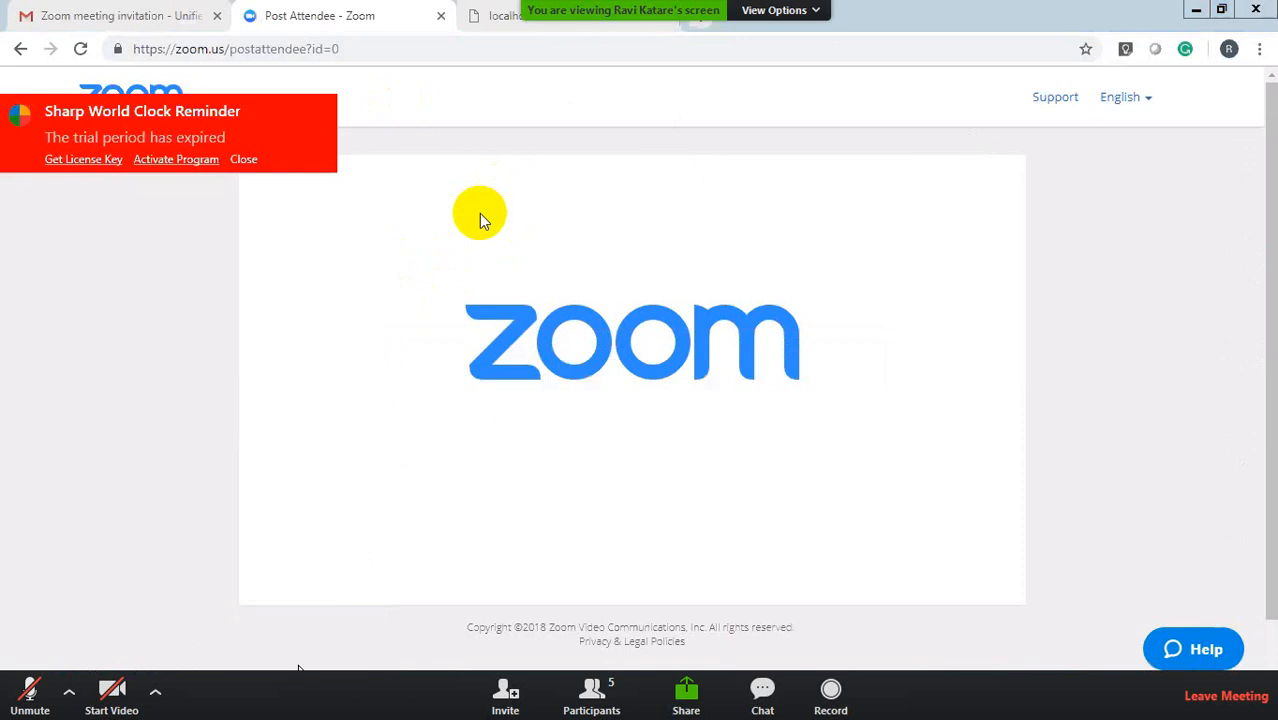
Step: Show the Zoom list of five meeting participants and bring up the meeting controls
{"action": "left_click", "coordinate": [609, 702]}
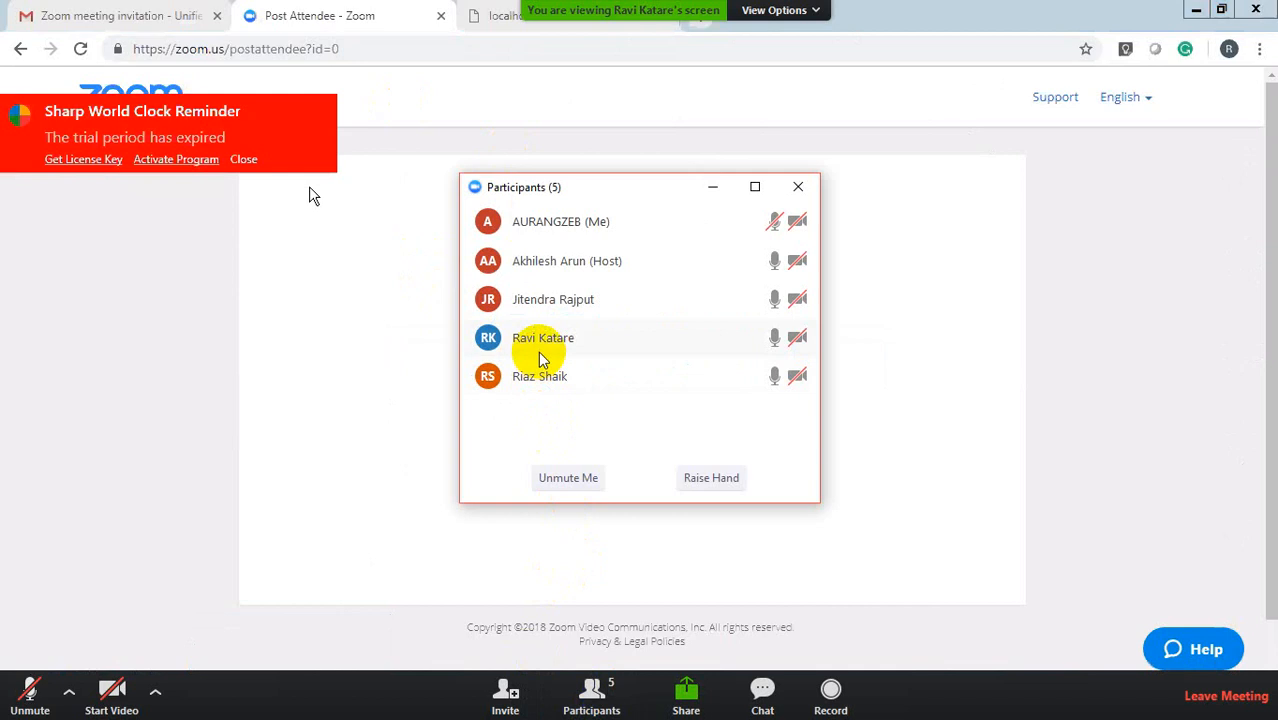
{"action": "left_click", "coordinate": [361, 338]}
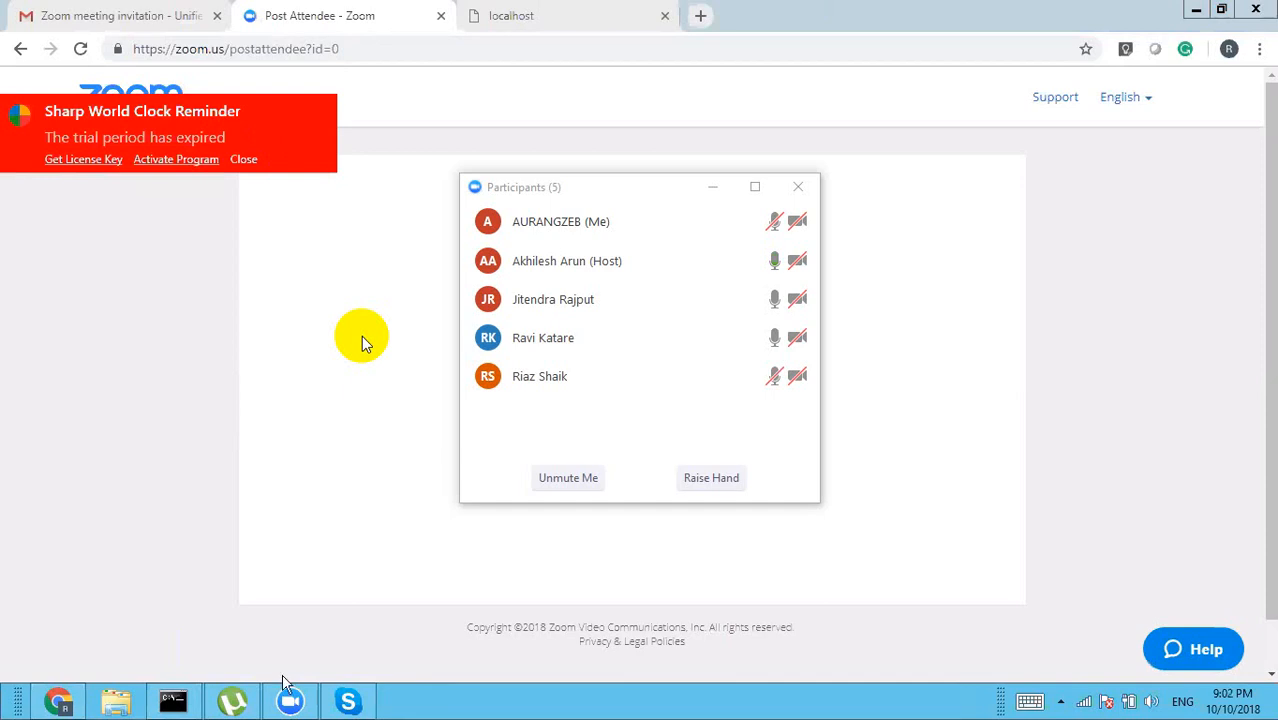
{"action": "mouse_move", "coordinate": [291, 704]}
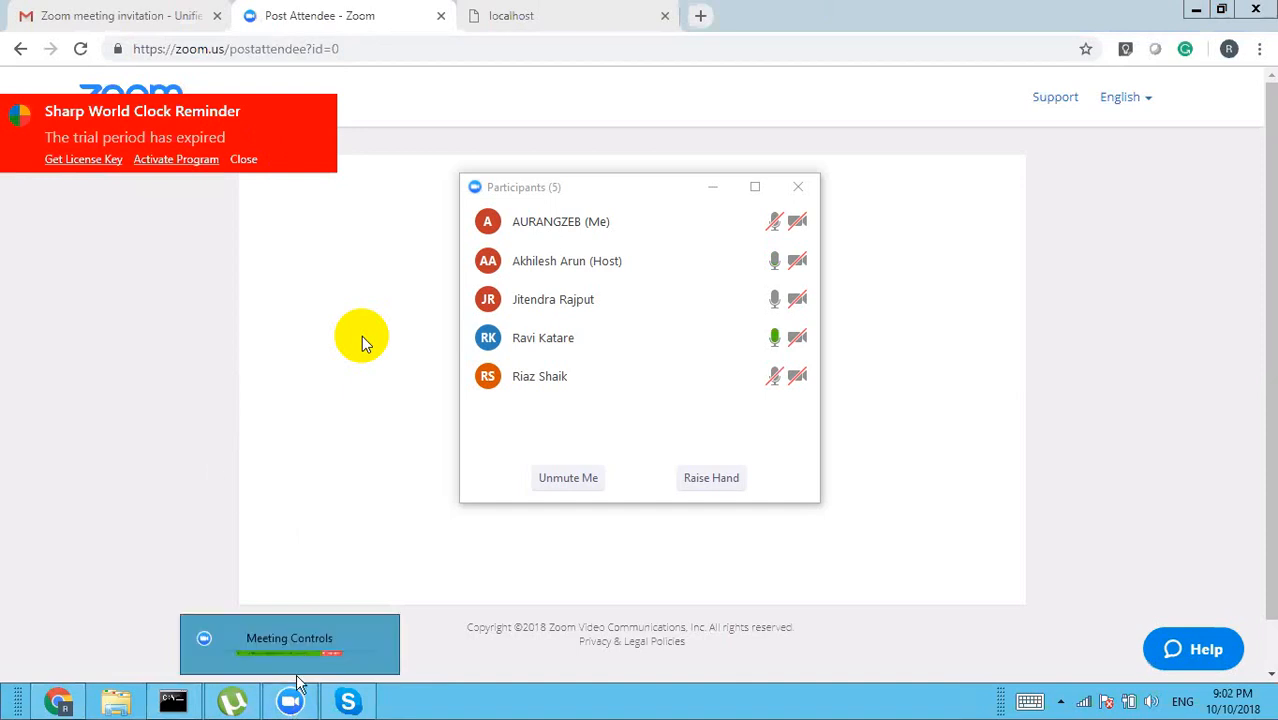
{"action": "left_click", "coordinate": [301, 652]}
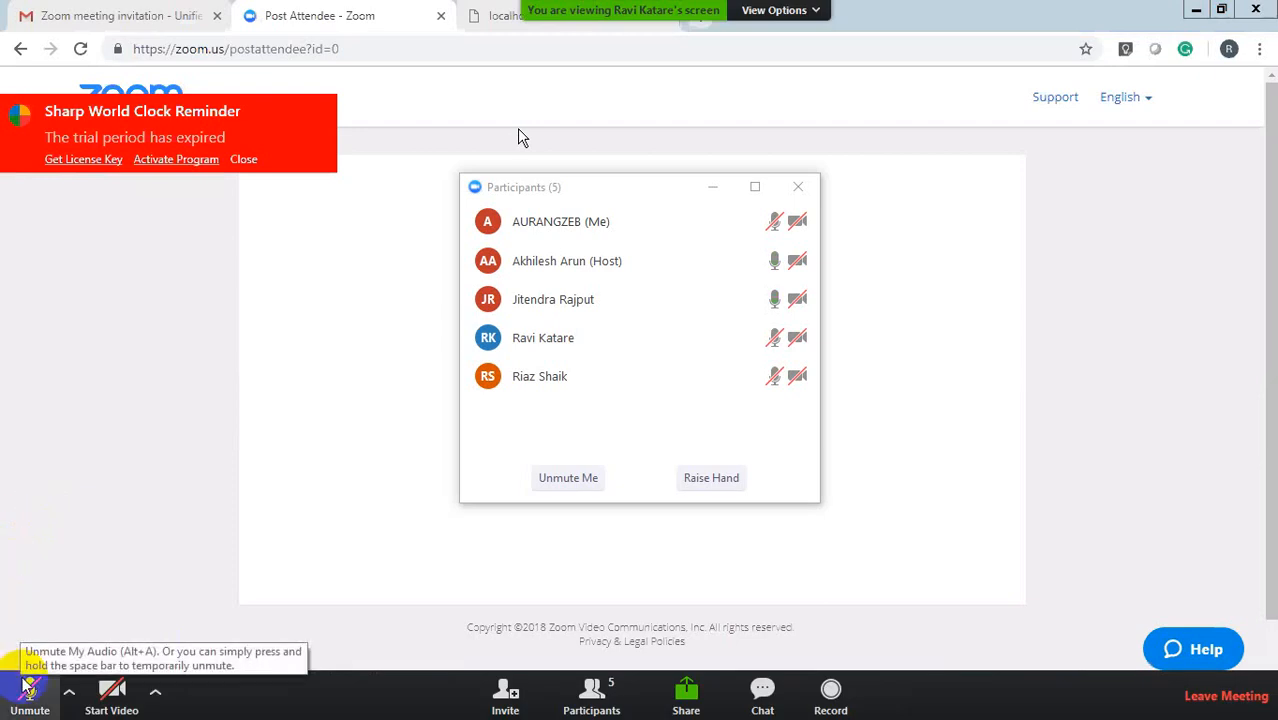
{"action": "left_click", "coordinate": [28, 686]}
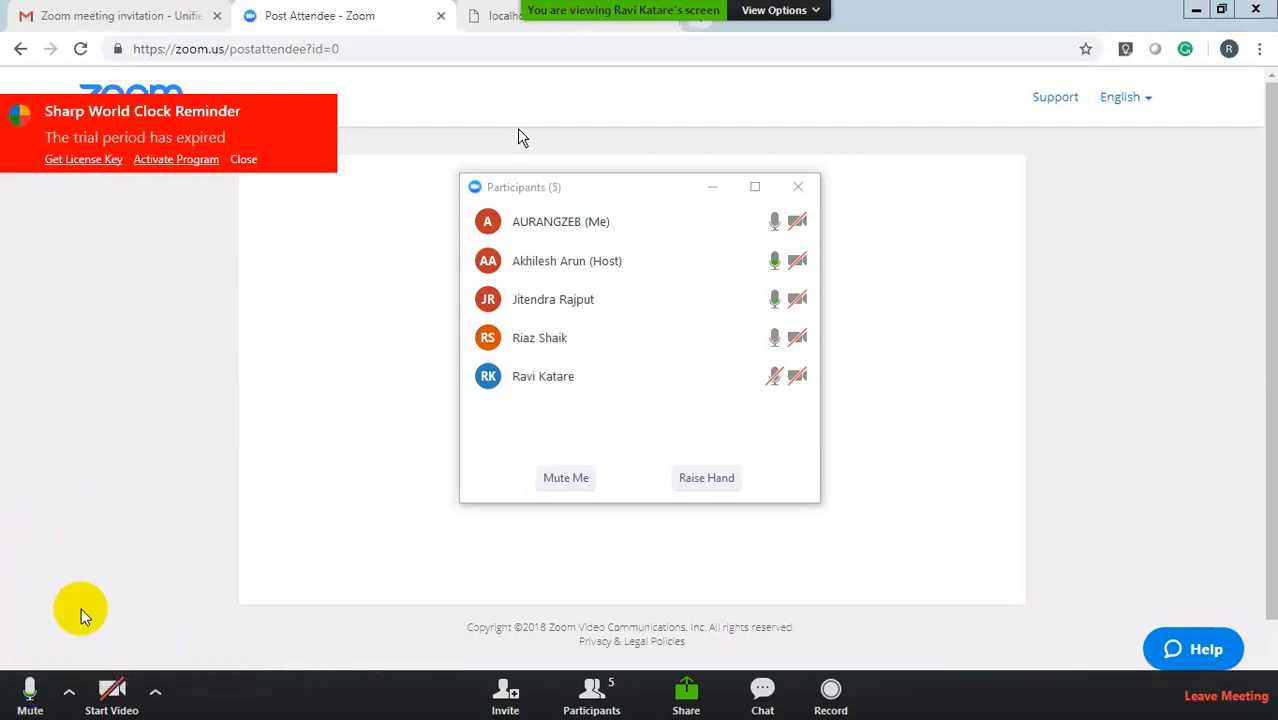
{"action": "left_click", "coordinate": [26, 688]}
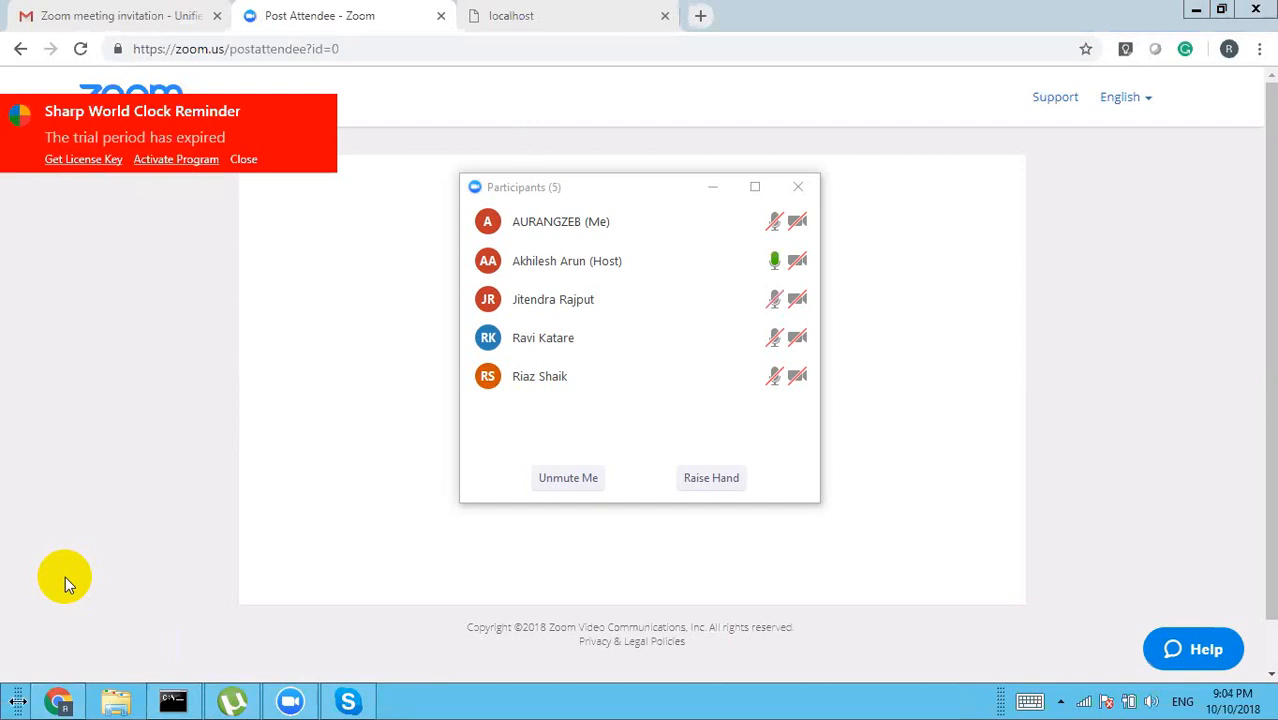
Step: Launch Microsoft Office Excel 2007 from a Start search for 'microsoft', then unmute and re-mute the microphone
{"action": "mouse_move", "coordinate": [183, 707]}
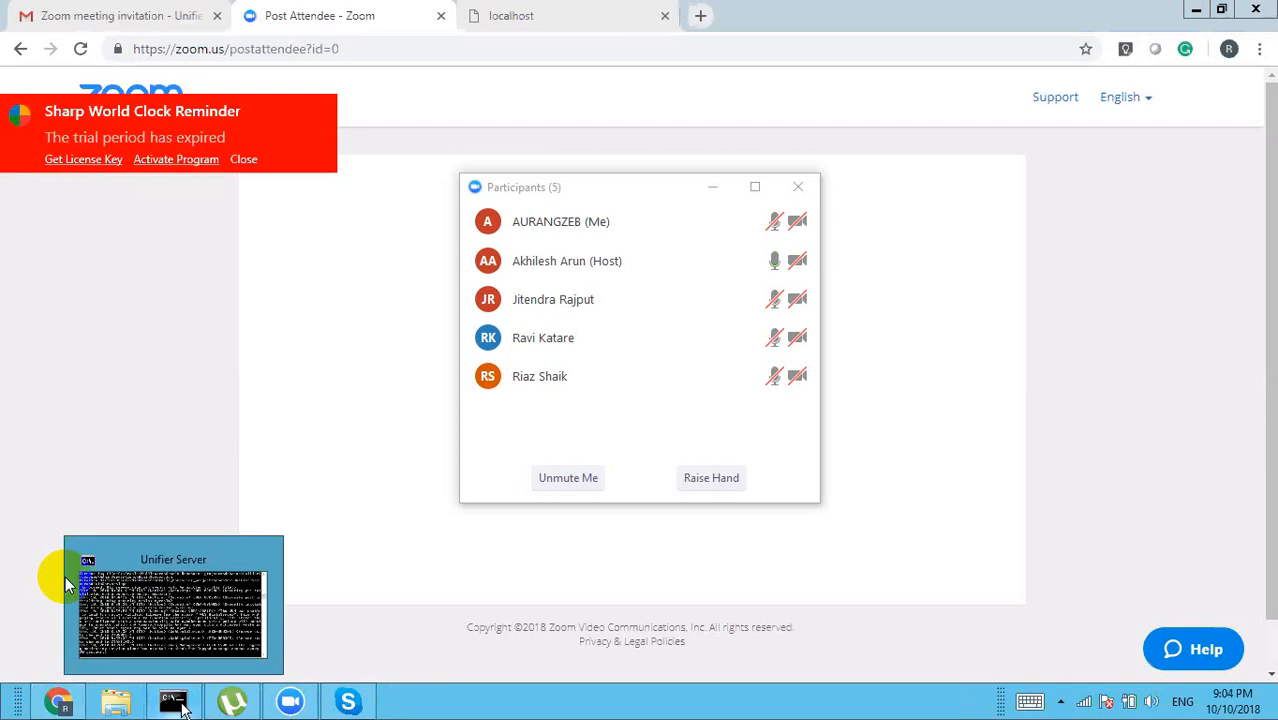
{"action": "key", "text": "super"}
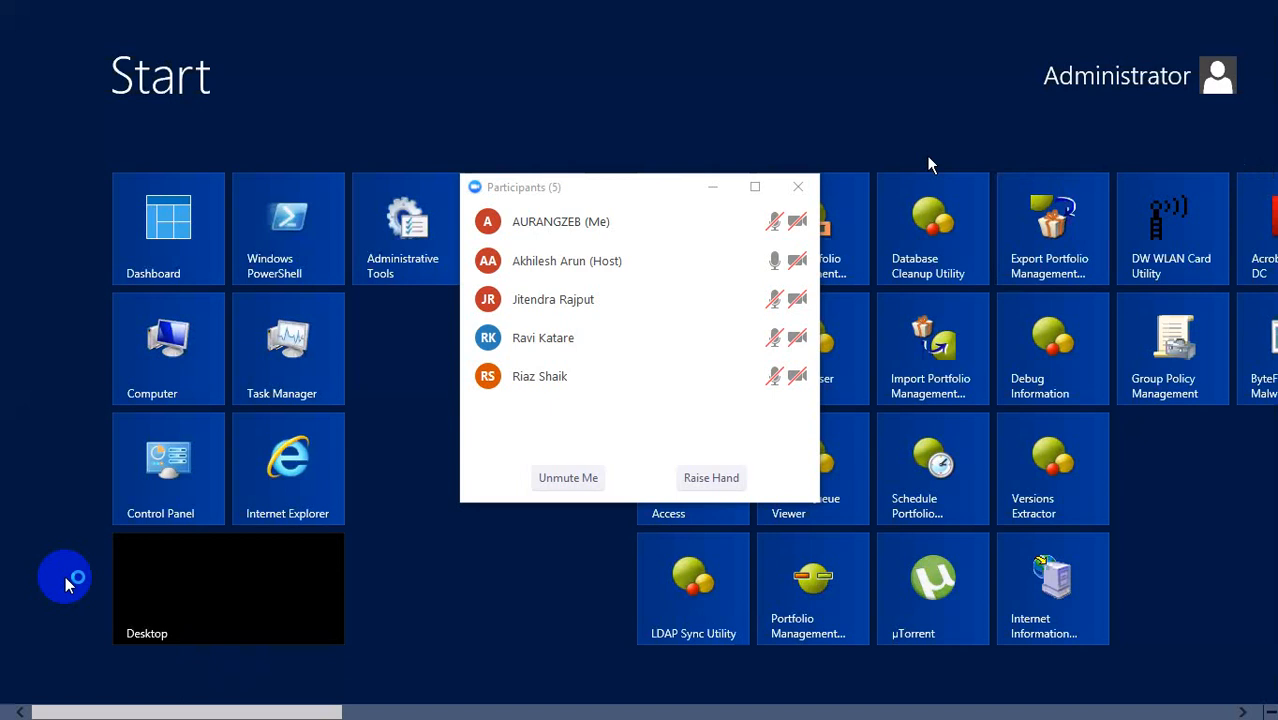
{"action": "type", "text": "micro"}
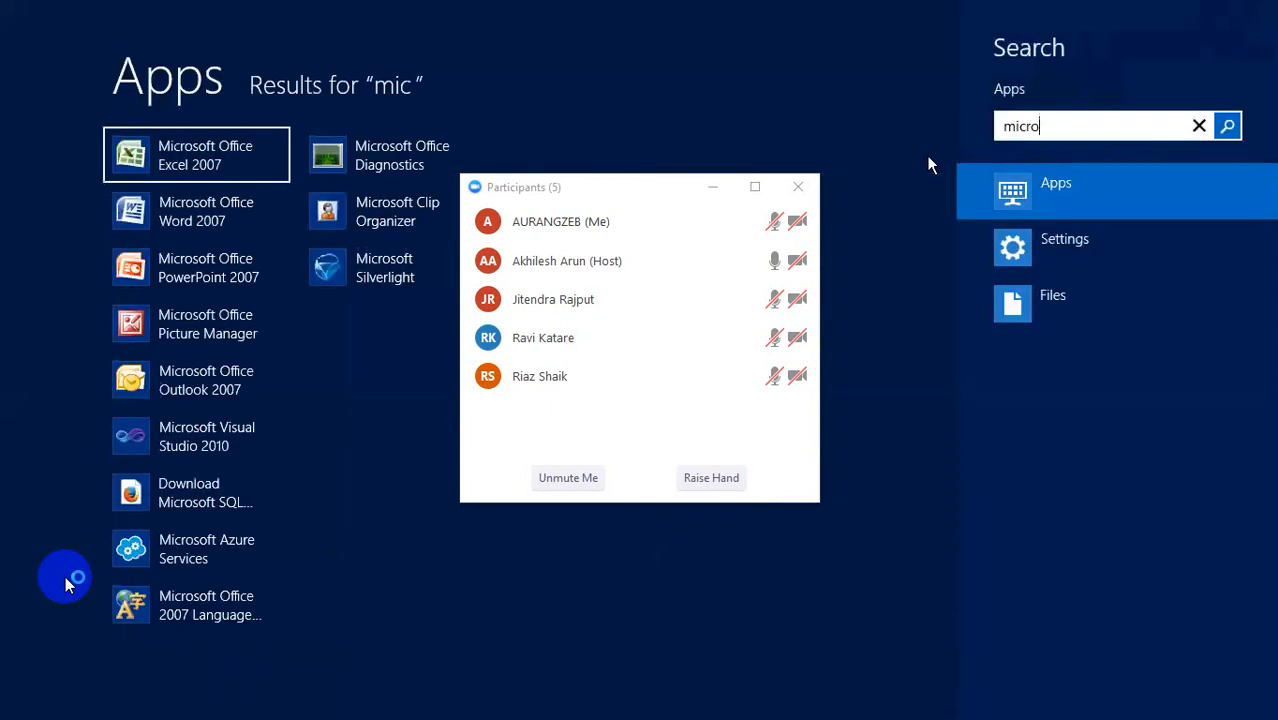
{"action": "type", "text": "soft"}
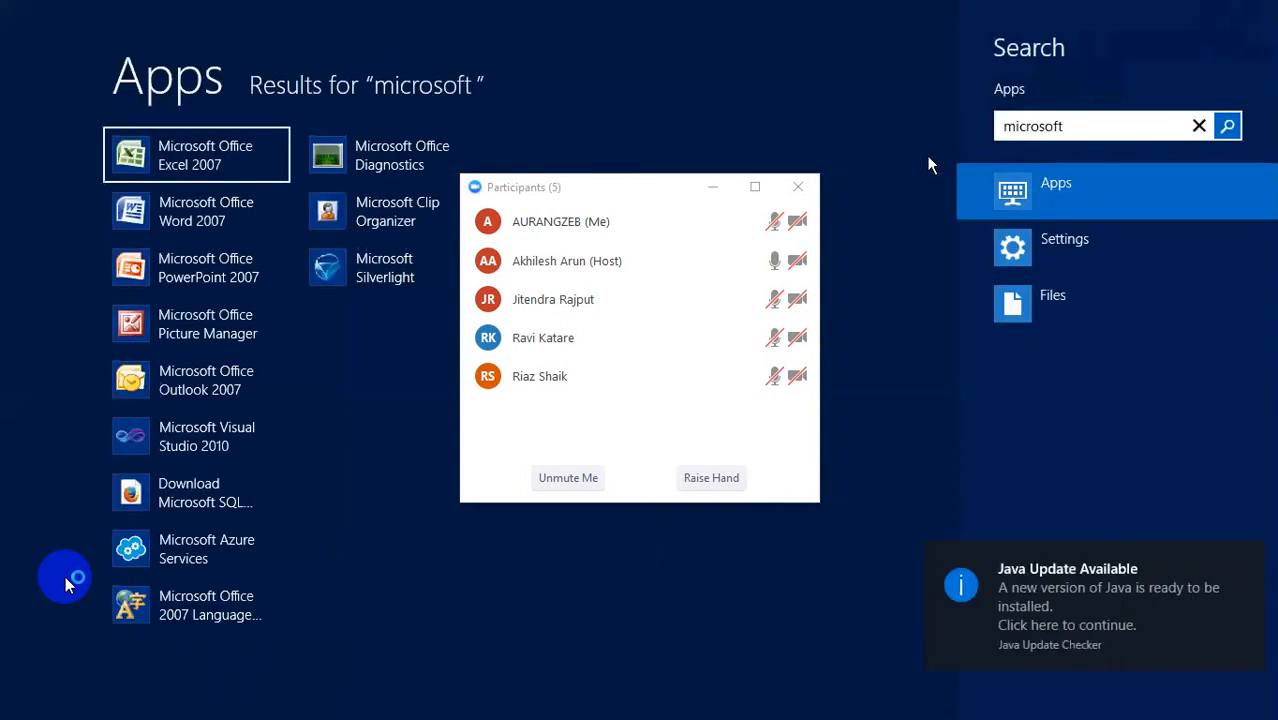
{"action": "left_click", "coordinate": [185, 170]}
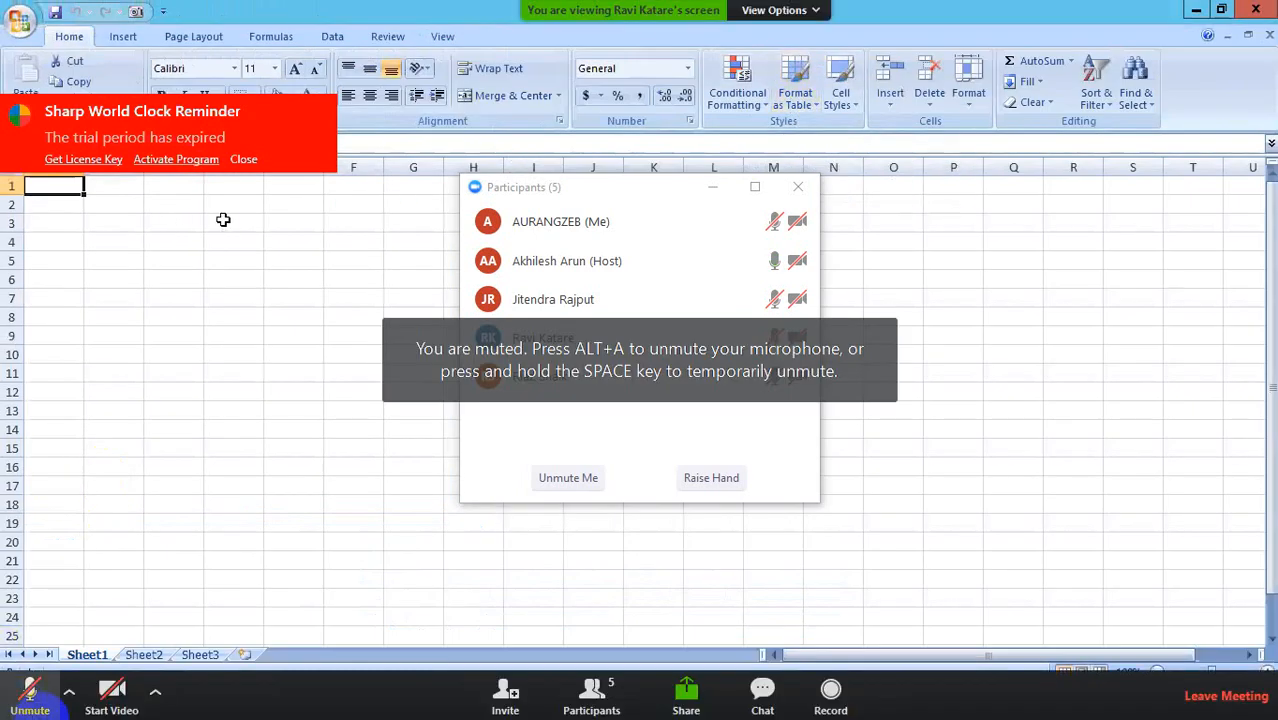
{"action": "left_click", "coordinate": [30, 697]}
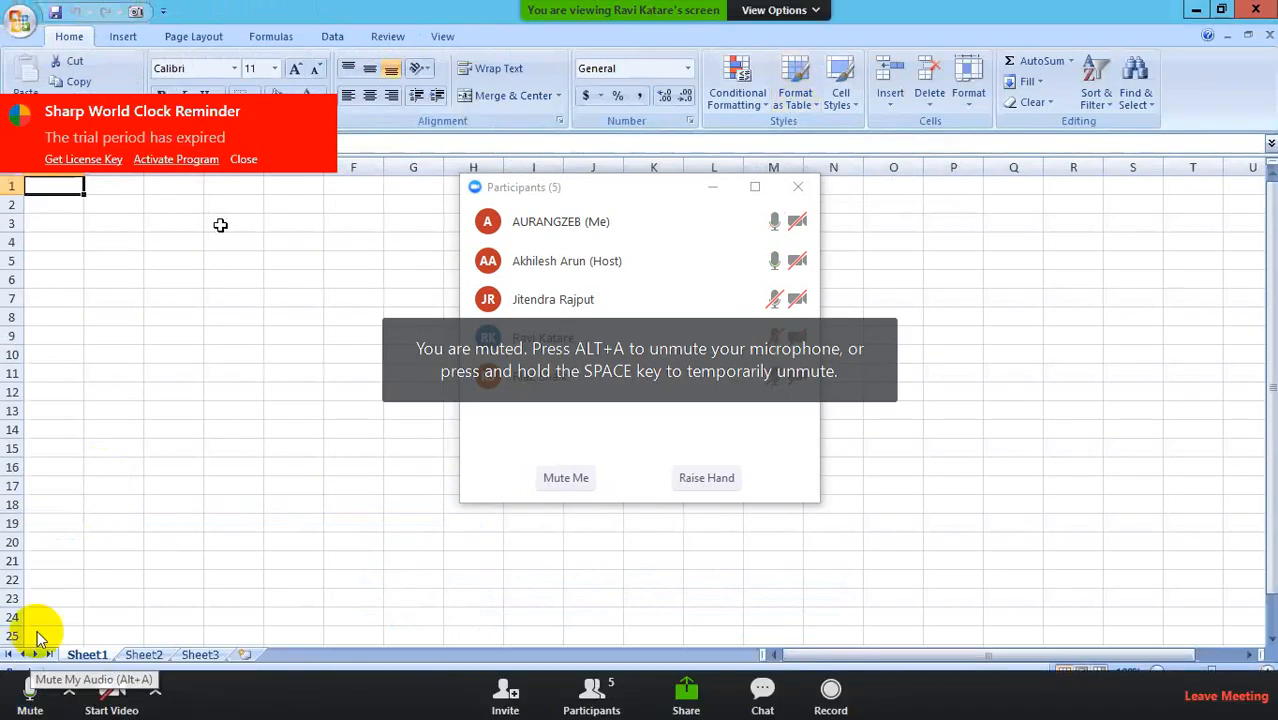
{"action": "left_click", "coordinate": [30, 695]}
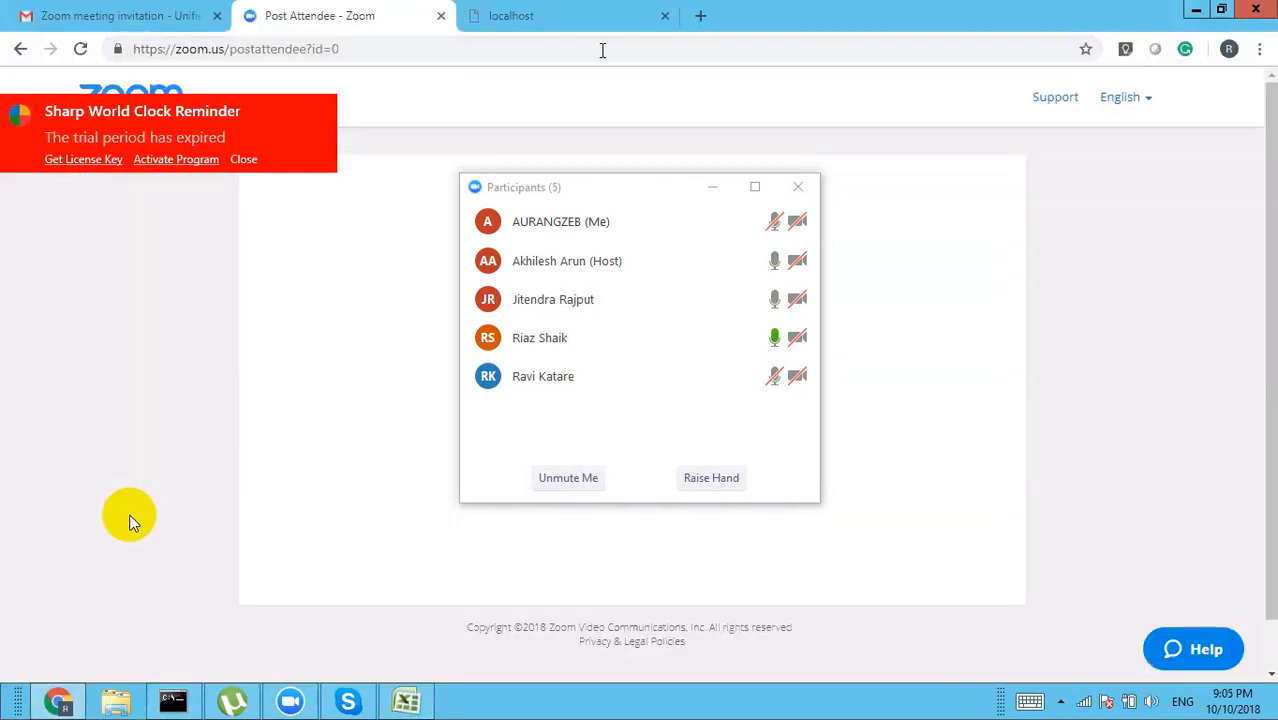
Step: Reload the Unifier login page at localhost:7004/bluedoor and bring the blank Excel workbook Book1 forward
{"action": "left_click", "coordinate": [555, 26]}
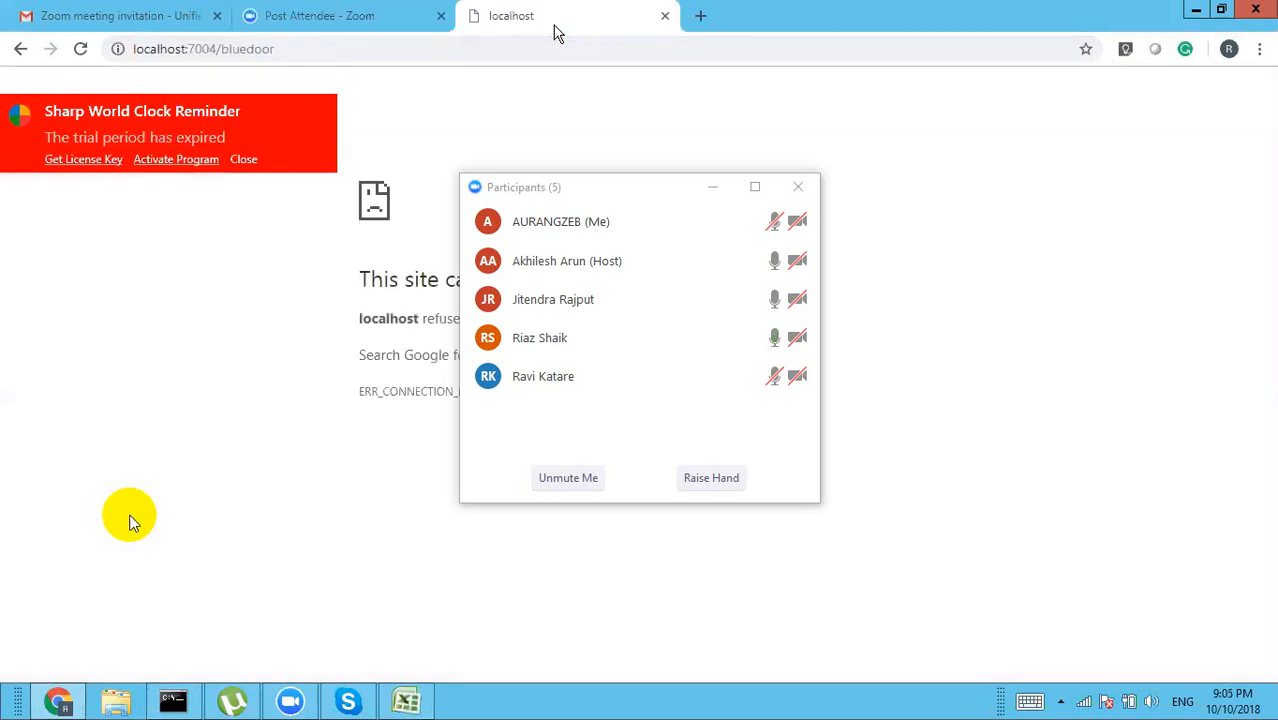
{"action": "left_click", "coordinate": [336, 51]}
{"action": "key", "text": "Return"}
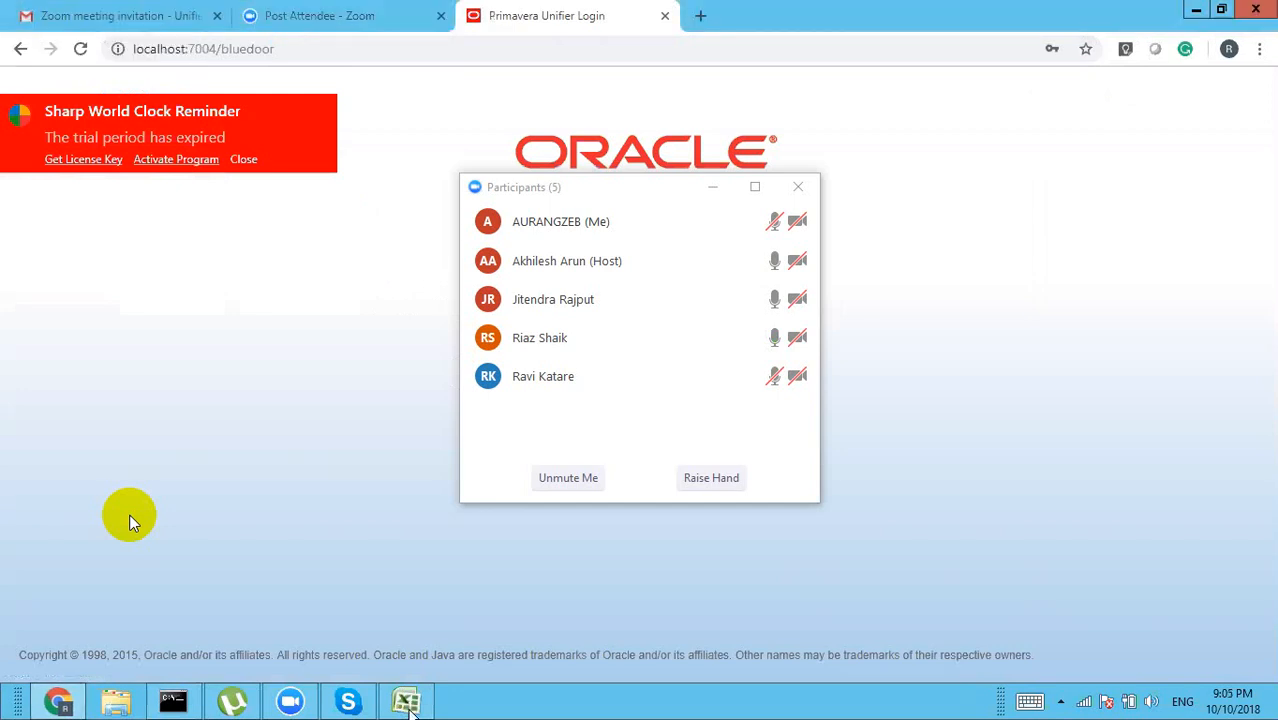
{"action": "left_click", "coordinate": [407, 703]}
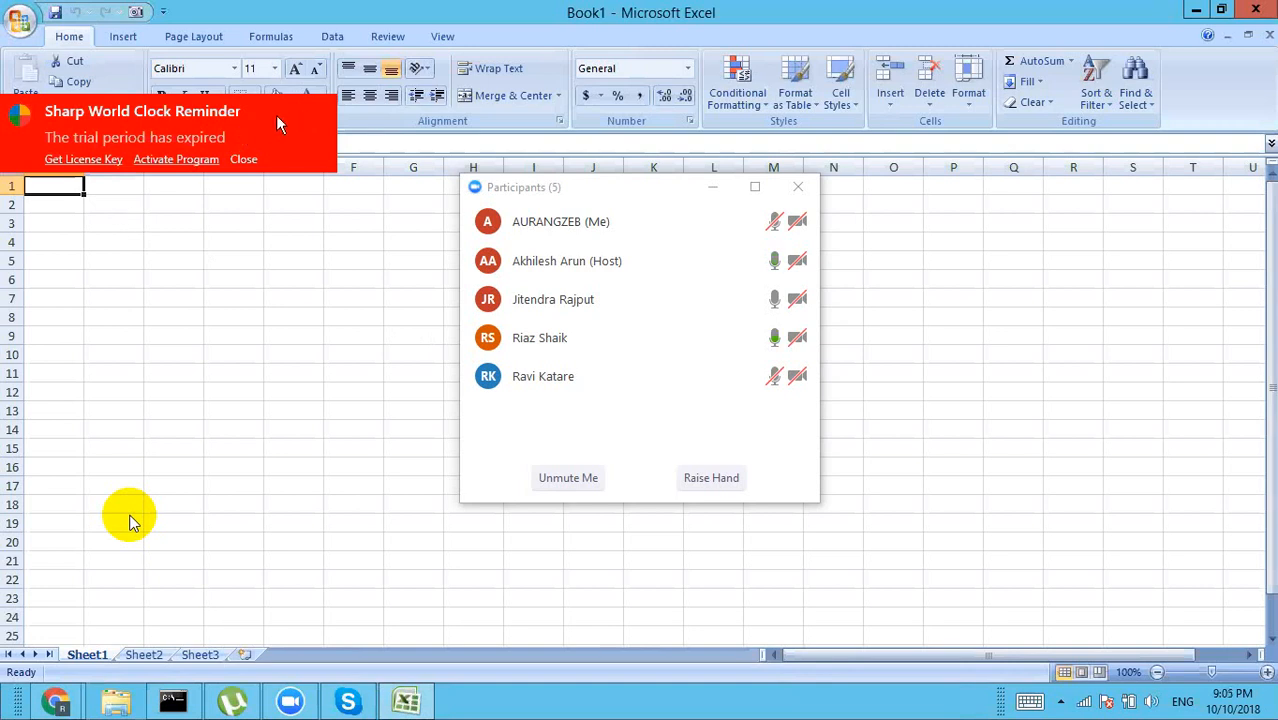
Step: Dismiss the trial reminder, then enter 'Cost Management' in B2 and 'all types of cost' in B3
{"action": "left_click", "coordinate": [243, 160]}
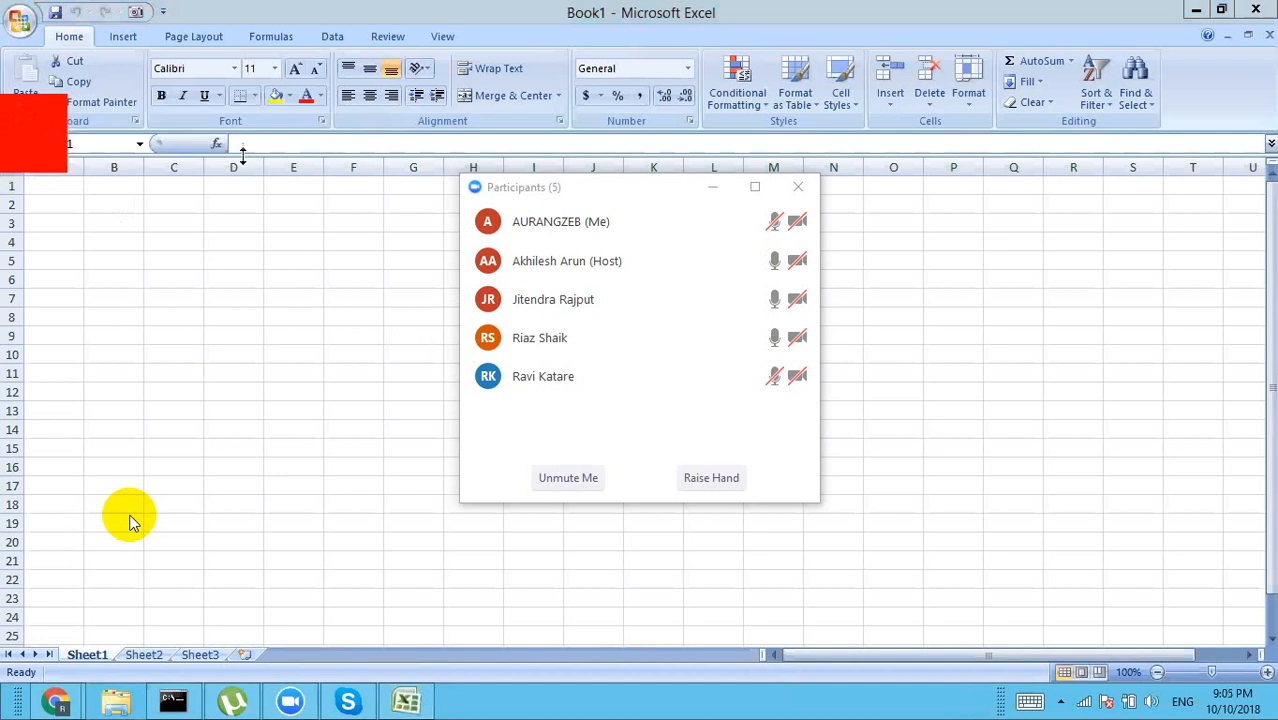
{"action": "left_click", "coordinate": [110, 204]}
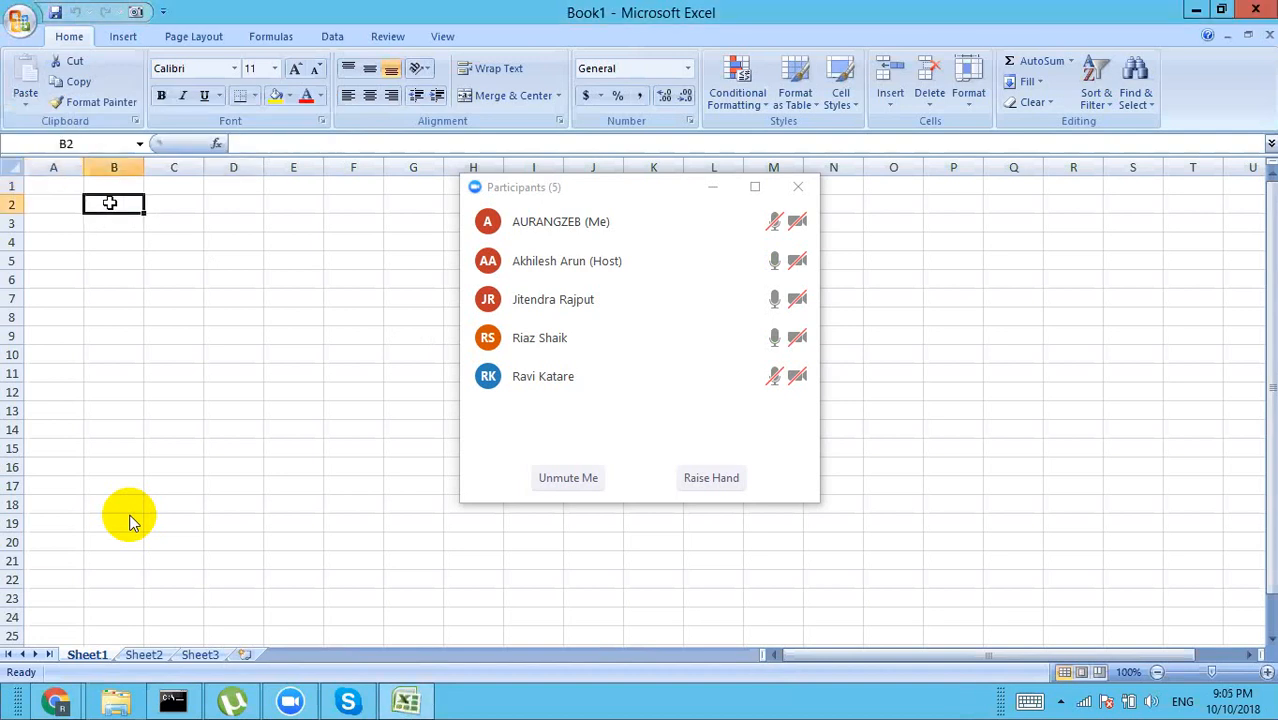
{"action": "type", "text": "Cost Management"}
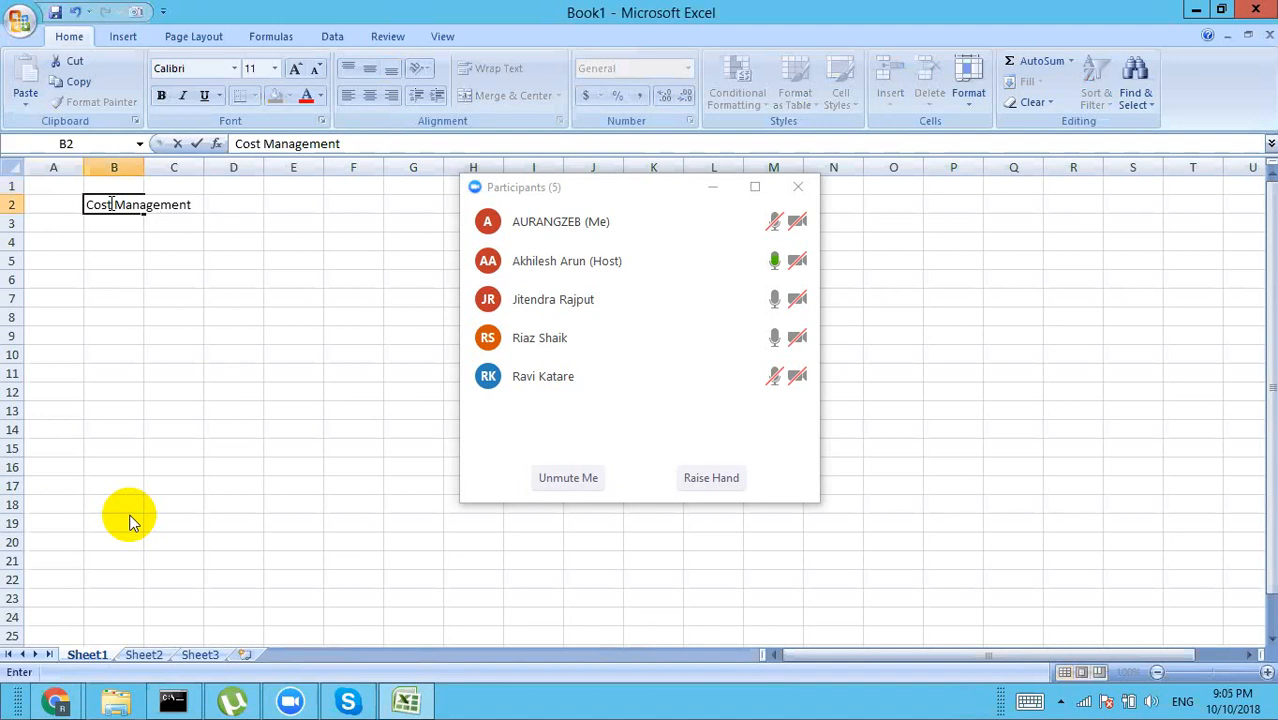
{"action": "key", "text": "Return"}
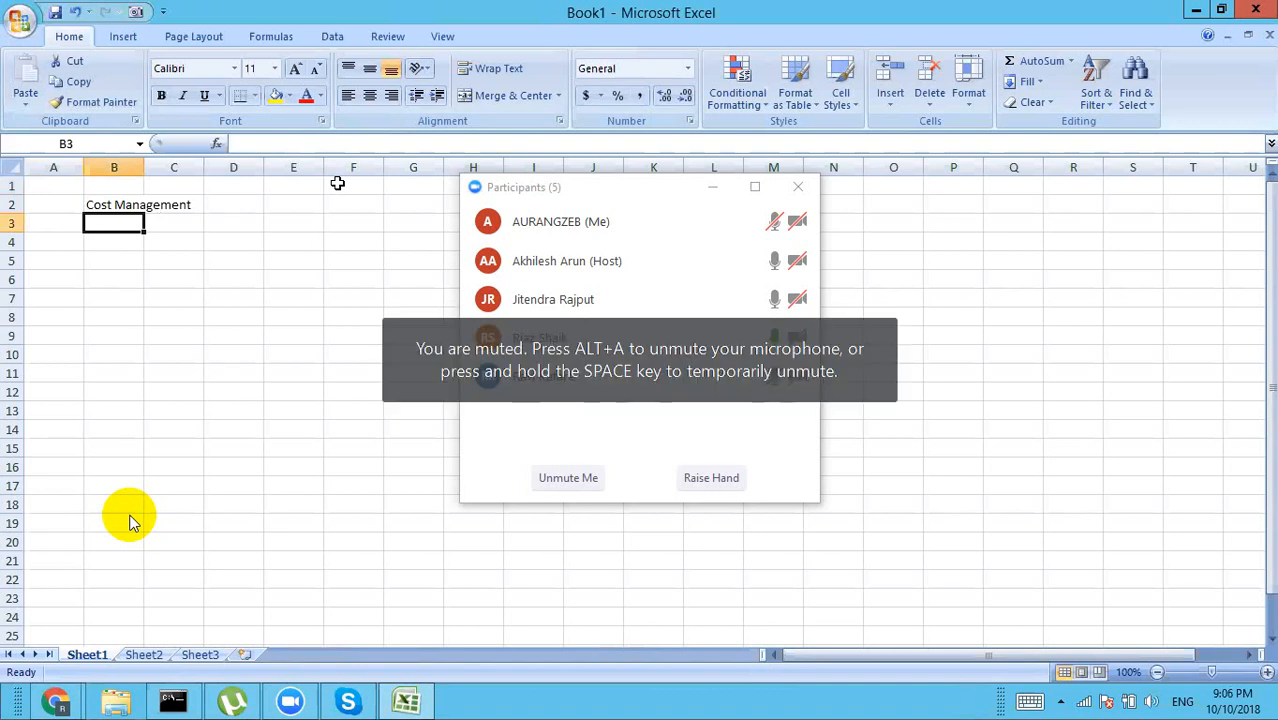
{"action": "type", "text": "all"}
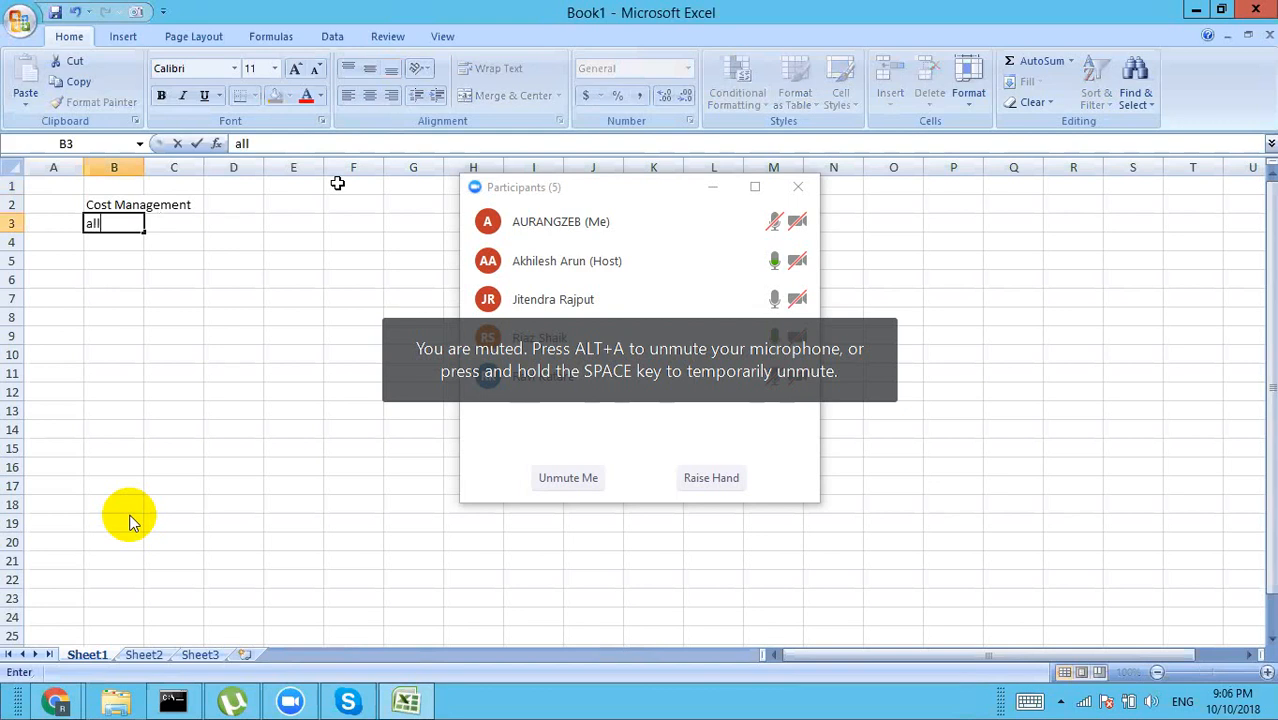
{"action": "type", "text": " types of"}
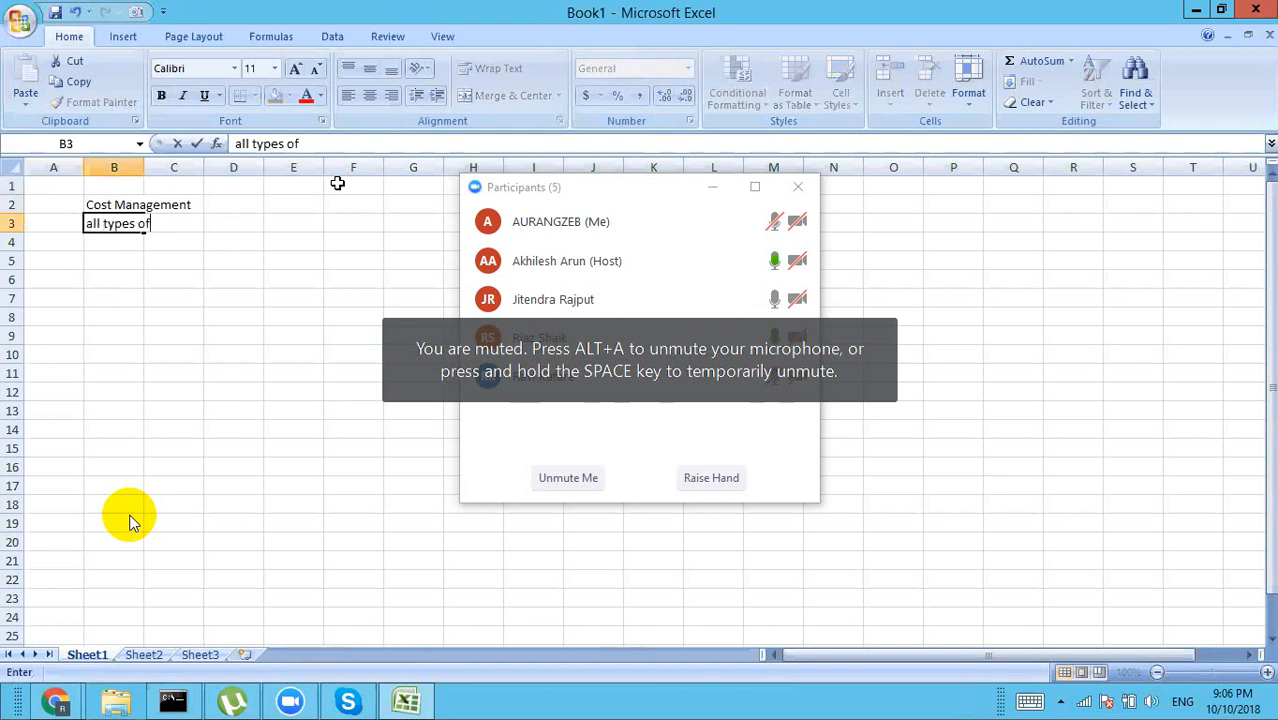
{"action": "type", "text": " cost"}
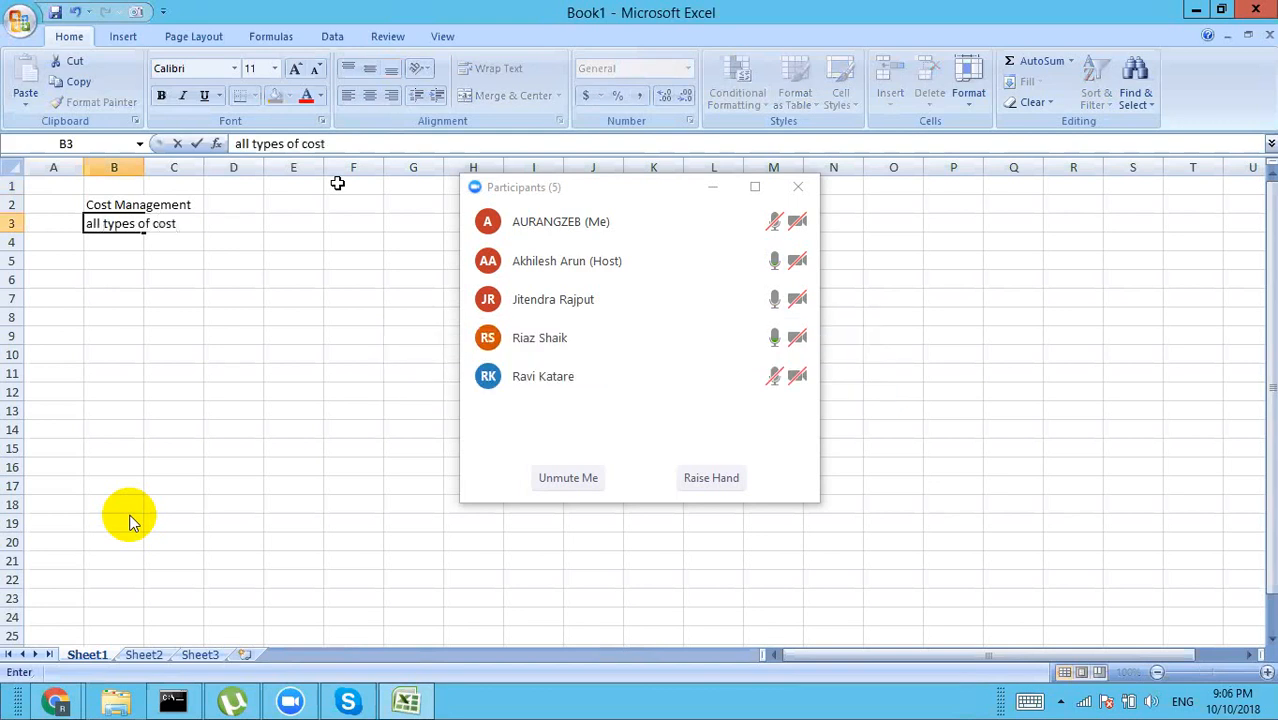
{"action": "key", "text": "Return"}
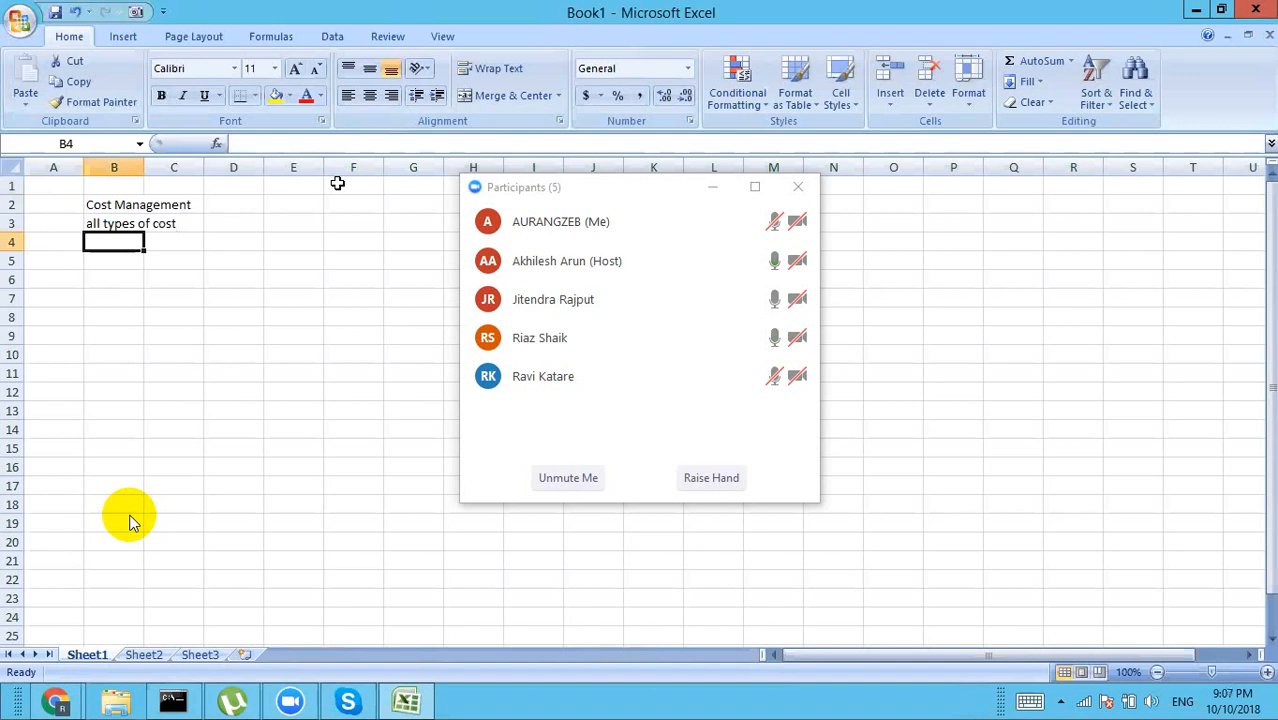
{"action": "left_click", "coordinate": [30, 692]}
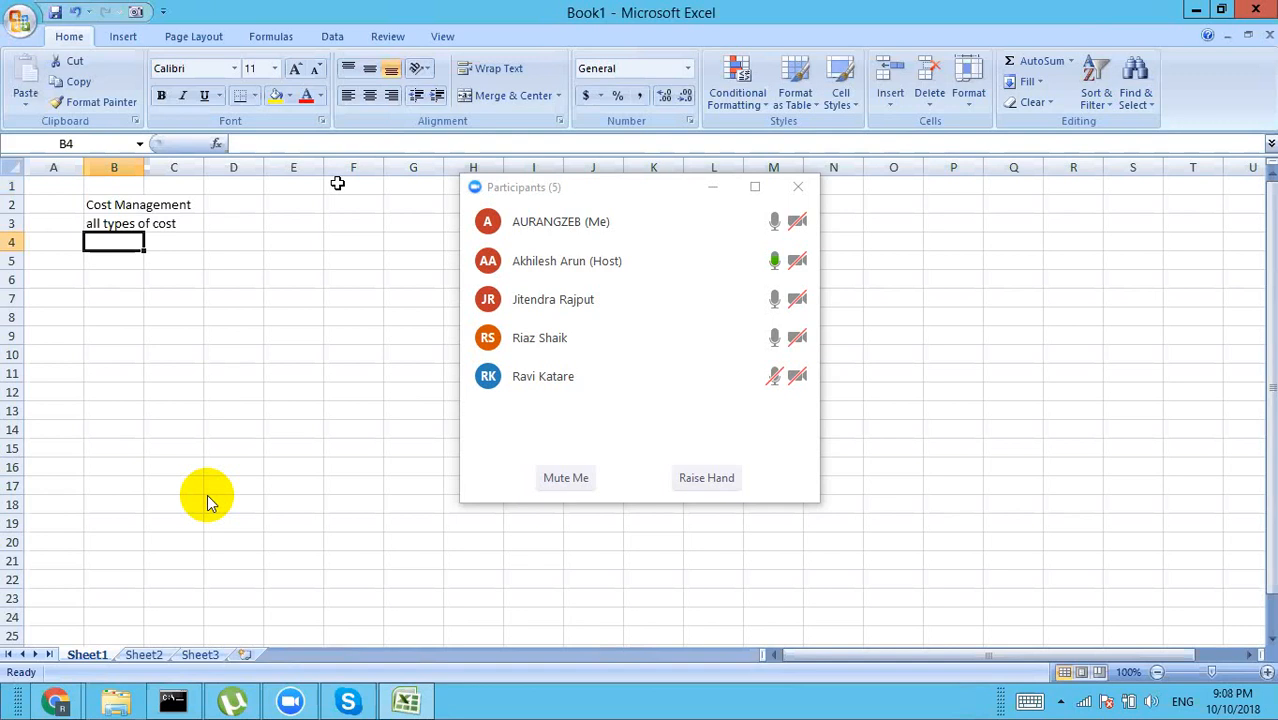
{"action": "mouse_move", "coordinate": [114, 553]}
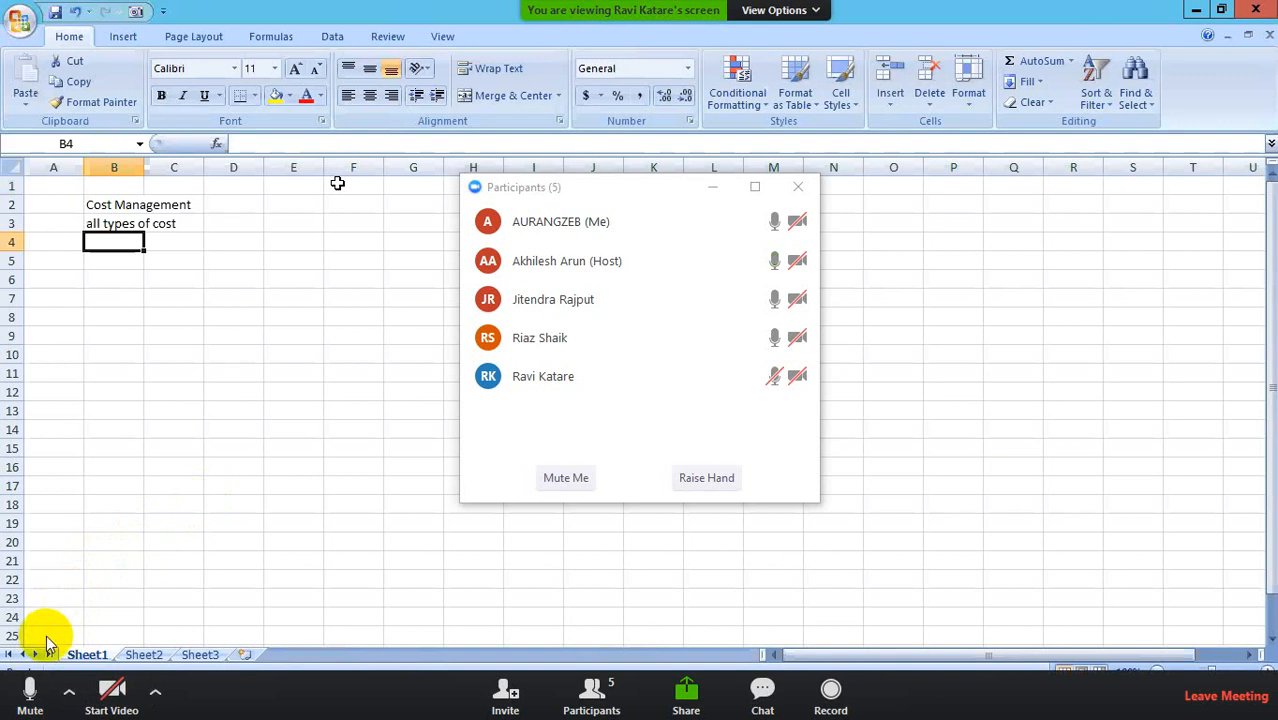
{"action": "left_click", "coordinate": [30, 692]}
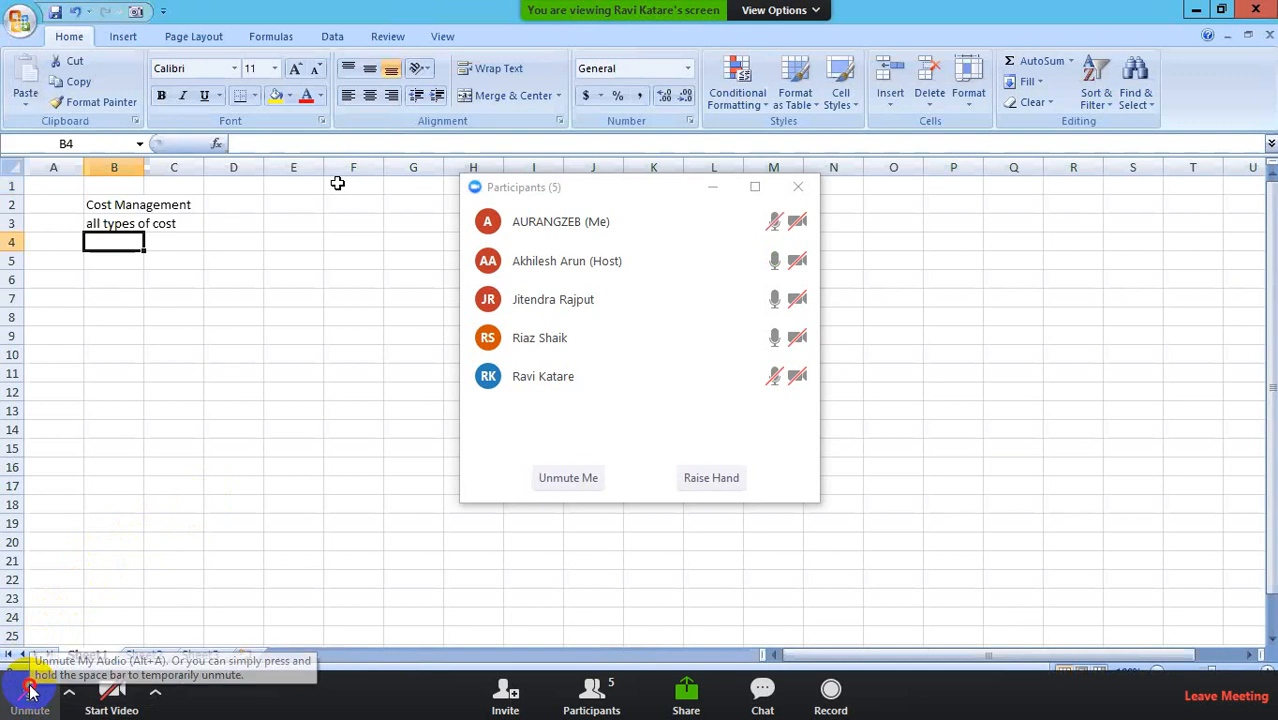
{"action": "left_click", "coordinate": [30, 692]}
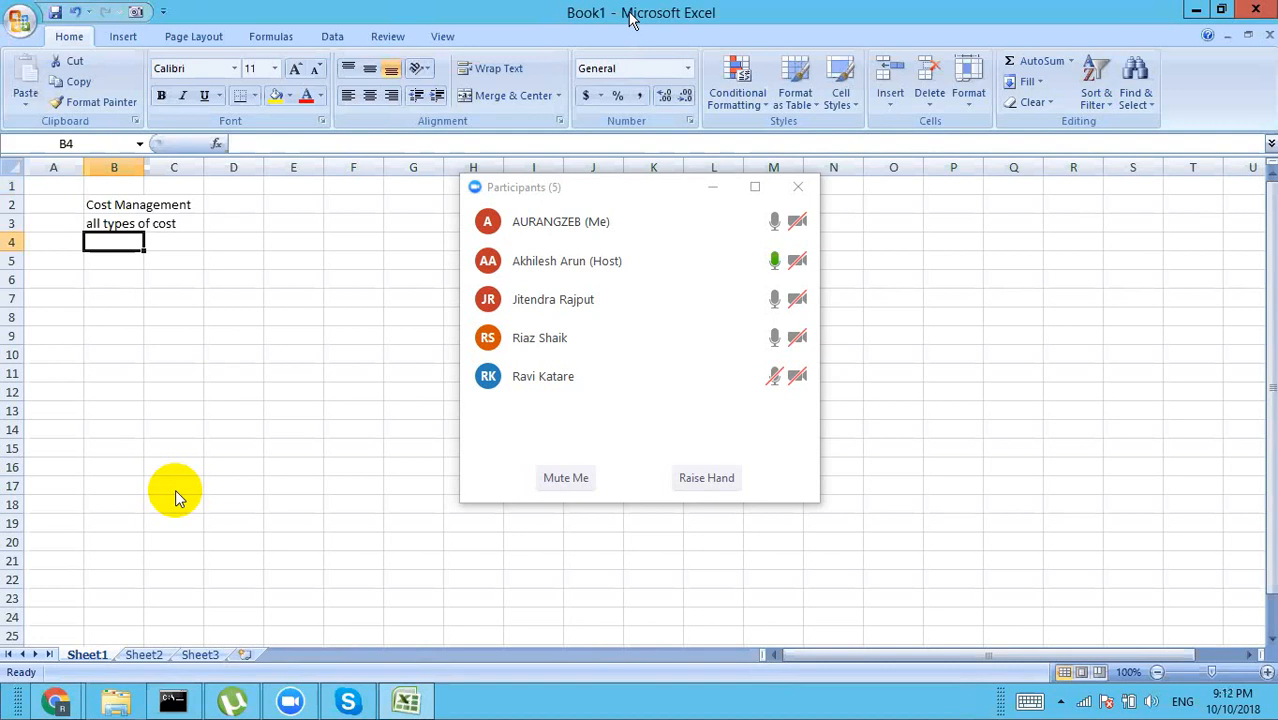
Step: Select cell P5 on the sheet and mute the microphone in the meeting
{"action": "left_click", "coordinate": [953, 261]}
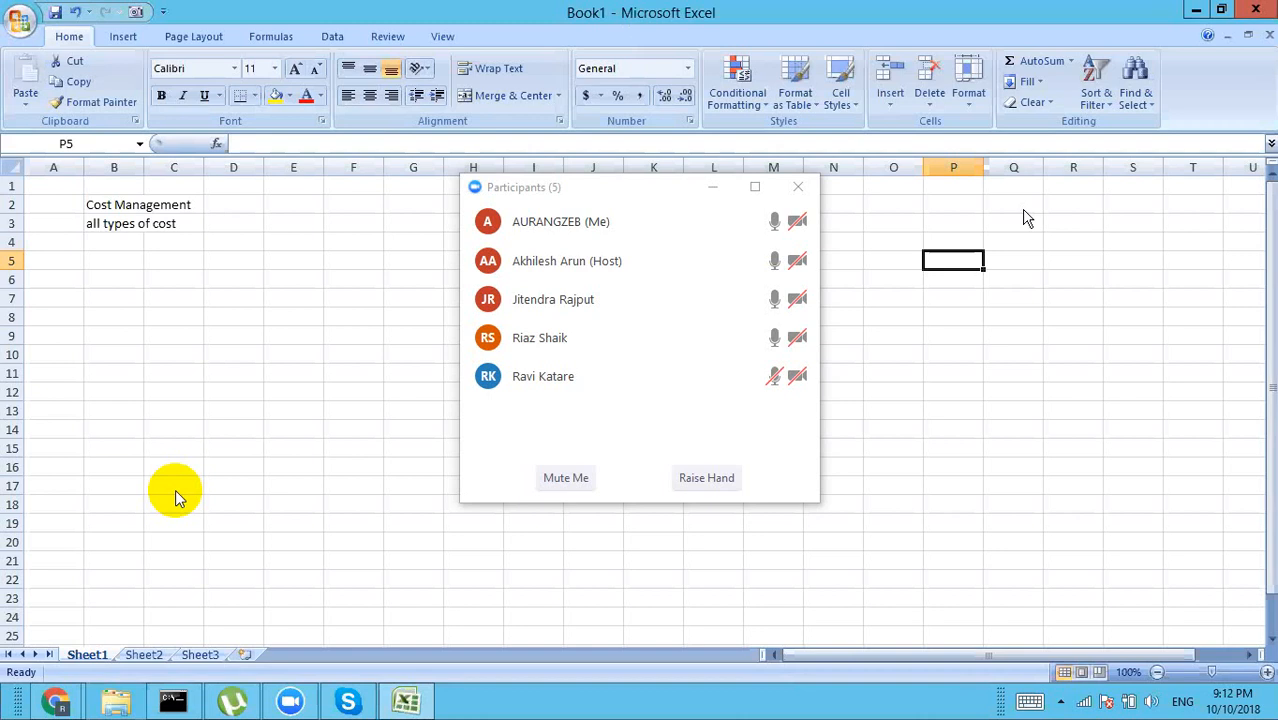
{"action": "left_click", "coordinate": [30, 690]}
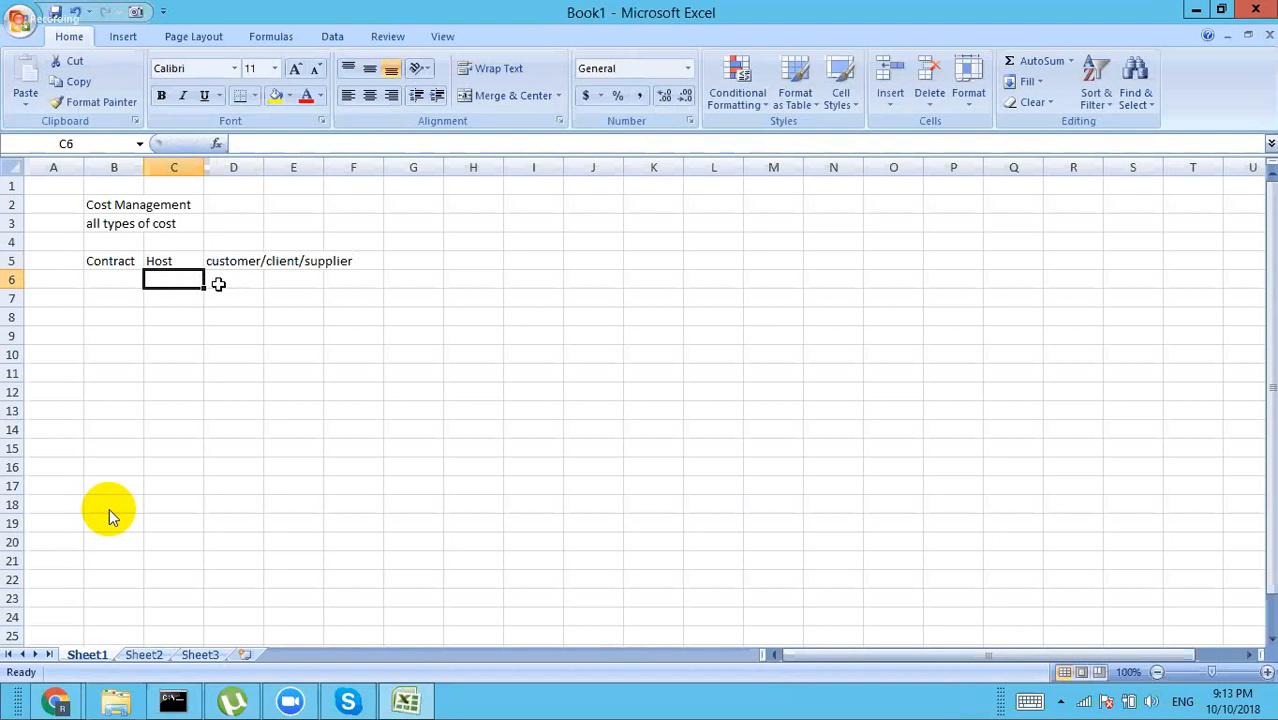
Step: Enter BOQ, Bill of quantity and Work packages in C6 to C8
{"action": "type", "text": "BOQ"}
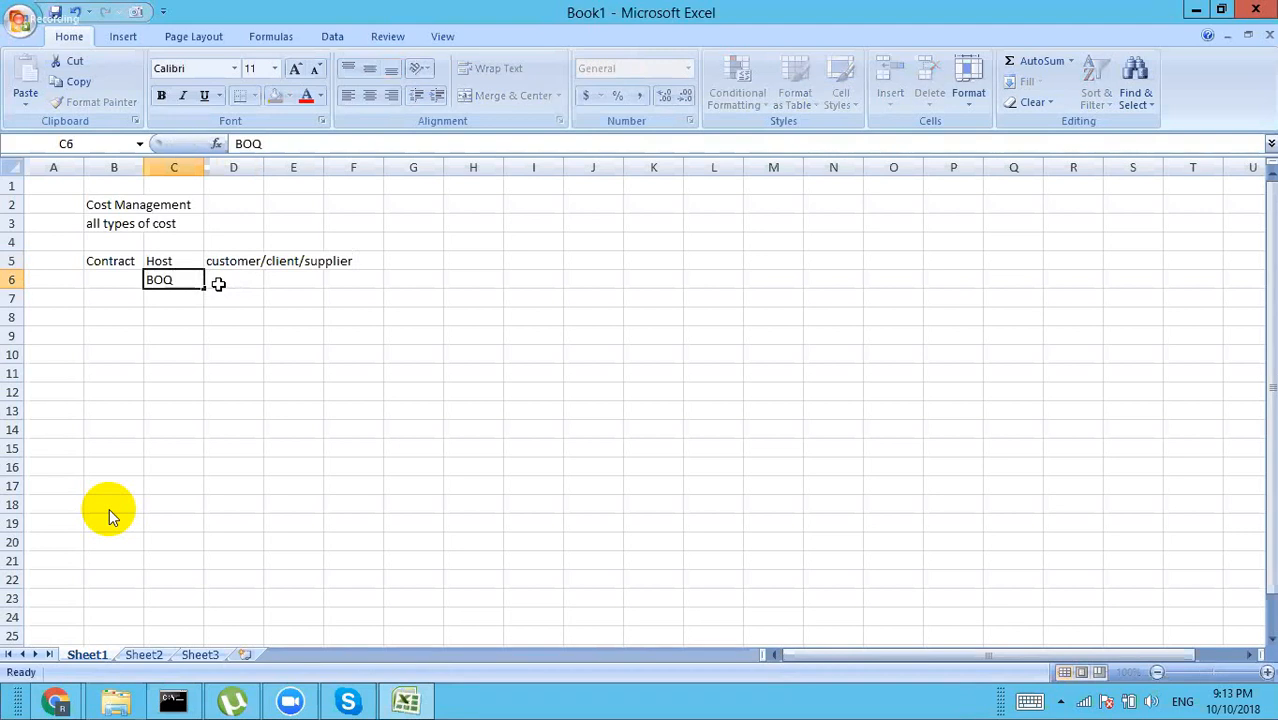
{"action": "key", "text": "Return"}
{"action": "type", "text": "Bill"}
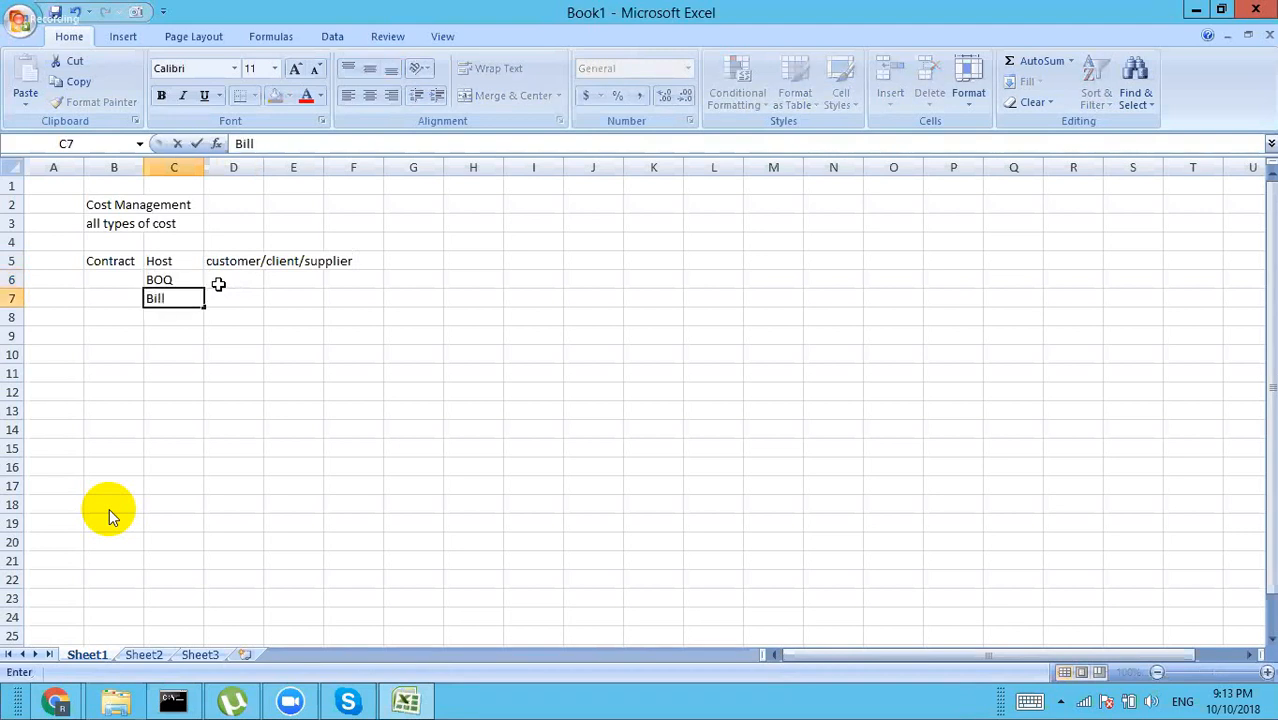
{"action": "type", "text": " of quant"}
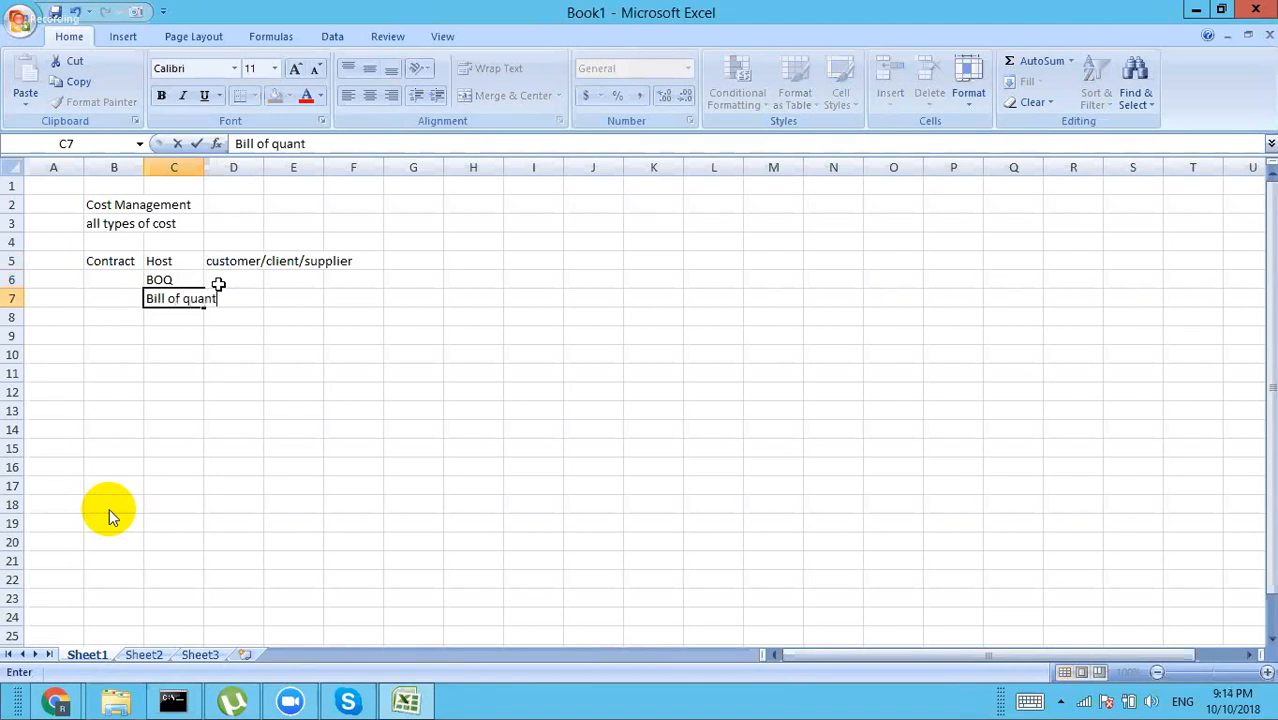
{"action": "type", "text": "ity"}
{"action": "key", "text": "Return"}
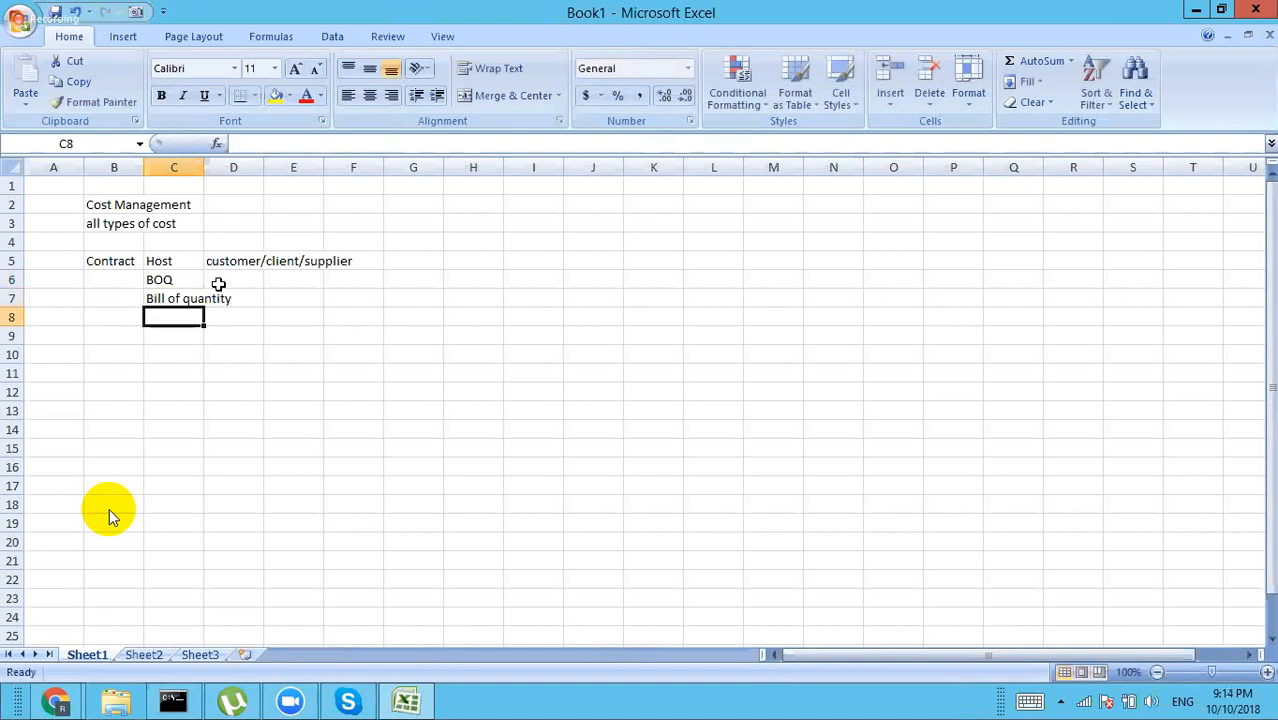
{"action": "type", "text": "Work pac"}
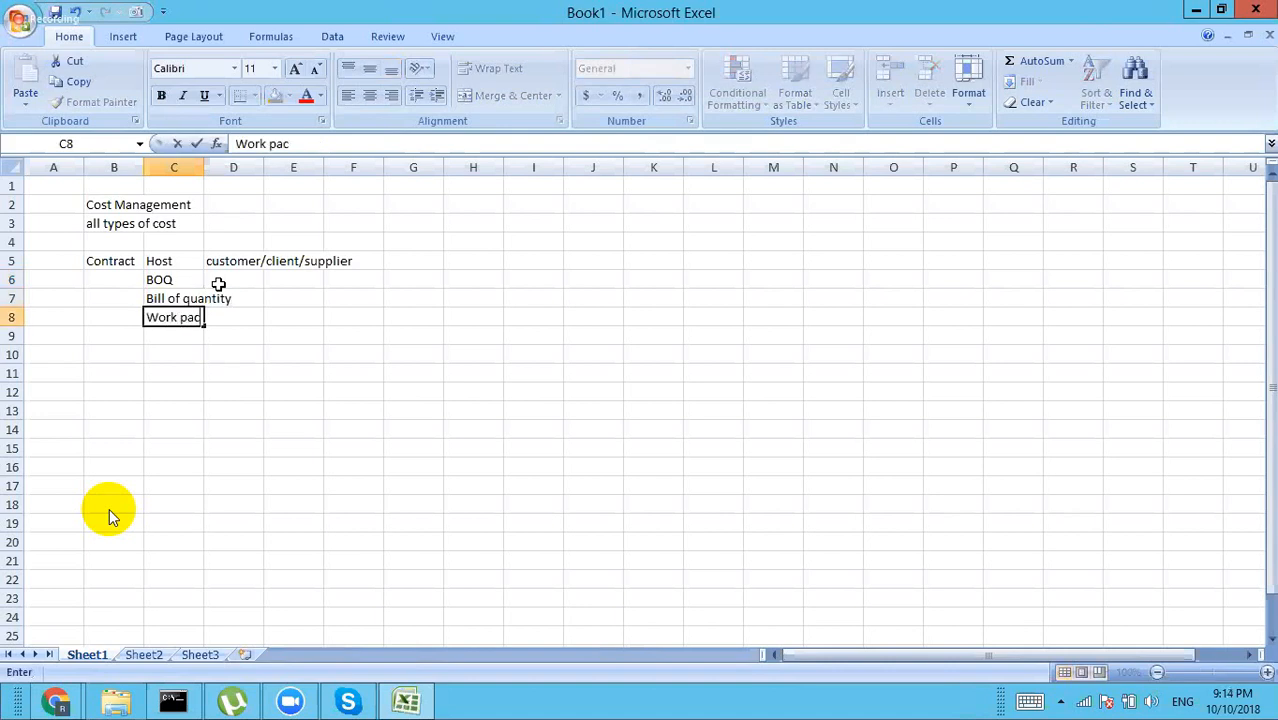
{"action": "type", "text": "kages"}
{"action": "key", "text": "Tab"}
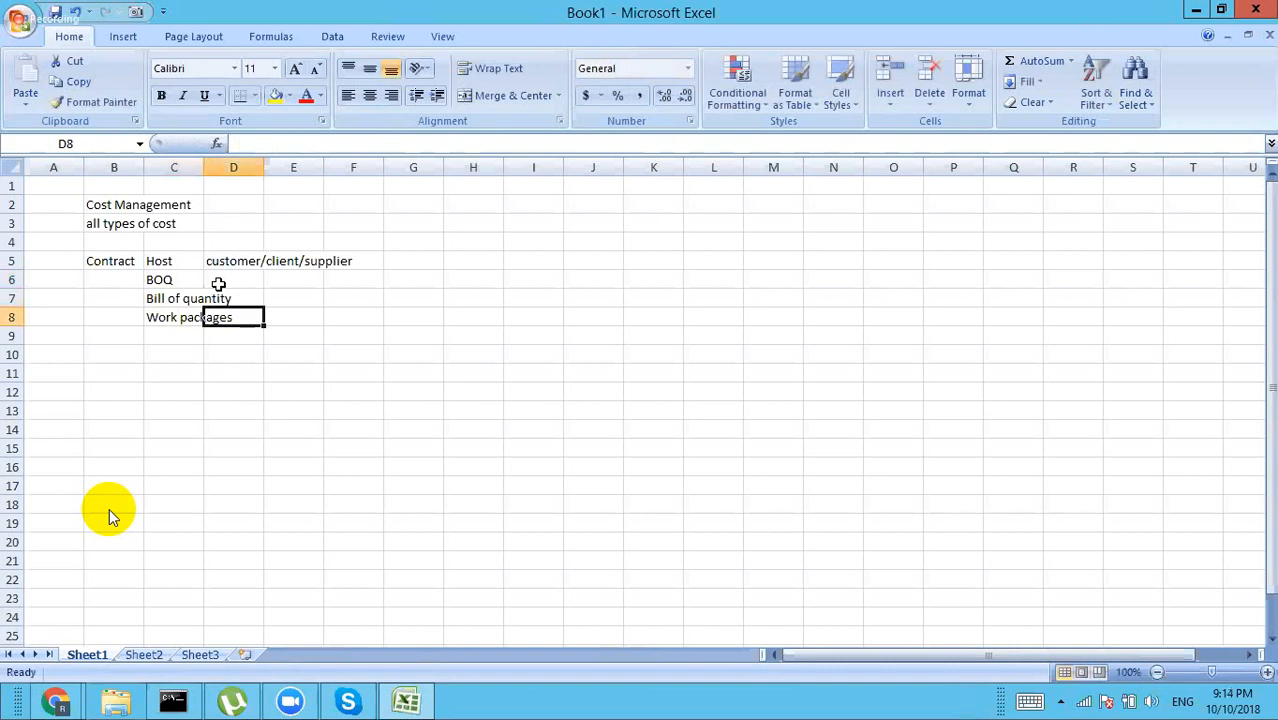
Step: Add the headings Quantity, UOM and RATE across D8 to F8
{"action": "type", "text": "Q"}
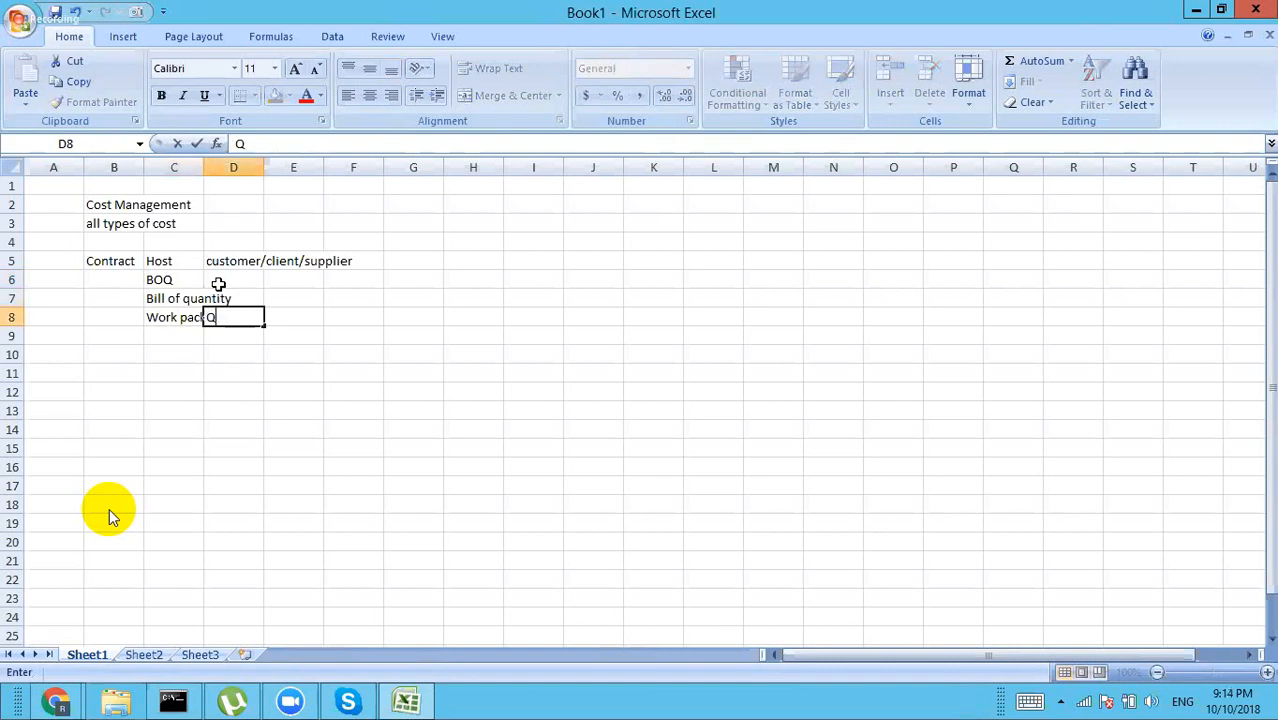
{"action": "type", "text": "uantity"}
{"action": "key", "text": "Tab"}
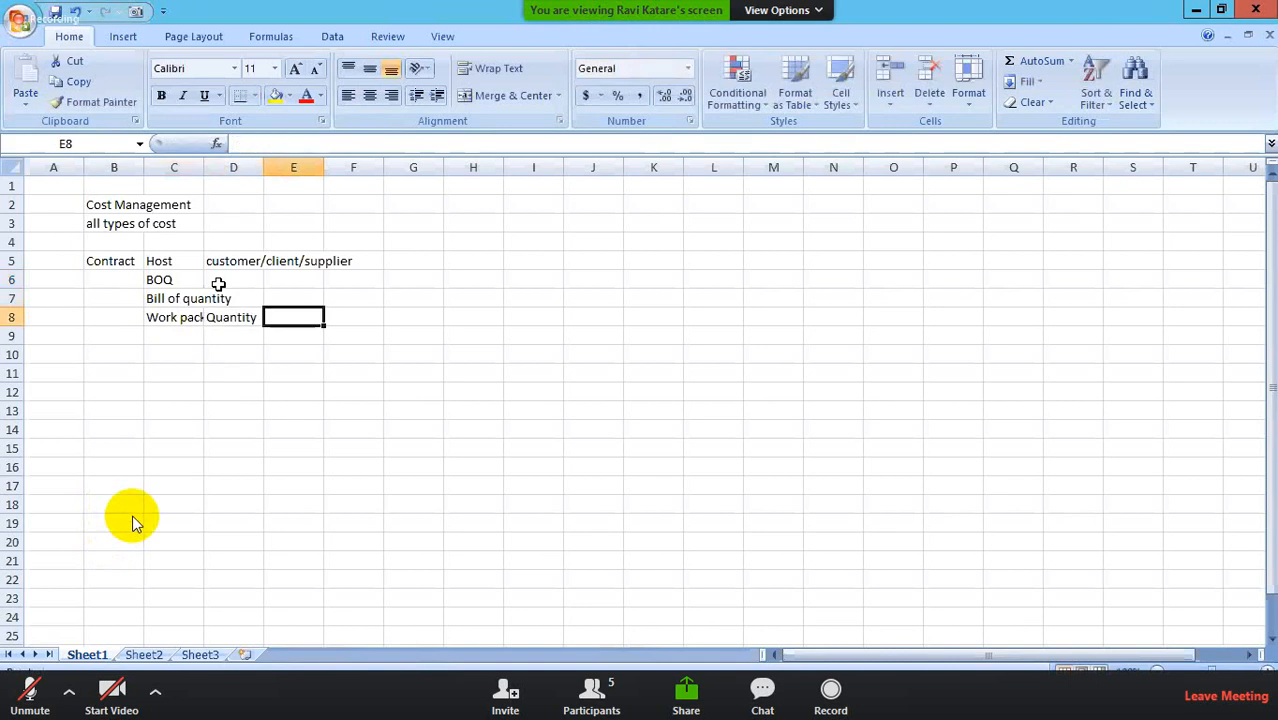
{"action": "type", "text": "UOM"}
{"action": "key", "text": "Tab"}
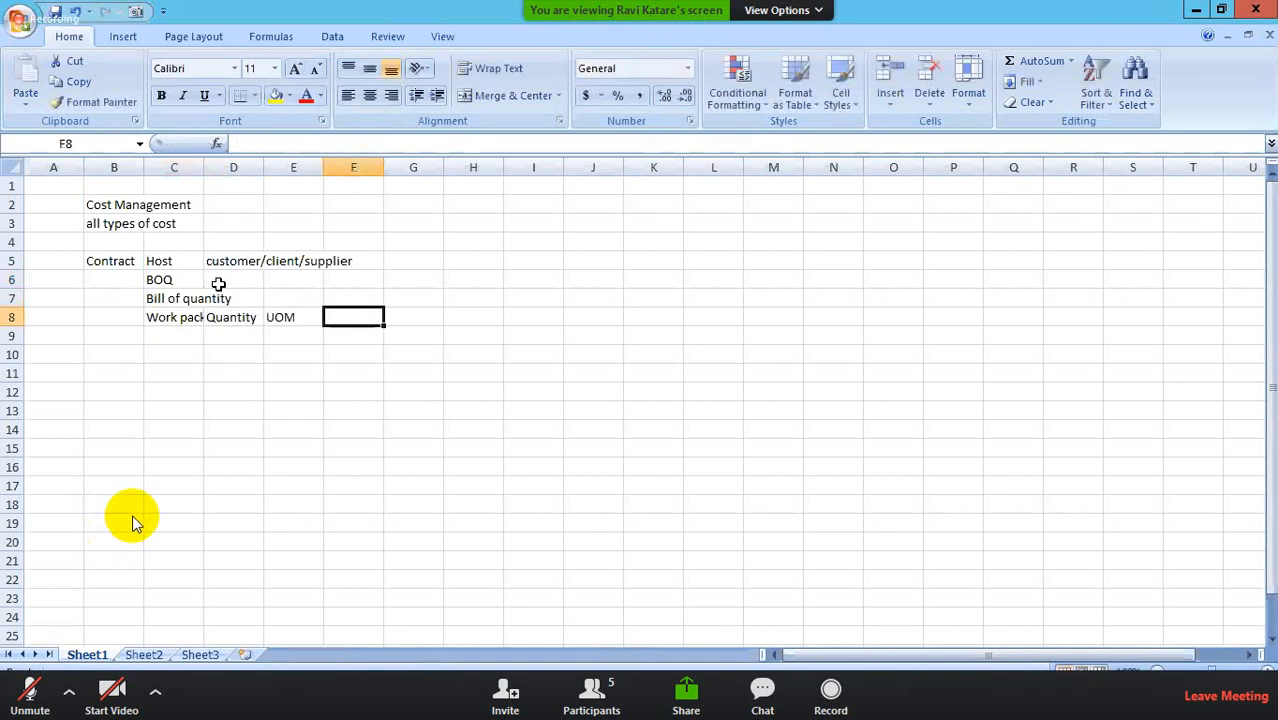
{"action": "type", "text": "RATE"}
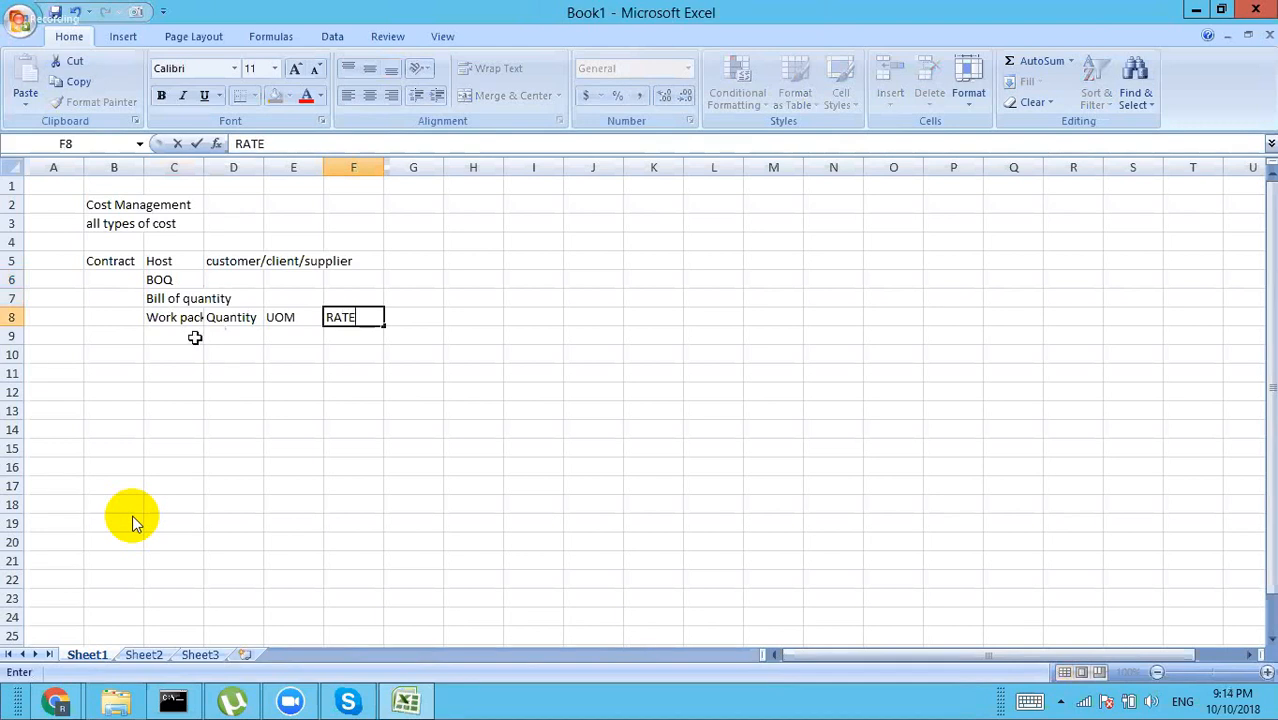
{"action": "left_click", "coordinate": [190, 336]}
Step: Number the work-package rows 1, 2 and 3 in B9 to B11
{"action": "type", "text": "1"}
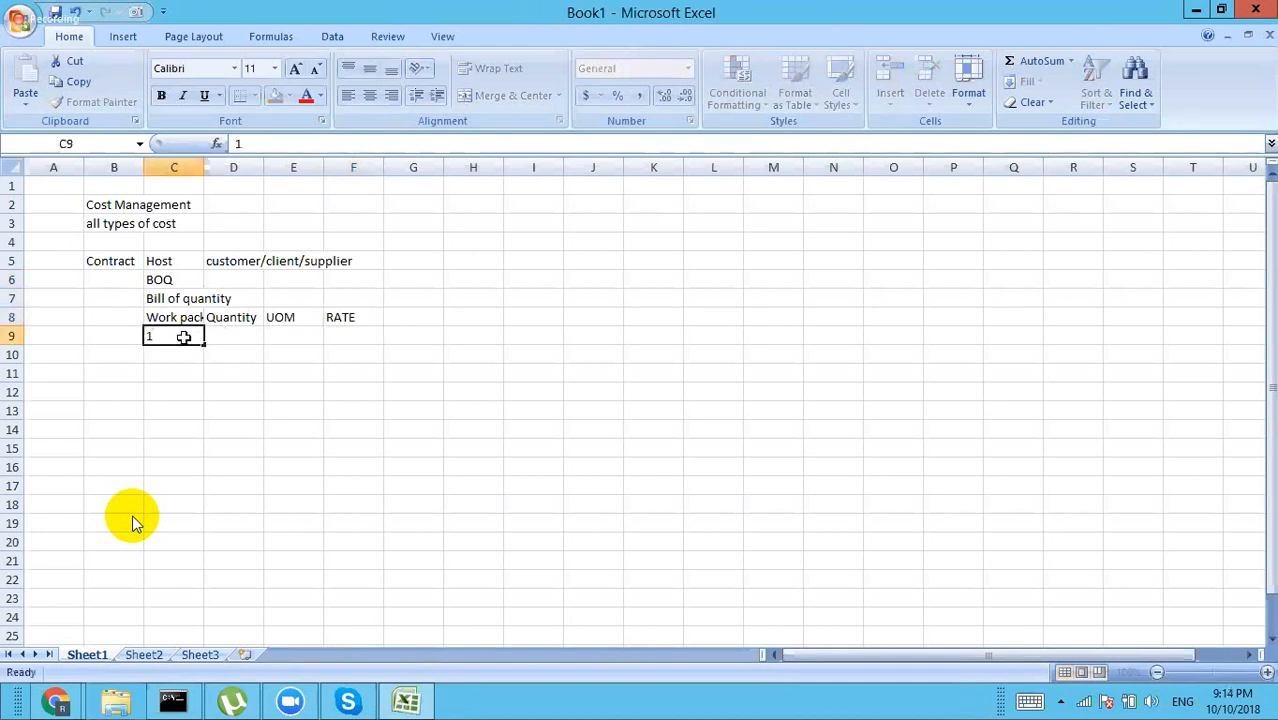
{"action": "key", "text": "Return"}
{"action": "type", "text": "2"}
{"action": "key", "text": "Return"}
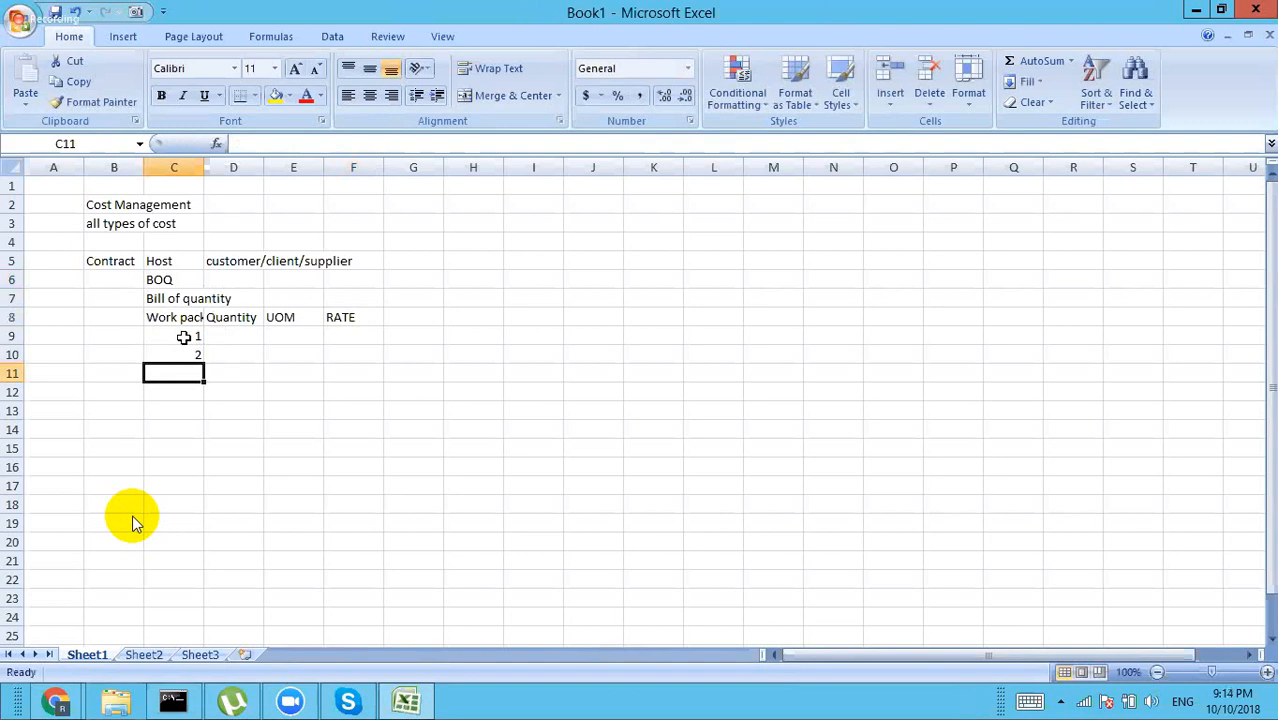
{"action": "left_click", "coordinate": [126, 335]}
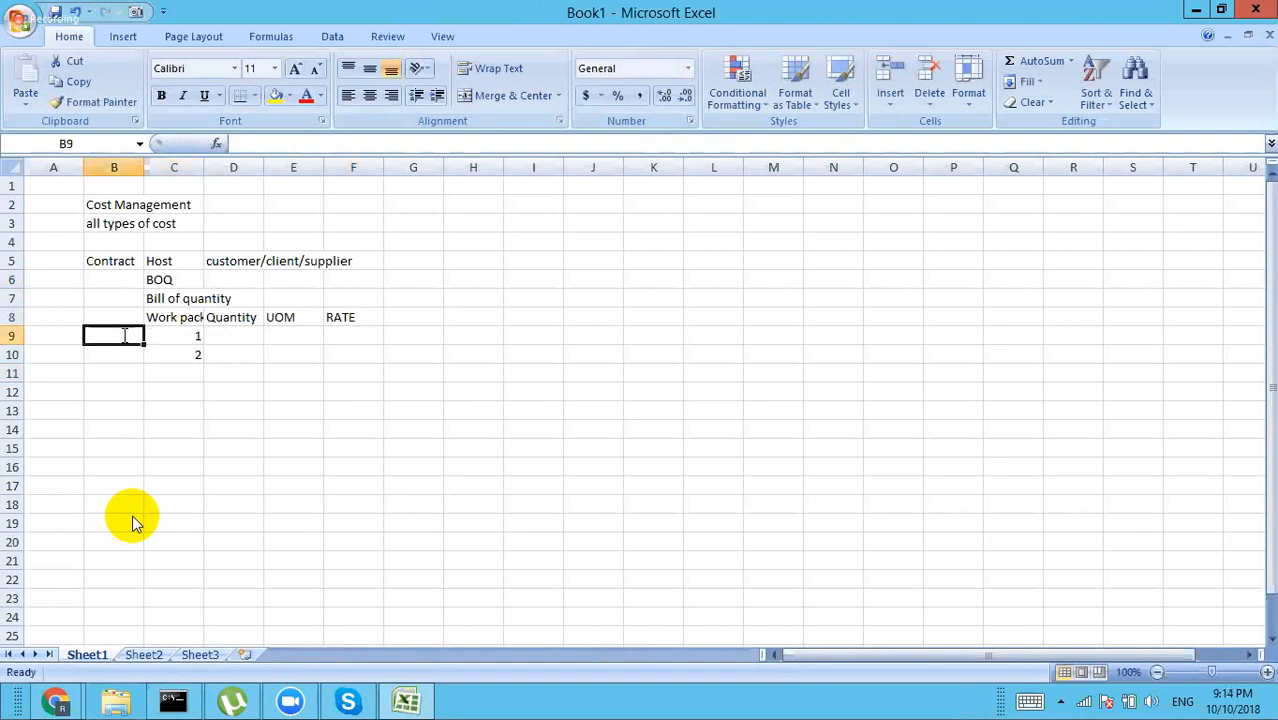
{"action": "type", "text": "1"}
{"action": "key", "text": "Return"}
{"action": "type", "text": "2"}
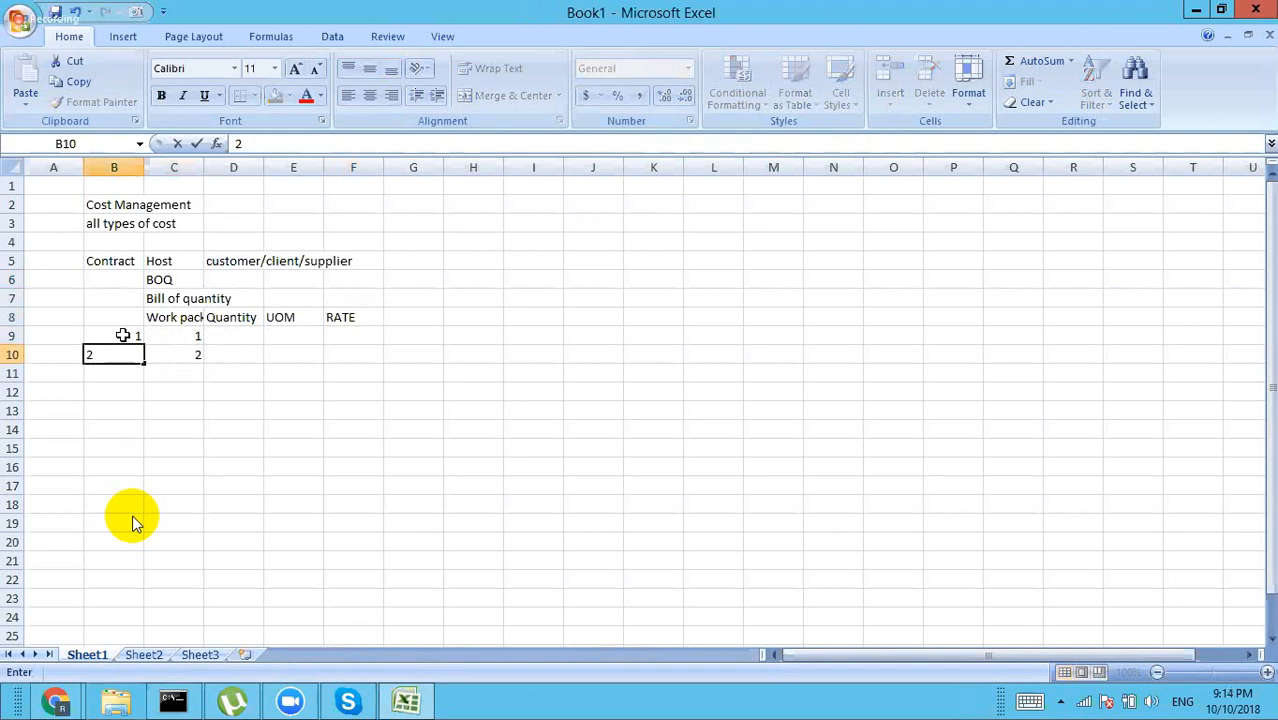
{"action": "key", "text": "Return"}
{"action": "type", "text": "3"}
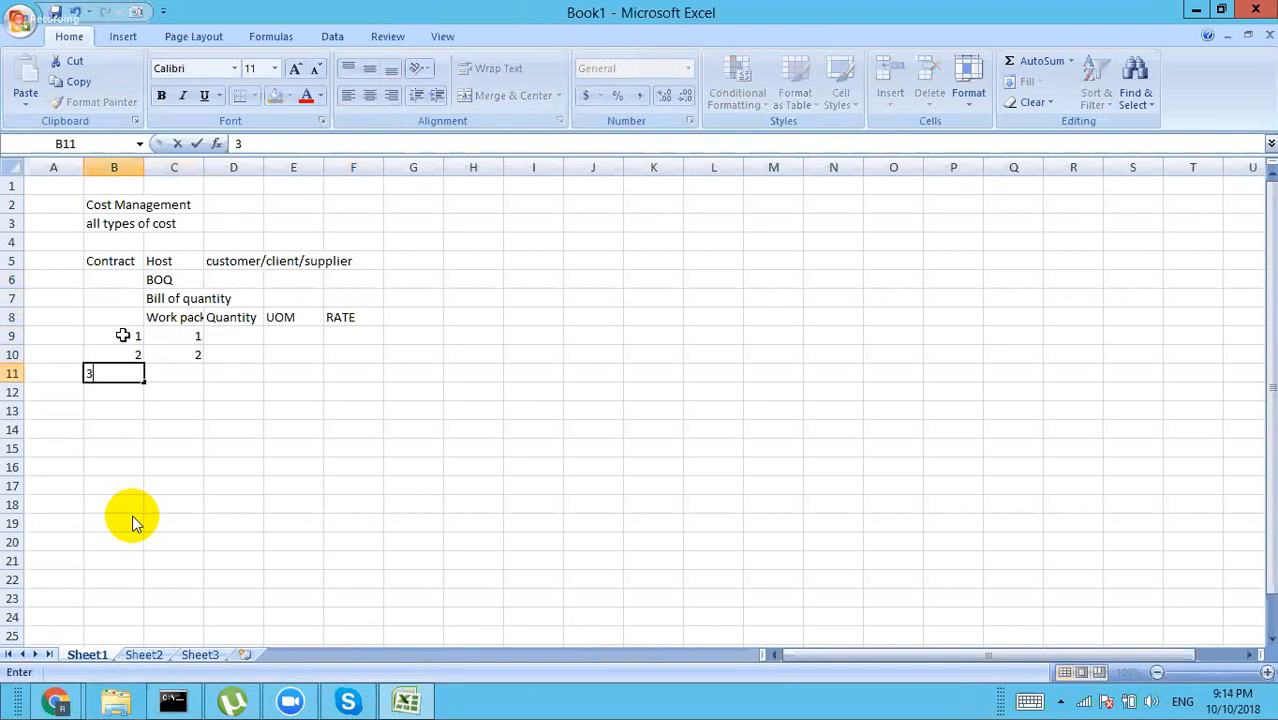
{"action": "left_click", "coordinate": [196, 334]}
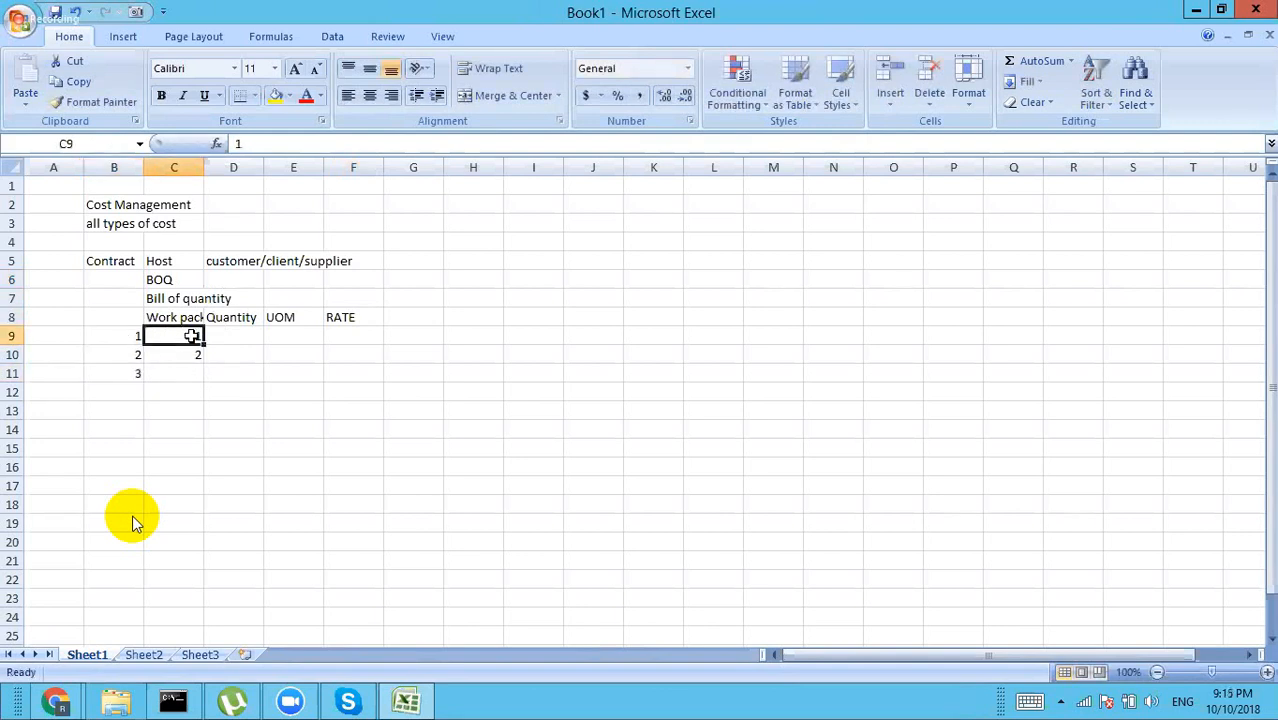
Step: Enter Excavation in C9 and the heading Construction of Bridge in G5
{"action": "type", "text": "Excava"}
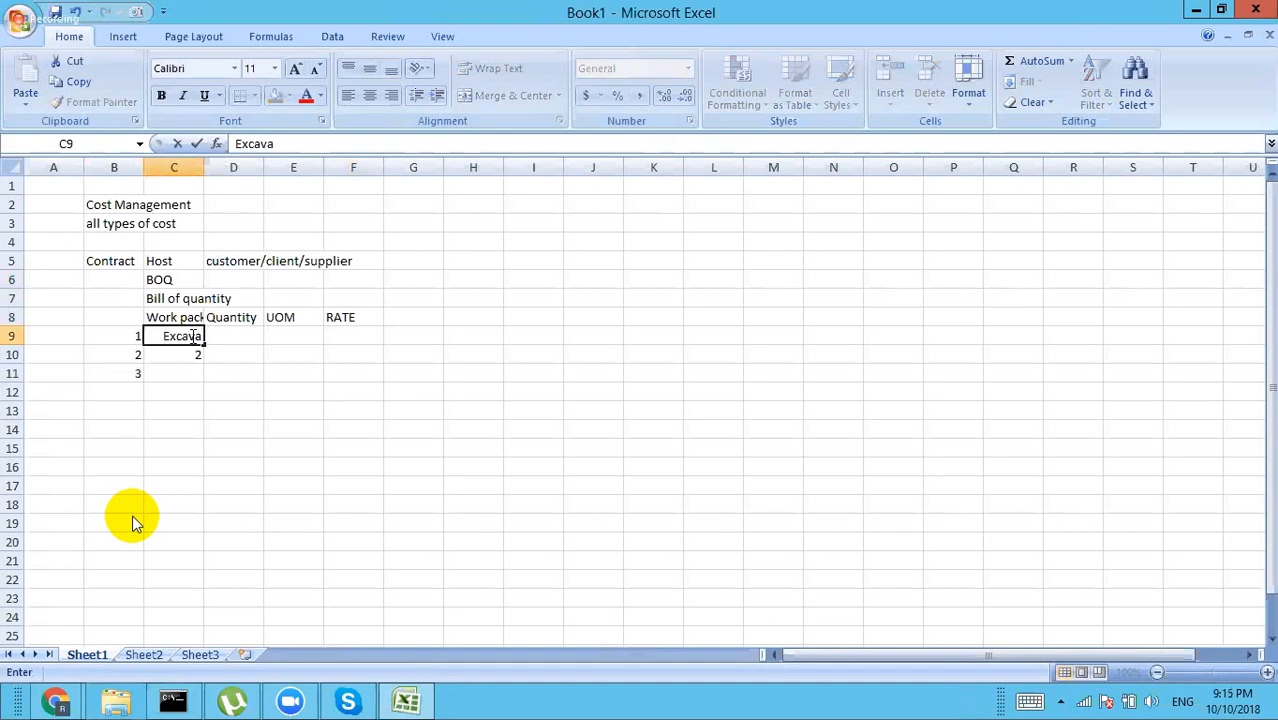
{"action": "type", "text": "tion"}
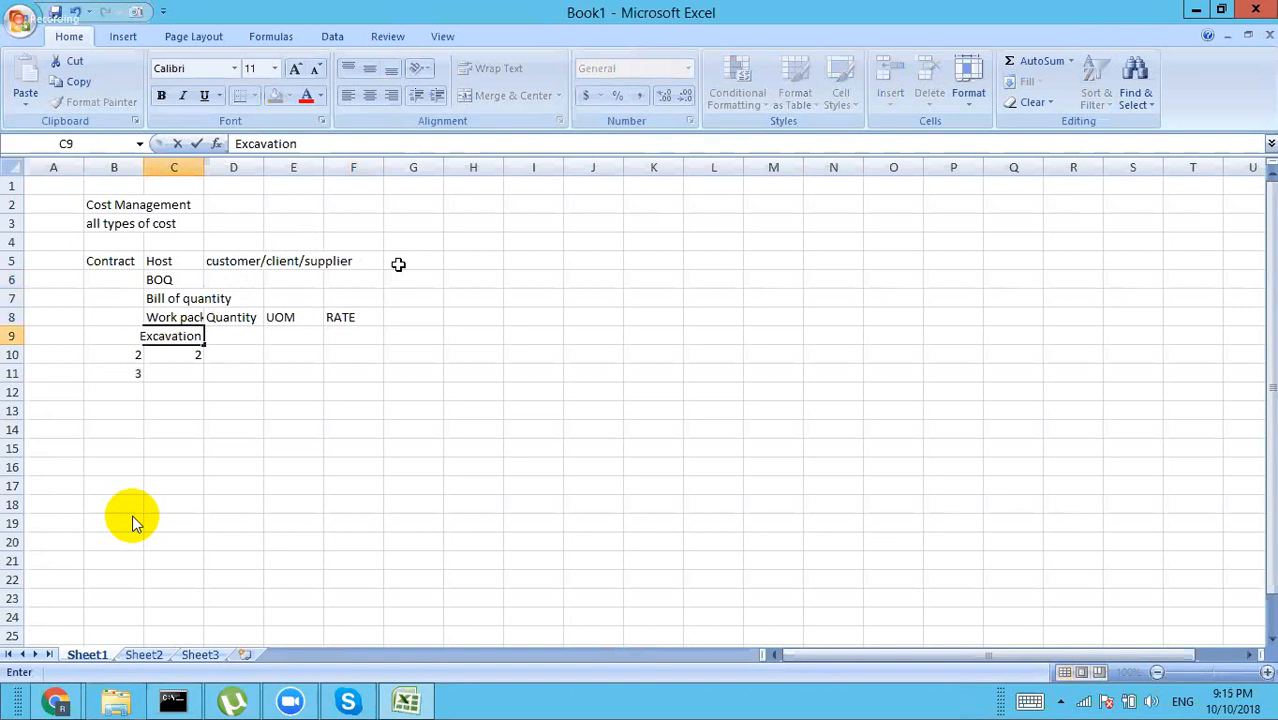
{"action": "left_click", "coordinate": [401, 263]}
{"action": "type", "text": "Con"}
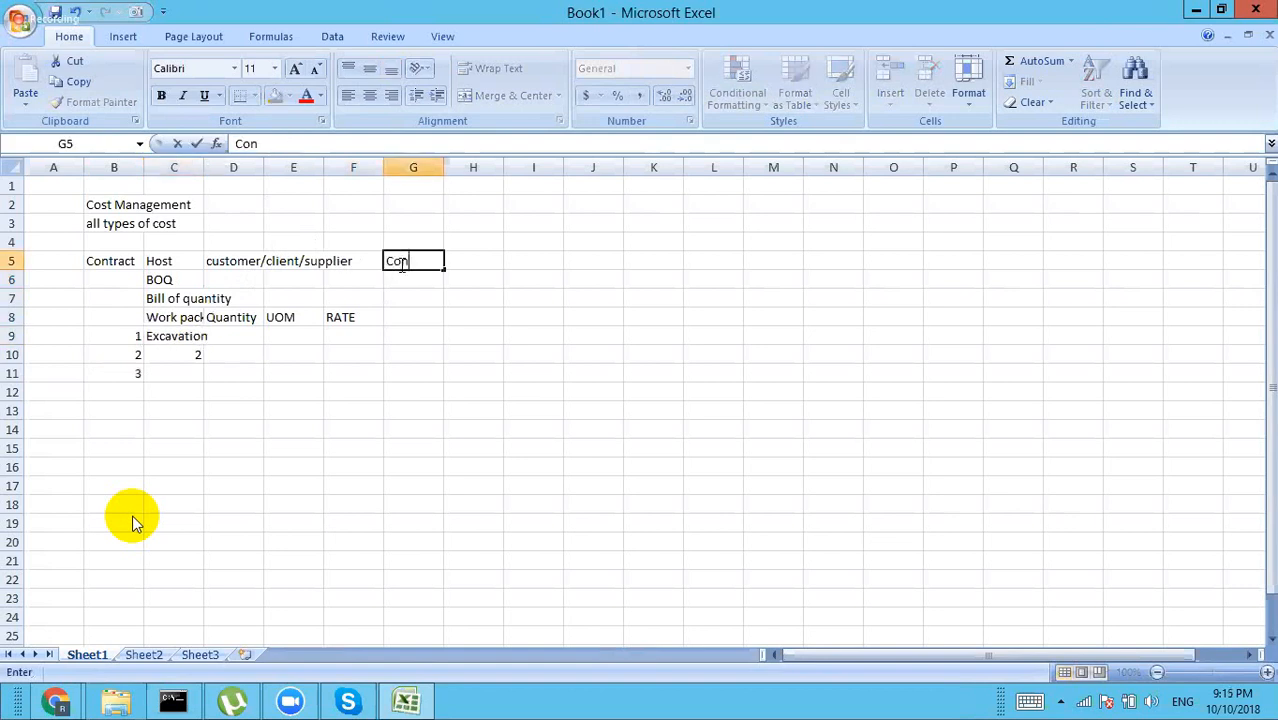
{"action": "type", "text": "struction of Bridge"}
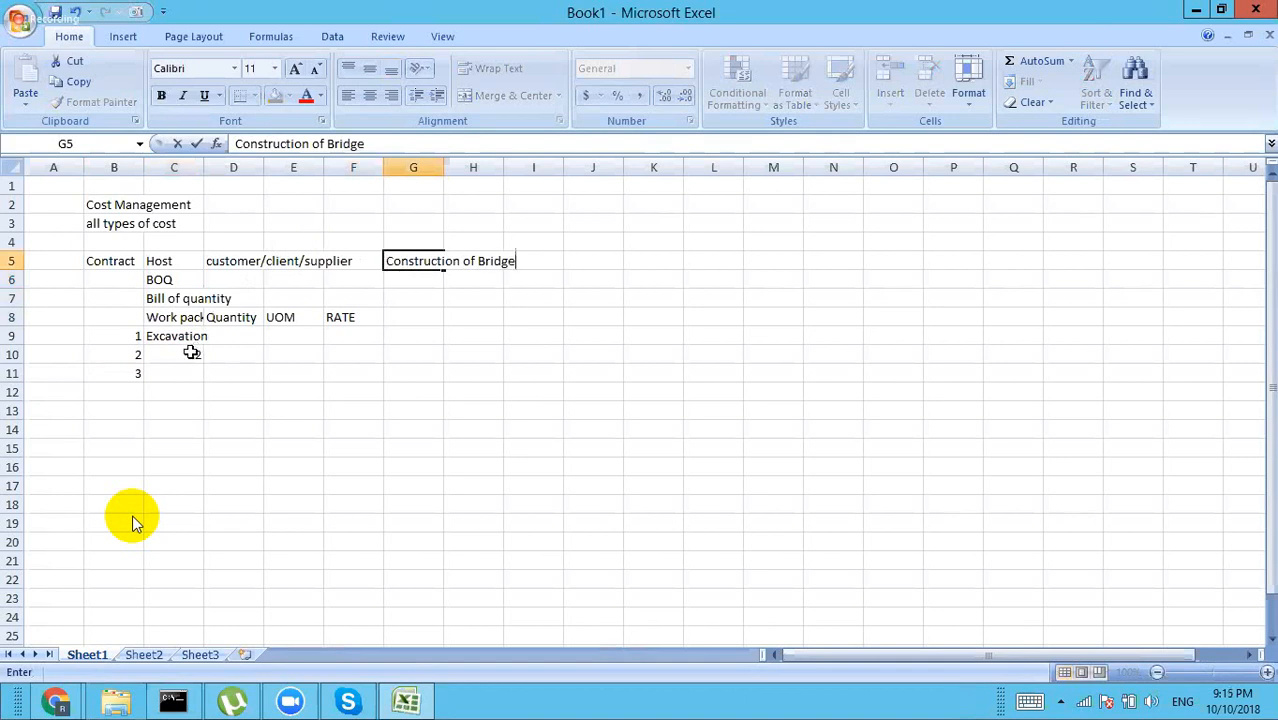
{"action": "left_click", "coordinate": [198, 355]}
Step: Enter superstructure in C10 and Finishing & maintenance in C11
{"action": "type", "text": "supe"}
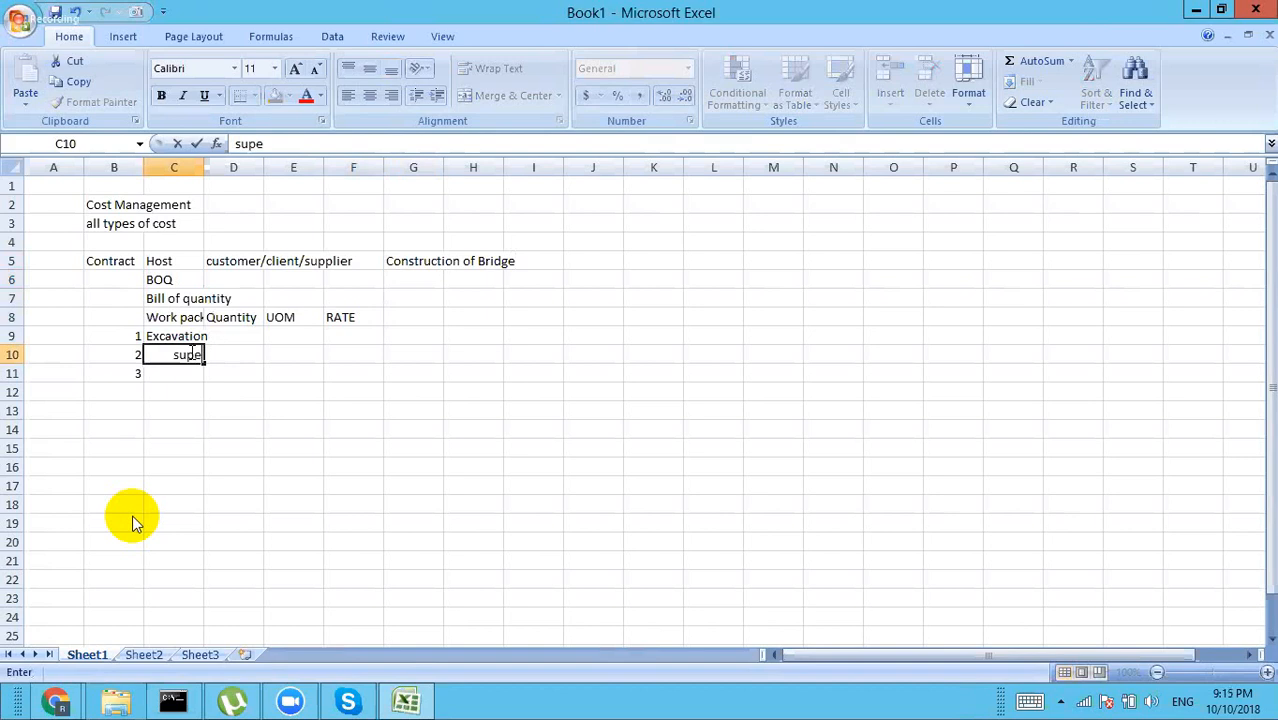
{"action": "type", "text": "rstructure"}
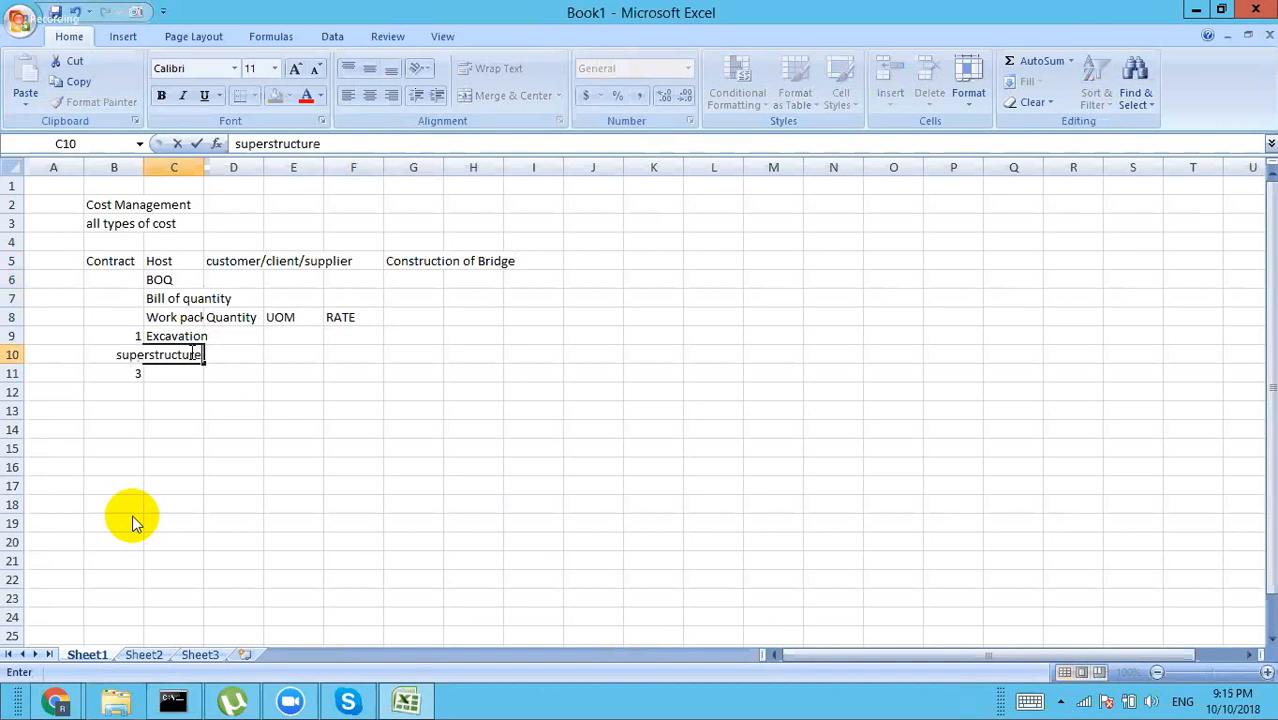
{"action": "key", "text": "Return"}
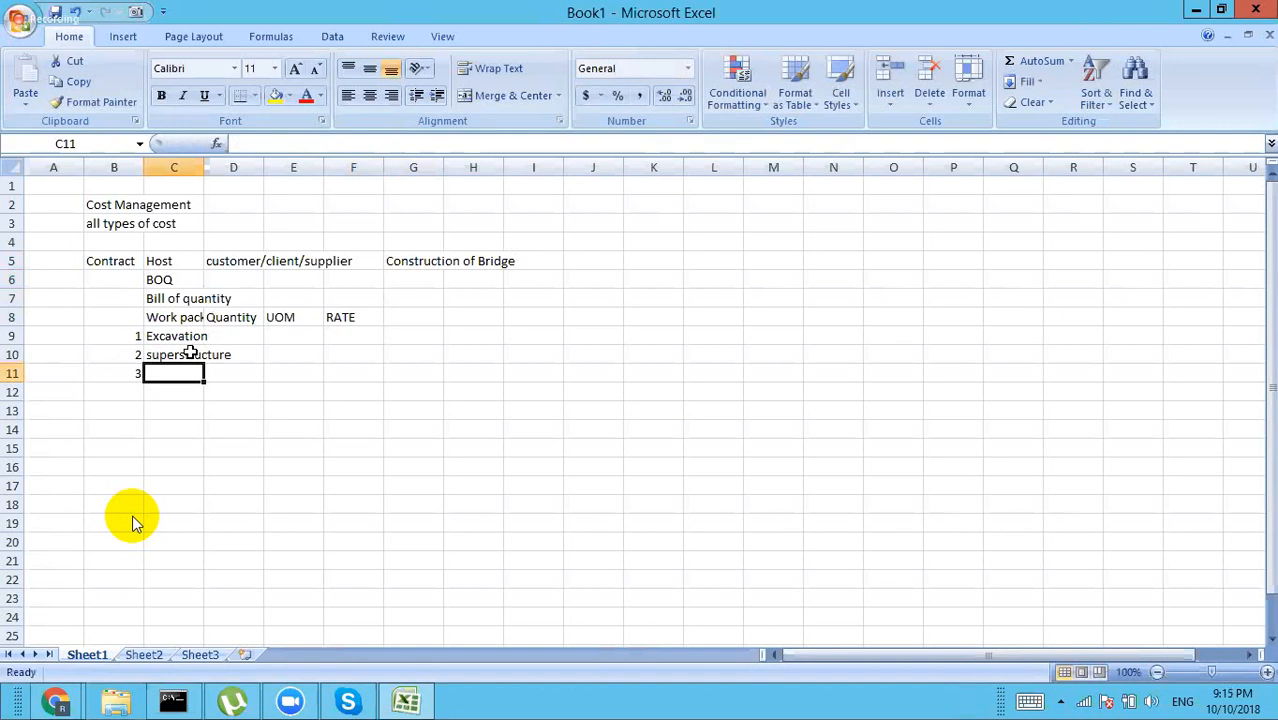
{"action": "type", "text": "oper"}
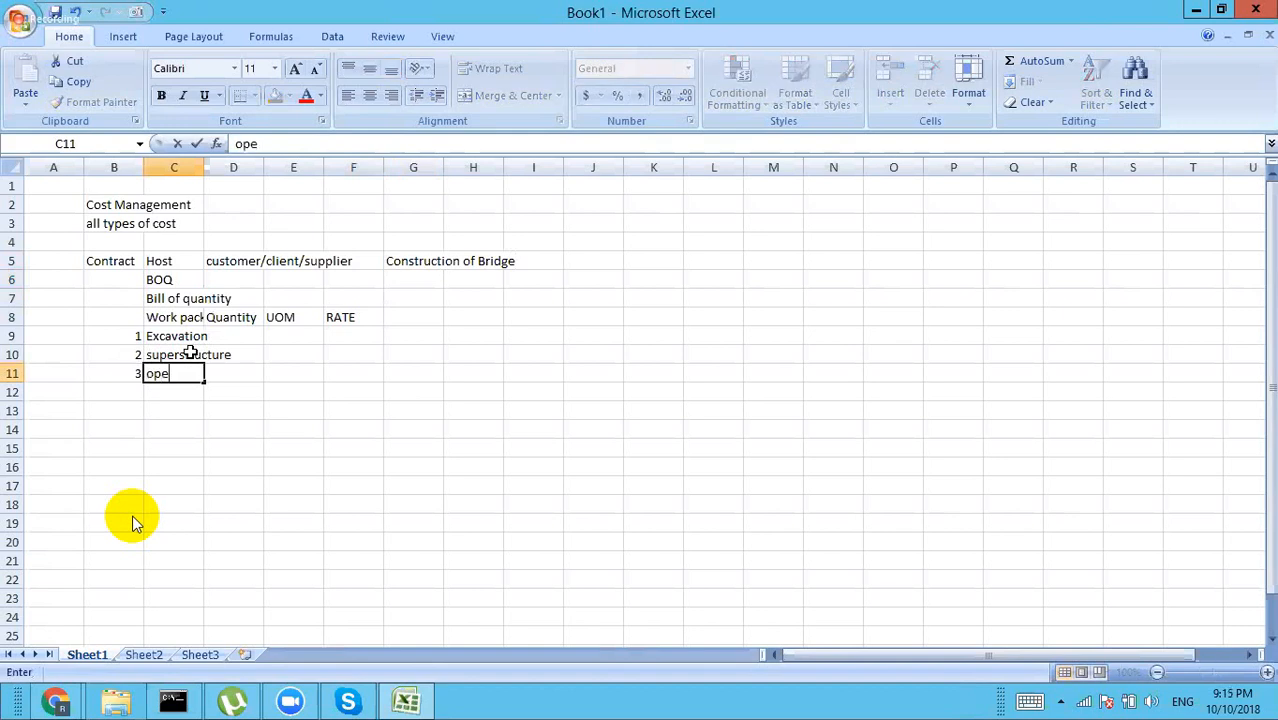
{"action": "key", "text": "BackSpace"}
{"action": "key", "text": "BackSpace"}
{"action": "key", "text": "BackSpace"}
{"action": "key", "text": "BackSpace"}
{"action": "type", "text": "F"}
{"action": "key", "text": "BackSpace"}
{"action": "type", "text": "Finishing"}
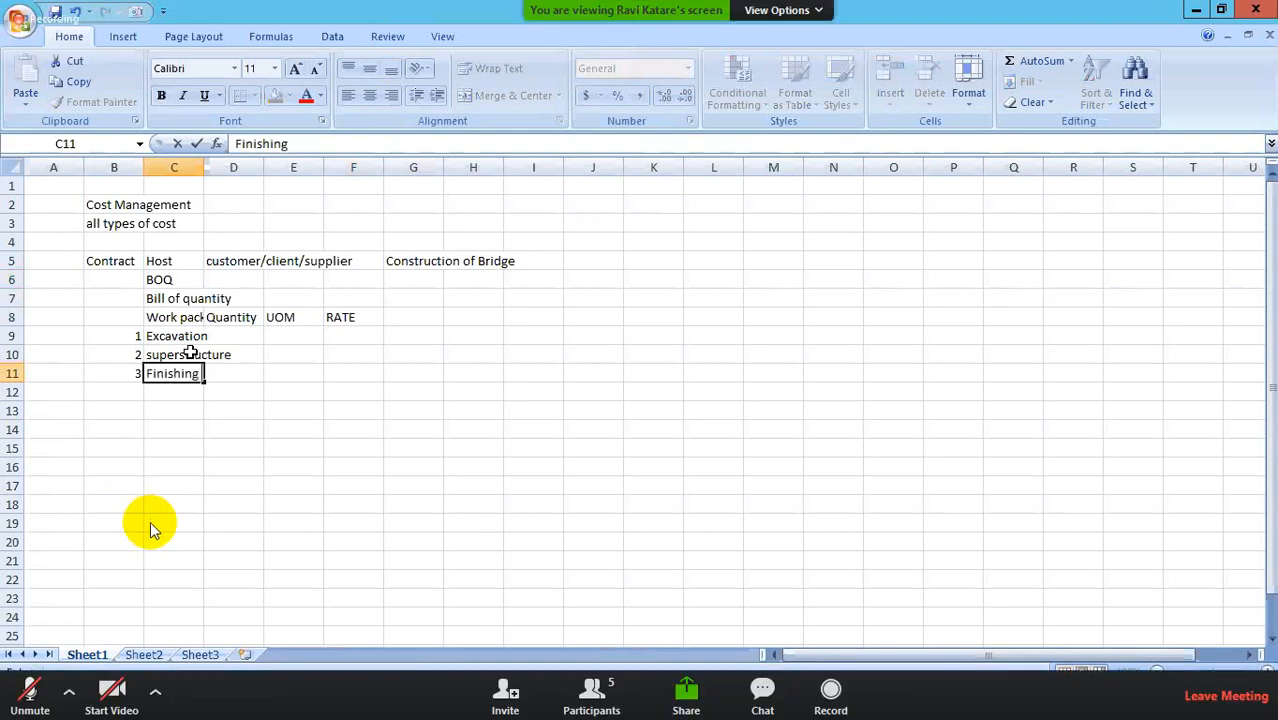
{"action": "type", "text": " & main"}
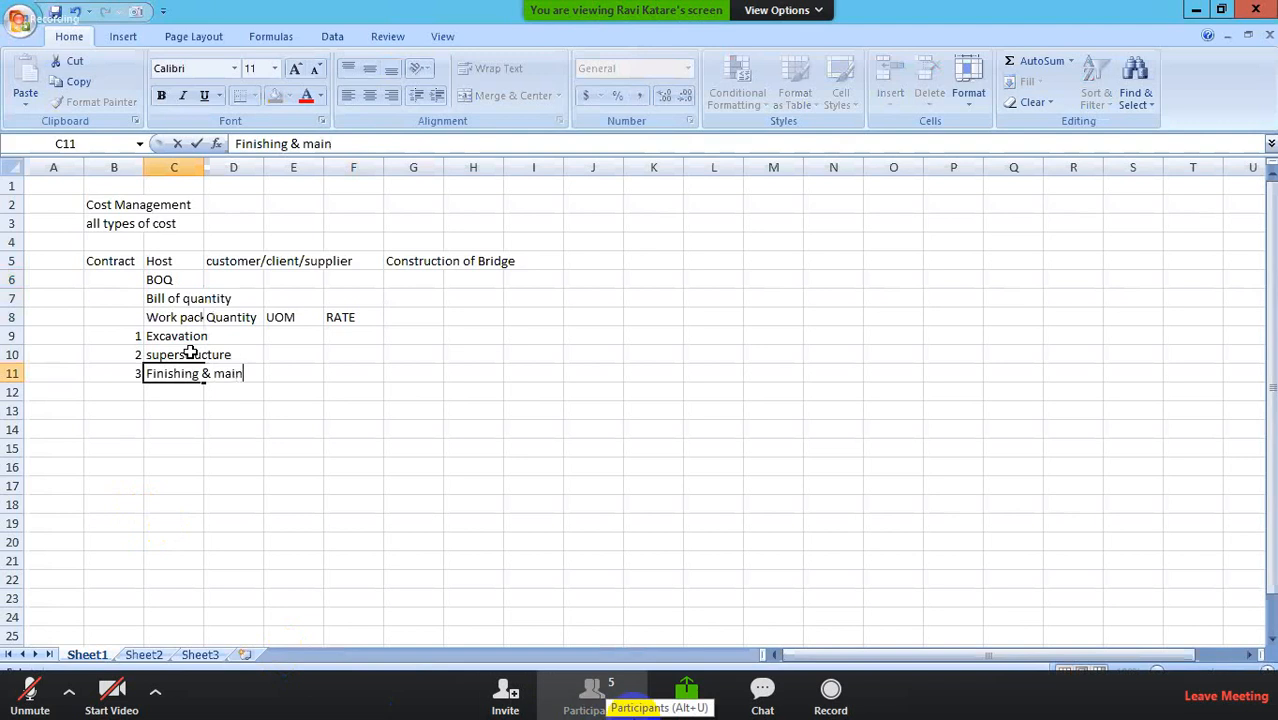
{"action": "left_click", "coordinate": [591, 695]}
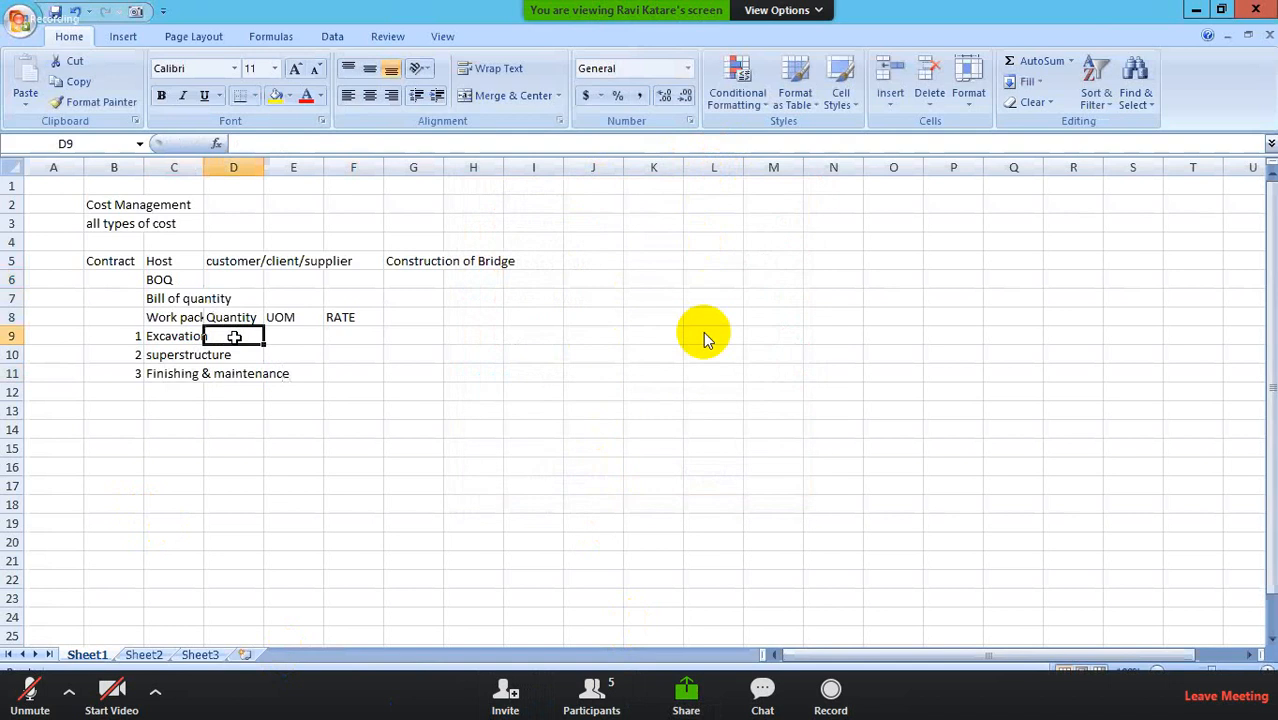
Step: Enter quantity 1 for all three work packages in D9 to D11
{"action": "type", "text": "1"}
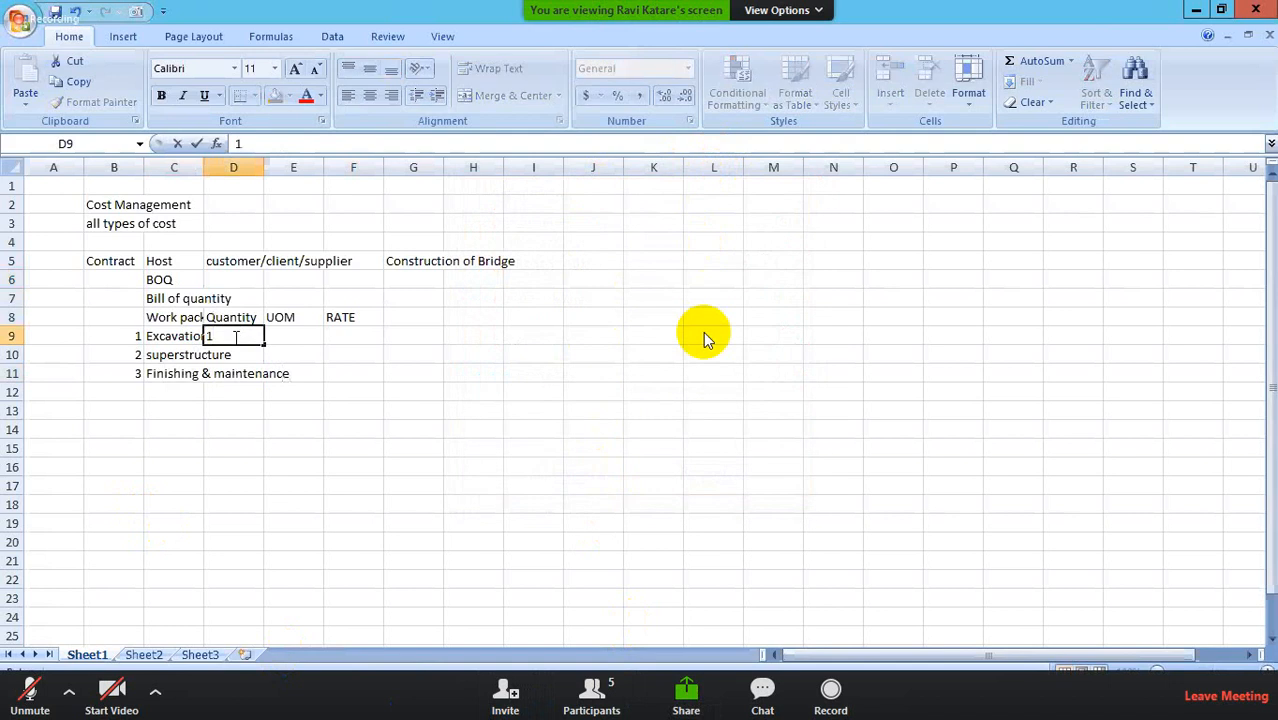
{"action": "key", "text": "Return"}
{"action": "type", "text": "1"}
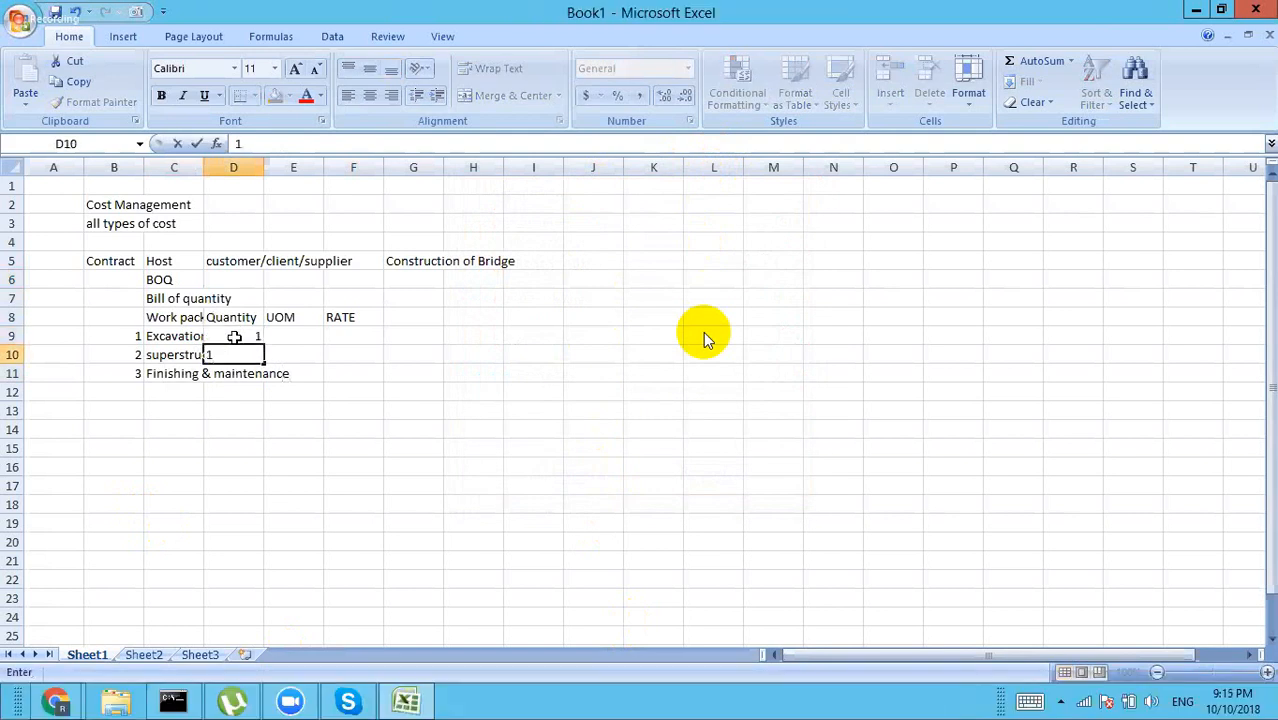
{"action": "key", "text": "Return"}
{"action": "type", "text": "1"}
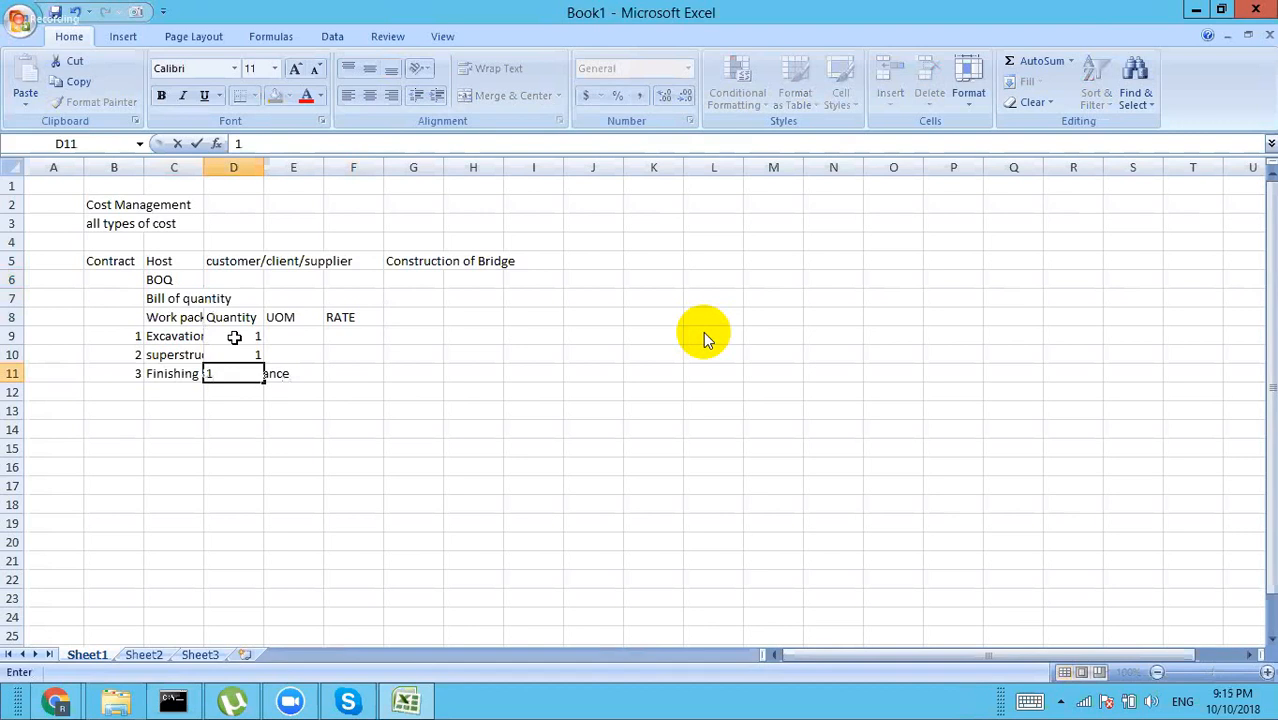
{"action": "key", "text": "Tab"}
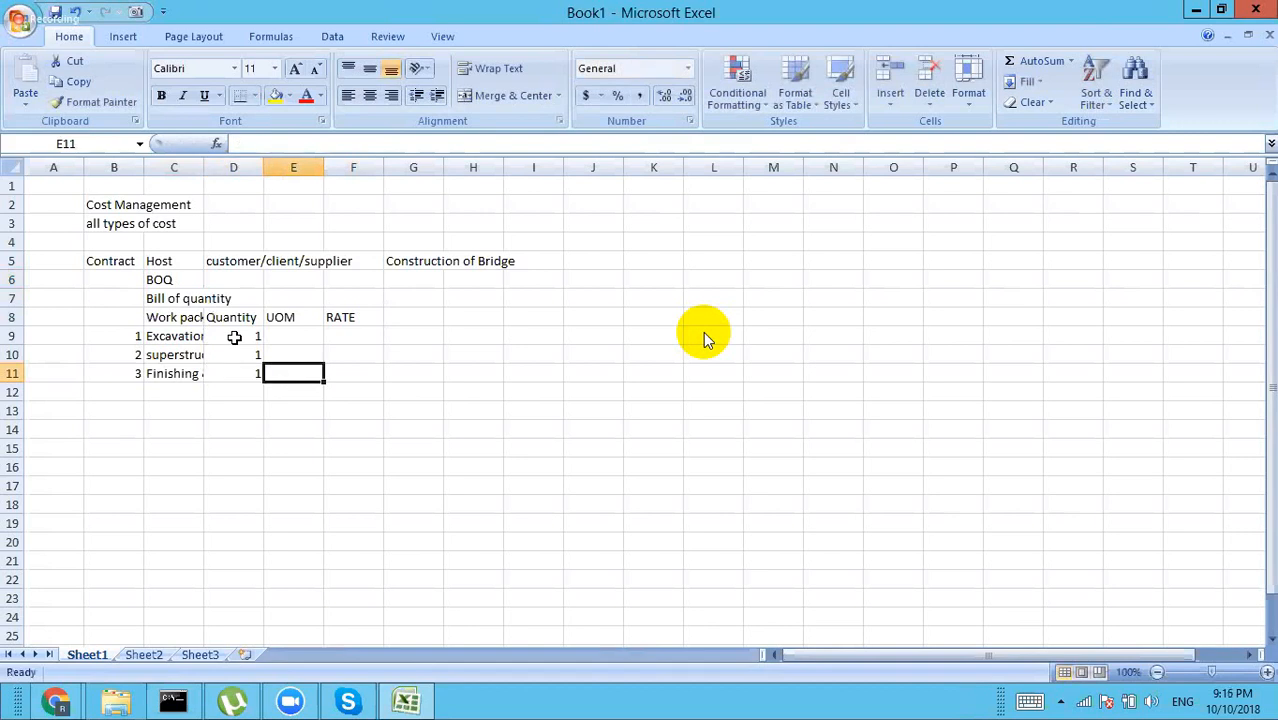
Step: Set the unit EACH for all three work packages in E9 to E11
{"action": "key", "text": "Up"}
{"action": "key", "text": "Up"}
{"action": "key", "text": "Up"}
{"action": "key", "text": "Up"}
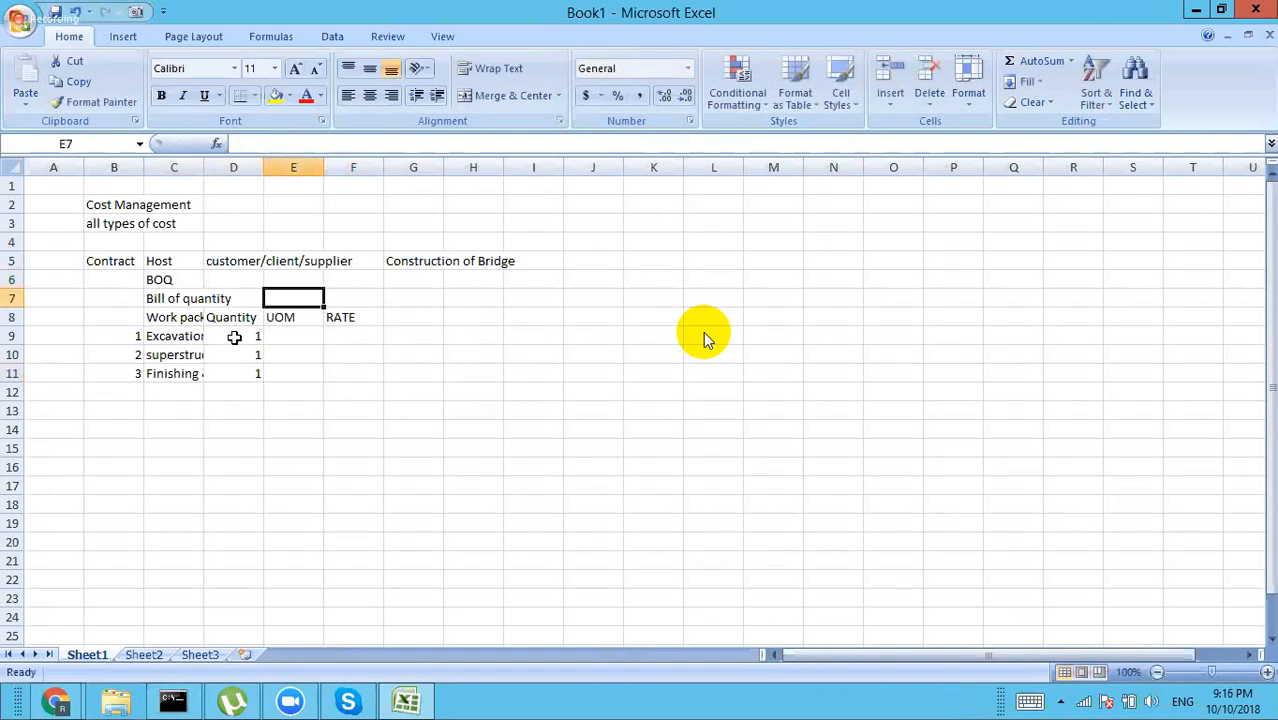
{"action": "key", "text": "Down"}
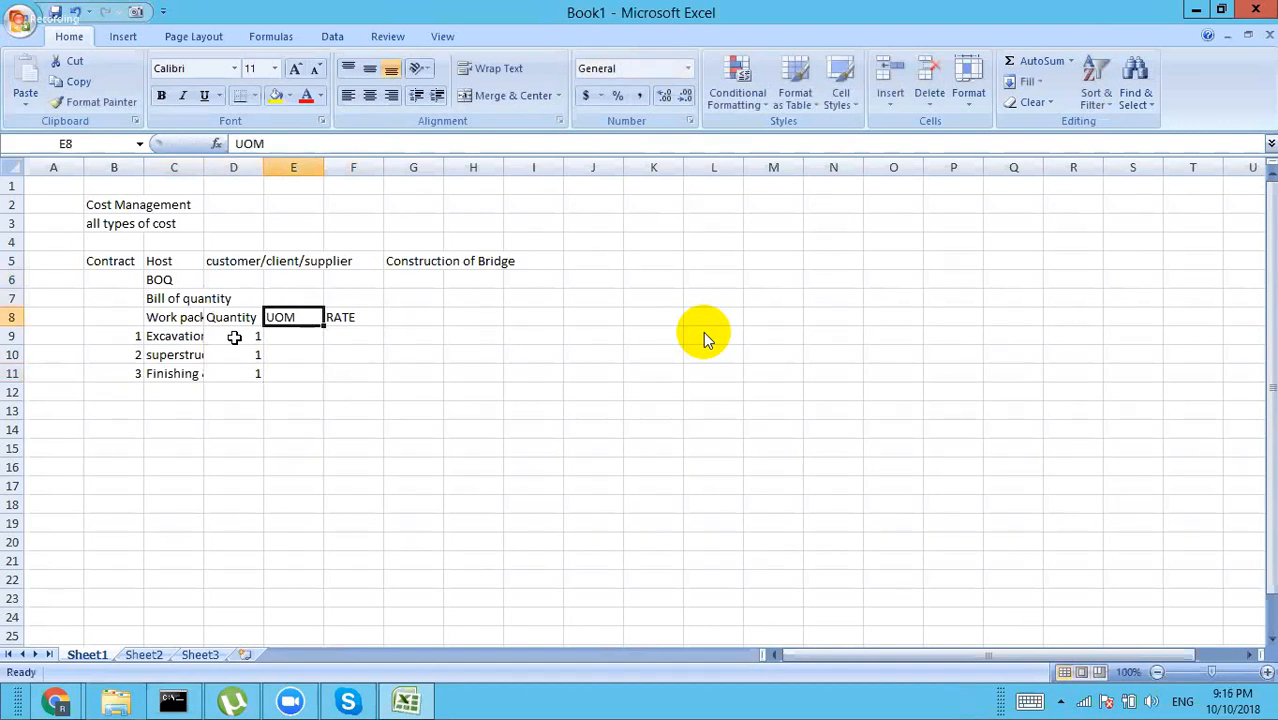
{"action": "key", "text": "Down"}
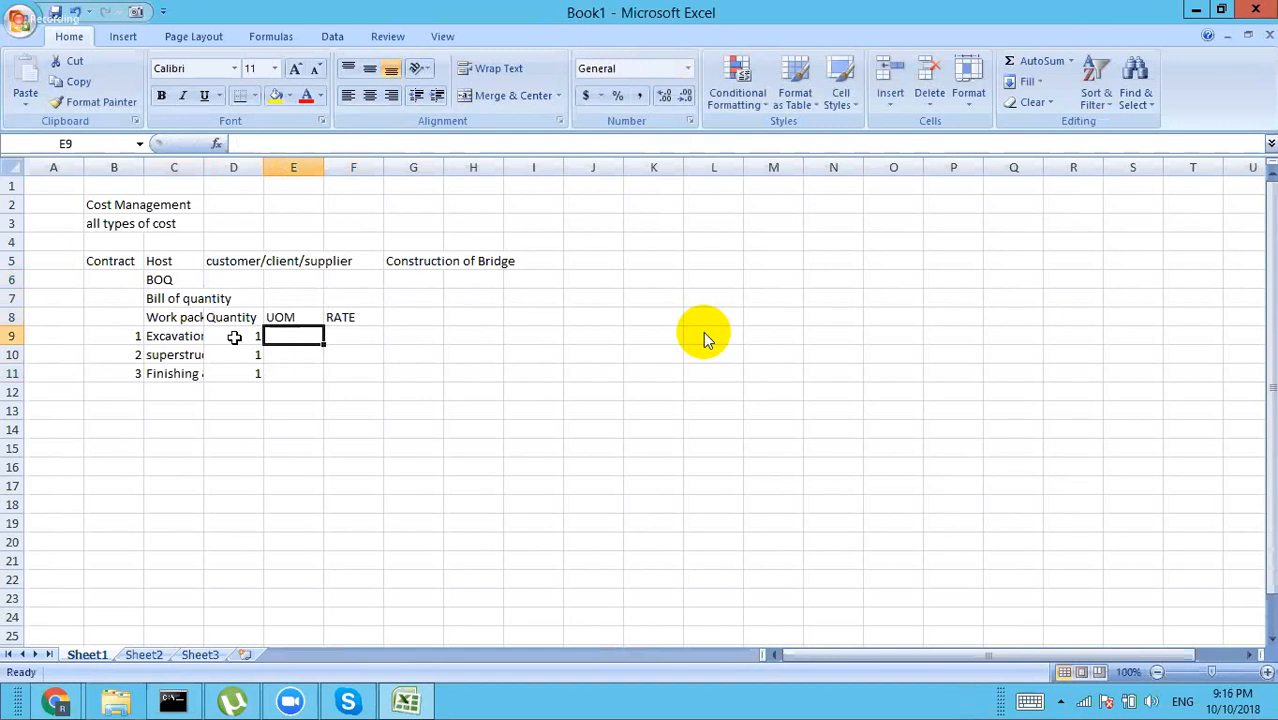
{"action": "type", "text": "EACH"}
{"action": "key", "text": "Return"}
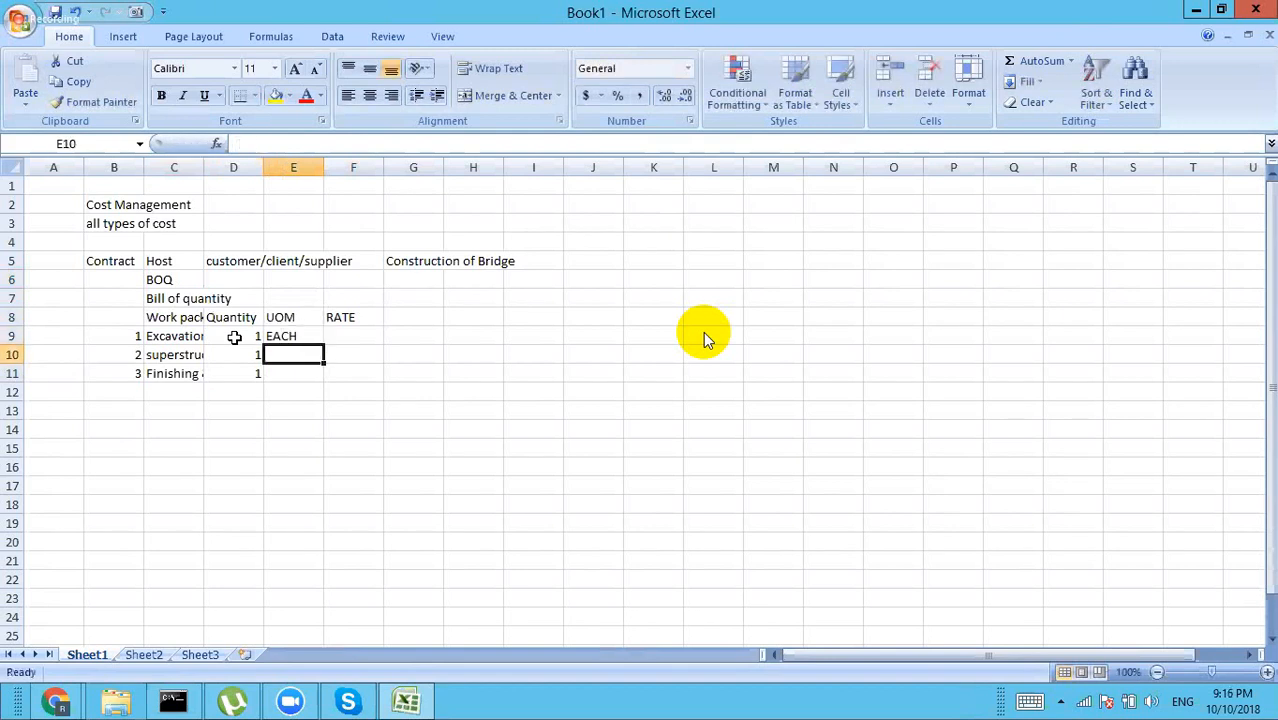
{"action": "type", "text": "EACH"}
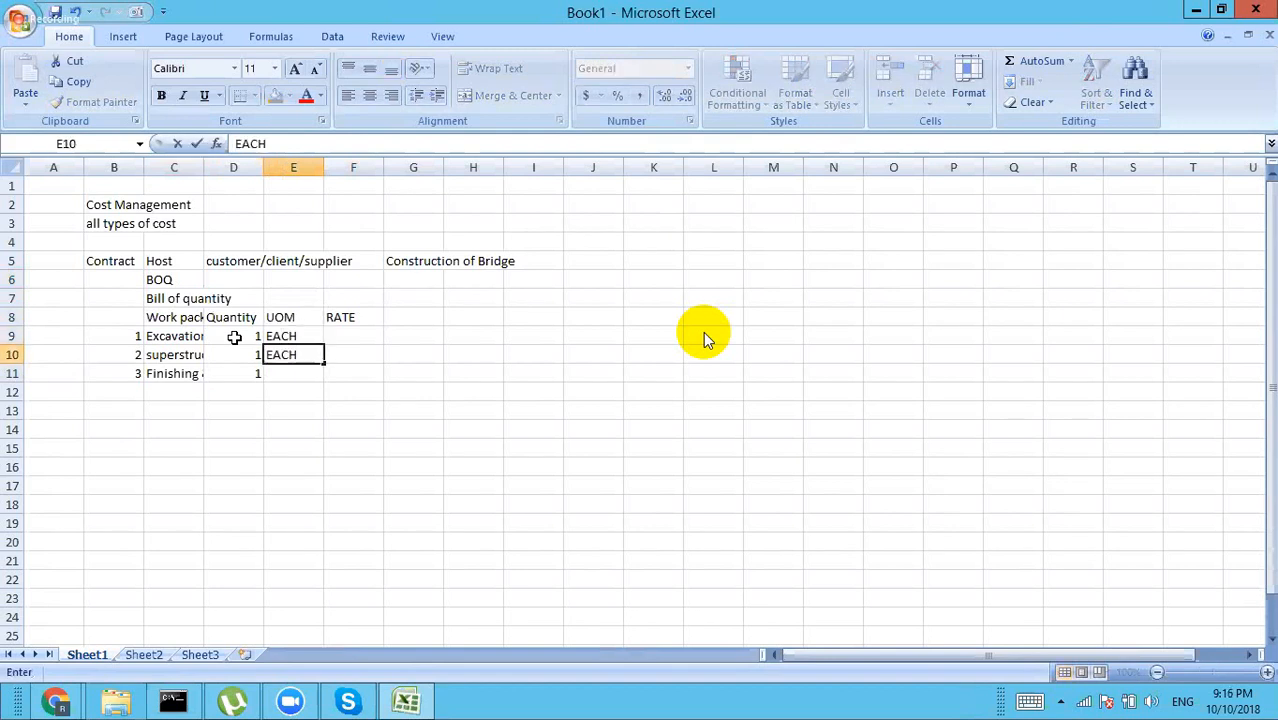
{"action": "key", "text": "Return"}
{"action": "type", "text": "EACH"}
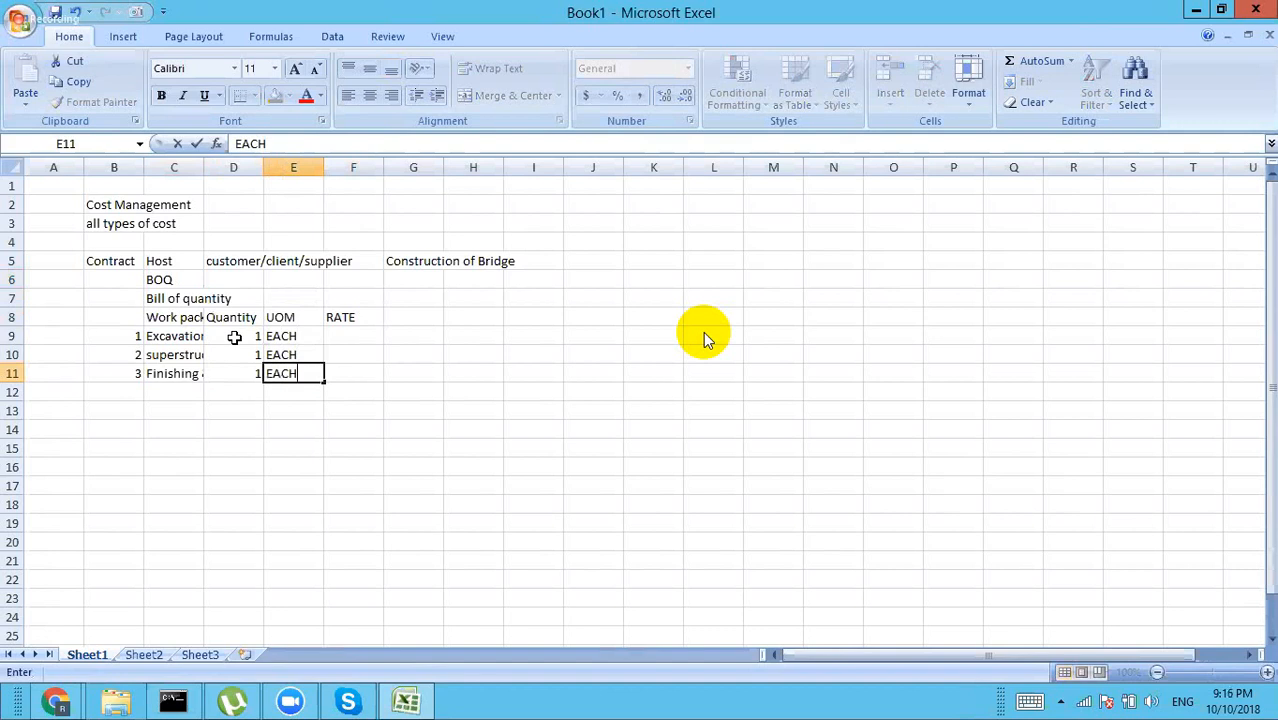
{"action": "key", "text": "Tab"}
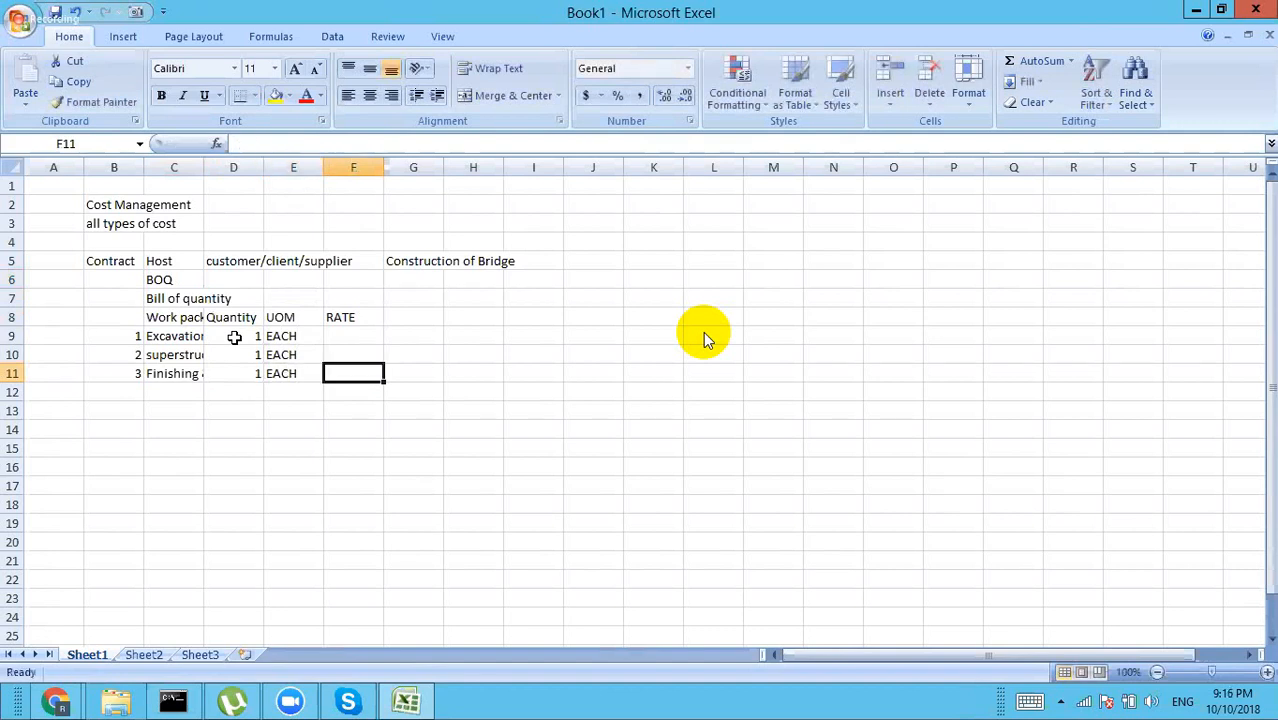
Step: Enter rates 200000, 50000000 and 100000 in F9 to F11 and type the Total heading
{"action": "key", "text": "Up"}
{"action": "key", "text": "Up"}
{"action": "key", "text": "Up"}
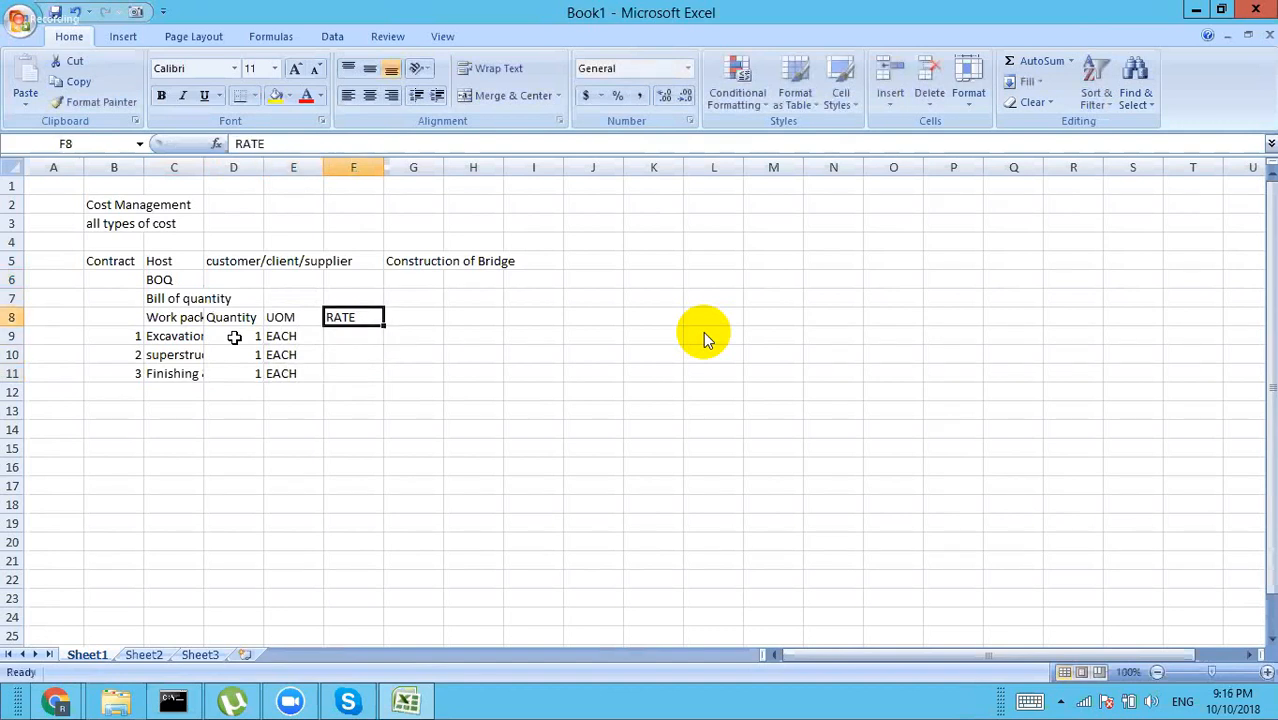
{"action": "key", "text": "Down"}
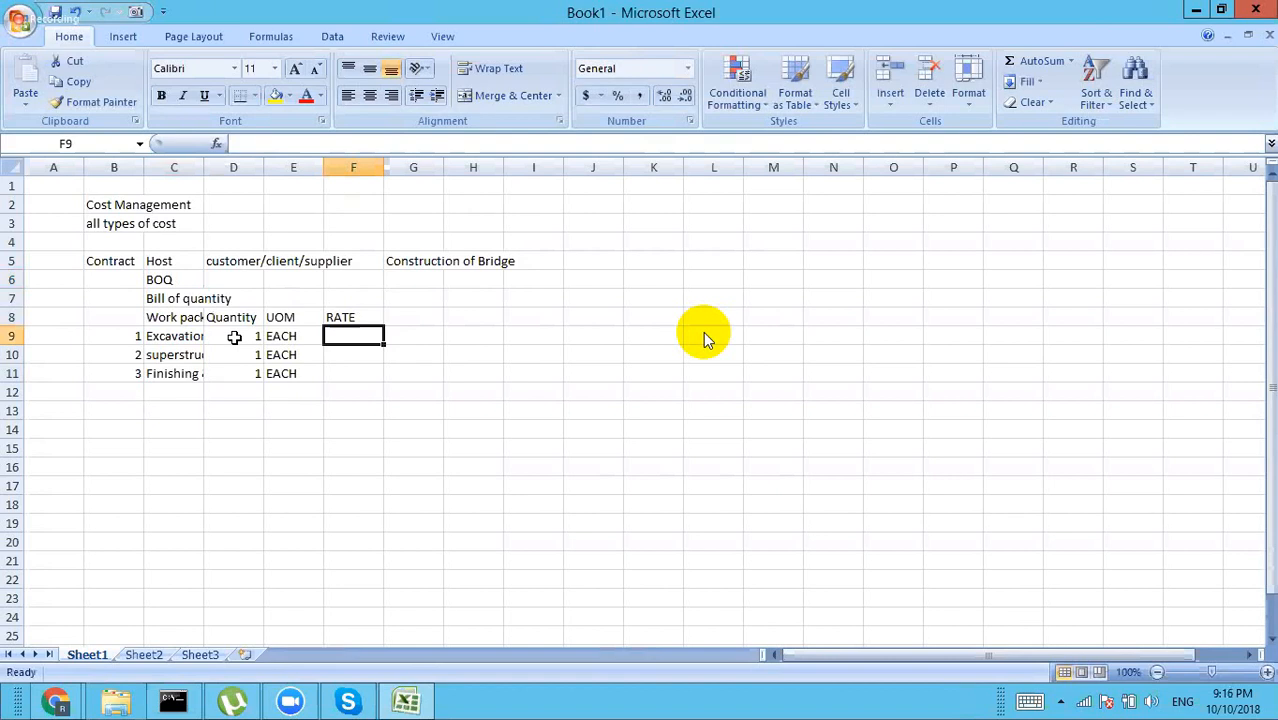
{"action": "type", "text": "20000"}
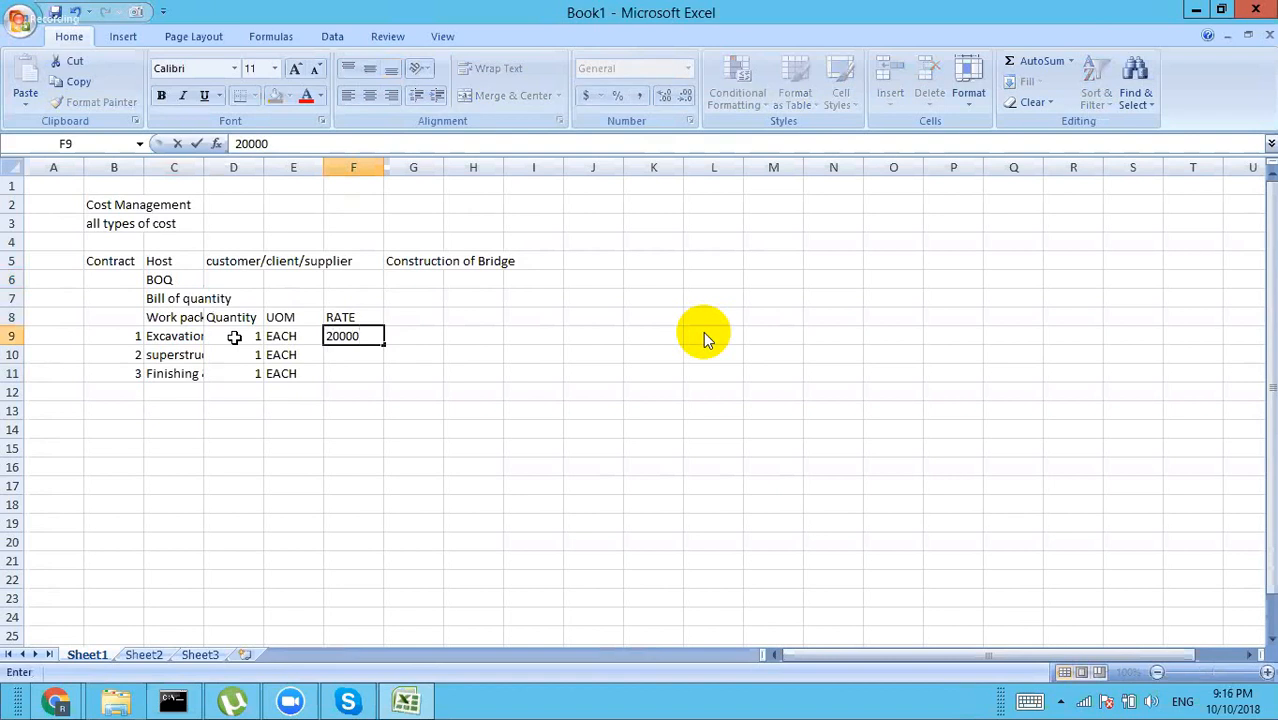
{"action": "type", "text": "0"}
{"action": "key", "text": "Return"}
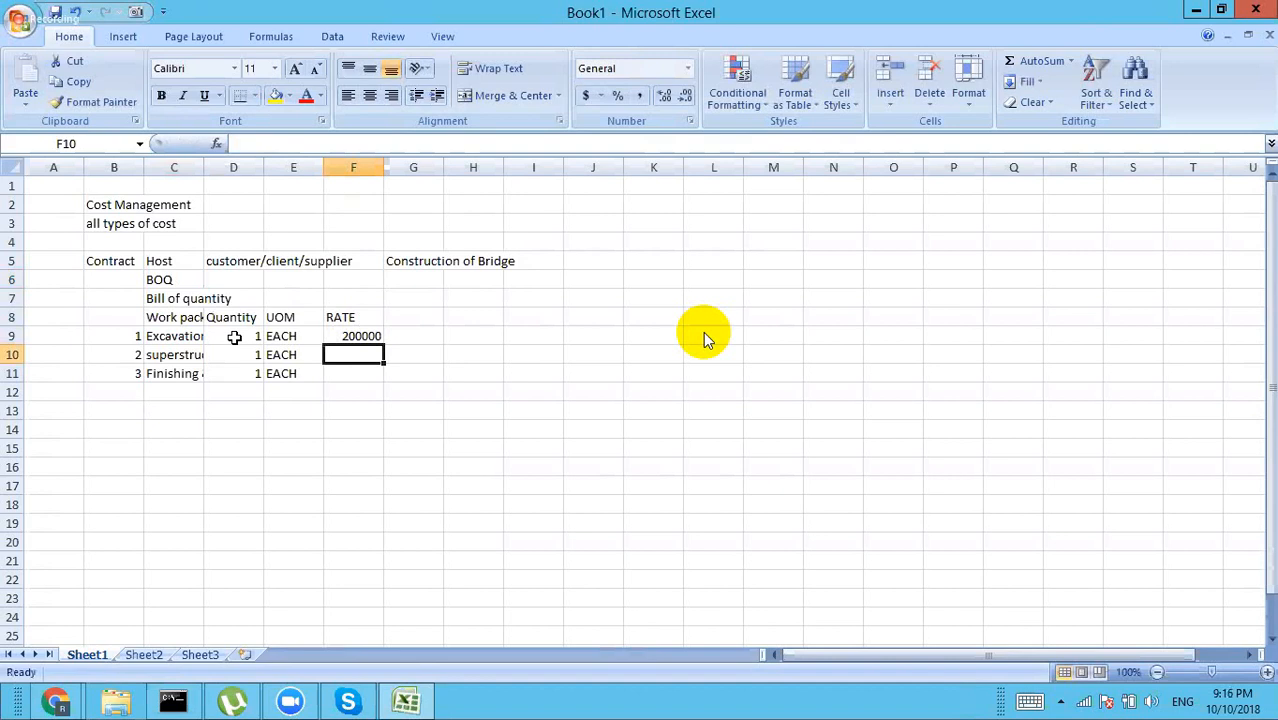
{"action": "type", "text": "50000000"}
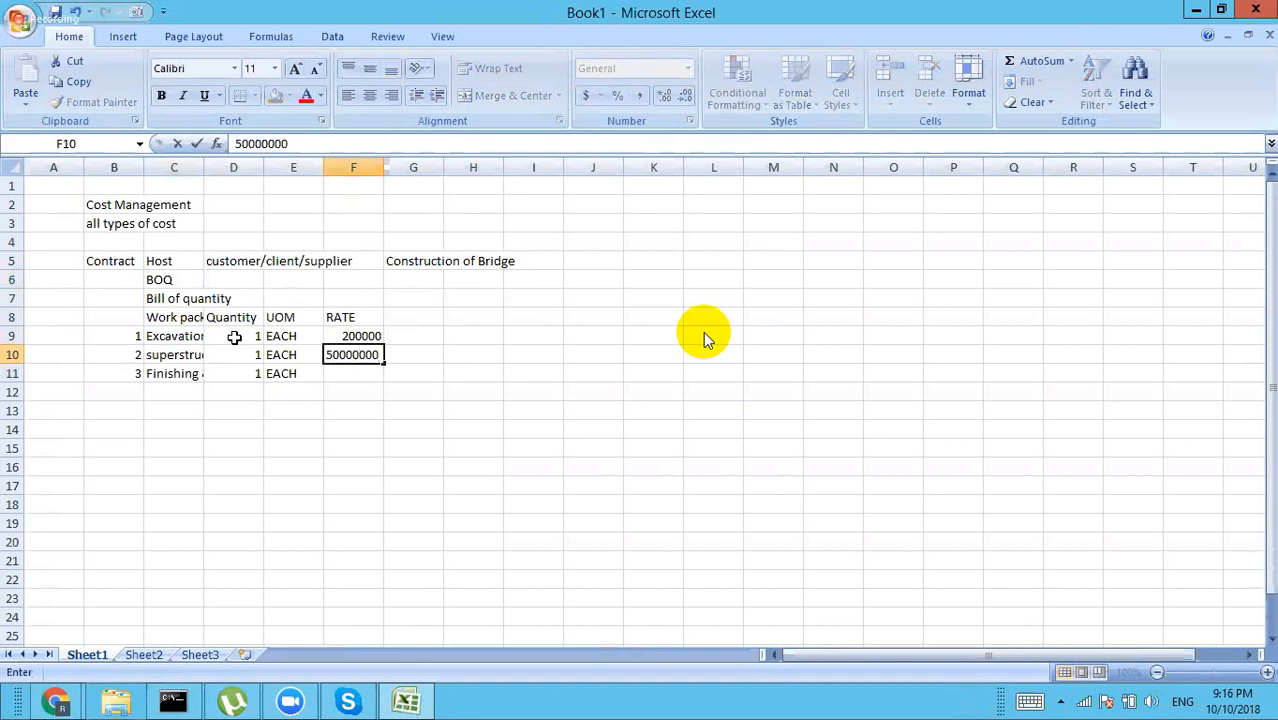
{"action": "key", "text": "Return"}
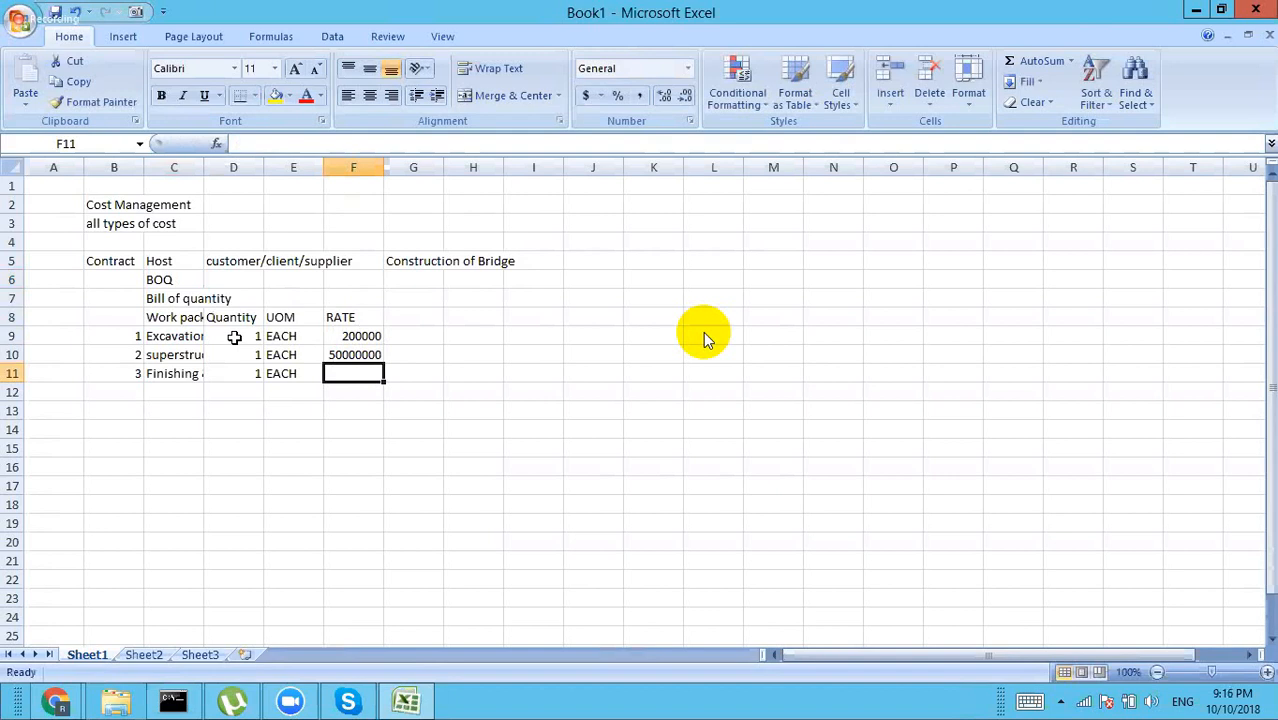
{"action": "type", "text": "100000"}
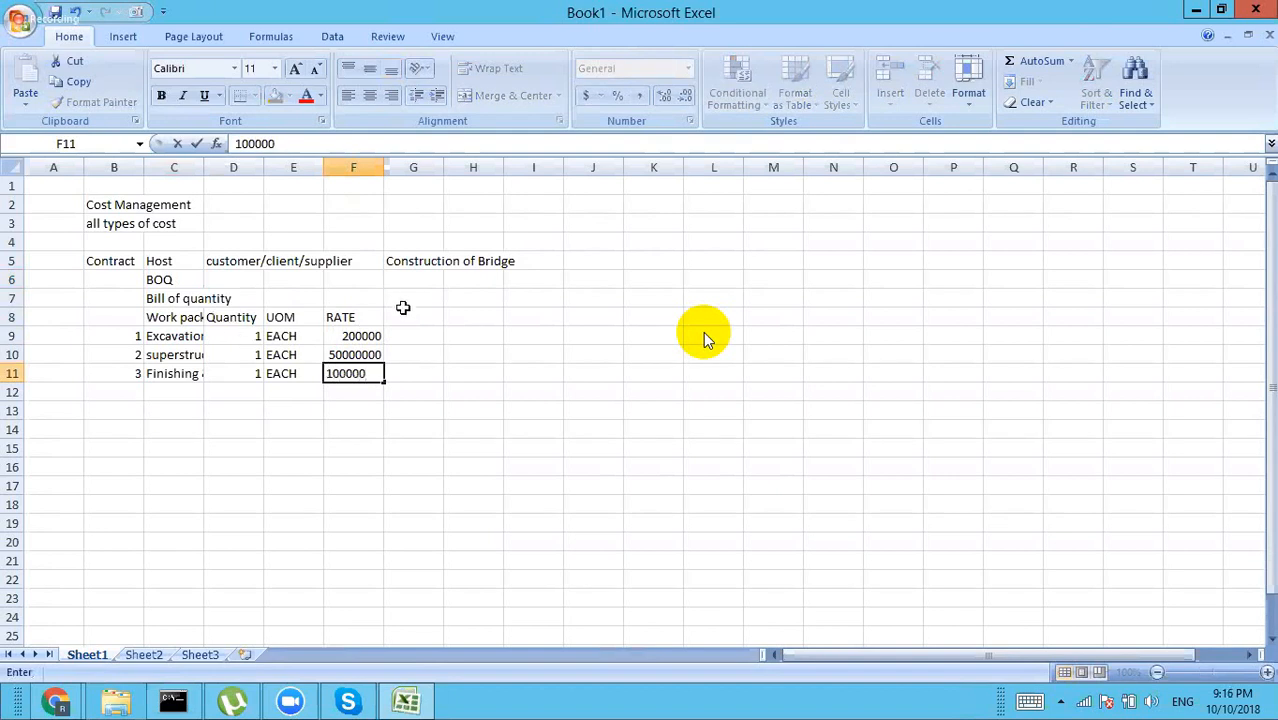
{"action": "left_click", "coordinate": [406, 316]}
{"action": "type", "text": "Total"}
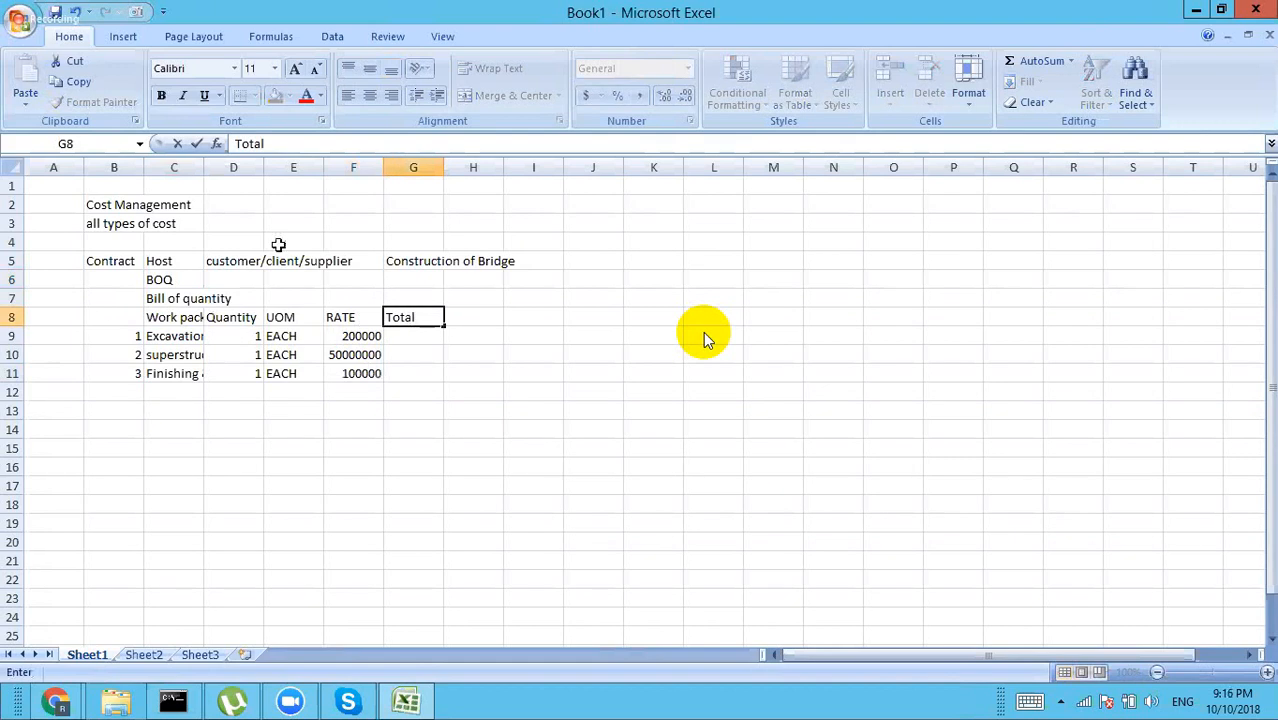
Step: Confirm the Total heading, review the work package names, and label A9 'Cost code'
{"action": "left_click", "coordinate": [420, 261]}
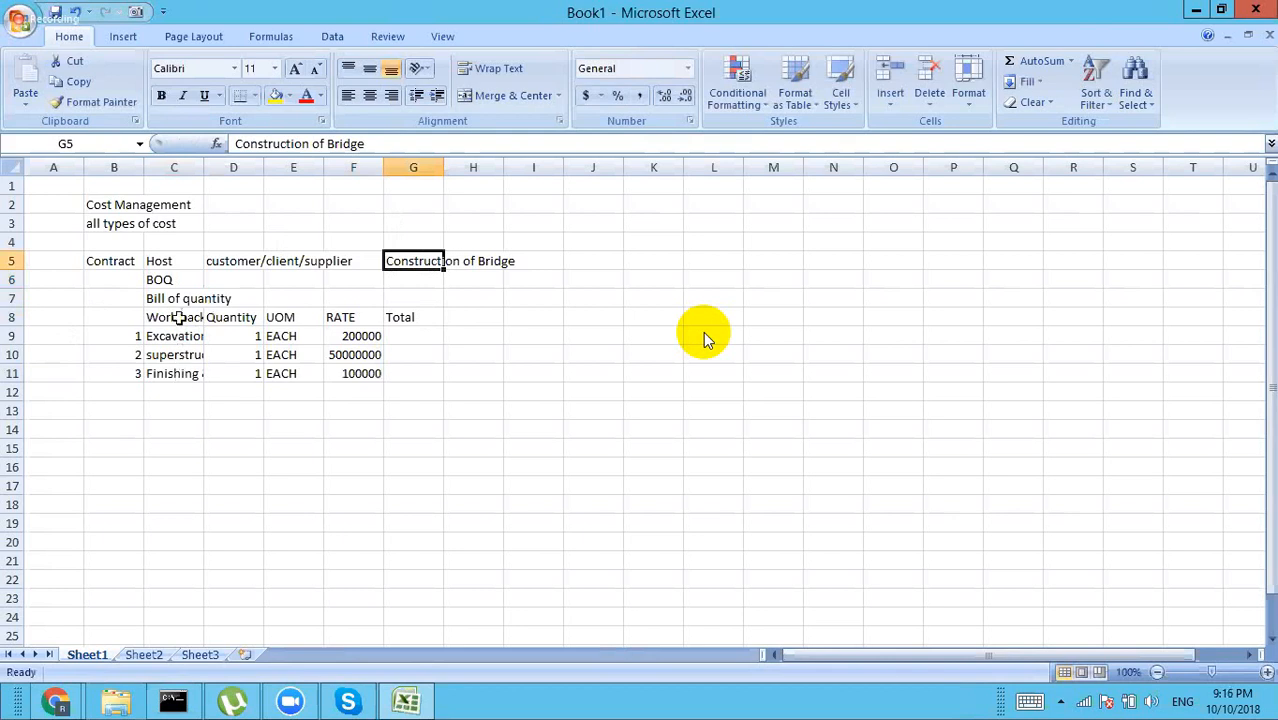
{"action": "left_click", "coordinate": [178, 336]}
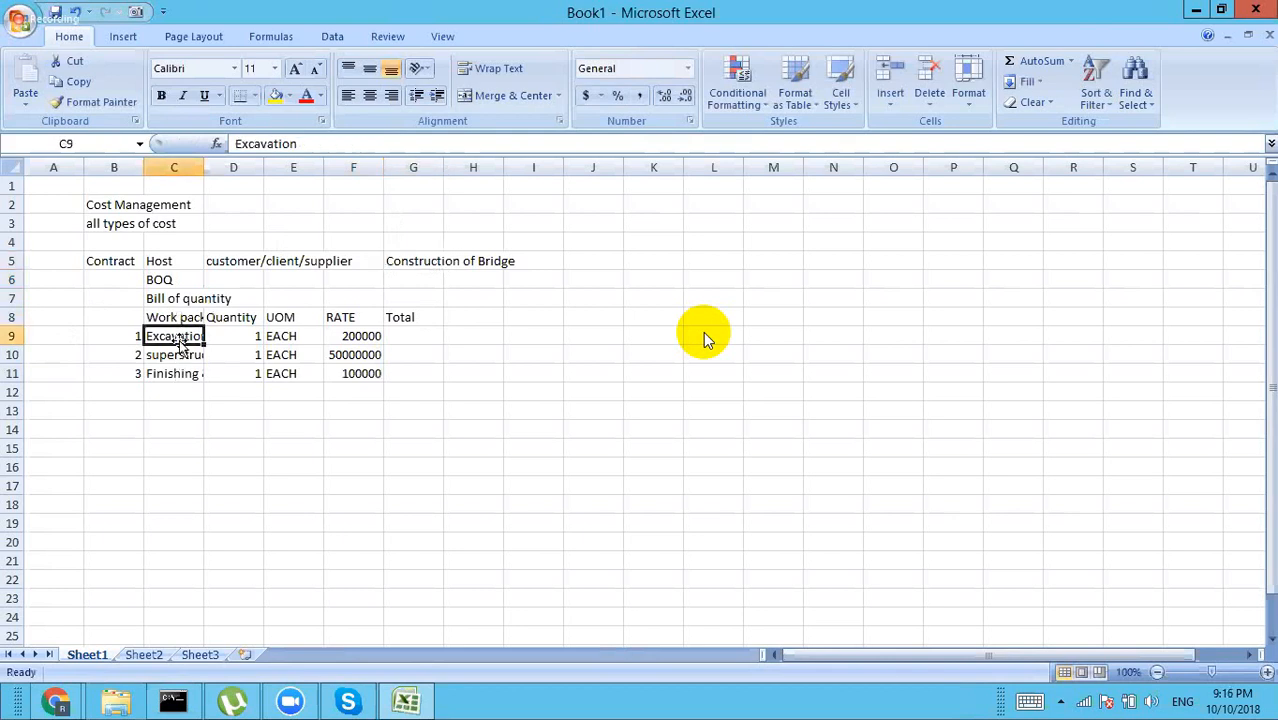
{"action": "left_click", "coordinate": [178, 357]}
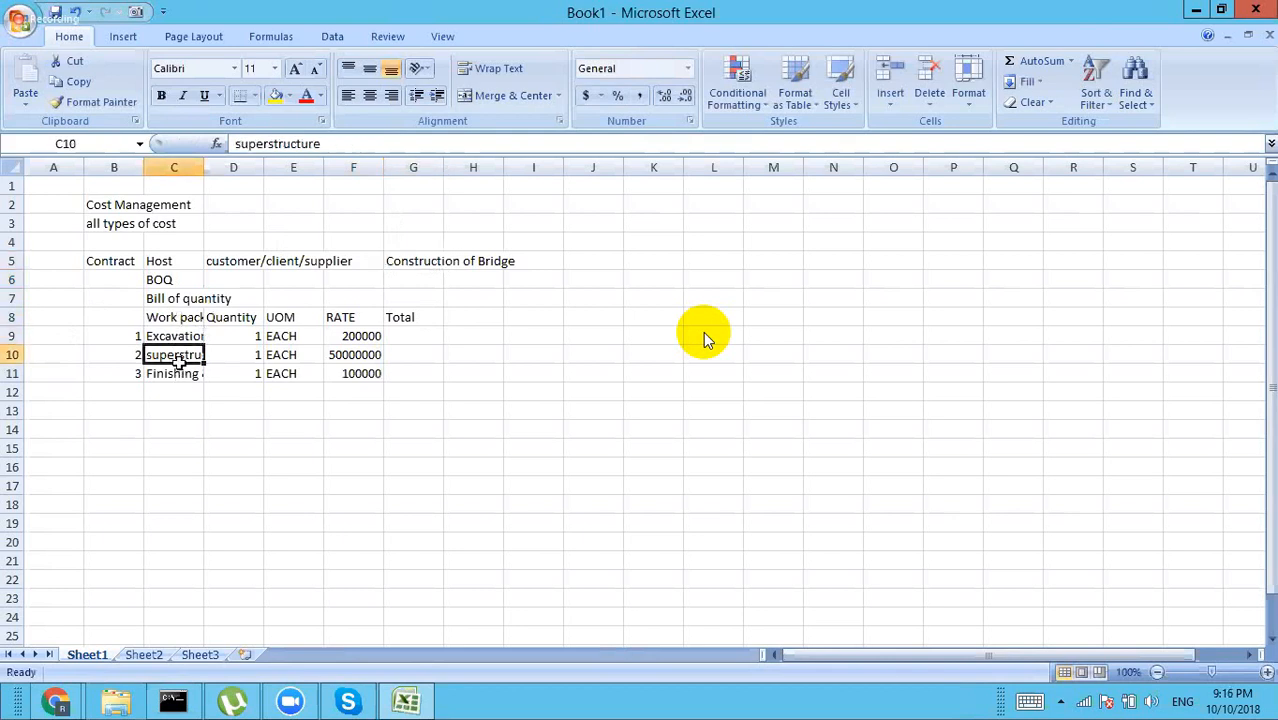
{"action": "left_click", "coordinate": [178, 373]}
{"action": "left_click", "coordinate": [44, 334]}
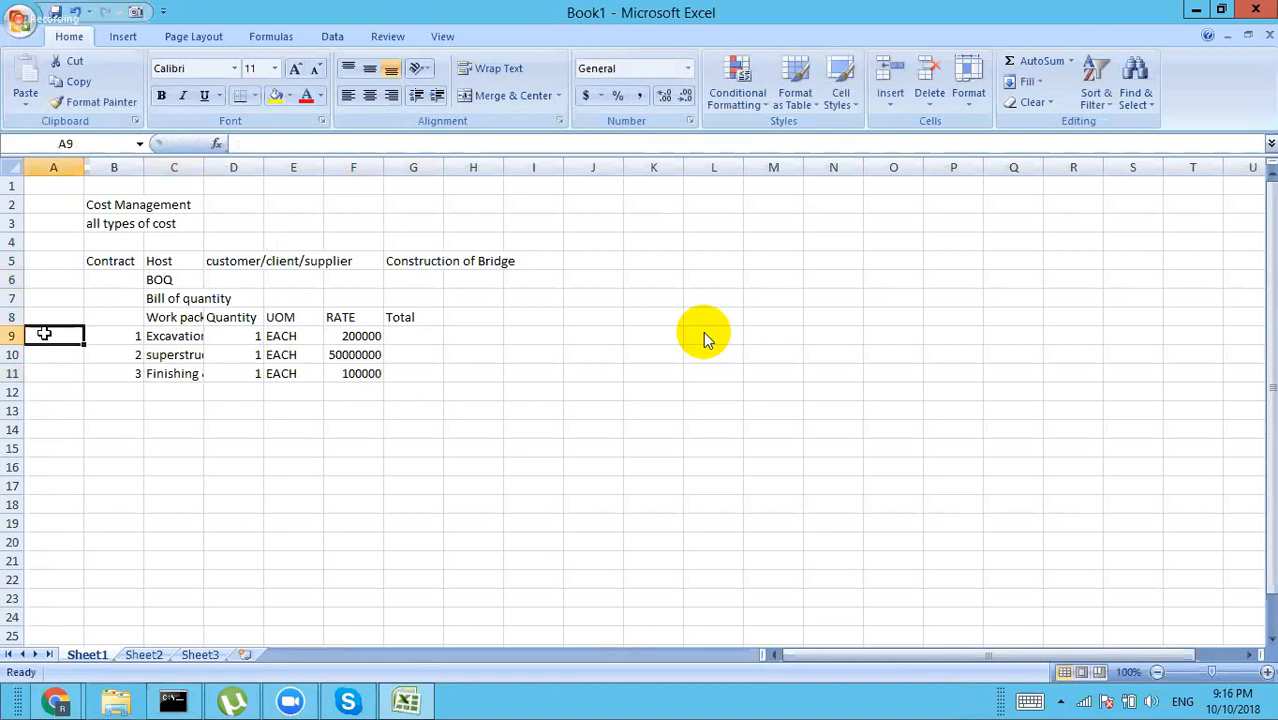
{"action": "type", "text": "Co"}
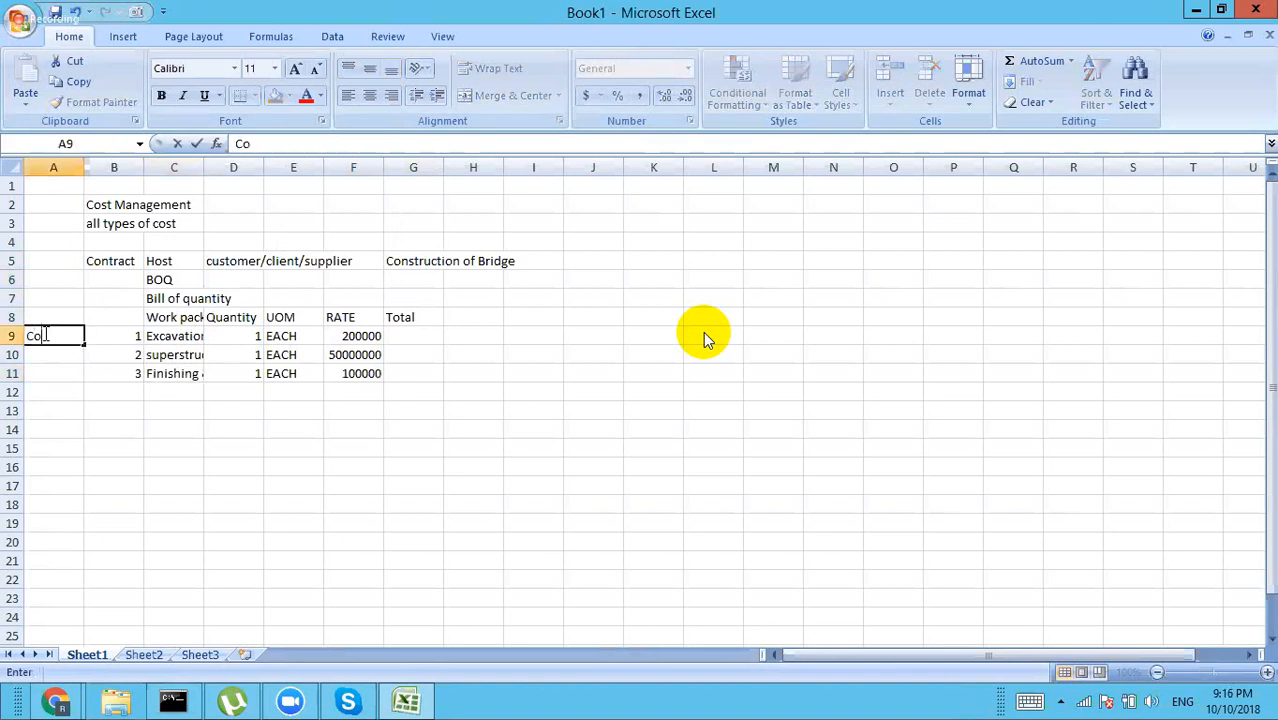
{"action": "type", "text": "st code"}
{"action": "key", "text": "Tab"}
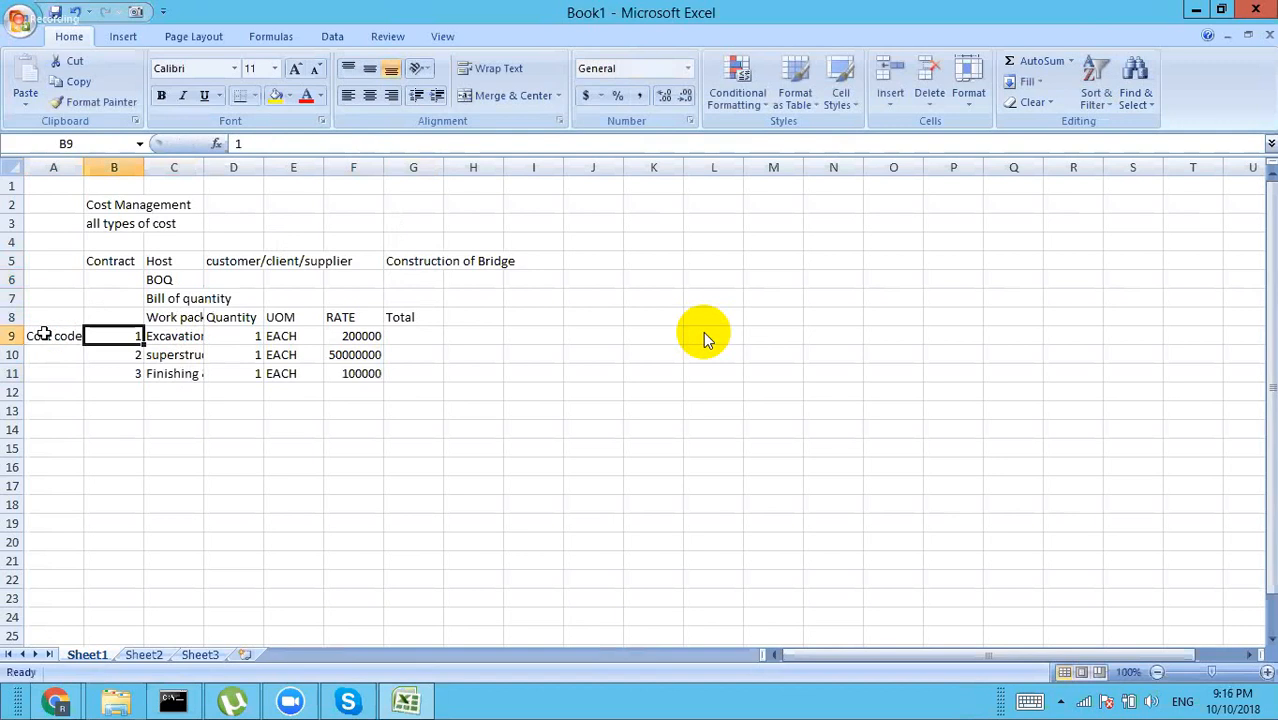
Step: Change the Excavation quantity in D9 to 10 and begin a formula in G9
{"action": "key", "text": "Right"}
{"action": "key", "text": "Right"}
{"action": "key", "text": "Right"}
{"action": "key", "text": "Right"}
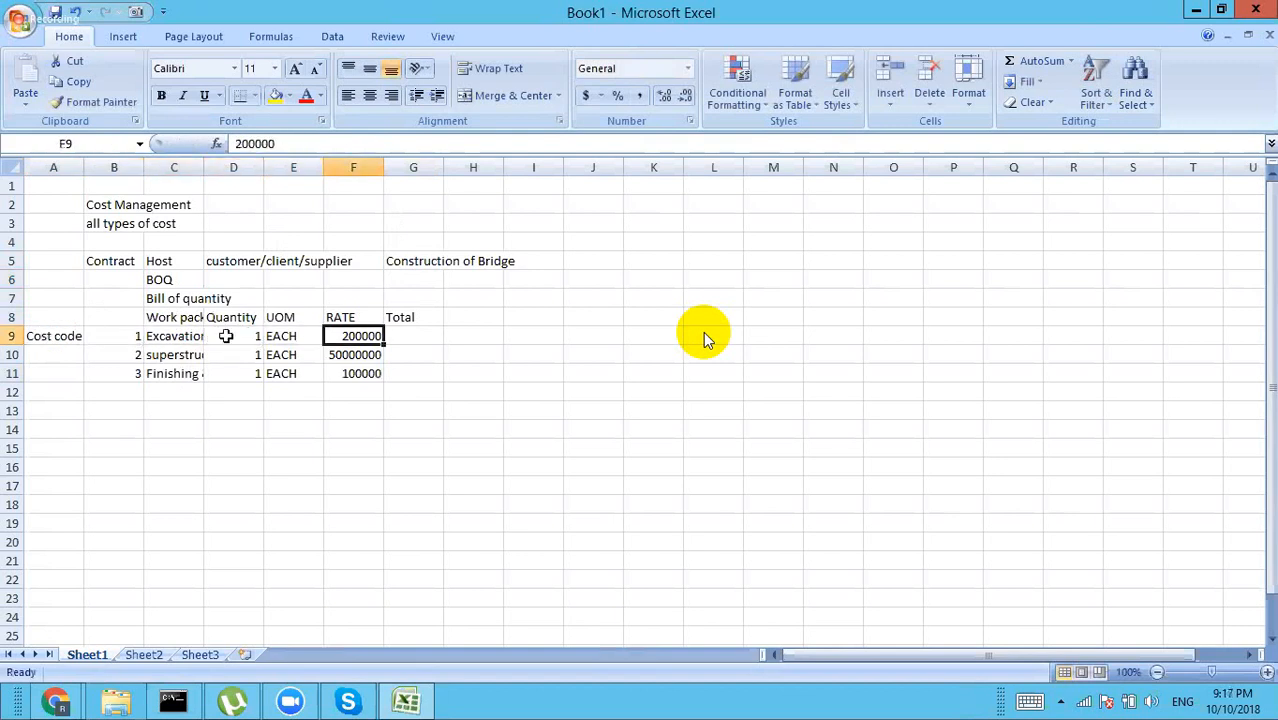
{"action": "left_click", "coordinate": [238, 337]}
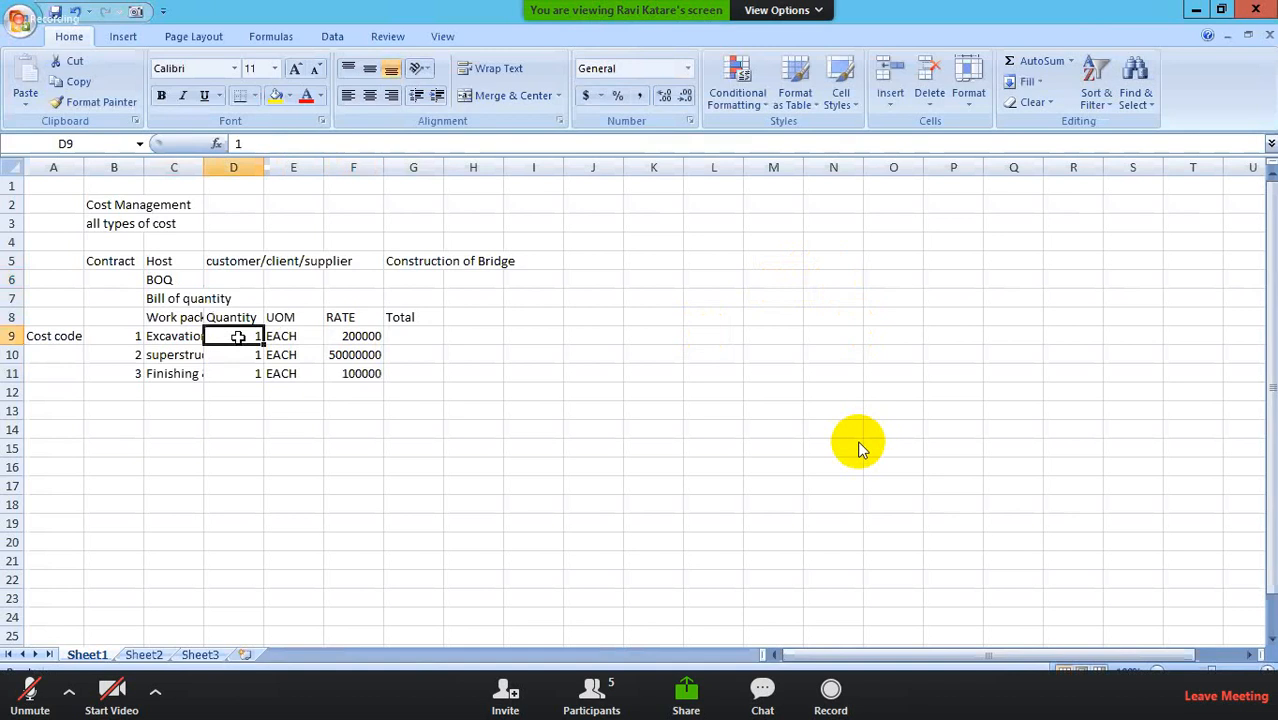
{"action": "type", "text": "10"}
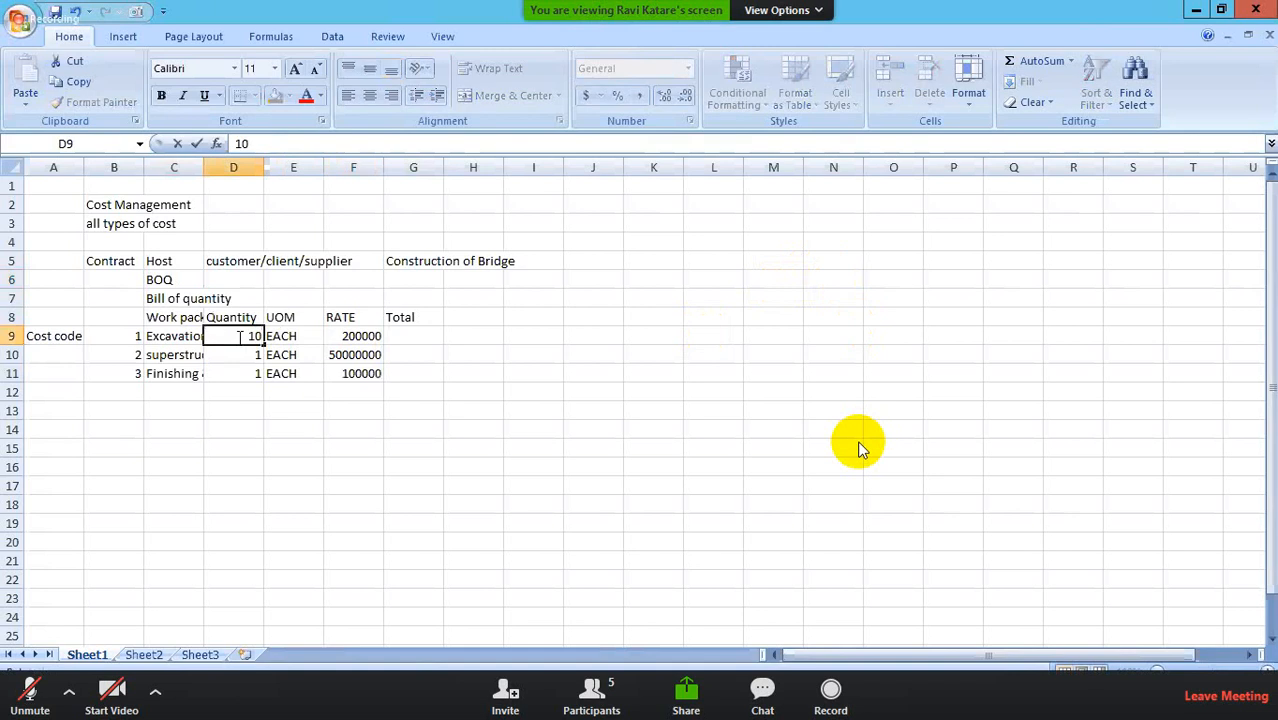
{"action": "left_click", "coordinate": [424, 334]}
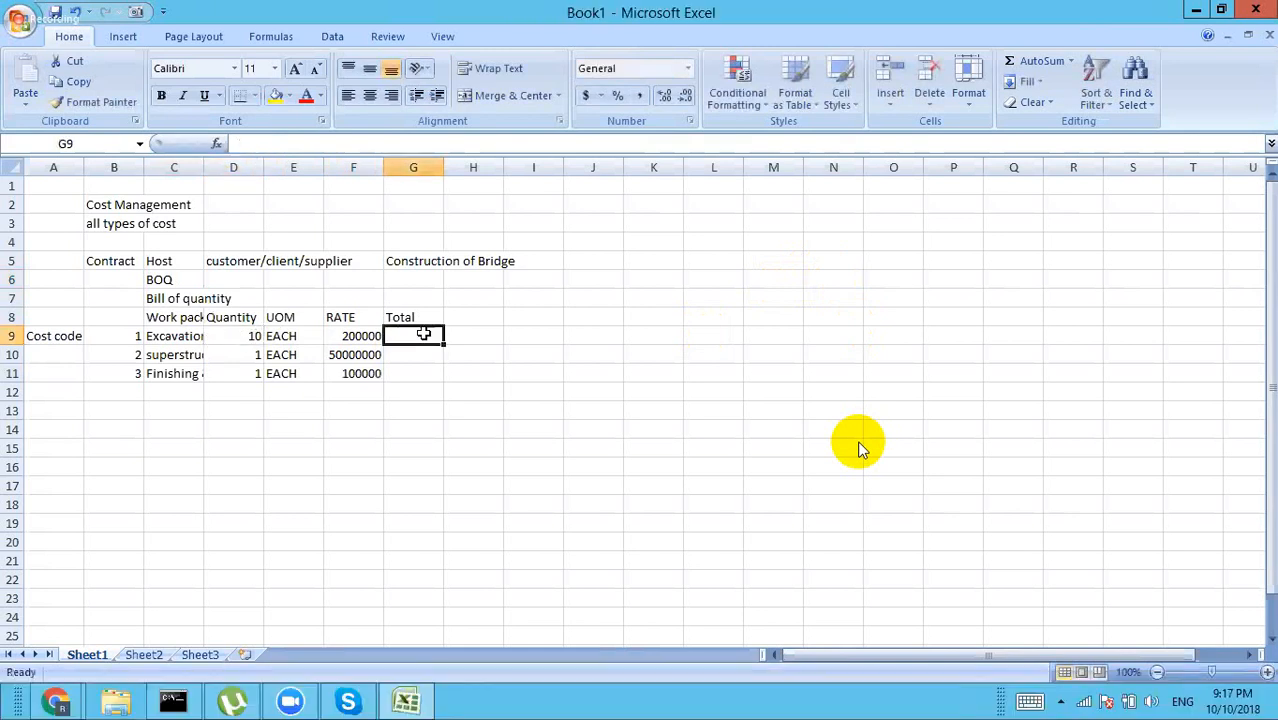
{"action": "type", "text": "="}
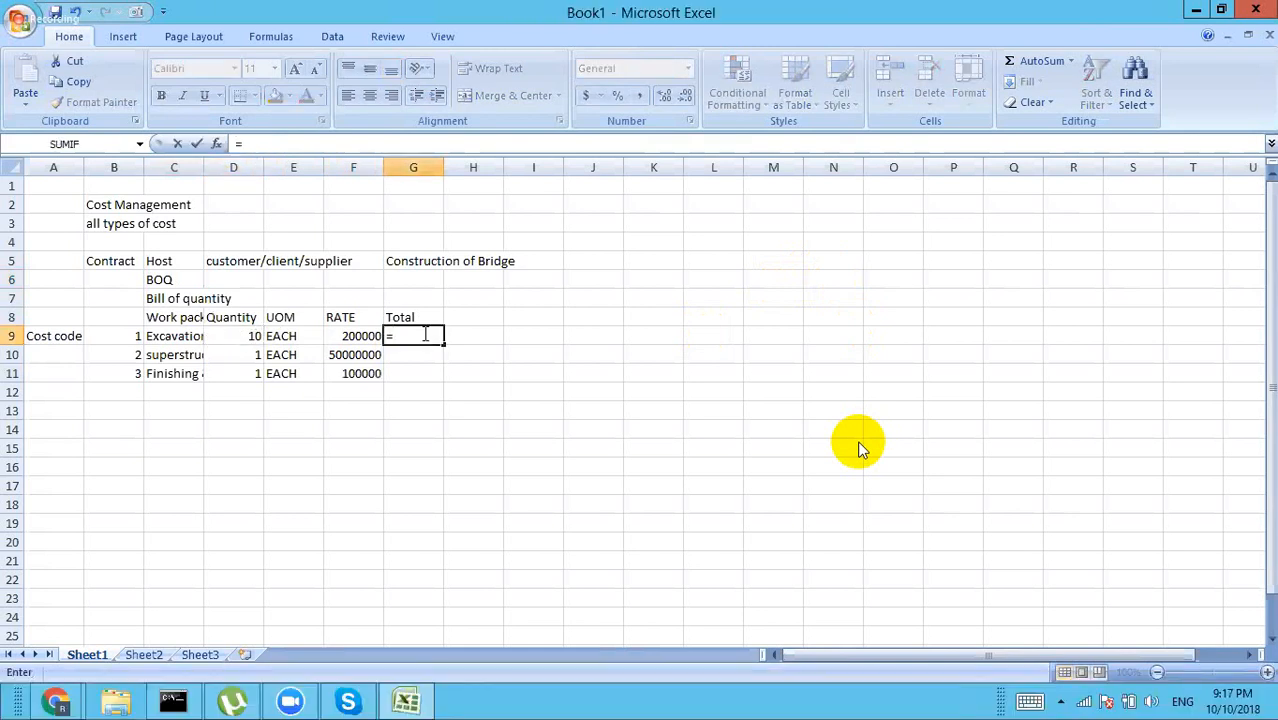
Step: Compute G9 as =D9*F9 and fill it down to G11, giving 2000000, 50000000 and 100000
{"action": "left_click", "coordinate": [240, 338]}
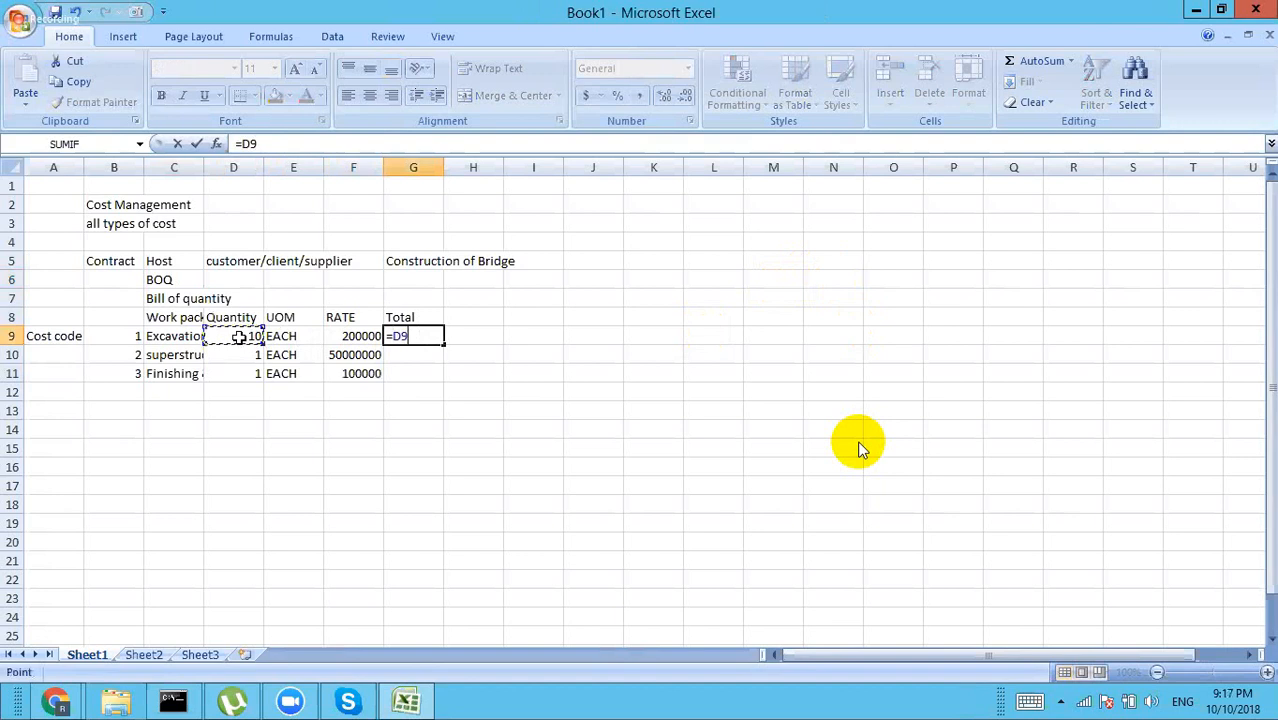
{"action": "type", "text": "*"}
{"action": "key", "text": "Right"}
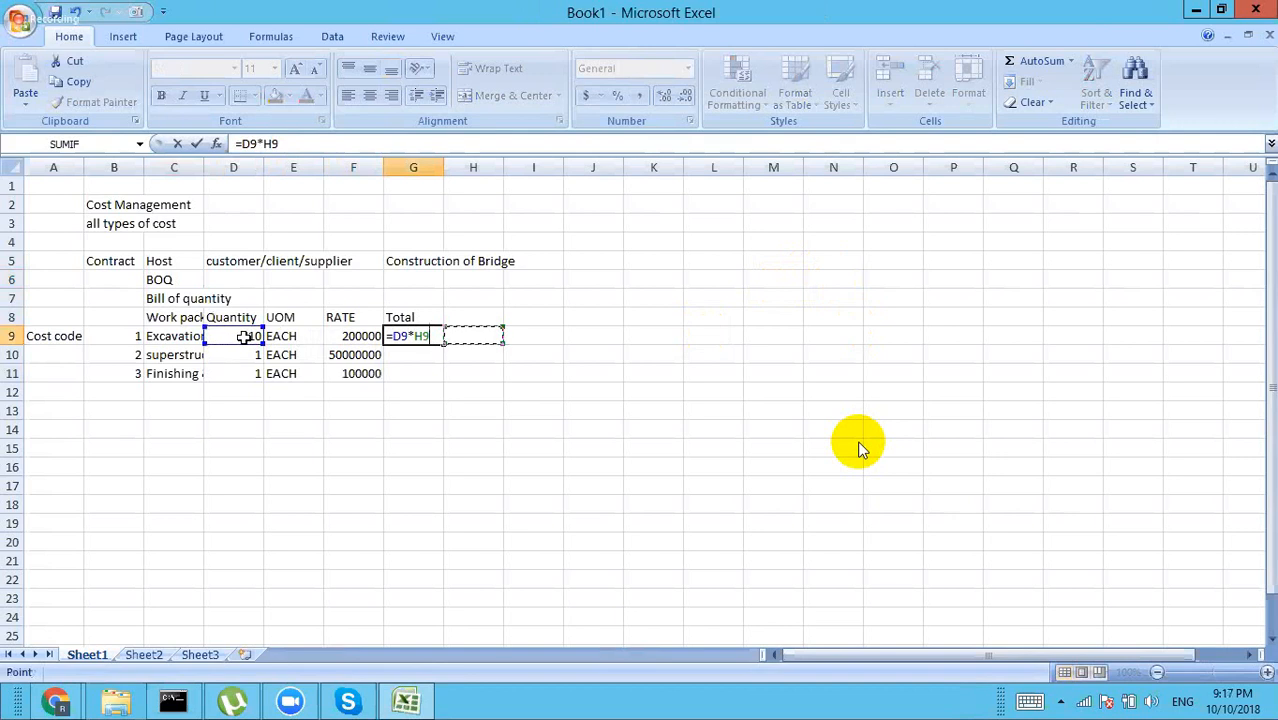
{"action": "left_click", "coordinate": [346, 337]}
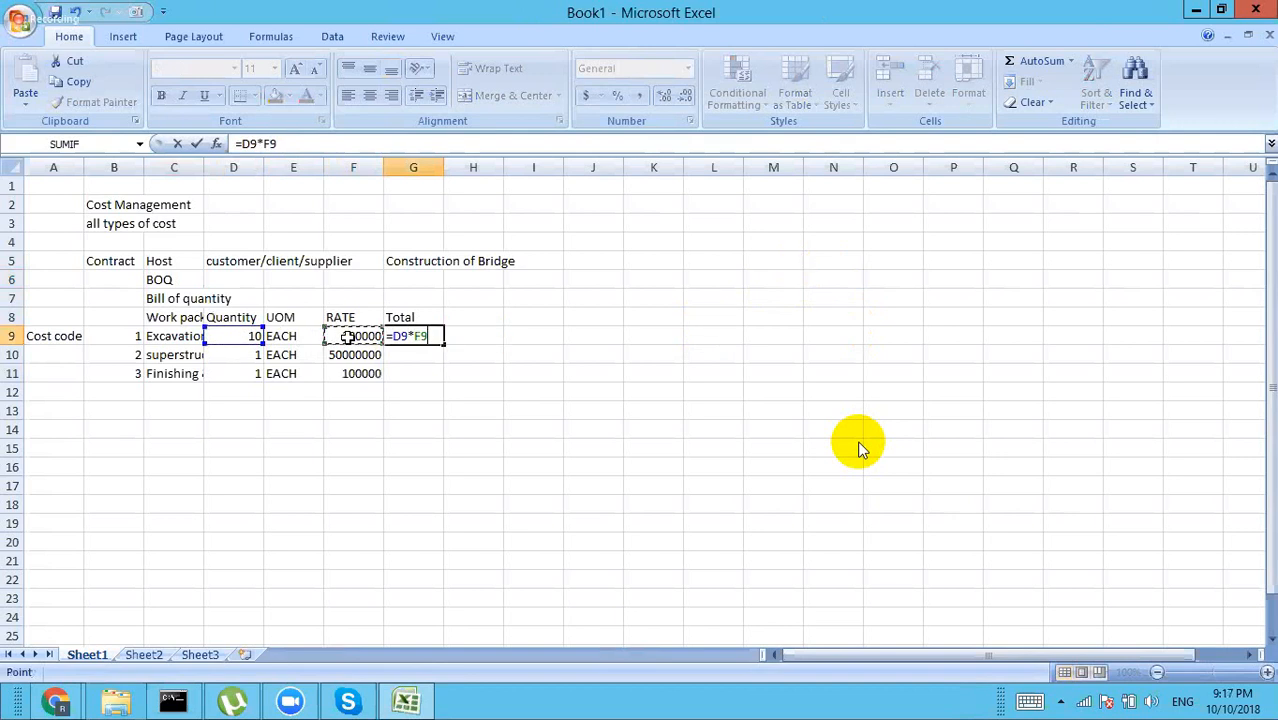
{"action": "key", "text": "Return"}
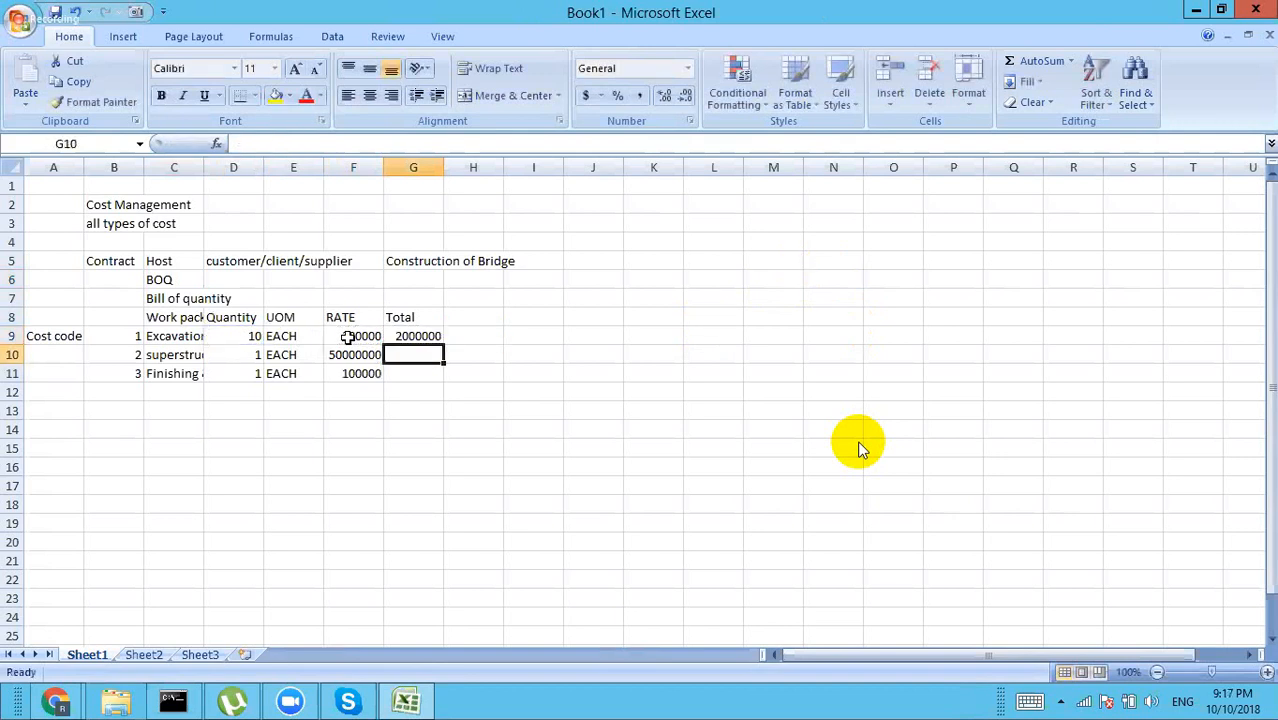
{"action": "left_click", "coordinate": [406, 336]}
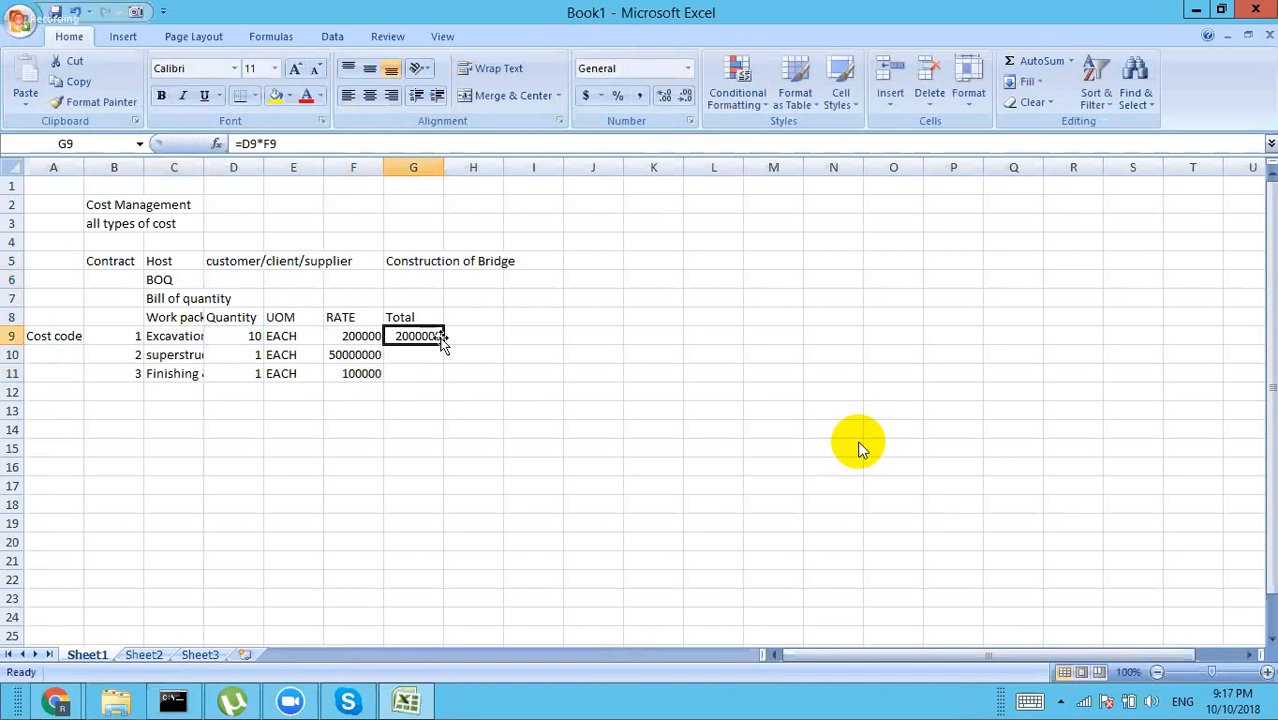
{"action": "left_click_drag", "start_coordinate": [444, 342], "coordinate": [443, 378]}
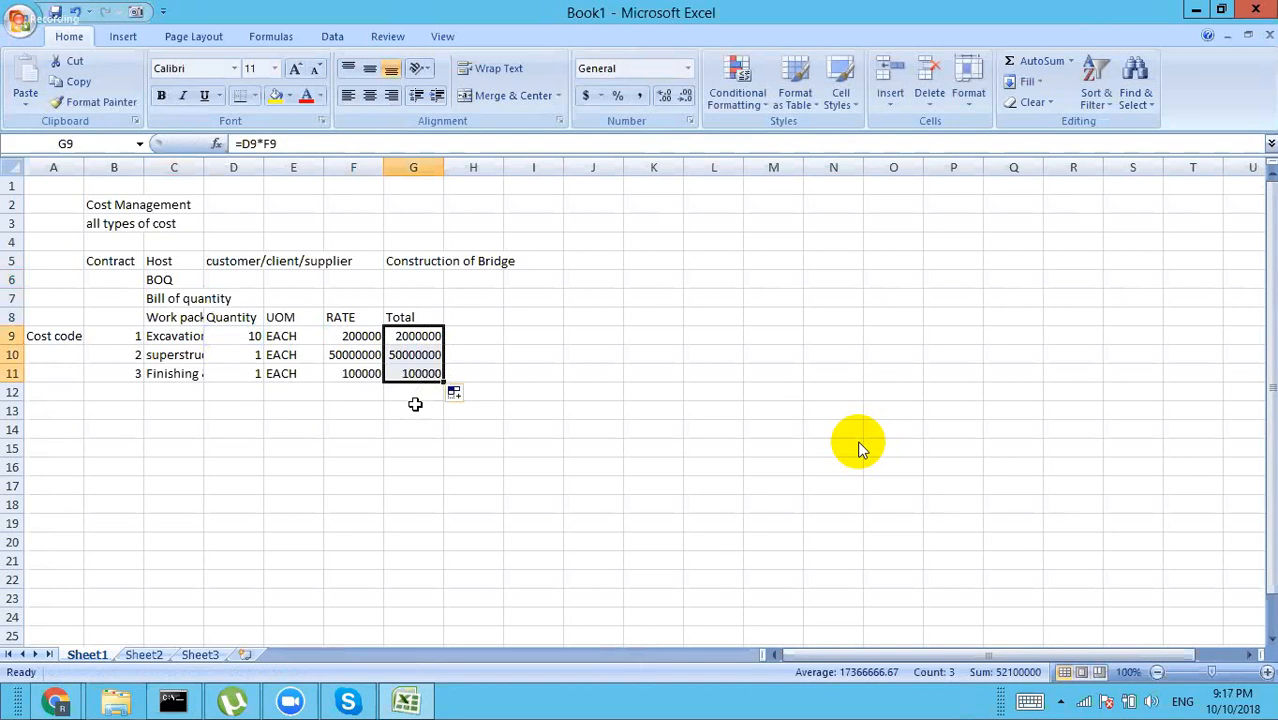
{"action": "left_click", "coordinate": [415, 408]}
Step: Fix the #NAME? error so G13 holds =SUM(G9:G11), showing 52100000
{"action": "type", "text": "=sum"}
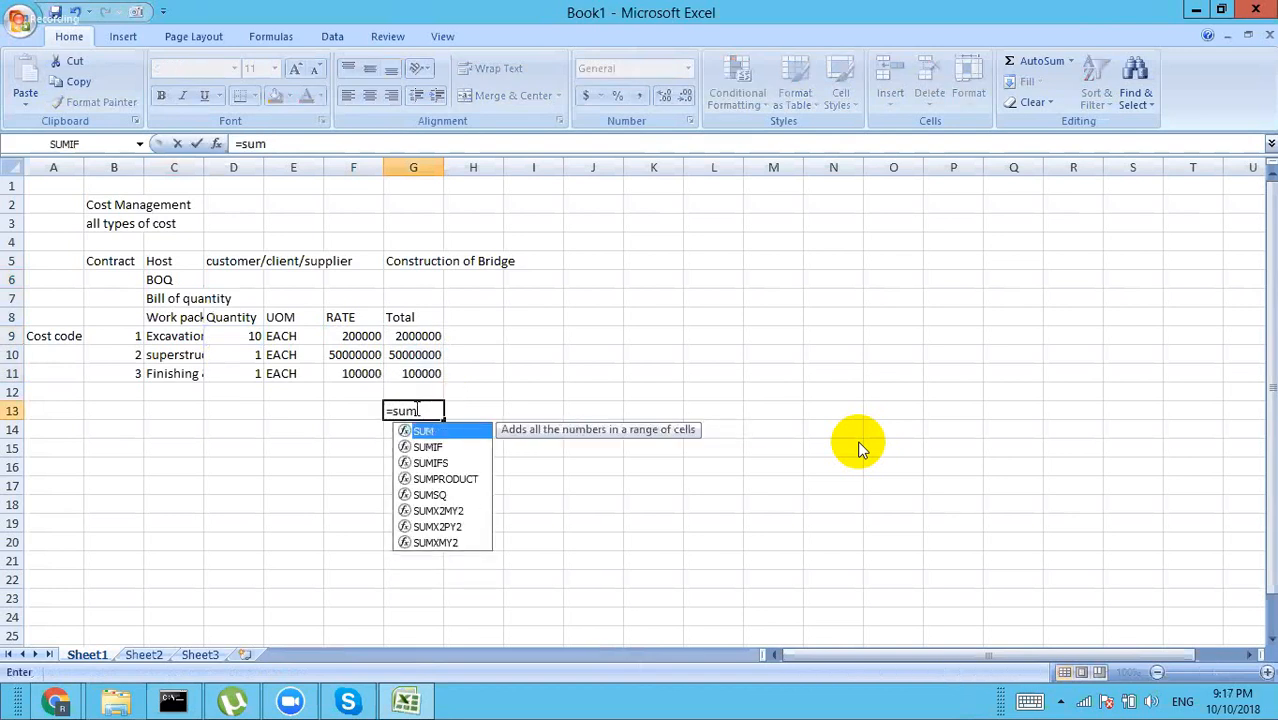
{"action": "key", "text": "Return"}
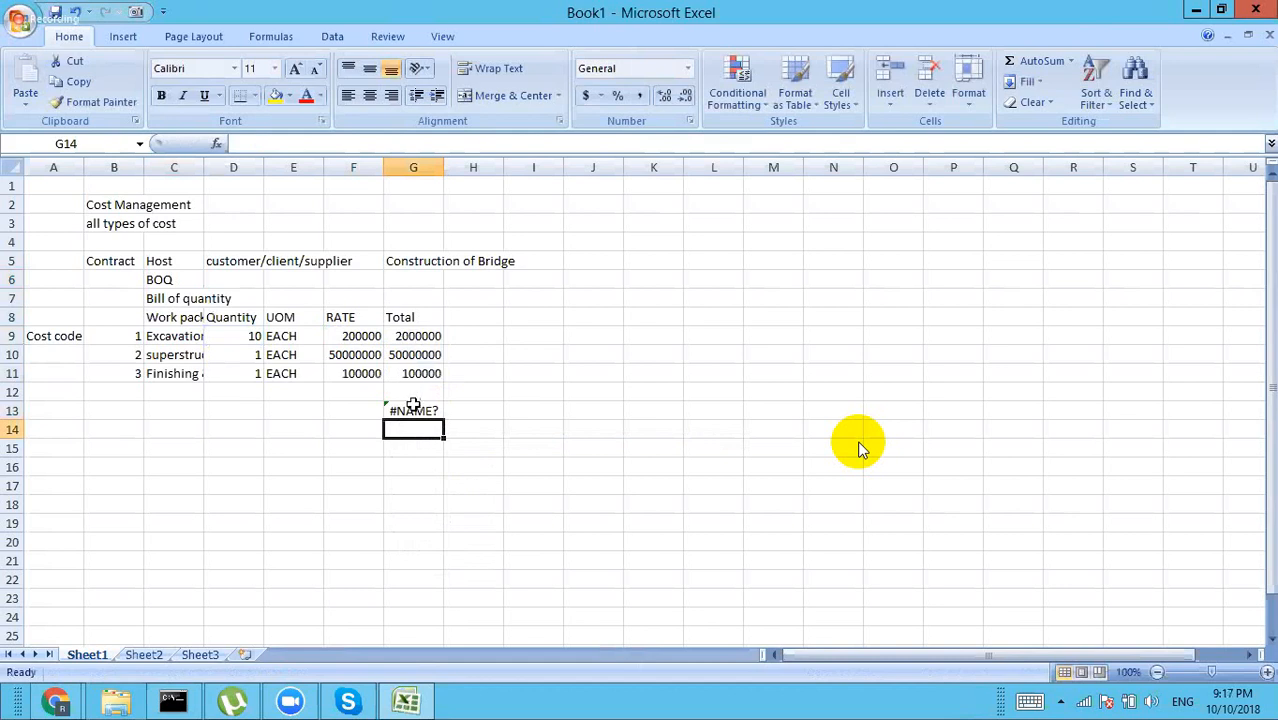
{"action": "left_click", "coordinate": [413, 409]}
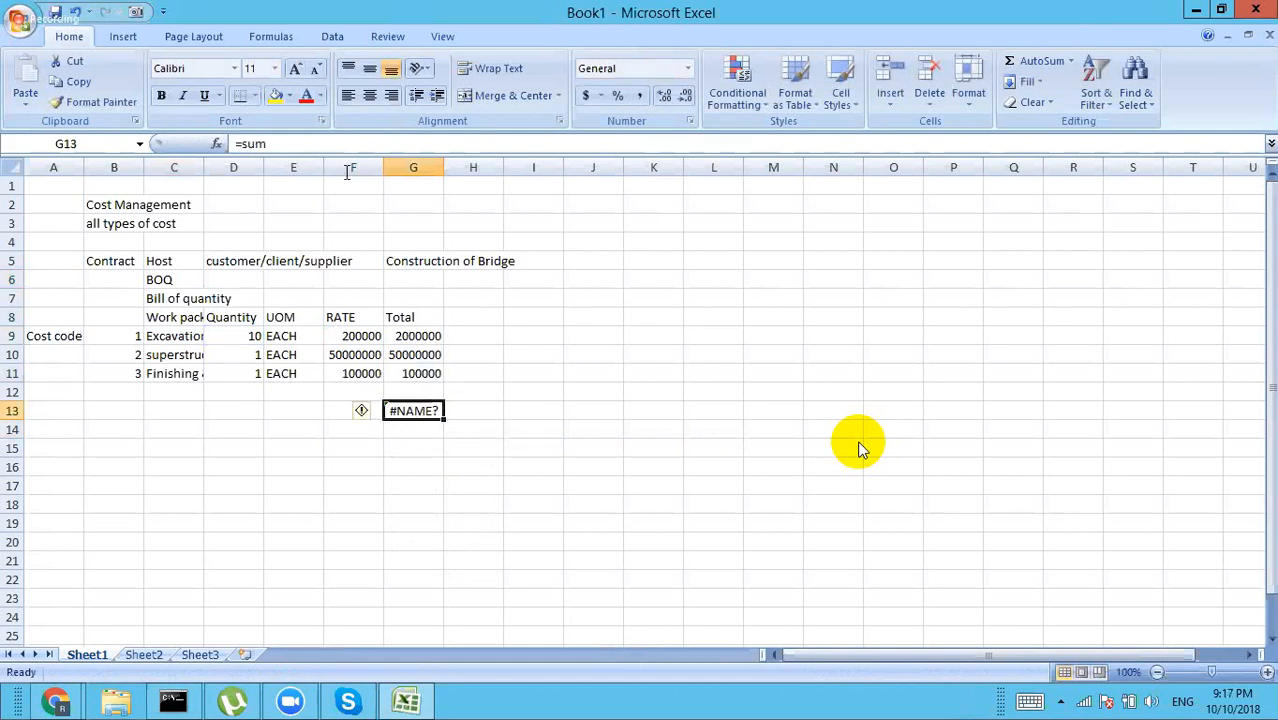
{"action": "left_click", "coordinate": [286, 144]}
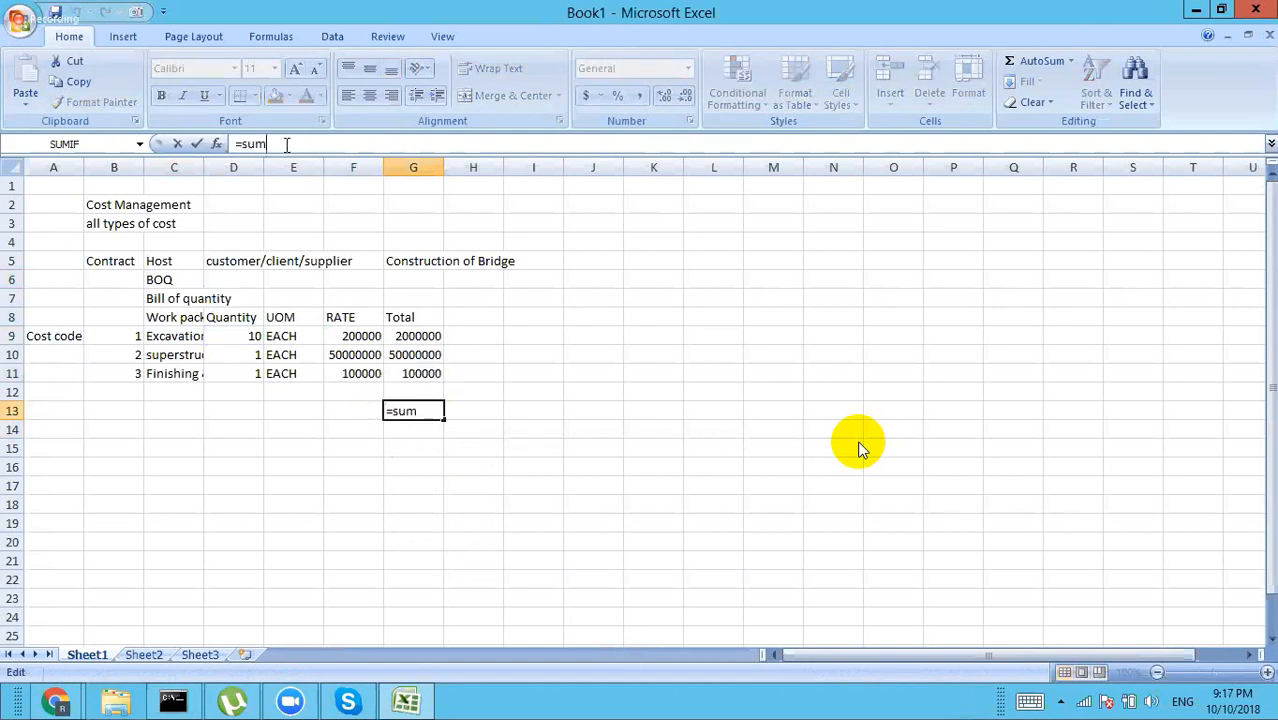
{"action": "type", "text": "("}
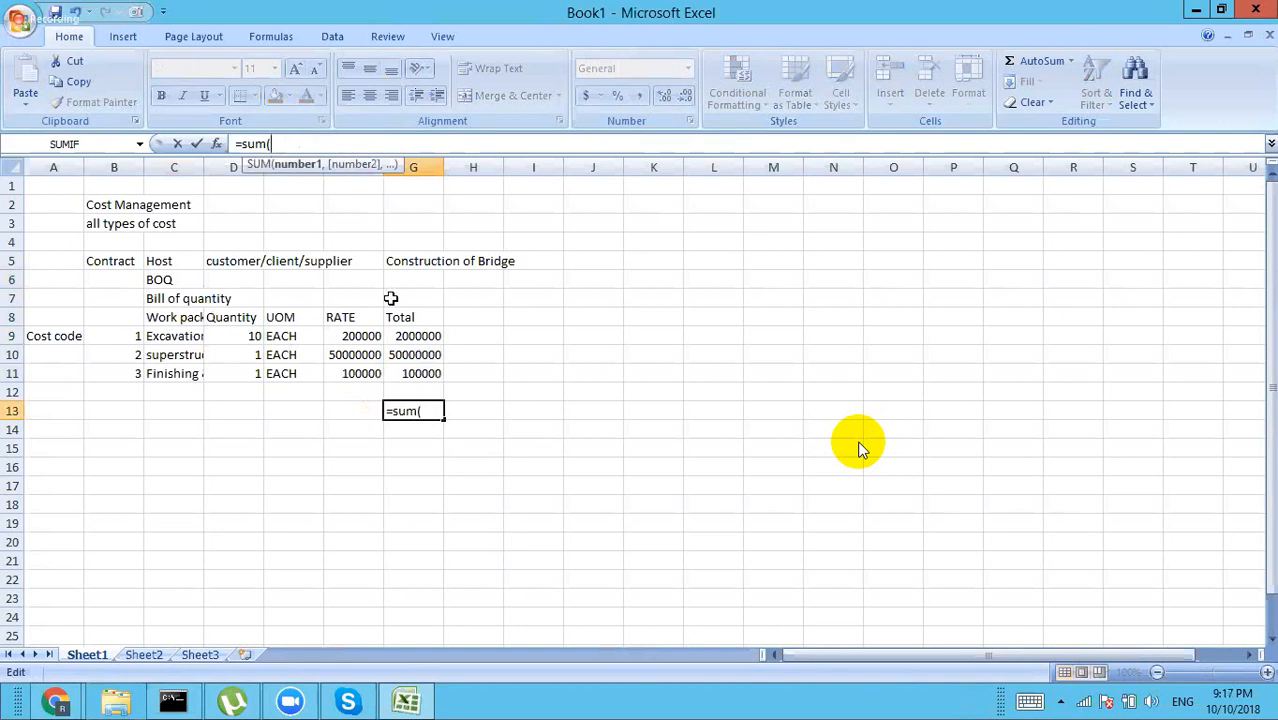
{"action": "left_click_drag", "start_coordinate": [410, 335], "coordinate": [421, 378]}
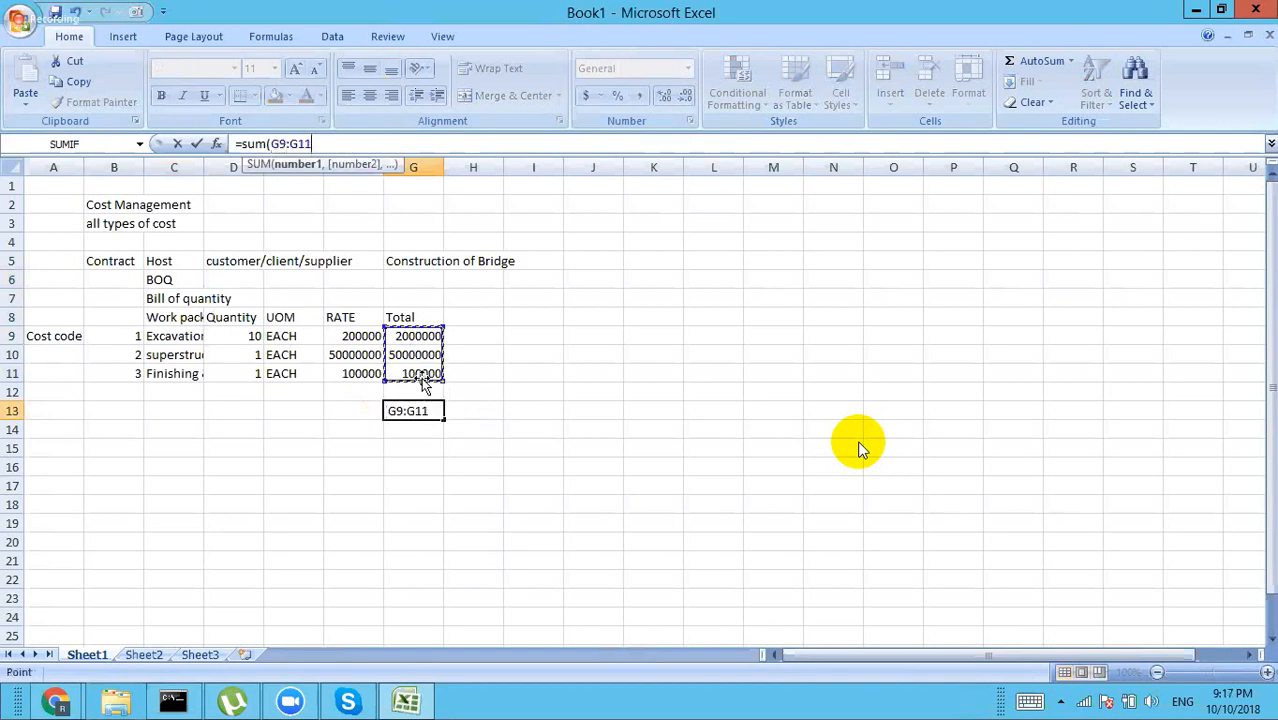
{"action": "type", "text": ")"}
{"action": "key", "text": "Return"}
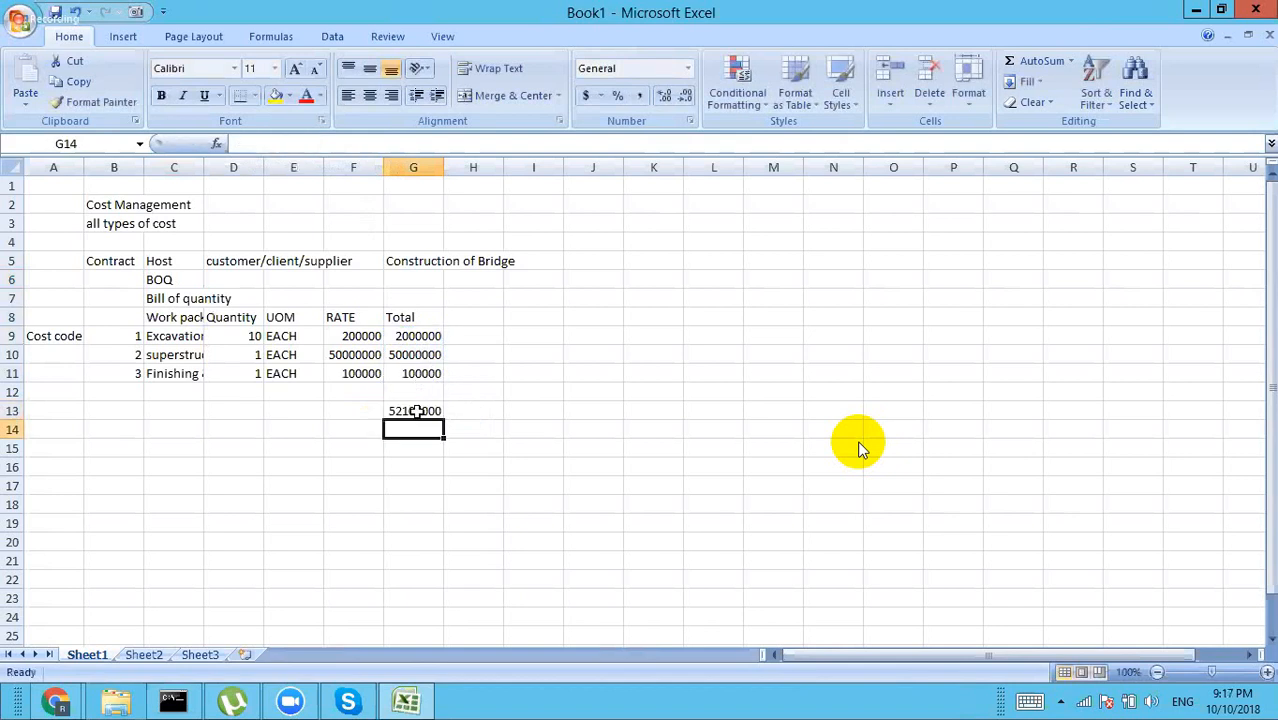
{"action": "left_click", "coordinate": [415, 410]}
{"action": "left_click", "coordinate": [288, 410]}
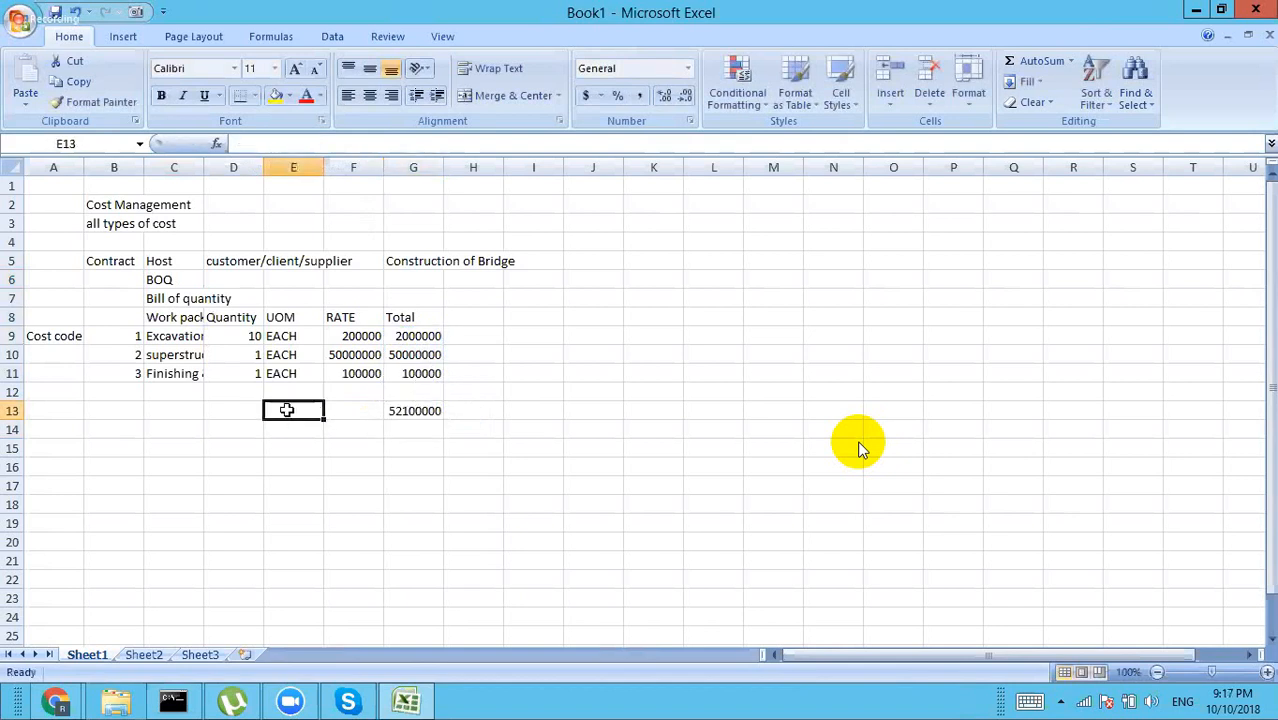
Step: Type 'Contract Value' in E13 and 'Subcontract' in E15
{"action": "type", "text": "Contract"}
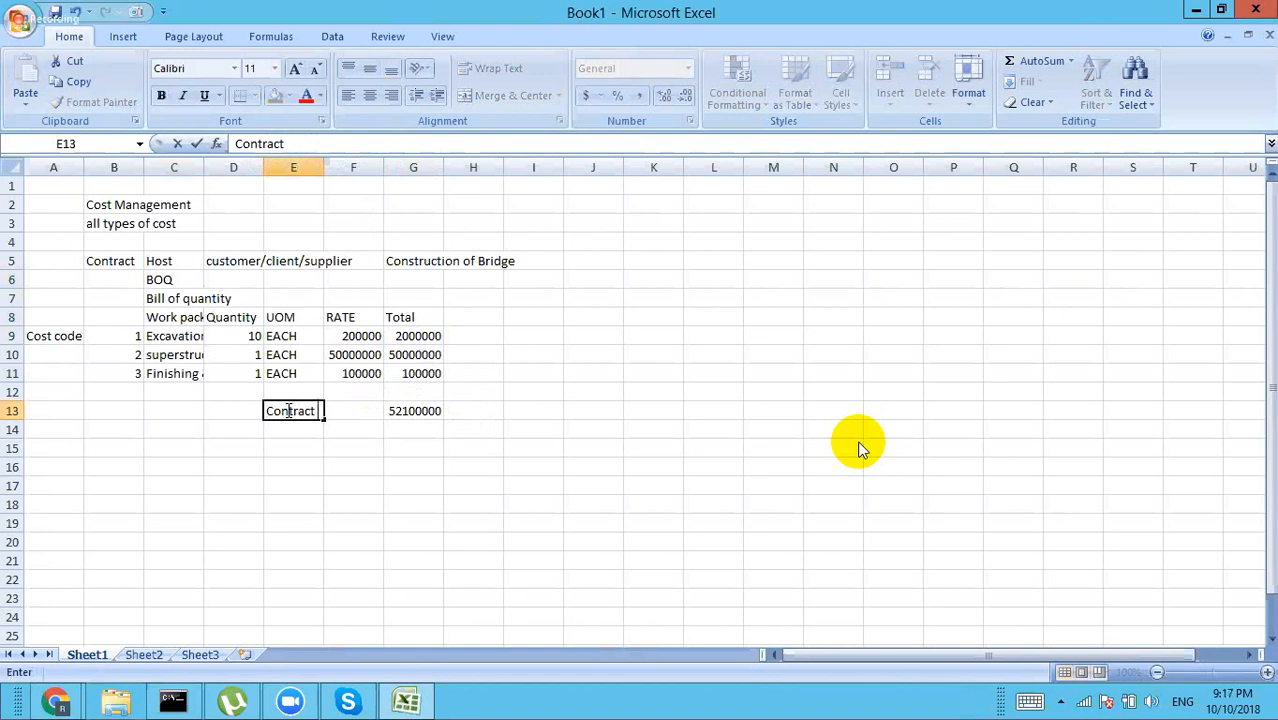
{"action": "type", "text": " Value"}
{"action": "key", "text": "Return"}
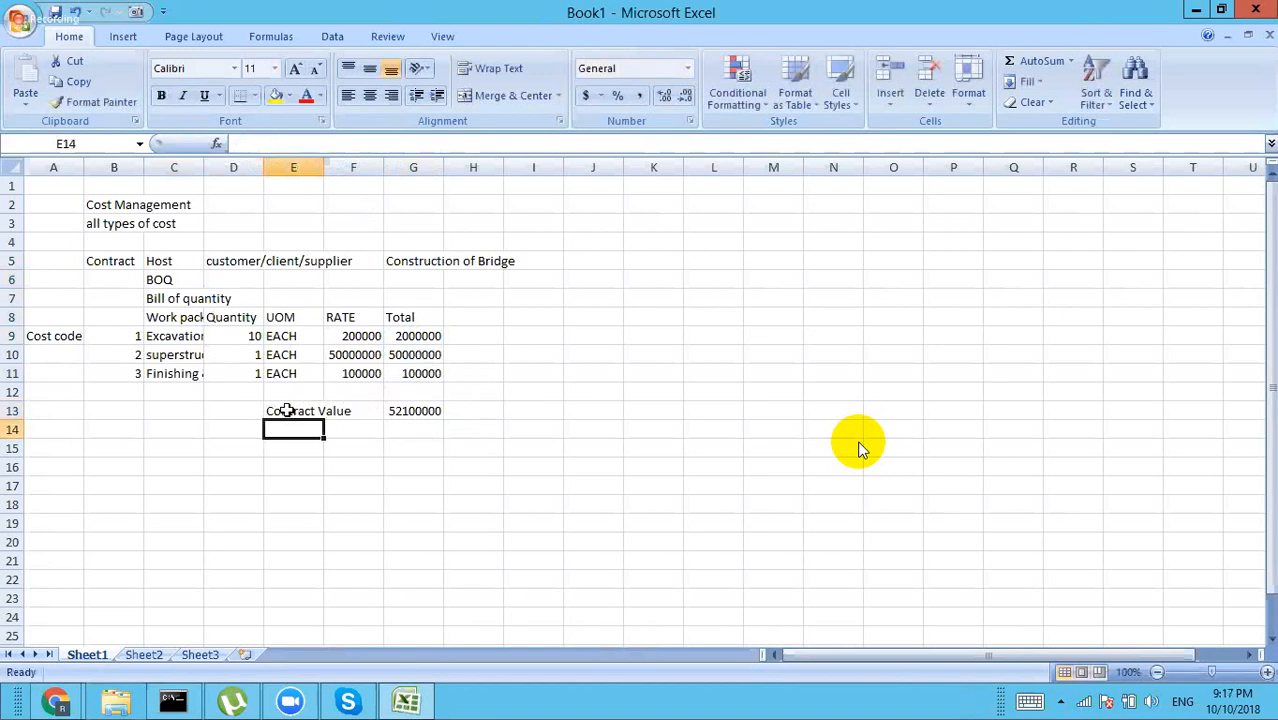
{"action": "key", "text": "Return"}
{"action": "type", "text": "Subc"}
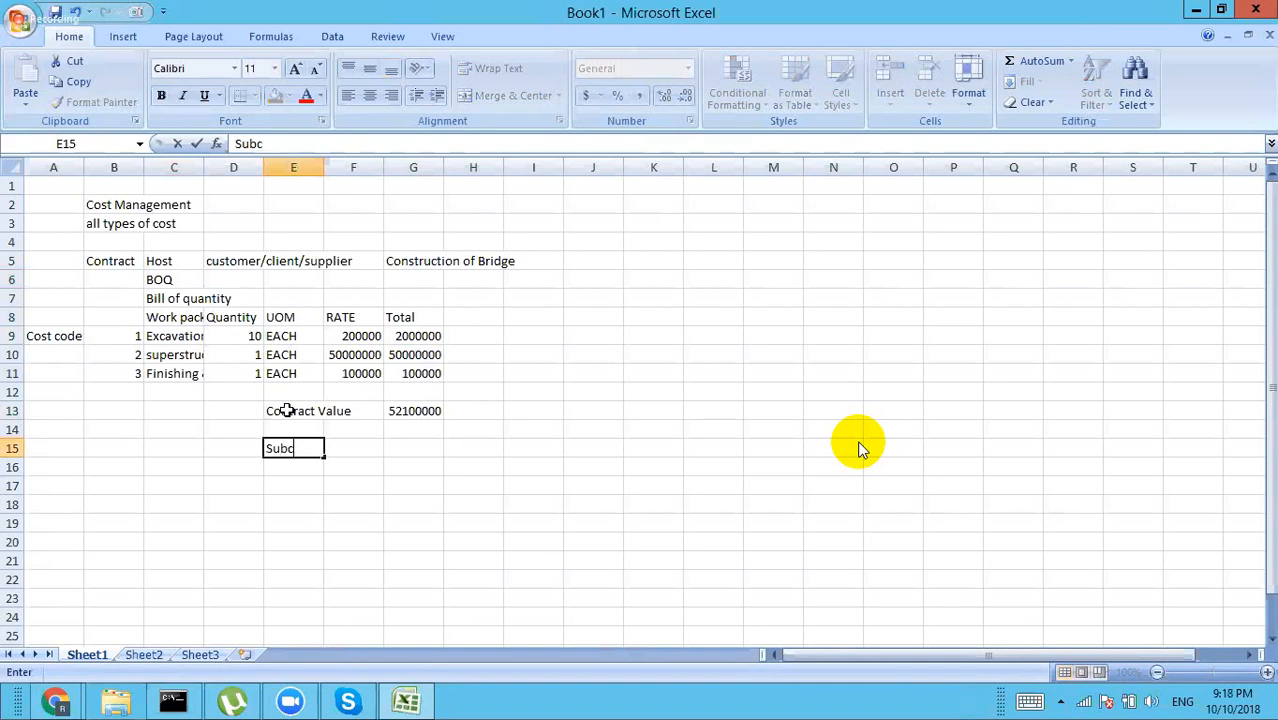
{"action": "type", "text": "ontract"}
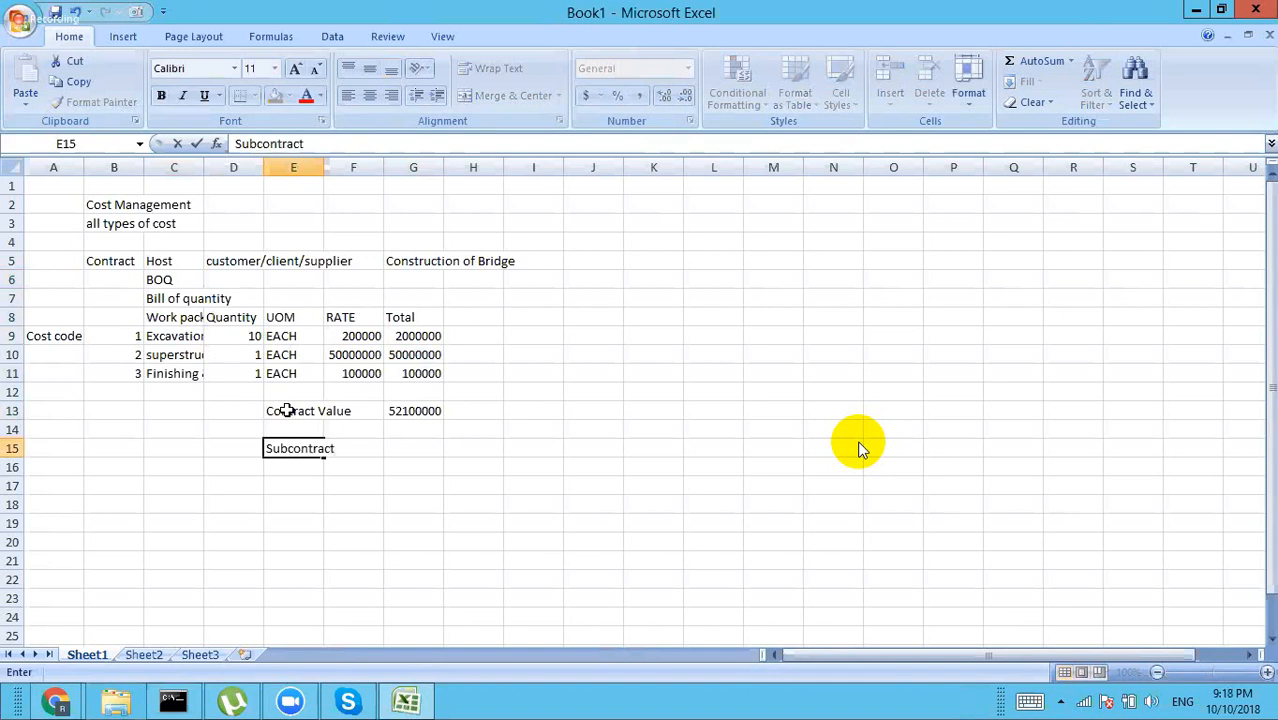
{"action": "key", "text": "Return"}
Step: Write the D17 note 'Host is subcontracting the work/job/services/product creation to the supplier or subcontractor'
{"action": "key", "text": "Down"}
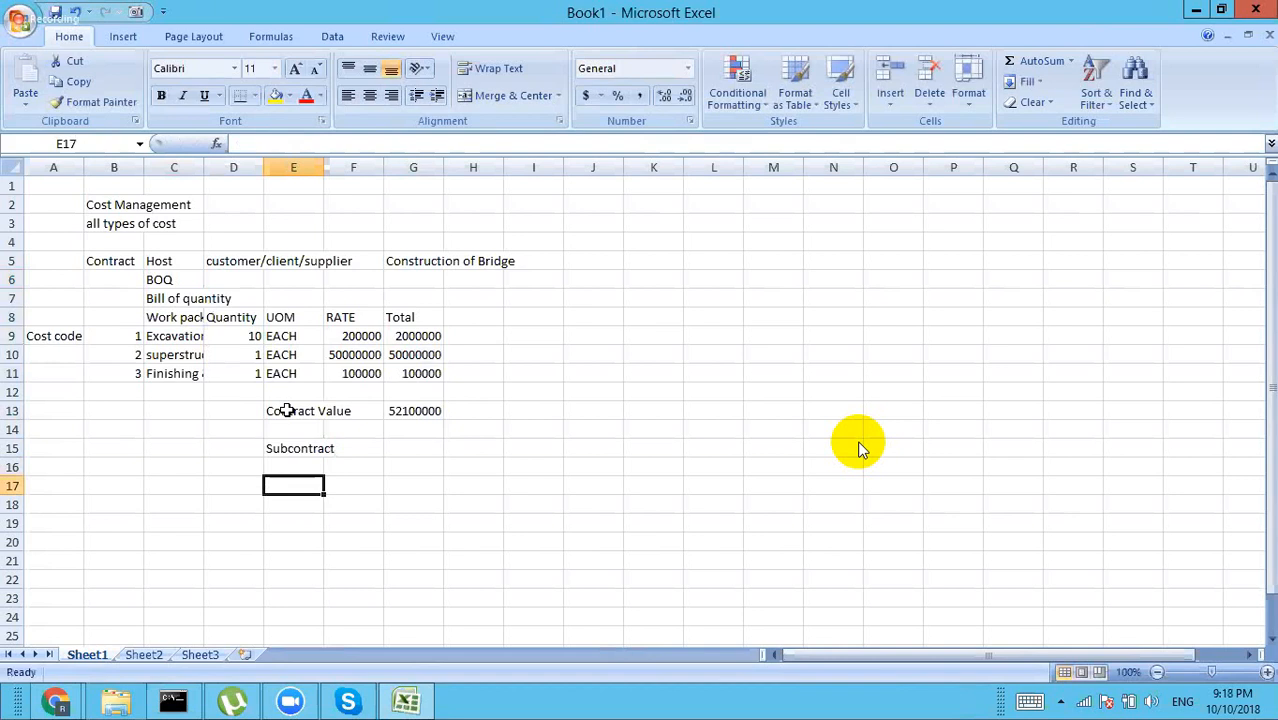
{"action": "key", "text": "Left"}
{"action": "type", "text": "Host"}
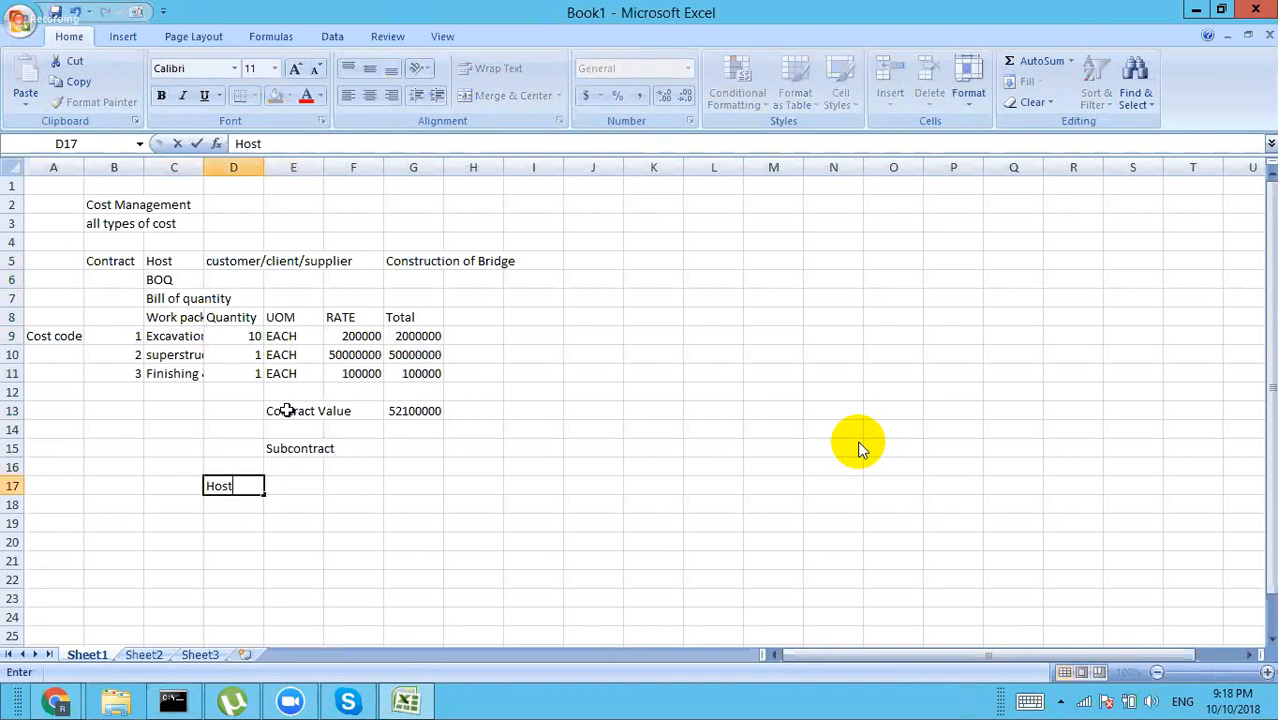
{"action": "type", "text": " is subcontra"}
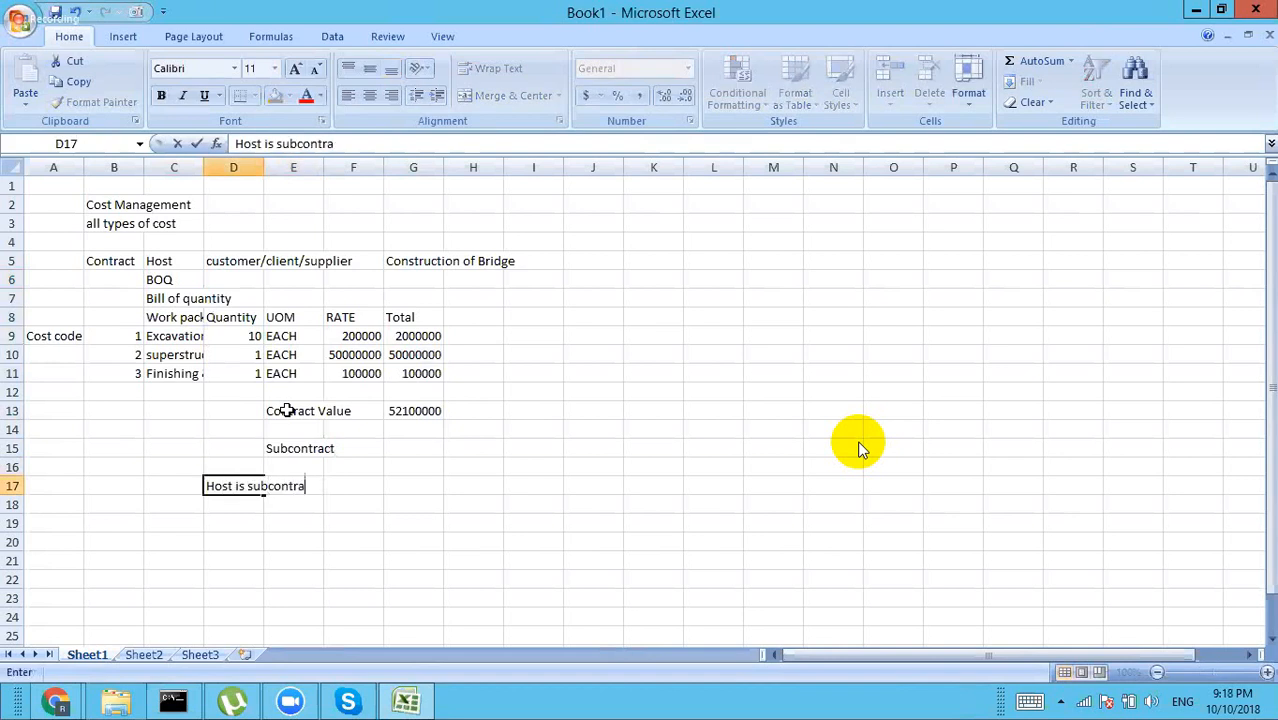
{"action": "type", "text": "cting the "}
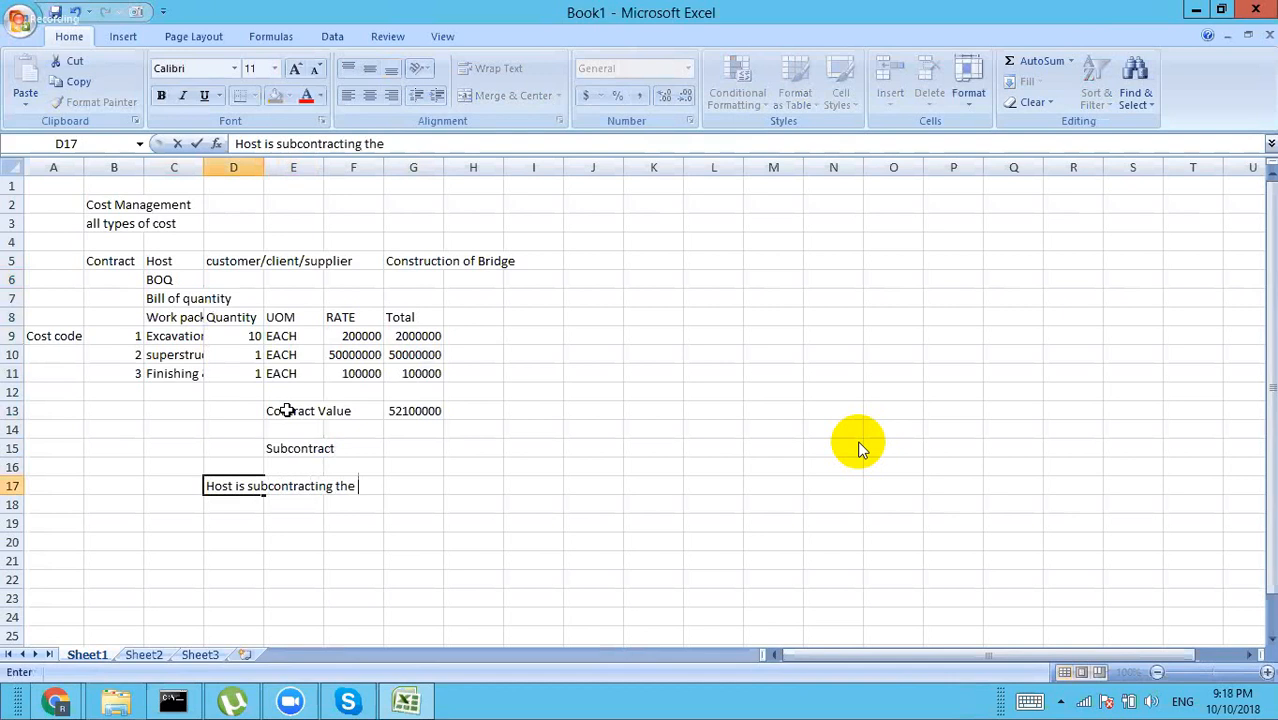
{"action": "type", "text": "work/job"}
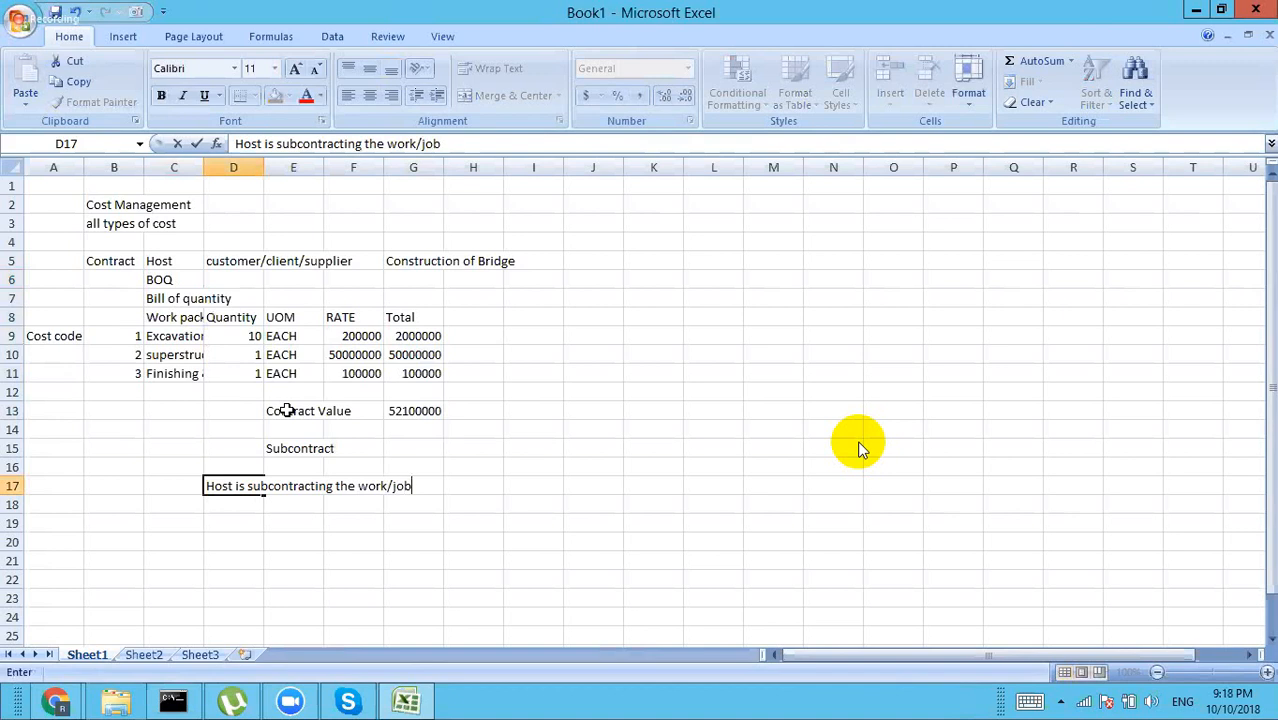
{"action": "type", "text": "/services/"}
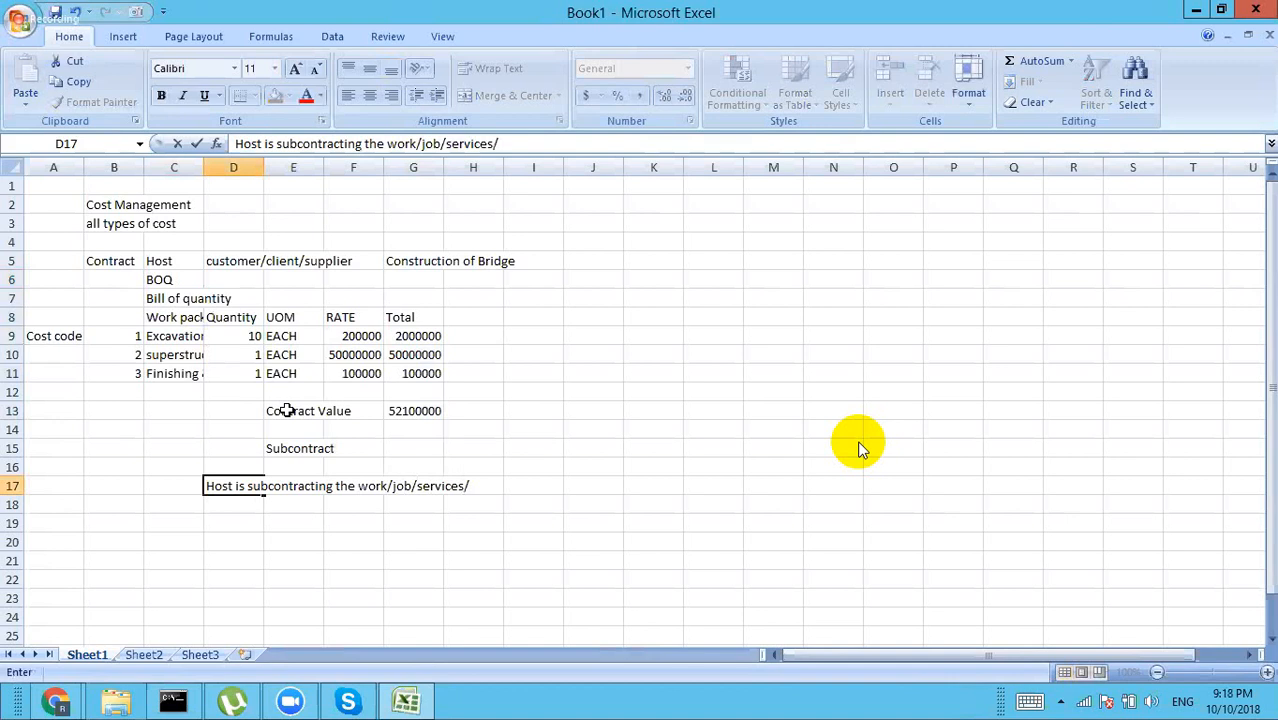
{"action": "type", "text": "product"}
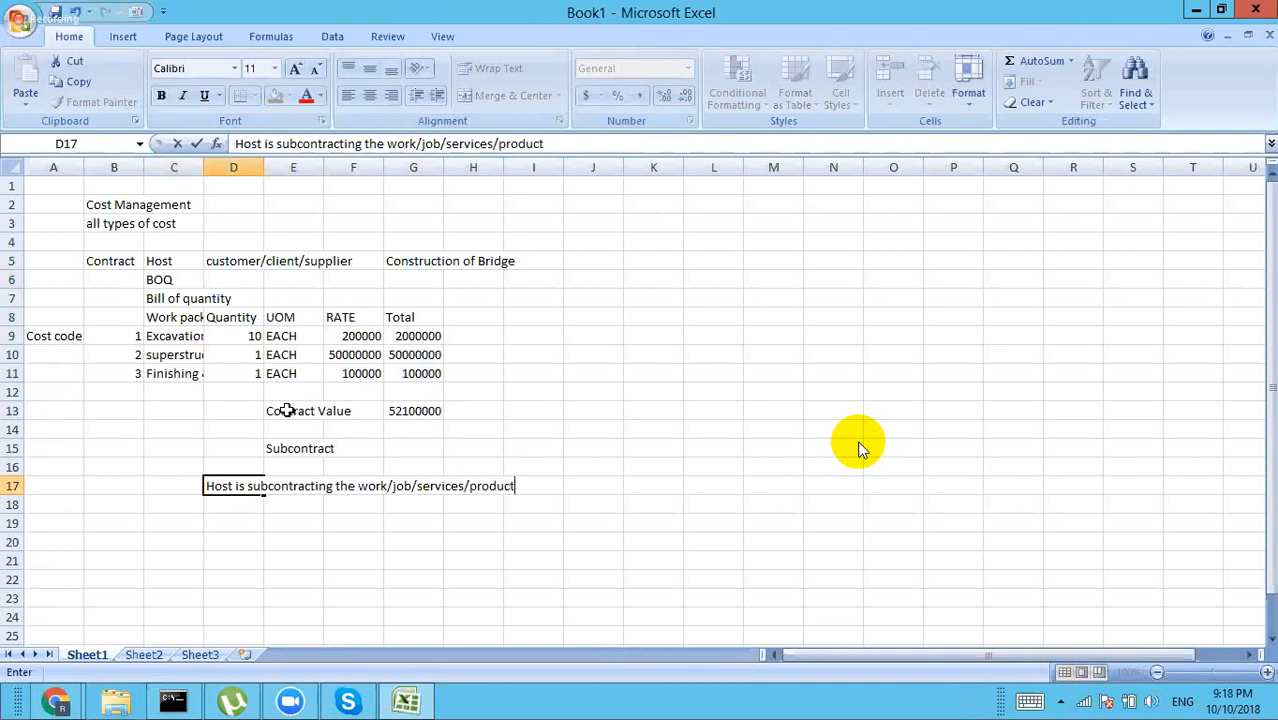
{"action": "type", "text": " creation"}
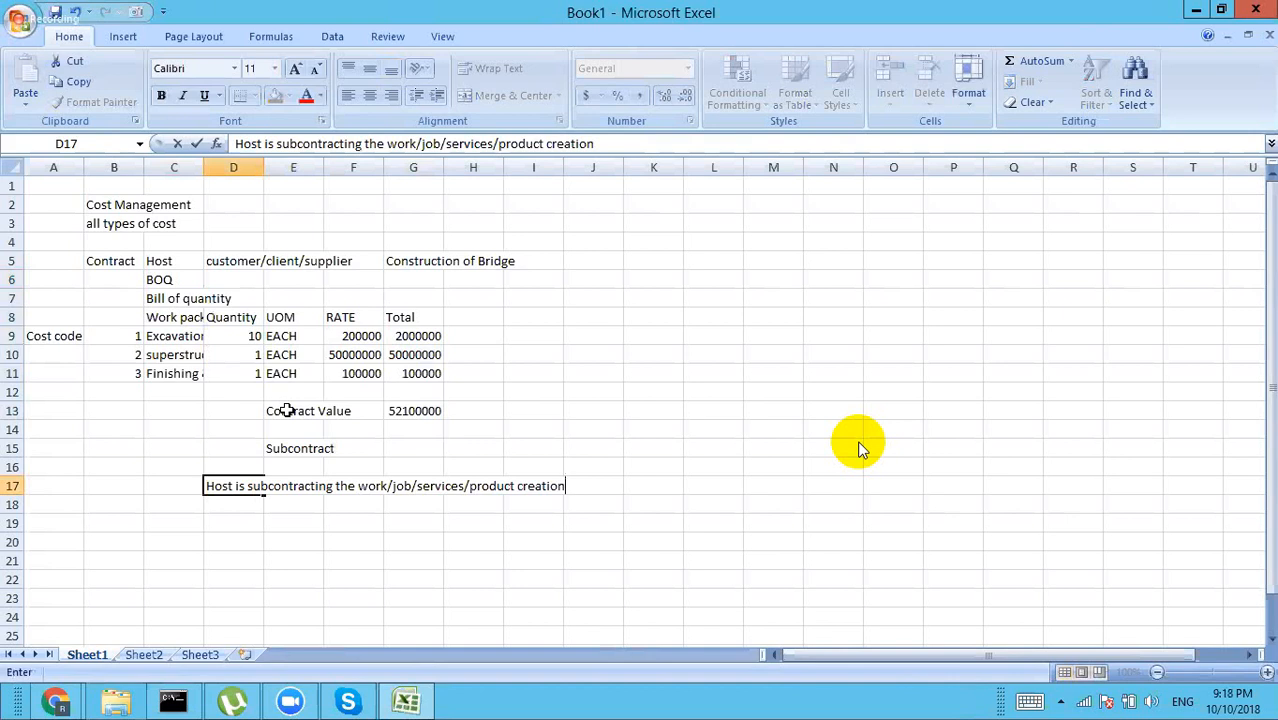
{"action": "type", "text": "to the supplier o"}
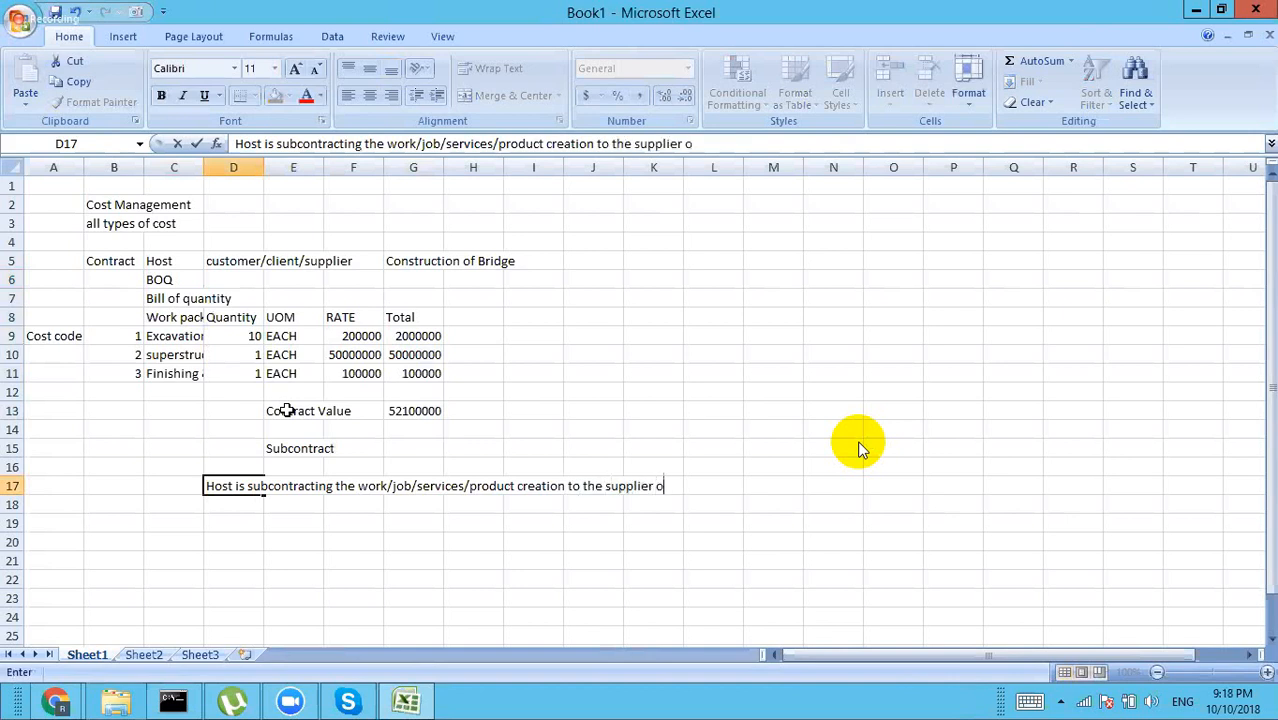
{"action": "type", "text": "r subcontractor"}
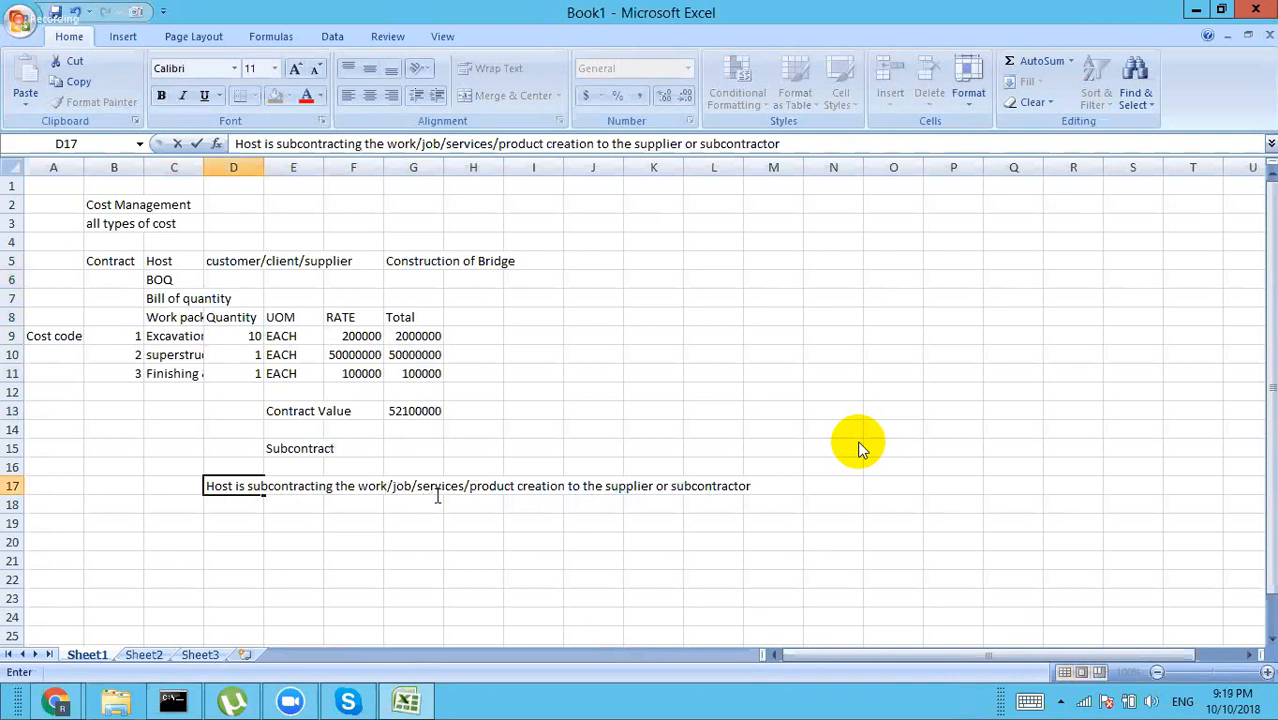
{"action": "left_click", "coordinate": [217, 525]}
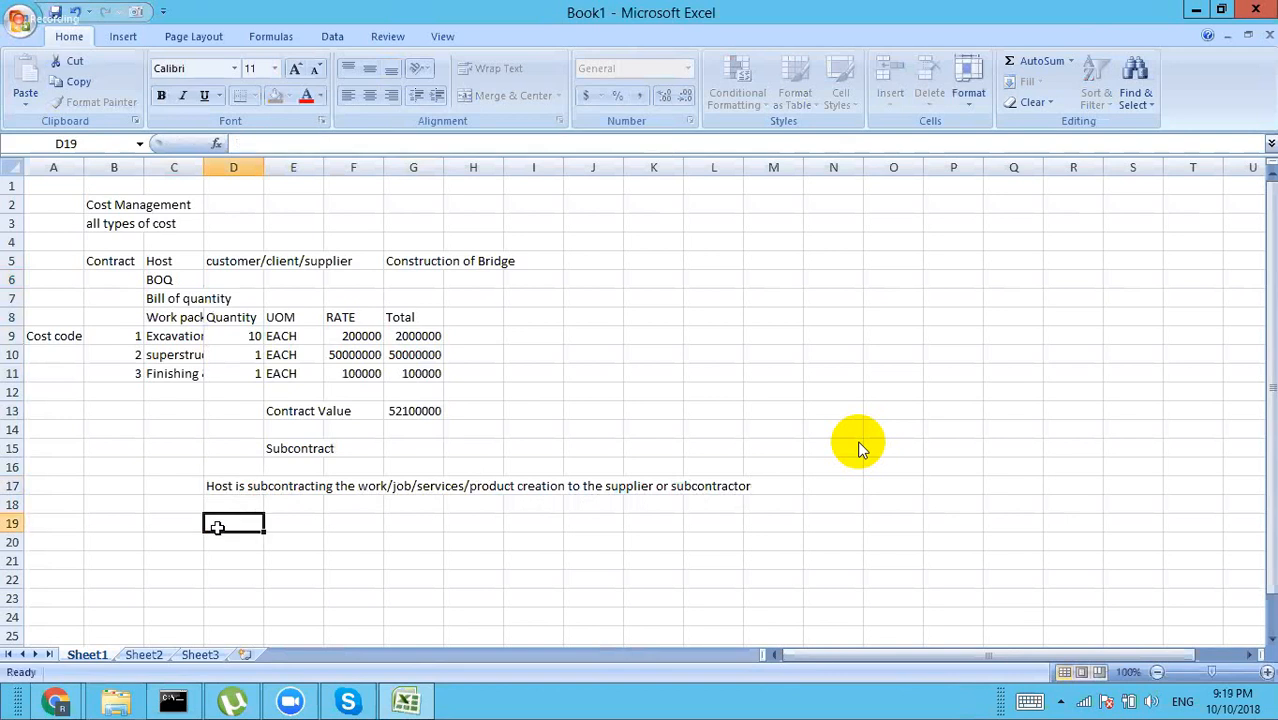
Step: Enter 'Main body of contract' in M5, 'Contract Name' in M7 and 'Contract number' in P7
{"action": "left_click", "coordinate": [778, 268]}
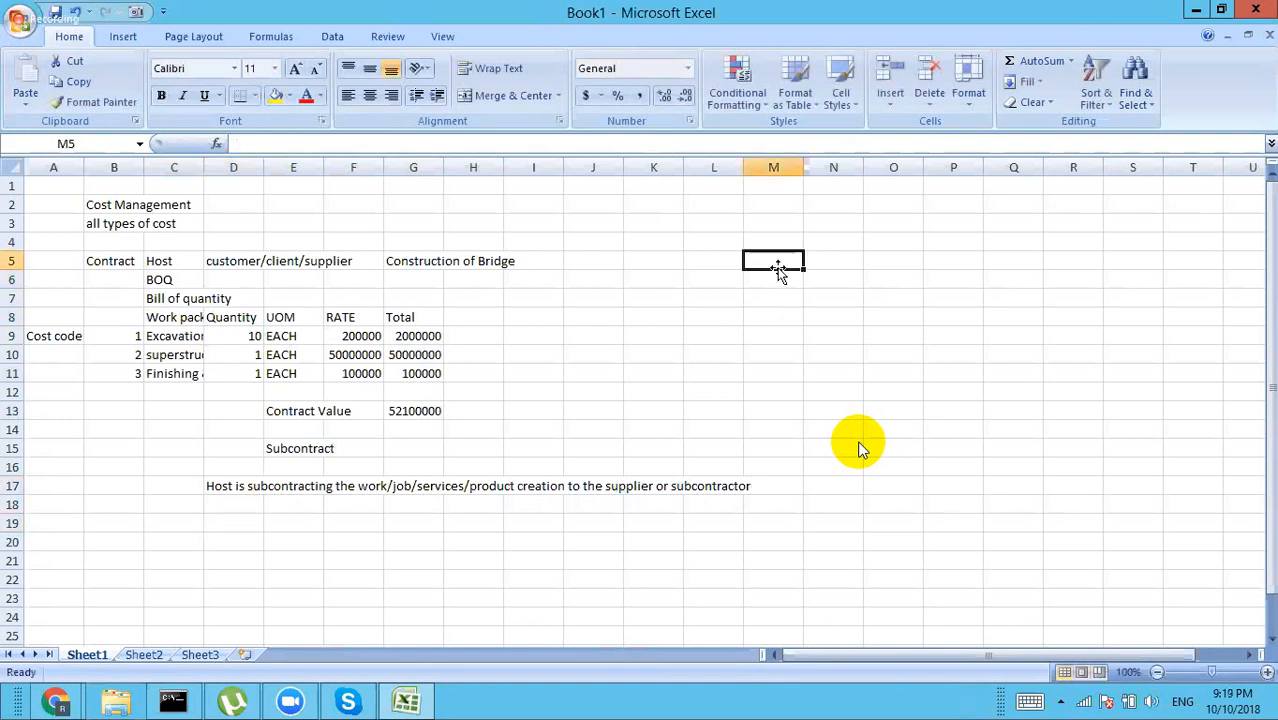
{"action": "type", "text": "Main"}
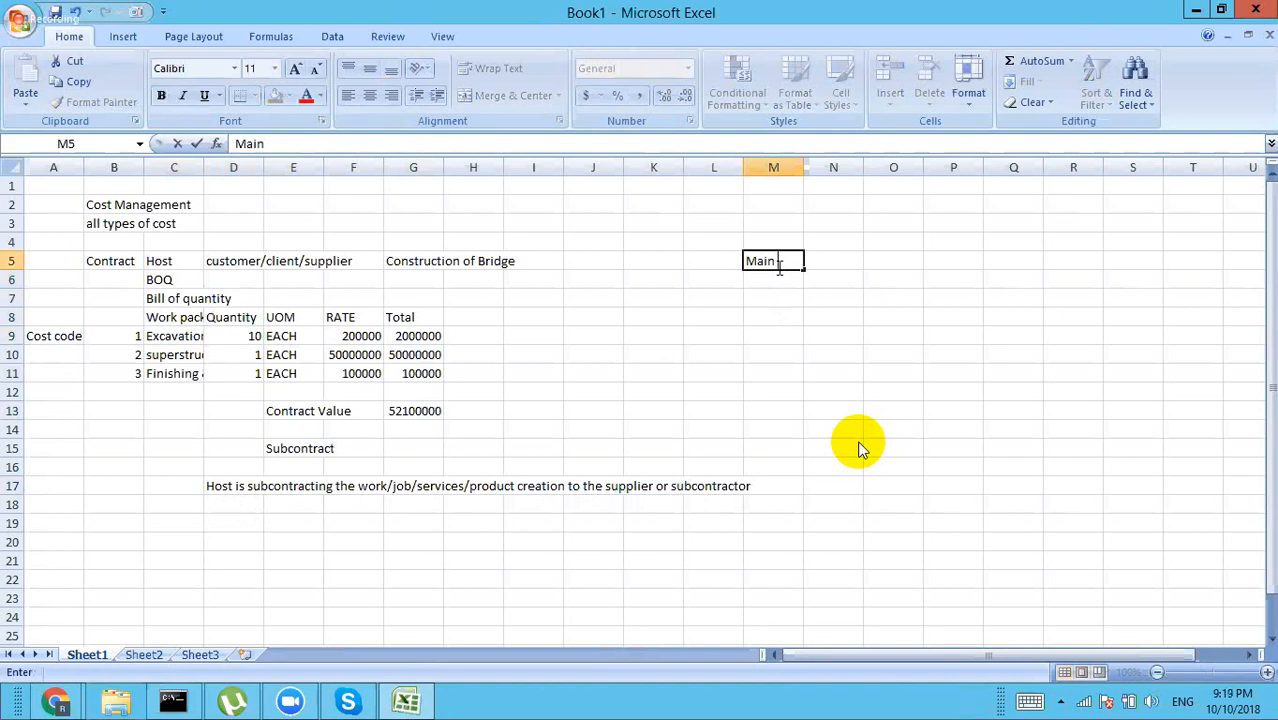
{"action": "type", "text": " body of con"}
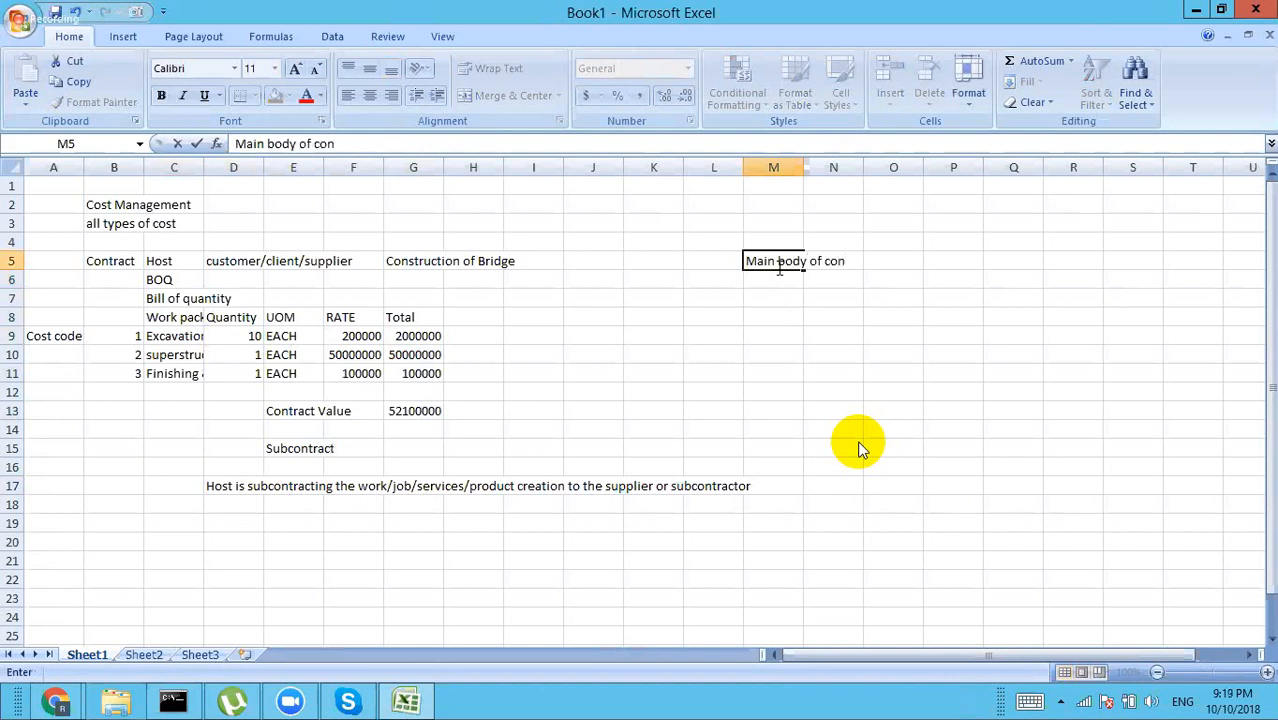
{"action": "type", "text": "tract"}
{"action": "key", "text": "Return"}
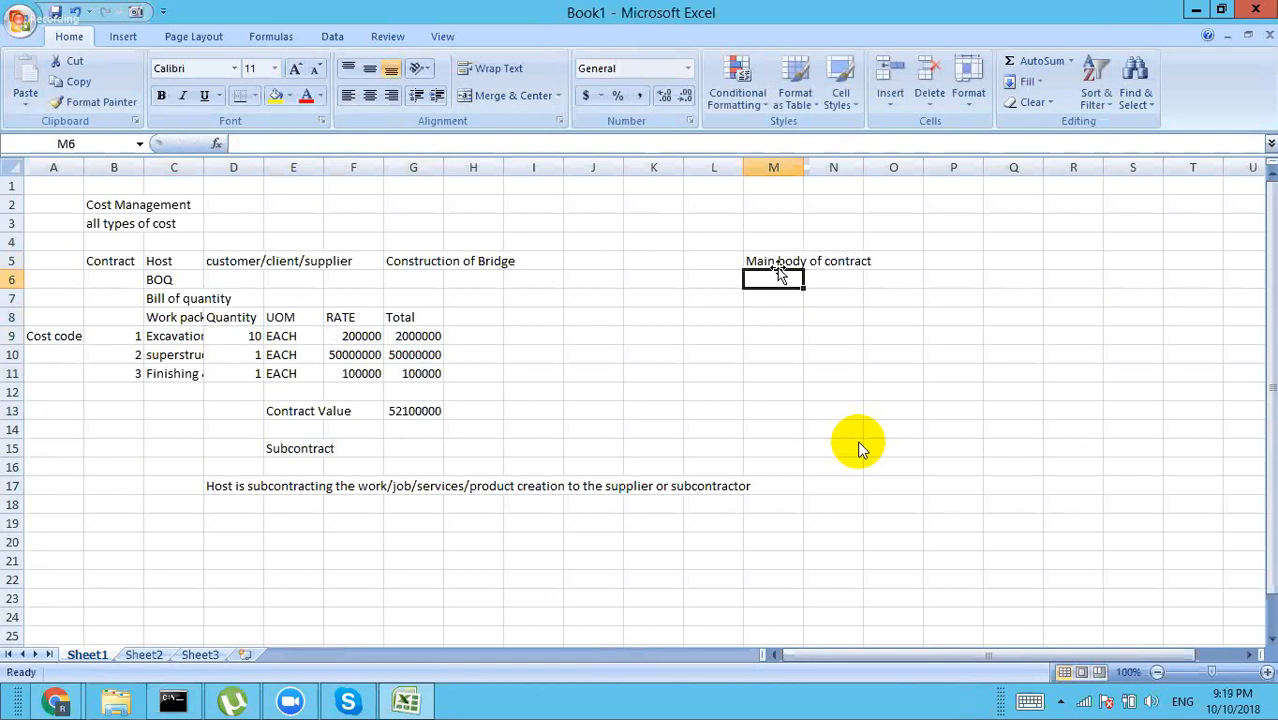
{"action": "key", "text": "Return"}
{"action": "type", "text": "Cont"}
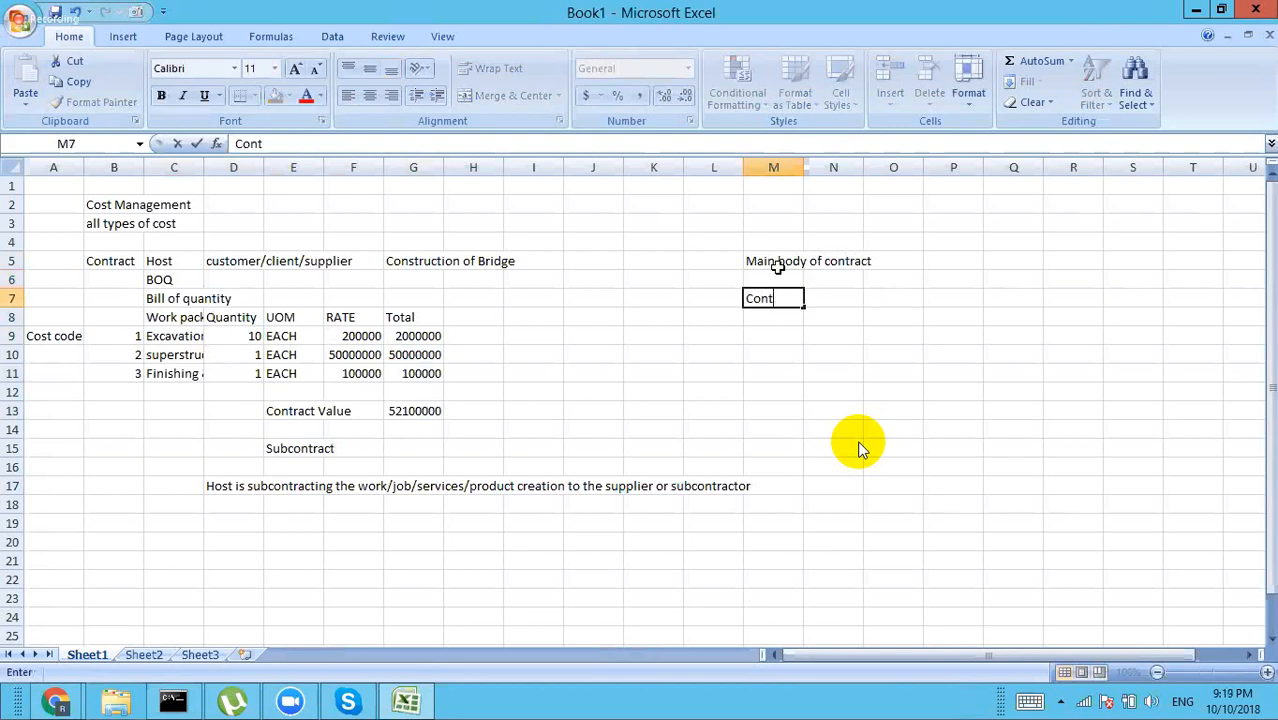
{"action": "type", "text": "ract Name"}
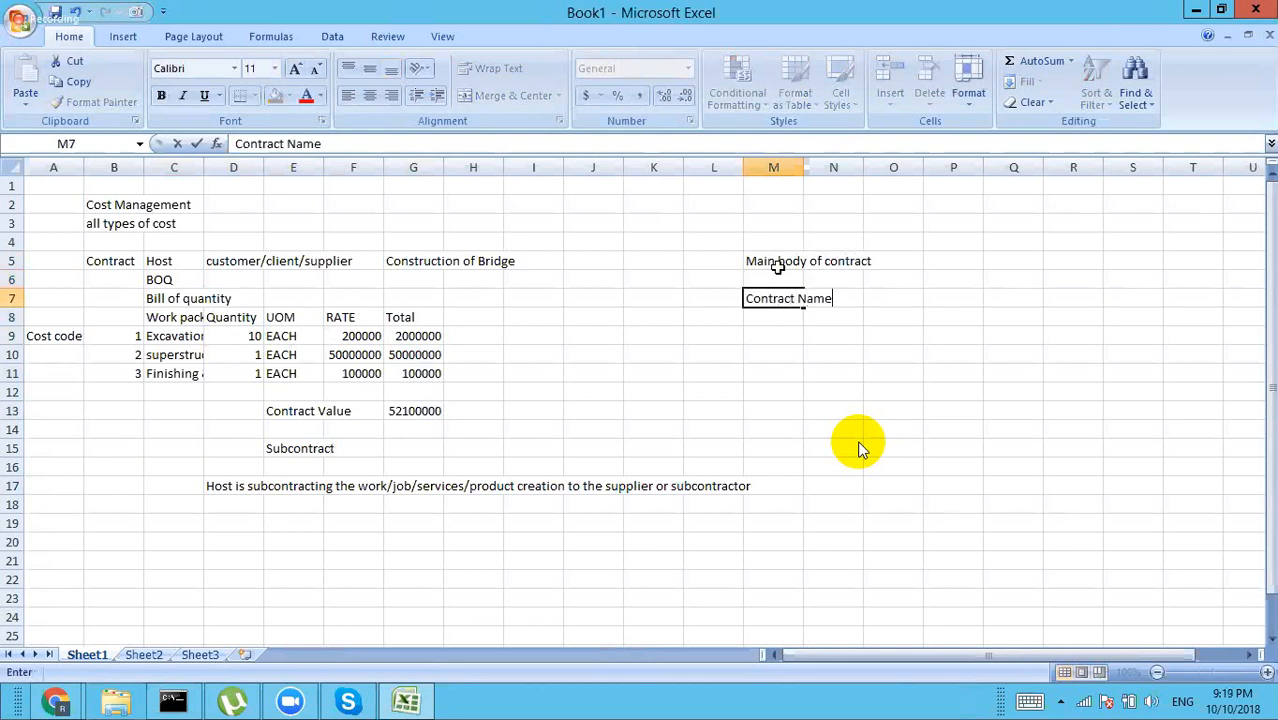
{"action": "key", "text": "Tab"}
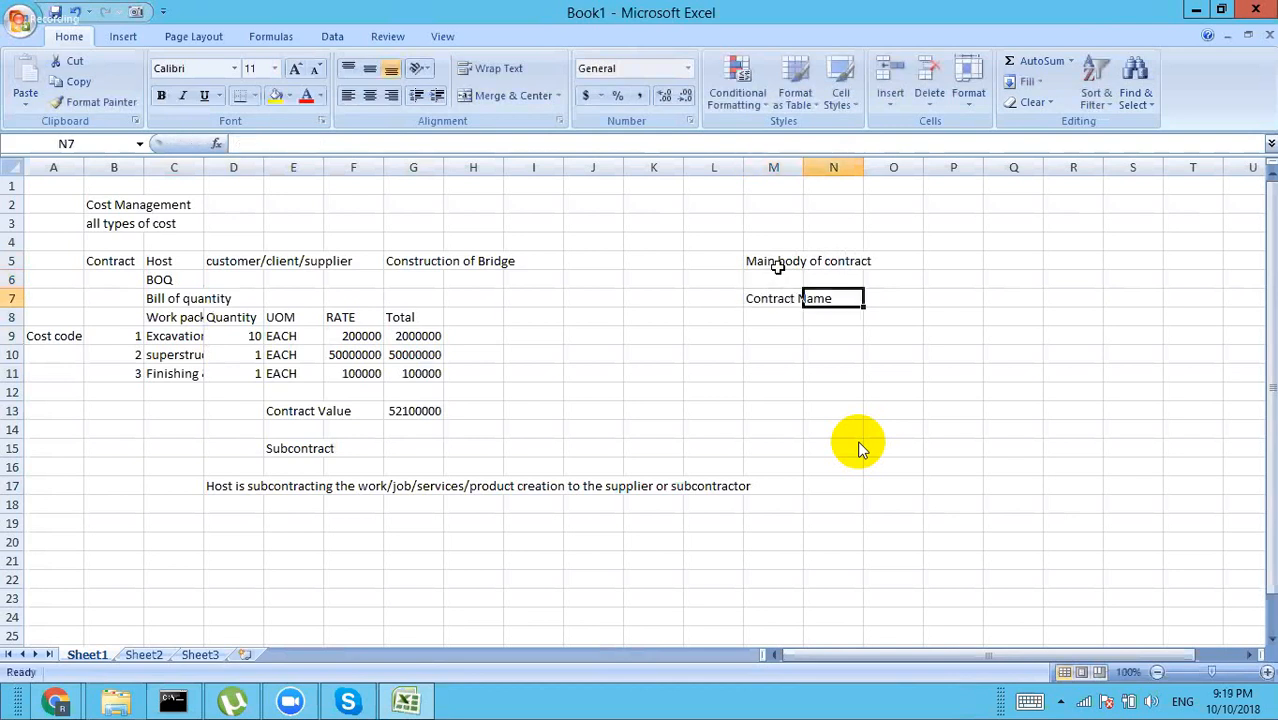
{"action": "key", "text": "Tab"}
{"action": "key", "text": "Tab"}
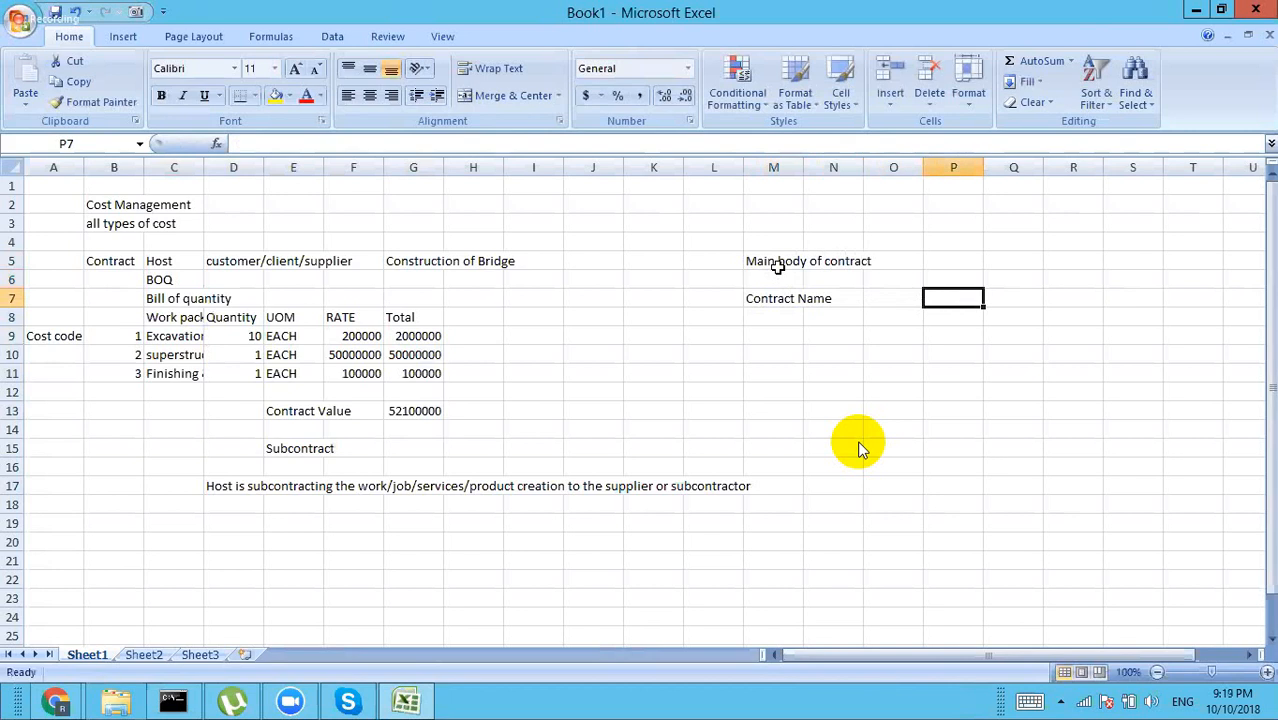
{"action": "type", "text": "Contract n"}
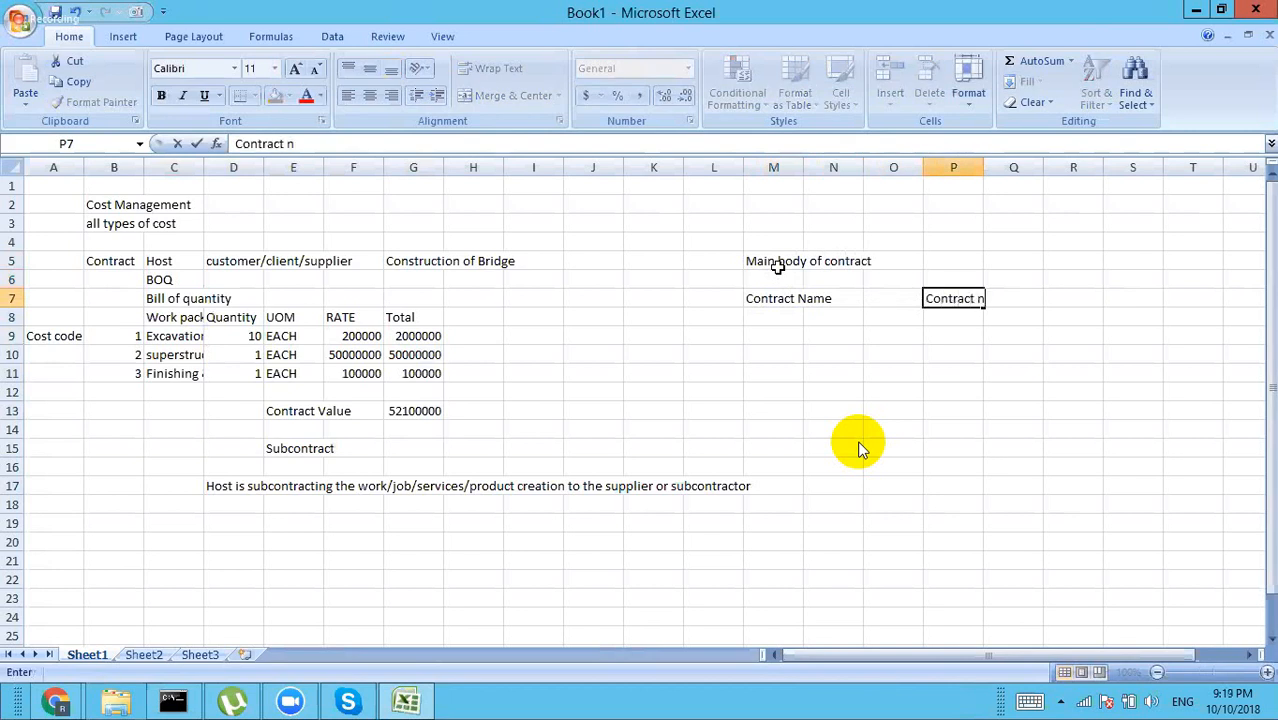
{"action": "type", "text": "umber"}
{"action": "key", "text": "Return"}
Step: List Work retainage, Advance, advance recovery and retainage relase down column M from row 8
{"action": "key", "text": "Left"}
{"action": "key", "text": "Left"}
{"action": "key", "text": "Left"}
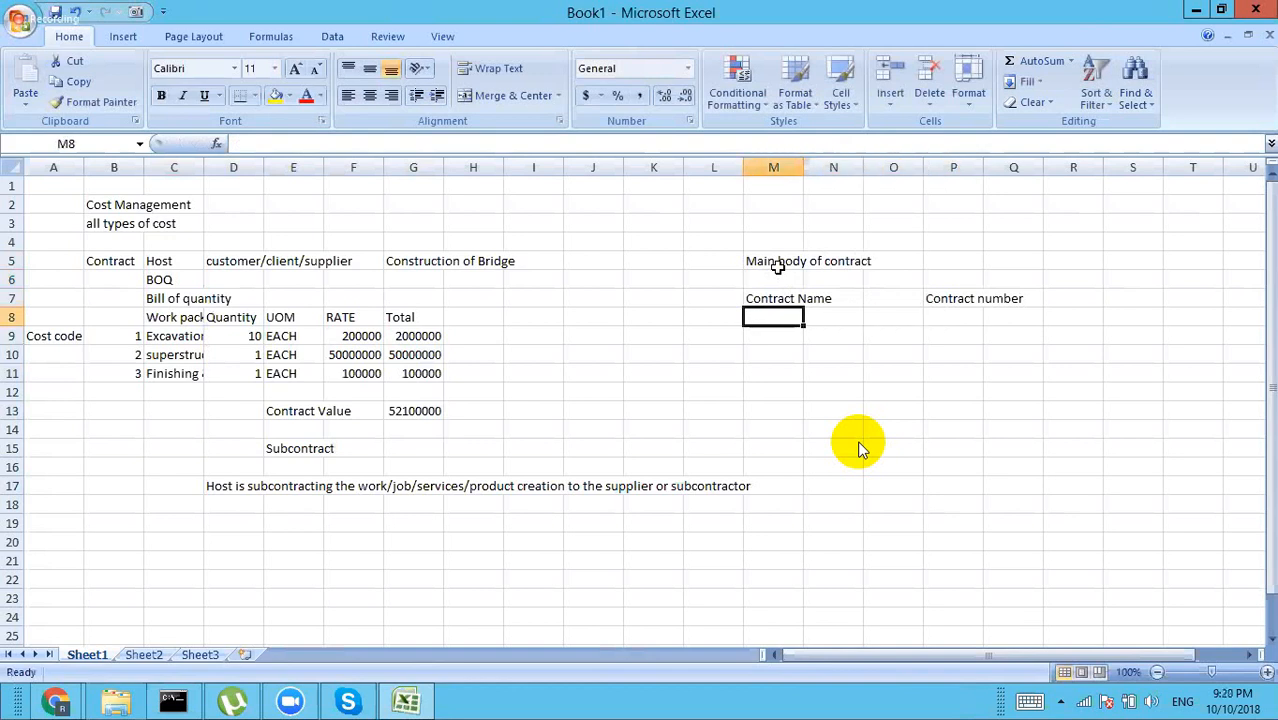
{"action": "type", "text": "Re"}
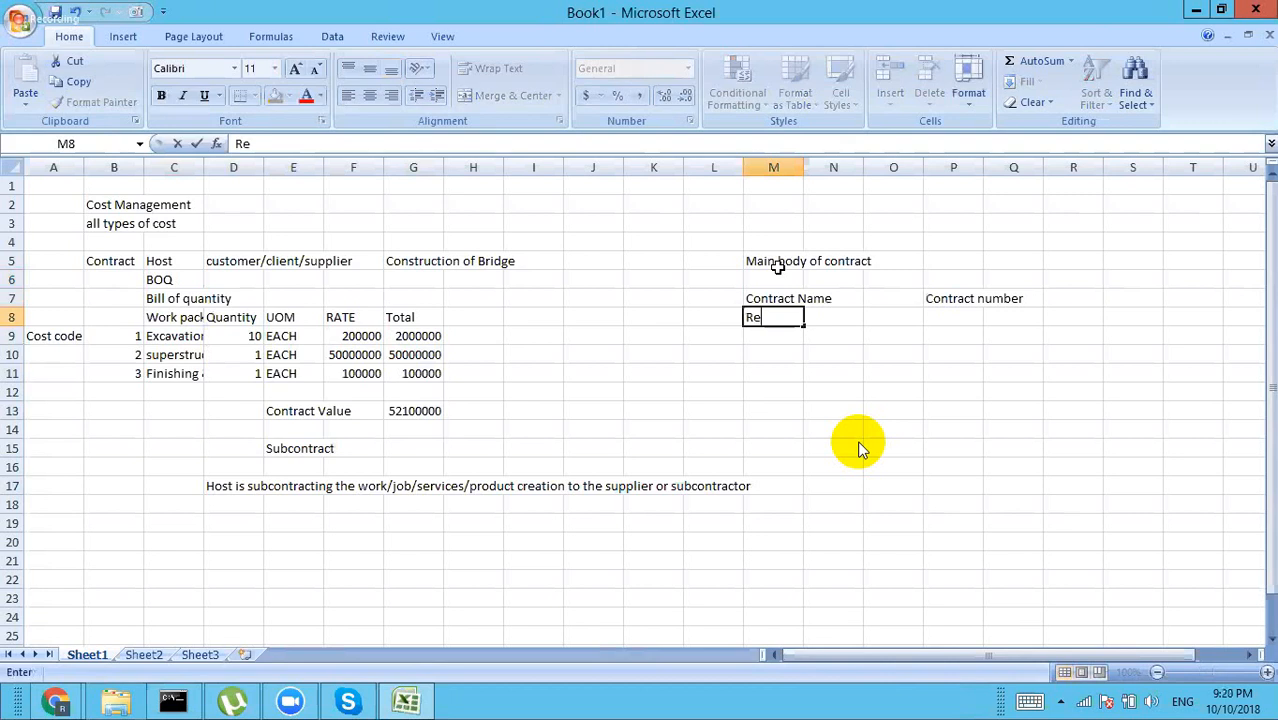
{"action": "key", "text": "BackSpace"}
{"action": "key", "text": "BackSpace"}
{"action": "type", "text": "Work retain"}
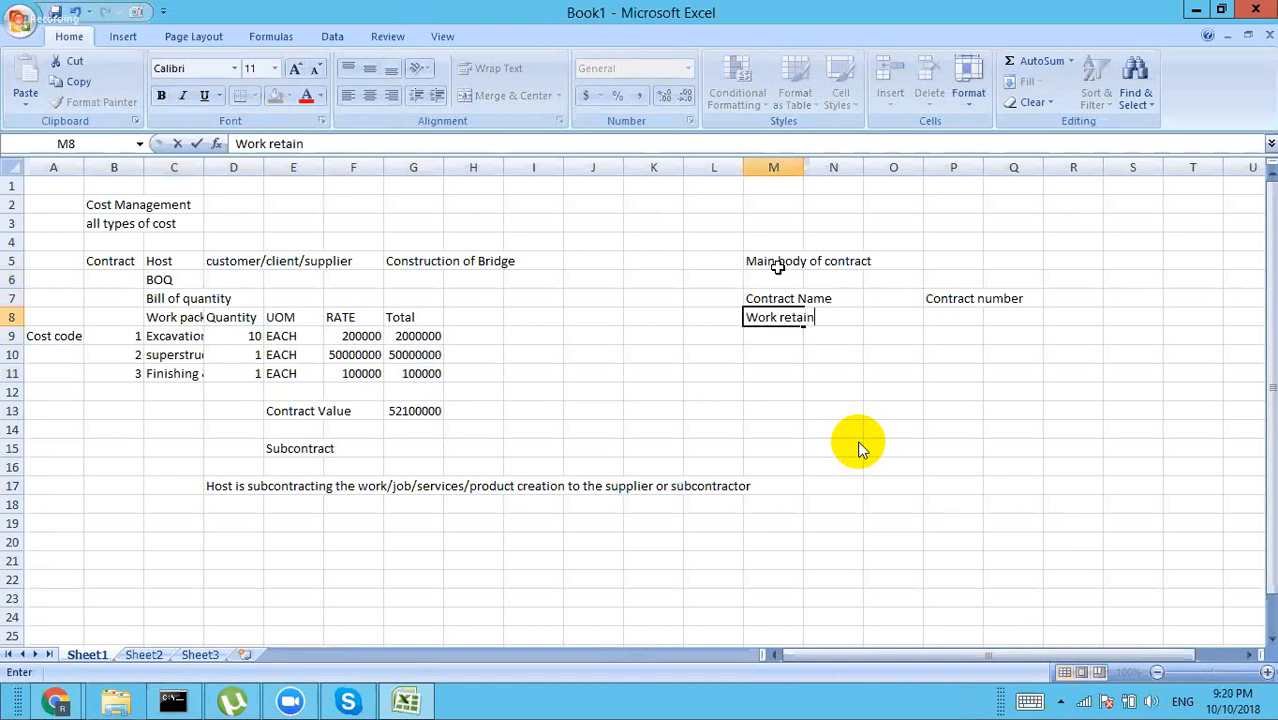
{"action": "type", "text": "age"}
{"action": "key", "text": "Return"}
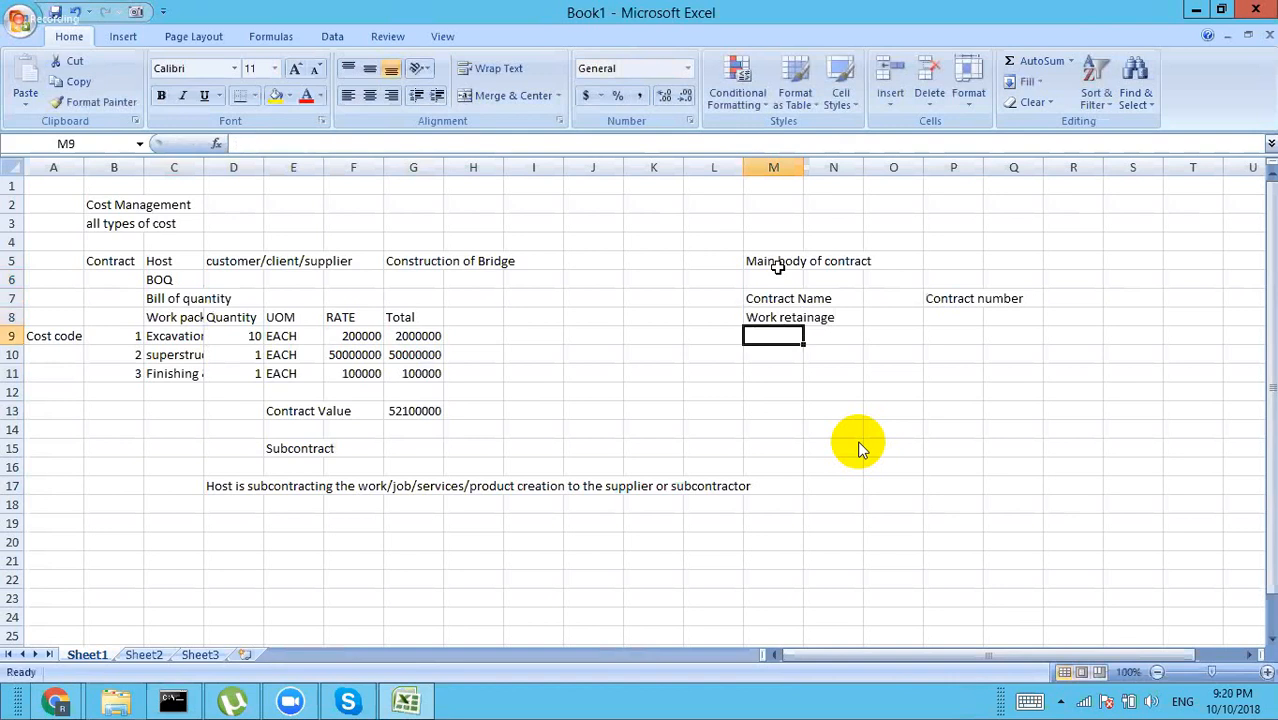
{"action": "type", "text": "Advance"}
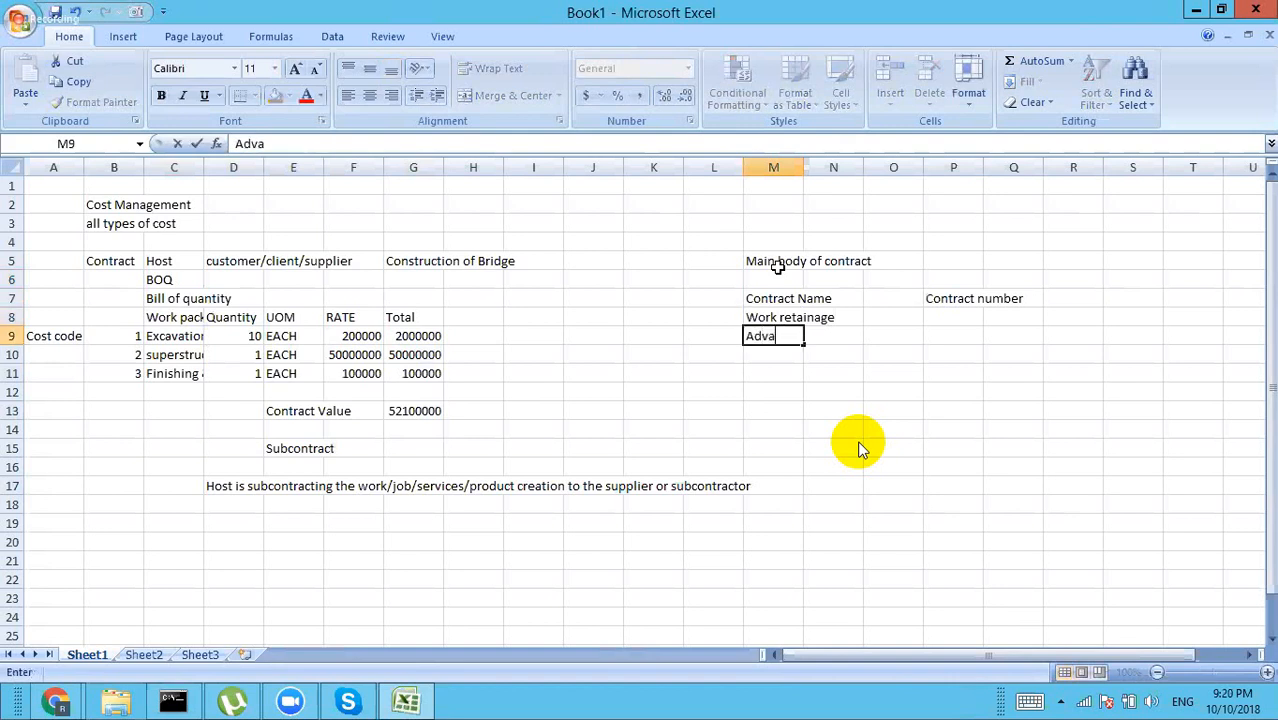
{"action": "key", "text": "Return"}
{"action": "type", "text": "advanc"}
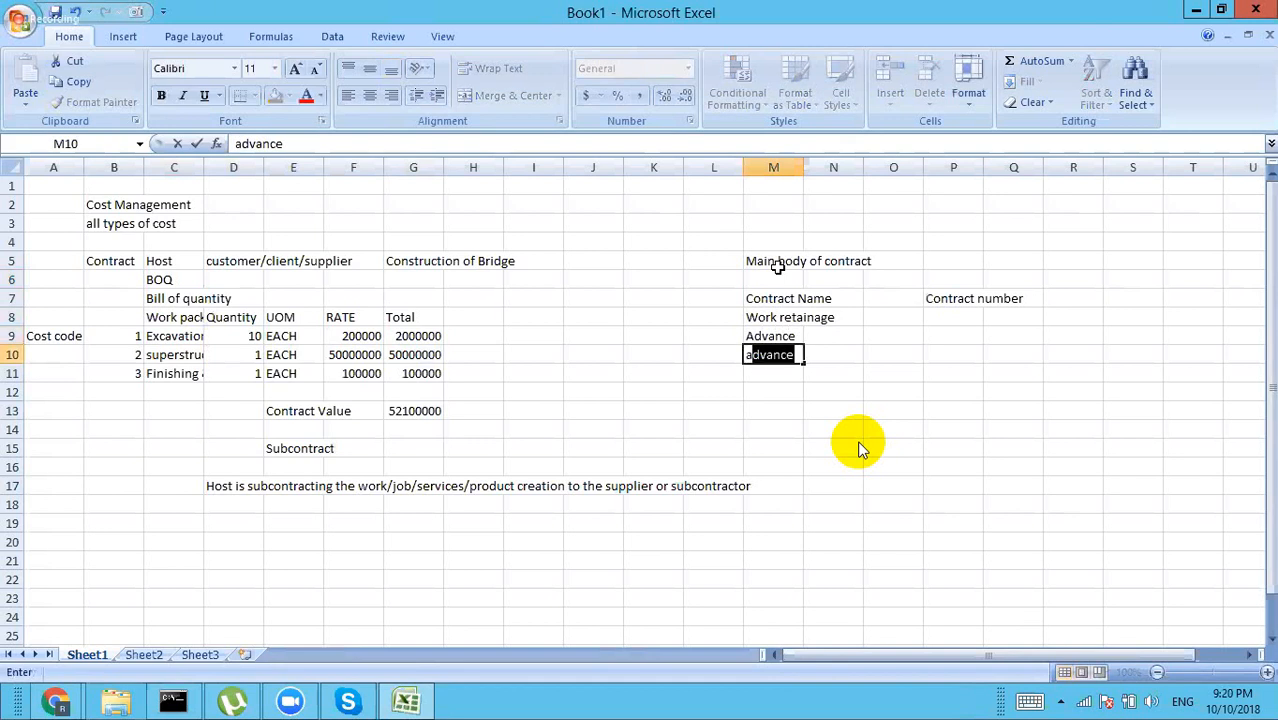
{"action": "type", "text": "e rec"}
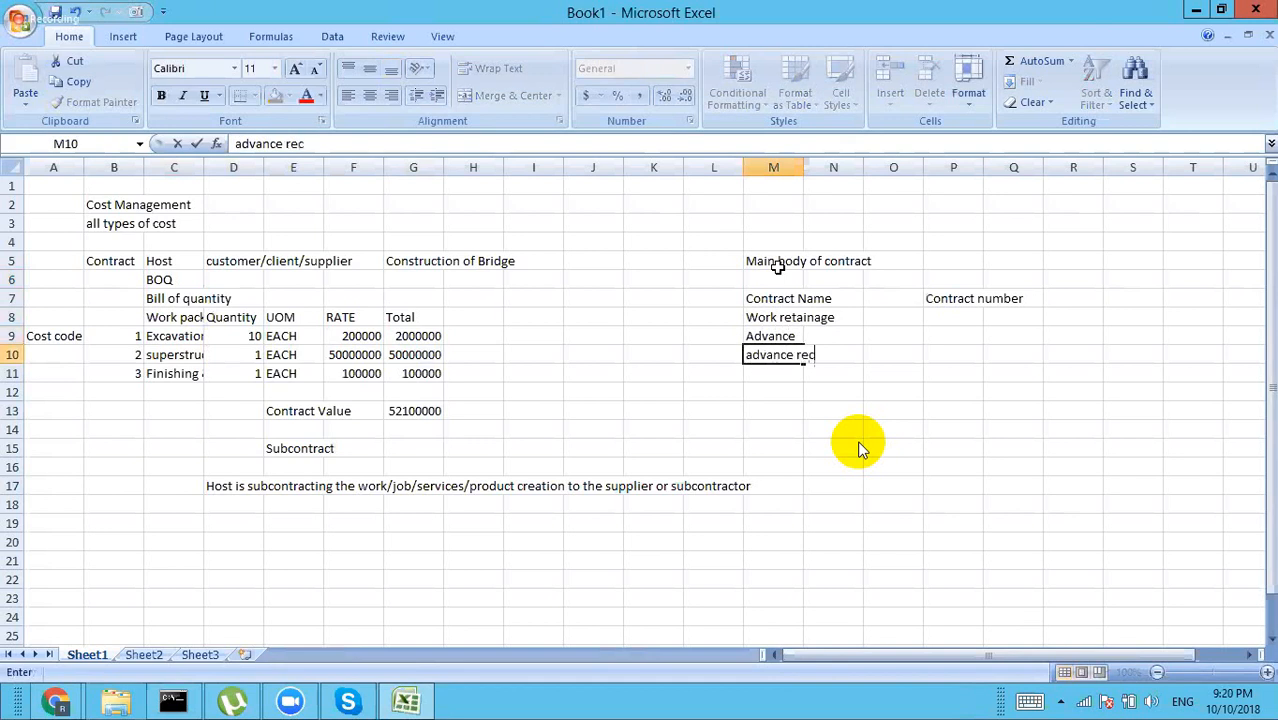
{"action": "type", "text": "overy"}
{"action": "key", "text": "Return"}
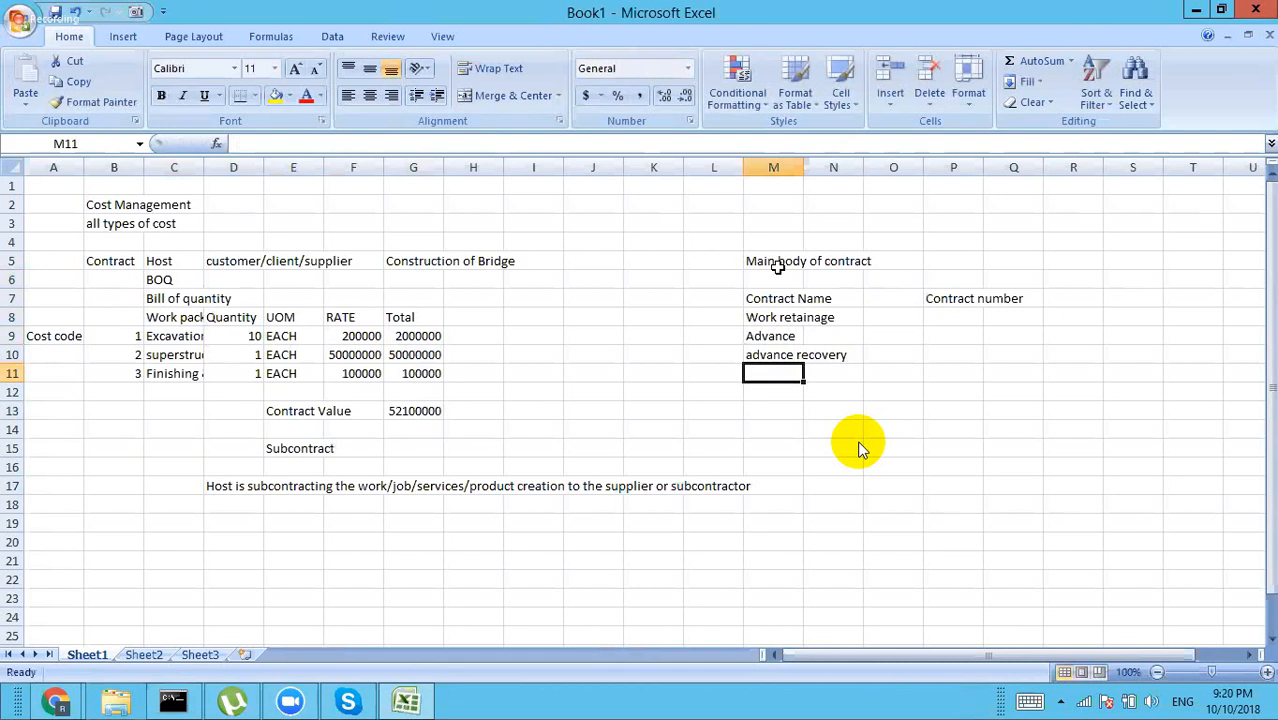
{"action": "type", "text": "retainage"}
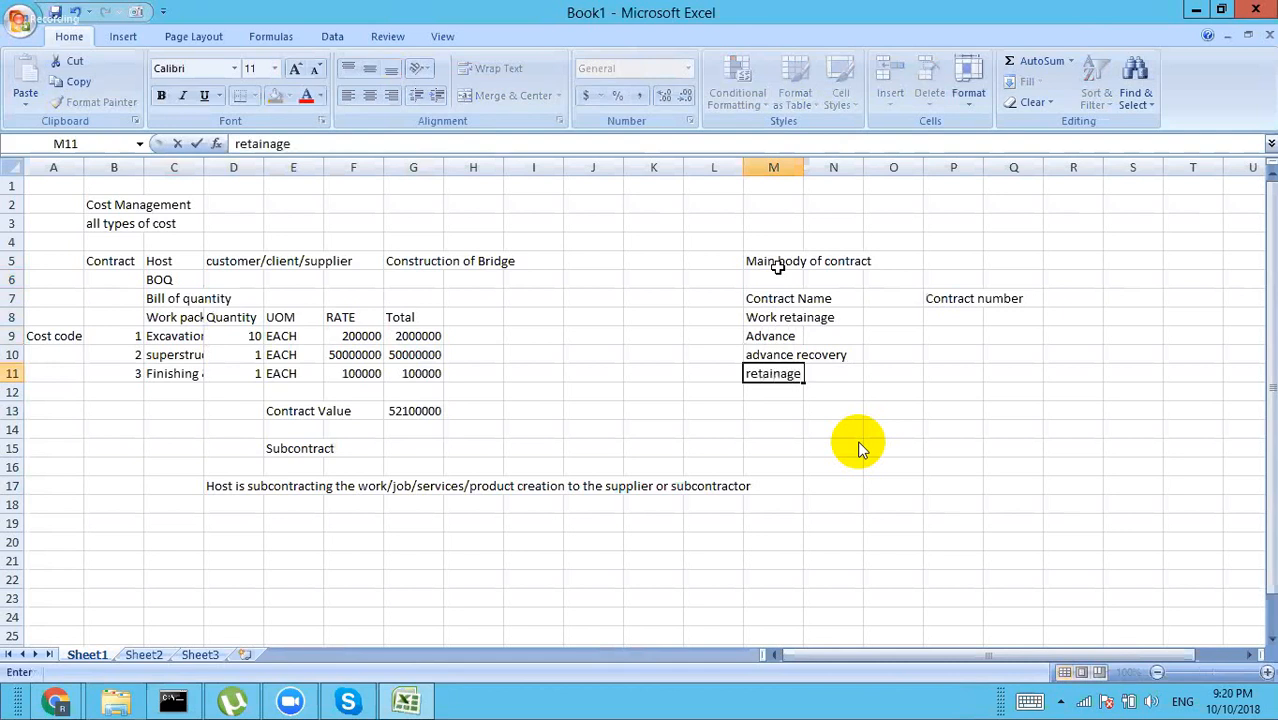
{"action": "type", "text": " relase"}
{"action": "key", "text": "Return"}
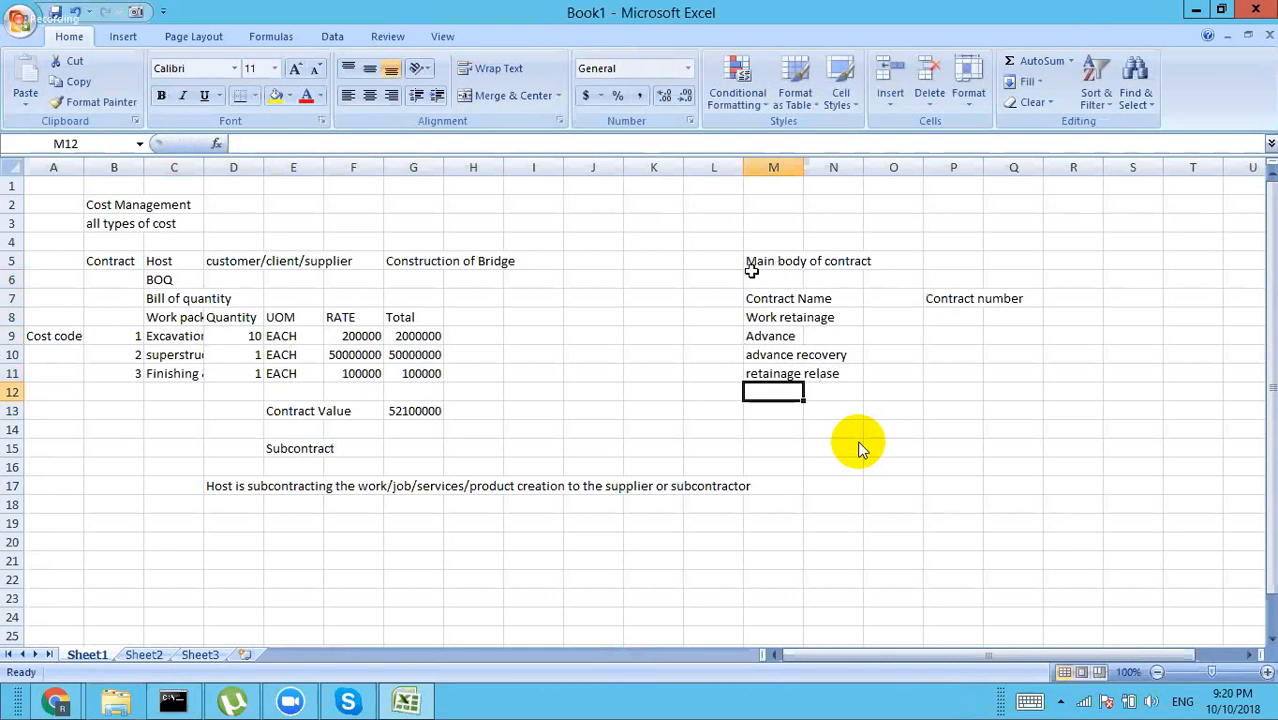
Step: Enter 10 in O8 beside Work retainage and 5 in O9 beside Advance
{"action": "left_click", "coordinate": [415, 413]}
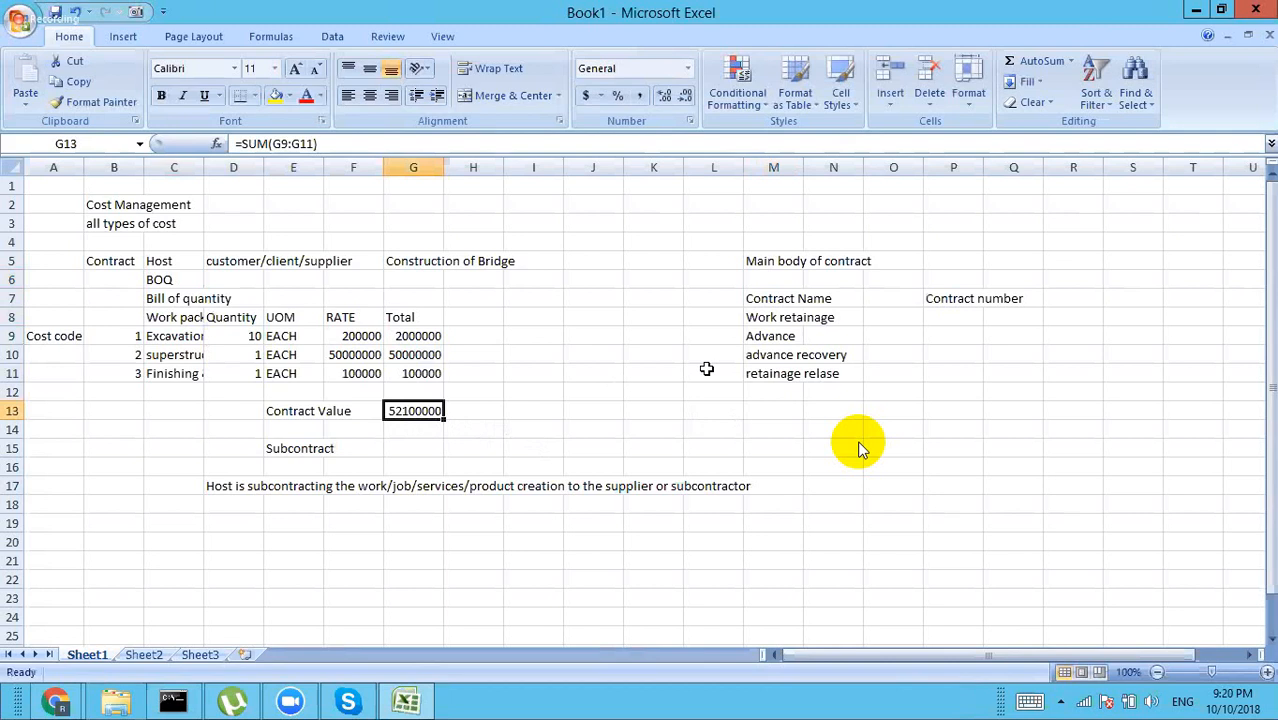
{"action": "left_click", "coordinate": [884, 317]}
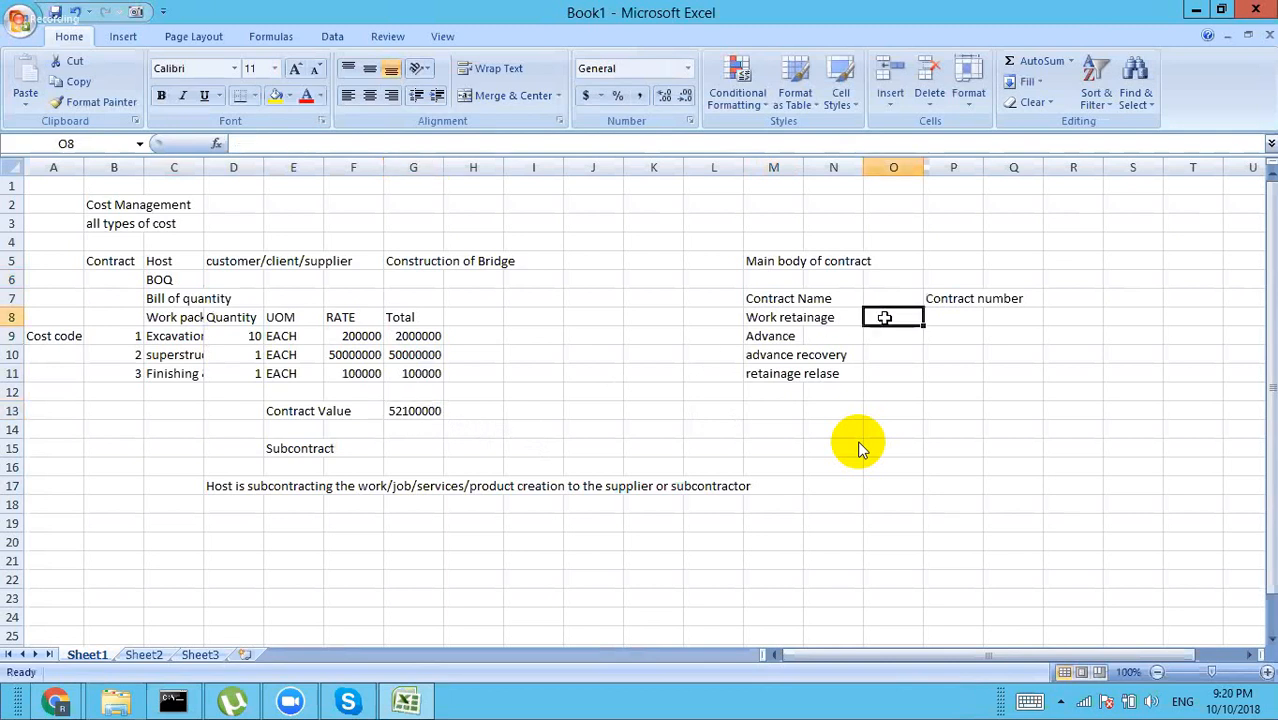
{"action": "type", "text": "10"}
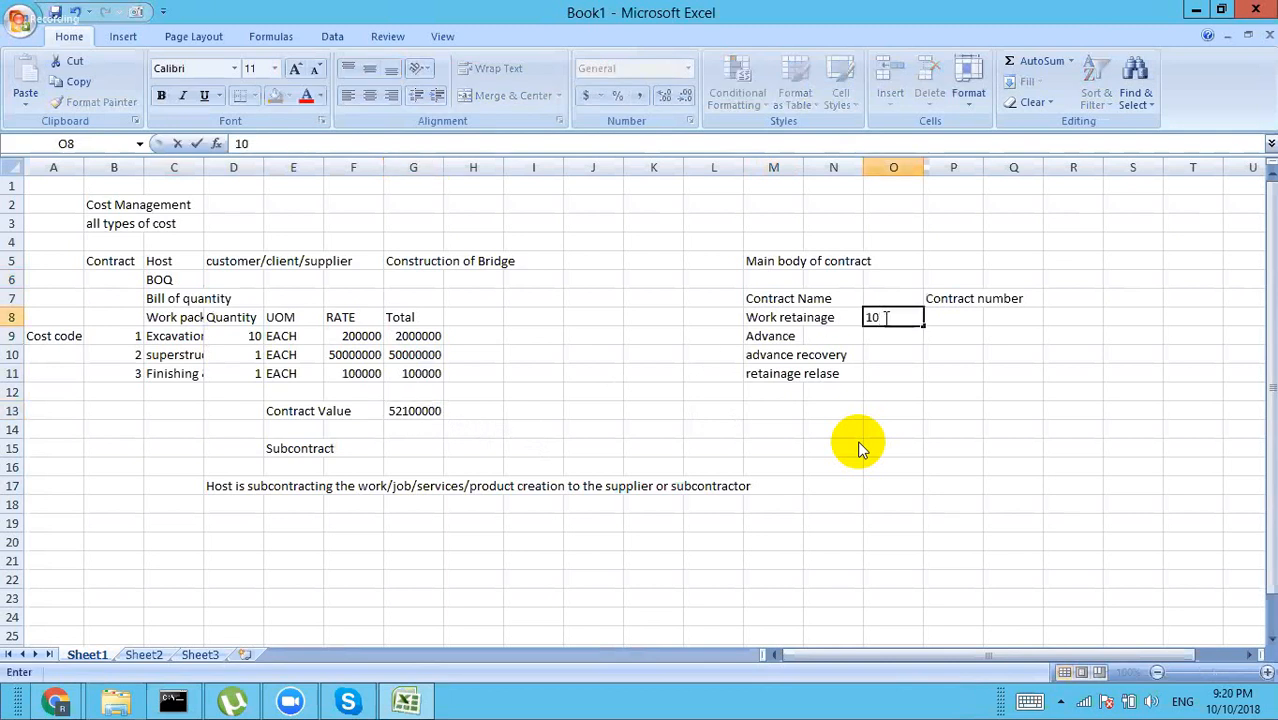
{"action": "left_click", "coordinate": [880, 340]}
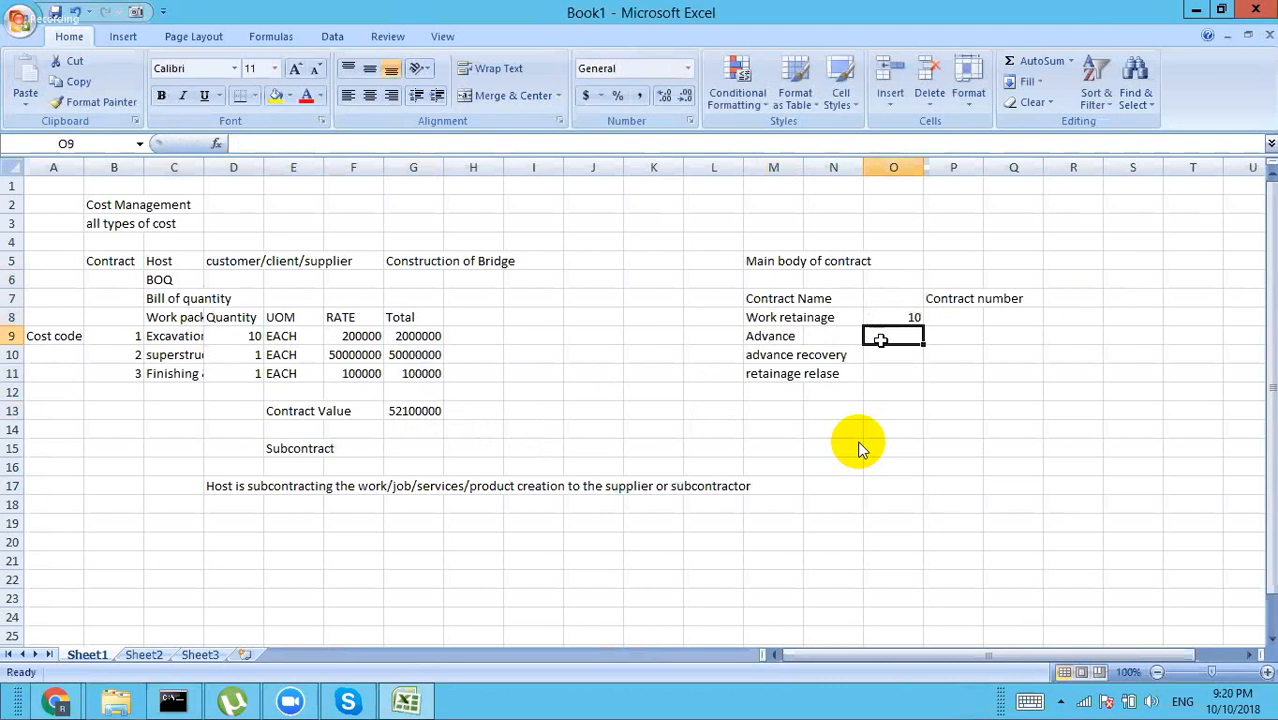
{"action": "type", "text": "5"}
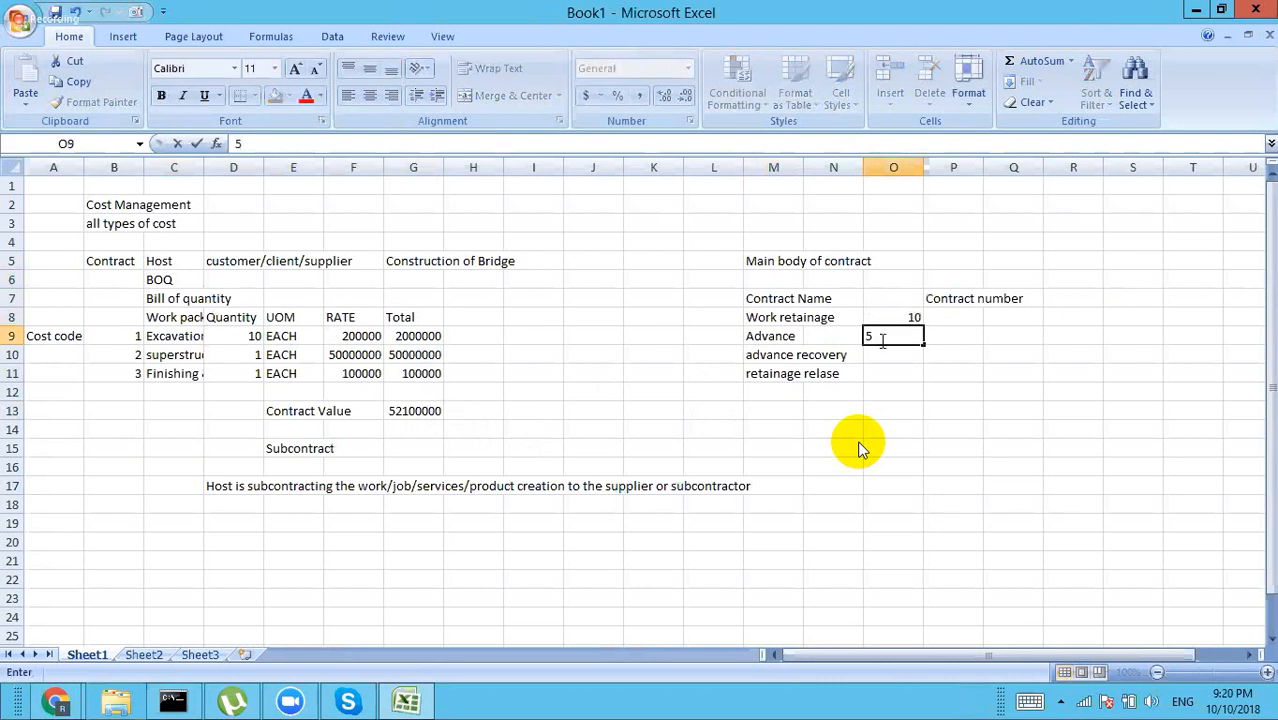
{"action": "key", "text": "Return"}
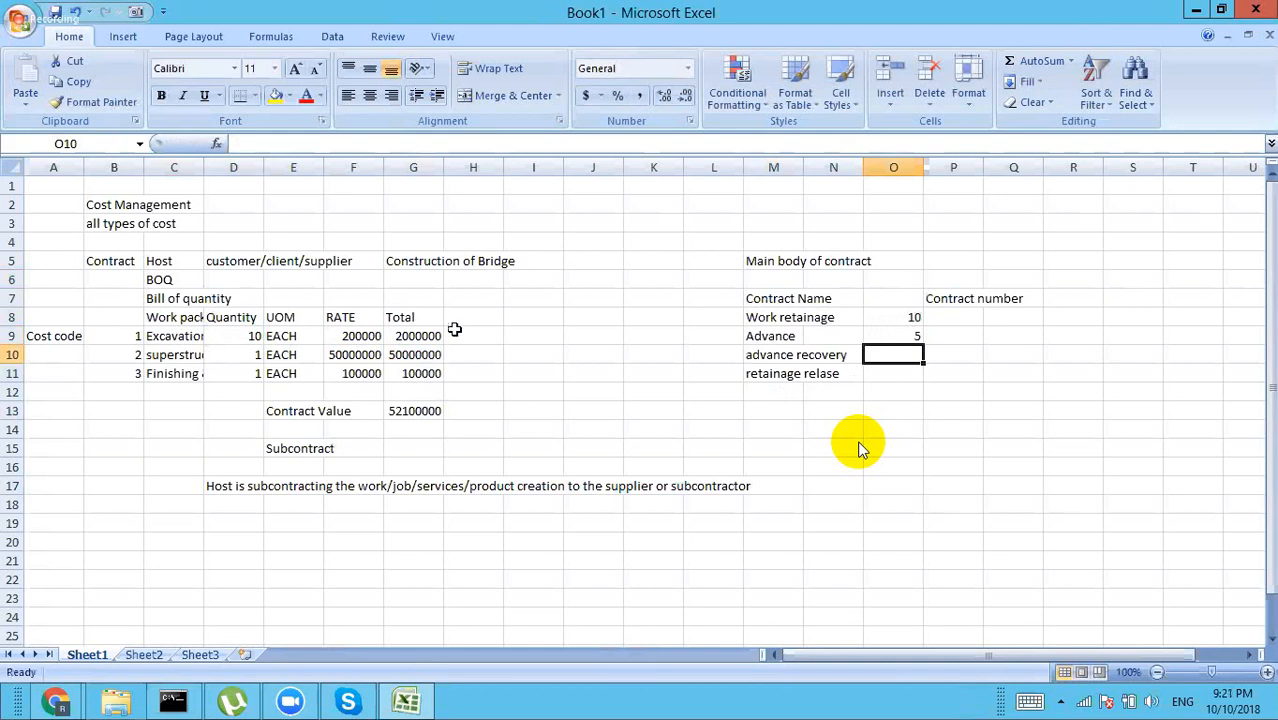
{"action": "left_click", "coordinate": [168, 336]}
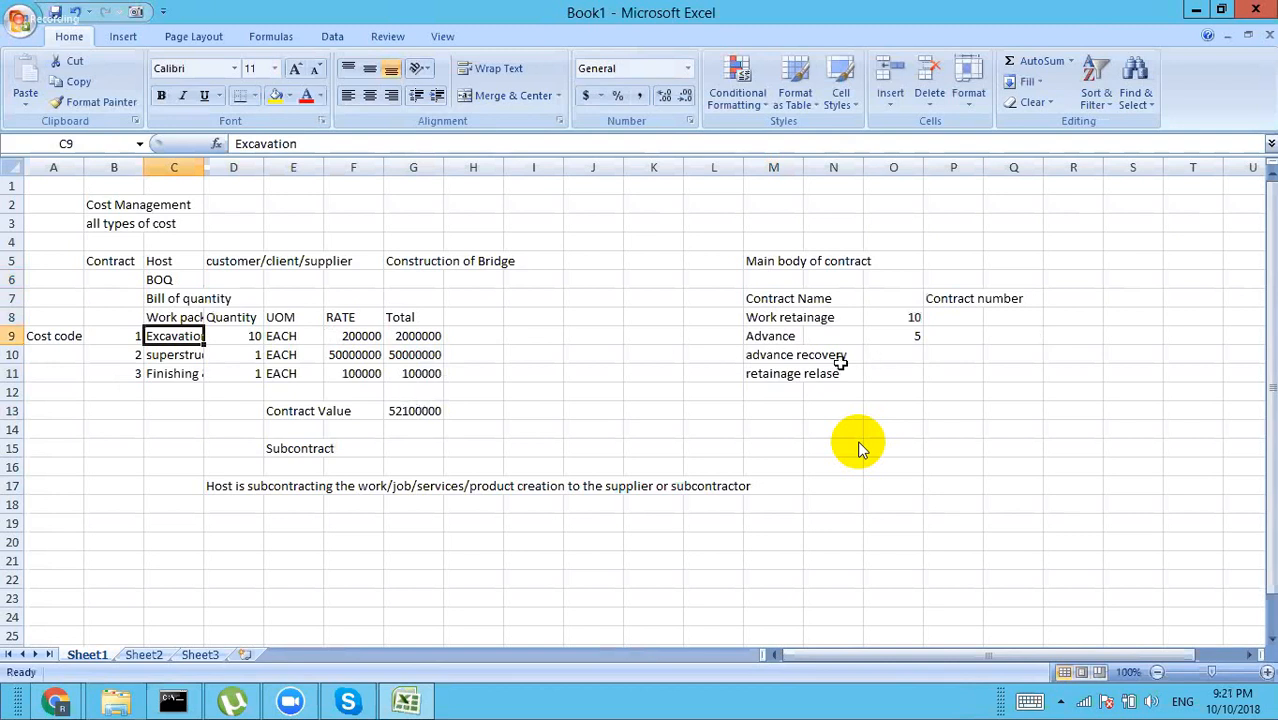
{"action": "left_click", "coordinate": [760, 336]}
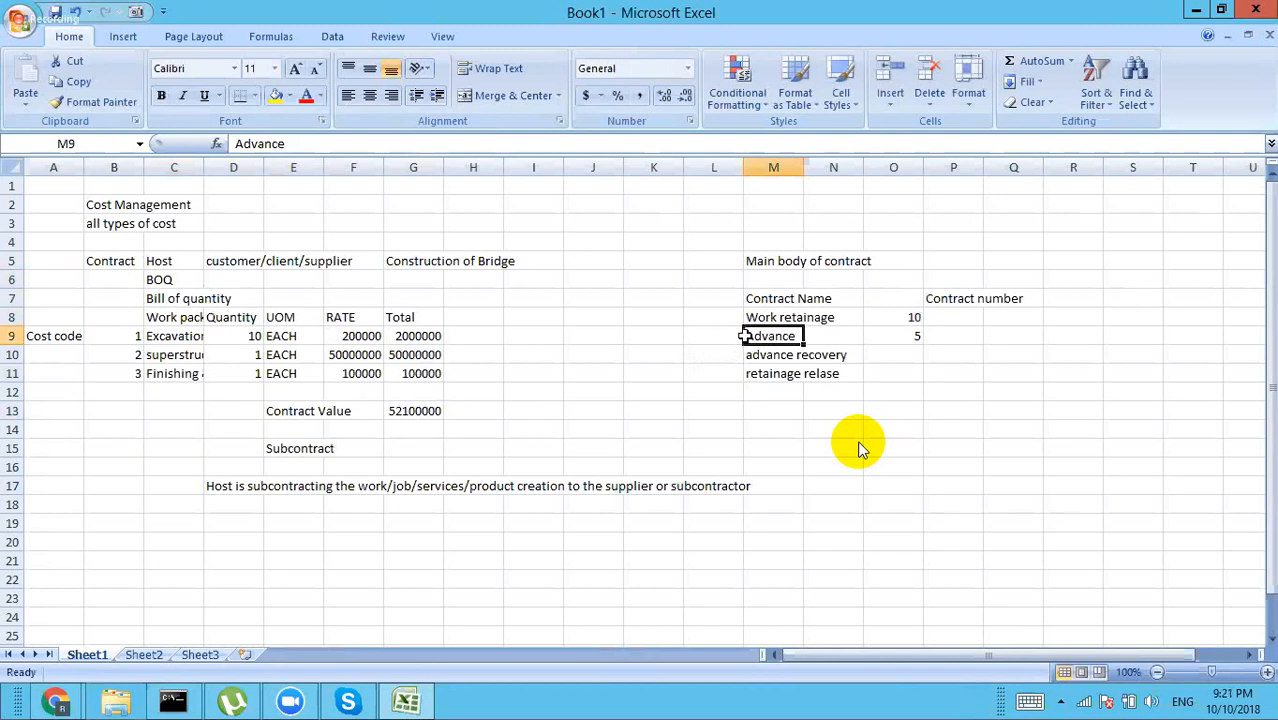
{"action": "left_click", "coordinate": [909, 340]}
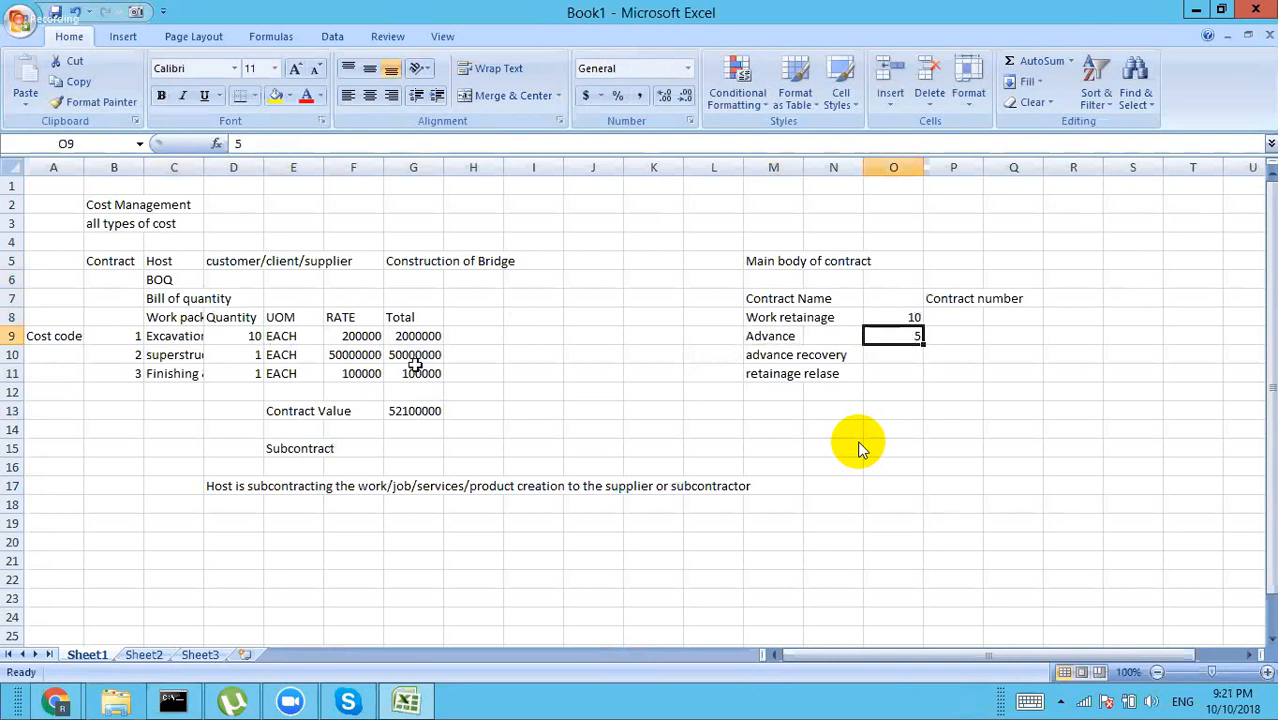
{"action": "left_click", "coordinate": [903, 318]}
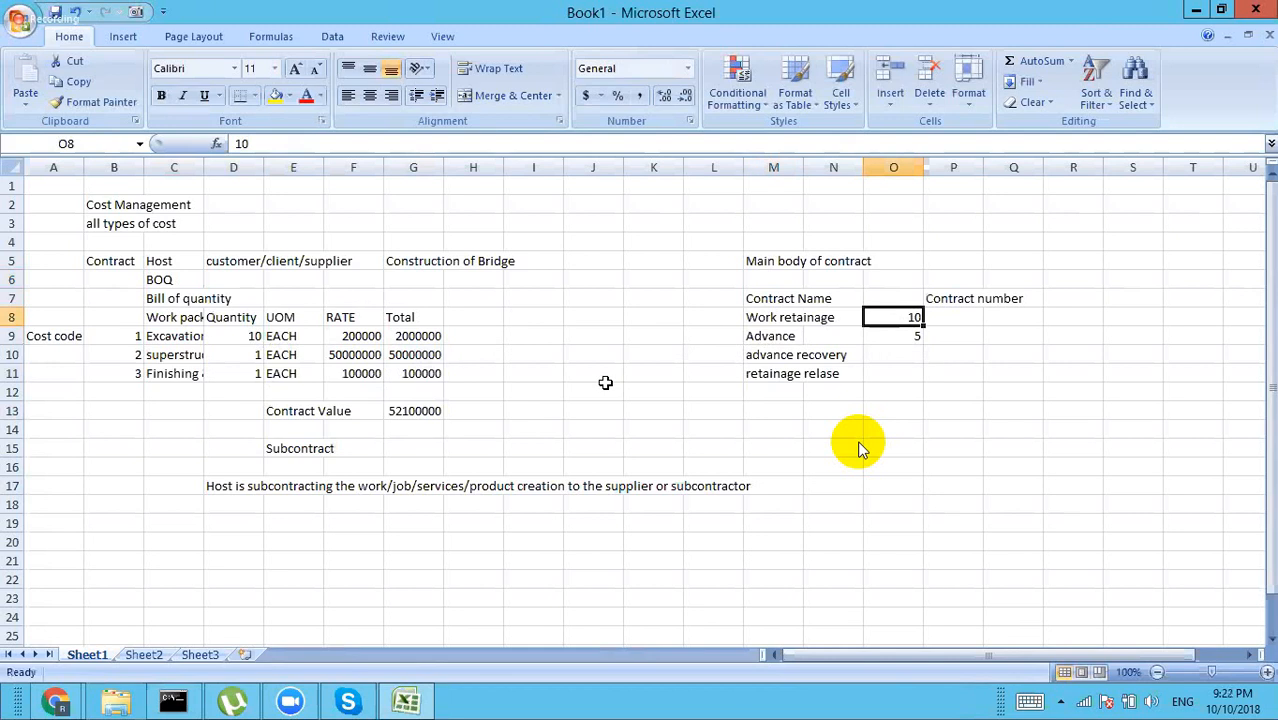
{"action": "left_click", "coordinate": [178, 374]}
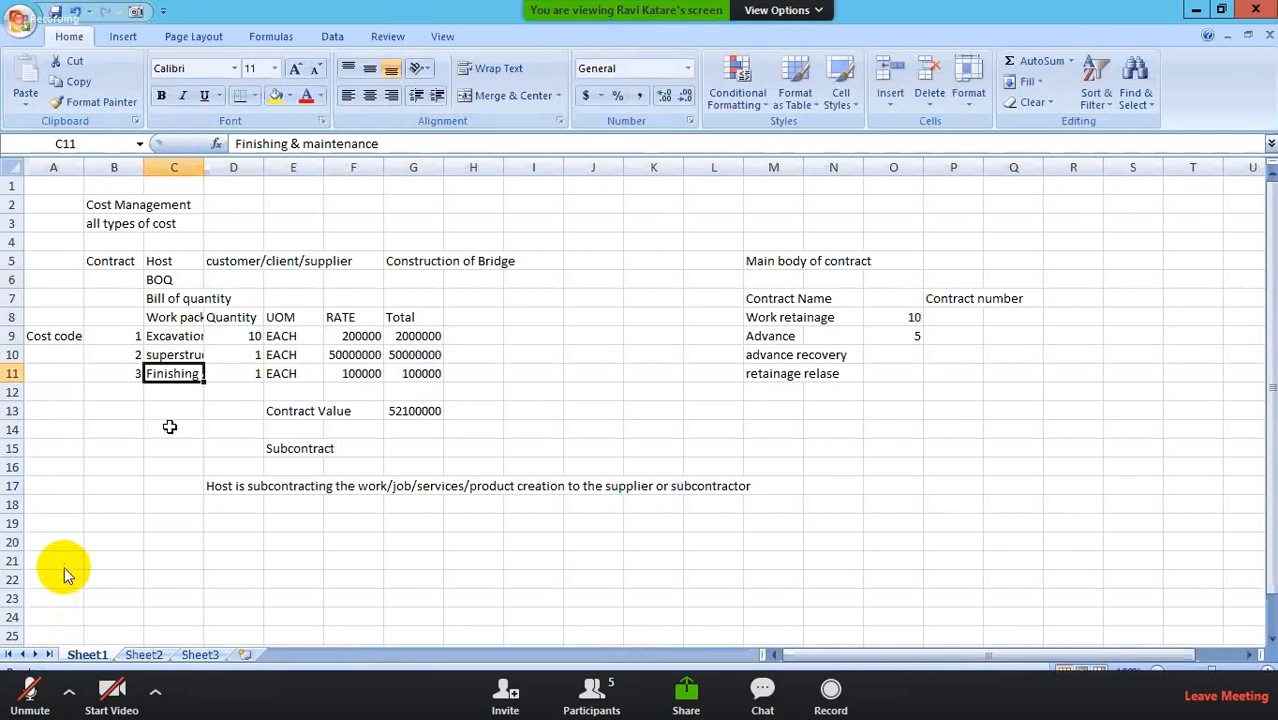
{"action": "left_click", "coordinate": [36, 682]}
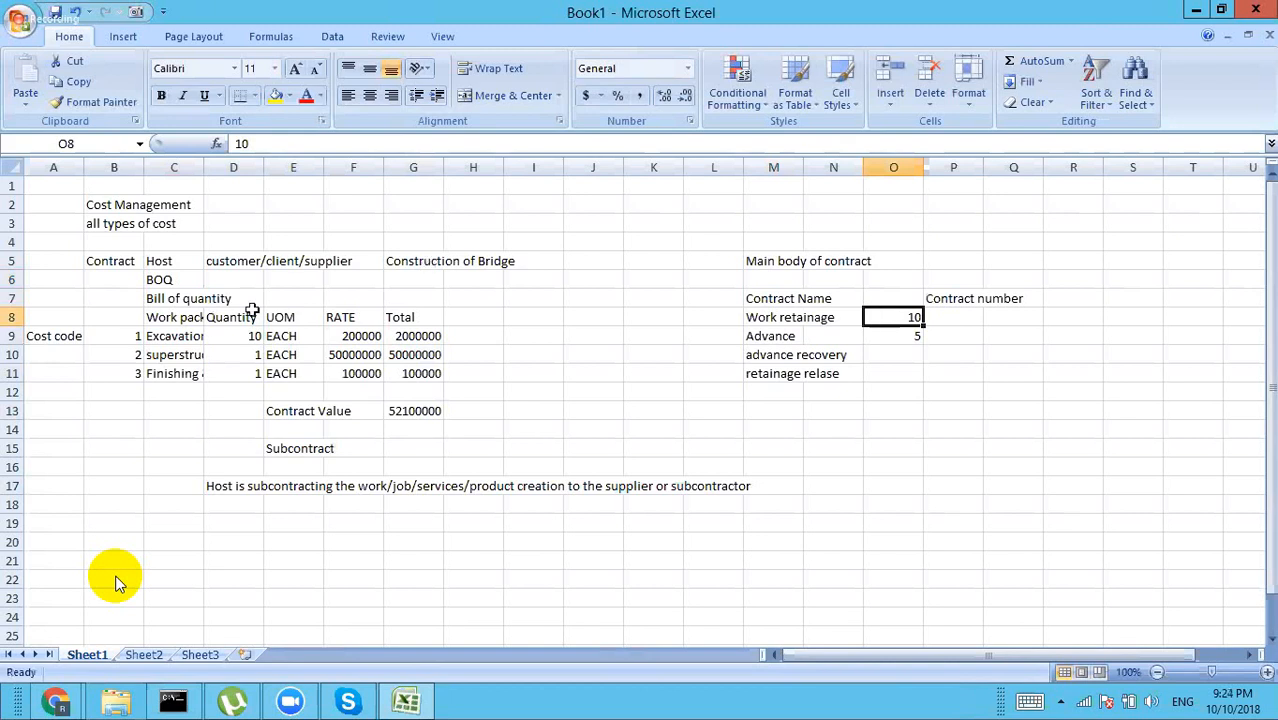
{"action": "left_click", "coordinate": [180, 336]}
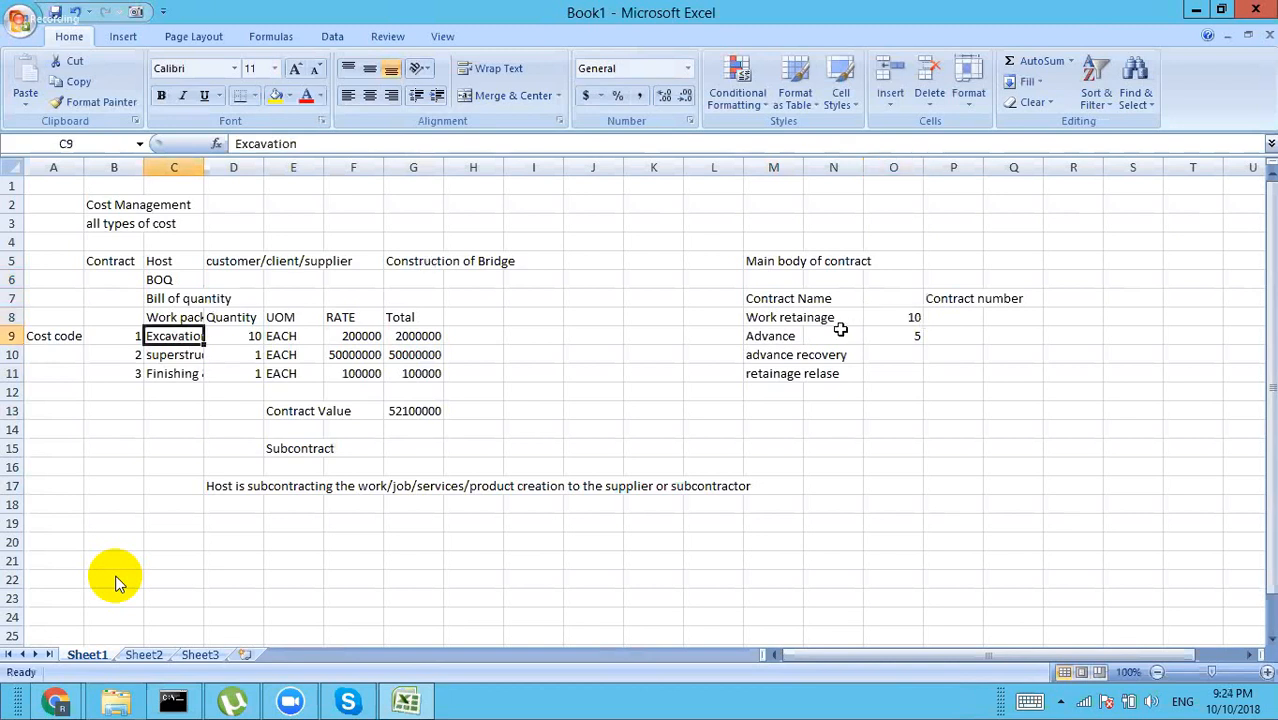
{"action": "left_click", "coordinate": [420, 336]}
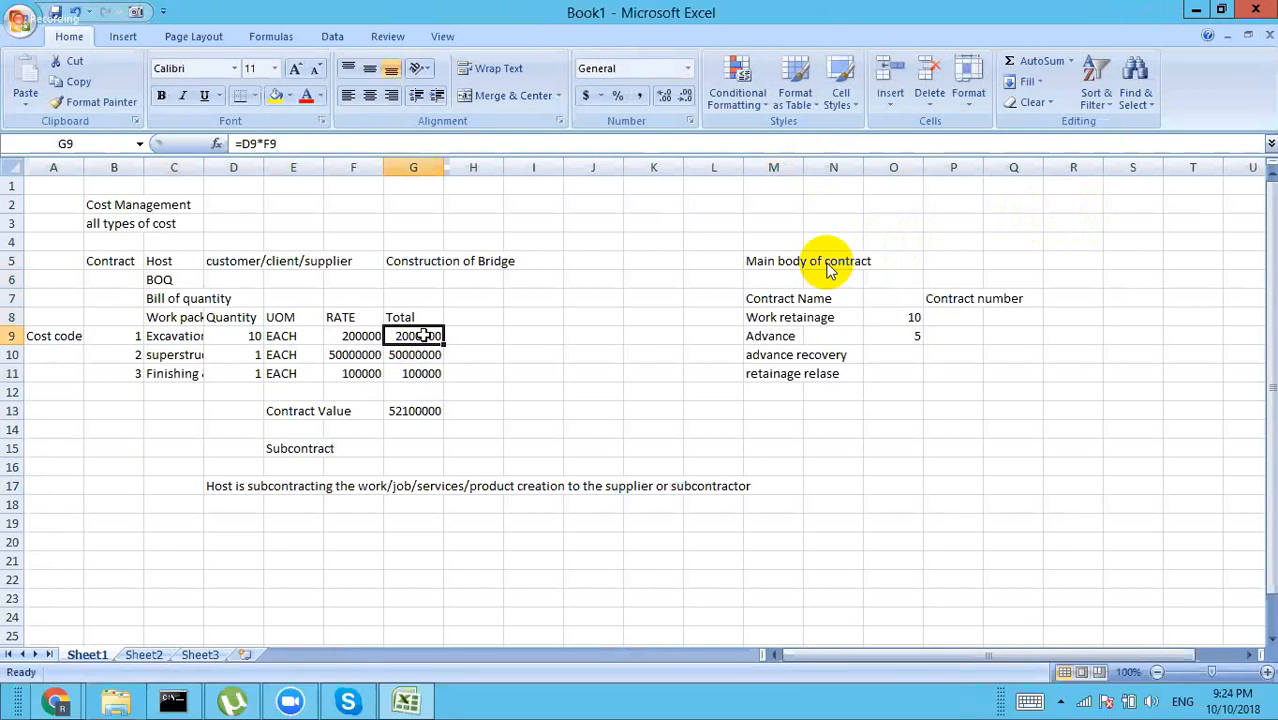
{"action": "left_click_drag", "start_coordinate": [423, 336], "coordinate": [420, 373]}
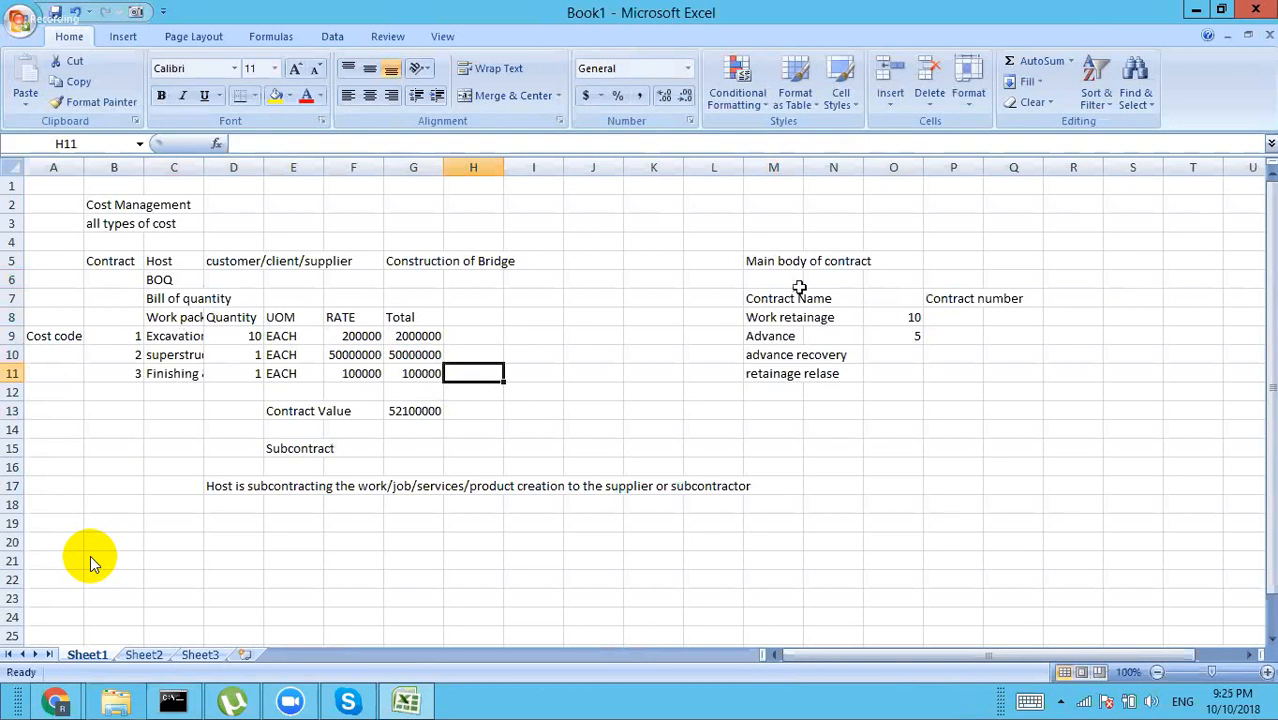
Step: Add 'Gurantee' in M12 with 'Bank bonds' beside it in N12, fixing the typo
{"action": "left_click", "coordinate": [771, 392]}
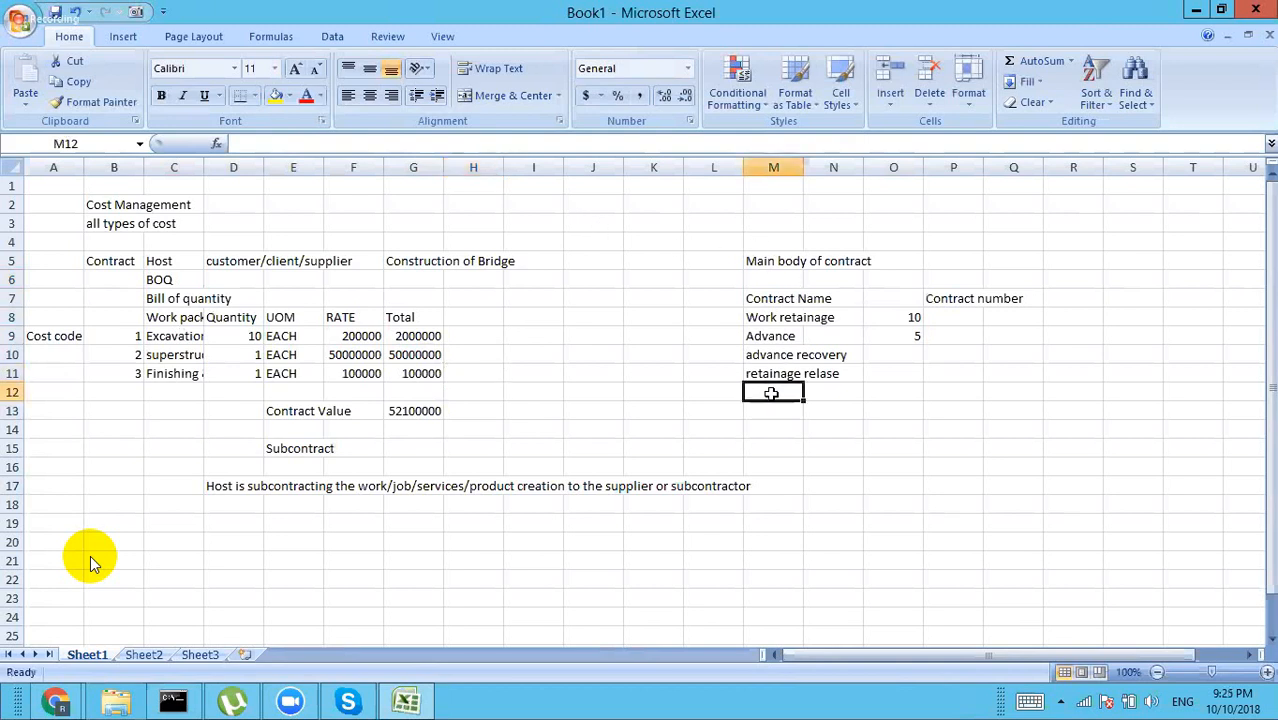
{"action": "type", "text": "Gu"}
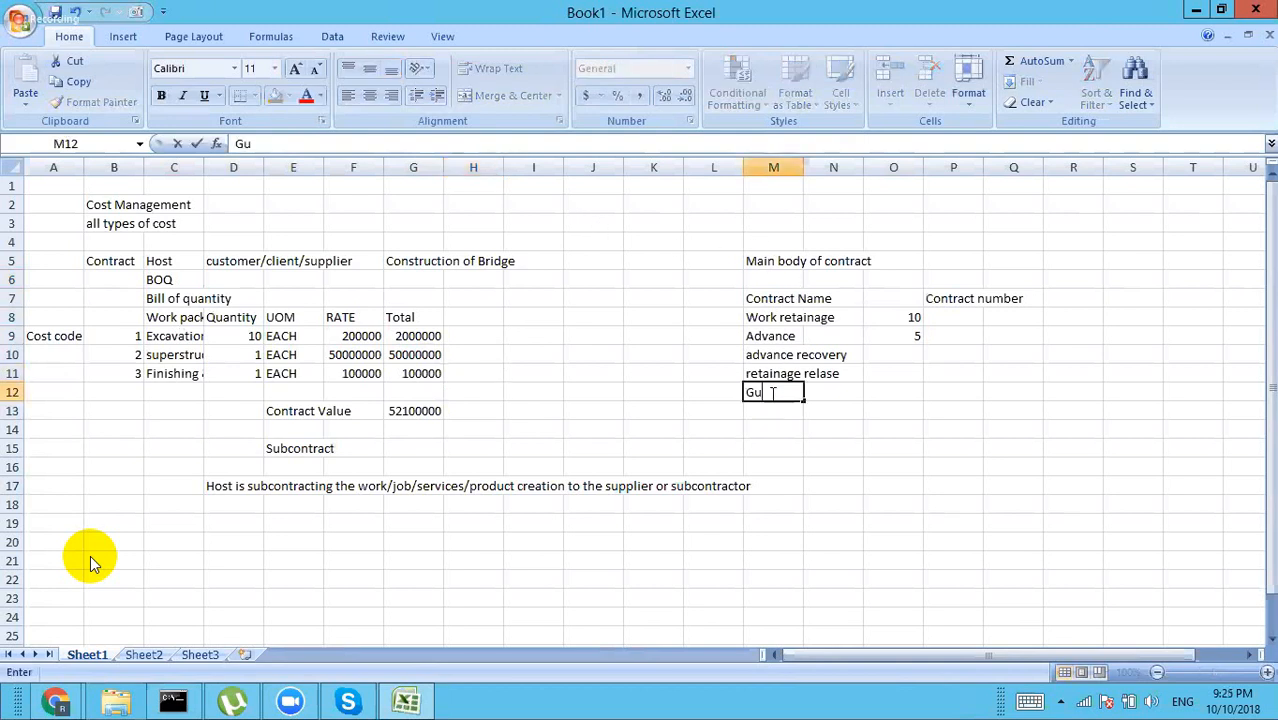
{"action": "type", "text": "rantee"}
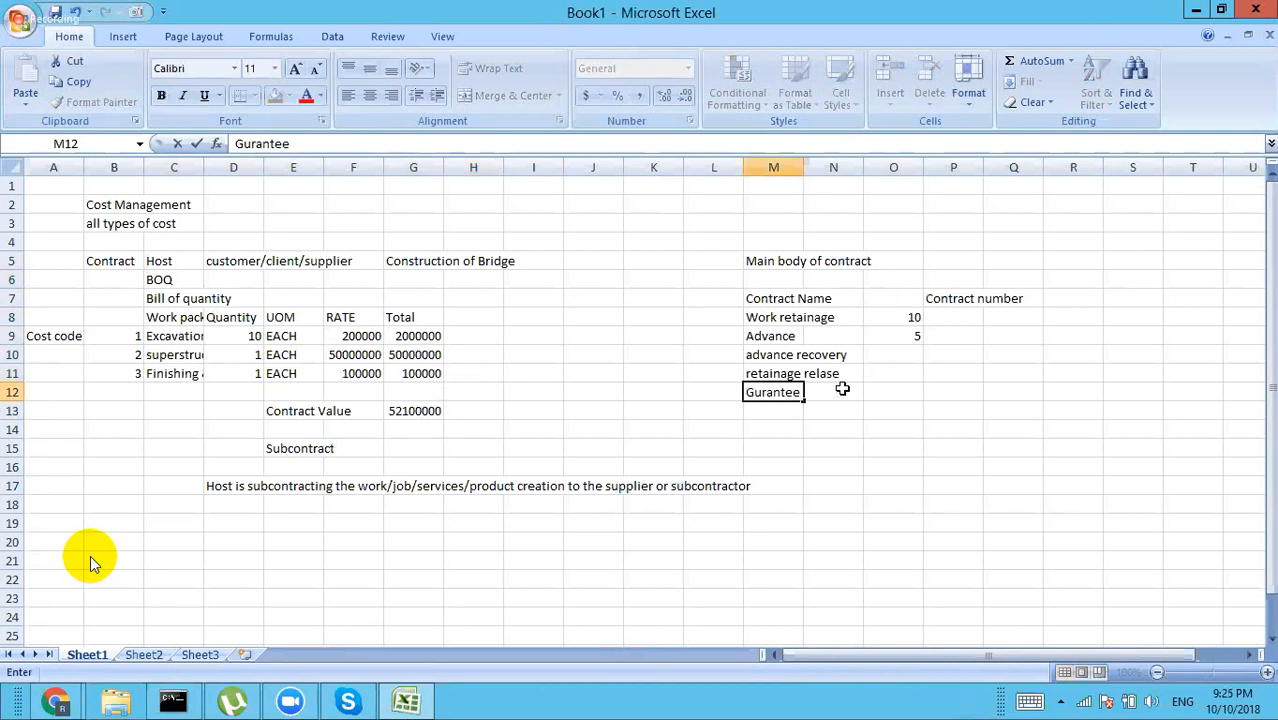
{"action": "left_click", "coordinate": [842, 390]}
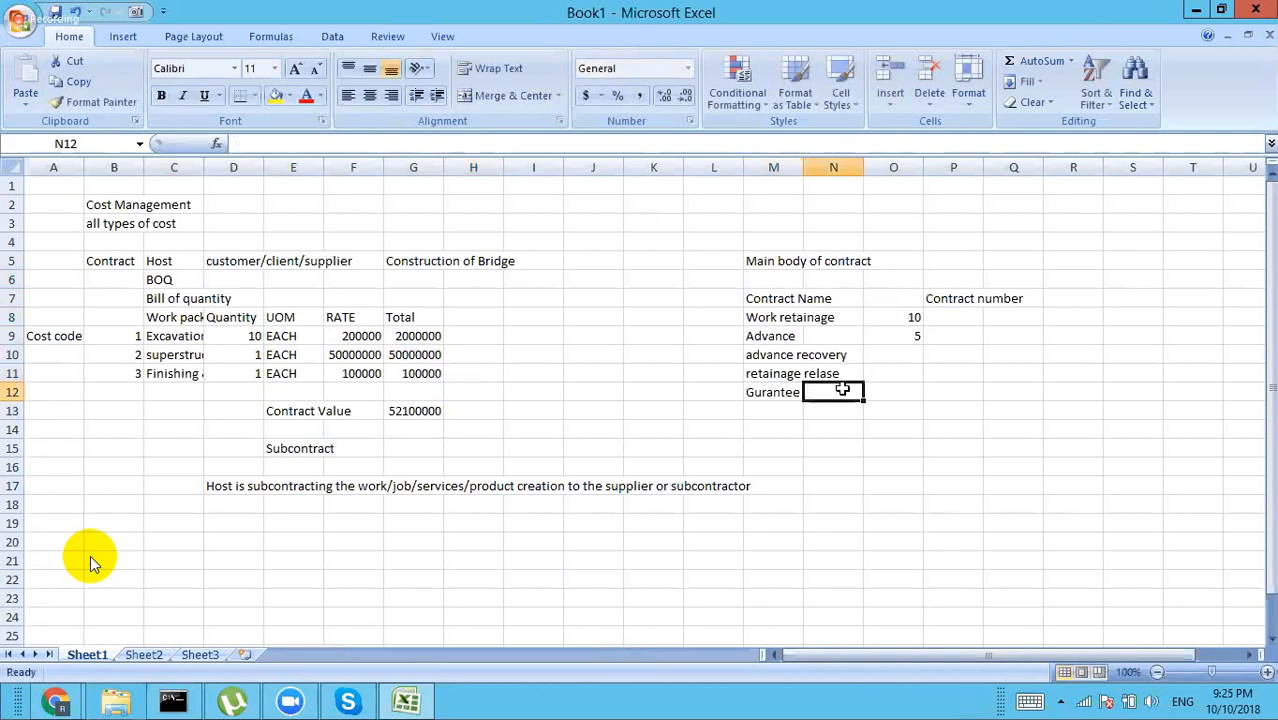
{"action": "type", "text": "Goc"}
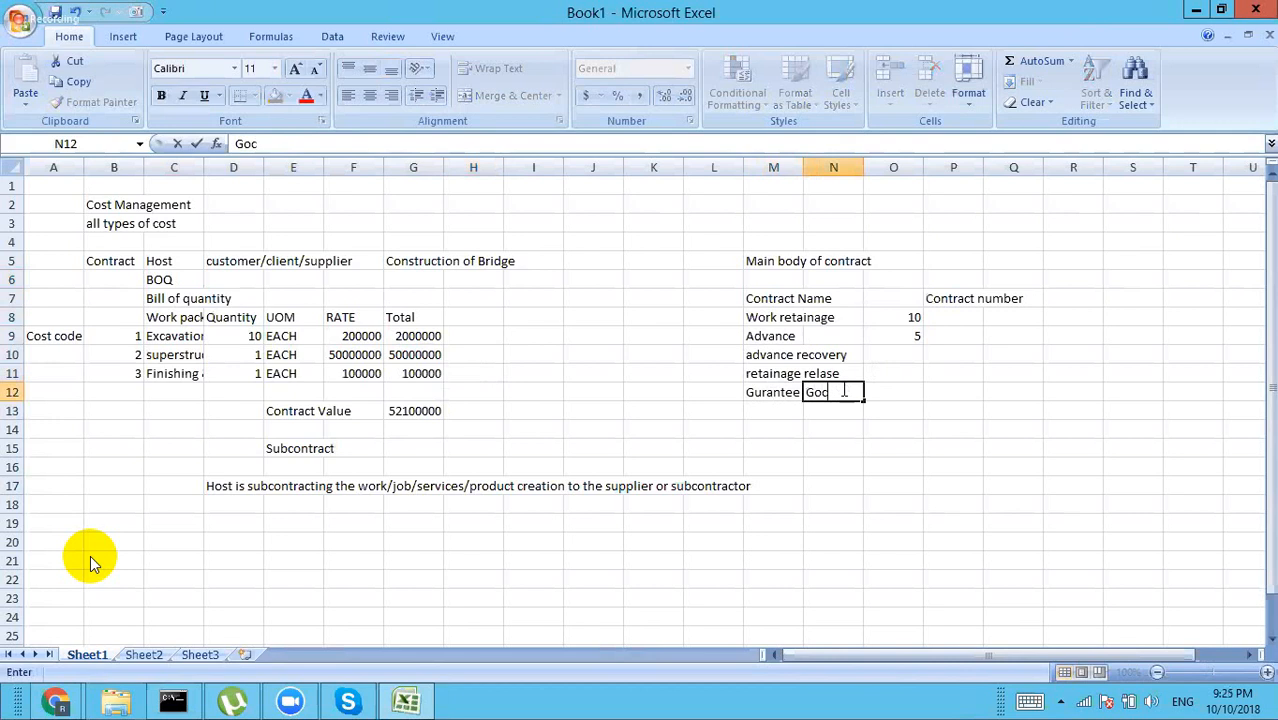
{"action": "type", "text": "t bonds"}
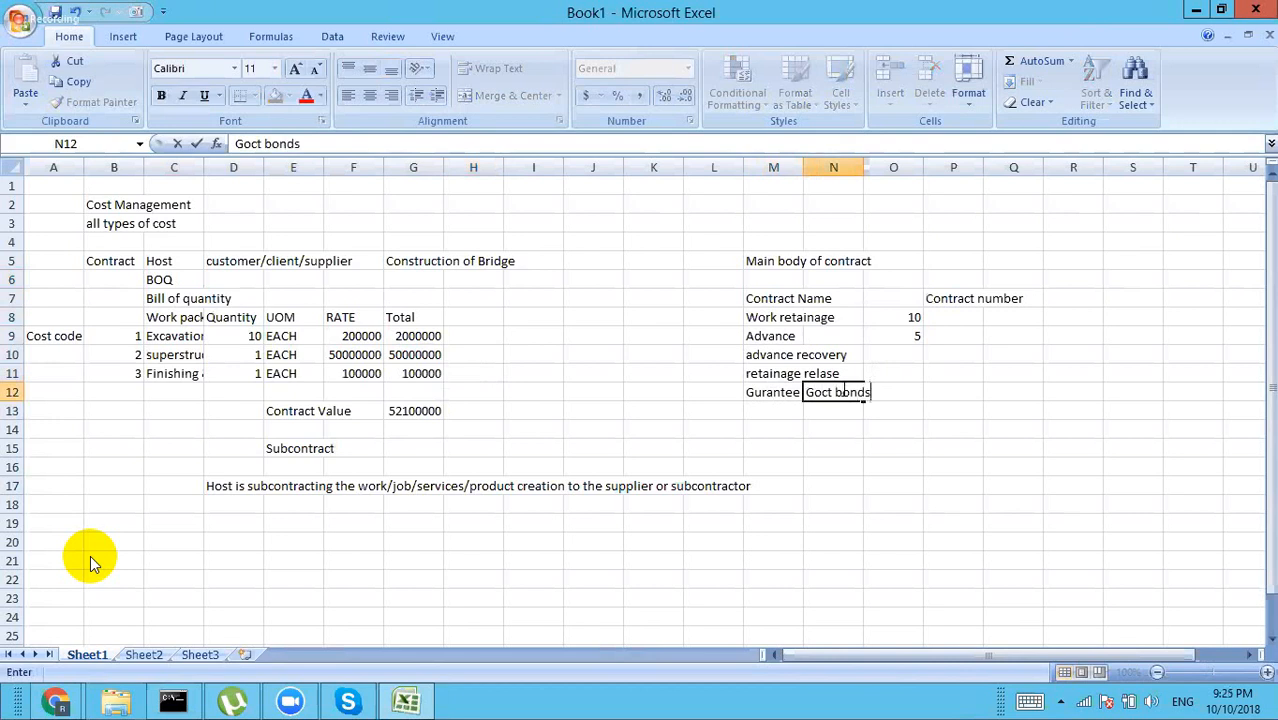
{"action": "key", "text": "Left"}
{"action": "key", "text": "Left"}
{"action": "key", "text": "F2"}
{"action": "key", "text": "BackSpace"}
{"action": "key", "text": "BackSpace"}
{"action": "key", "text": "BackSpace"}
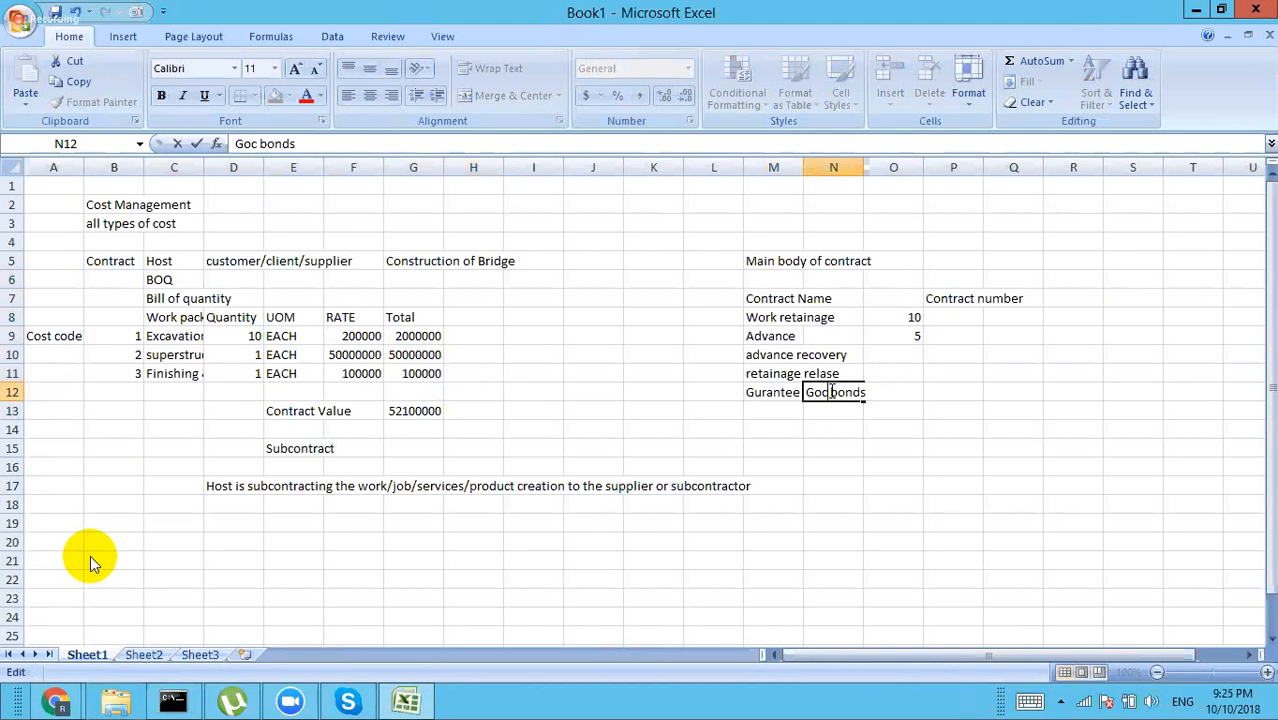
{"action": "key", "text": "BackSpace"}
{"action": "type", "text": "Bank"}
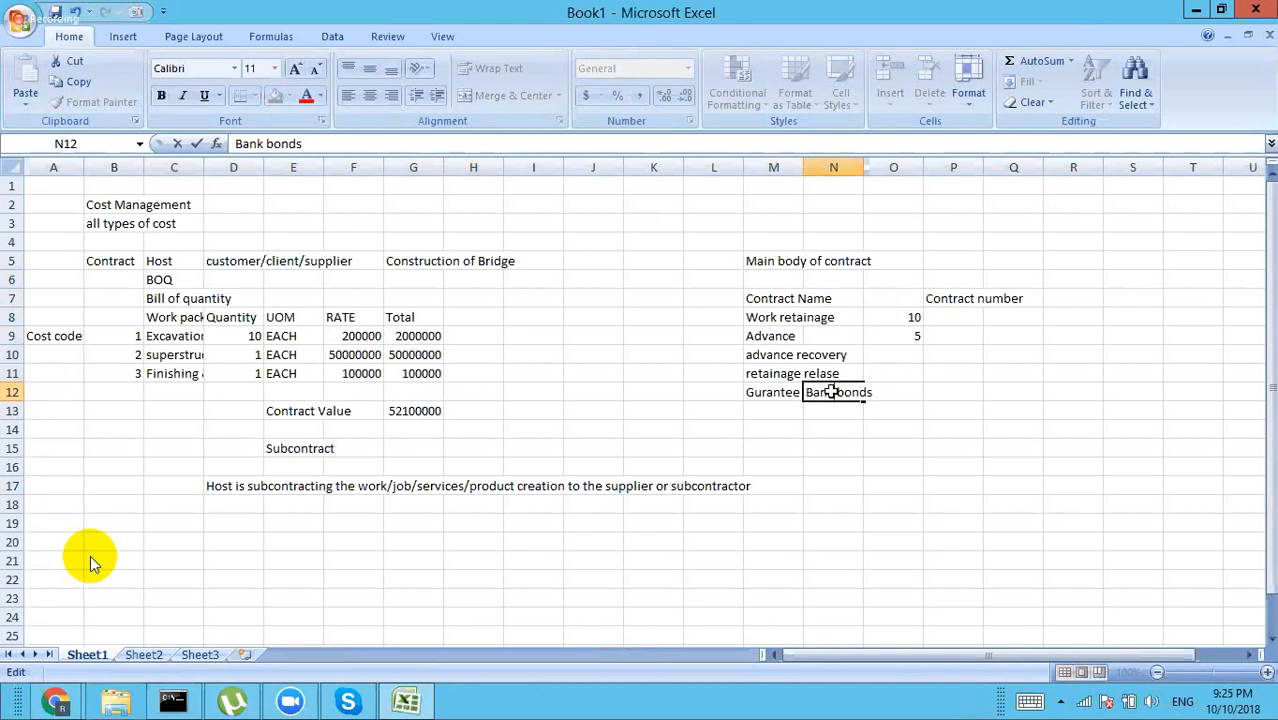
{"action": "left_click", "coordinate": [845, 407]}
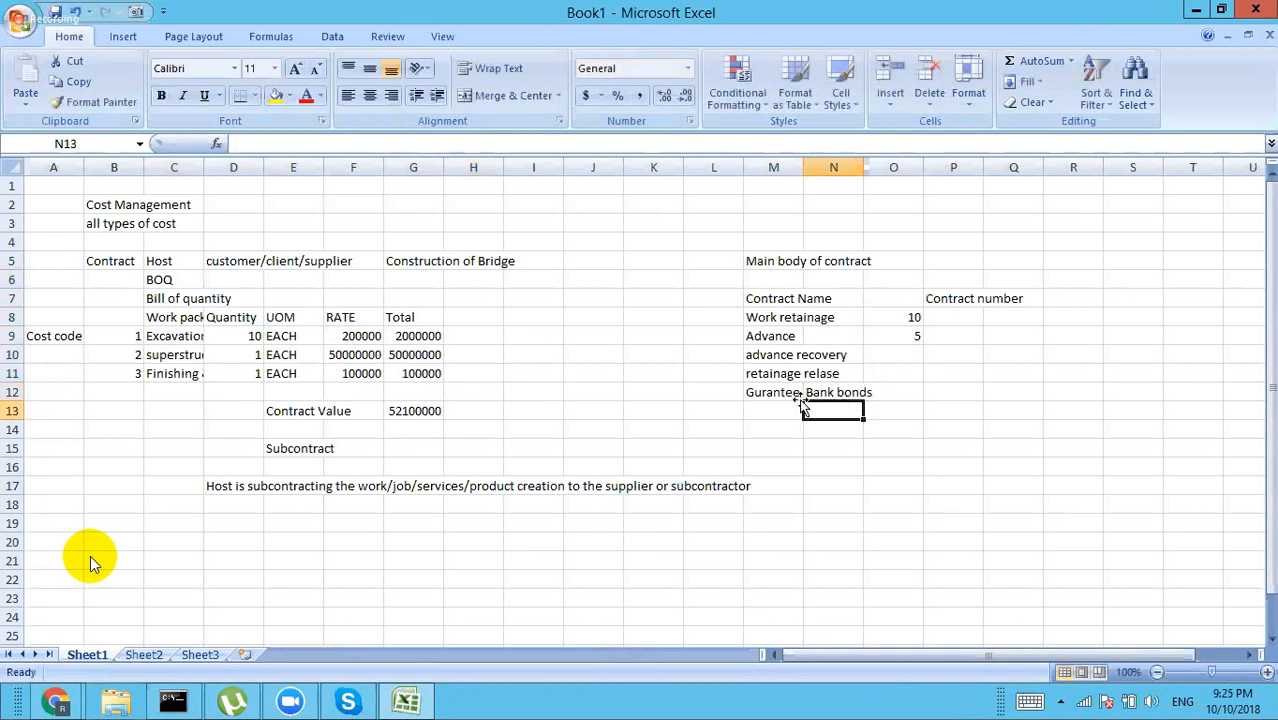
Step: Check the Gurantee row, mute the meeting microphone, and bring up the browser windows
{"action": "left_click", "coordinate": [783, 391]}
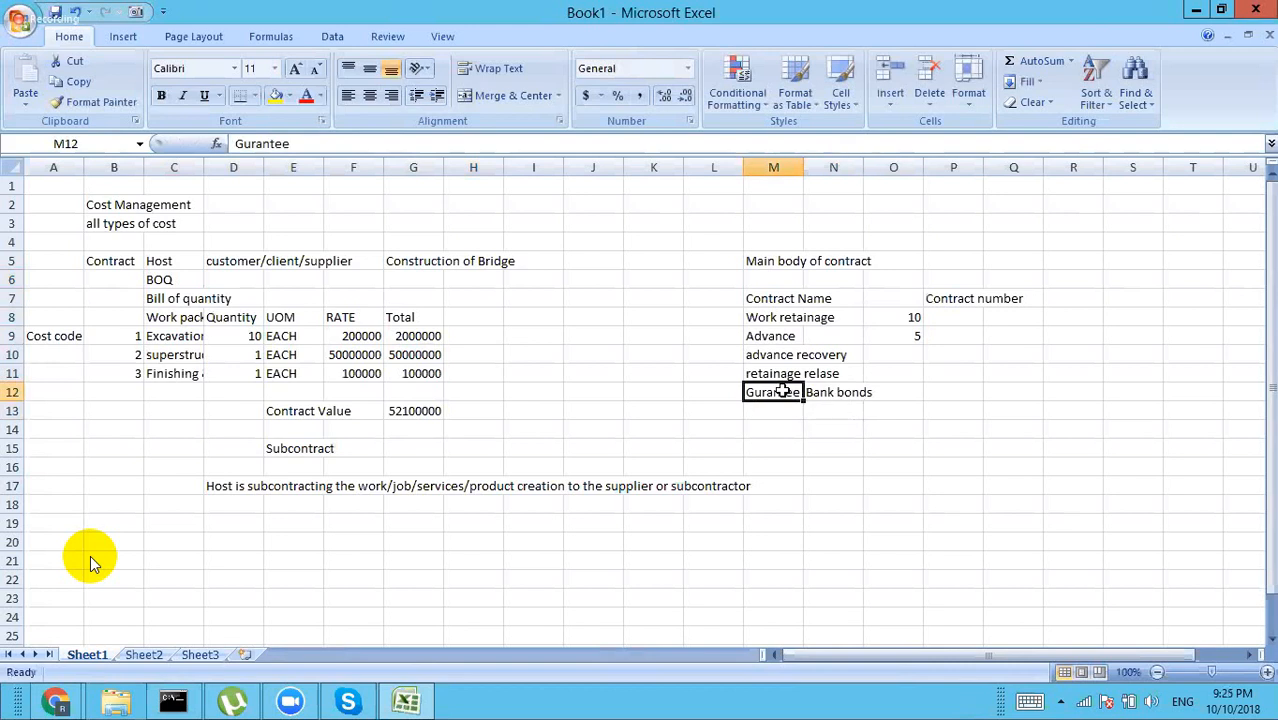
{"action": "left_click", "coordinate": [767, 408]}
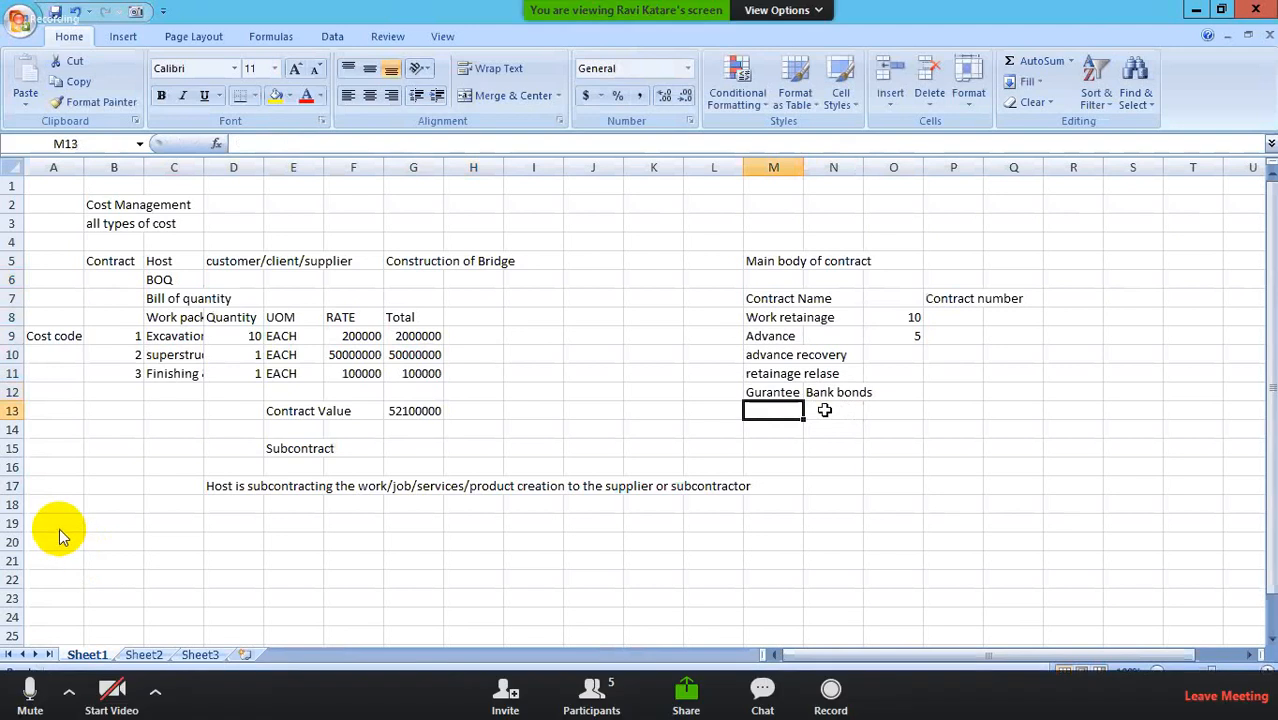
{"action": "left_click", "coordinate": [824, 410]}
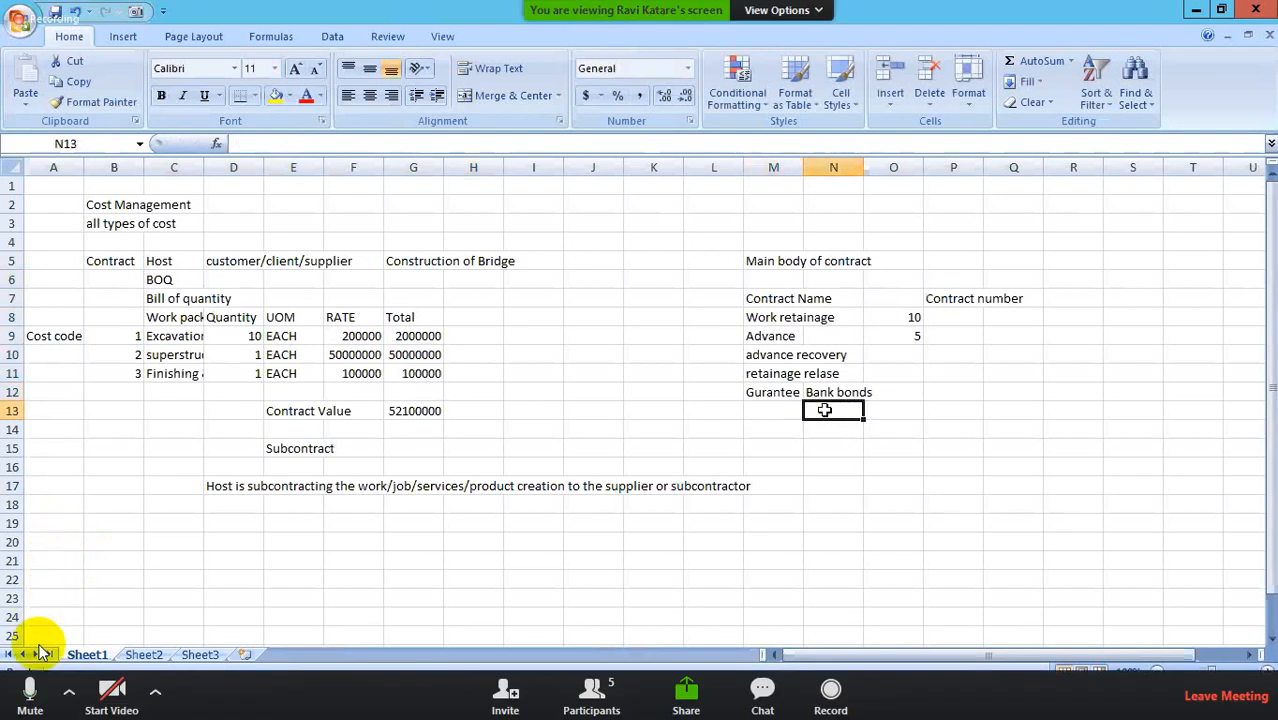
{"action": "left_click", "coordinate": [30, 690]}
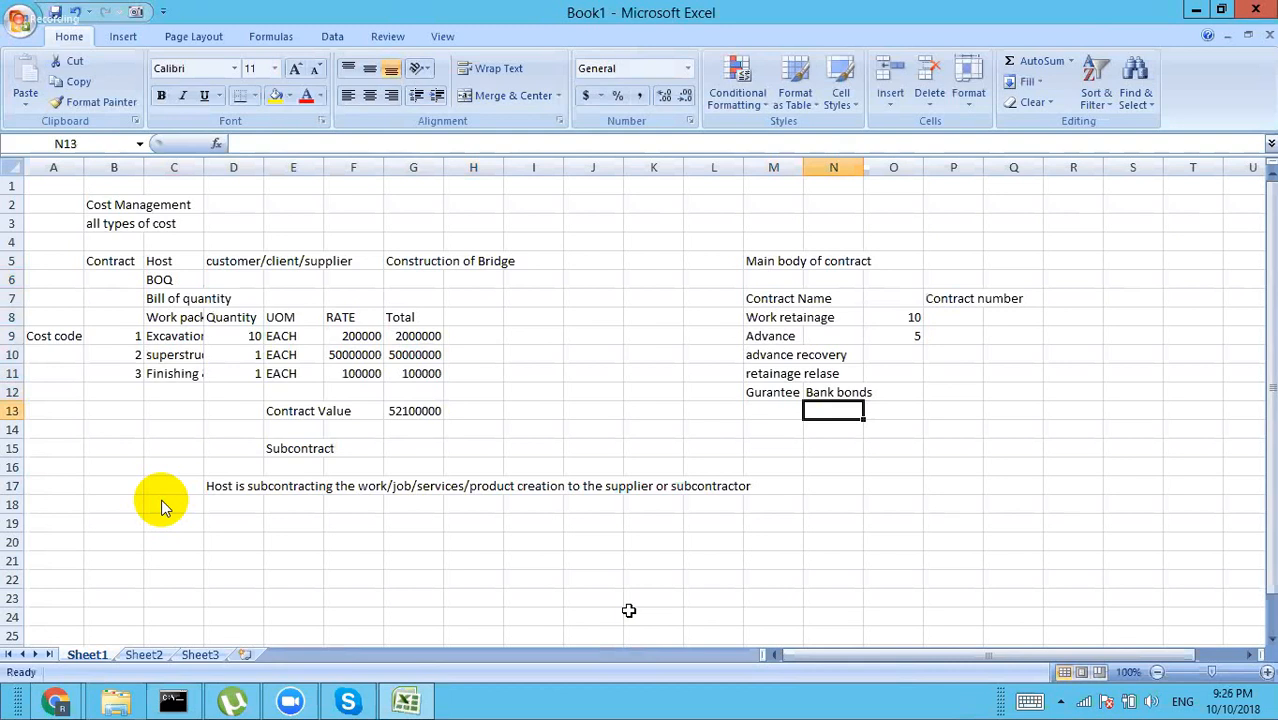
{"action": "left_click", "coordinate": [56, 701]}
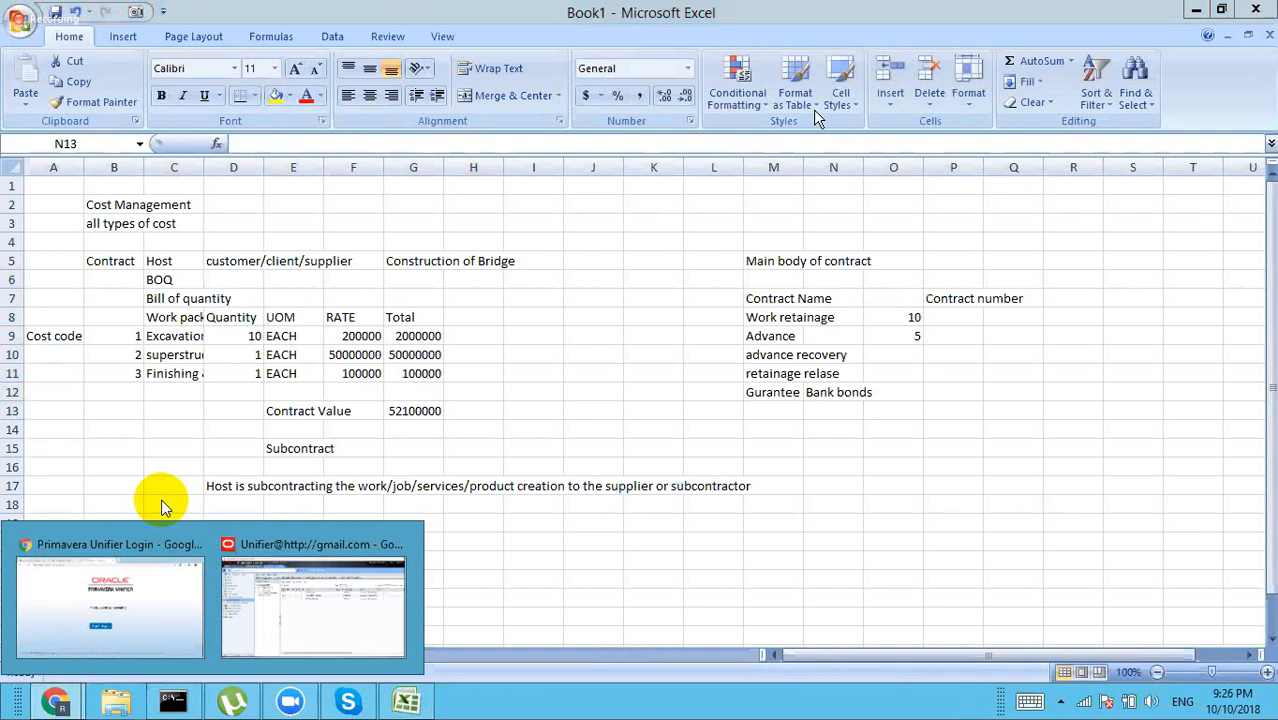
Step: Sign back in to Unifier in Chrome, open the Company Workspace and expand uDesigner
{"action": "left_click", "coordinate": [101, 622]}
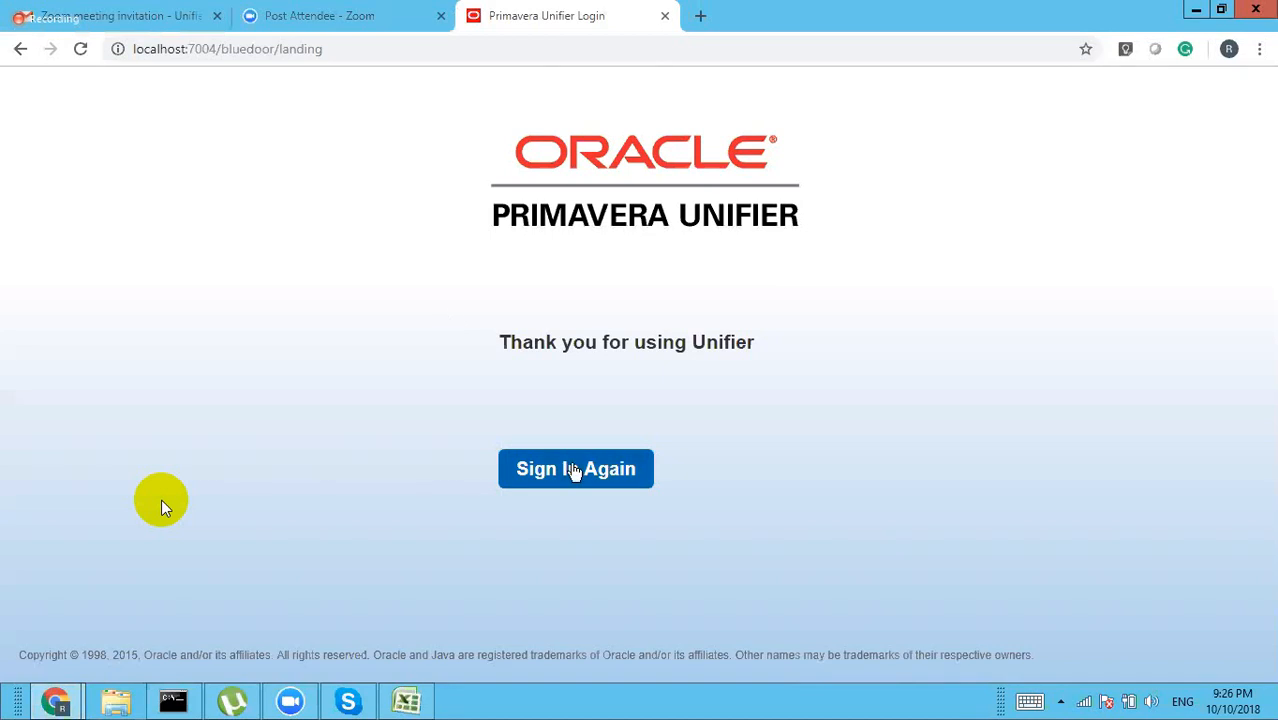
{"action": "left_click", "coordinate": [575, 471]}
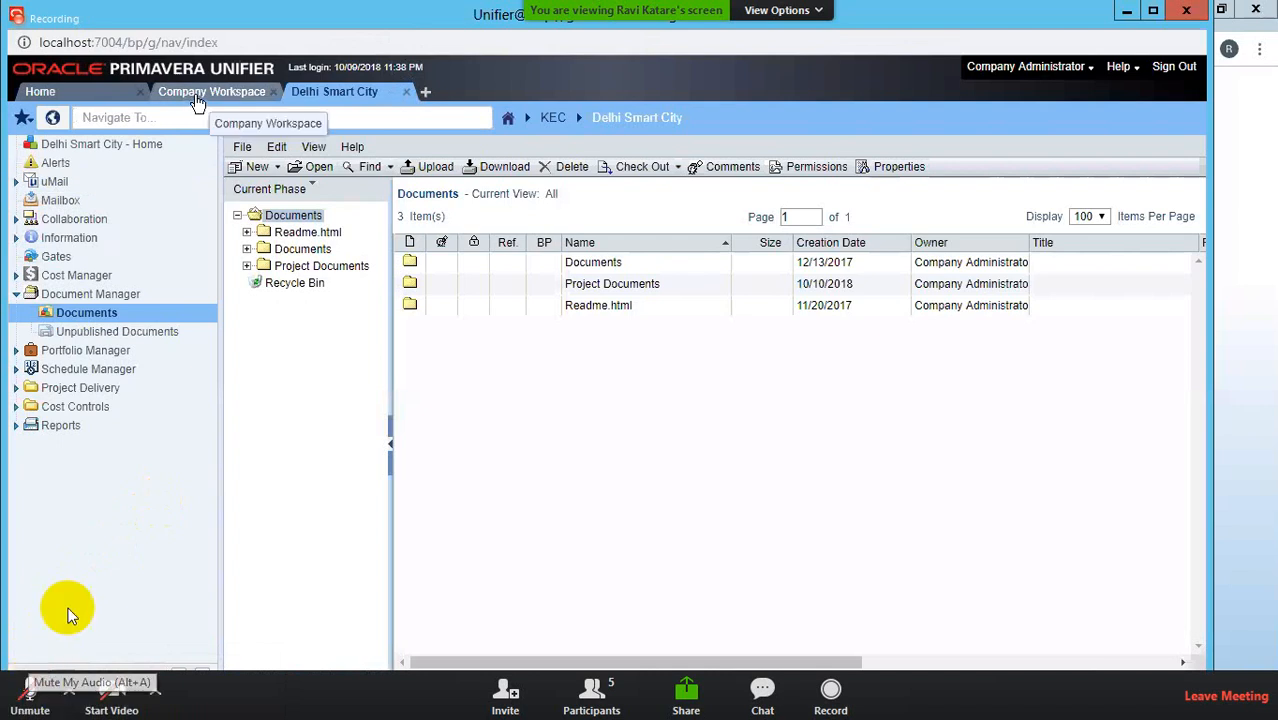
{"action": "left_click", "coordinate": [196, 97]}
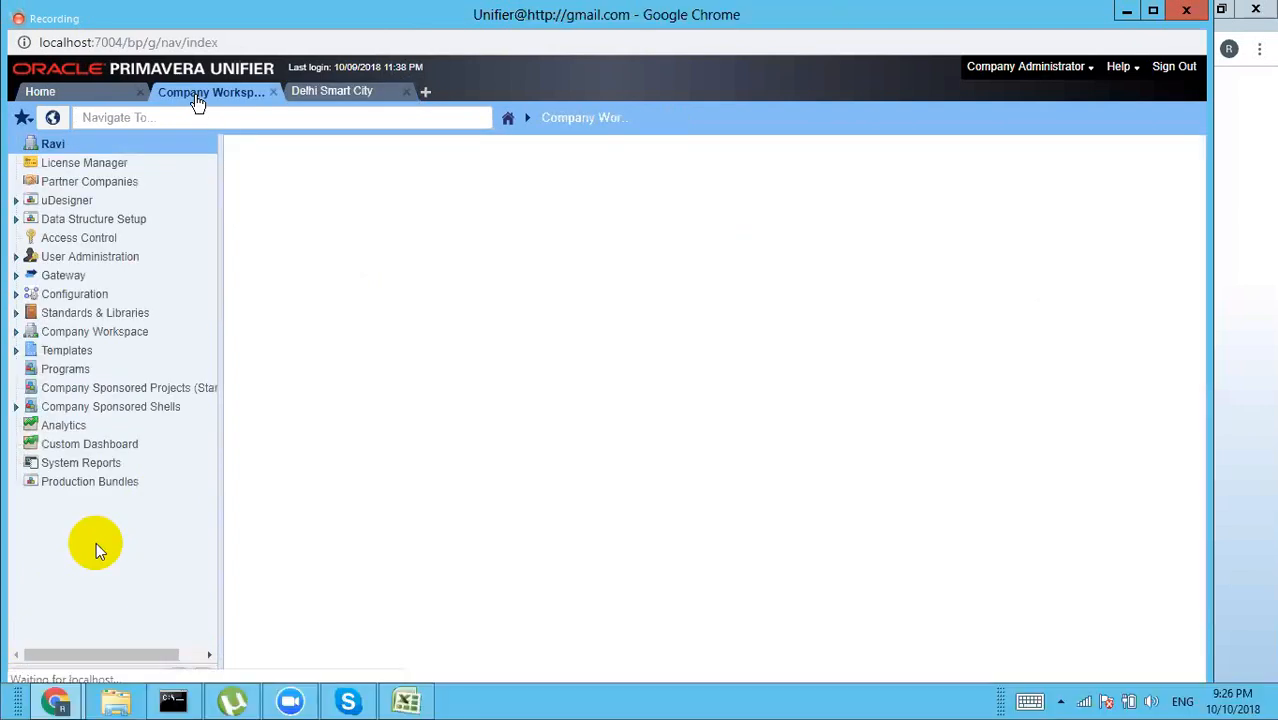
{"action": "left_click", "coordinate": [78, 201]}
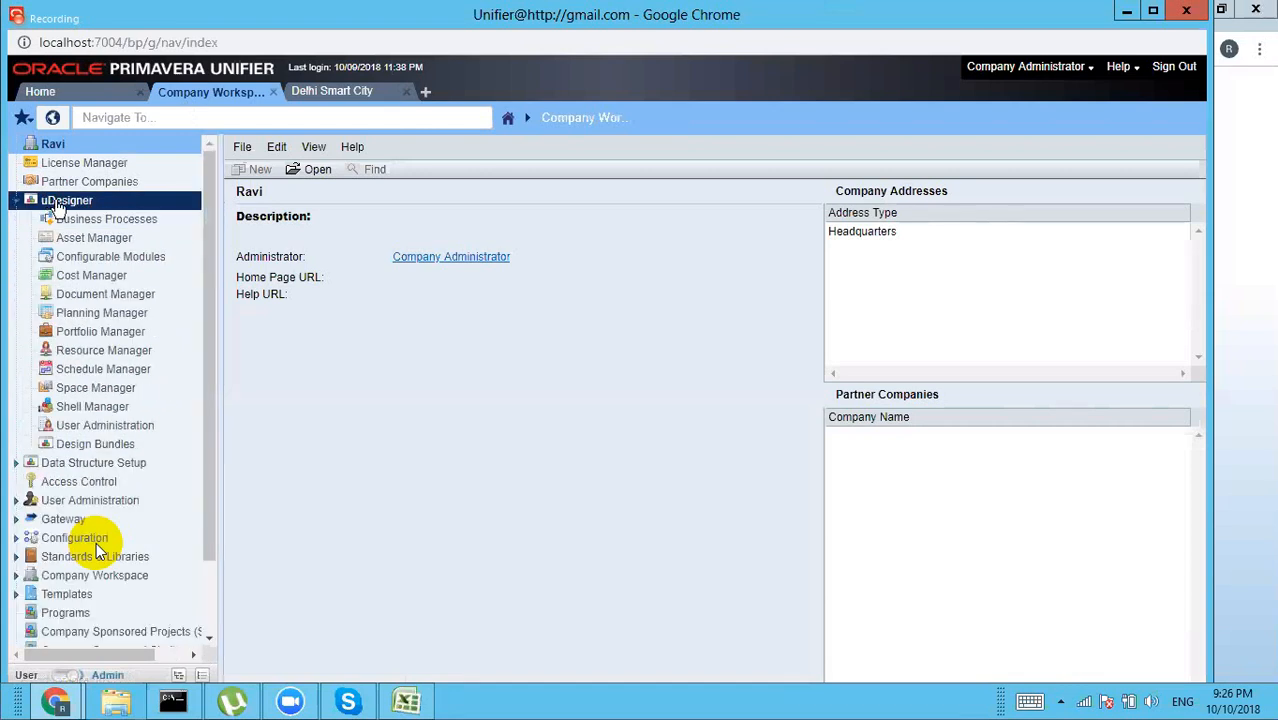
Step: Open the Contracts business process and load its AF 01-Initiate Request upper form in the designer
{"action": "left_click", "coordinate": [106, 220]}
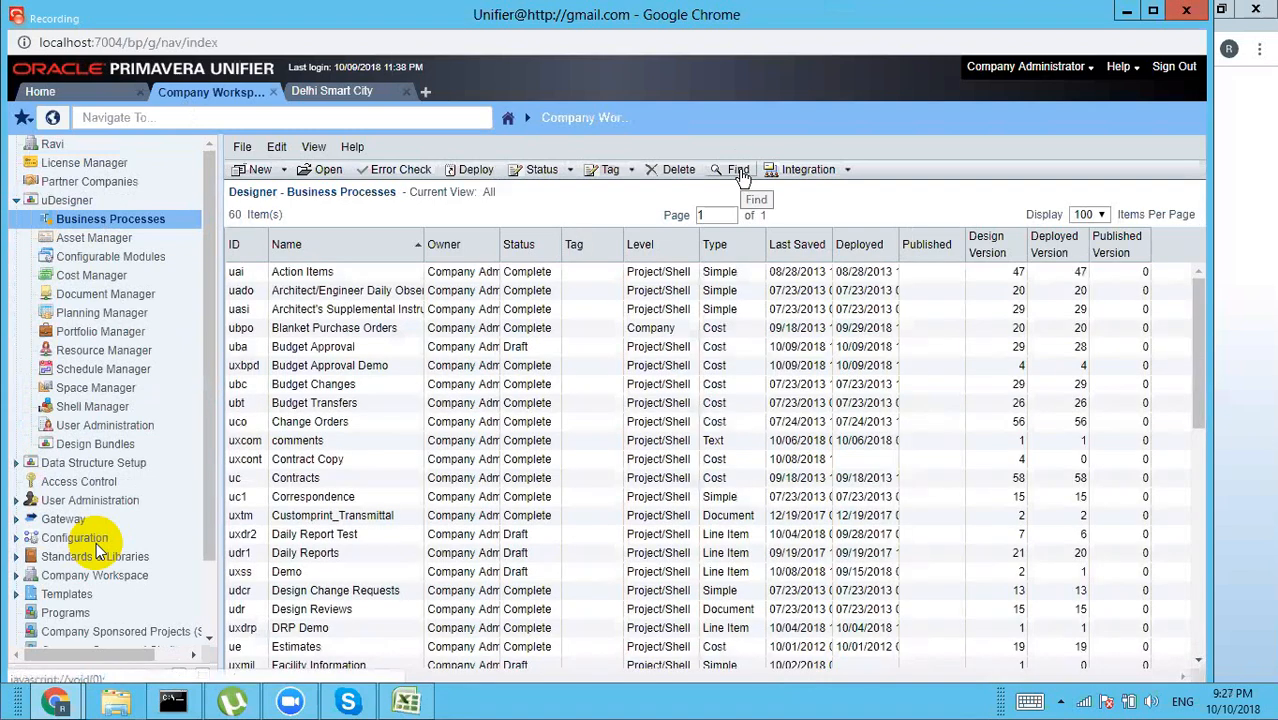
{"action": "left_click", "coordinate": [739, 172]}
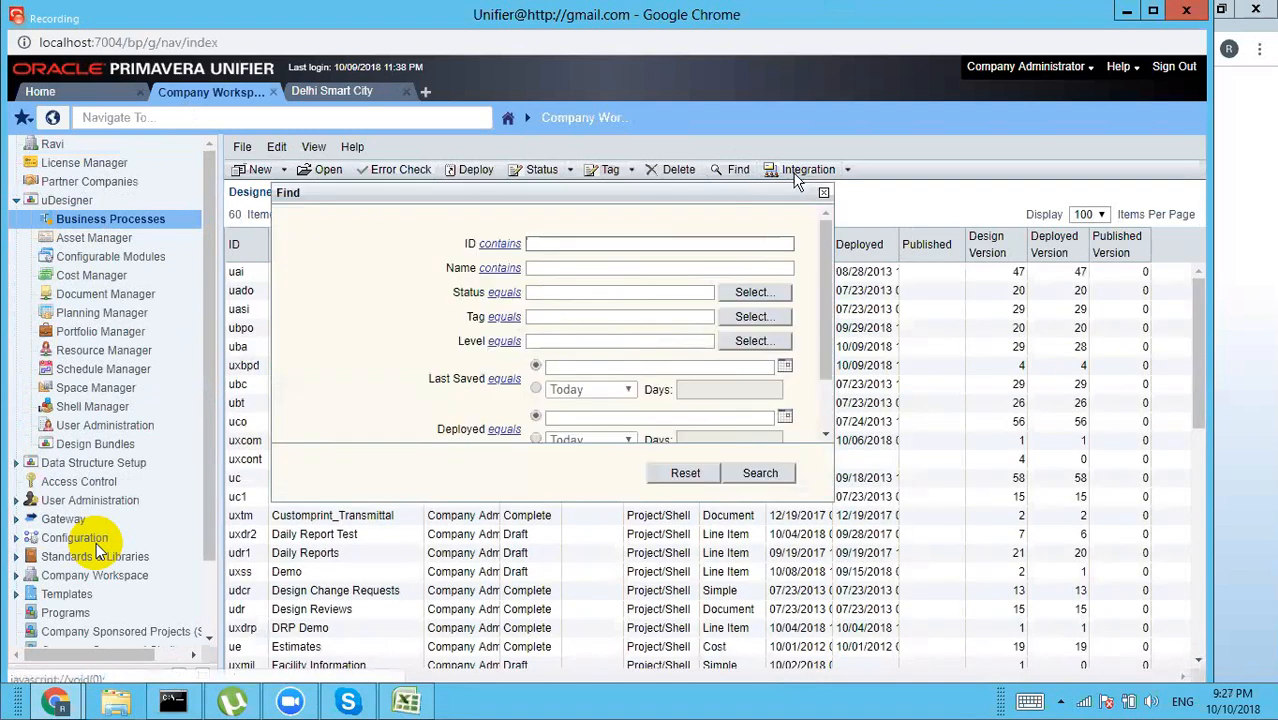
{"action": "left_click", "coordinate": [822, 195]}
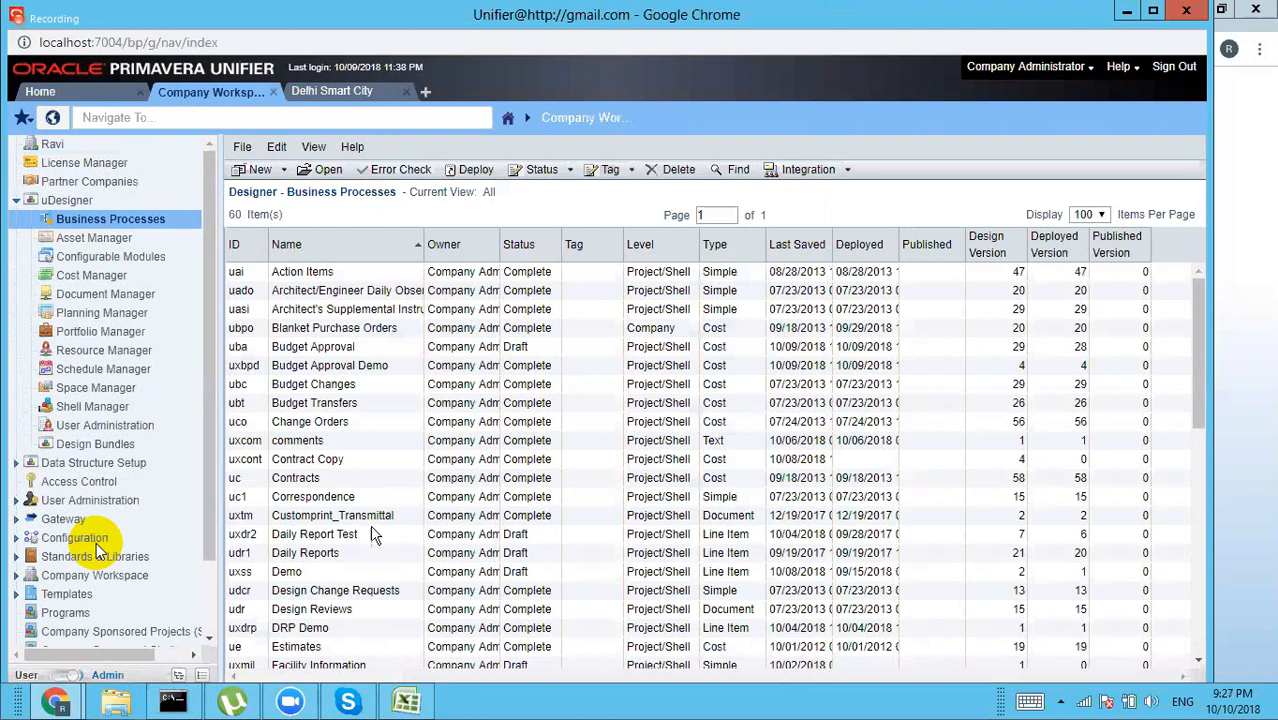
{"action": "left_click", "coordinate": [322, 480]}
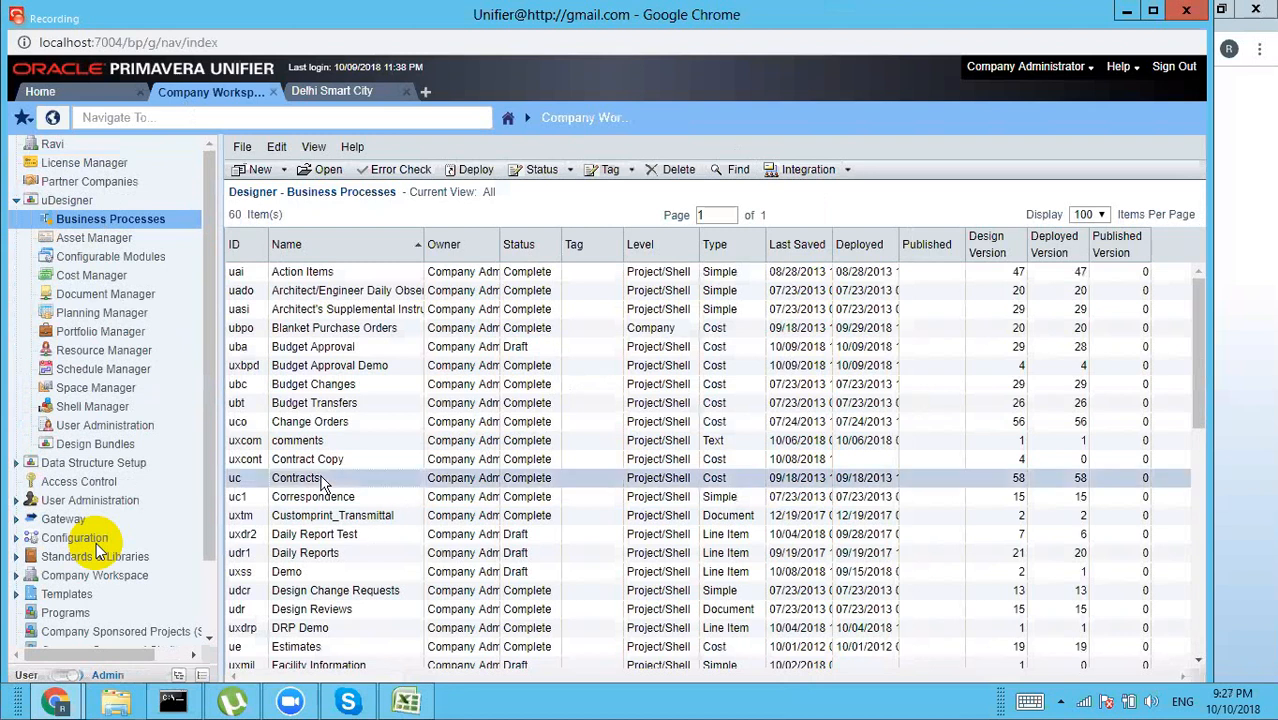
{"action": "double_click", "coordinate": [322, 480]}
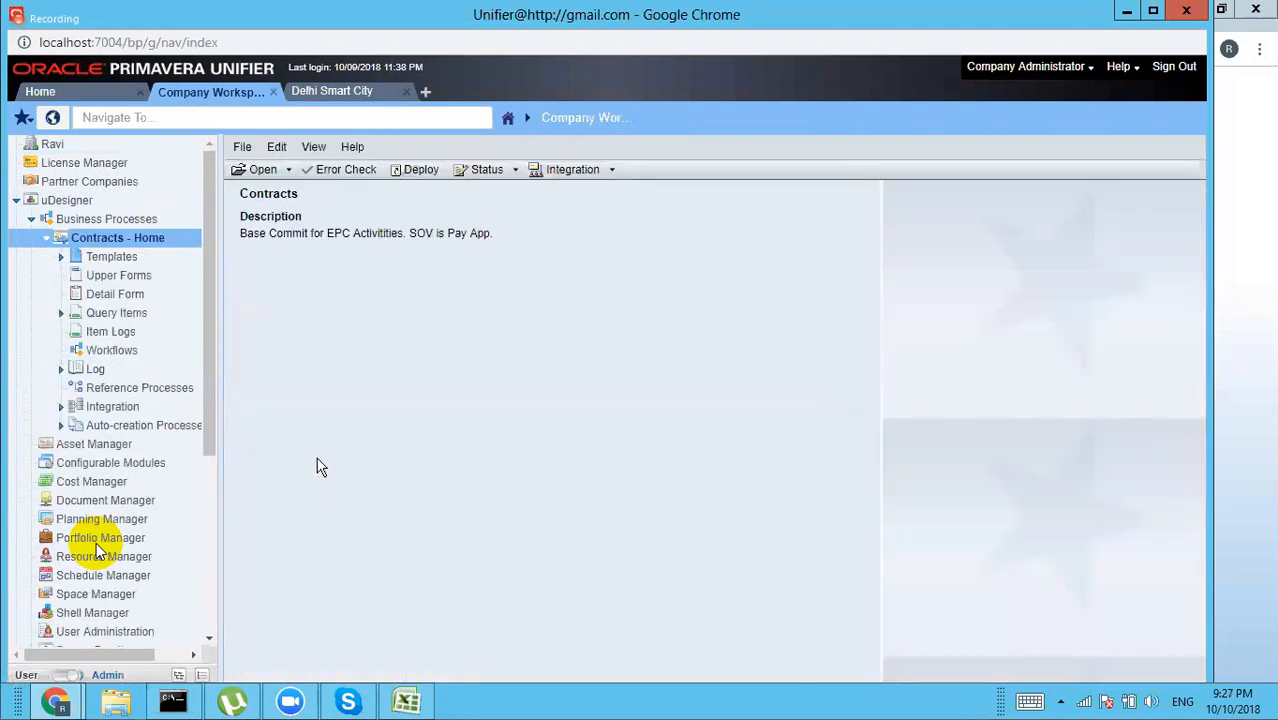
{"action": "left_click", "coordinate": [100, 276]}
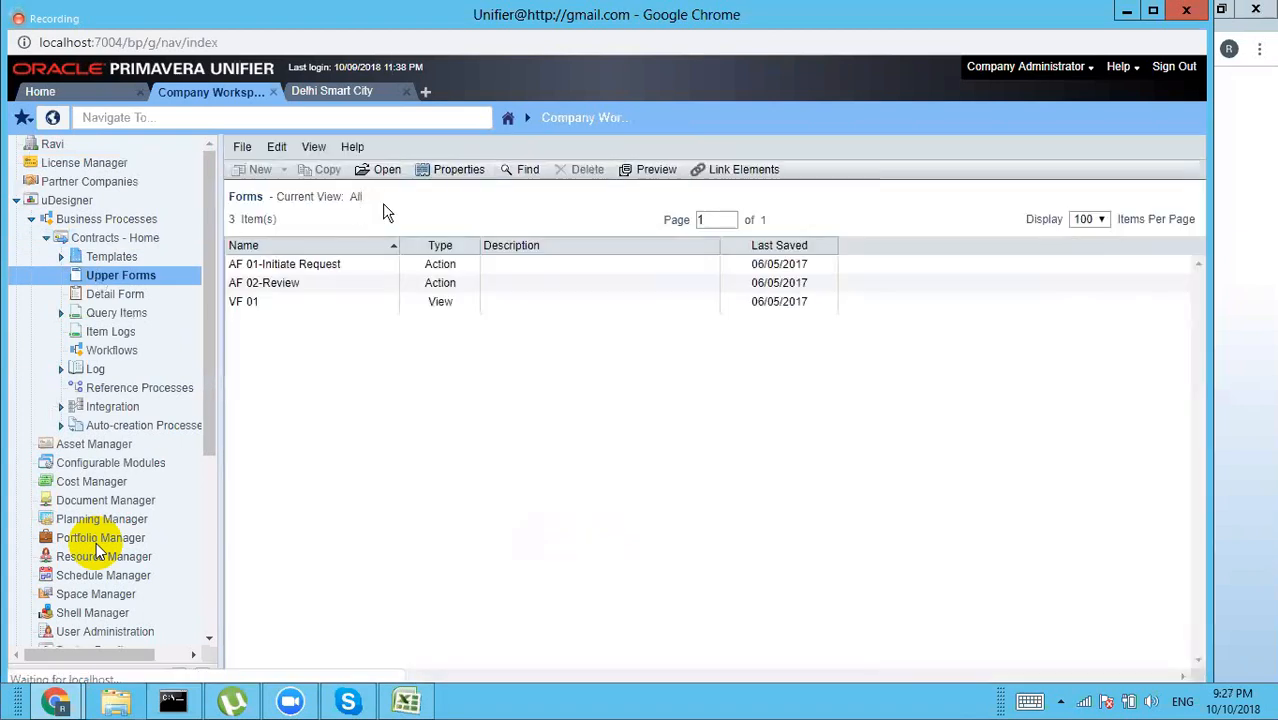
{"action": "left_click", "coordinate": [322, 268]}
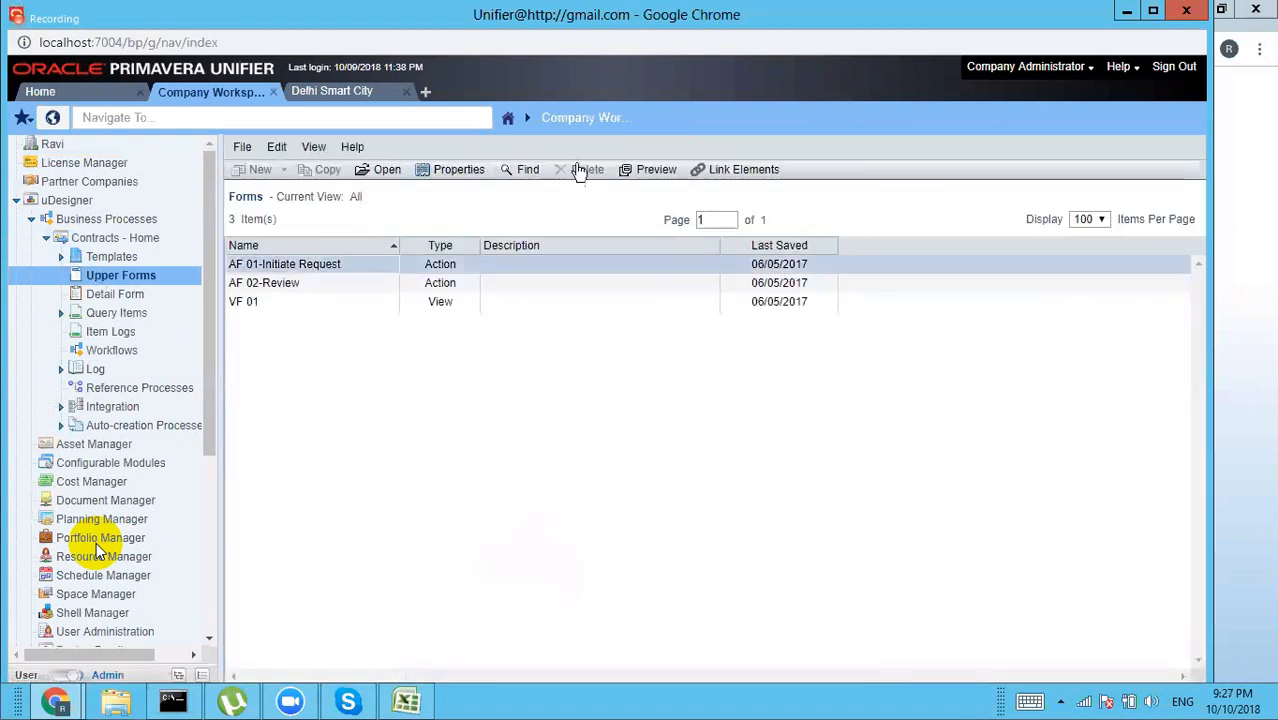
{"action": "left_click", "coordinate": [390, 172]}
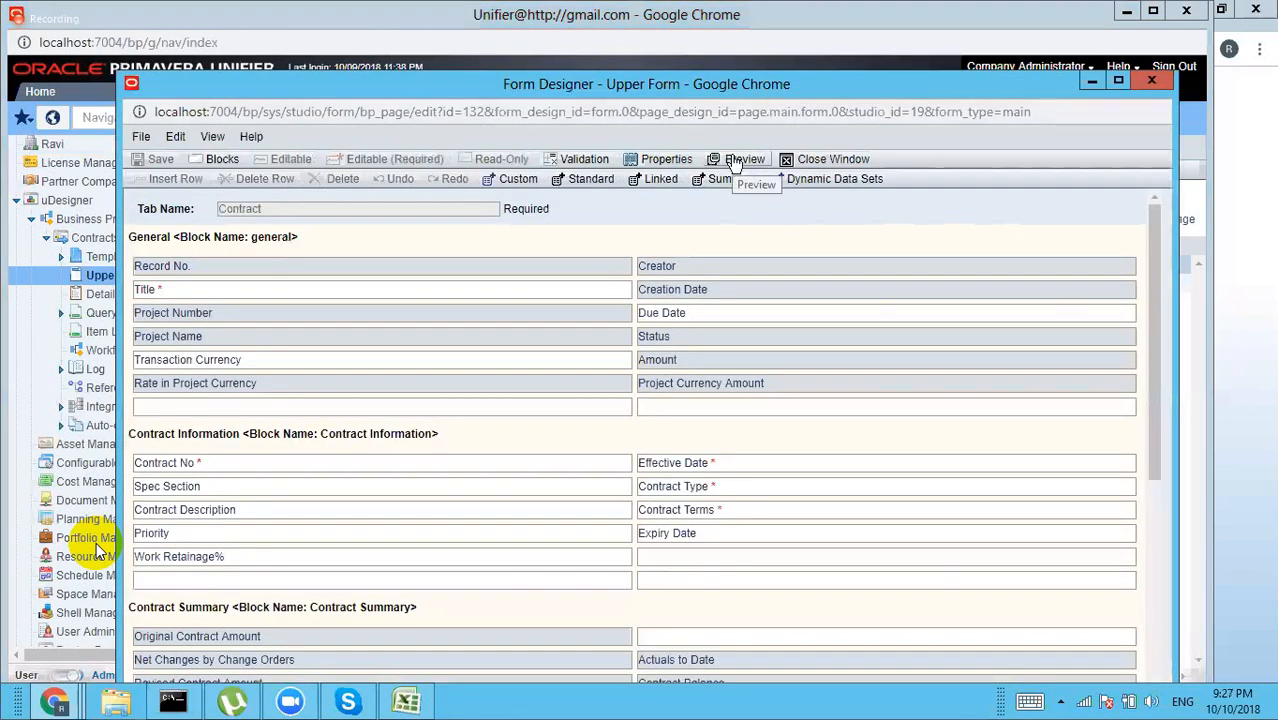
Step: Preview the AF 01-Initiate Request form maximized and scrolled, then close the preview and designer
{"action": "left_click", "coordinate": [735, 162]}
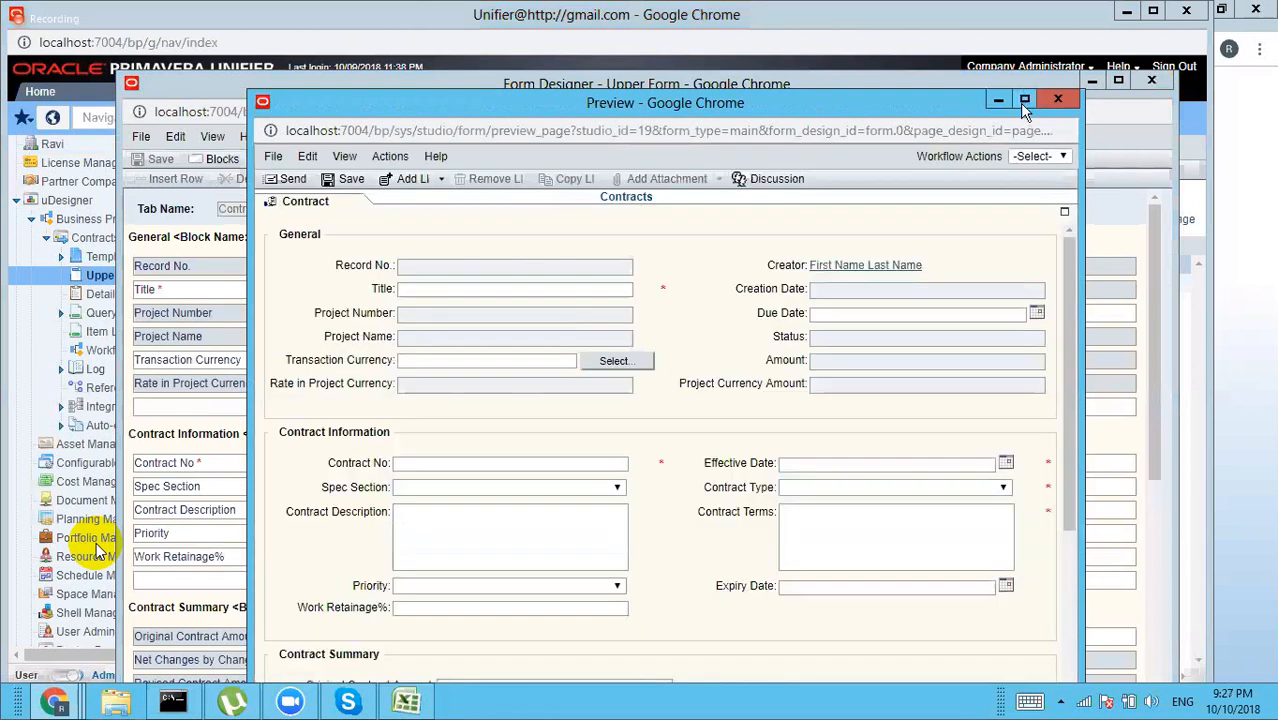
{"action": "left_click", "coordinate": [1024, 101]}
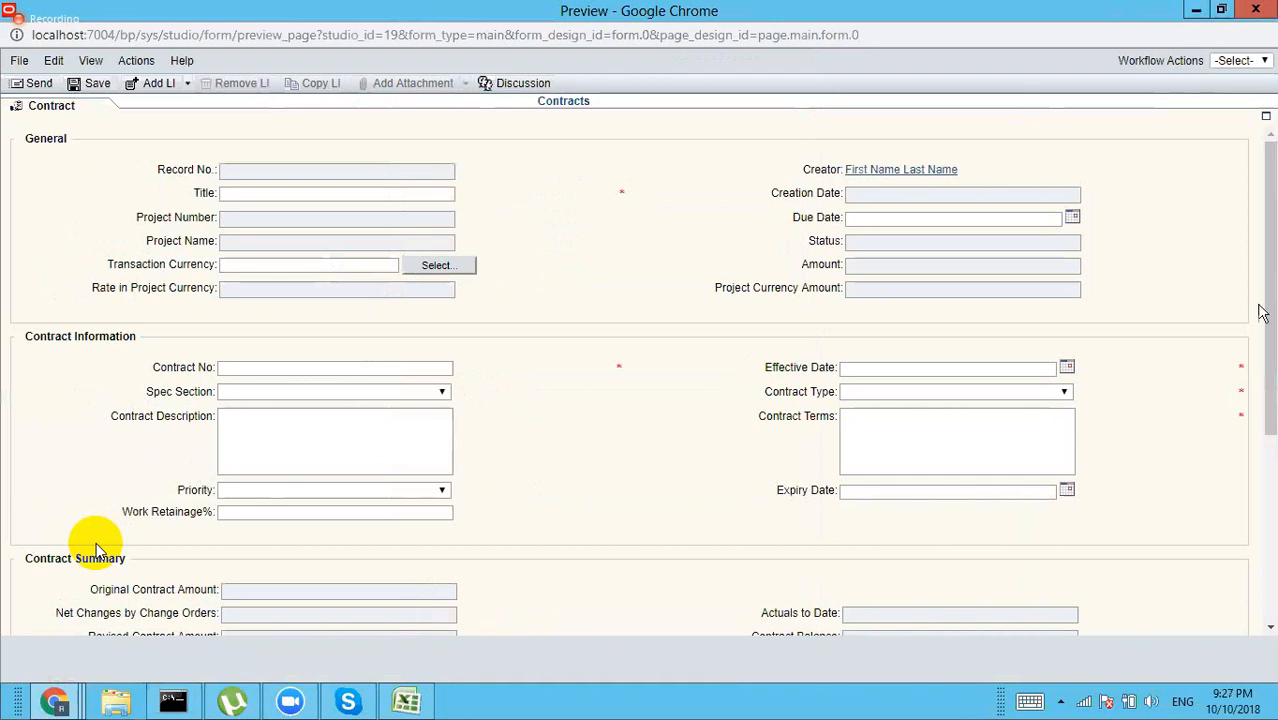
{"action": "left_click_drag", "start_coordinate": [1272, 297], "coordinate": [1270, 540]}
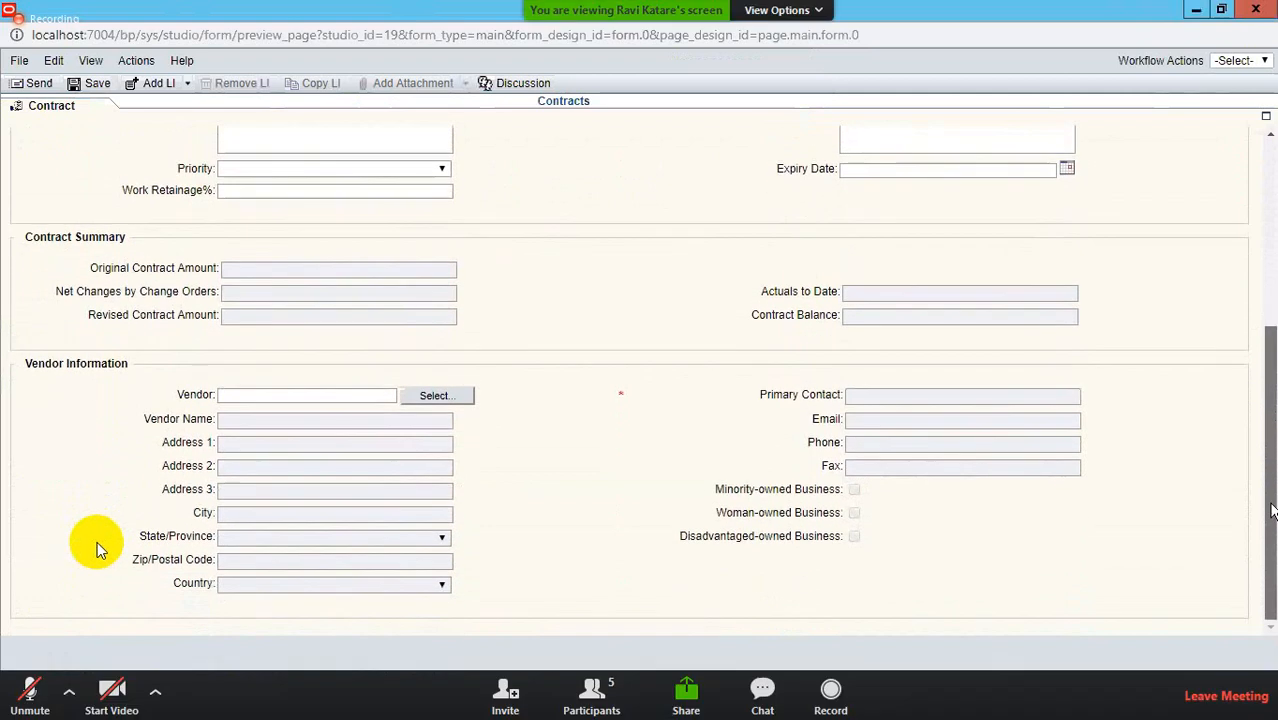
{"action": "left_click", "coordinate": [30, 688]}
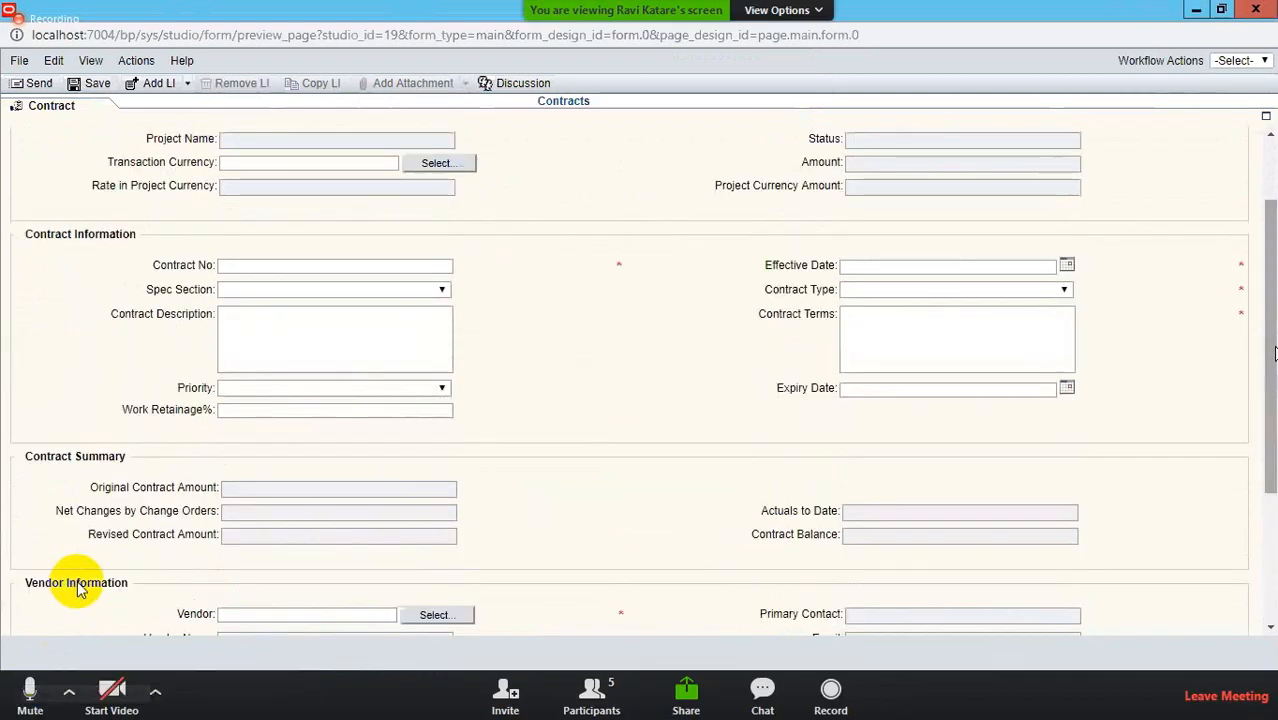
{"action": "left_click", "coordinate": [30, 688]}
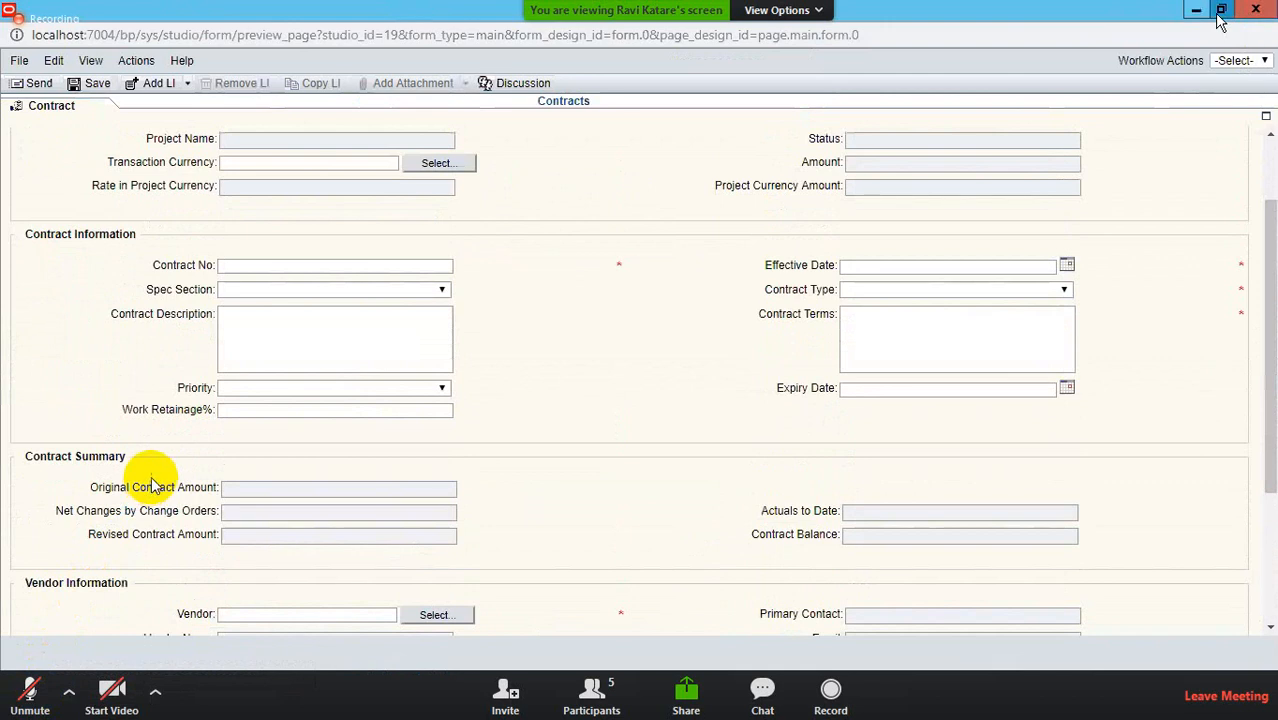
{"action": "left_click", "coordinate": [1218, 22]}
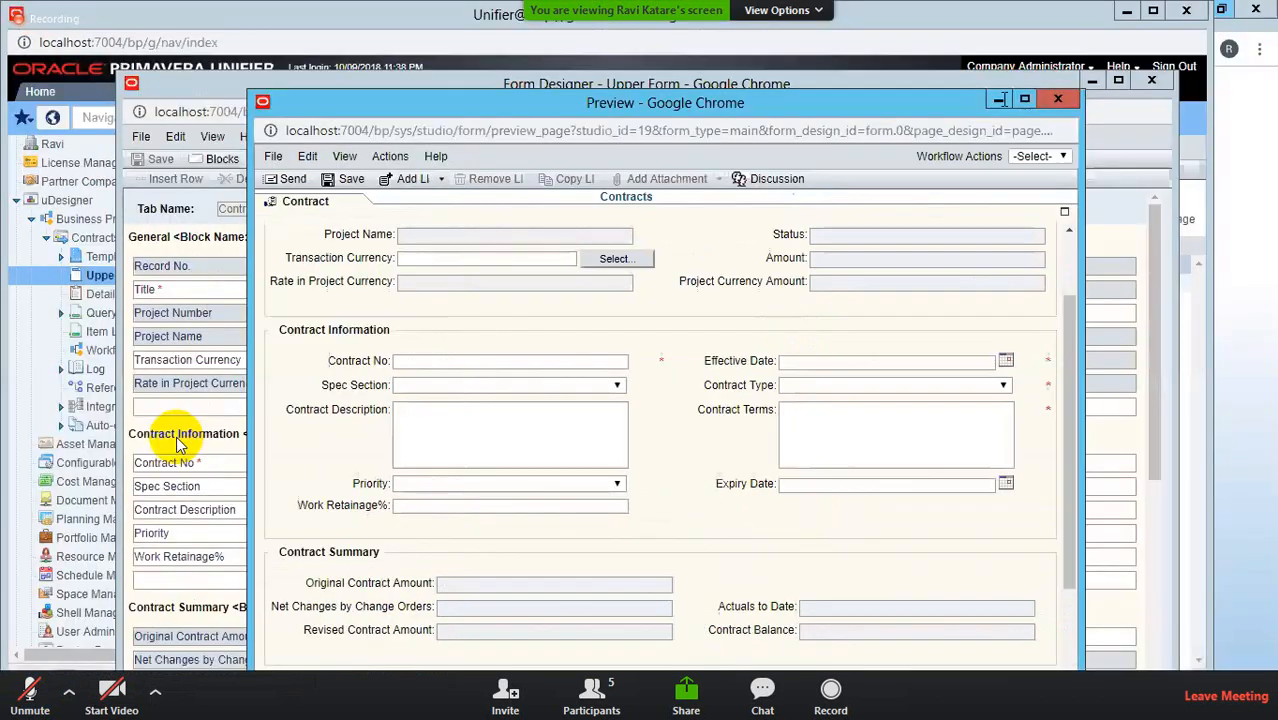
{"action": "left_click", "coordinate": [1057, 98]}
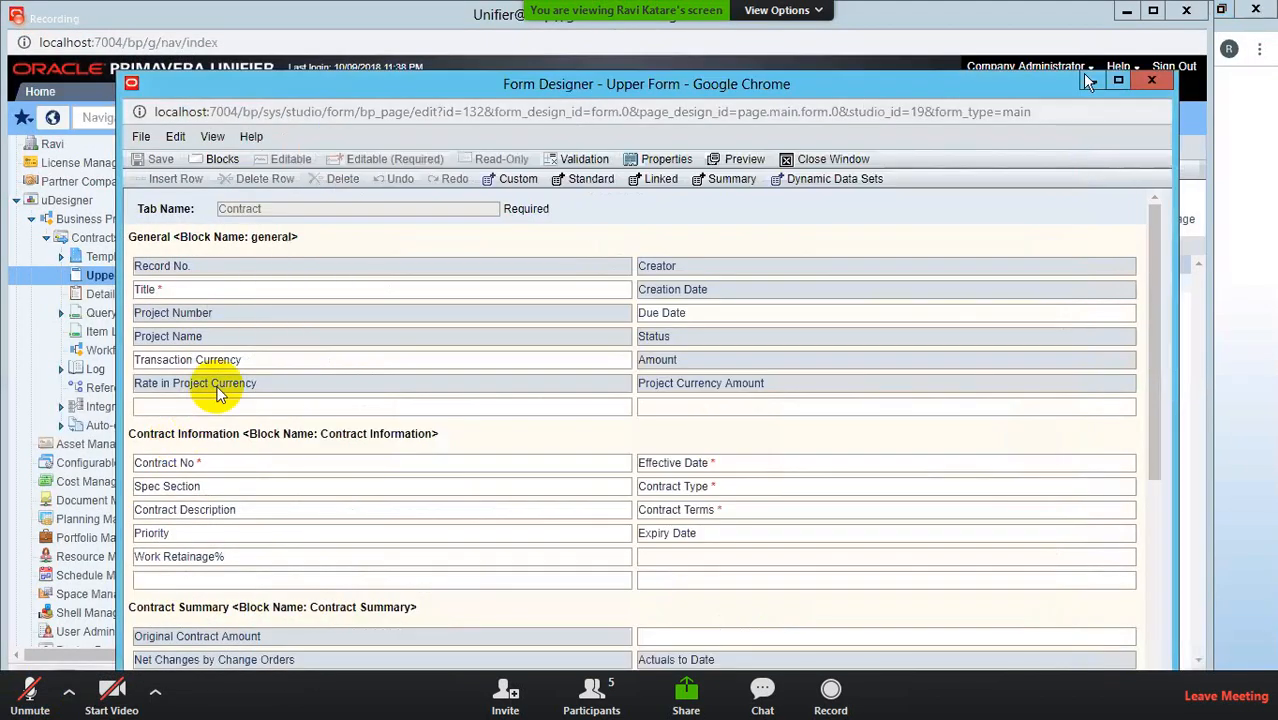
{"action": "left_click", "coordinate": [1130, 84]}
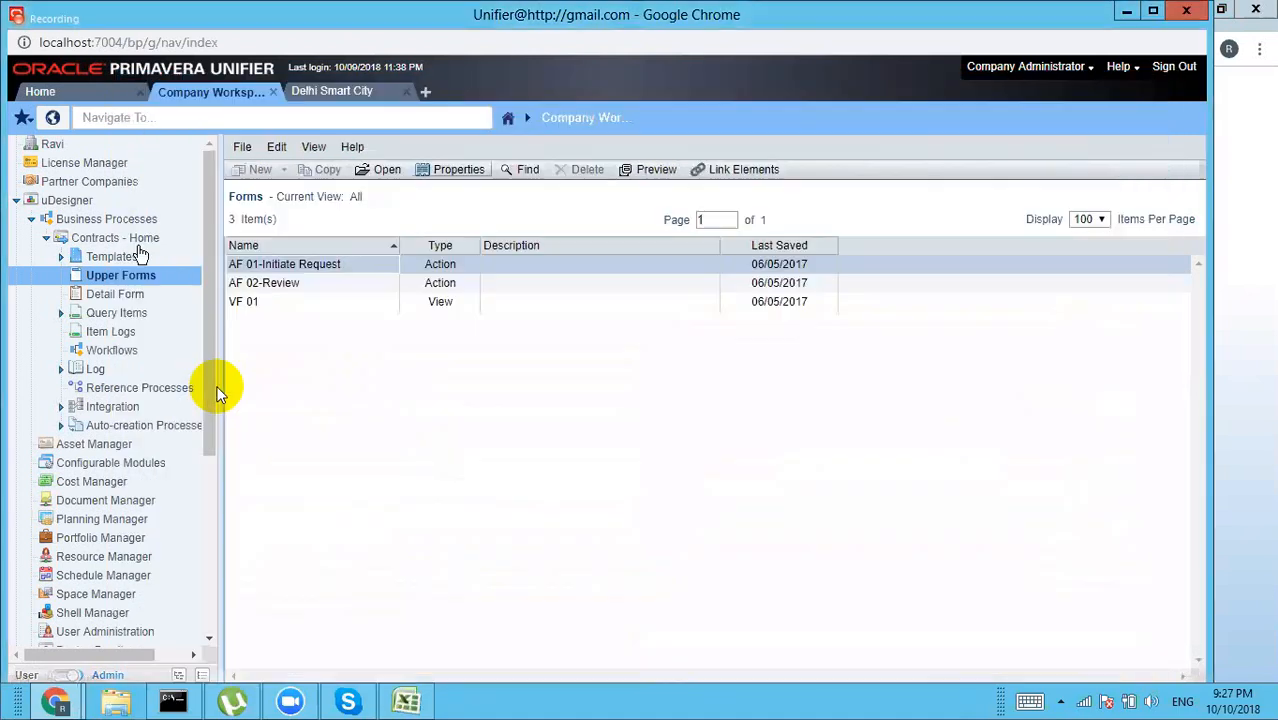
Step: Open the Contract Lines detail form, preview its Cost Line Item layout, then close both windows
{"action": "left_click", "coordinate": [105, 296]}
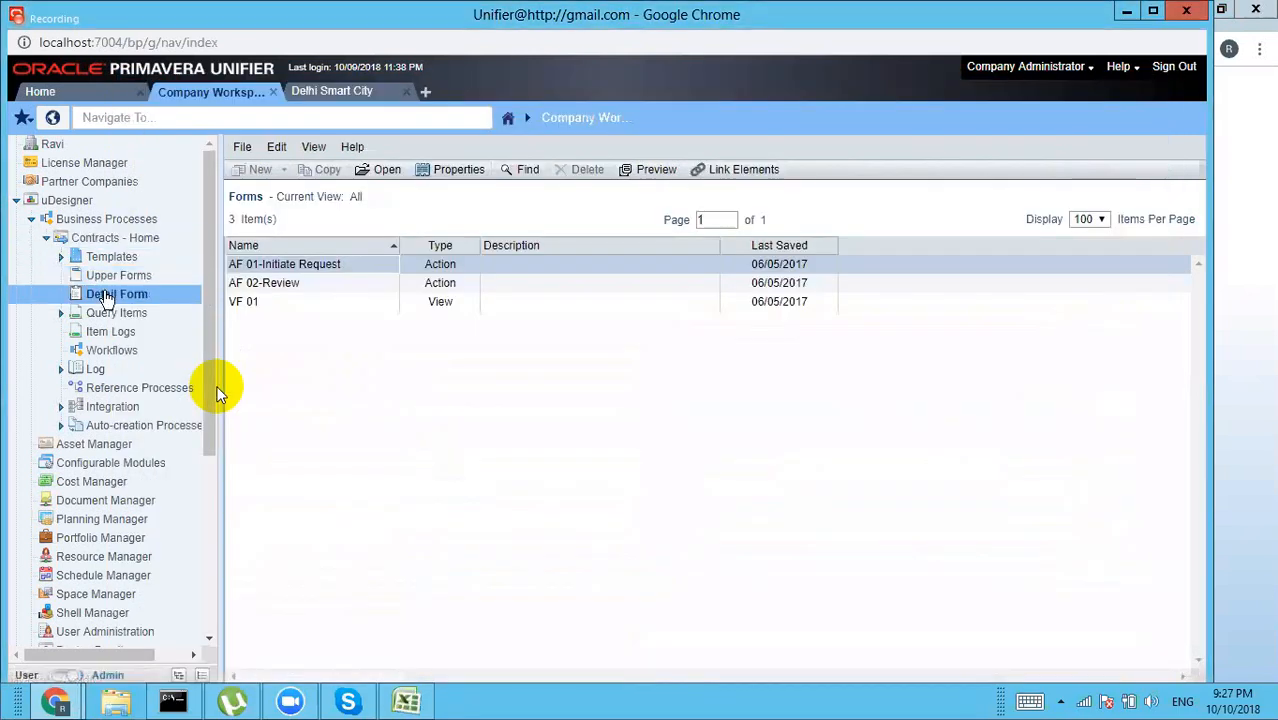
{"action": "double_click", "coordinate": [286, 265]}
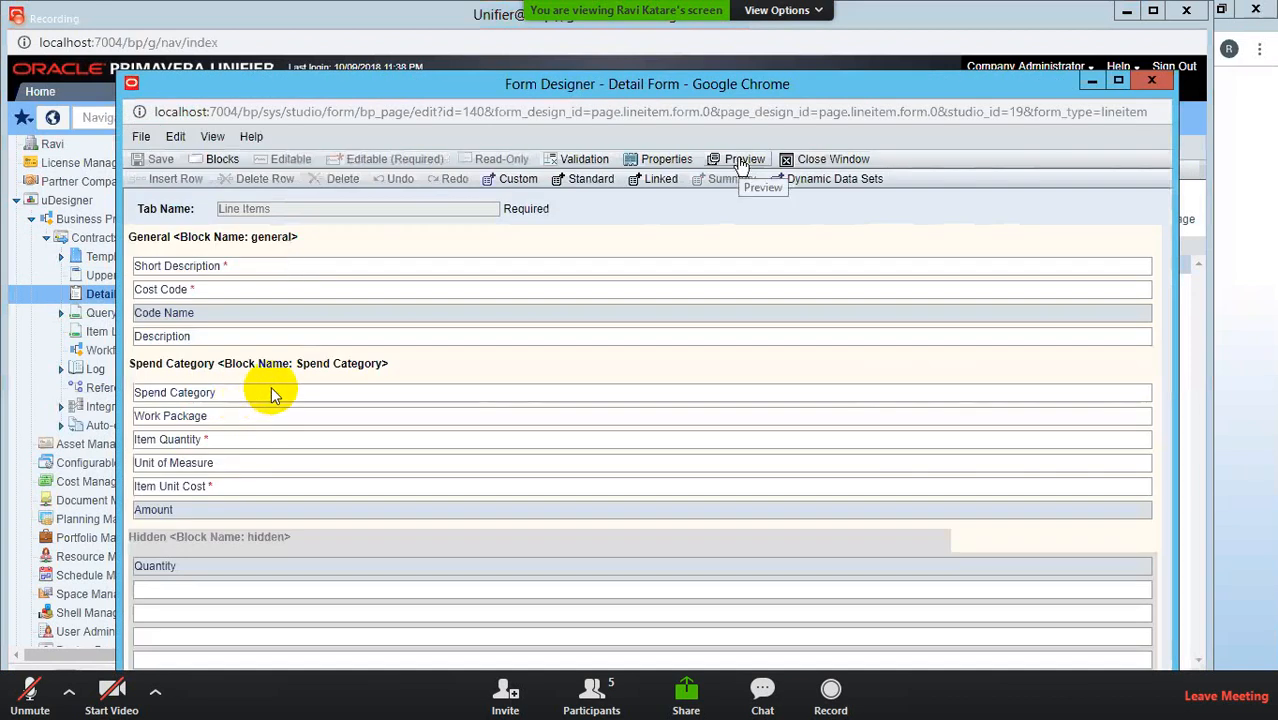
{"action": "left_click", "coordinate": [743, 160]}
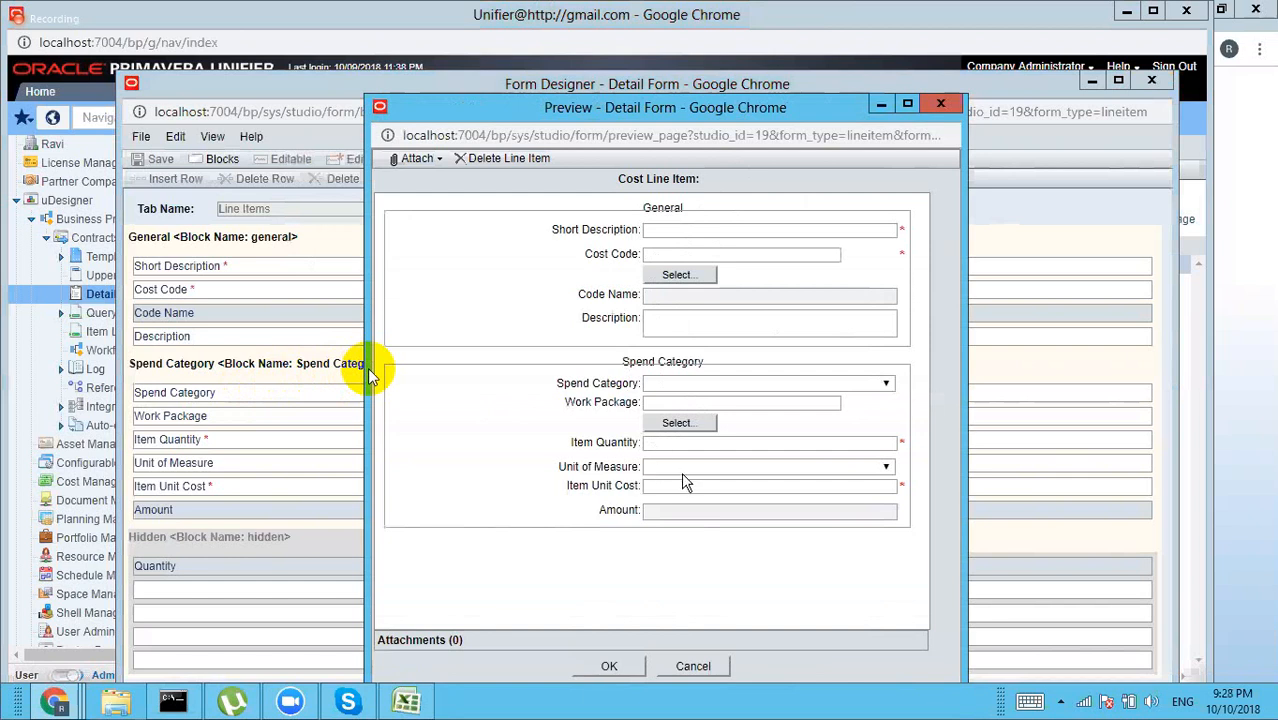
{"action": "left_click", "coordinate": [938, 103]}
{"action": "left_click", "coordinate": [1152, 82]}
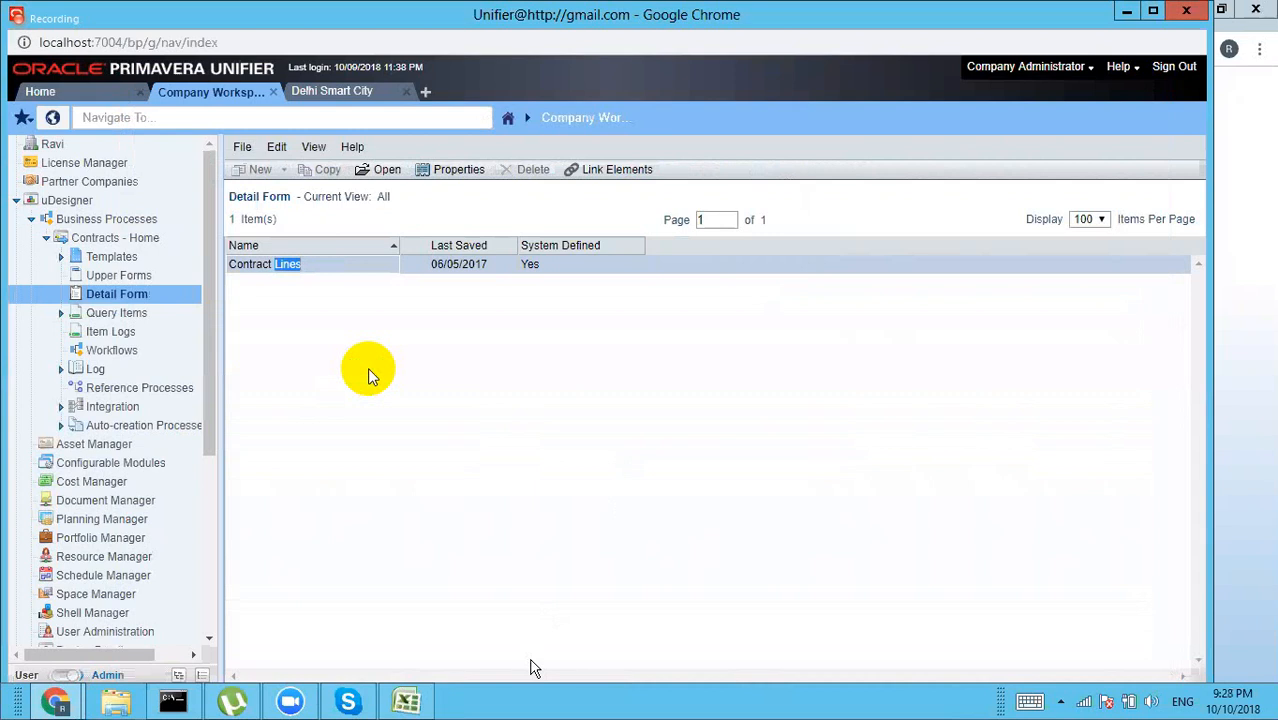
Step: Switch back to the Excel notes sheet and select cell C19
{"action": "left_click", "coordinate": [593, 454]}
{"action": "left_click", "coordinate": [405, 700]}
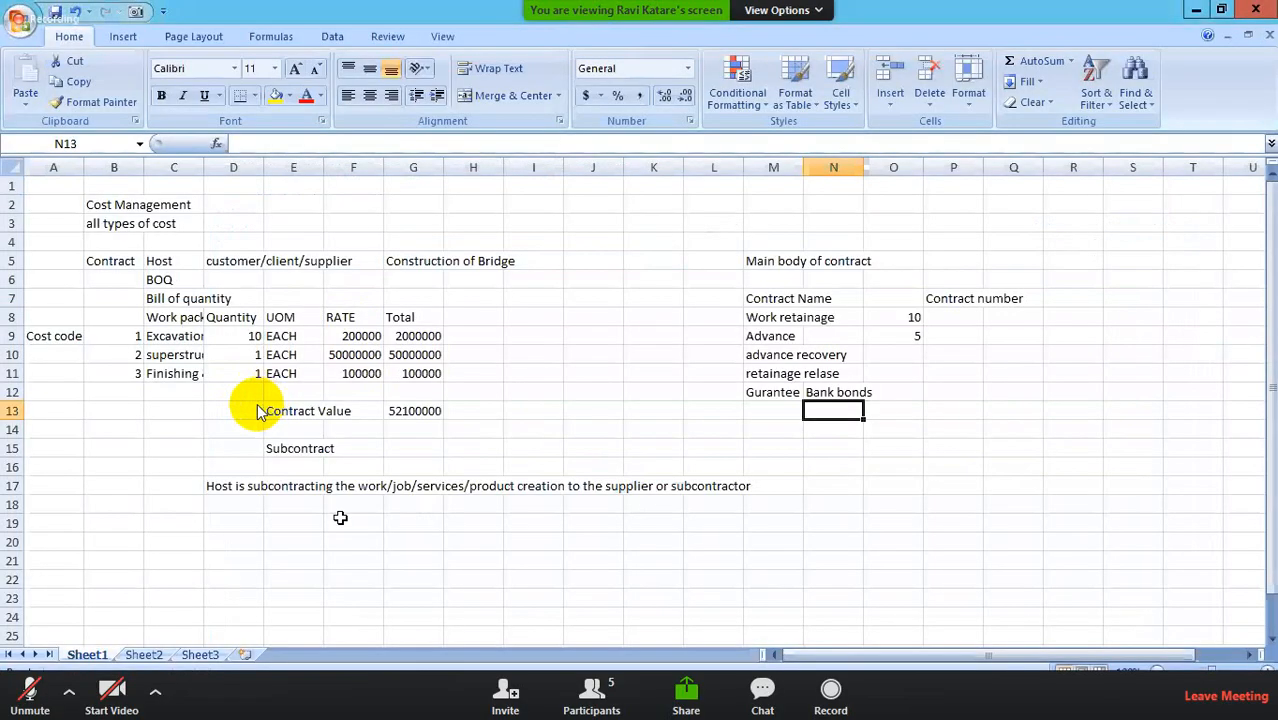
{"action": "left_click", "coordinate": [156, 525]}
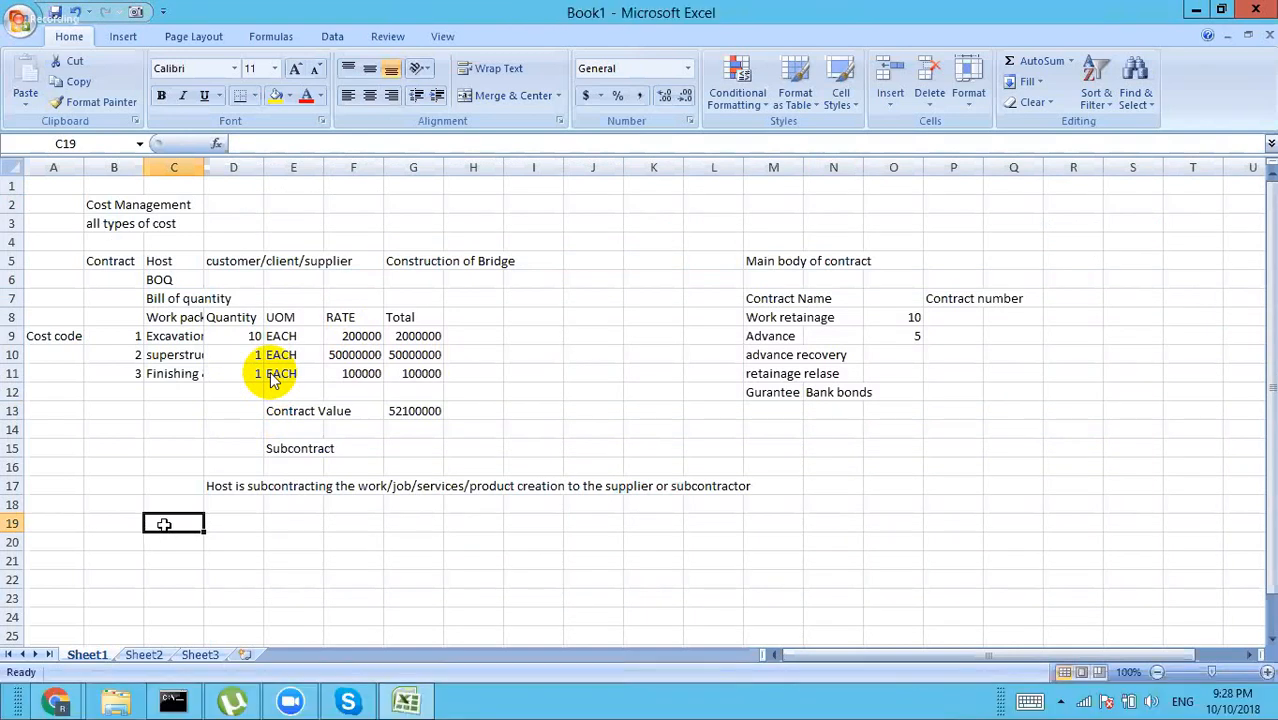
{"action": "left_click", "coordinate": [294, 527]}
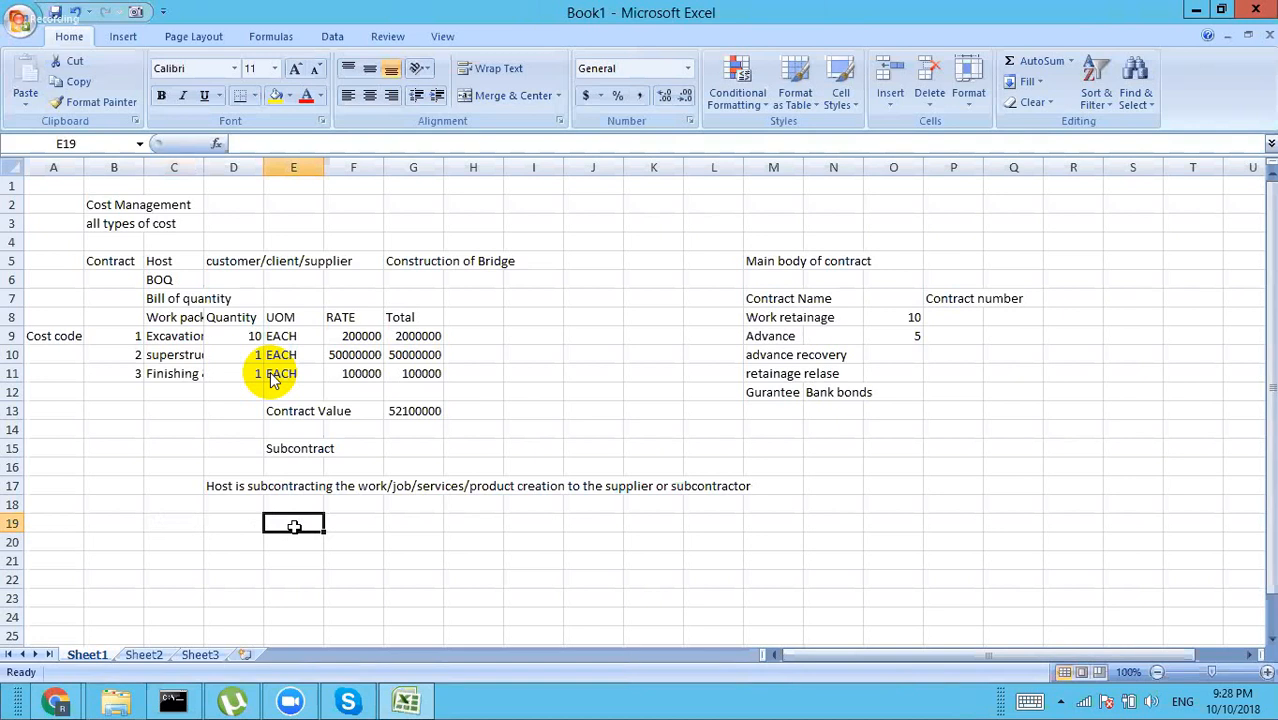
{"action": "left_click", "coordinate": [171, 523]}
Step: Type 'commitment' in C19 and 'contr' in C20, then delete both entries
{"action": "type", "text": "c"}
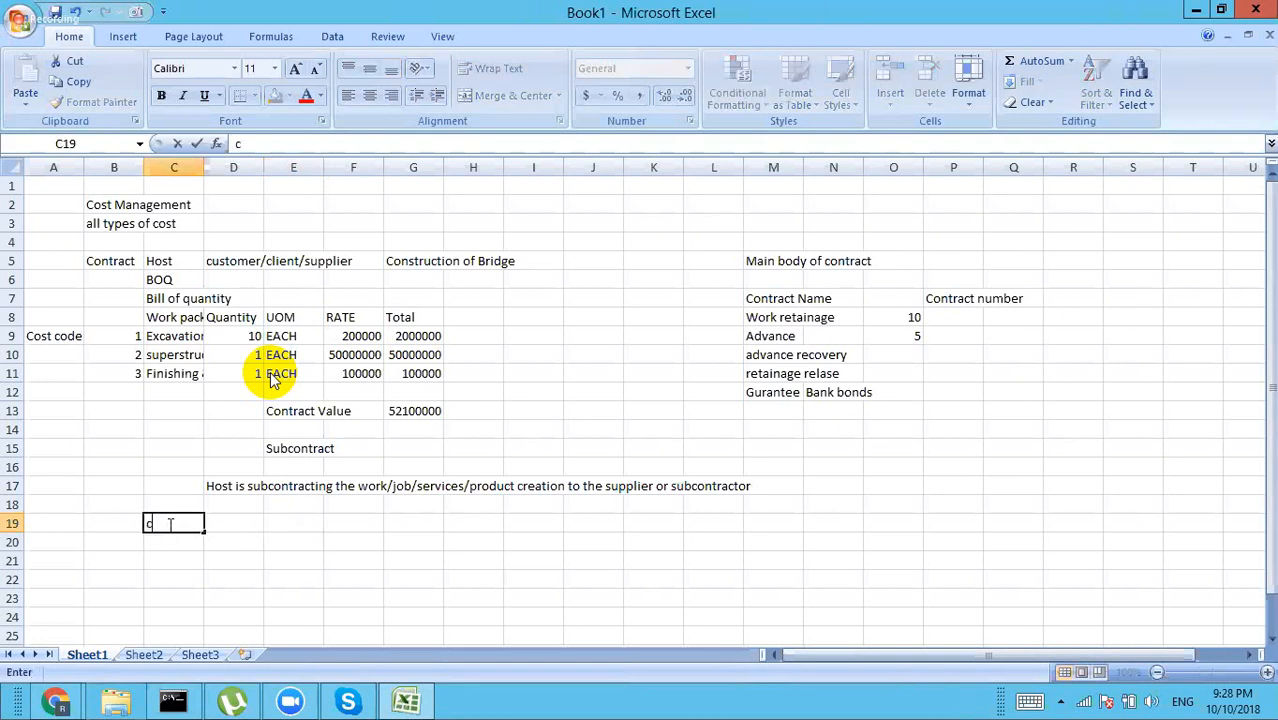
{"action": "type", "text": "ommitm"}
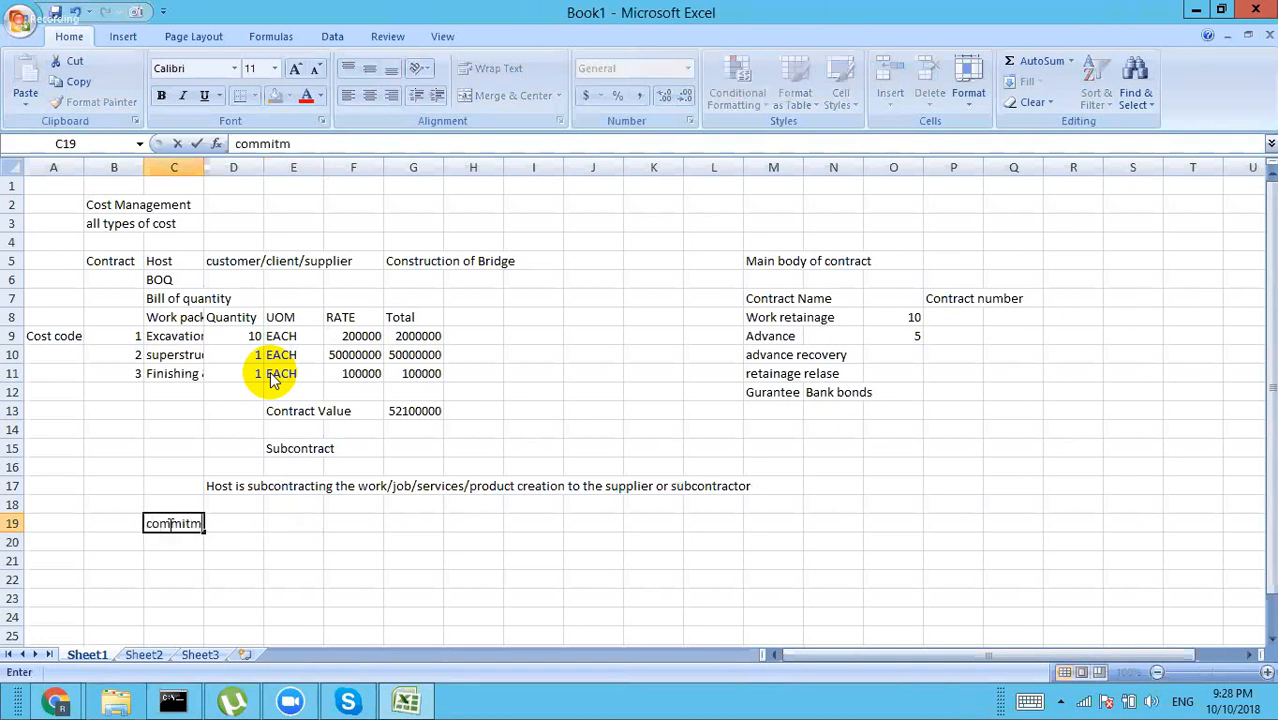
{"action": "type", "text": "ent"}
{"action": "key", "text": "Return"}
{"action": "type", "text": "contr"}
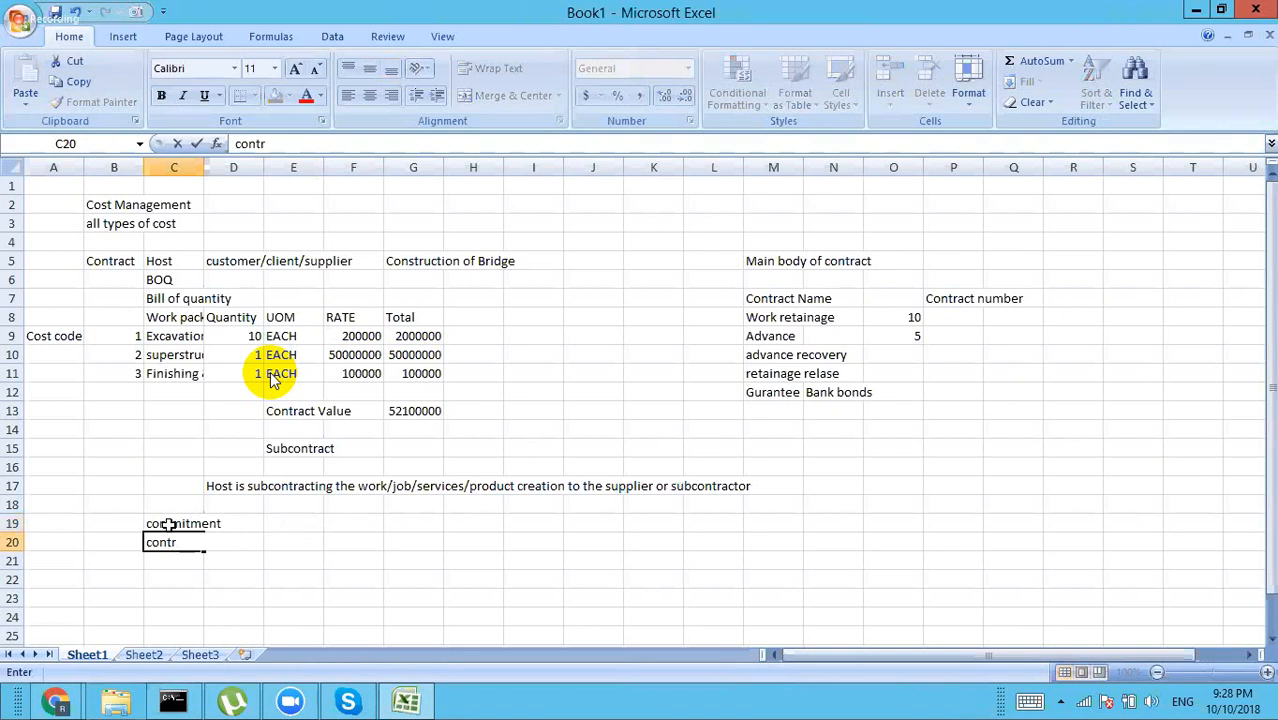
{"action": "left_click", "coordinate": [172, 524]}
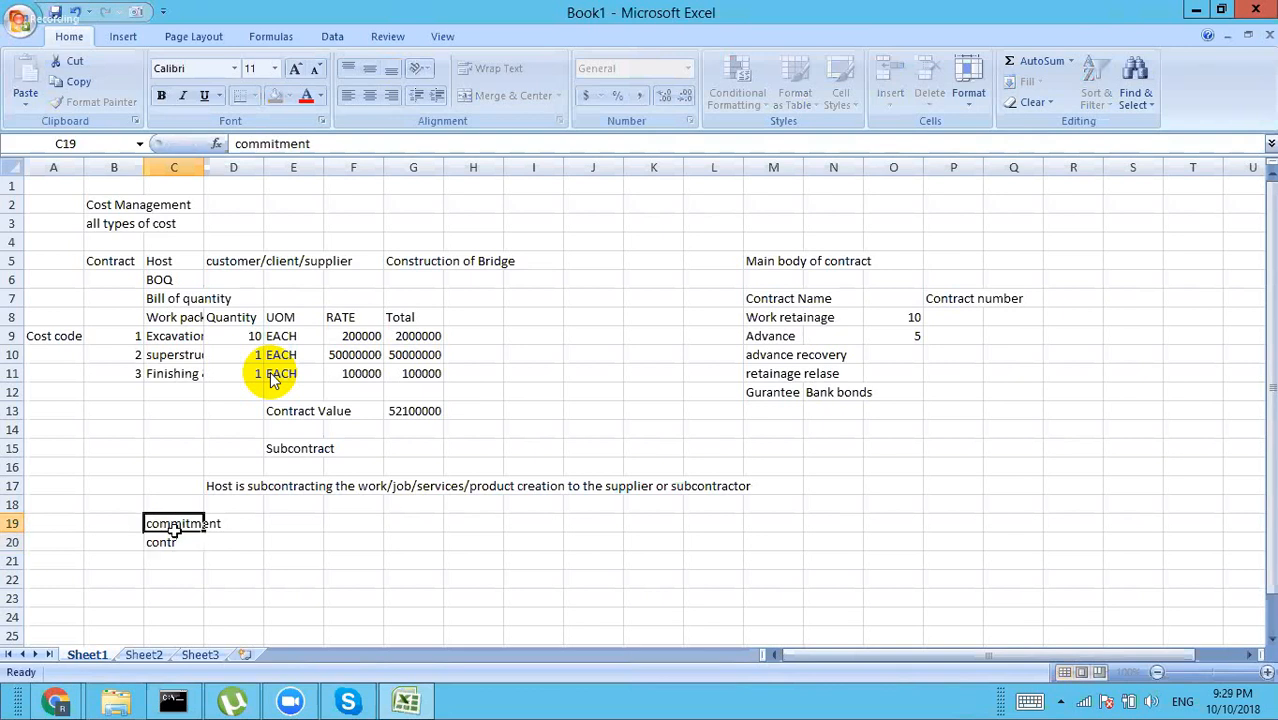
{"action": "key", "text": "Delete"}
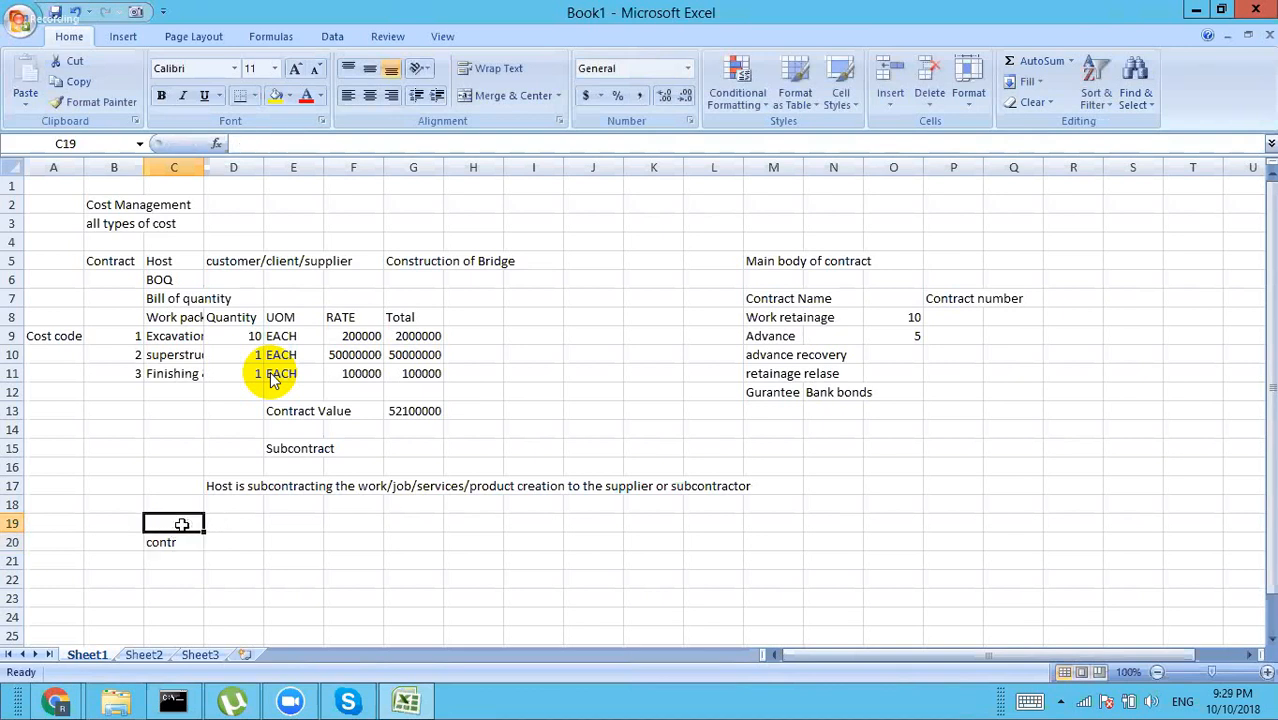
{"action": "left_click", "coordinate": [172, 540]}
{"action": "key", "text": "Delete"}
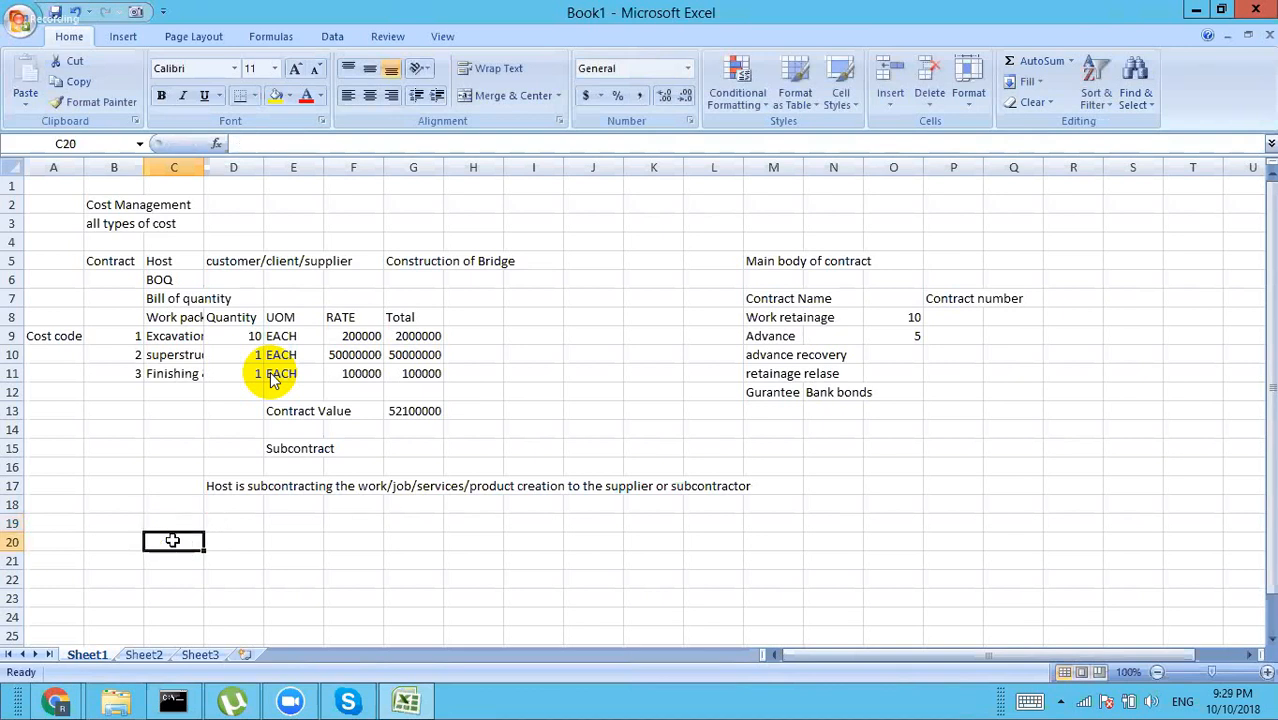
Step: Enter Budget, Budget Approval and Budget Change in B20 through B22
{"action": "left_click", "coordinate": [132, 542]}
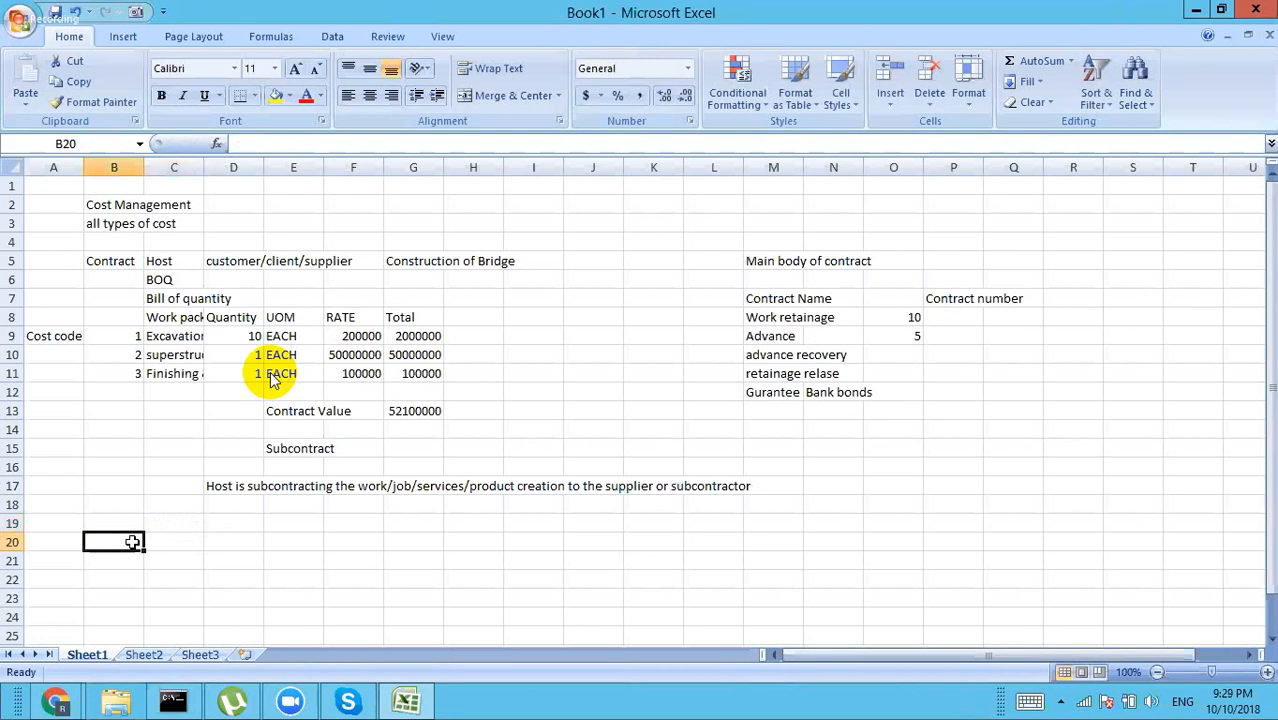
{"action": "type", "text": "Budget"}
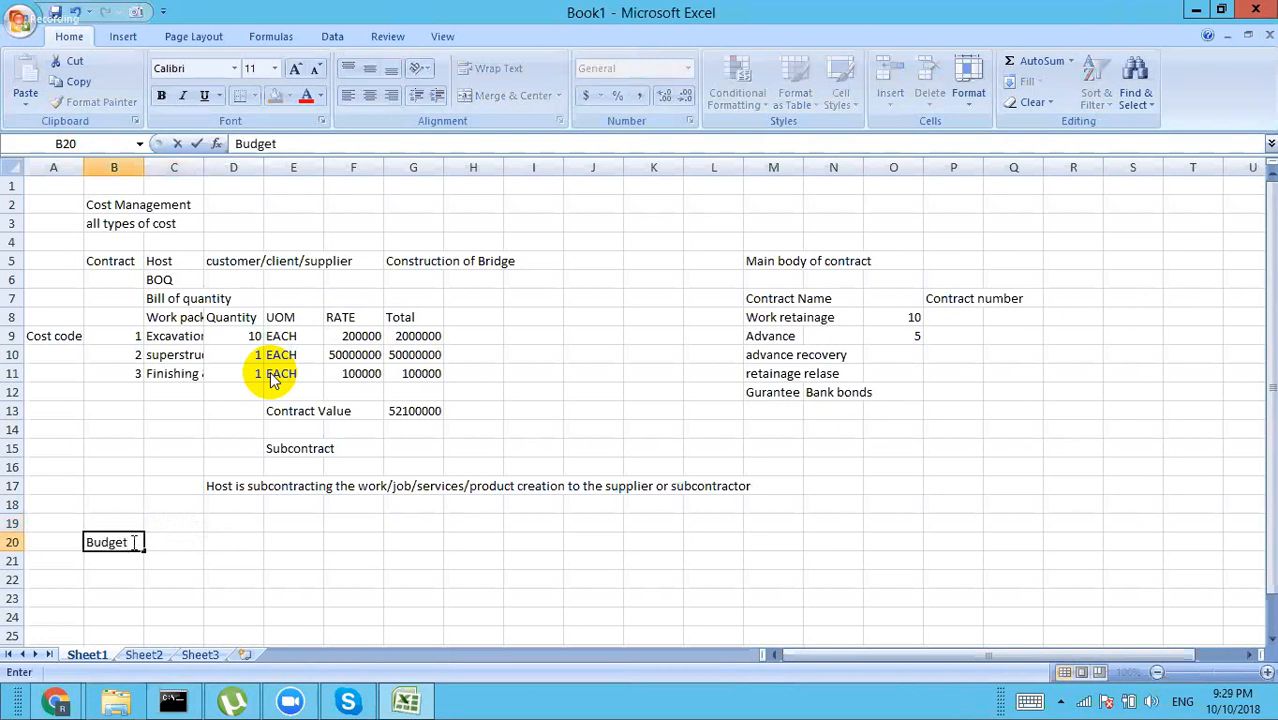
{"action": "key", "text": "Return"}
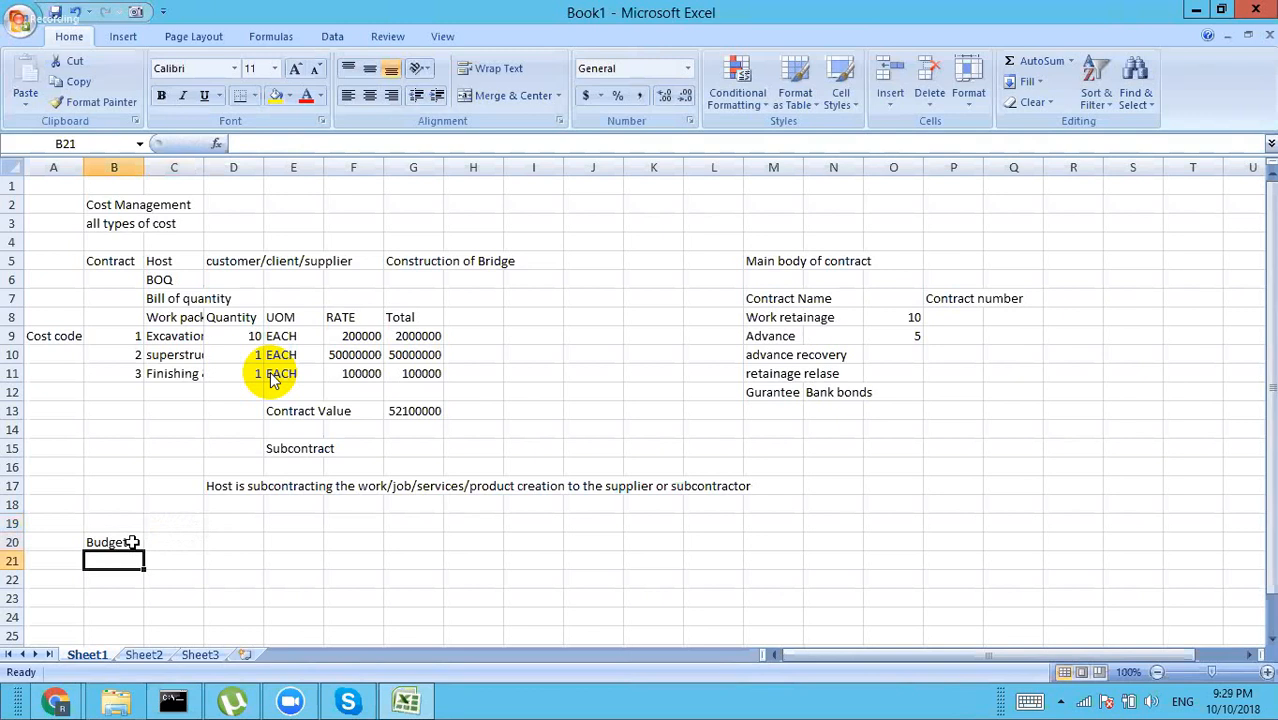
{"action": "type", "text": "Bud"}
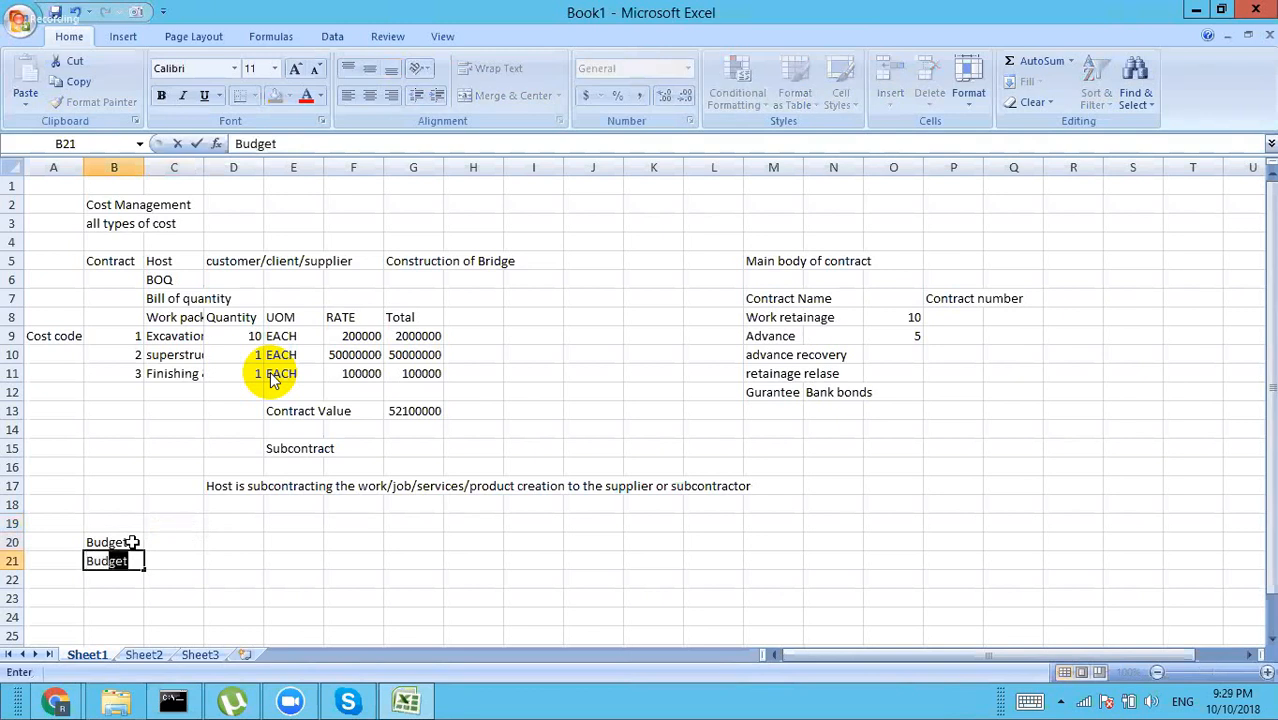
{"action": "type", "text": "get"}
{"action": "type", "text": "App"}
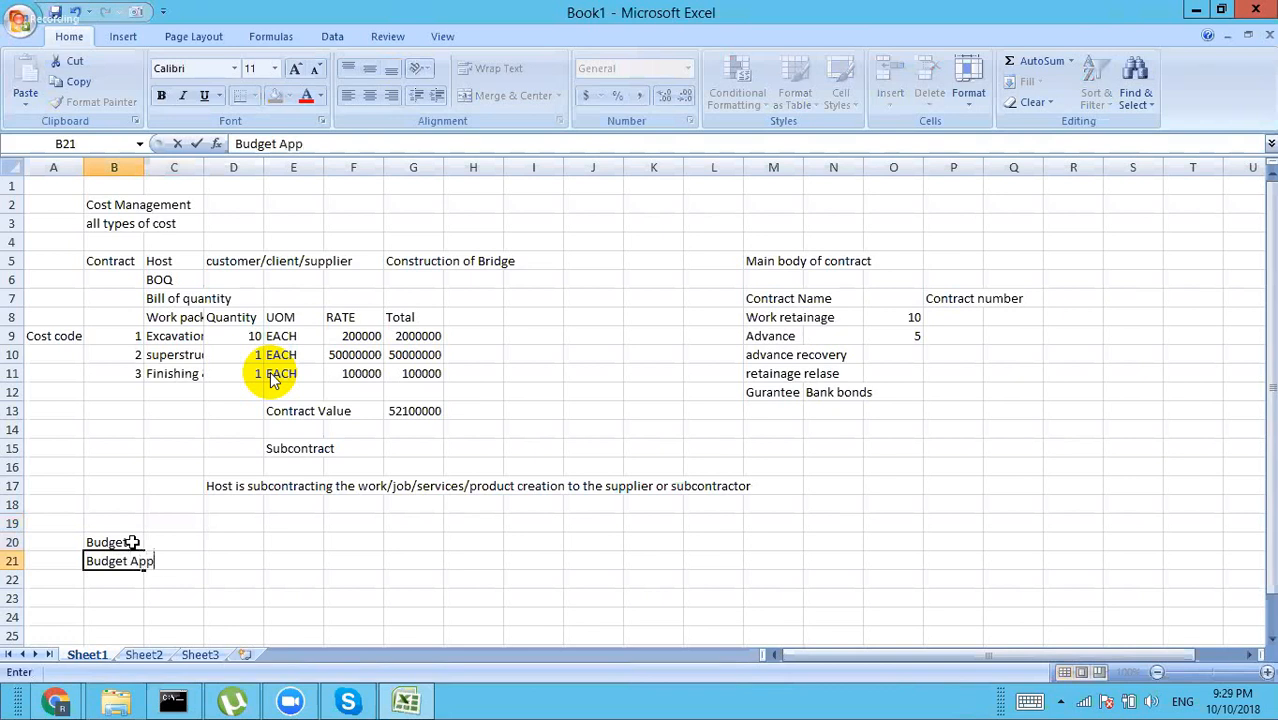
{"action": "type", "text": "roval"}
{"action": "key", "text": "Return"}
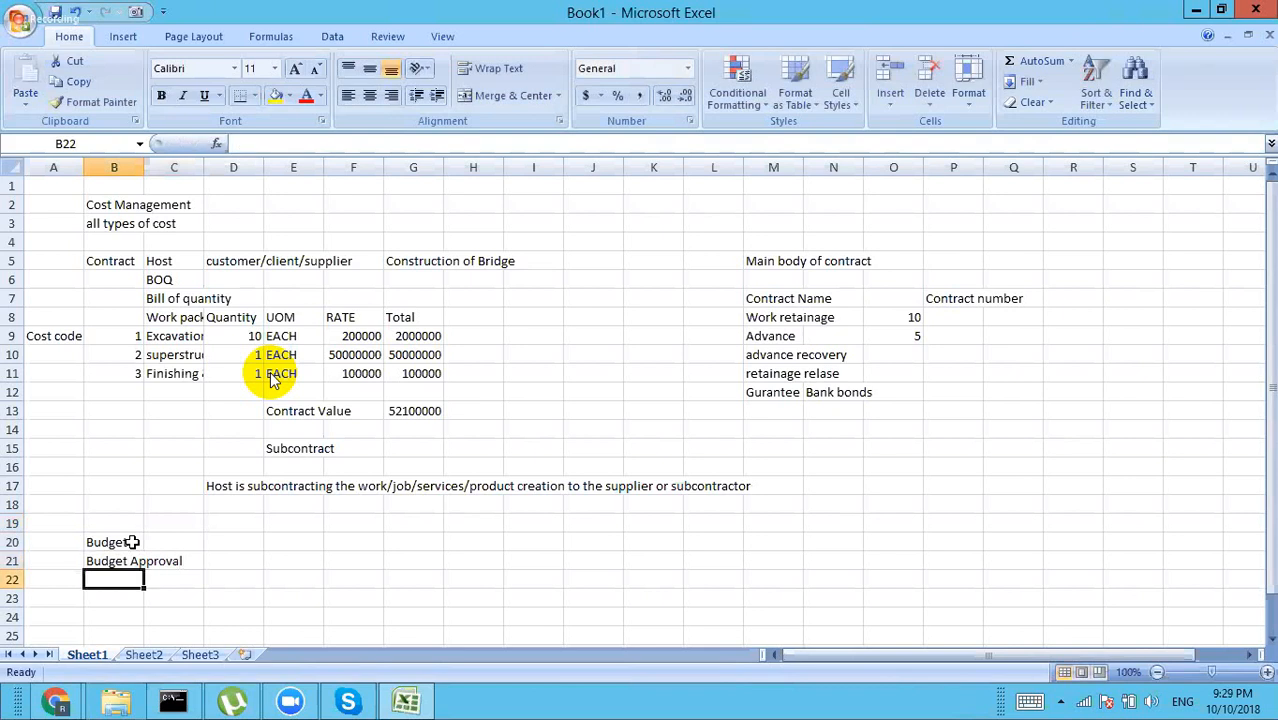
{"action": "type", "text": "Budget Ch"}
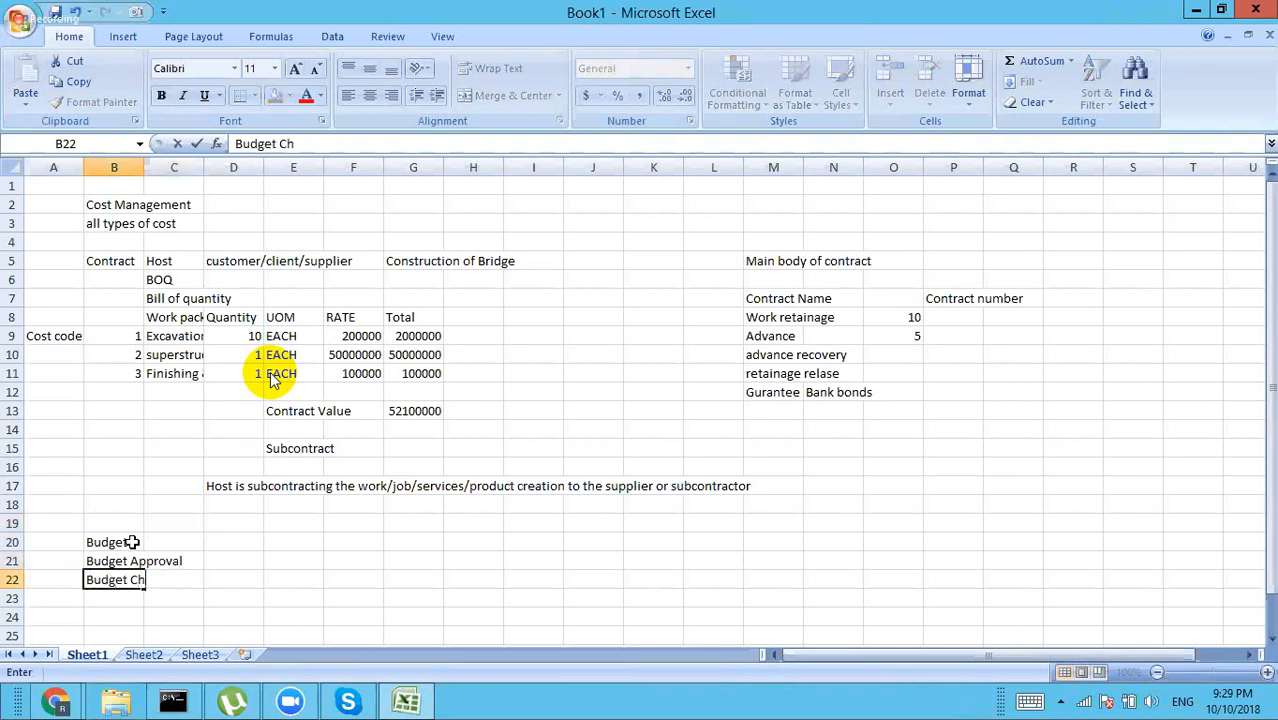
{"action": "type", "text": "ange"}
{"action": "key", "text": "Return"}
Step: Complete B23 as 'Budget Transfer' by finishing the word in the formula bar
{"action": "type", "text": "Budget Tra"}
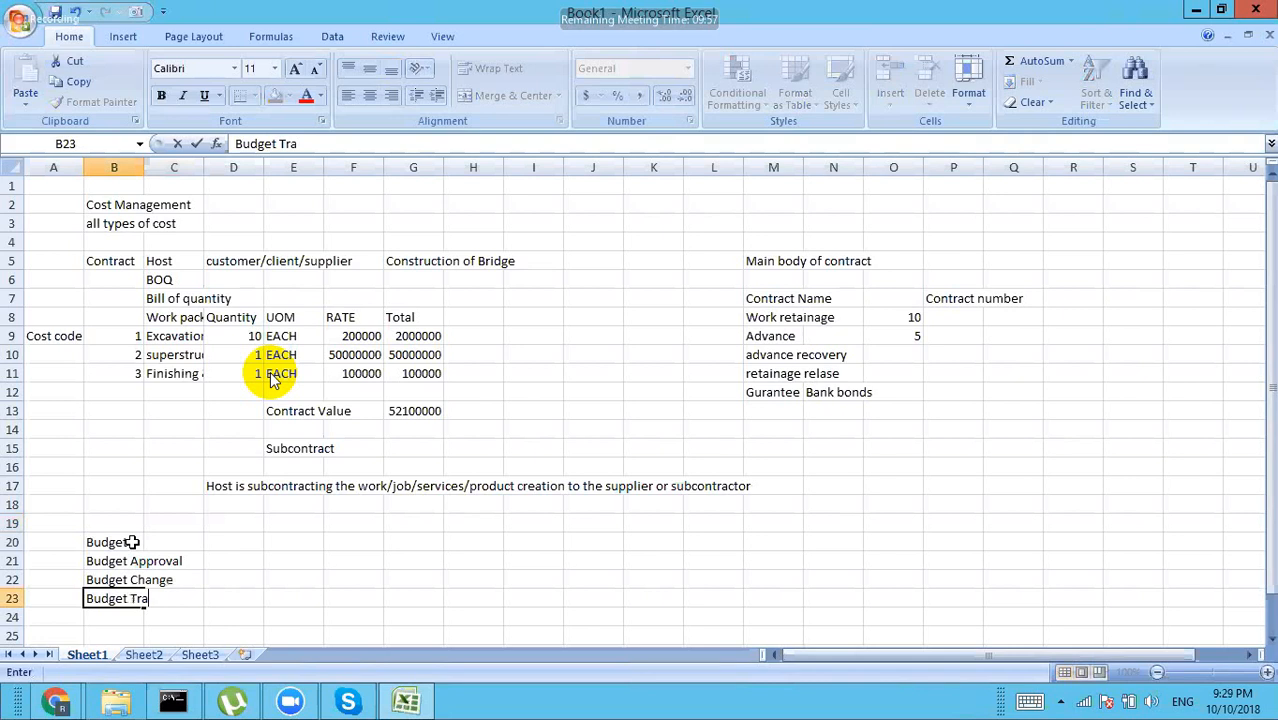
{"action": "left_click", "coordinate": [122, 632]}
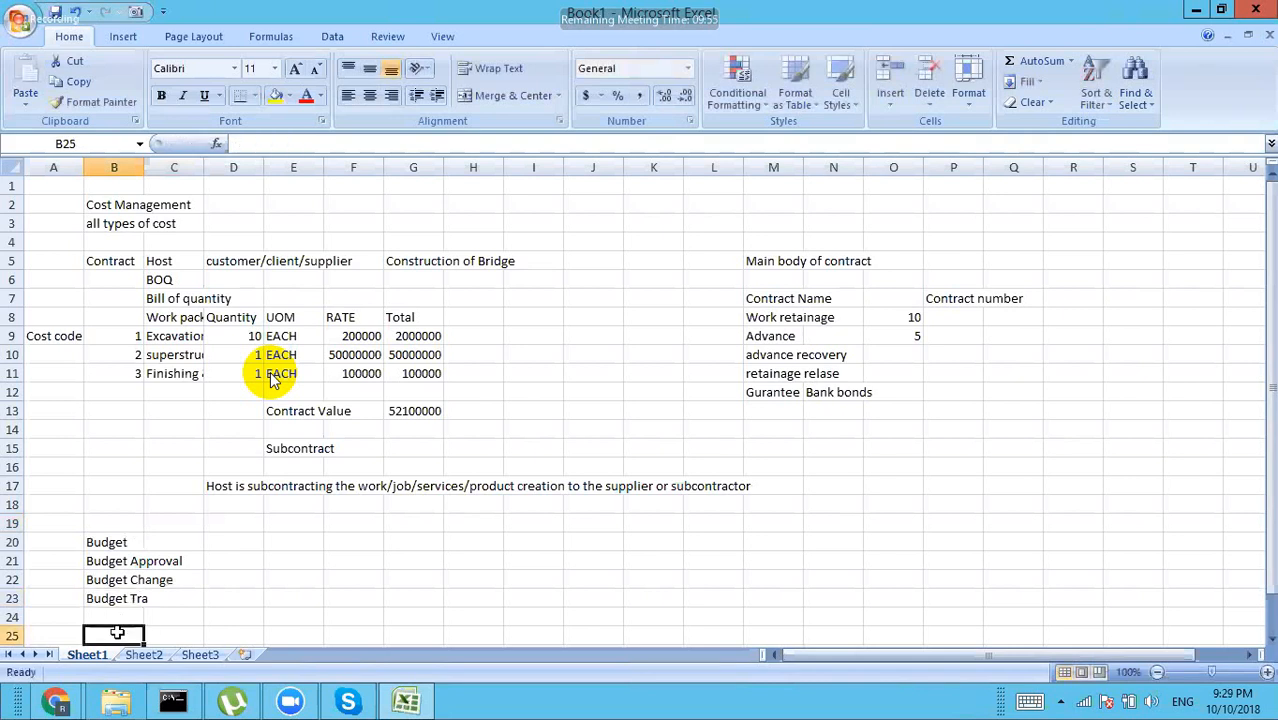
{"action": "left_click", "coordinate": [135, 602]}
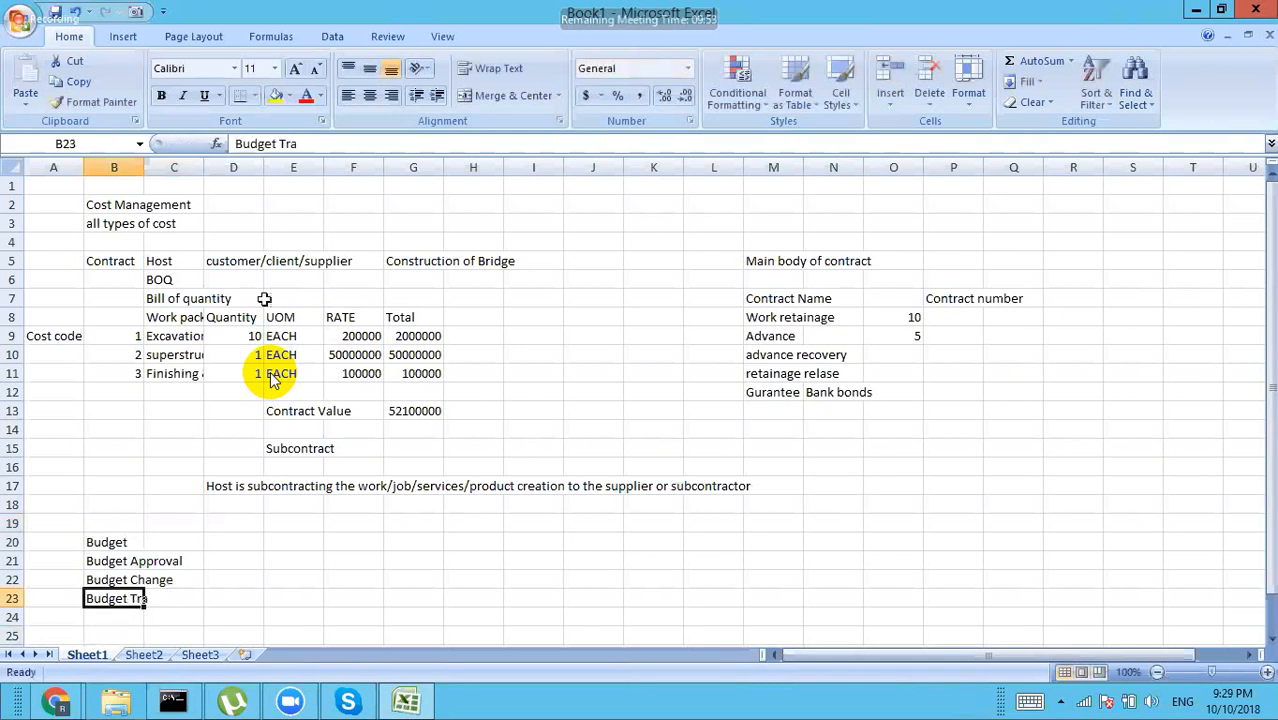
{"action": "left_click", "coordinate": [308, 145]}
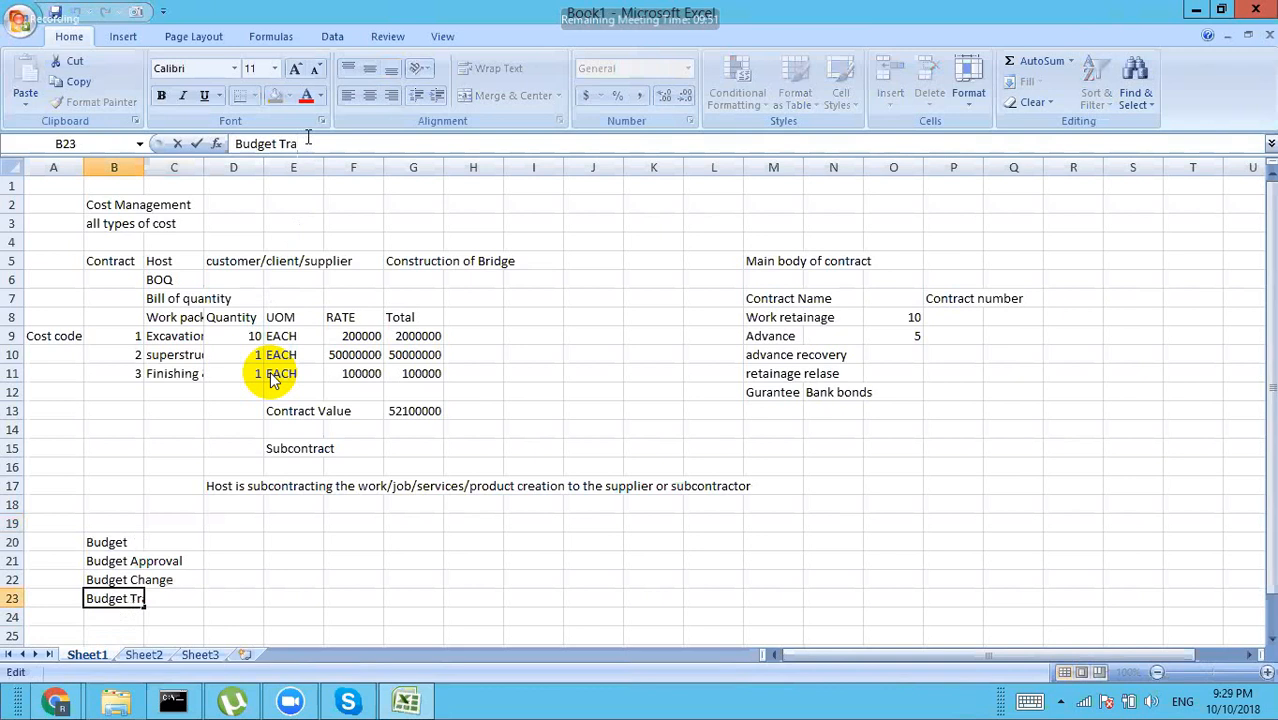
{"action": "type", "text": "nsfer"}
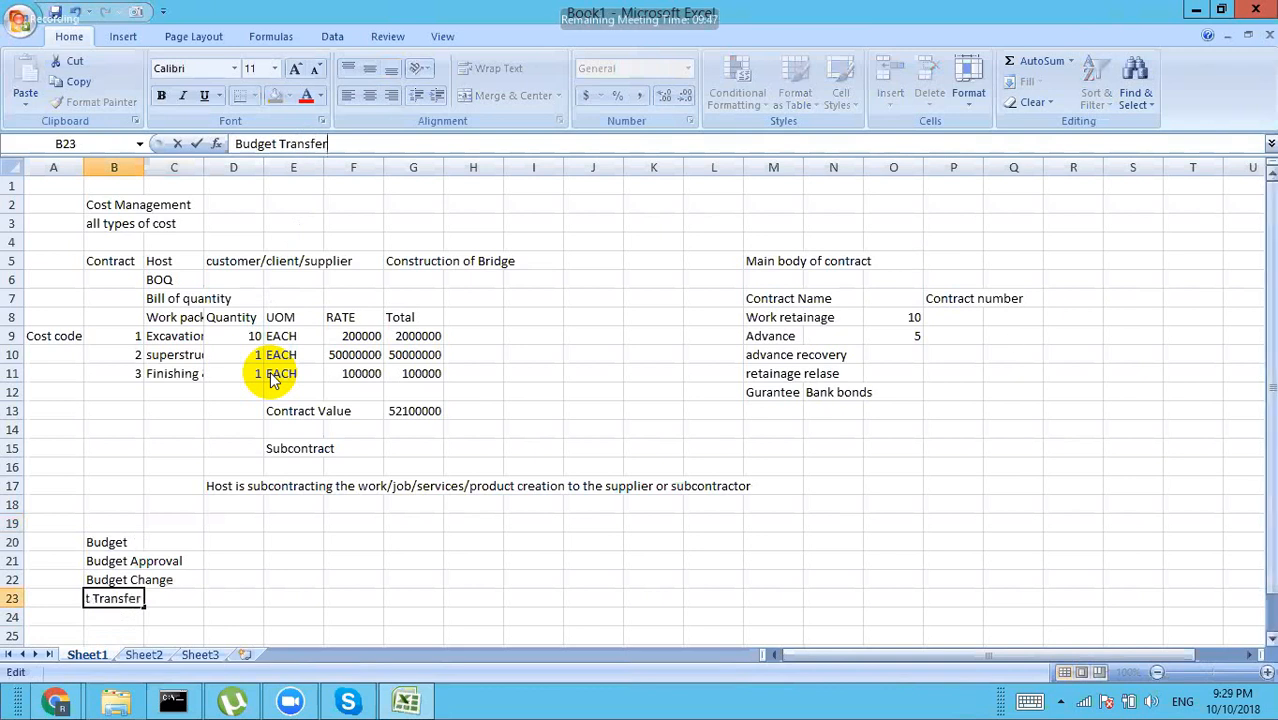
{"action": "left_click", "coordinate": [987, 616]}
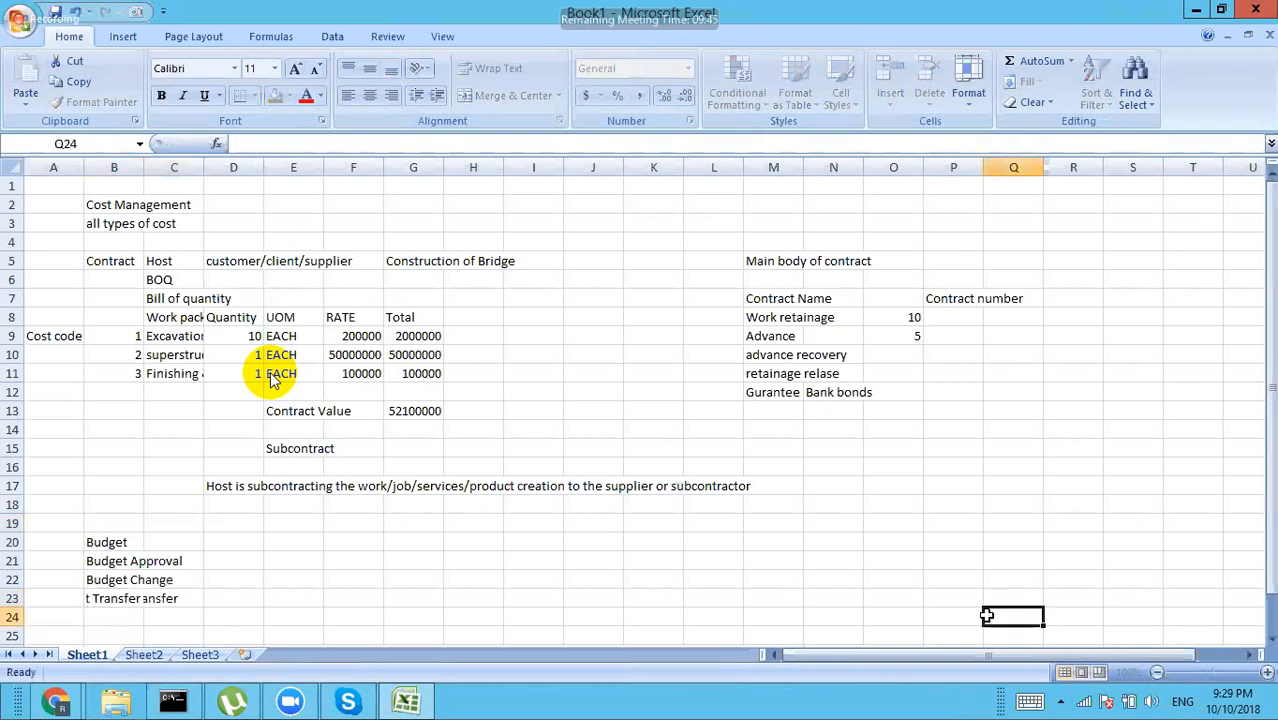
Step: Enter Commitment in B25 and Contract in B26
{"action": "left_click", "coordinate": [1272, 640]}
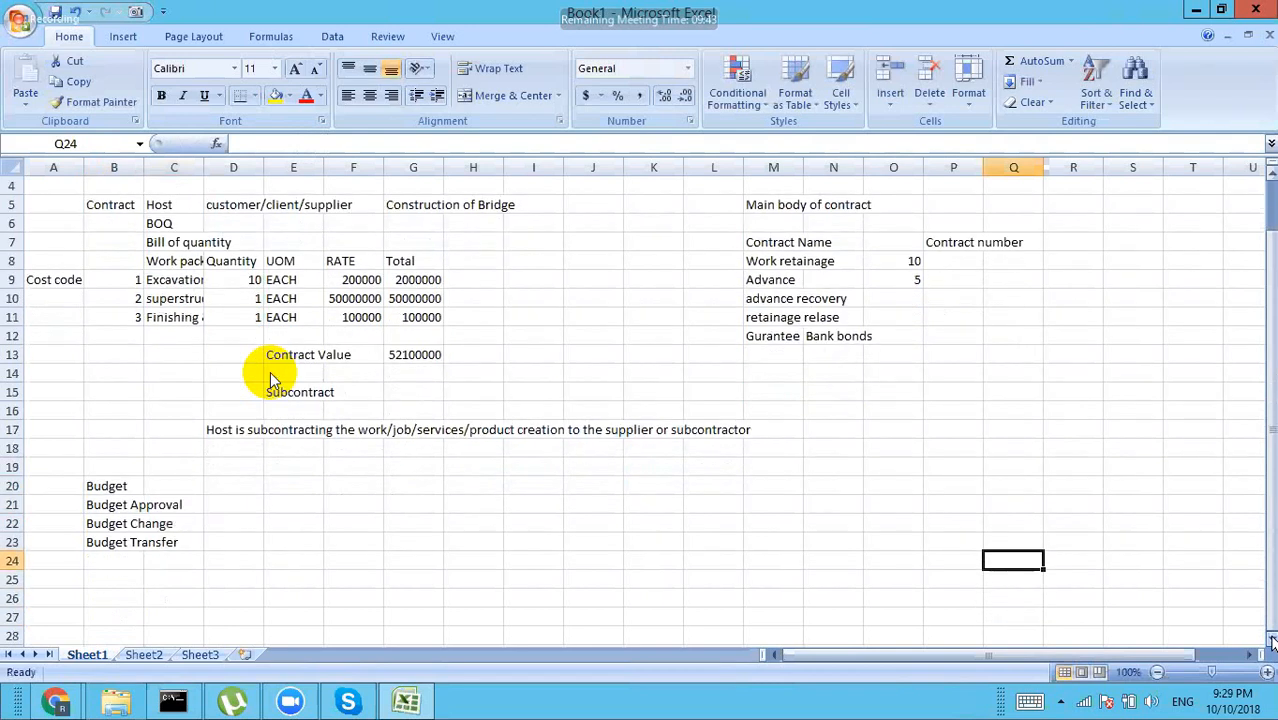
{"action": "left_click", "coordinate": [116, 577]}
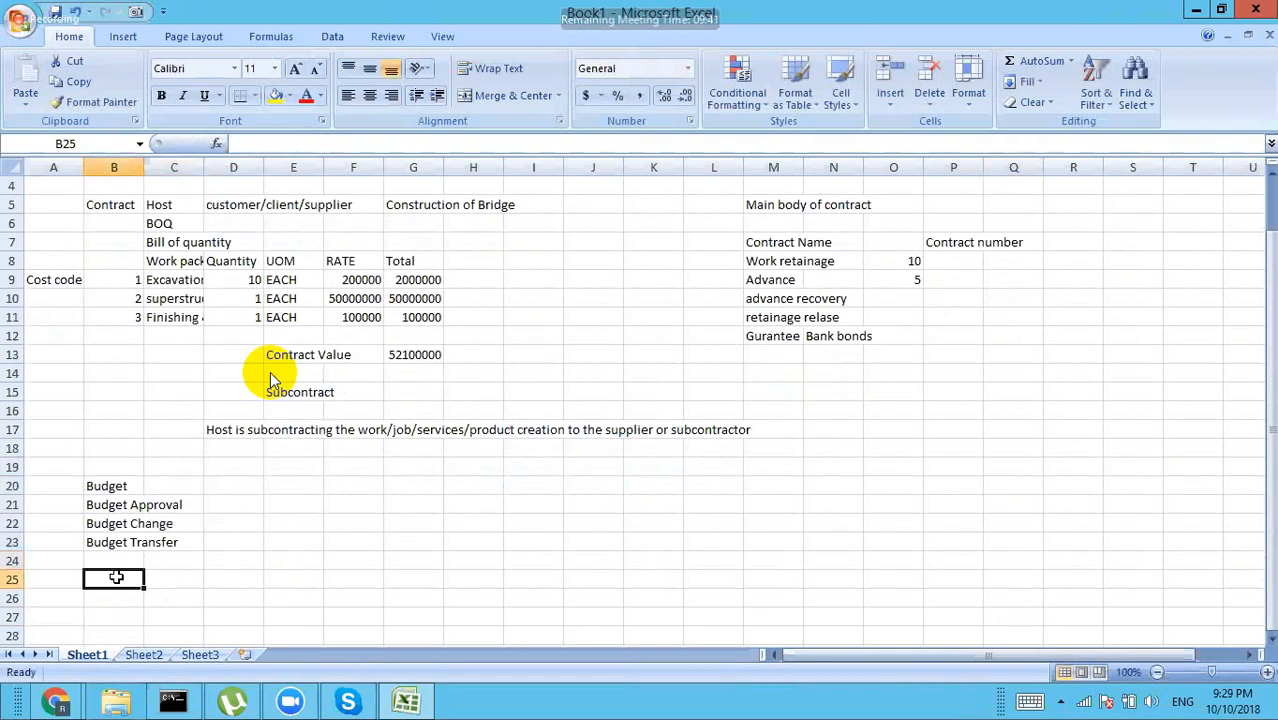
{"action": "type", "text": "Co"}
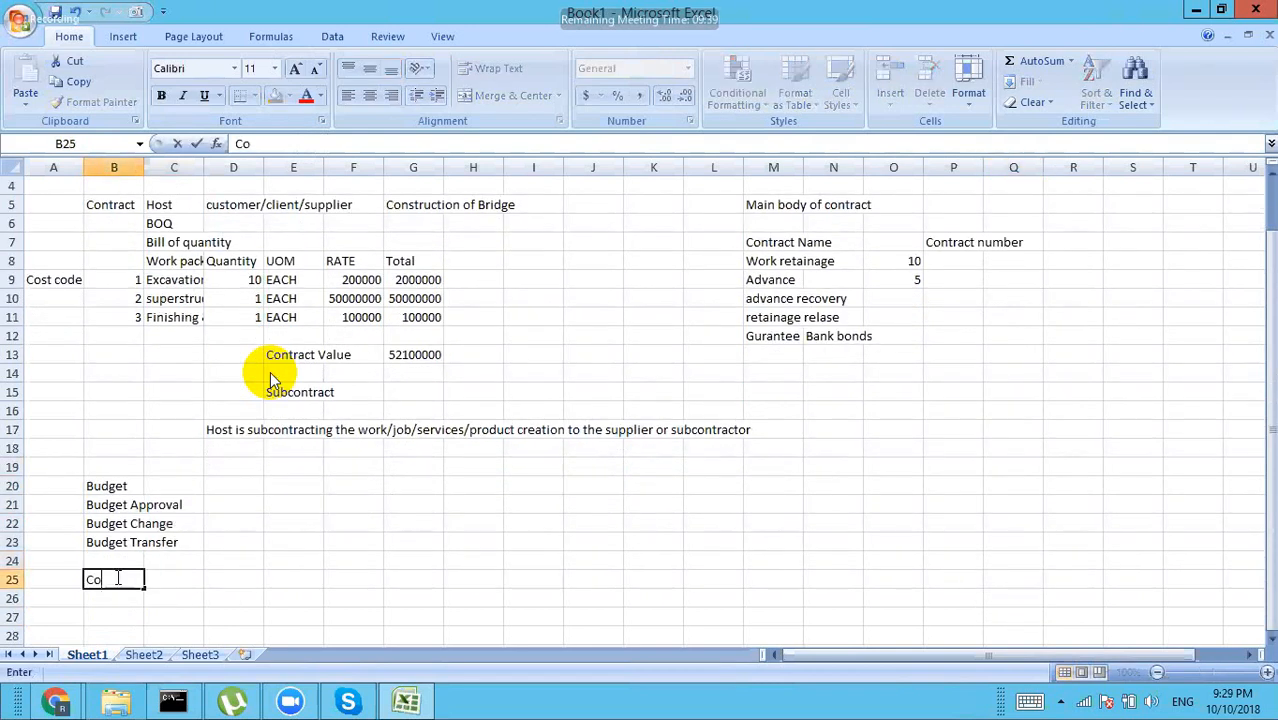
{"action": "type", "text": "mmitment"}
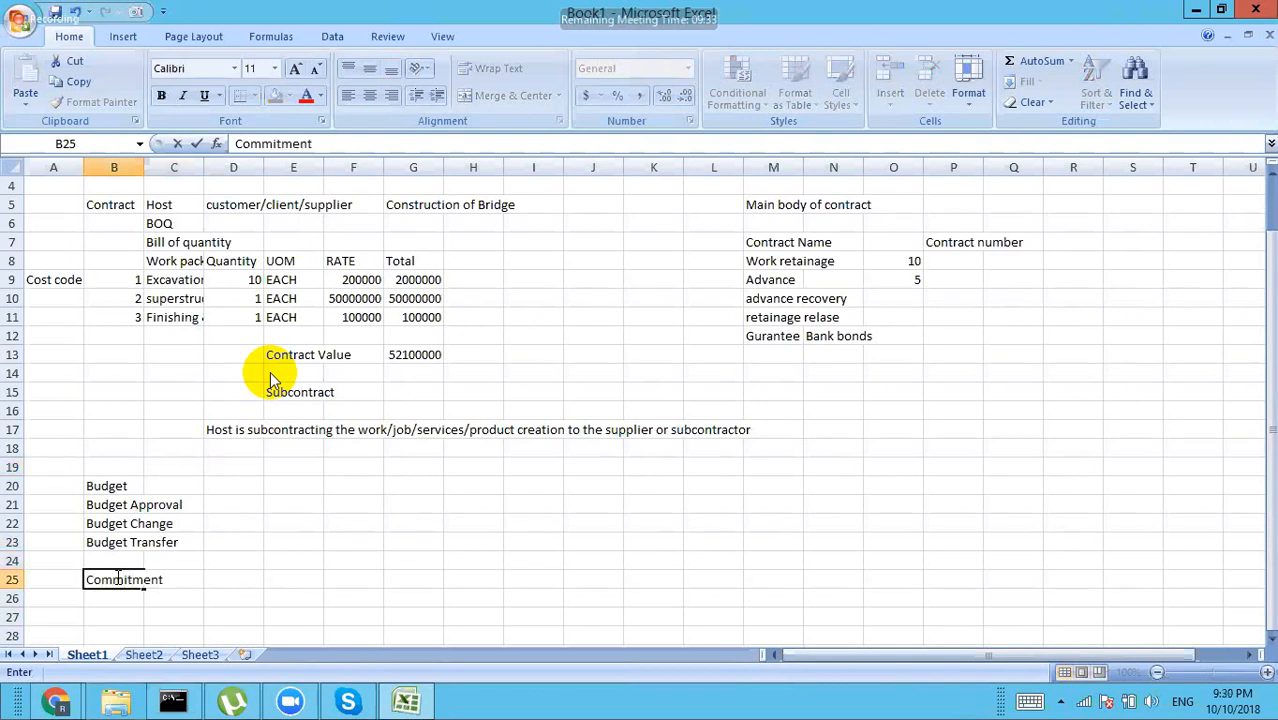
{"action": "key", "text": "Return"}
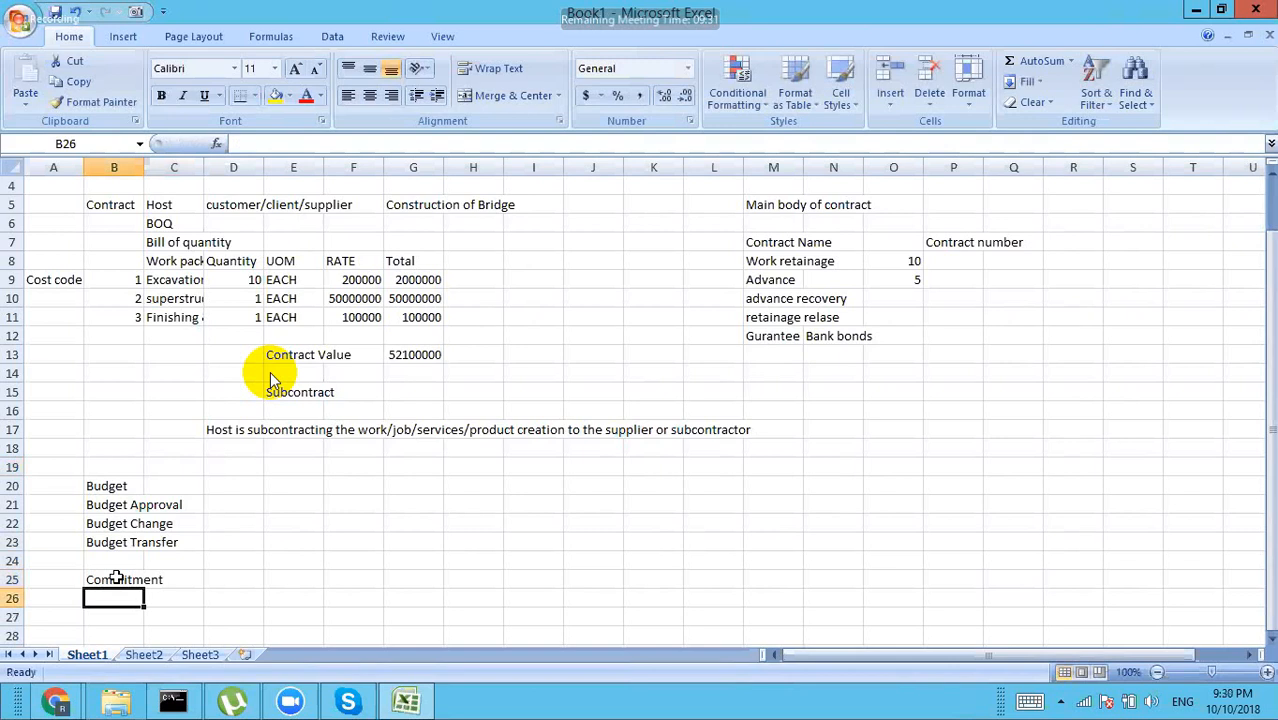
{"action": "type", "text": "Contract"}
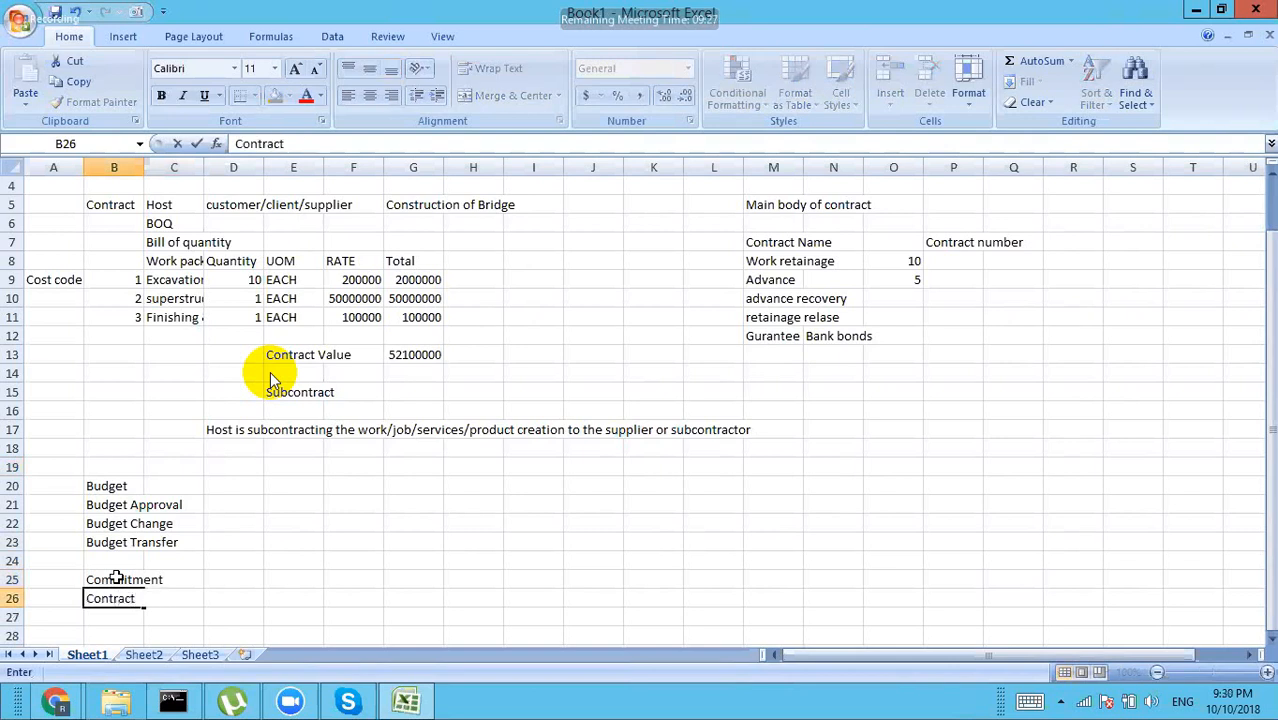
{"action": "key", "text": "Return"}
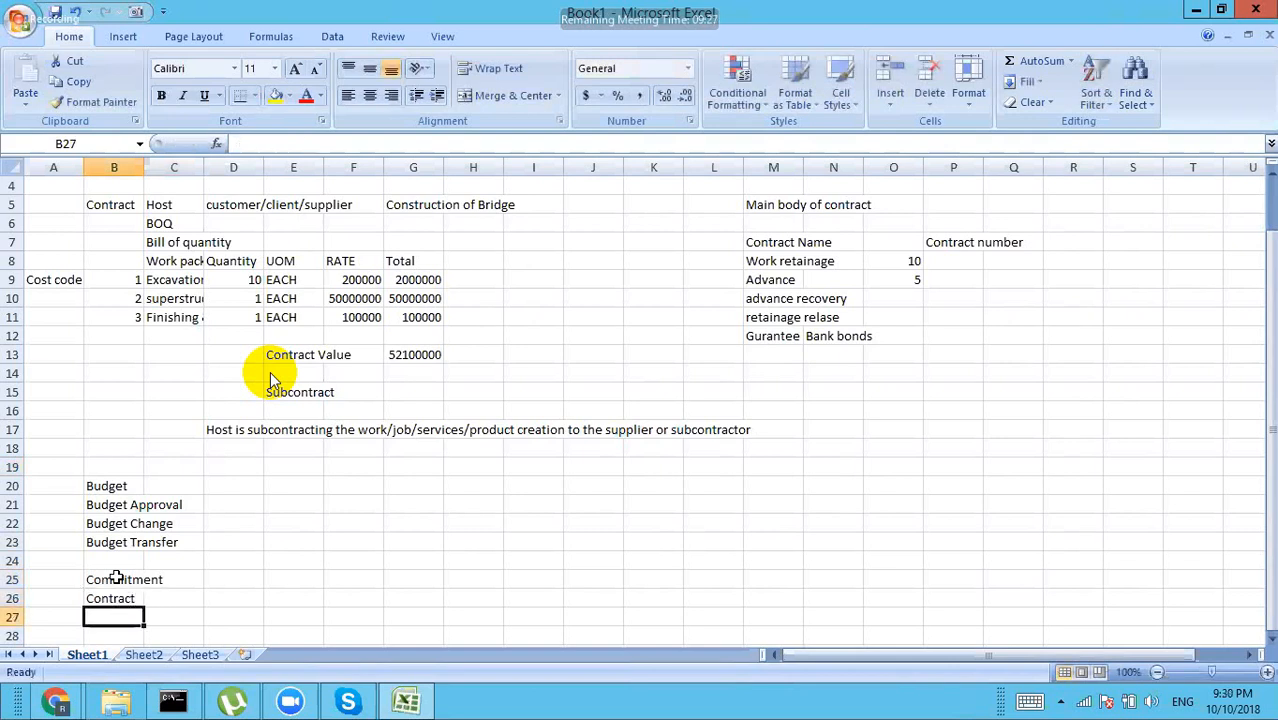
Step: Add Purchase Order in B27 and Change Order in B29, then drag Change Order up beside Contract
{"action": "type", "text": "Purchas"}
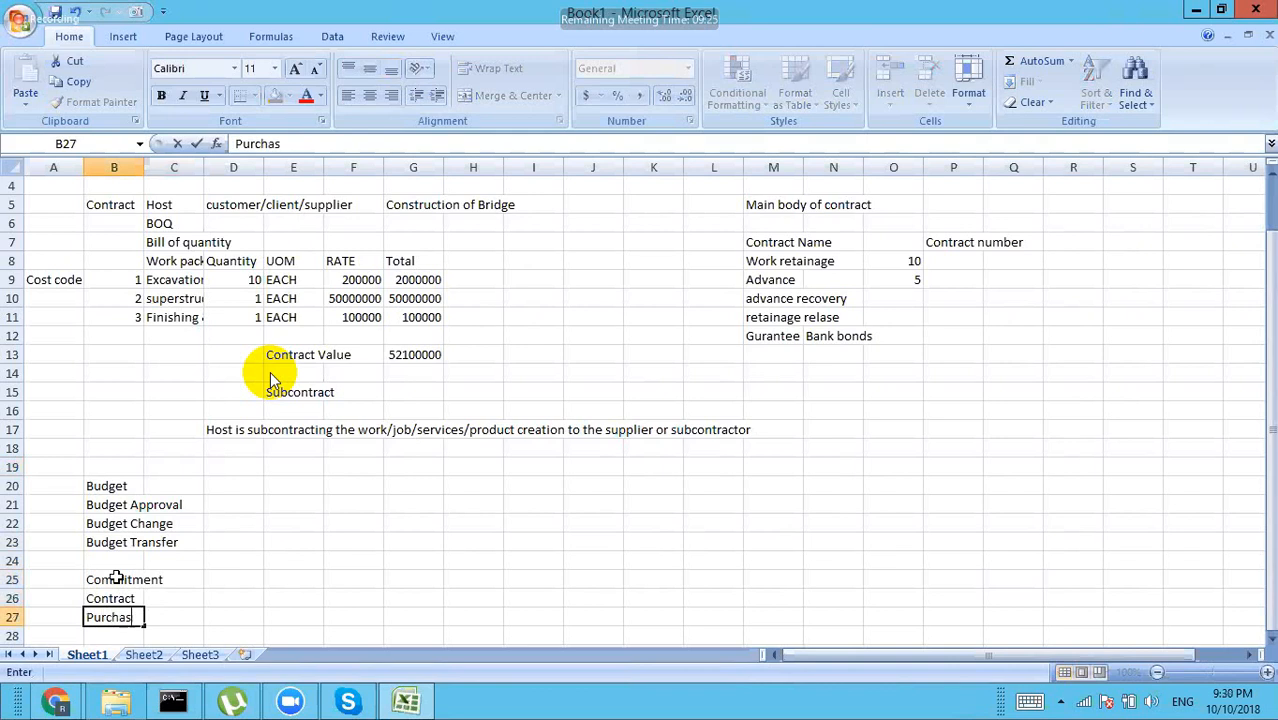
{"action": "type", "text": "e Order"}
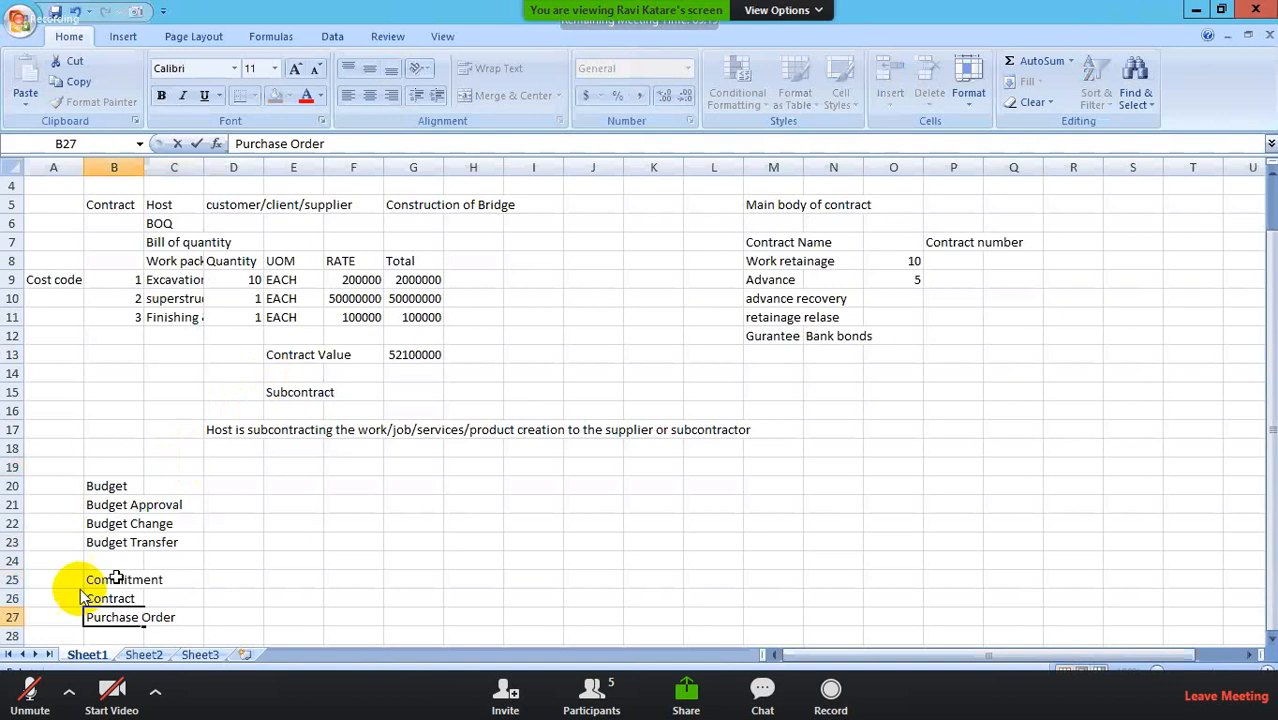
{"action": "key", "text": "Up"}
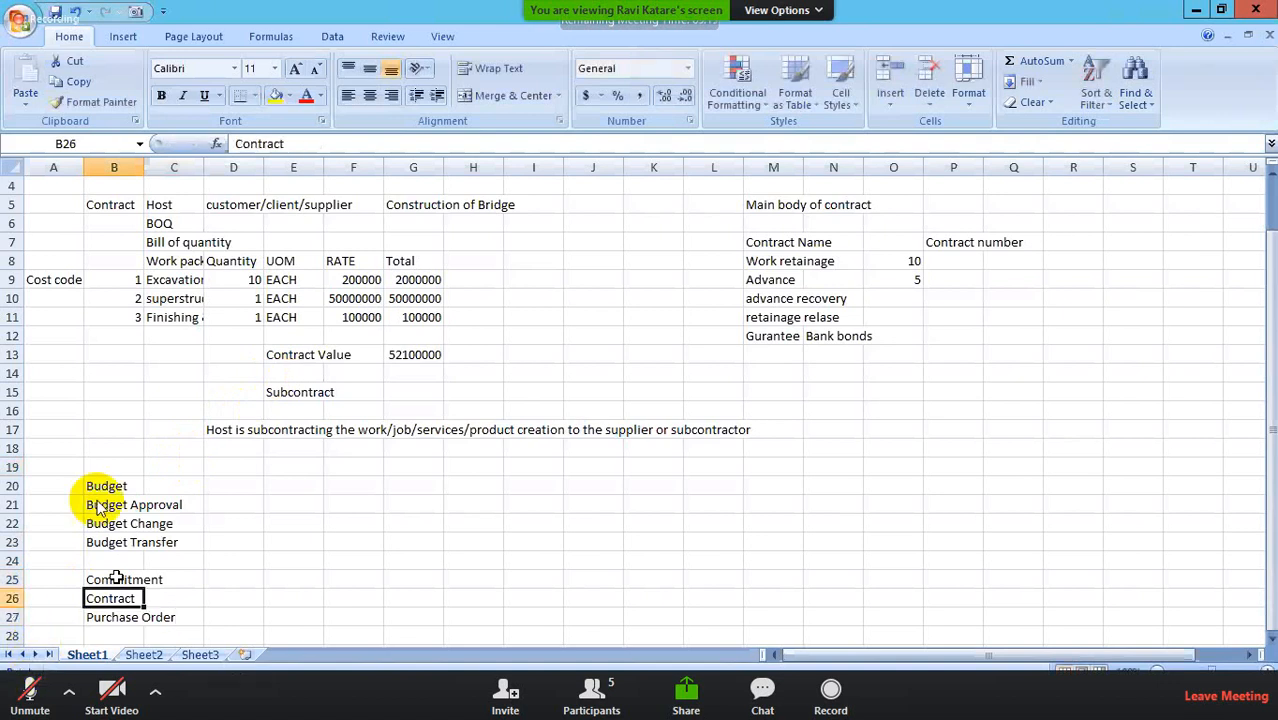
{"action": "key", "text": "Down"}
{"action": "key", "text": "Down"}
{"action": "key", "text": "Down"}
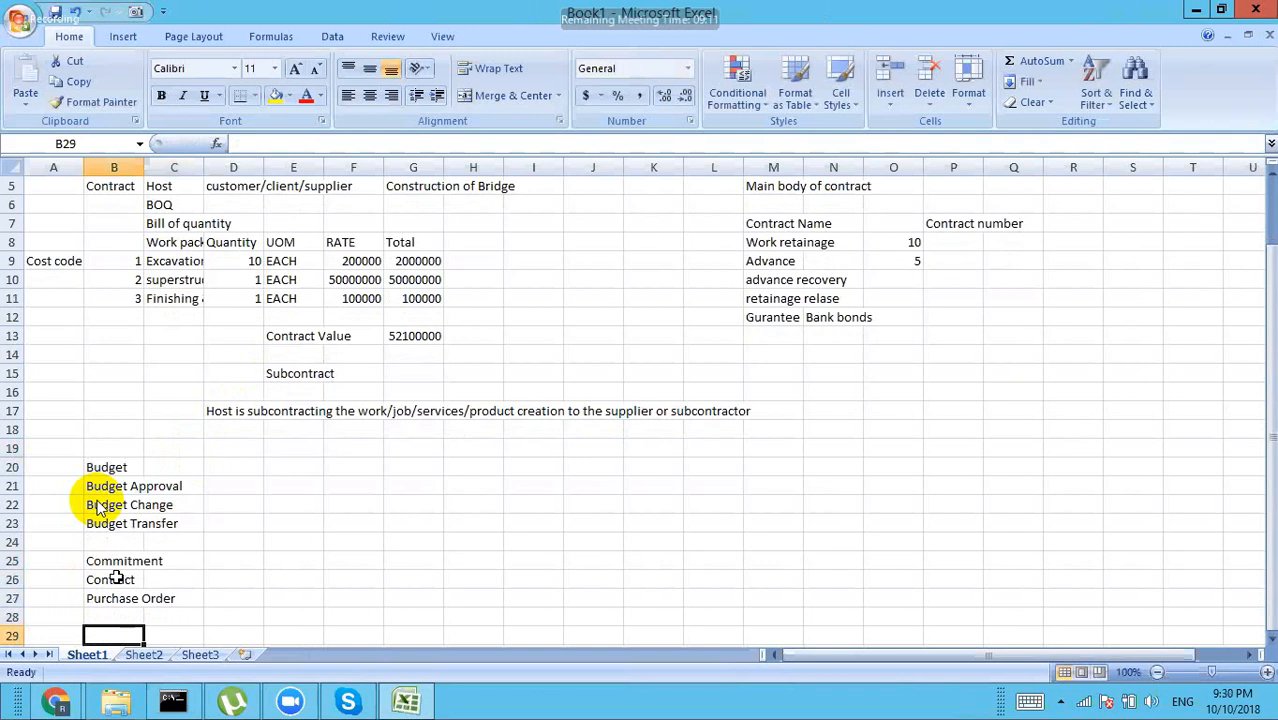
{"action": "type", "text": "Change"}
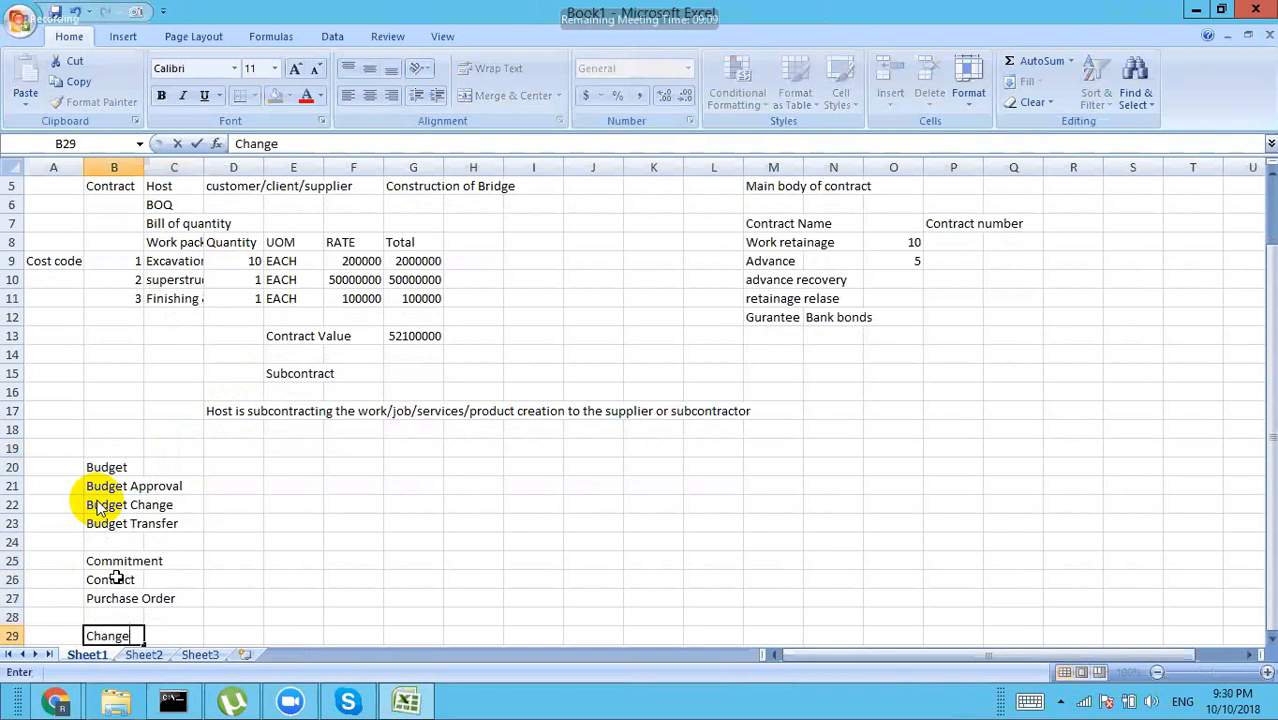
{"action": "type", "text": " Order"}
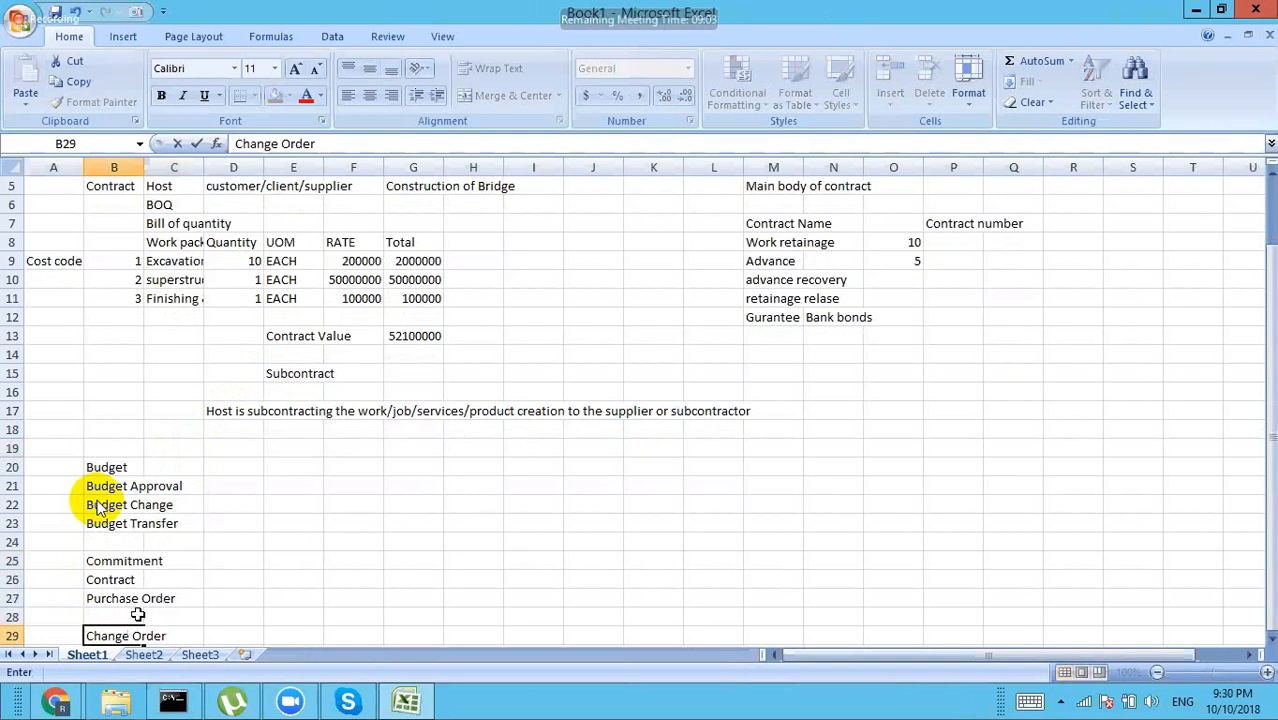
{"action": "left_click", "coordinate": [122, 615]}
{"action": "left_click", "coordinate": [121, 632]}
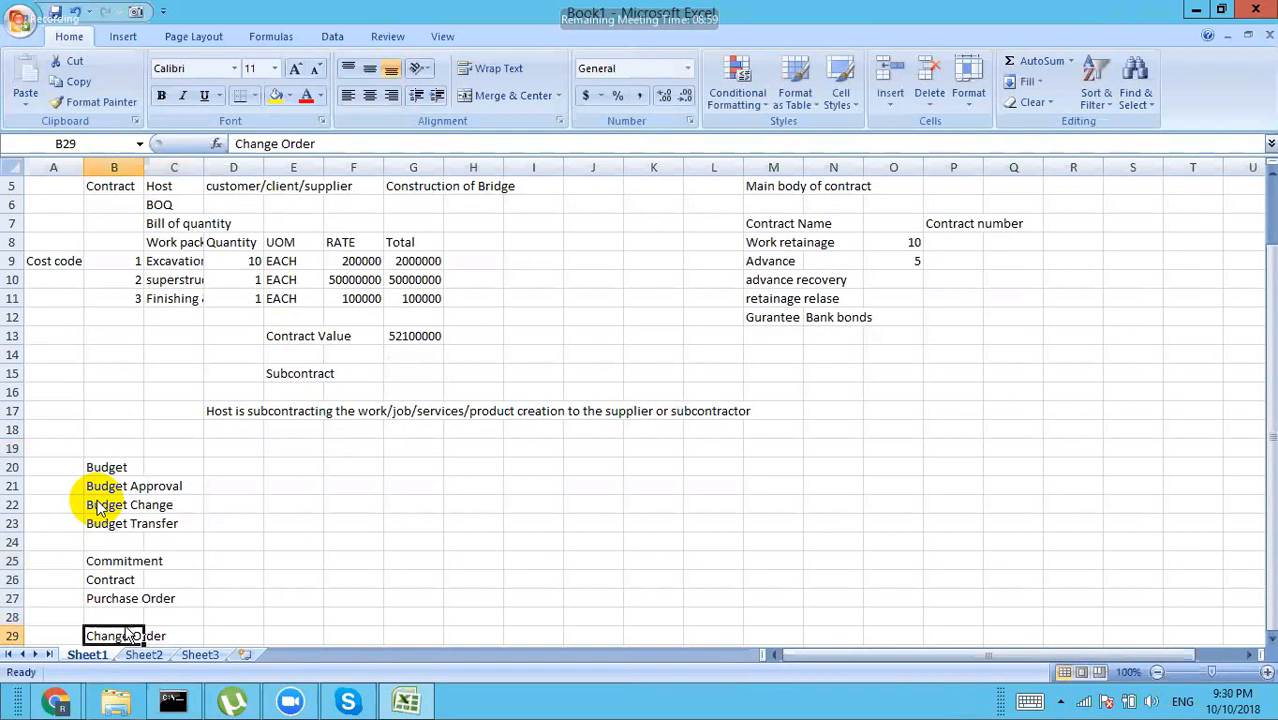
{"action": "left_click_drag", "start_coordinate": [122, 632], "coordinate": [227, 595]}
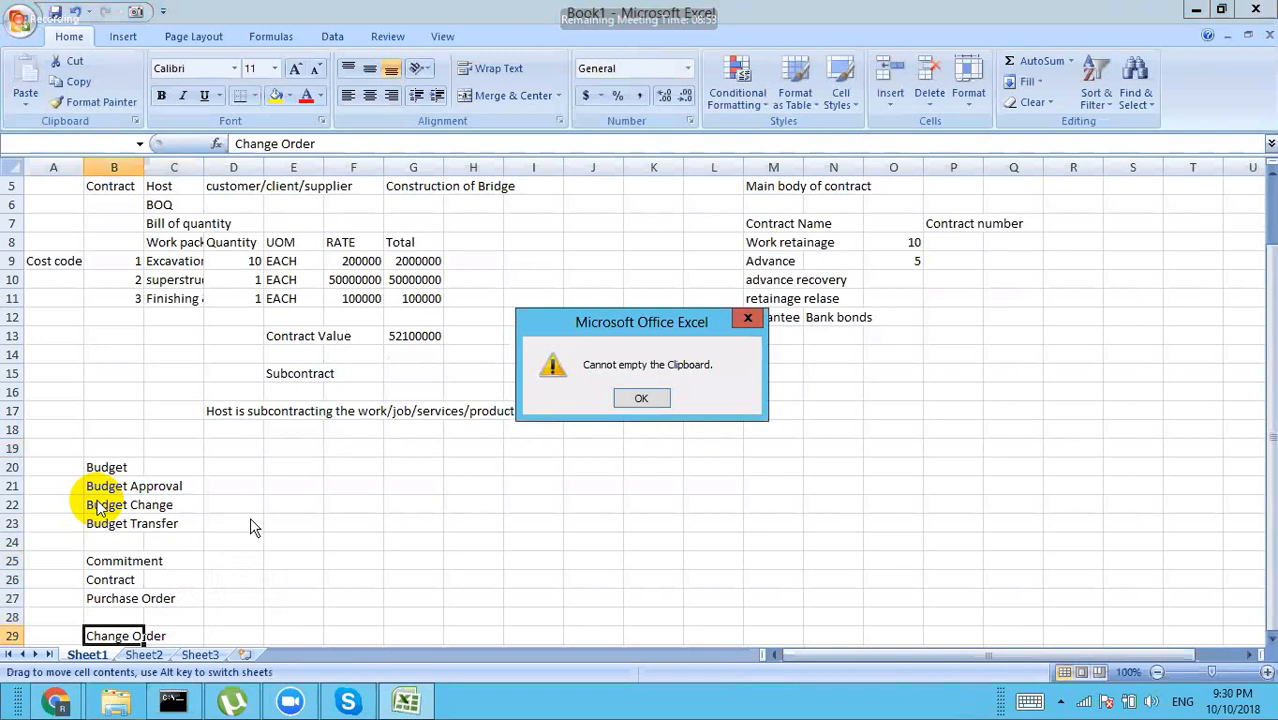
Step: Dismiss the clipboard warning and enter 'Purchase order amendment' in D27
{"action": "left_click", "coordinate": [642, 399]}
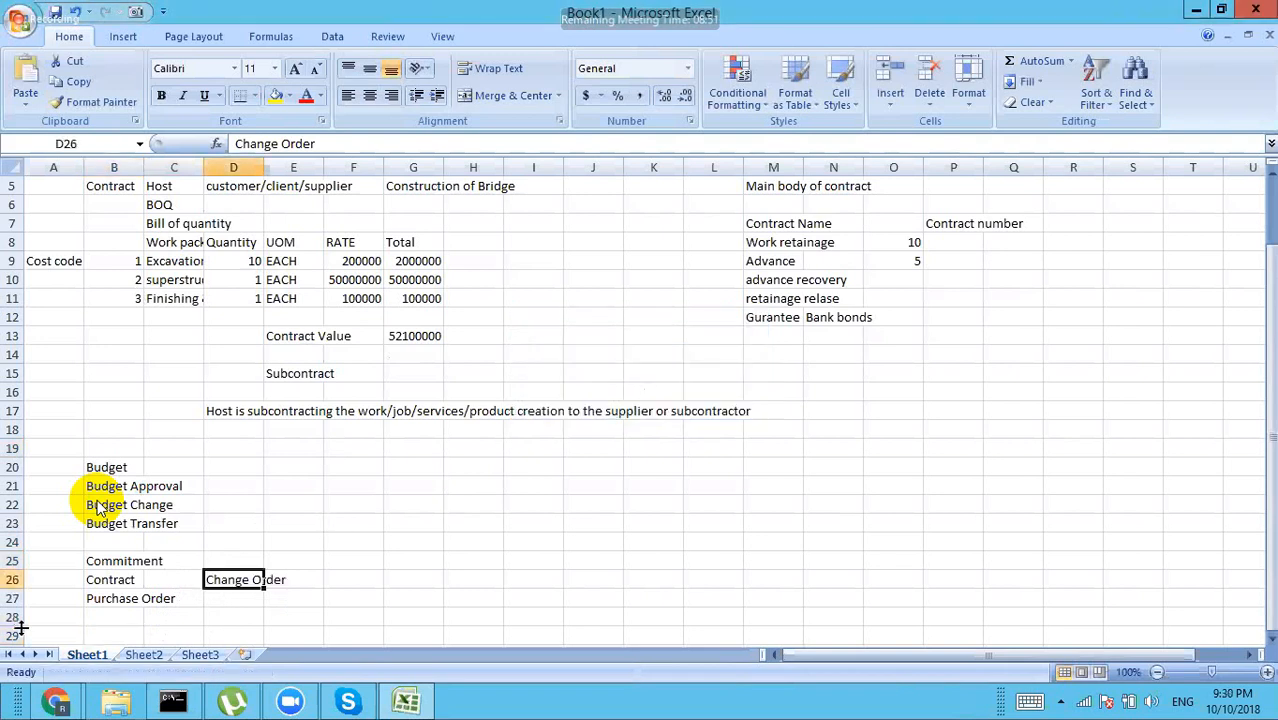
{"action": "left_click", "coordinate": [220, 600]}
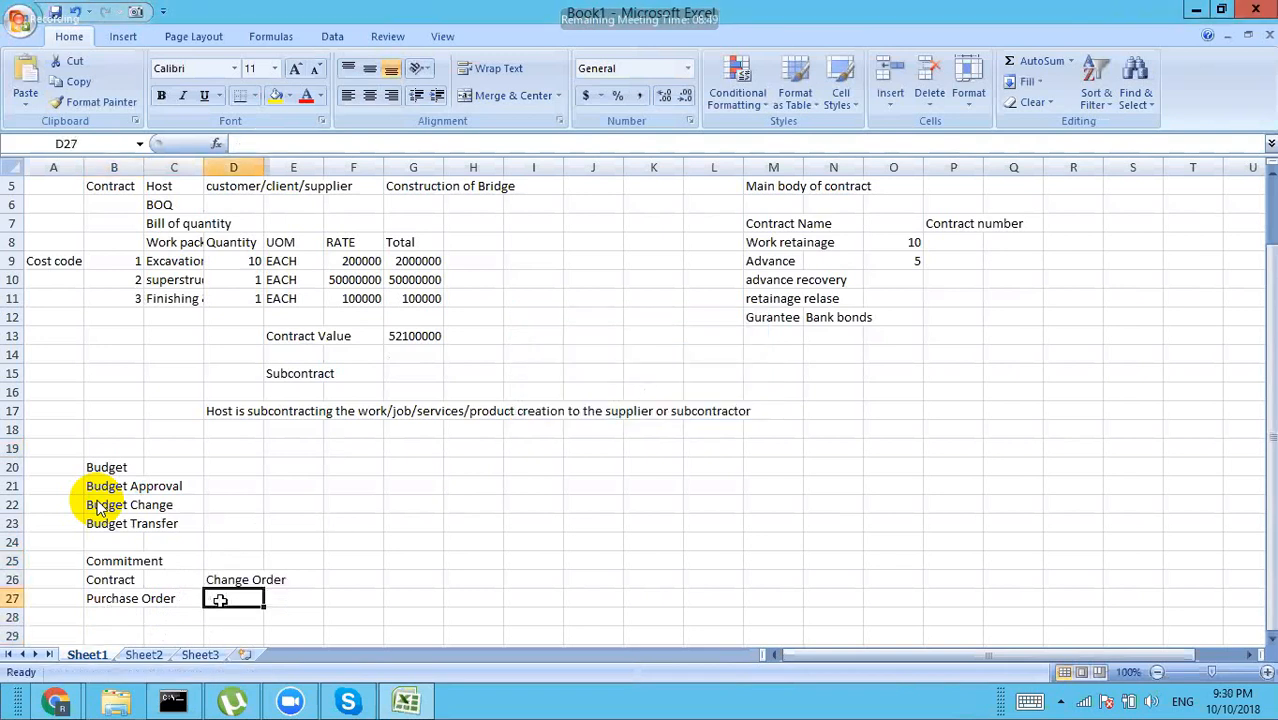
{"action": "type", "text": "Purchase"}
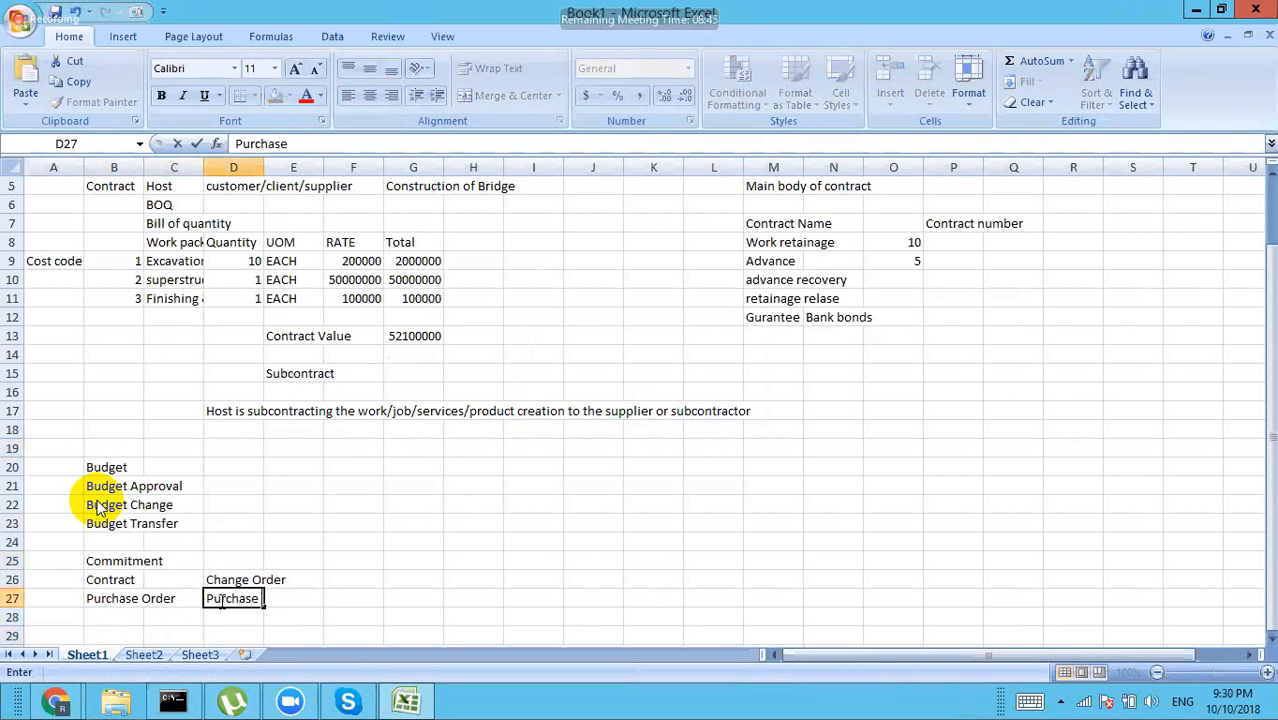
{"action": "type", "text": " order "}
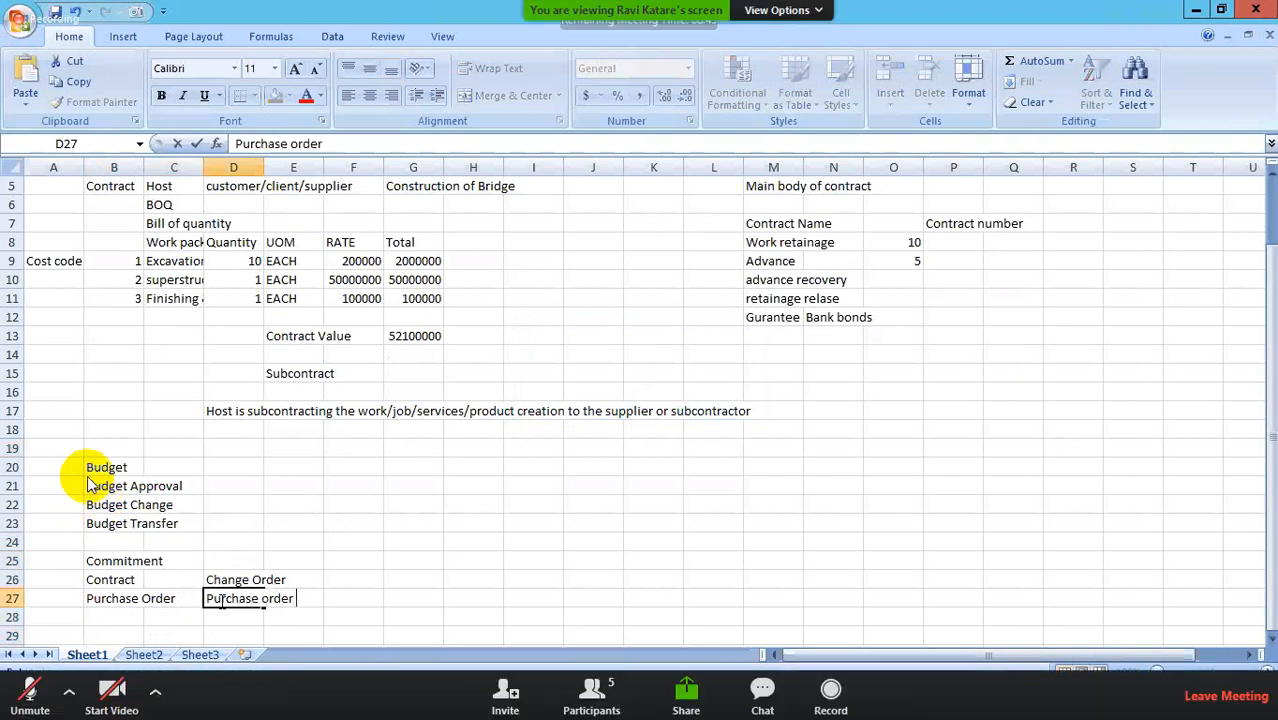
{"action": "type", "text": "amendment"}
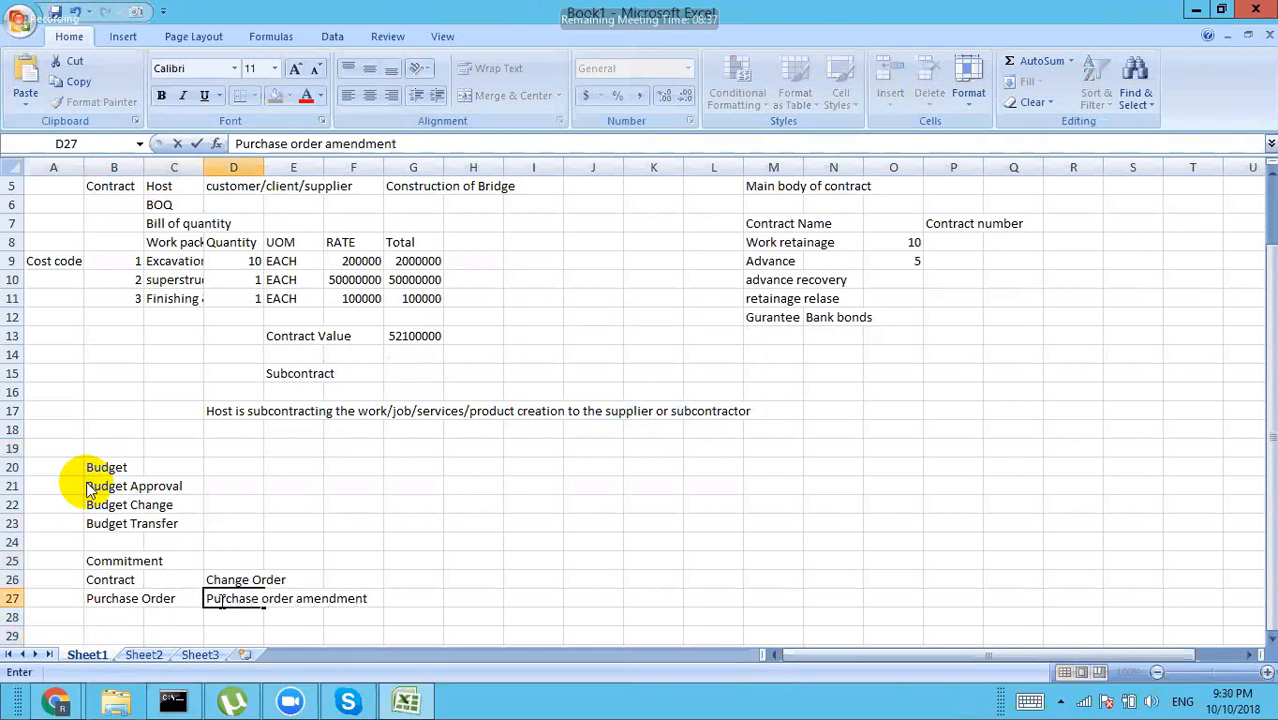
{"action": "key", "text": "Tab"}
Step: Enter Payment Application in H26 and Invoice in H27
{"action": "key", "text": "Tab"}
{"action": "key", "text": "Tab"}
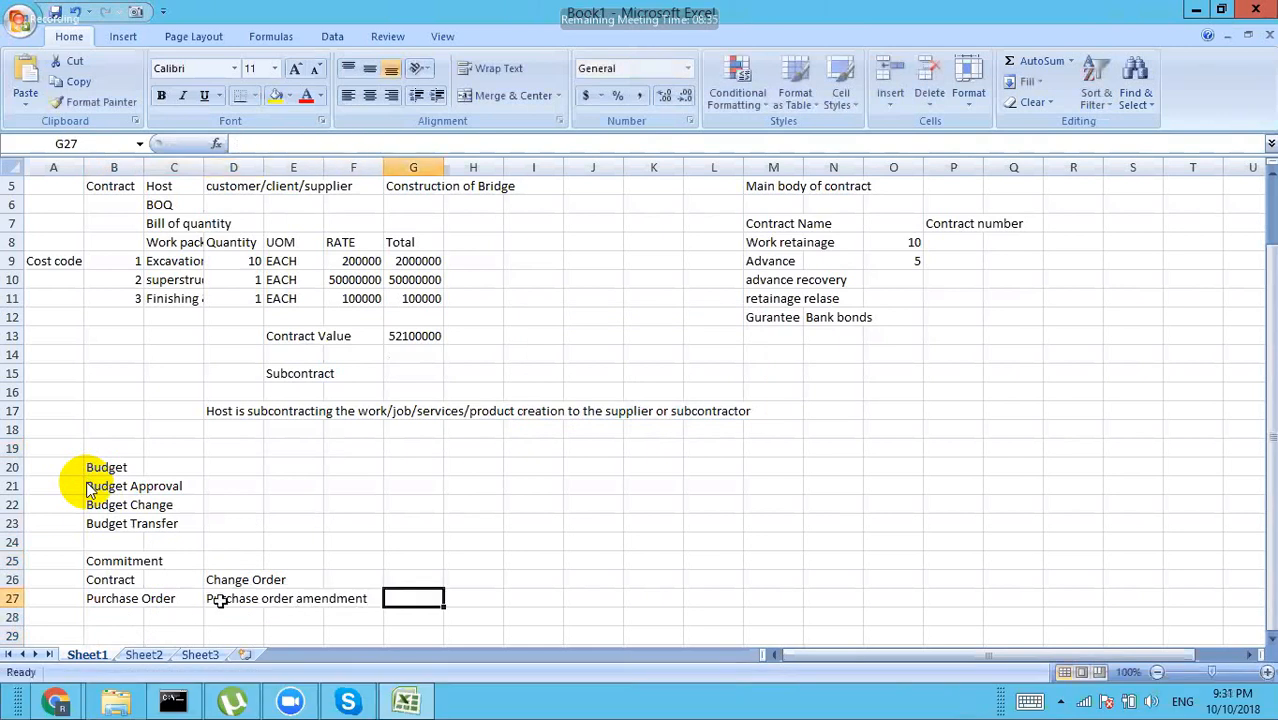
{"action": "key", "text": "Tab"}
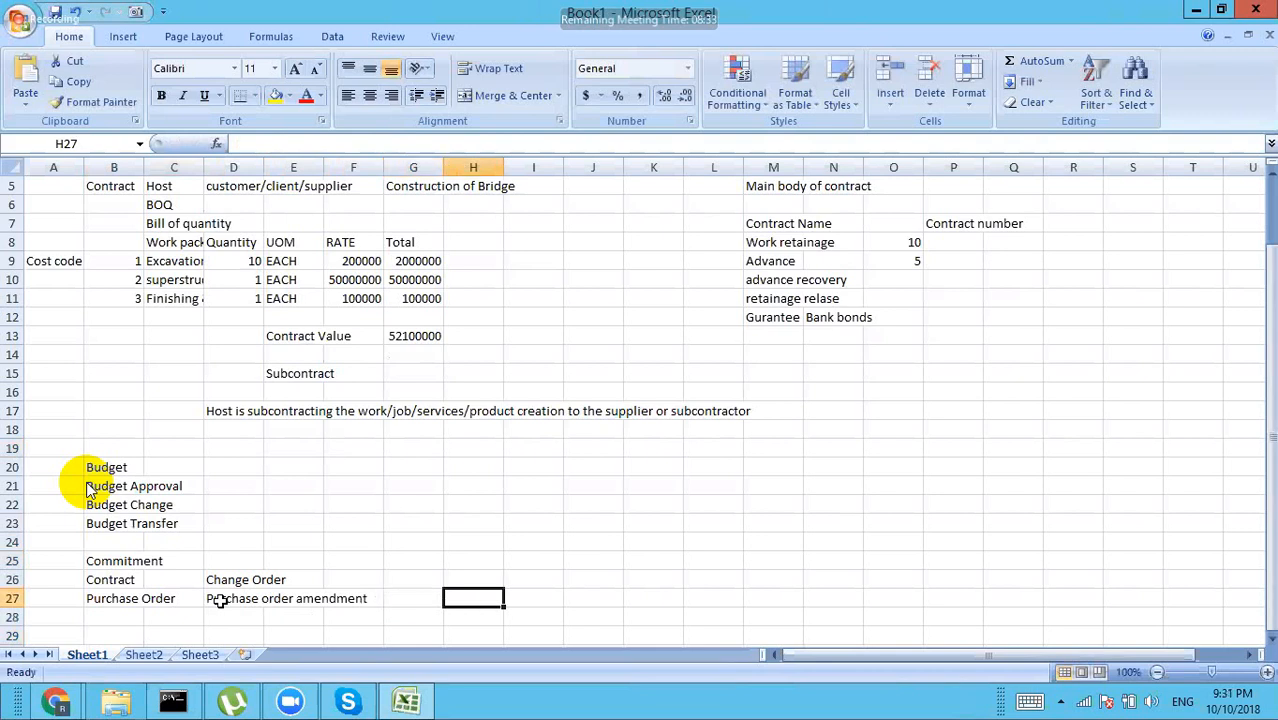
{"action": "key", "text": "Up"}
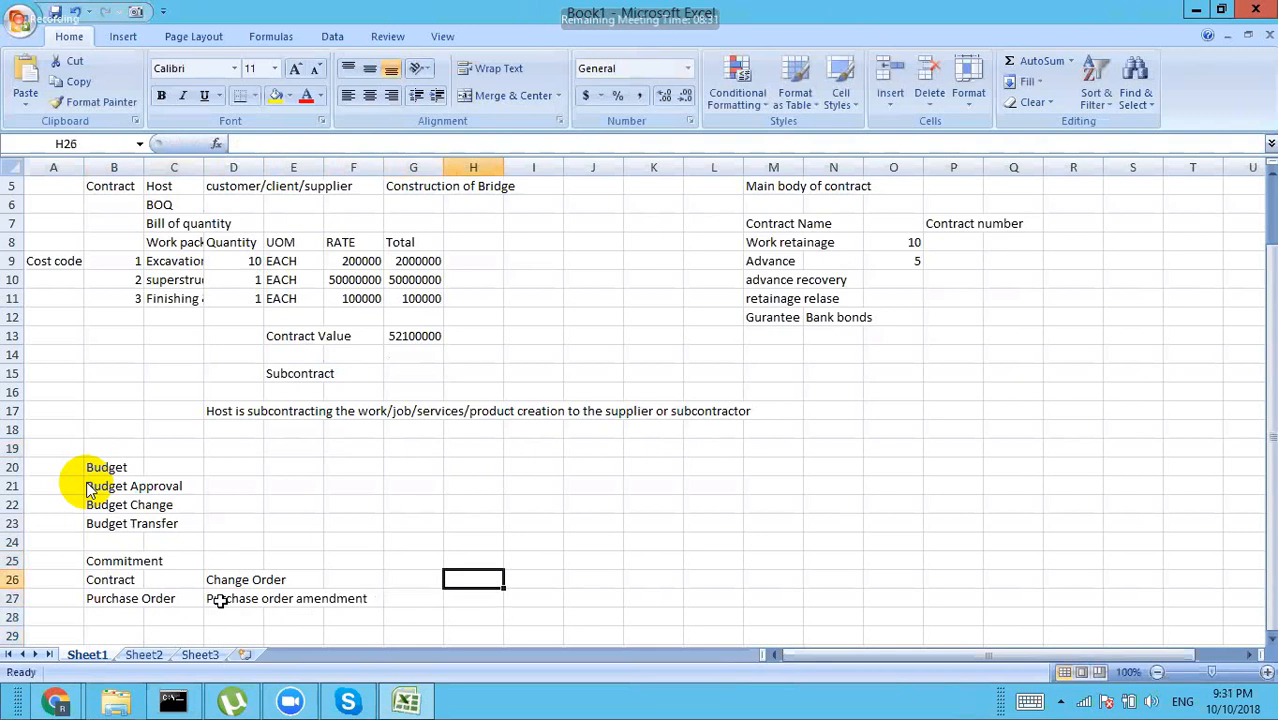
{"action": "type", "text": "P"}
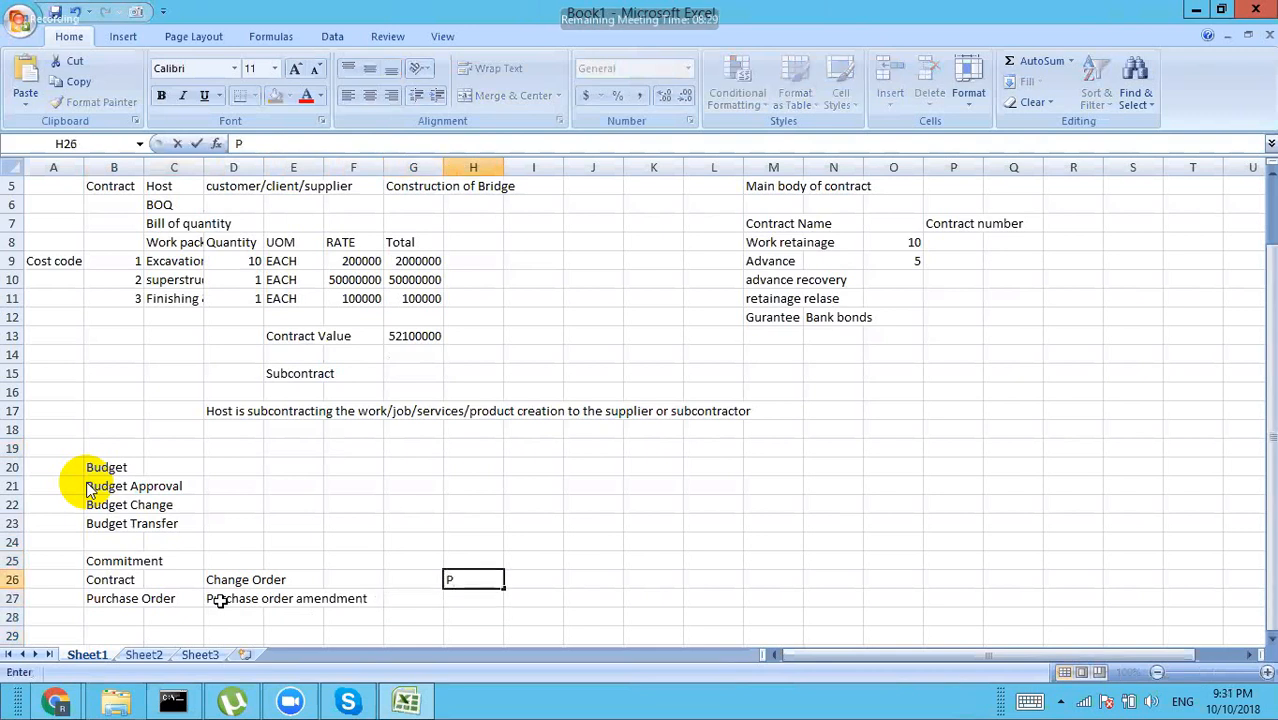
{"action": "type", "text": "ayment A"}
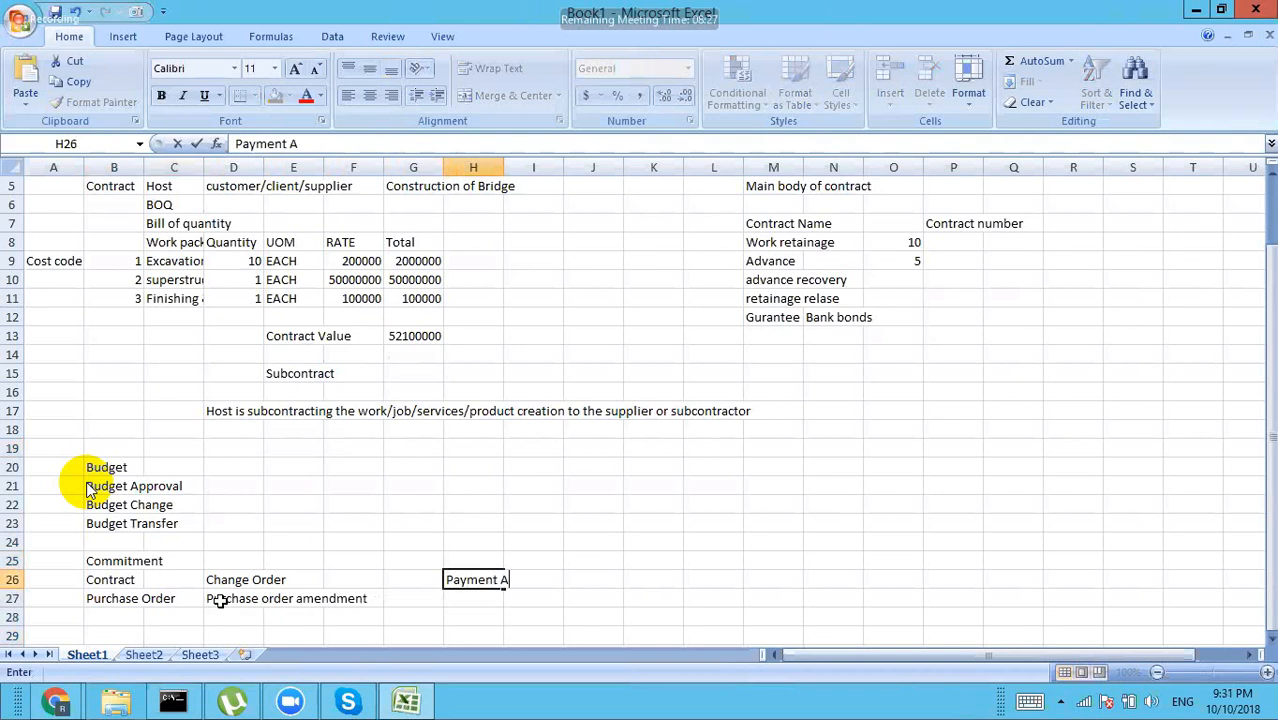
{"action": "type", "text": "pplicatio"}
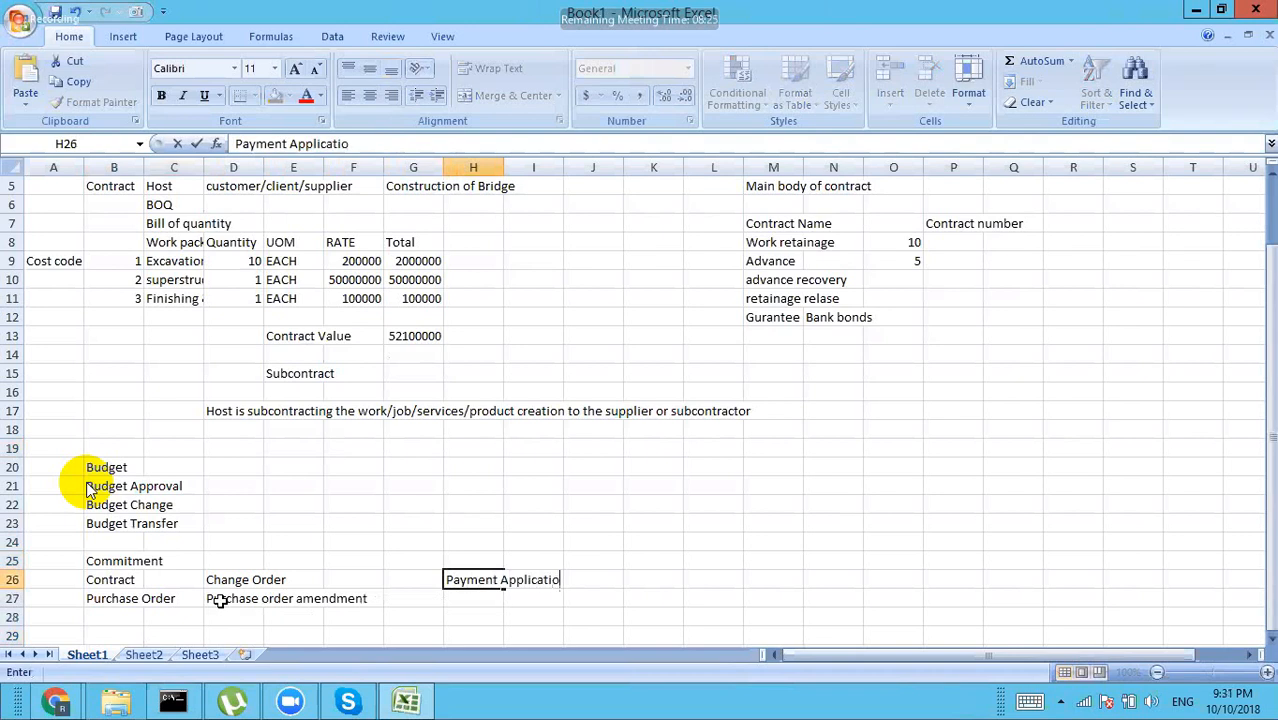
{"action": "type", "text": "n"}
{"action": "key", "text": "Return"}
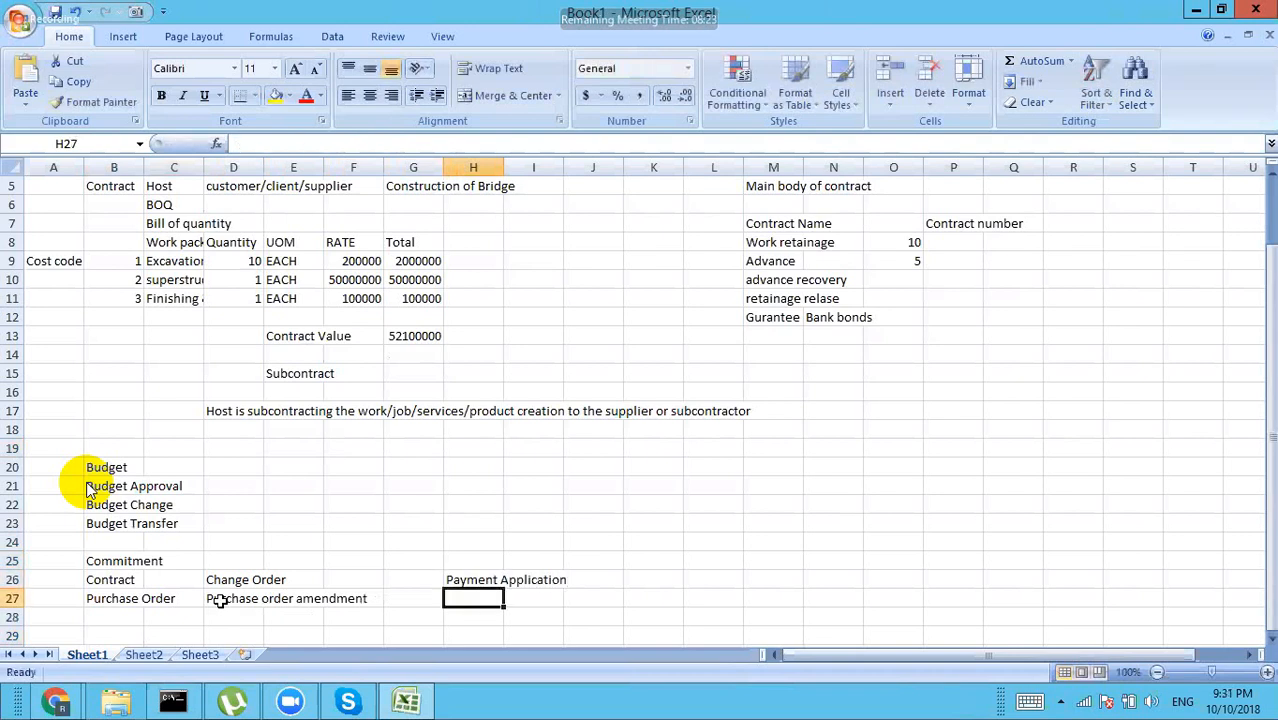
{"action": "type", "text": "Invo"}
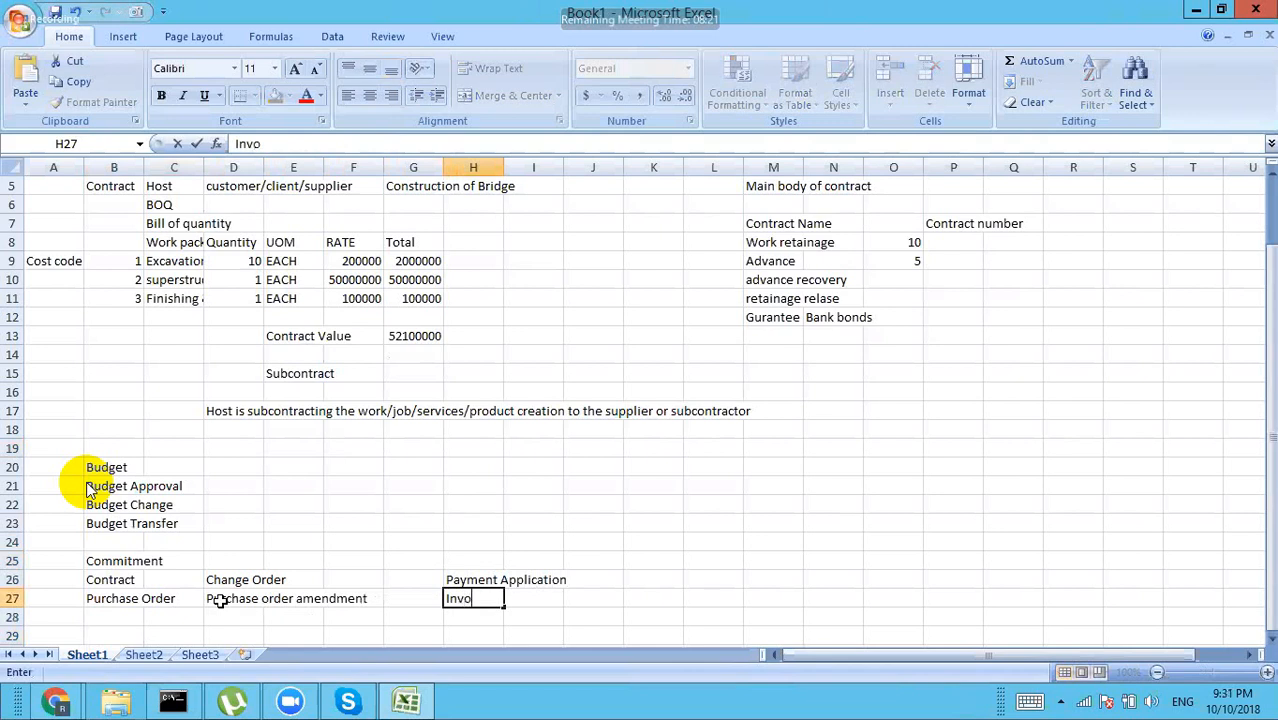
{"action": "type", "text": "ice"}
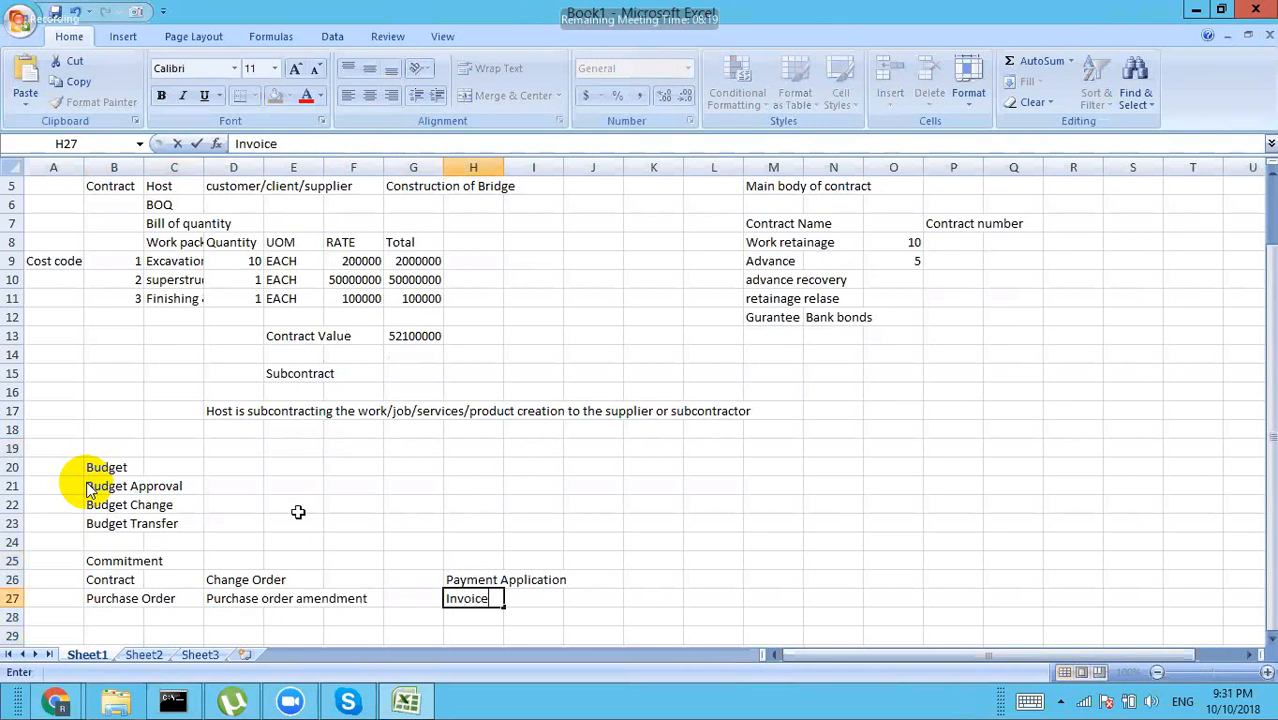
{"action": "left_click", "coordinate": [300, 523]}
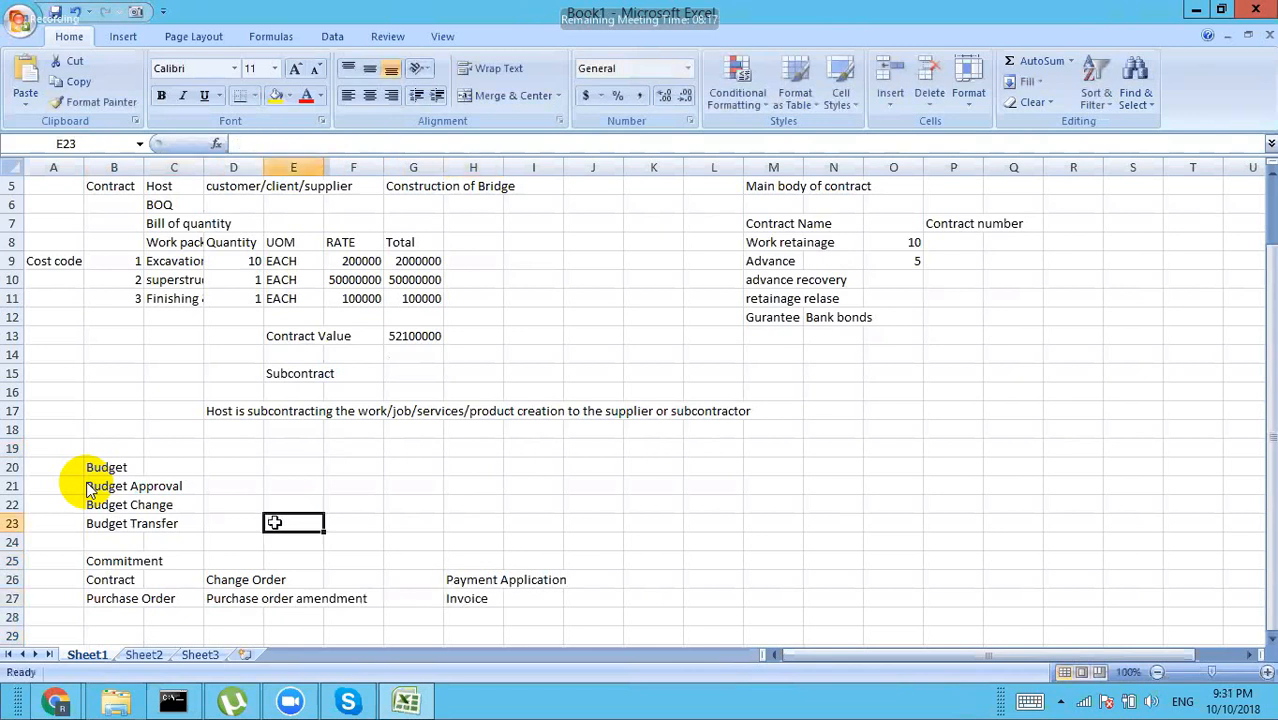
Step: Fill B26:H26 yellow and B27:H27 with a blue theme colour
{"action": "left_click_drag", "start_coordinate": [108, 585], "coordinate": [497, 582]}
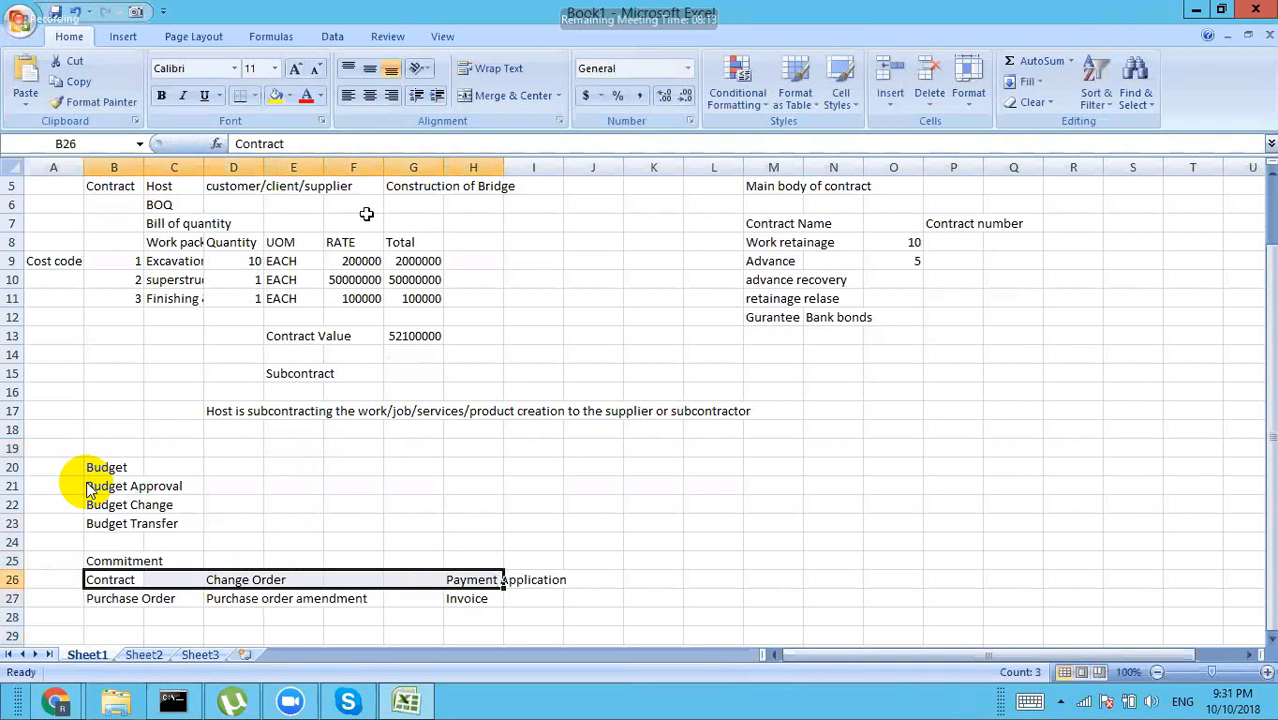
{"action": "left_click", "coordinate": [275, 95]}
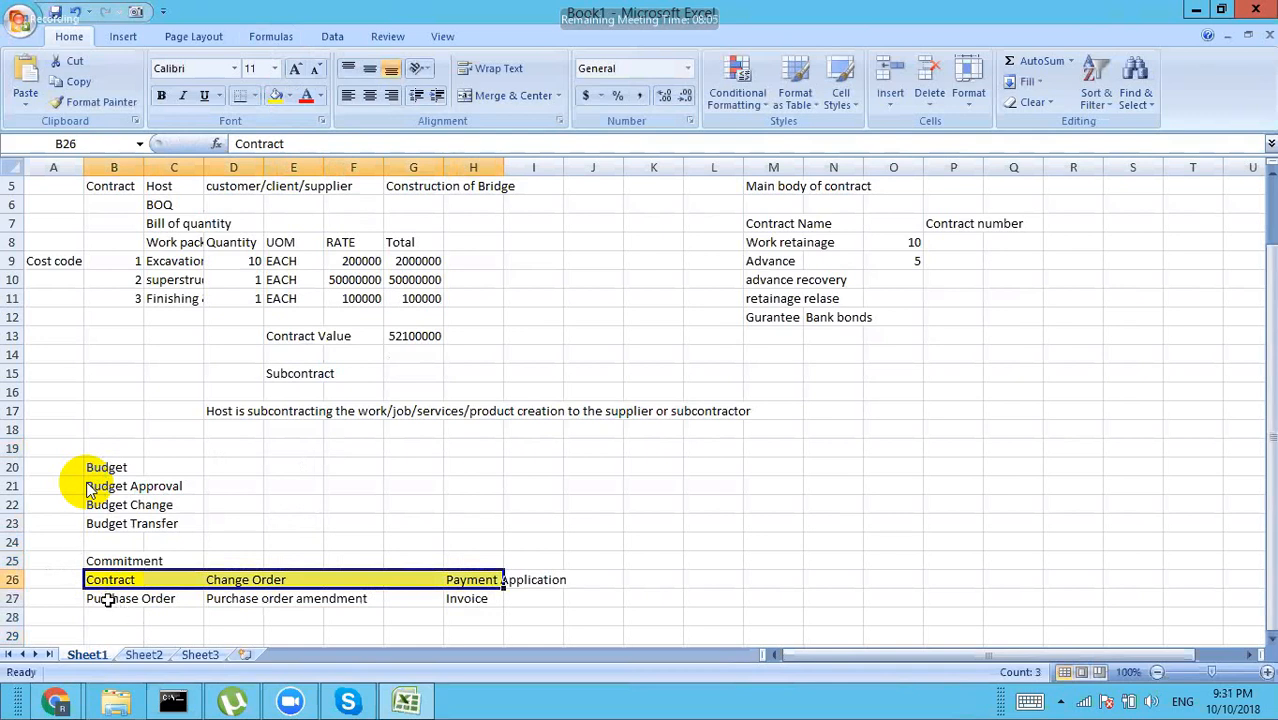
{"action": "left_click_drag", "start_coordinate": [107, 598], "coordinate": [485, 601]}
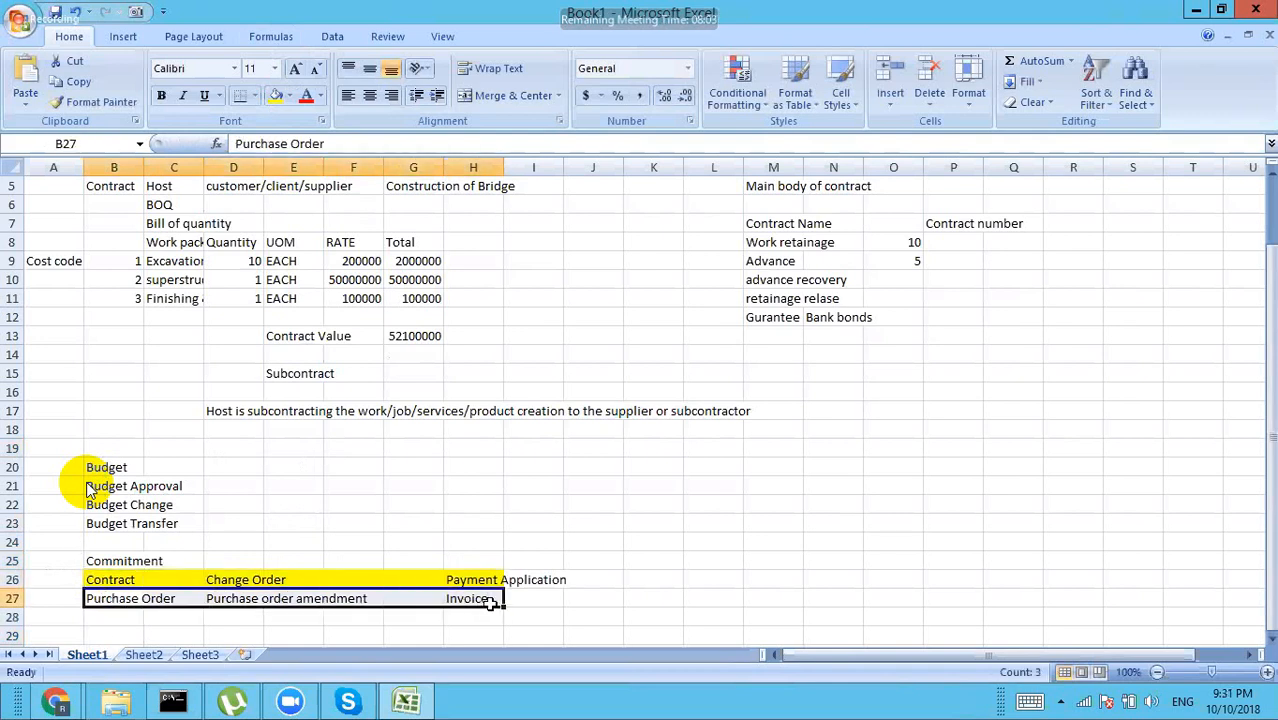
{"action": "left_click", "coordinate": [288, 97]}
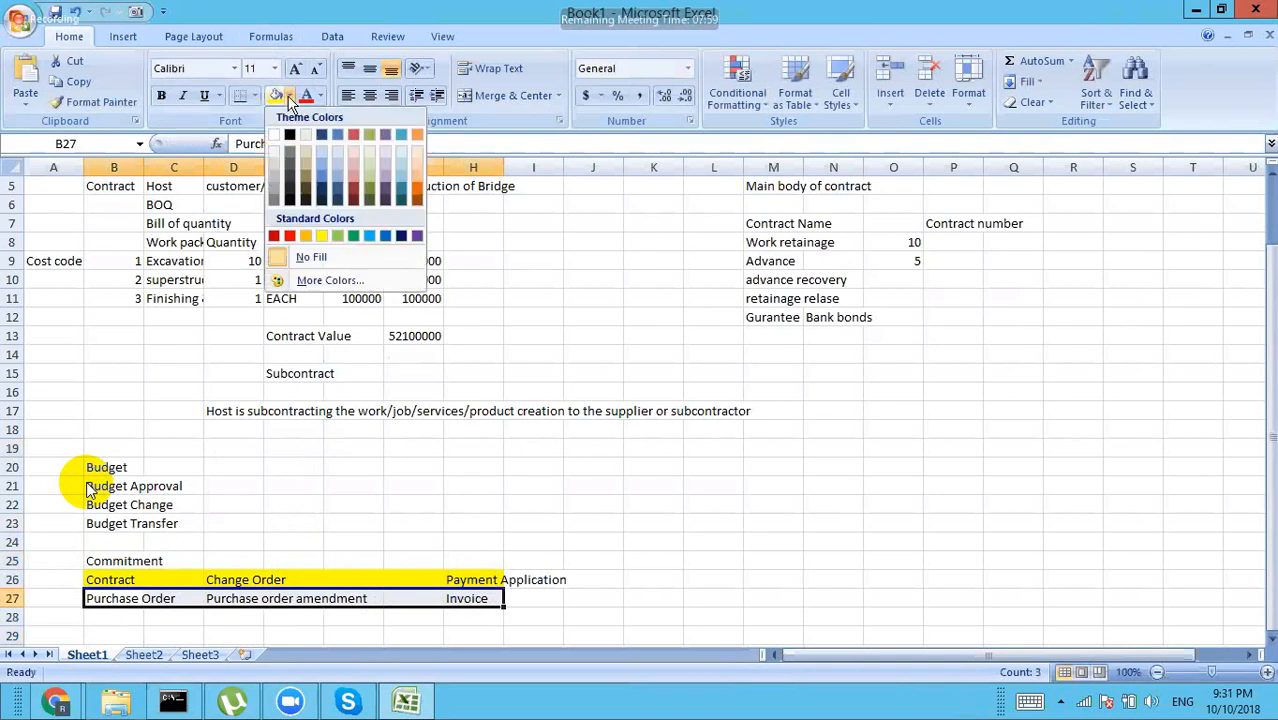
{"action": "left_click", "coordinate": [338, 140]}
{"action": "left_click", "coordinate": [333, 492]}
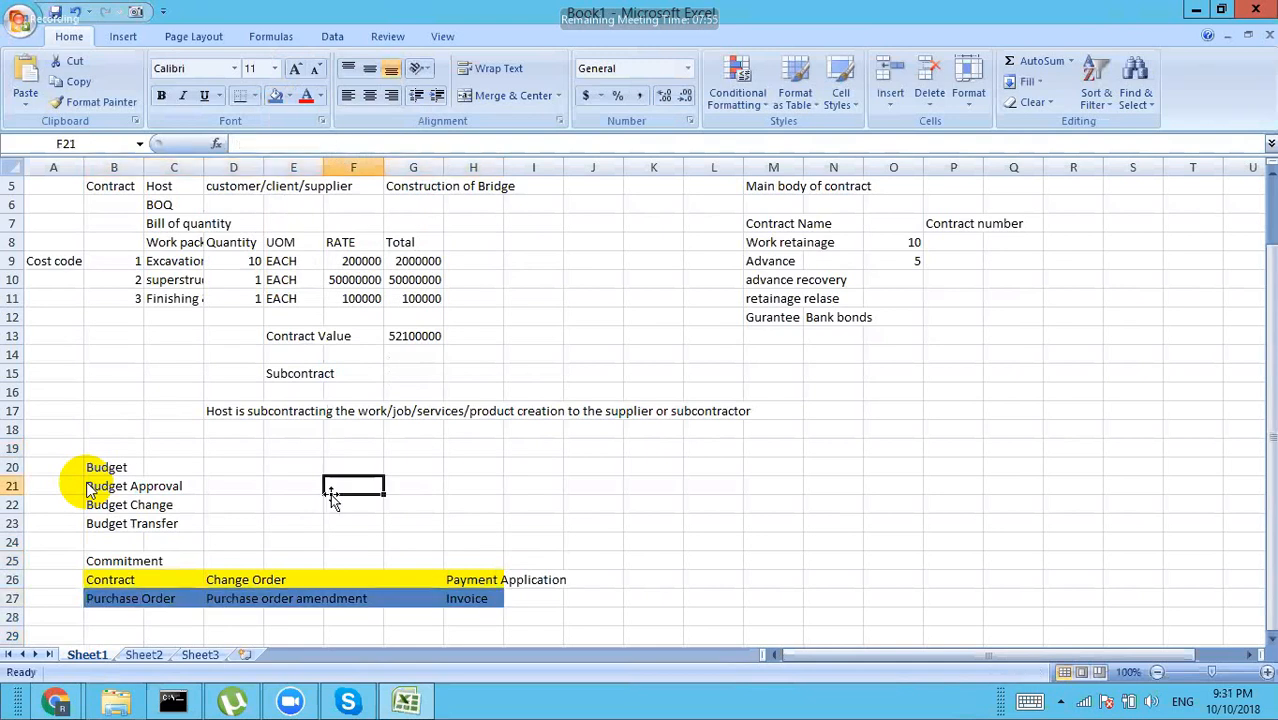
{"action": "left_click", "coordinate": [118, 581]}
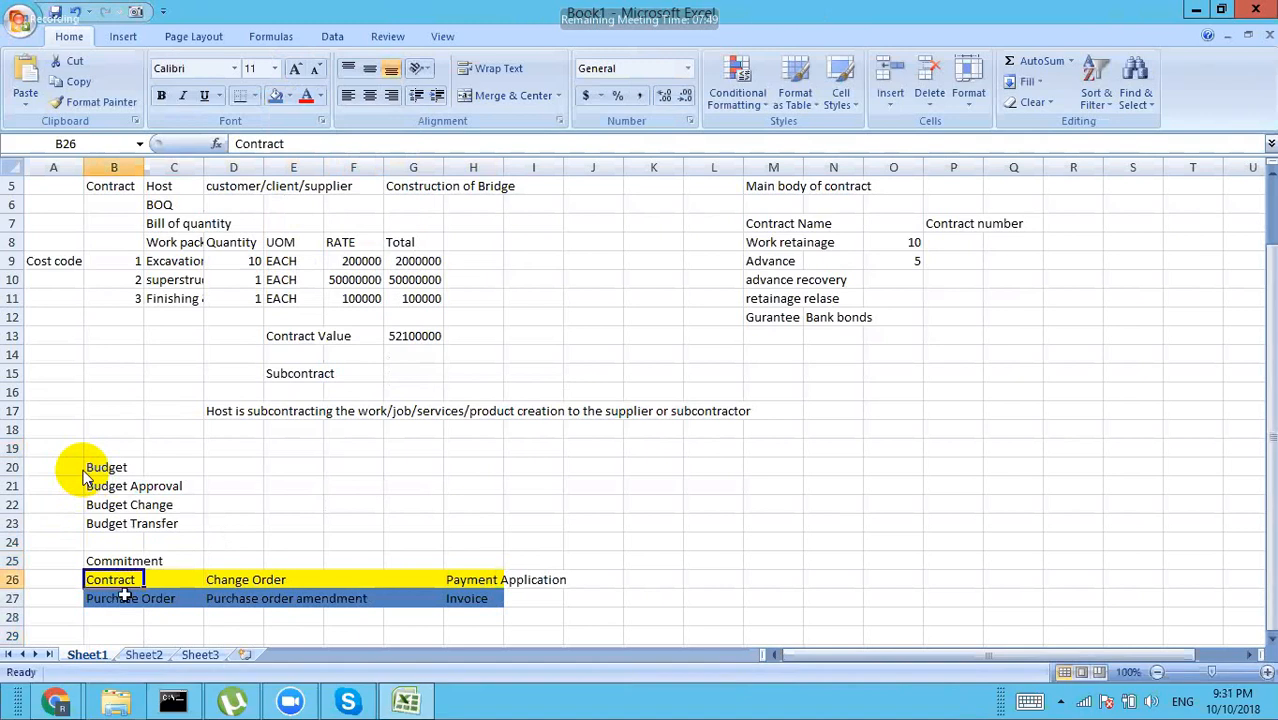
Step: Select the Contract, Purchase Order and Budget cells, then mute the Zoom microphone
{"action": "left_click", "coordinate": [117, 620]}
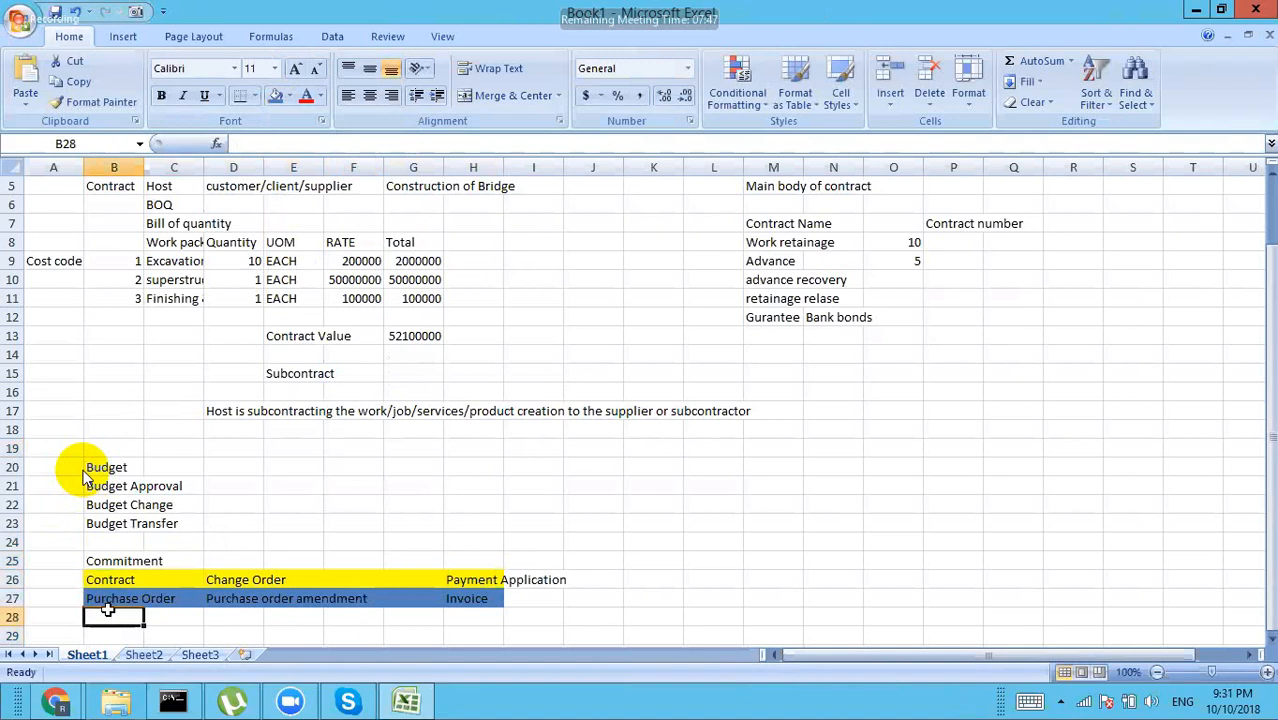
{"action": "left_click", "coordinate": [108, 598]}
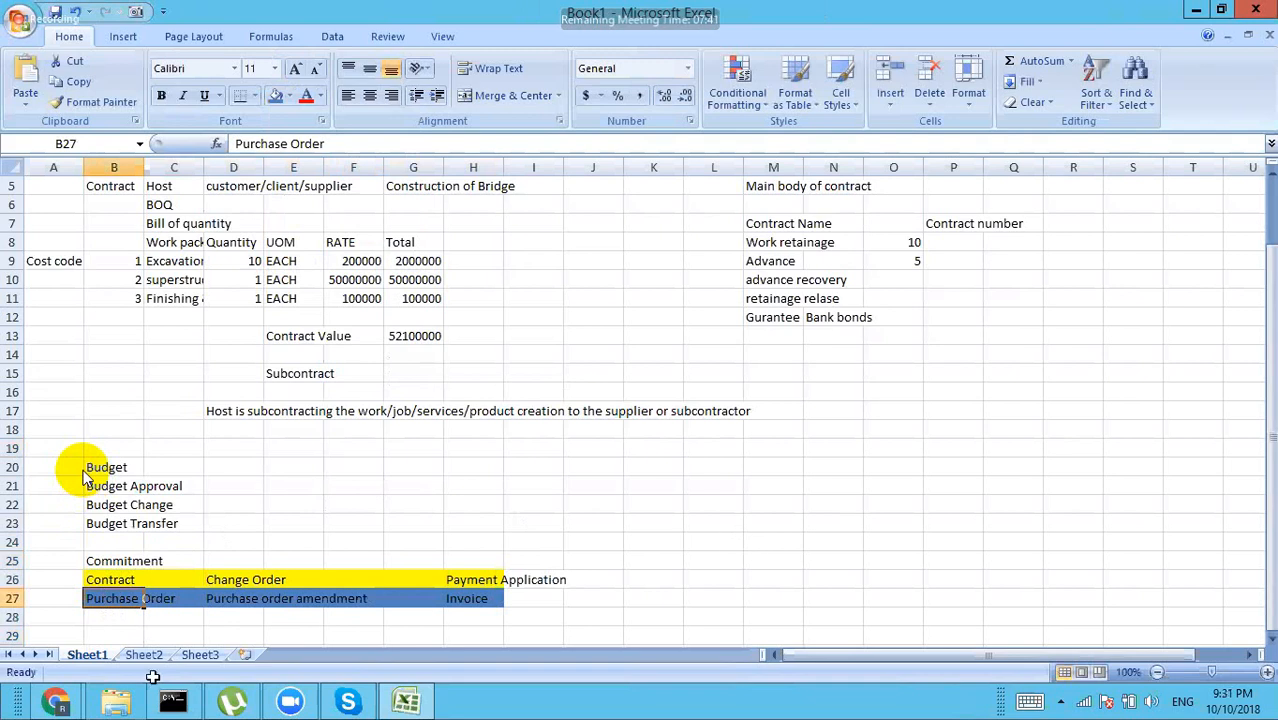
{"action": "left_click", "coordinate": [108, 583]}
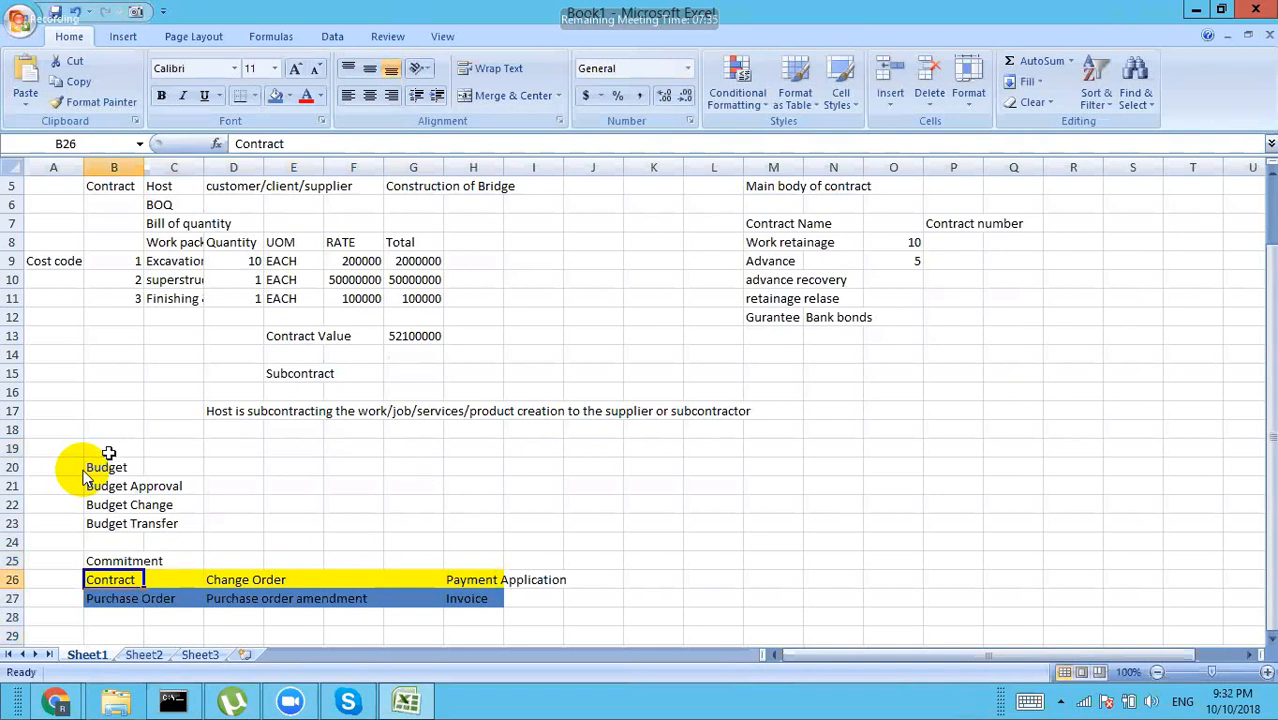
{"action": "left_click", "coordinate": [108, 466]}
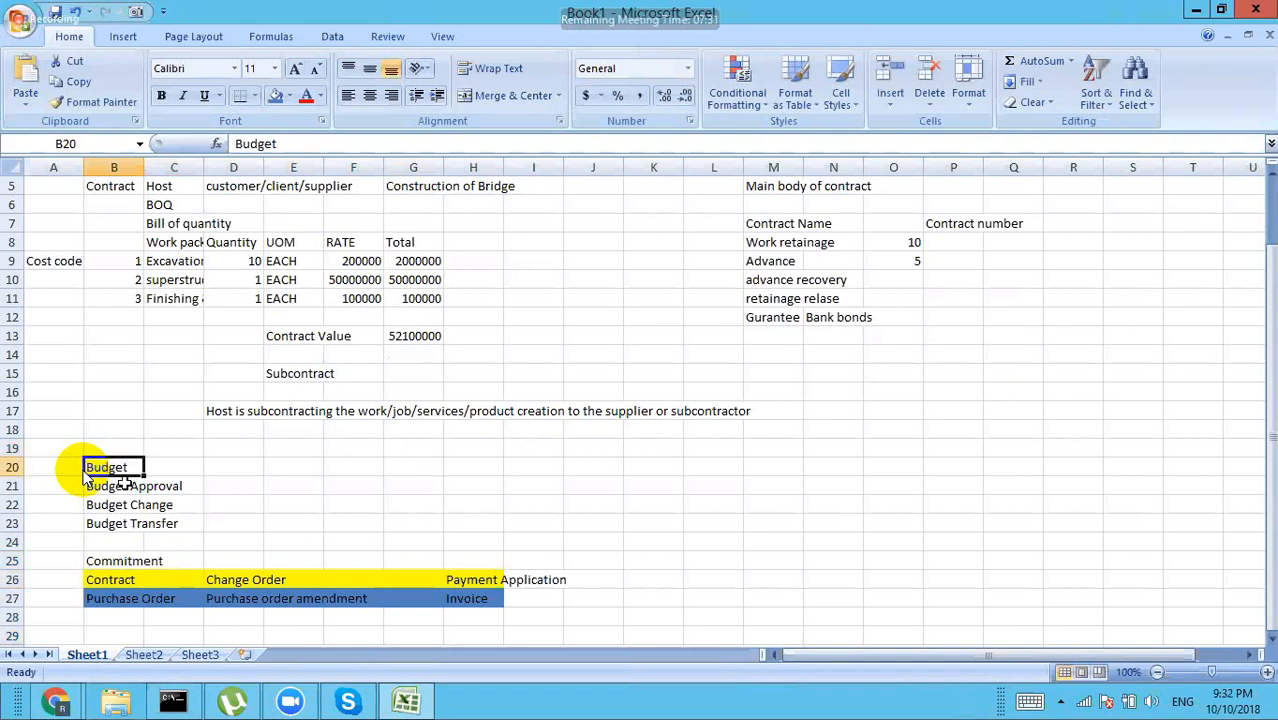
{"action": "left_click_drag", "start_coordinate": [124, 481], "coordinate": [121, 524]}
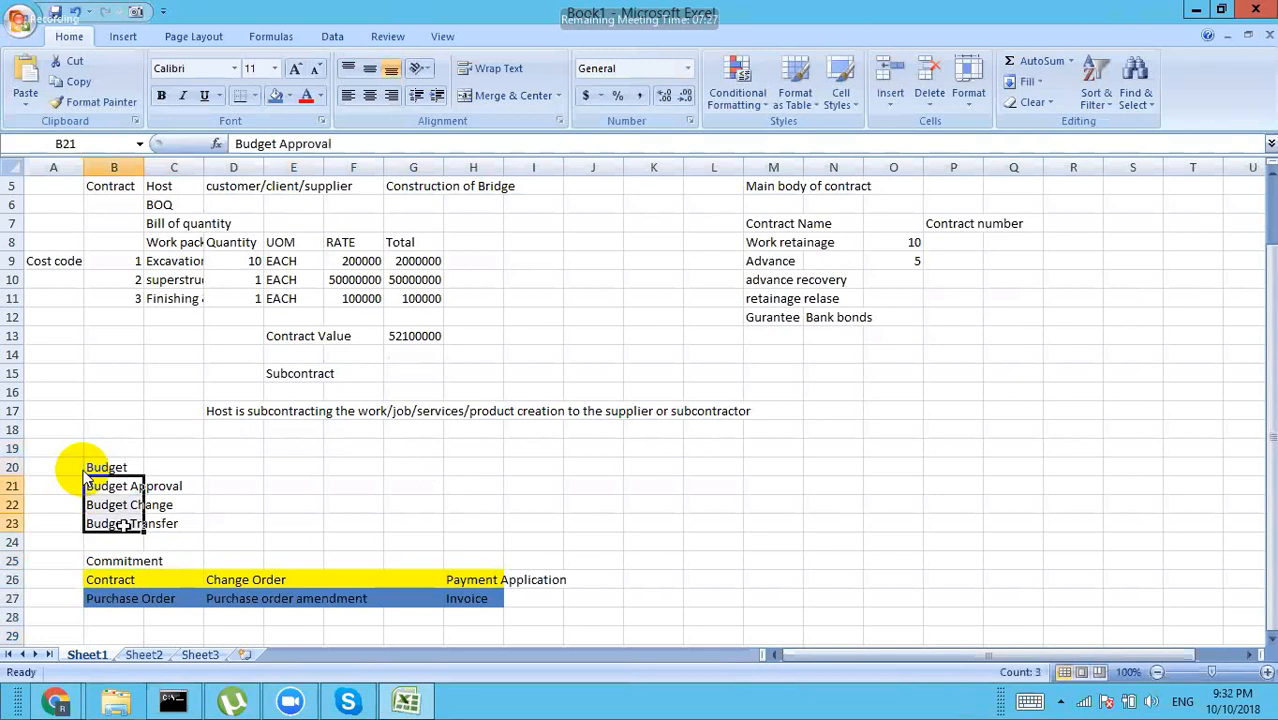
{"action": "left_click", "coordinate": [652, 484]}
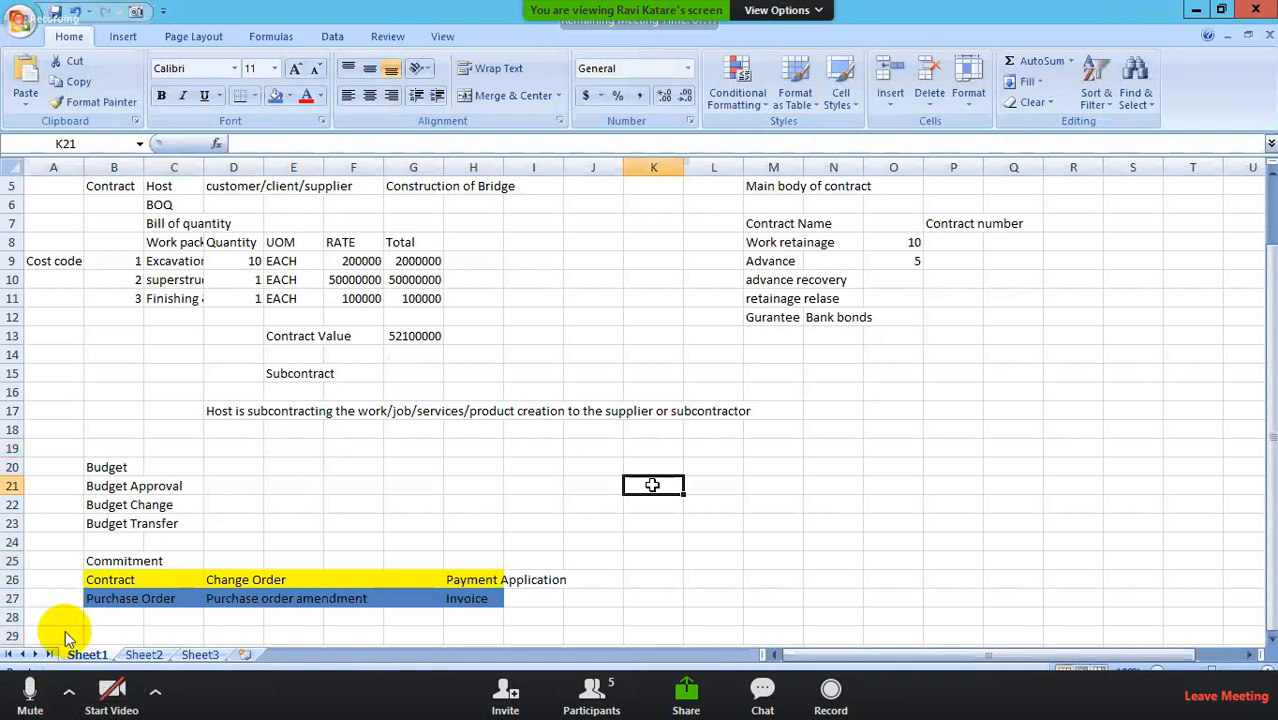
{"action": "left_click", "coordinate": [35, 692]}
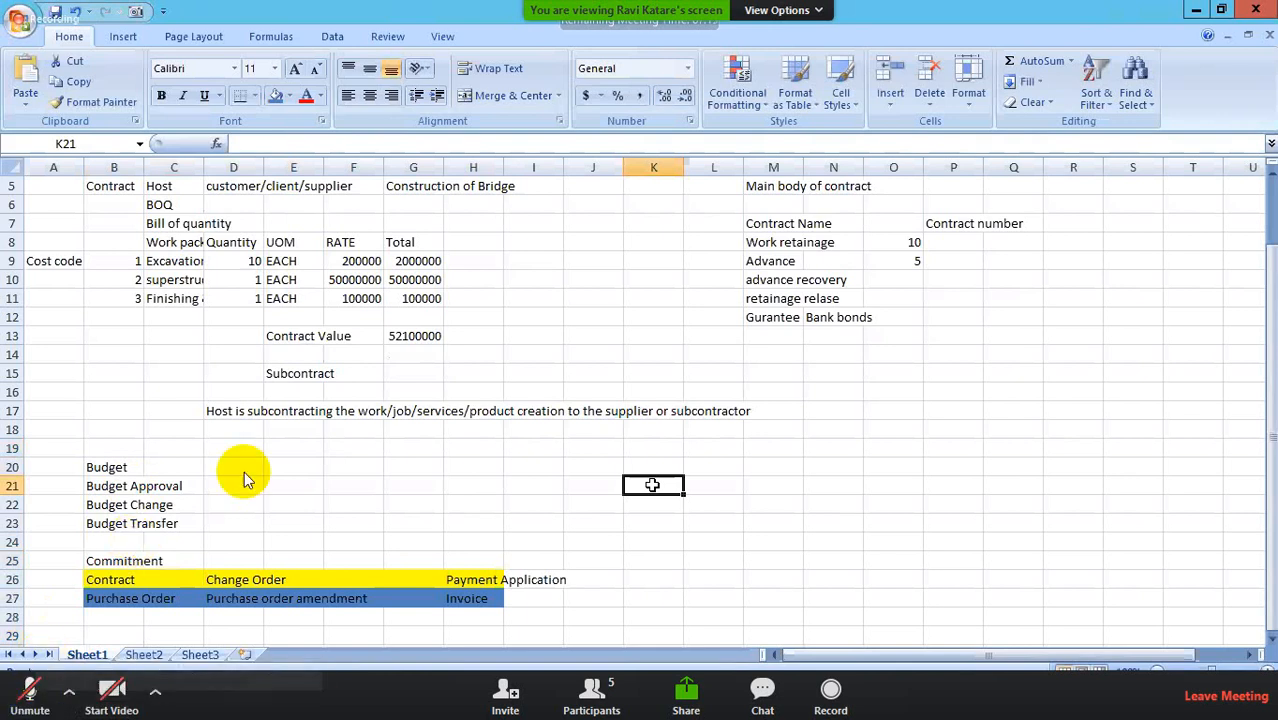
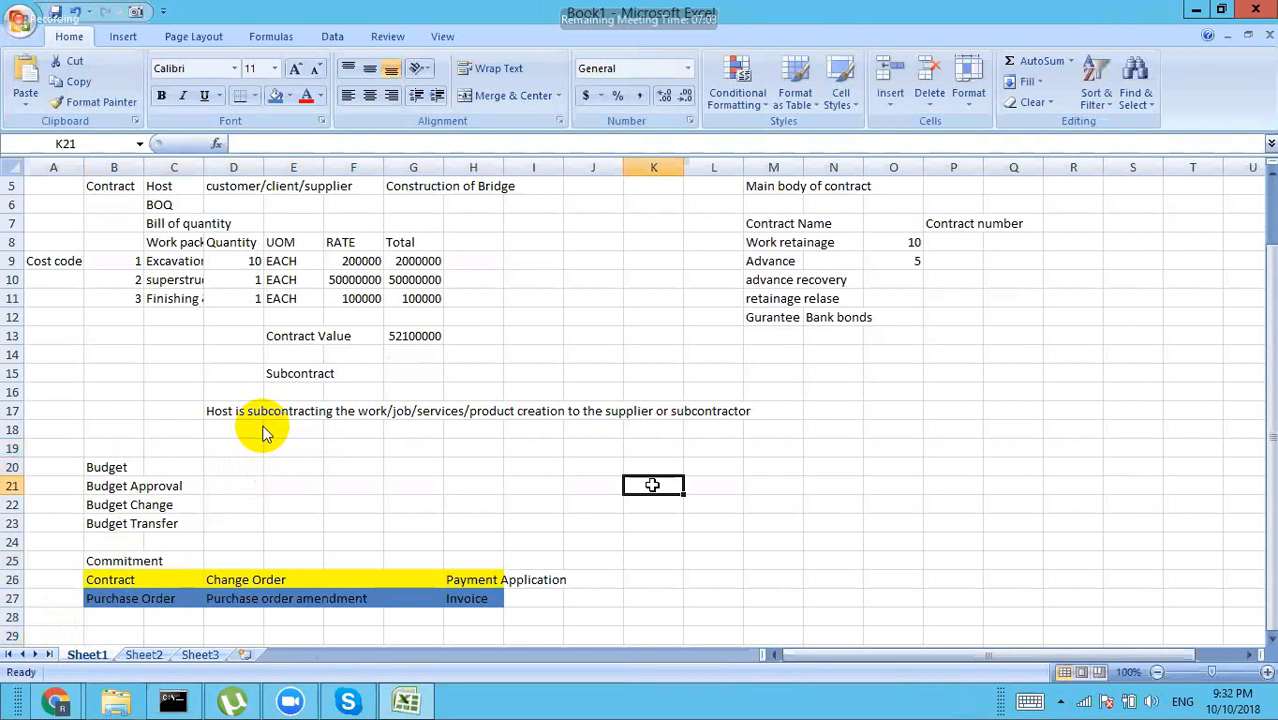
Step: Move the Commitment label from B25 to A20
{"action": "left_click", "coordinate": [134, 557]}
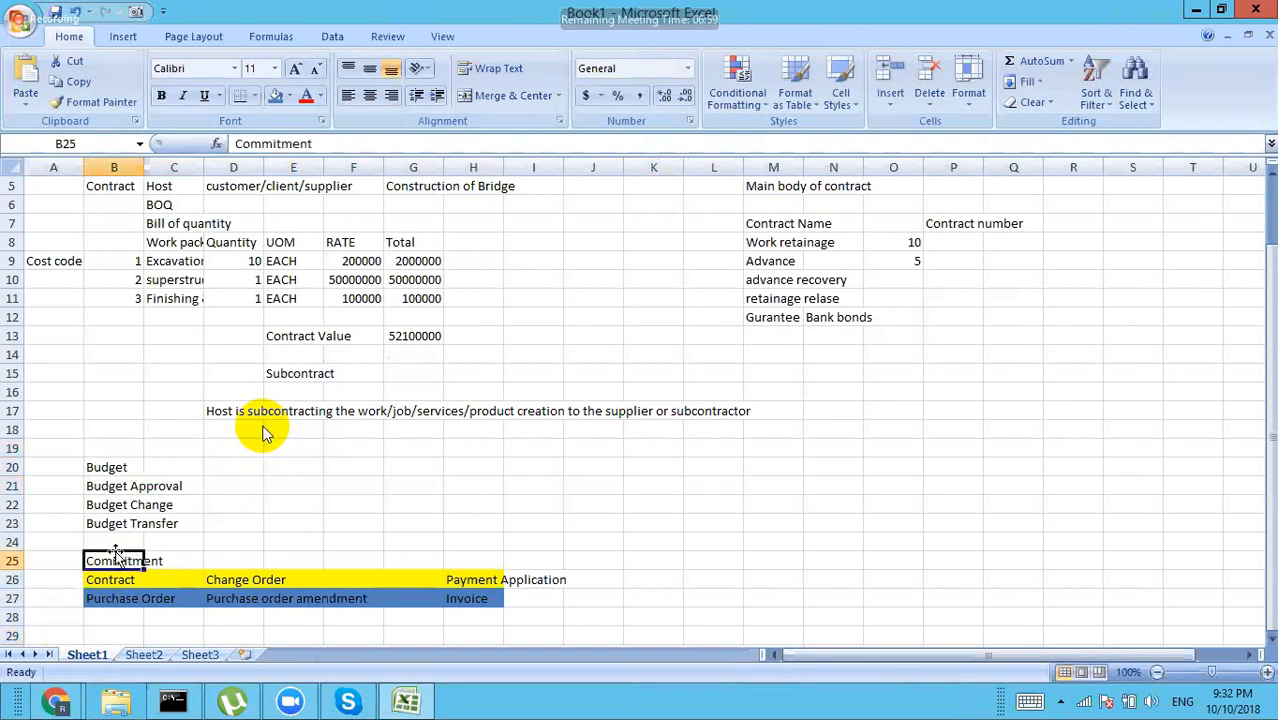
{"action": "left_click_drag", "start_coordinate": [116, 557], "coordinate": [59, 470]}
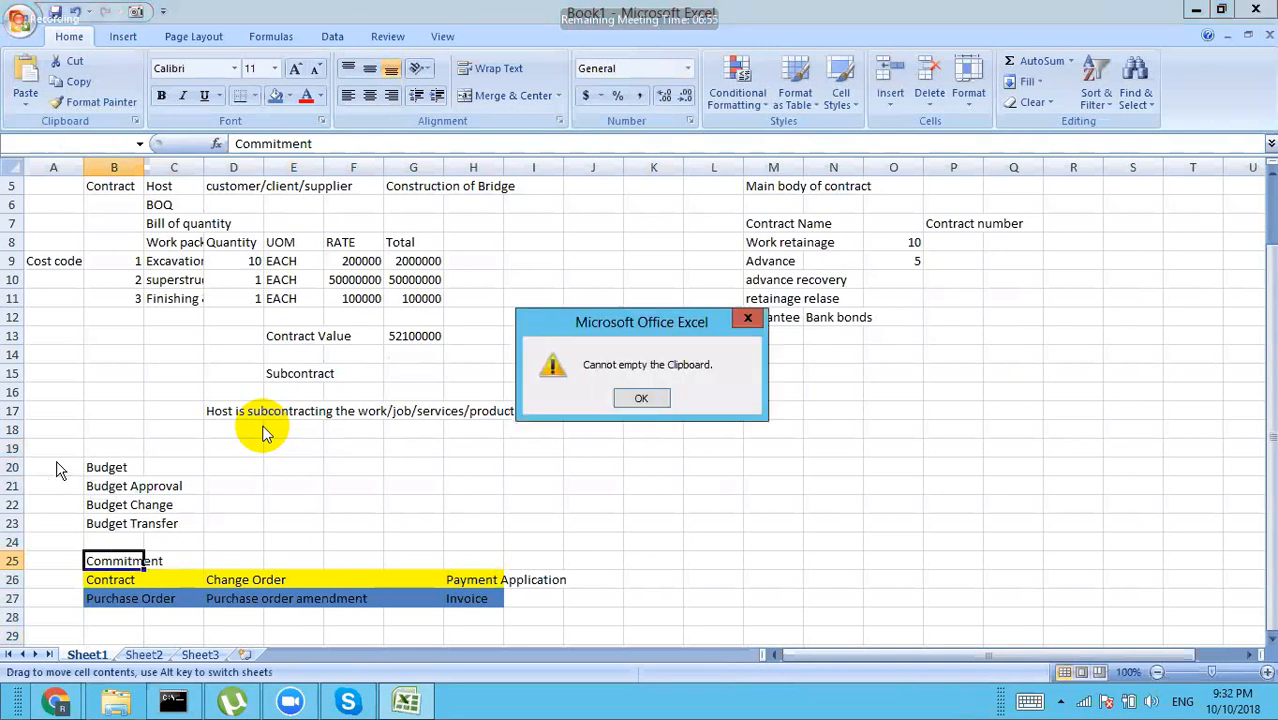
{"action": "left_click", "coordinate": [630, 394]}
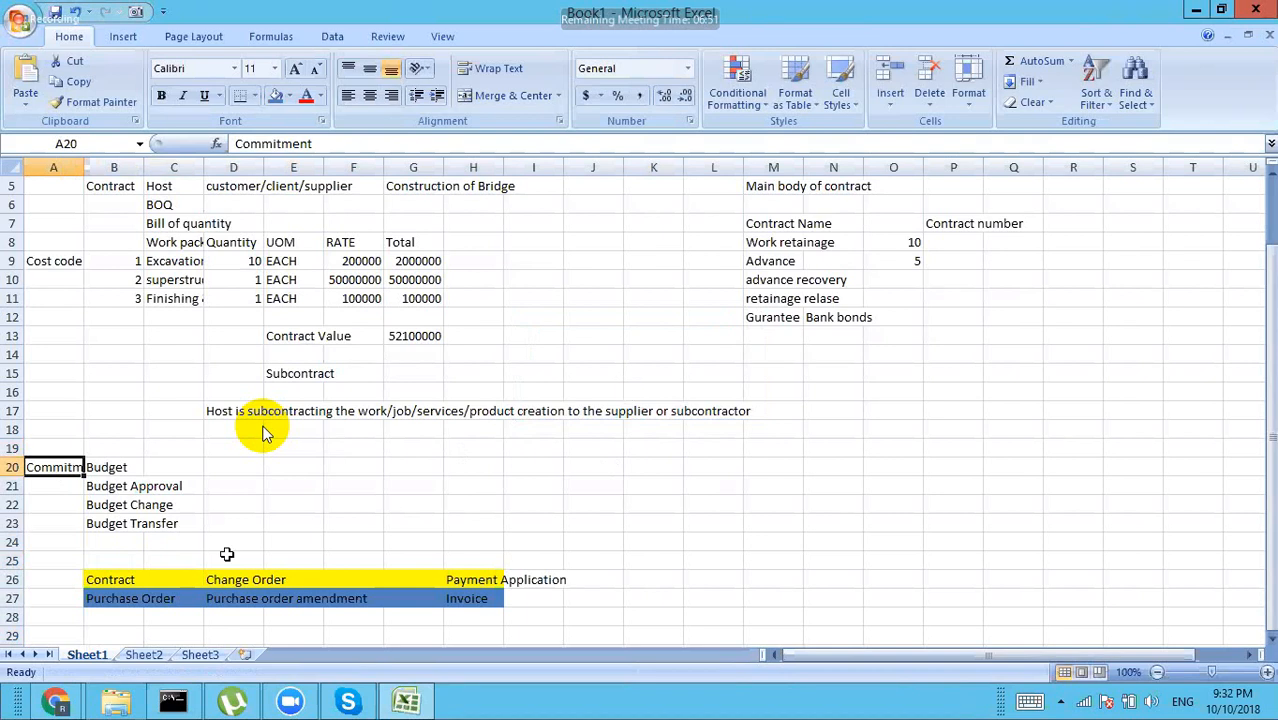
Step: Enter 'Base commit' in B25 and overwrite A20 with 'generic'
{"action": "left_click", "coordinate": [124, 561]}
{"action": "type", "text": "B"}
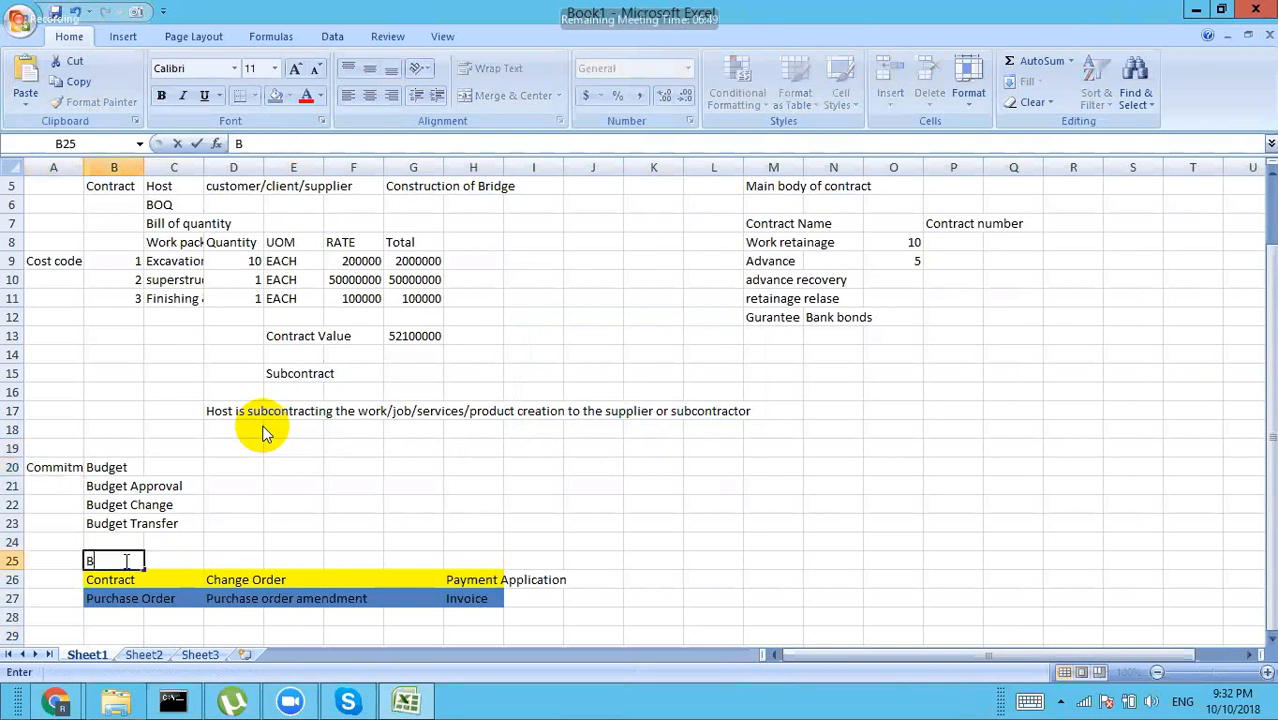
{"action": "type", "text": "ase commit"}
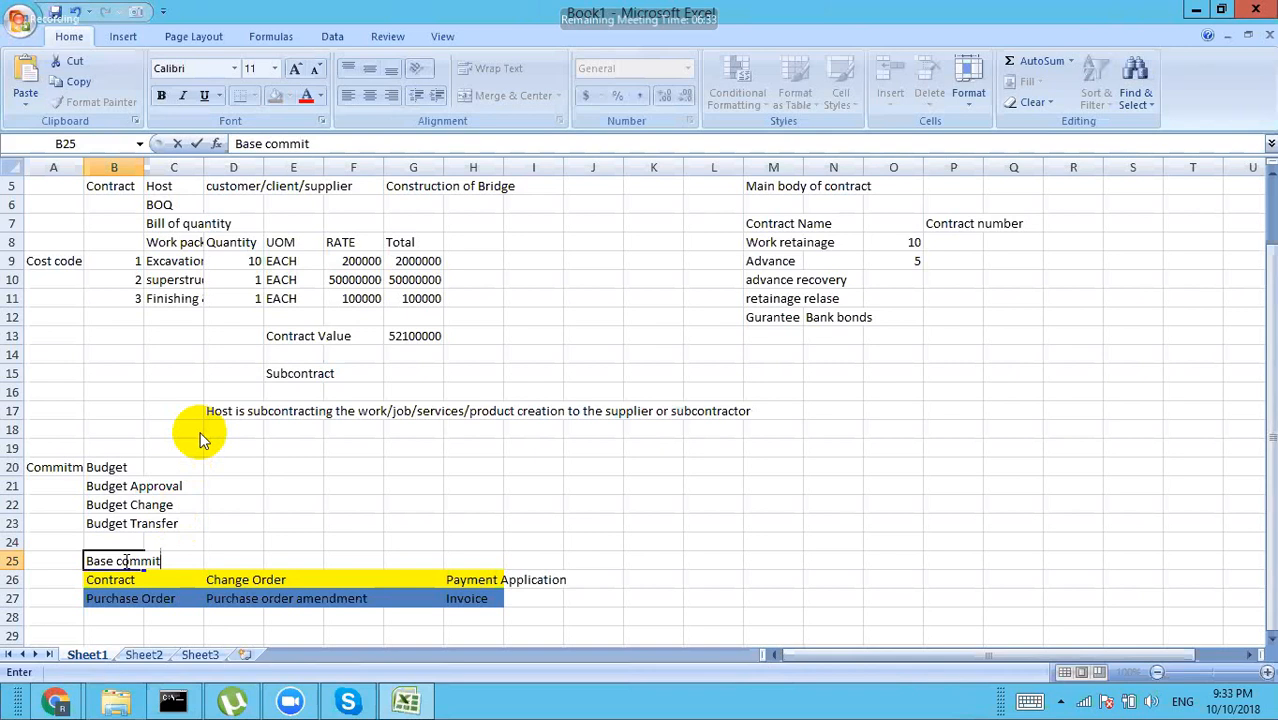
{"action": "left_click", "coordinate": [53, 467]}
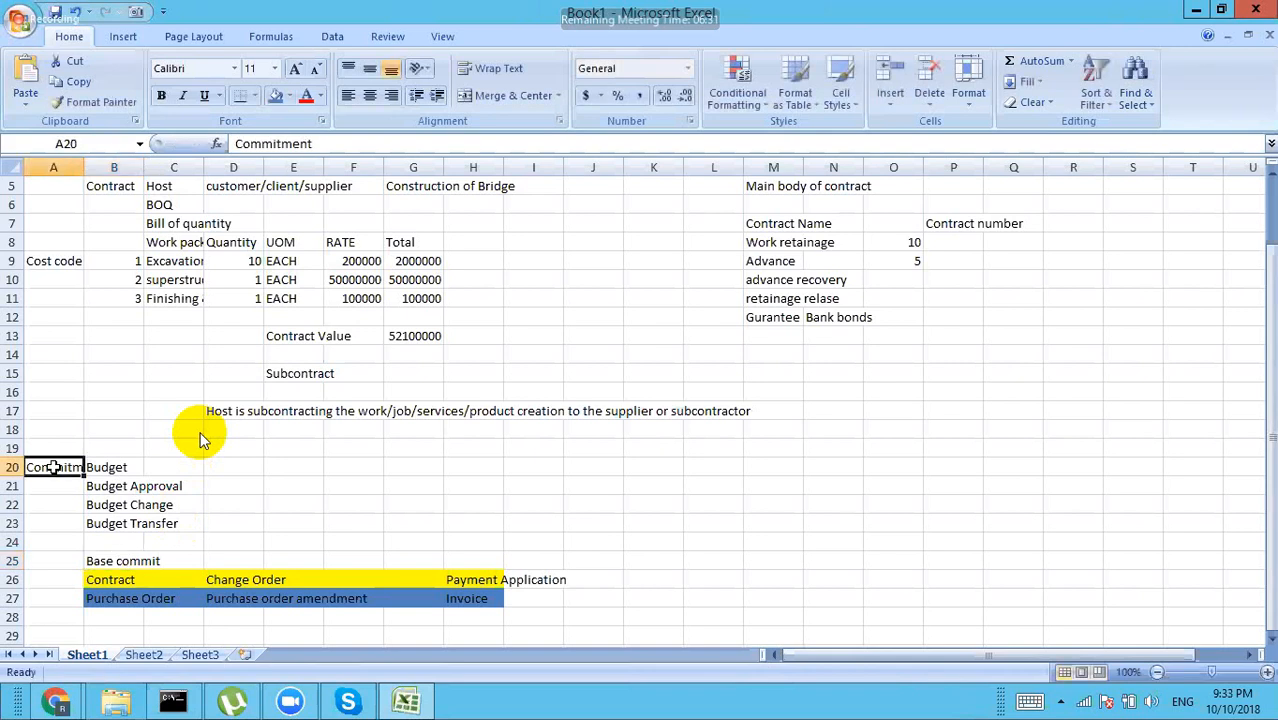
{"action": "type", "text": "generic"}
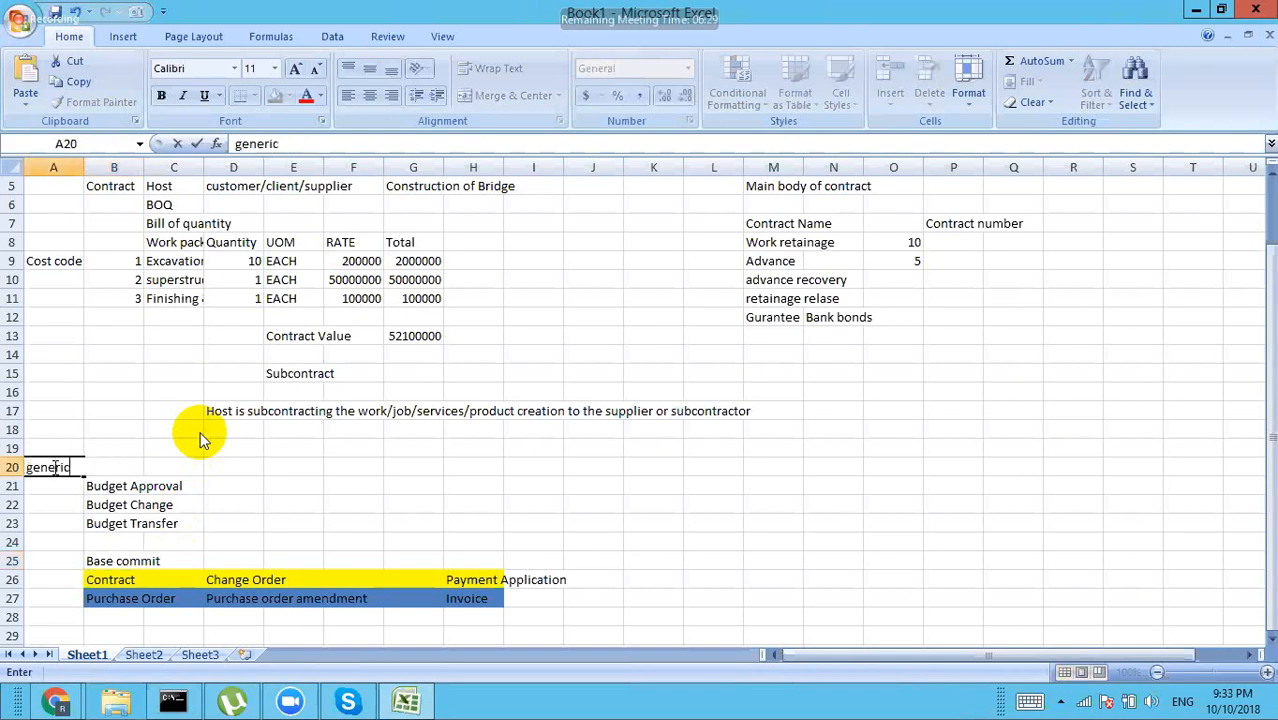
{"action": "left_click", "coordinate": [55, 504]}
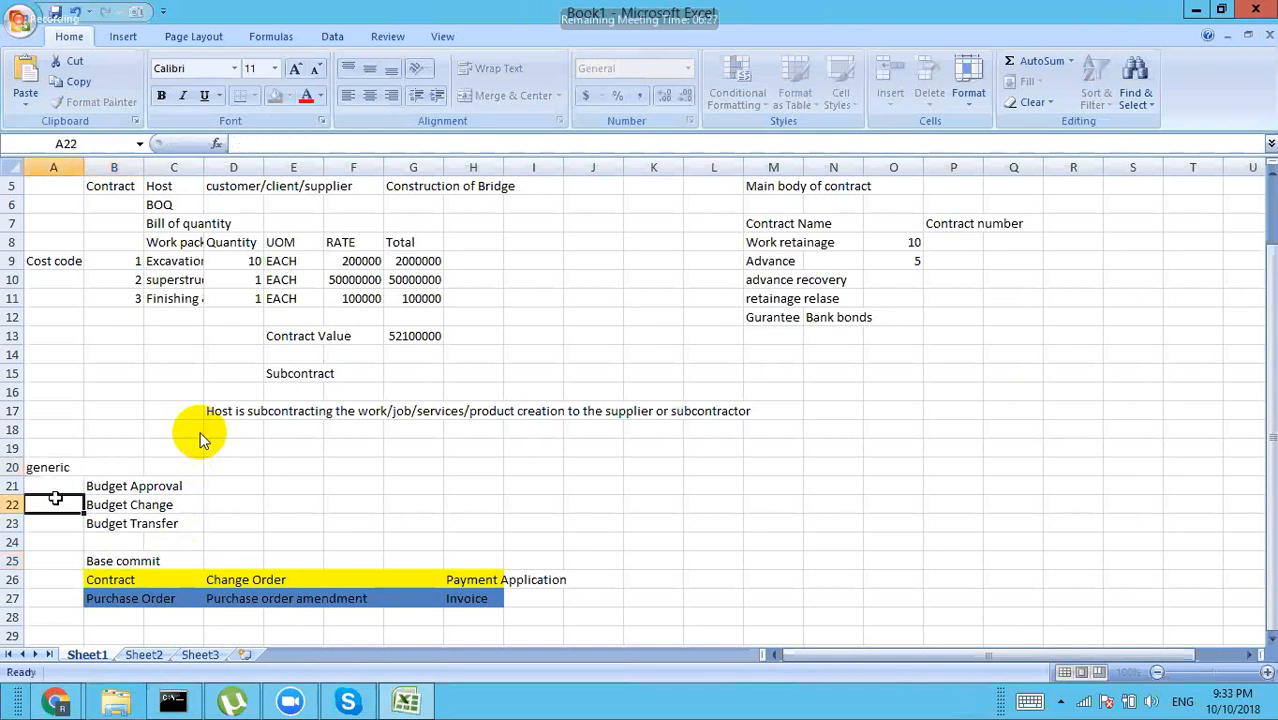
{"action": "left_click", "coordinate": [105, 562]}
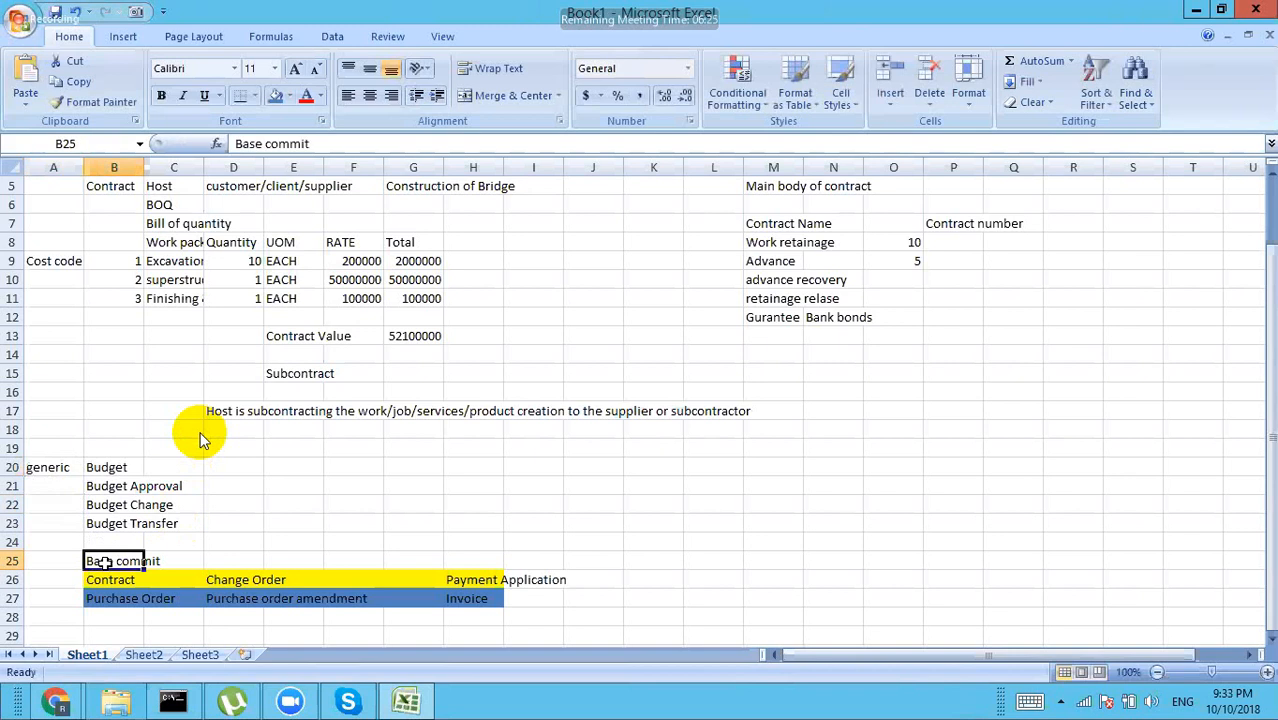
{"action": "left_click", "coordinate": [471, 560]}
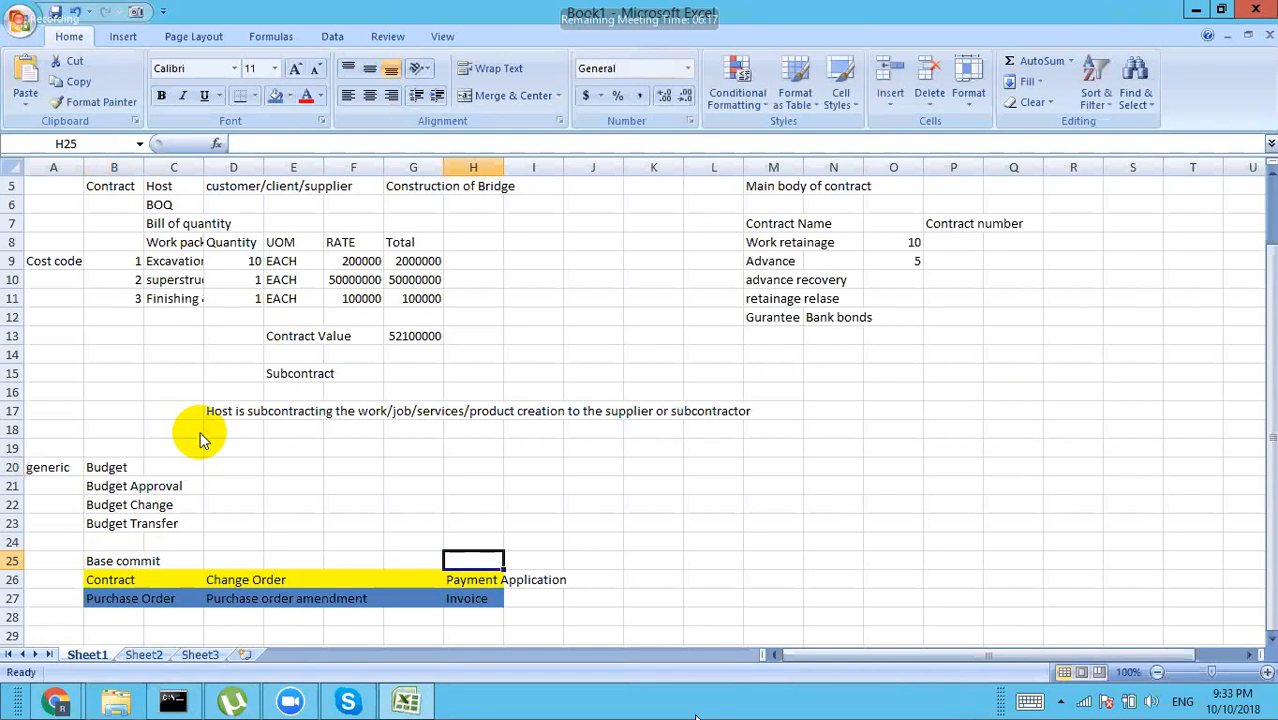
{"action": "mouse_move", "coordinate": [57, 700]}
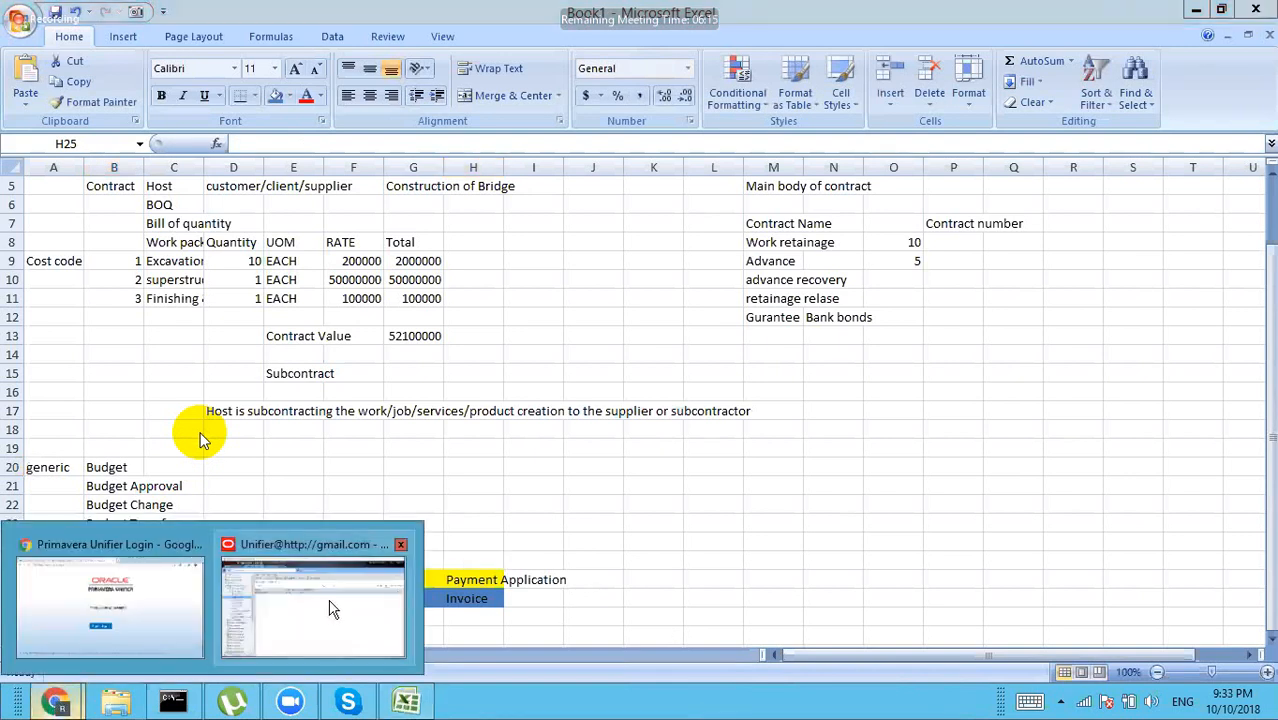
Step: Review the Contracts business process general settings, showing Base Commit classification, then close them
{"action": "left_click", "coordinate": [326, 610]}
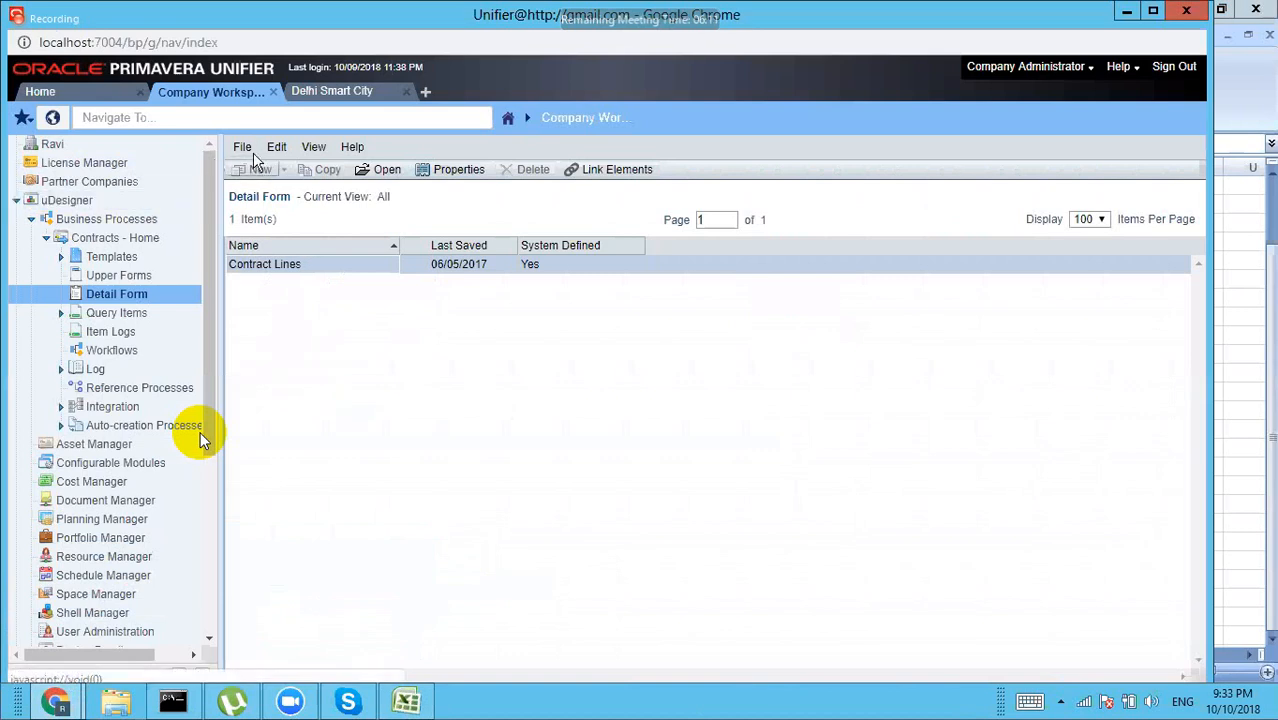
{"action": "left_click", "coordinate": [130, 240]}
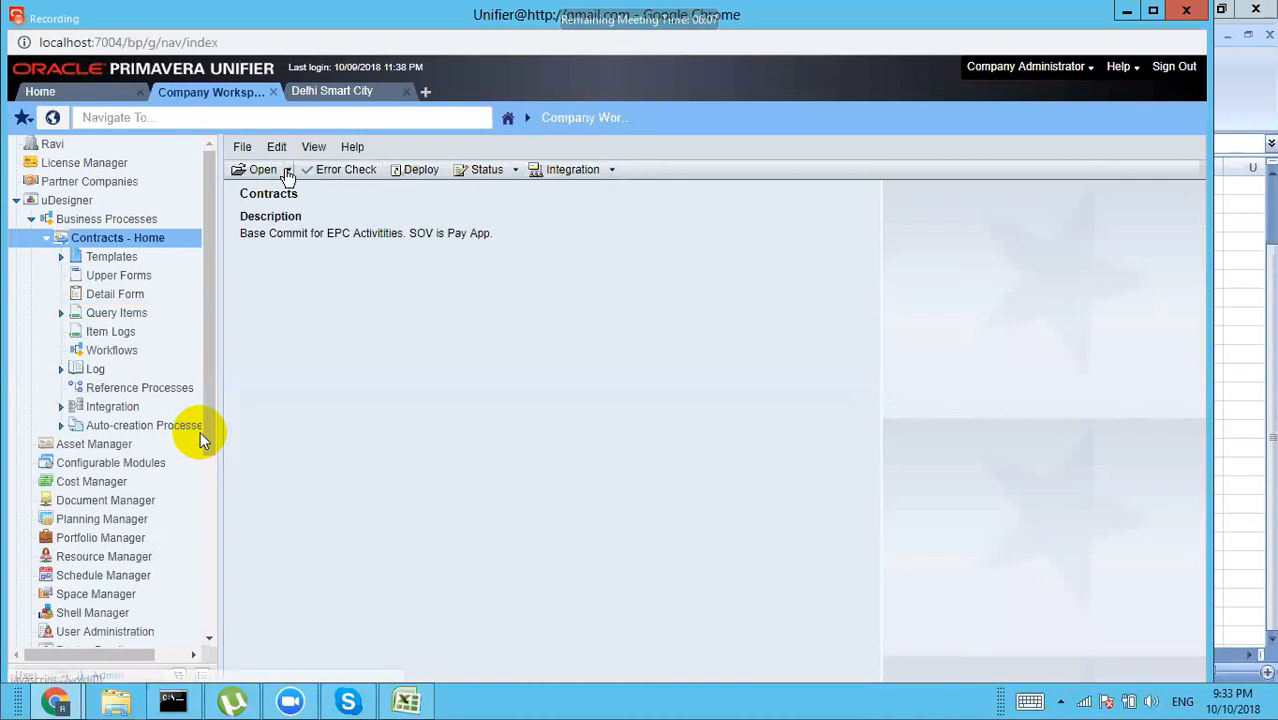
{"action": "left_click", "coordinate": [287, 172]}
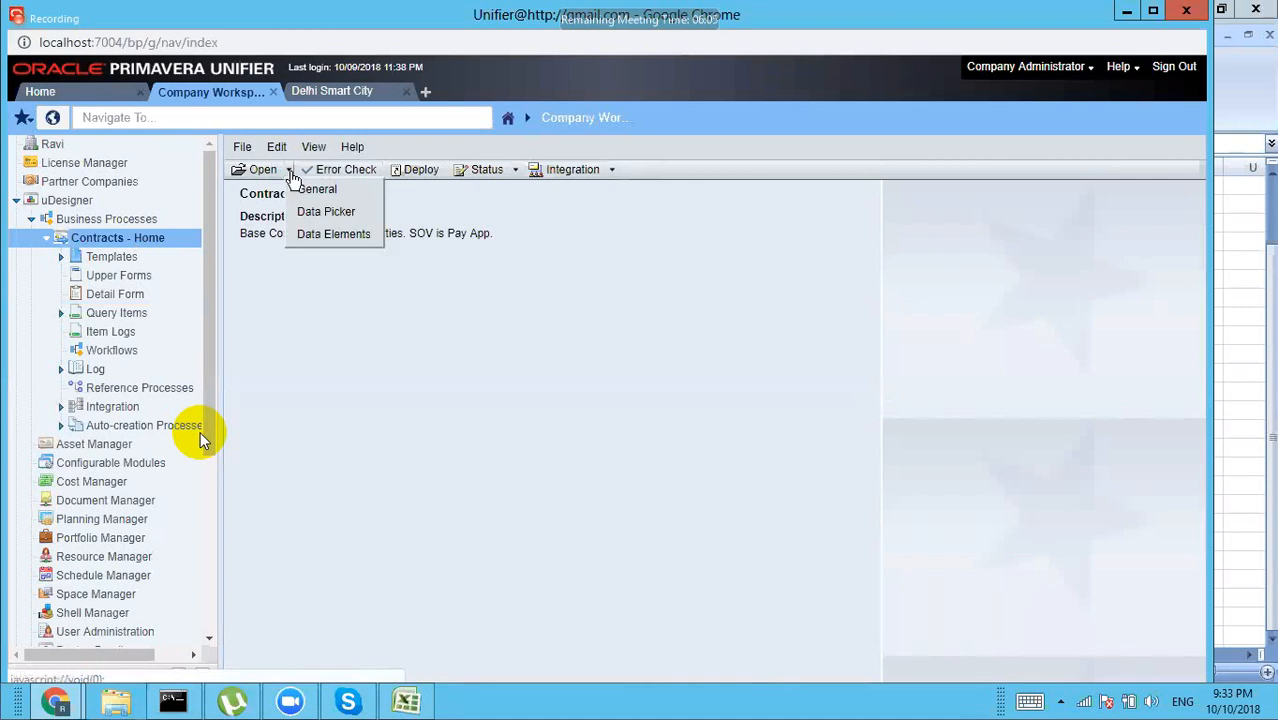
{"action": "left_click", "coordinate": [312, 190]}
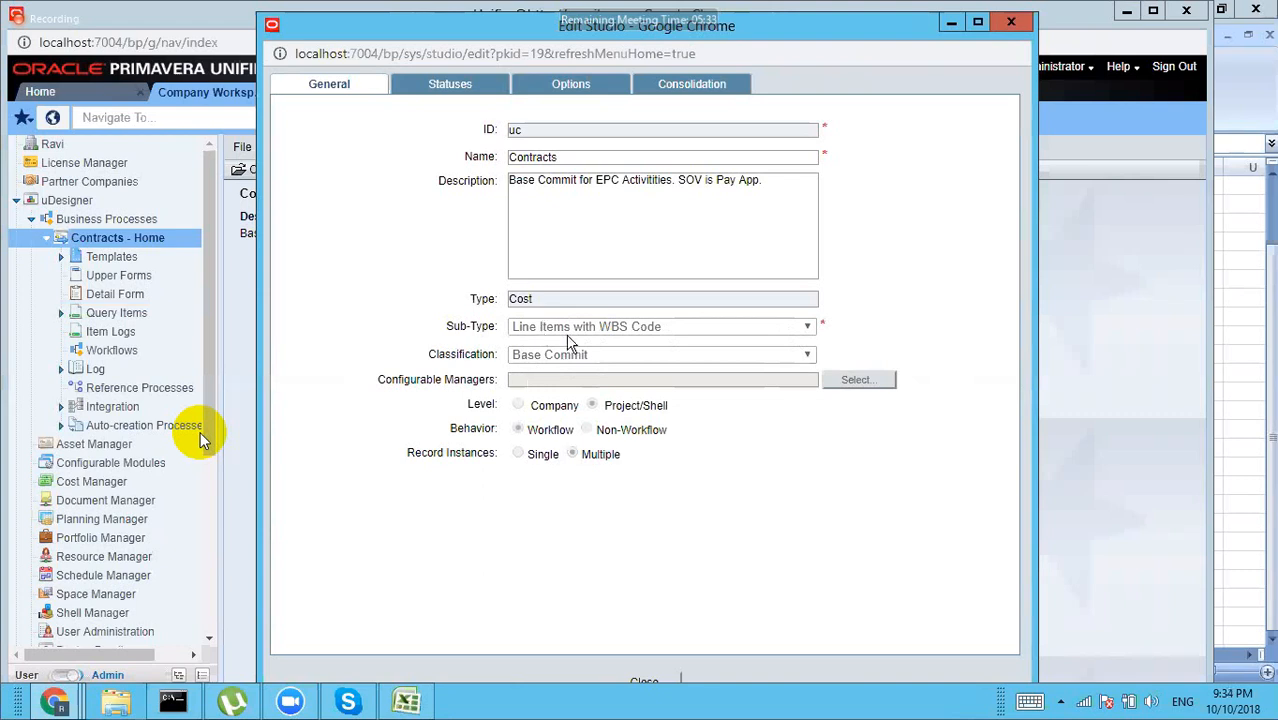
{"action": "left_click", "coordinate": [1012, 23]}
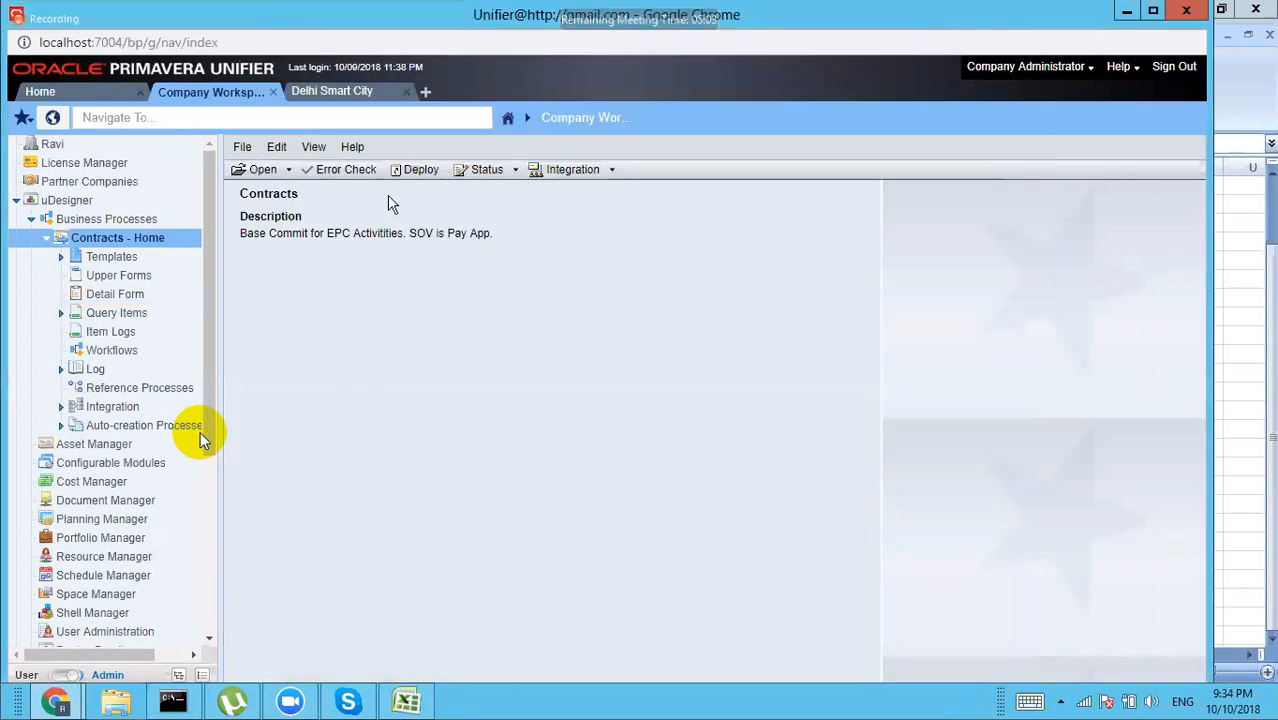
{"action": "left_click", "coordinate": [148, 218]}
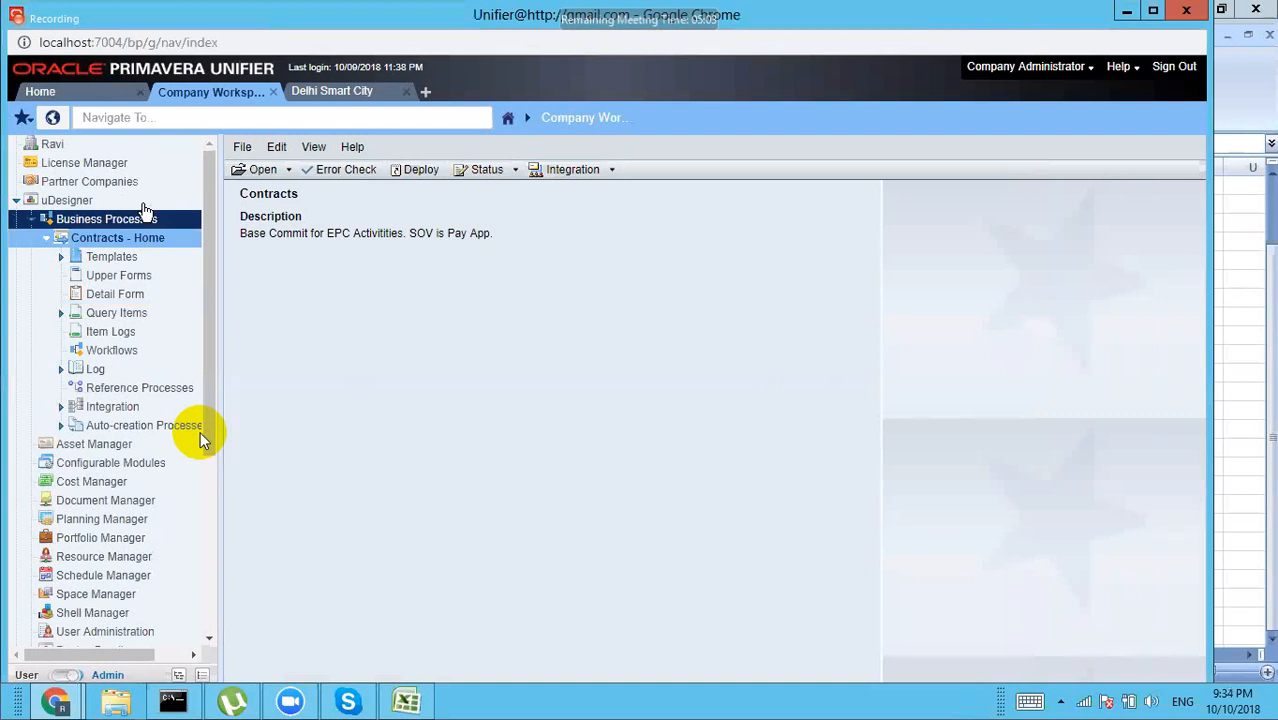
Step: Open Budget Approval and confirm its general settings show Generic classification
{"action": "left_click", "coordinate": [94, 222]}
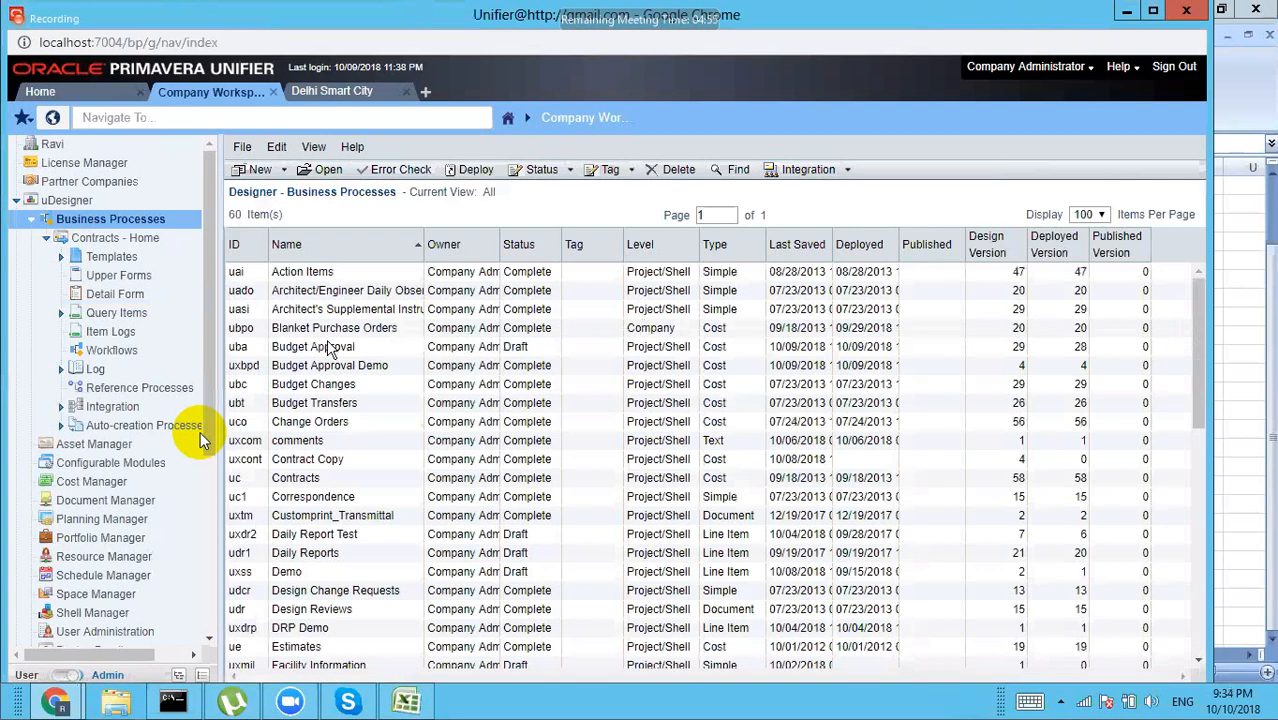
{"action": "left_click", "coordinate": [718, 349]}
{"action": "double_click", "coordinate": [719, 350]}
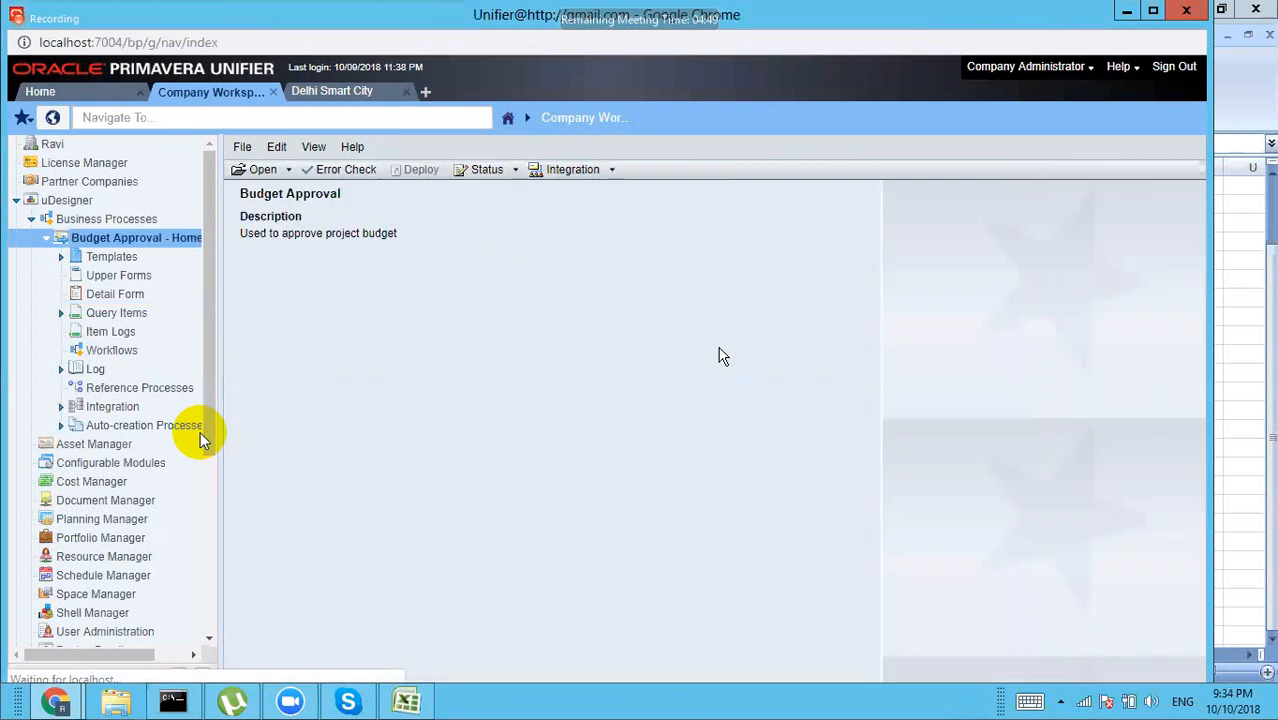
{"action": "left_click", "coordinate": [290, 172]}
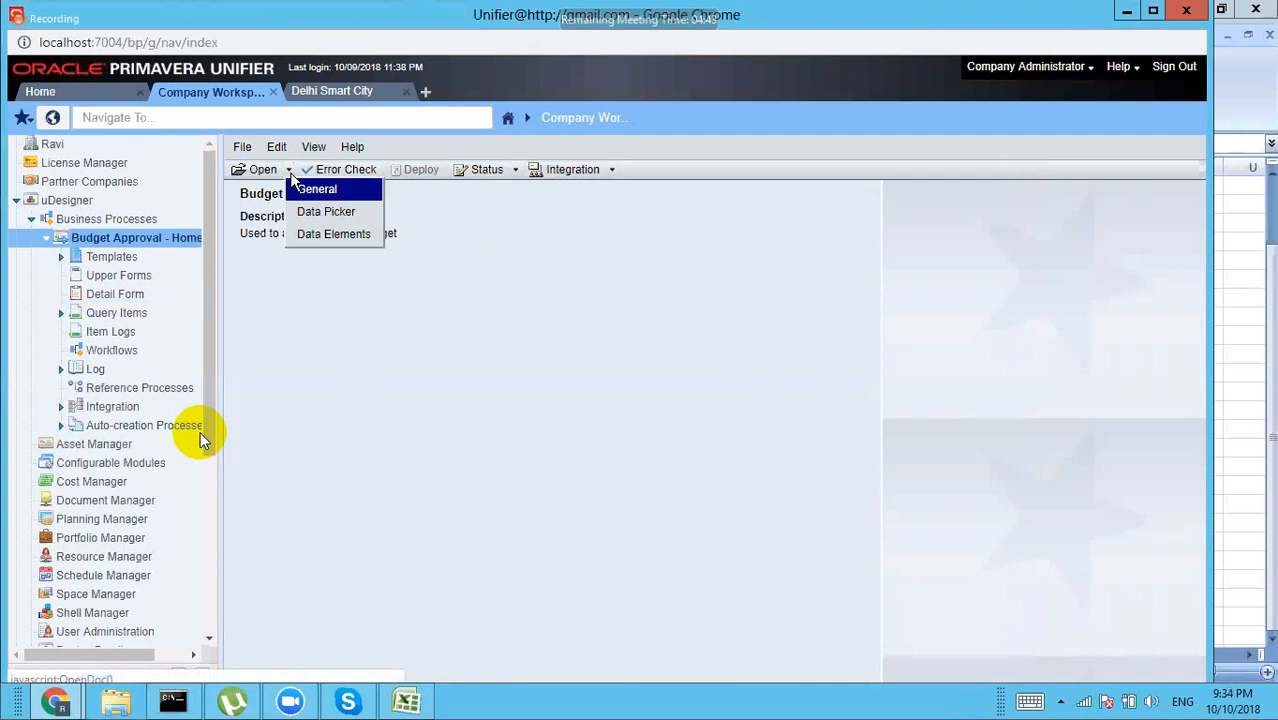
{"action": "left_click", "coordinate": [316, 190]}
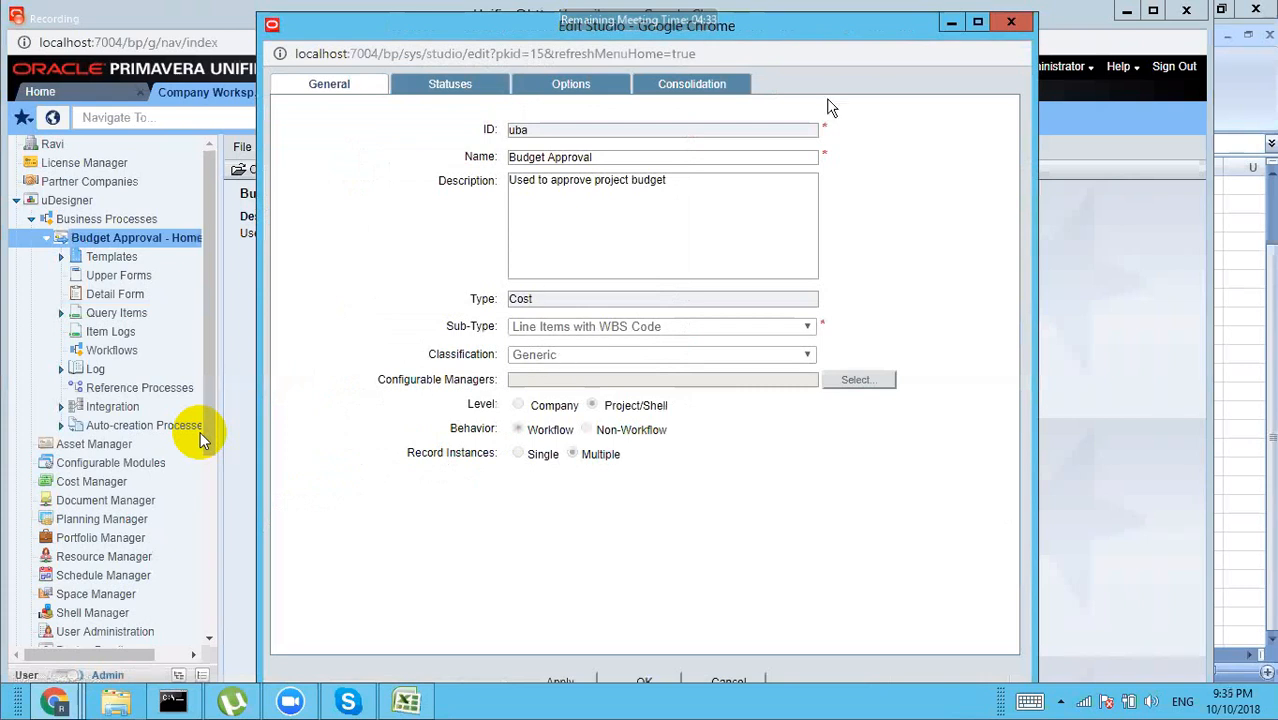
{"action": "left_click", "coordinate": [1012, 22]}
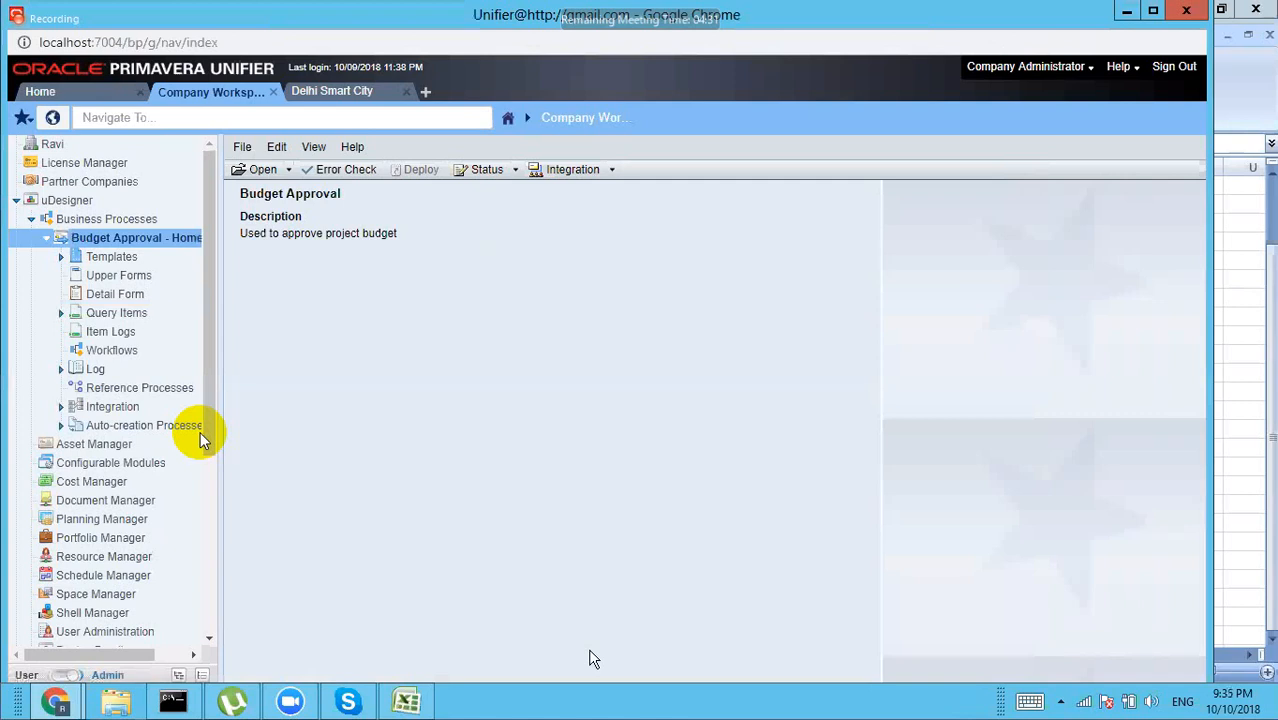
Step: Review the generic and Base commit groups in the Excel notes, then return to Unifier
{"action": "left_click", "coordinate": [408, 704]}
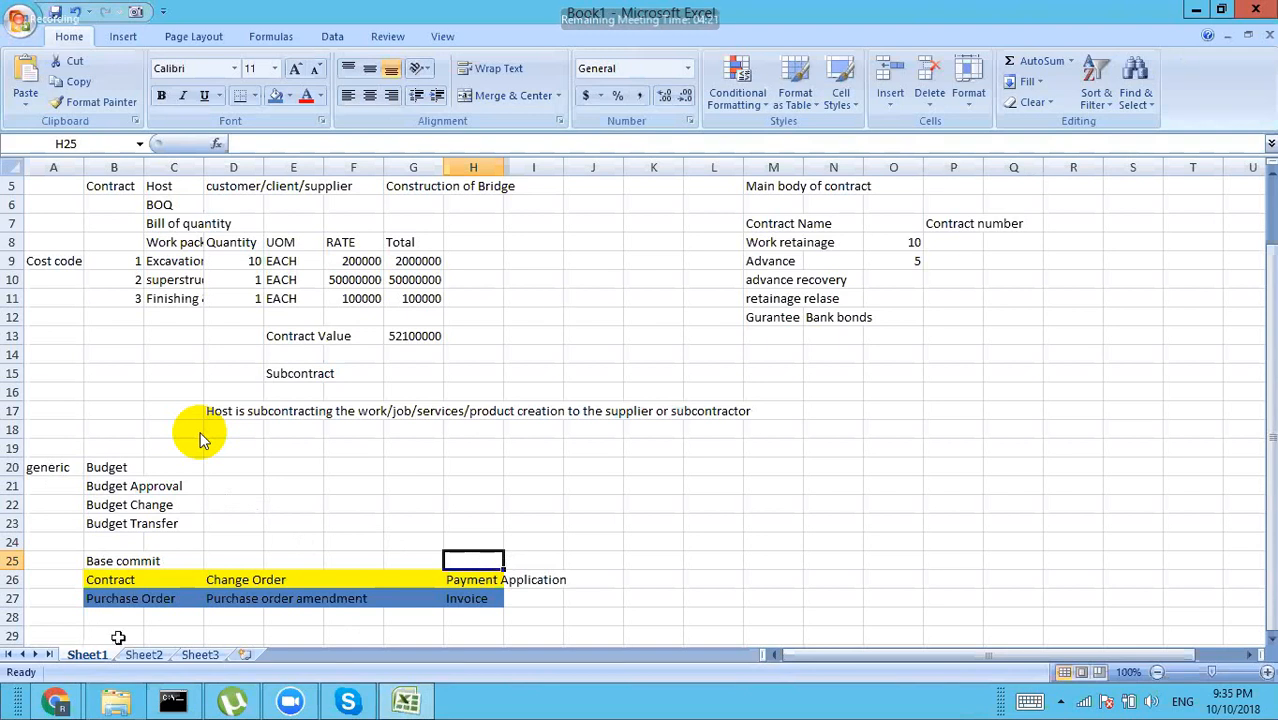
{"action": "mouse_move", "coordinate": [57, 705]}
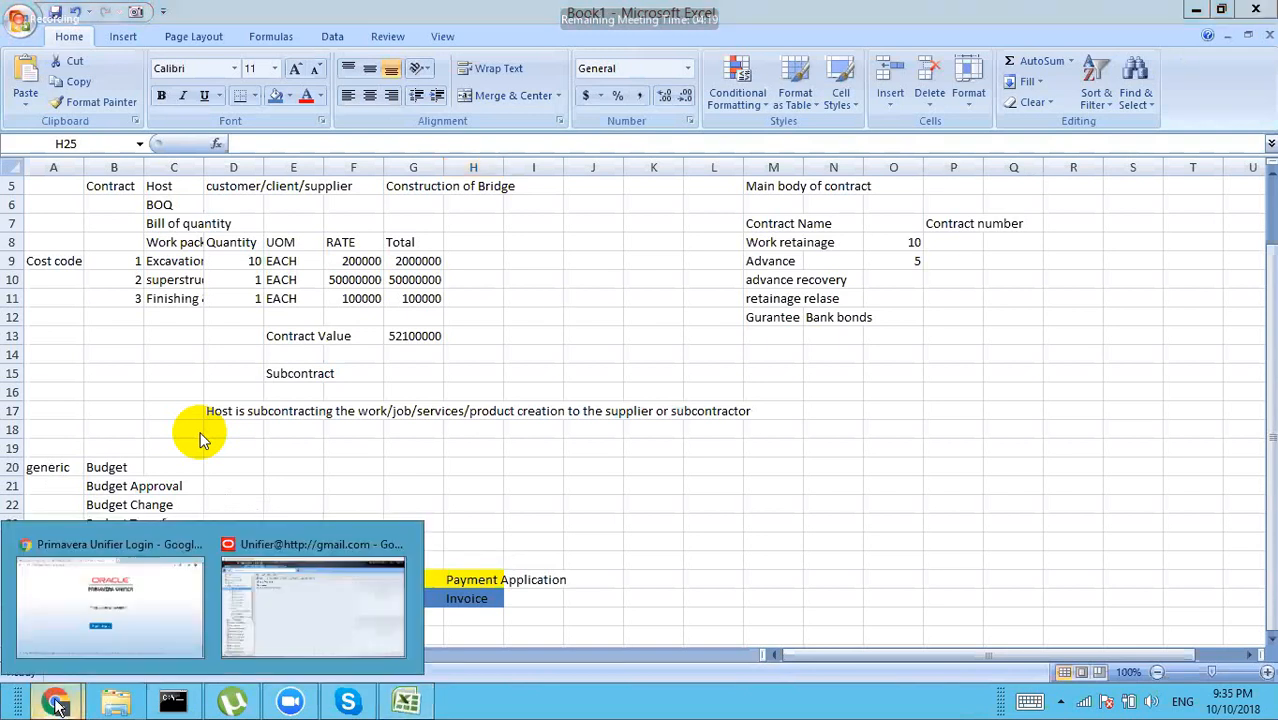
{"action": "left_click", "coordinate": [296, 619]}
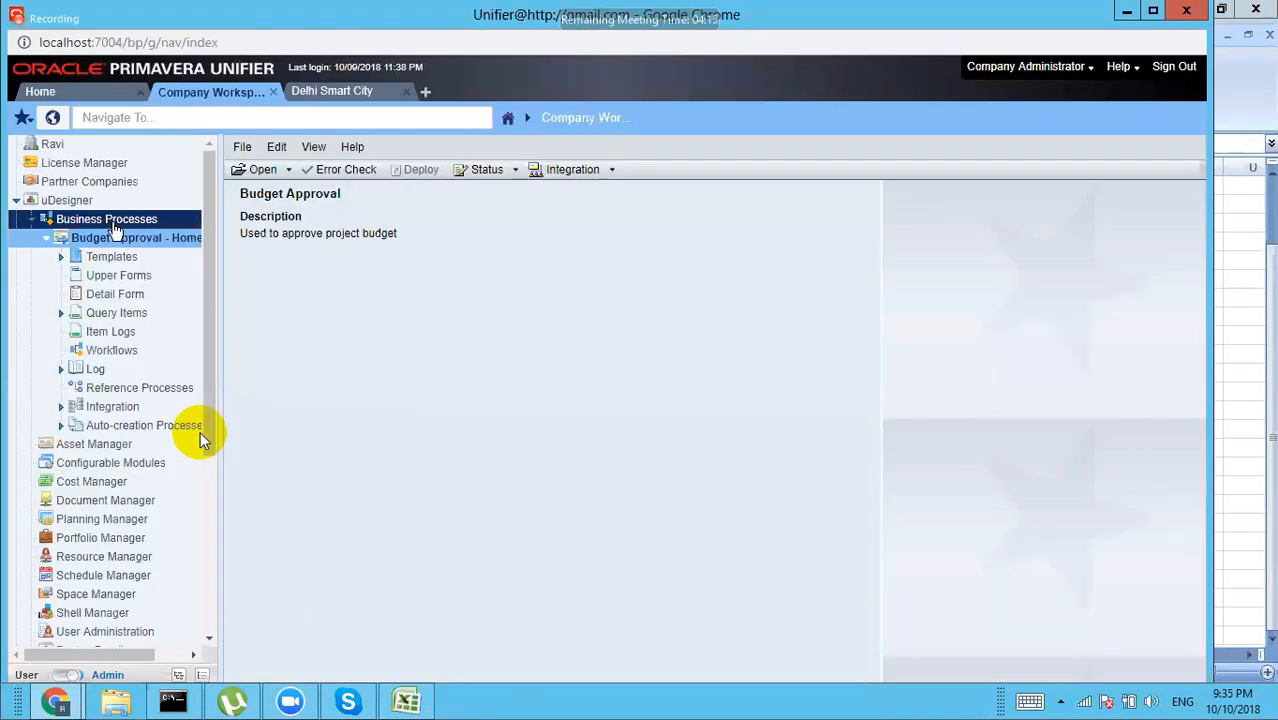
Step: Open Payment Applications and confirm its general settings show Payment Applications classification
{"action": "left_click", "coordinate": [113, 222]}
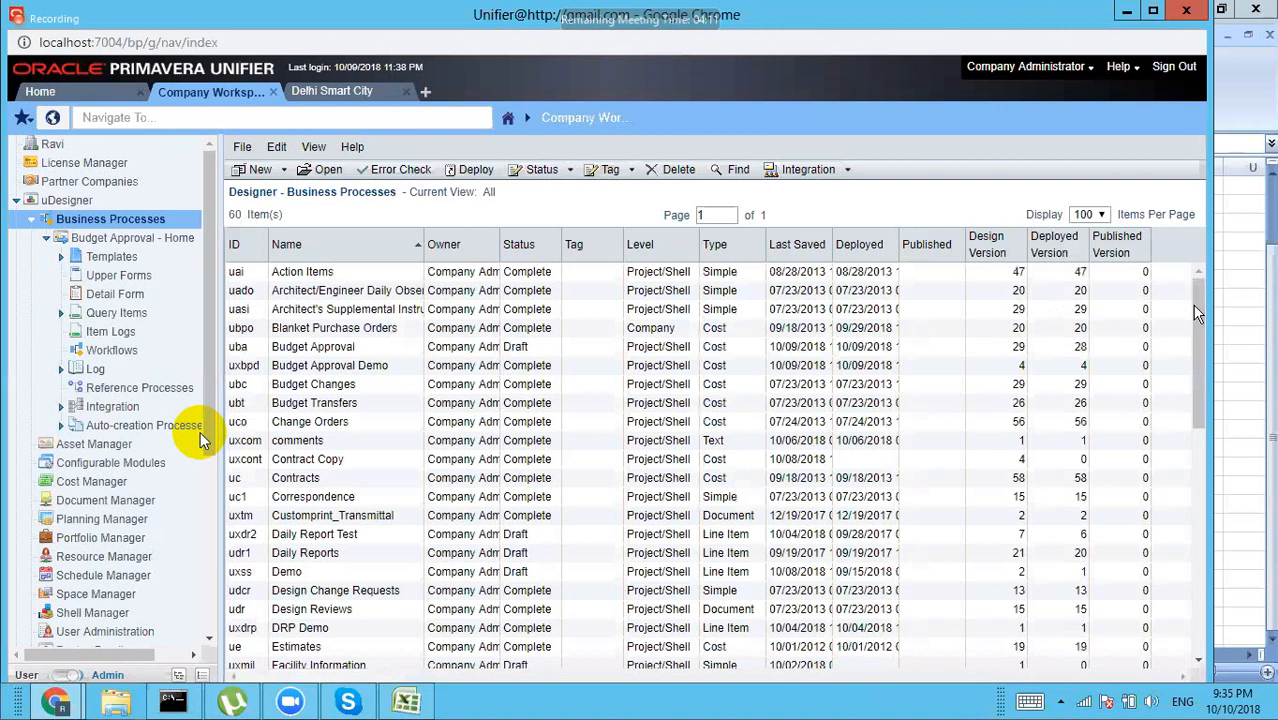
{"action": "left_click_drag", "start_coordinate": [1200, 325], "coordinate": [1200, 392]}
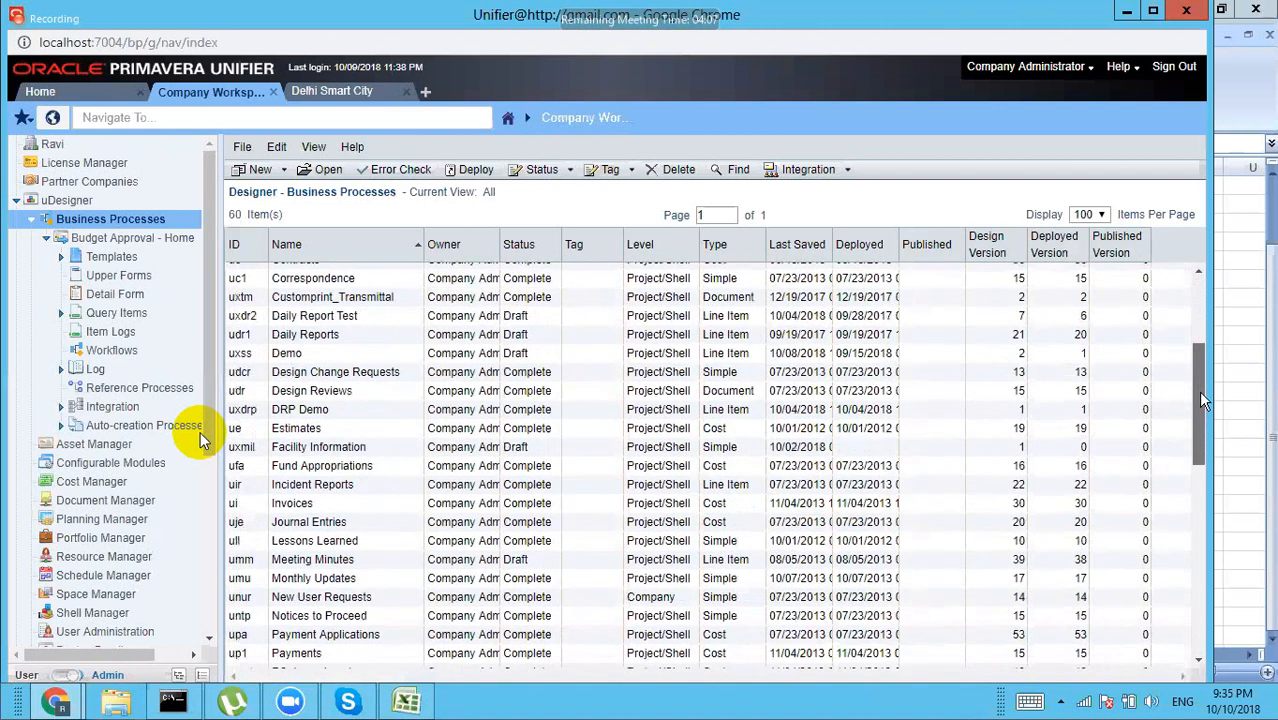
{"action": "left_click_drag", "start_coordinate": [1204, 400], "coordinate": [1202, 475]}
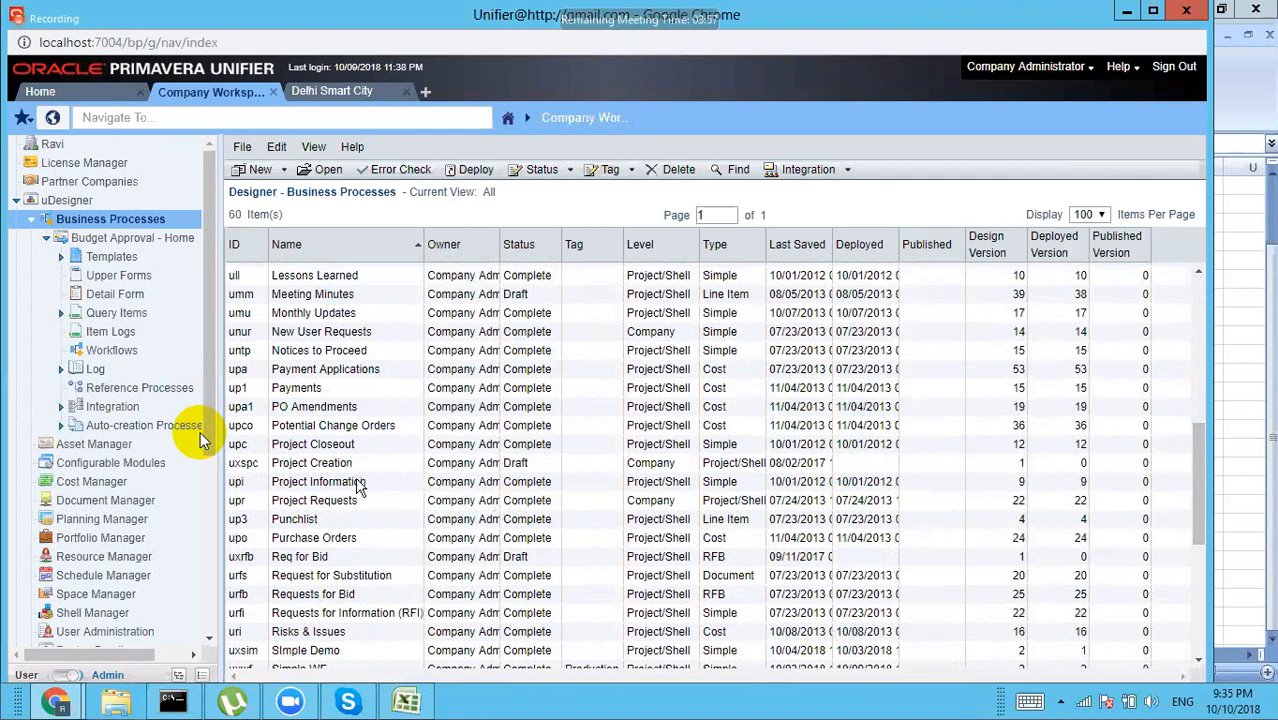
{"action": "double_click", "coordinate": [343, 377]}
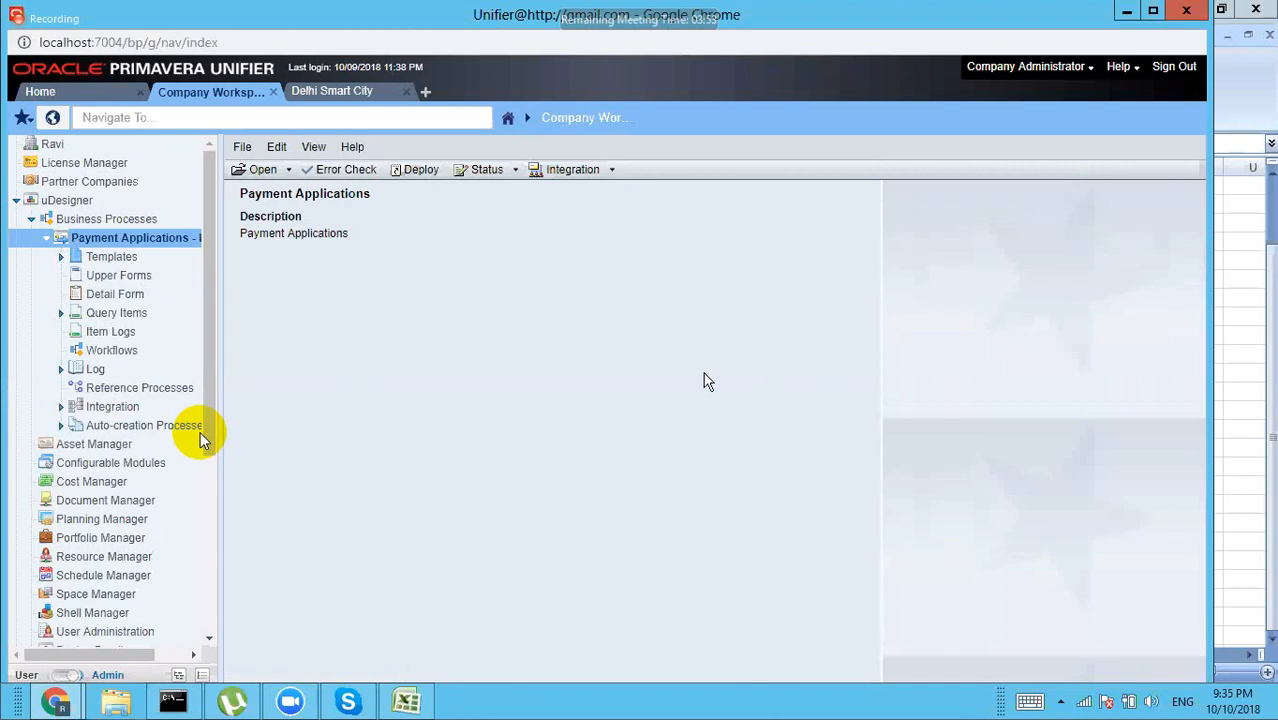
{"action": "left_click", "coordinate": [290, 171]}
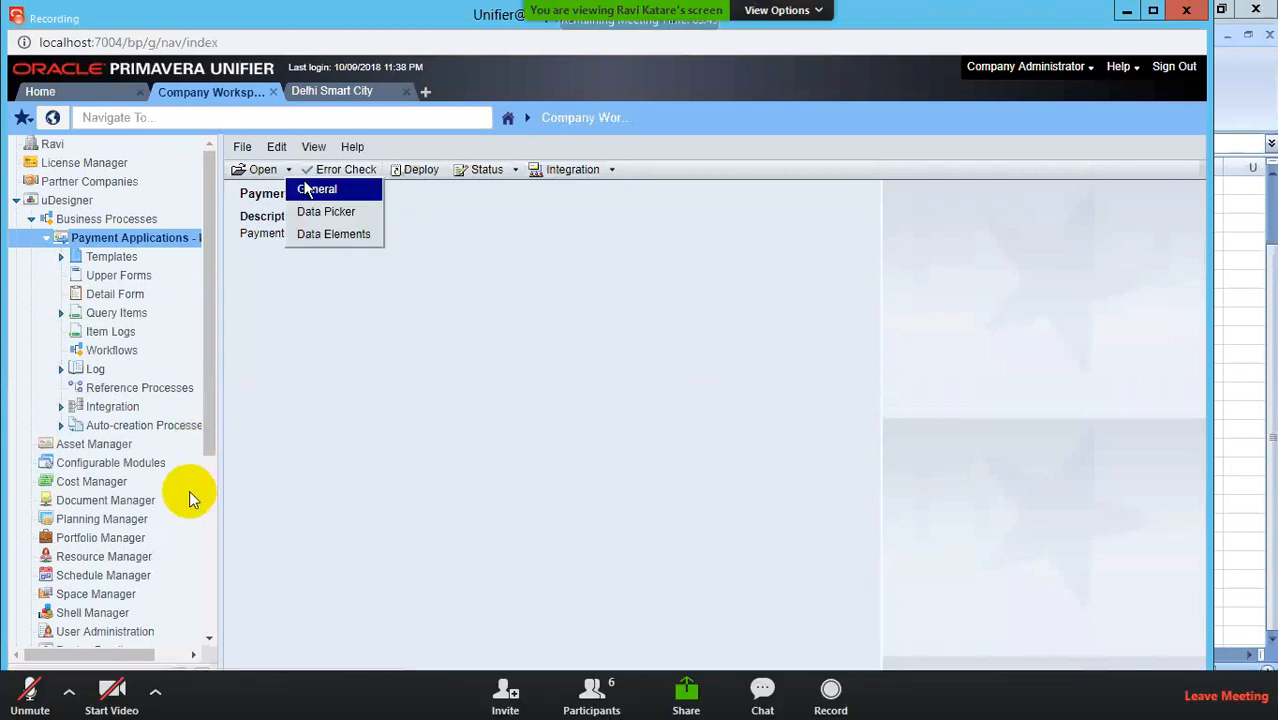
{"action": "left_click", "coordinate": [306, 193]}
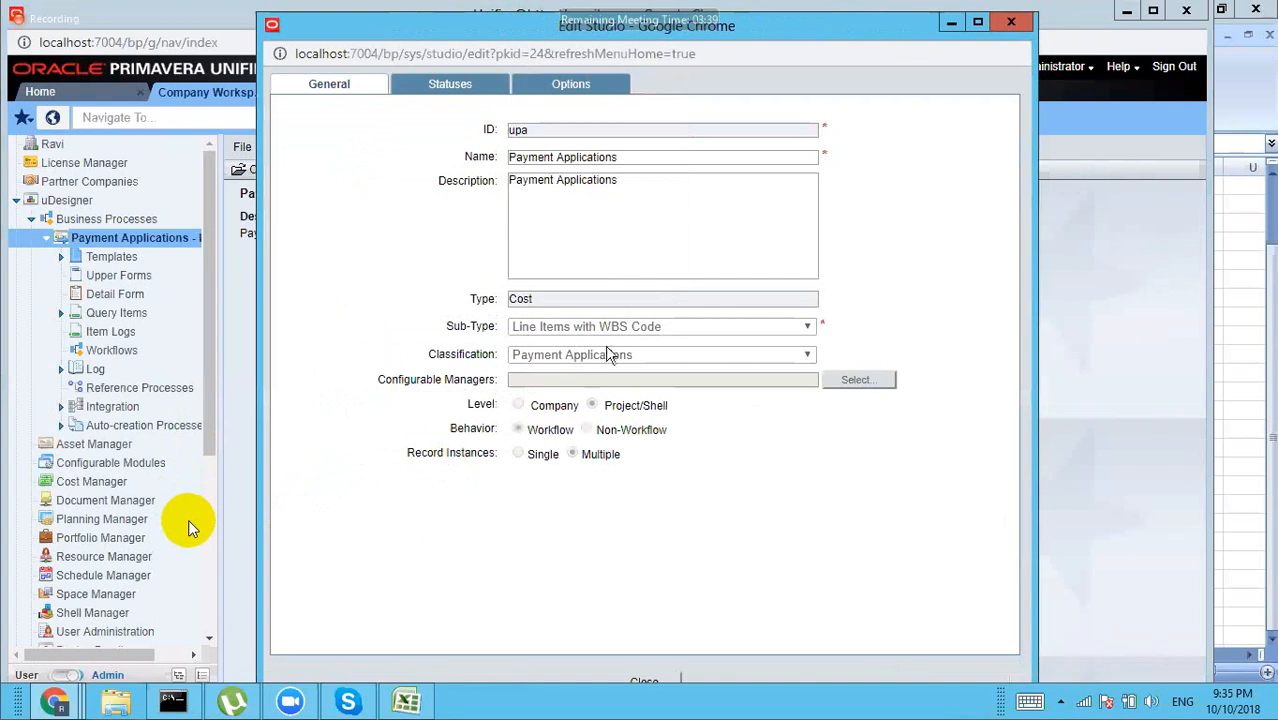
{"action": "left_click", "coordinate": [1009, 23]}
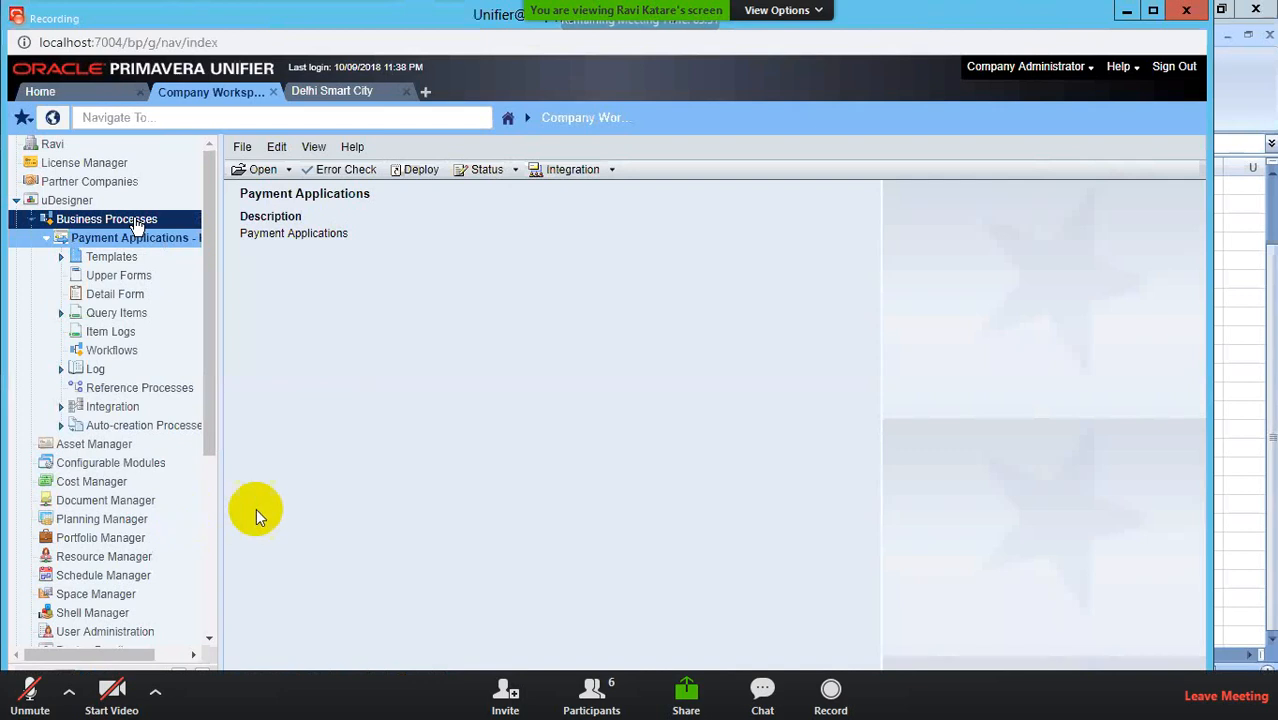
Step: Search business processes for 'invoice' and open the Invoices process
{"action": "left_click", "coordinate": [137, 221]}
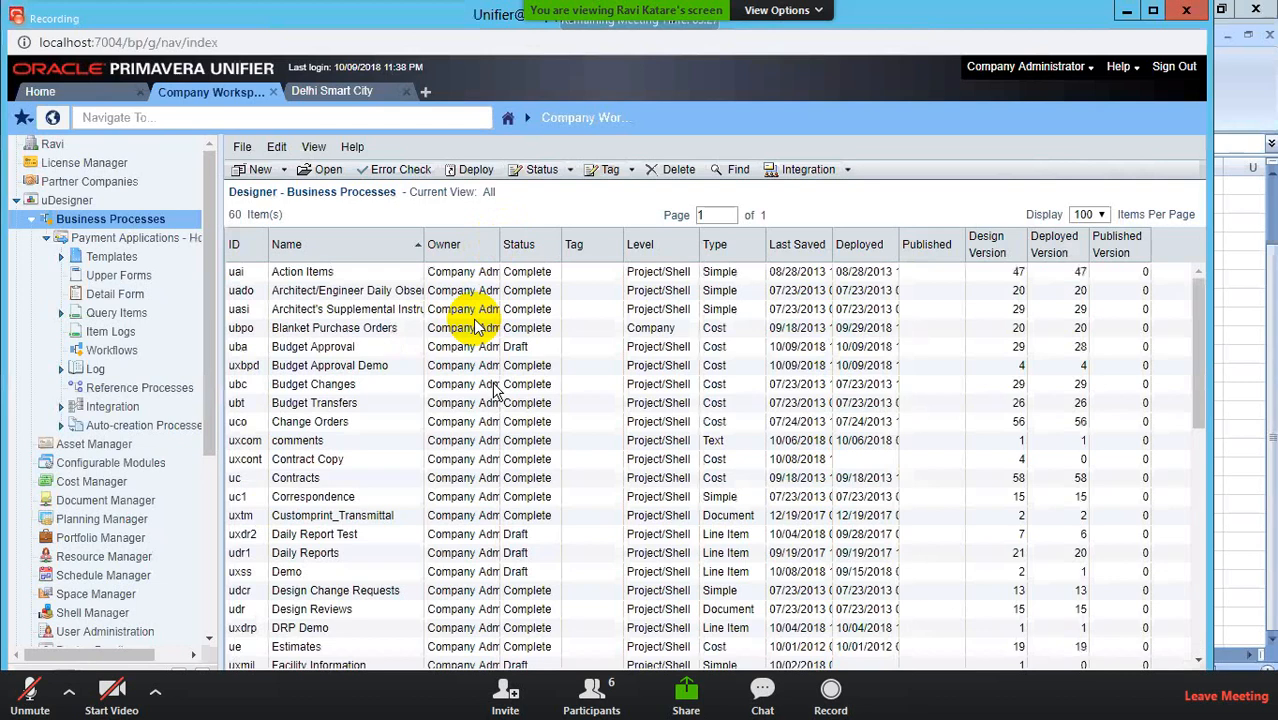
{"action": "left_click", "coordinate": [738, 170]}
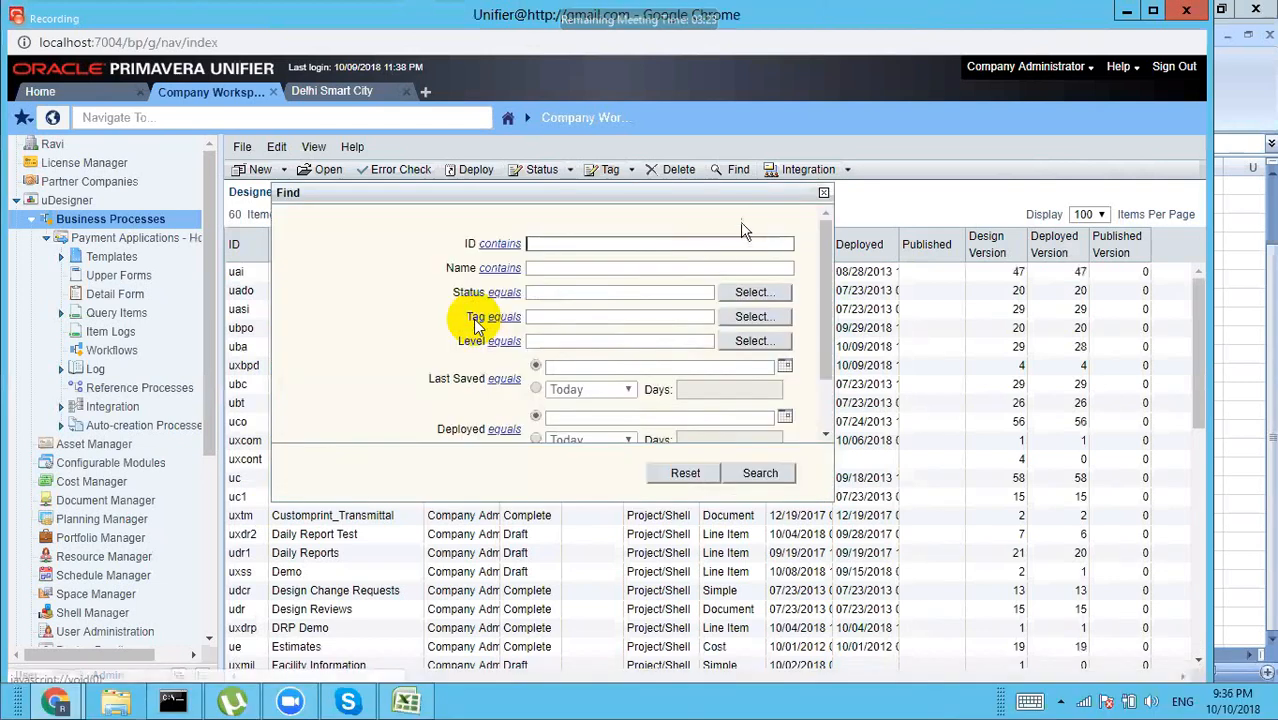
{"action": "left_click", "coordinate": [547, 264]}
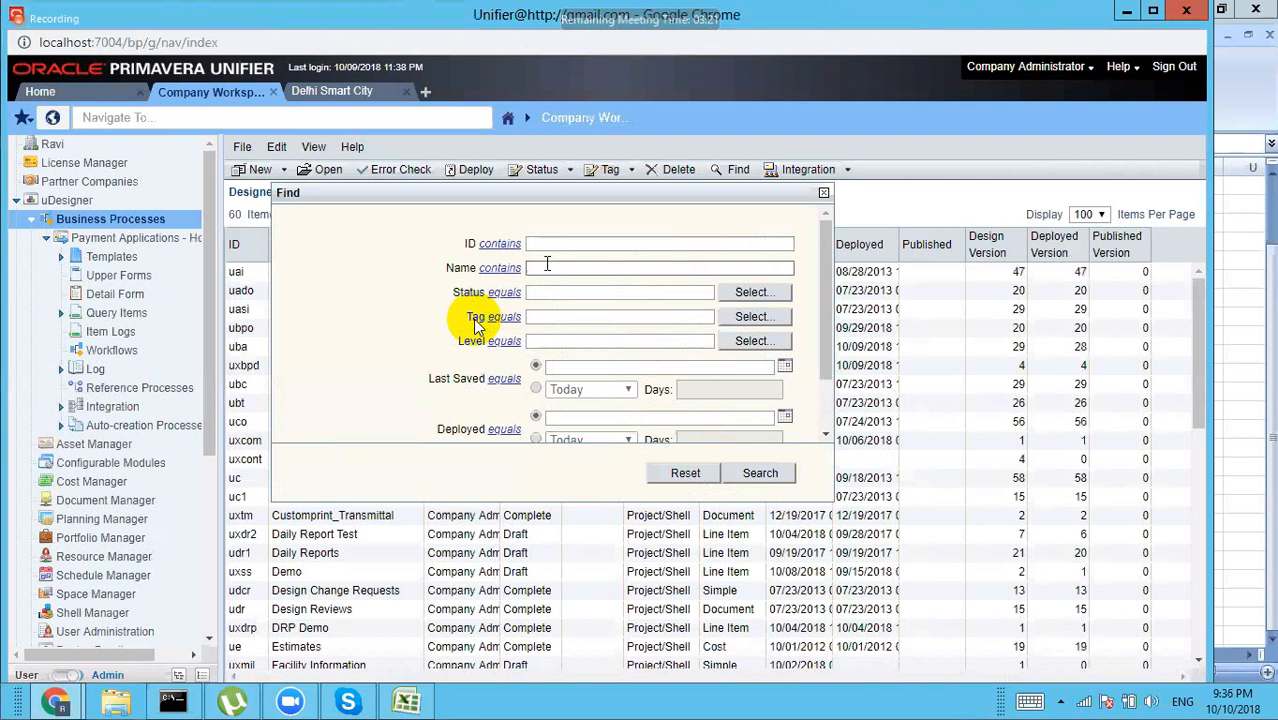
{"action": "type", "text": "invoice"}
{"action": "key", "text": "Return"}
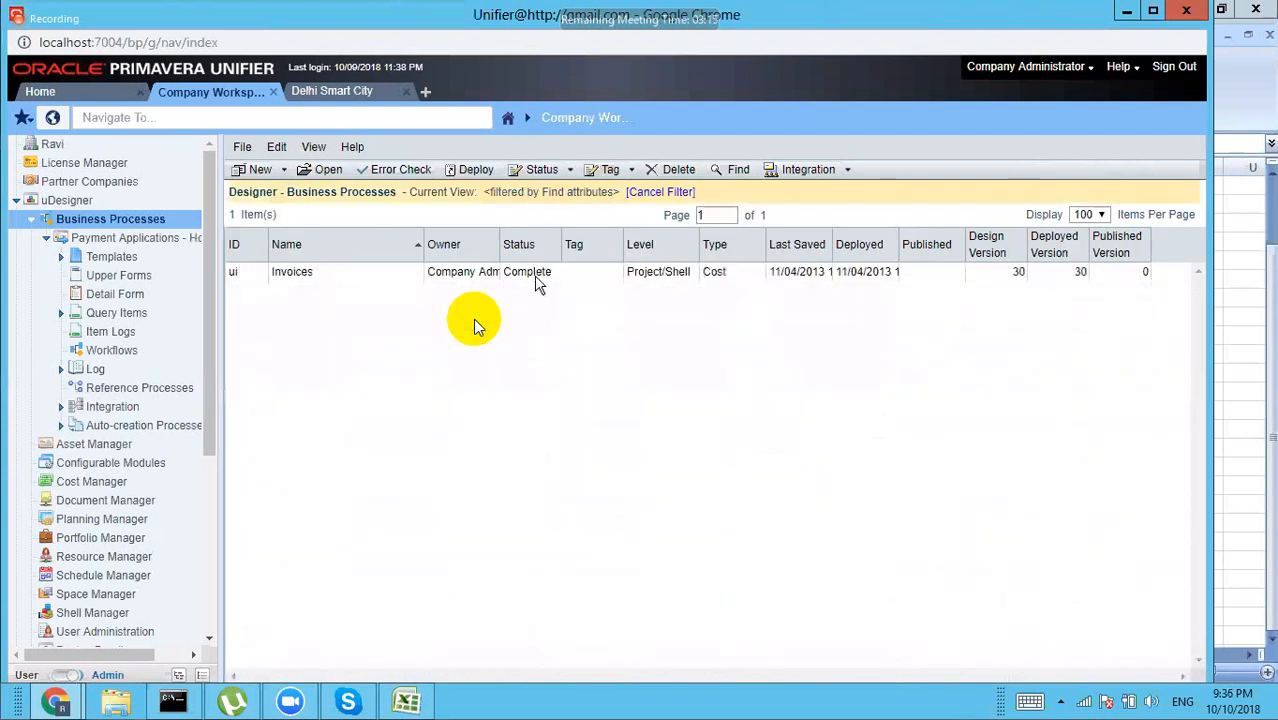
{"action": "left_click", "coordinate": [535, 283]}
{"action": "double_click", "coordinate": [535, 283]}
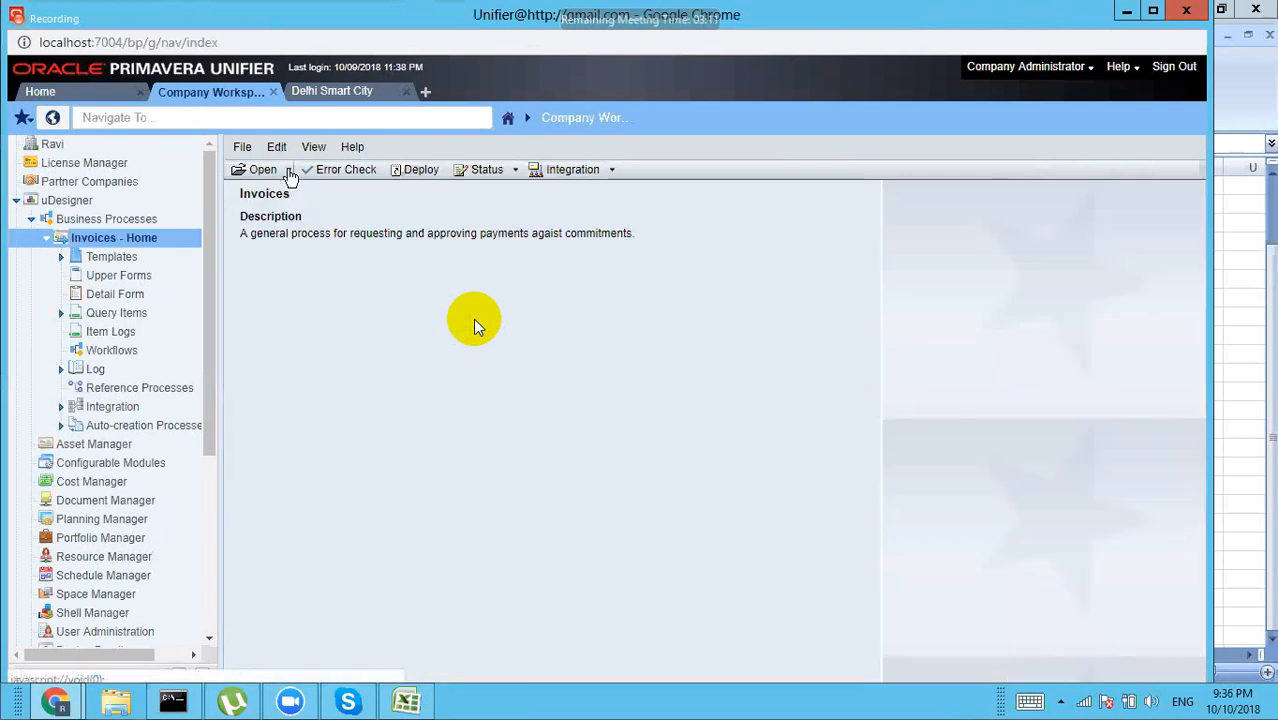
Step: Check the Invoices general properties, classified General Spends, then close them
{"action": "left_click", "coordinate": [288, 170]}
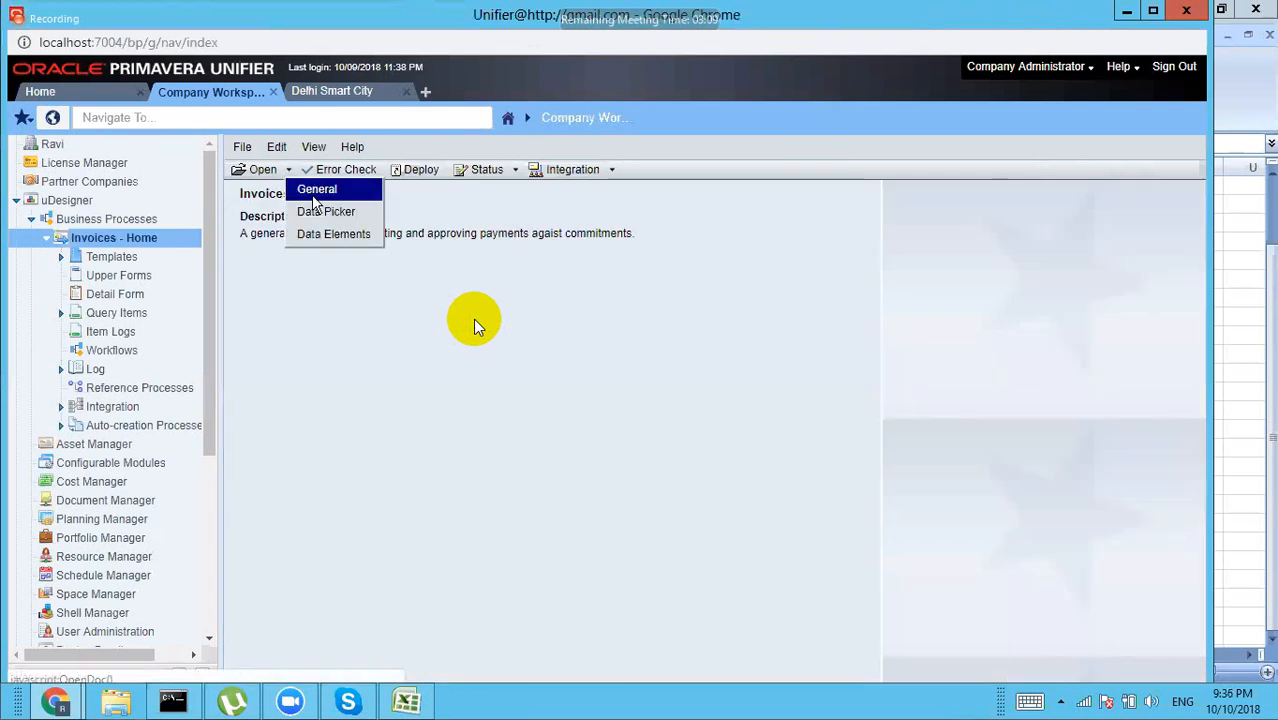
{"action": "left_click", "coordinate": [316, 196]}
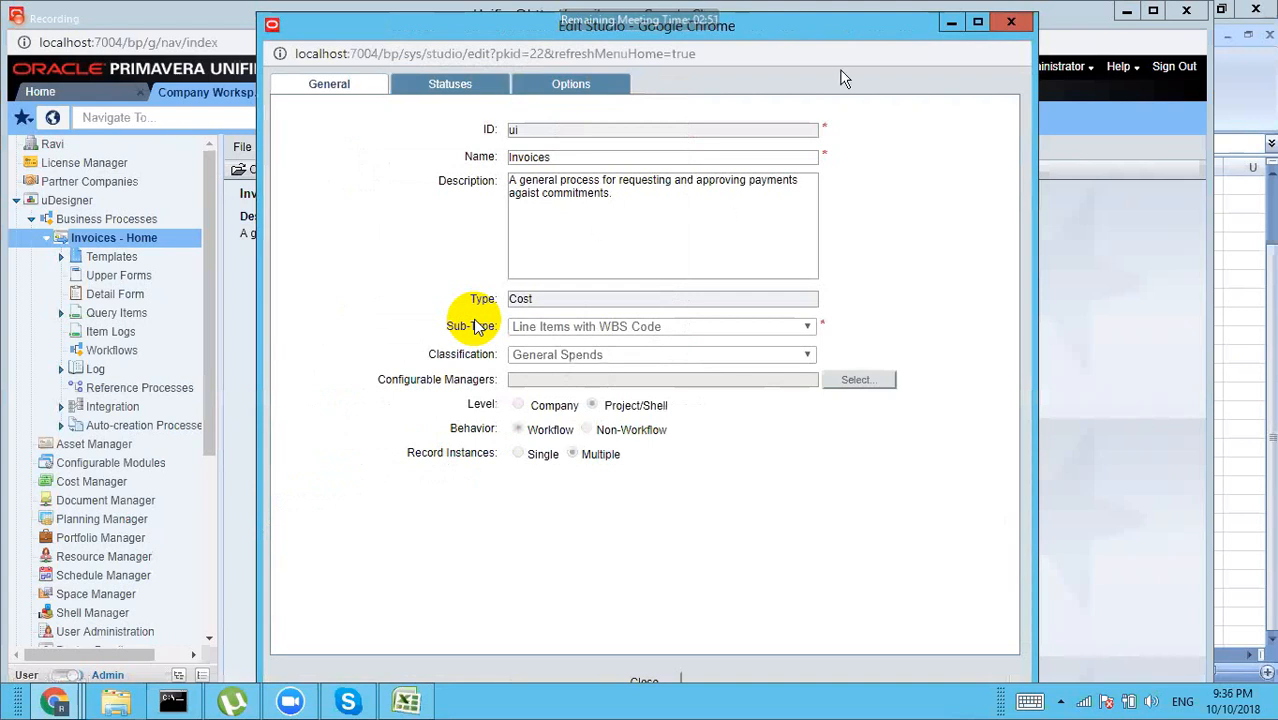
{"action": "left_click", "coordinate": [1008, 24]}
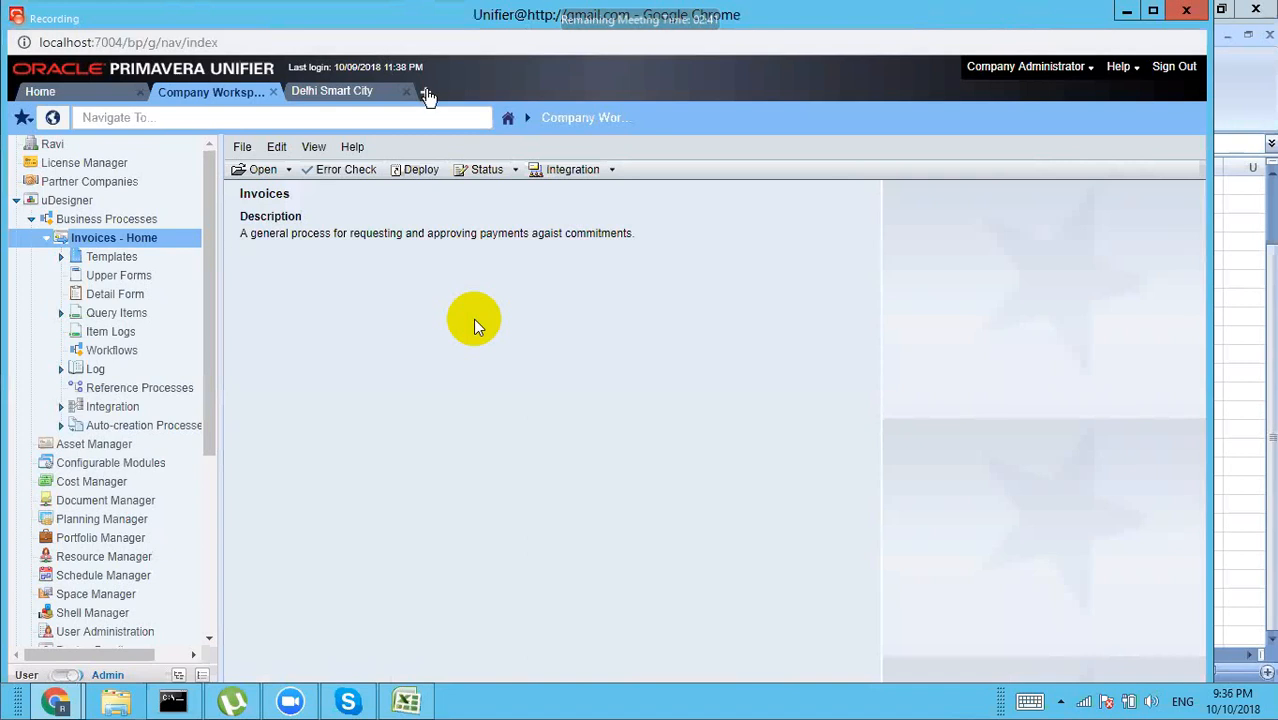
Step: Open City Bank North (PR-001) from Recent Locations in a new tab
{"action": "left_click", "coordinate": [428, 95]}
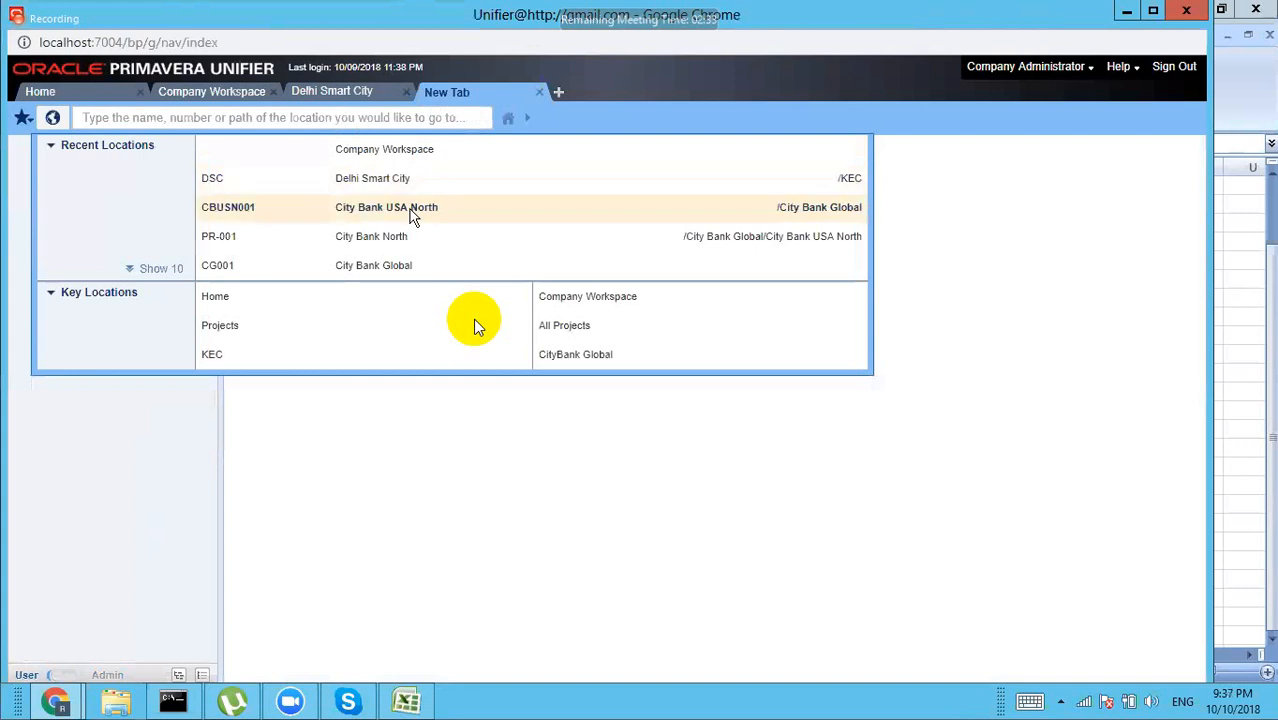
{"action": "left_click", "coordinate": [390, 246]}
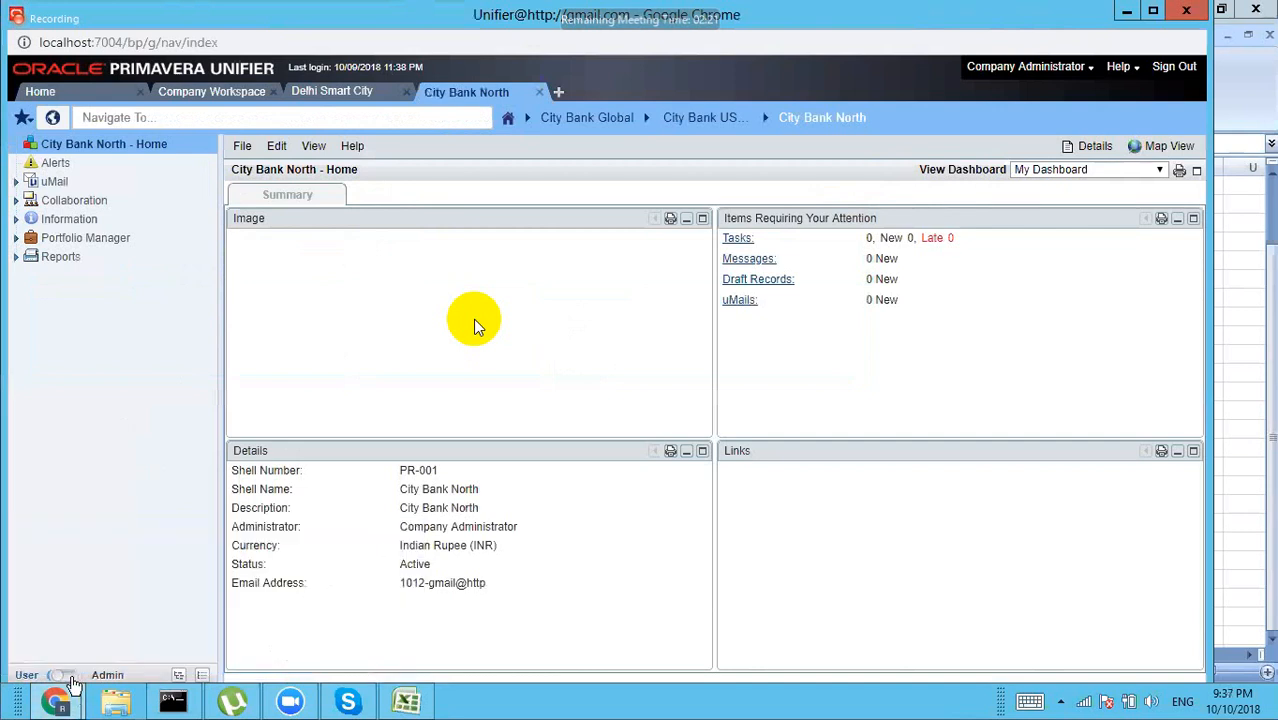
Step: In Admin mode, show City Bank North's Business Process setup list
{"action": "left_click", "coordinate": [72, 679]}
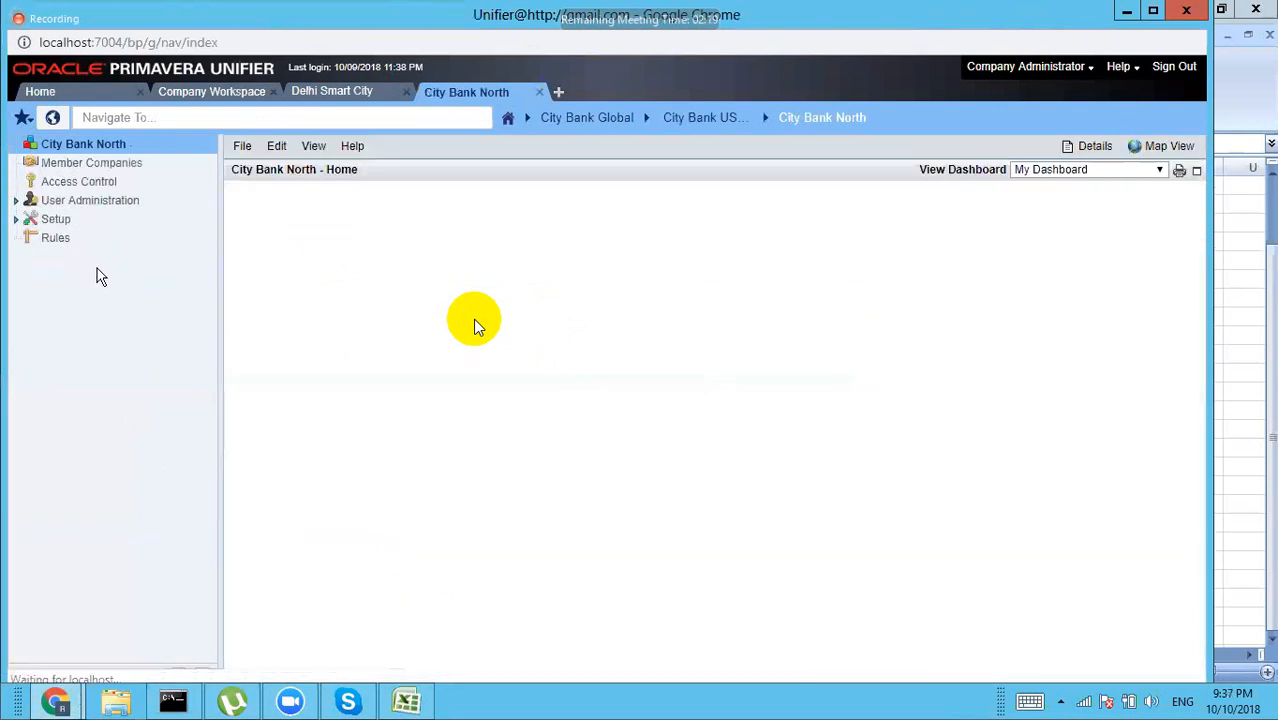
{"action": "left_click", "coordinate": [56, 221]}
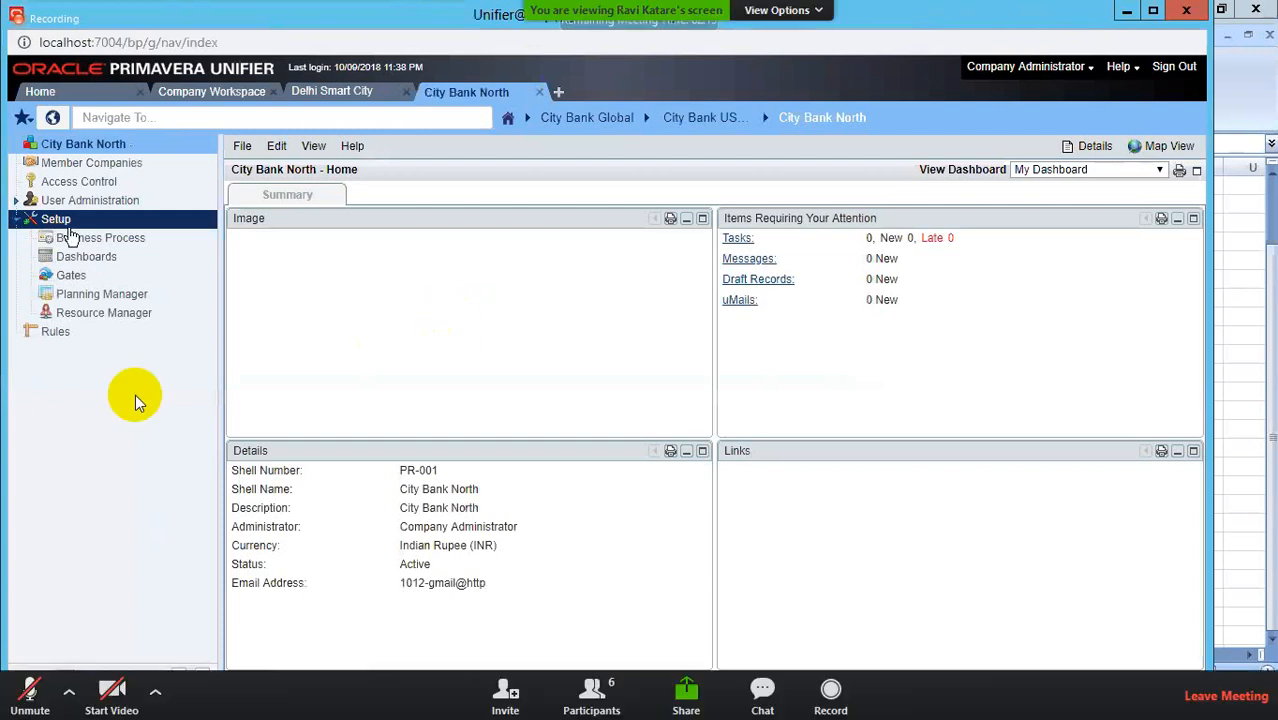
{"action": "left_click", "coordinate": [72, 237]}
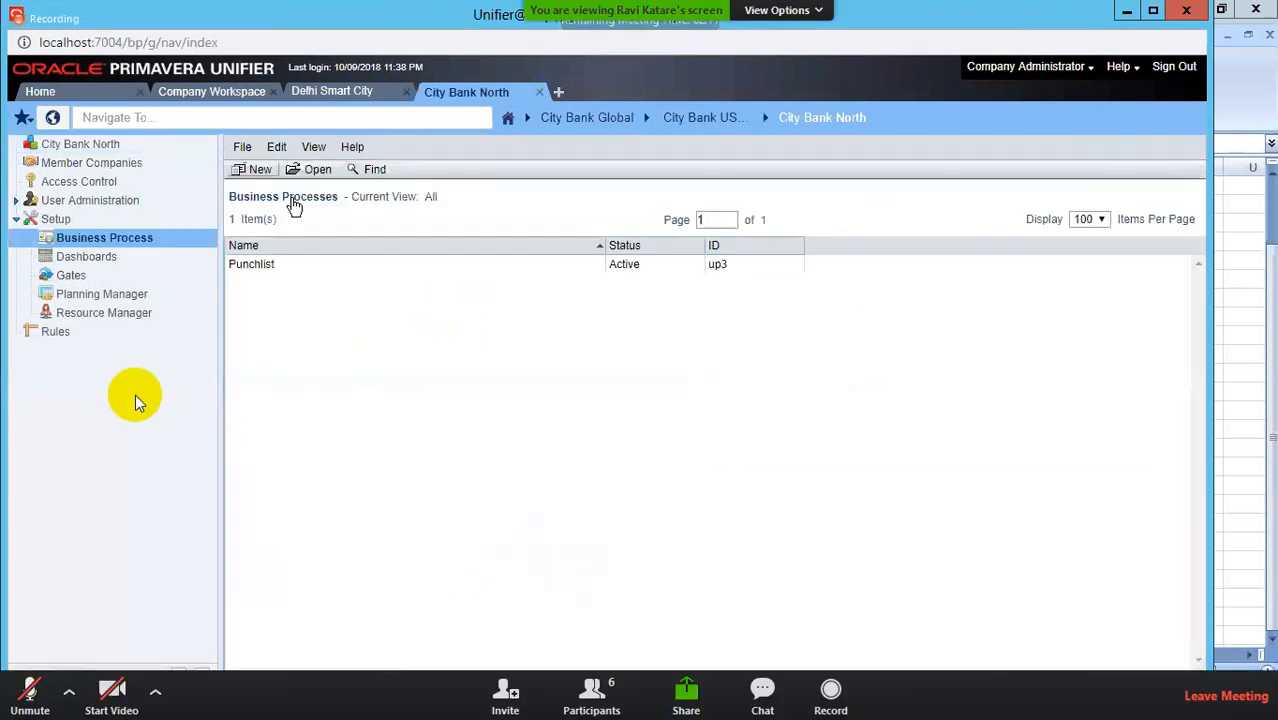
Step: Add Budget Approval, Budget Changes, Budget Transfers, Contracts and Change Orders to the shell
{"action": "left_click", "coordinate": [252, 169]}
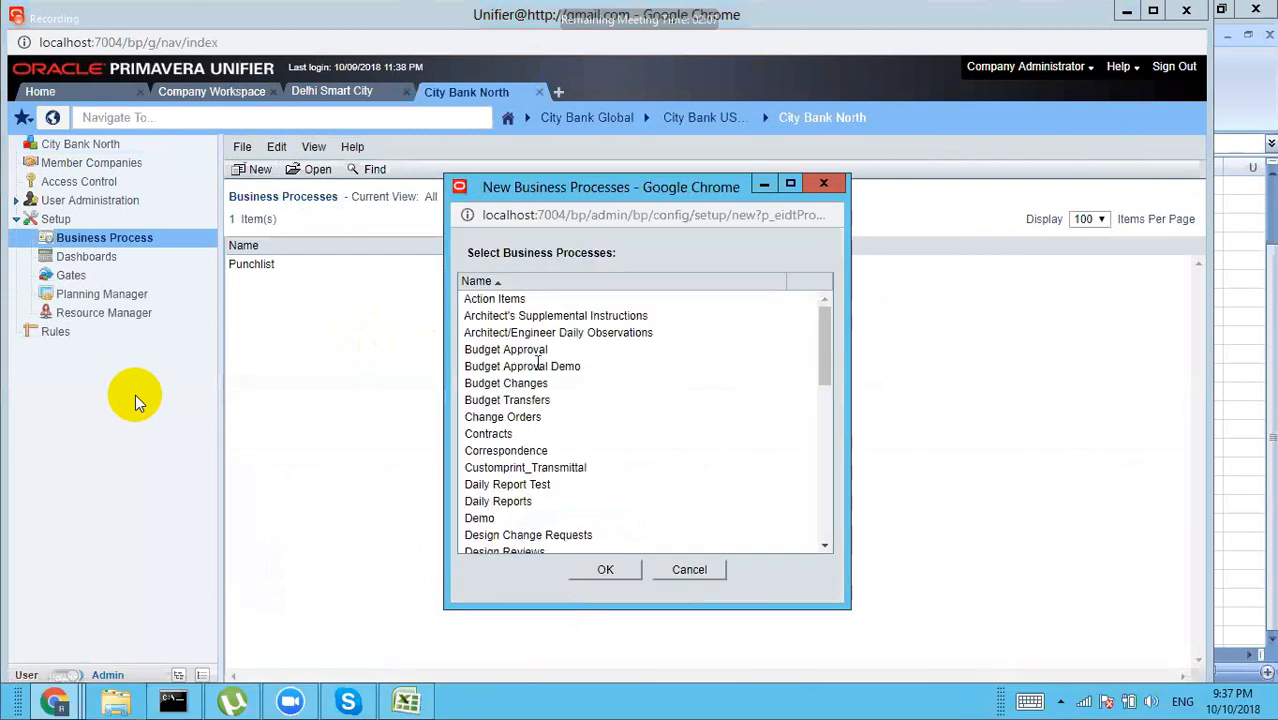
{"action": "left_click", "coordinate": [531, 346]}
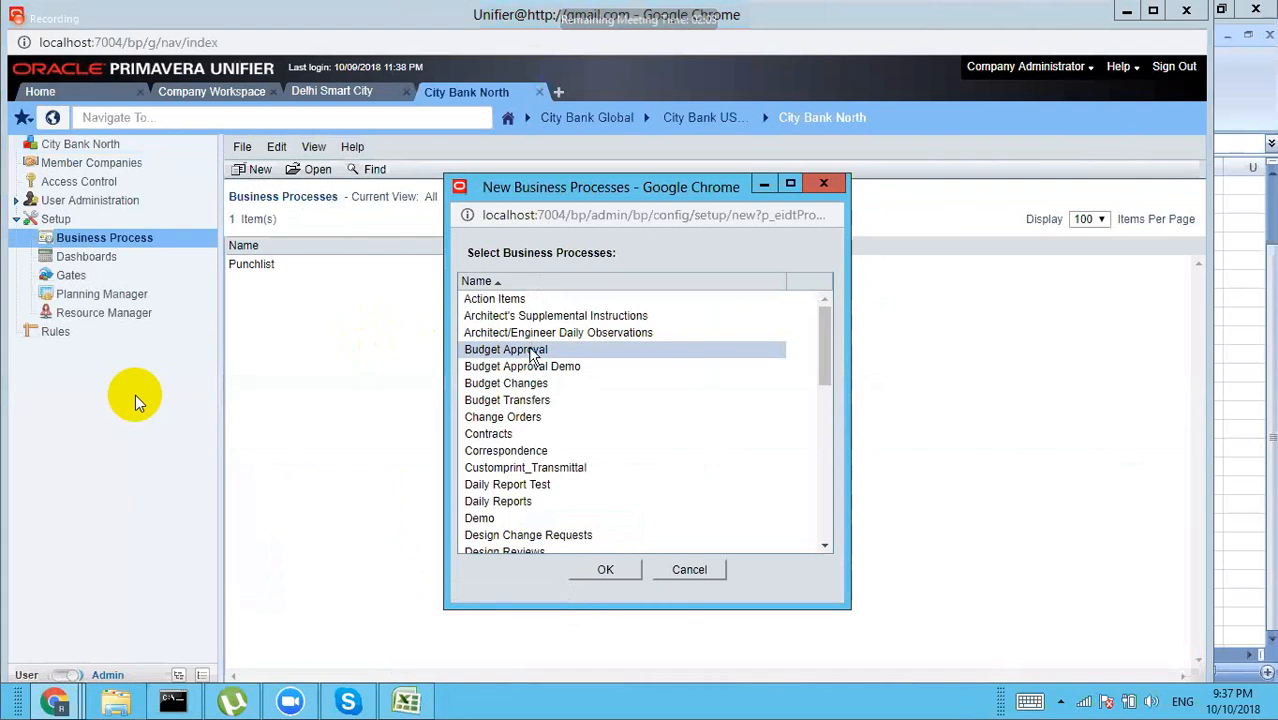
{"action": "left_click", "coordinate": [537, 383], "text": "ctrl"}
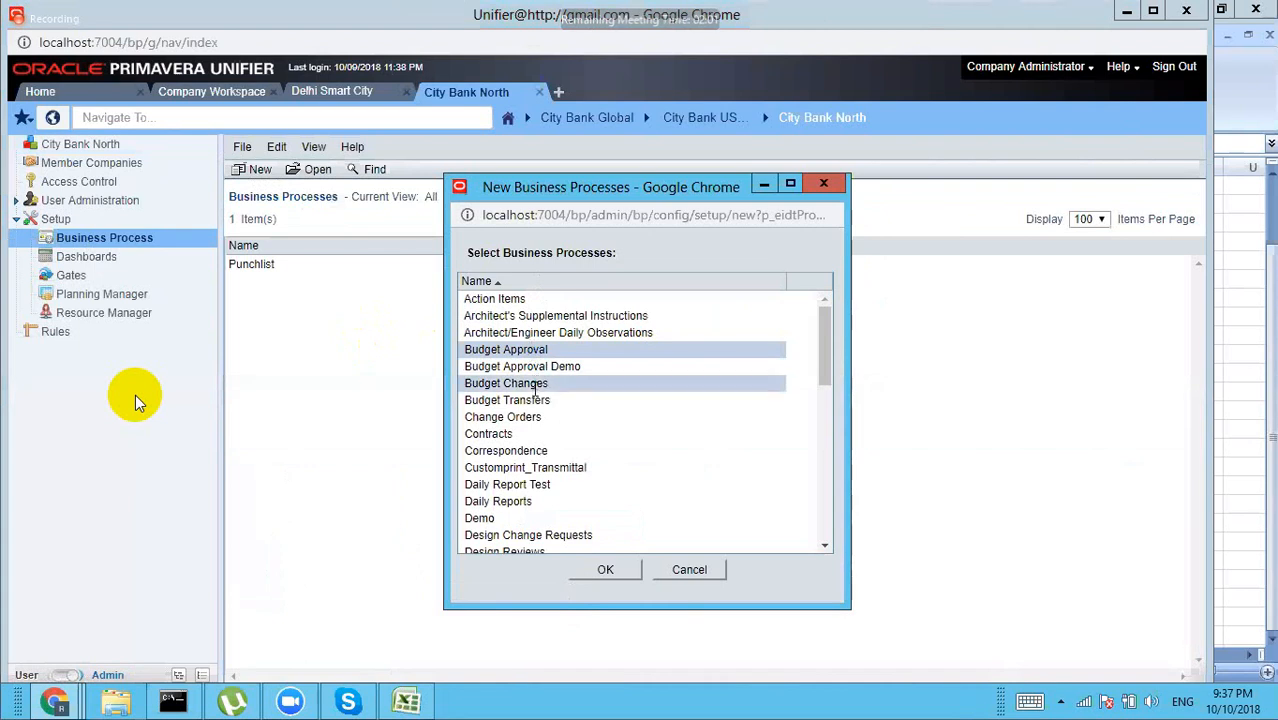
{"action": "left_click", "coordinate": [536, 400], "text": "ctrl"}
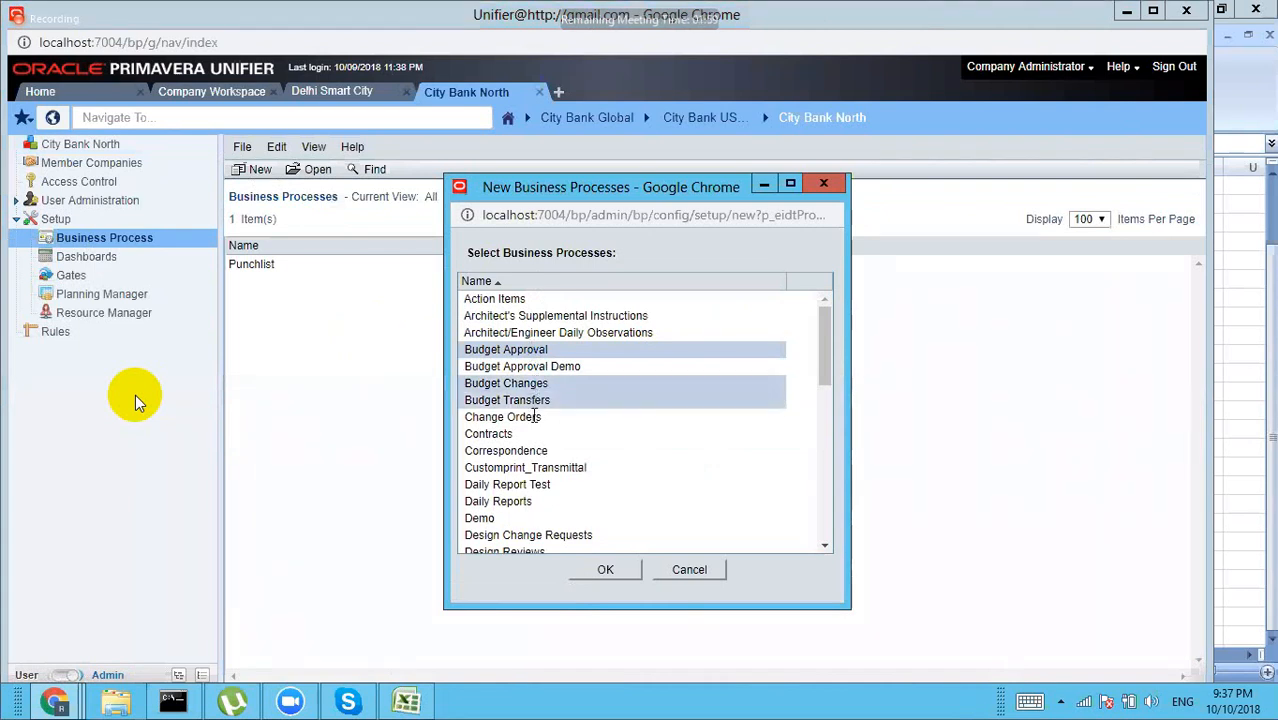
{"action": "left_click", "coordinate": [498, 432], "text": "ctrl"}
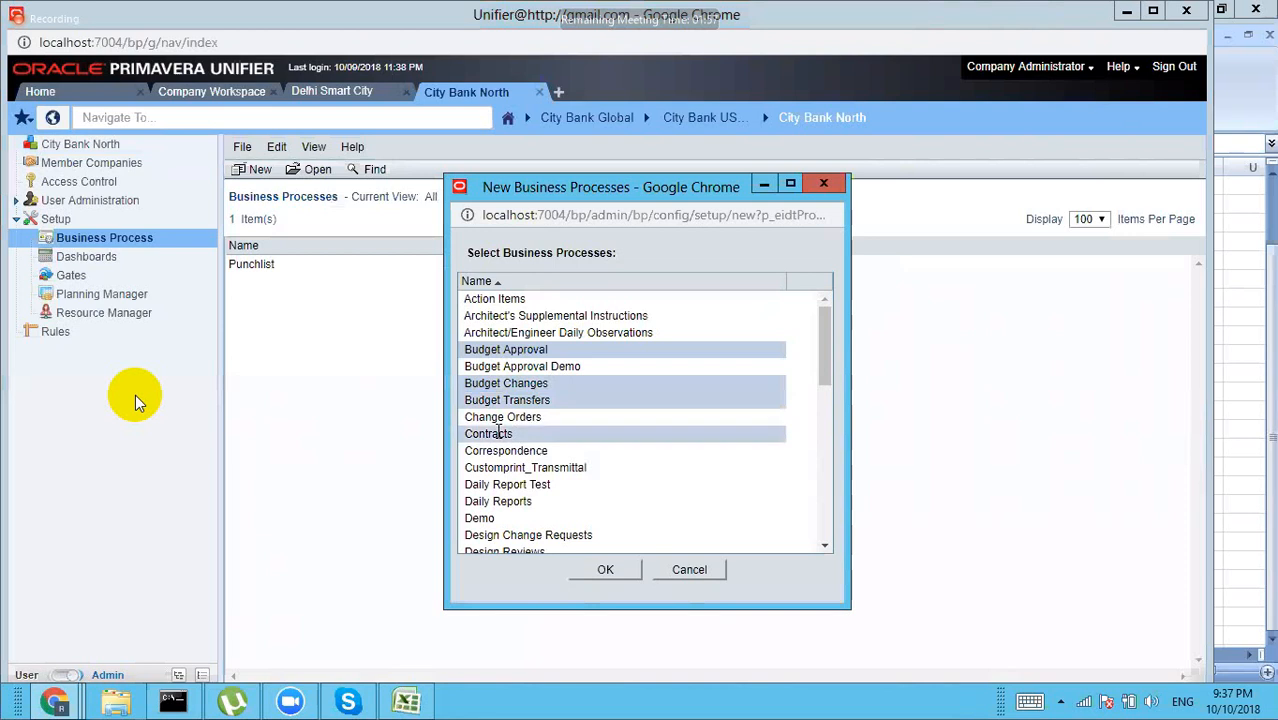
{"action": "left_click", "coordinate": [524, 418], "text": "ctrl"}
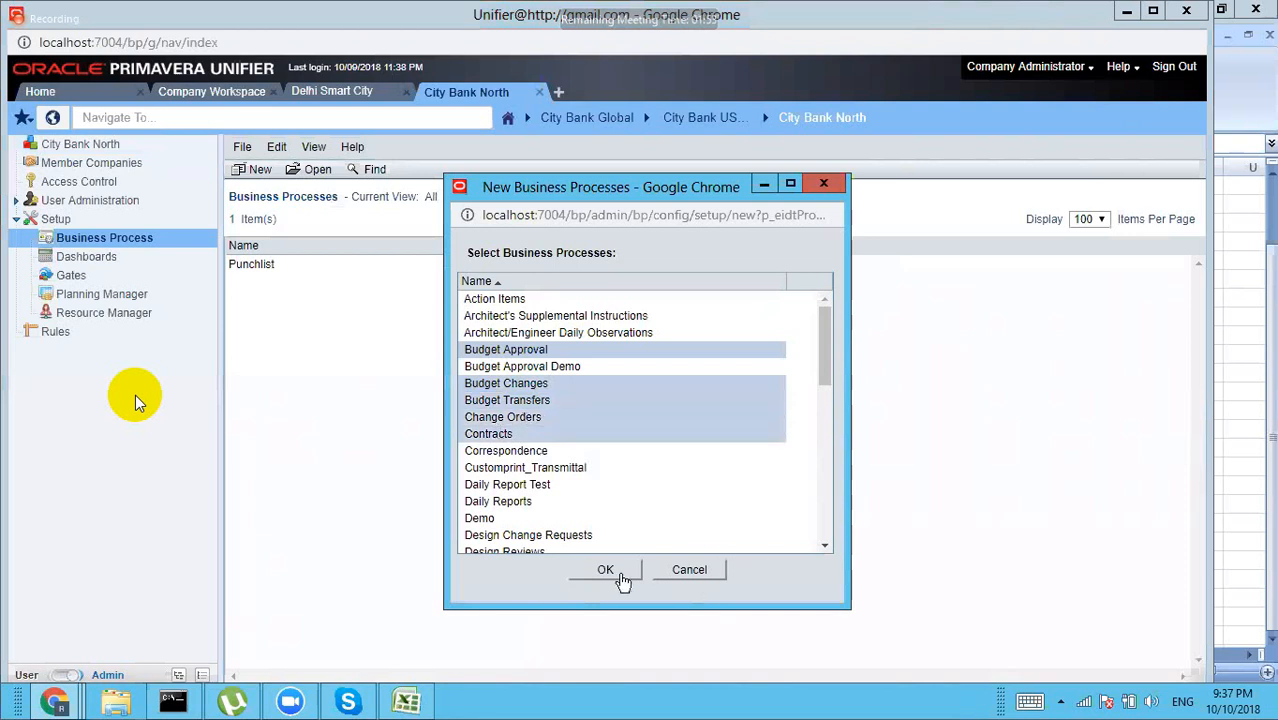
{"action": "left_click", "coordinate": [618, 578]}
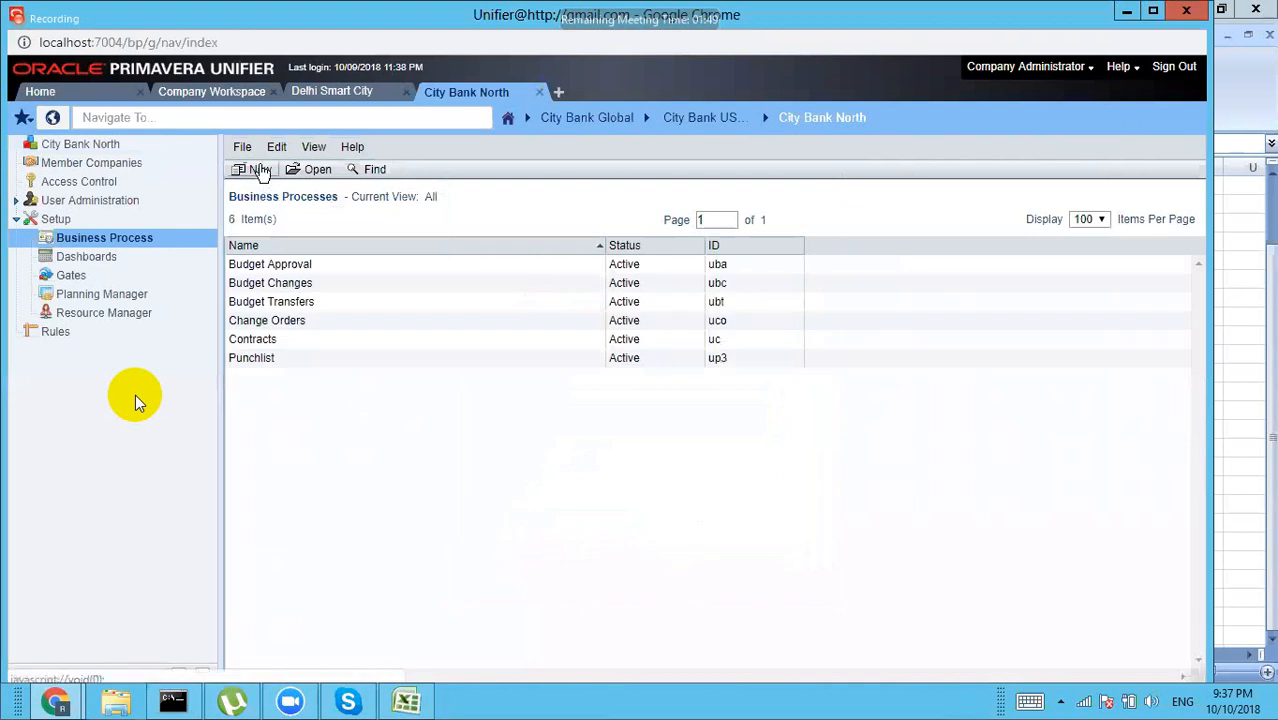
Step: Add Payment Applications to City Bank North's business processes
{"action": "left_click", "coordinate": [259, 172]}
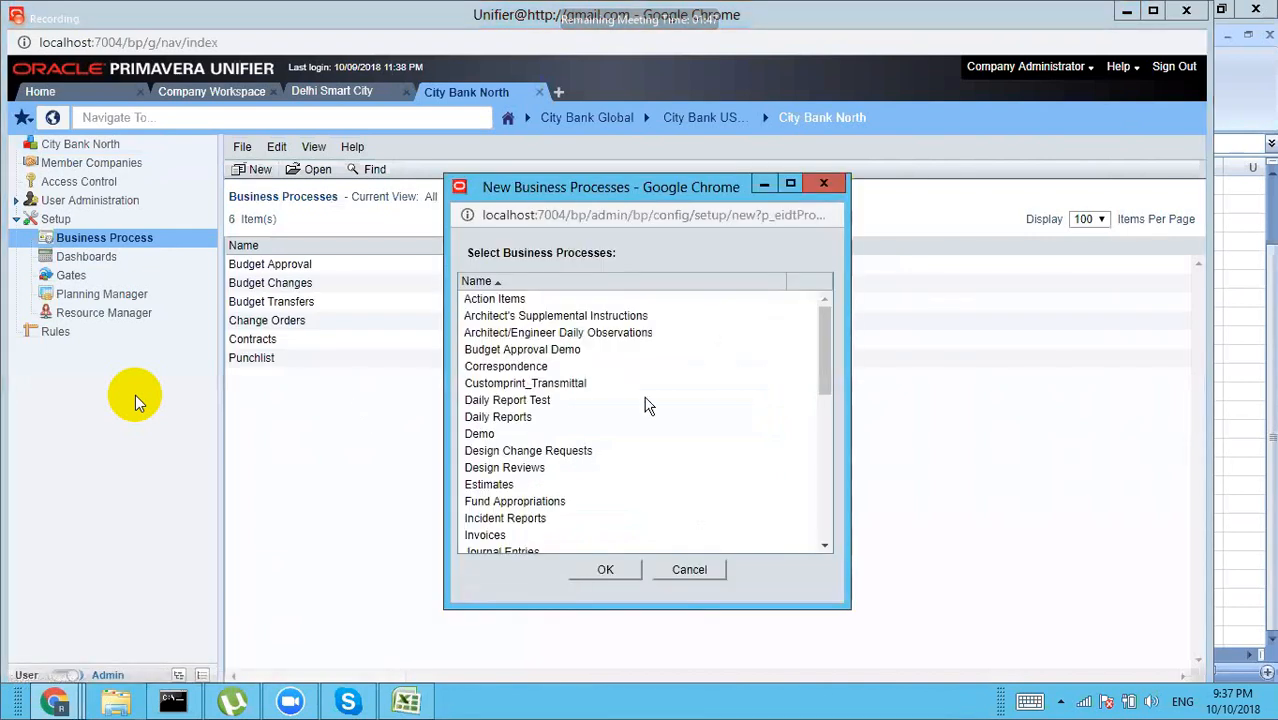
{"action": "left_click", "coordinate": [825, 546]}
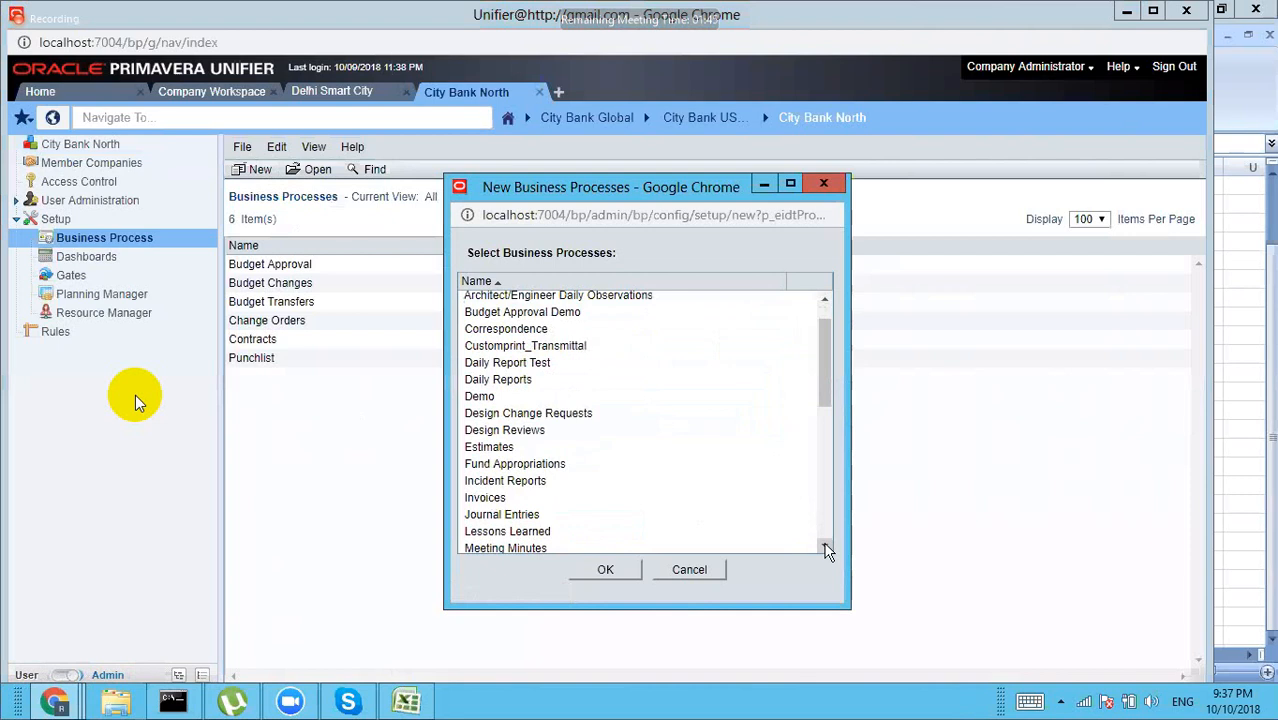
{"action": "left_click", "coordinate": [826, 547]}
{"action": "left_click", "coordinate": [826, 547]}
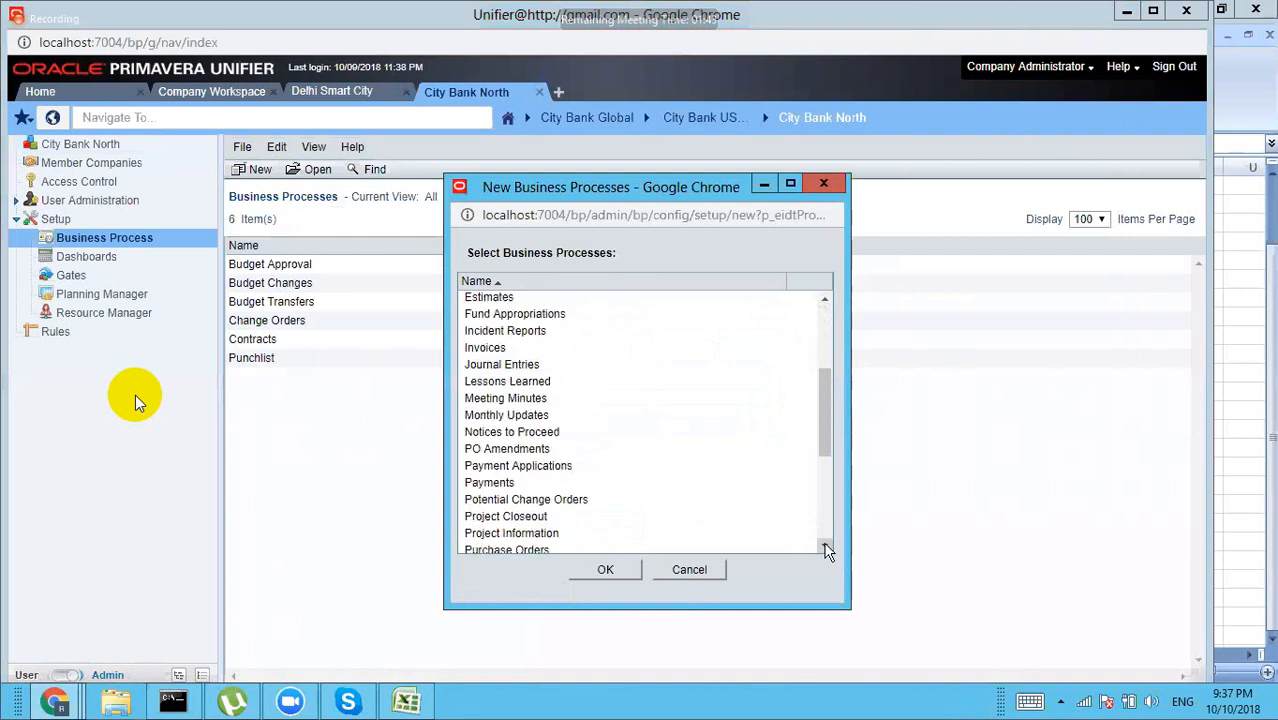
{"action": "left_click", "coordinate": [542, 463]}
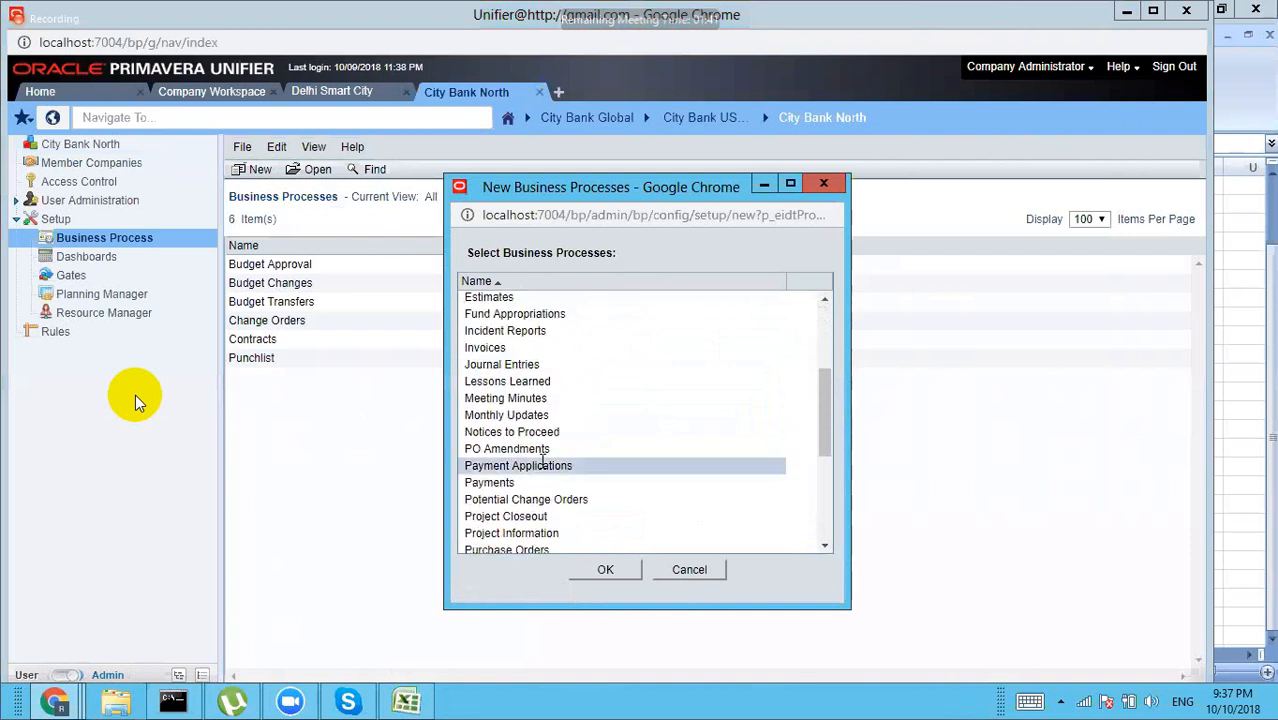
{"action": "left_click", "coordinate": [612, 576]}
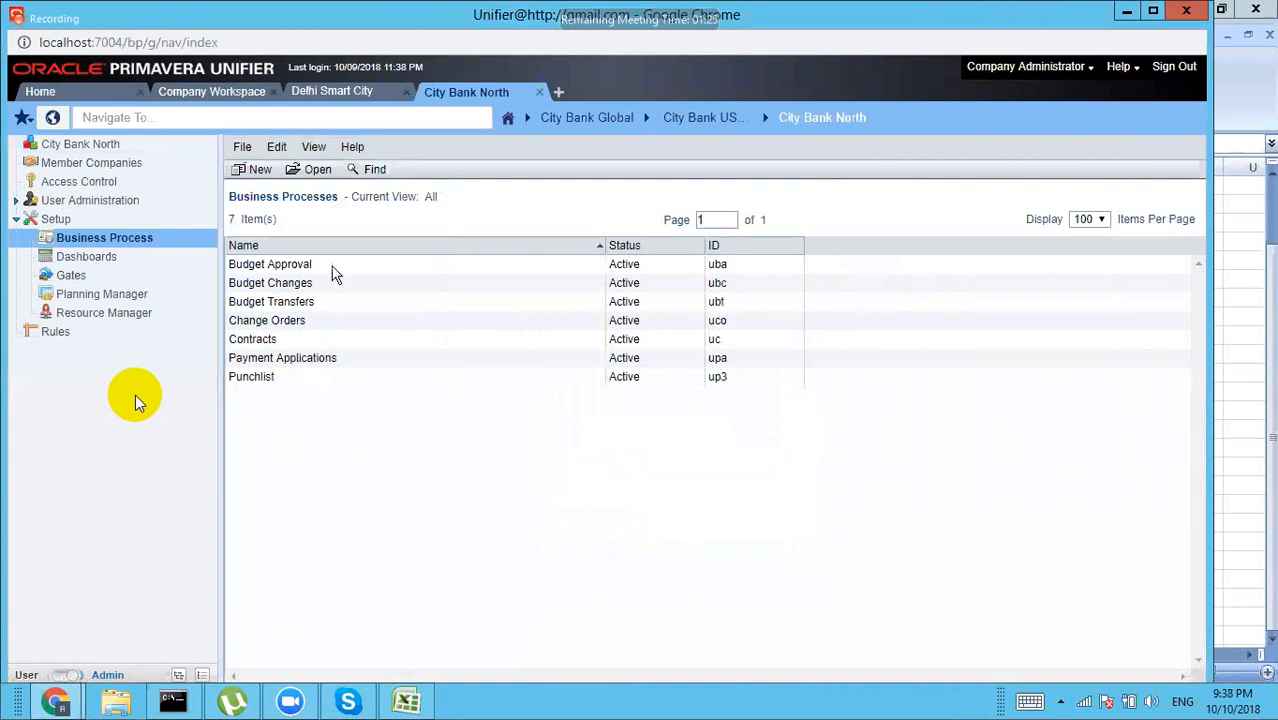
Step: Create a new Budget Approval workflow setup using the Budget Approval WF workflow
{"action": "double_click", "coordinate": [270, 264]}
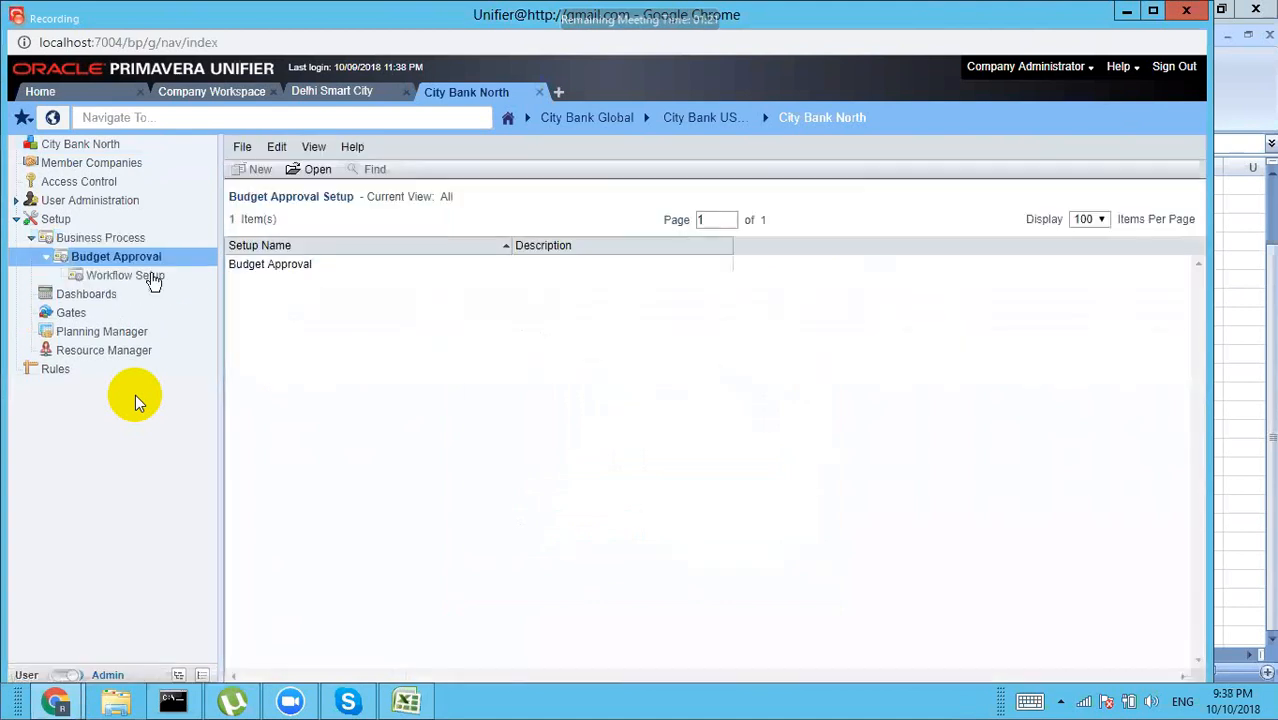
{"action": "left_click", "coordinate": [150, 276]}
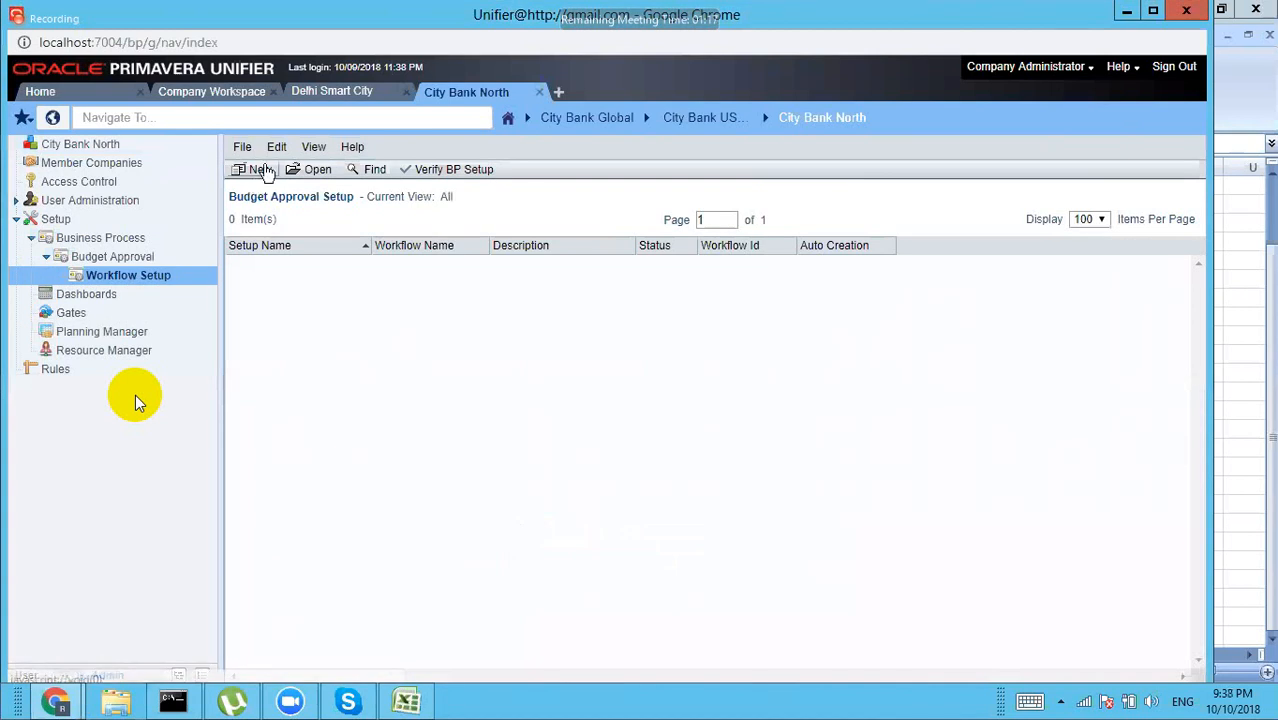
{"action": "left_click", "coordinate": [262, 172]}
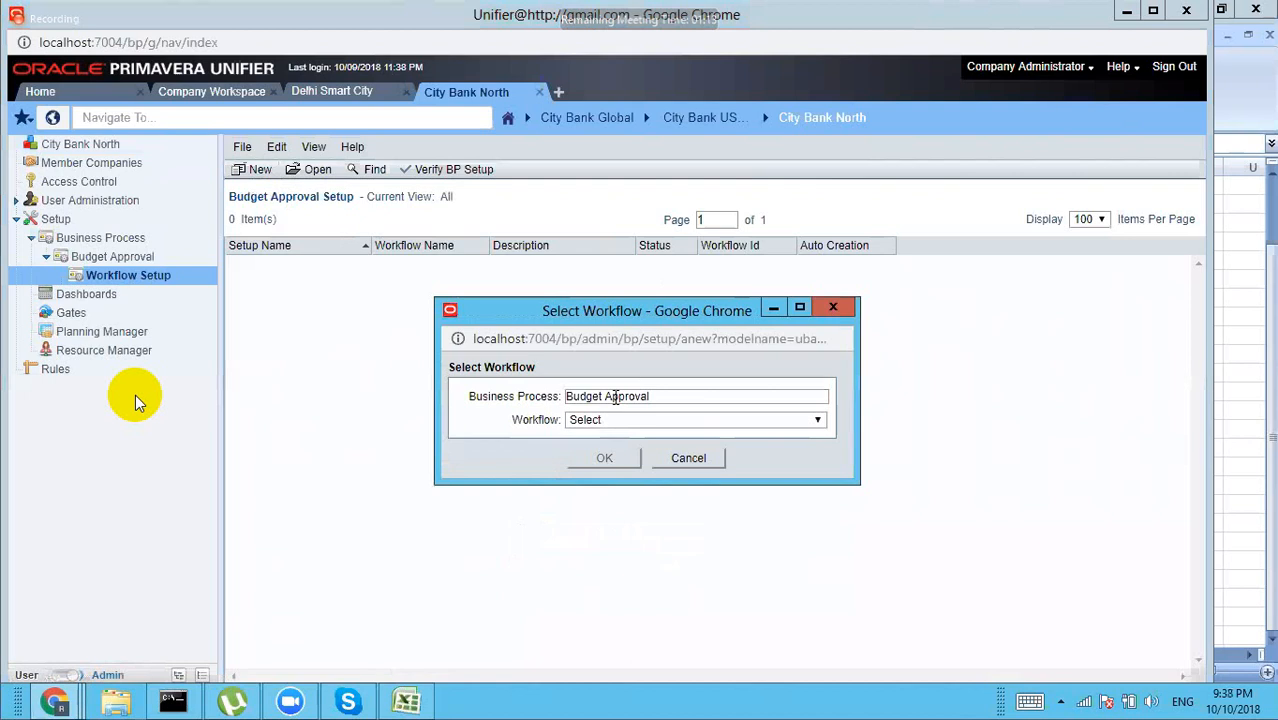
{"action": "left_click", "coordinate": [608, 421]}
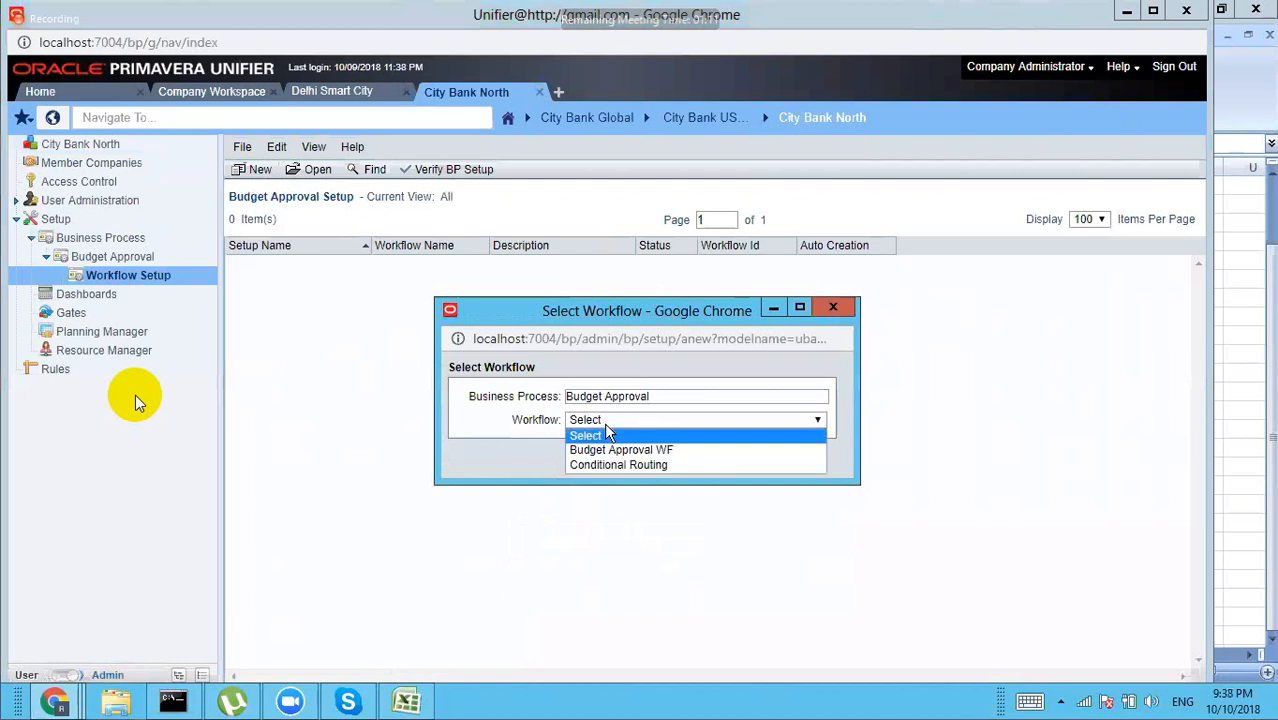
{"action": "left_click", "coordinate": [608, 451]}
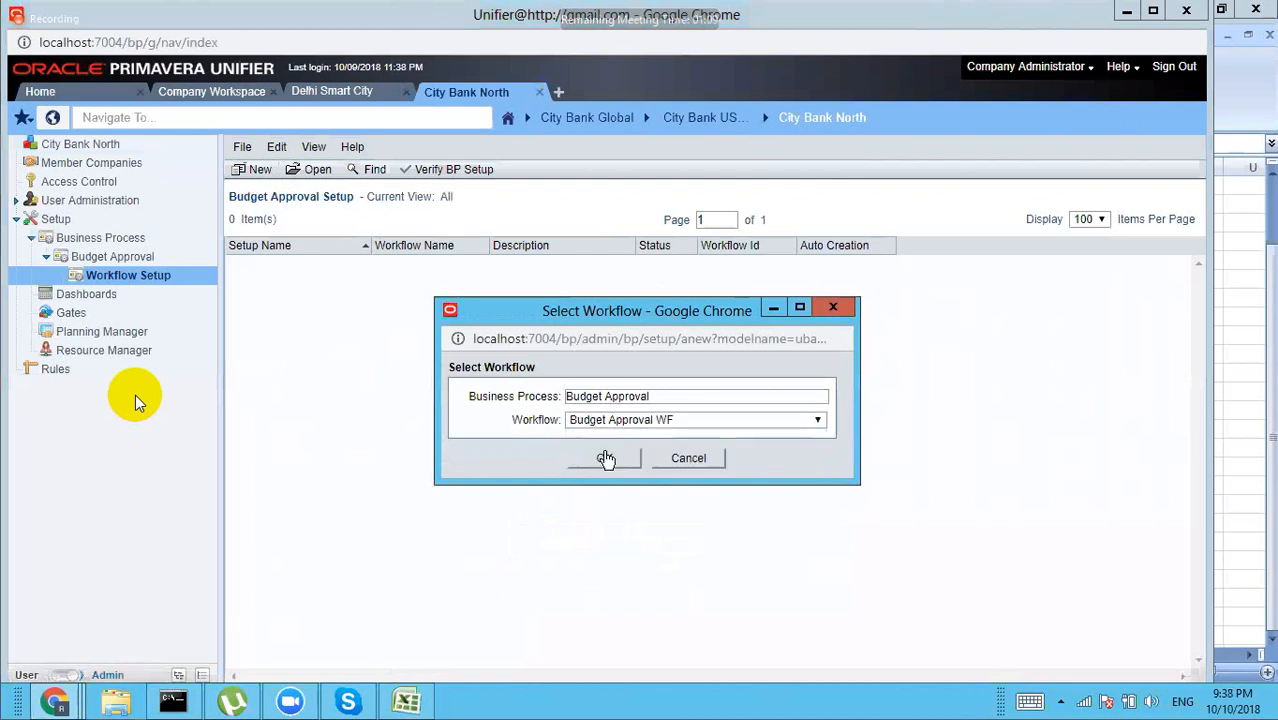
{"action": "left_click", "coordinate": [605, 458]}
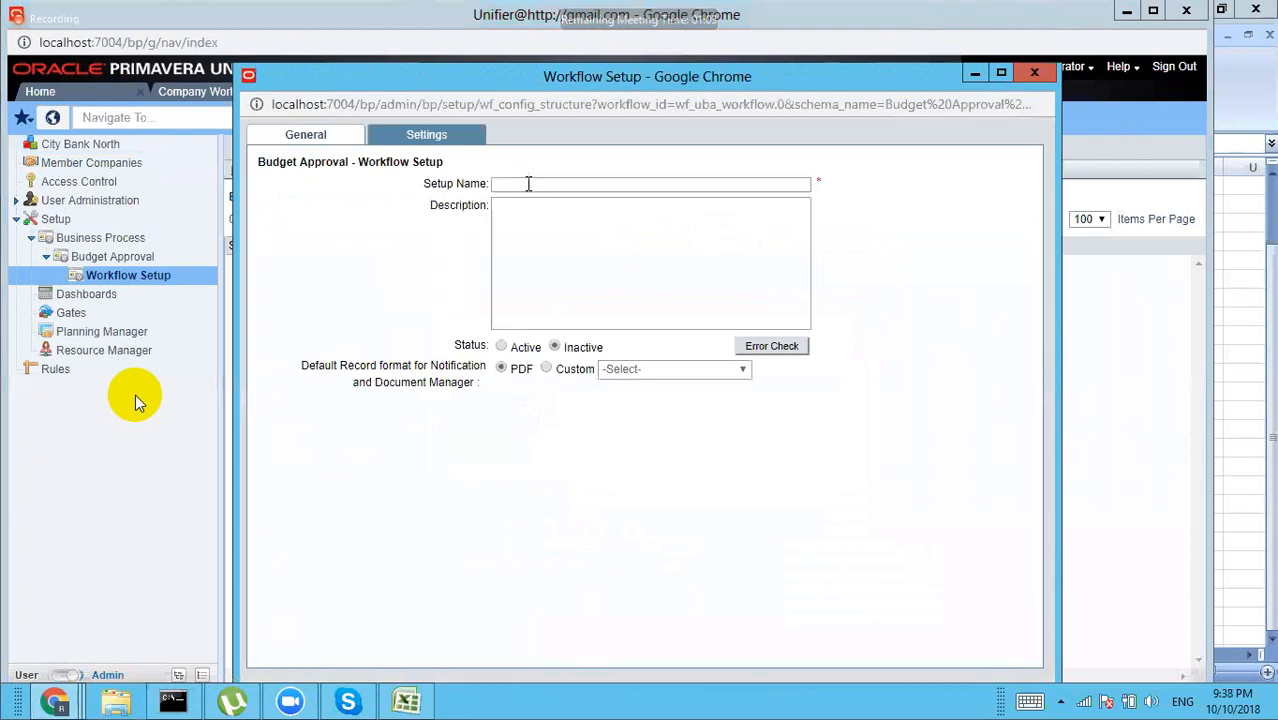
Step: Name the setup BA, set it Active, and view its workflow settings
{"action": "left_click", "coordinate": [528, 184]}
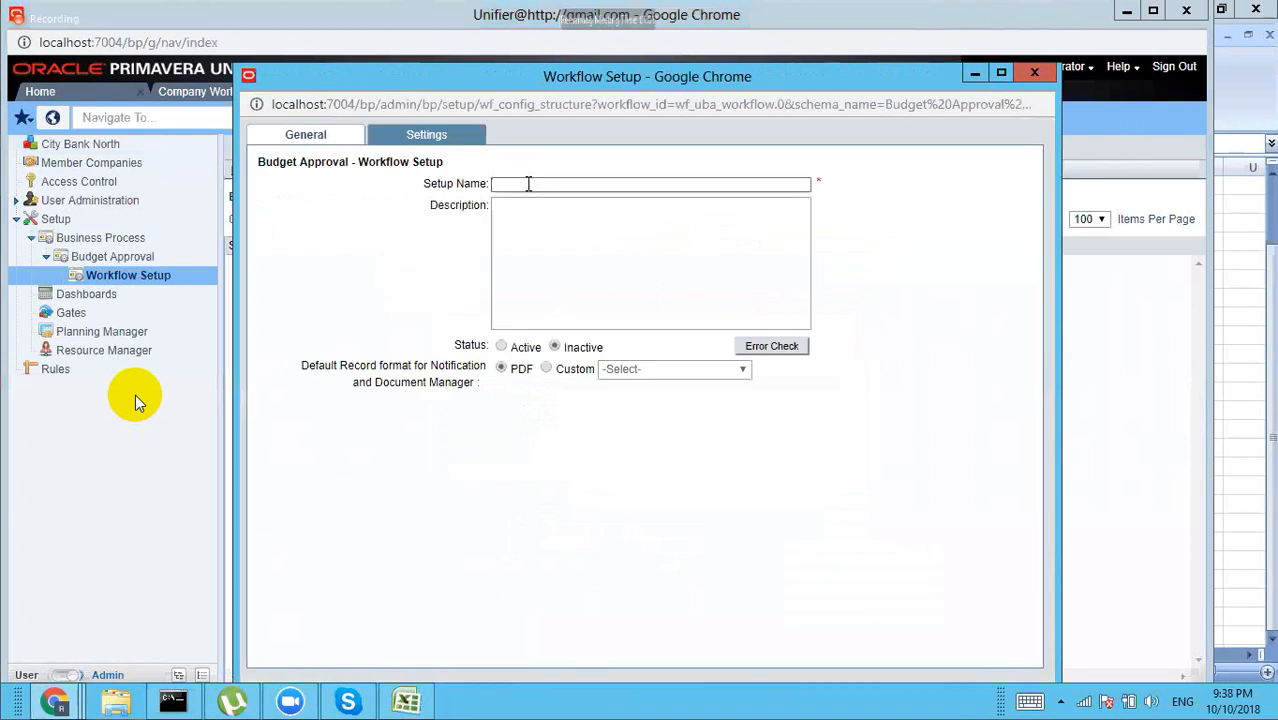
{"action": "type", "text": "BA"}
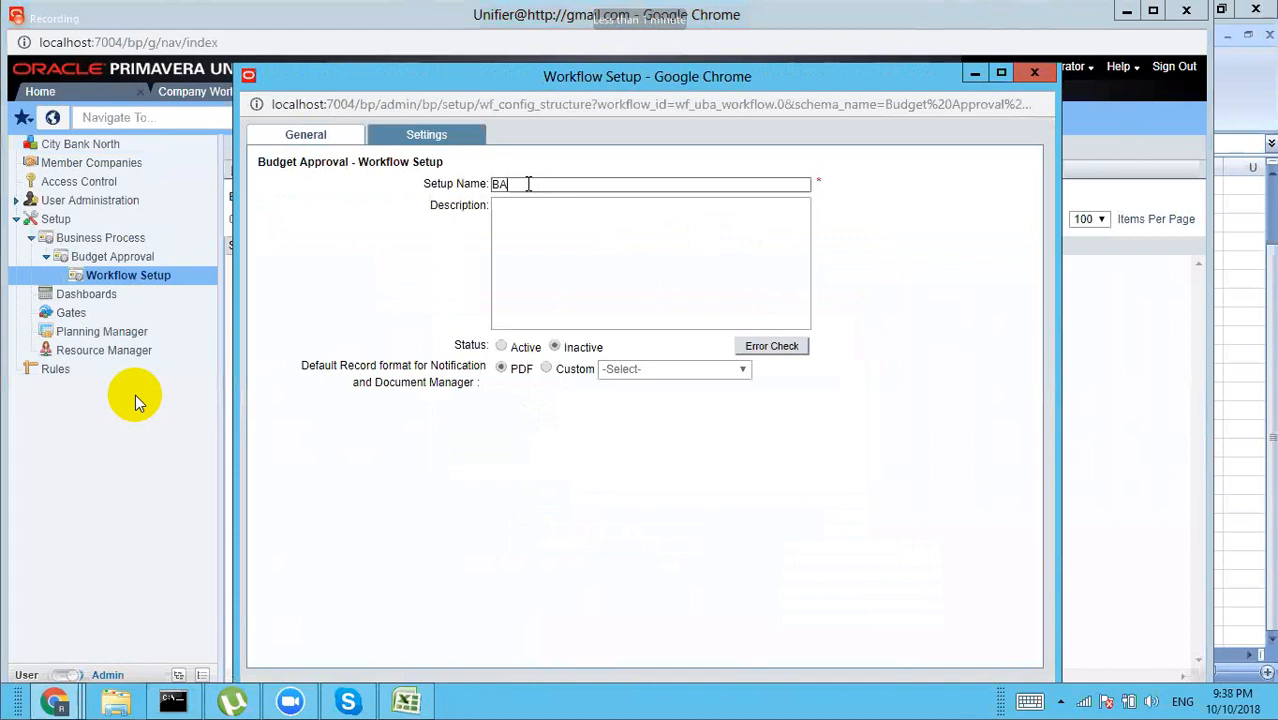
{"action": "left_click", "coordinate": [501, 347]}
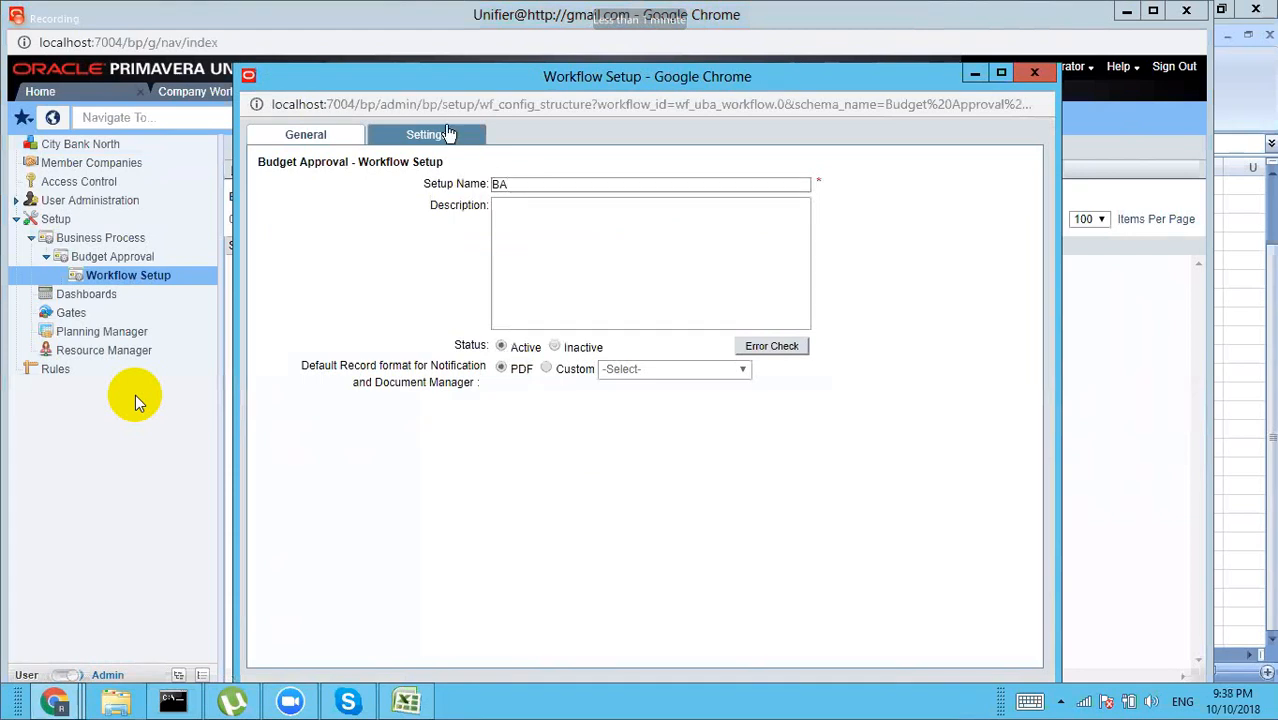
{"action": "left_click", "coordinate": [446, 134]}
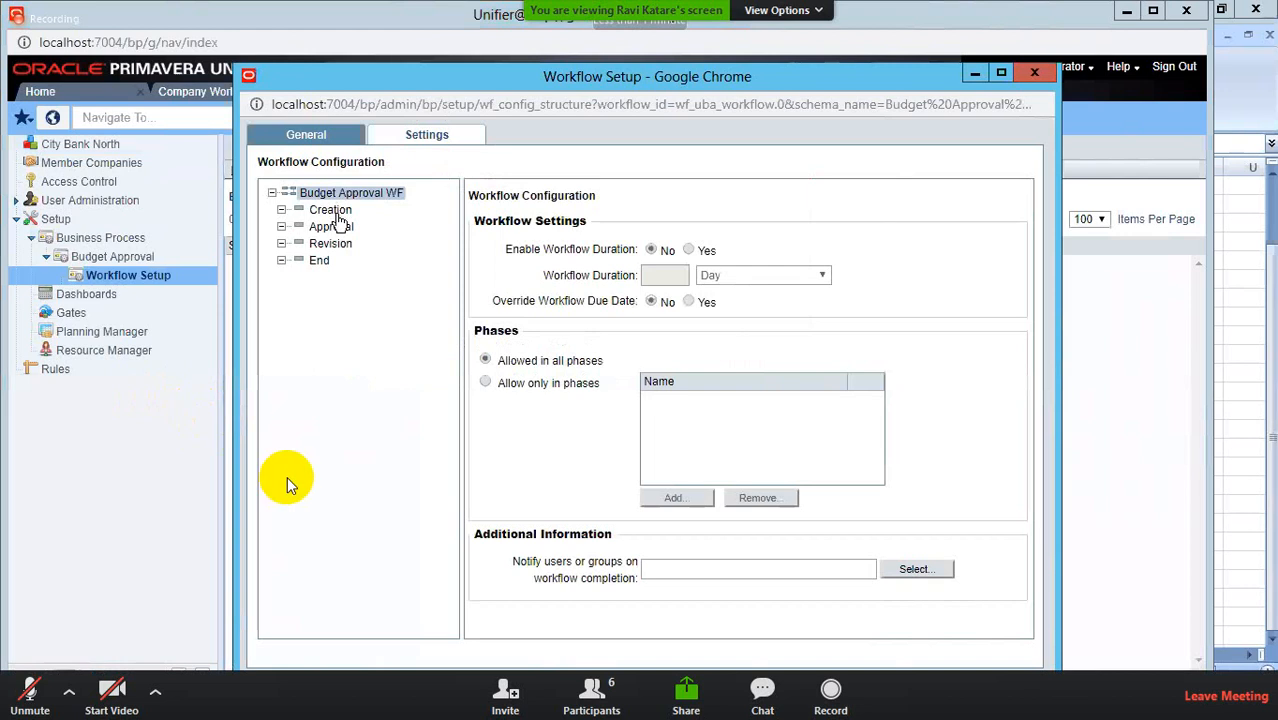
Step: Assign Company Administrator as the Creation step's assignee through the User Picker
{"action": "left_click", "coordinate": [334, 210]}
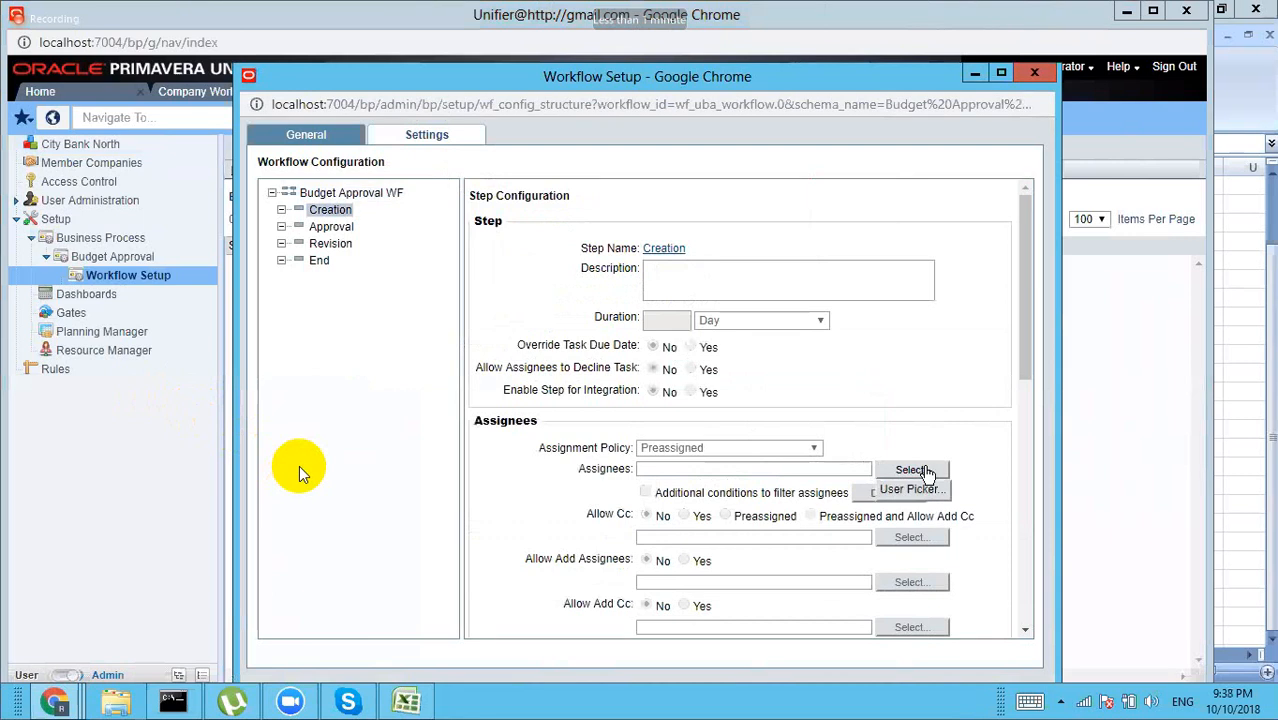
{"action": "left_click", "coordinate": [927, 474]}
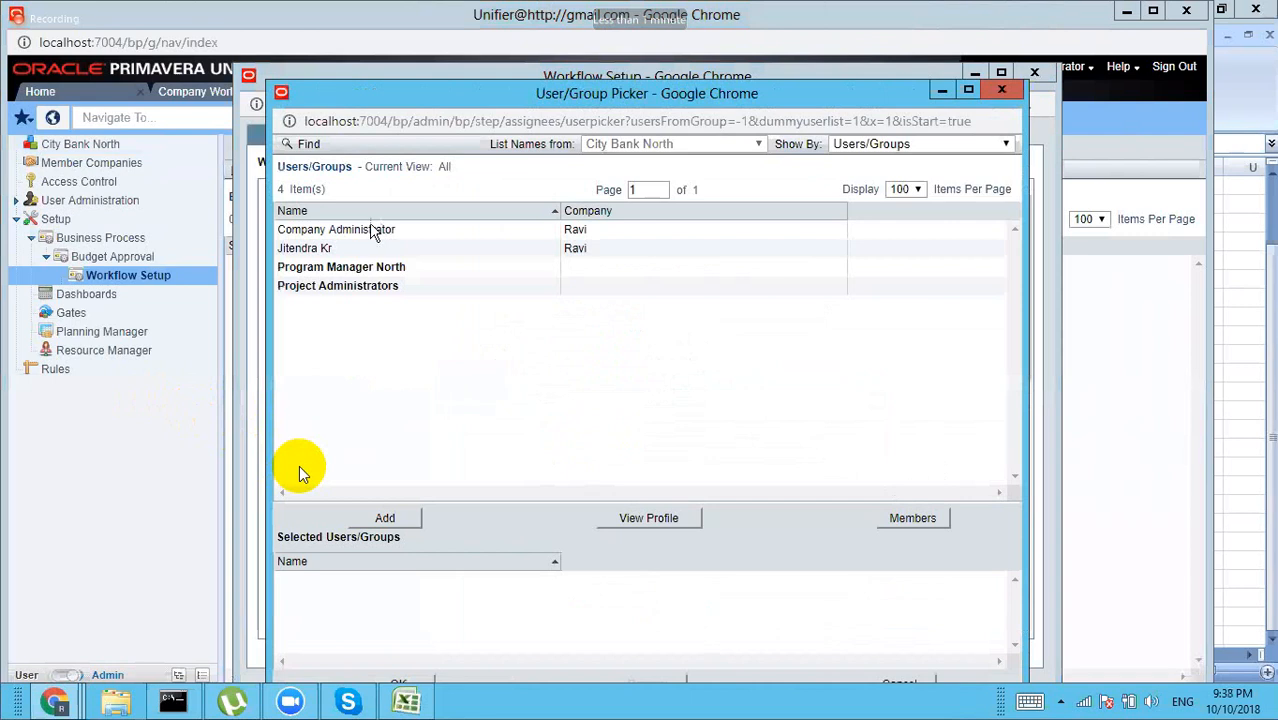
{"action": "left_click", "coordinate": [373, 230]}
{"action": "left_click", "coordinate": [388, 512]}
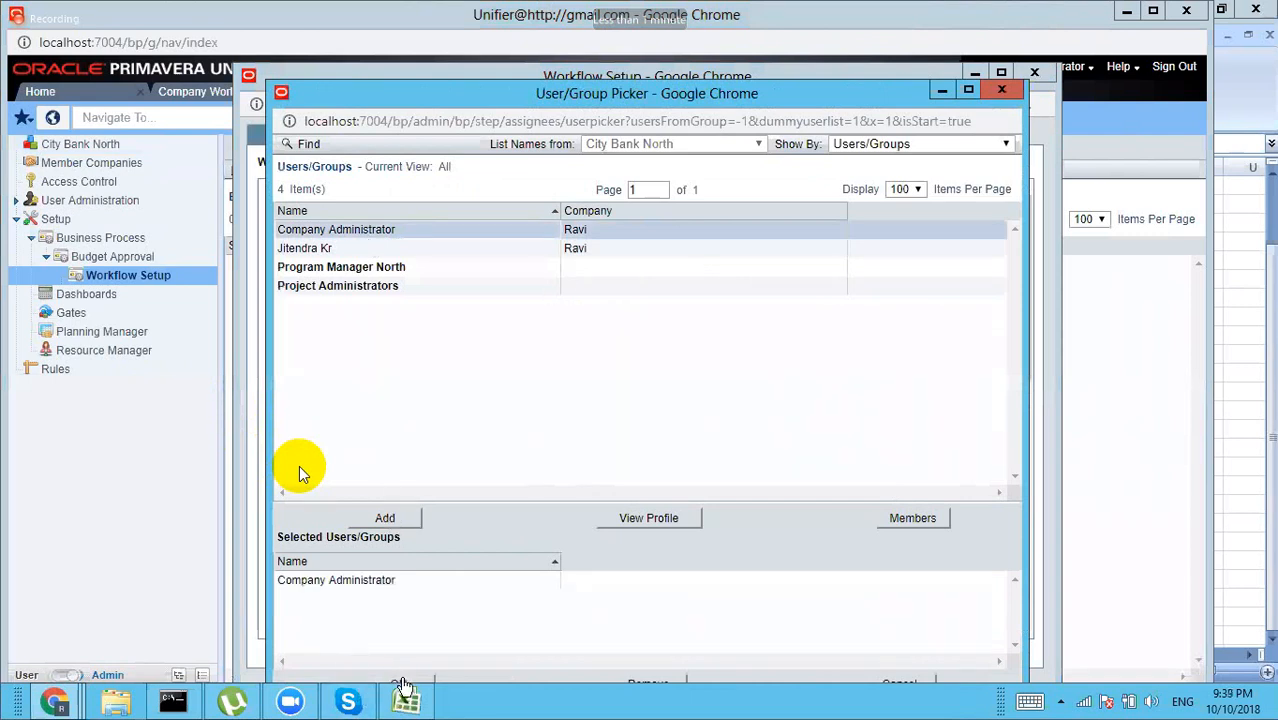
{"action": "left_click", "coordinate": [402, 684]}
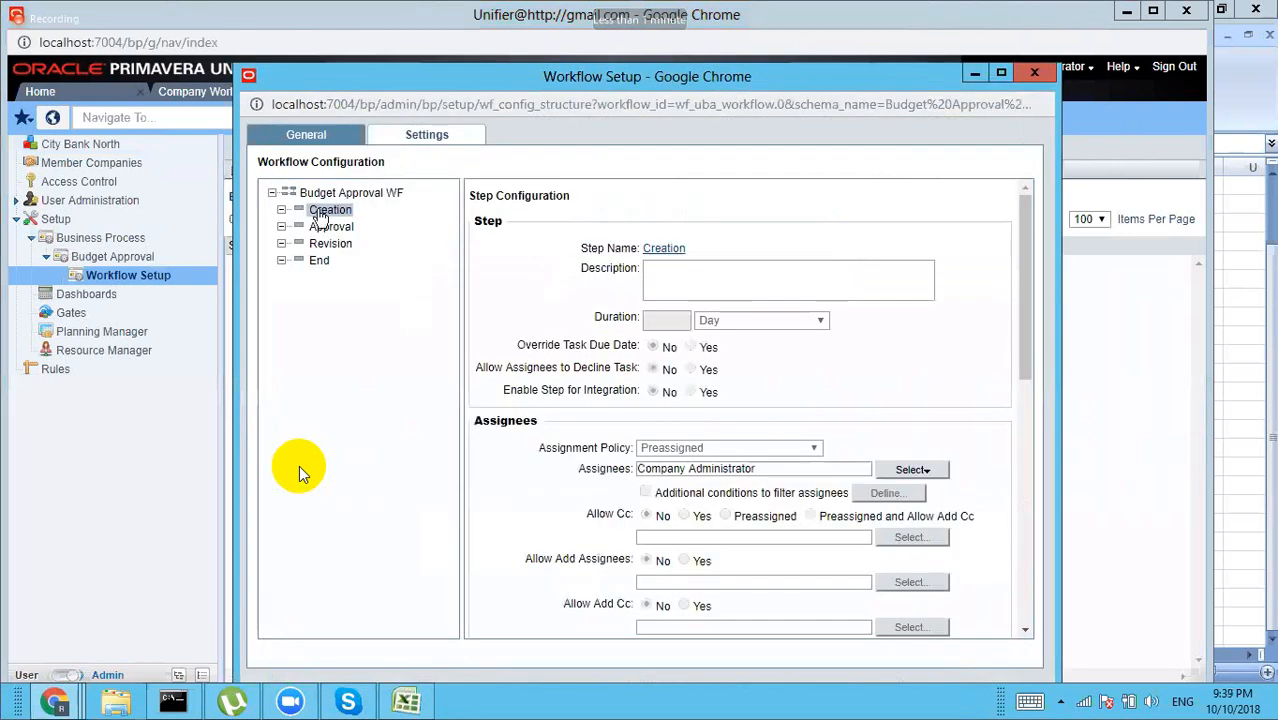
Step: Assign Company Administrator as the Approval step's assignee through the User Picker
{"action": "left_click", "coordinate": [322, 227]}
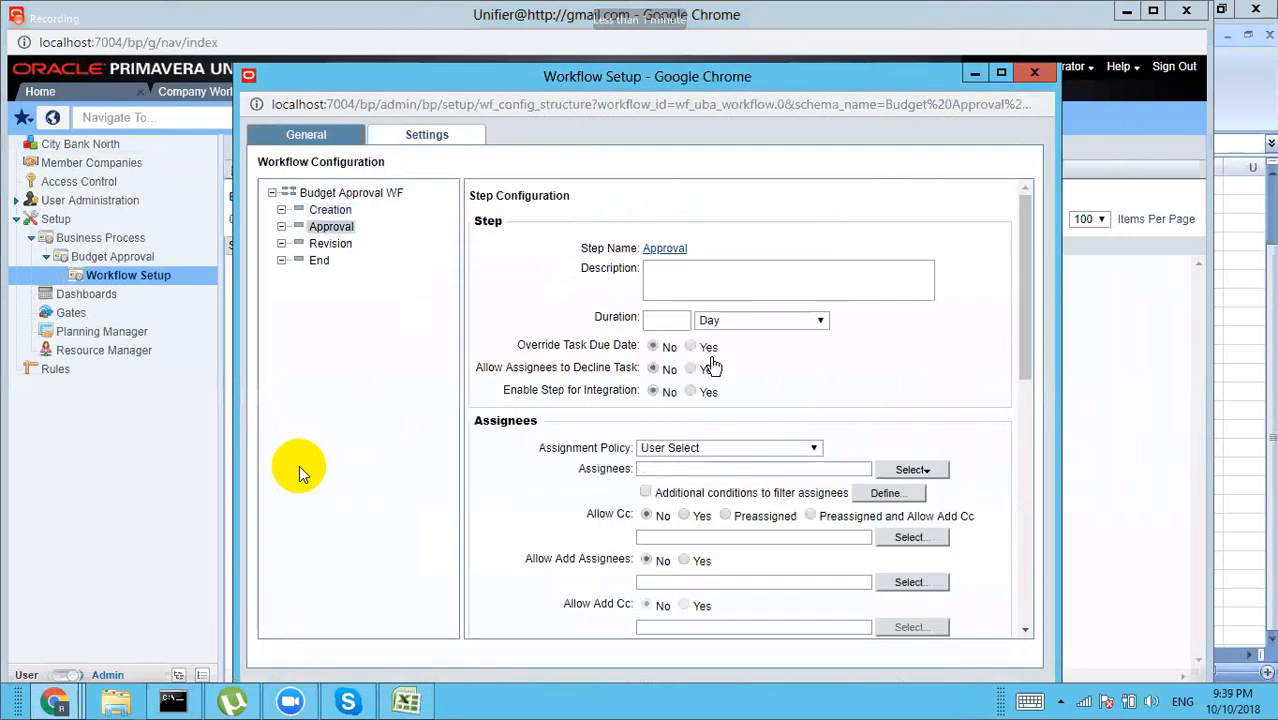
{"action": "left_click", "coordinate": [925, 470]}
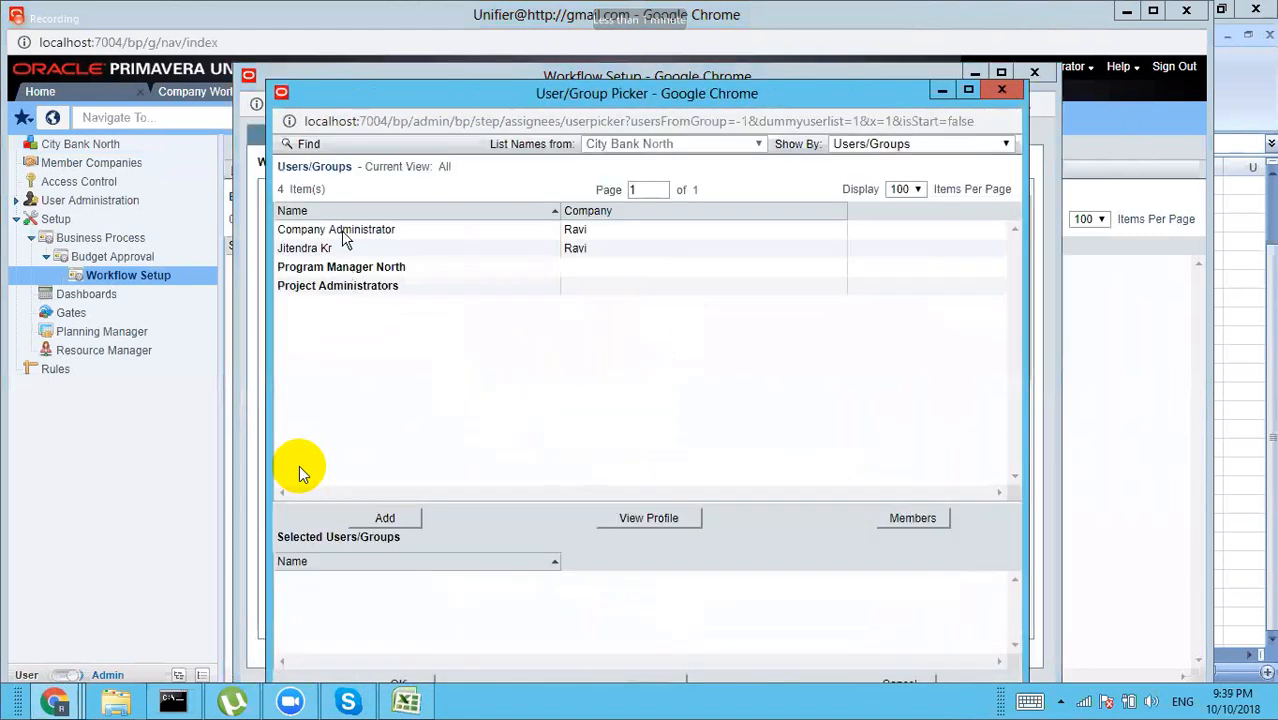
{"action": "left_click", "coordinate": [343, 233]}
{"action": "left_click", "coordinate": [385, 520]}
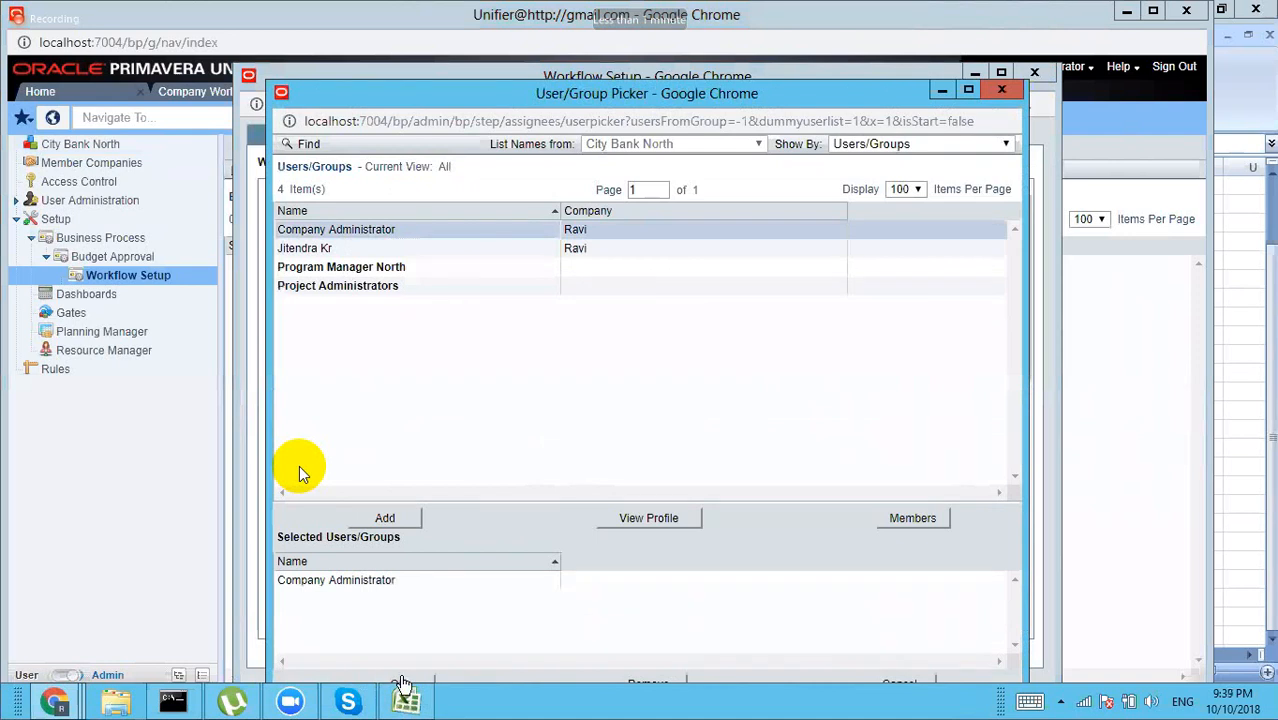
{"action": "left_click", "coordinate": [400, 683]}
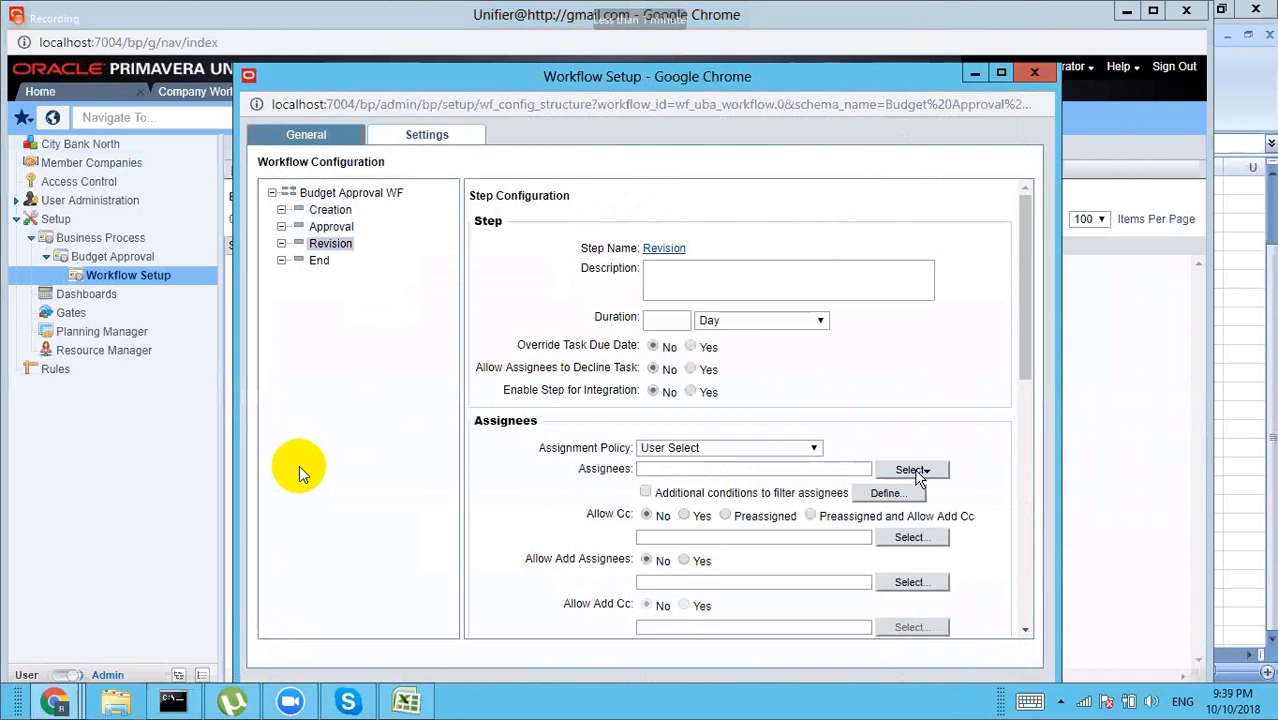
{"action": "left_click", "coordinate": [813, 454]}
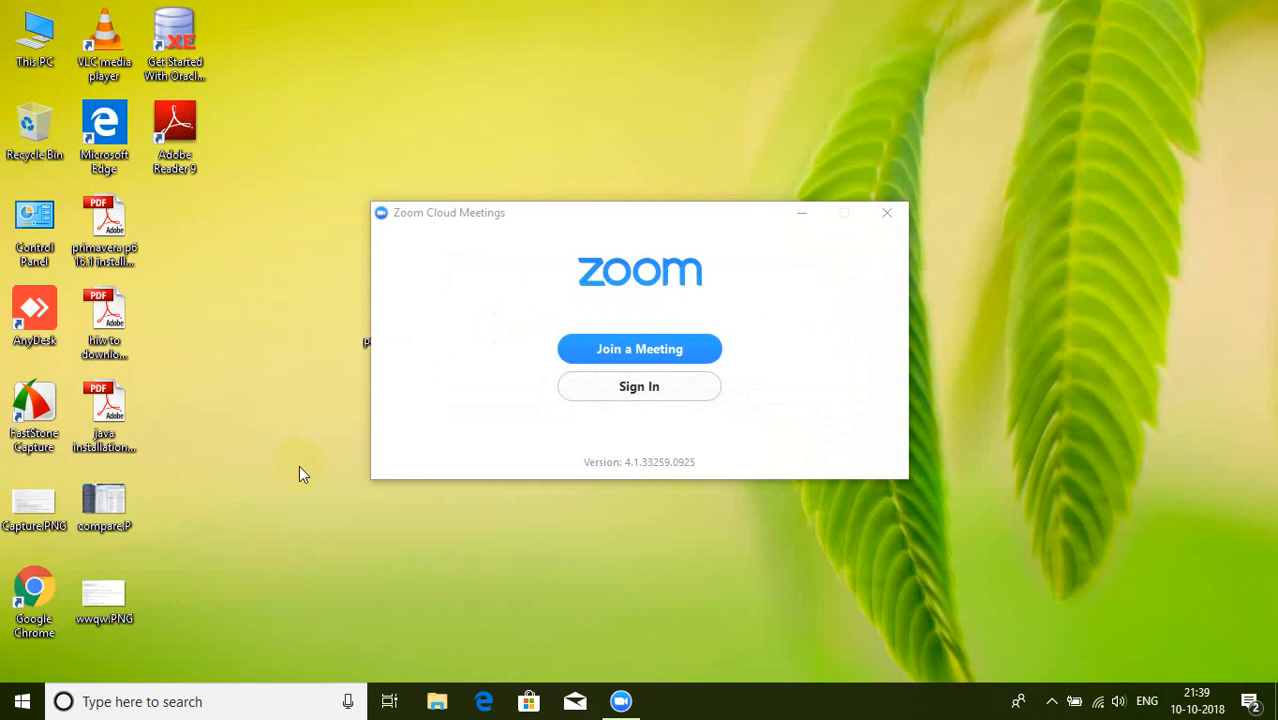
Step: Open Zoom's Join a Meeting form with the participant's name already filled in
{"action": "left_click", "coordinate": [643, 348]}
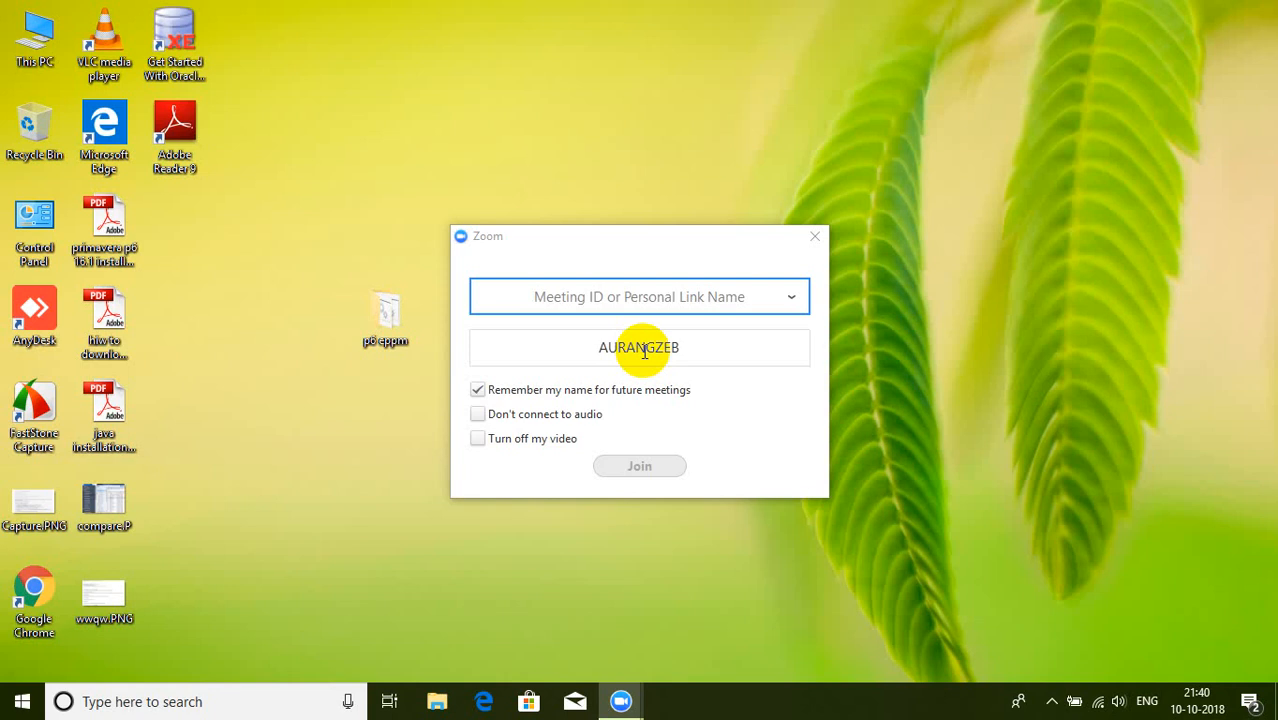
Step: Try joining with meeting ID 650-635-536 and dismiss the invalid-ID error
{"action": "left_click", "coordinate": [627, 298]}
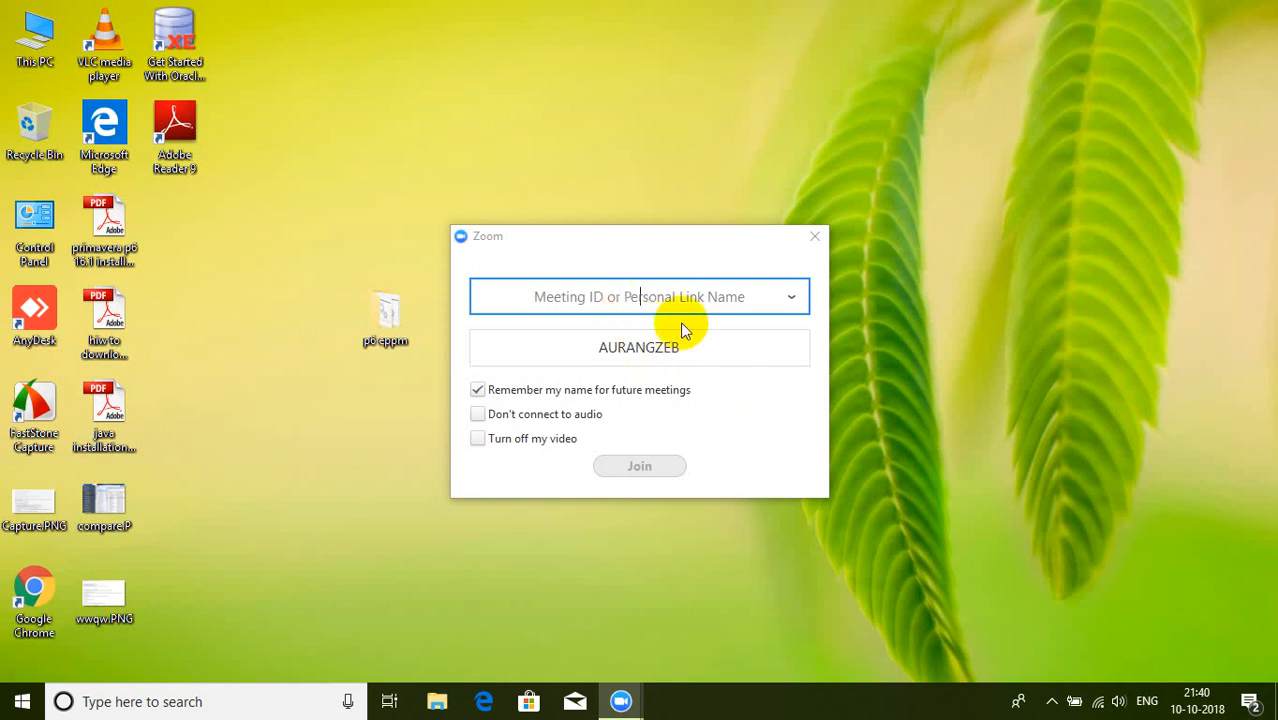
{"action": "type", "text": "650"}
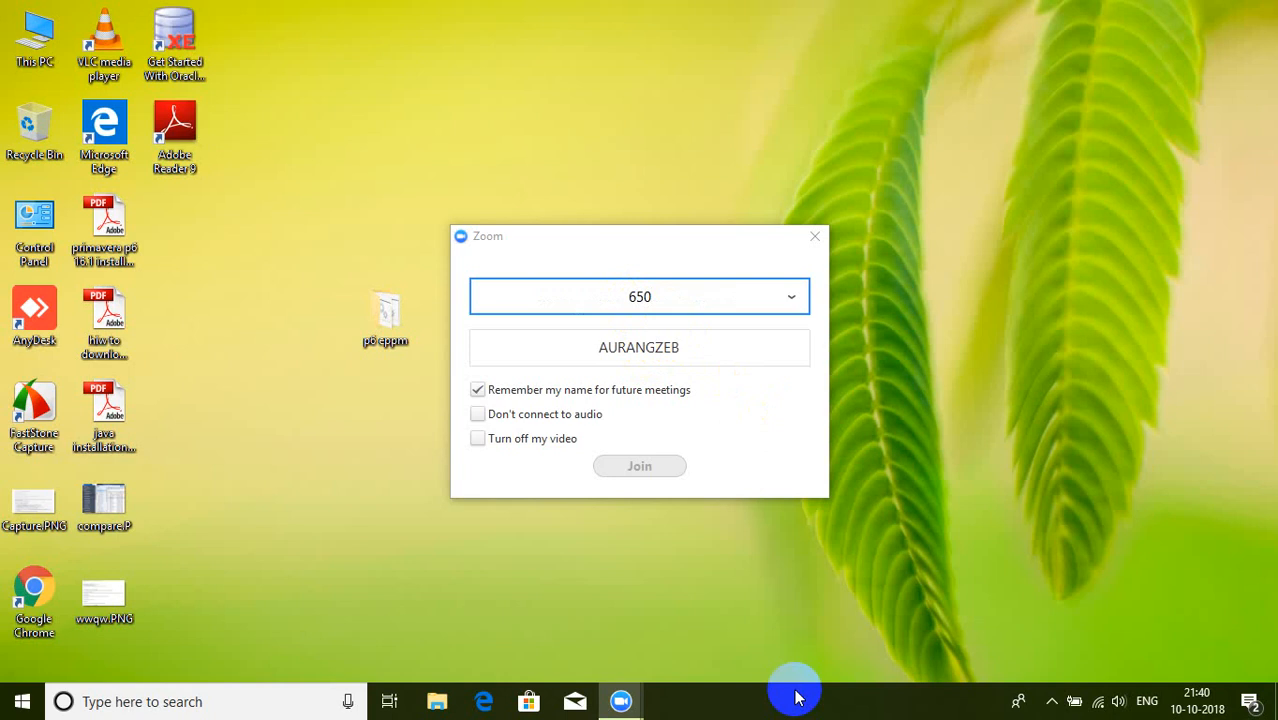
{"action": "type", "text": "-635-536"}
{"action": "key", "text": "Return"}
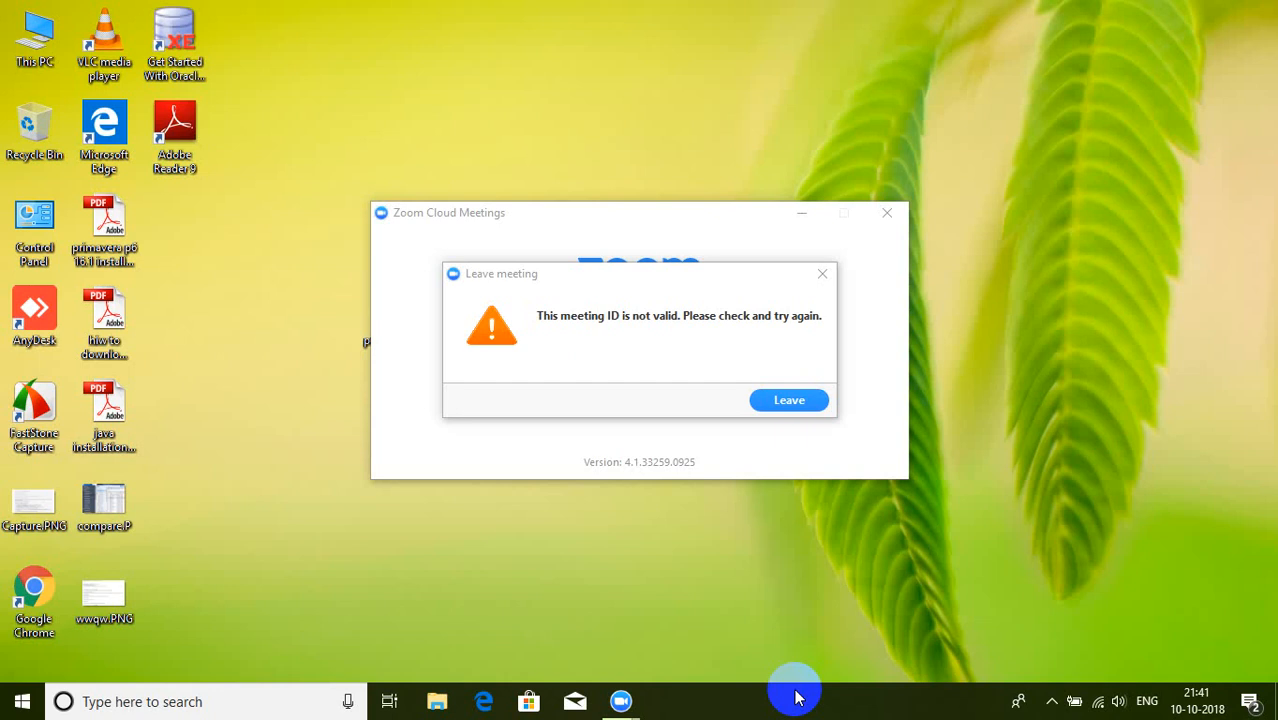
{"action": "left_click", "coordinate": [825, 283]}
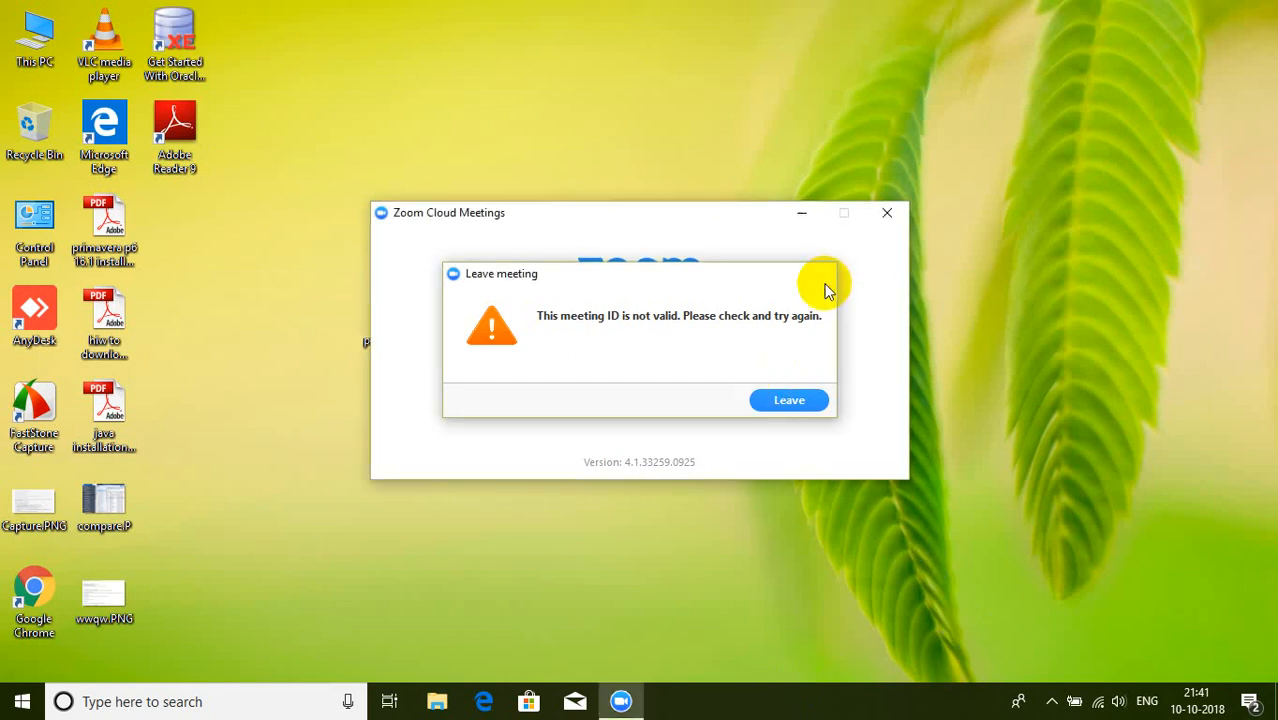
{"action": "left_click", "coordinate": [824, 278]}
{"action": "left_click", "coordinate": [662, 349]}
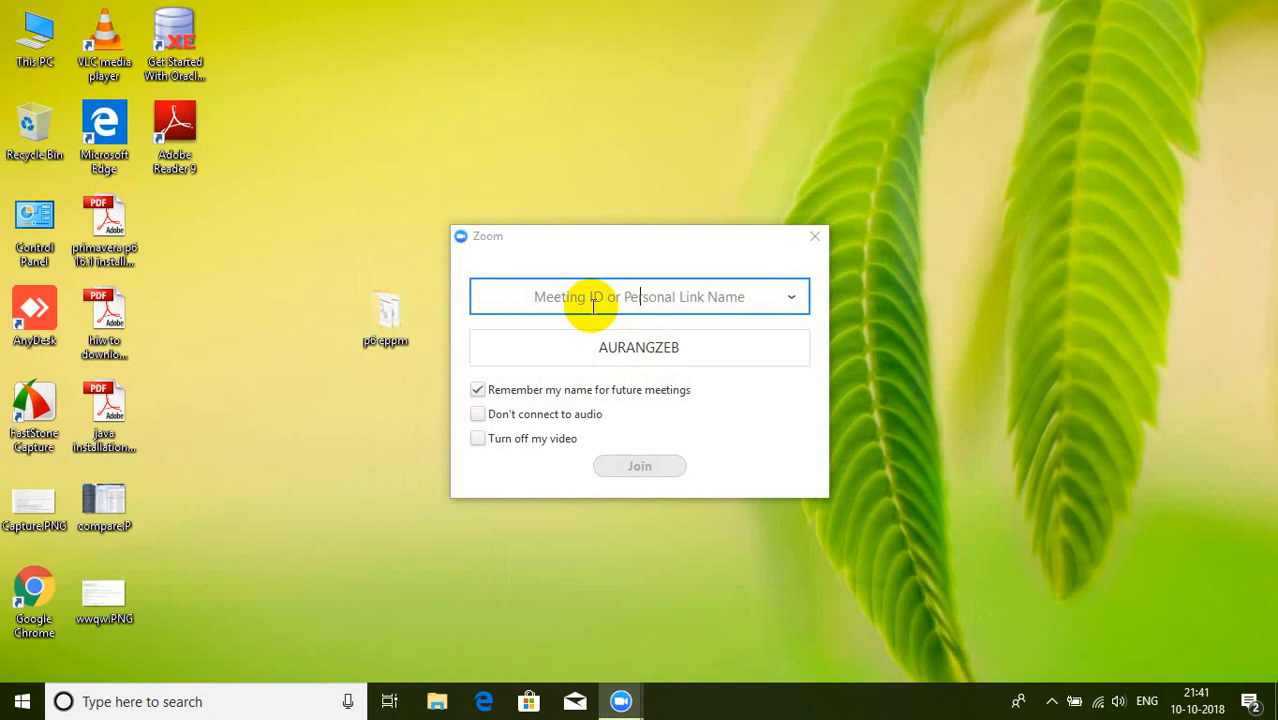
{"action": "type", "text": "143"}
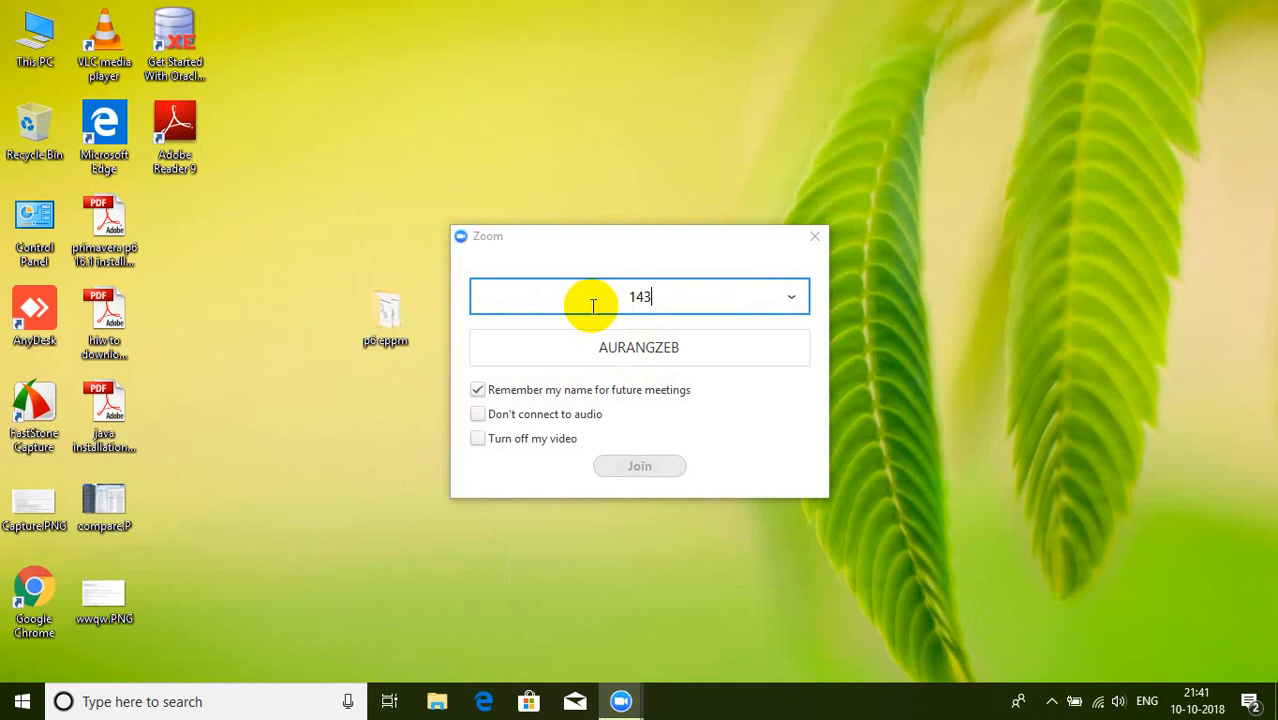
{"action": "type", "text": "-478-021"}
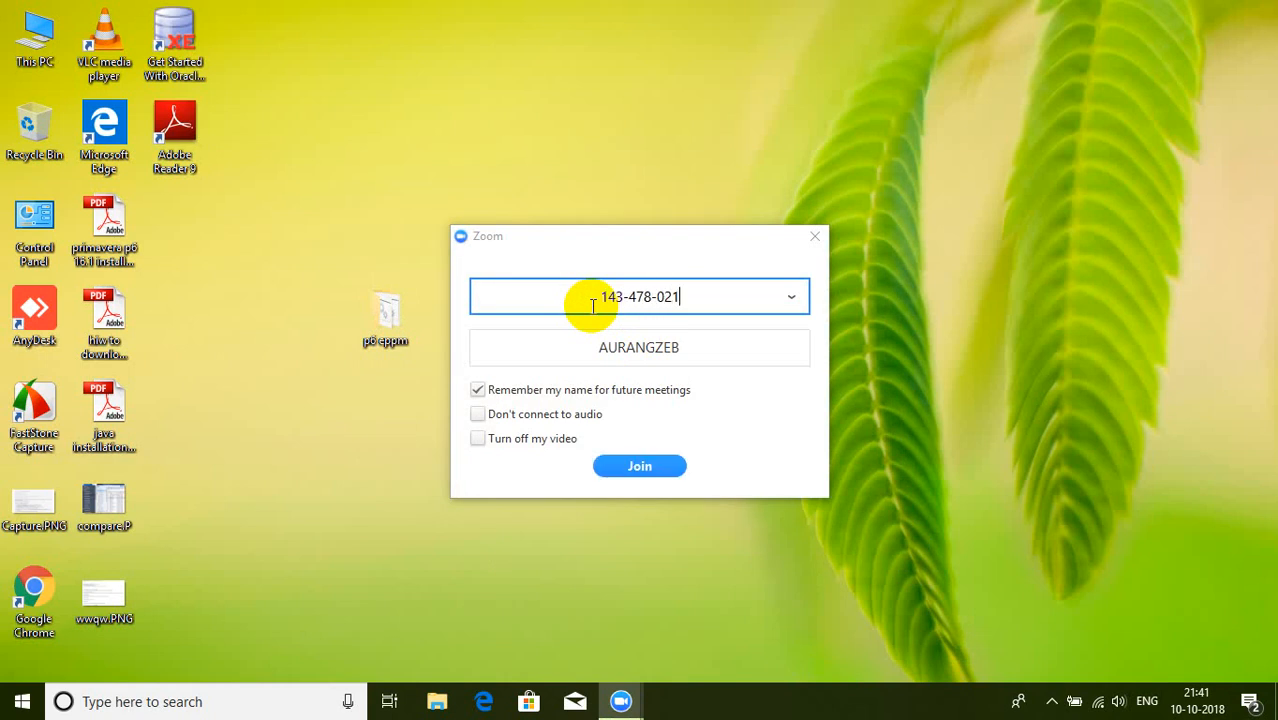
{"action": "left_click", "coordinate": [633, 464]}
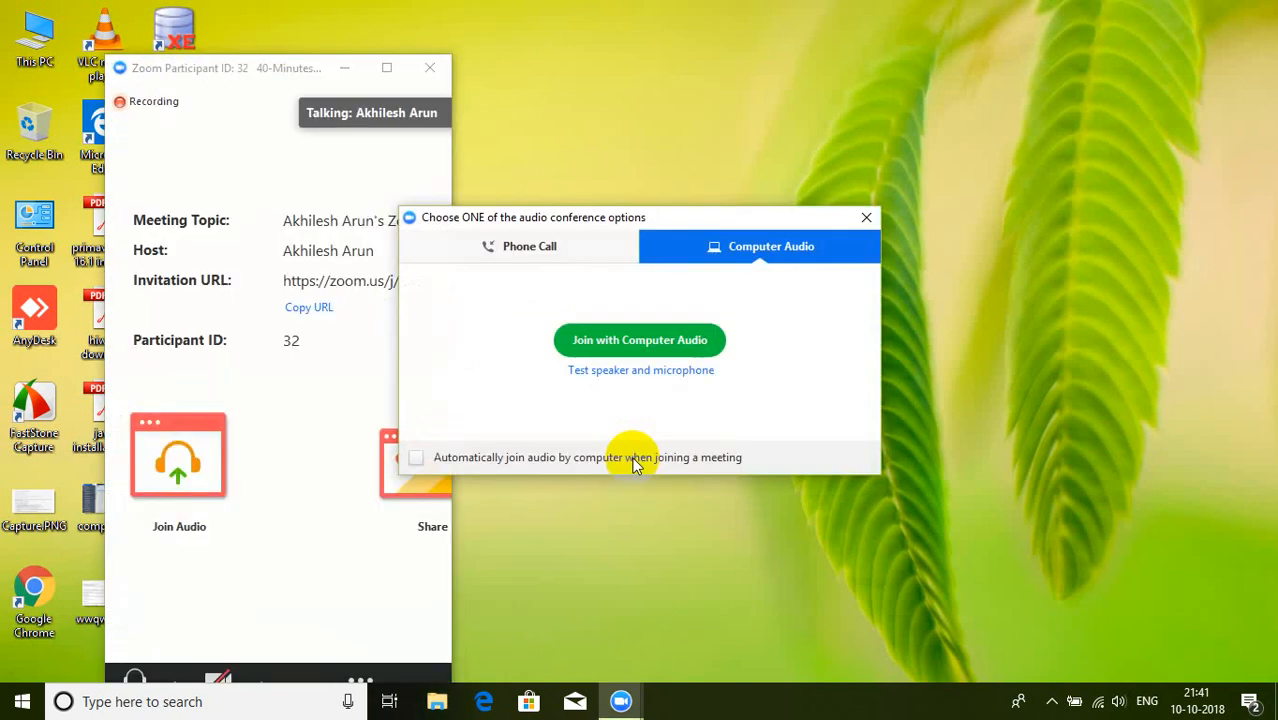
{"action": "left_click", "coordinate": [652, 339]}
Step: Maximize the Zoom meeting, mute the microphone, show participants, then minimize the meeting
{"action": "left_click", "coordinate": [387, 67]}
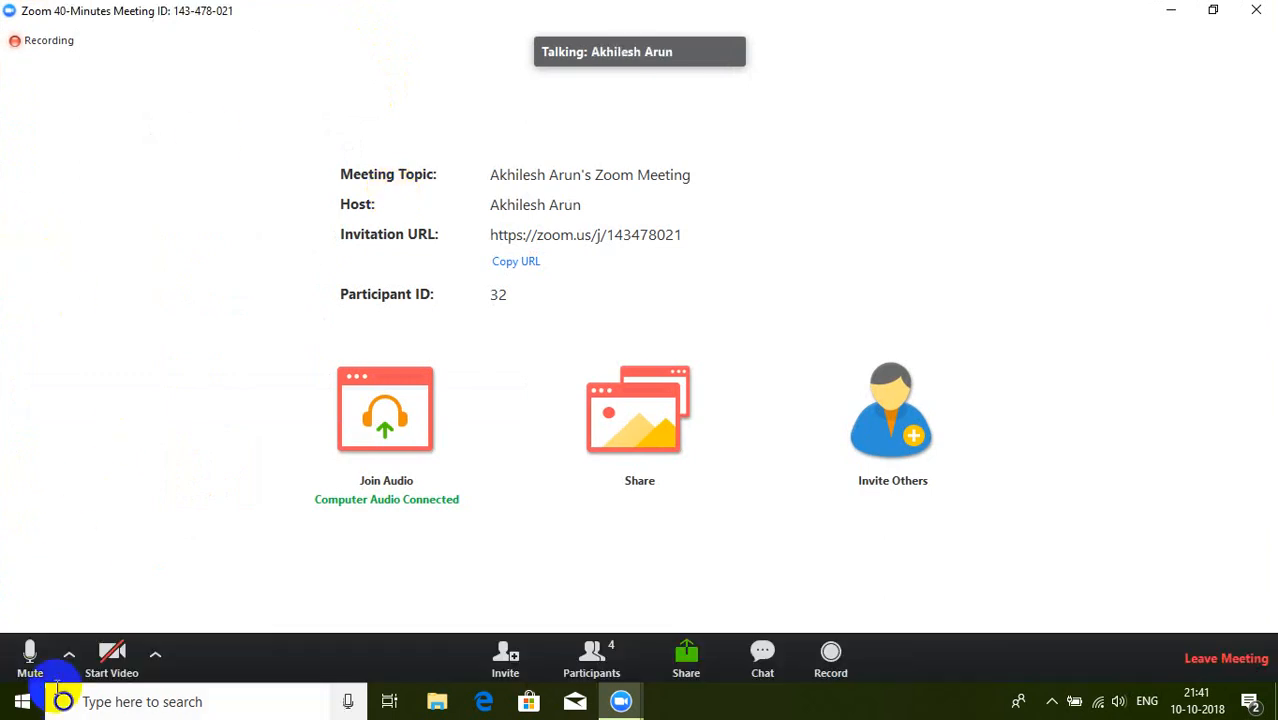
{"action": "left_click", "coordinate": [33, 672]}
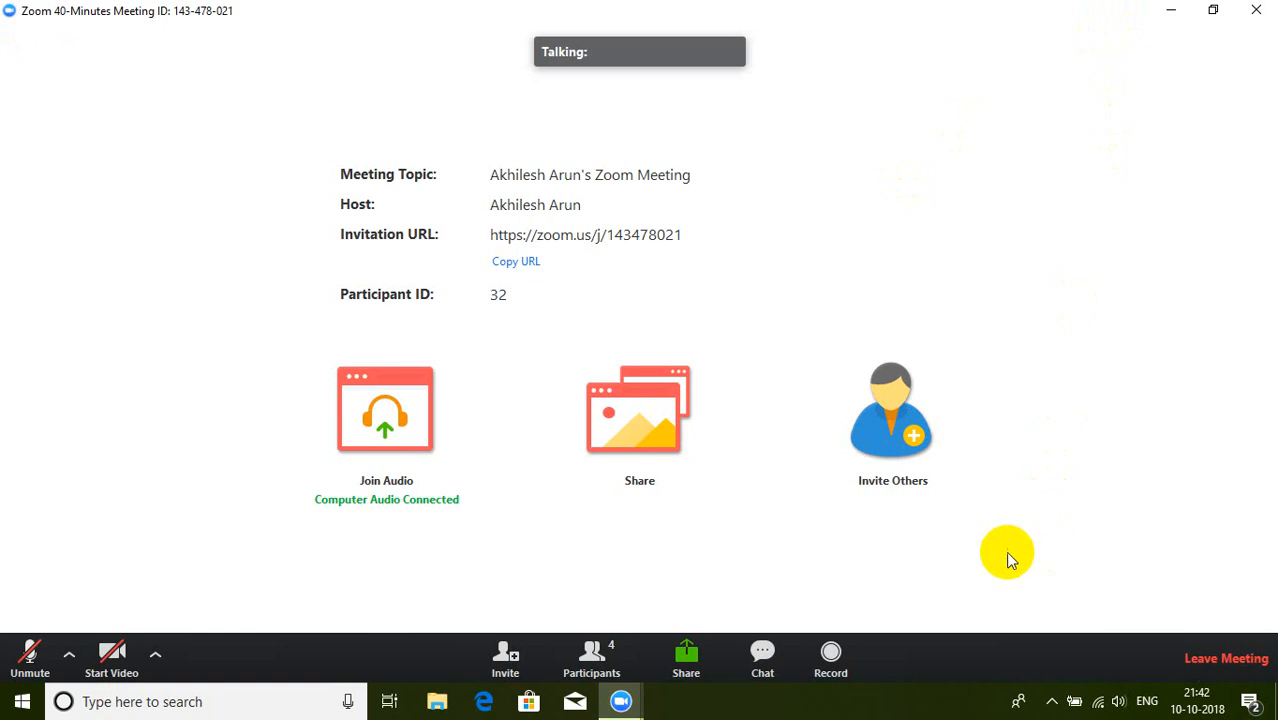
{"action": "left_click", "coordinate": [598, 662]}
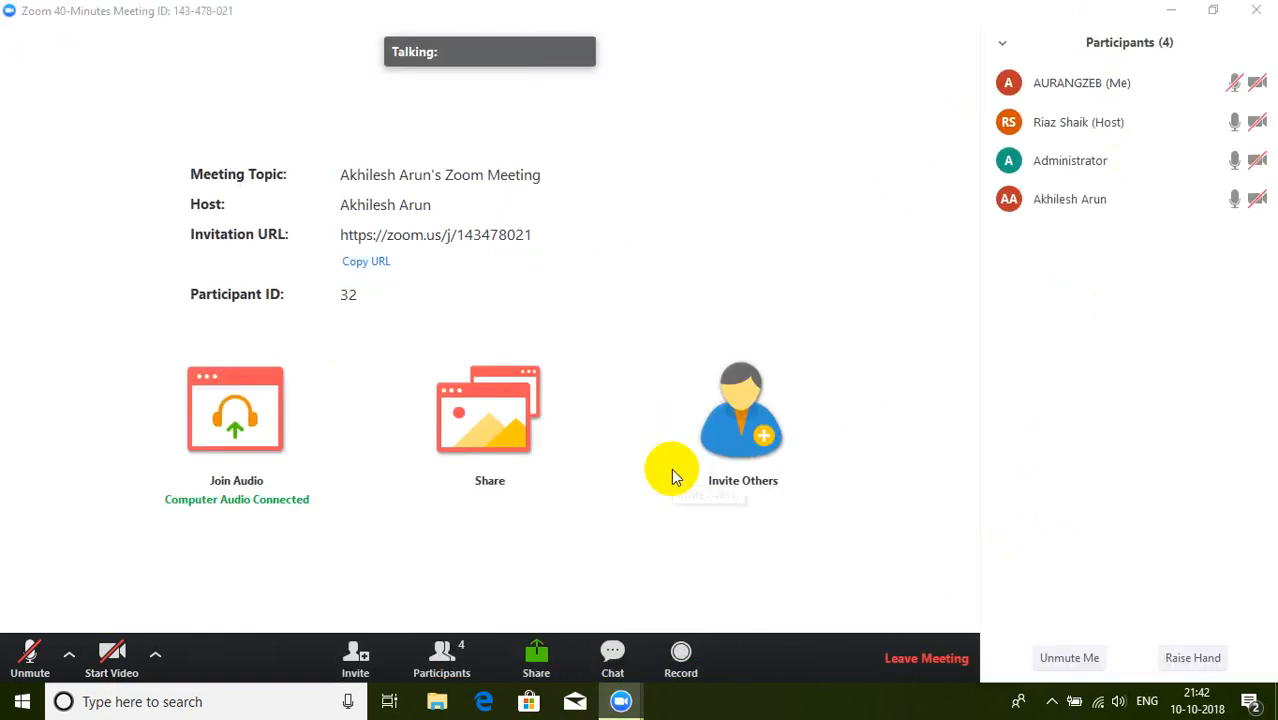
{"action": "left_click", "coordinate": [1170, 10]}
Step: Refresh the Windows desktop and restore the full Zoom meeting from the floating video panel
{"action": "right_click", "coordinate": [798, 214]}
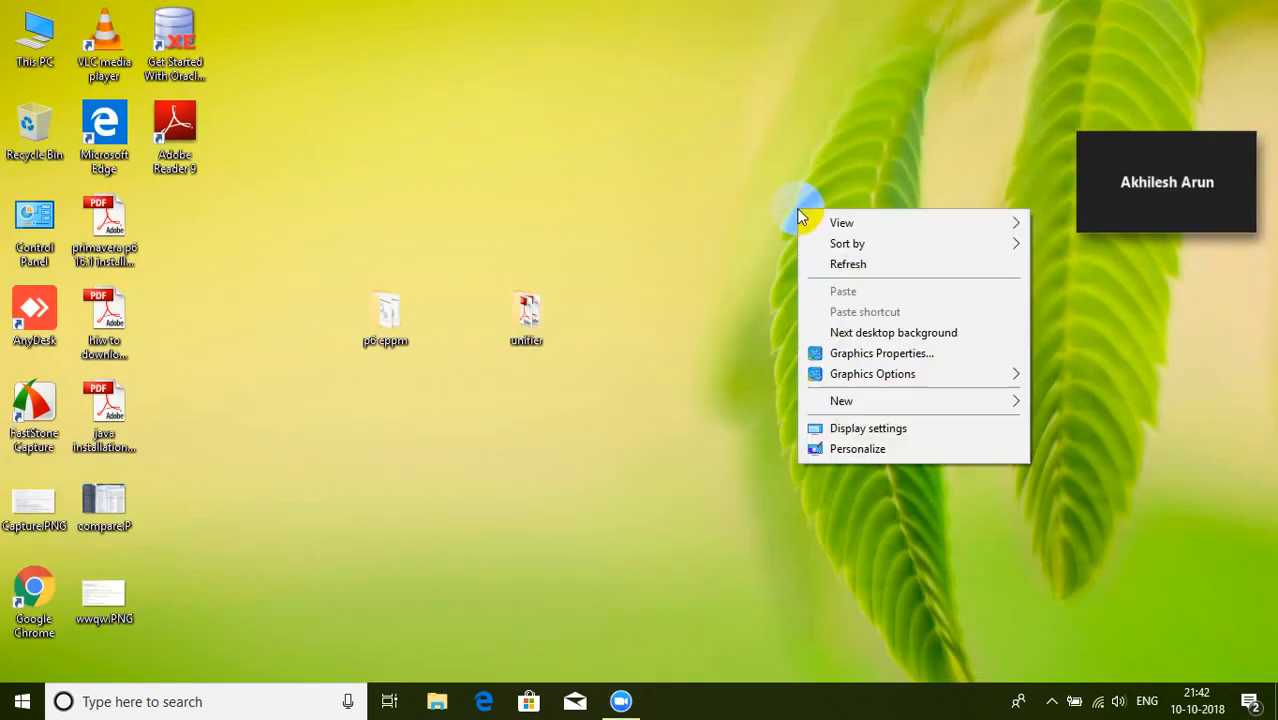
{"action": "left_click", "coordinate": [835, 265]}
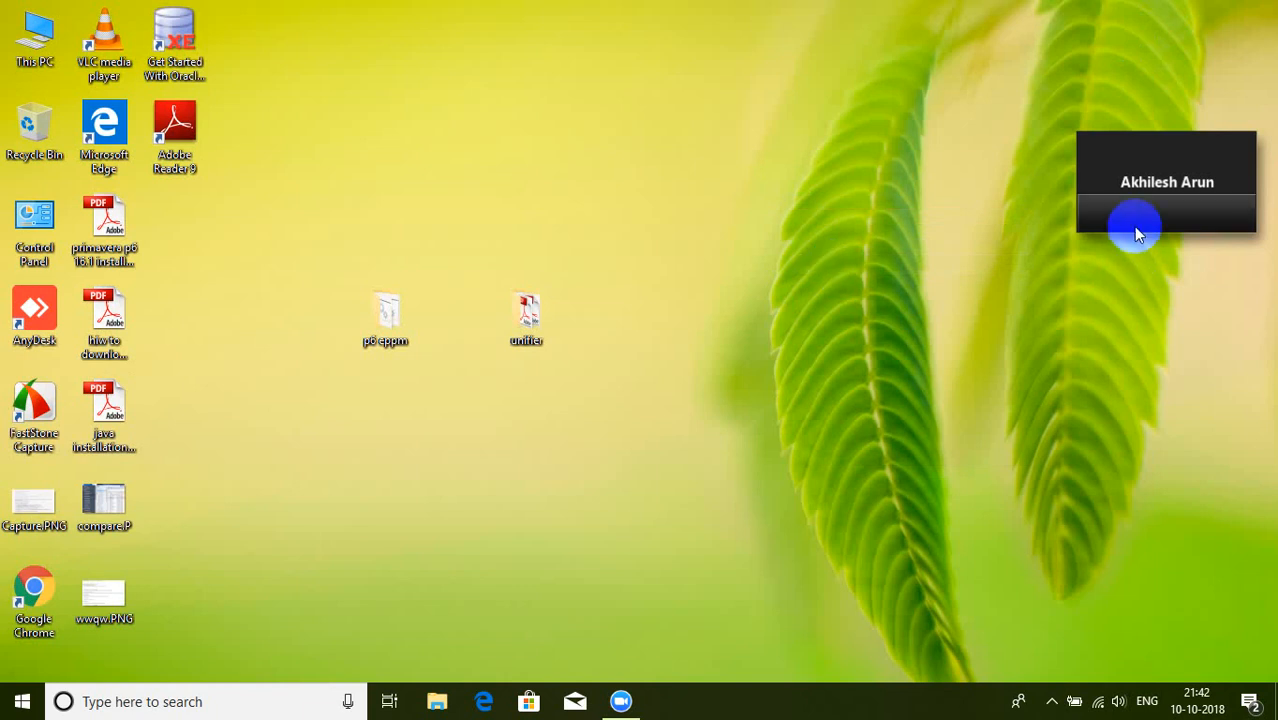
{"action": "left_click", "coordinate": [1231, 214]}
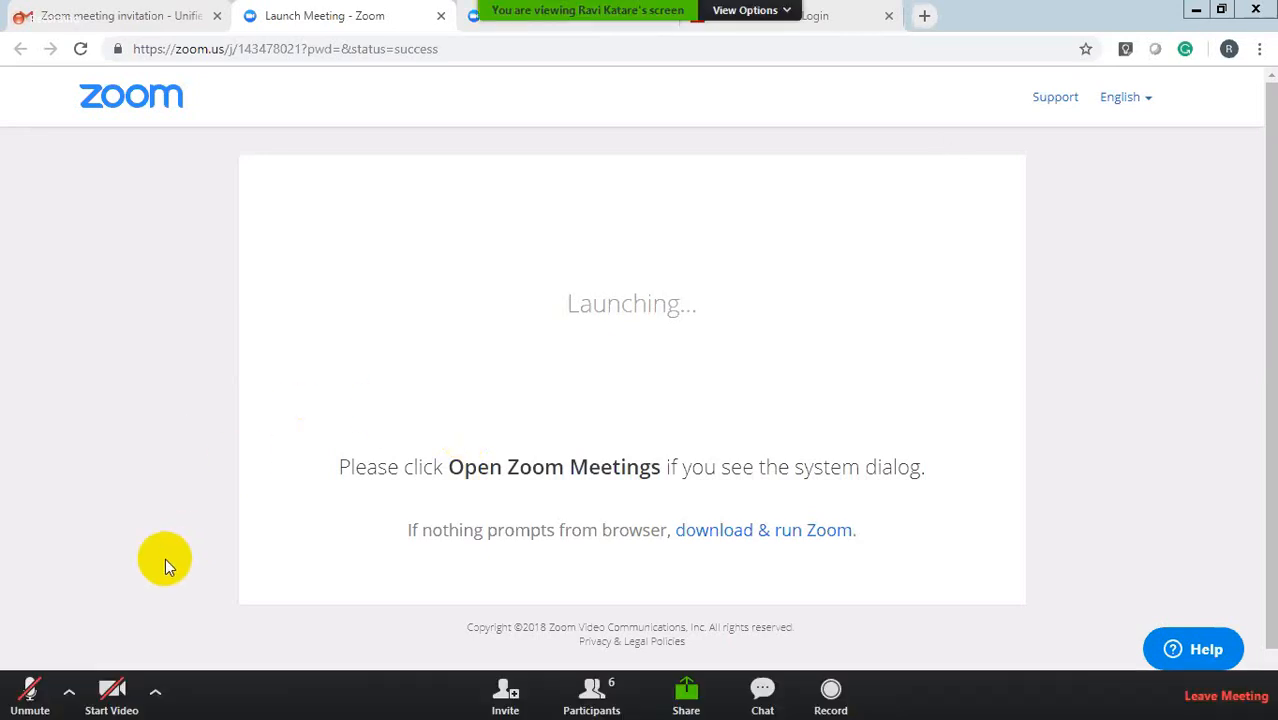
Step: Bring the Unifier workflow window forward and close Zoom's participants list
{"action": "mouse_move", "coordinate": [168, 569]}
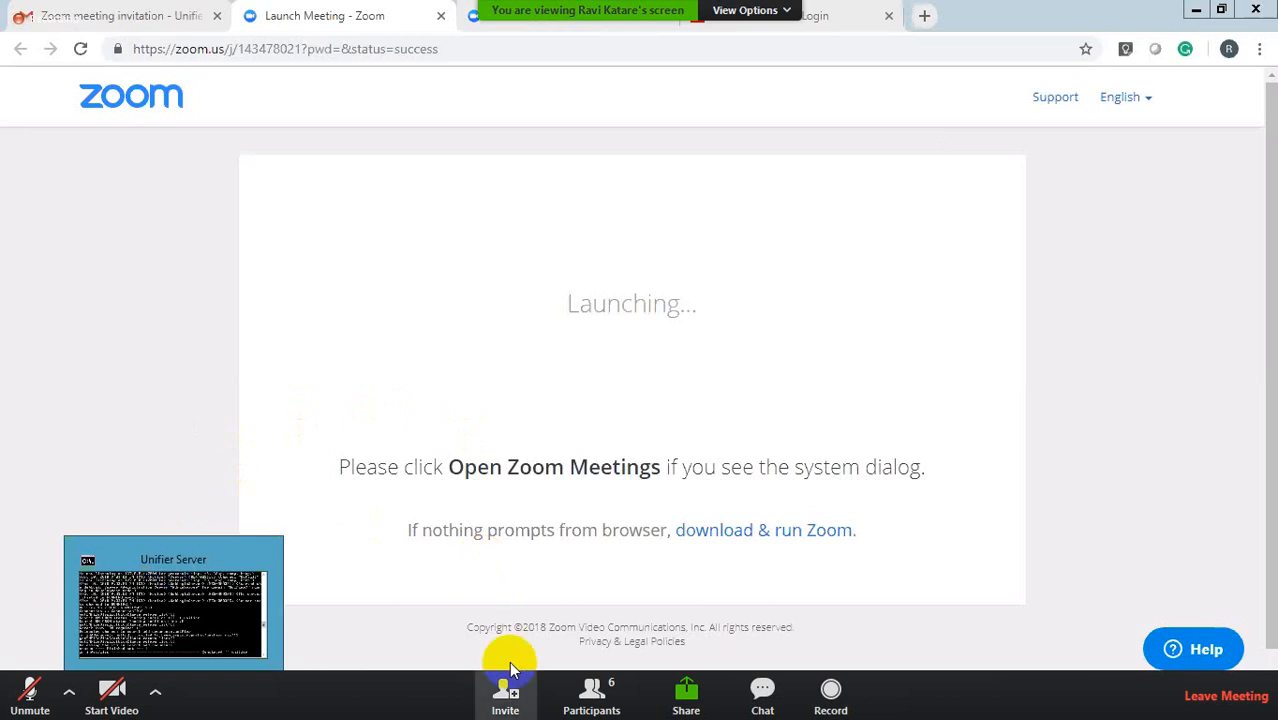
{"action": "left_click", "coordinate": [589, 688]}
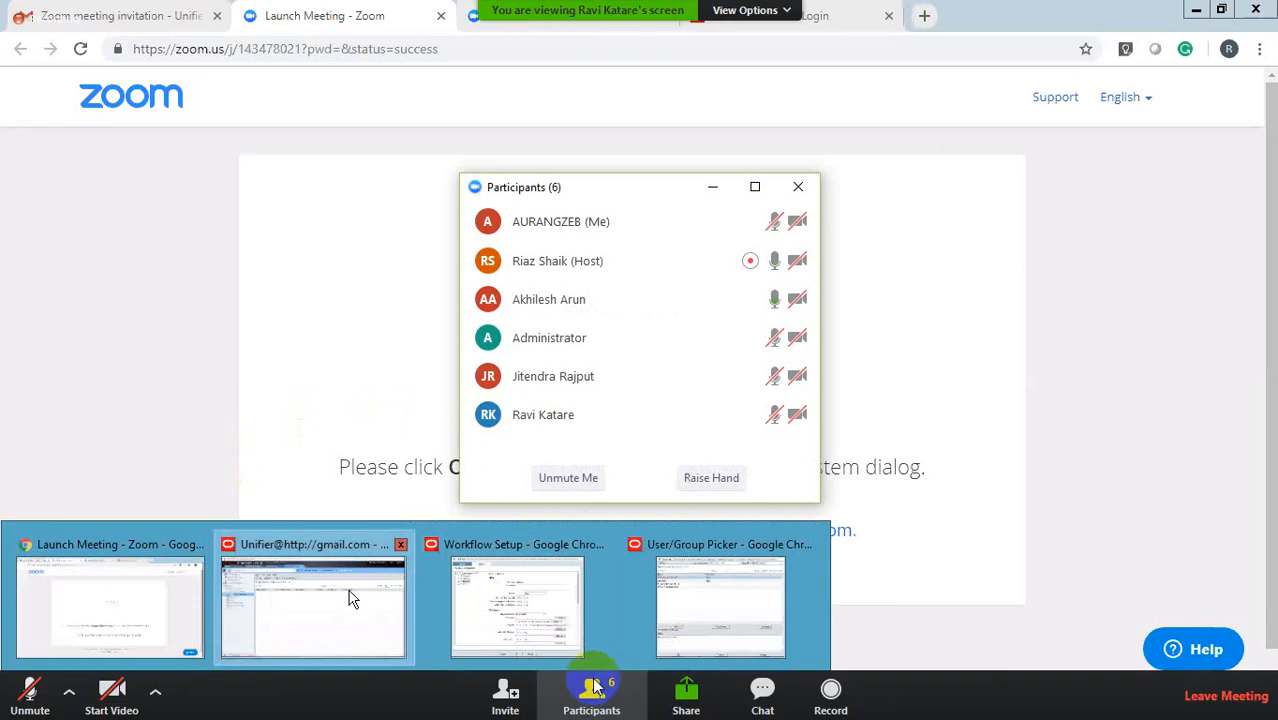
{"action": "left_click", "coordinate": [351, 596]}
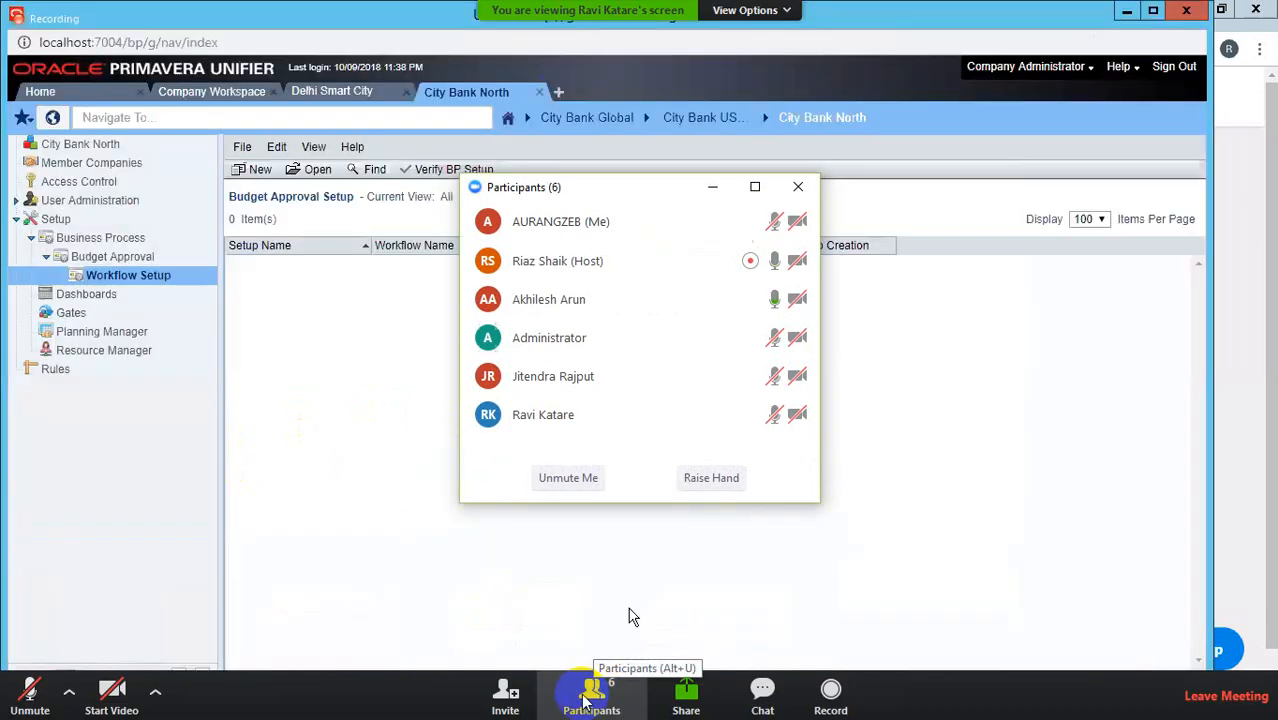
{"action": "left_click", "coordinate": [712, 187]}
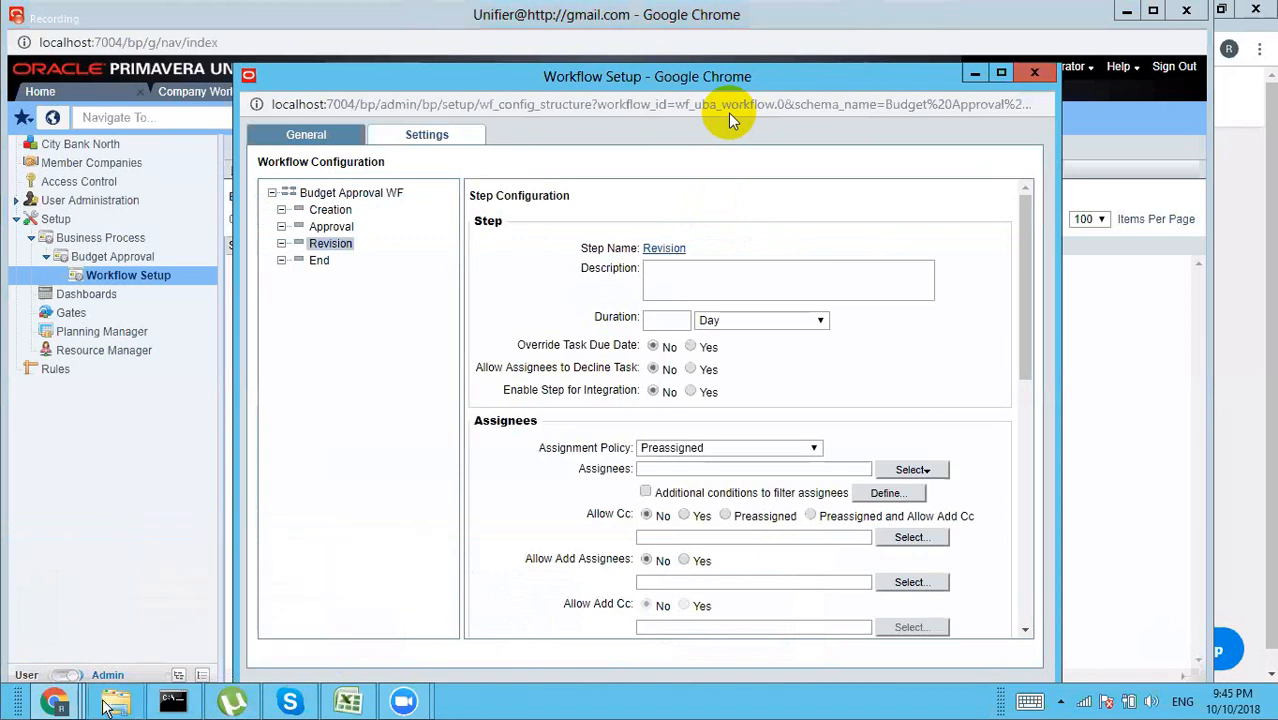
Step: Confirm Company Administrator for the Revision step and save the BA Budget Approval setup
{"action": "mouse_move", "coordinate": [78, 705]}
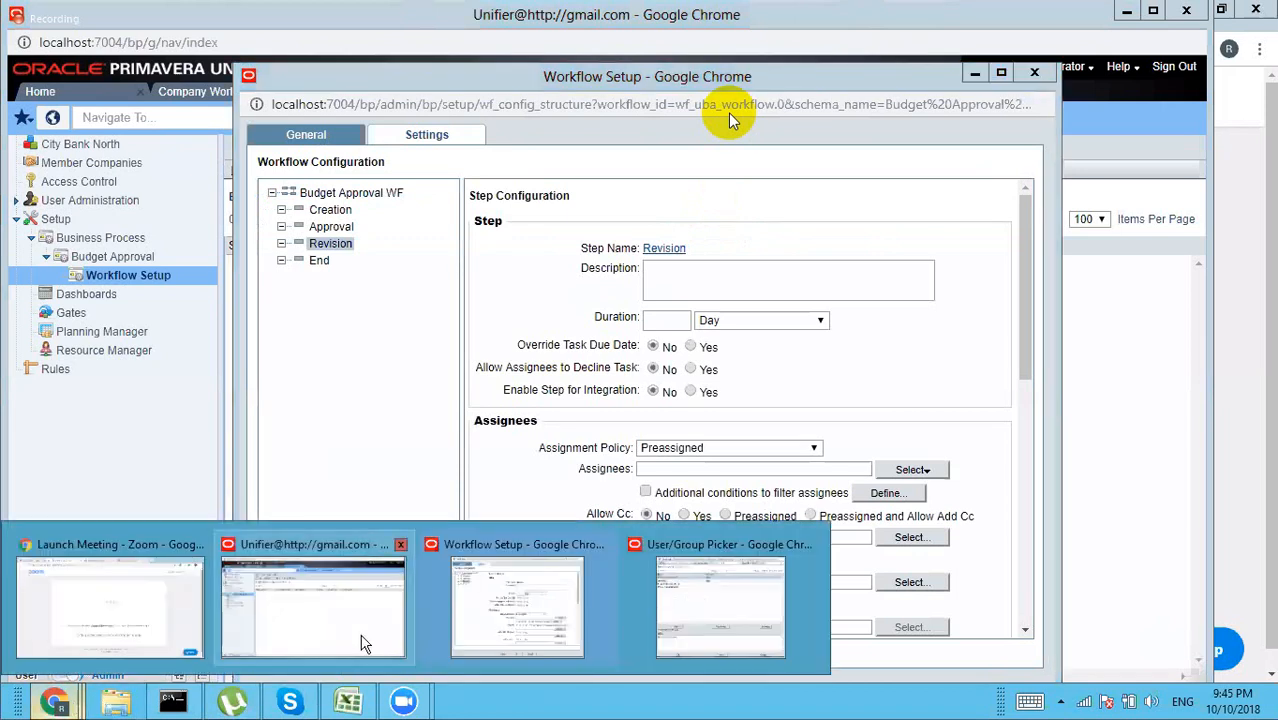
{"action": "left_click", "coordinate": [738, 625]}
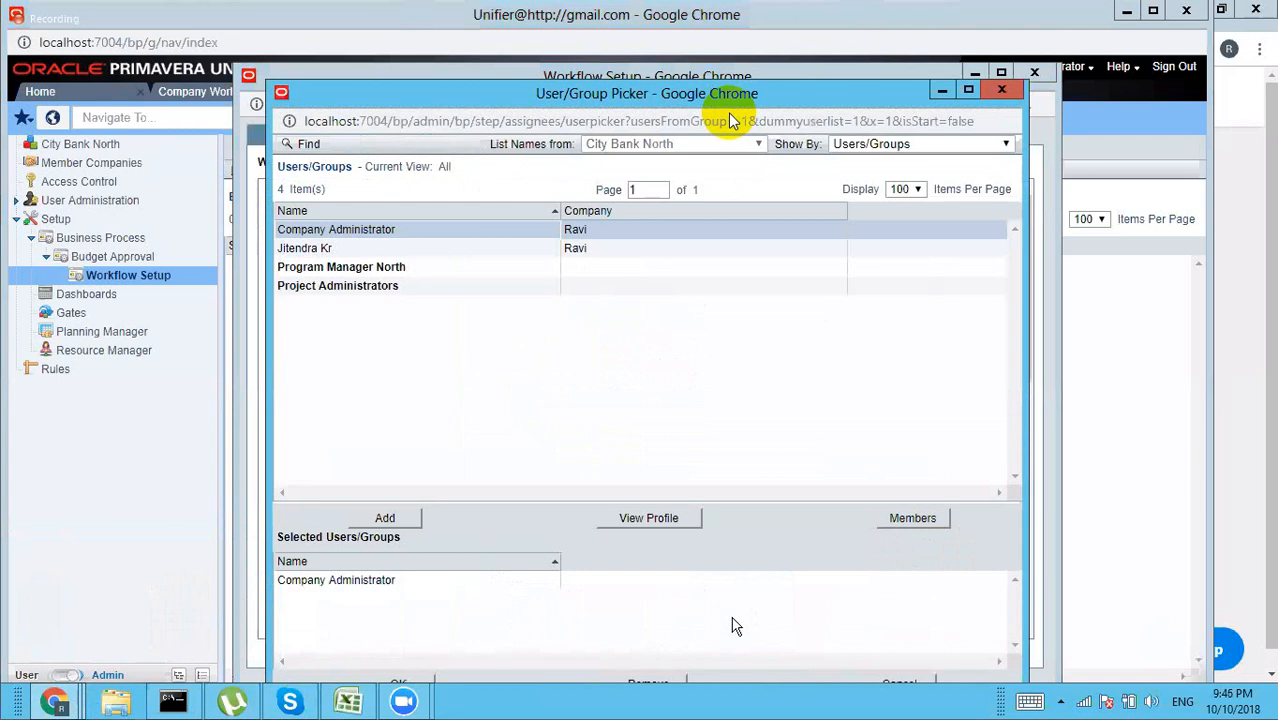
{"action": "left_click", "coordinate": [400, 682]}
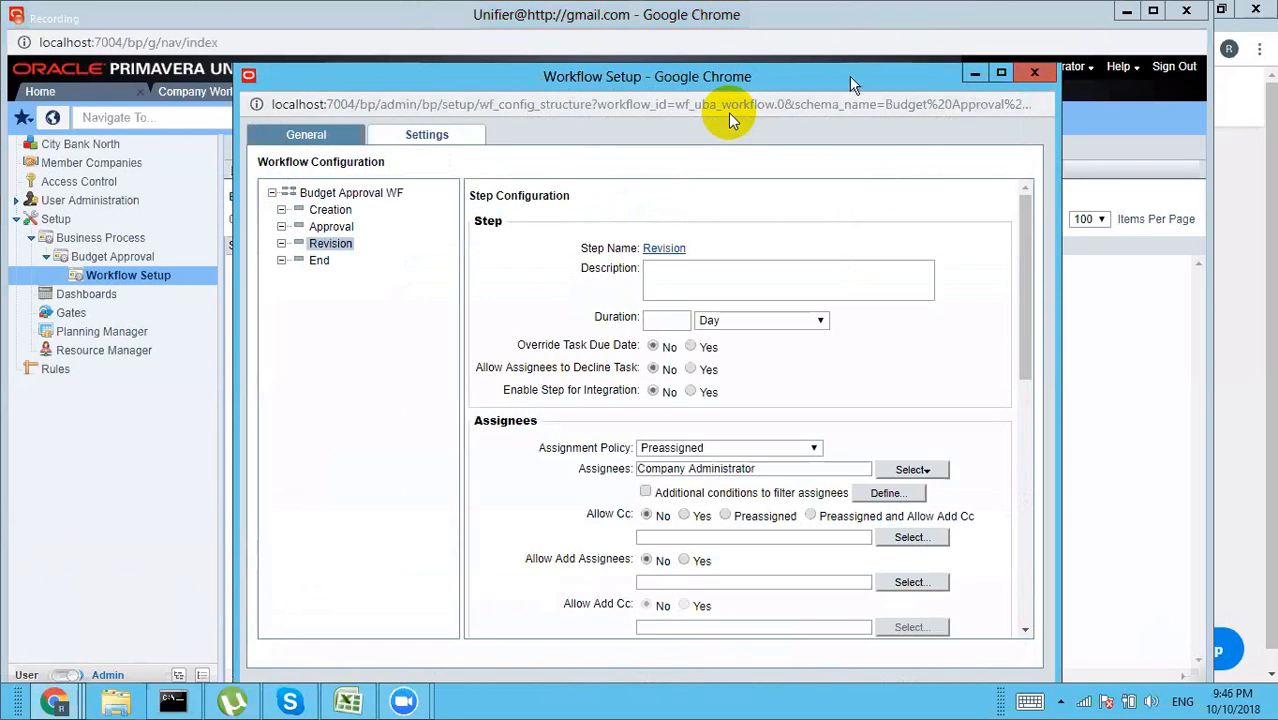
{"action": "left_click_drag", "start_coordinate": [851, 80], "coordinate": [851, 52]}
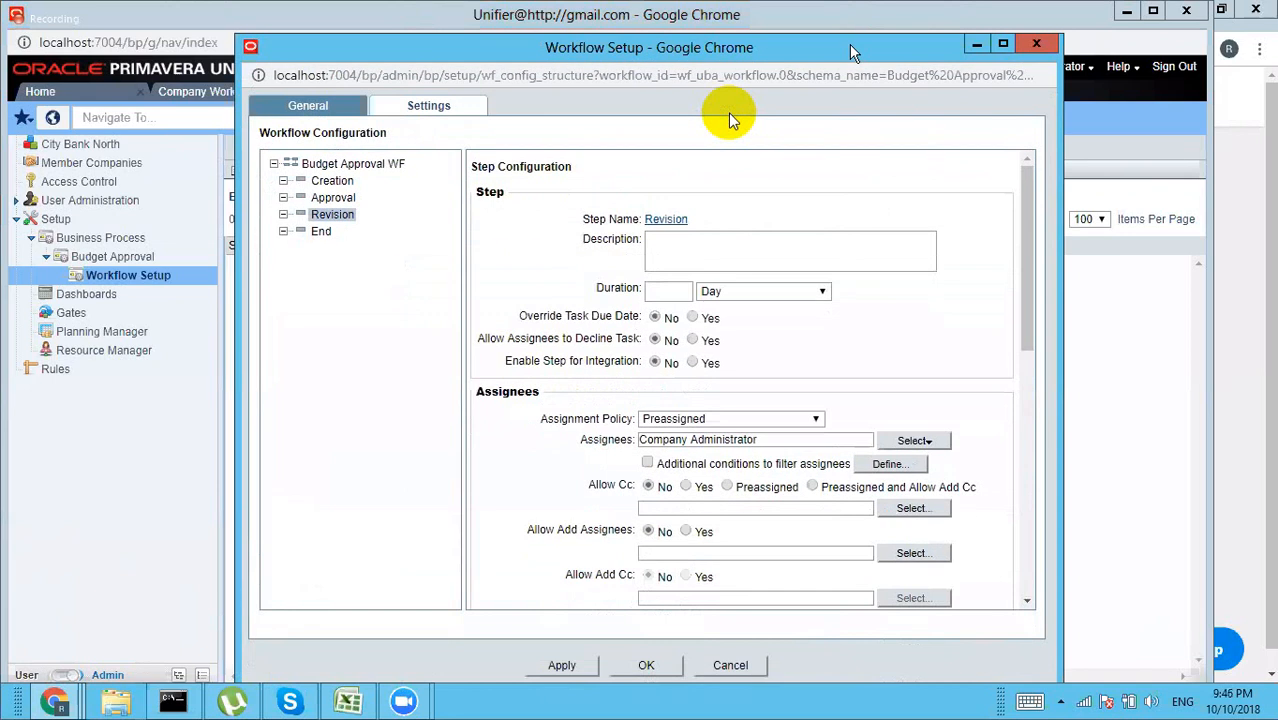
{"action": "left_click", "coordinate": [635, 668]}
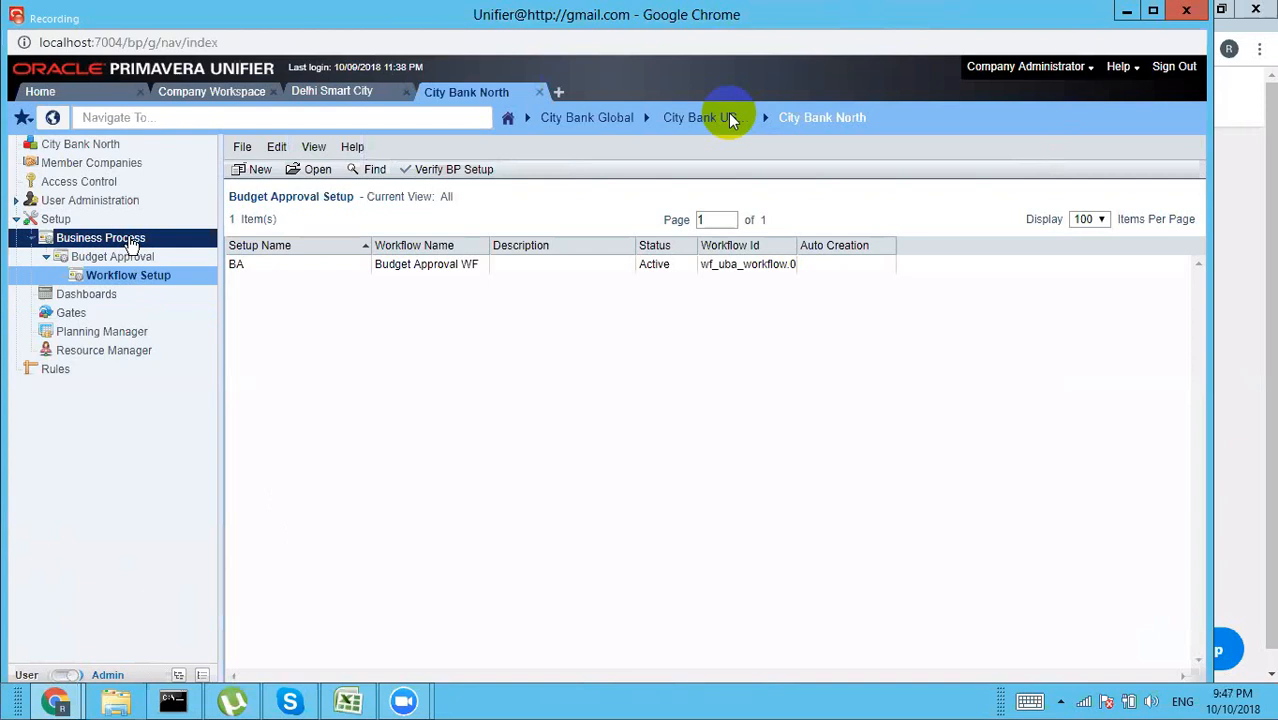
Step: Open the Budget Changes business process's workflow setups and start a new setup
{"action": "left_click", "coordinate": [130, 242]}
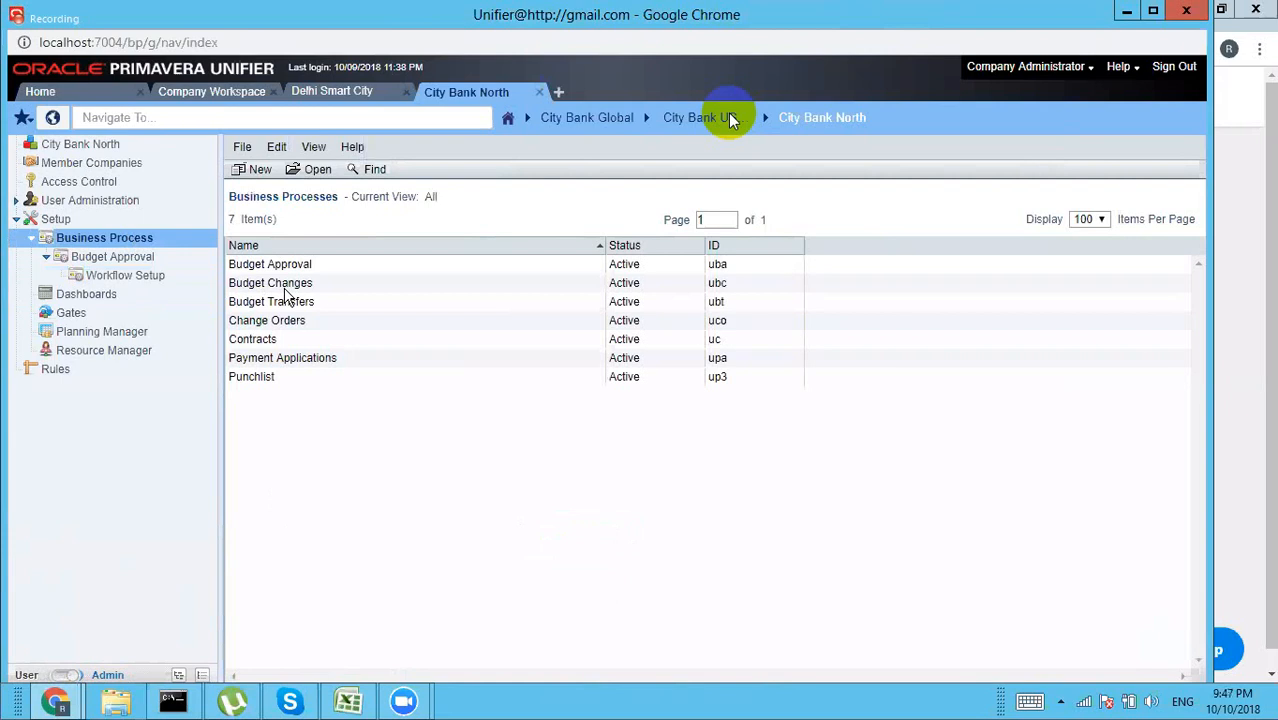
{"action": "double_click", "coordinate": [285, 285]}
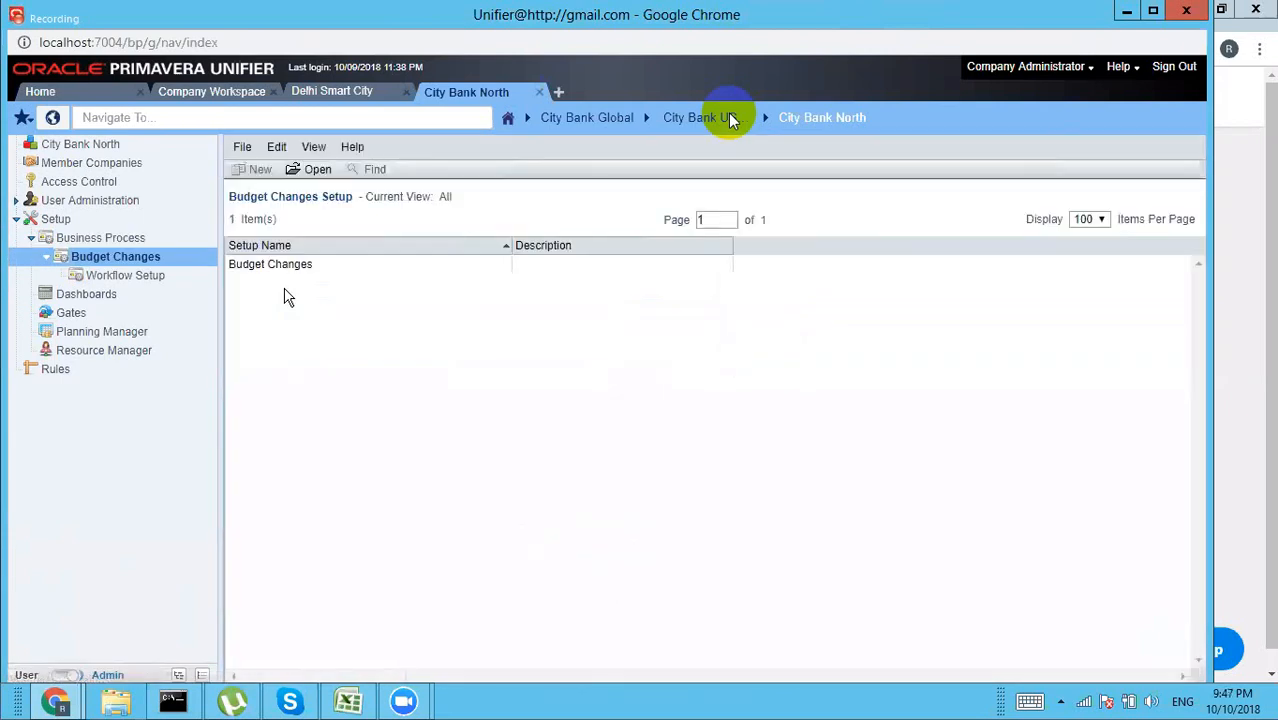
{"action": "left_click", "coordinate": [125, 275]}
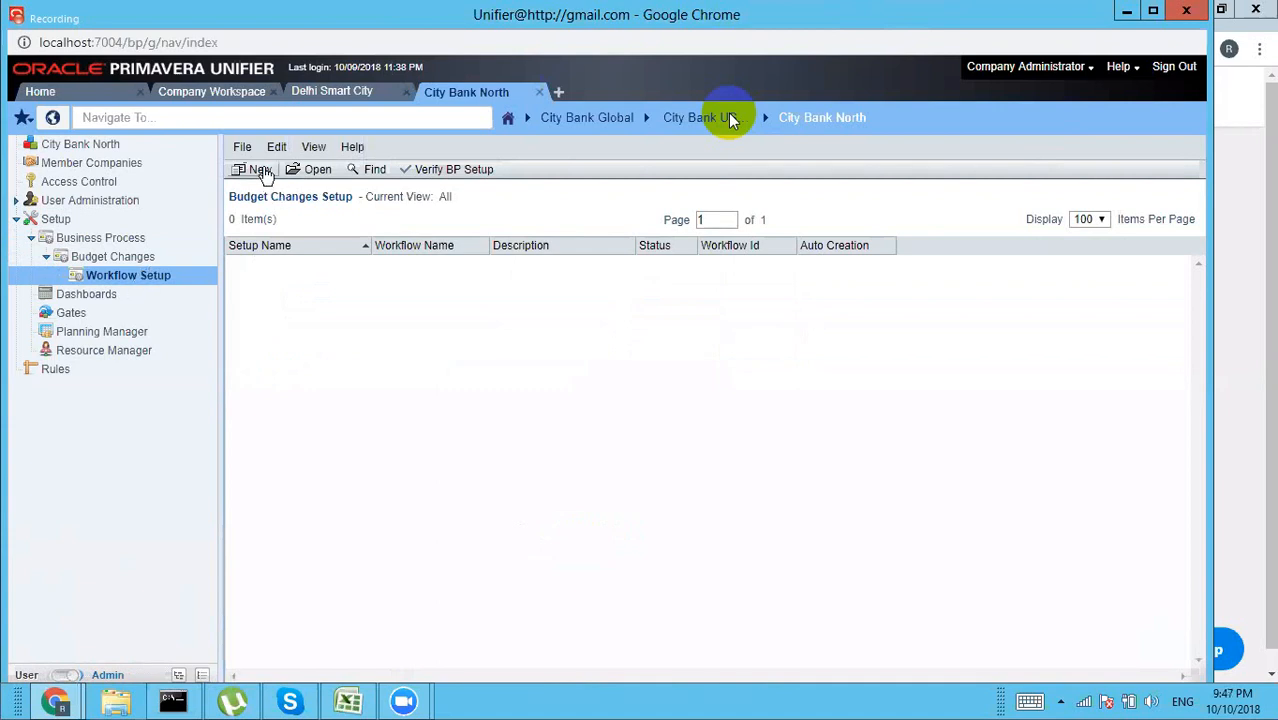
{"action": "left_click", "coordinate": [265, 175]}
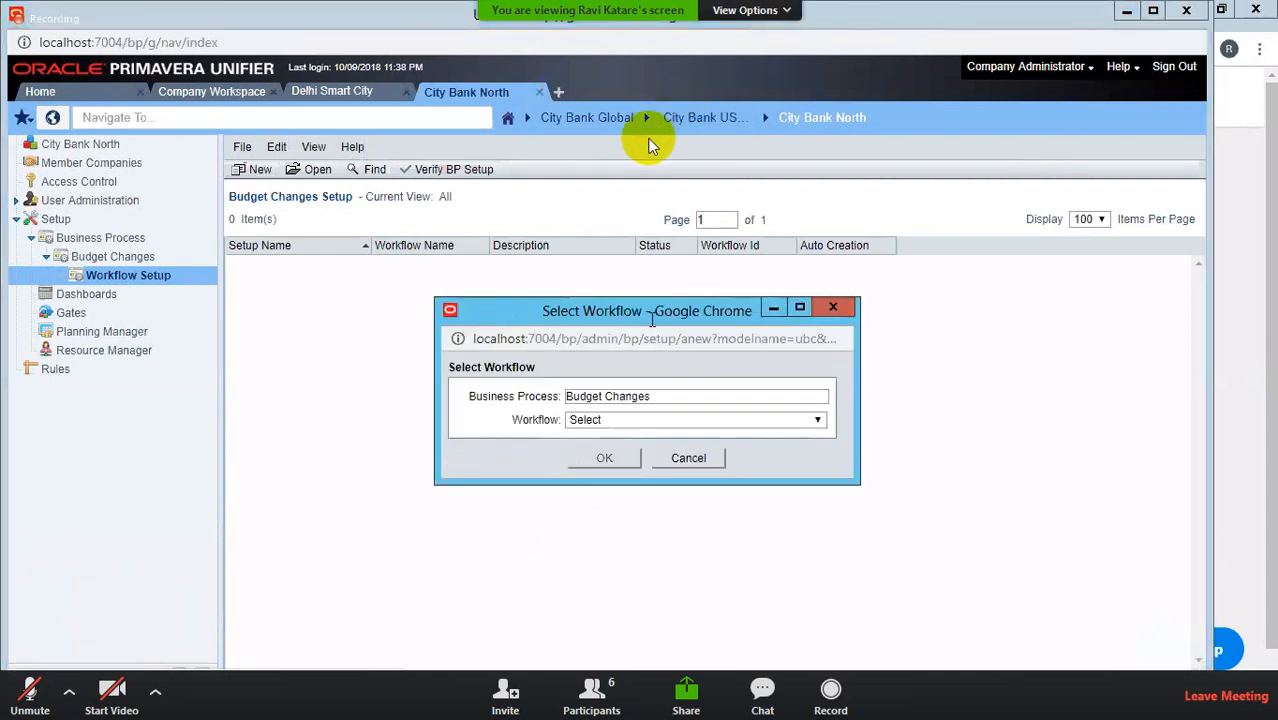
Step: Select Budget Change WF as the workflow for the new Budget Changes setup
{"action": "left_click", "coordinate": [627, 420]}
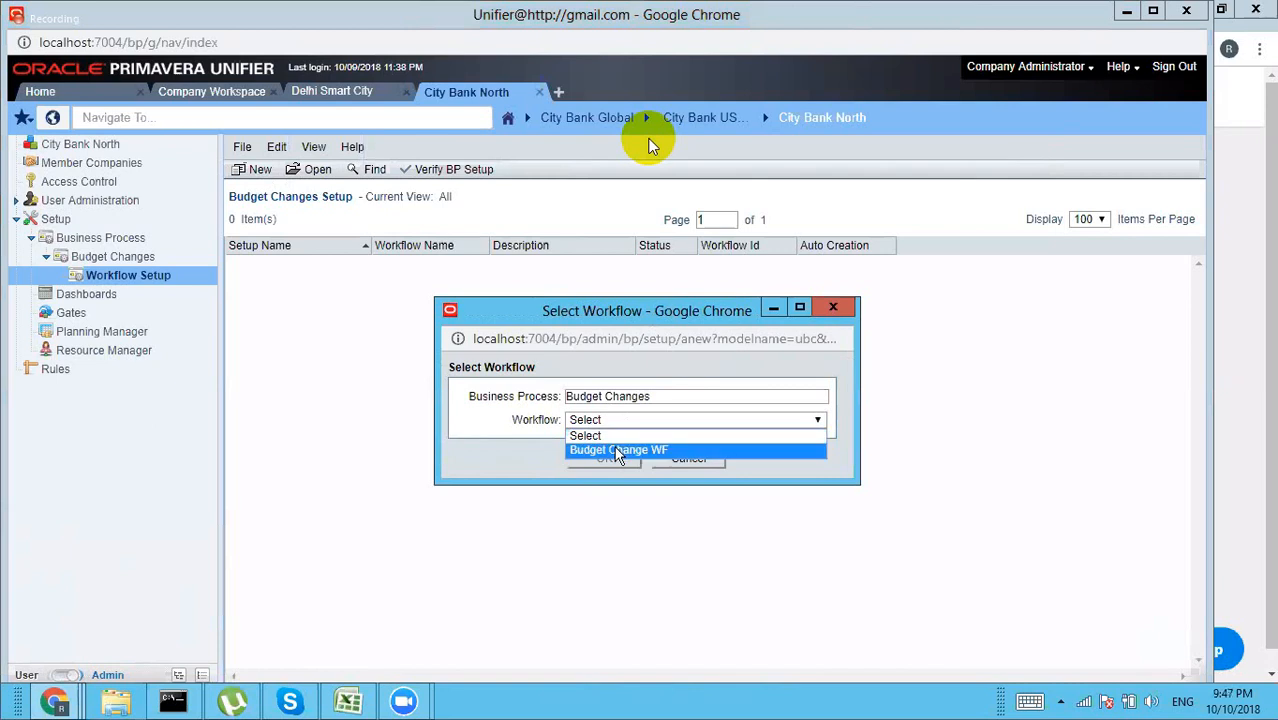
{"action": "left_click", "coordinate": [620, 450]}
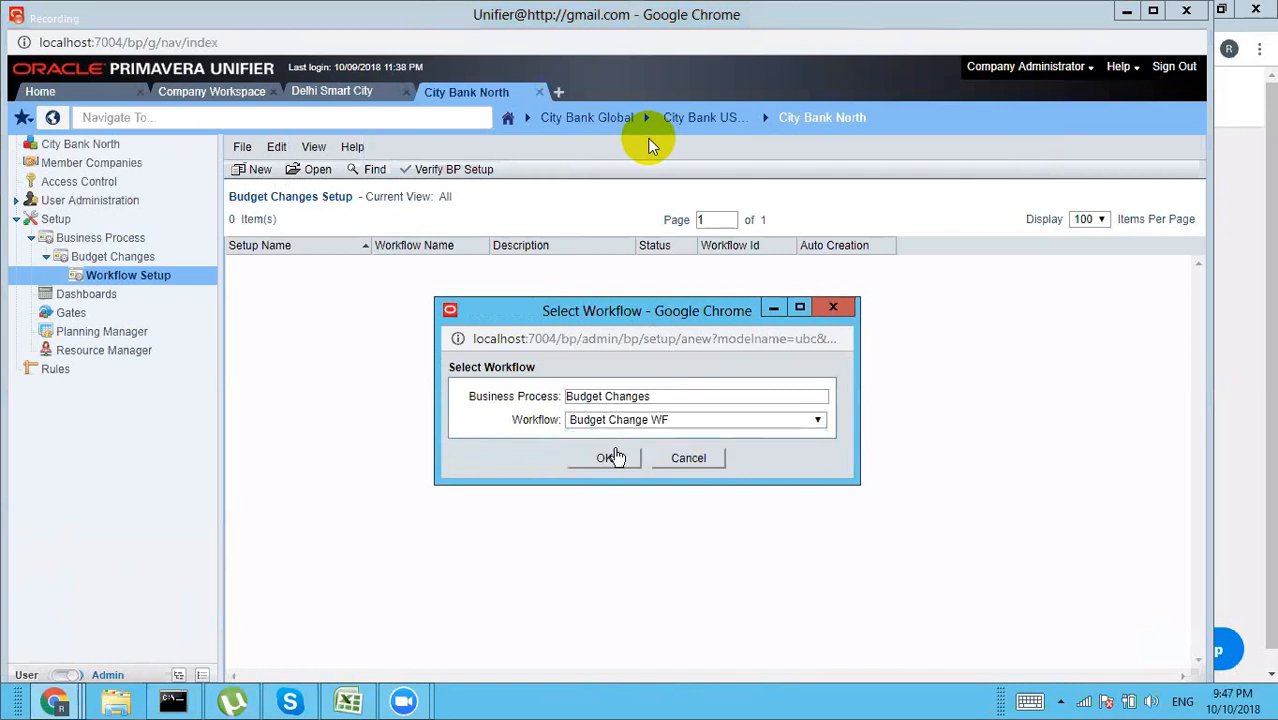
{"action": "left_click", "coordinate": [603, 461]}
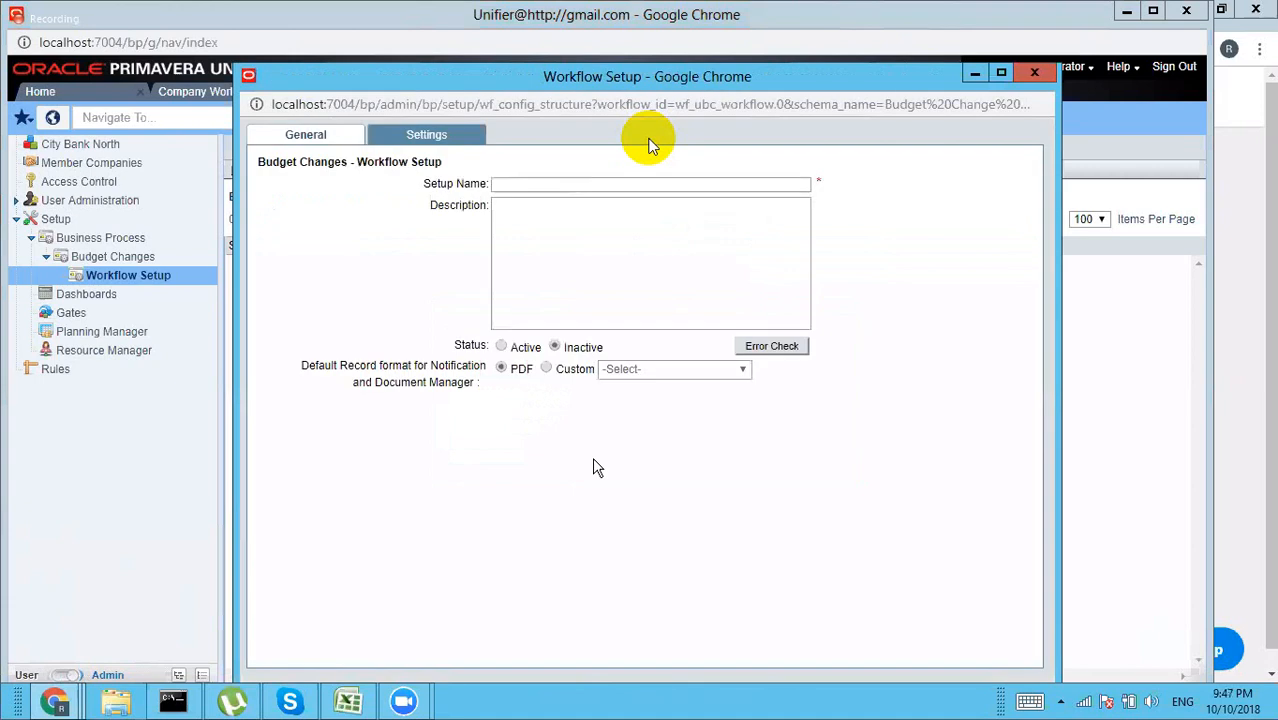
Step: Enter 'BC' as the setup name and select the Active status
{"action": "left_click", "coordinate": [532, 186]}
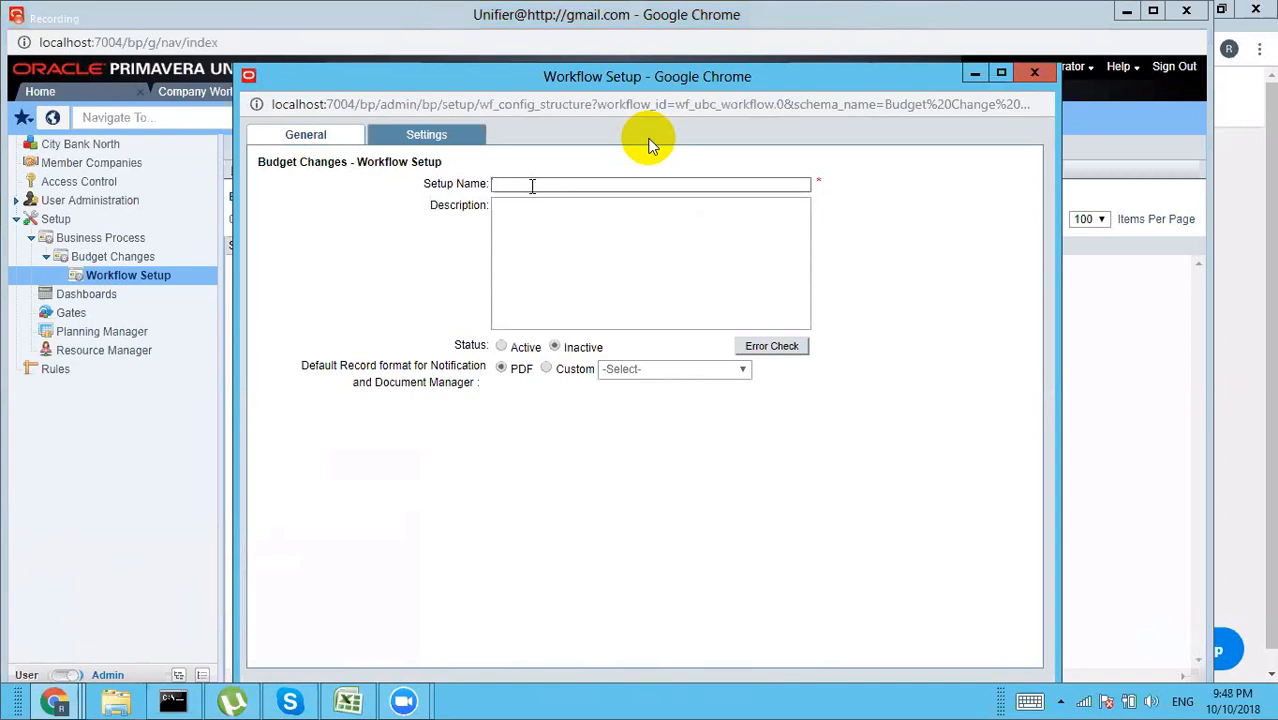
{"action": "type", "text": "BC"}
{"action": "left_click", "coordinate": [501, 347]}
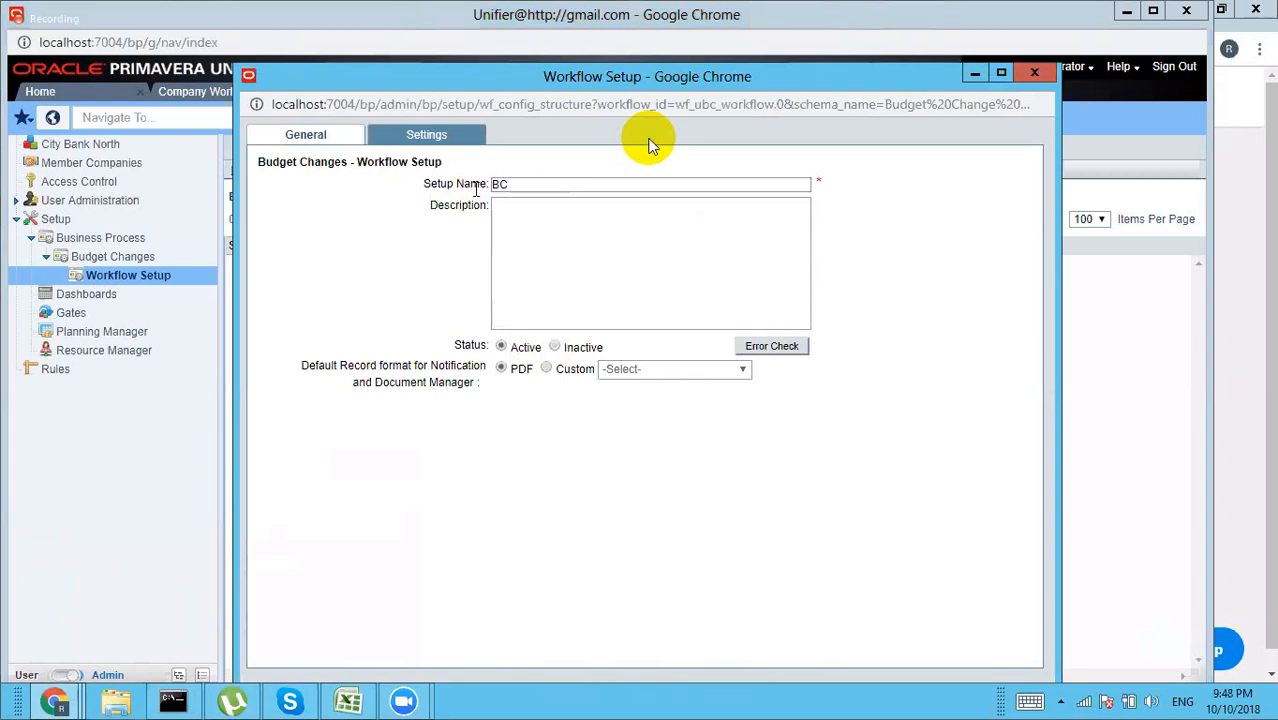
Step: In the workflow step settings, add Company Administrator as the Creation step's assignee
{"action": "left_click", "coordinate": [432, 140]}
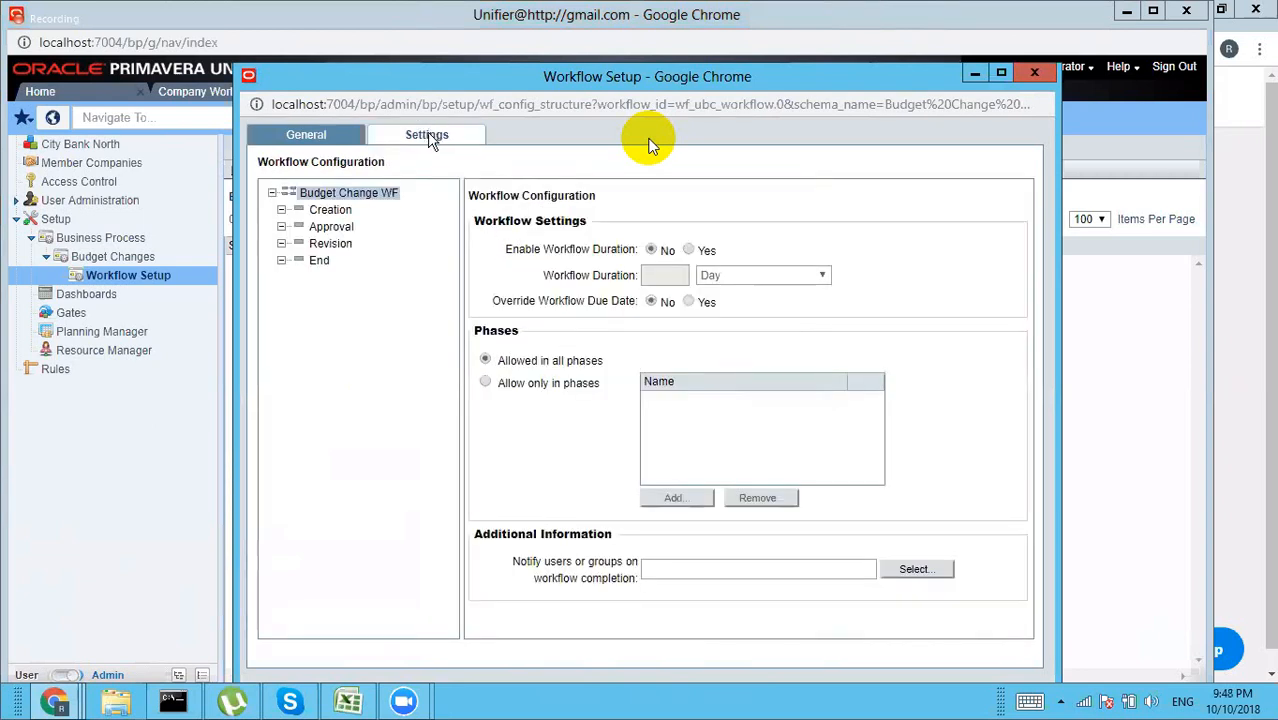
{"action": "left_click", "coordinate": [339, 214]}
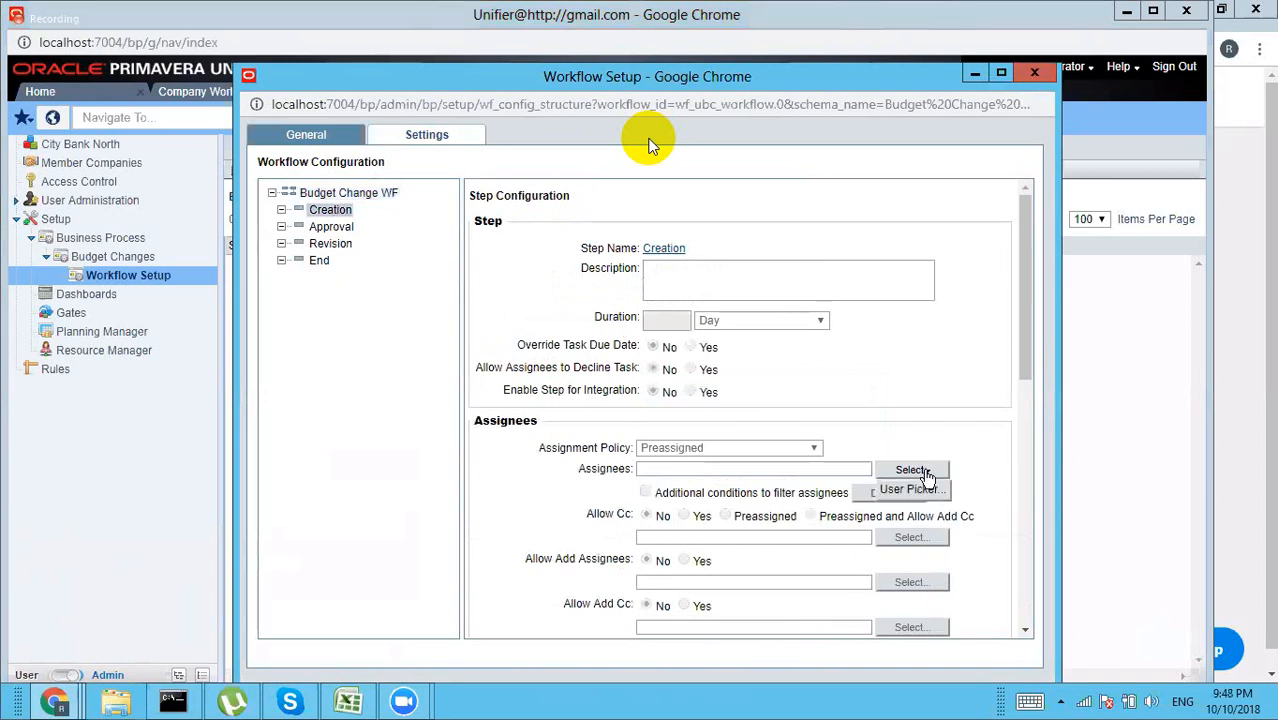
{"action": "left_click", "coordinate": [910, 490]}
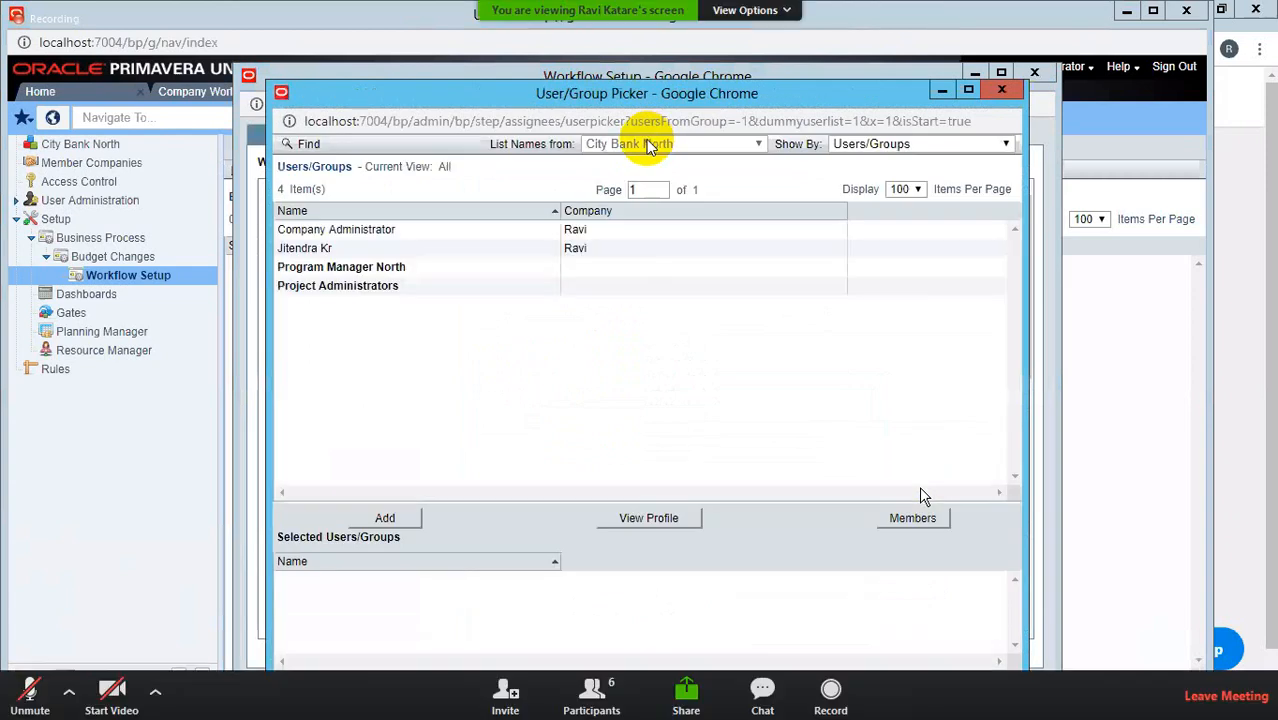
{"action": "left_click", "coordinate": [337, 230]}
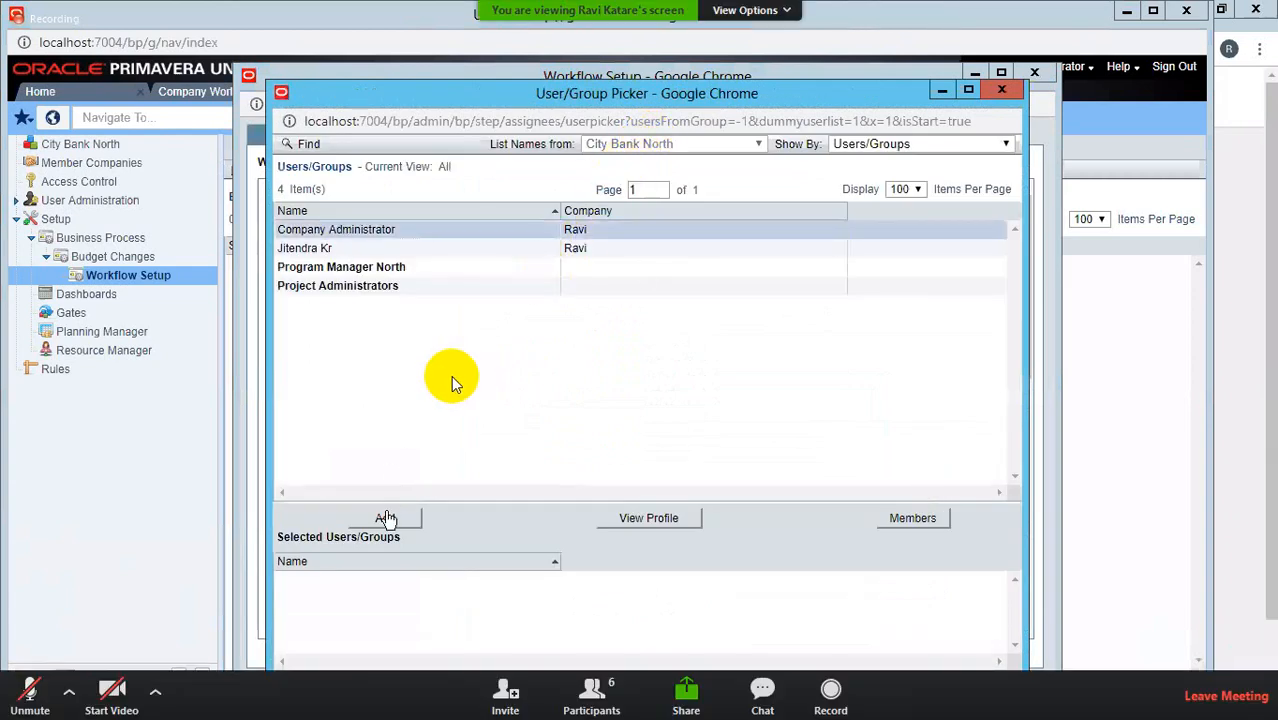
{"action": "left_click", "coordinate": [386, 520]}
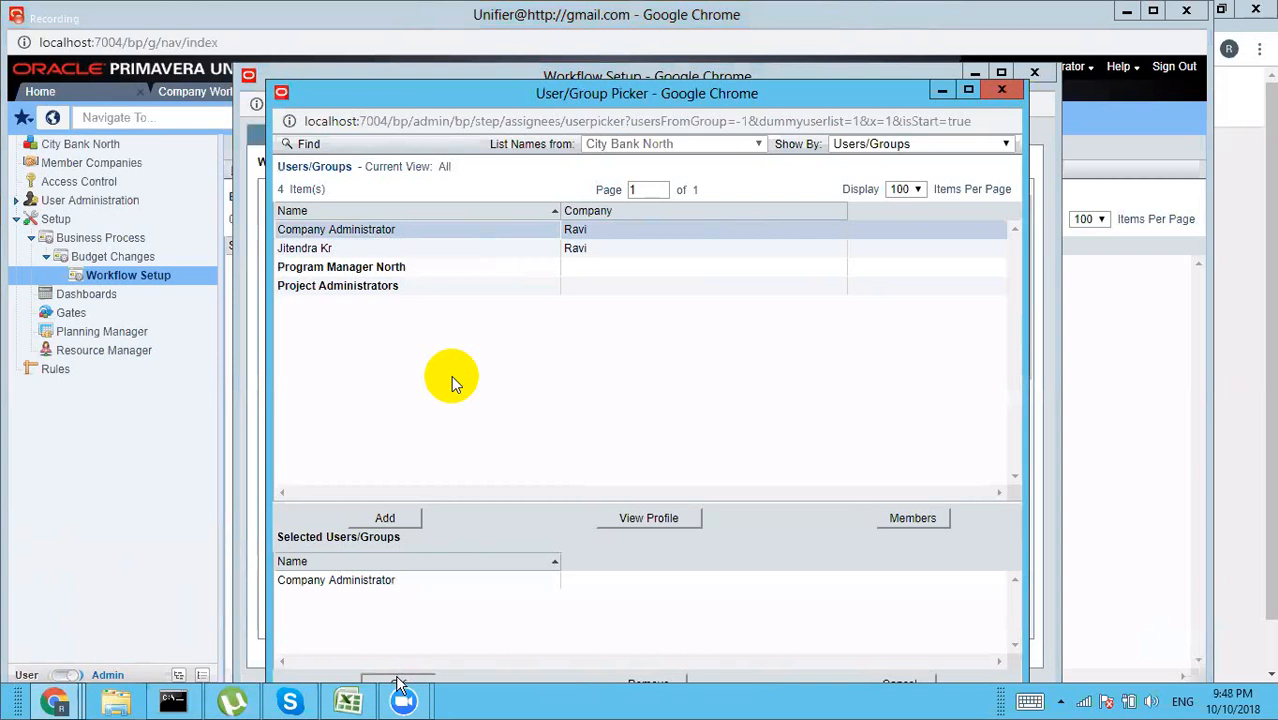
{"action": "left_click", "coordinate": [399, 685]}
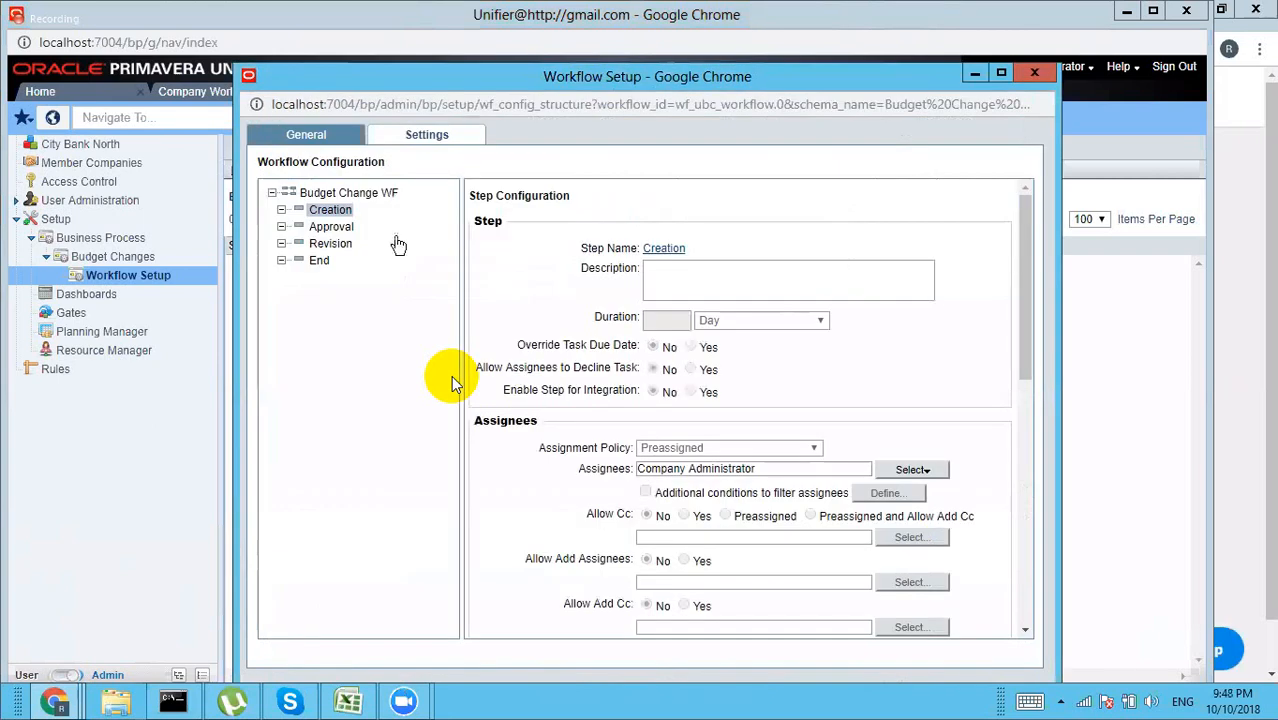
Step: Assign Company Administrator to the Approval step of Budget Change WF, then select the Revision step
{"action": "left_click", "coordinate": [340, 229]}
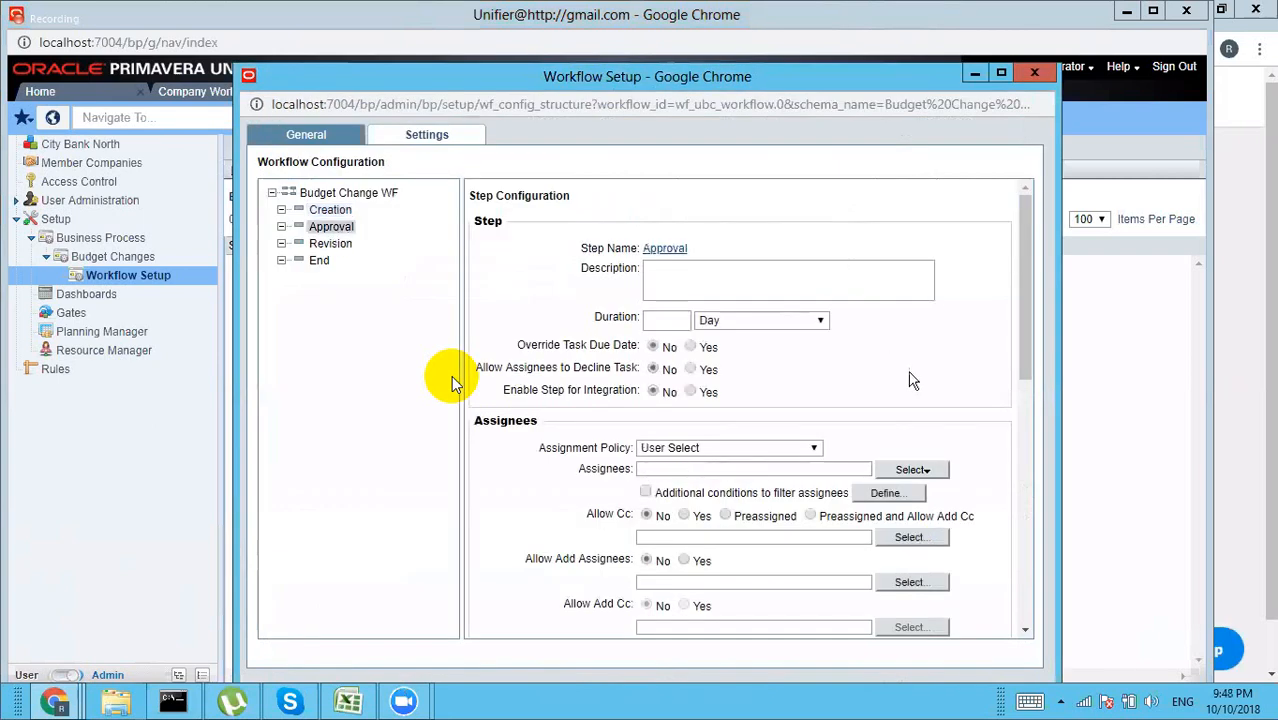
{"action": "left_click", "coordinate": [928, 472]}
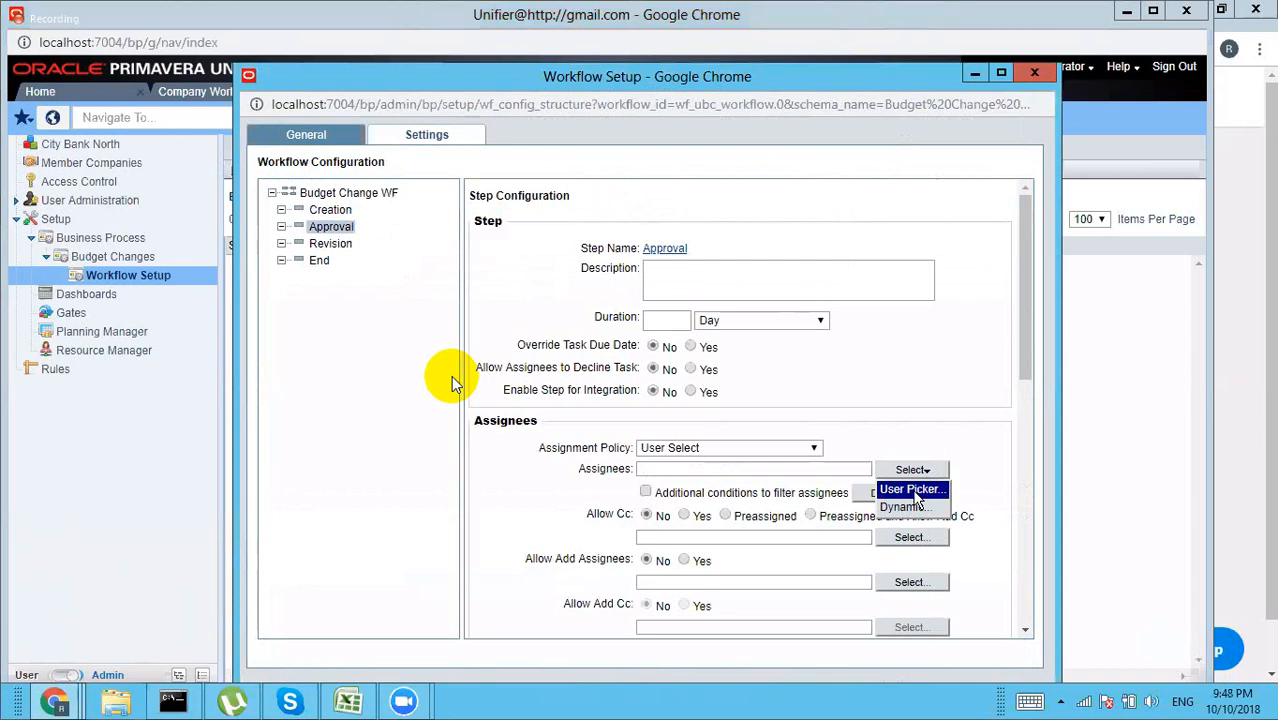
{"action": "left_click", "coordinate": [912, 492]}
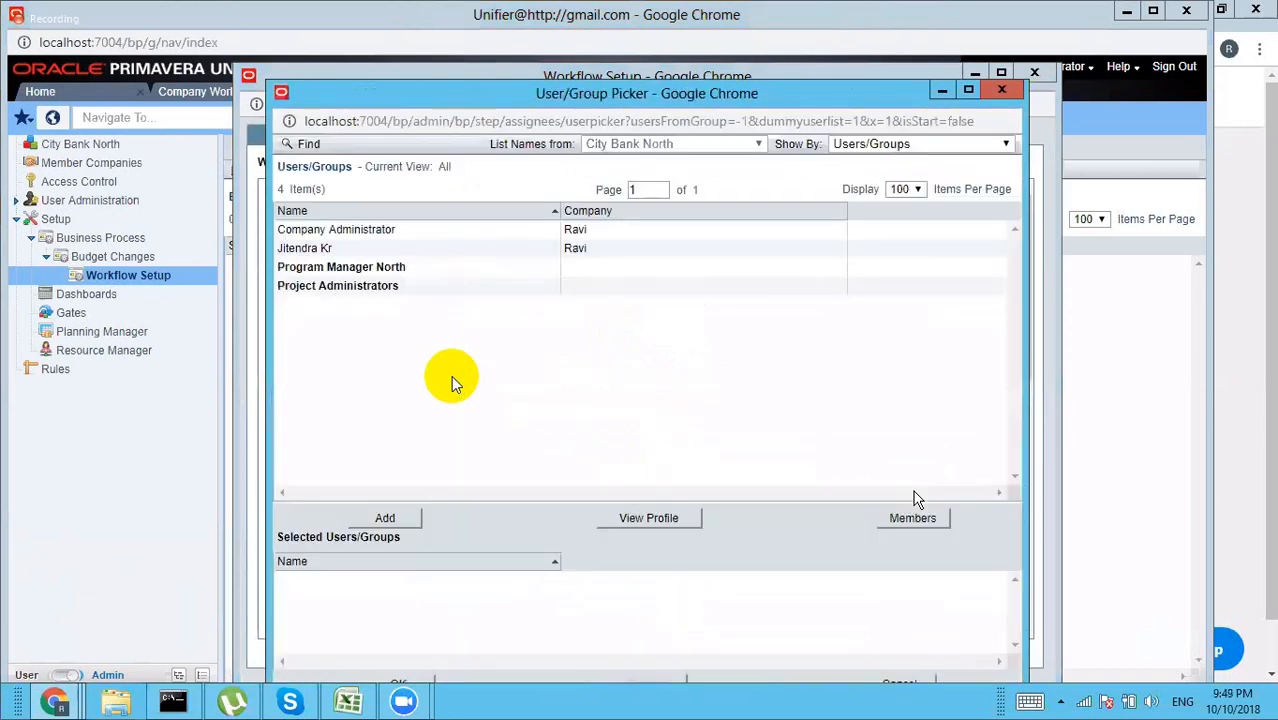
{"action": "left_click", "coordinate": [386, 233]}
{"action": "left_click", "coordinate": [385, 517]}
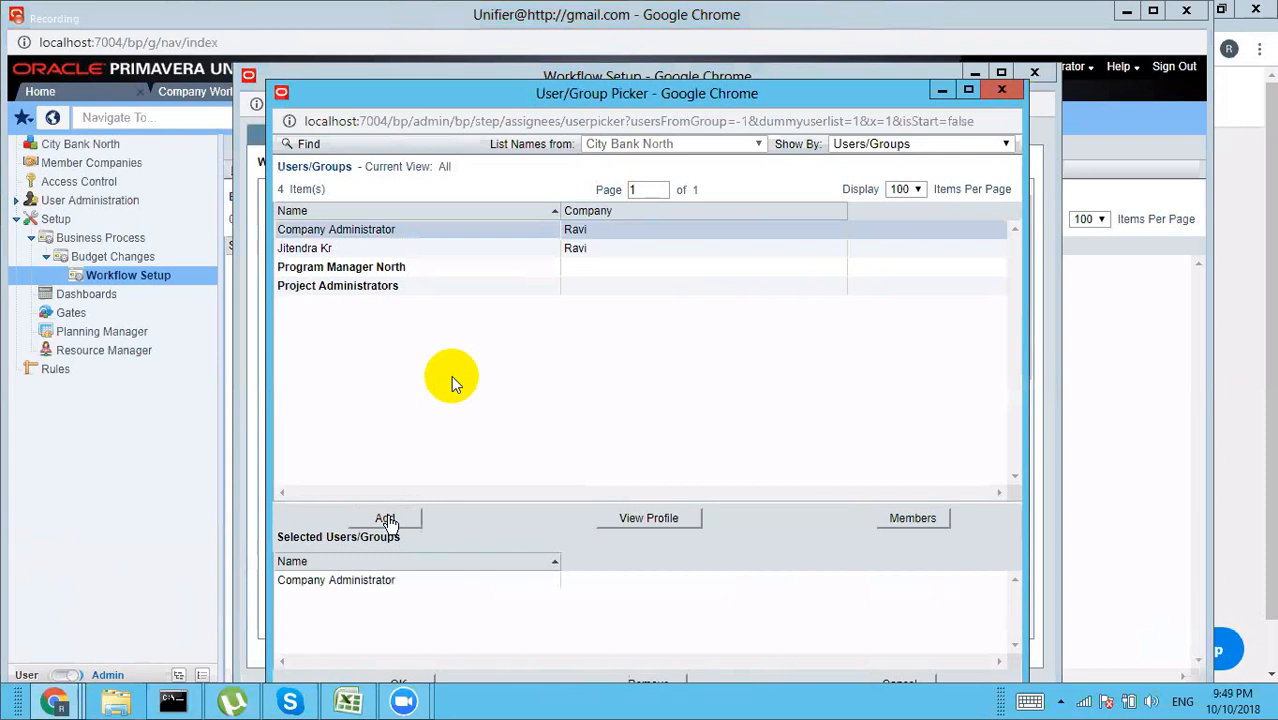
{"action": "left_click", "coordinate": [405, 684]}
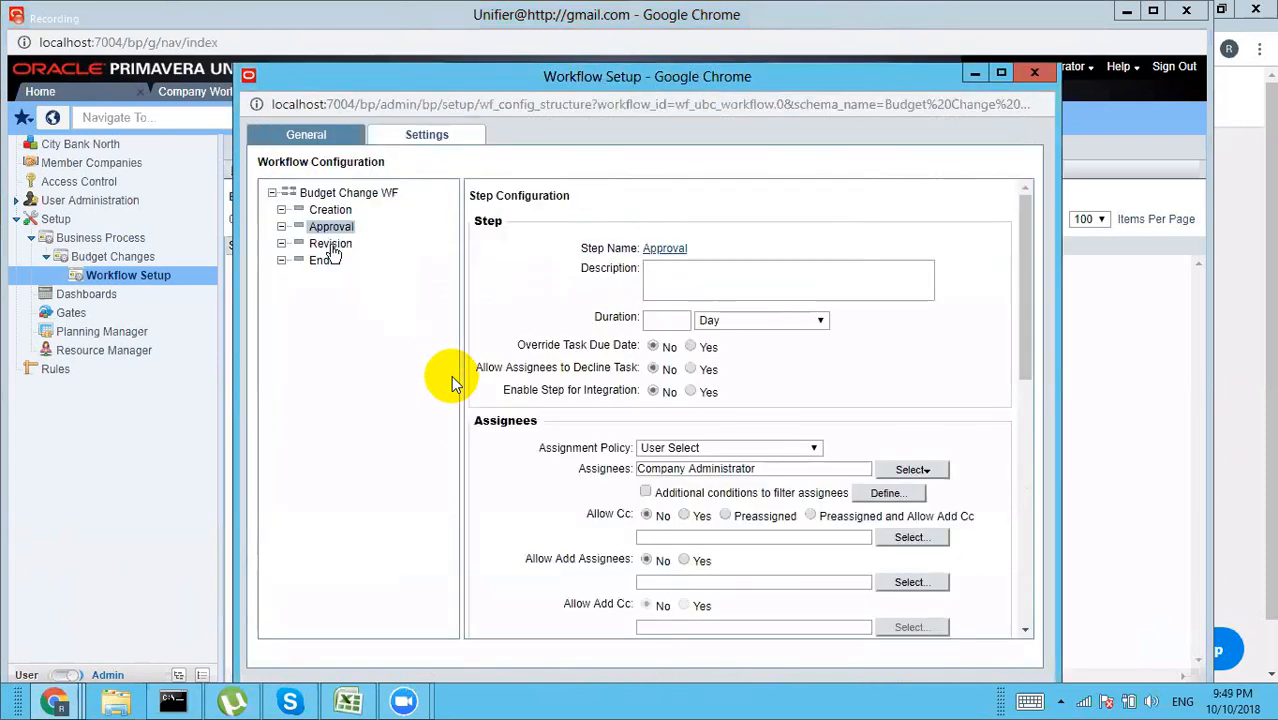
{"action": "left_click", "coordinate": [330, 243]}
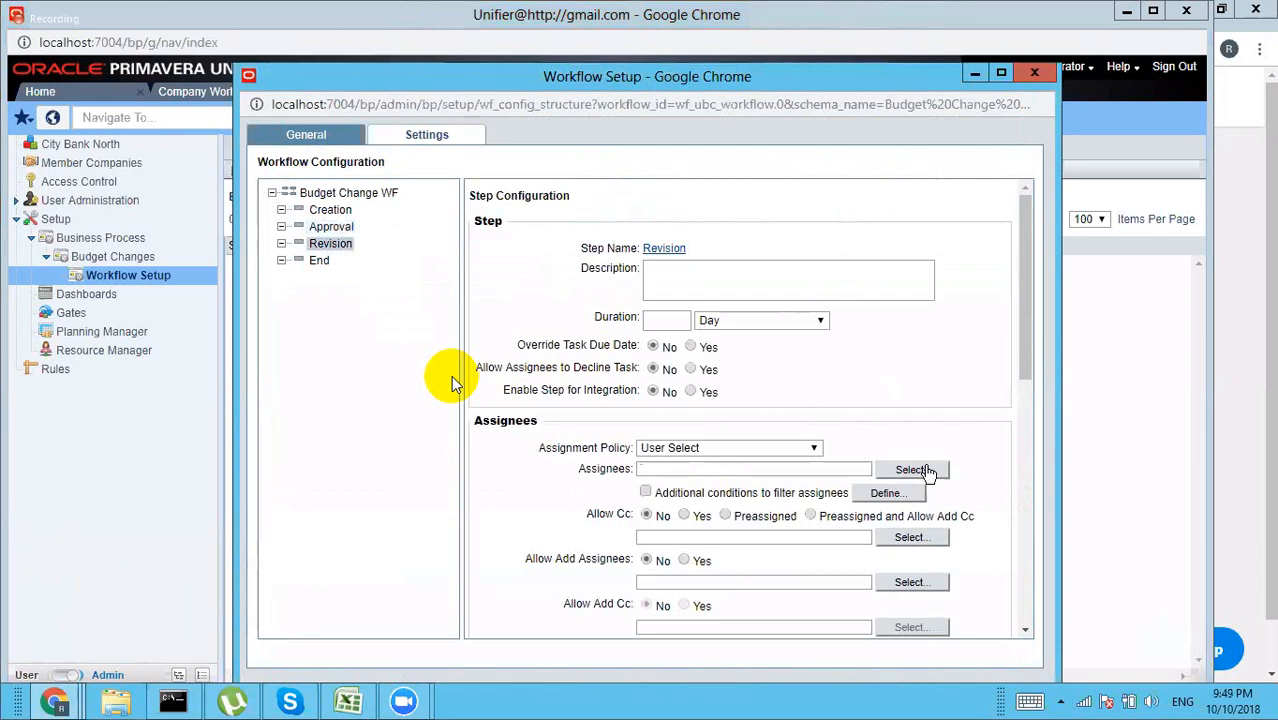
Step: Assign Company Administrator to the Revision step and save the BC workflow setup
{"action": "left_click", "coordinate": [918, 470]}
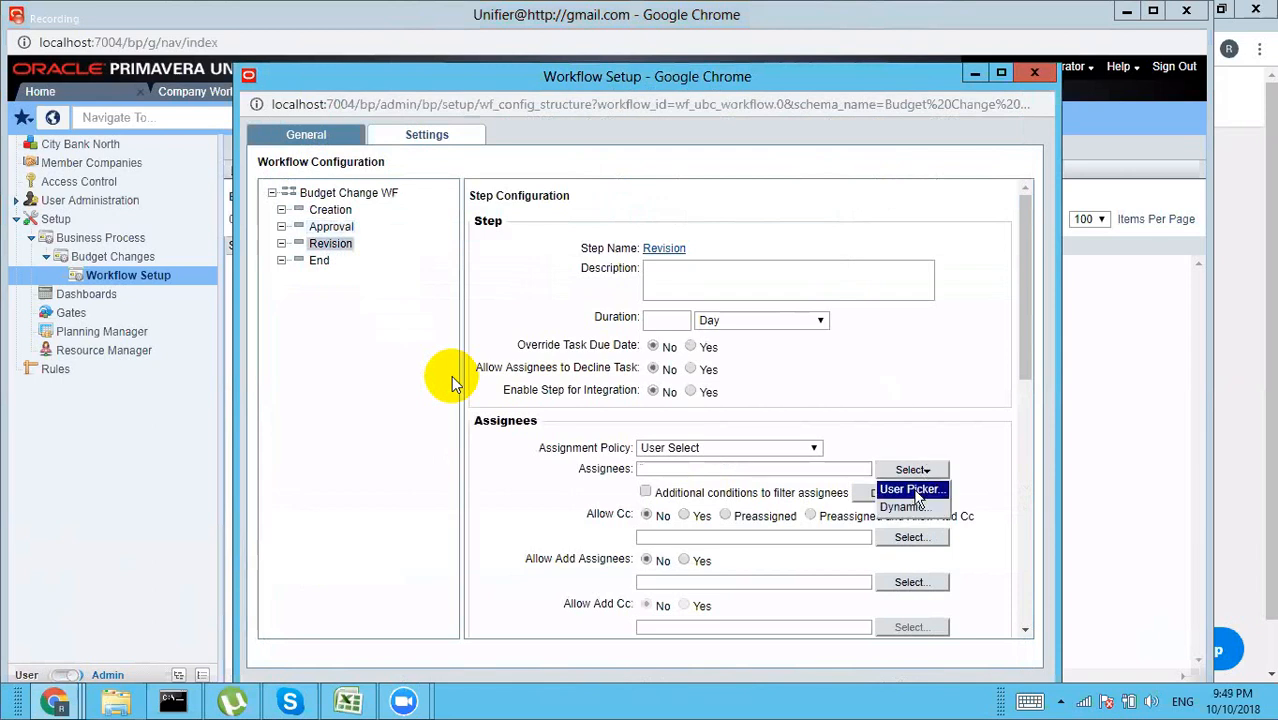
{"action": "left_click", "coordinate": [908, 489]}
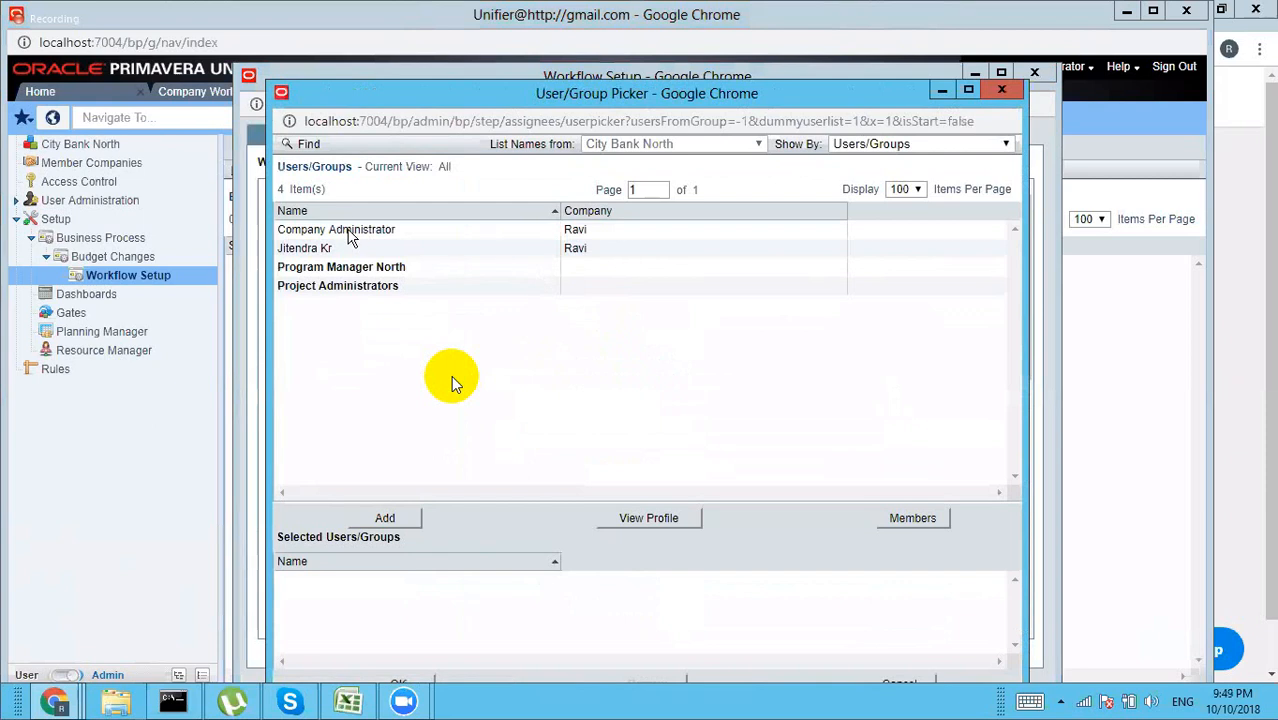
{"action": "left_click", "coordinate": [352, 234]}
{"action": "left_click", "coordinate": [396, 516]}
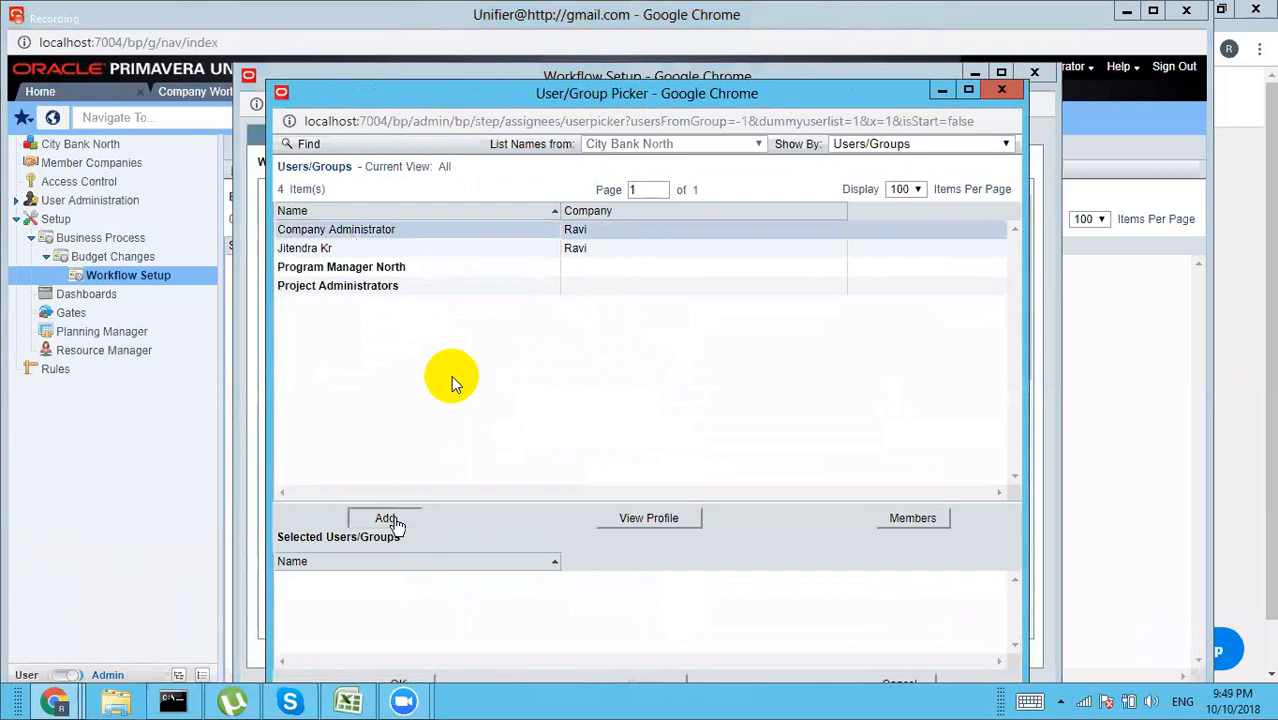
{"action": "left_click", "coordinate": [405, 683]}
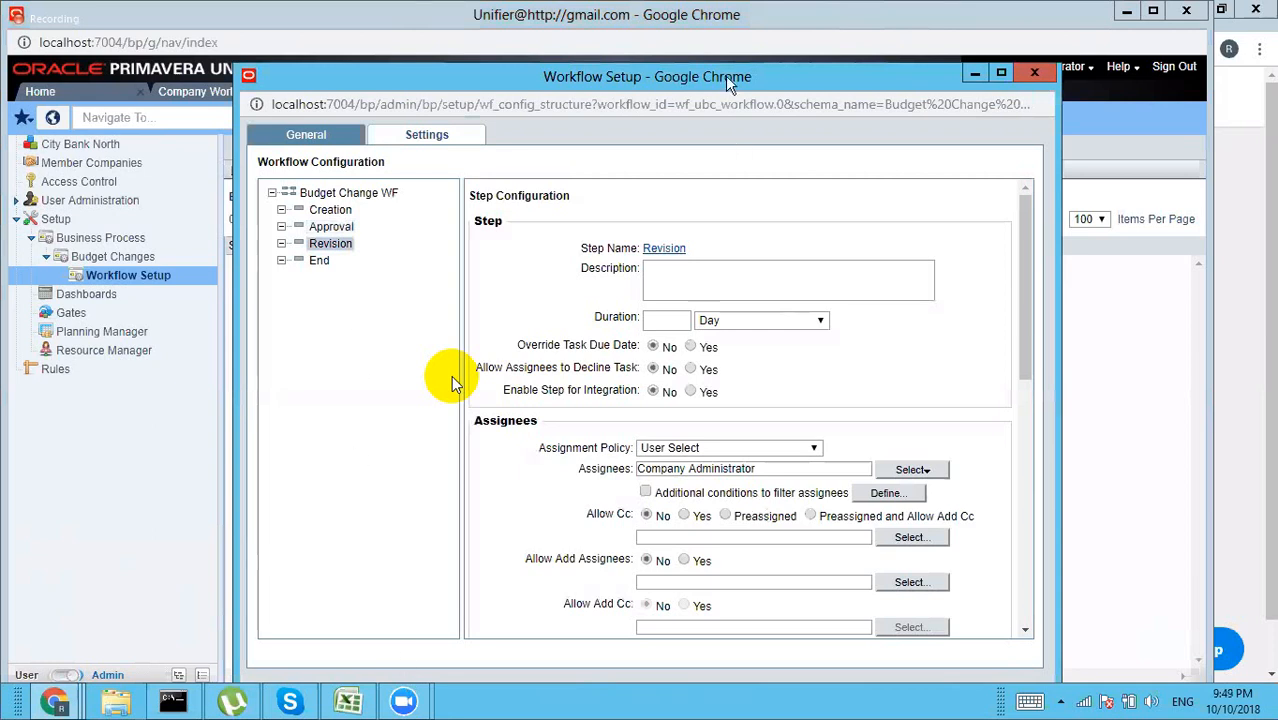
{"action": "left_click_drag", "start_coordinate": [727, 78], "coordinate": [733, 50]}
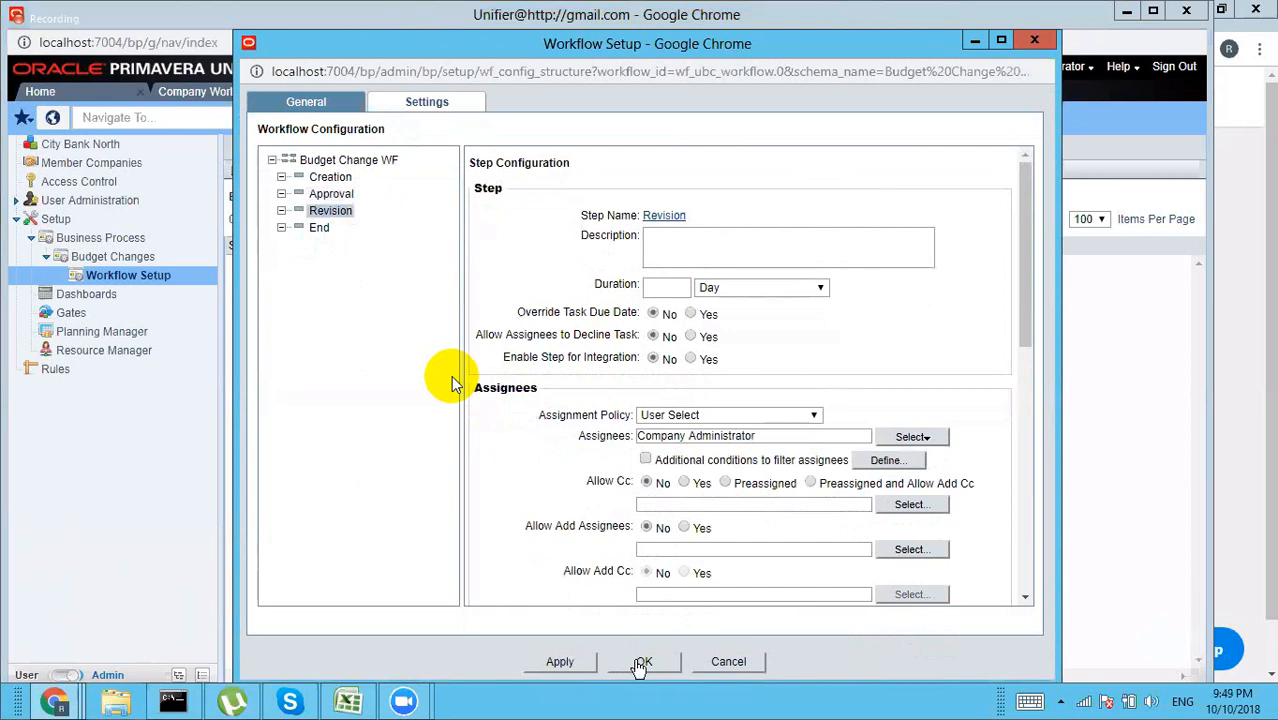
{"action": "left_click", "coordinate": [641, 662]}
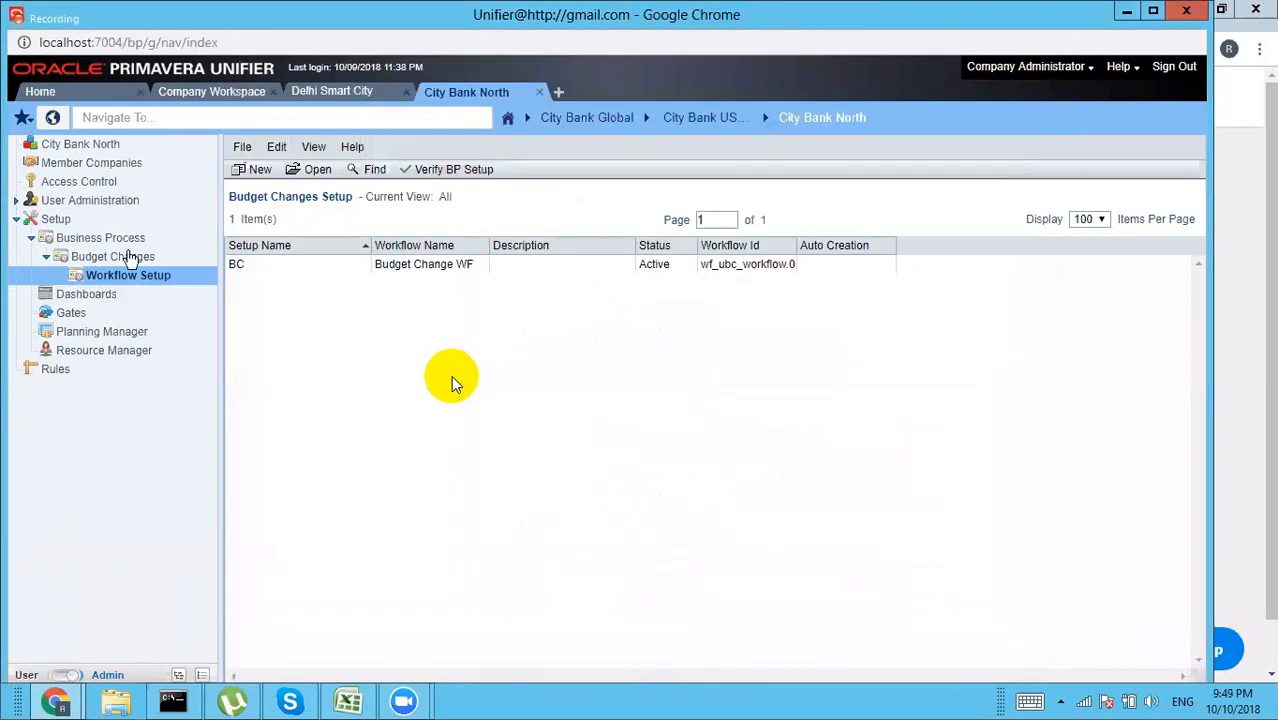
Step: Open the Budget Transfers business process, dismiss its setup popup, and show its empty Workflow Setup list
{"action": "left_click", "coordinate": [122, 243]}
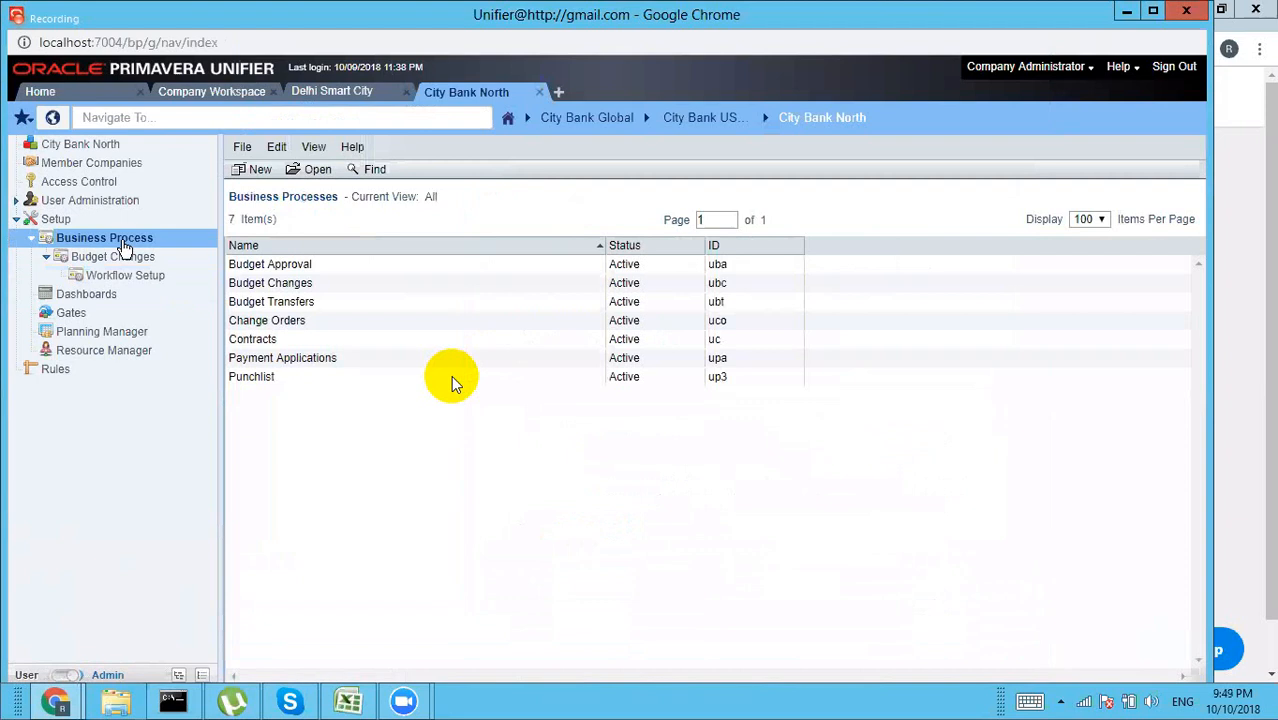
{"action": "double_click", "coordinate": [309, 303]}
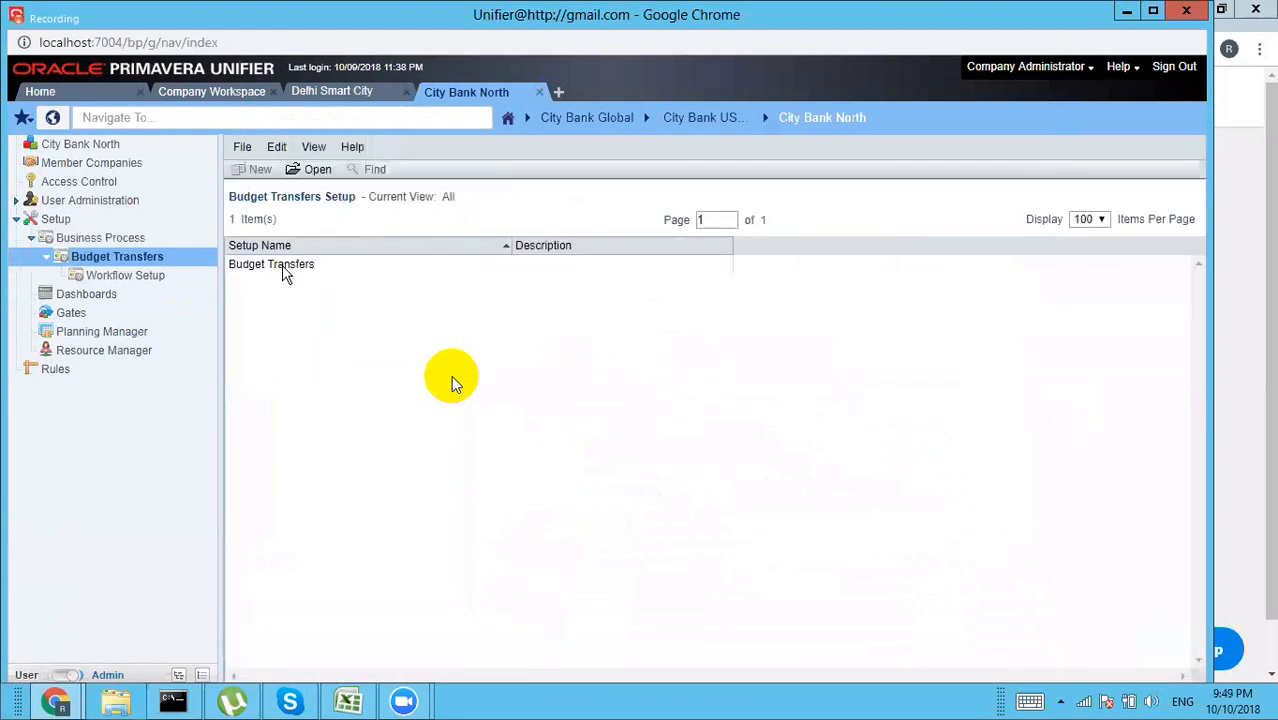
{"action": "double_click", "coordinate": [284, 266]}
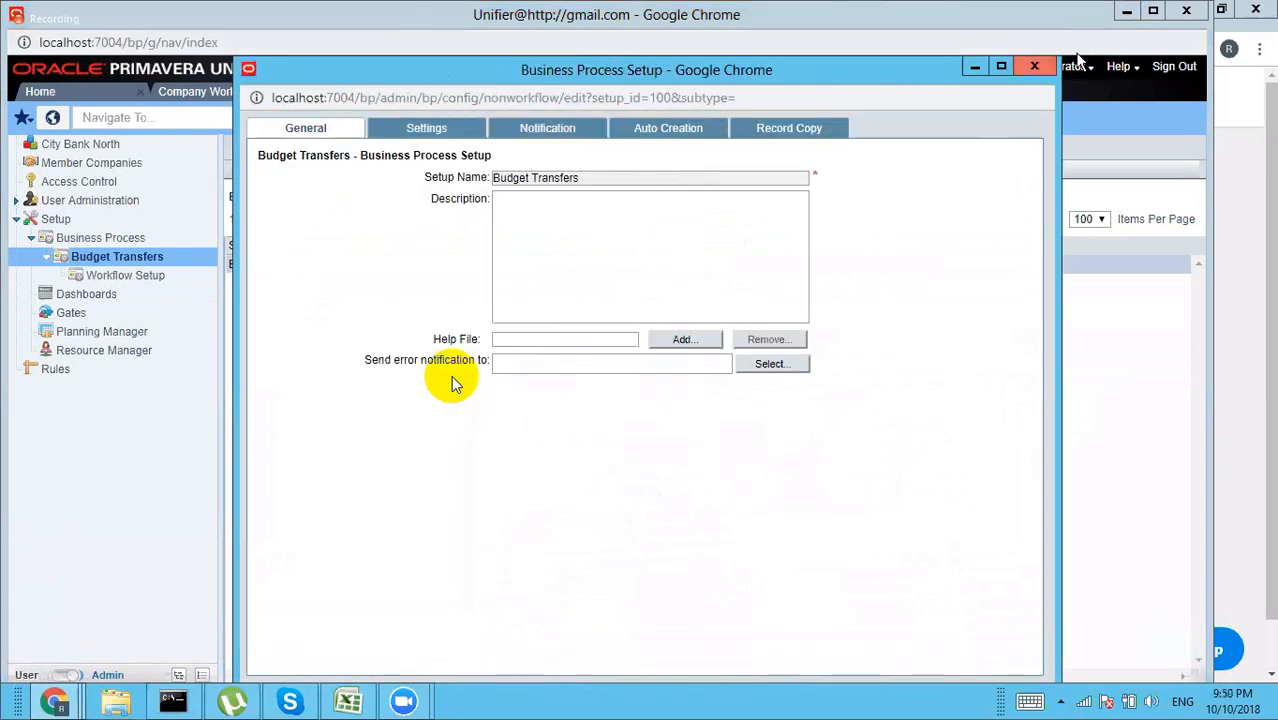
{"action": "left_click", "coordinate": [1031, 68]}
{"action": "left_click", "coordinate": [143, 279]}
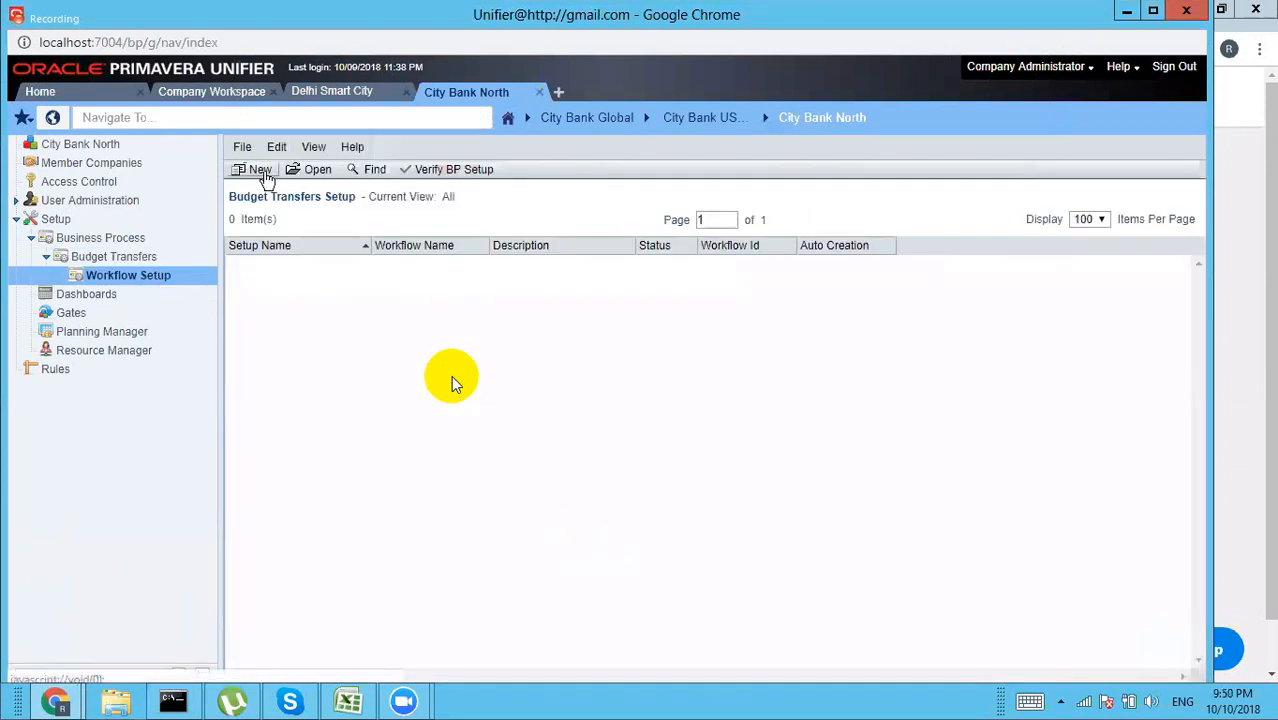
Step: Create a new setup on Budget Transfer WF, named BT with Active status, and show its steps
{"action": "left_click", "coordinate": [262, 172]}
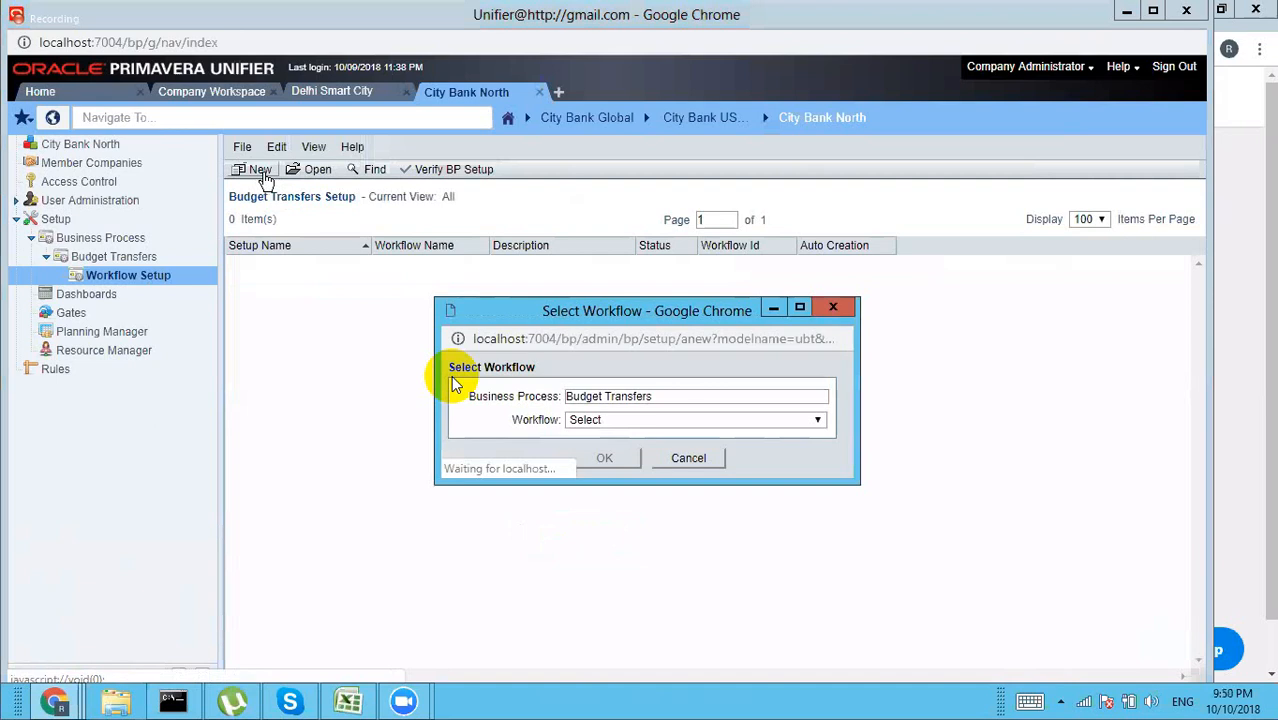
{"action": "left_click", "coordinate": [624, 425]}
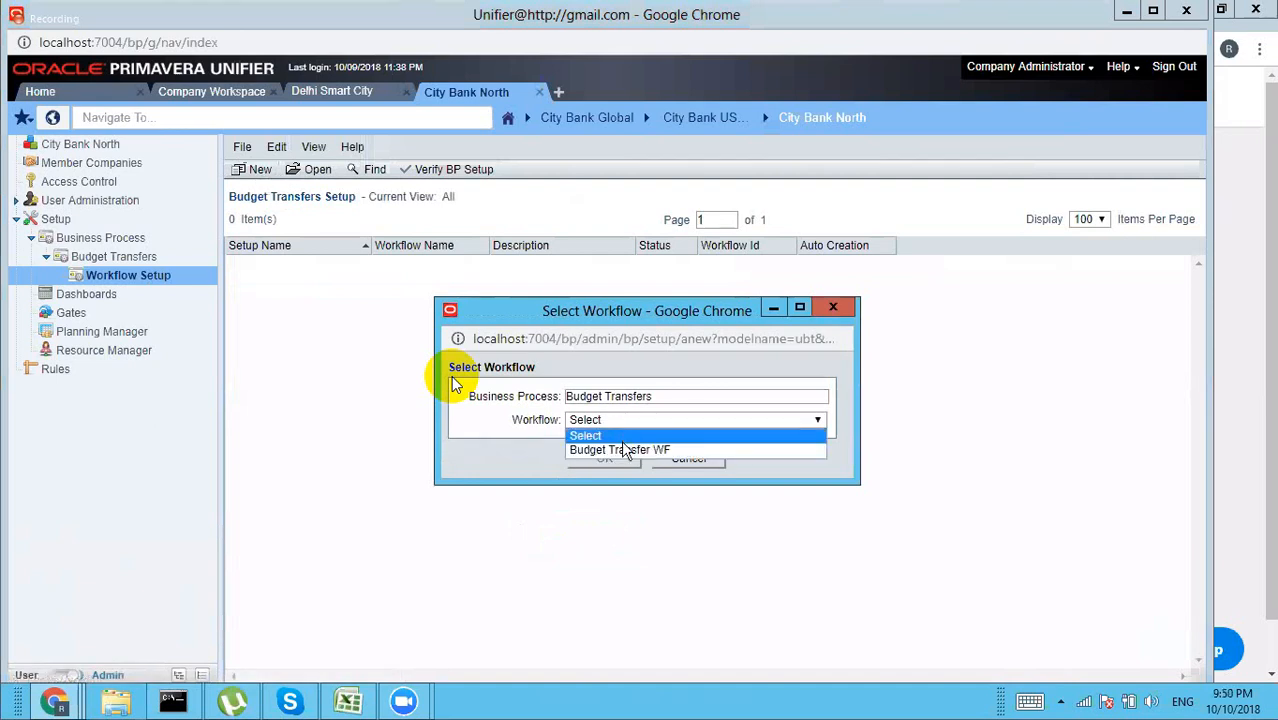
{"action": "left_click", "coordinate": [624, 450]}
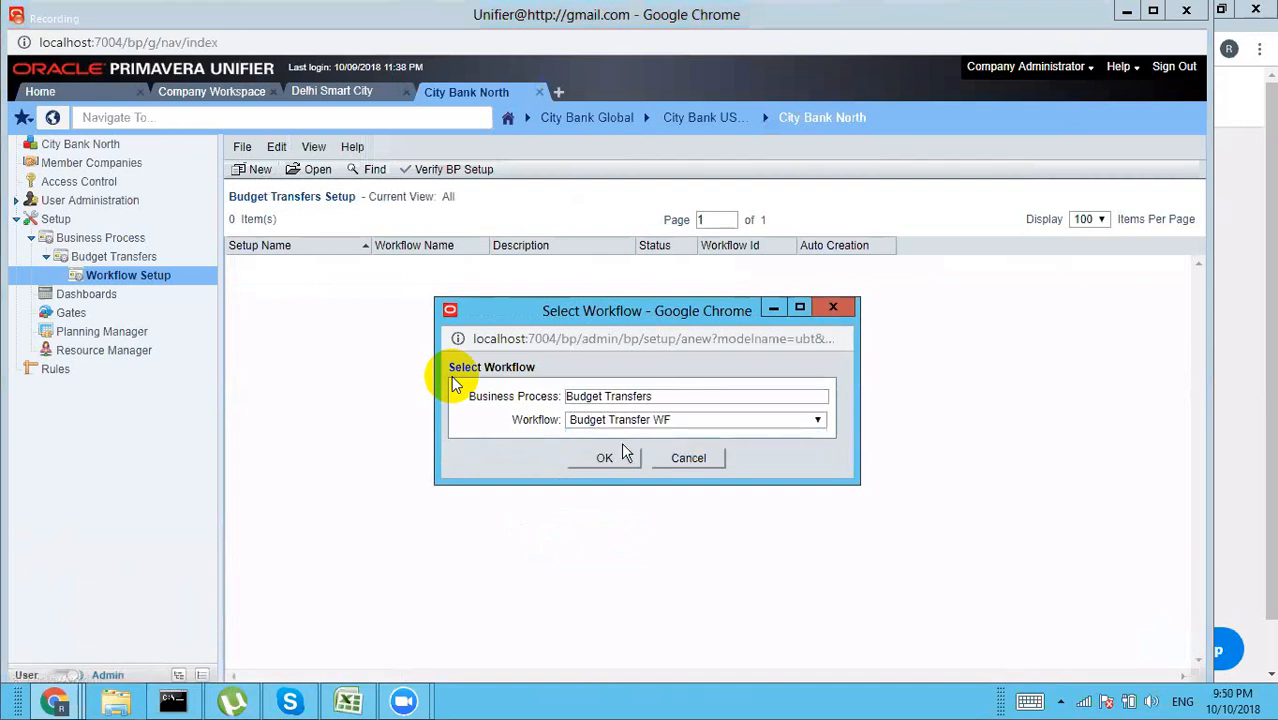
{"action": "left_click", "coordinate": [605, 460]}
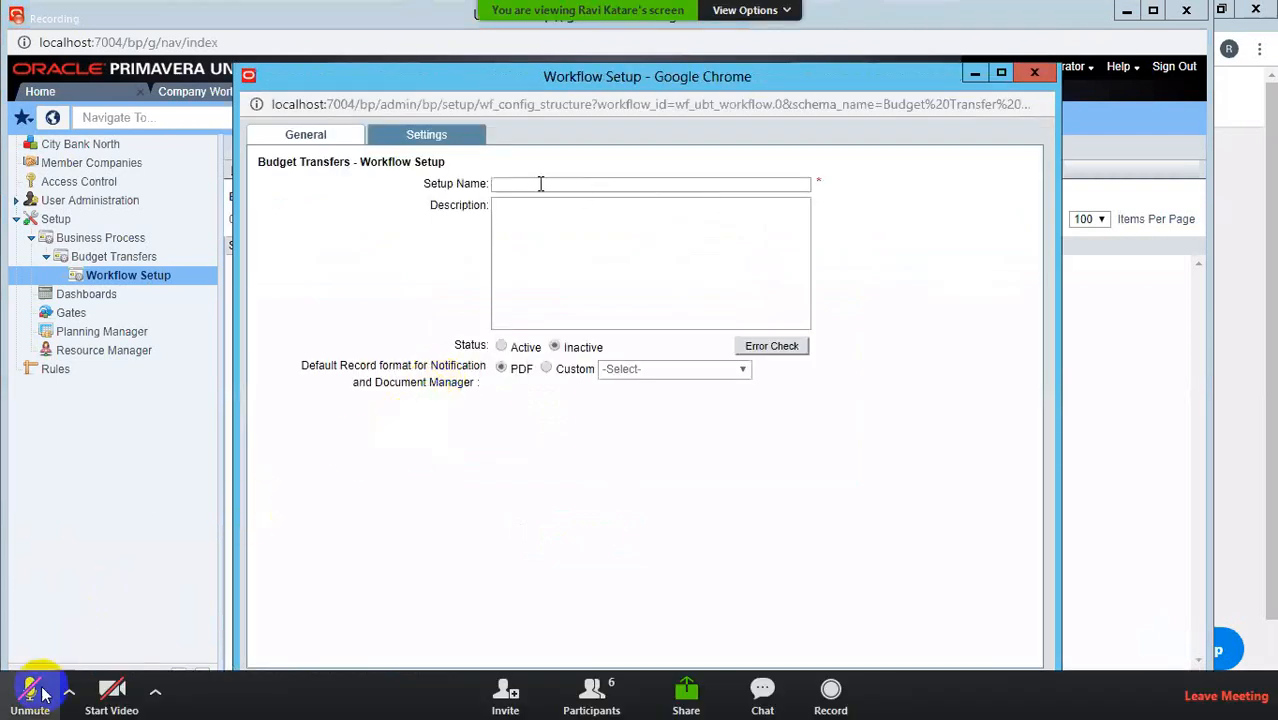
{"action": "key", "text": "alt+a"}
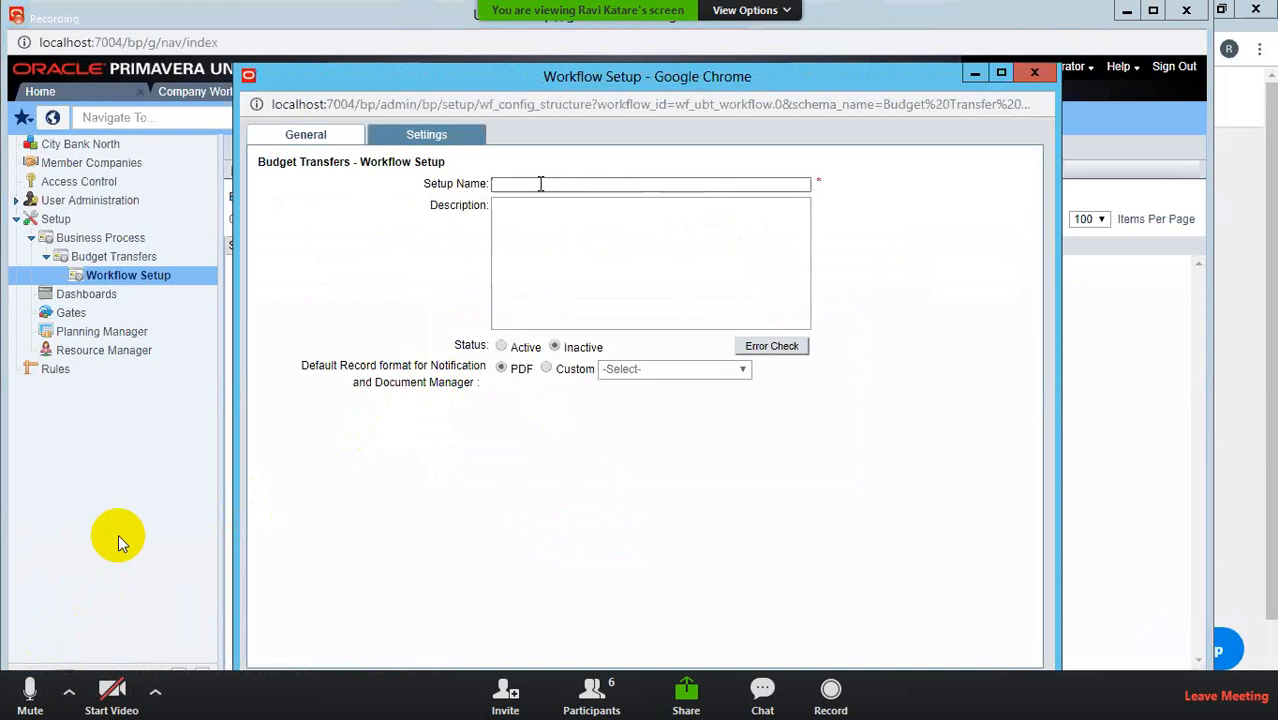
{"action": "type", "text": "BT"}
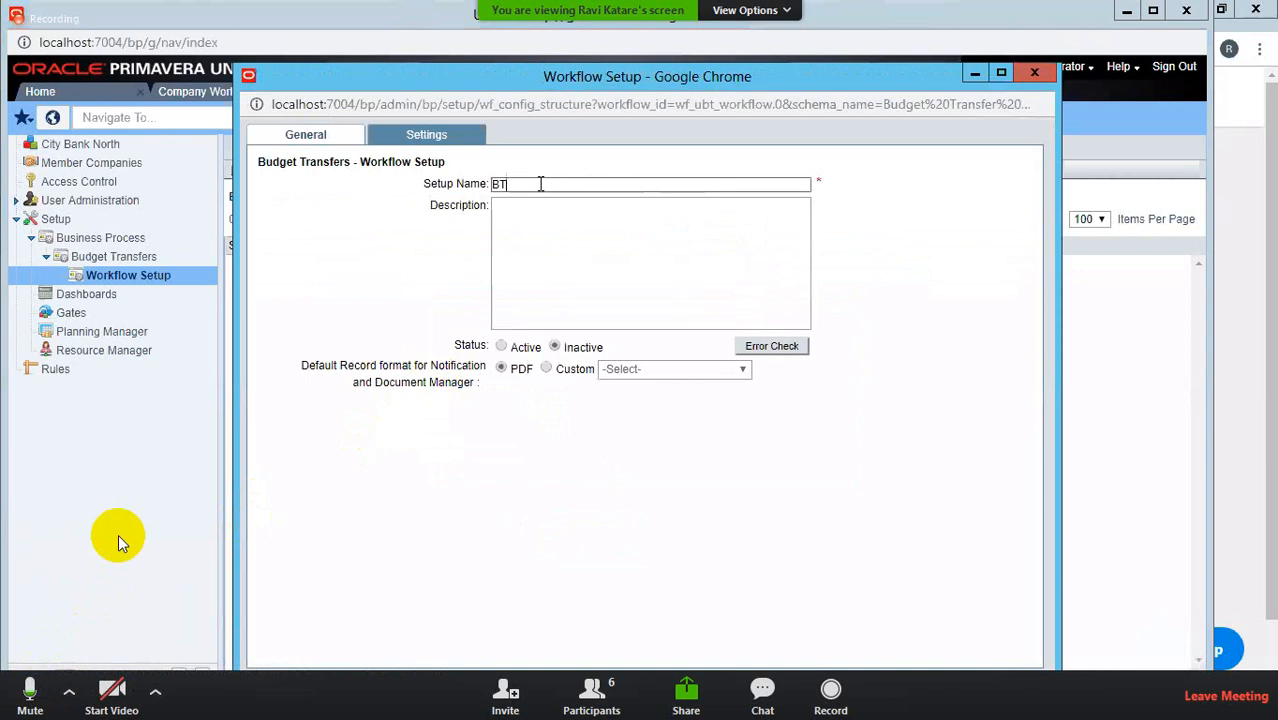
{"action": "left_click", "coordinate": [502, 347]}
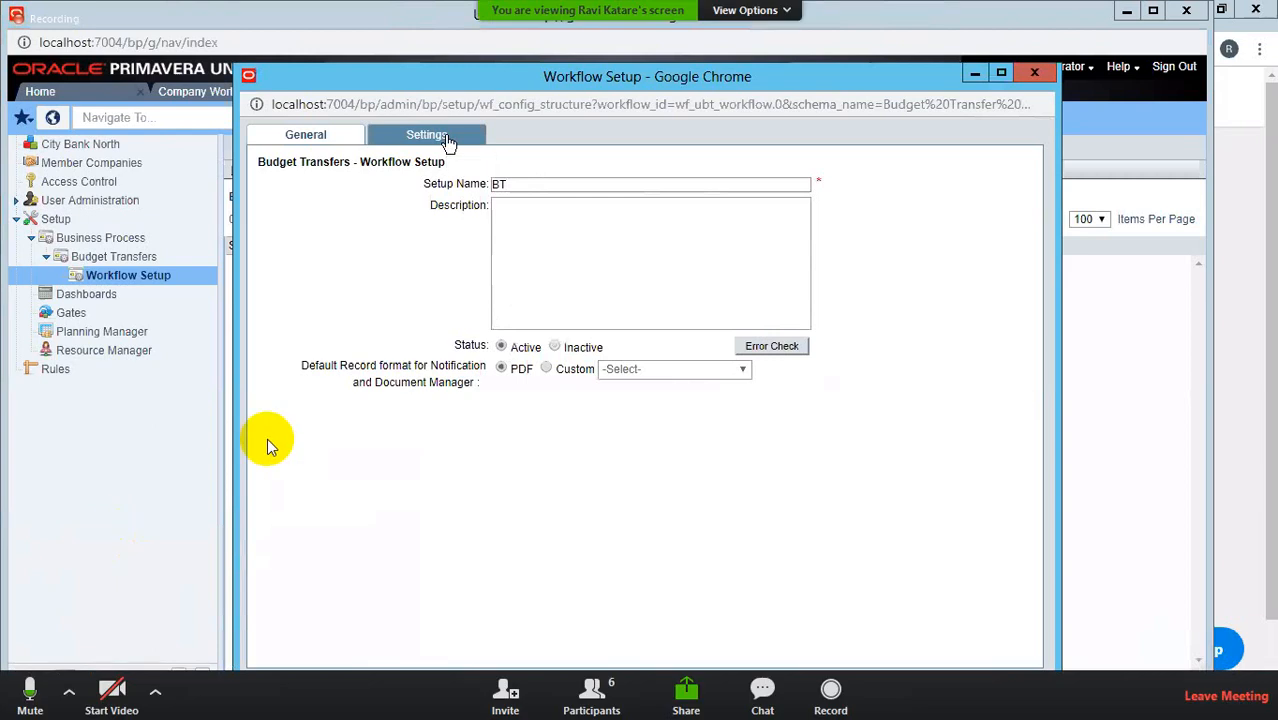
{"action": "left_click", "coordinate": [448, 140]}
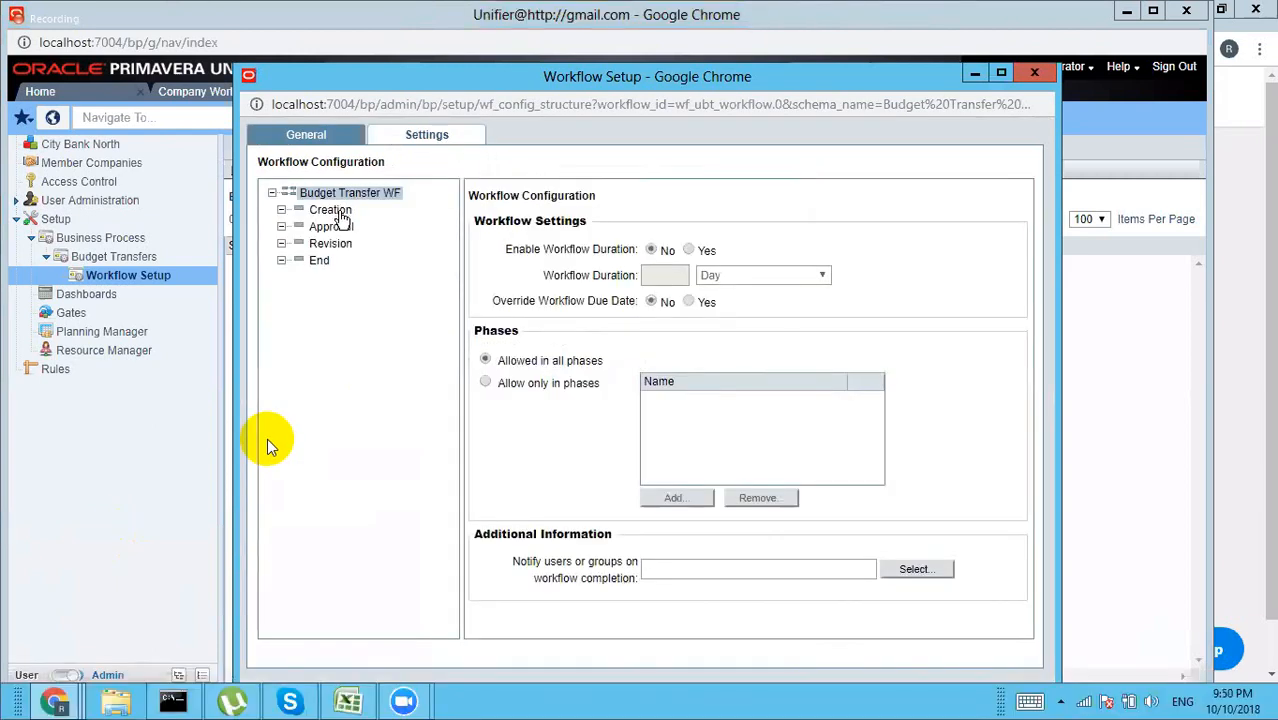
Step: Add Company Administrator as the assignee of the BT workflow's Creation step
{"action": "left_click", "coordinate": [336, 211]}
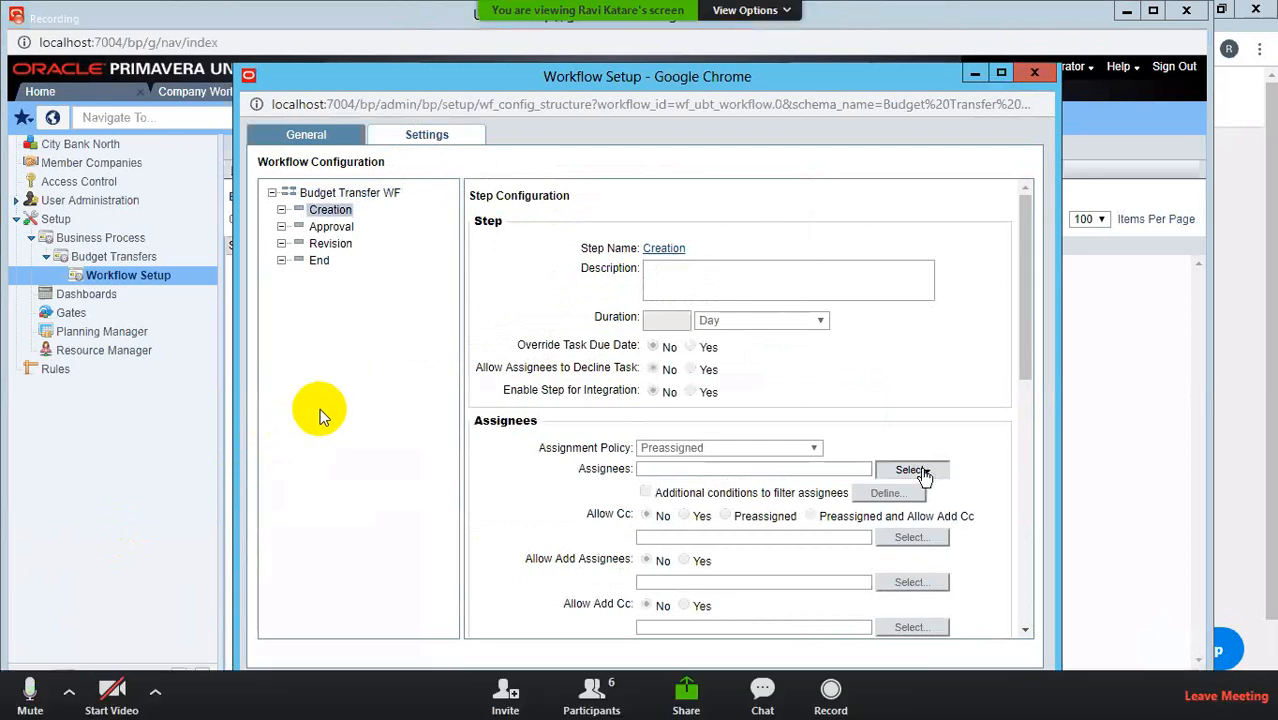
{"action": "left_click", "coordinate": [925, 473]}
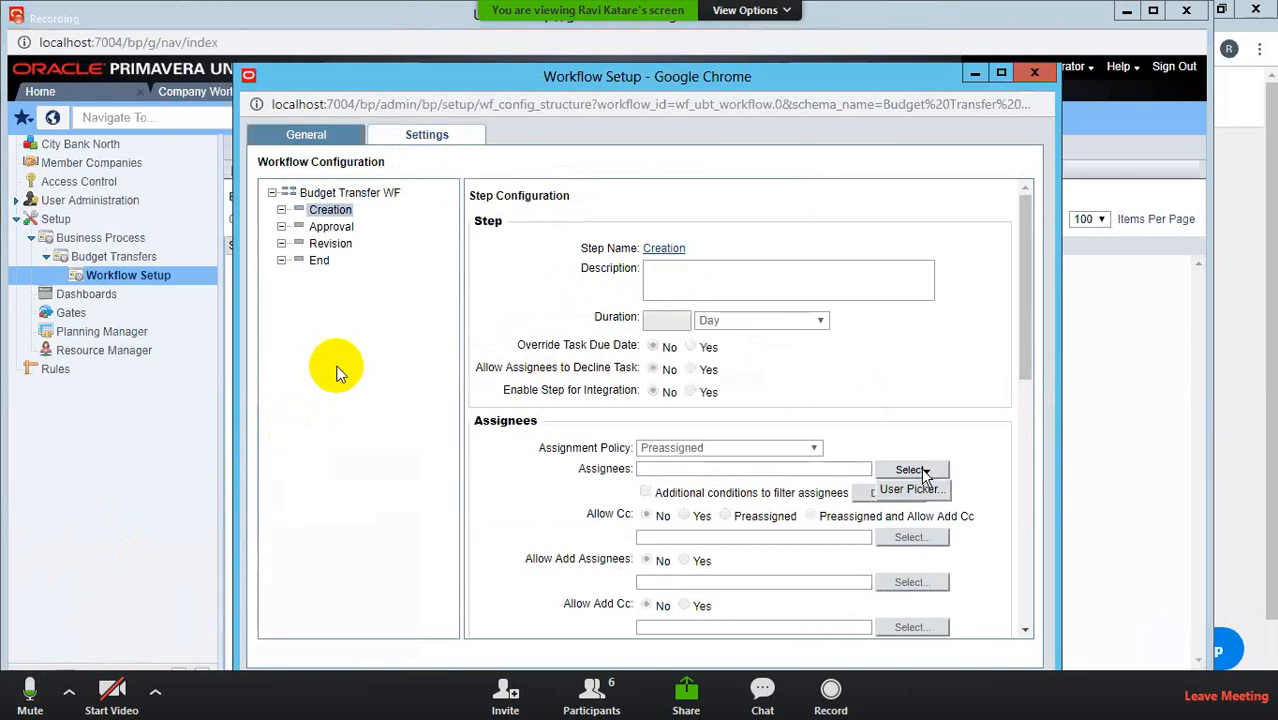
{"action": "left_click", "coordinate": [911, 490]}
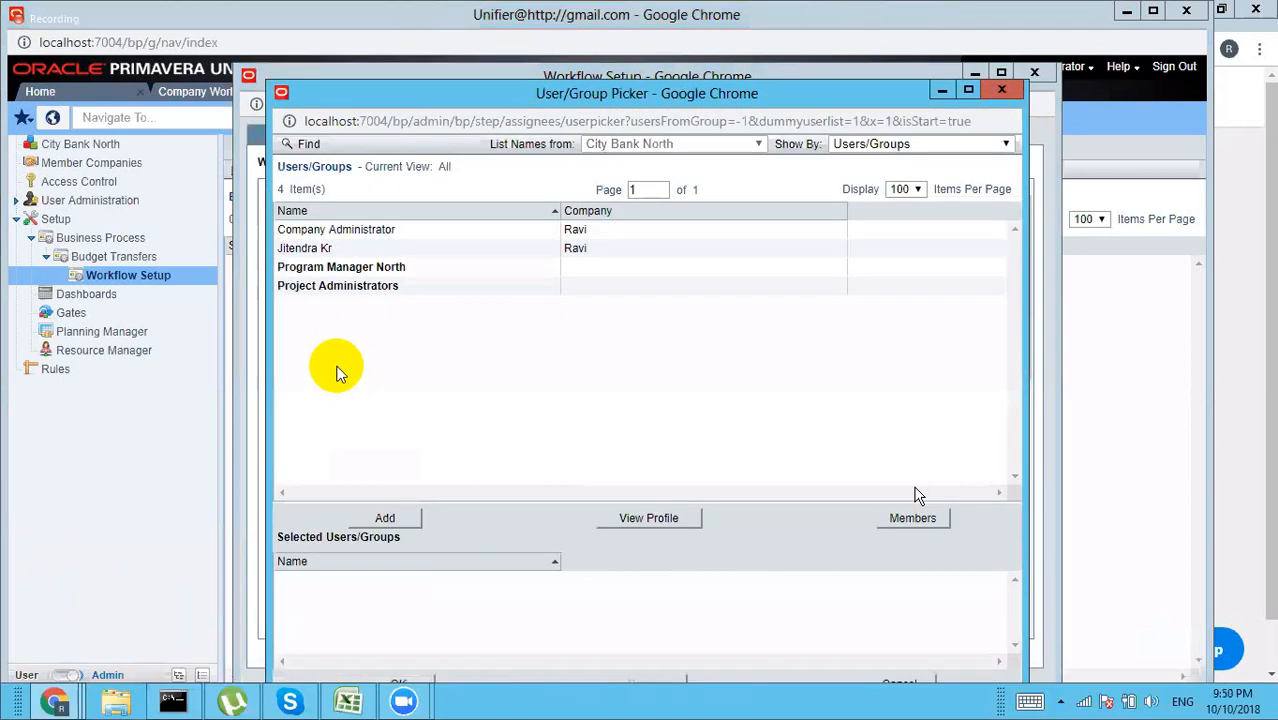
{"action": "left_click", "coordinate": [407, 236]}
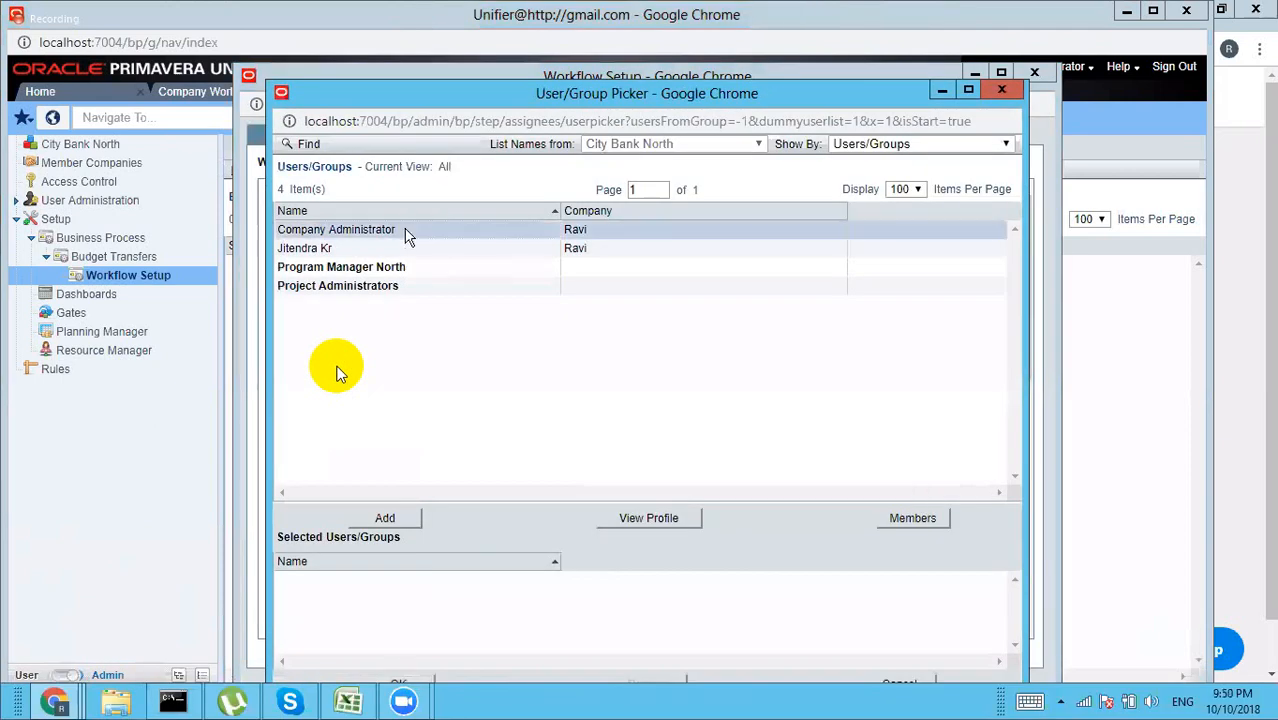
{"action": "left_click", "coordinate": [387, 519]}
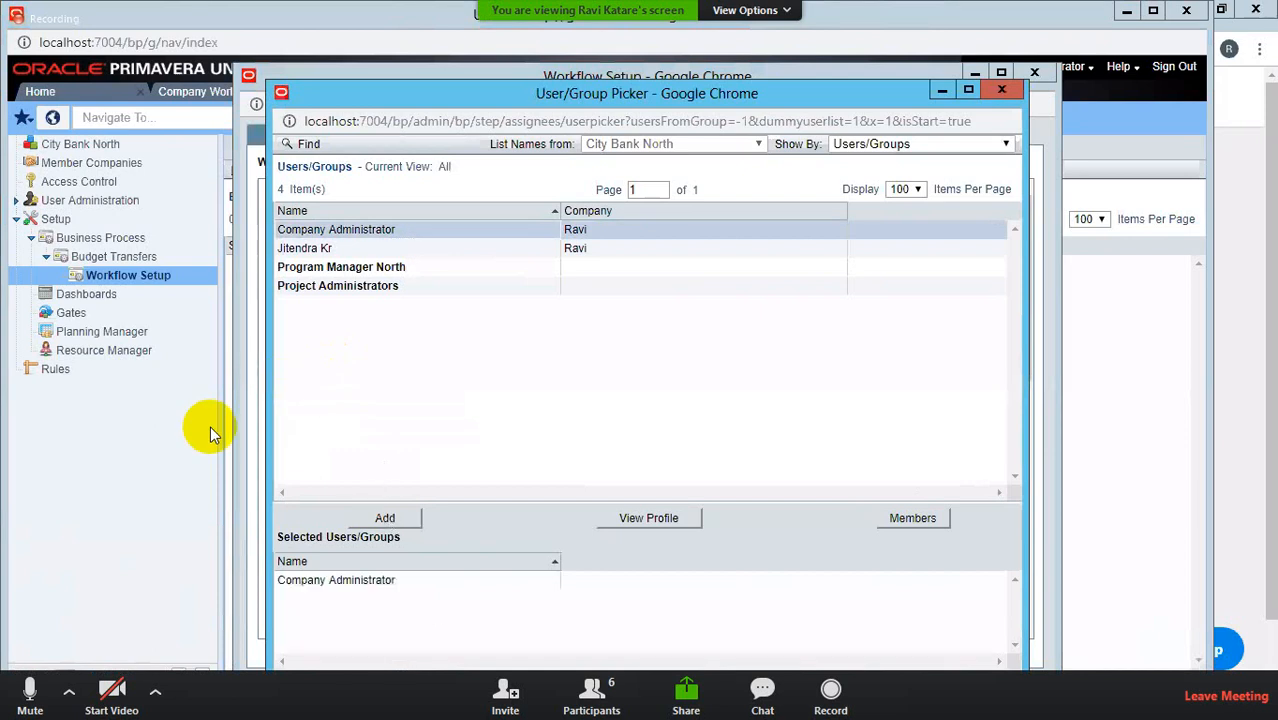
{"action": "left_click", "coordinate": [402, 679]}
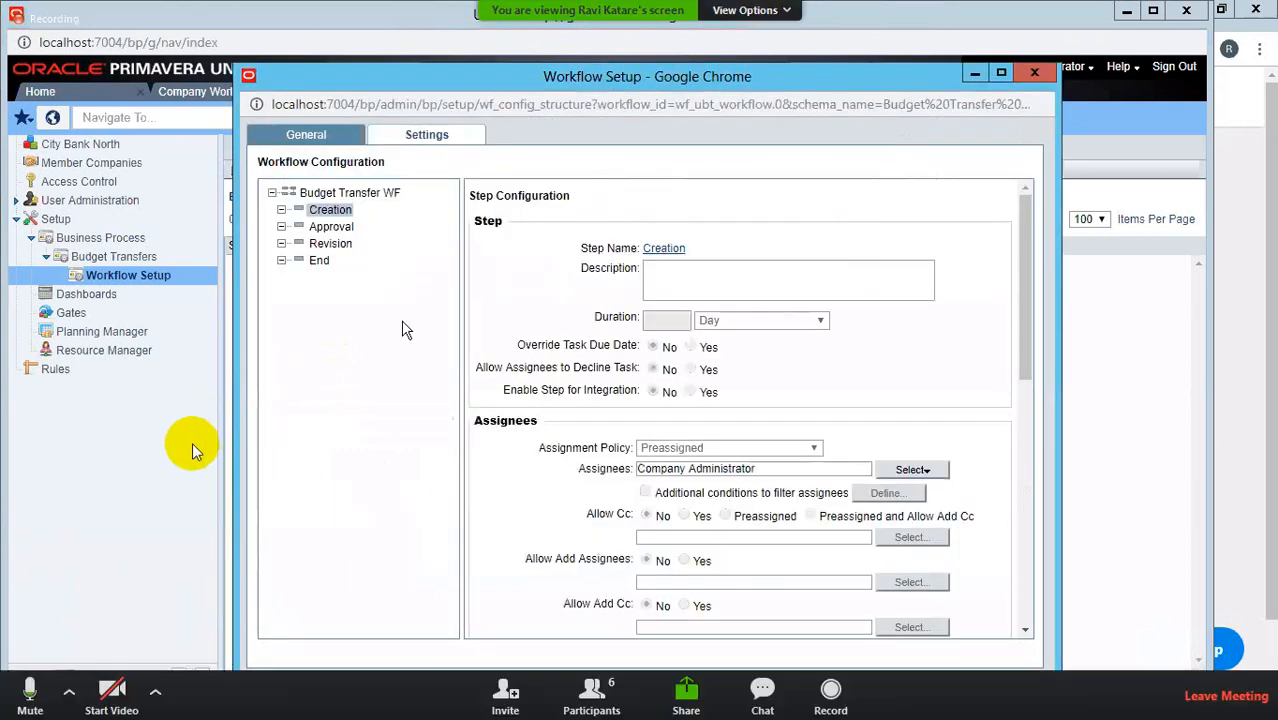
Step: Add Company Administrator as the Approval step's assignee, then select the Revision step
{"action": "left_click", "coordinate": [24, 695]}
{"action": "left_click", "coordinate": [334, 227]}
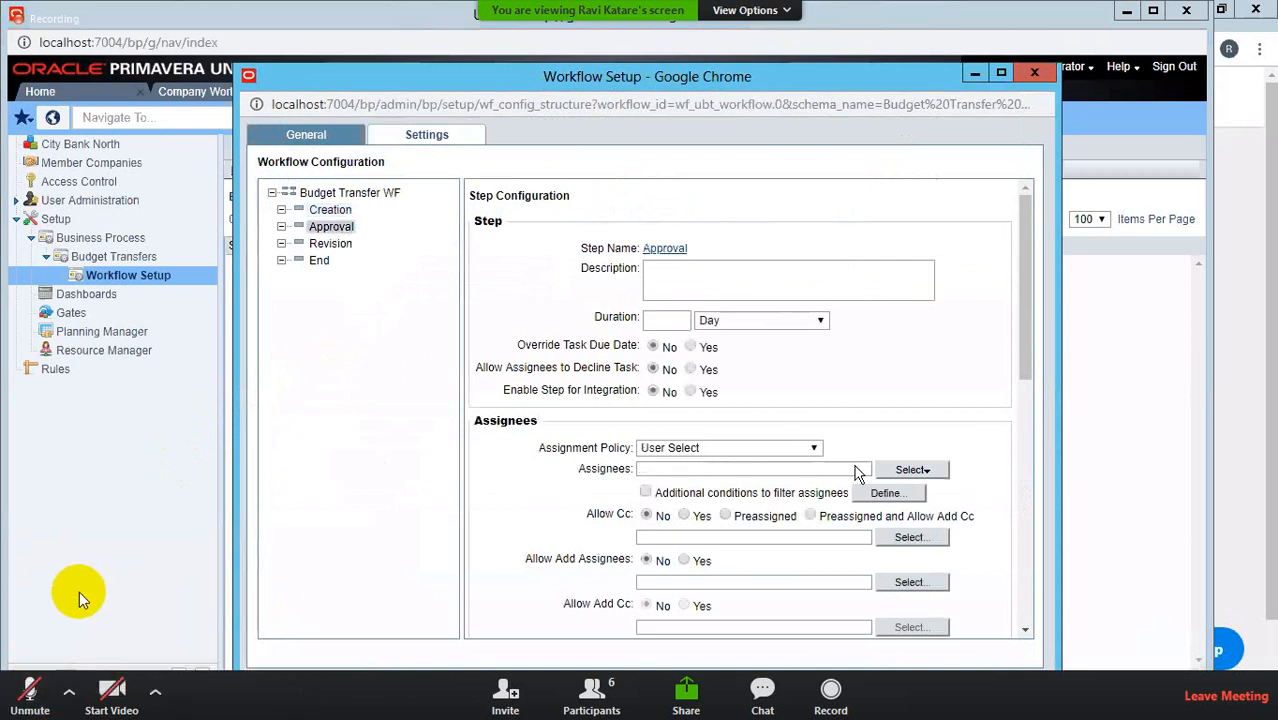
{"action": "left_click", "coordinate": [912, 470]}
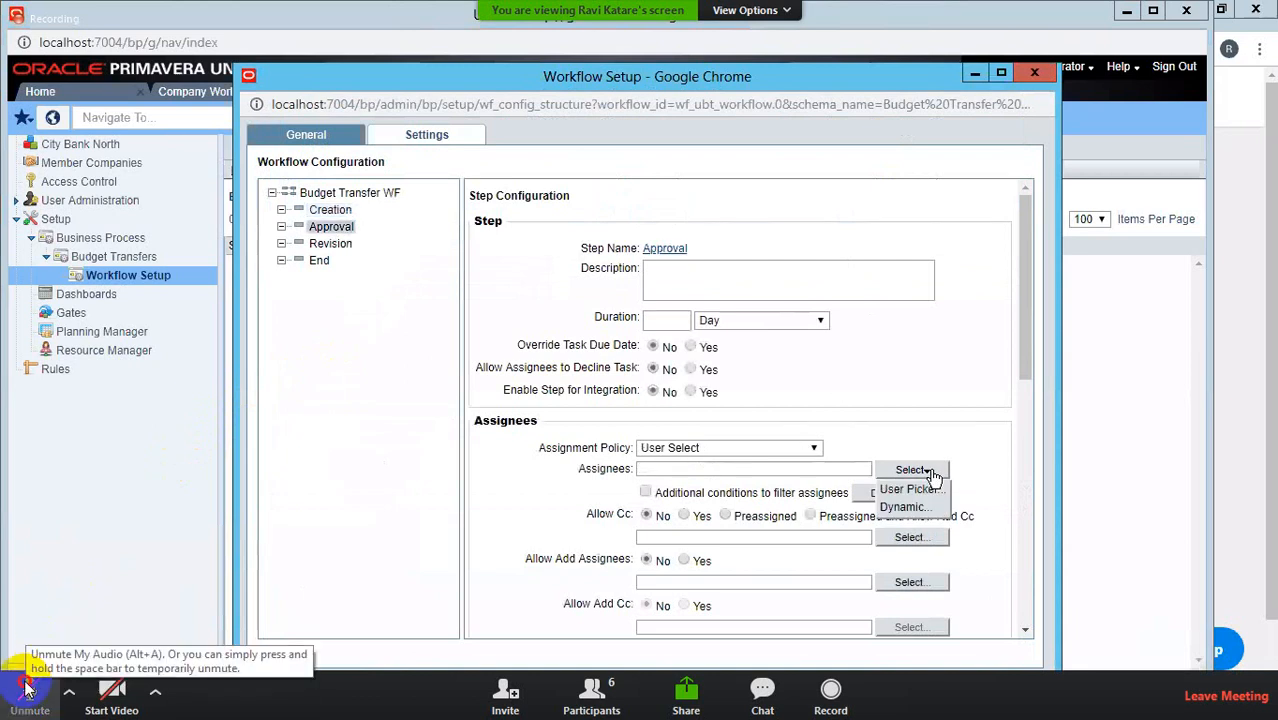
{"action": "key", "text": "alt+a"}
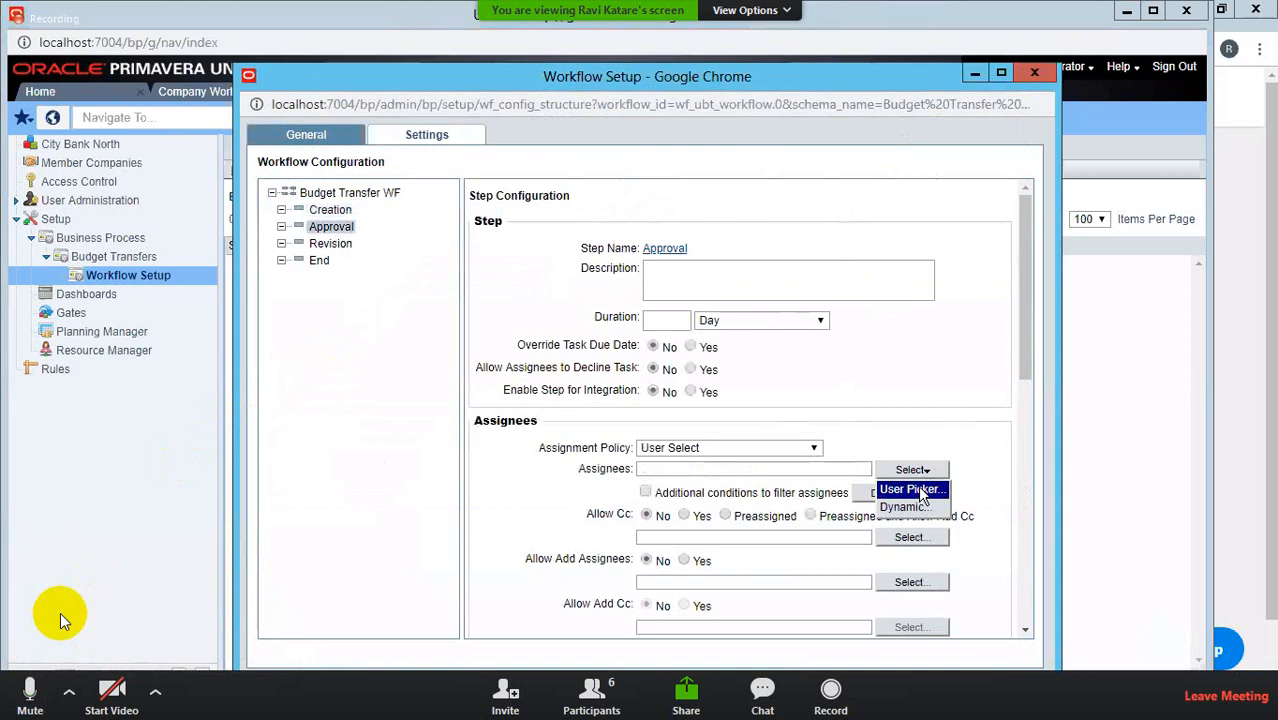
{"action": "left_click", "coordinate": [910, 490]}
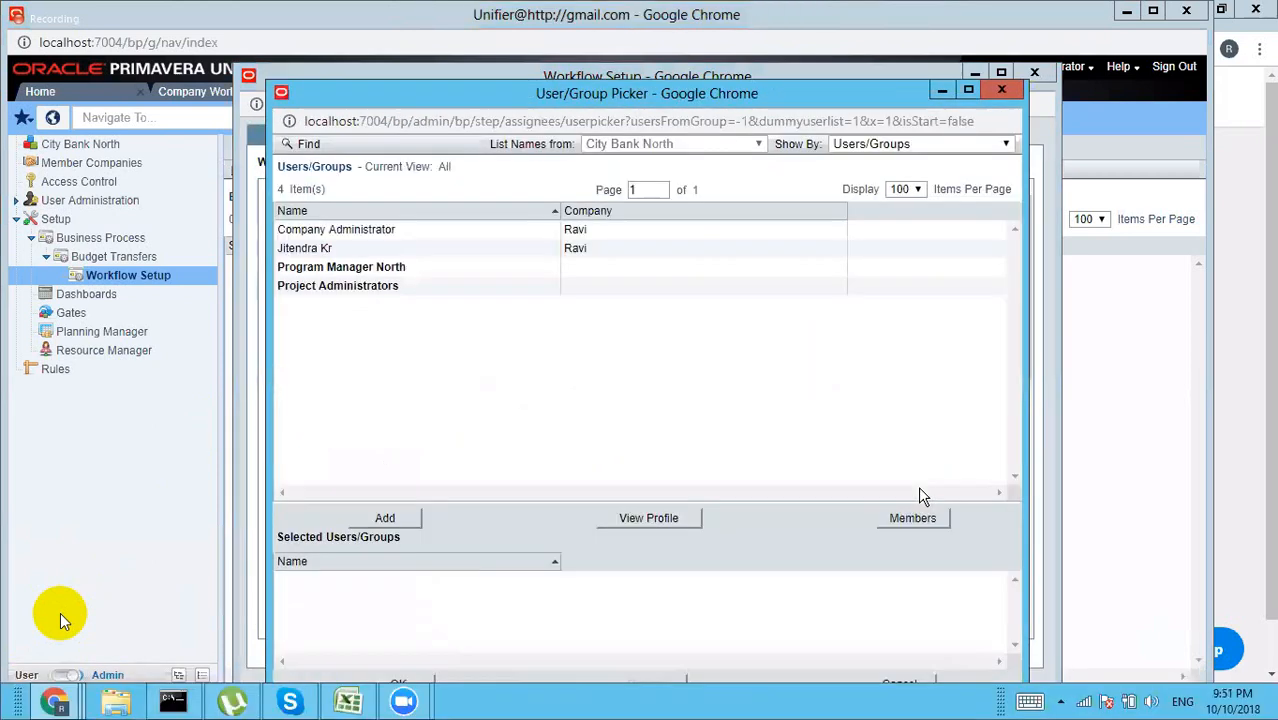
{"action": "left_click", "coordinate": [390, 232]}
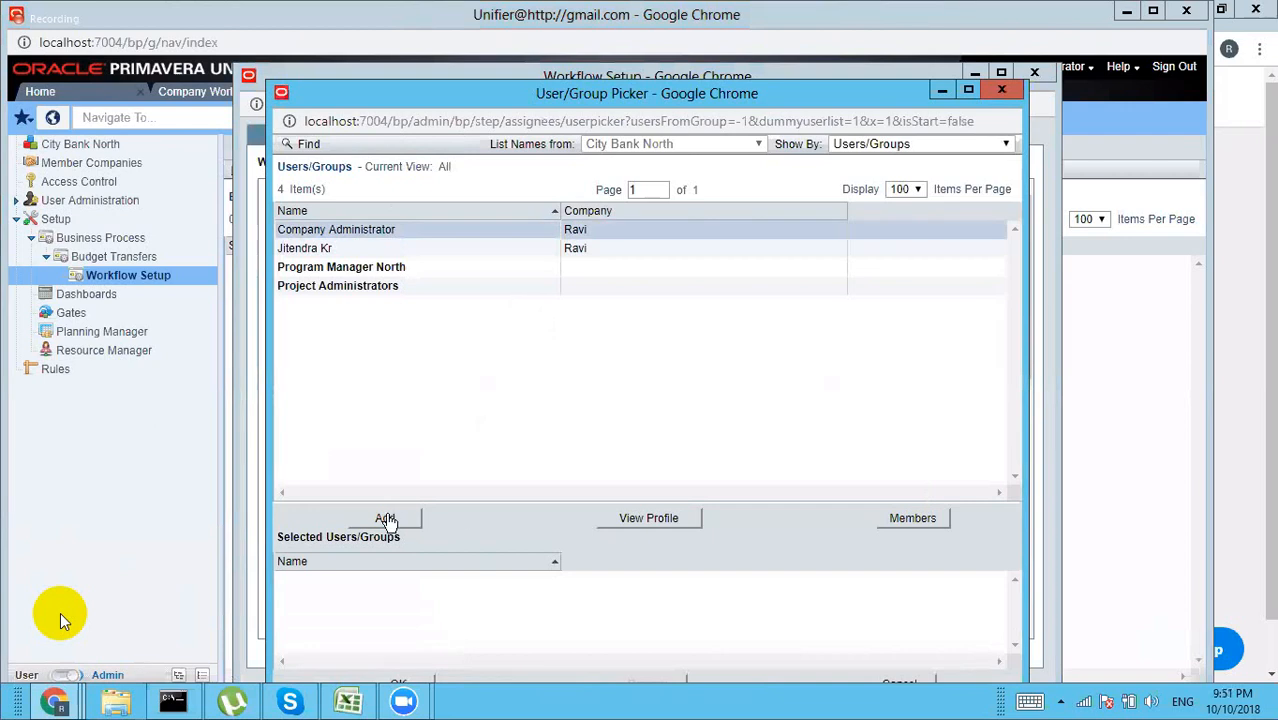
{"action": "left_click", "coordinate": [386, 519]}
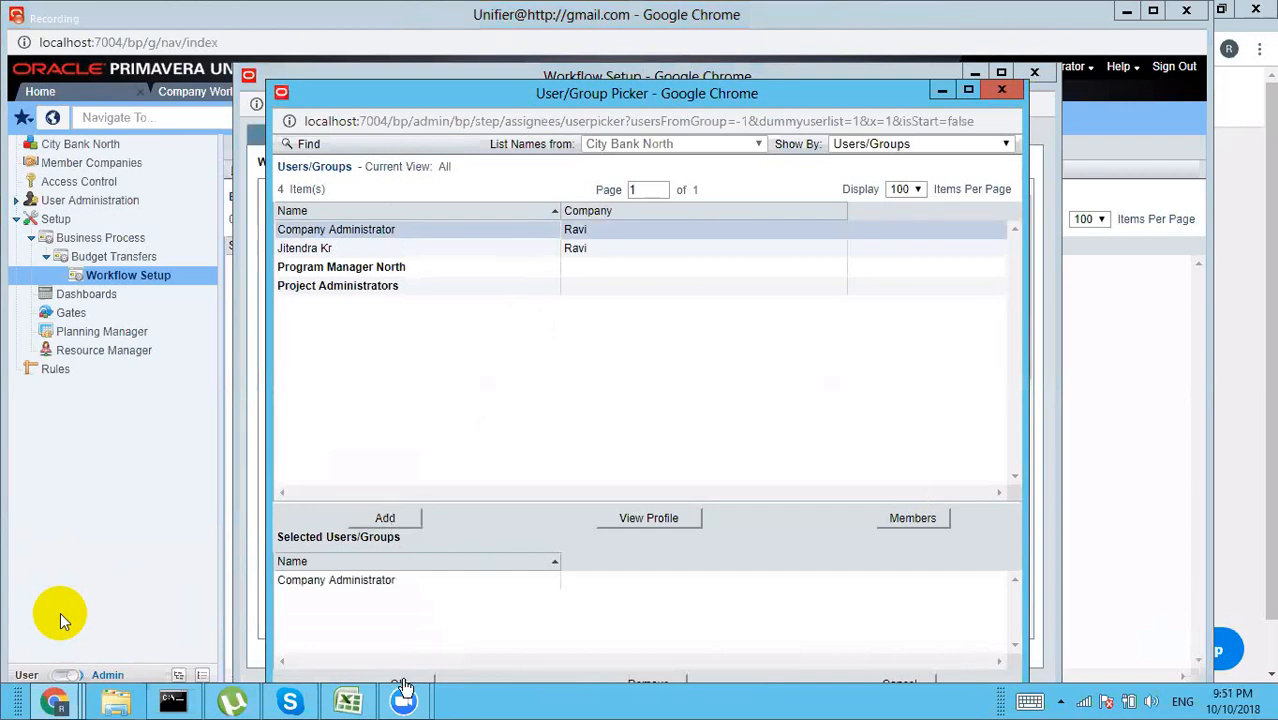
{"action": "left_click", "coordinate": [403, 686]}
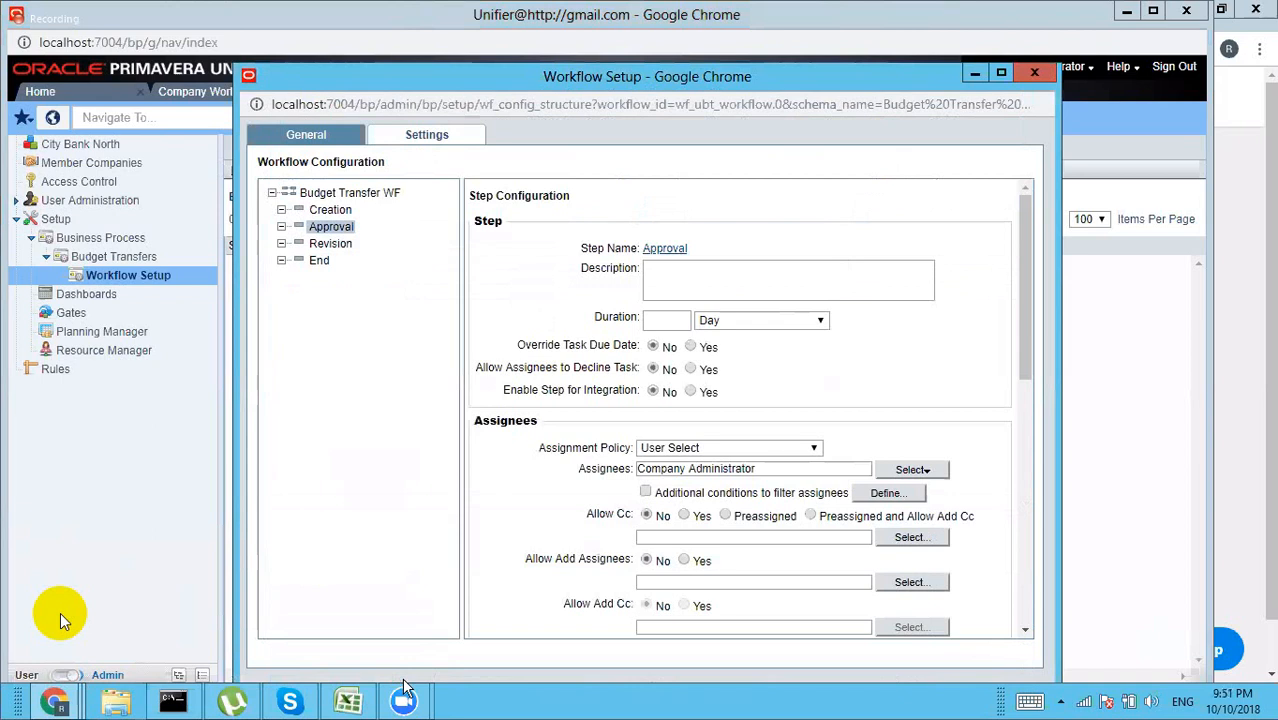
{"action": "left_click", "coordinate": [332, 245]}
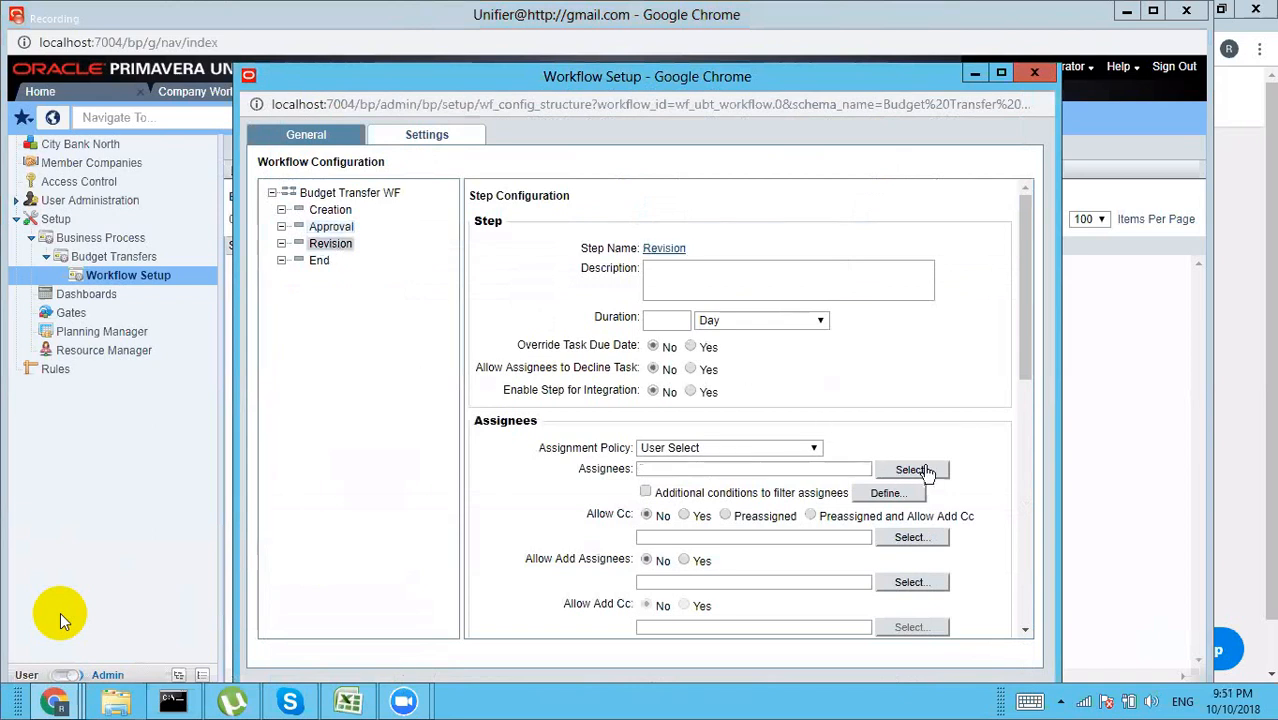
Step: Assign Company Administrator to the Revision step and save the BT workflow setup
{"action": "left_click", "coordinate": [925, 470]}
{"action": "left_click", "coordinate": [928, 490]}
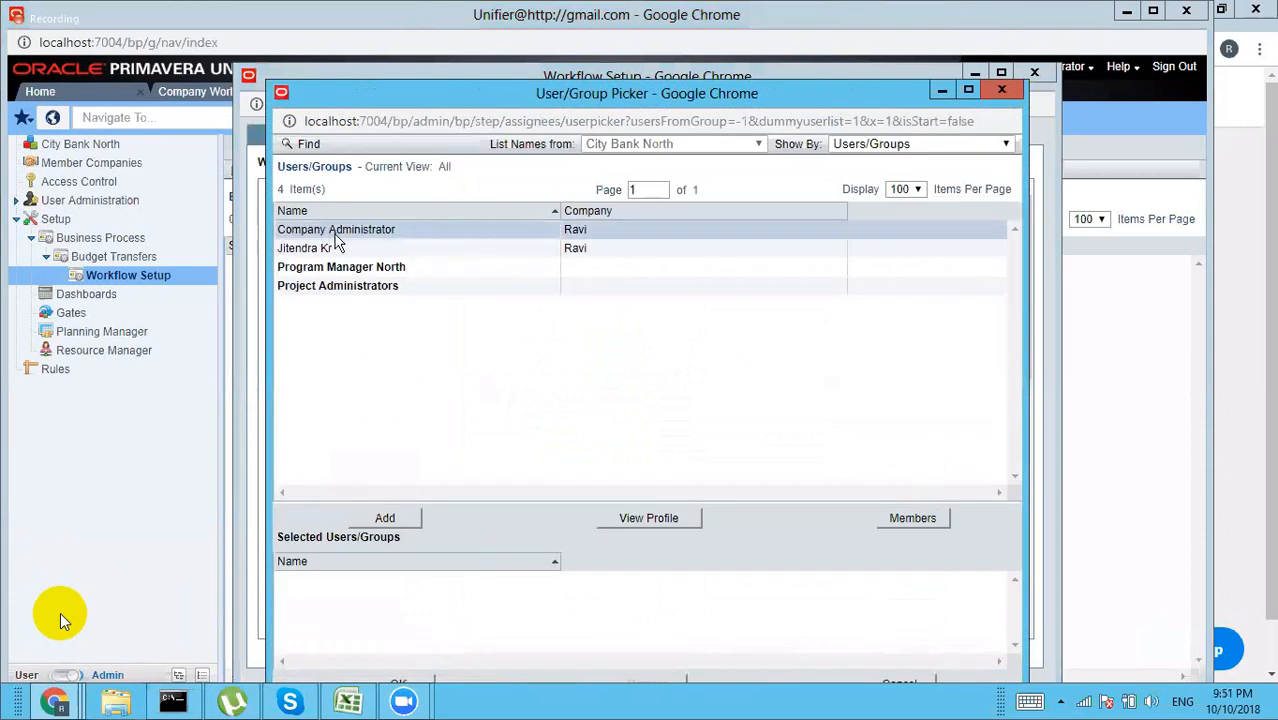
{"action": "left_click", "coordinate": [386, 519]}
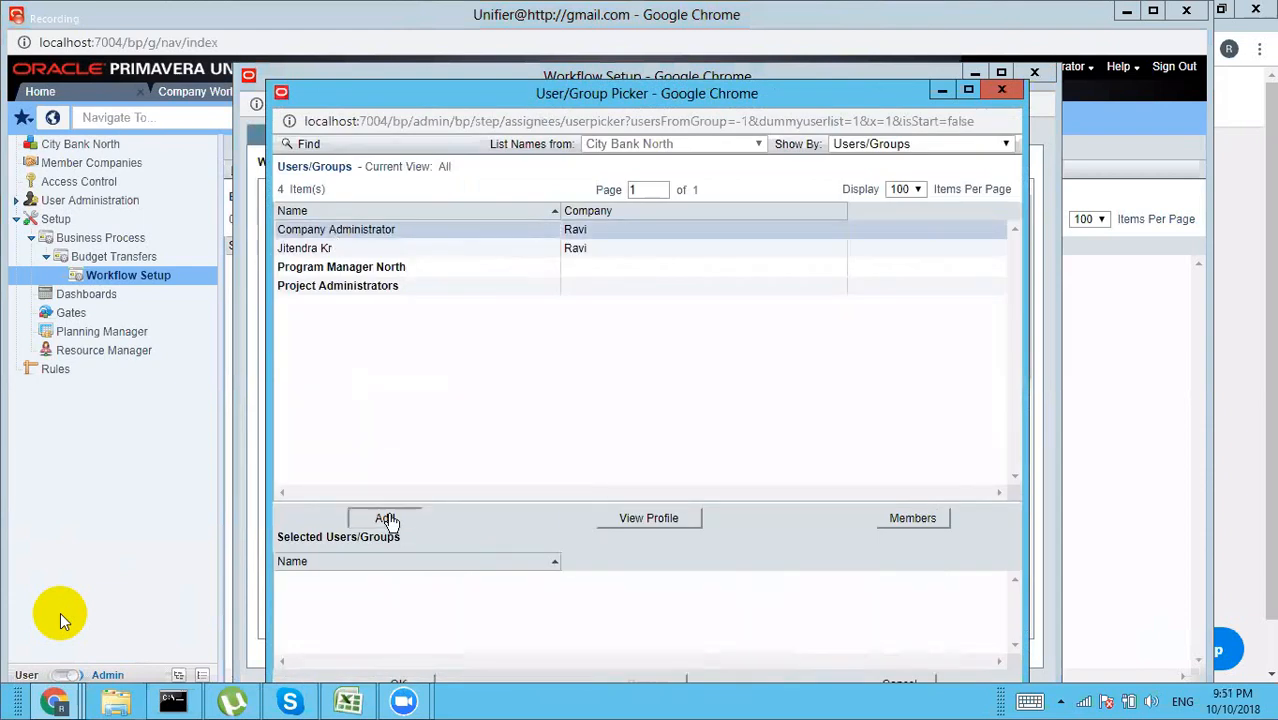
{"action": "left_click", "coordinate": [410, 685]}
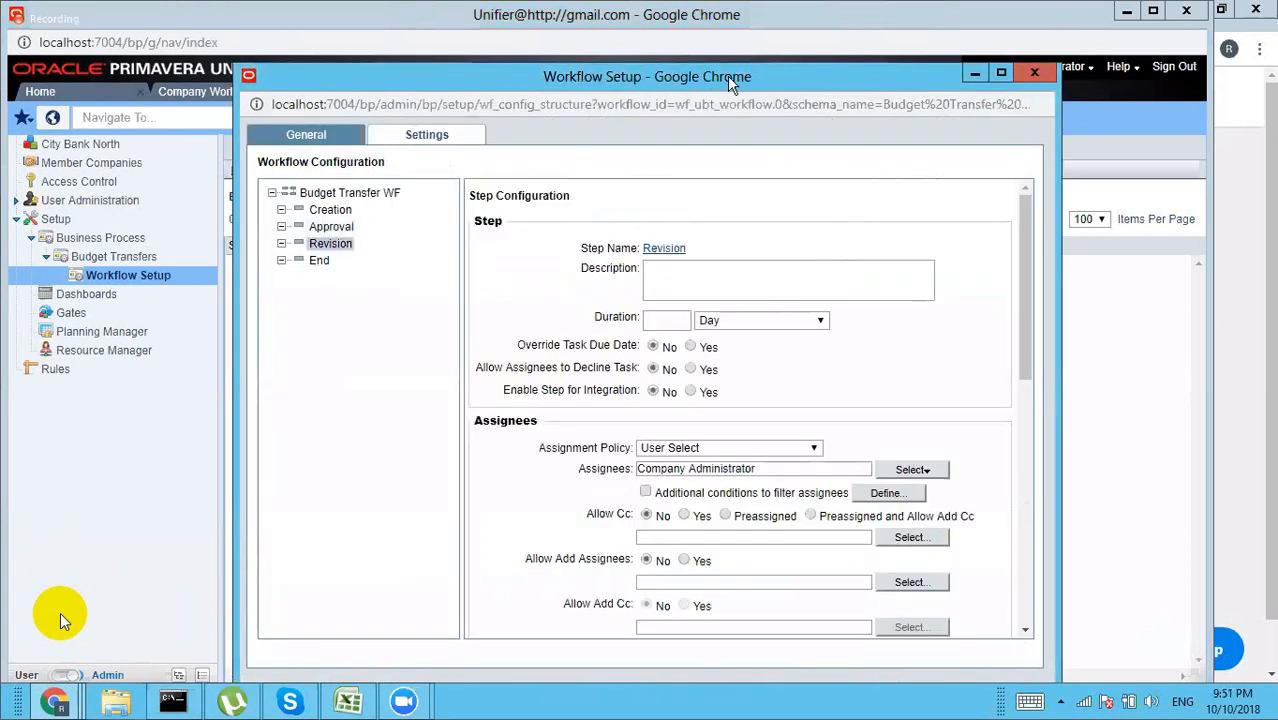
{"action": "left_click_drag", "start_coordinate": [730, 85], "coordinate": [730, 57]}
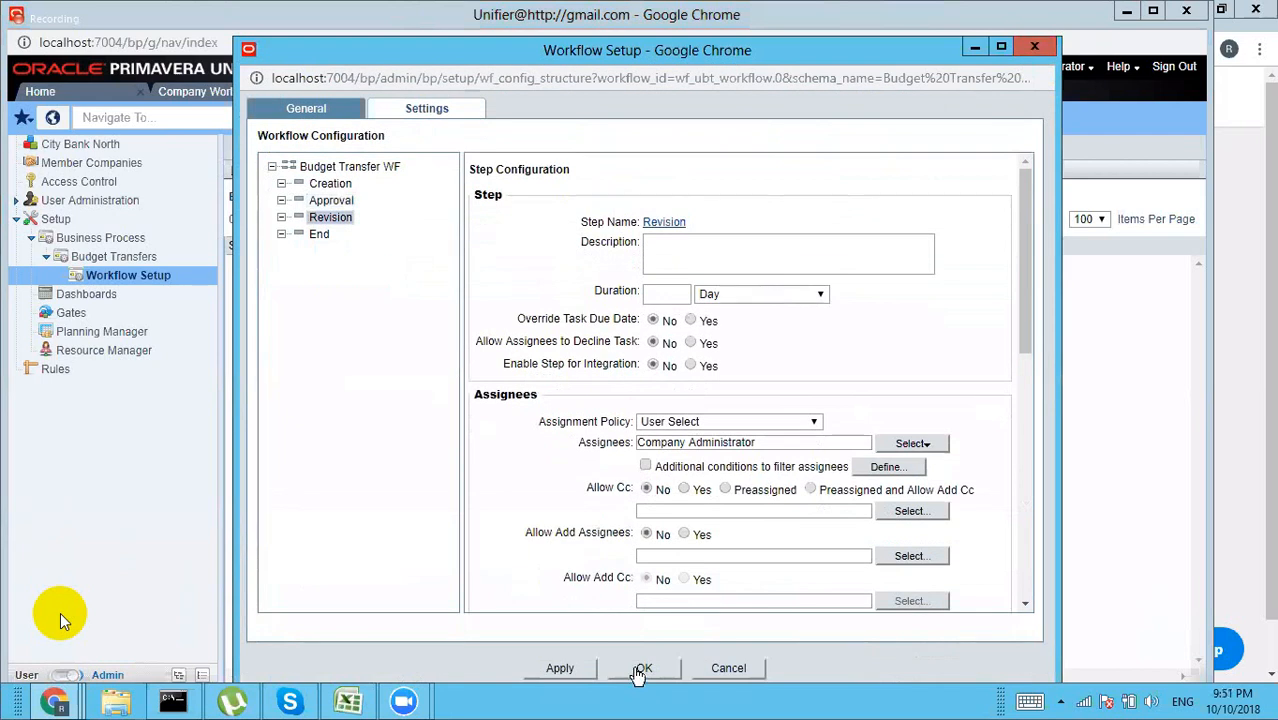
{"action": "left_click", "coordinate": [637, 670]}
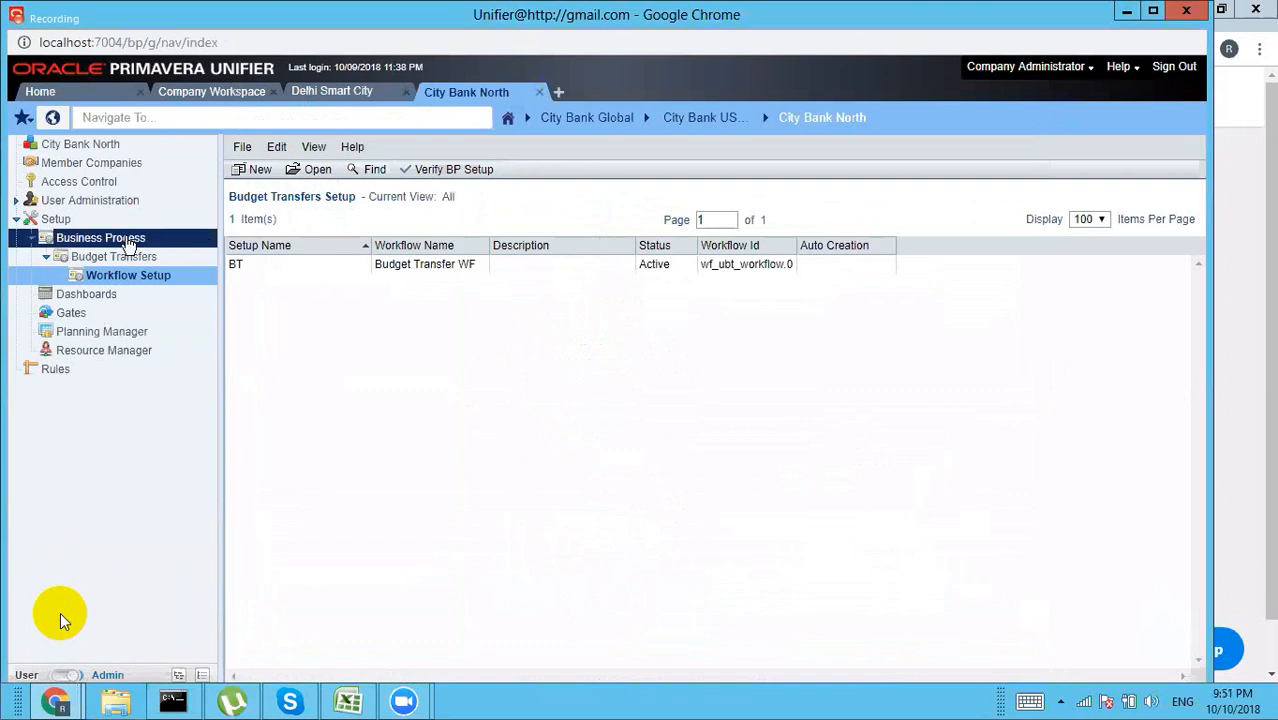
Step: Open the Workflow Setup list of the Change Orders business process
{"action": "left_click", "coordinate": [128, 242]}
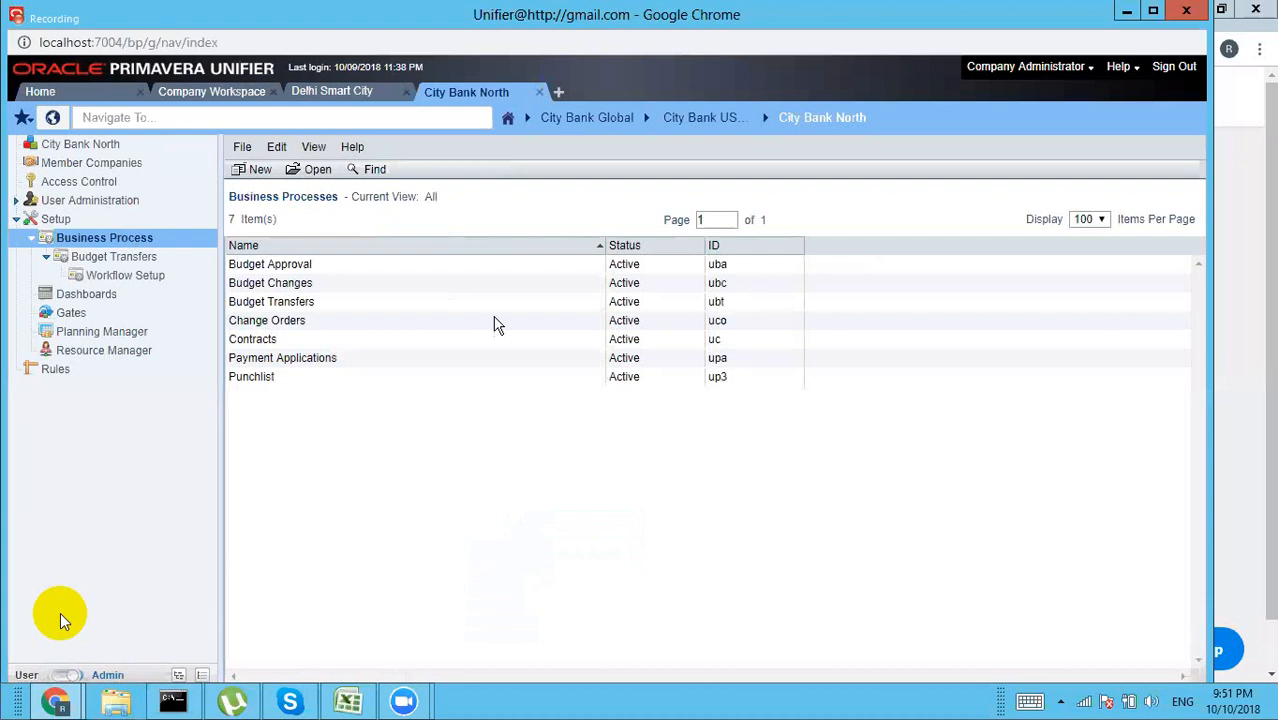
{"action": "double_click", "coordinate": [285, 321]}
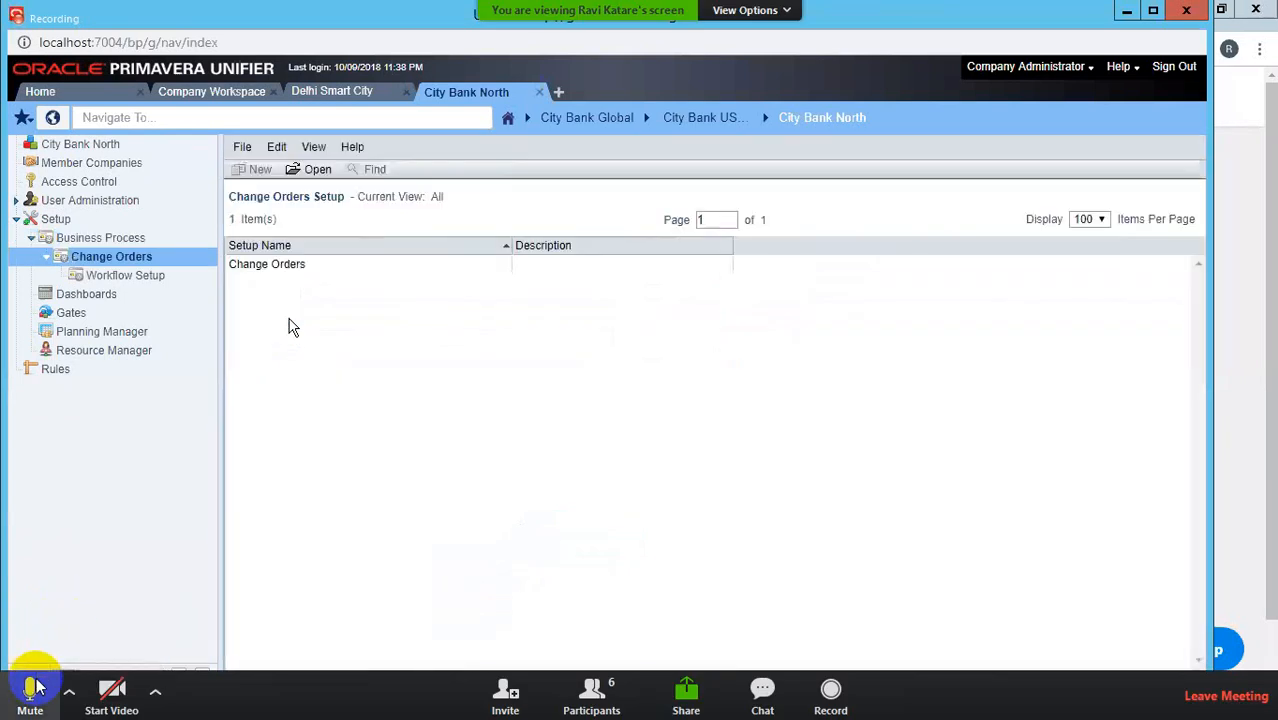
{"action": "left_click", "coordinate": [124, 278]}
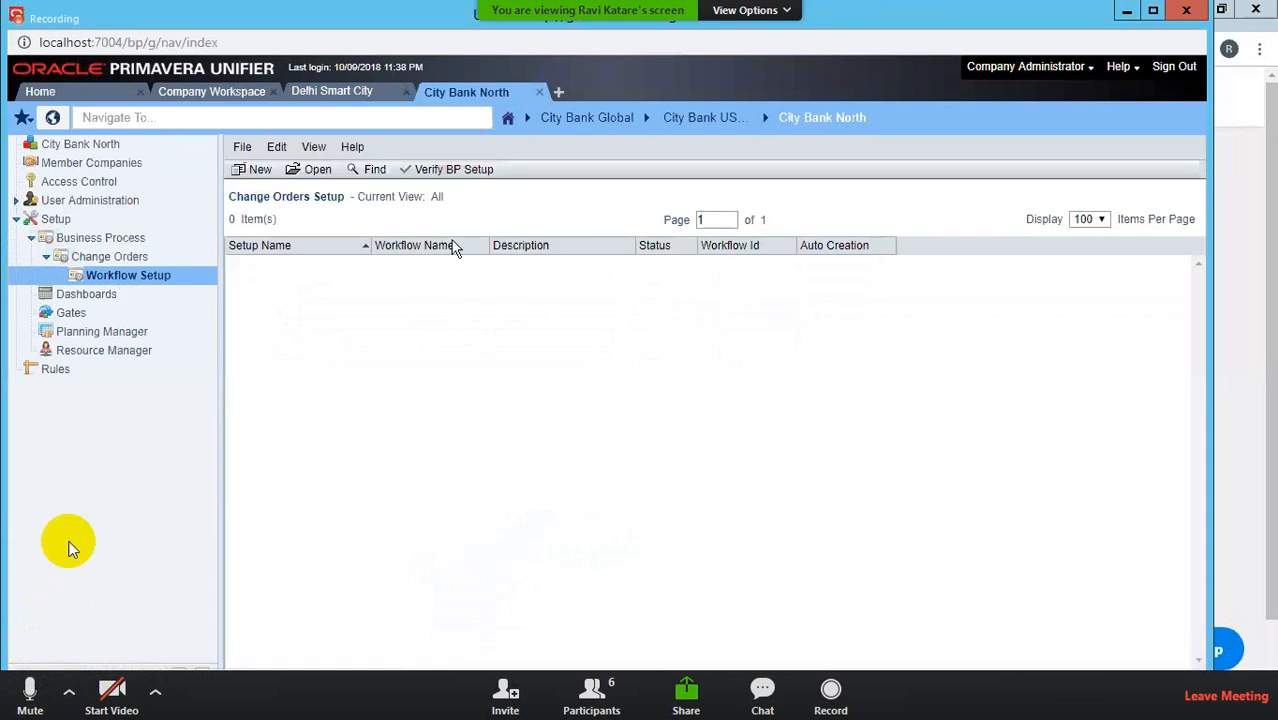
Step: Create a new setup on the CO Approval workflow, set it Active, and name it CO
{"action": "left_click", "coordinate": [262, 172]}
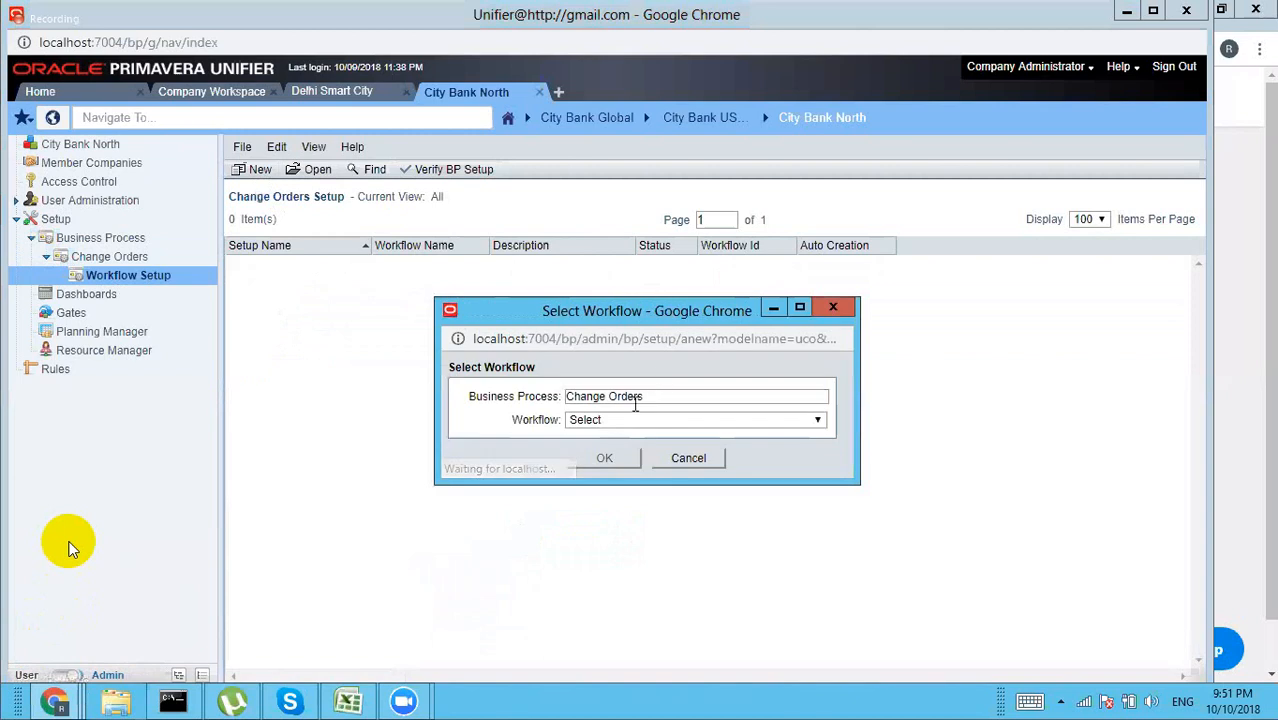
{"action": "left_click", "coordinate": [621, 420]}
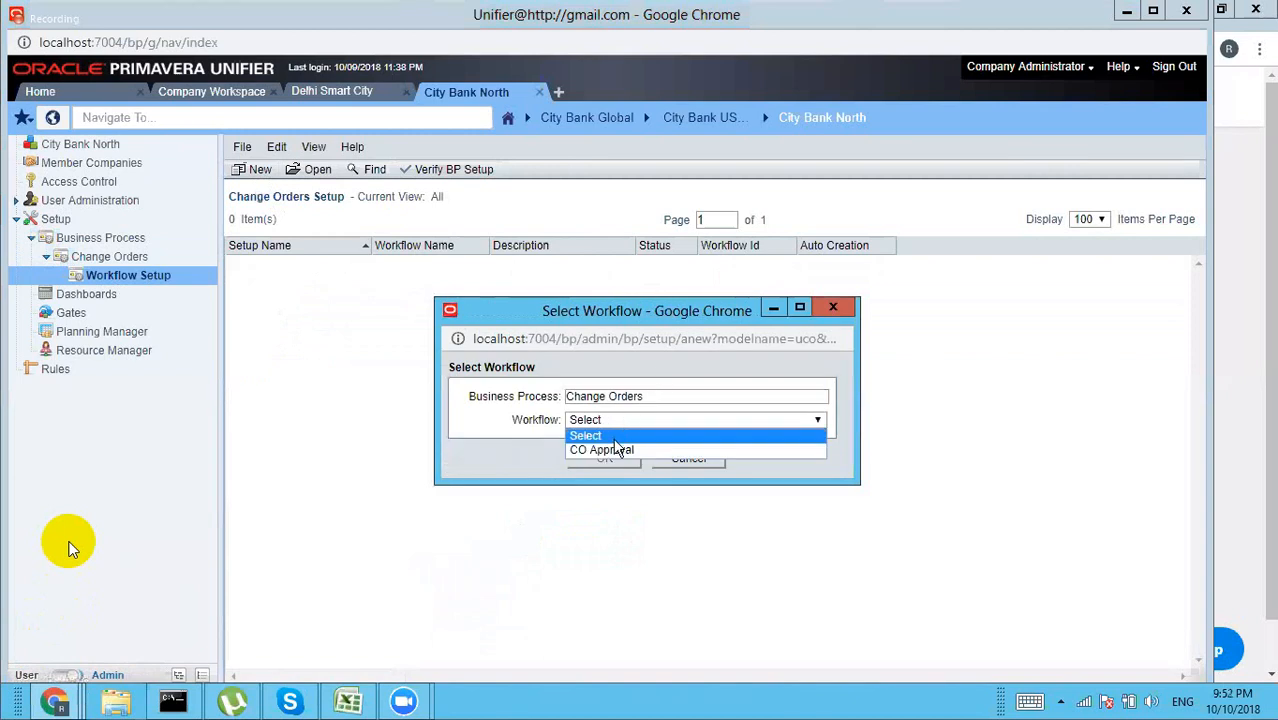
{"action": "left_click", "coordinate": [612, 449]}
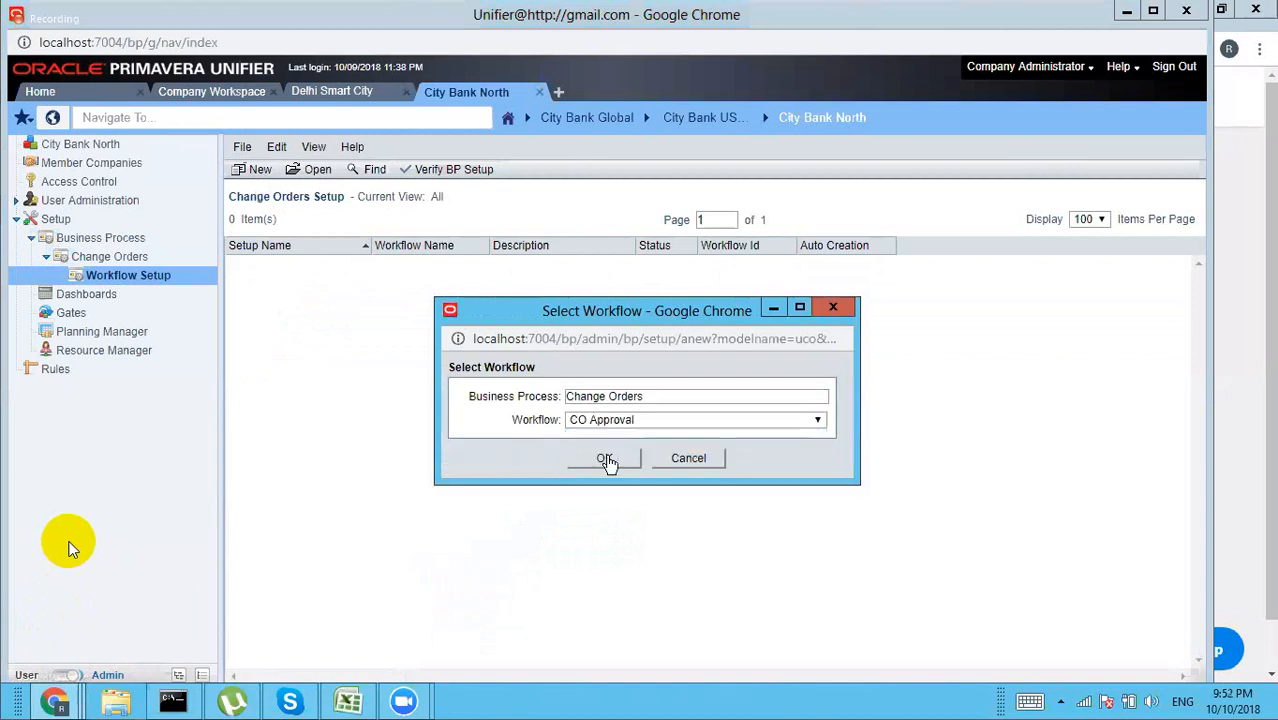
{"action": "left_click", "coordinate": [607, 460]}
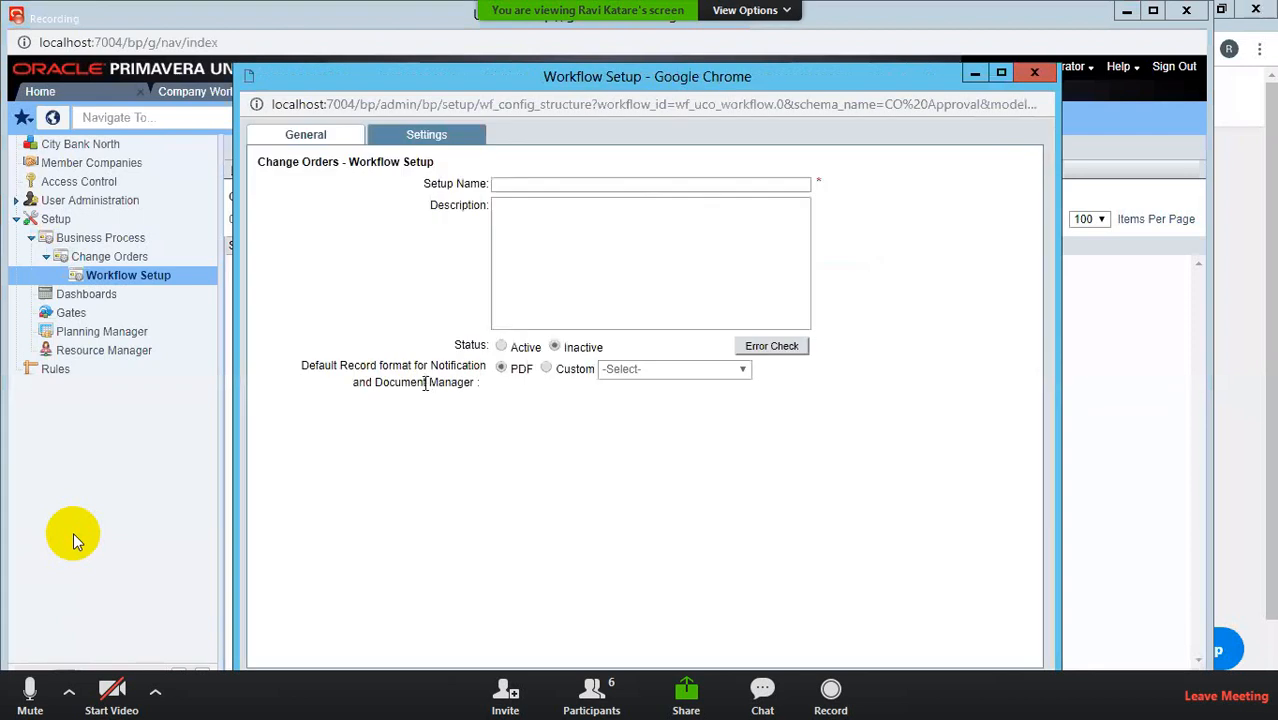
{"action": "left_click", "coordinate": [501, 346]}
{"action": "left_click", "coordinate": [502, 185]}
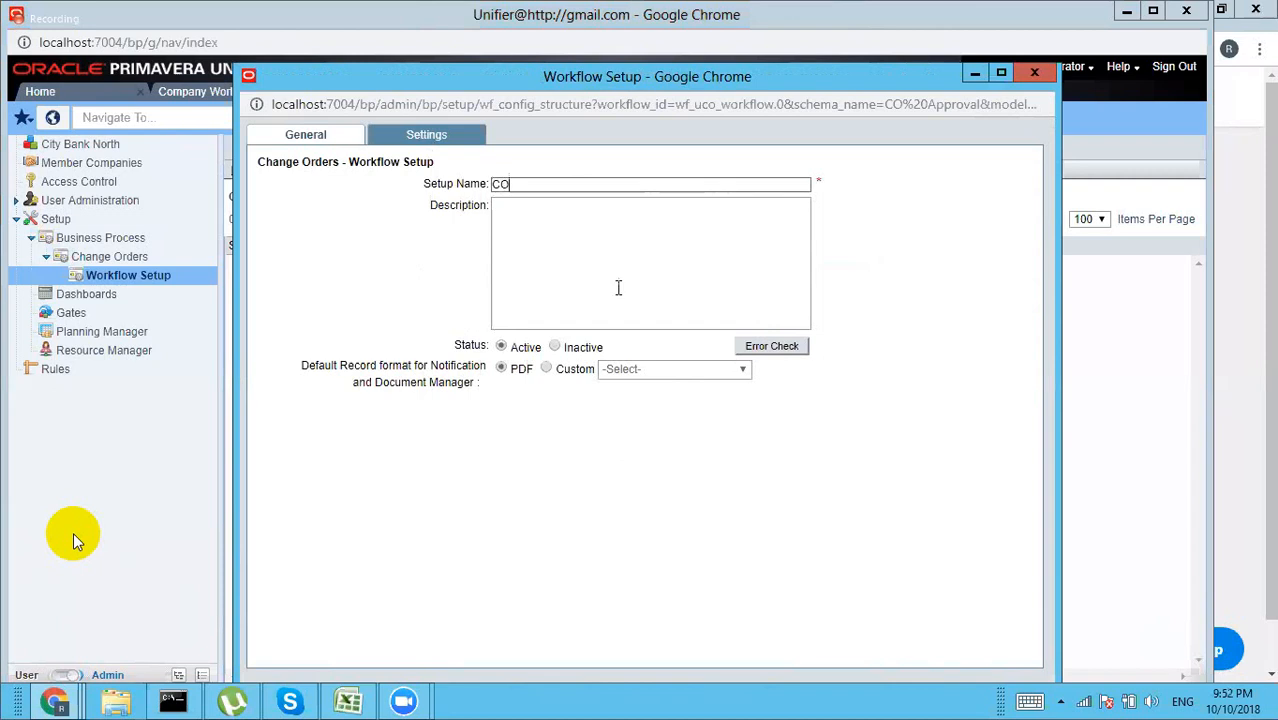
{"action": "left_click", "coordinate": [437, 140]}
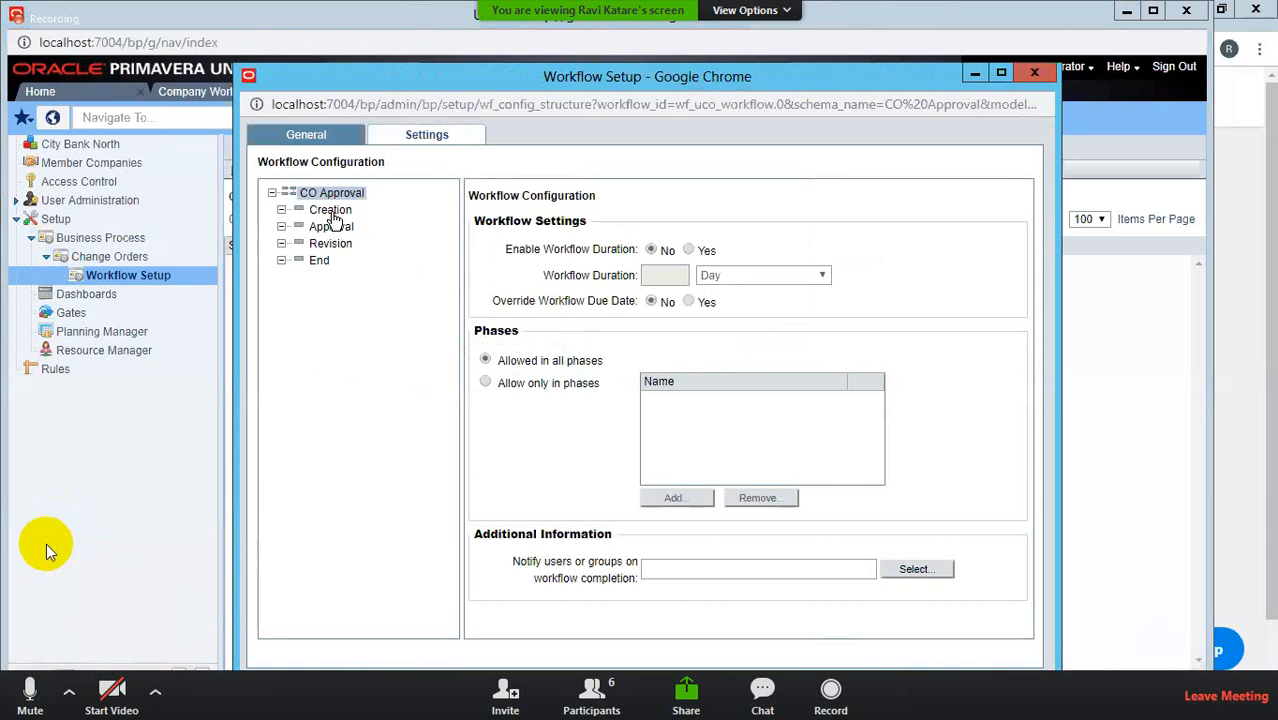
Step: Add Company Administrator as the assignee of the CO Approval Creation step
{"action": "left_click", "coordinate": [33, 684]}
{"action": "left_click", "coordinate": [331, 212]}
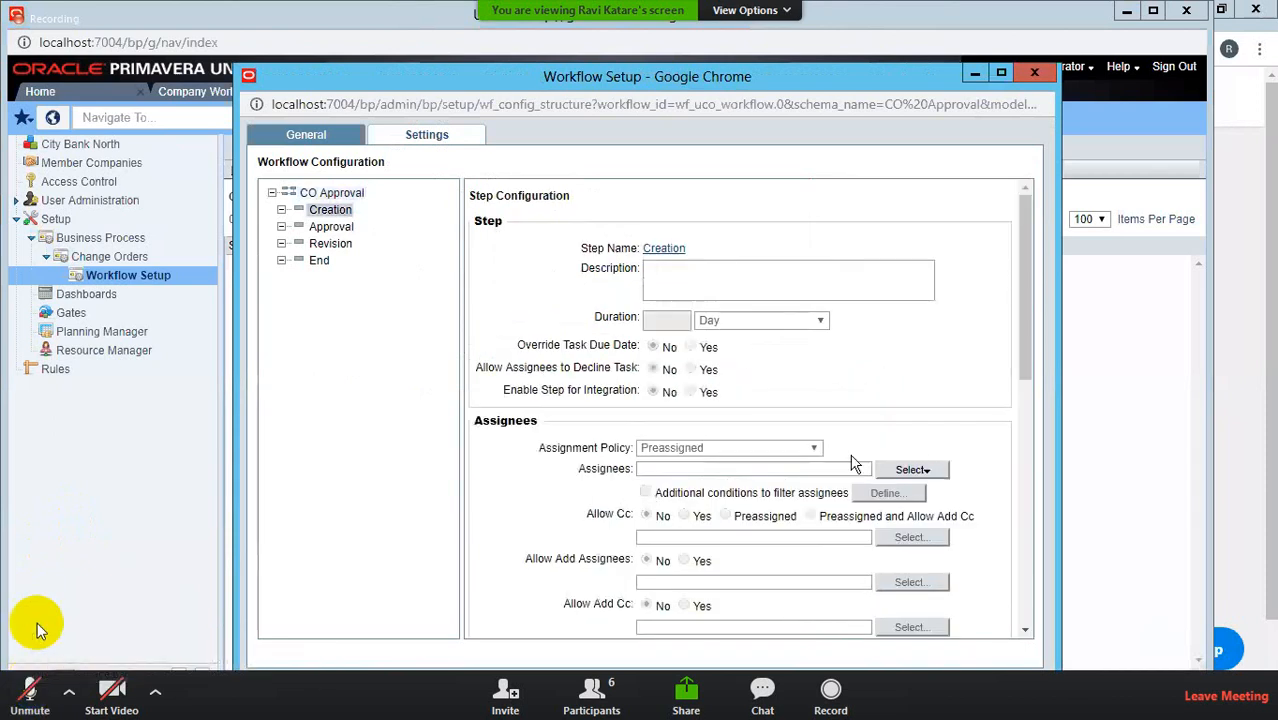
{"action": "left_click", "coordinate": [926, 470]}
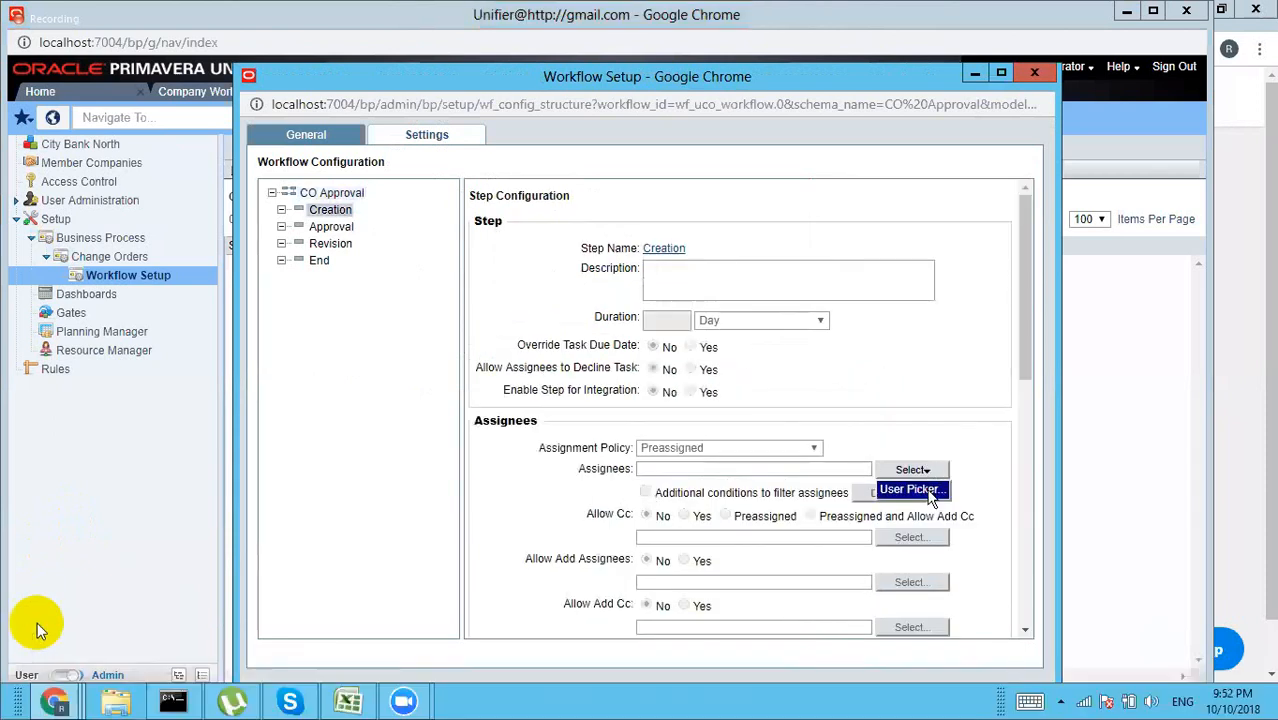
{"action": "left_click", "coordinate": [930, 492]}
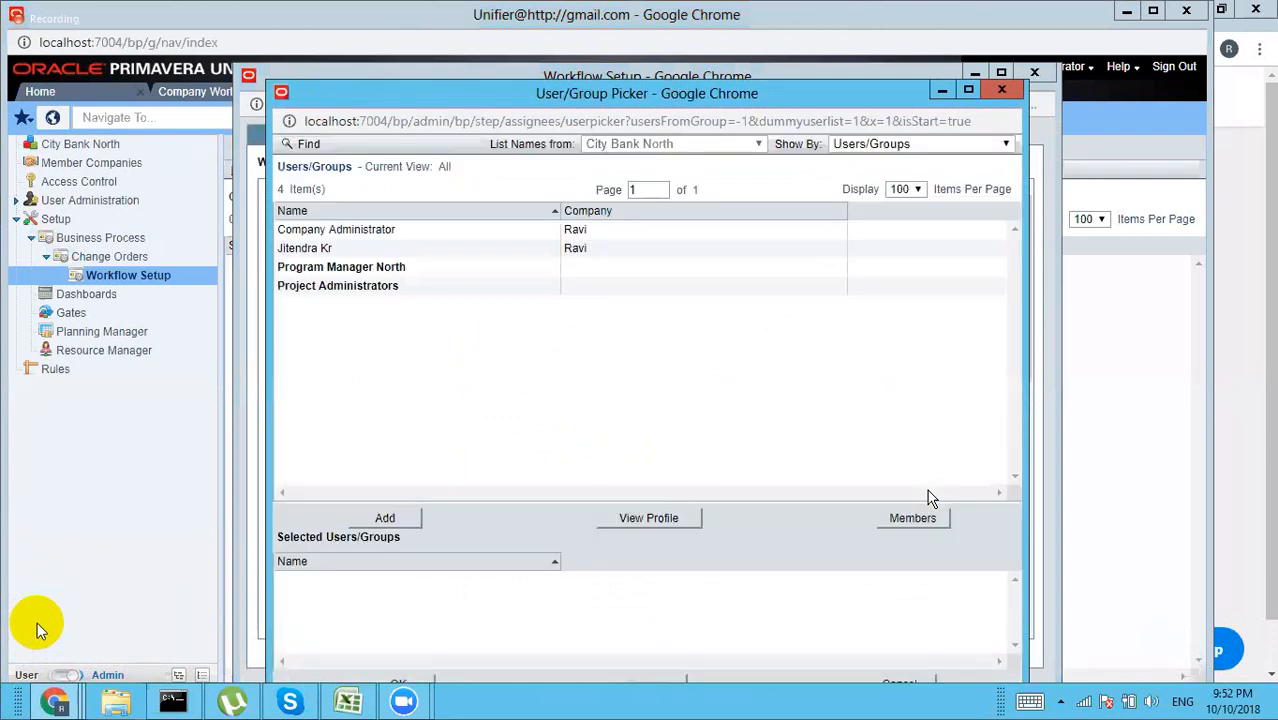
{"action": "left_click", "coordinate": [386, 238]}
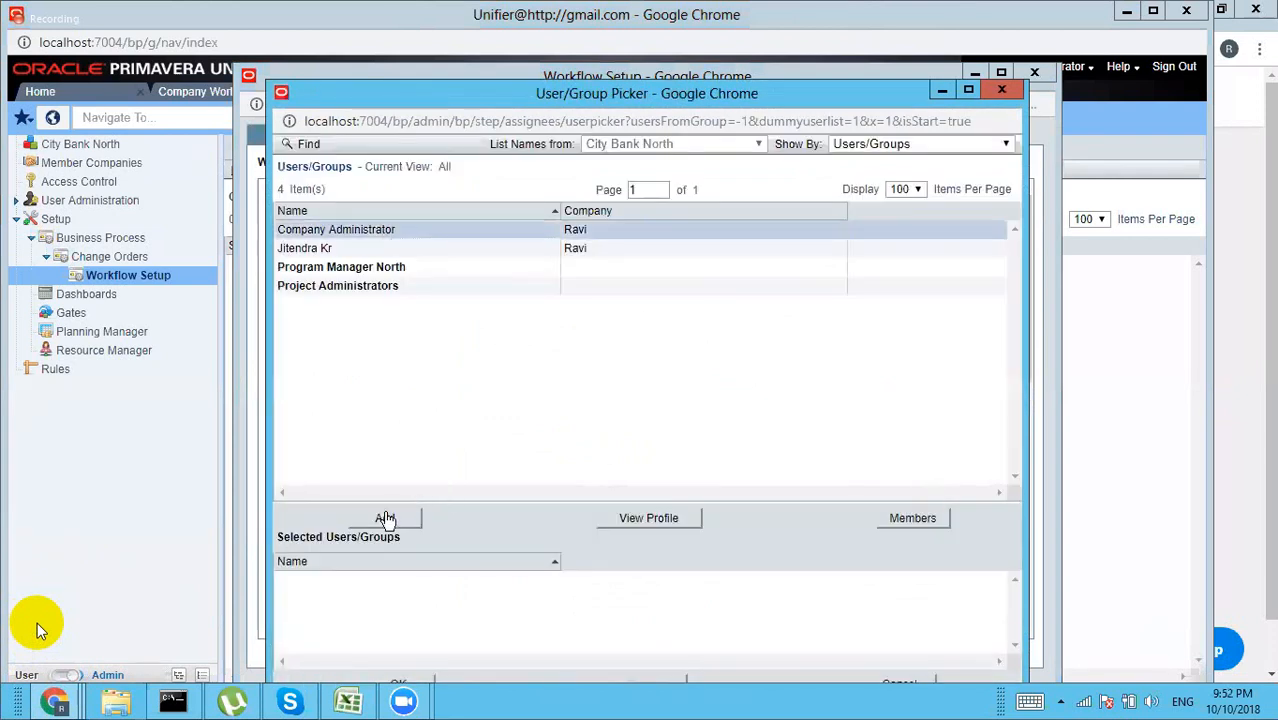
{"action": "left_click", "coordinate": [386, 519]}
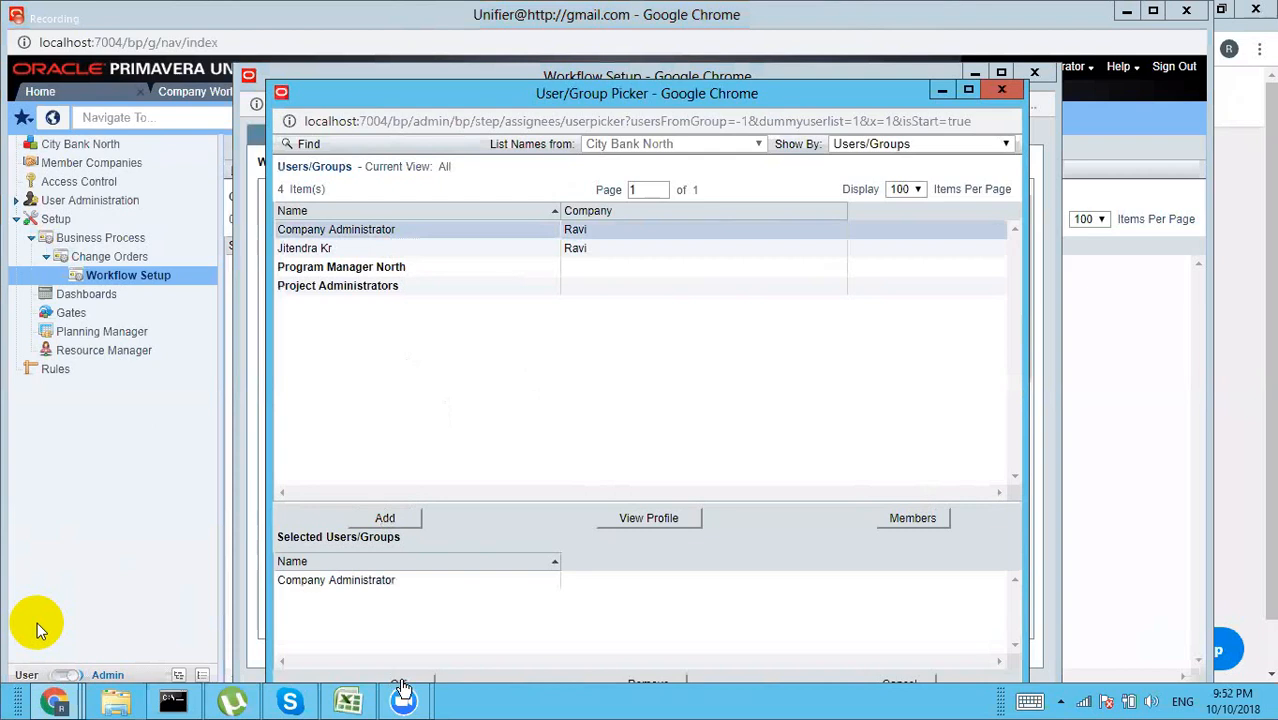
{"action": "left_click", "coordinate": [401, 684]}
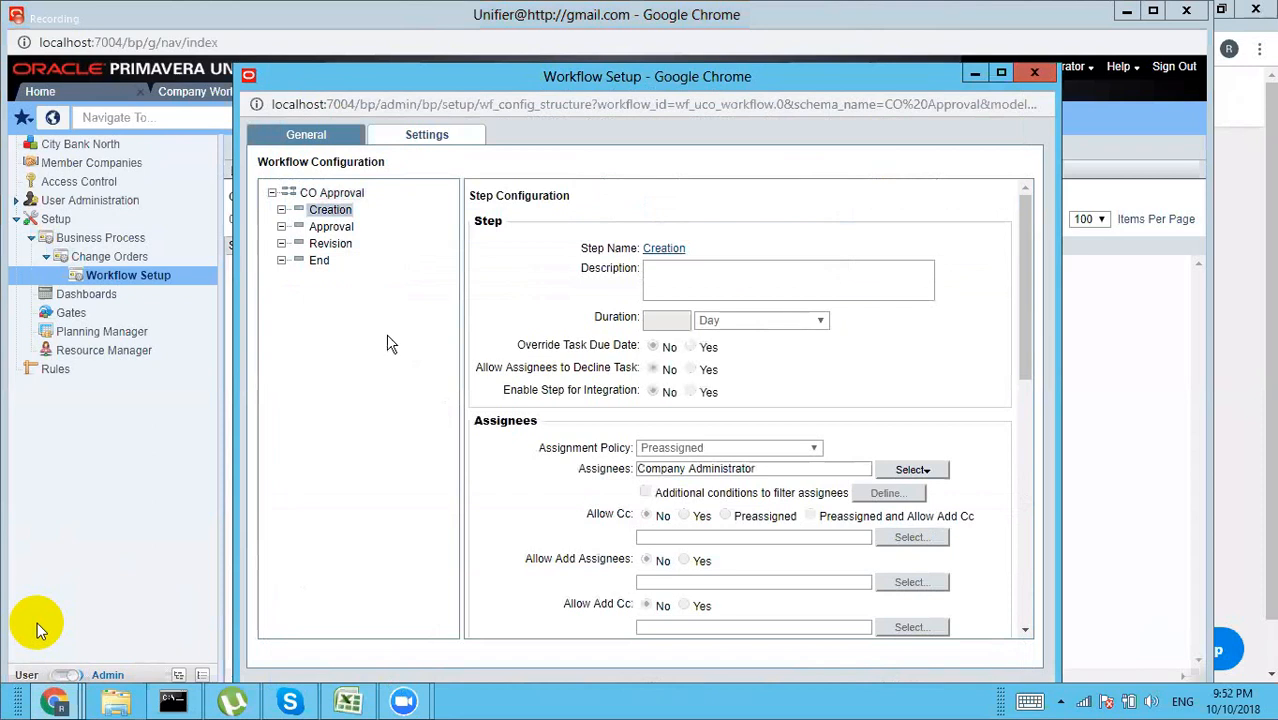
Step: Add Company Administrator as the assignee of the Approval step
{"action": "left_click", "coordinate": [333, 227]}
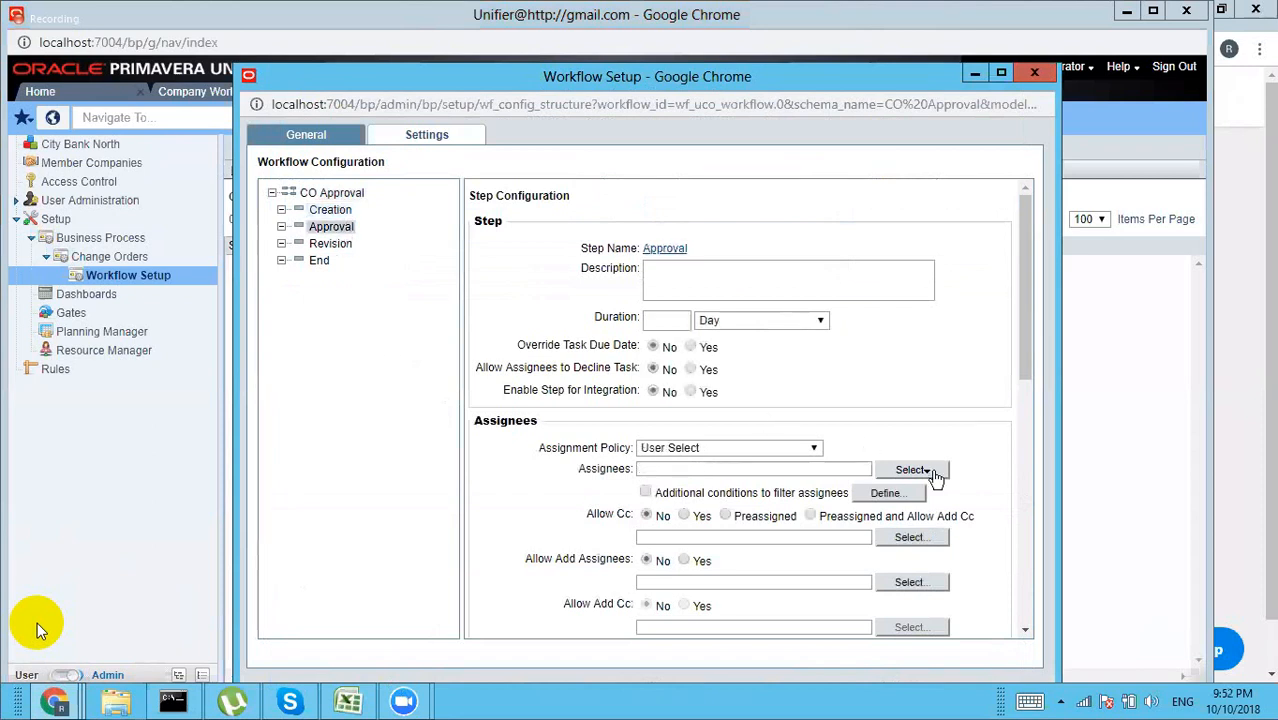
{"action": "left_click", "coordinate": [933, 472]}
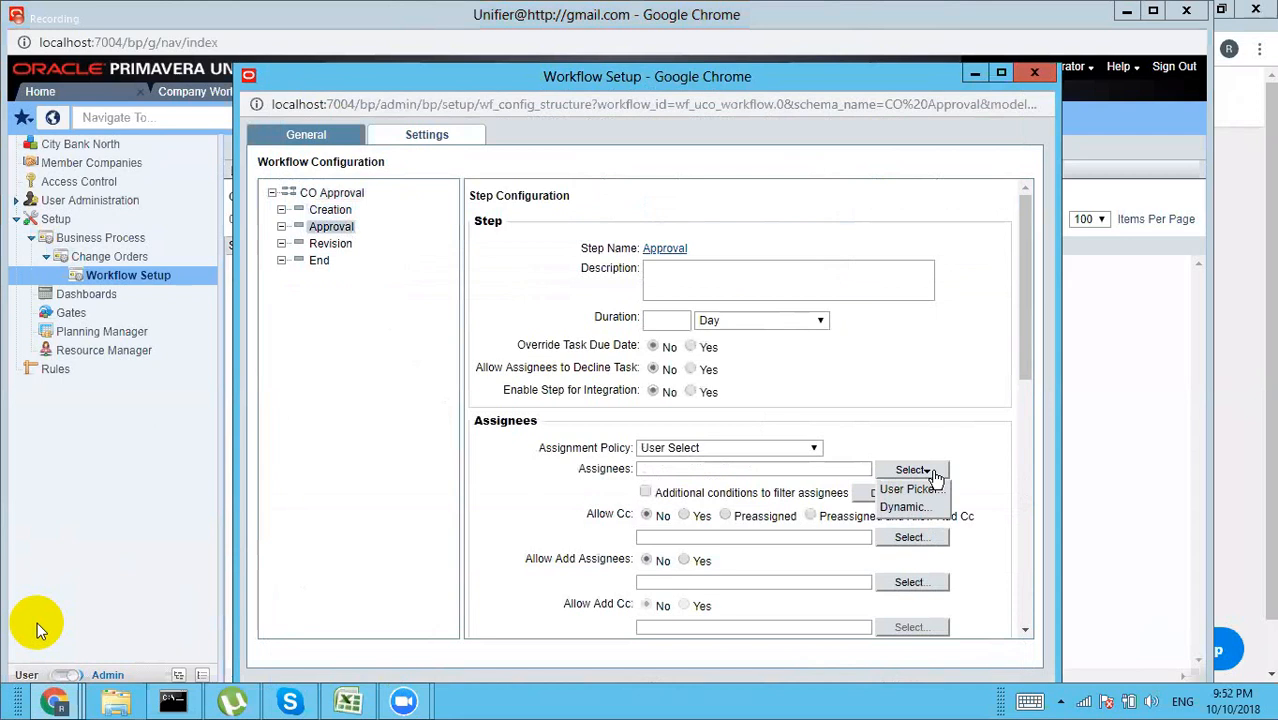
{"action": "left_click", "coordinate": [918, 490]}
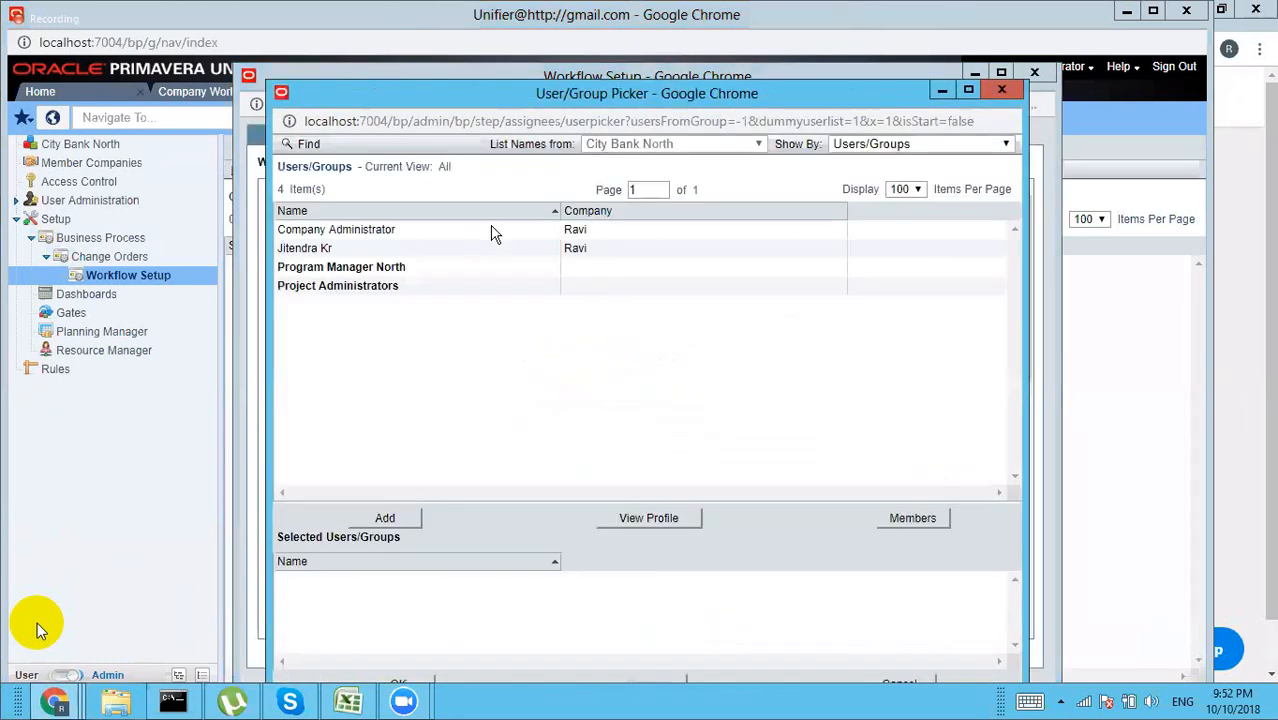
{"action": "left_click", "coordinate": [378, 241]}
{"action": "left_click", "coordinate": [385, 519]}
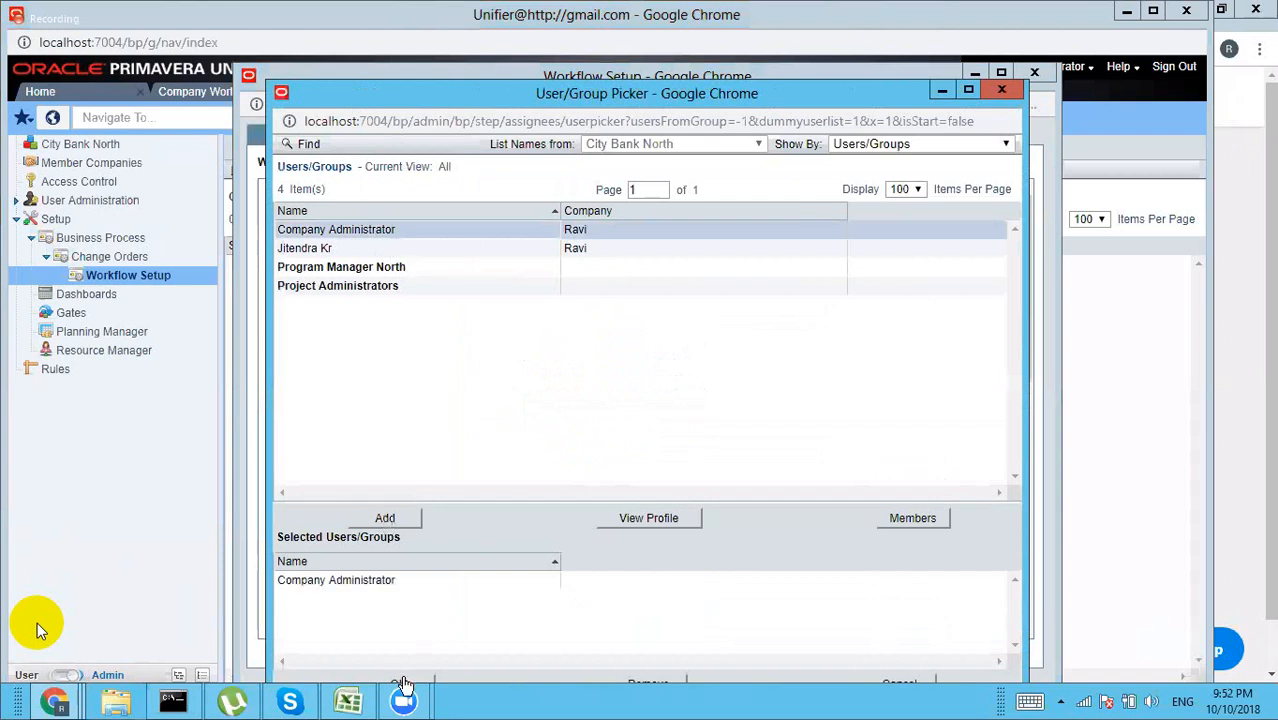
{"action": "left_click", "coordinate": [402, 683]}
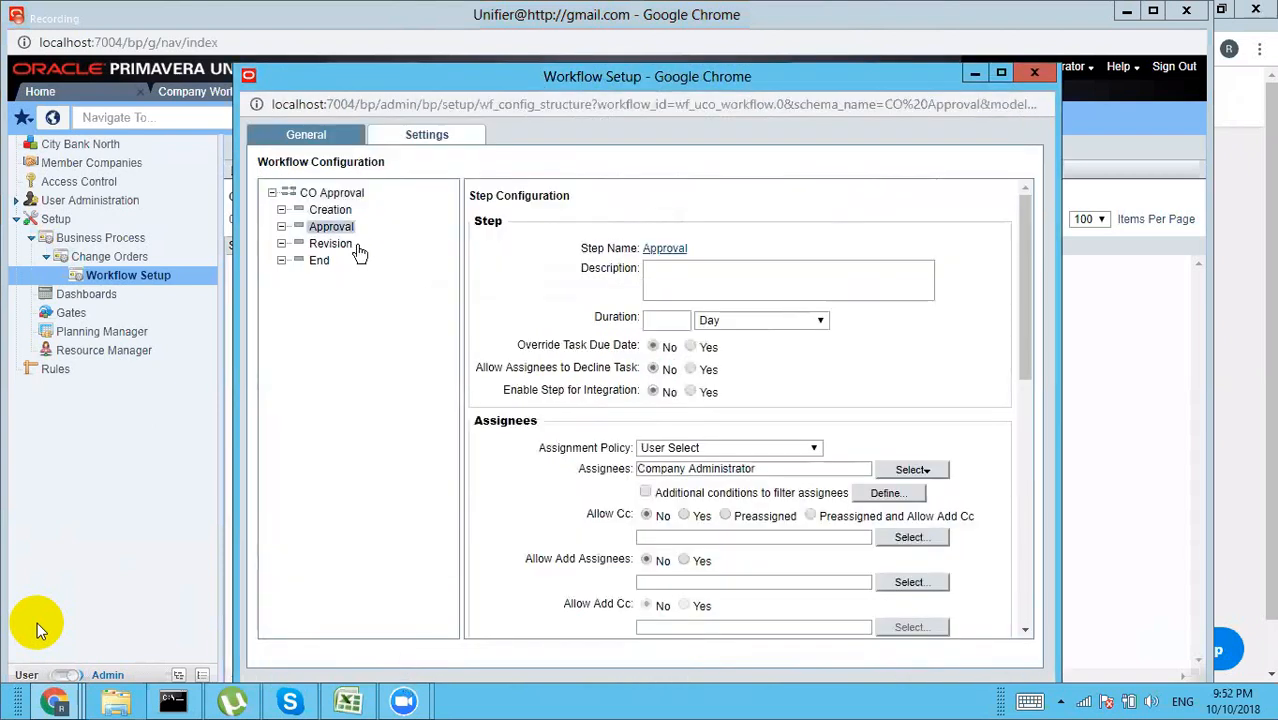
Step: Assign Company Administrator to the CO Revision step, then save the CO setup as Active
{"action": "left_click", "coordinate": [343, 246]}
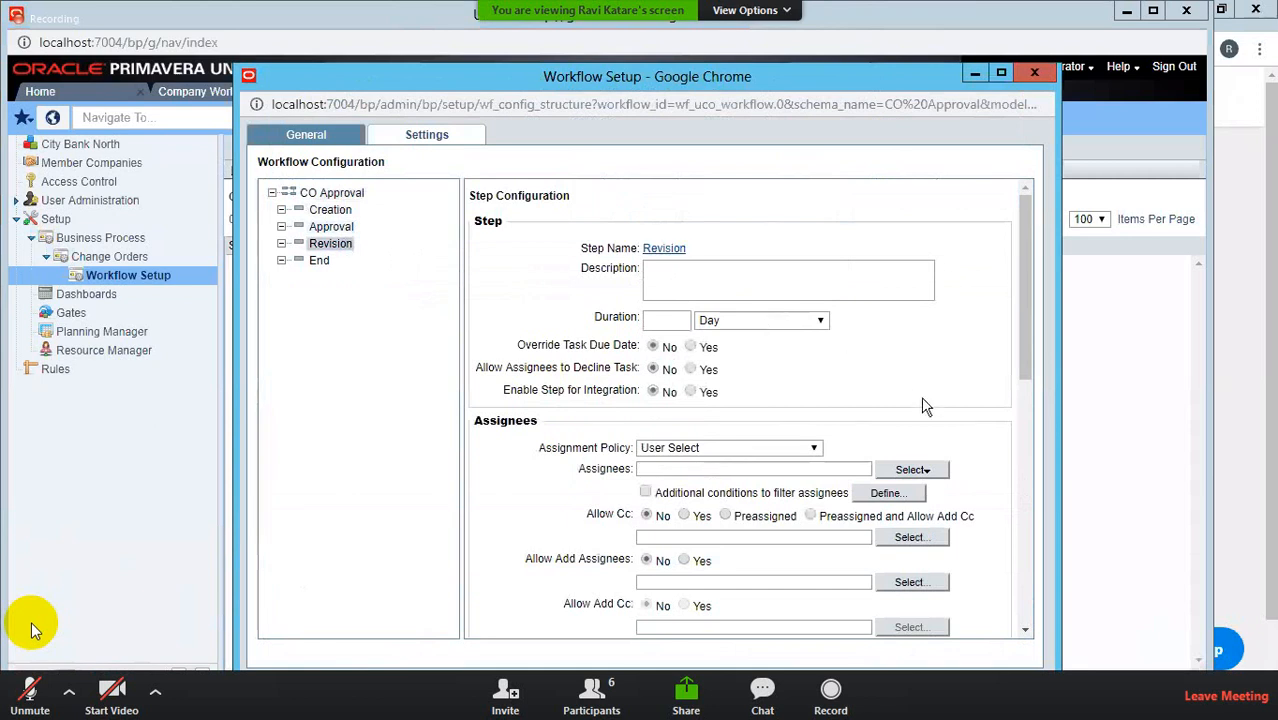
{"action": "left_click", "coordinate": [928, 471]}
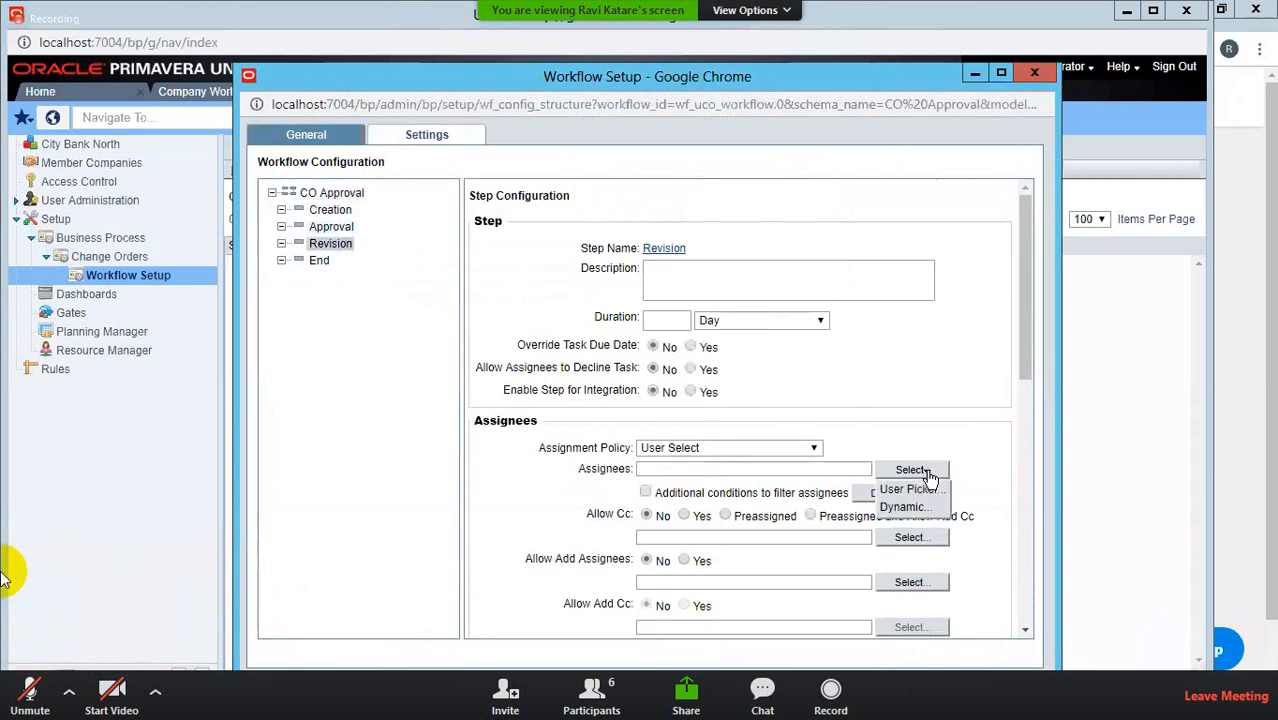
{"action": "left_click", "coordinate": [918, 490]}
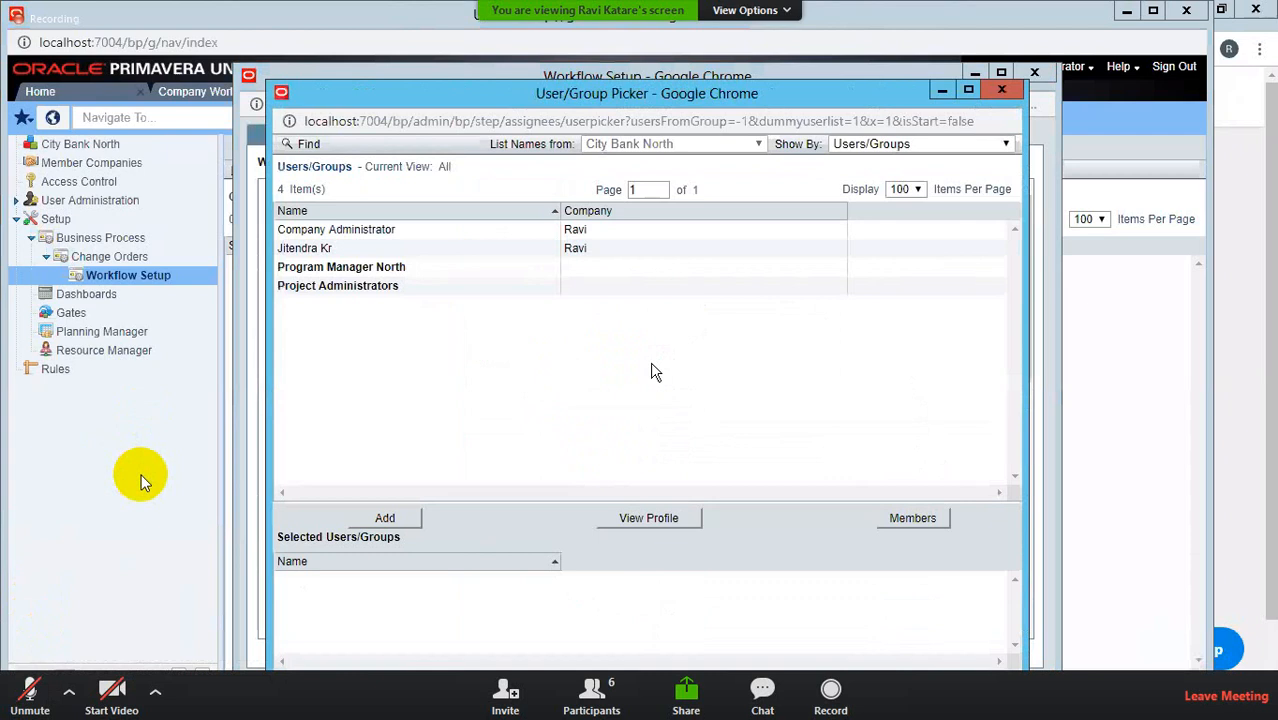
{"action": "left_click", "coordinate": [370, 230]}
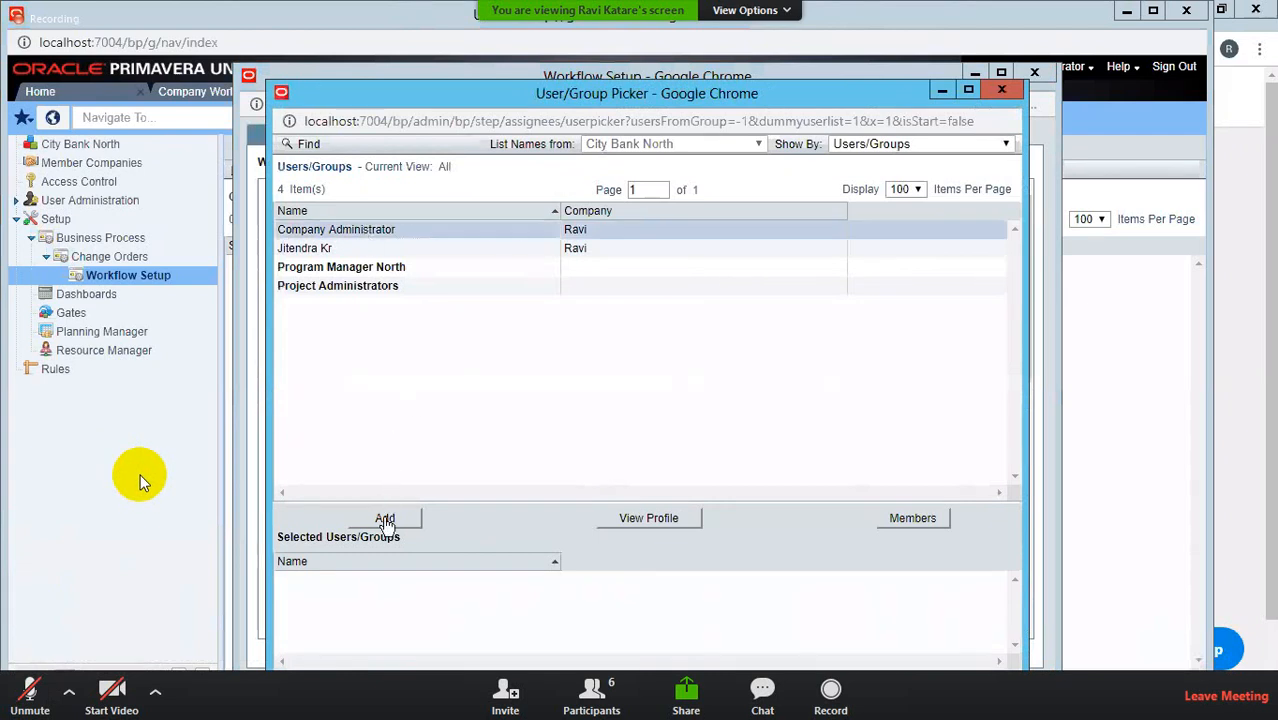
{"action": "left_click", "coordinate": [386, 519]}
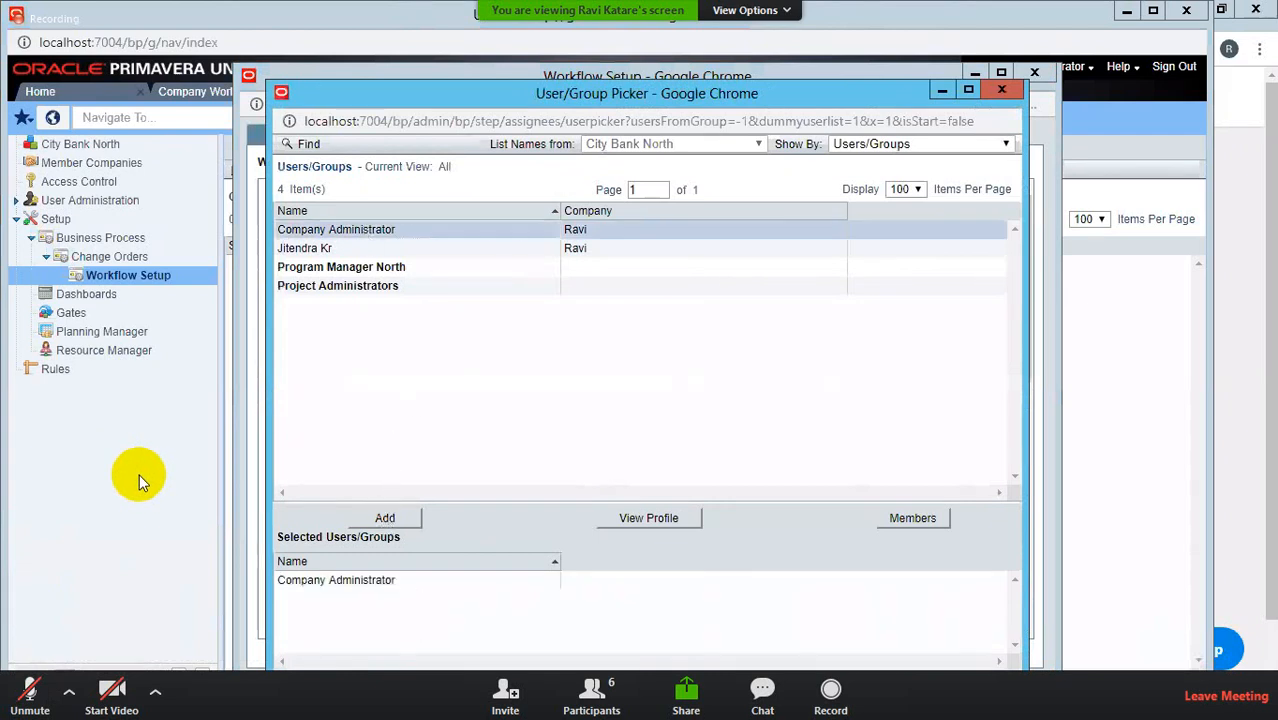
{"action": "left_click", "coordinate": [649, 685]}
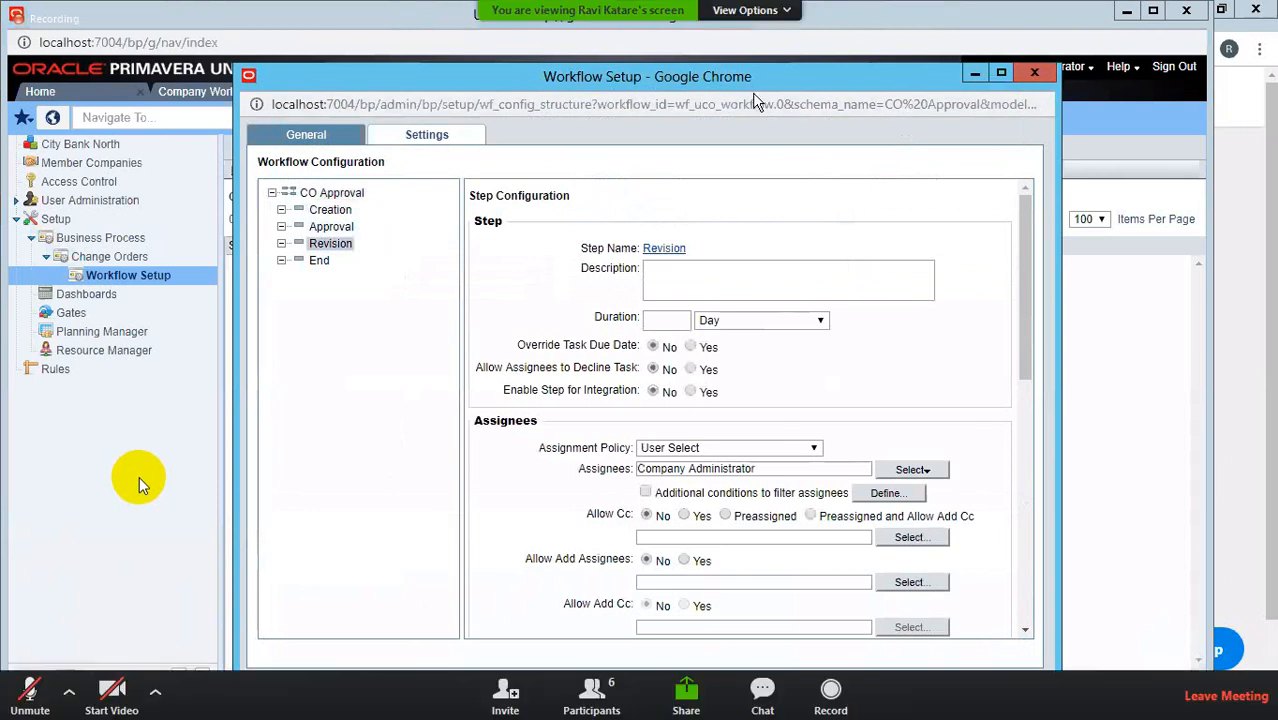
{"action": "left_click_drag", "start_coordinate": [757, 78], "coordinate": [749, 47]}
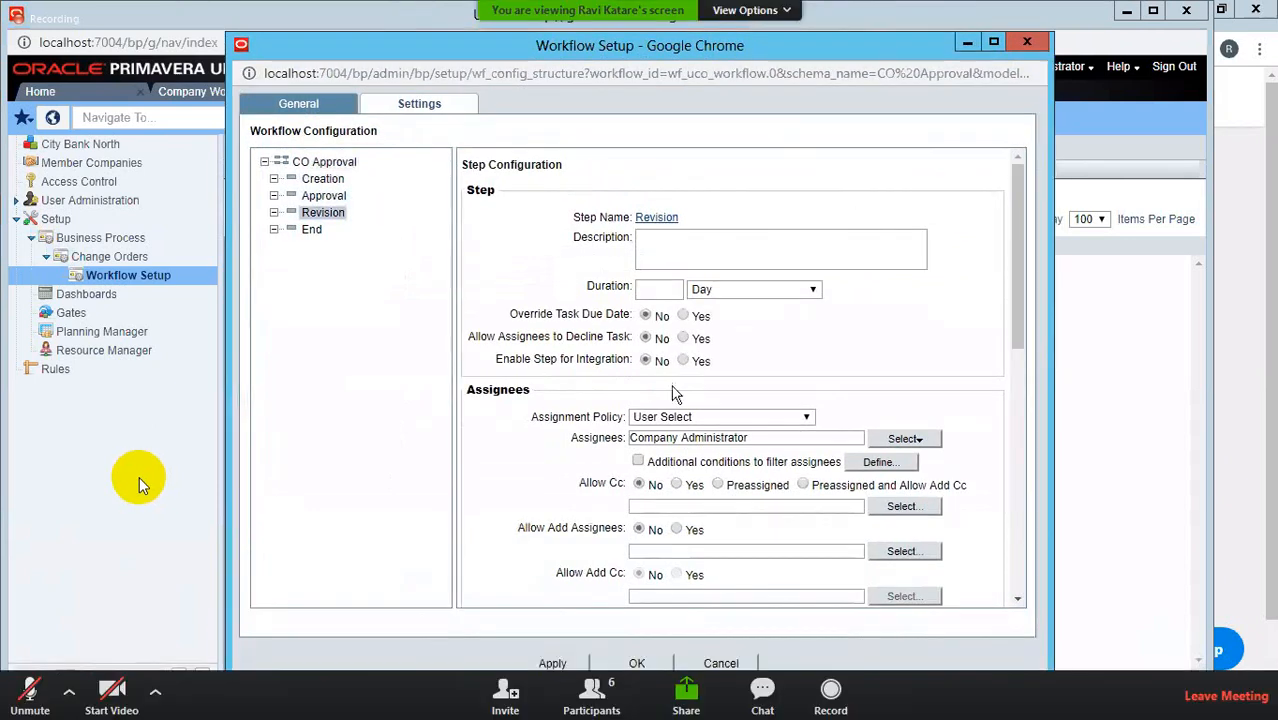
{"action": "left_click", "coordinate": [637, 663]}
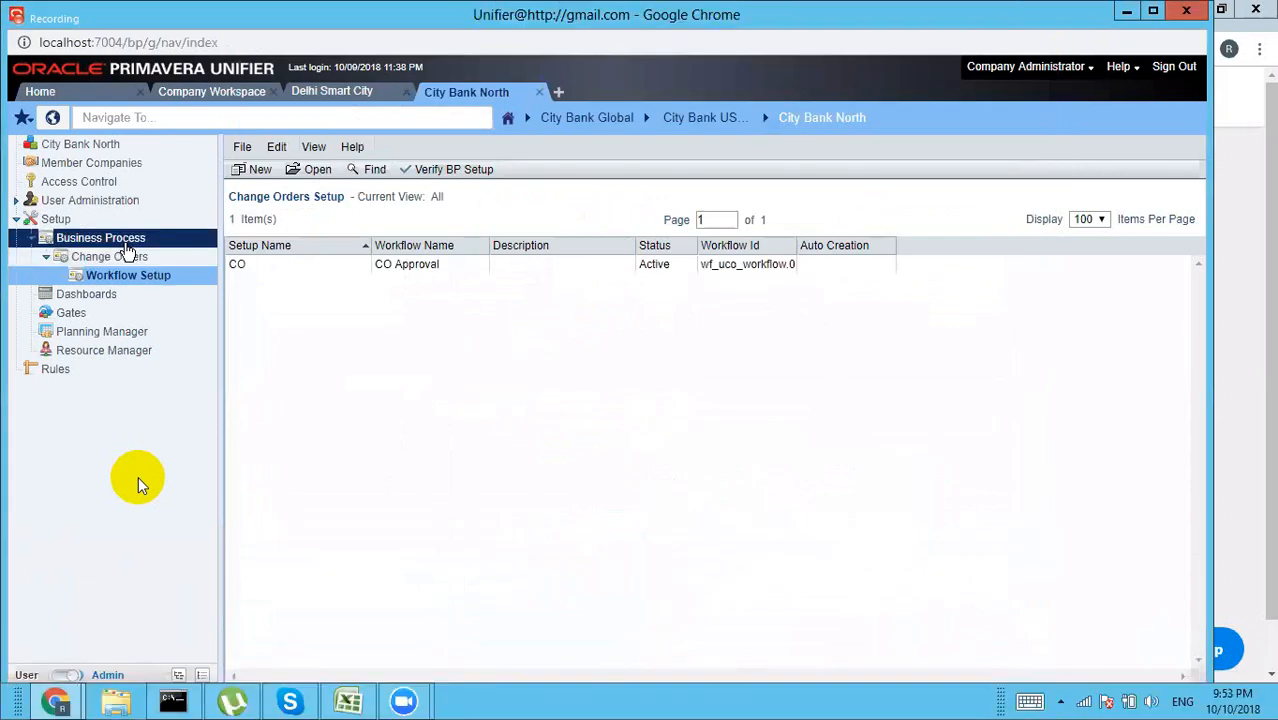
Step: Go to the empty Payment Applications workflow setups list and start a new setup
{"action": "left_click", "coordinate": [126, 243]}
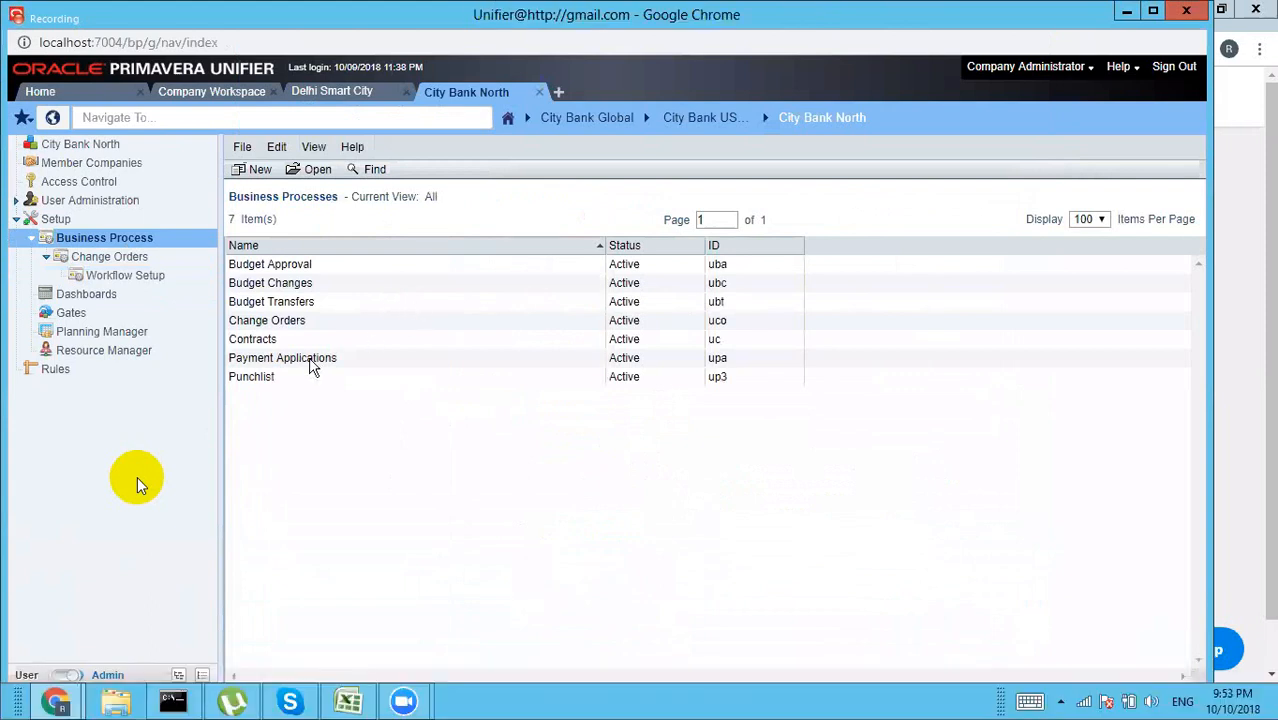
{"action": "double_click", "coordinate": [310, 360]}
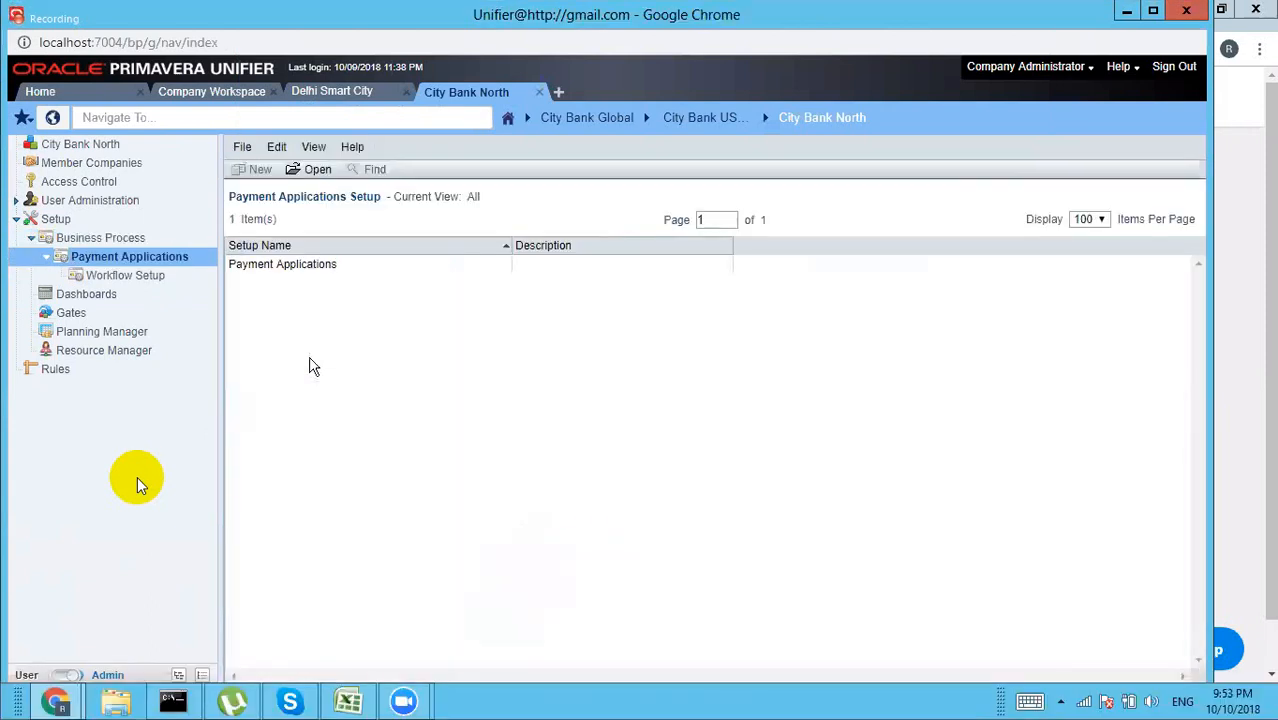
{"action": "double_click", "coordinate": [285, 268]}
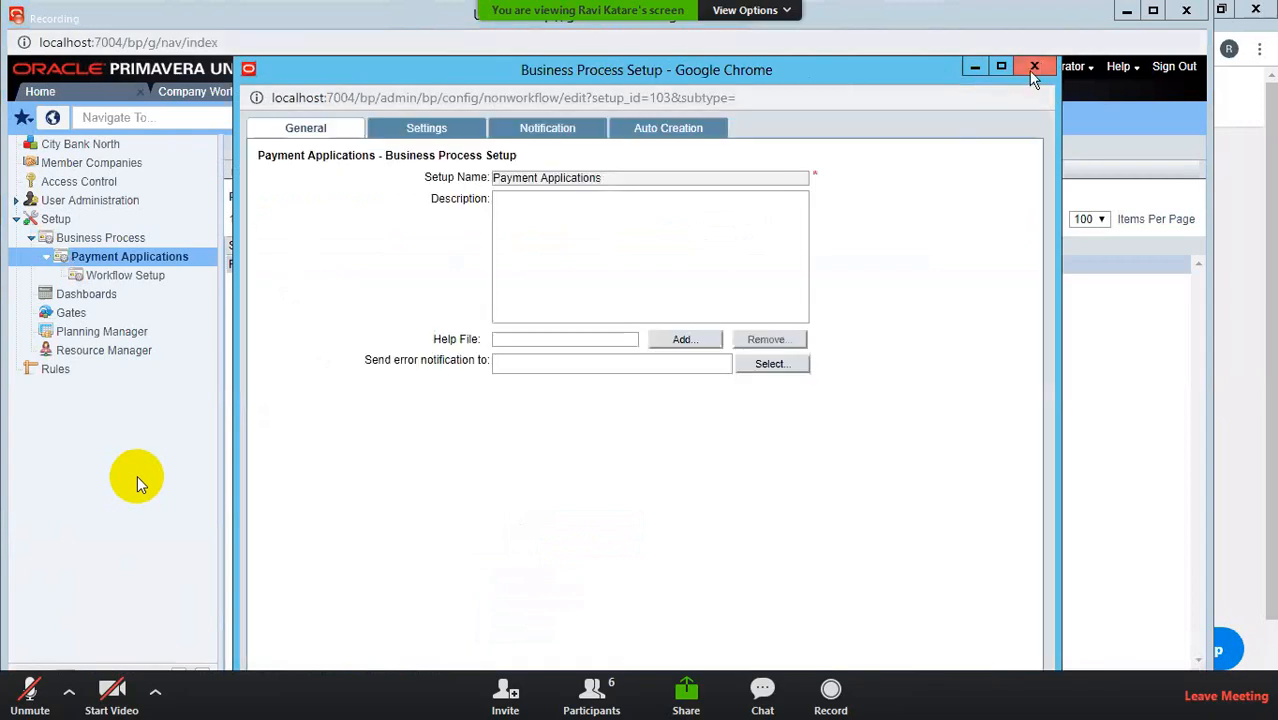
{"action": "left_click", "coordinate": [1034, 68]}
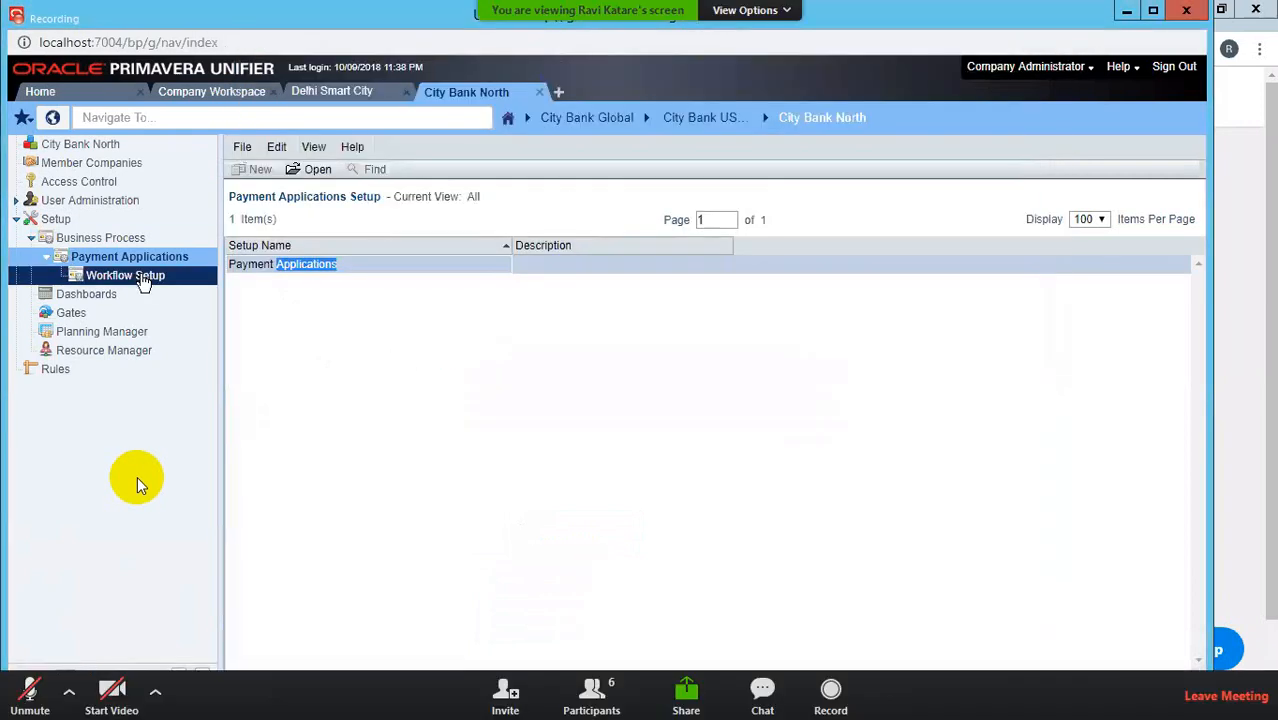
{"action": "left_click", "coordinate": [143, 278]}
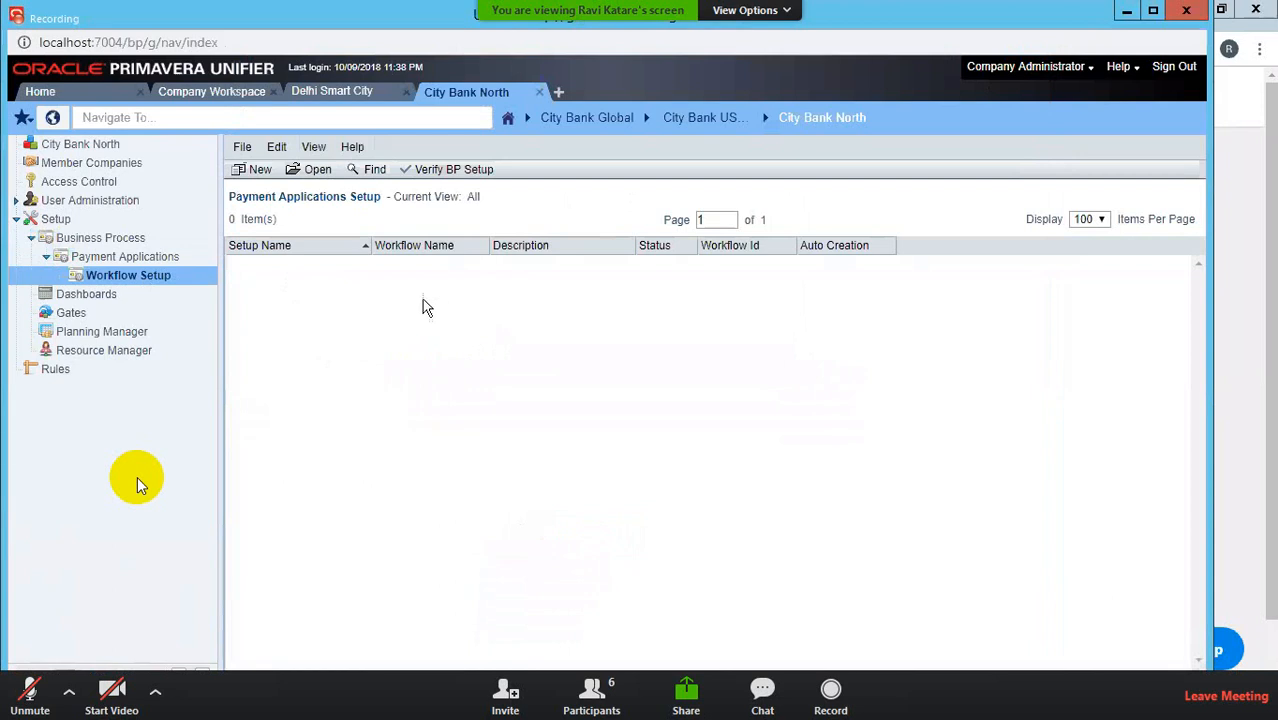
{"action": "left_click", "coordinate": [258, 172]}
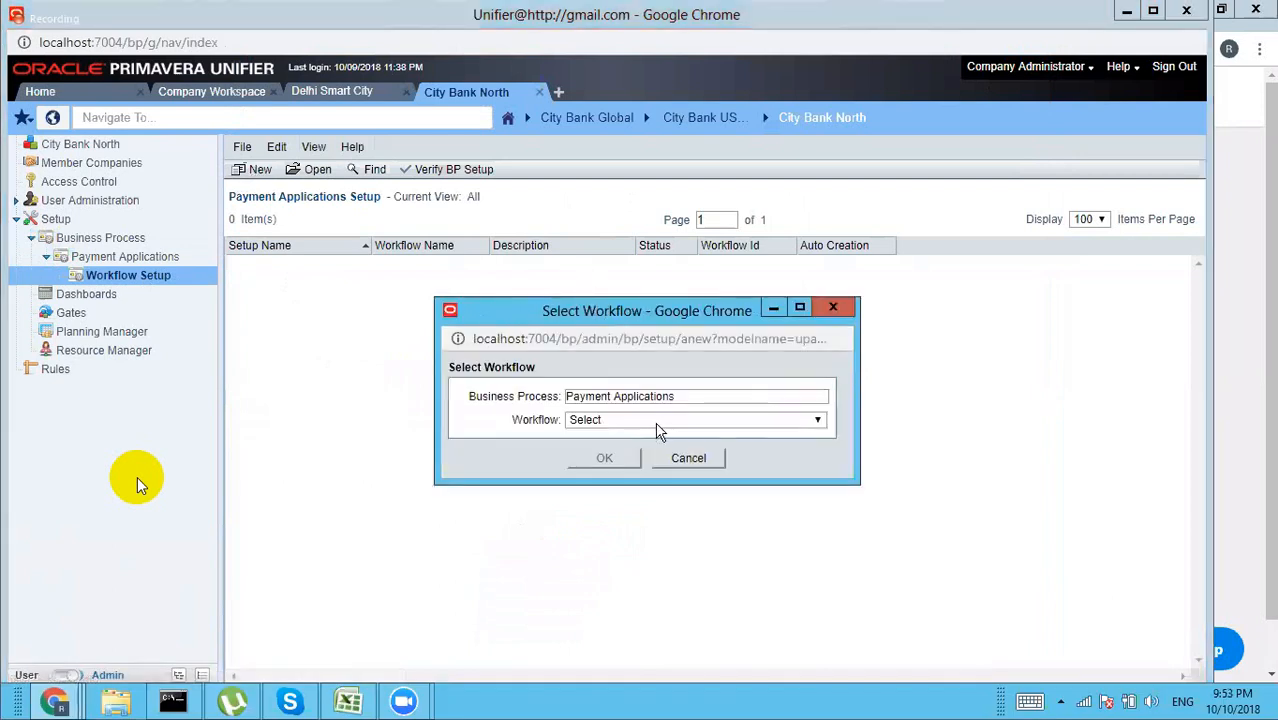
Step: Base the new setup on Pay App Workflow, name it PA, and set it Active
{"action": "left_click", "coordinate": [656, 421]}
{"action": "left_click", "coordinate": [634, 450]}
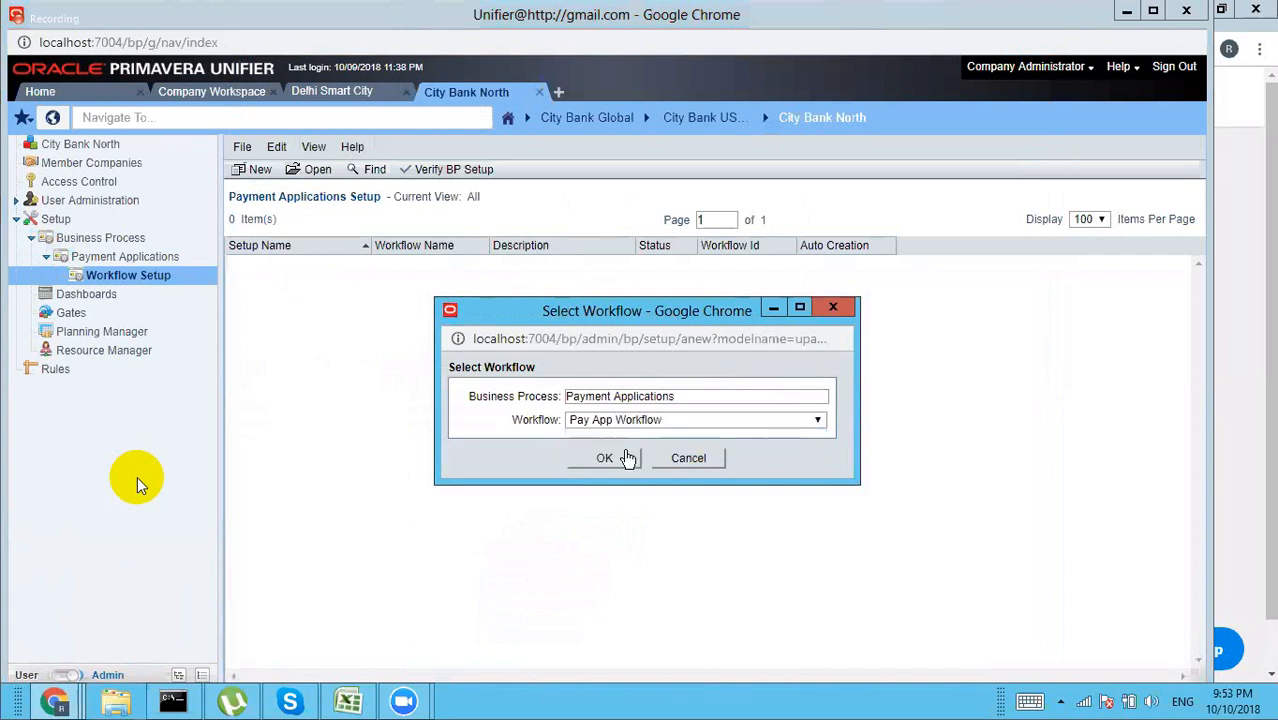
{"action": "left_click", "coordinate": [608, 458]}
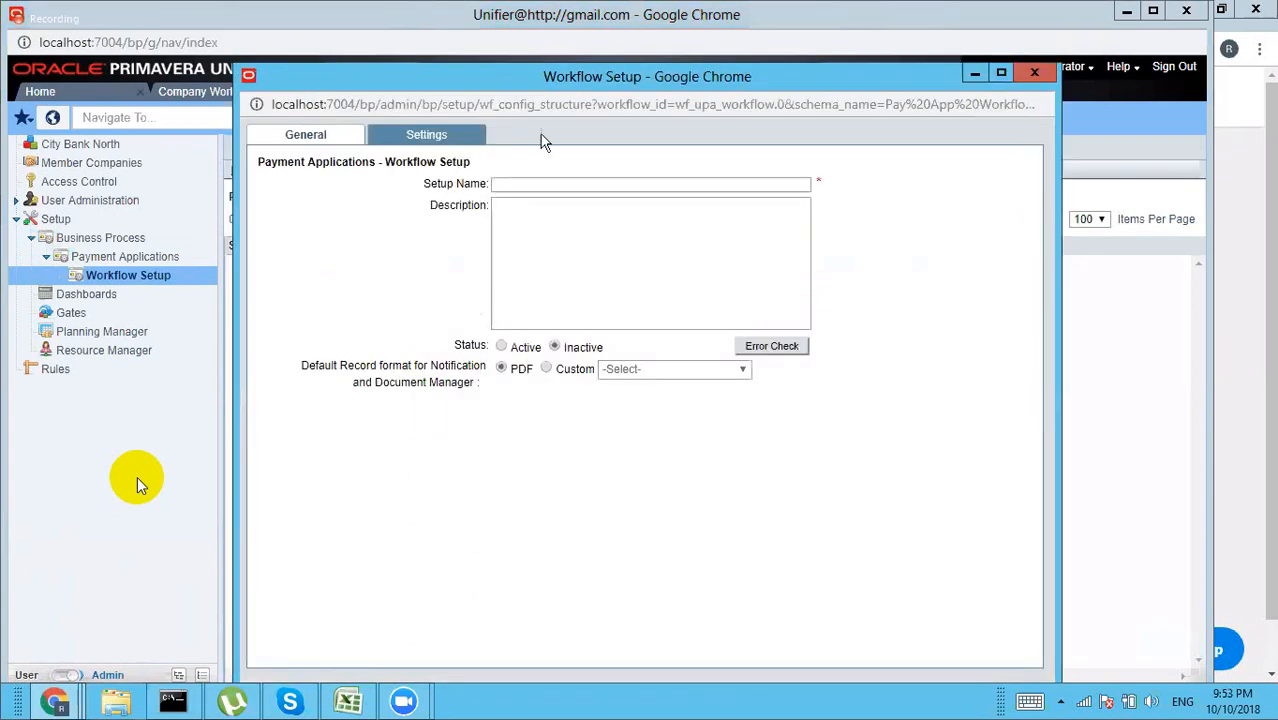
{"action": "left_click", "coordinate": [497, 183]}
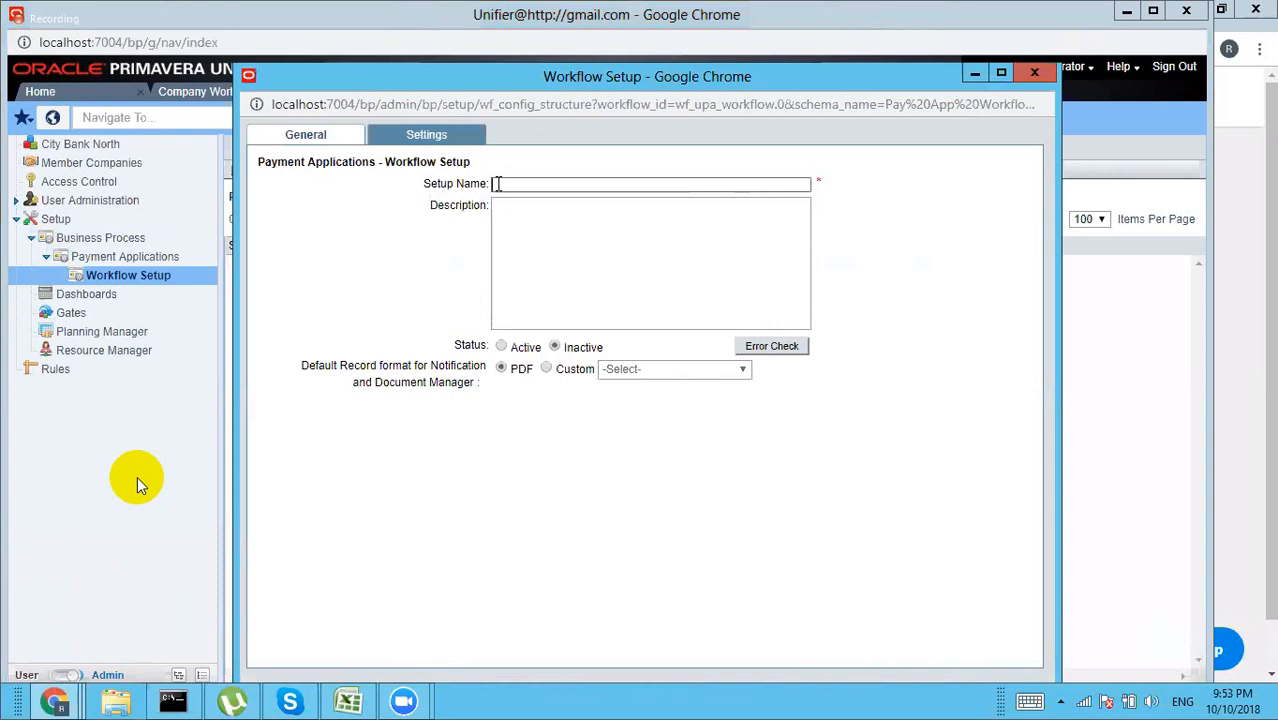
{"action": "left_click", "coordinate": [501, 347]}
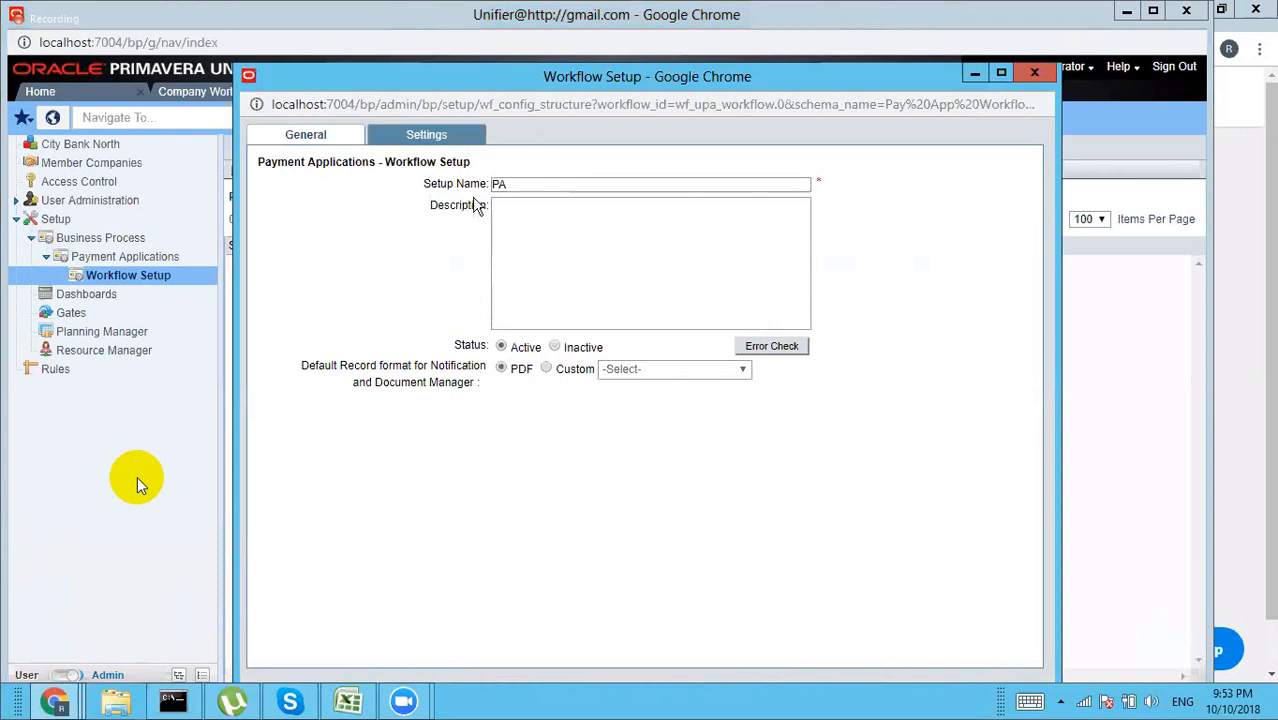
{"action": "left_click", "coordinate": [433, 140]}
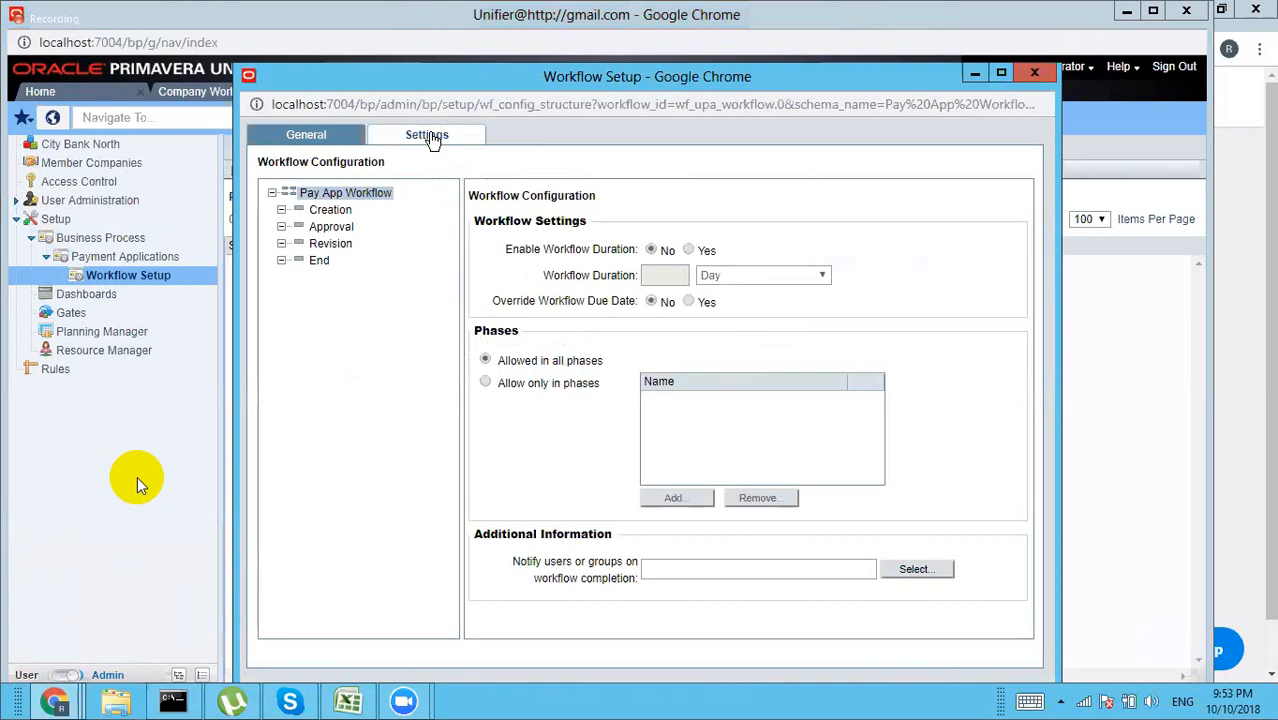
Step: Assign Company Administrator to the PA Creation step via the User Picker
{"action": "left_click", "coordinate": [331, 212]}
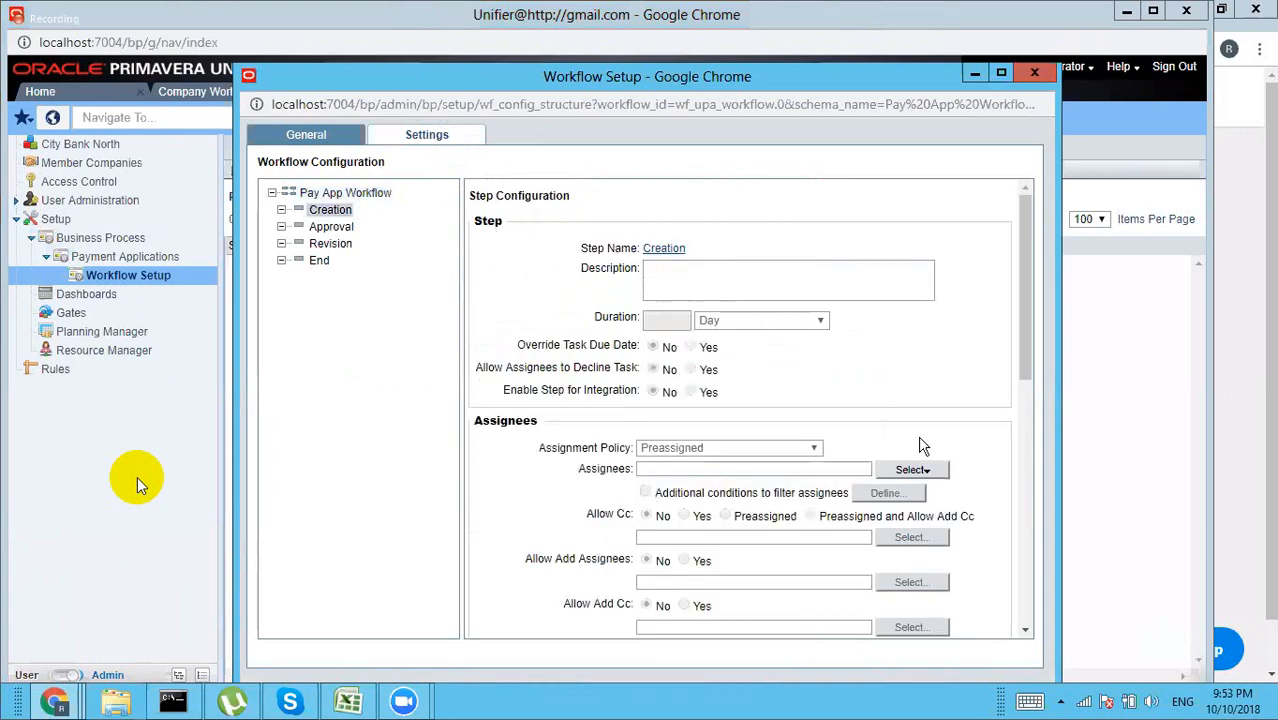
{"action": "left_click", "coordinate": [921, 470]}
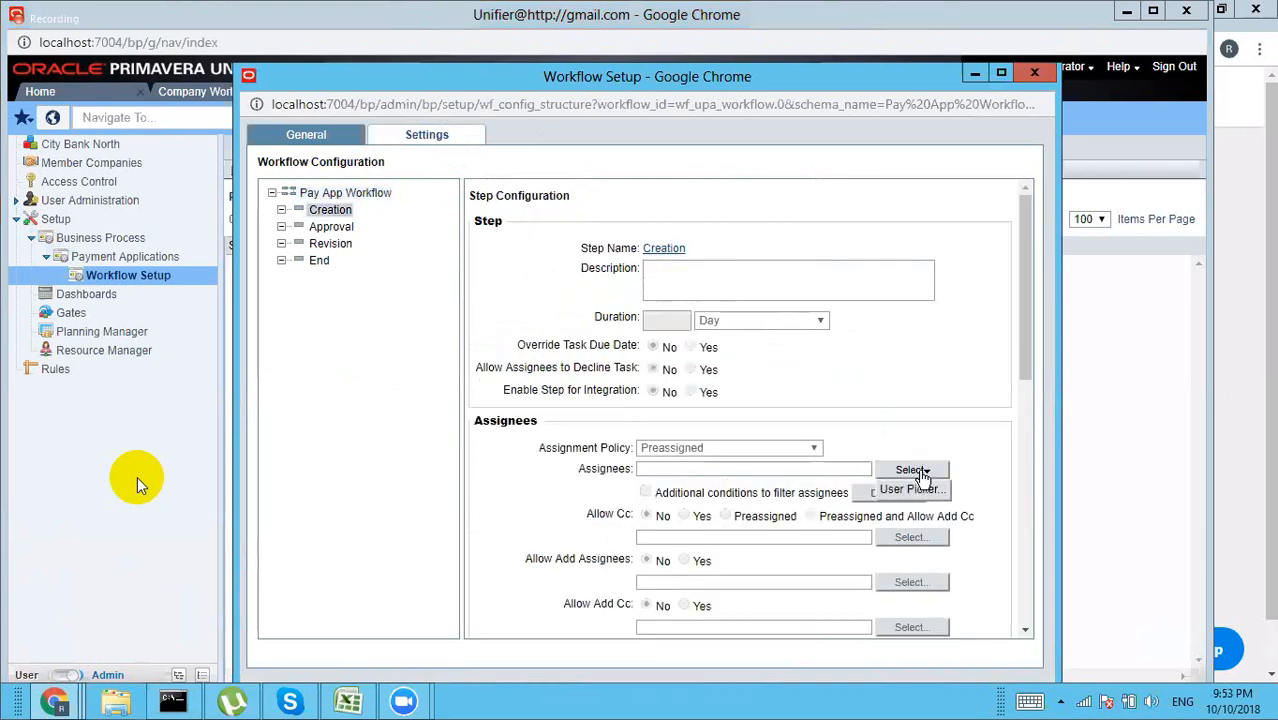
{"action": "left_click", "coordinate": [908, 489]}
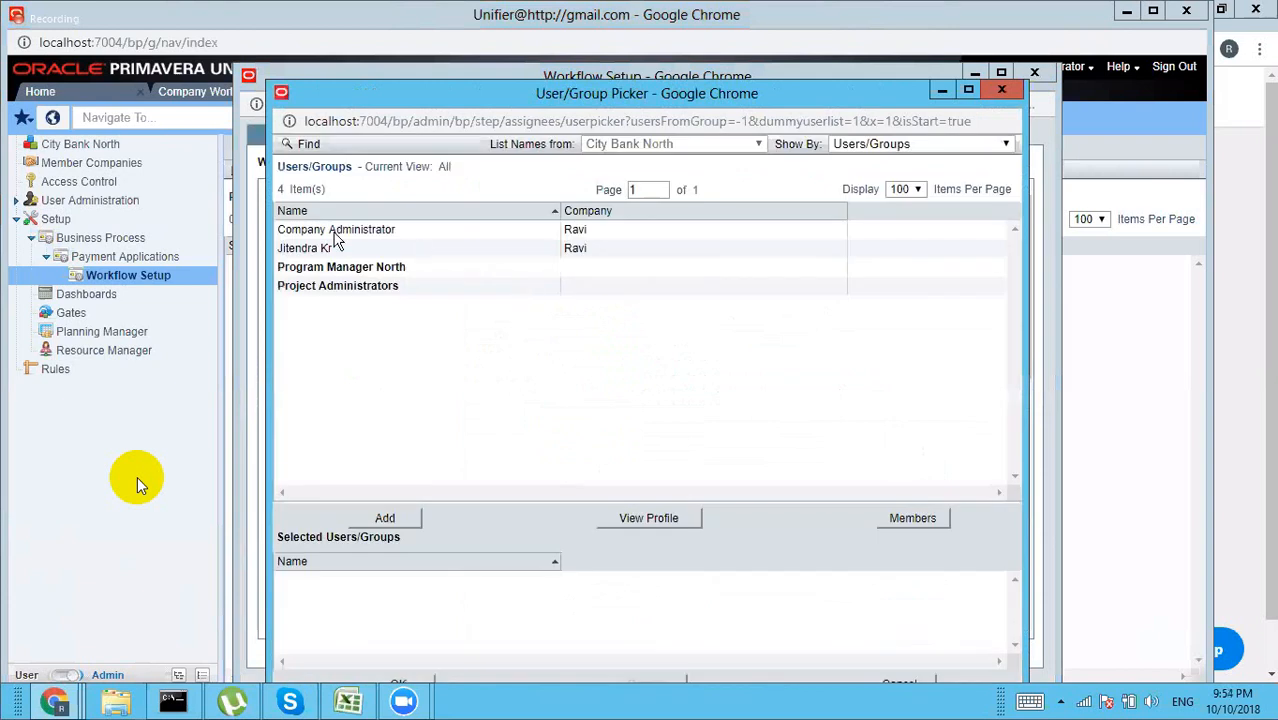
{"action": "left_click", "coordinate": [335, 230]}
{"action": "left_click", "coordinate": [385, 518]}
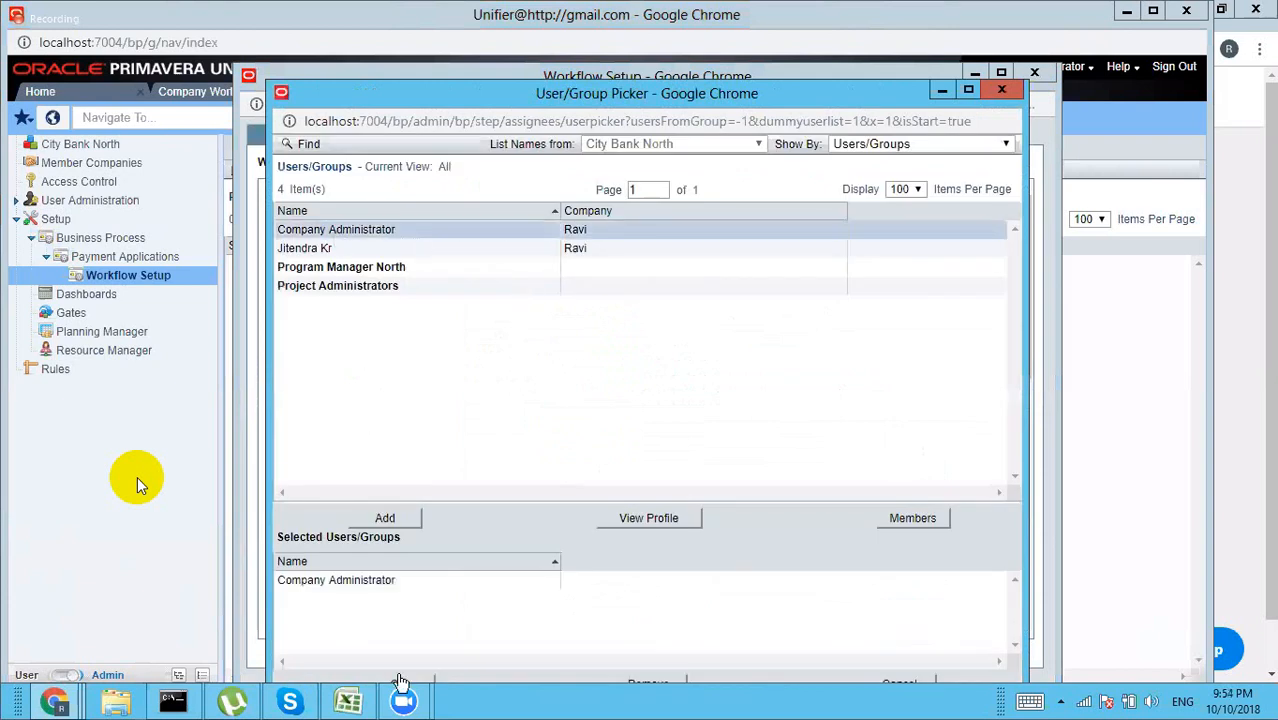
{"action": "left_click", "coordinate": [398, 684]}
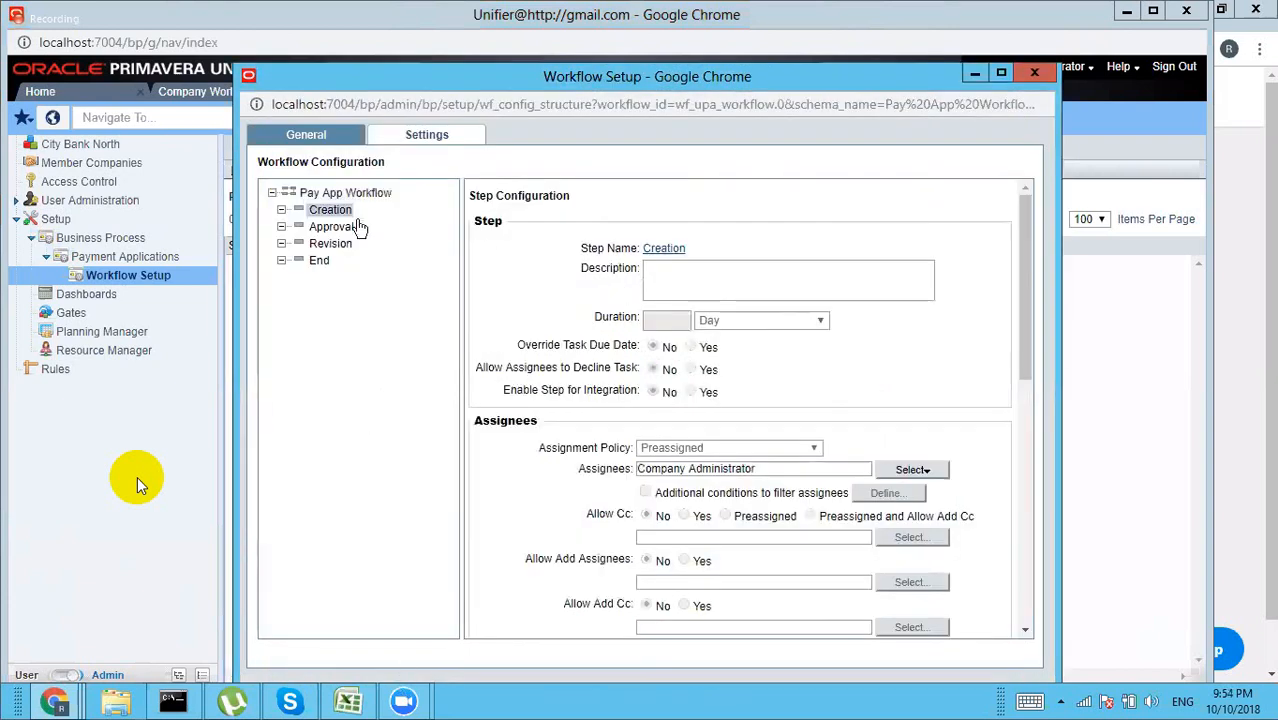
Step: Assign Company Administrator to the PA Approval step
{"action": "left_click", "coordinate": [340, 230]}
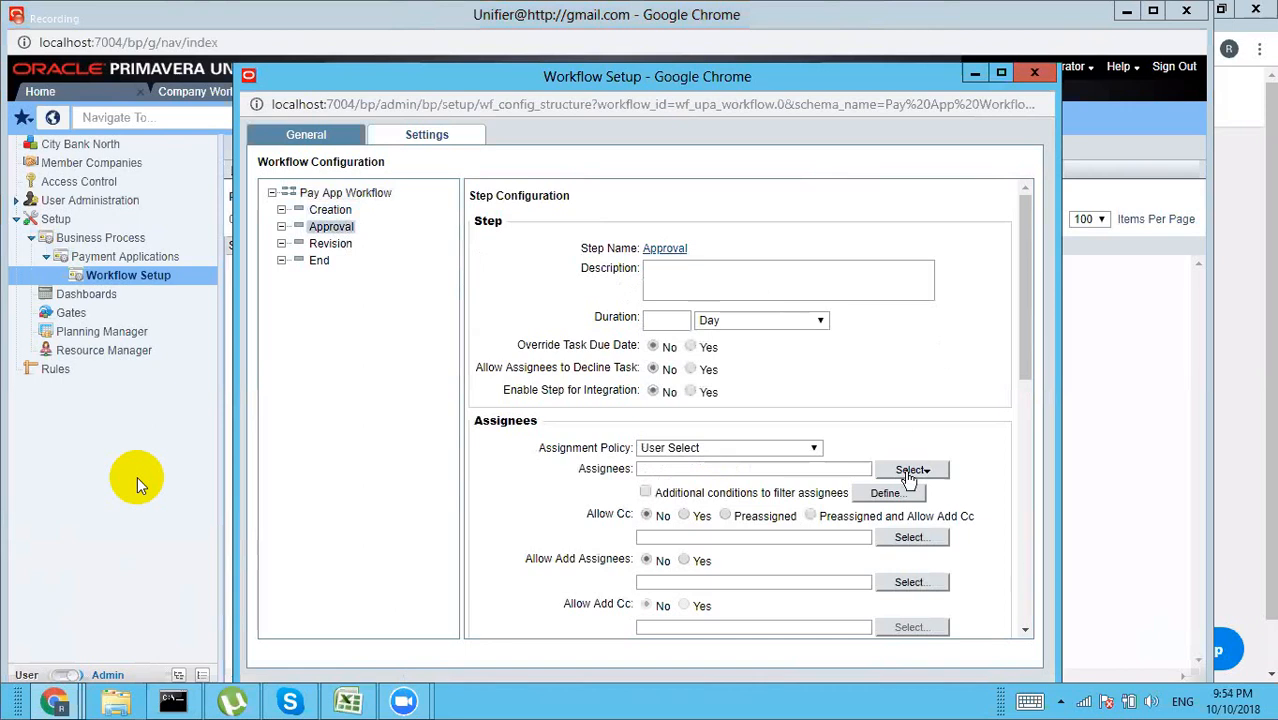
{"action": "left_click", "coordinate": [907, 475]}
{"action": "left_click", "coordinate": [910, 489]}
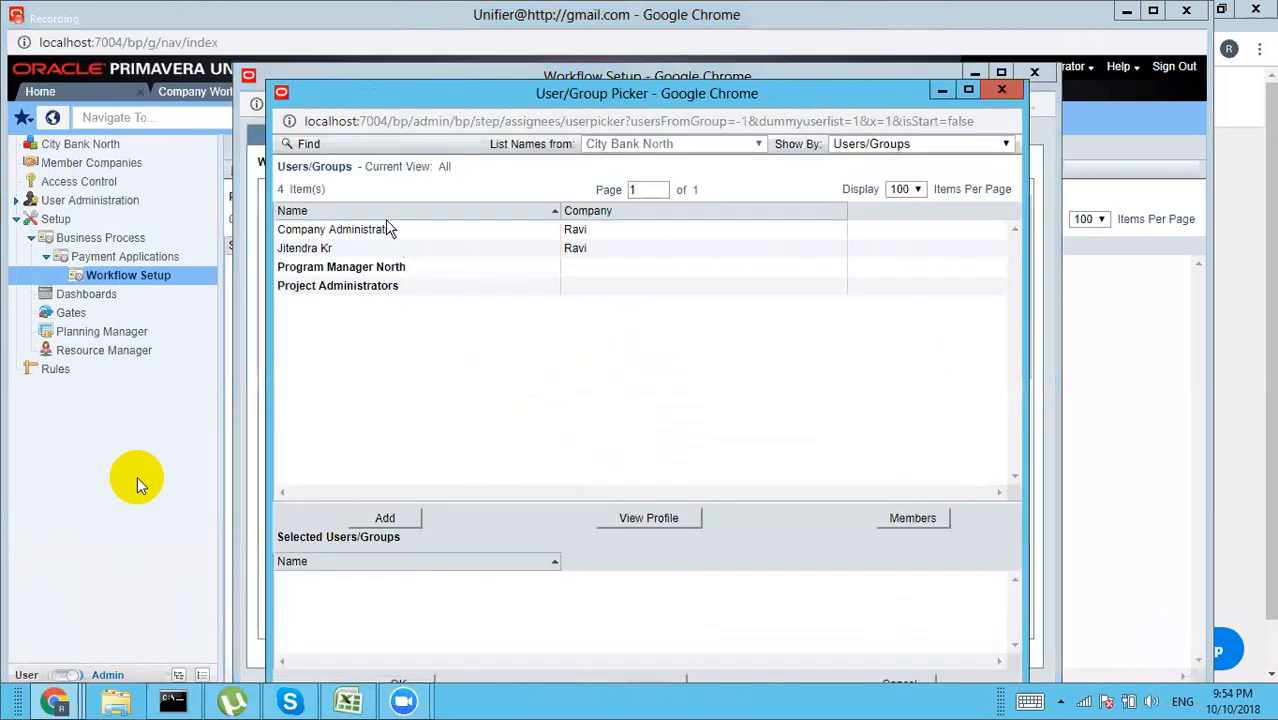
{"action": "left_click", "coordinate": [366, 232]}
{"action": "left_click", "coordinate": [372, 519]}
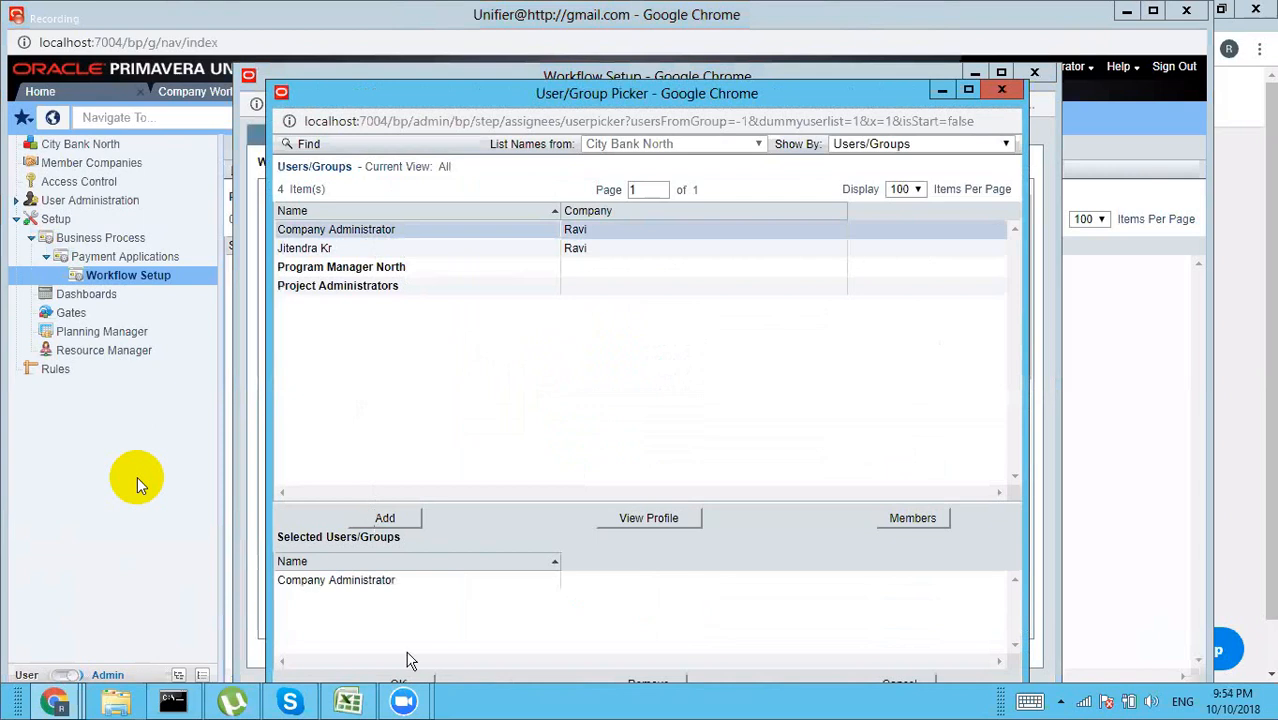
{"action": "left_click", "coordinate": [404, 684]}
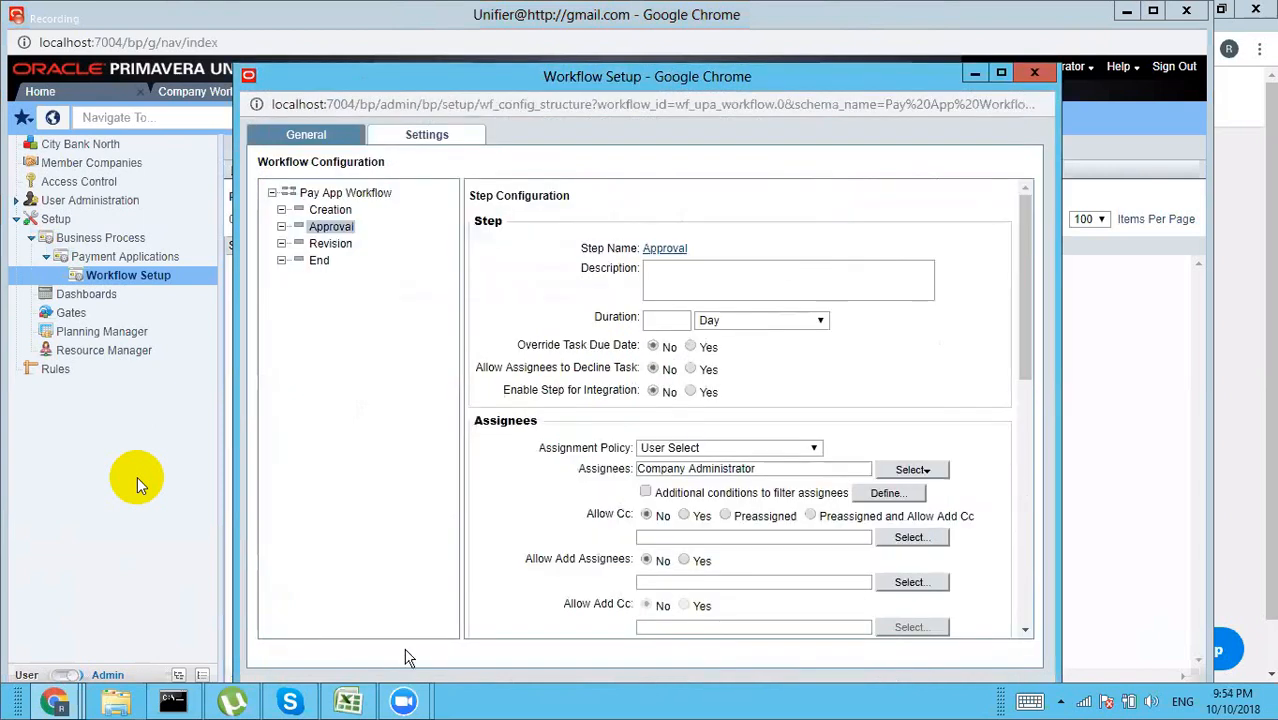
Step: Assign Company Administrator to the PA Revision step
{"action": "left_click", "coordinate": [330, 244]}
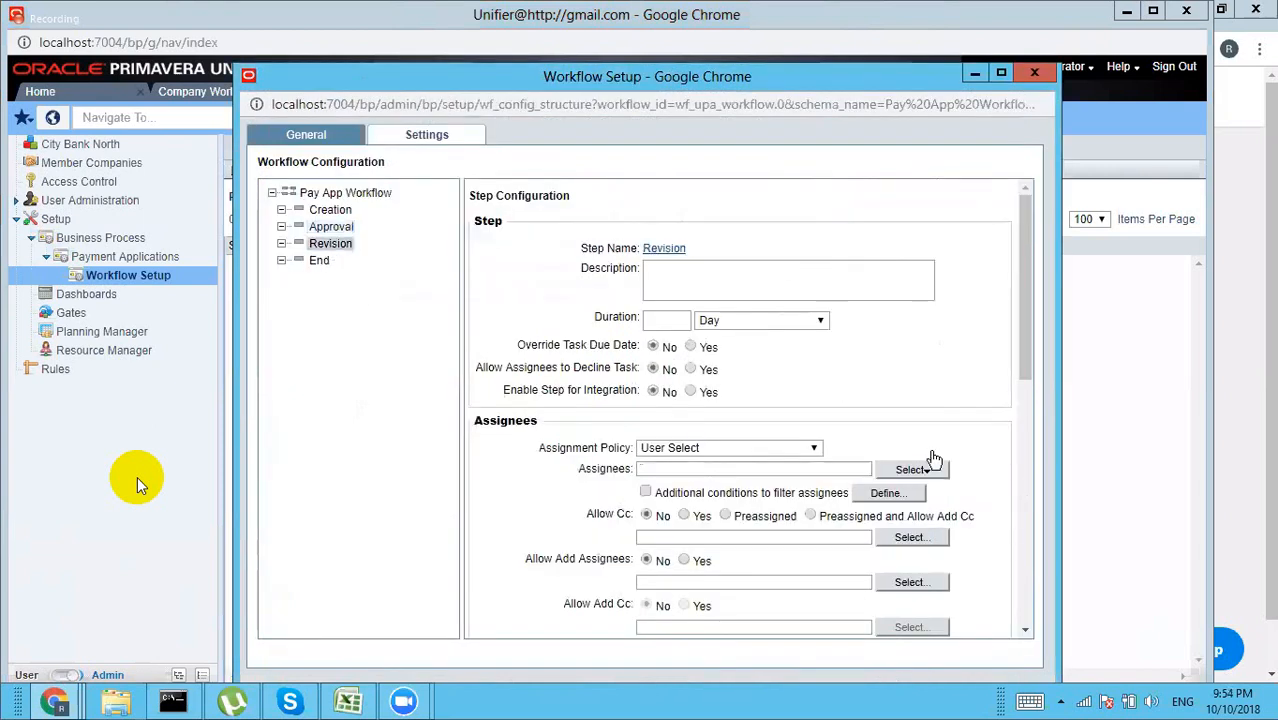
{"action": "left_click", "coordinate": [930, 470]}
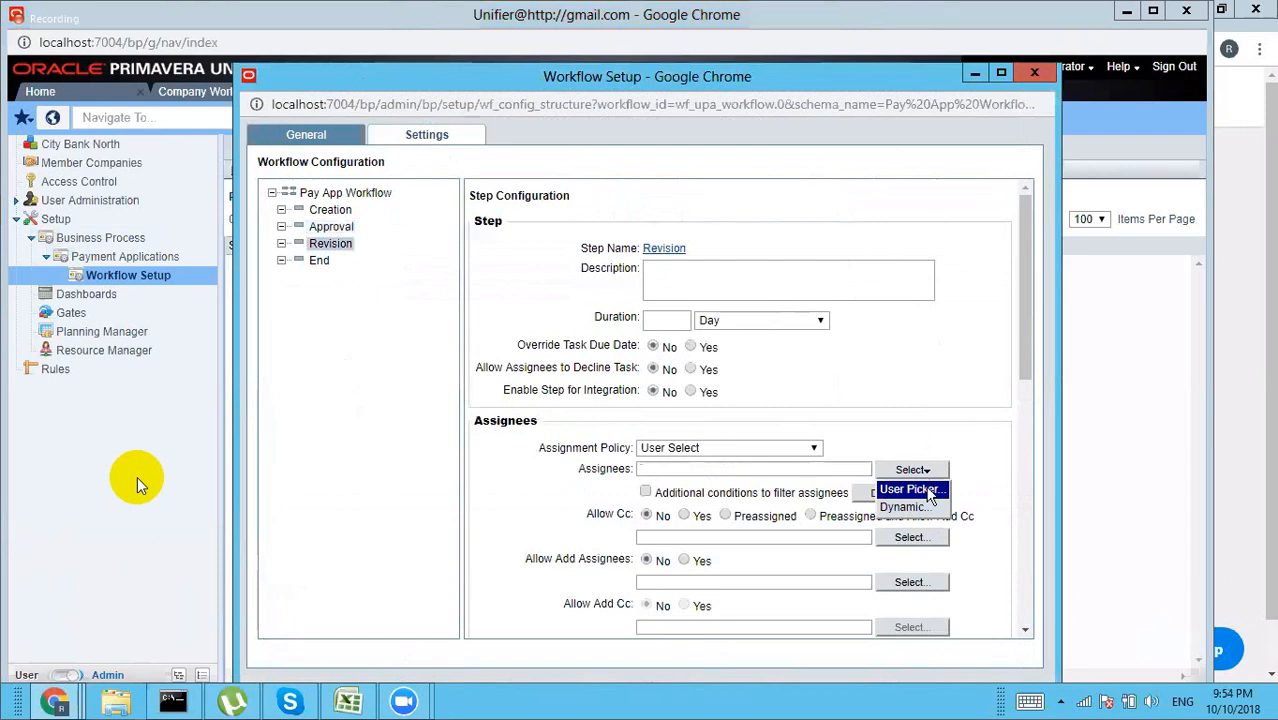
{"action": "left_click", "coordinate": [907, 489]}
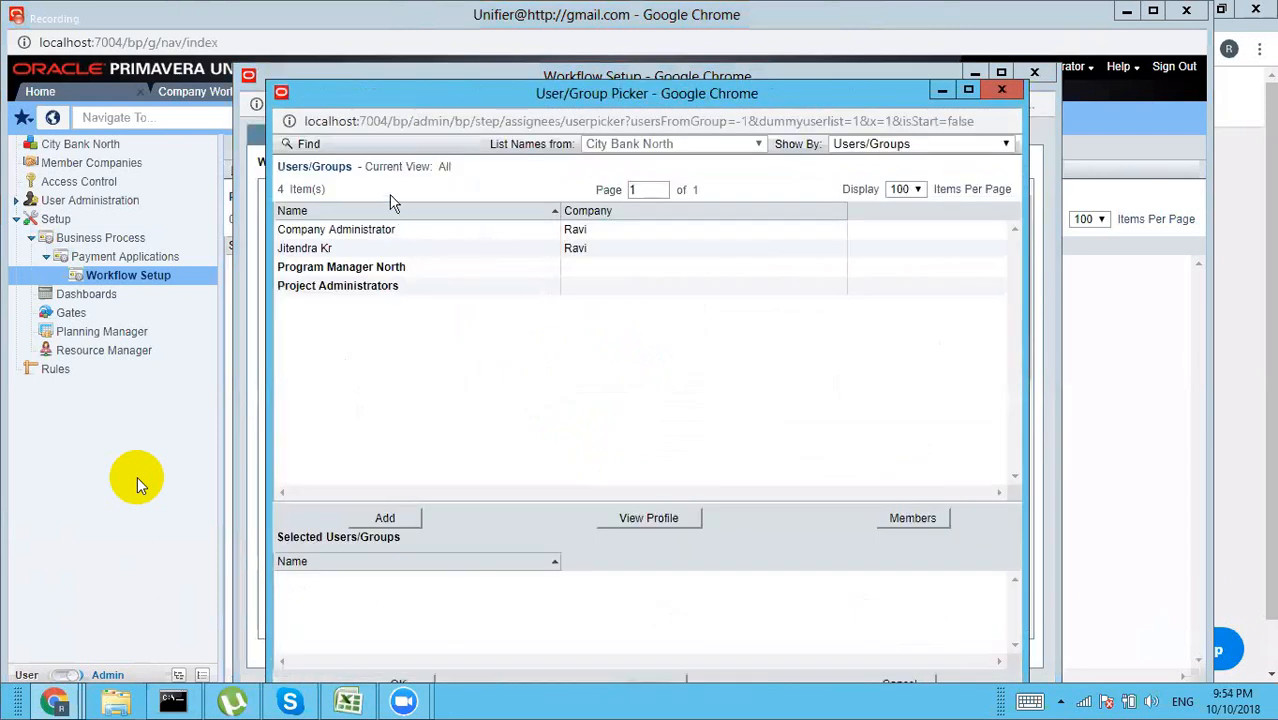
{"action": "left_click", "coordinate": [355, 232]}
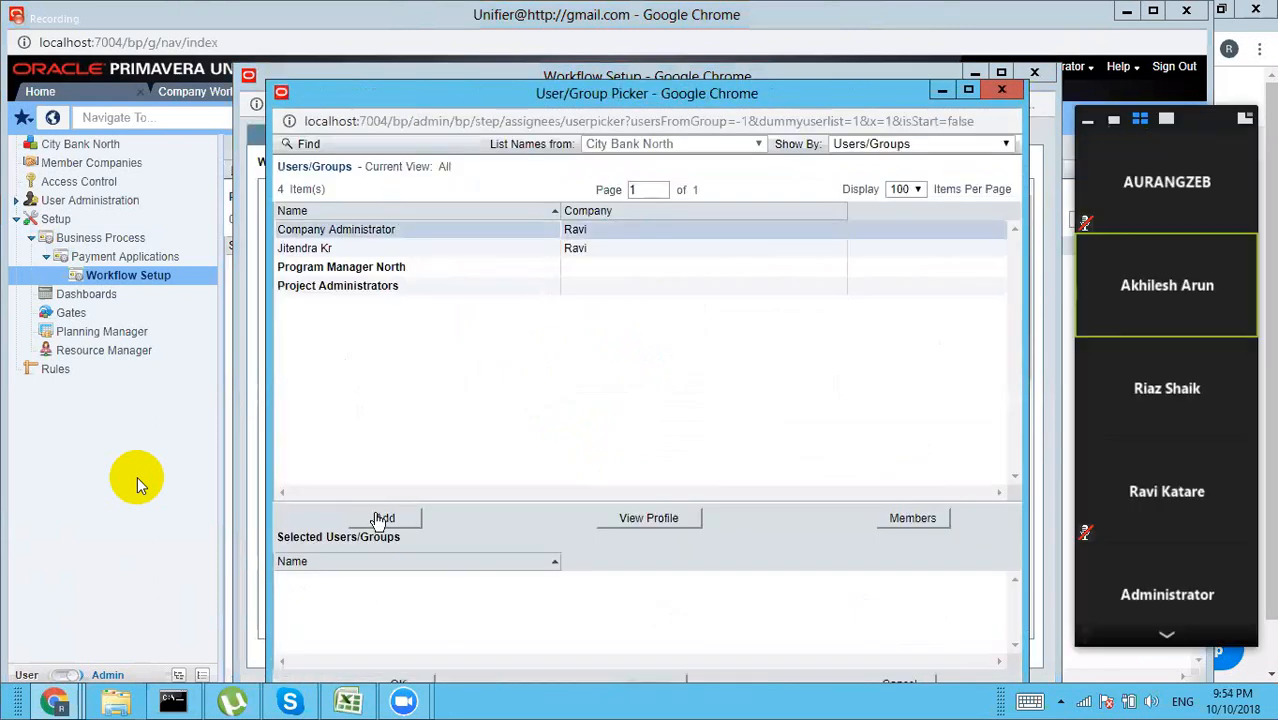
{"action": "left_click", "coordinate": [383, 518]}
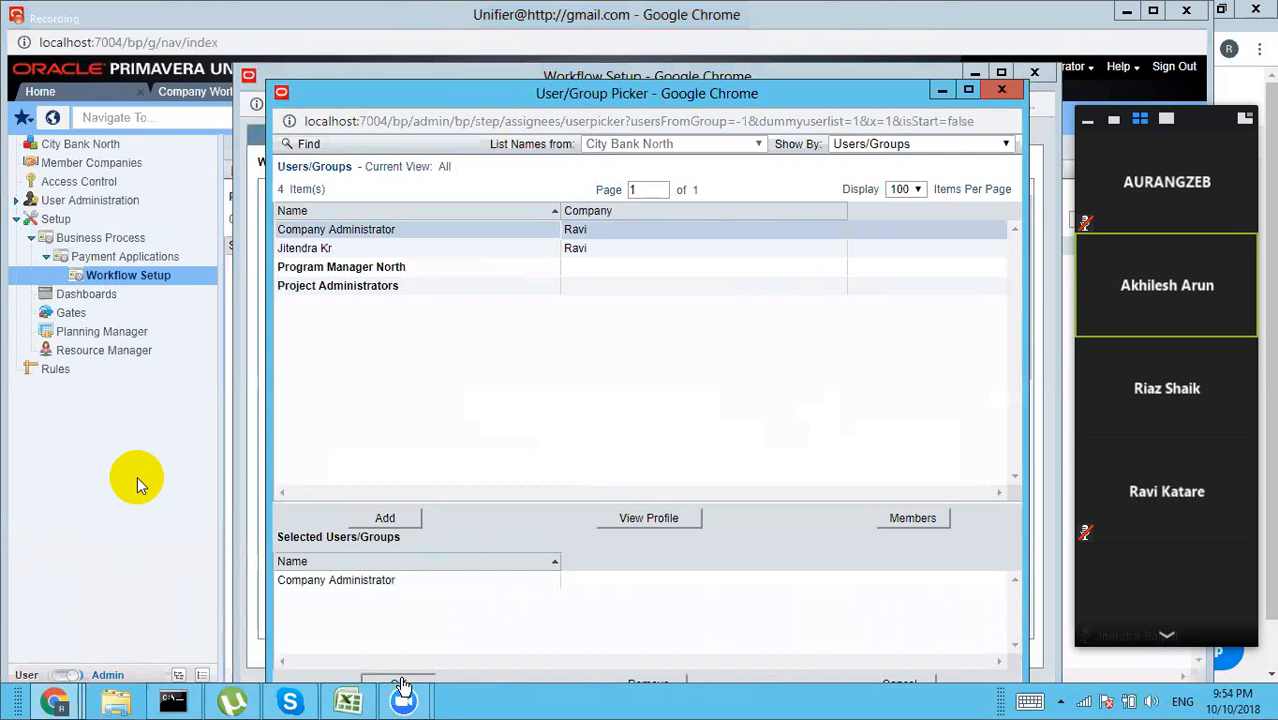
{"action": "left_click", "coordinate": [400, 684]}
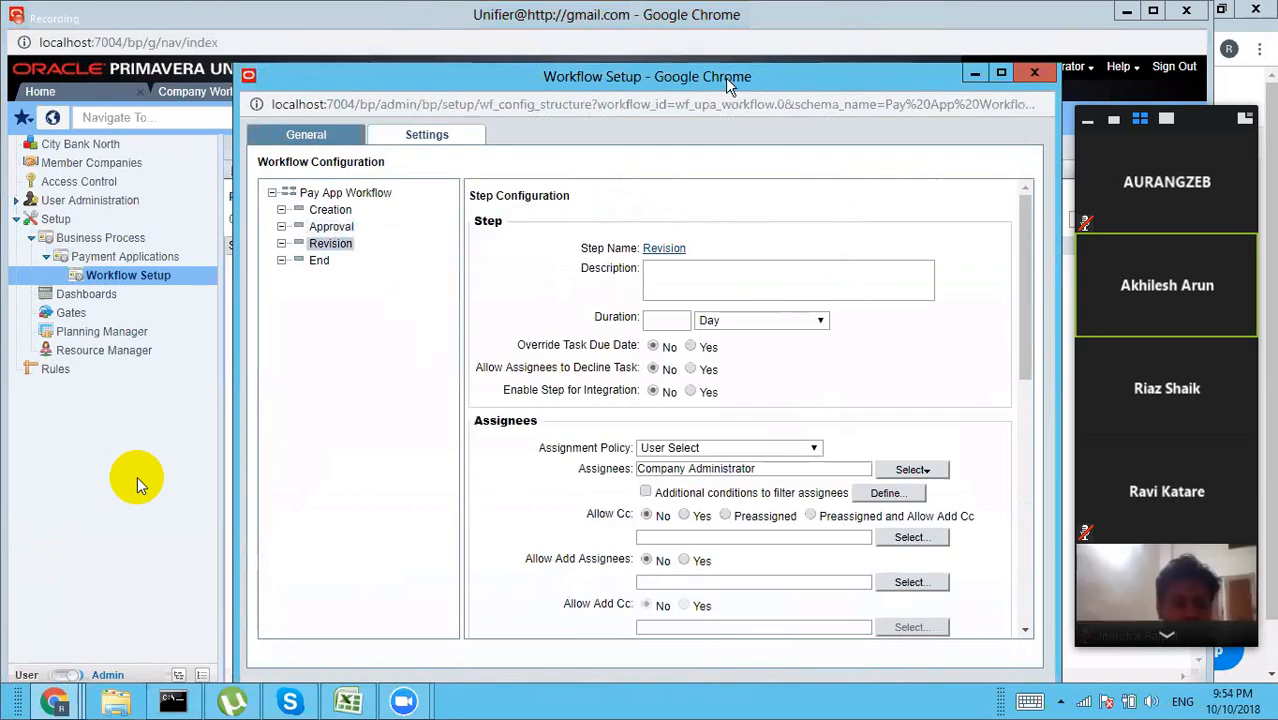
{"action": "left_click_drag", "start_coordinate": [725, 77], "coordinate": [723, 47]}
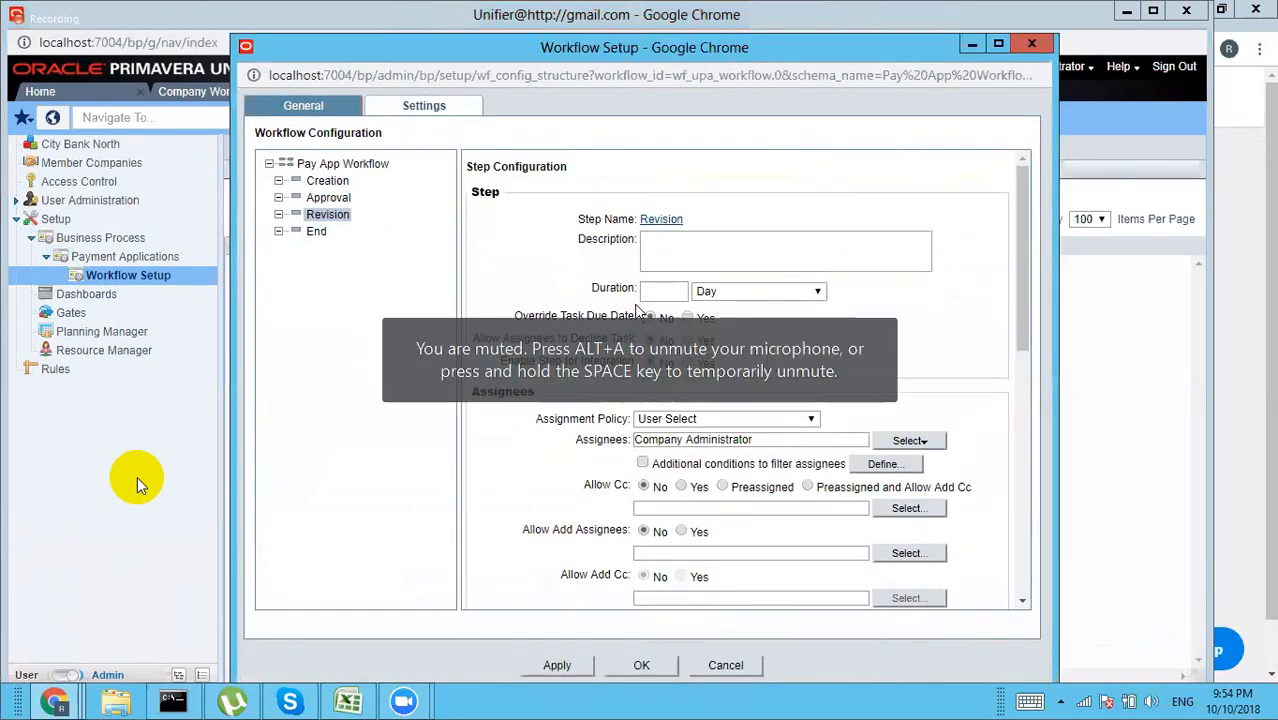
Step: Save the PA setup and open the empty Contracts workflow setups list
{"action": "left_click", "coordinate": [640, 666]}
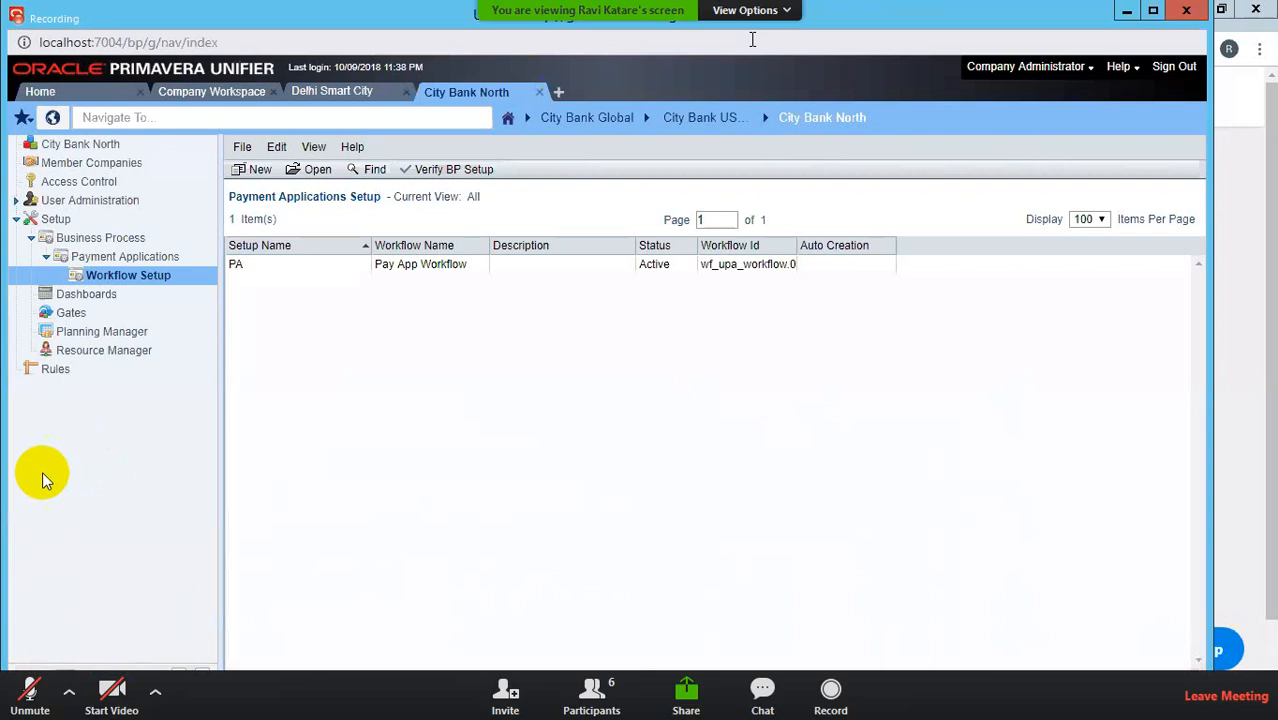
{"action": "left_click", "coordinate": [128, 240]}
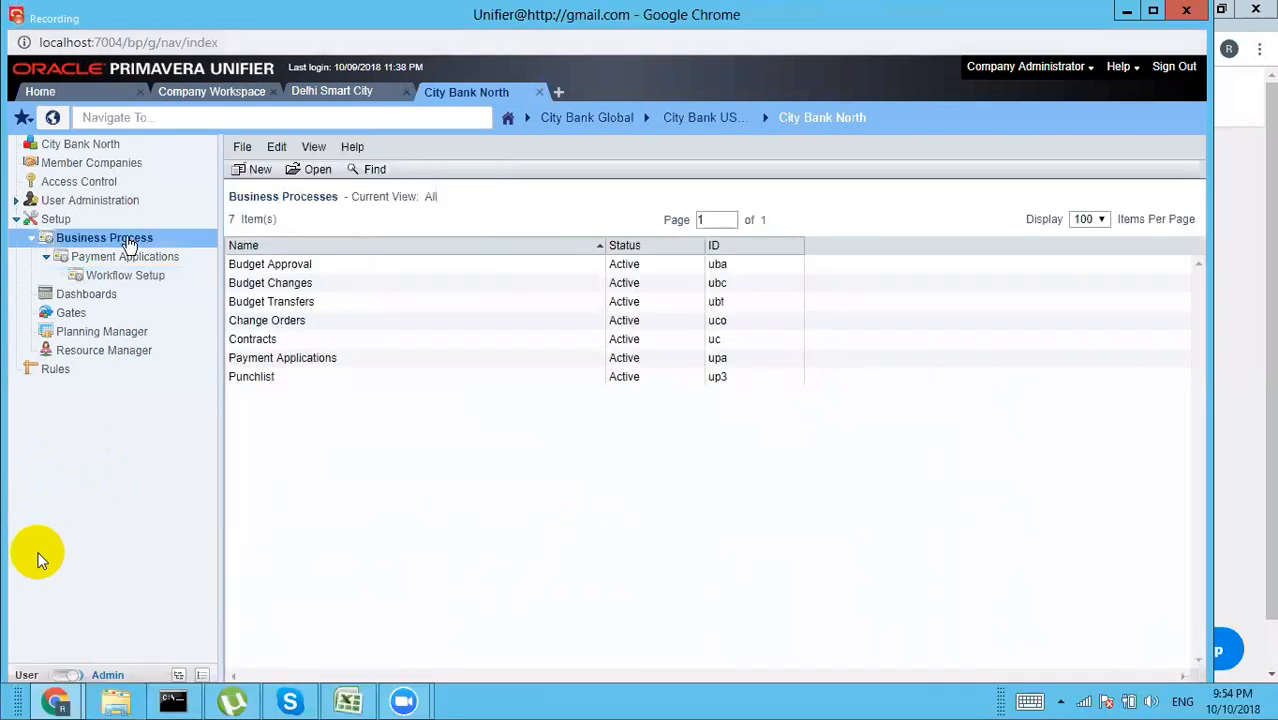
{"action": "double_click", "coordinate": [295, 341]}
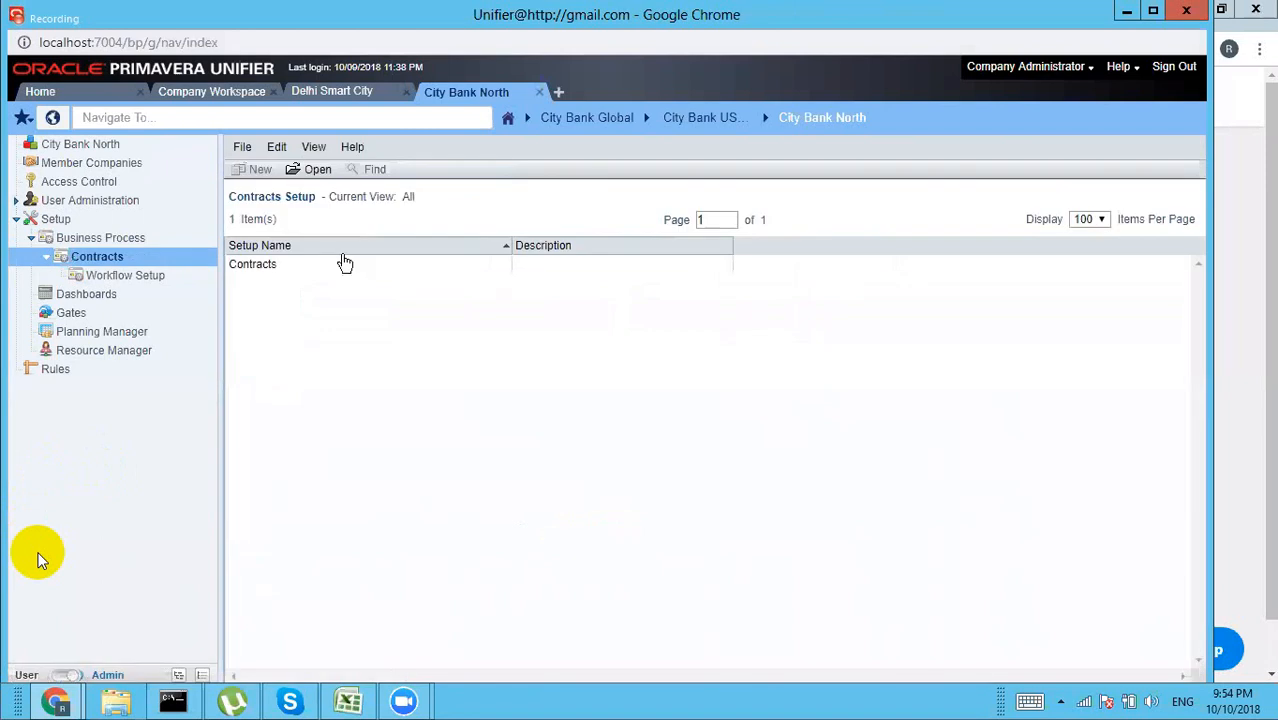
{"action": "left_click", "coordinate": [103, 280]}
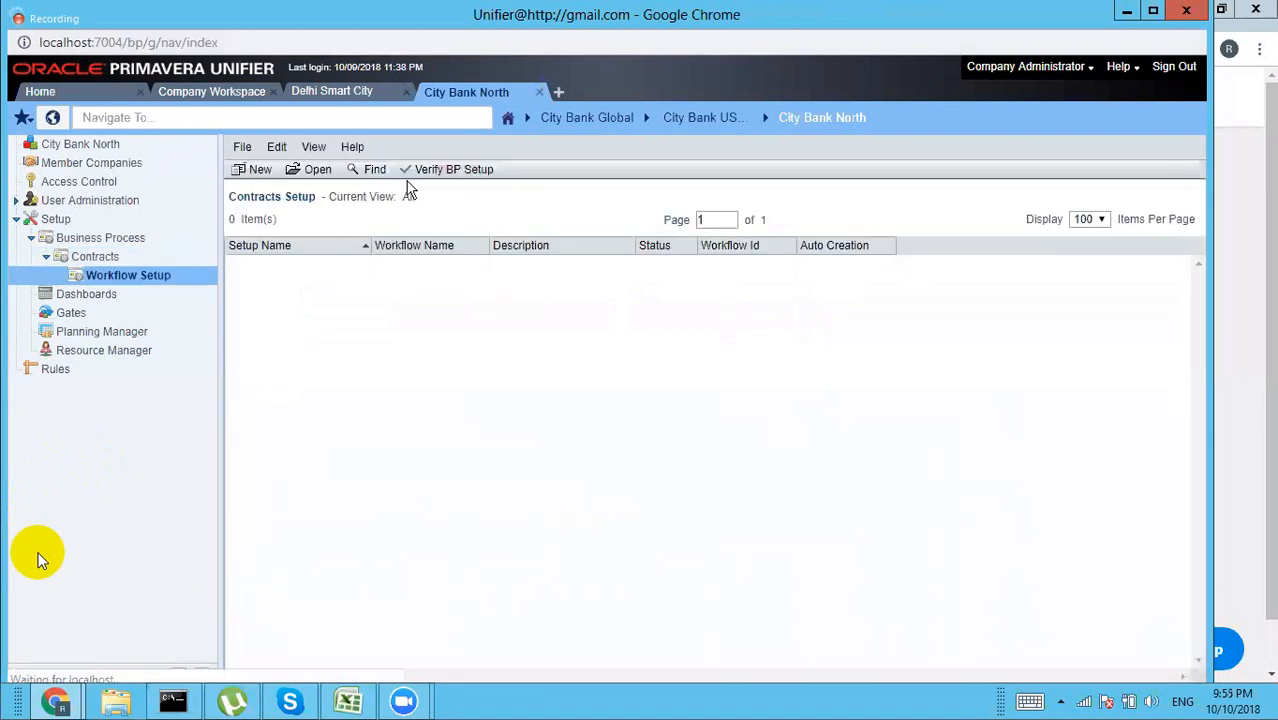
Step: Create a Contracts setup on Contract Approval named CON with Active status
{"action": "left_click", "coordinate": [256, 172]}
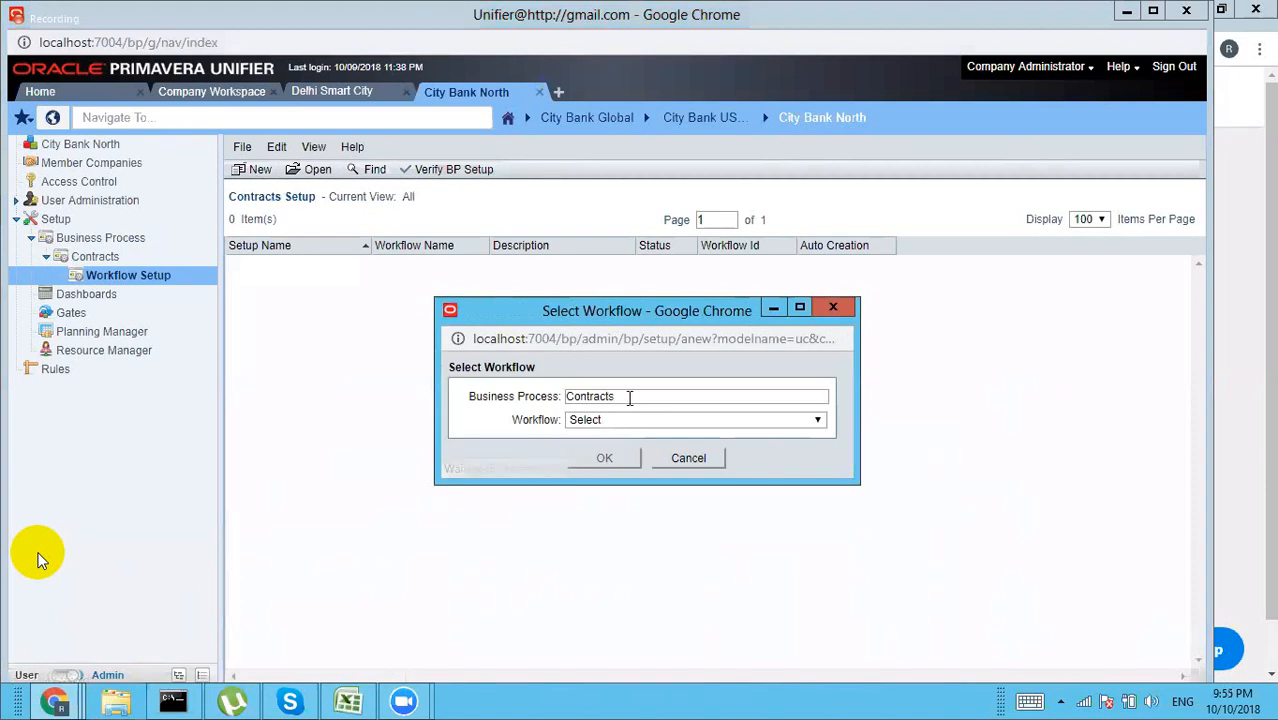
{"action": "left_click", "coordinate": [626, 420]}
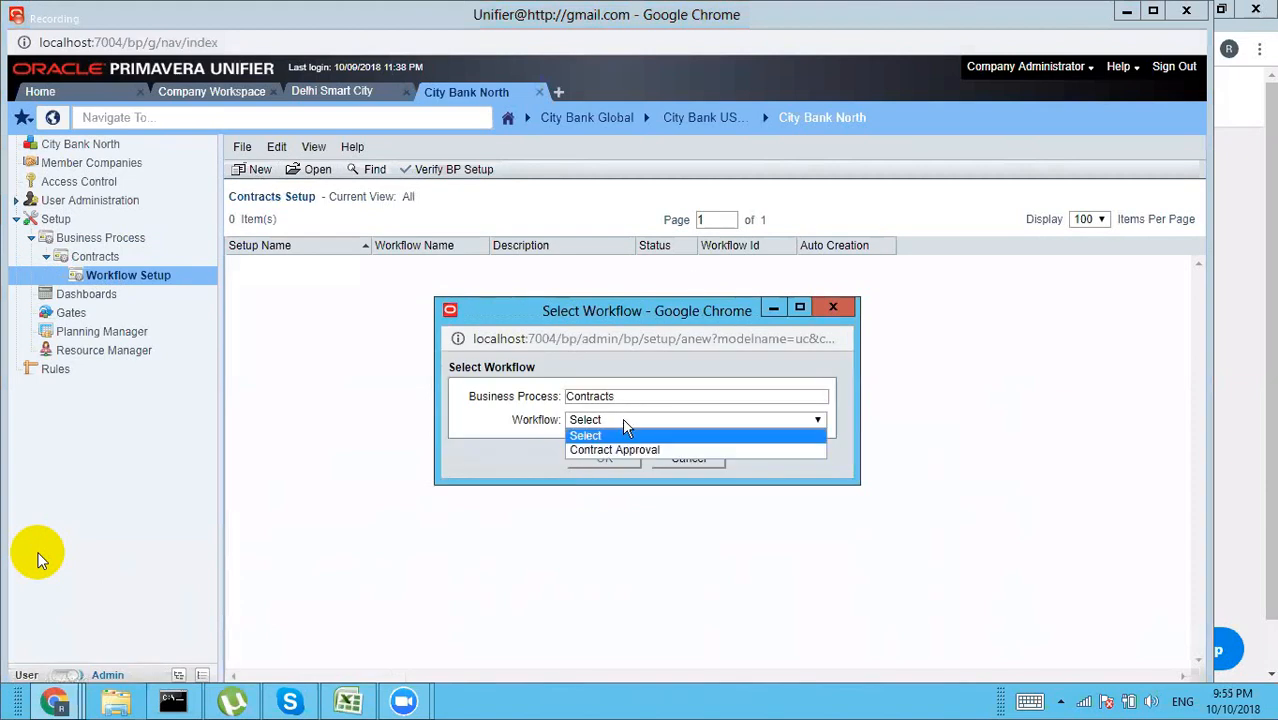
{"action": "left_click", "coordinate": [619, 450]}
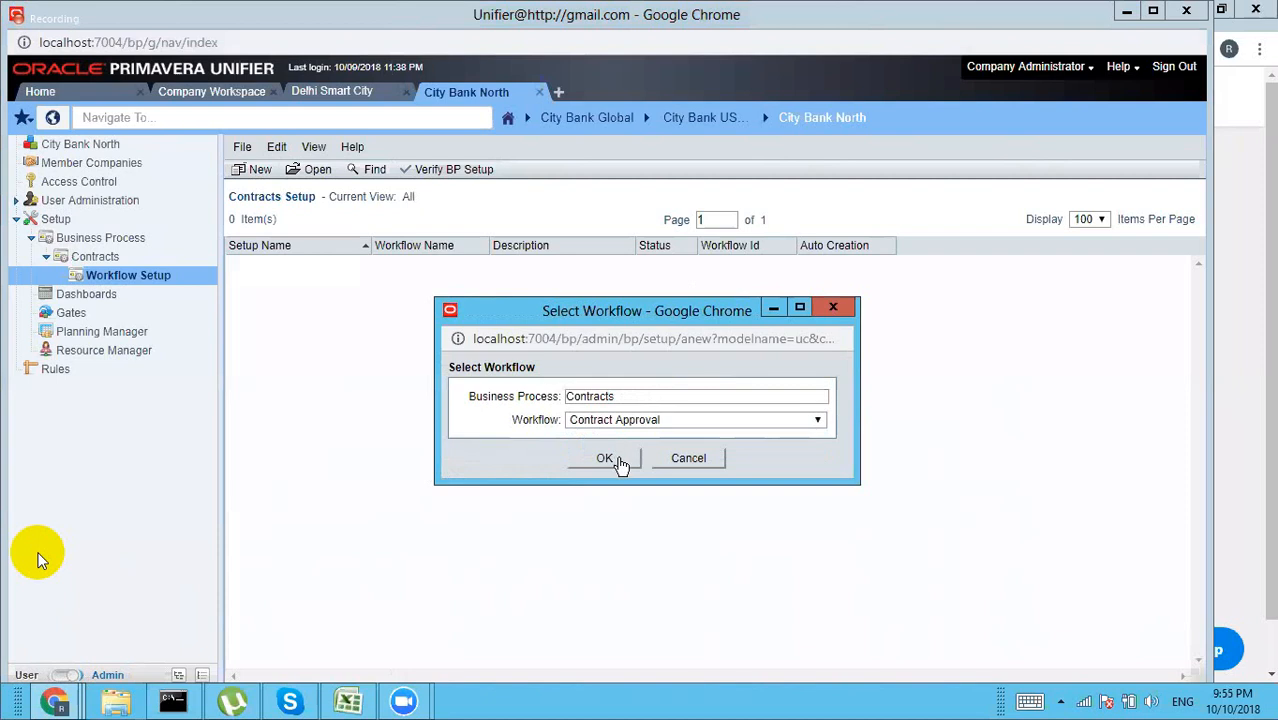
{"action": "left_click", "coordinate": [607, 459]}
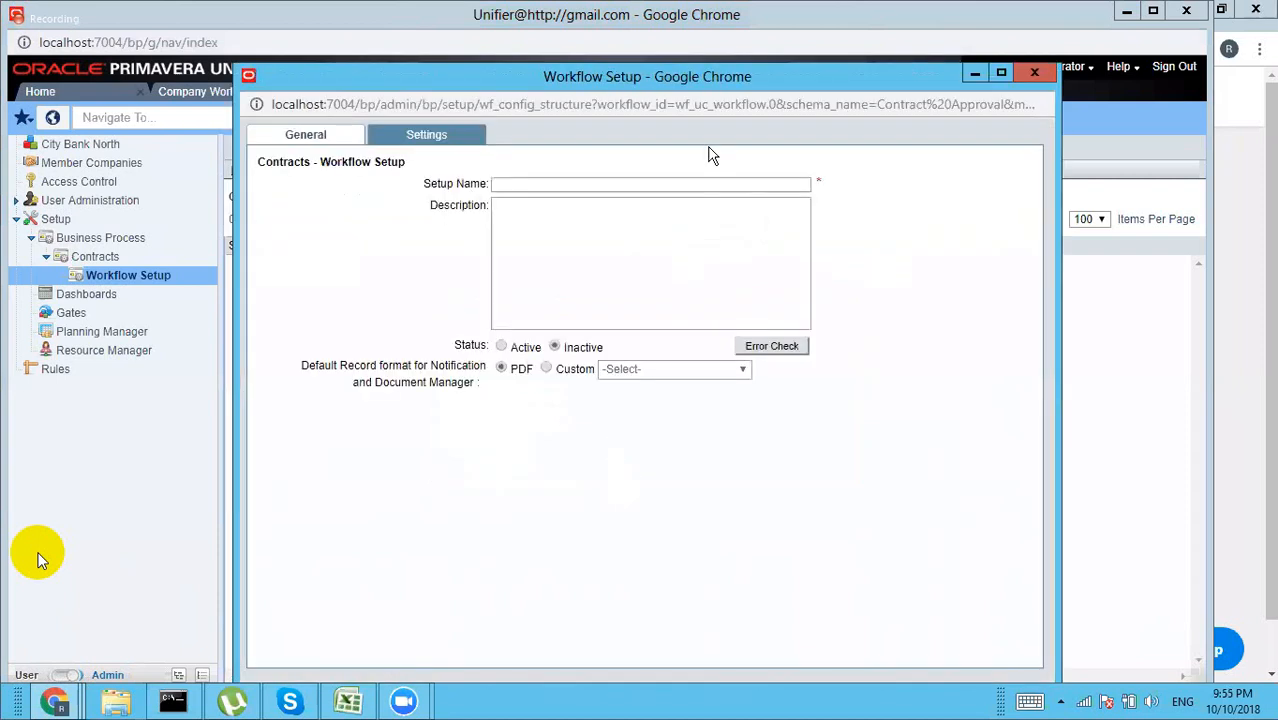
{"action": "left_click", "coordinate": [536, 184]}
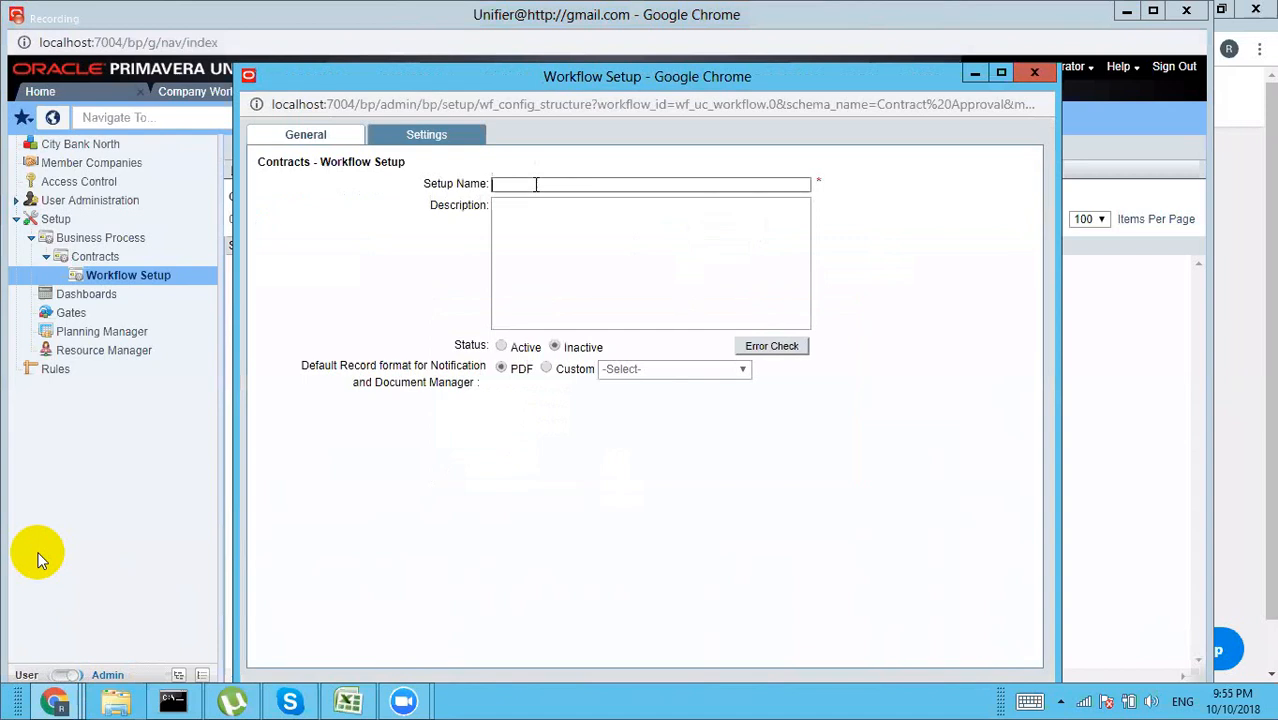
{"action": "type", "text": "CON"}
{"action": "left_click", "coordinate": [502, 350]}
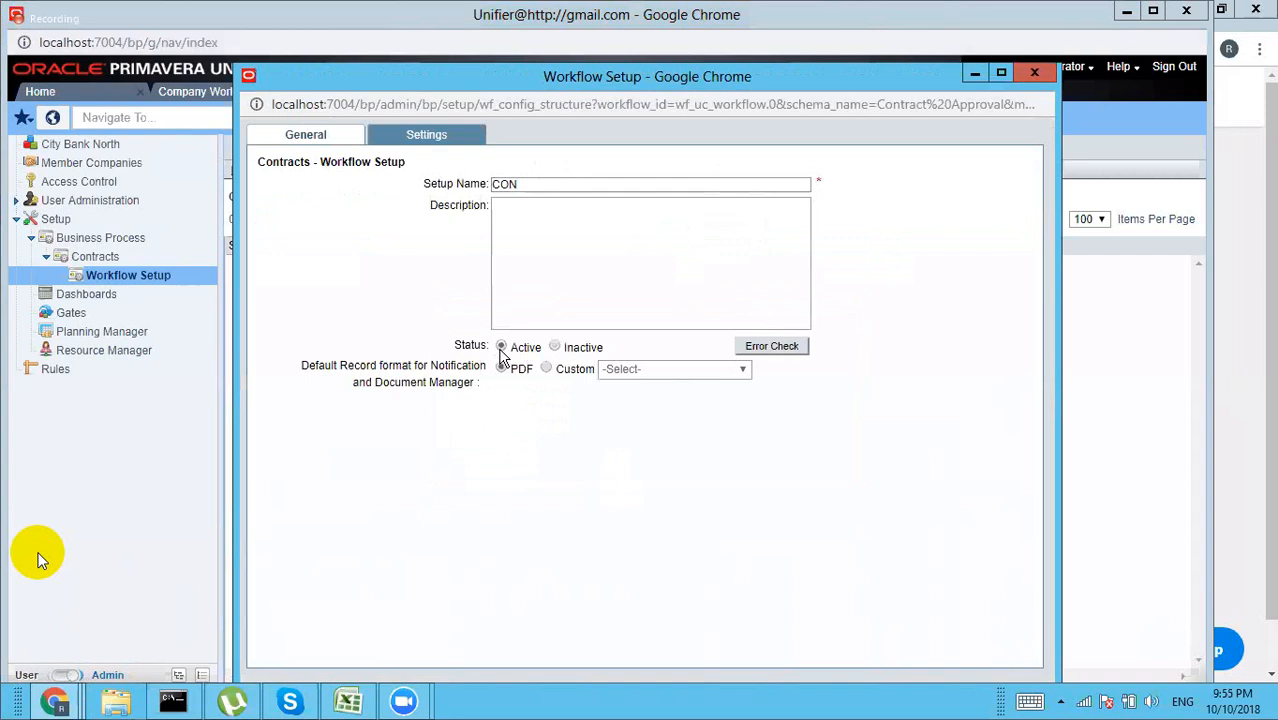
{"action": "left_click", "coordinate": [423, 141]}
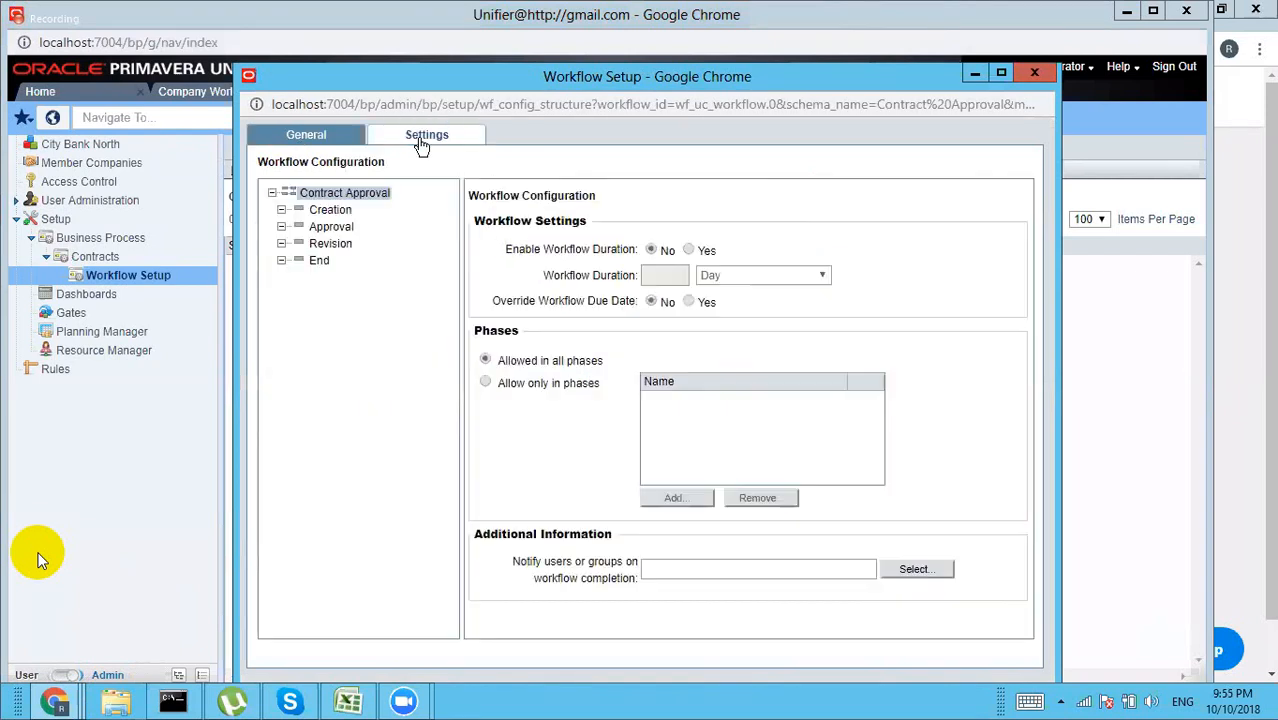
Step: Add Company Administrator as the CON Creation step assignee
{"action": "left_click", "coordinate": [331, 210]}
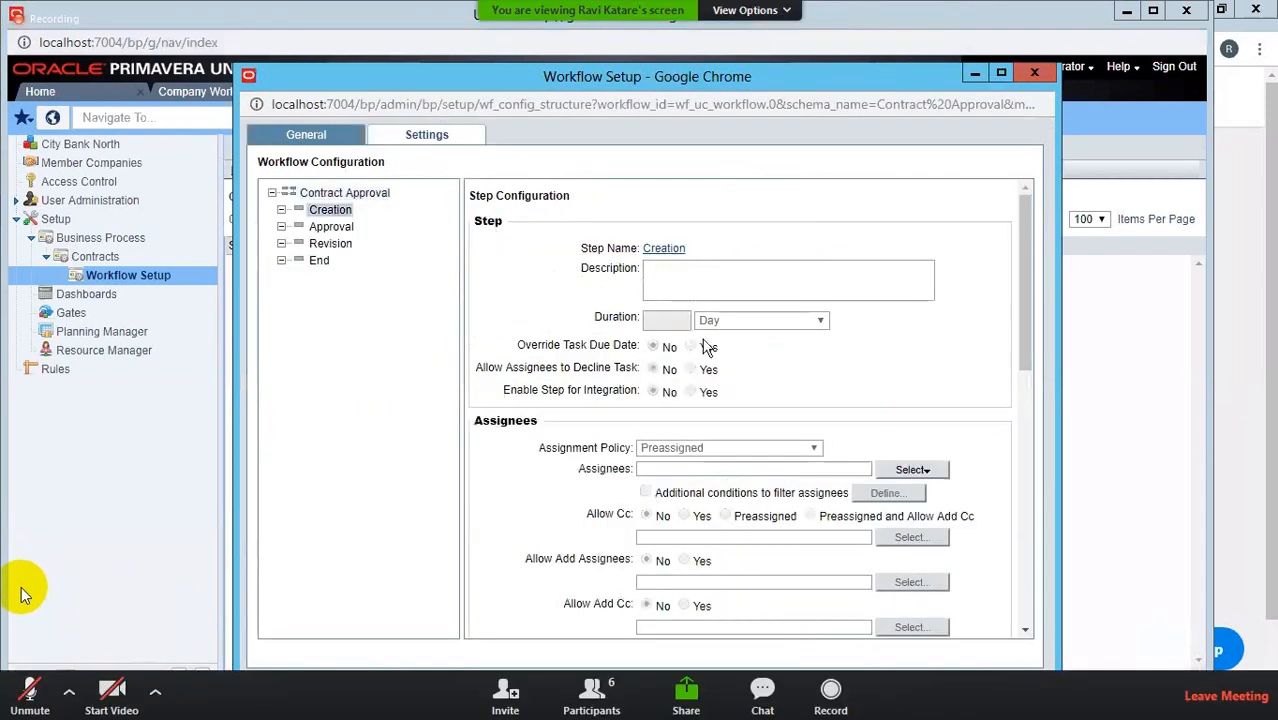
{"action": "left_click", "coordinate": [922, 474]}
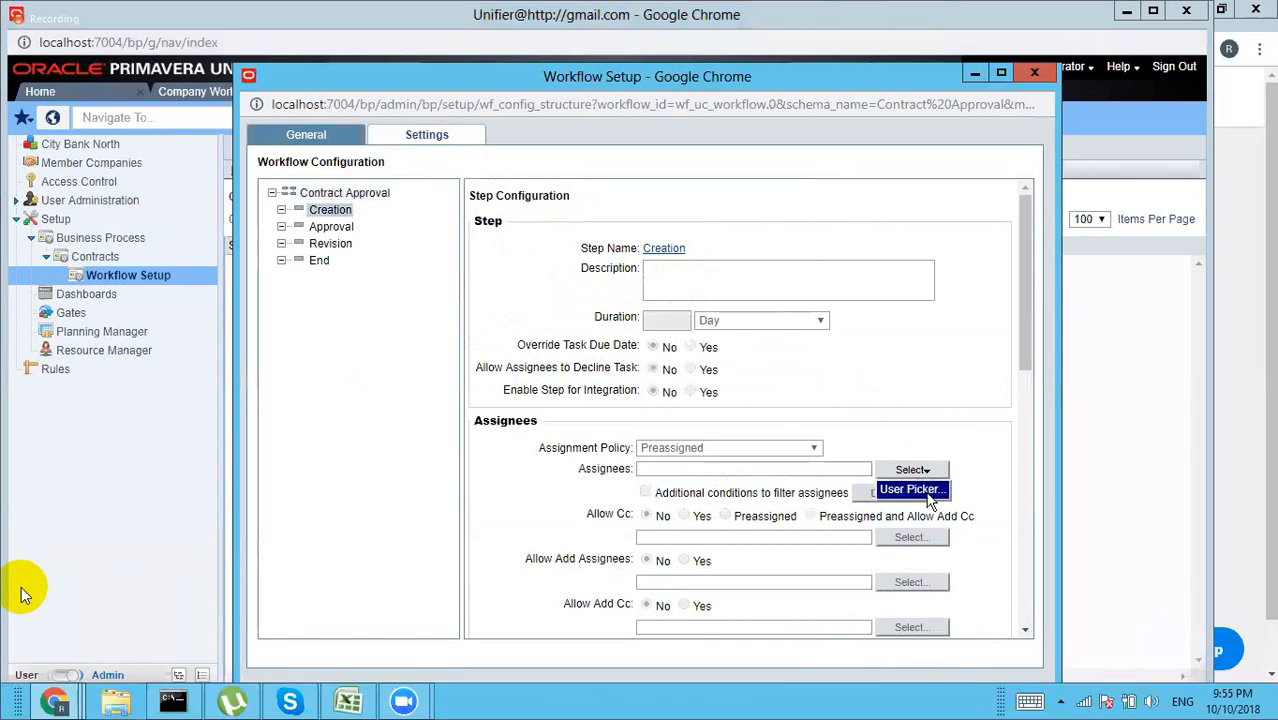
{"action": "left_click", "coordinate": [910, 490]}
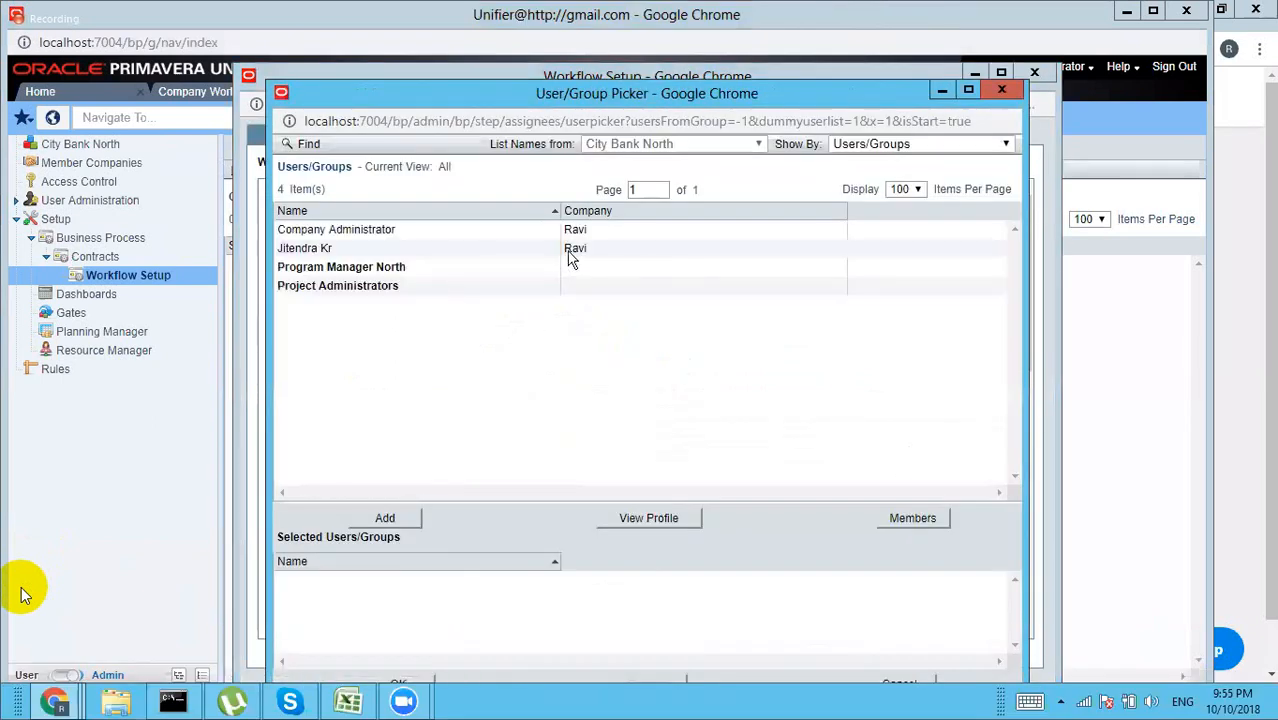
{"action": "left_click", "coordinate": [408, 233]}
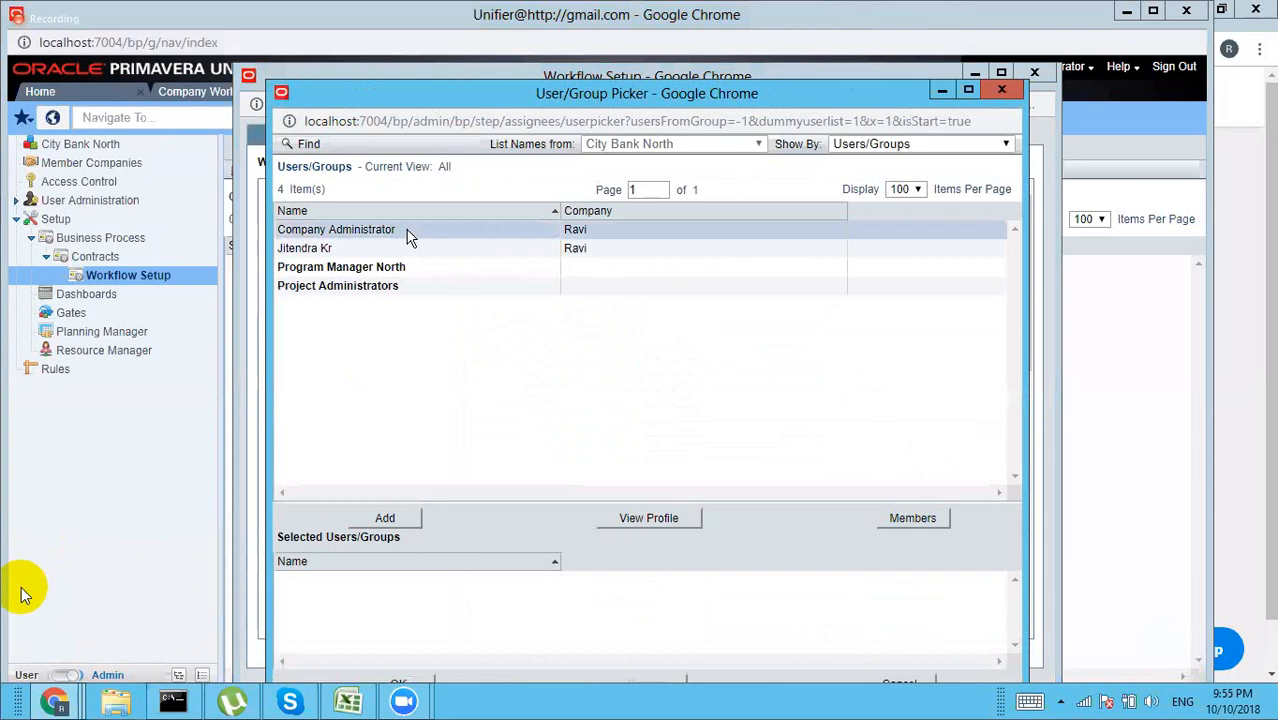
{"action": "left_click", "coordinate": [399, 520]}
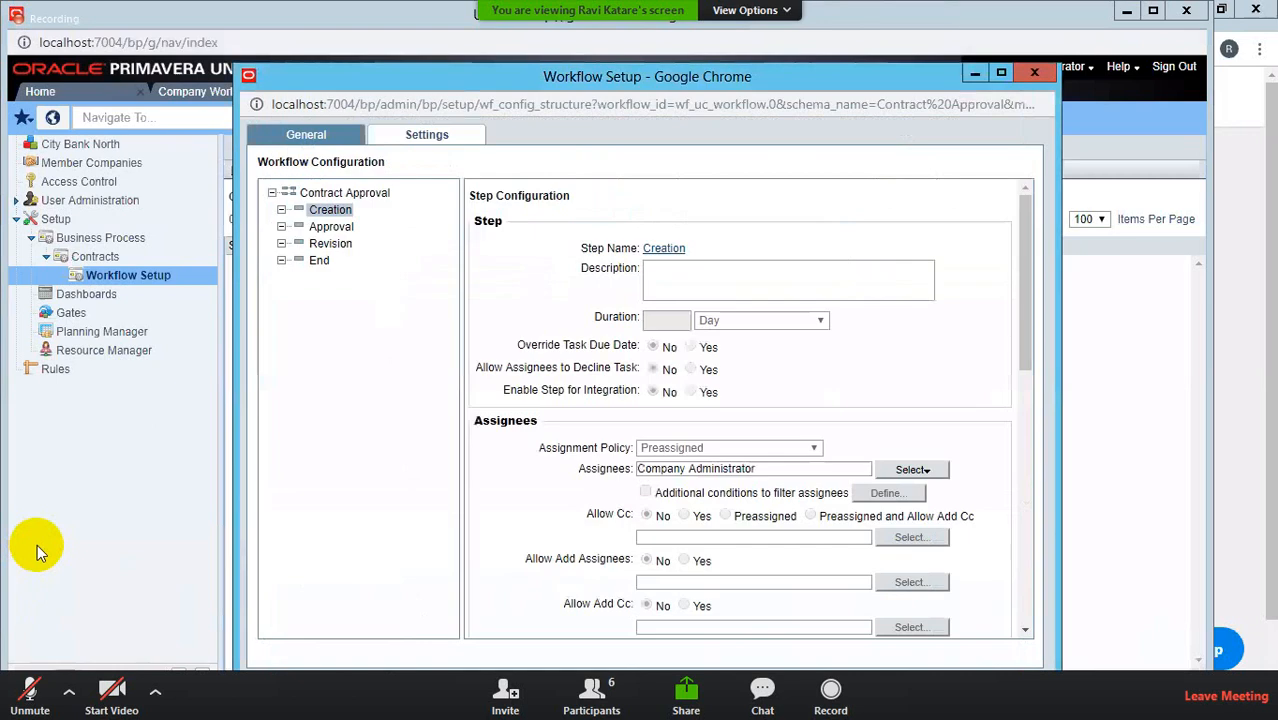
Step: Add Company Administrator as the CON Approval step assignee
{"action": "left_click", "coordinate": [331, 228]}
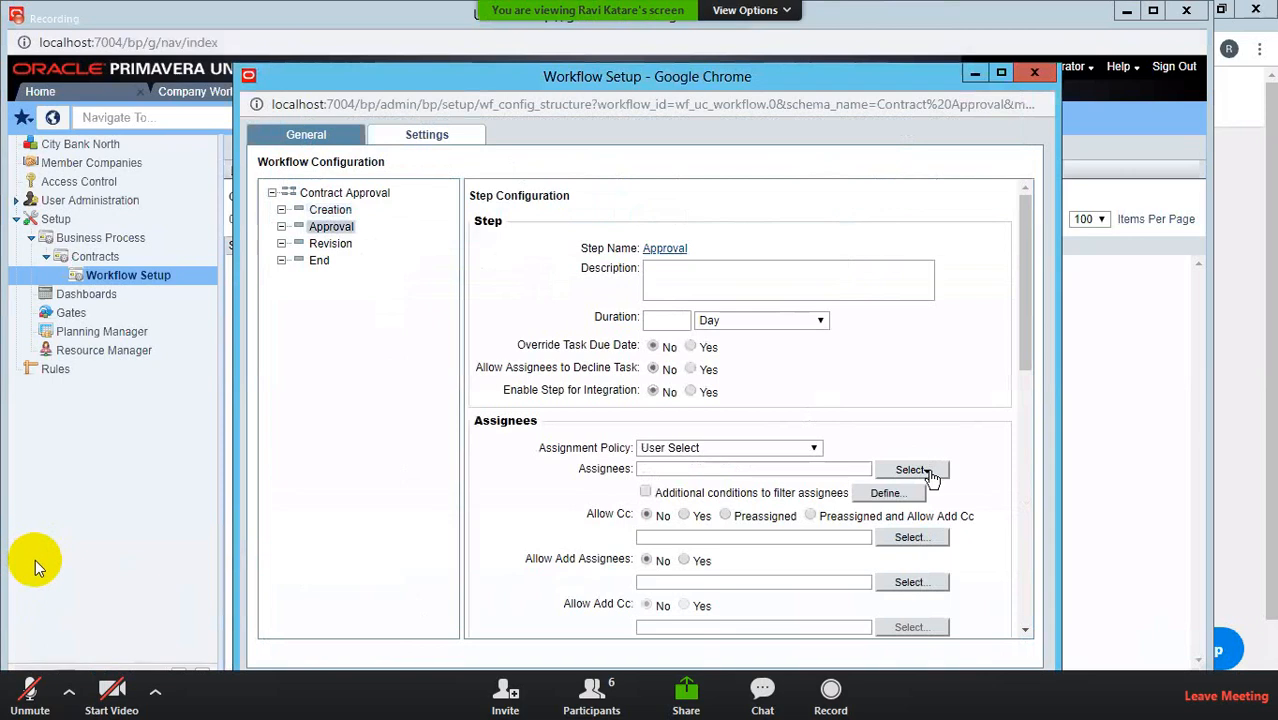
{"action": "left_click", "coordinate": [912, 469]}
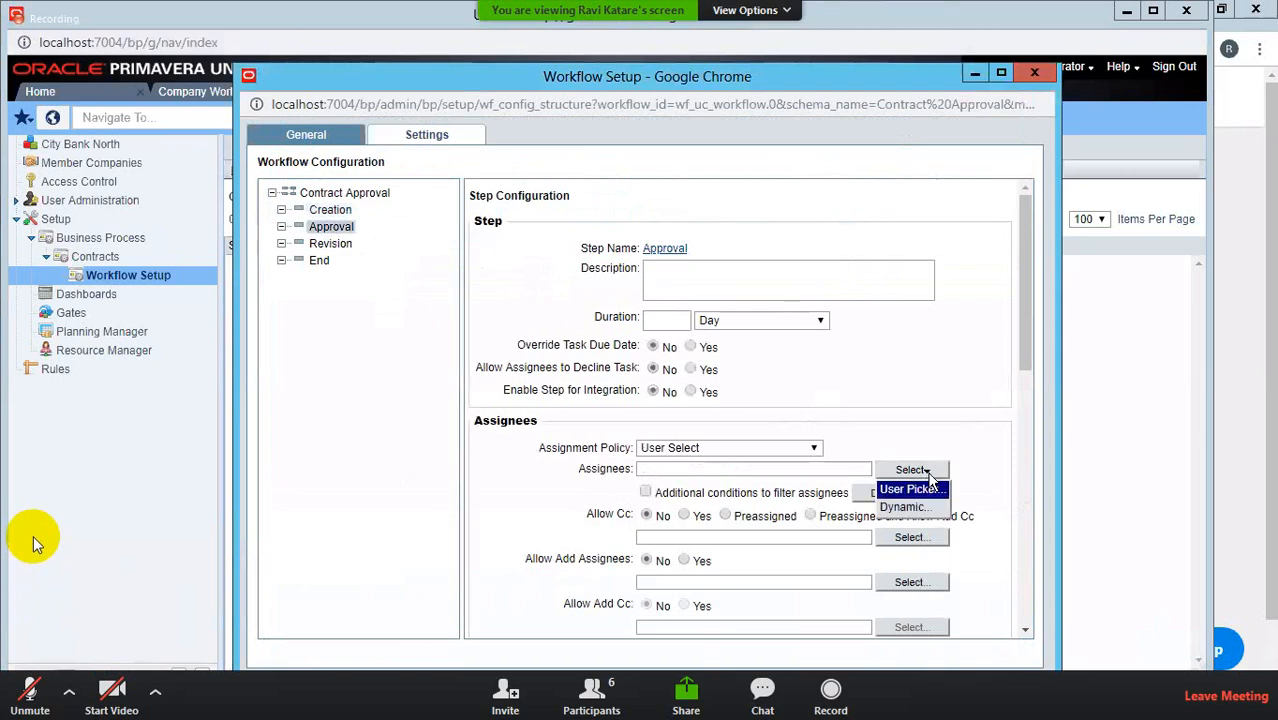
{"action": "left_click", "coordinate": [910, 489]}
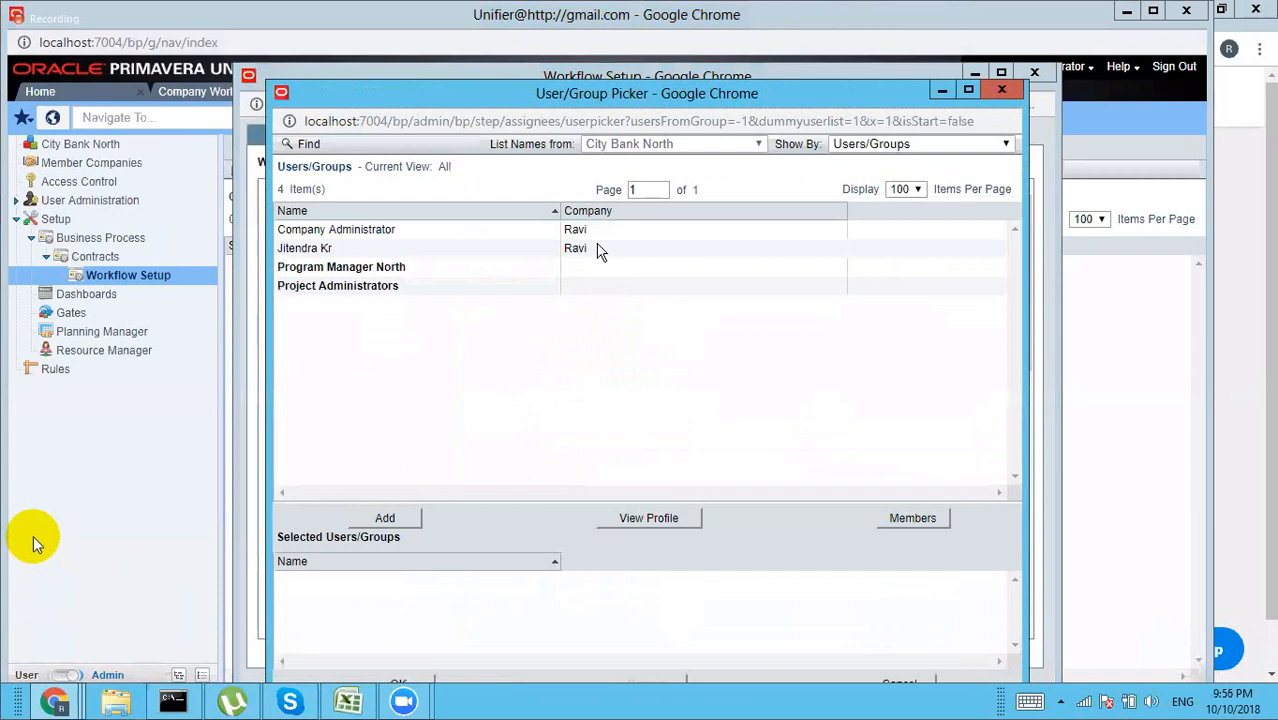
{"action": "left_click", "coordinate": [368, 237]}
{"action": "left_click", "coordinate": [380, 518]}
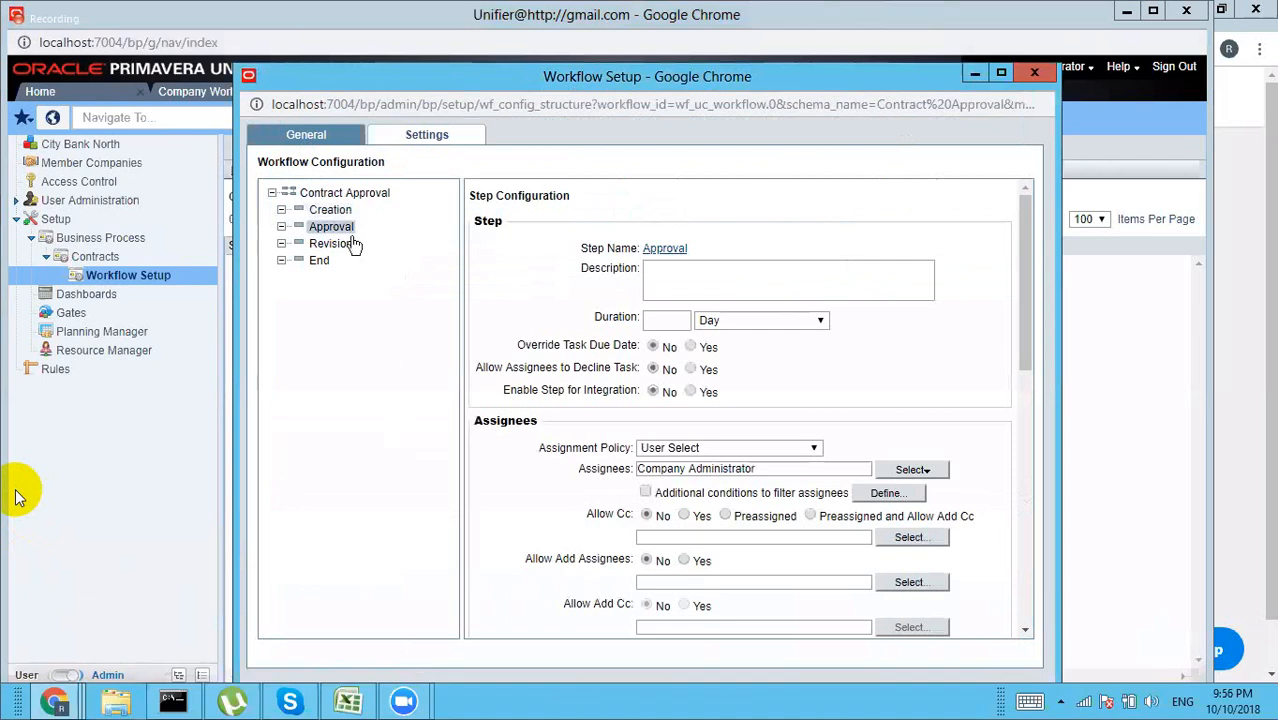
Step: Add Company Administrator via the User Picker as the CON Revision step assignee
{"action": "left_click", "coordinate": [334, 244]}
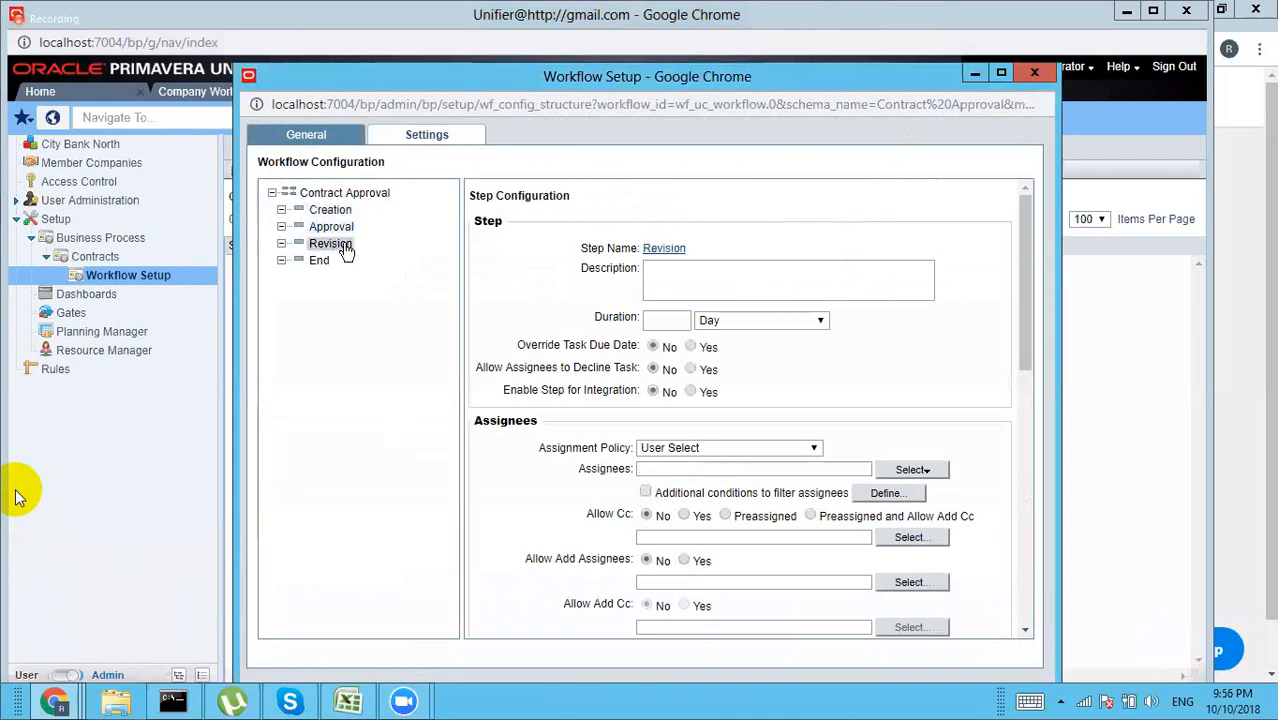
{"action": "left_click", "coordinate": [926, 472]}
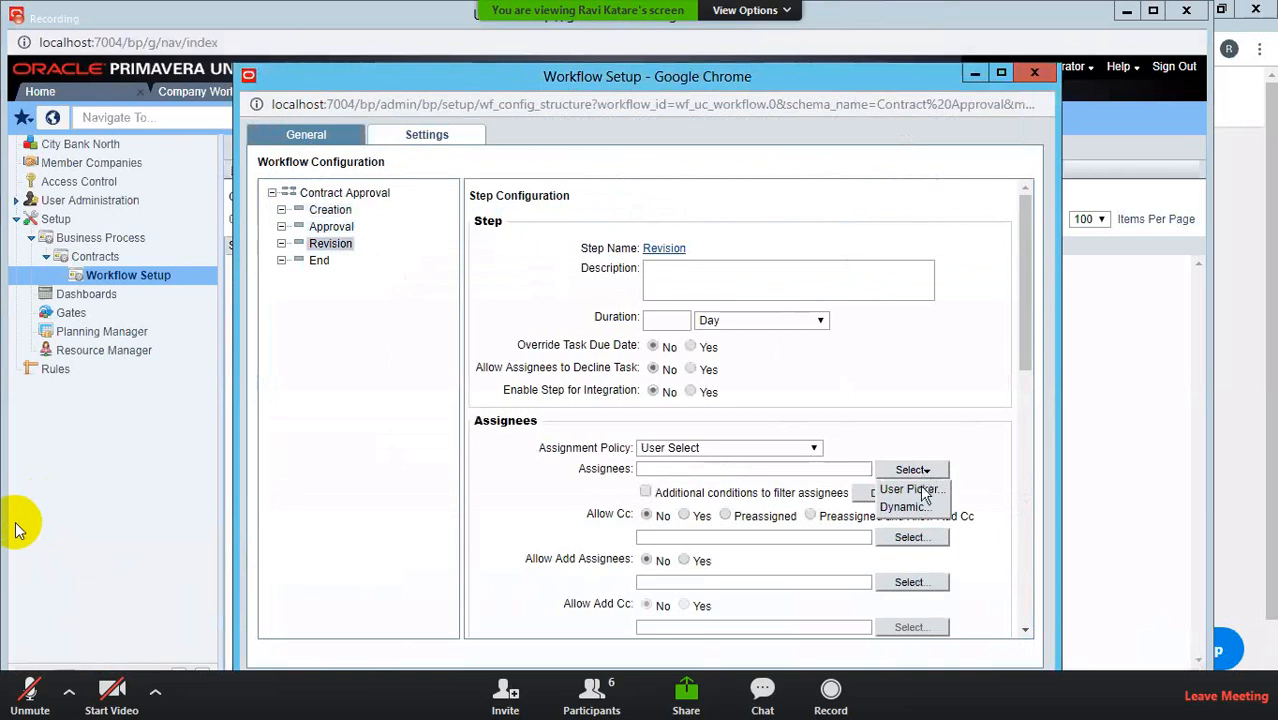
{"action": "left_click", "coordinate": [922, 491]}
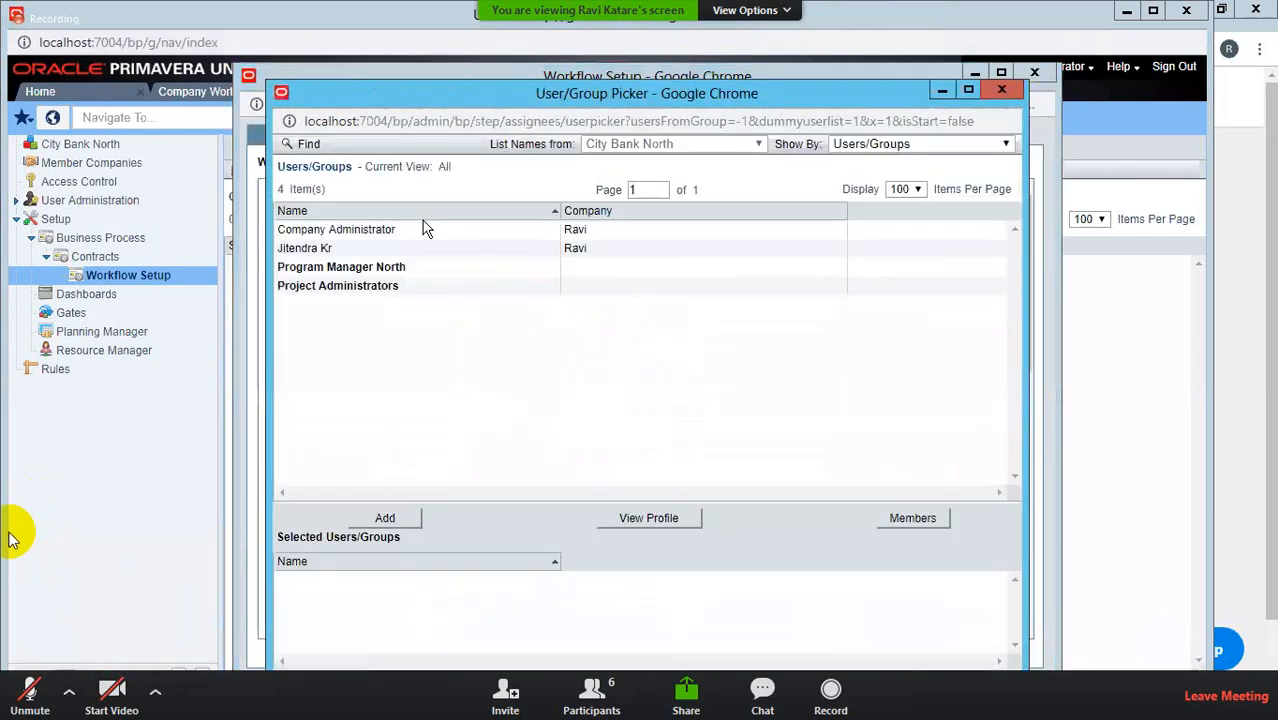
{"action": "left_click", "coordinate": [360, 235]}
{"action": "left_click", "coordinate": [386, 517]}
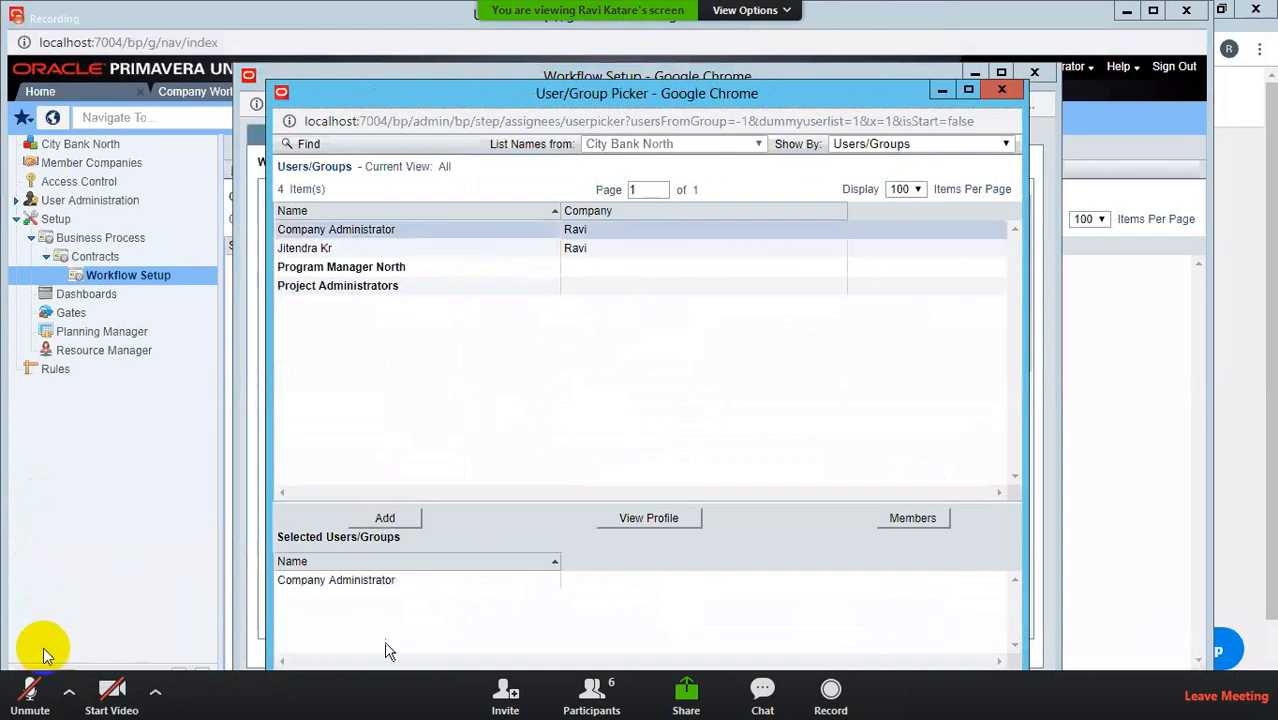
{"action": "left_click", "coordinate": [649, 688]}
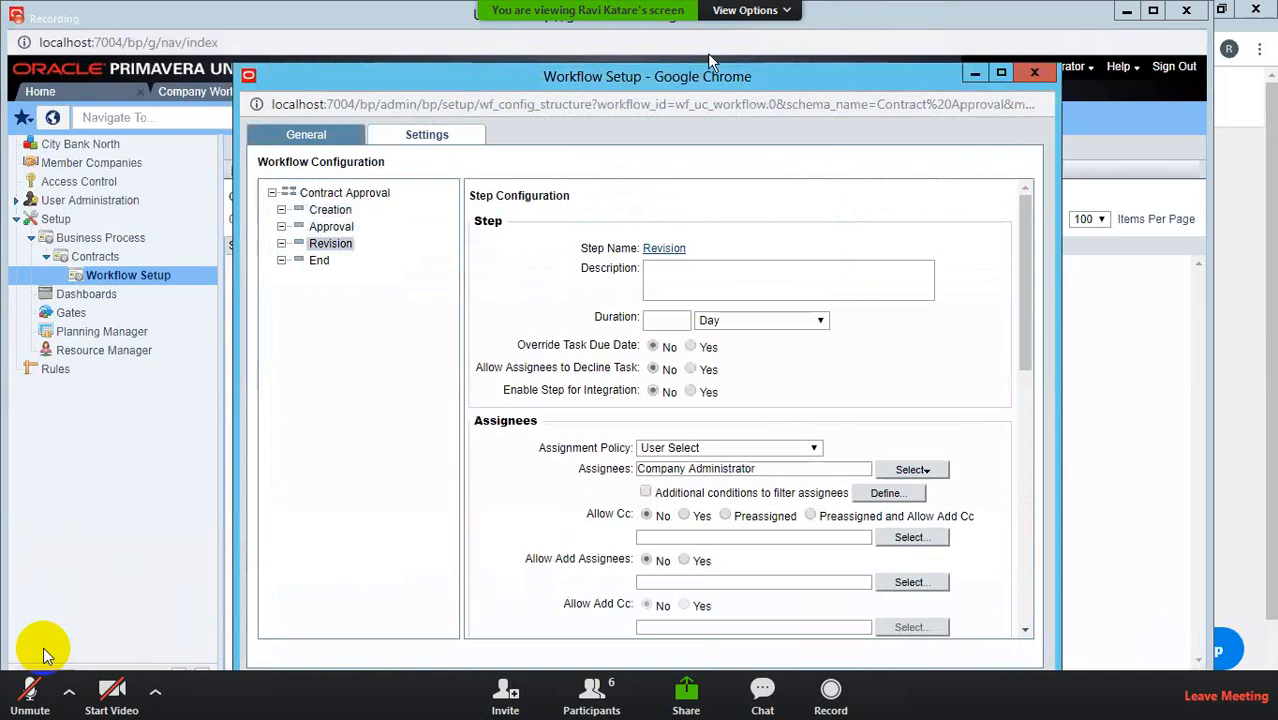
{"action": "left_click_drag", "start_coordinate": [697, 80], "coordinate": [700, 33]}
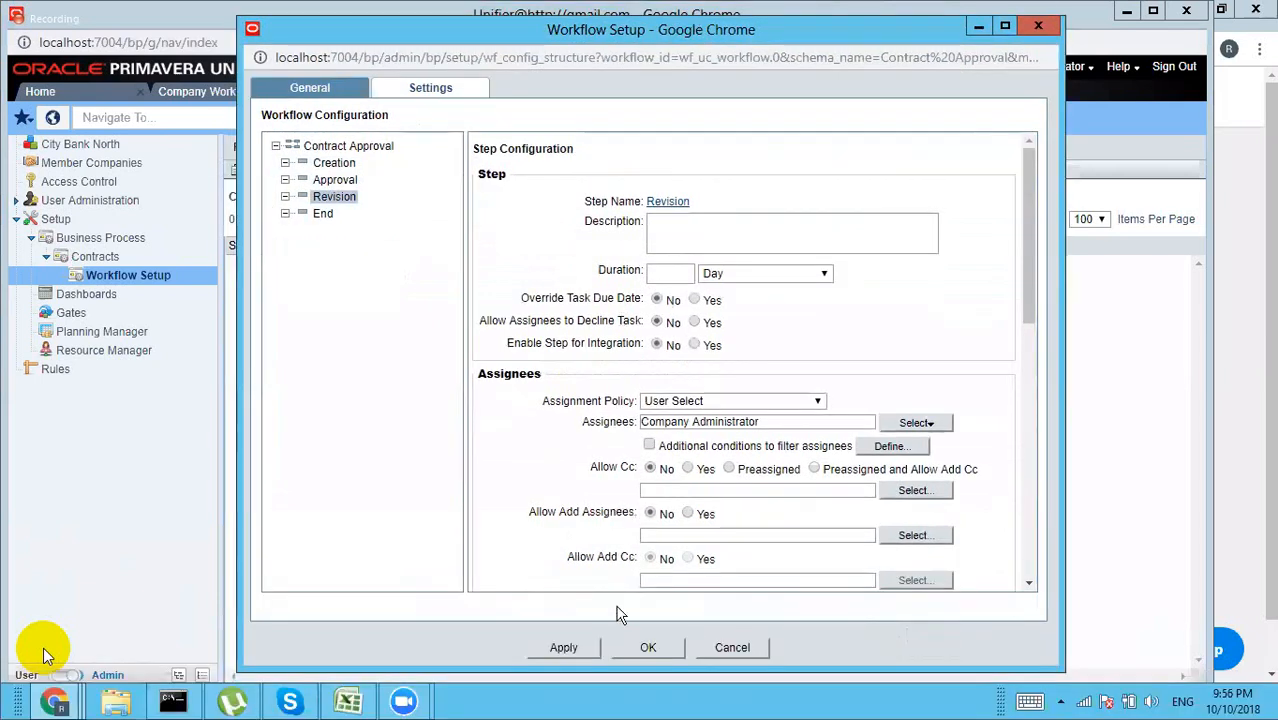
Step: Save the CON setup and go to Access Control from the business process list
{"action": "left_click", "coordinate": [646, 650]}
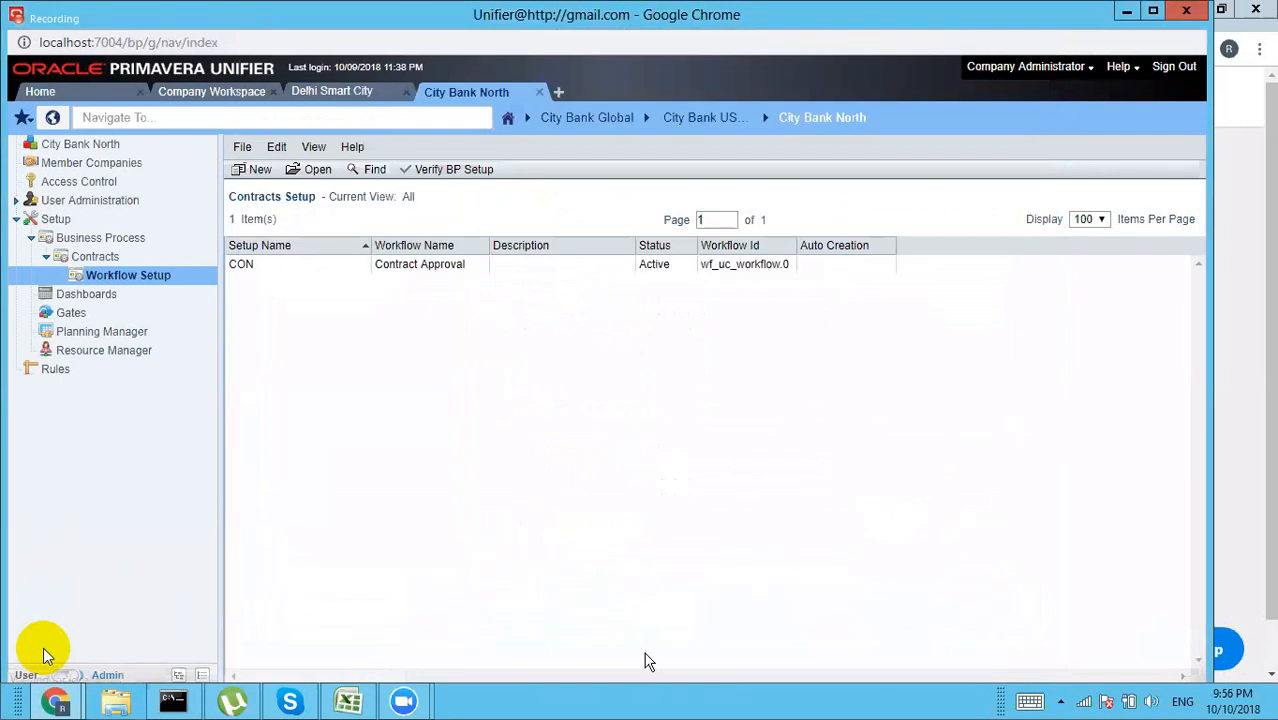
{"action": "left_click", "coordinate": [104, 240]}
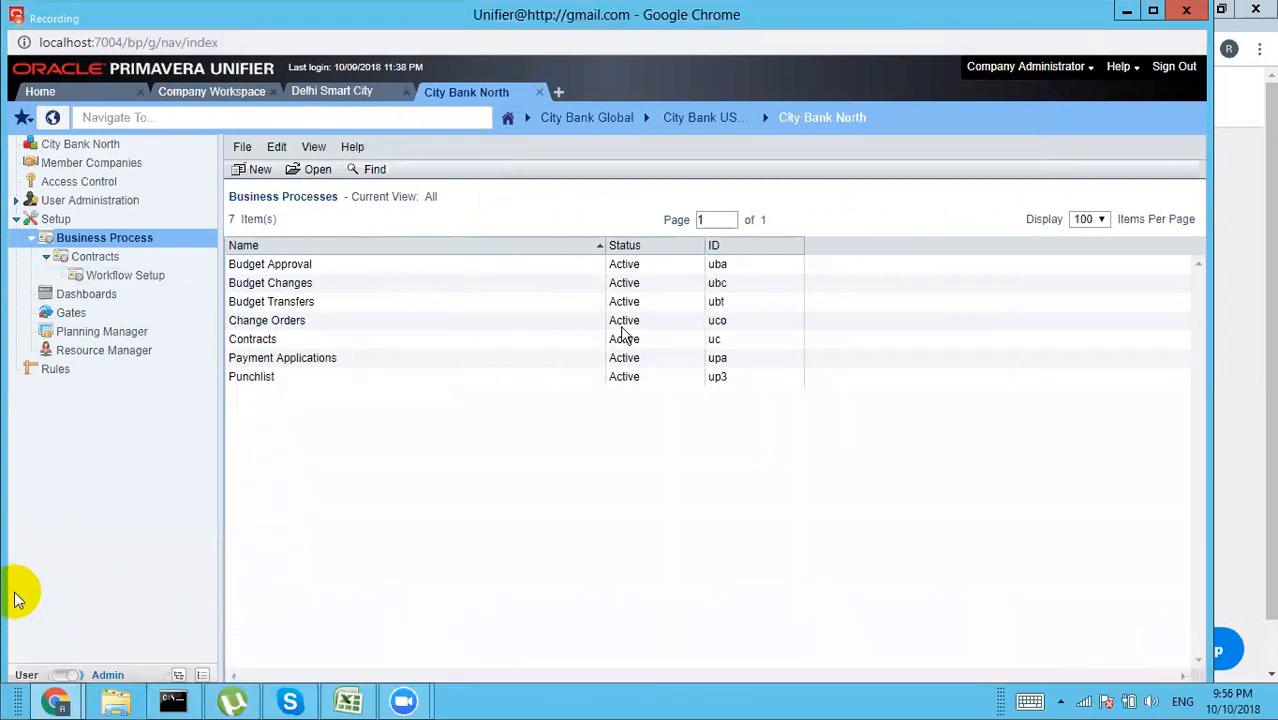
{"action": "left_click", "coordinate": [107, 185]}
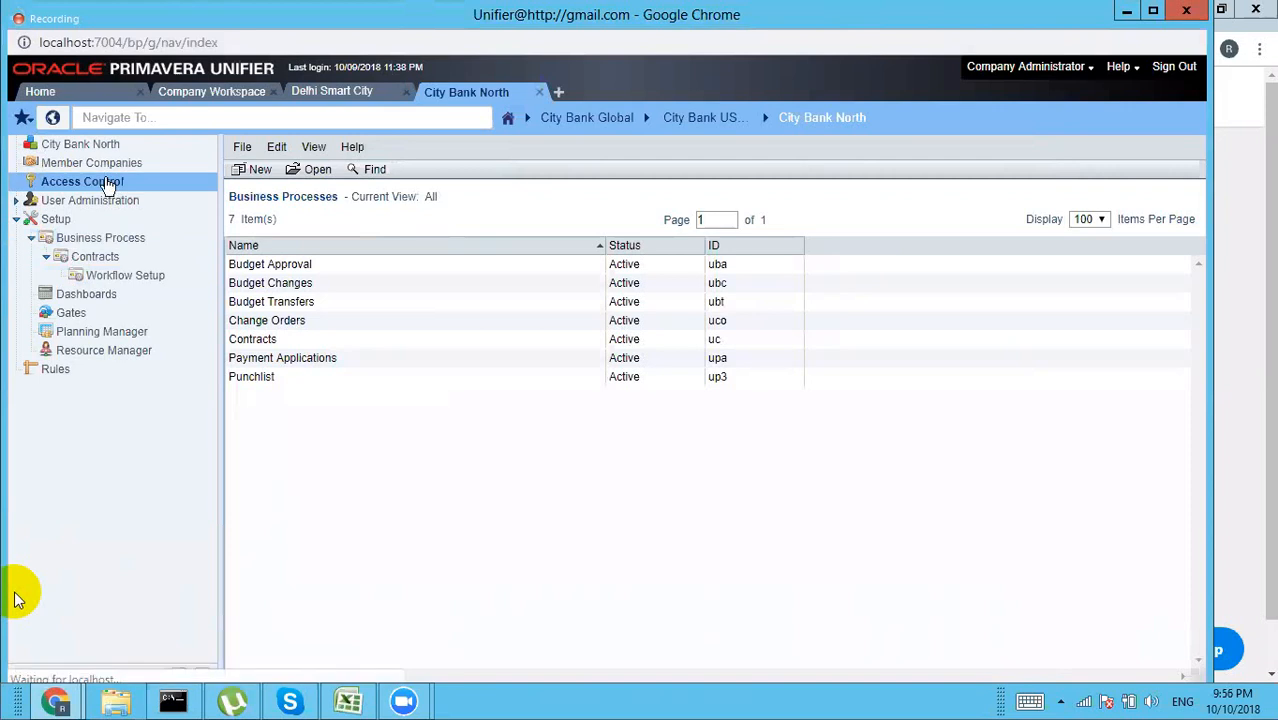
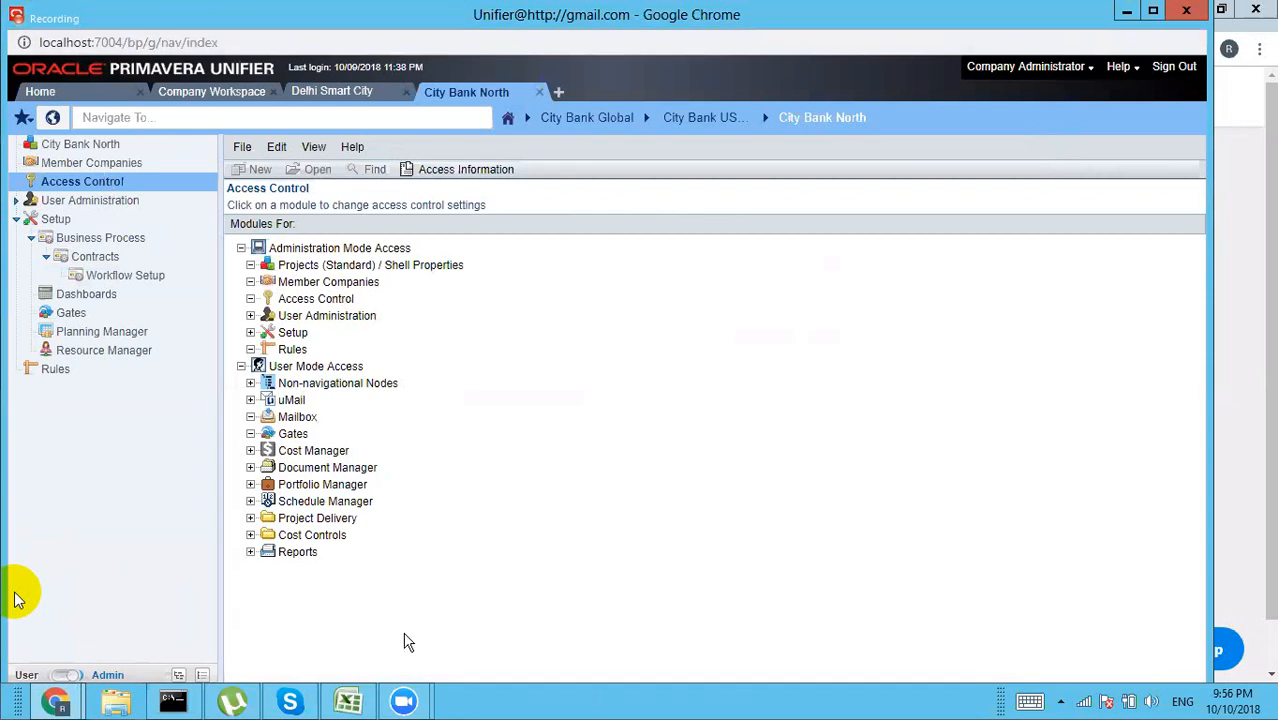
Step: Add Company Administrator as a new permission entry on Cost Controls > All > Budget Approval
{"action": "left_click", "coordinate": [250, 535]}
{"action": "left_click", "coordinate": [260, 552]}
{"action": "left_click", "coordinate": [358, 567]}
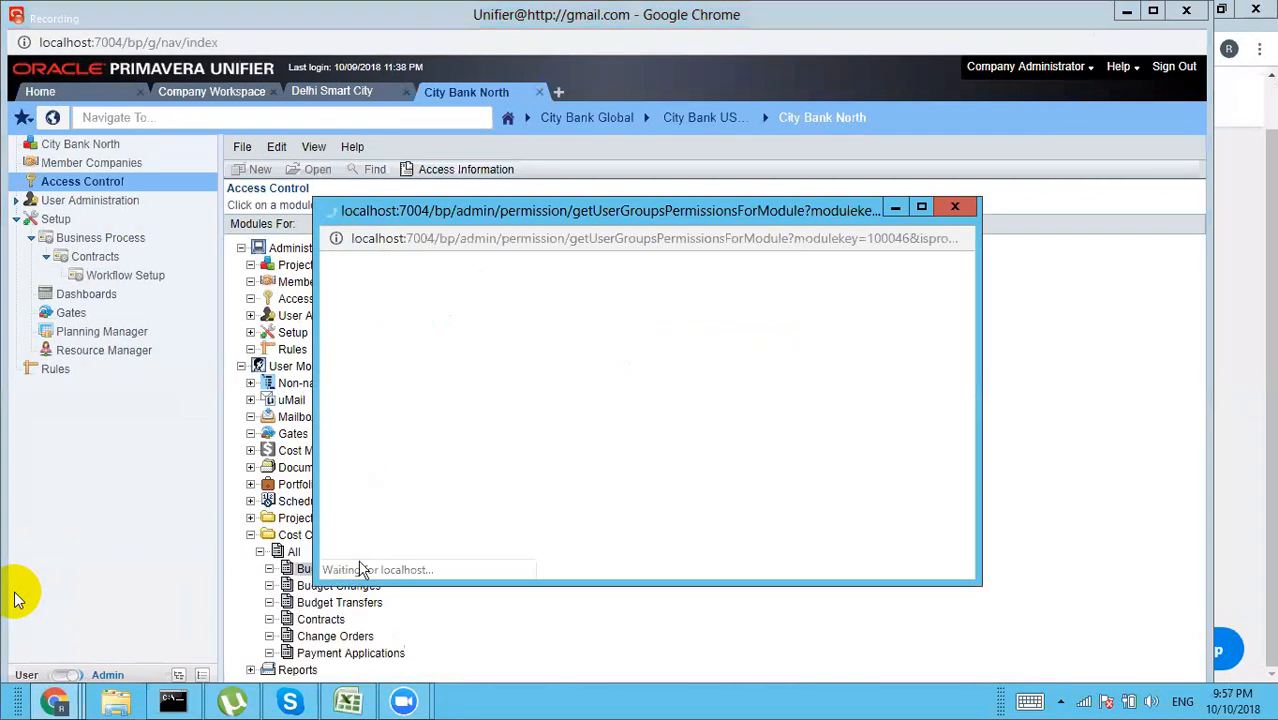
{"action": "left_click", "coordinate": [379, 502]}
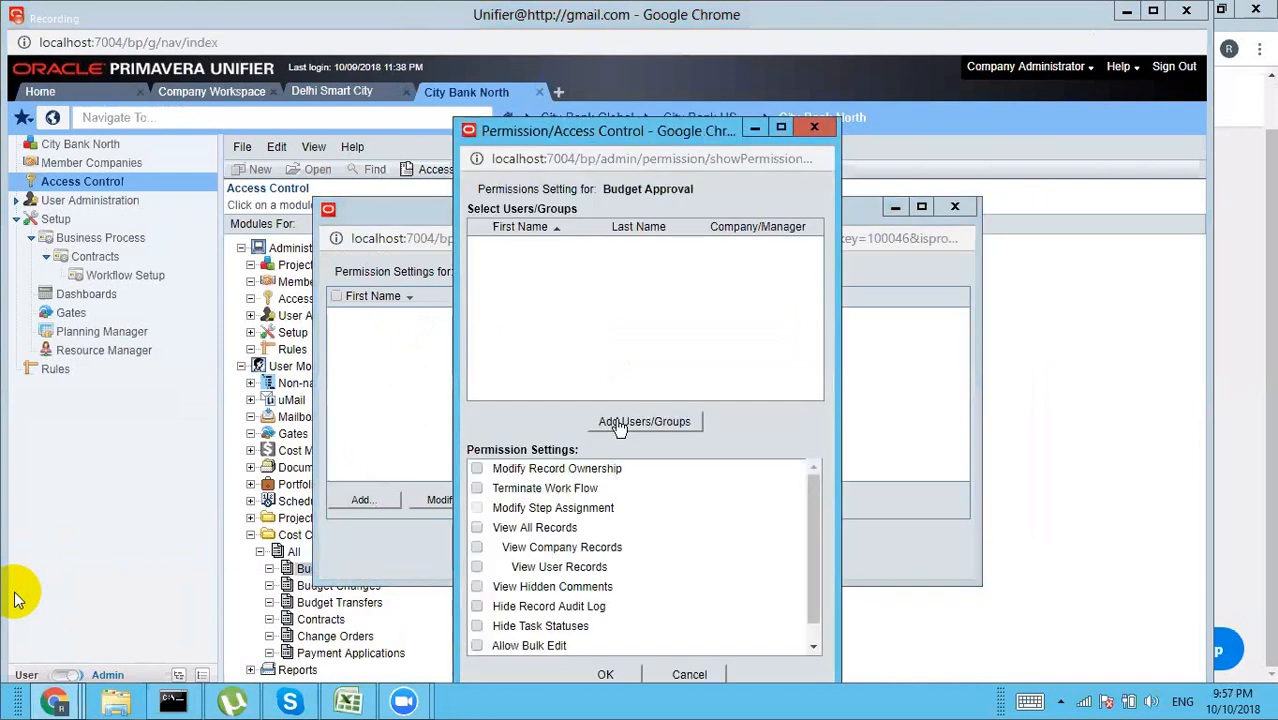
{"action": "left_click", "coordinate": [620, 425]}
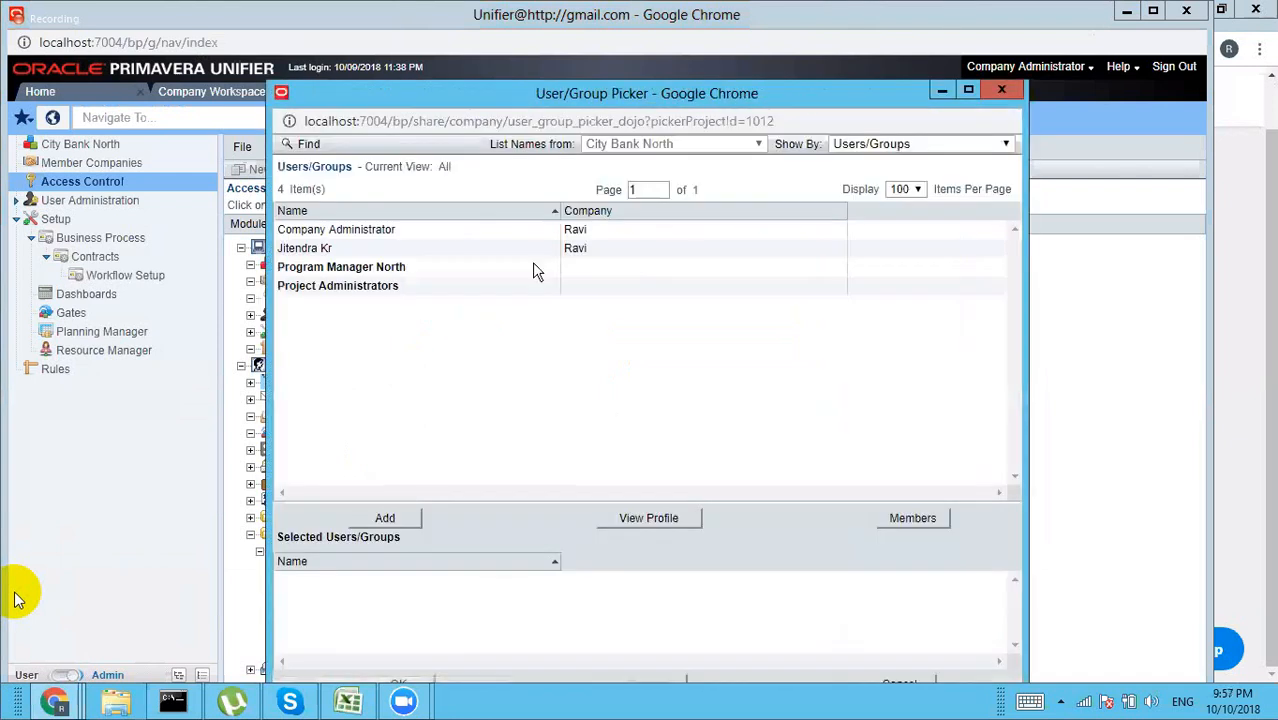
{"action": "left_click", "coordinate": [396, 232]}
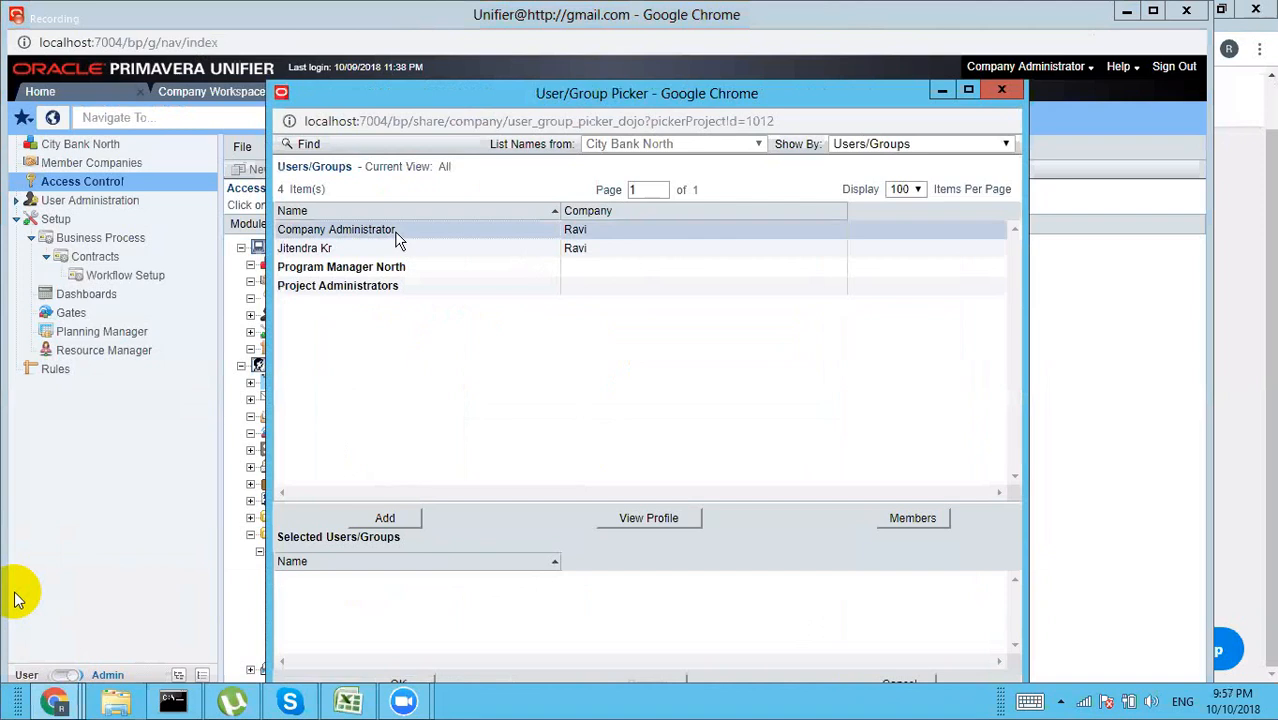
{"action": "left_click", "coordinate": [383, 518]}
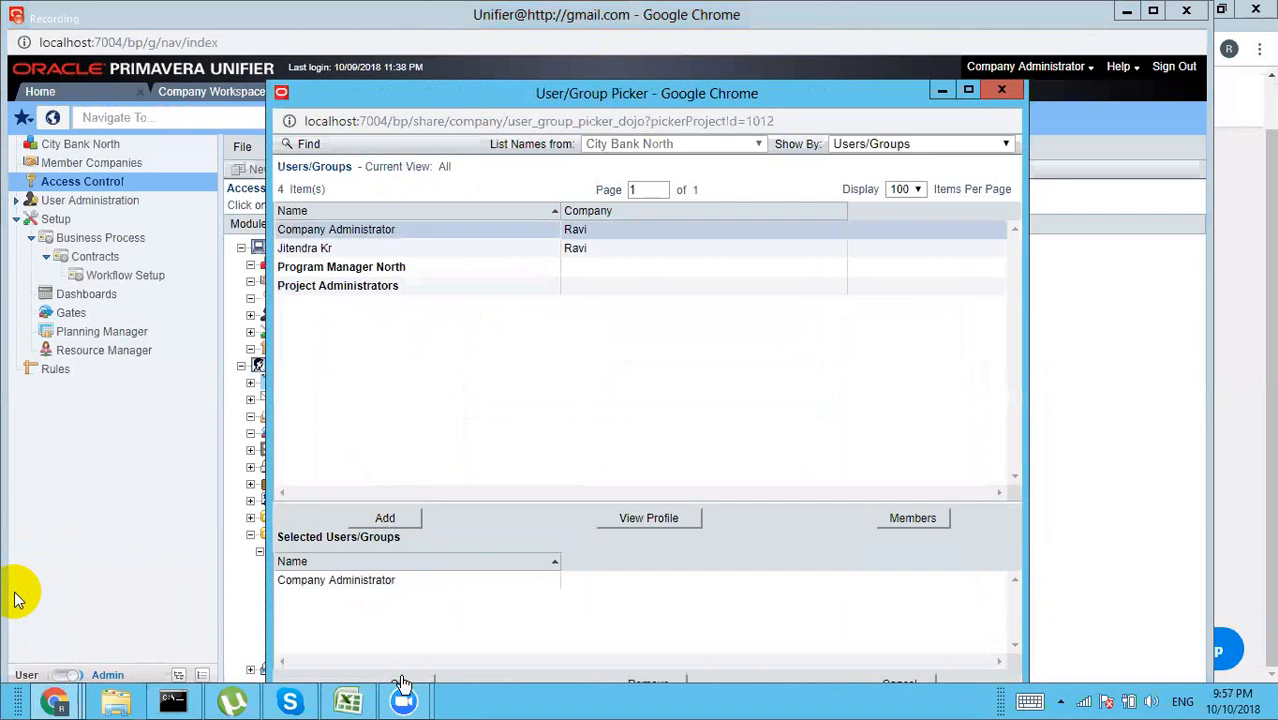
{"action": "left_click", "coordinate": [401, 683]}
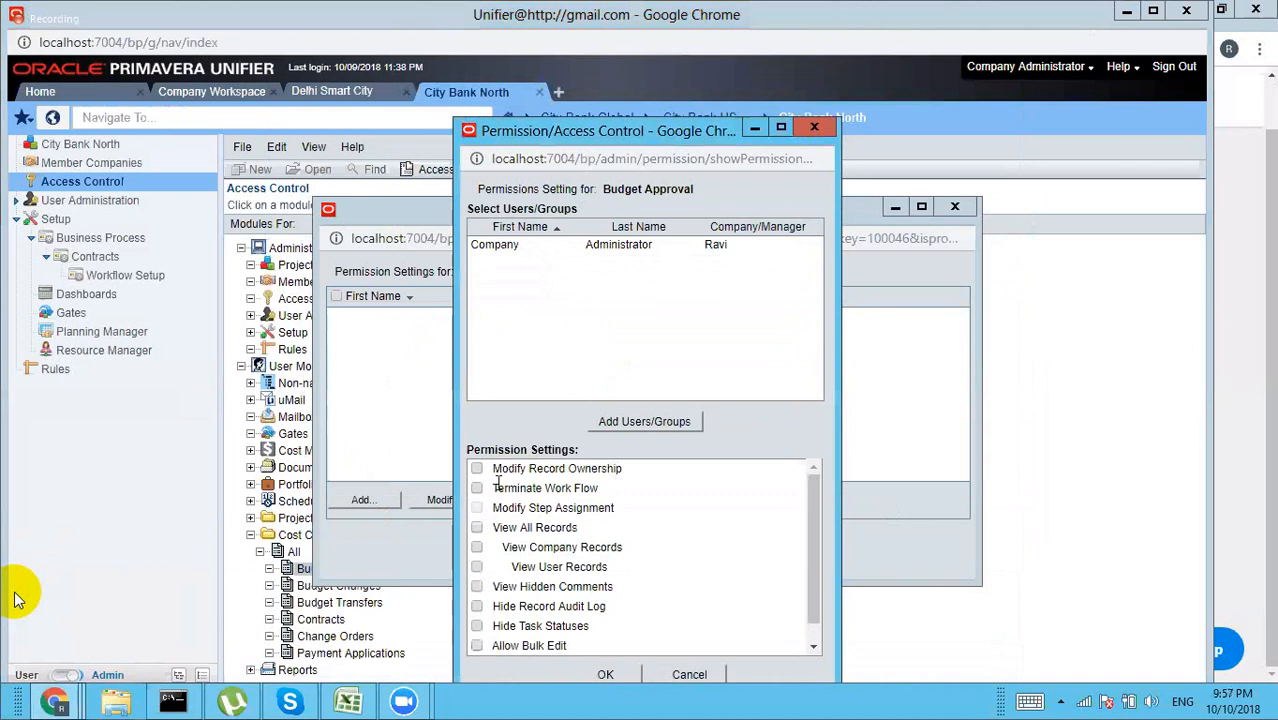
Step: Grant Modify Record Ownership, Terminate Work Flow, View Company/User Records and View Hidden Comments, then save
{"action": "left_click", "coordinate": [477, 469]}
{"action": "left_click", "coordinate": [477, 489]}
{"action": "left_click", "coordinate": [477, 548]}
{"action": "left_click", "coordinate": [477, 567]}
{"action": "left_click", "coordinate": [477, 587]}
{"action": "left_click", "coordinate": [606, 677]}
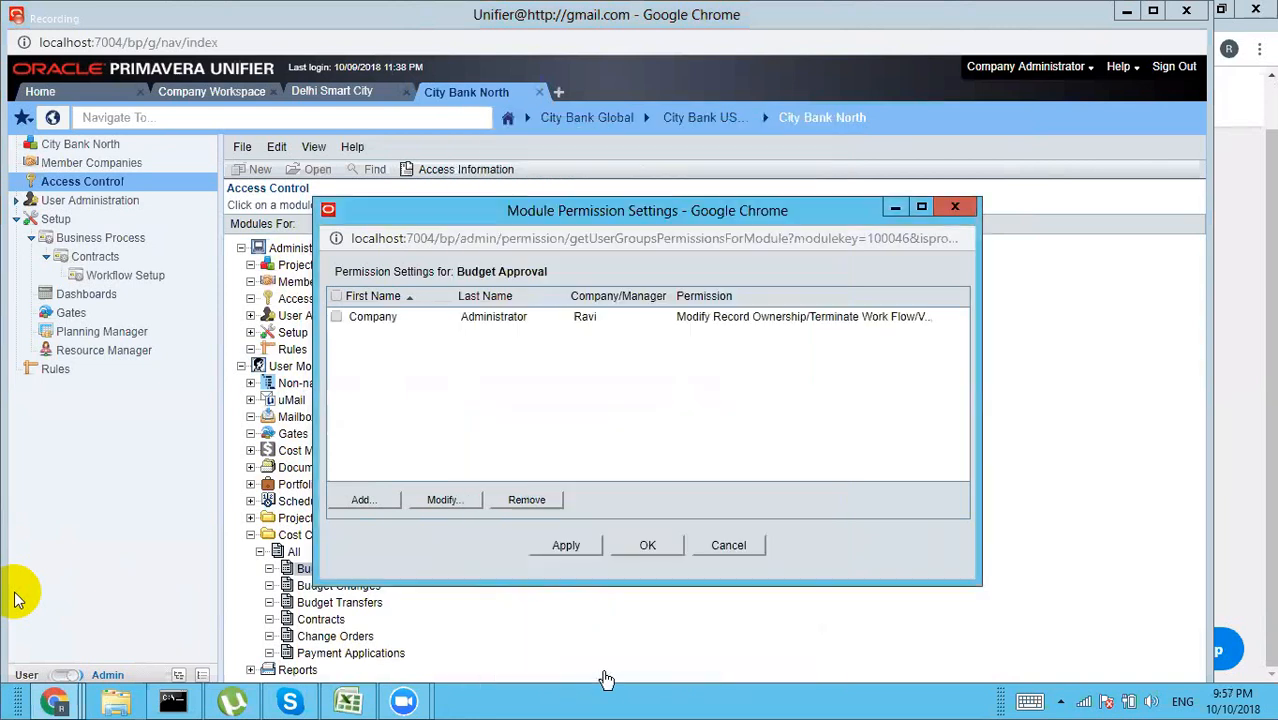
Step: Revise the entry to Modify Record Ownership, View All Records and Allow Bulk Edit, and close the settings
{"action": "left_click", "coordinate": [446, 500]}
{"action": "left_click", "coordinate": [337, 317]}
{"action": "left_click", "coordinate": [442, 500]}
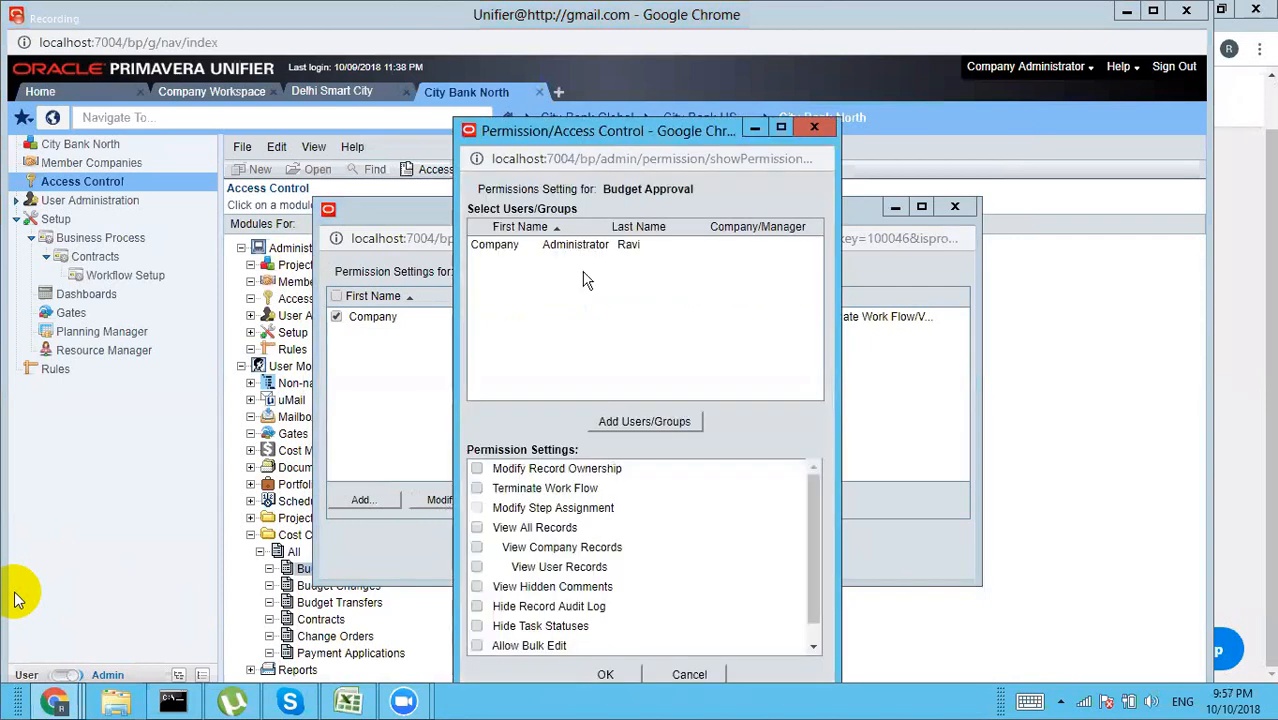
{"action": "left_click", "coordinate": [477, 470]}
{"action": "left_click", "coordinate": [477, 529]}
{"action": "left_click", "coordinate": [477, 646]}
{"action": "left_click", "coordinate": [606, 676]}
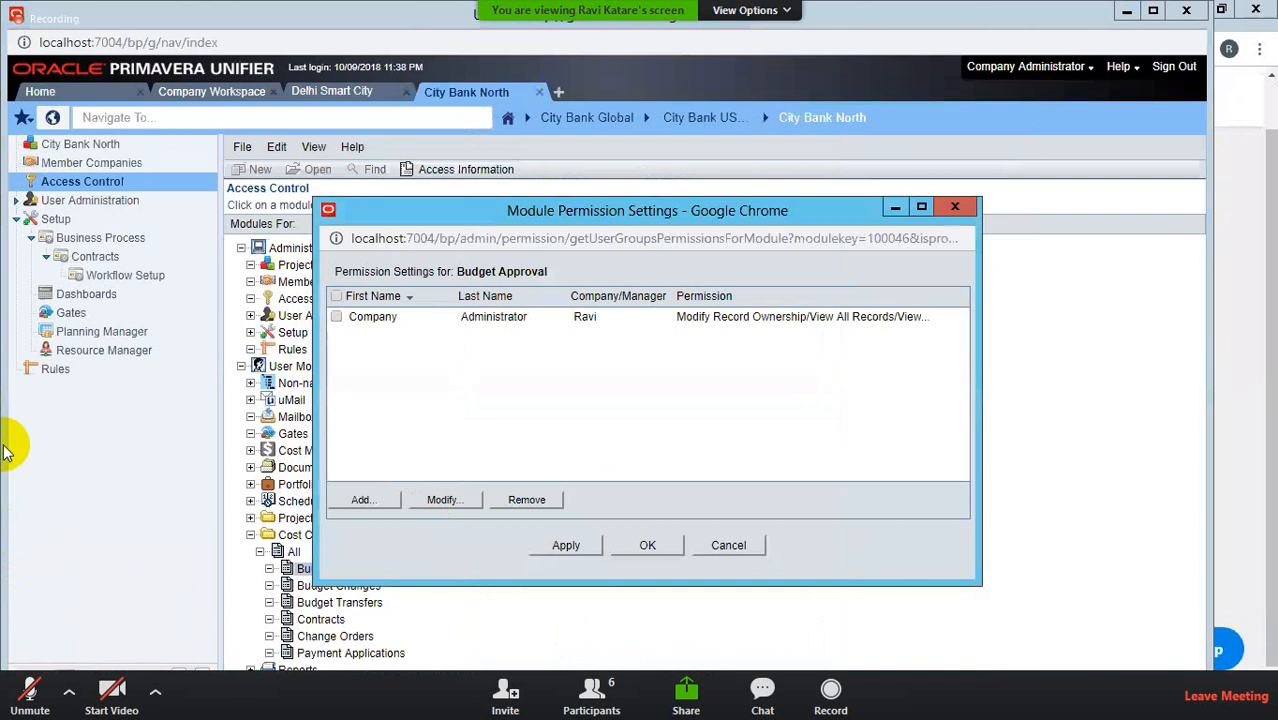
{"action": "left_click", "coordinate": [27, 708]}
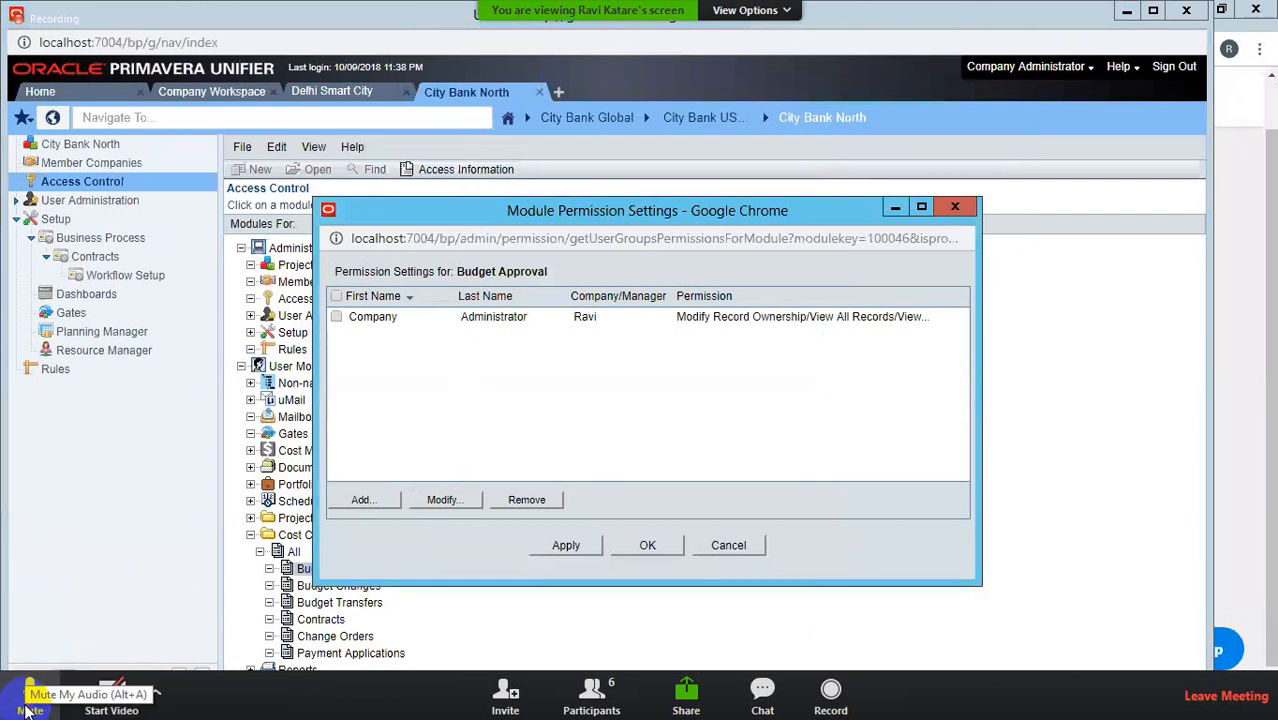
{"action": "left_click", "coordinate": [647, 546]}
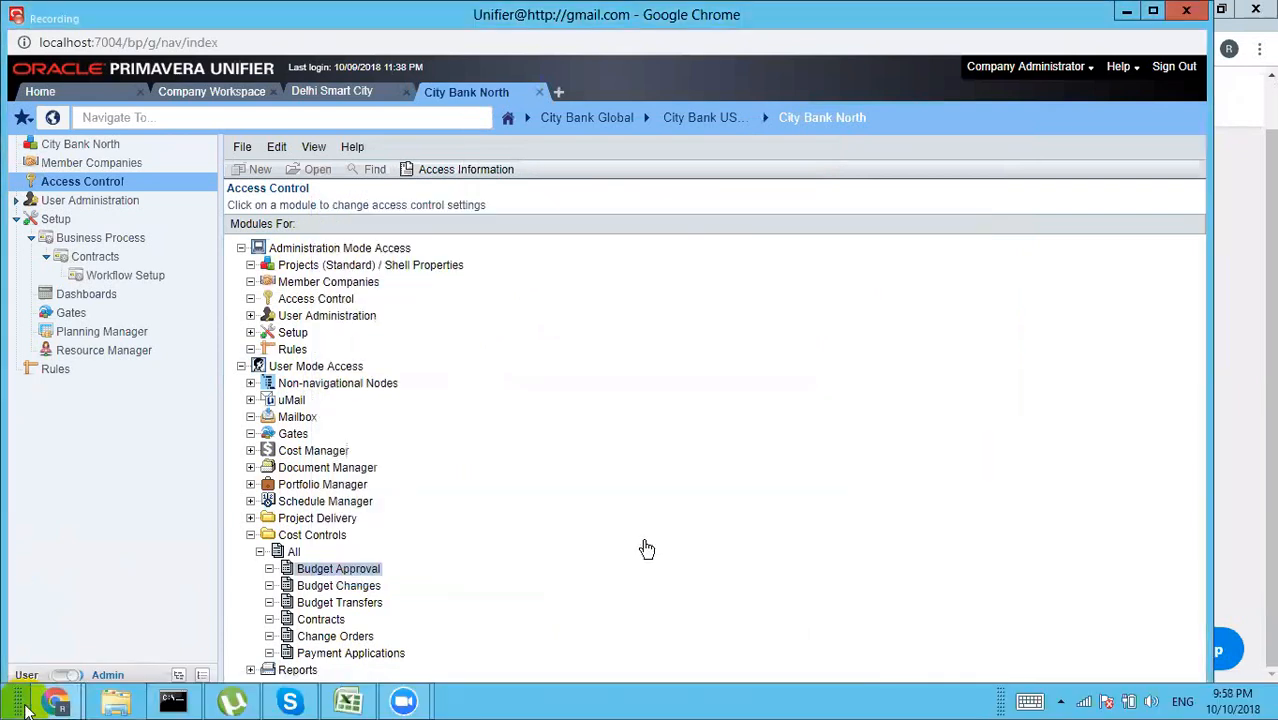
Step: Add Company Administrator as a new permission entry on Budget Changes
{"action": "double_click", "coordinate": [330, 588]}
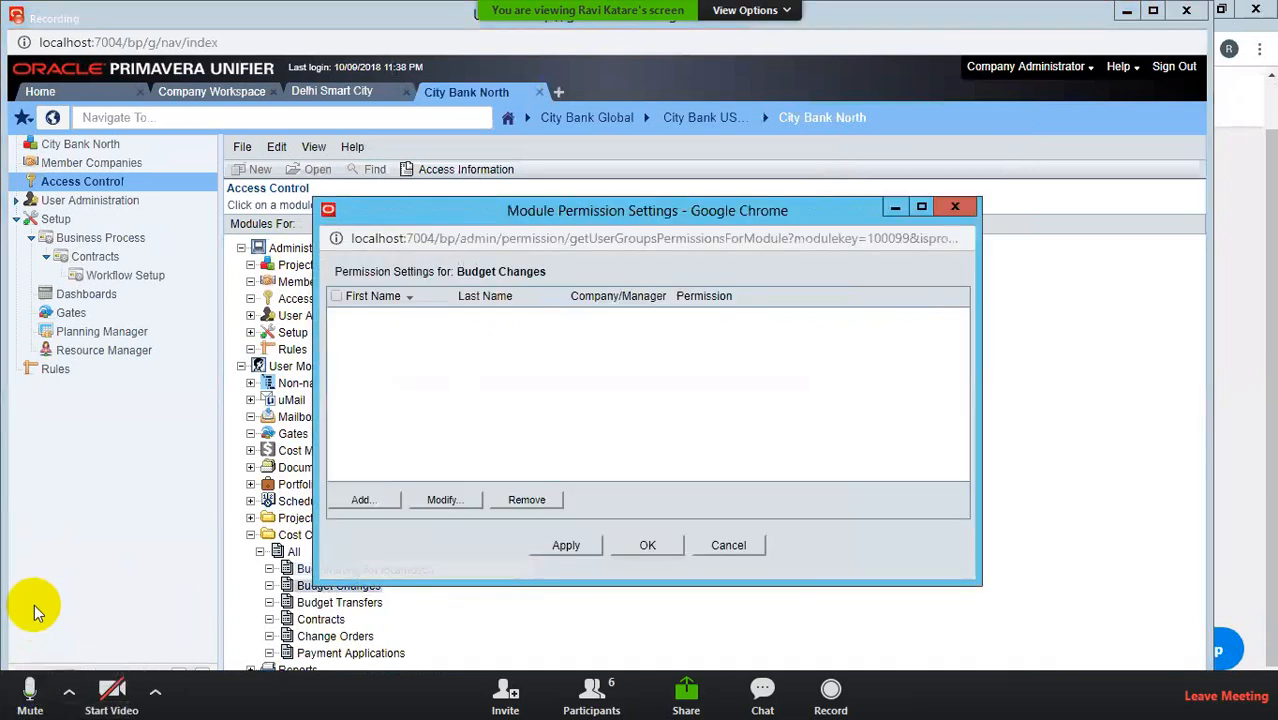
{"action": "left_click", "coordinate": [362, 500]}
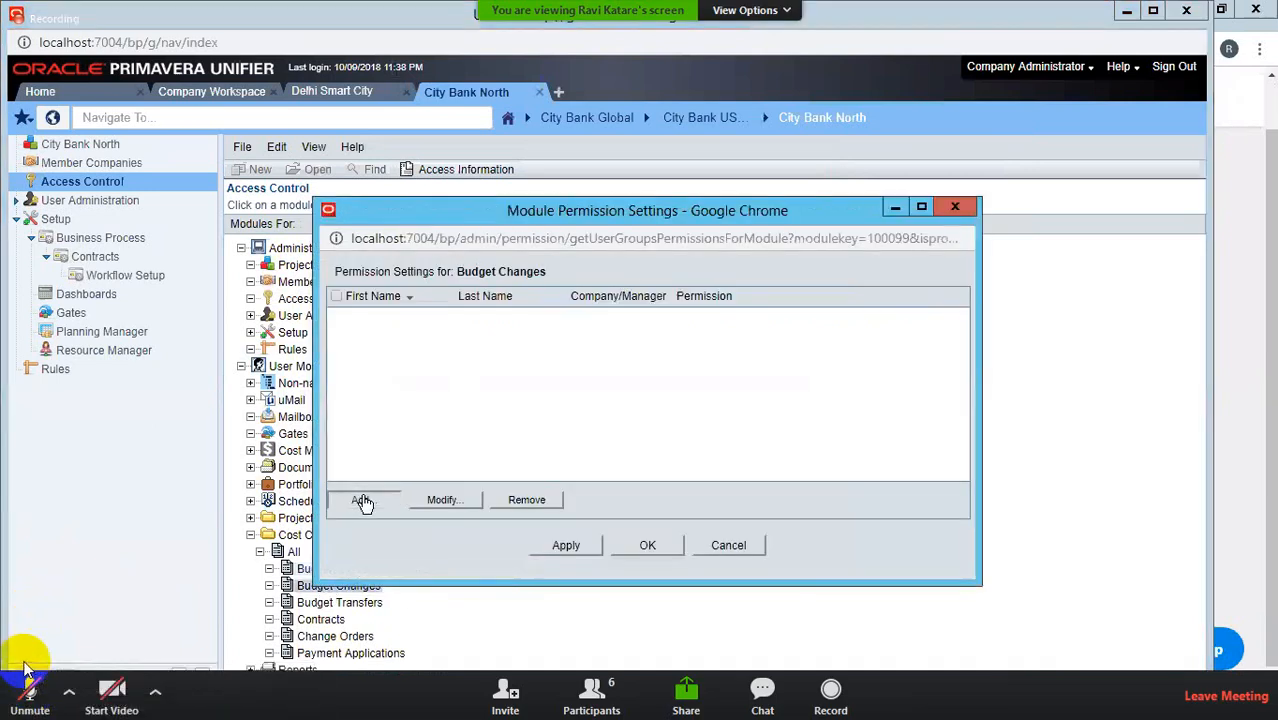
{"action": "left_click", "coordinate": [26, 690]}
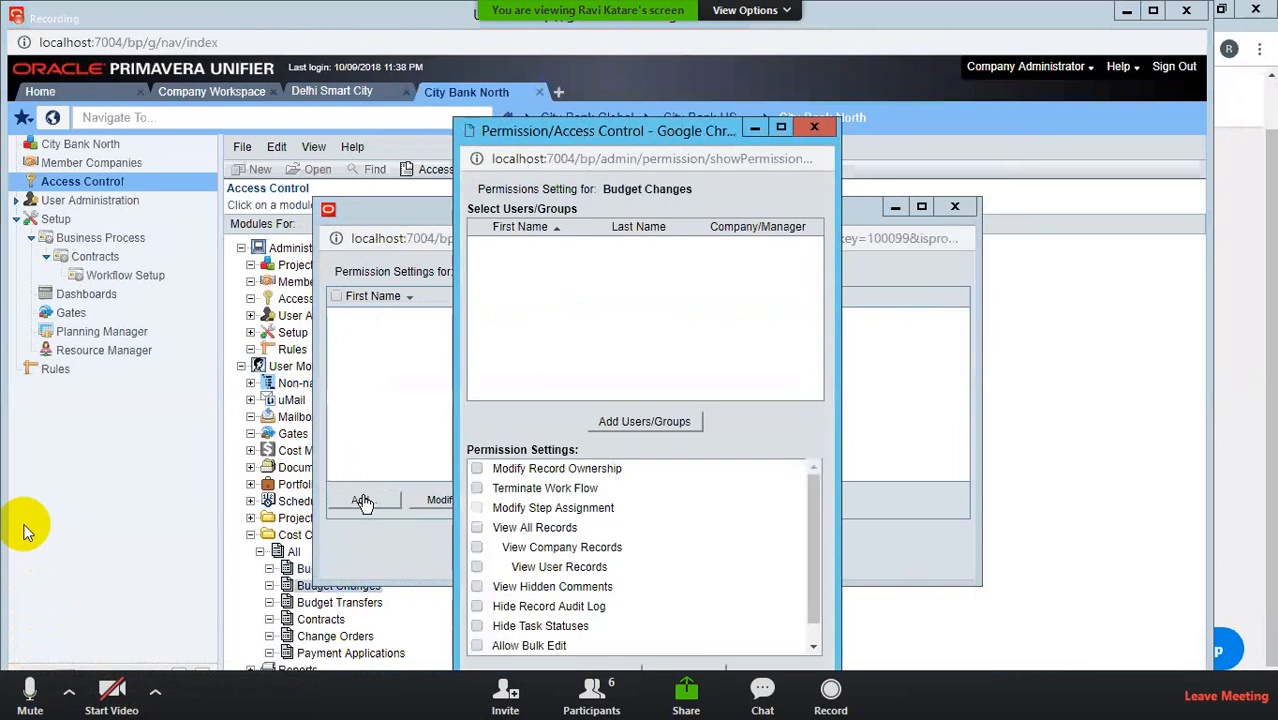
{"action": "left_click", "coordinate": [612, 421]}
{"action": "left_click", "coordinate": [15, 688]}
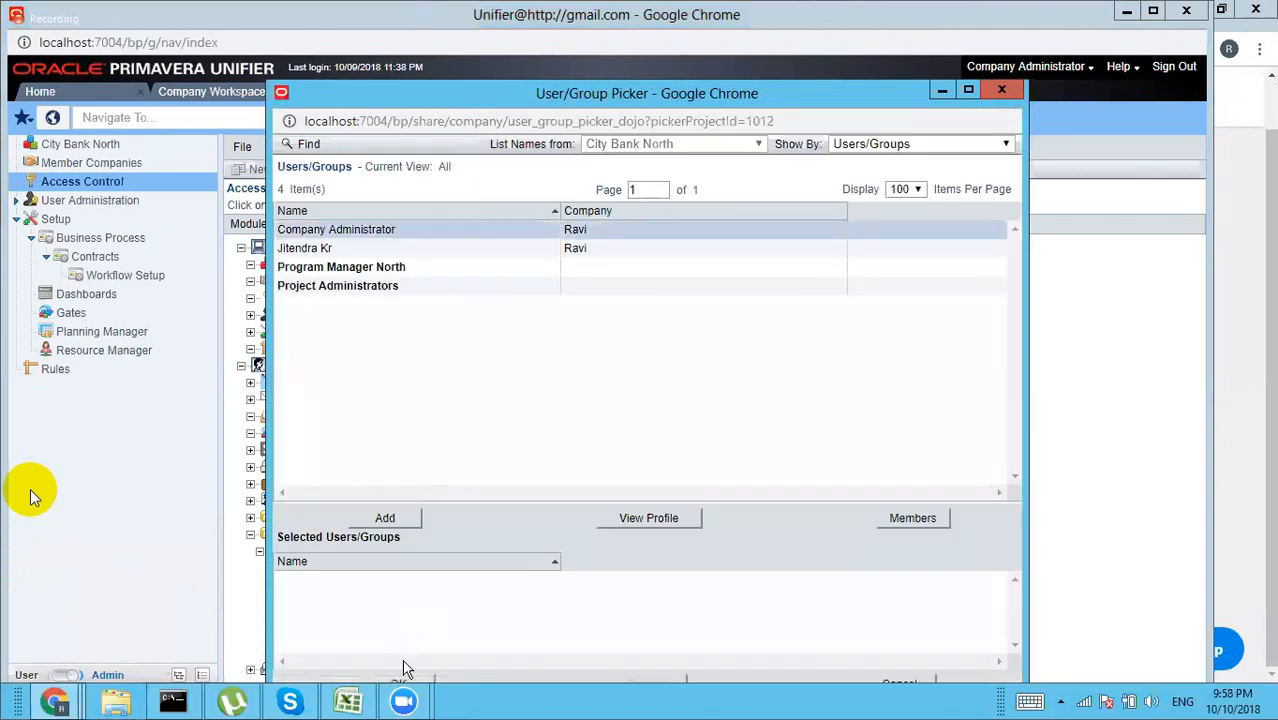
{"action": "left_click", "coordinate": [15, 688]}
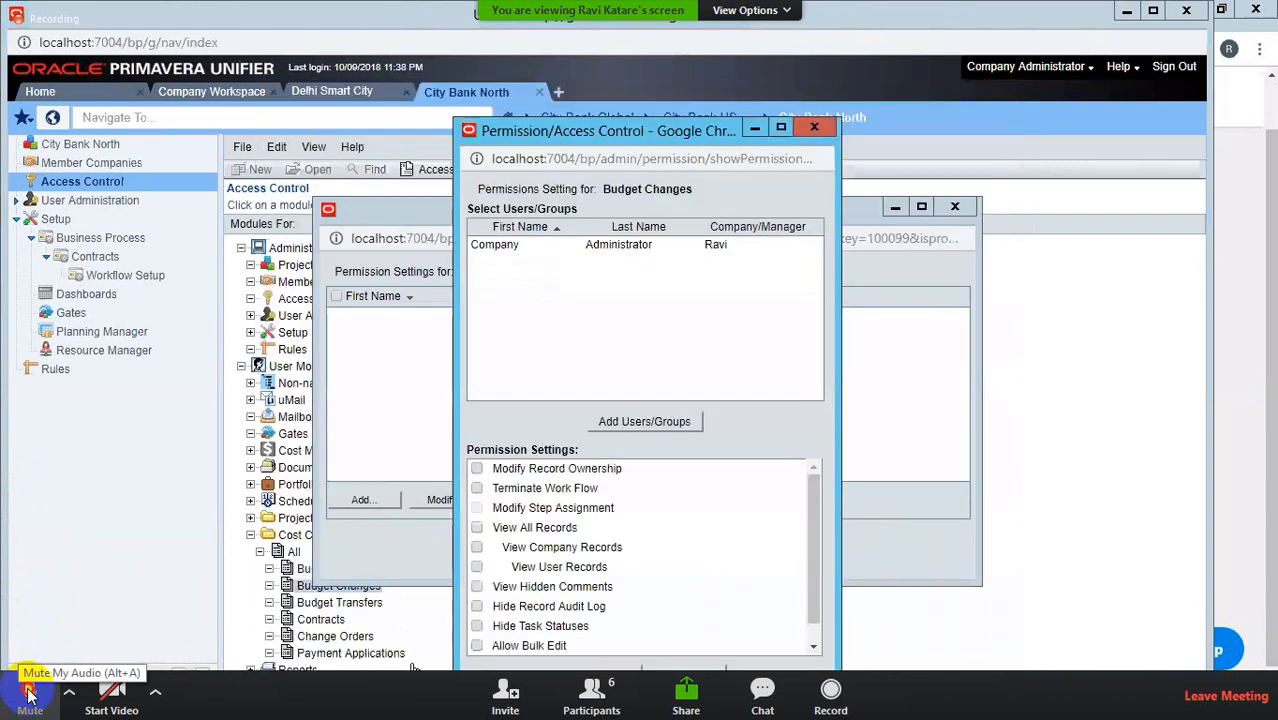
{"action": "left_click", "coordinate": [28, 690]}
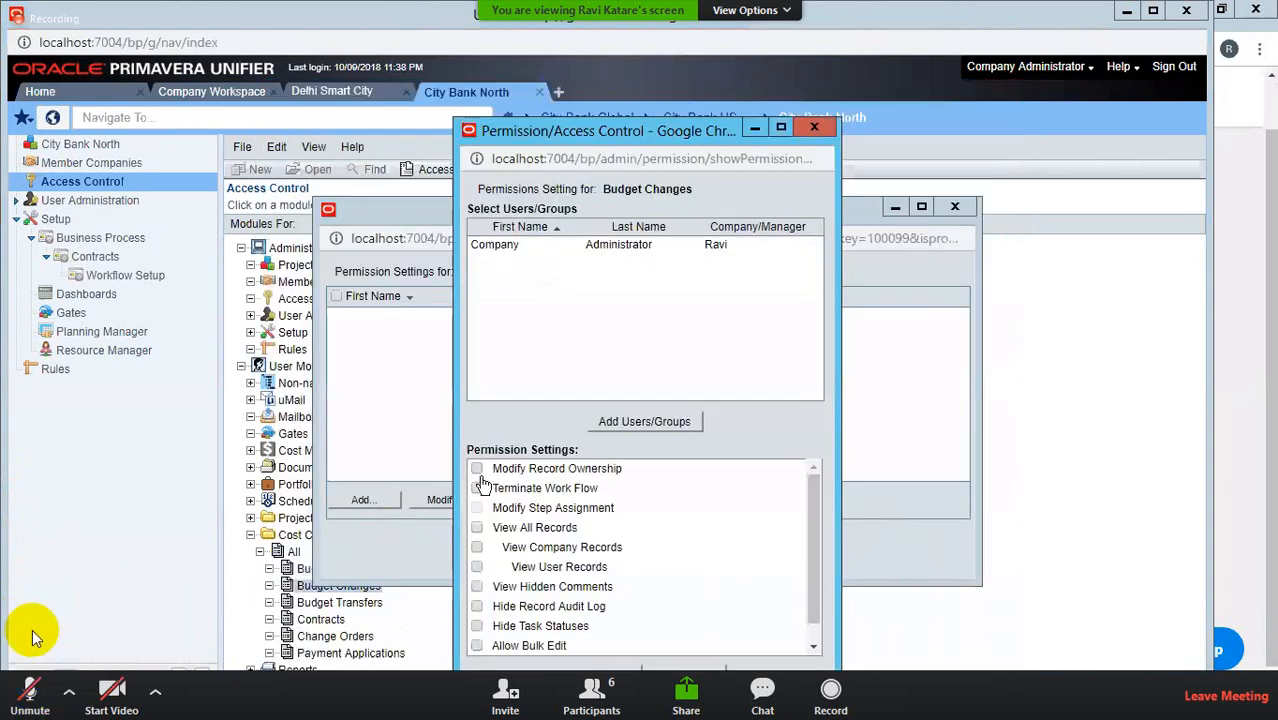
Step: Grant Modify Record Ownership, View All Records and Allow Bulk Edit, and close the settings
{"action": "left_click", "coordinate": [36, 690]}
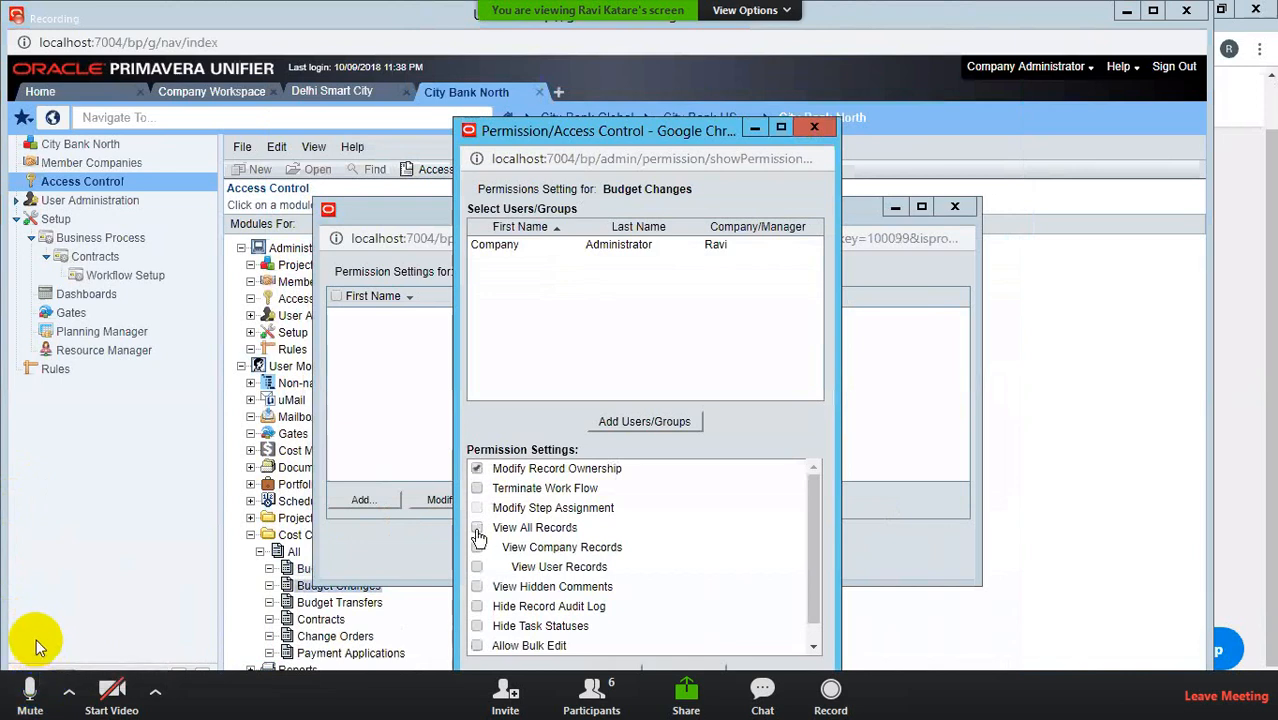
{"action": "left_click", "coordinate": [477, 528]}
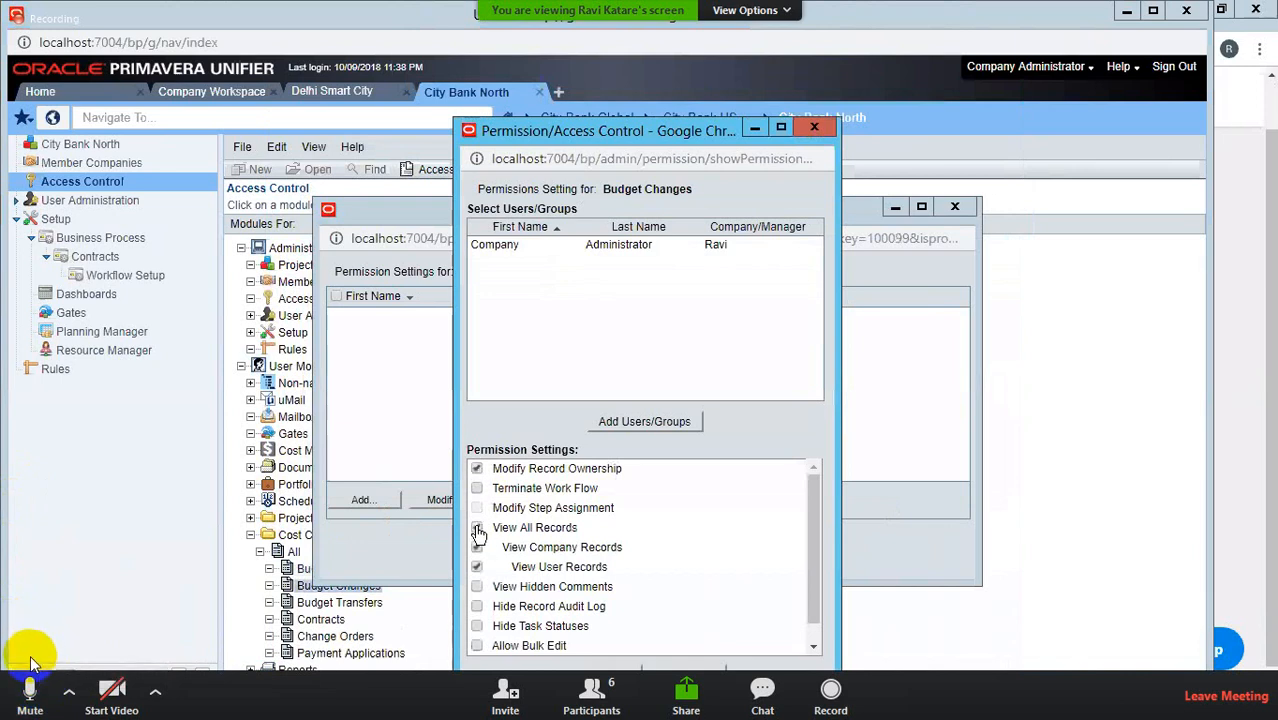
{"action": "left_click", "coordinate": [477, 646]}
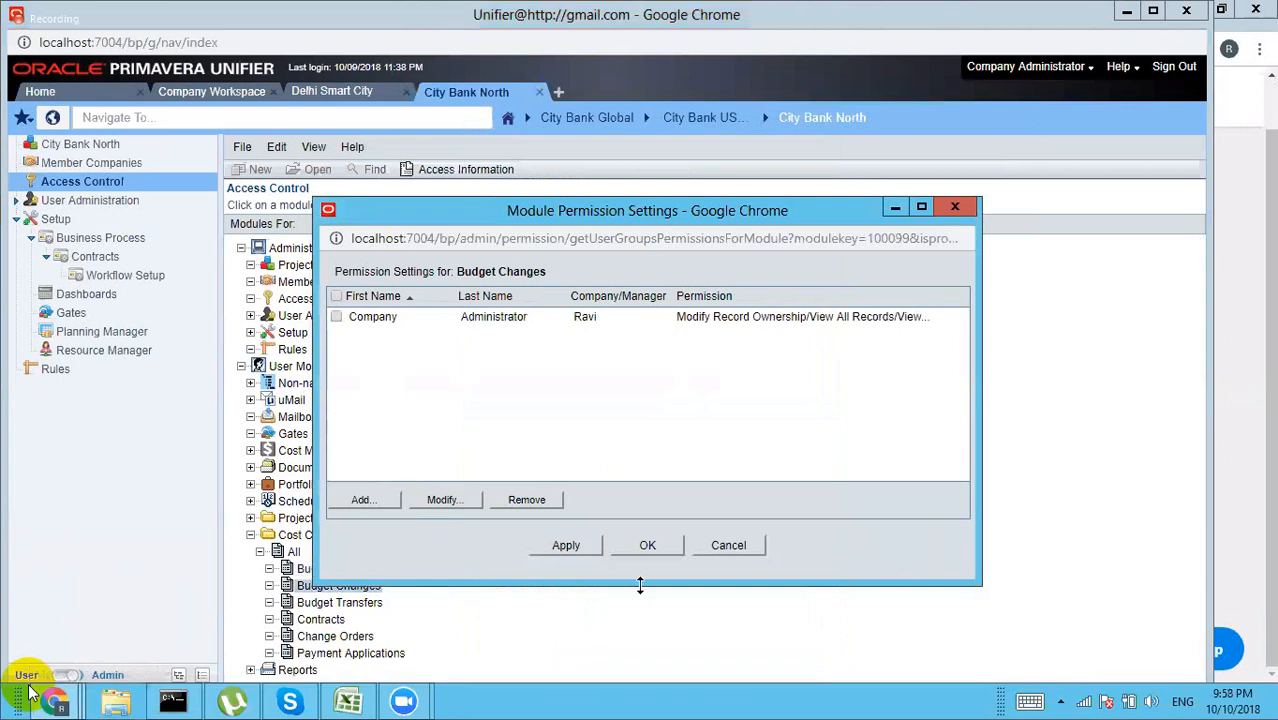
{"action": "left_click", "coordinate": [643, 549]}
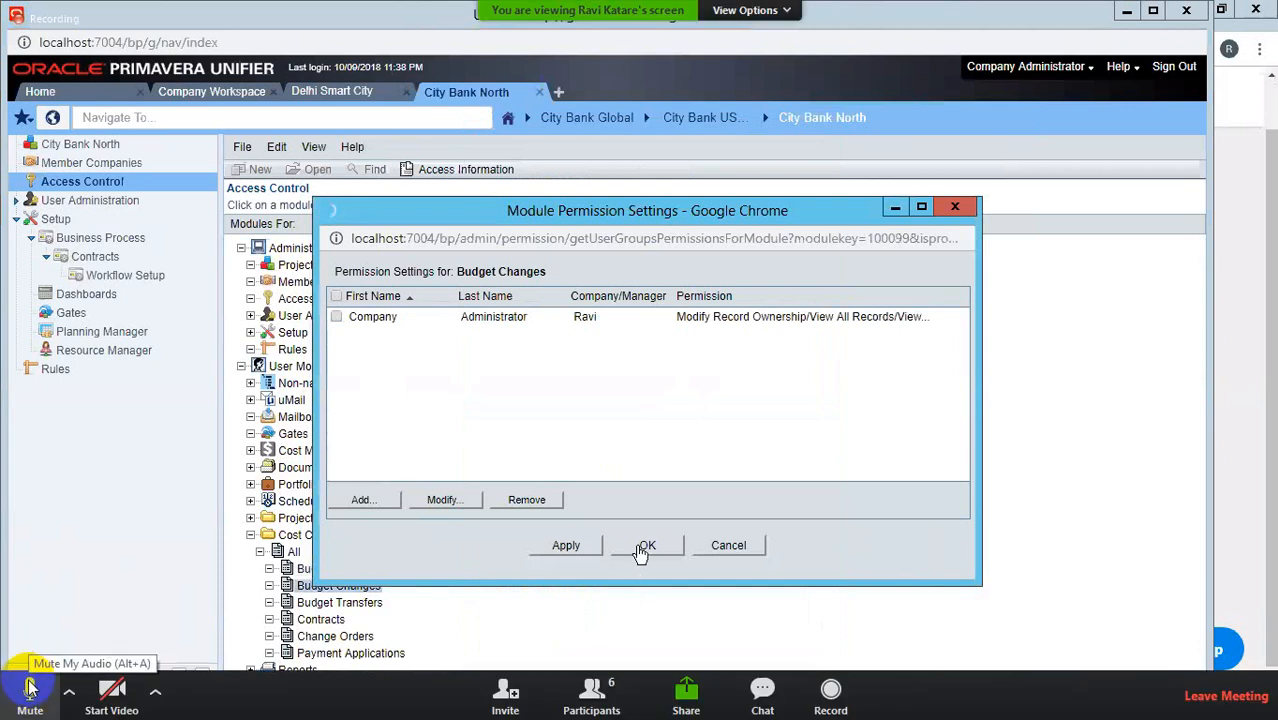
{"action": "left_click", "coordinate": [30, 687]}
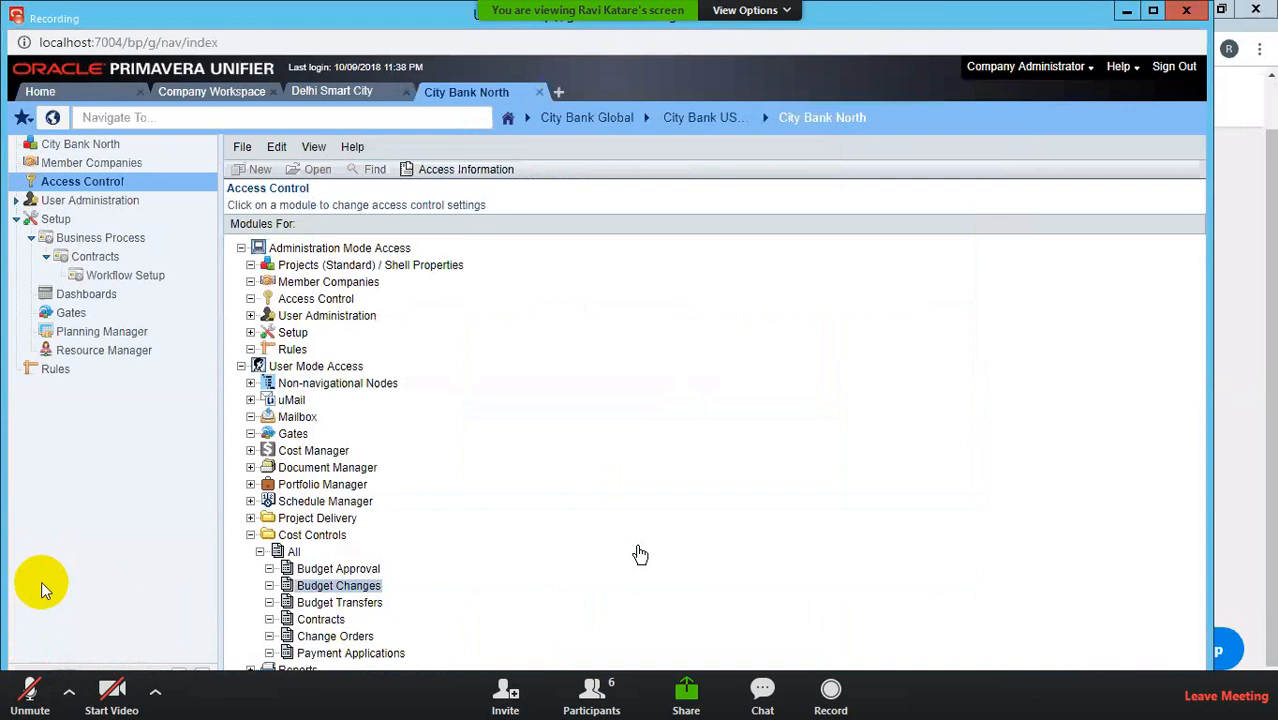
Step: Add Company Administrator as a new permission entry on Budget Transfers
{"action": "double_click", "coordinate": [345, 603]}
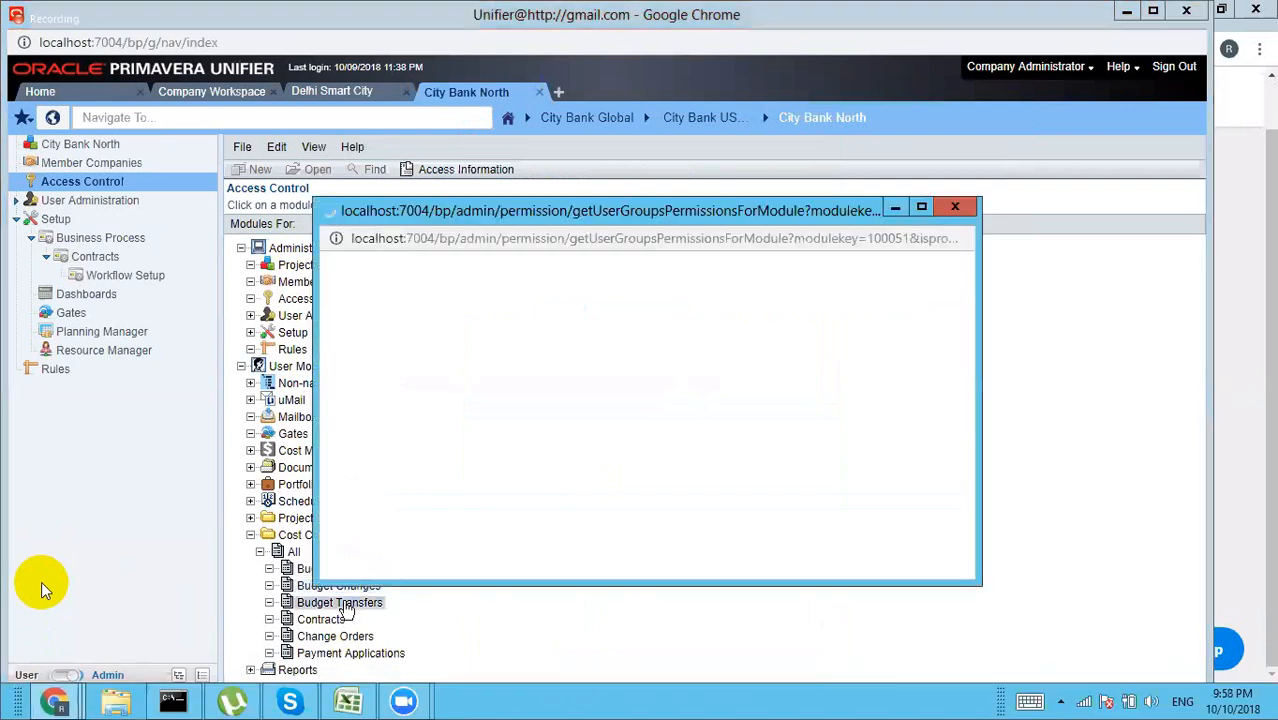
{"action": "left_click", "coordinate": [365, 499]}
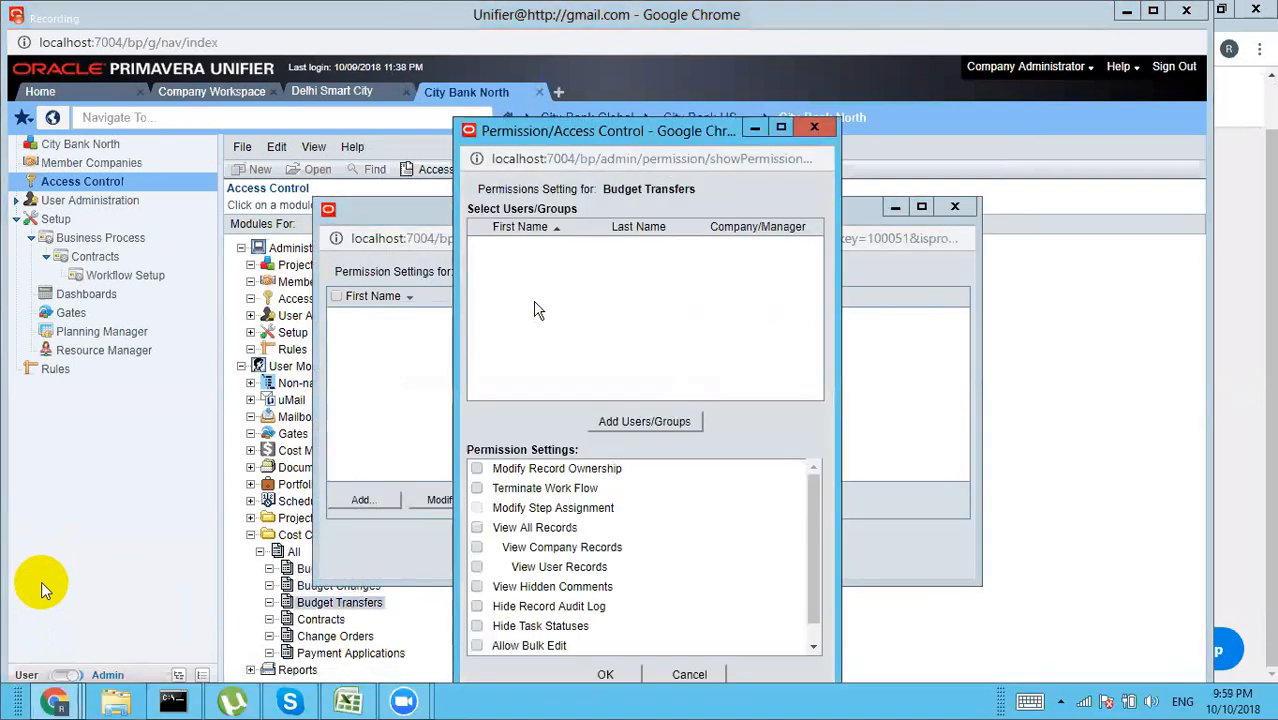
{"action": "left_click", "coordinate": [647, 422]}
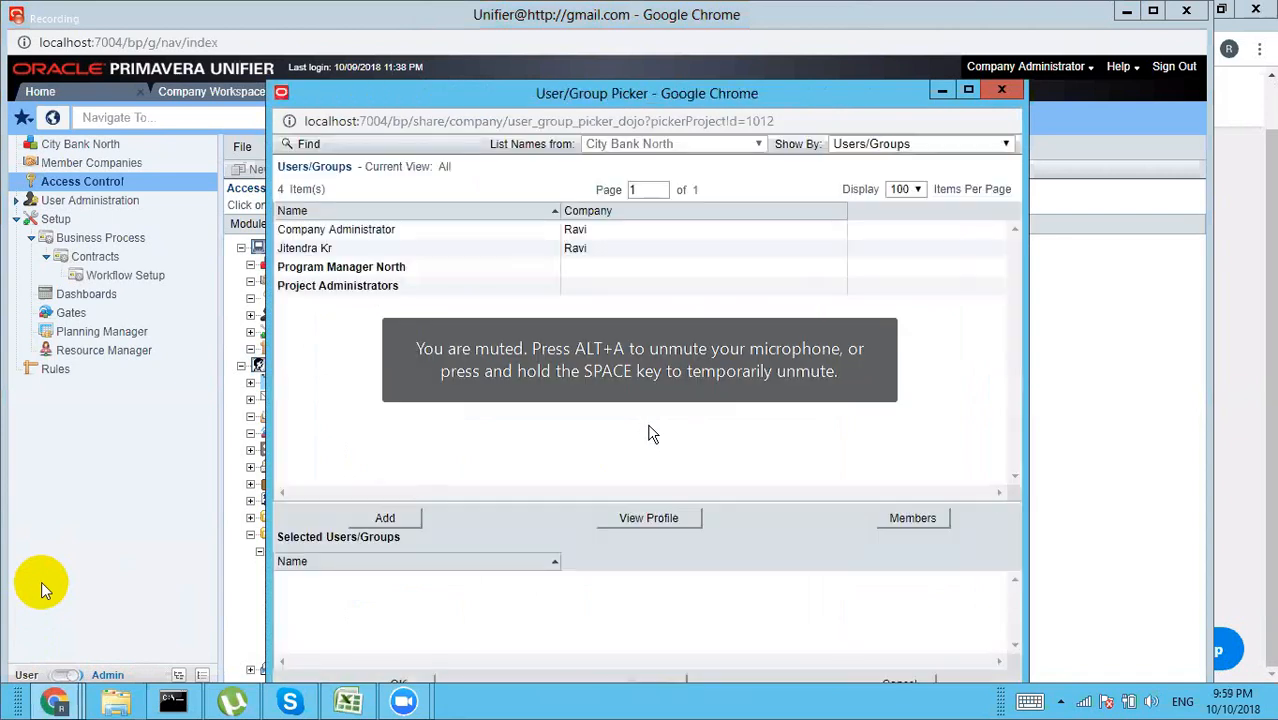
{"action": "left_click", "coordinate": [398, 230]}
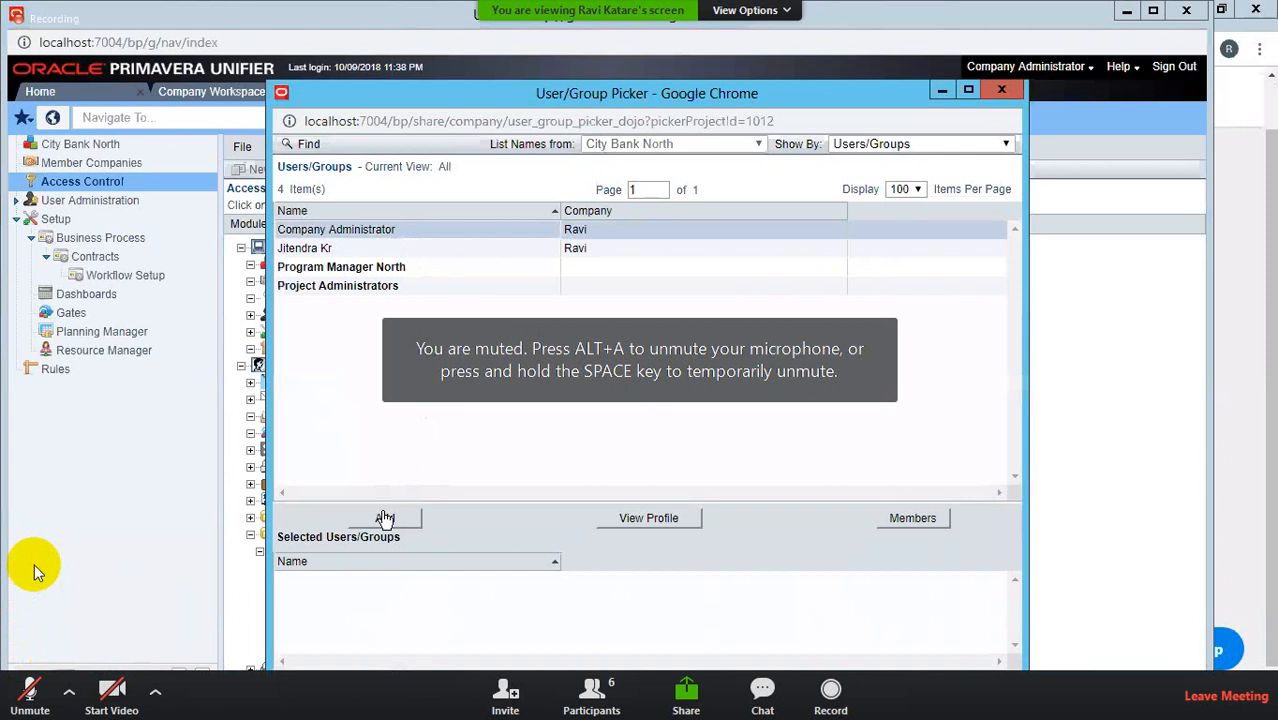
{"action": "left_click", "coordinate": [385, 517]}
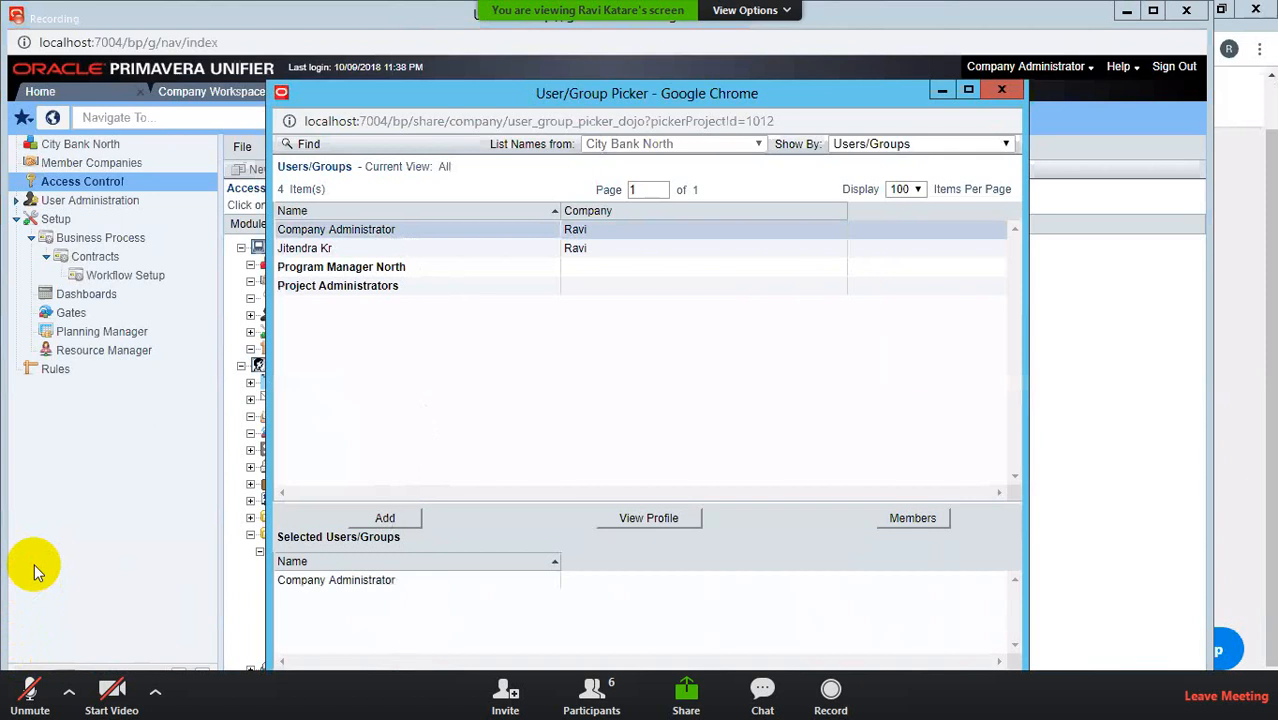
{"action": "left_click", "coordinate": [407, 680]}
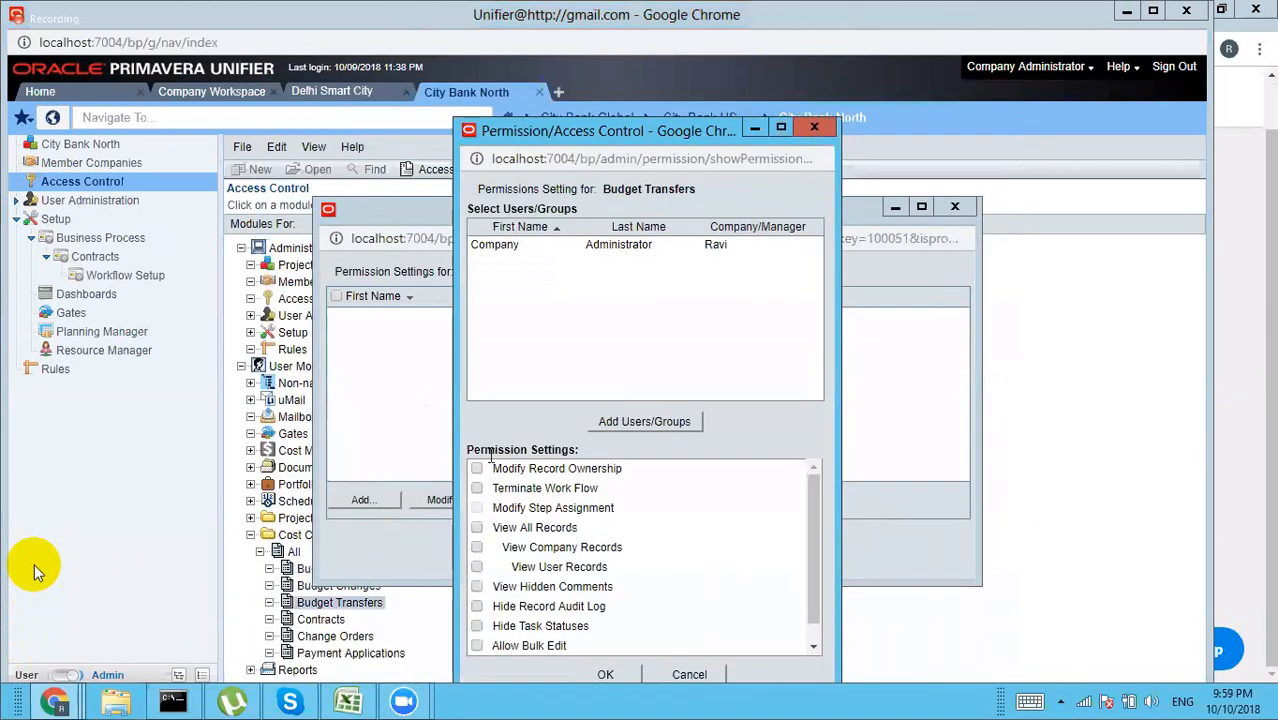
Step: Grant Modify Record Ownership, View All Records and Allow Bulk Edit, and close the settings
{"action": "left_click", "coordinate": [477, 468]}
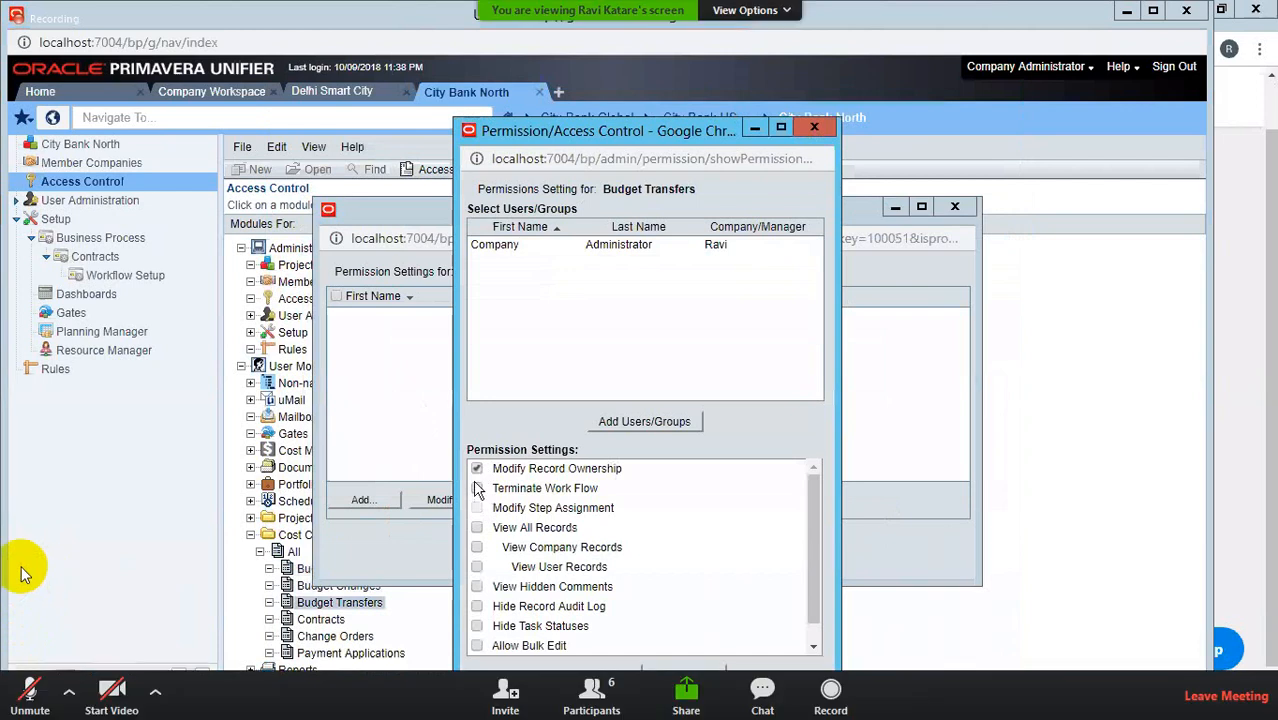
{"action": "left_click", "coordinate": [476, 526]}
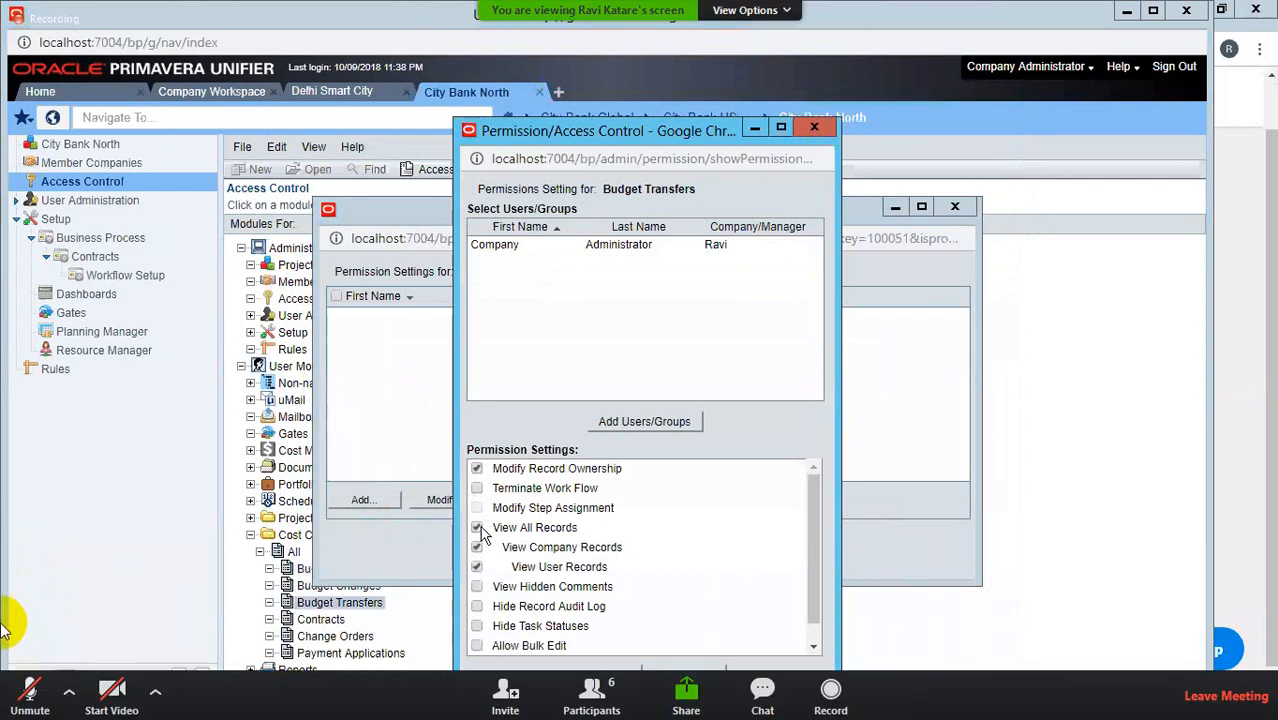
{"action": "left_click", "coordinate": [476, 645]}
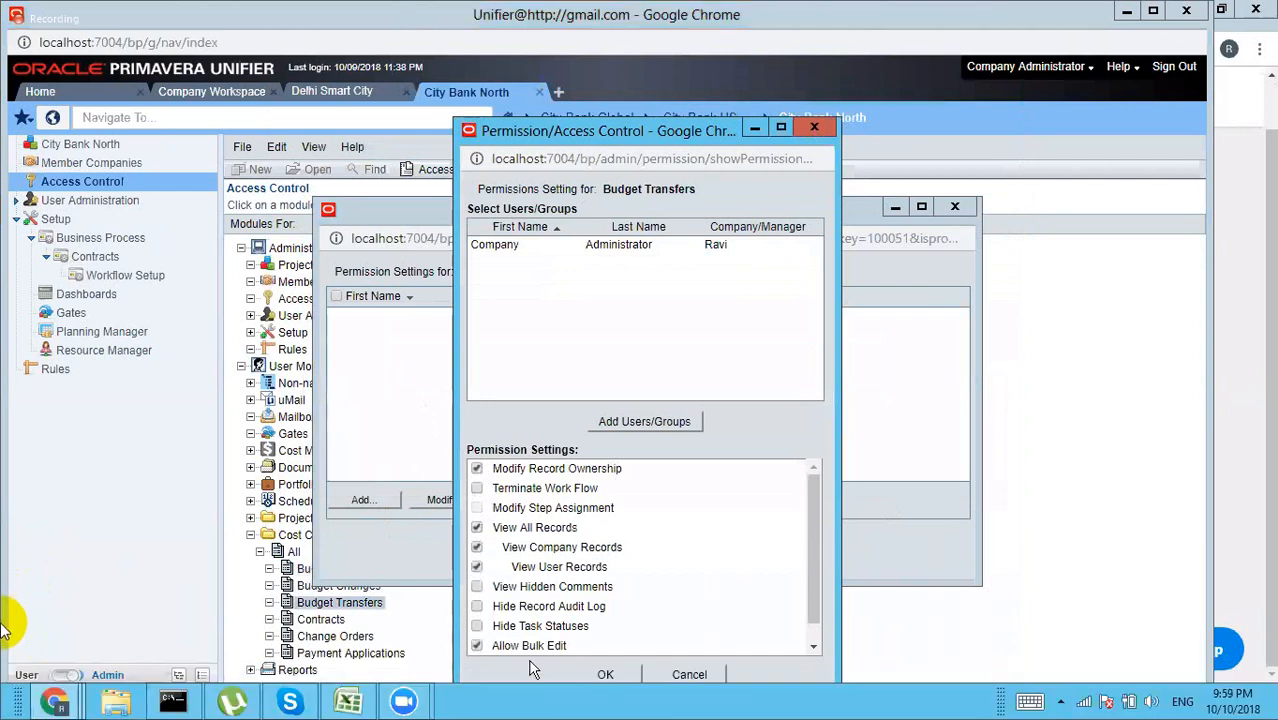
{"action": "left_click", "coordinate": [610, 675]}
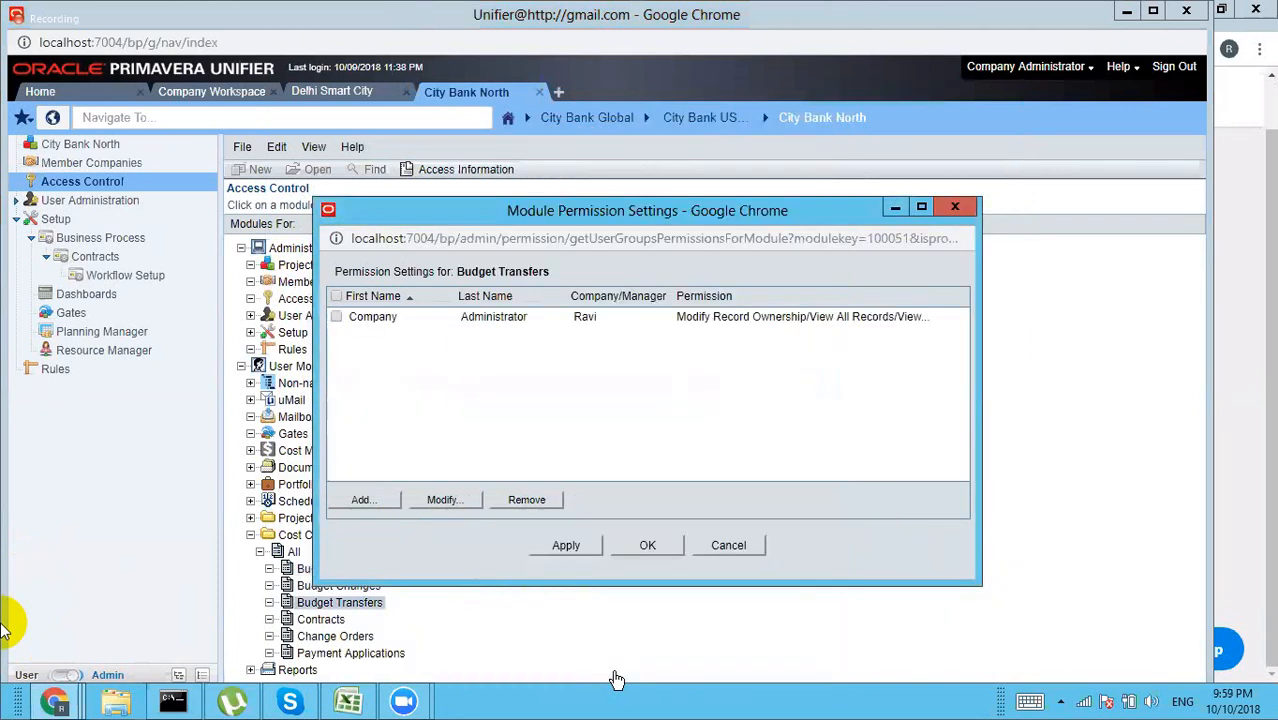
{"action": "left_click", "coordinate": [645, 550]}
Step: Add Company Administrator as a new permission entry on Contracts
{"action": "double_click", "coordinate": [333, 622]}
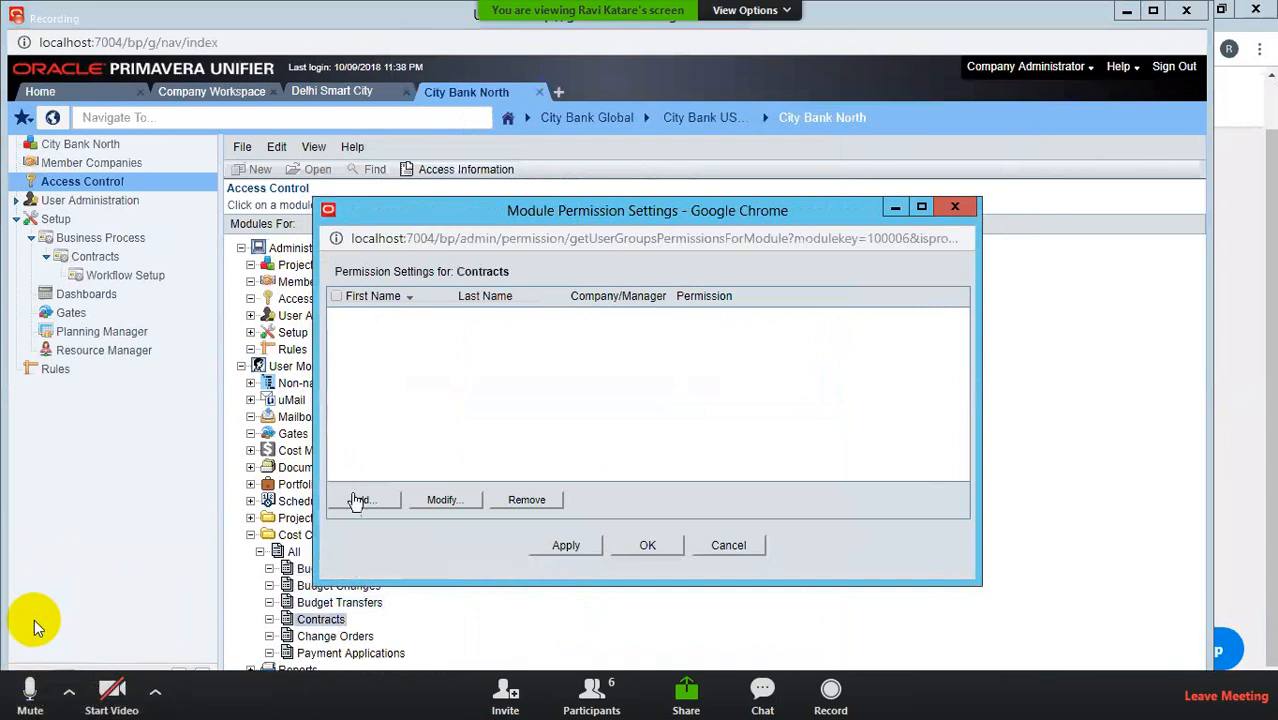
{"action": "left_click", "coordinate": [361, 500]}
{"action": "left_click", "coordinate": [644, 421]}
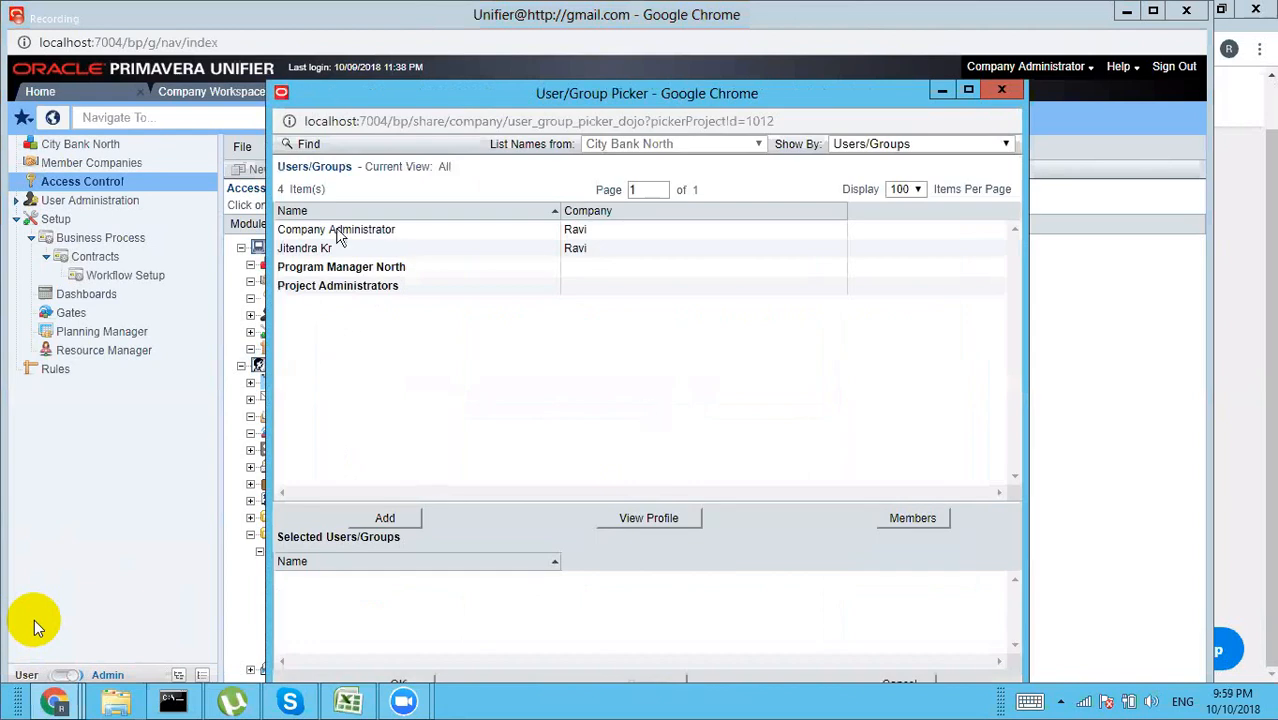
{"action": "left_click", "coordinate": [337, 232]}
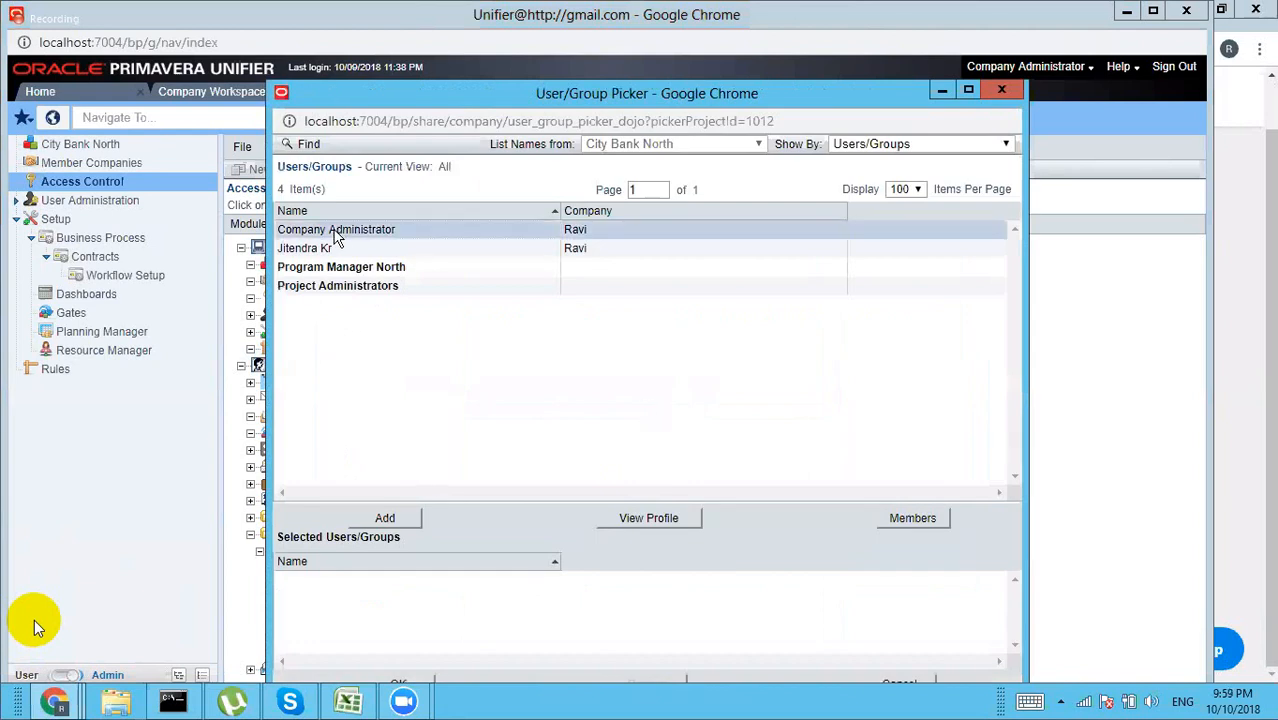
{"action": "left_click", "coordinate": [386, 513]}
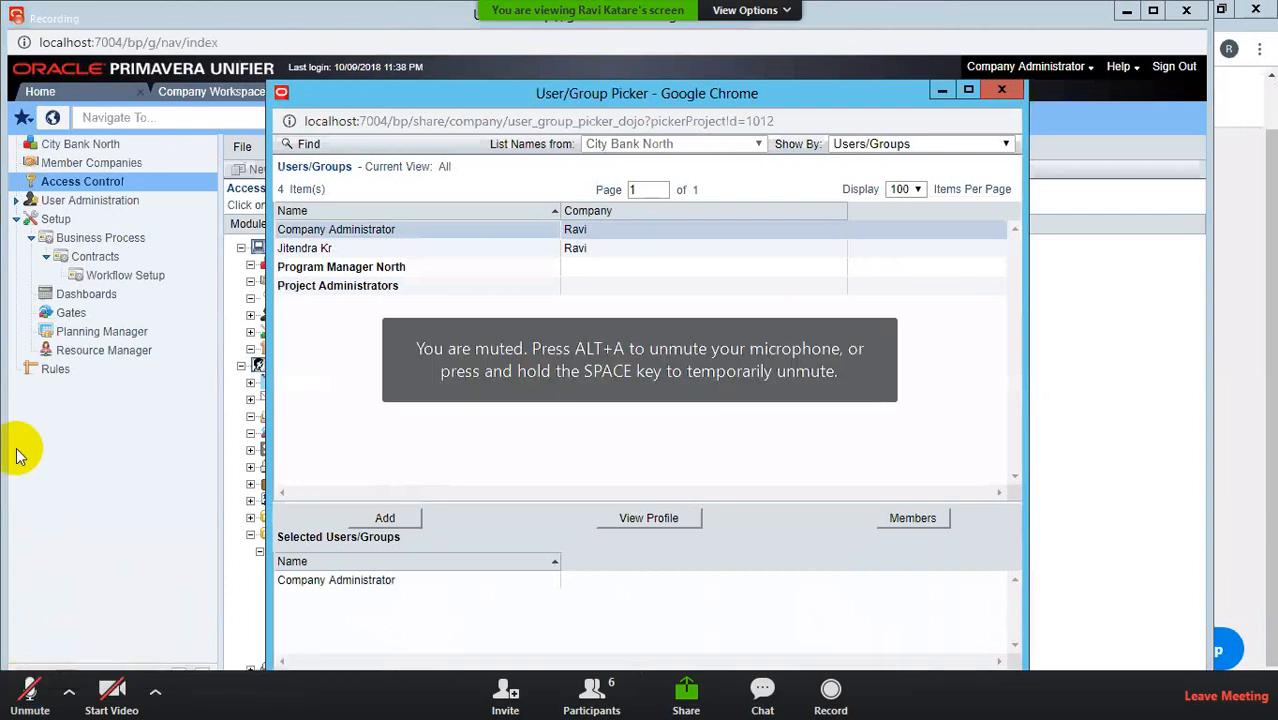
{"action": "left_click", "coordinate": [405, 679]}
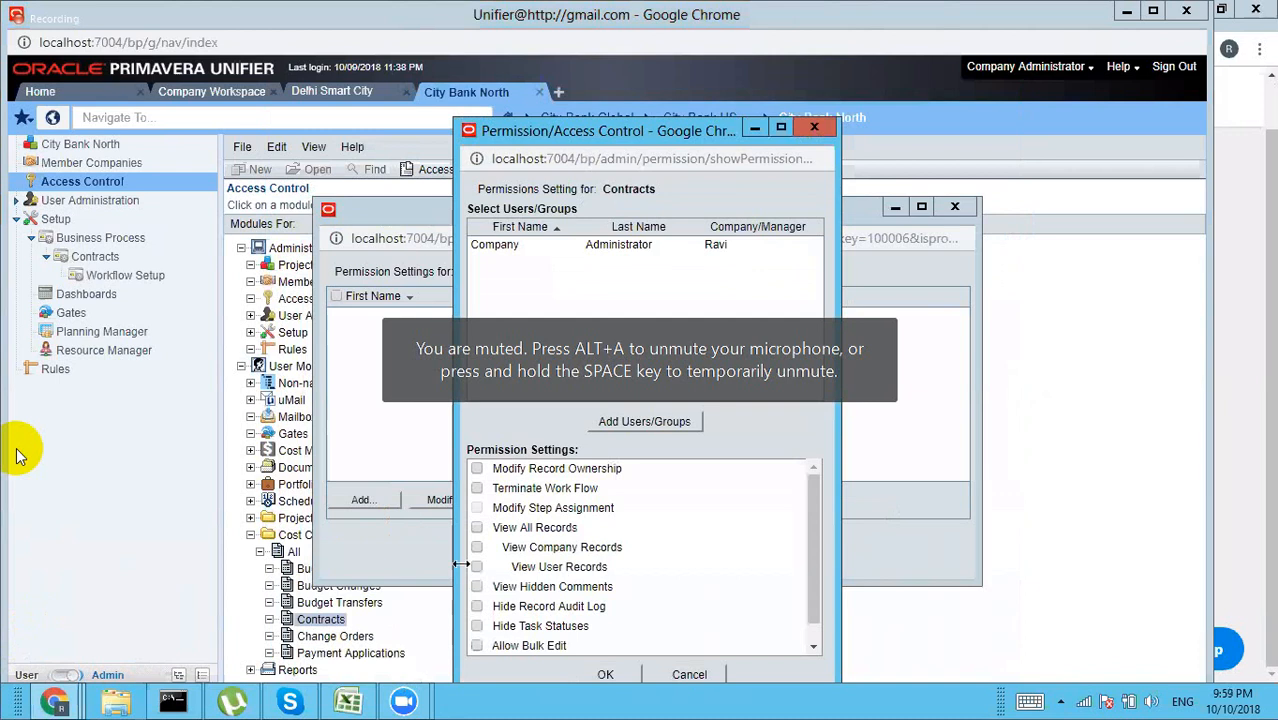
Step: Grant Modify Record Ownership, View All Records, View User Records and Allow Bulk Edit, then close
{"action": "left_click", "coordinate": [477, 469]}
{"action": "left_click", "coordinate": [477, 527]}
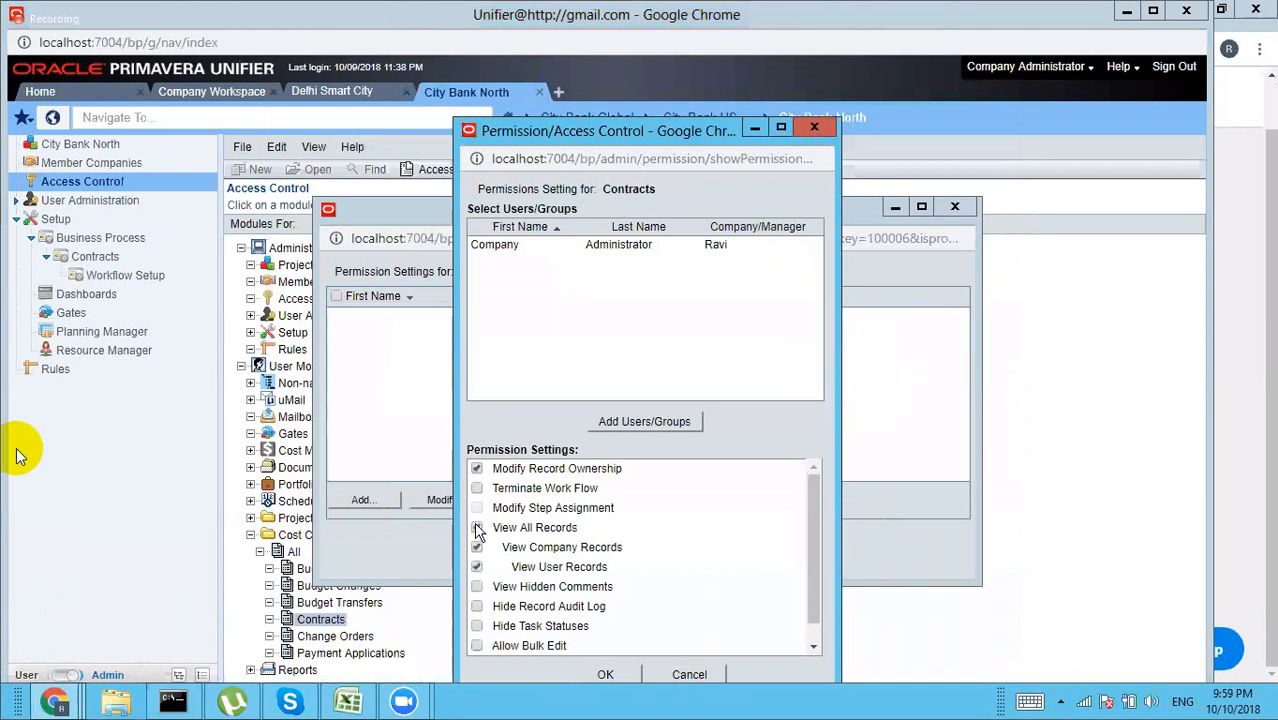
{"action": "left_click", "coordinate": [477, 566]}
{"action": "left_click", "coordinate": [477, 646]}
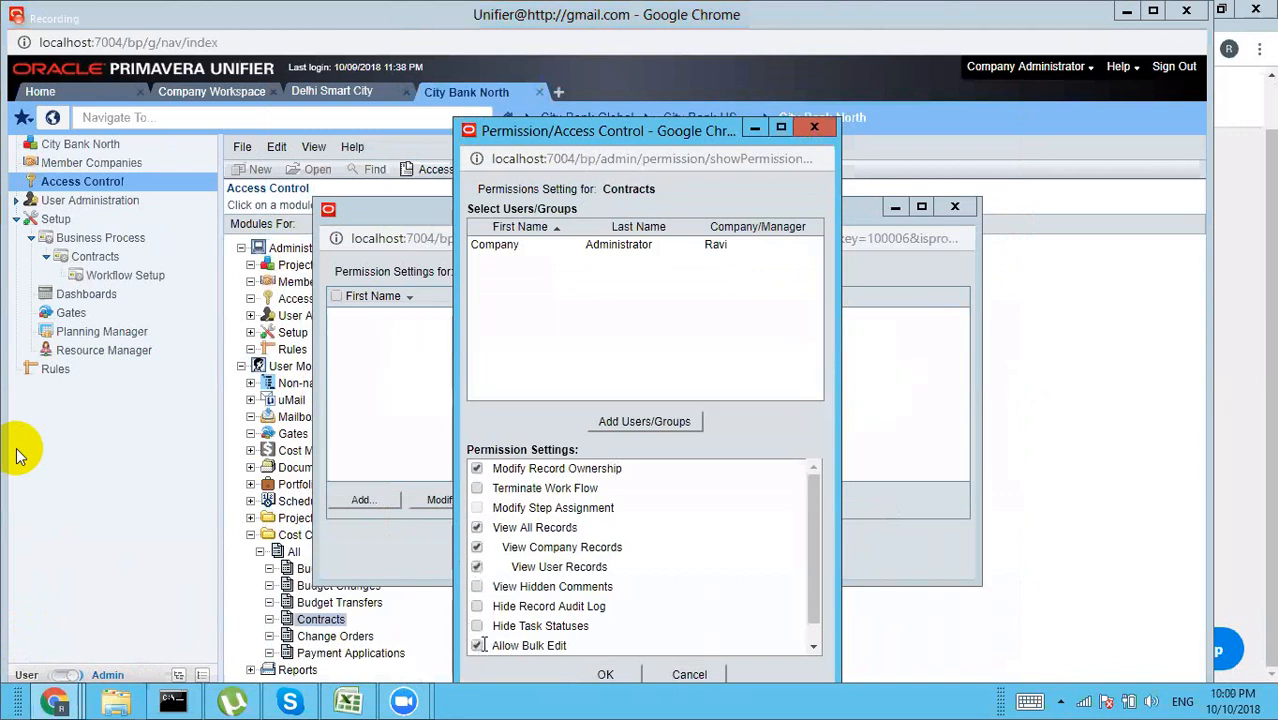
{"action": "left_click", "coordinate": [604, 675]}
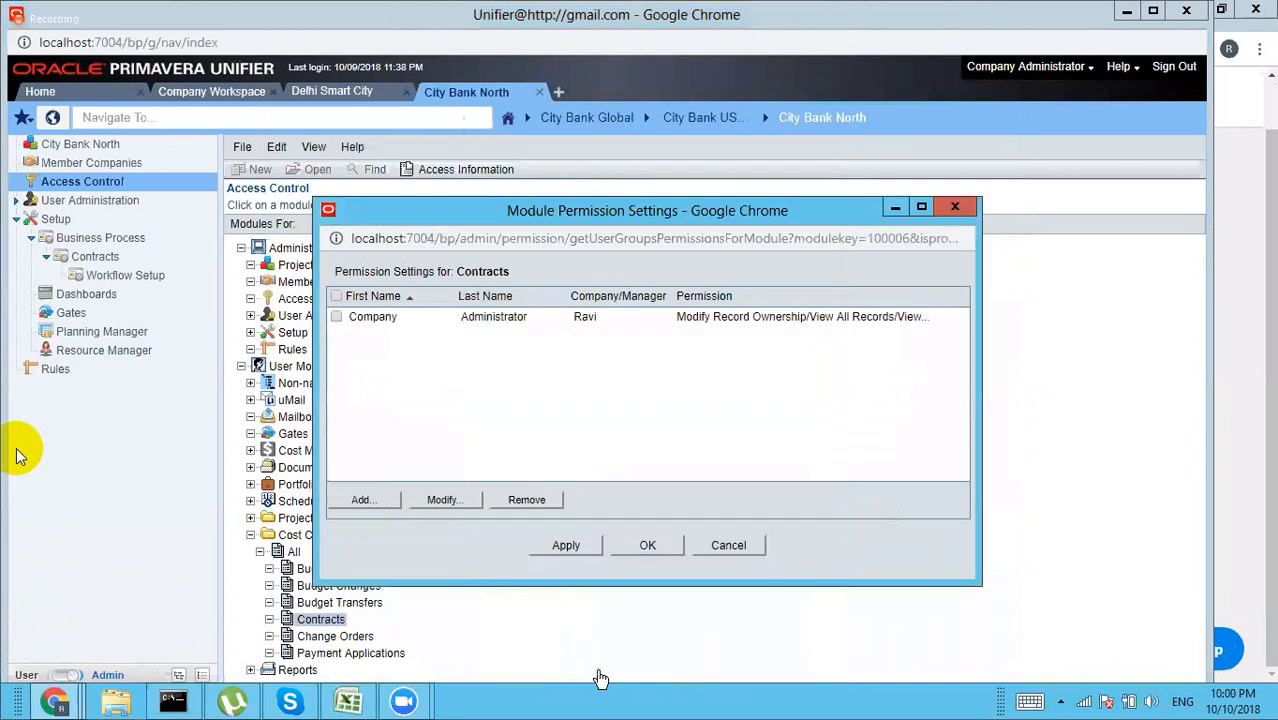
{"action": "left_click", "coordinate": [646, 546]}
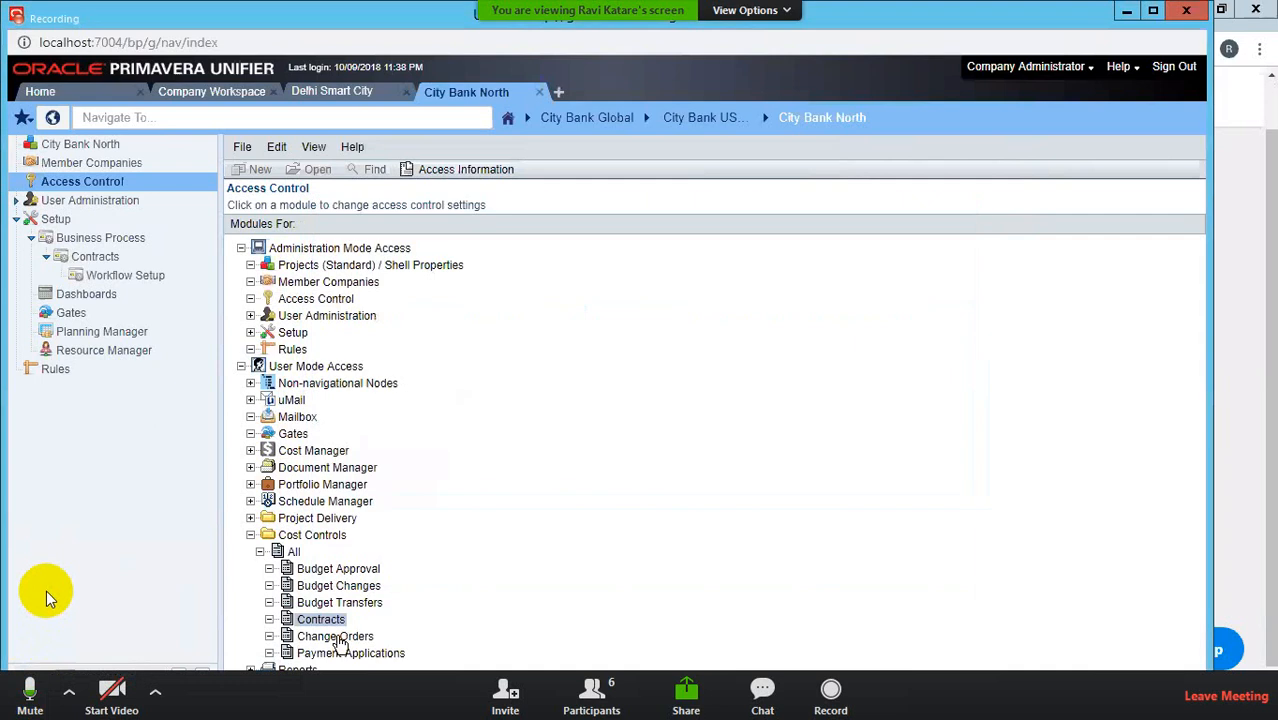
Step: Add Company Administrator as a new permission entry on Change Orders
{"action": "double_click", "coordinate": [339, 638]}
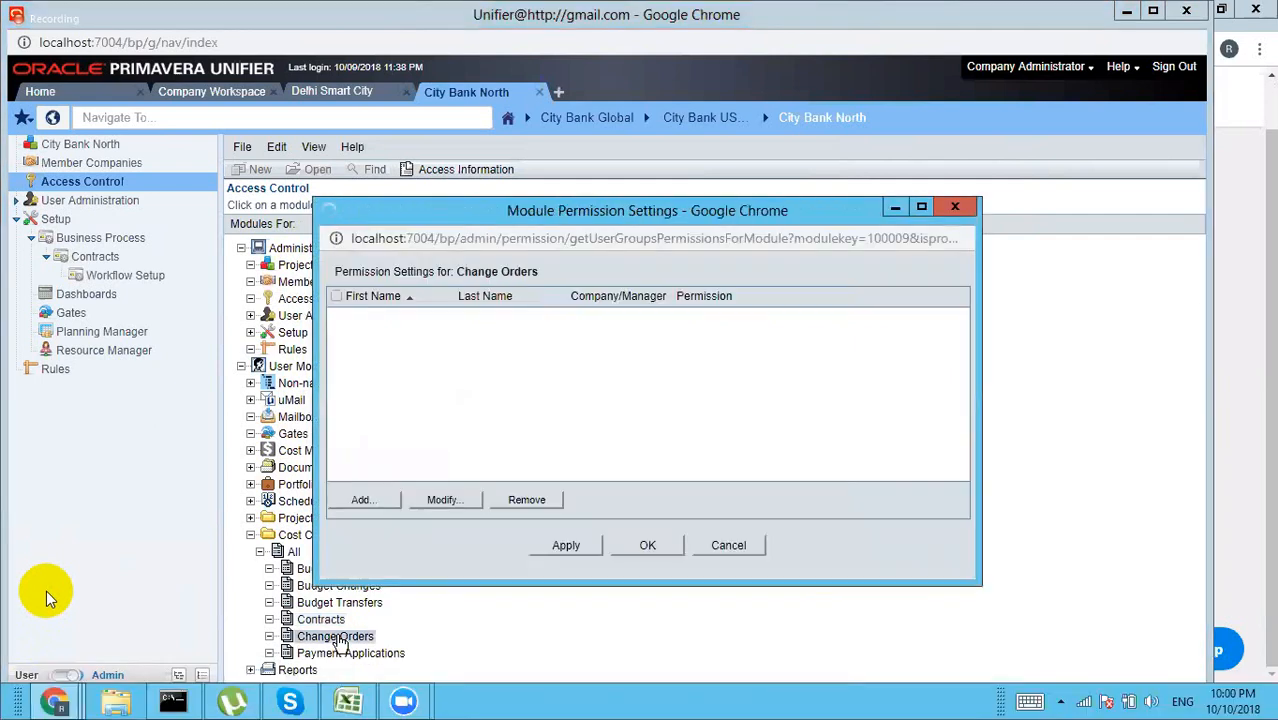
{"action": "left_click", "coordinate": [358, 500]}
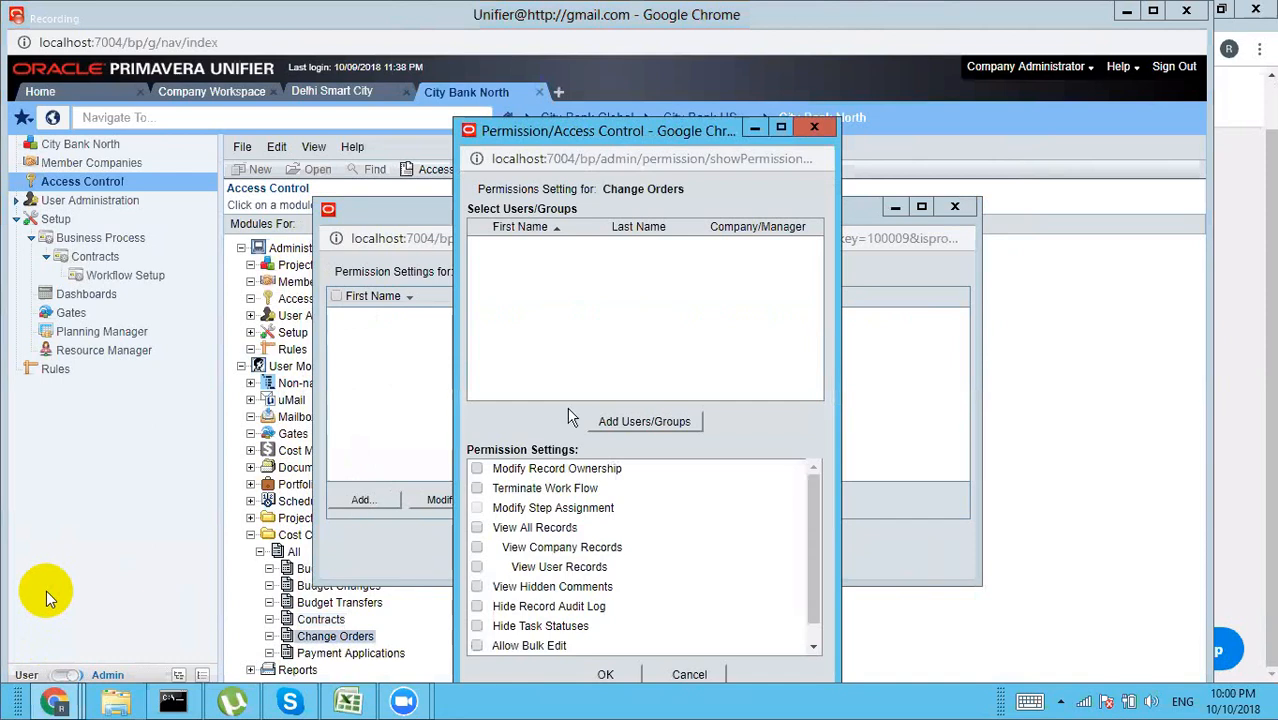
{"action": "left_click", "coordinate": [670, 424]}
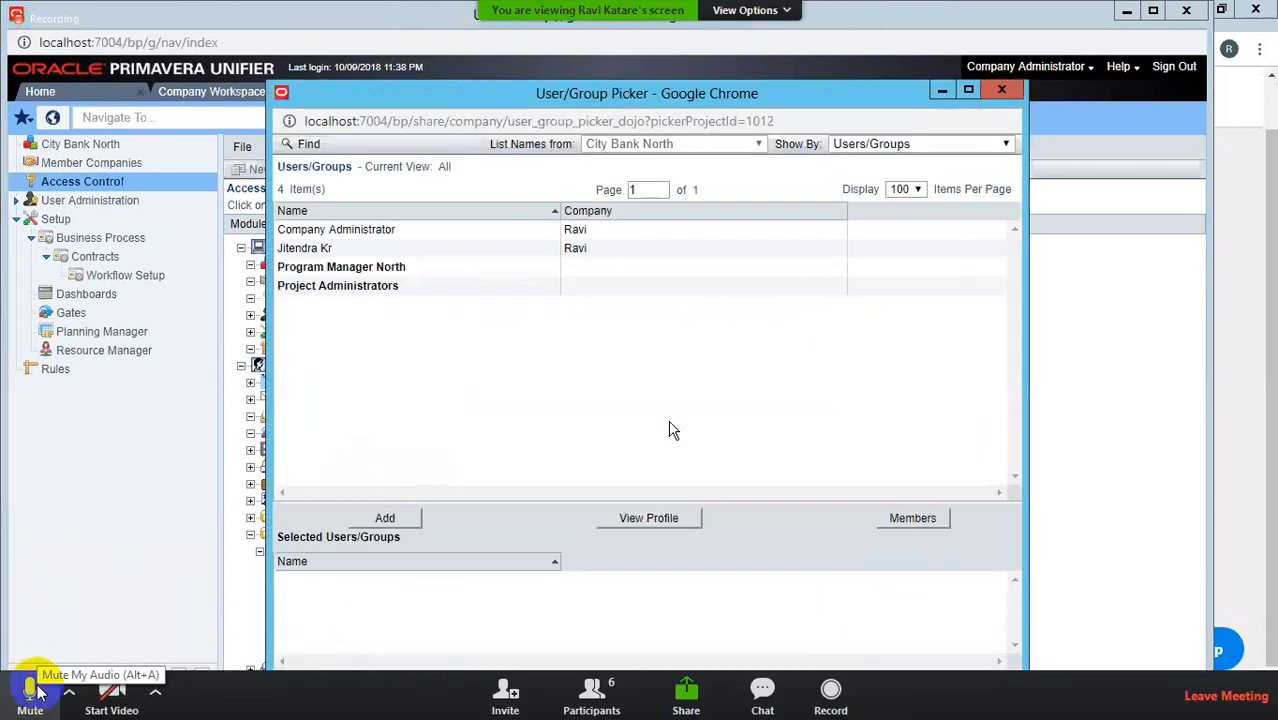
{"action": "left_click", "coordinate": [37, 690]}
{"action": "left_click", "coordinate": [415, 229]}
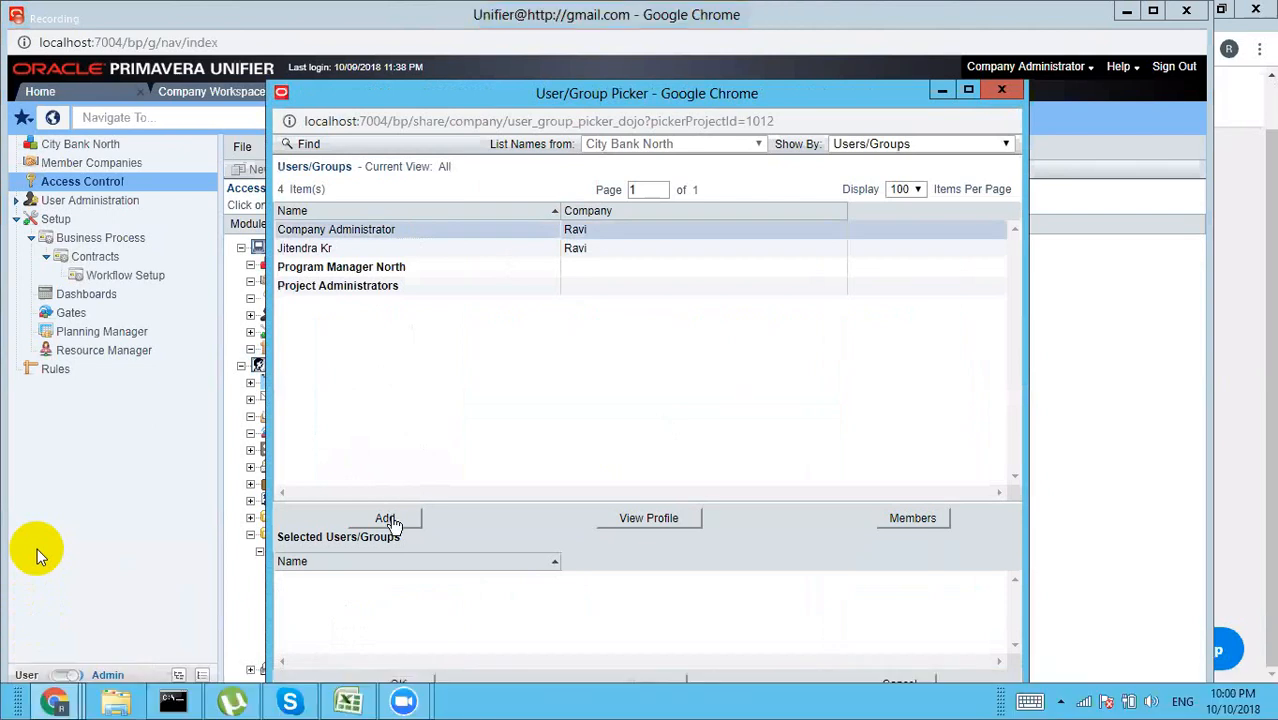
{"action": "left_click", "coordinate": [388, 519]}
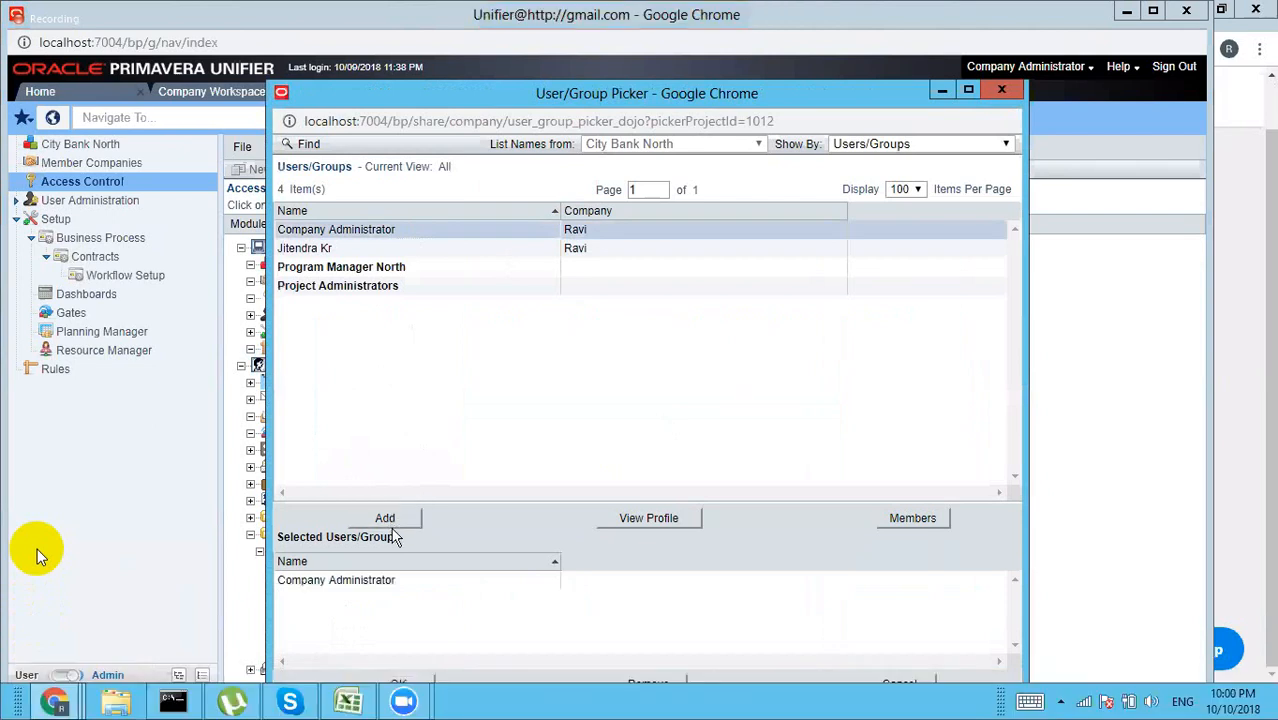
{"action": "left_click", "coordinate": [405, 680]}
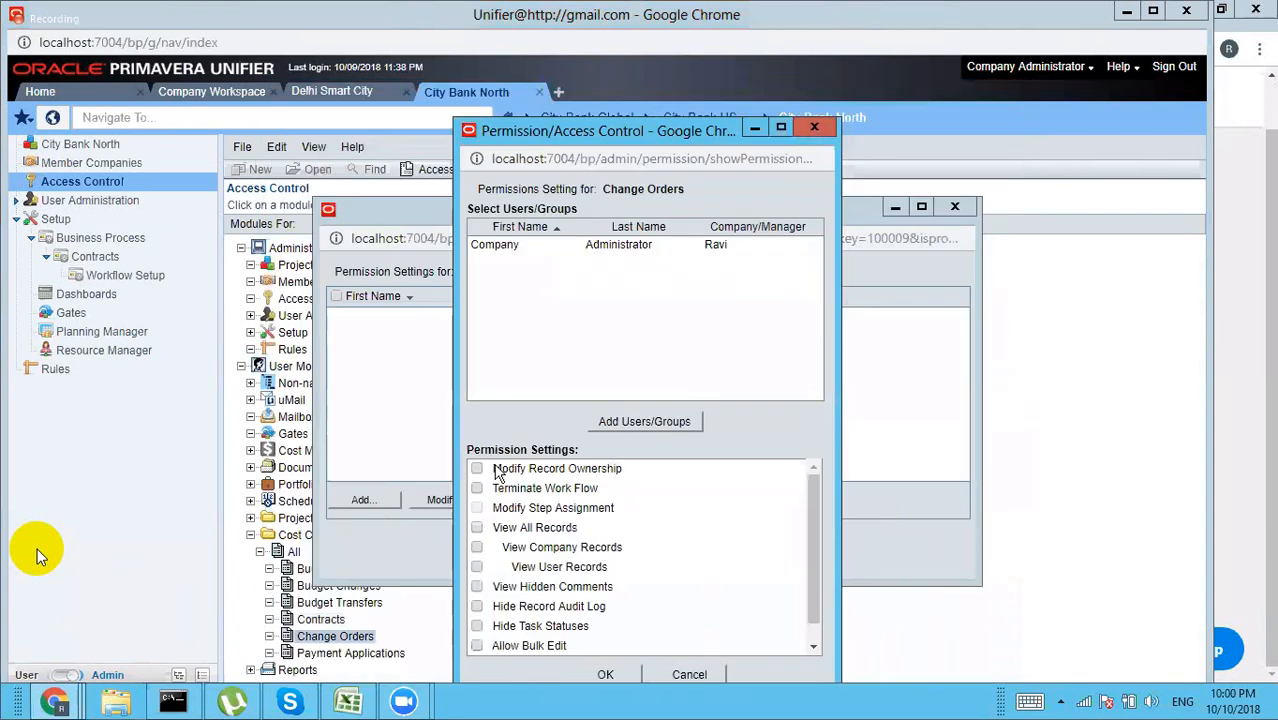
Step: Grant Modify Record Ownership and View All Records, including company and user records
{"action": "left_click", "coordinate": [476, 468]}
{"action": "left_click", "coordinate": [477, 528]}
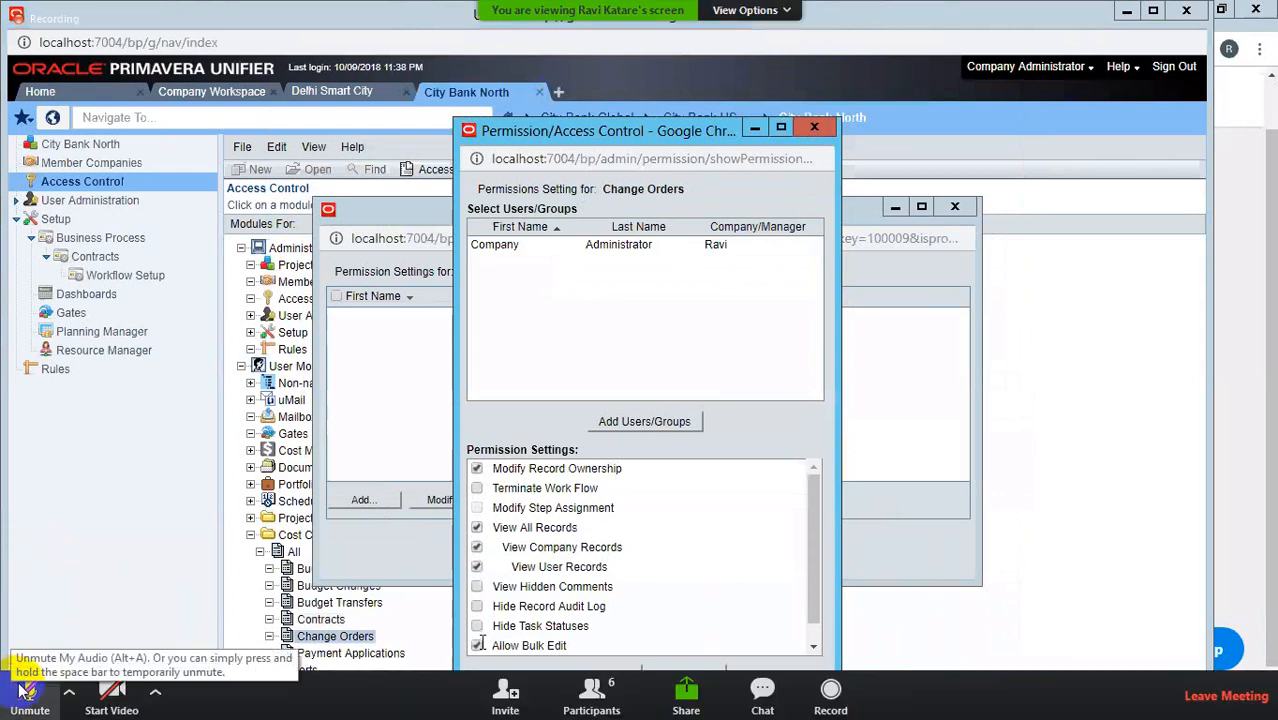
{"action": "left_click", "coordinate": [24, 690]}
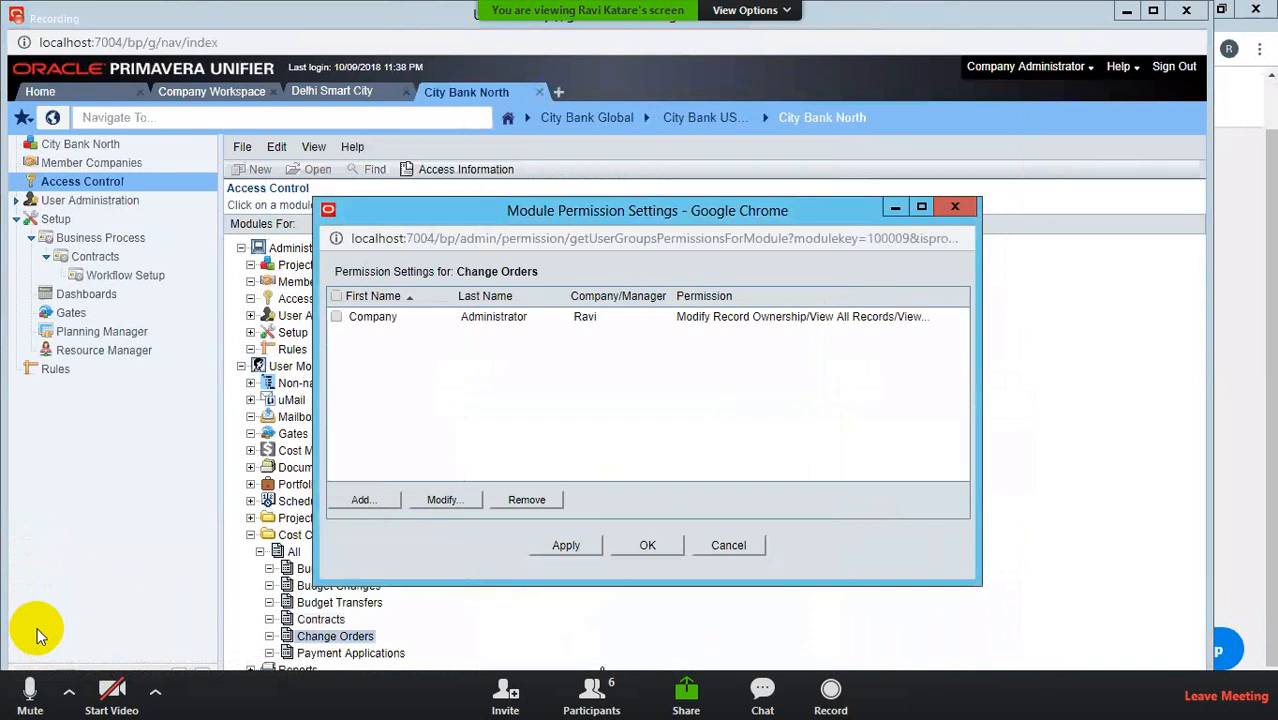
{"action": "left_click", "coordinate": [34, 682]}
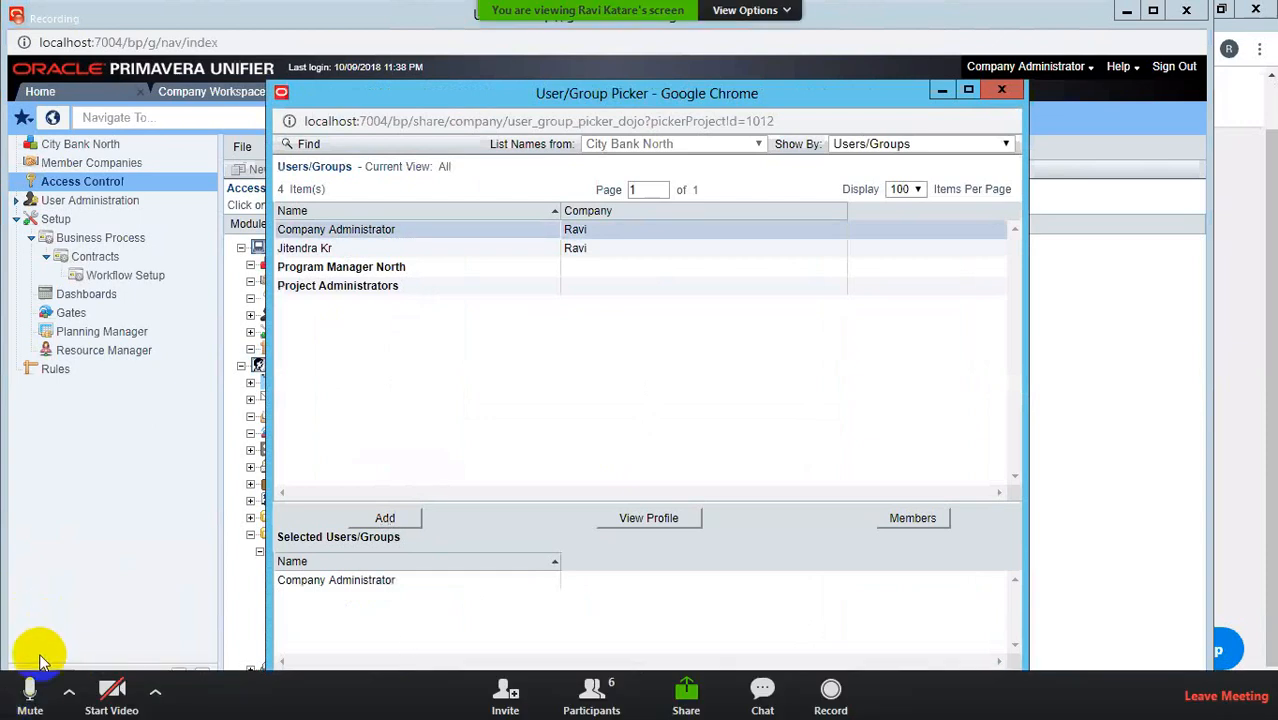
Step: Save Payment Applications with Modify Record Ownership, View All Records and Allow Bulk Edit for Company Administrator
{"action": "left_click", "coordinate": [30, 706]}
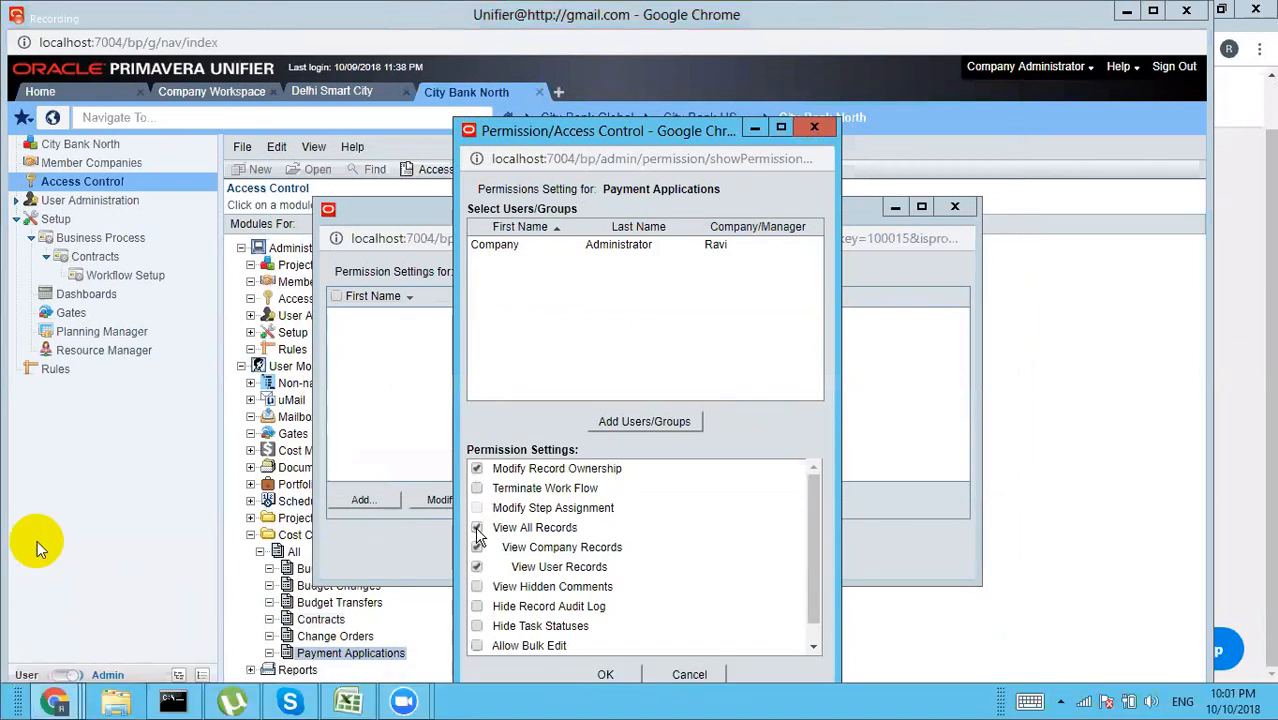
{"action": "left_click", "coordinate": [30, 700]}
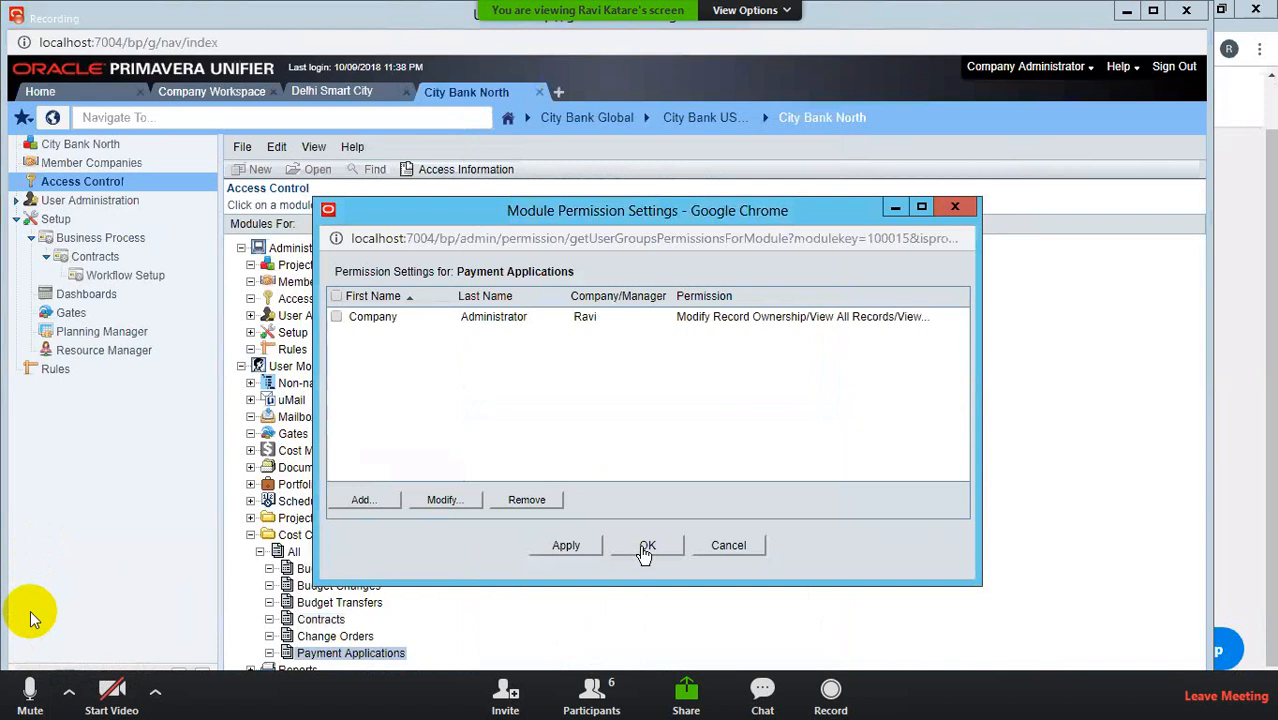
{"action": "left_click", "coordinate": [31, 689]}
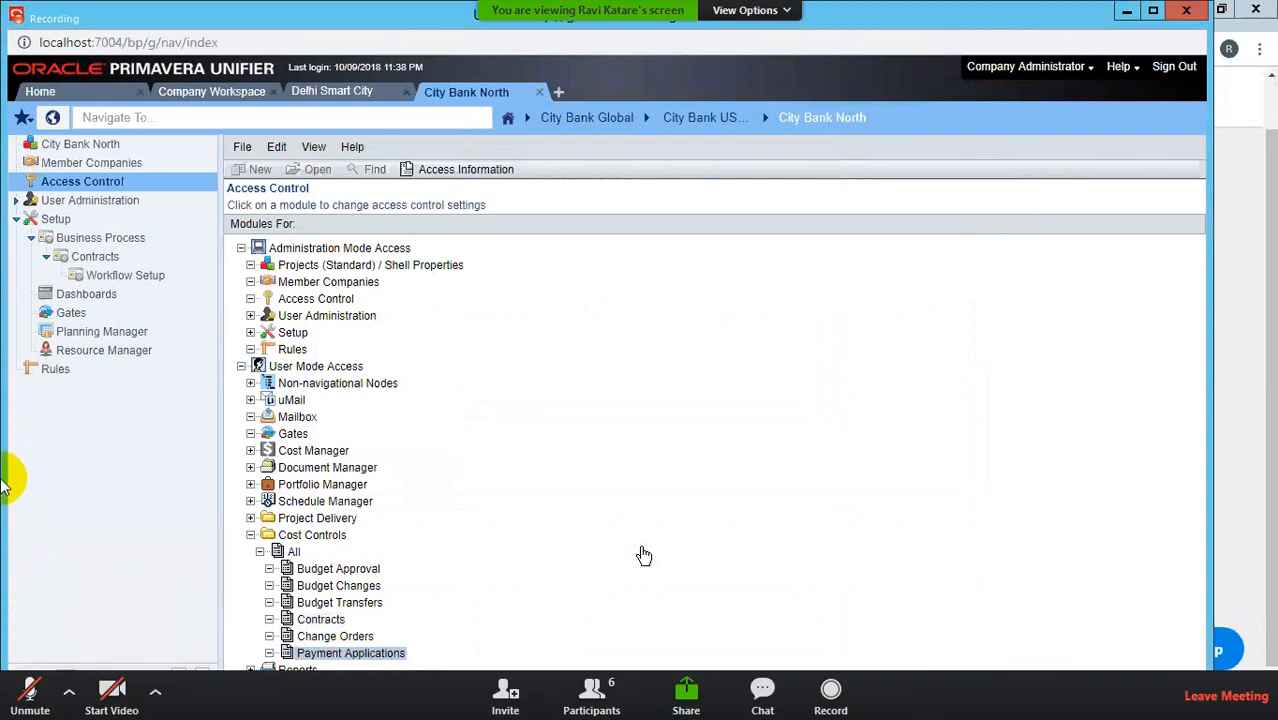
{"action": "left_click", "coordinate": [22, 688]}
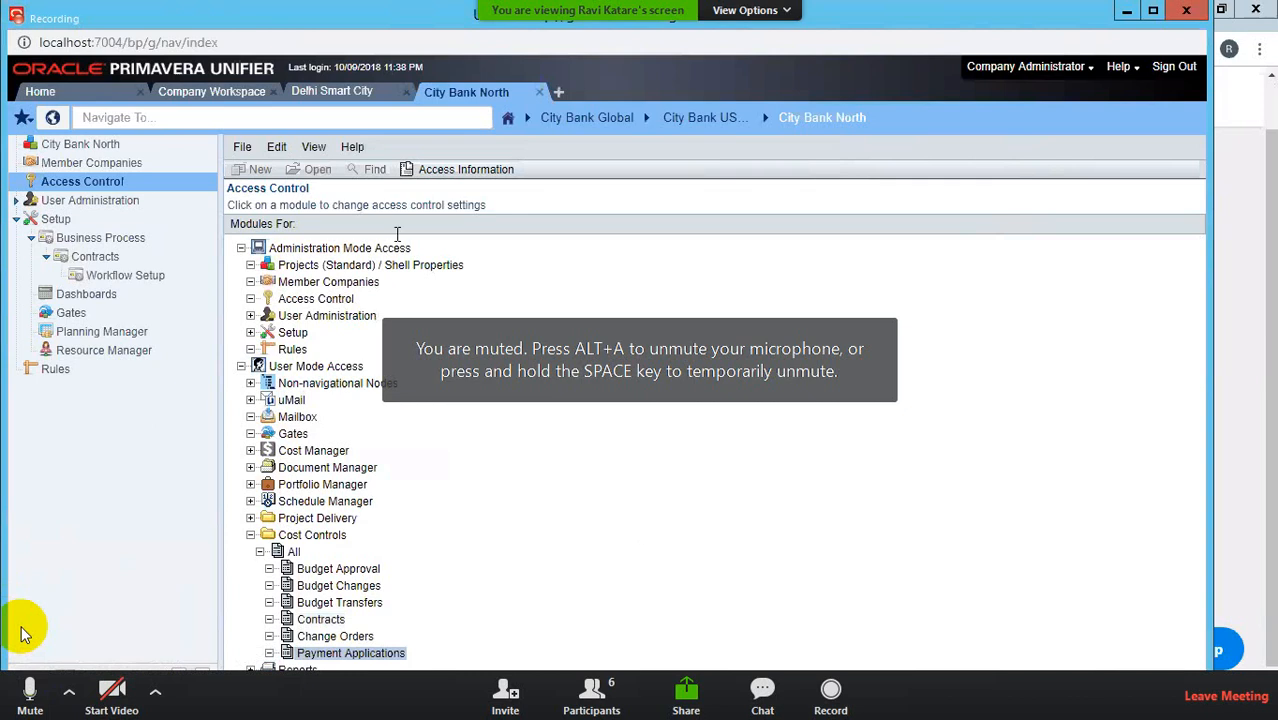
{"action": "left_click", "coordinate": [224, 98]}
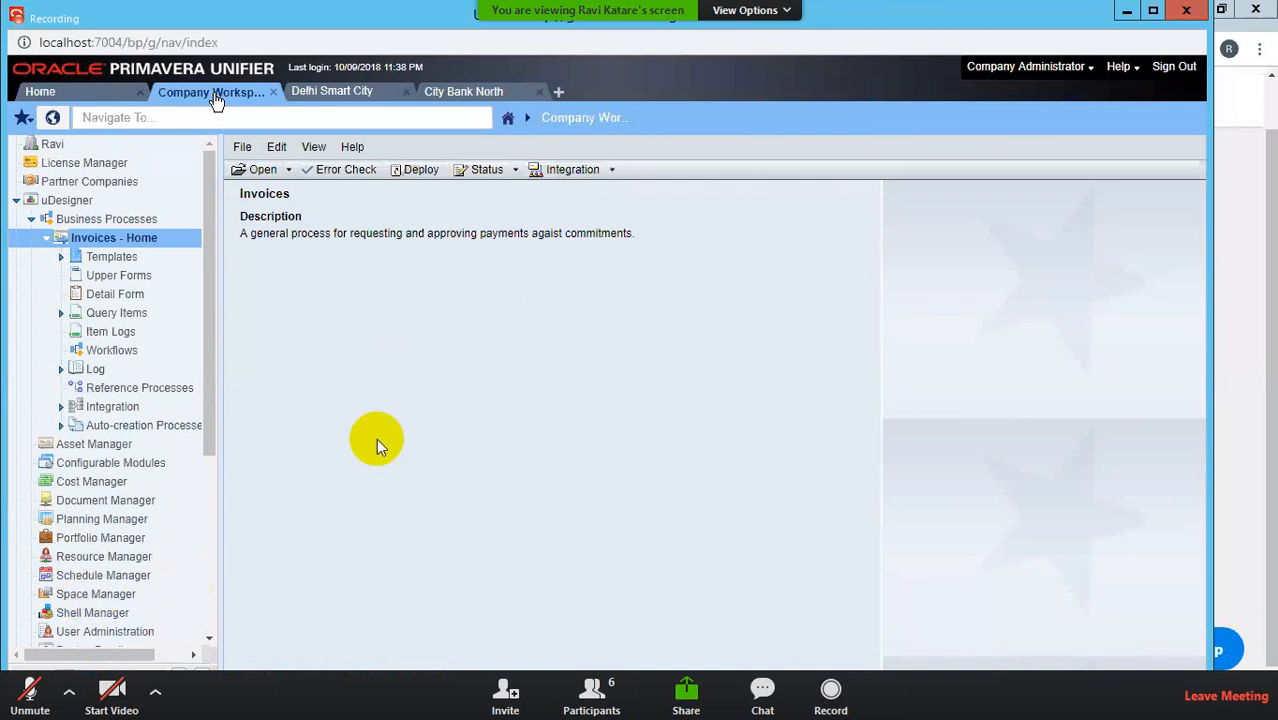
{"action": "left_click", "coordinate": [453, 93]}
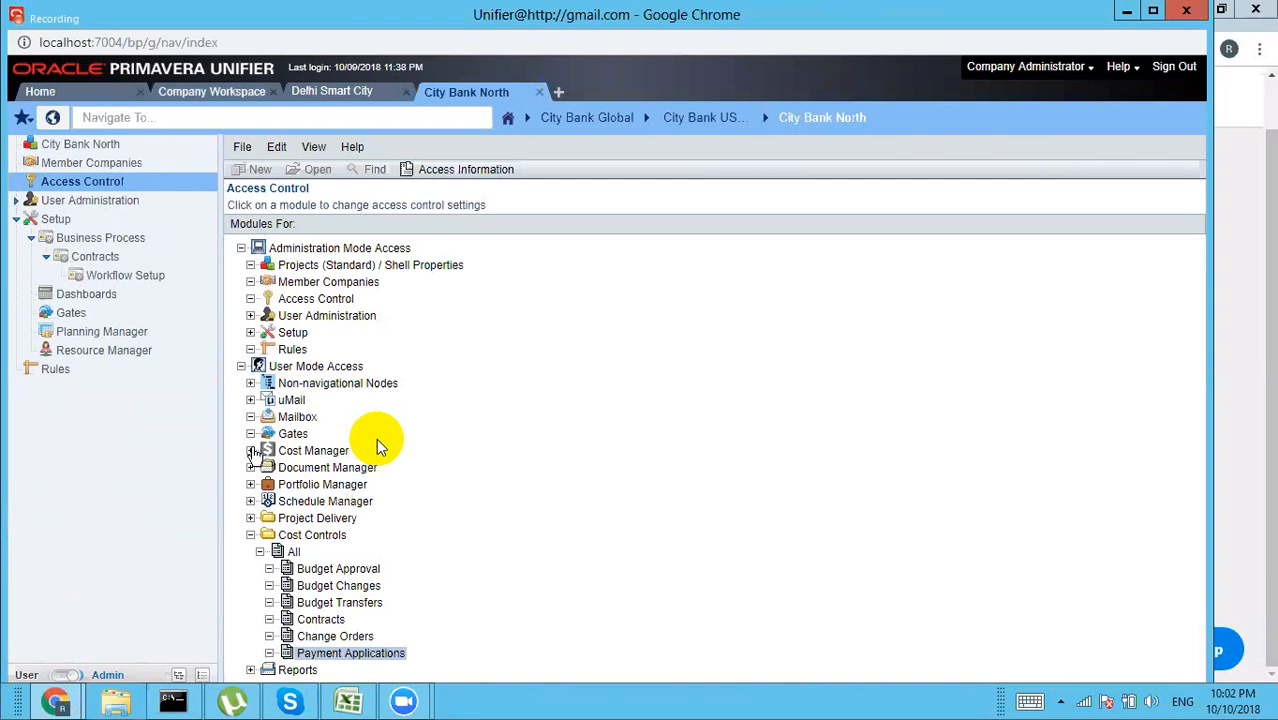
Step: Add Company Administrator as a new permission entry on Cost Manager > Cost Sheet
{"action": "left_click", "coordinate": [251, 451]}
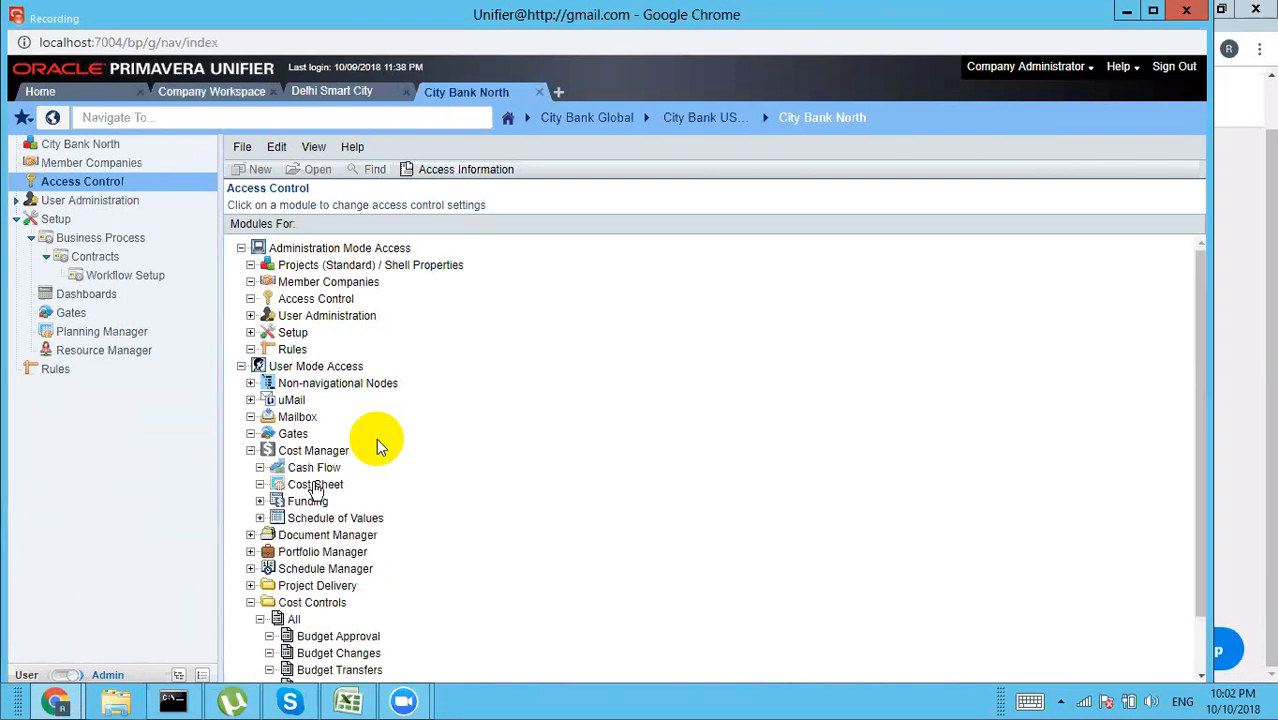
{"action": "left_click", "coordinate": [313, 484]}
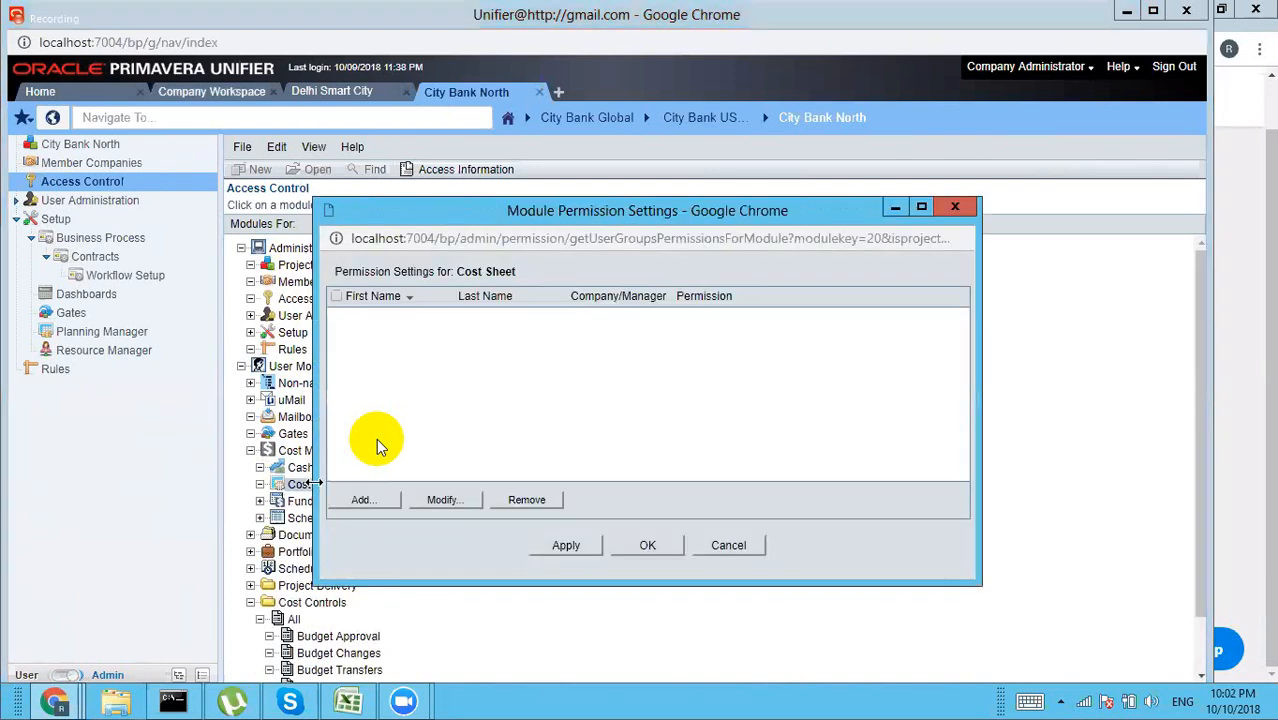
{"action": "left_click", "coordinate": [370, 500]}
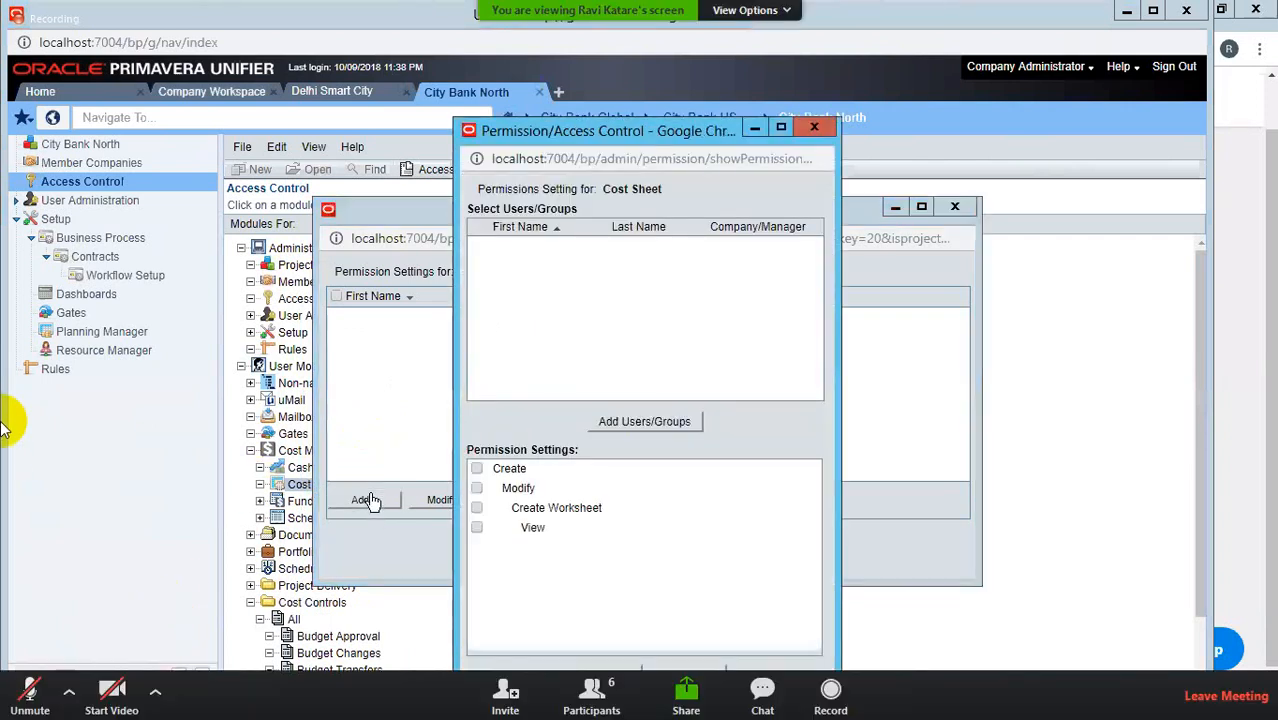
{"action": "left_click", "coordinate": [636, 422]}
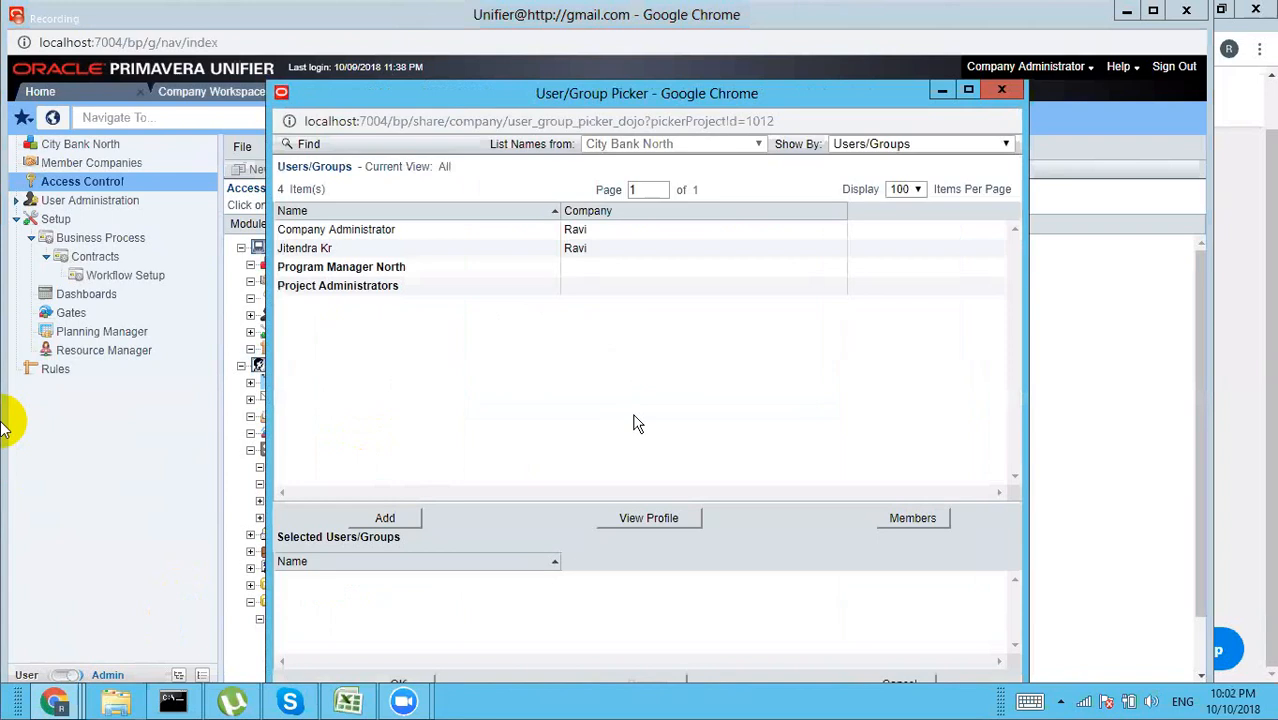
{"action": "left_click", "coordinate": [397, 233]}
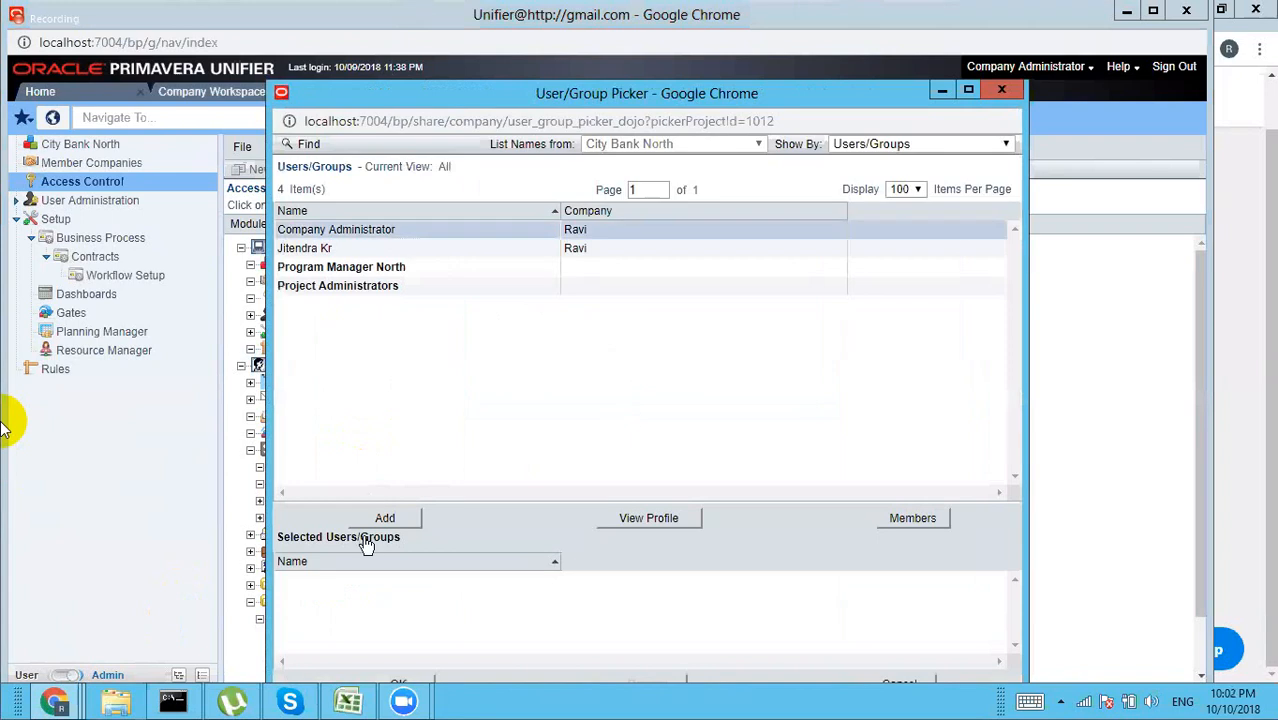
{"action": "left_click", "coordinate": [366, 538]}
{"action": "left_click", "coordinate": [399, 684]}
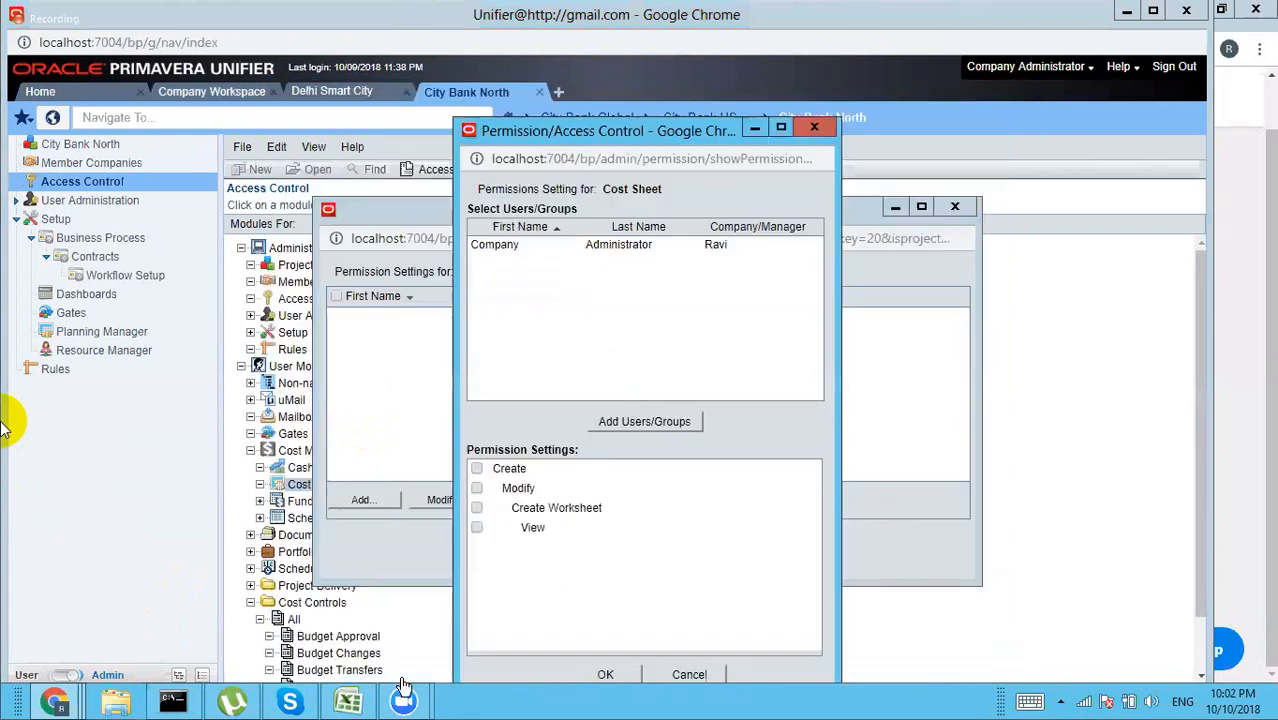
Step: Grant Create, Modify, Create Worksheet and View permissions and save
{"action": "left_click", "coordinate": [478, 470]}
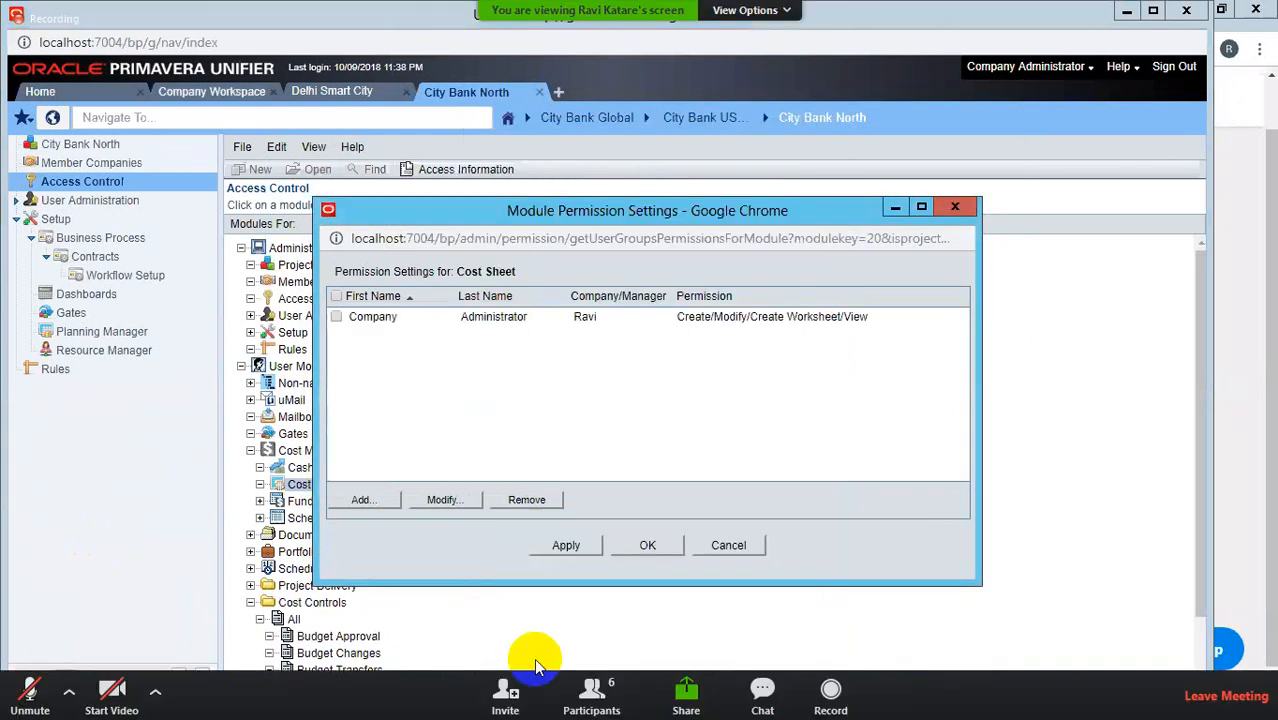
{"action": "left_click", "coordinate": [591, 693]}
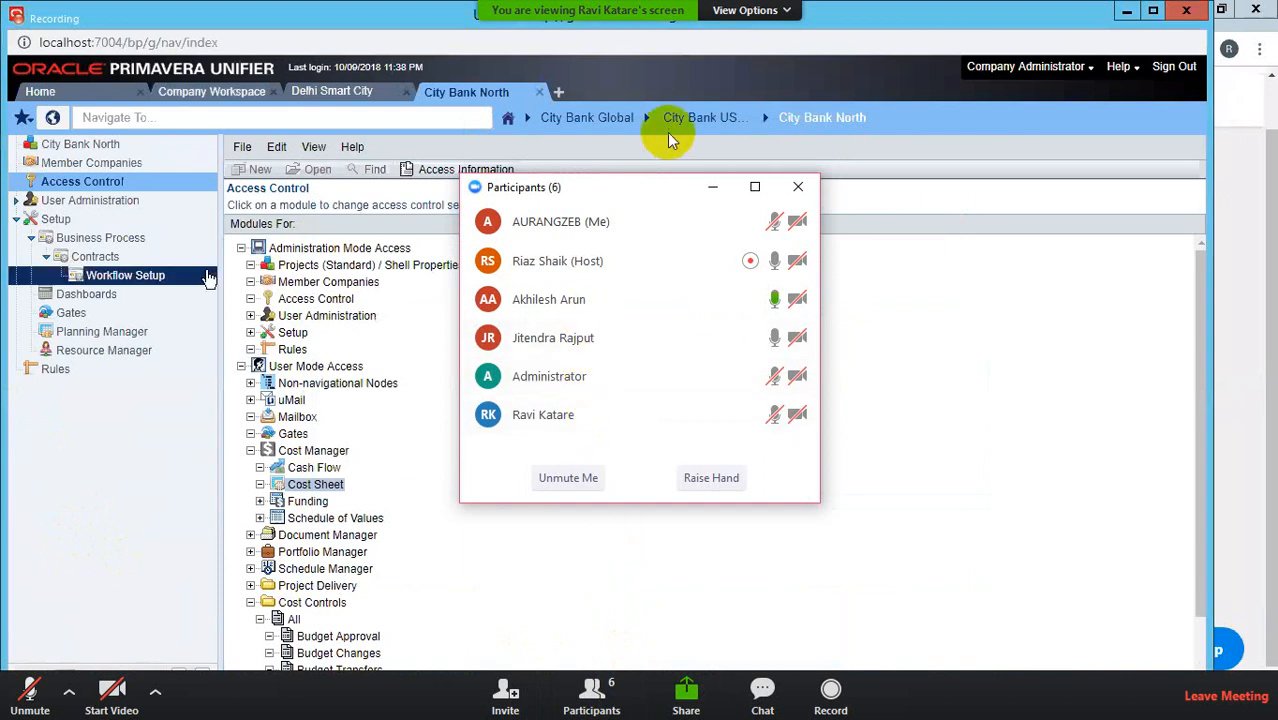
{"action": "left_click", "coordinate": [712, 187]}
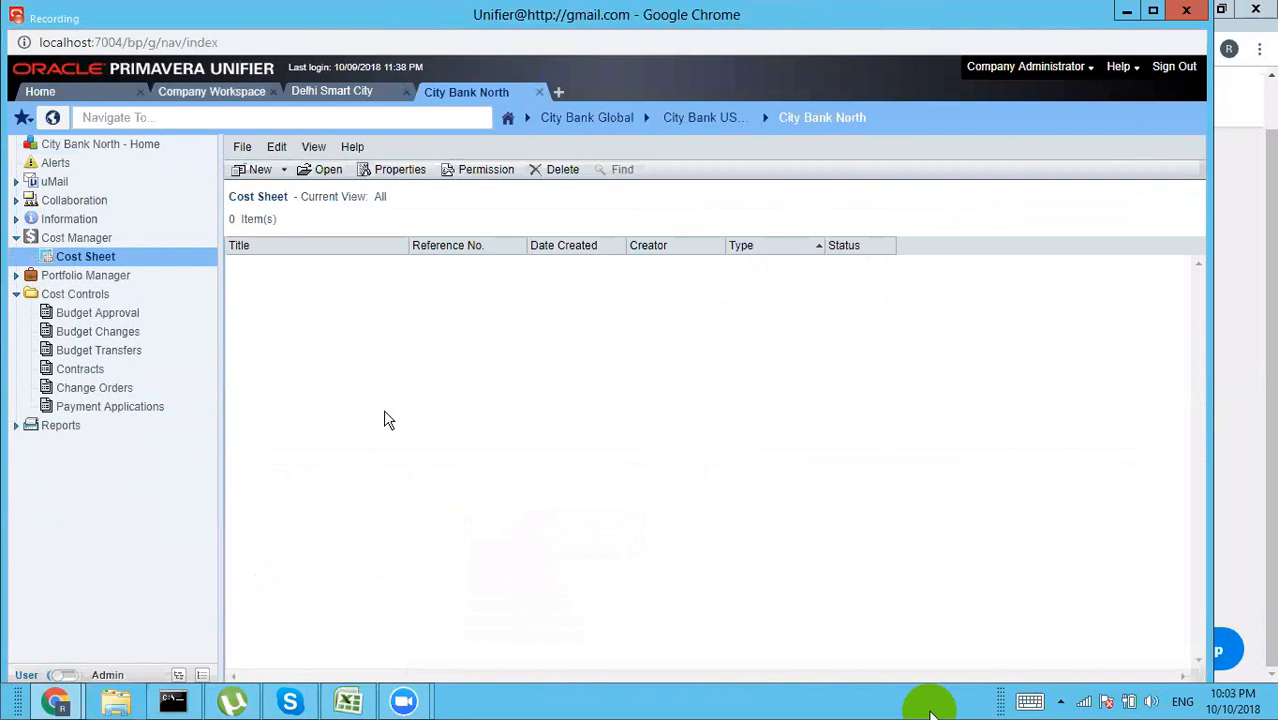
Step: Switch from the City Bank North project to the Company Workspace
{"action": "left_click", "coordinate": [222, 95]}
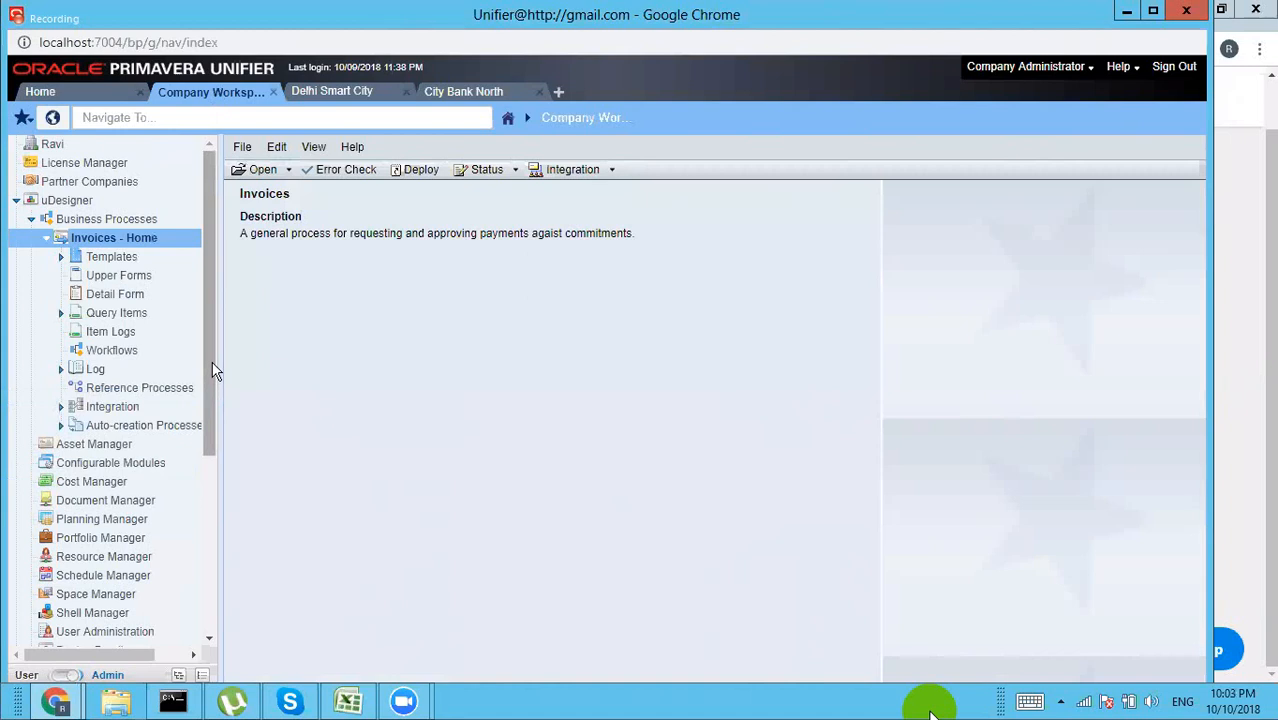
Step: Expand the company Templates branch to list the Cost Sheets templates
{"action": "left_click_drag", "start_coordinate": [213, 370], "coordinate": [208, 540]}
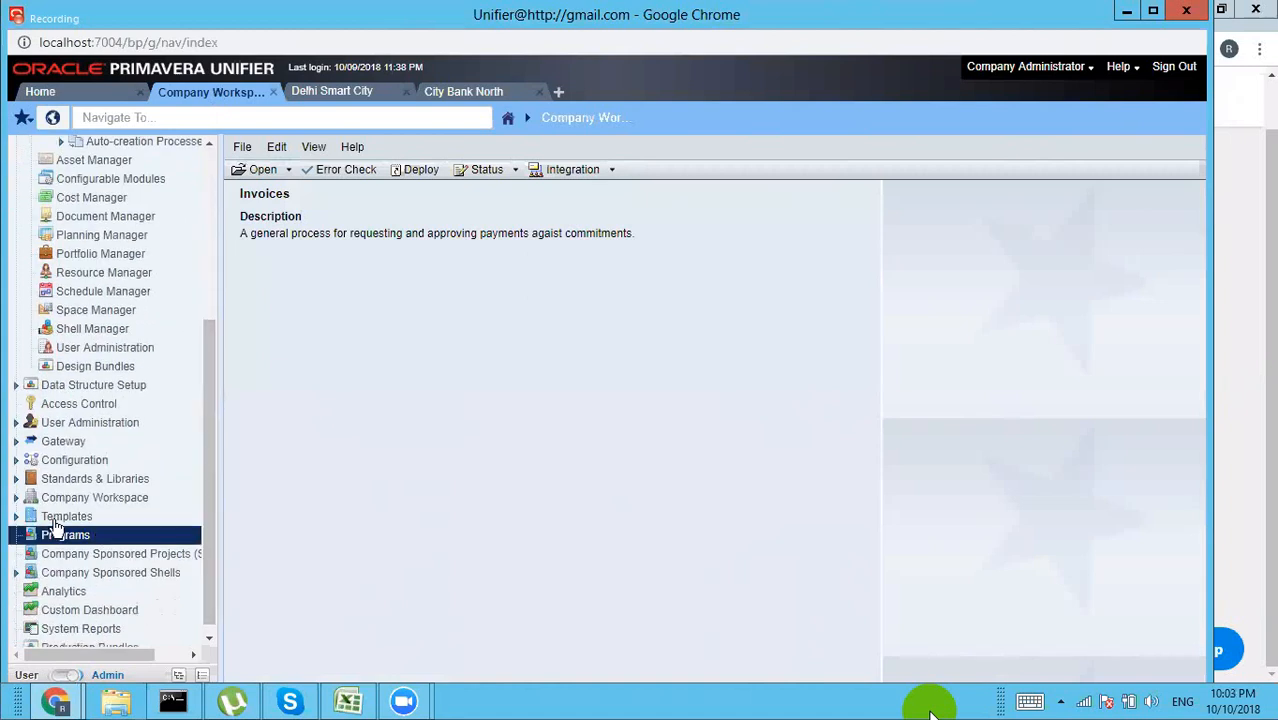
{"action": "left_click", "coordinate": [18, 517]}
{"action": "left_click", "coordinate": [16, 517]}
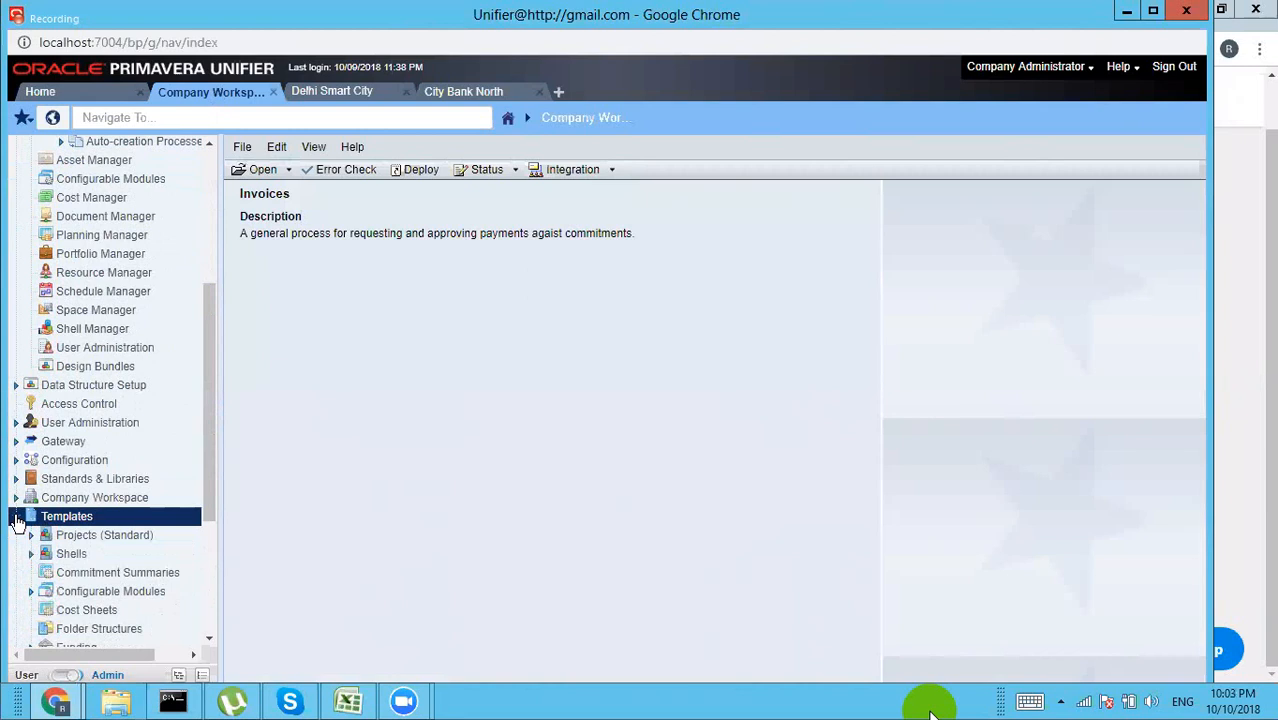
{"action": "left_click", "coordinate": [85, 540]}
{"action": "left_click", "coordinate": [80, 611]}
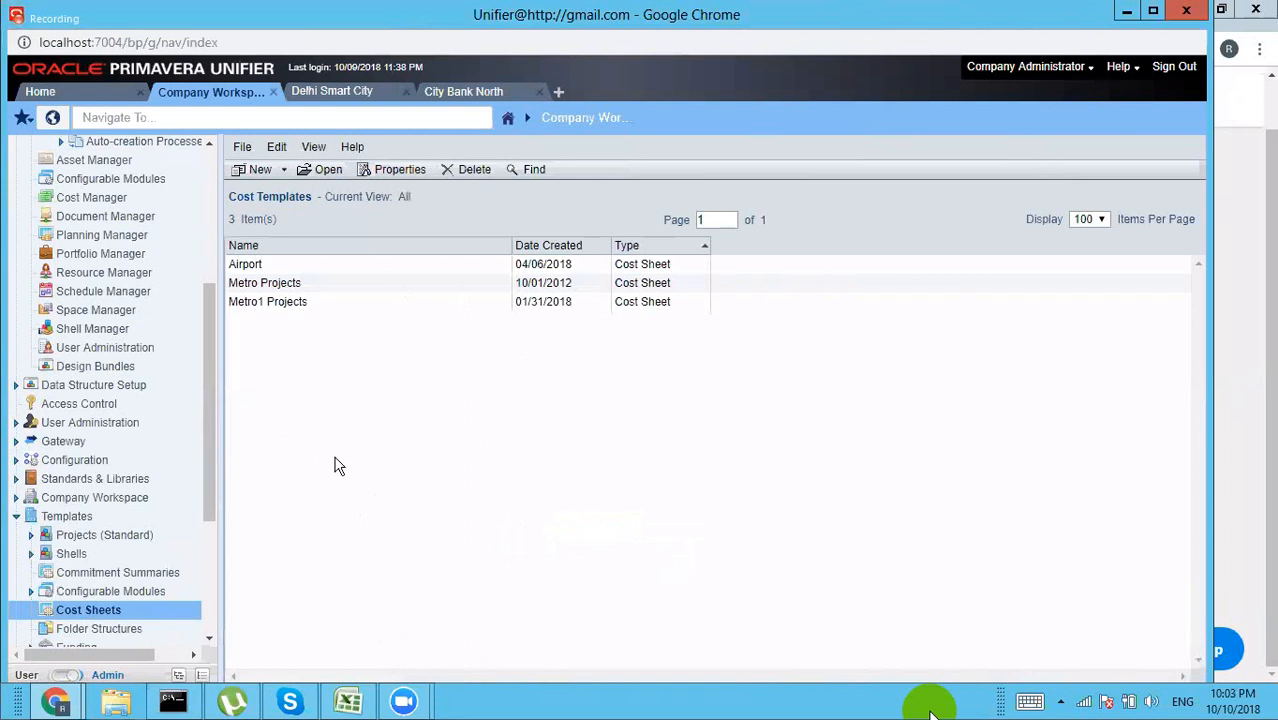
Step: Inspect and close the Metro Projects and Metro1 Projects cost sheet templates
{"action": "double_click", "coordinate": [280, 288]}
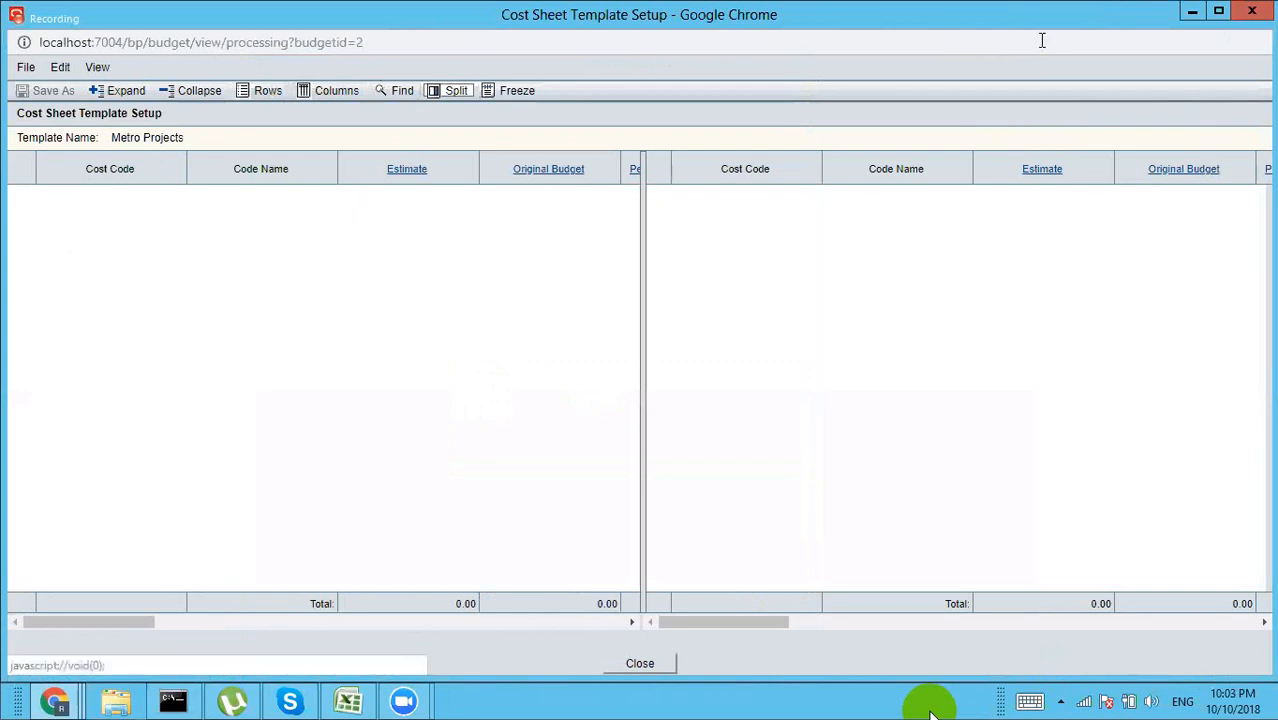
{"action": "left_click", "coordinate": [1255, 11]}
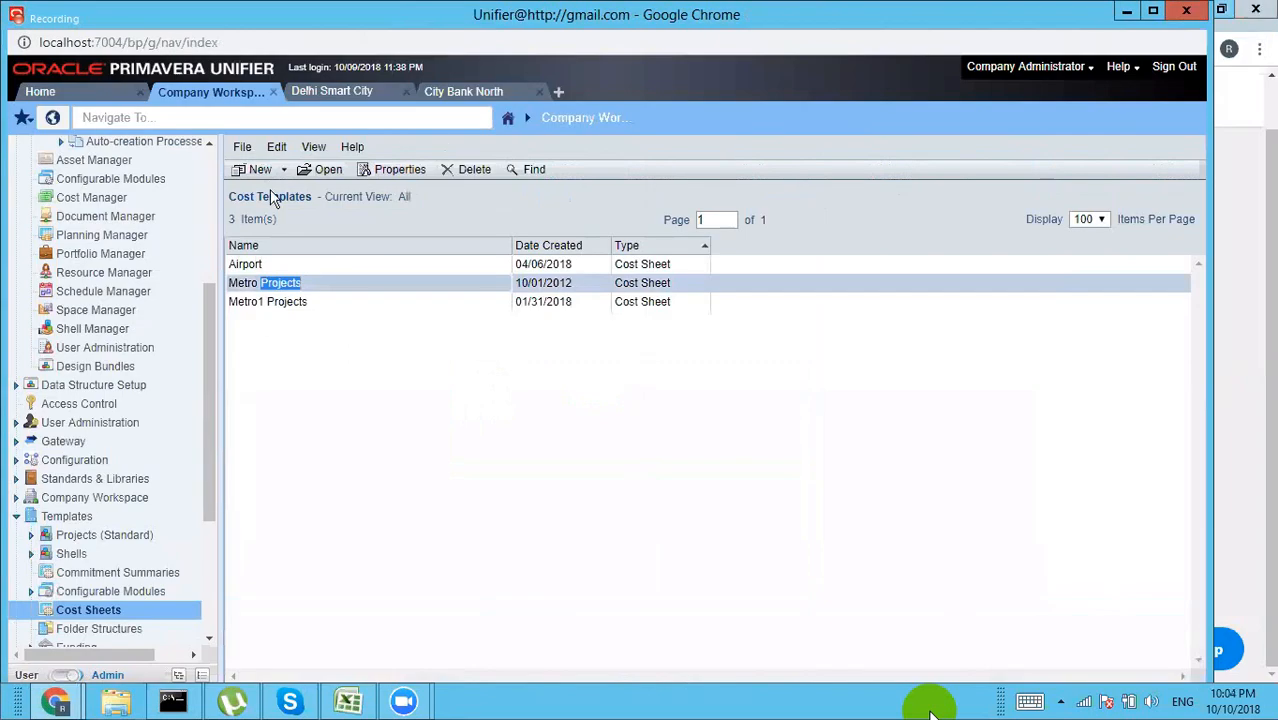
{"action": "double_click", "coordinate": [280, 307]}
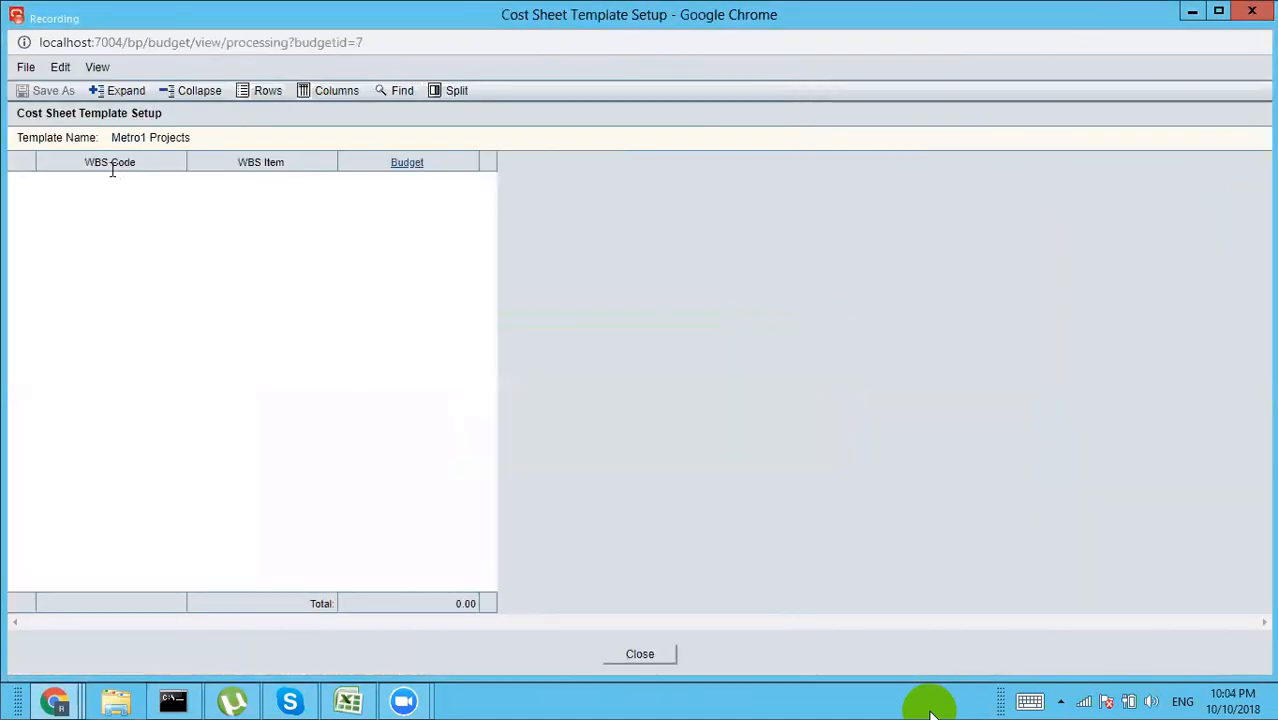
{"action": "left_click", "coordinate": [1258, 14]}
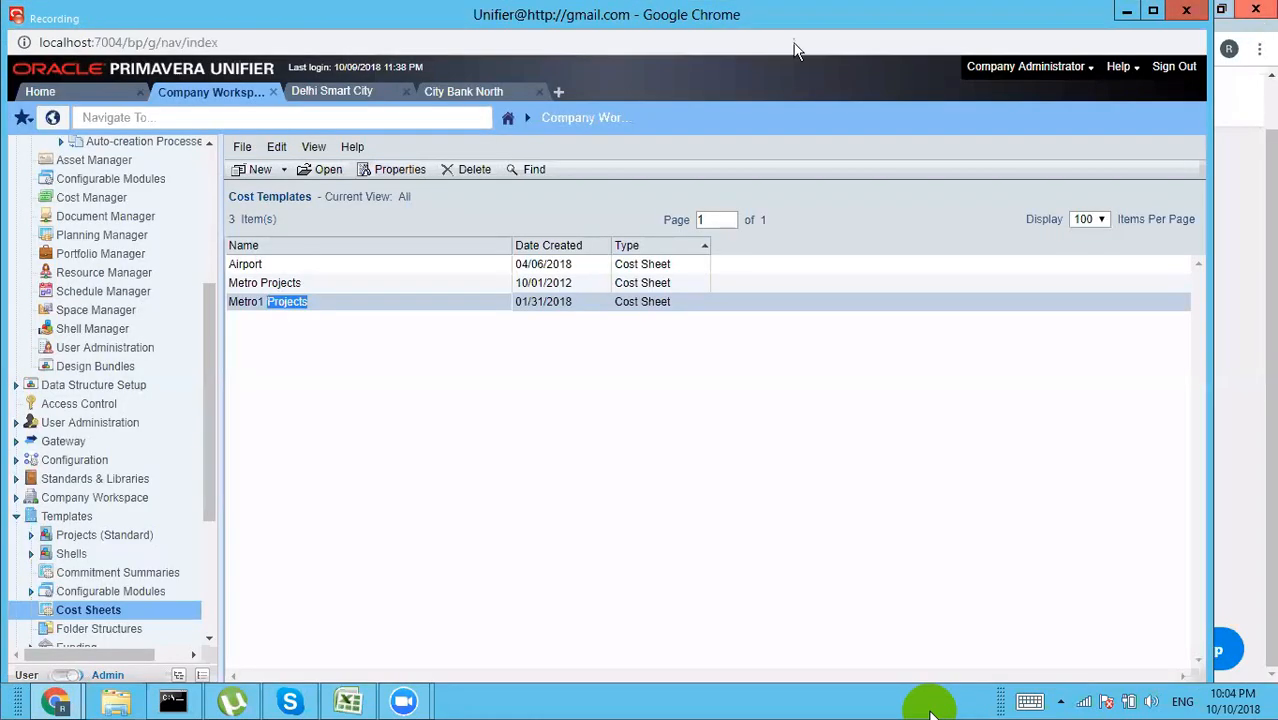
{"action": "left_click", "coordinate": [285, 172]}
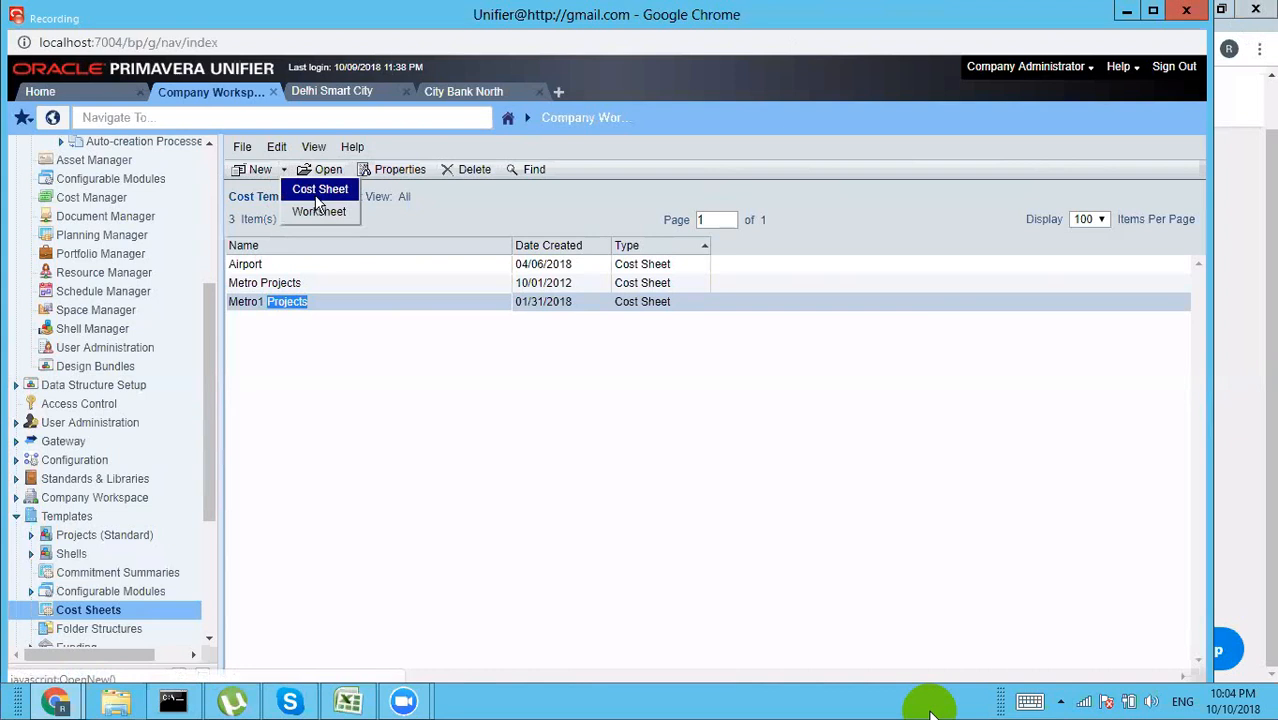
Step: Create a new cost sheet template titled 'City Bank' and view its Structure settings
{"action": "left_click", "coordinate": [316, 192]}
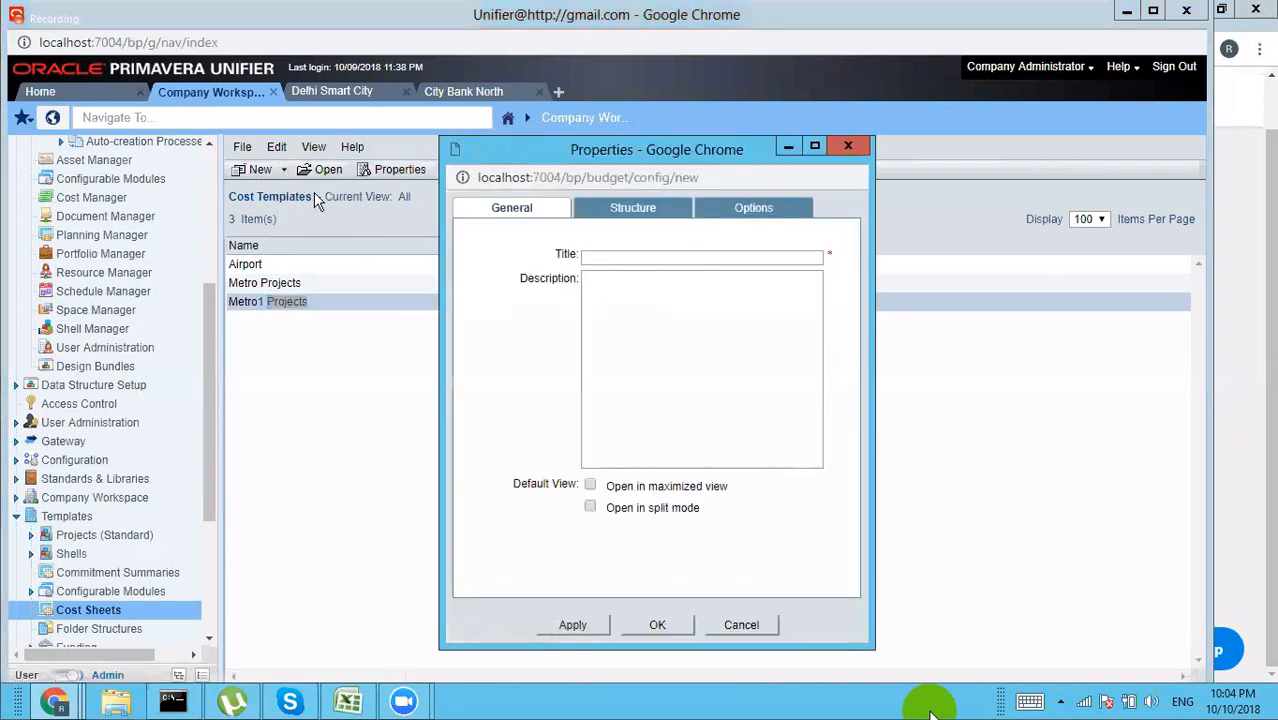
{"action": "left_click", "coordinate": [605, 257]}
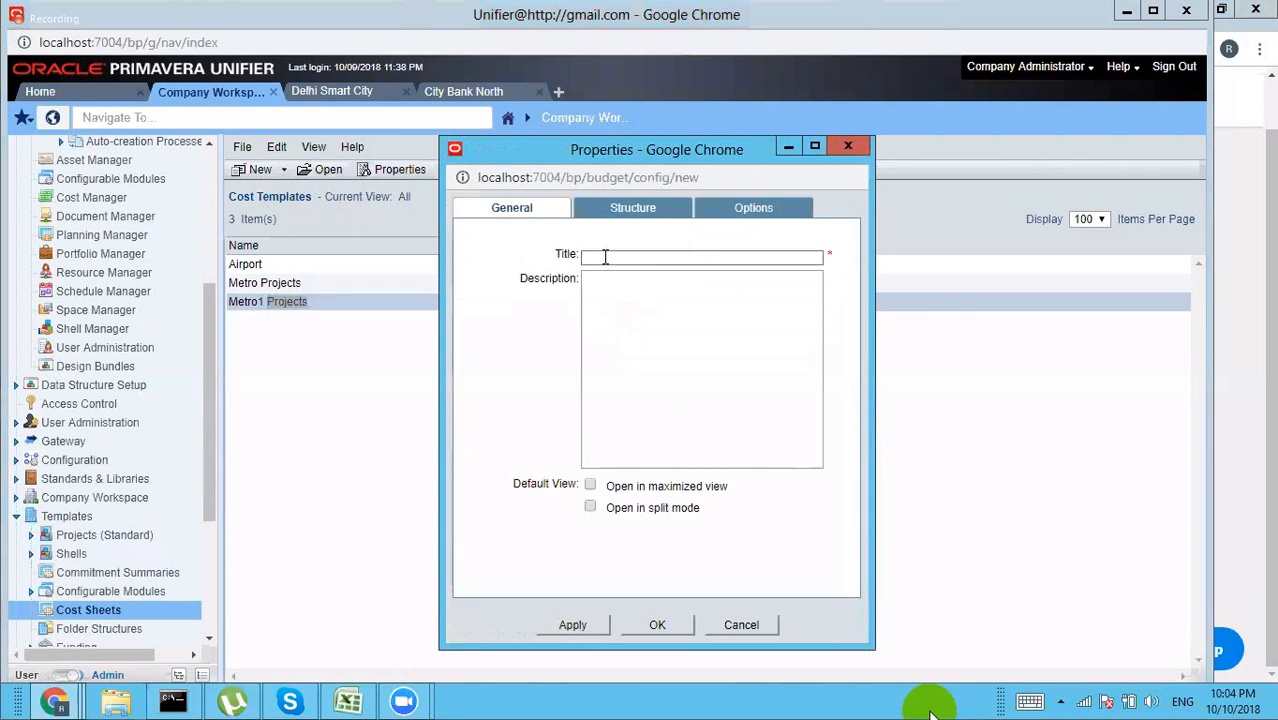
{"action": "type", "text": "City Bank"}
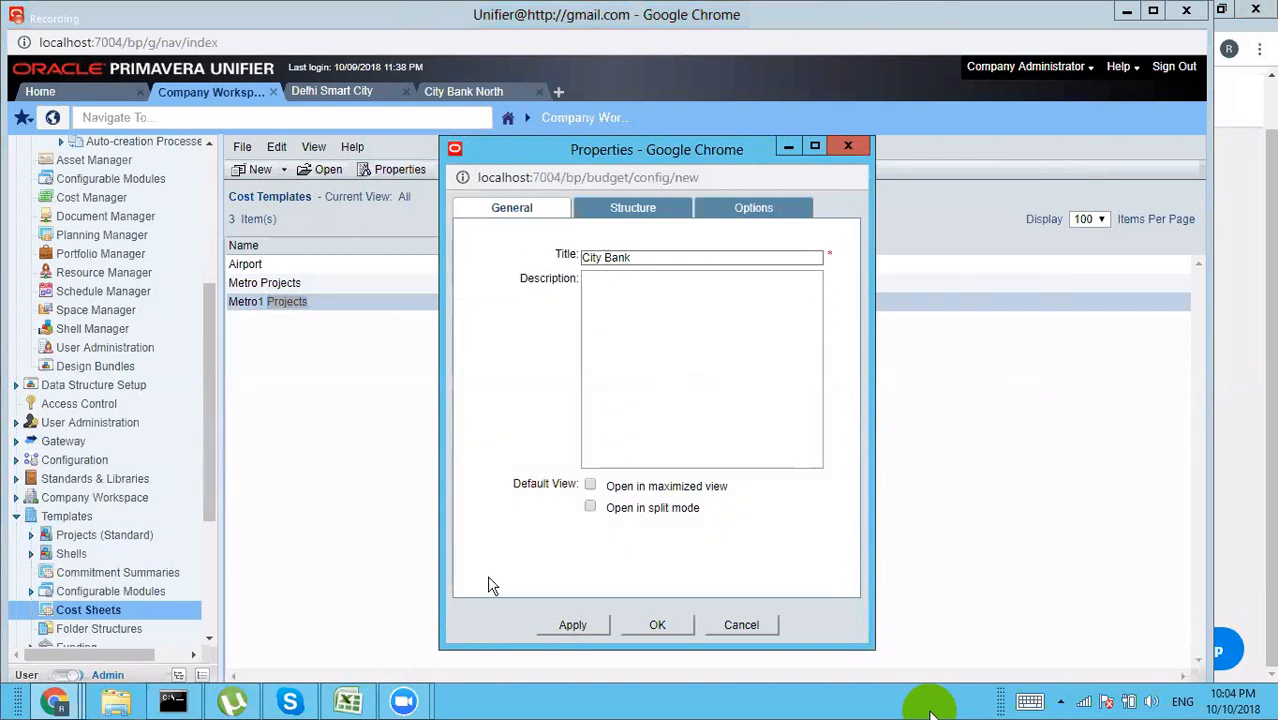
{"action": "left_click", "coordinate": [634, 210]}
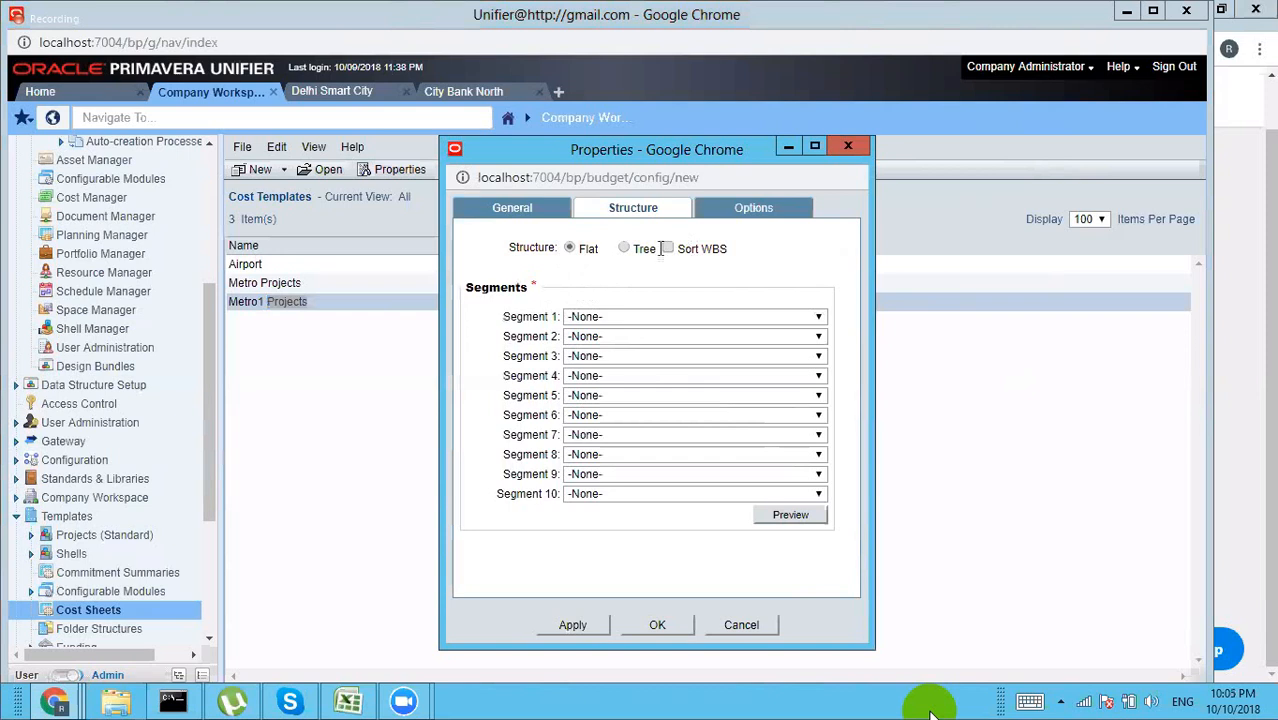
Step: Switch the cost code structure to Tree with Segment 1 chosen for both code segments
{"action": "left_click", "coordinate": [624, 250]}
{"action": "left_click", "coordinate": [801, 320]}
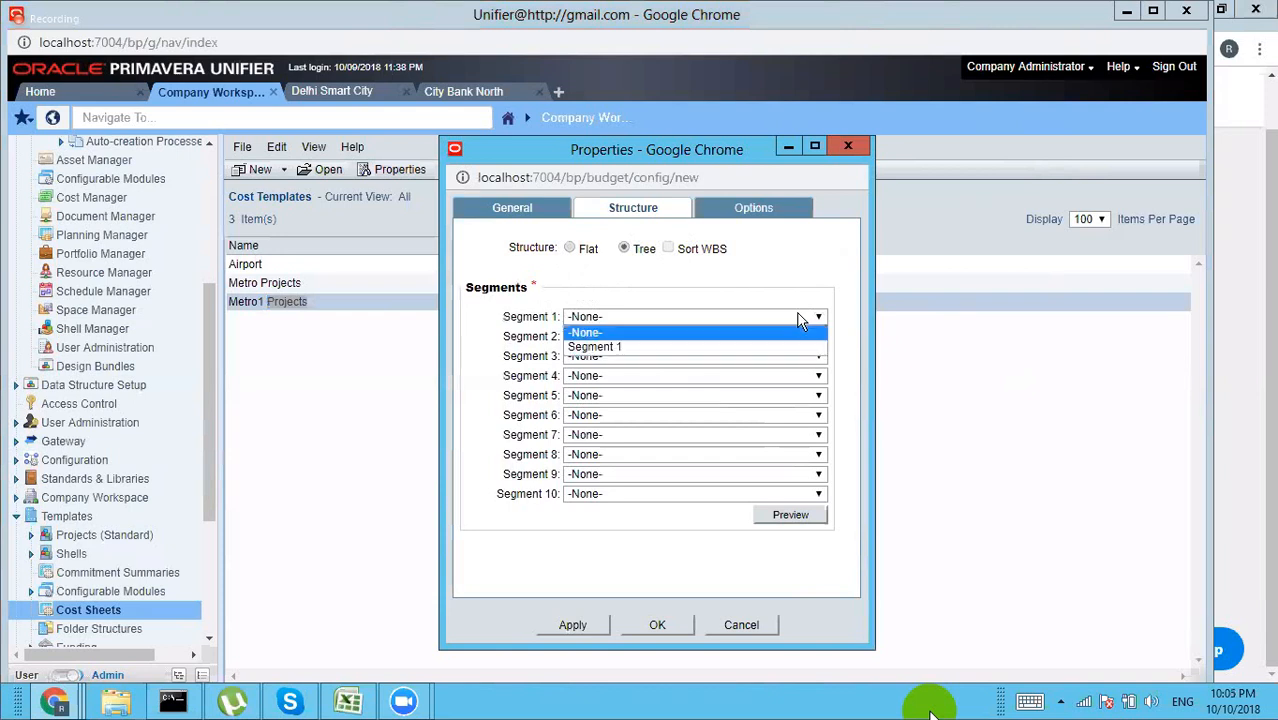
{"action": "left_click", "coordinate": [717, 345]}
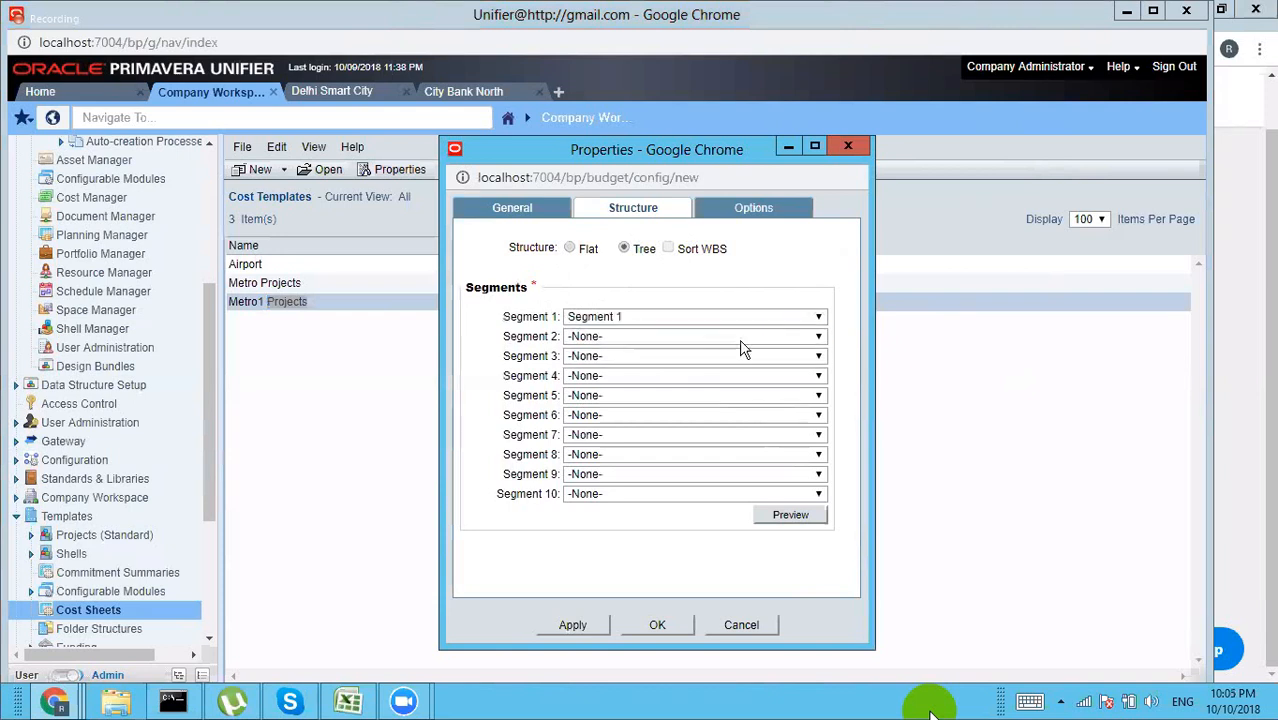
{"action": "left_click", "coordinate": [751, 340]}
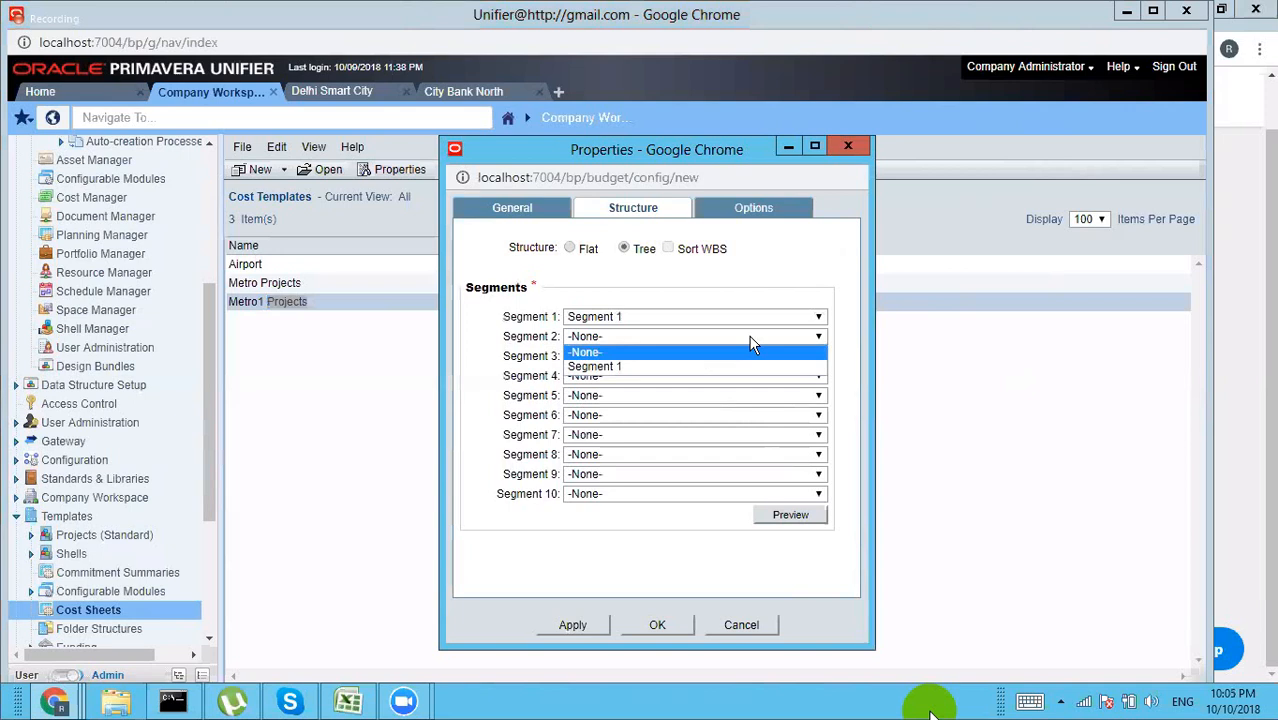
{"action": "left_click", "coordinate": [666, 368]}
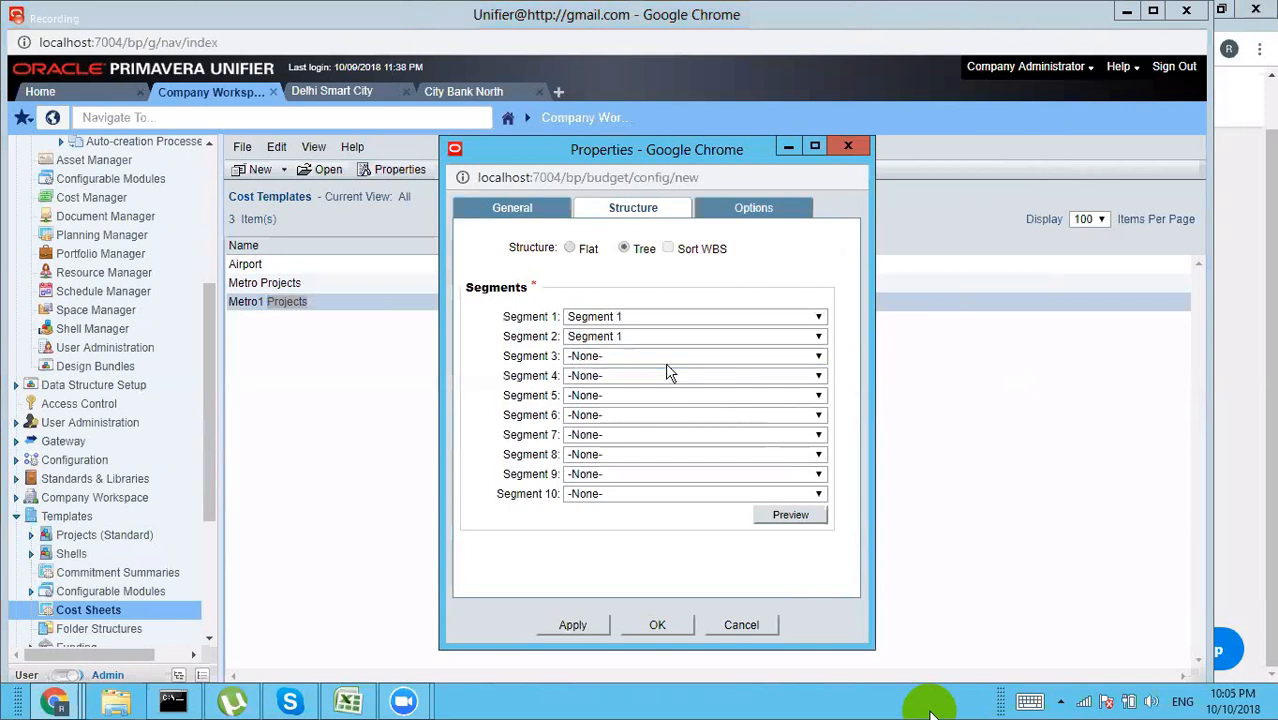
{"action": "left_click", "coordinate": [757, 215]}
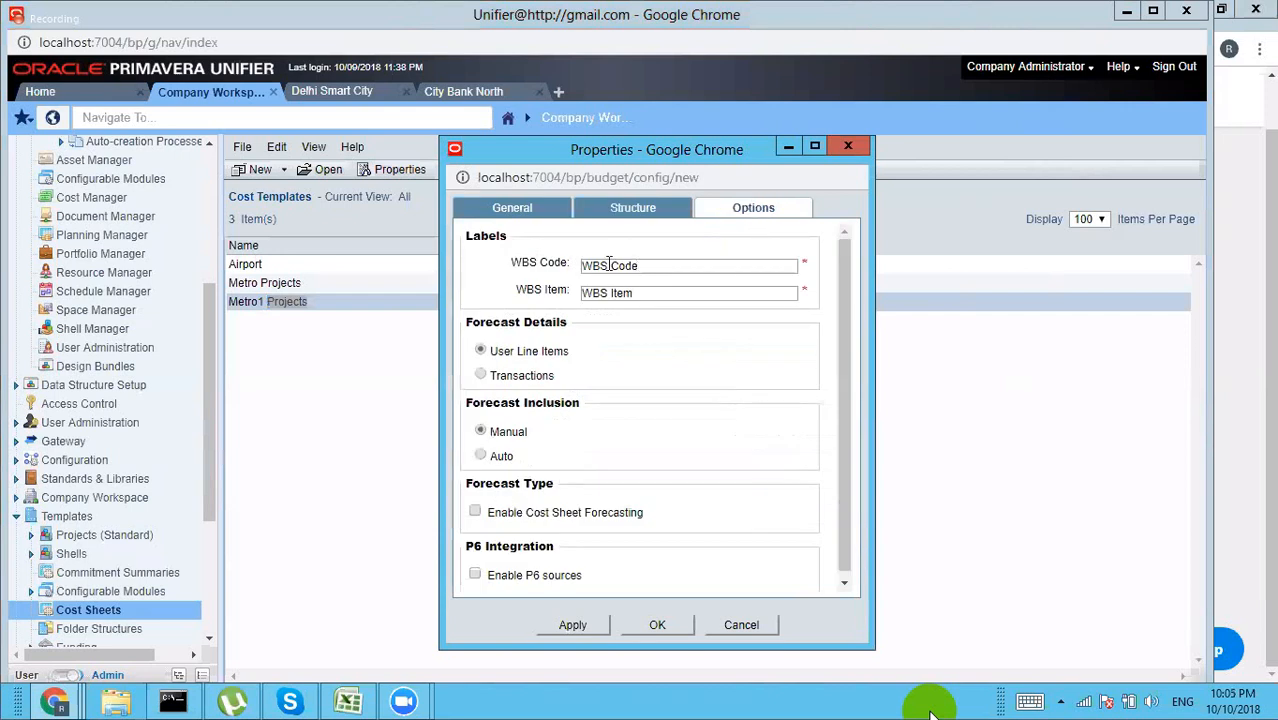
Step: Relabel the fields Cost Code and Cost Item, enable cost sheet forecasting, and save the template
{"action": "left_click_drag", "start_coordinate": [607, 265], "coordinate": [494, 272]}
{"action": "type", "text": "Cost"}
{"action": "left_click", "coordinate": [607, 291]}
{"action": "left_click_drag", "start_coordinate": [607, 291], "coordinate": [470, 302]}
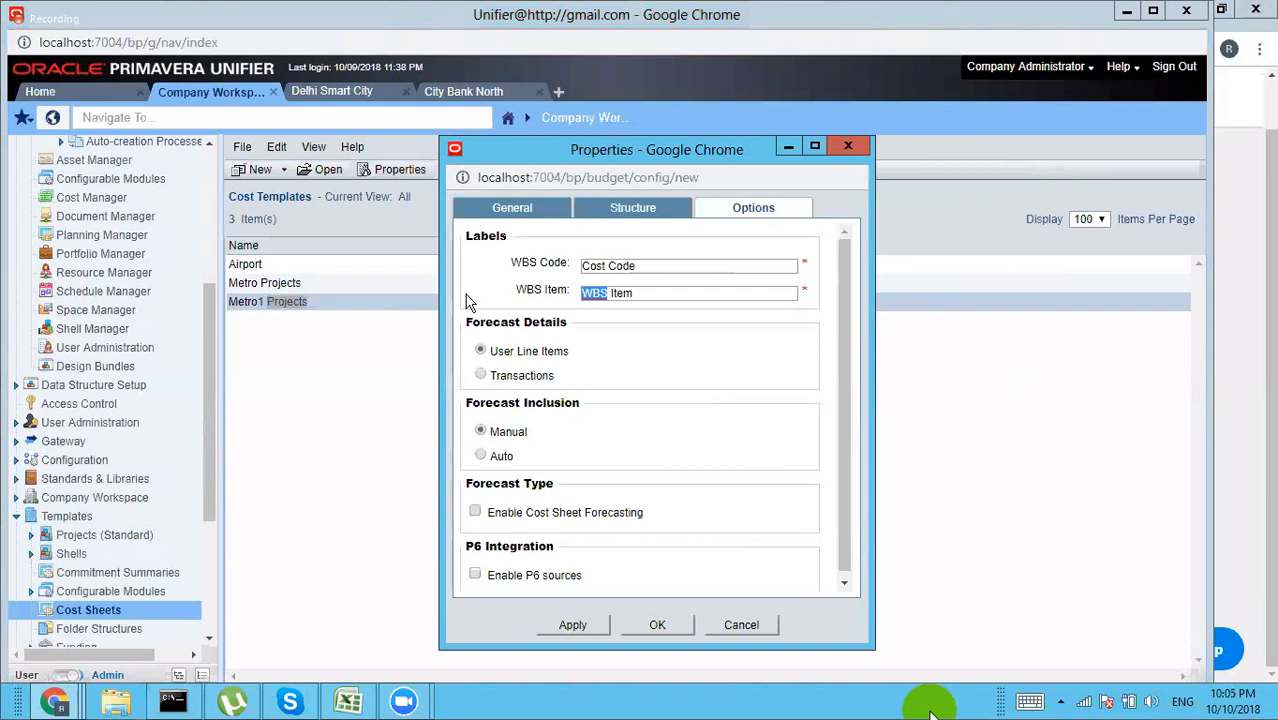
{"action": "type", "text": "Cost"}
{"action": "left_click", "coordinate": [476, 514]}
{"action": "left_click", "coordinate": [640, 624]}
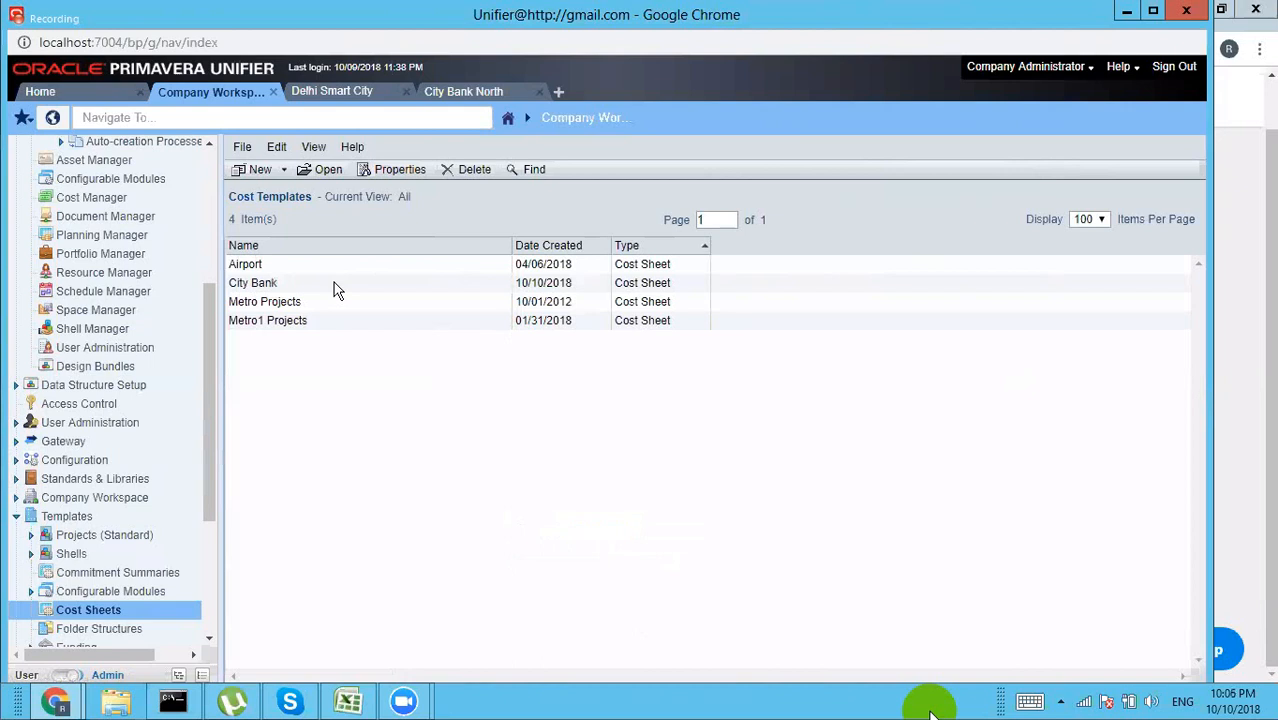
Step: Open the City Bank template and bring up its empty Rows editor
{"action": "double_click", "coordinate": [333, 282]}
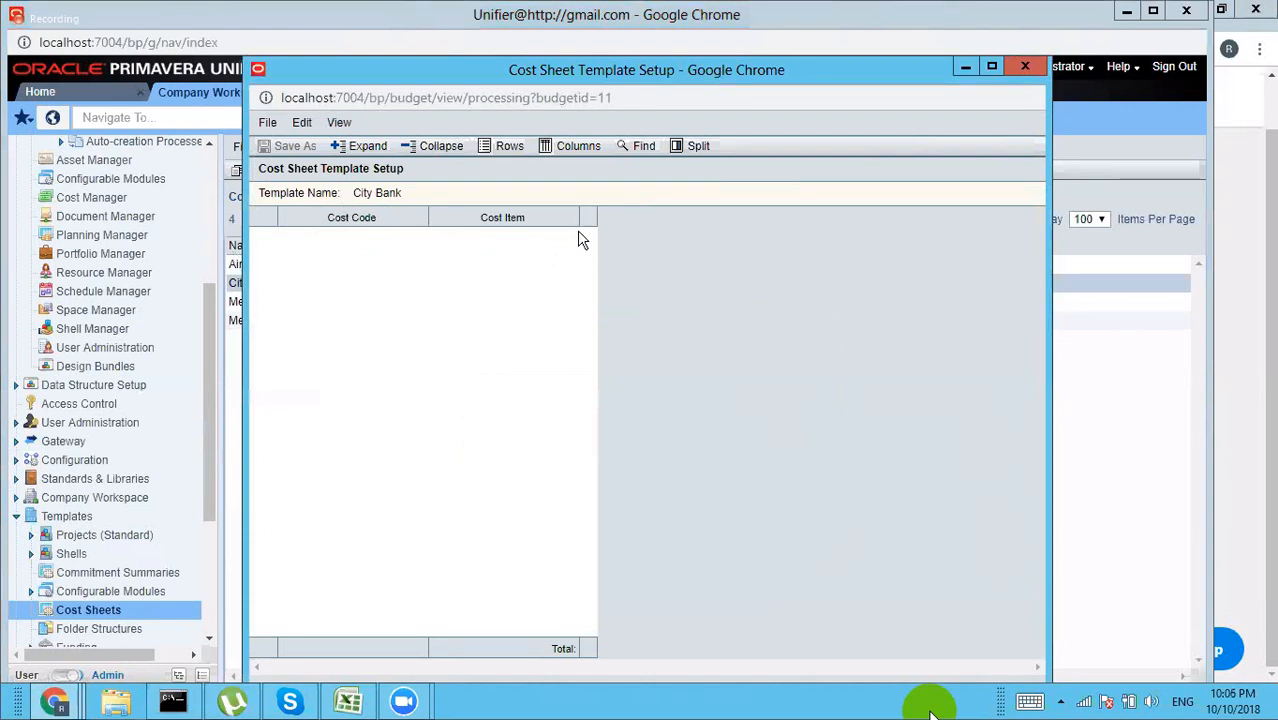
{"action": "left_click", "coordinate": [503, 153]}
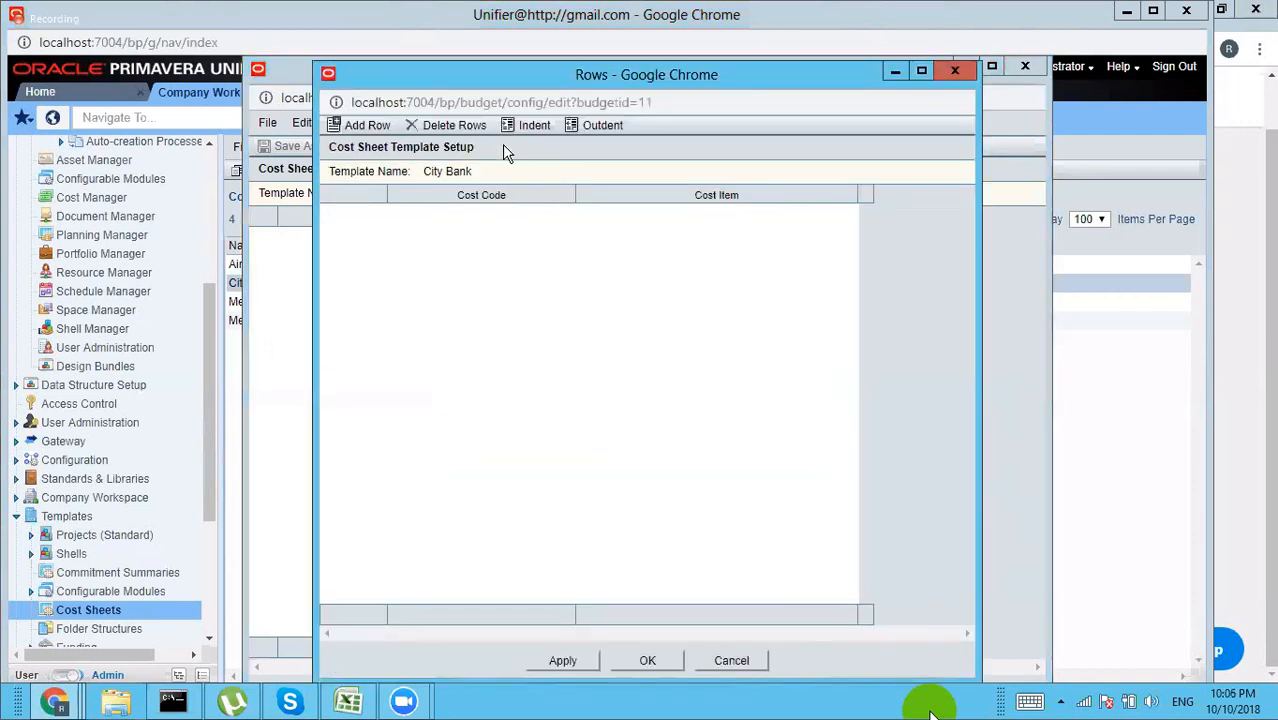
Step: Add a new template row with cost code 01-001
{"action": "left_click", "coordinate": [366, 125]}
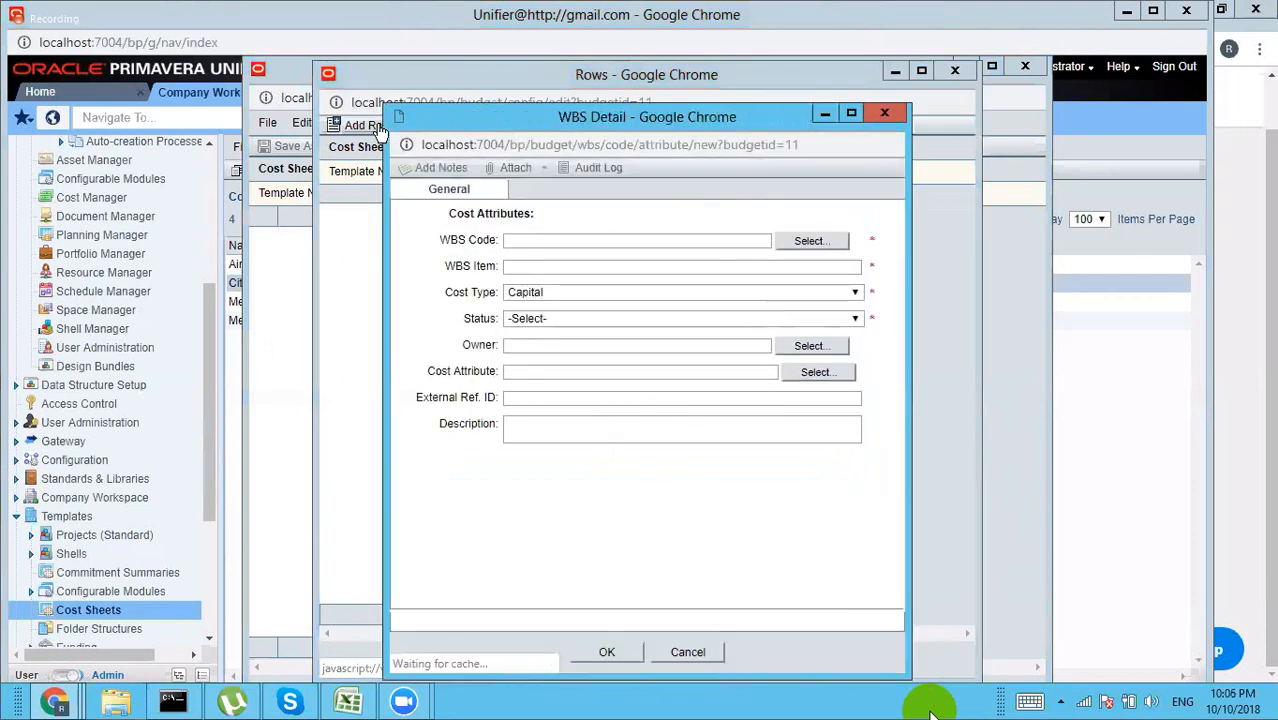
{"action": "left_click", "coordinate": [810, 243]}
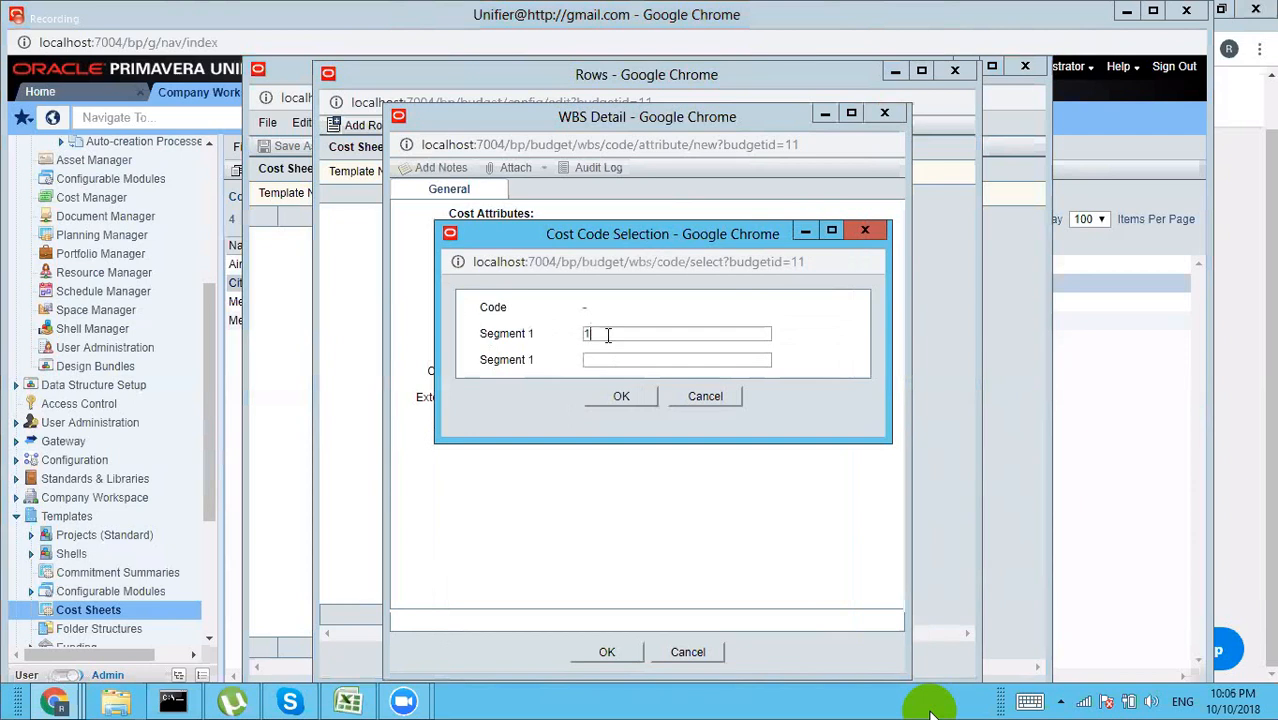
{"action": "type", "text": "01"}
{"action": "left_click", "coordinate": [605, 358]}
{"action": "type", "text": "001"}
{"action": "left_click", "coordinate": [622, 396]}
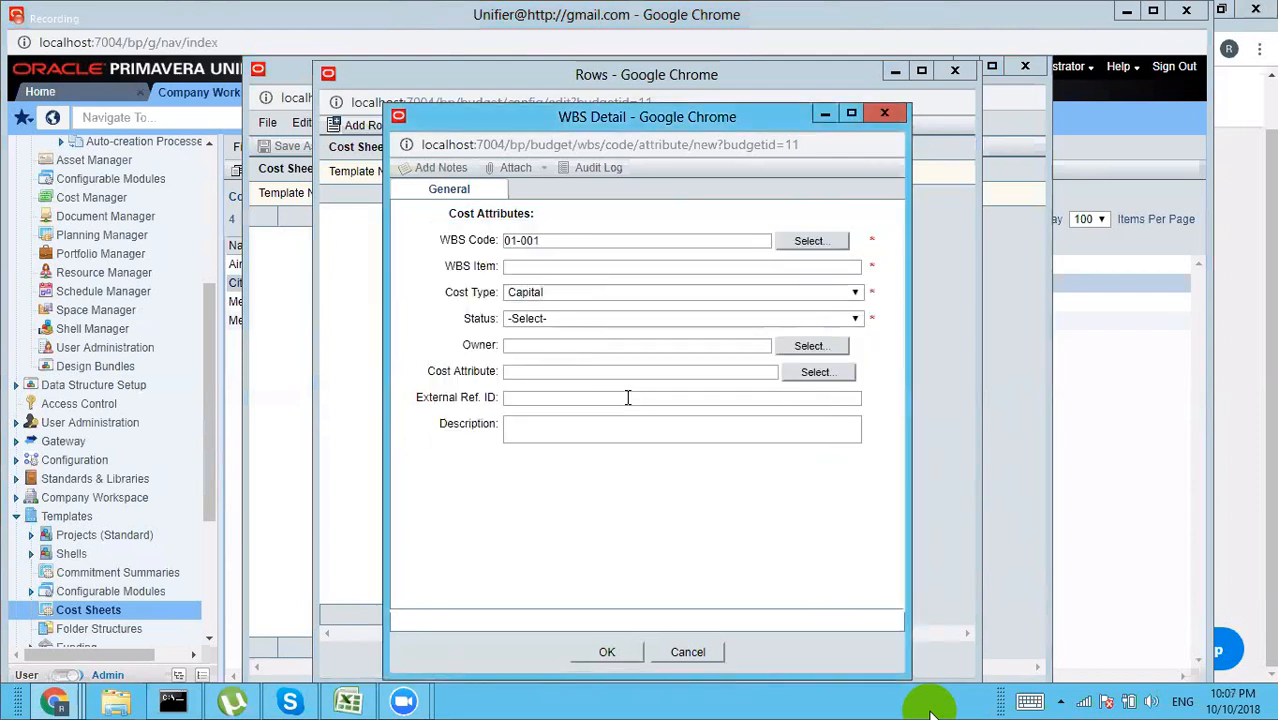
Step: Copy 'Excavation' from the Excel work package list into the row's item name
{"action": "left_click", "coordinate": [545, 266]}
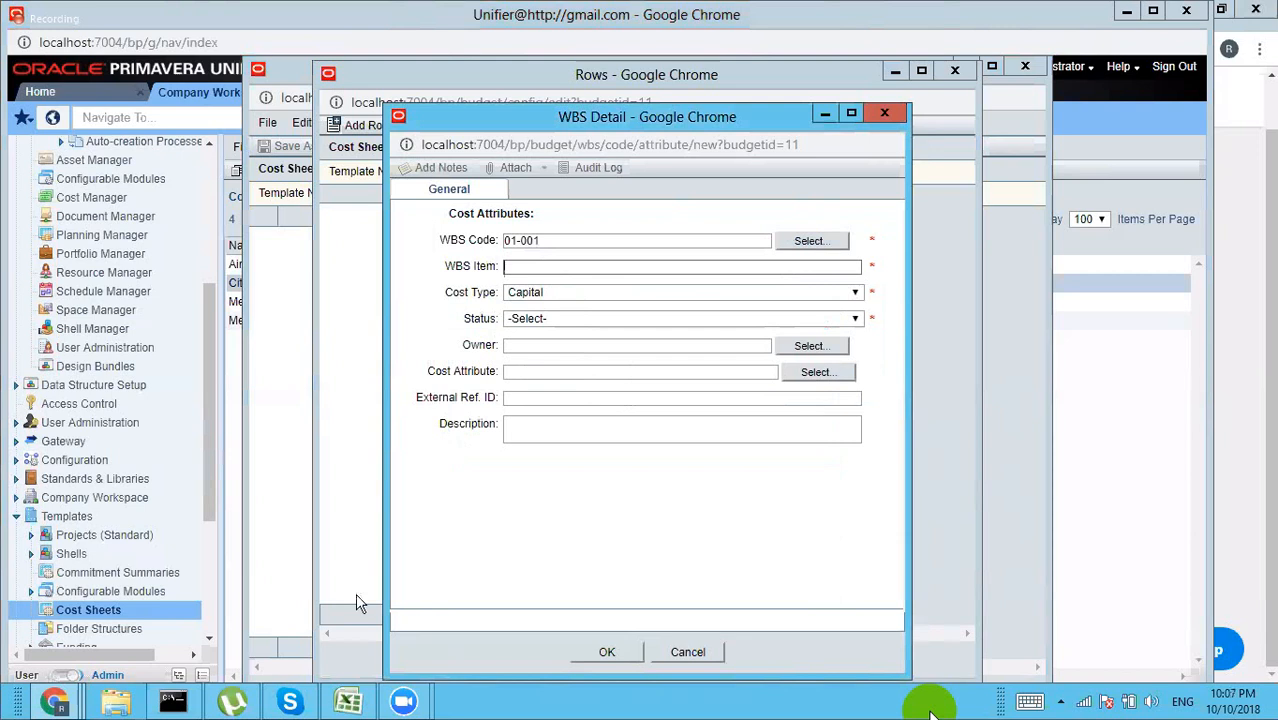
{"action": "left_click", "coordinate": [347, 703]}
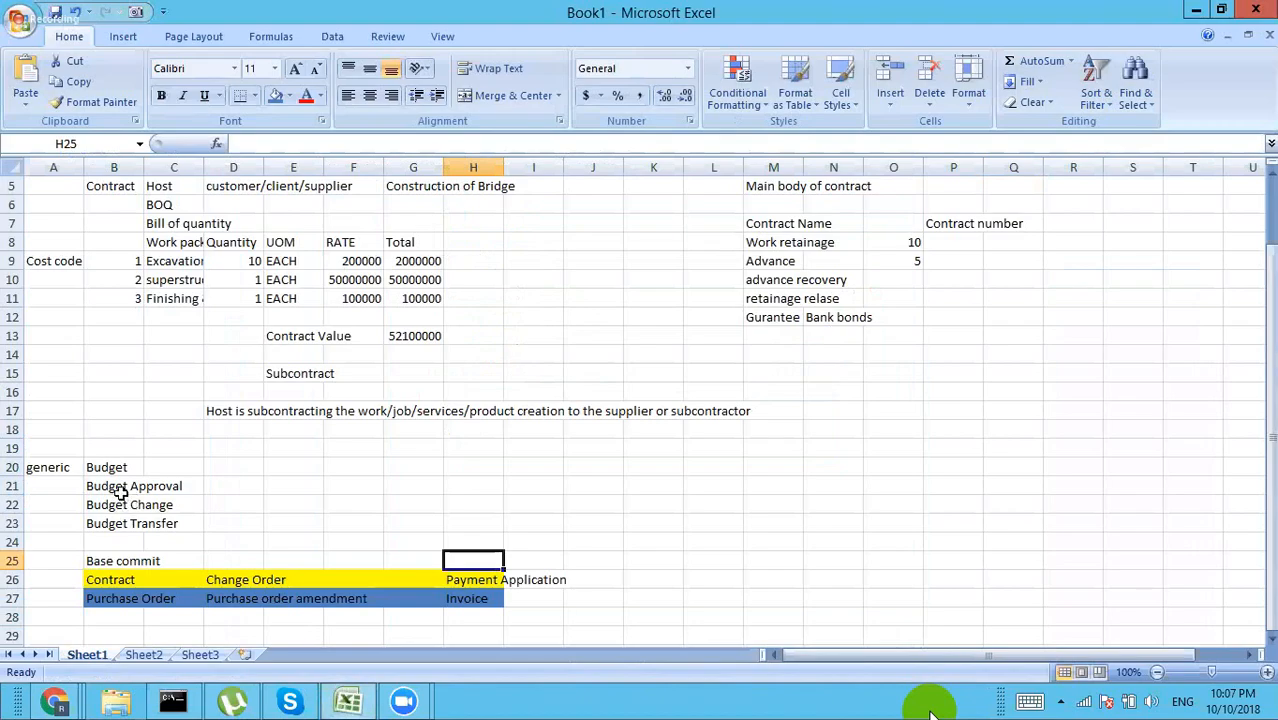
{"action": "left_click", "coordinate": [183, 262]}
{"action": "key", "text": "ctrl+c"}
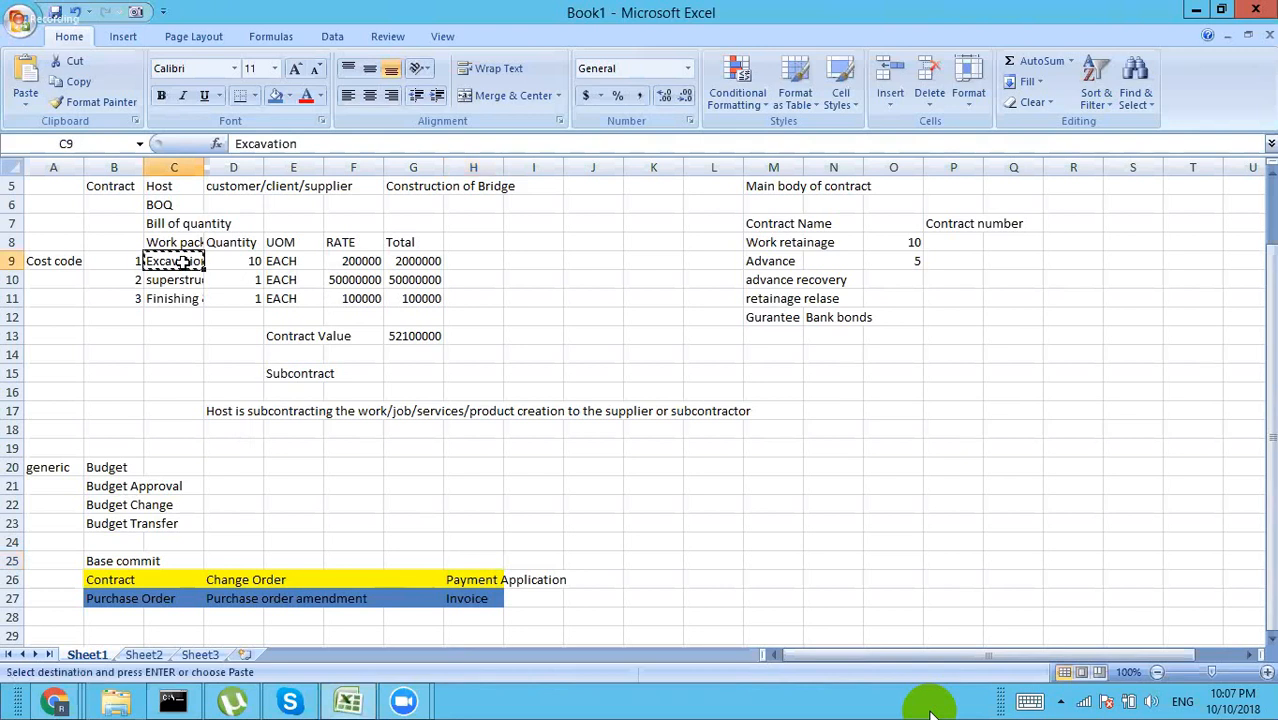
{"action": "key", "text": "alt"}
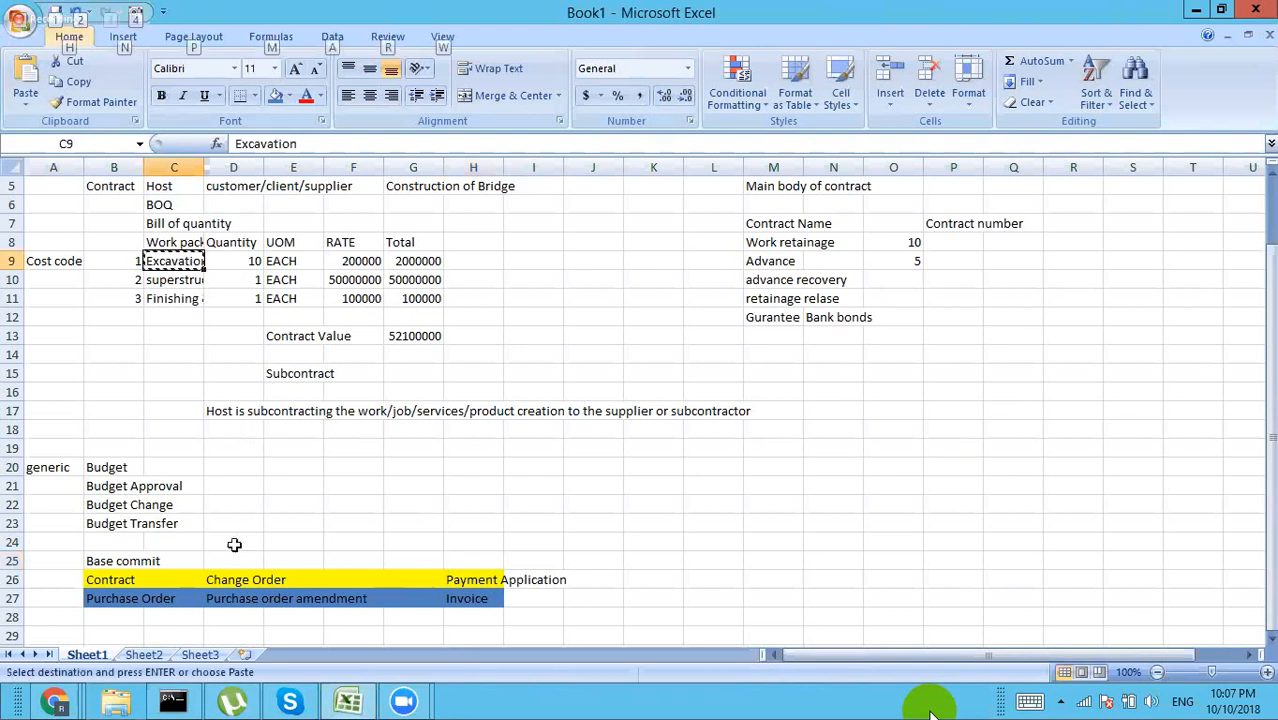
{"action": "left_click", "coordinate": [55, 705]}
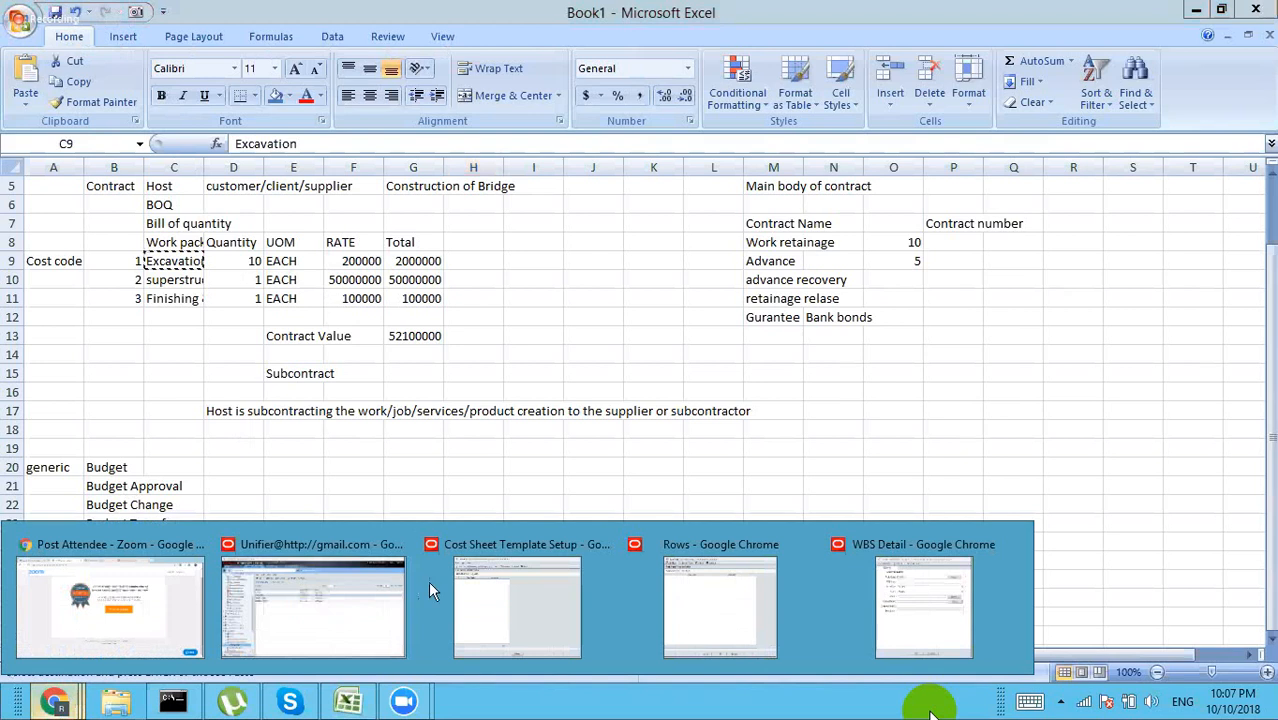
{"action": "left_click", "coordinate": [840, 610]}
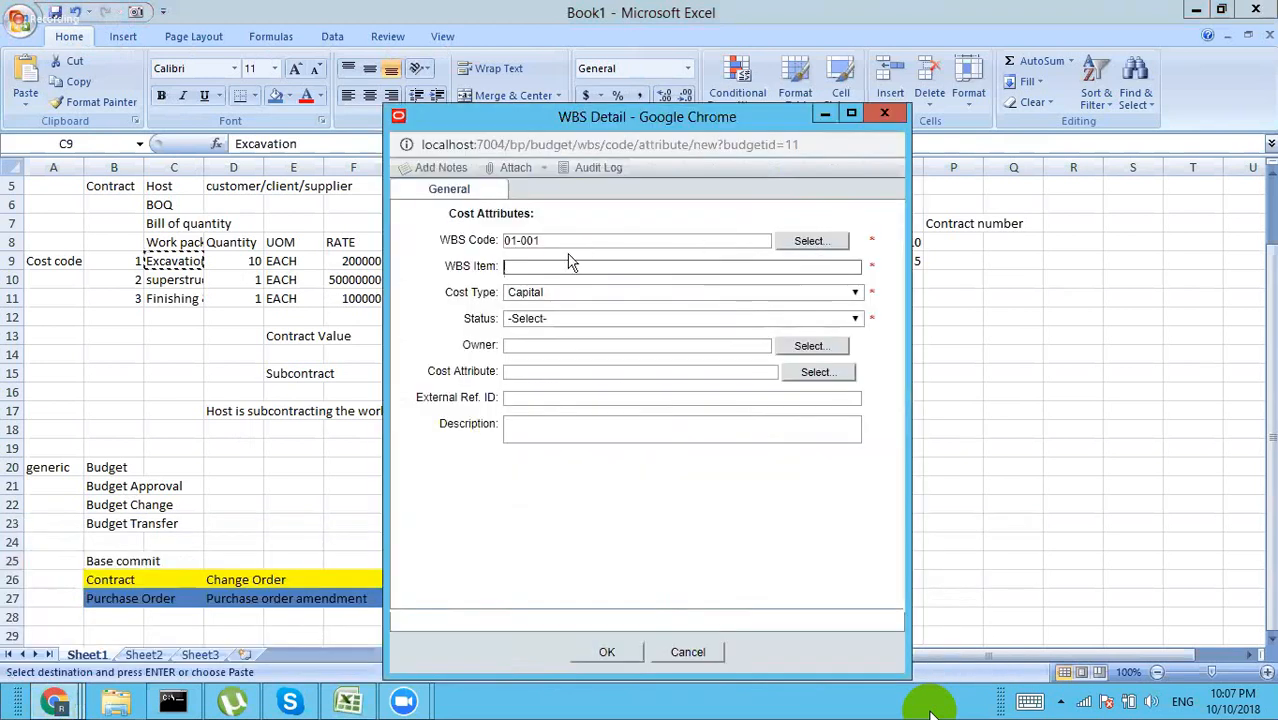
{"action": "key", "text": "ctrl+v"}
Step: Keep Capital cost type, set status to Active, and save the Excavation row
{"action": "left_click", "coordinate": [546, 295]}
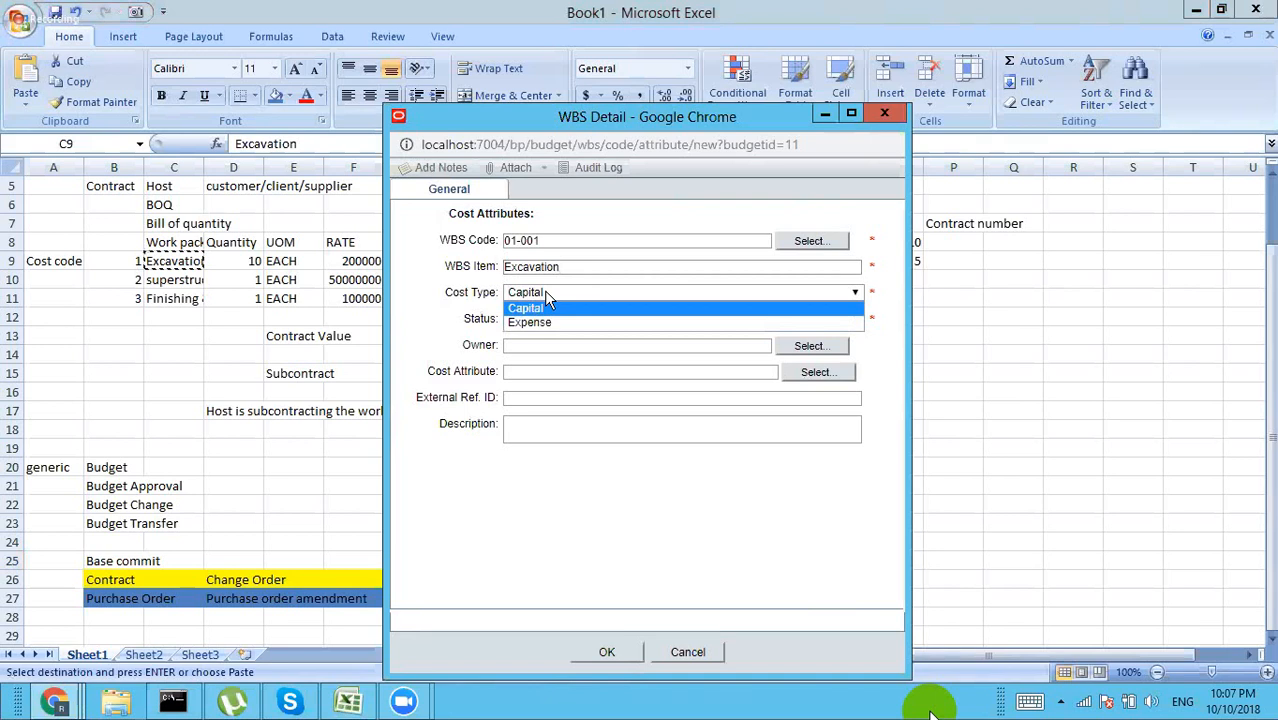
{"action": "left_click", "coordinate": [542, 309]}
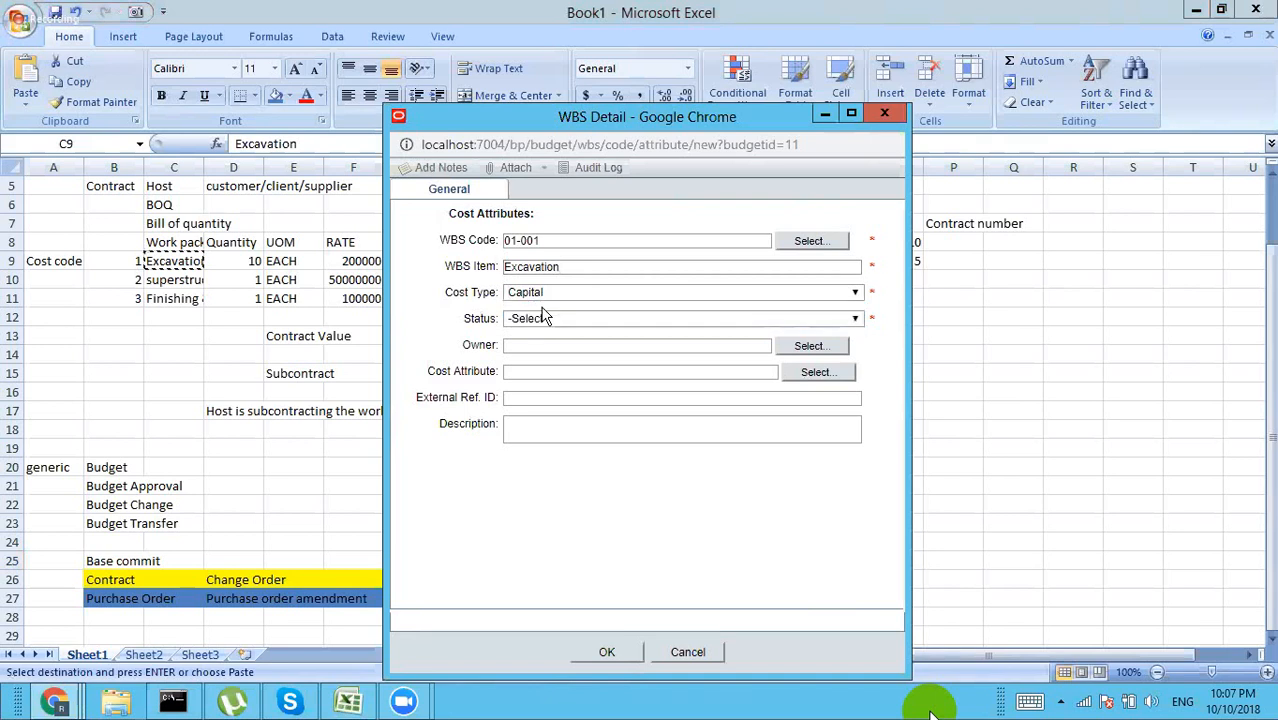
{"action": "left_click", "coordinate": [627, 318]}
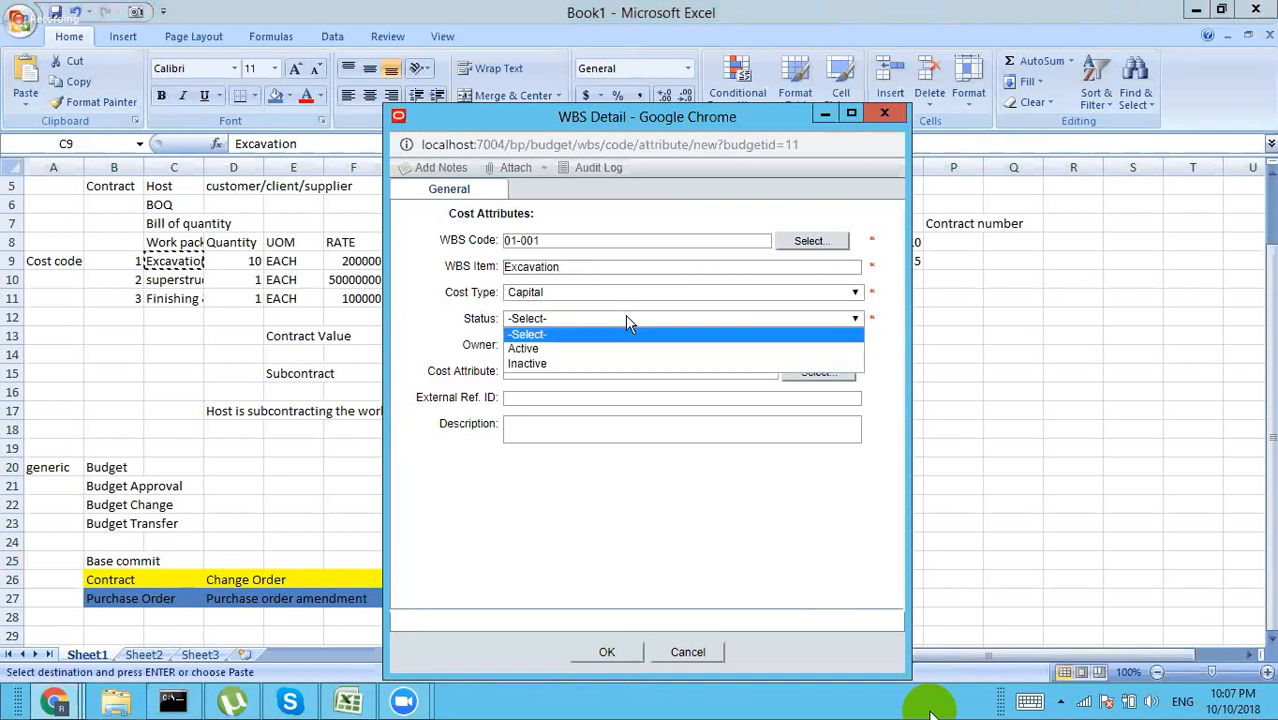
{"action": "left_click", "coordinate": [535, 349]}
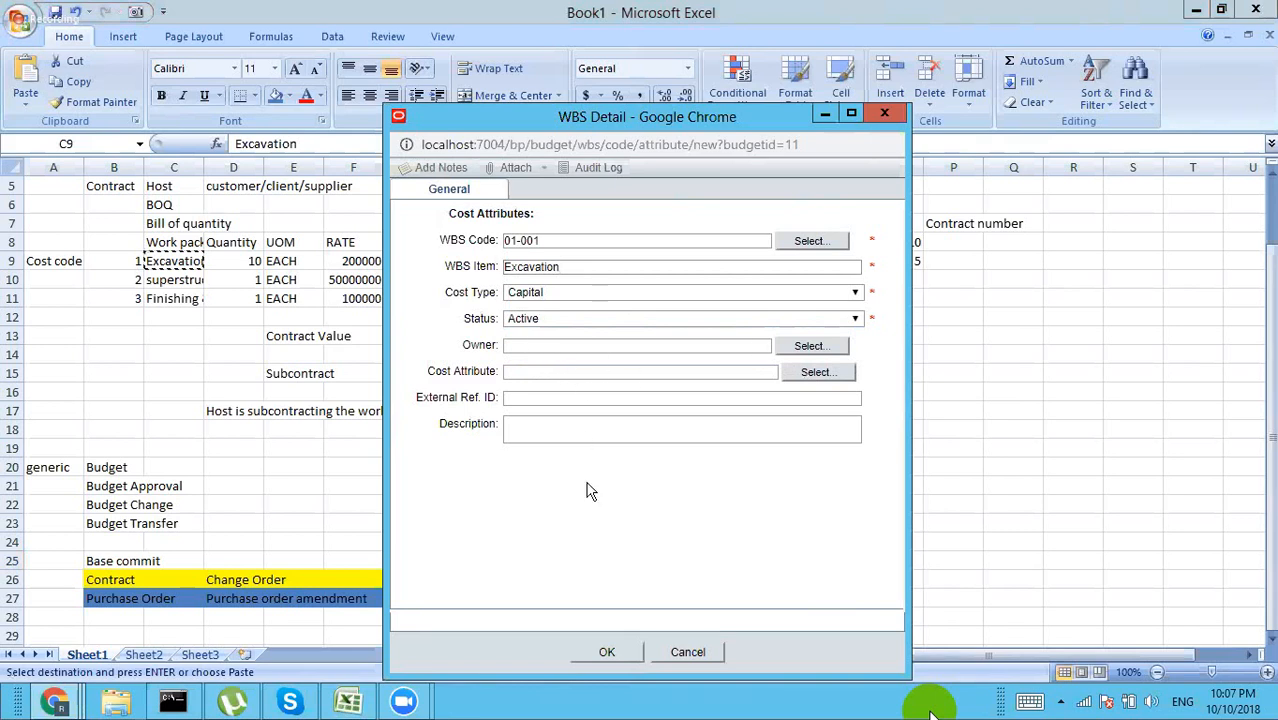
{"action": "left_click", "coordinate": [606, 652]}
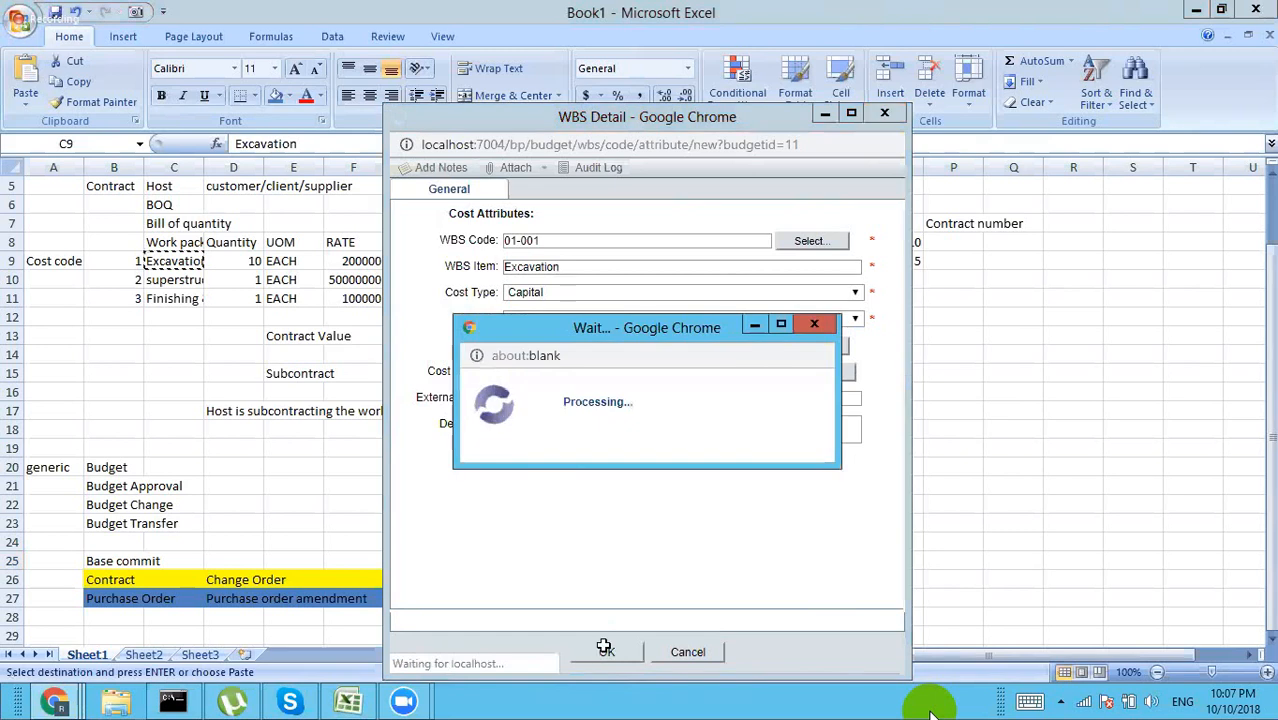
{"action": "left_click", "coordinate": [173, 282]}
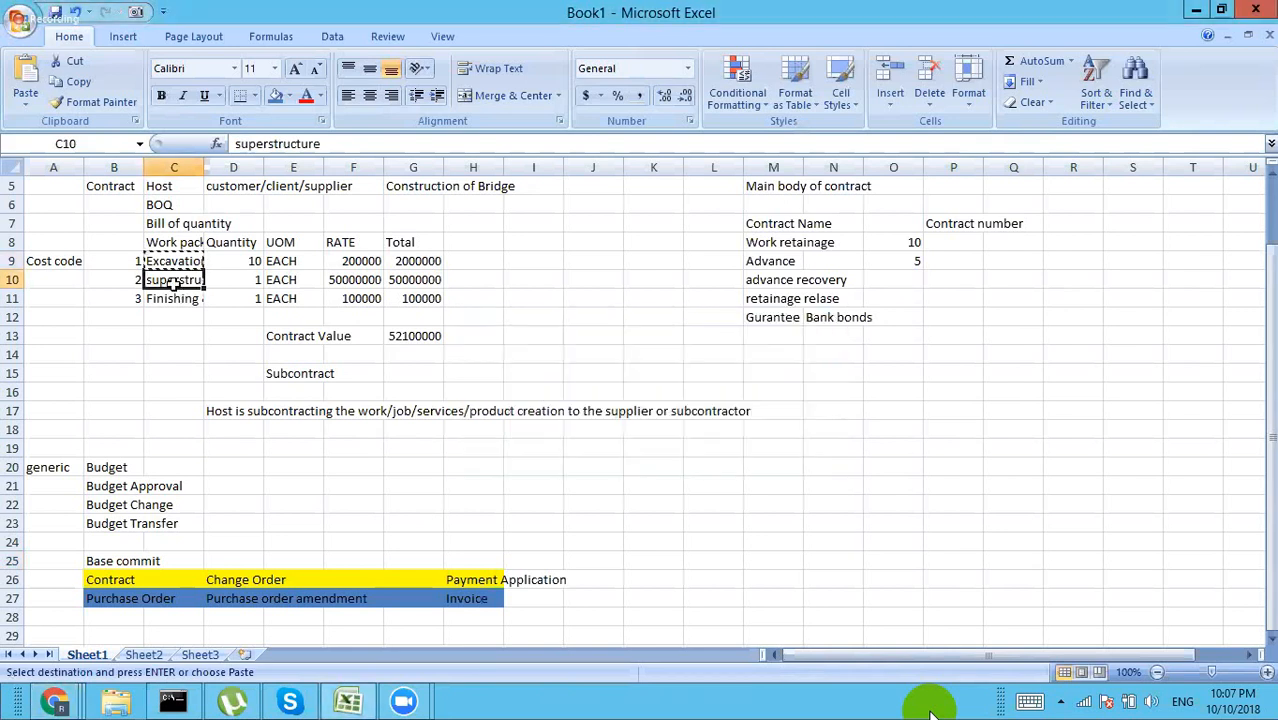
Step: Copy the superstructure name from cell C10 and return to City Bank's Rows editor
{"action": "key", "text": "ctrl+c"}
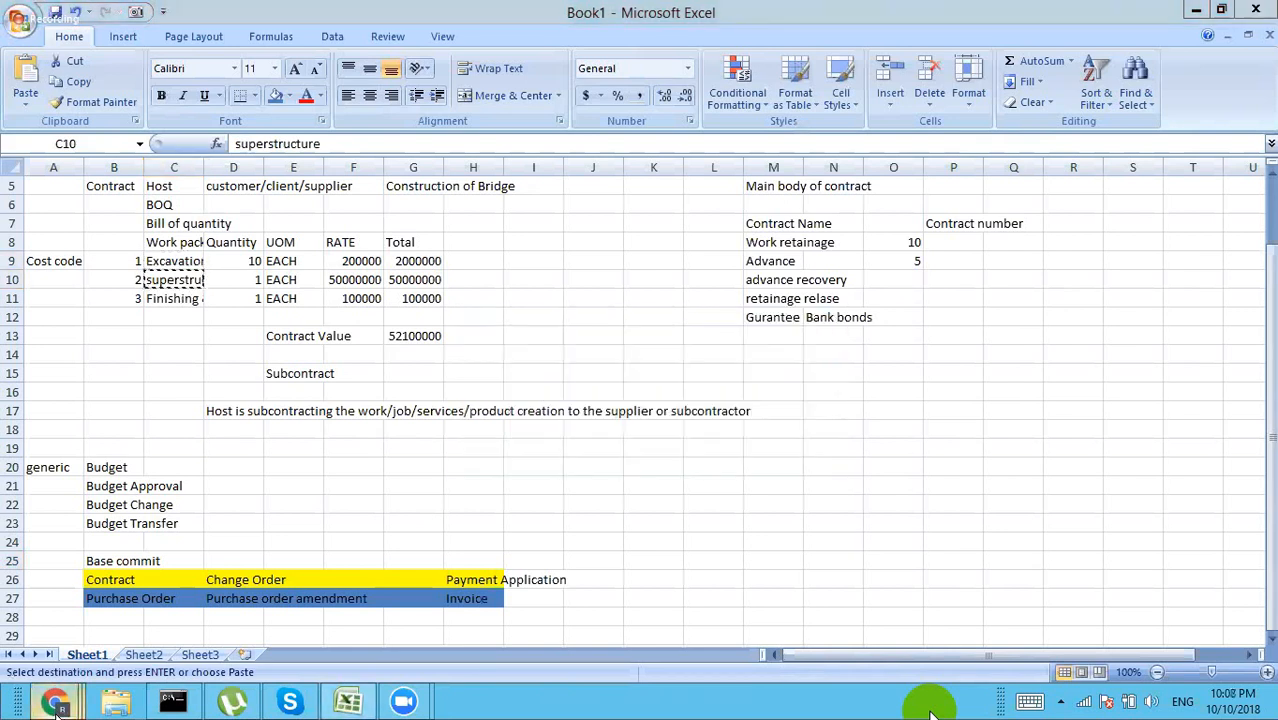
{"action": "mouse_move", "coordinate": [62, 703]}
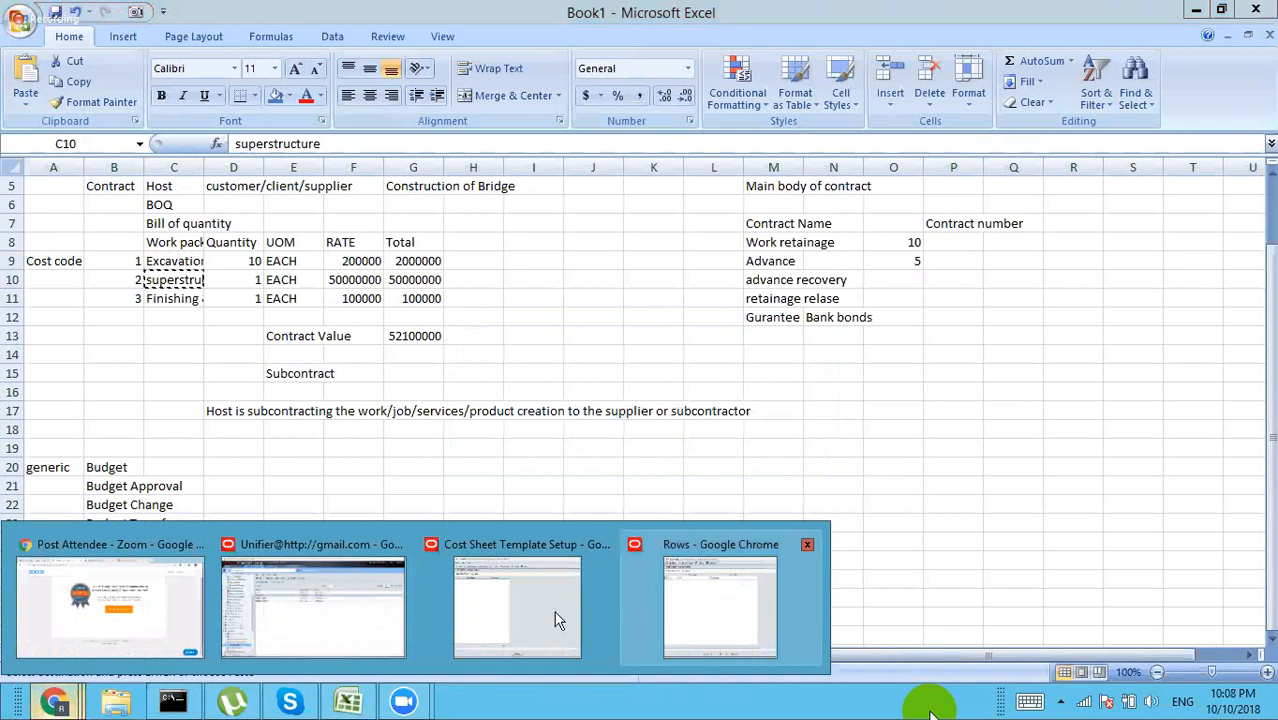
{"action": "left_click", "coordinate": [639, 612]}
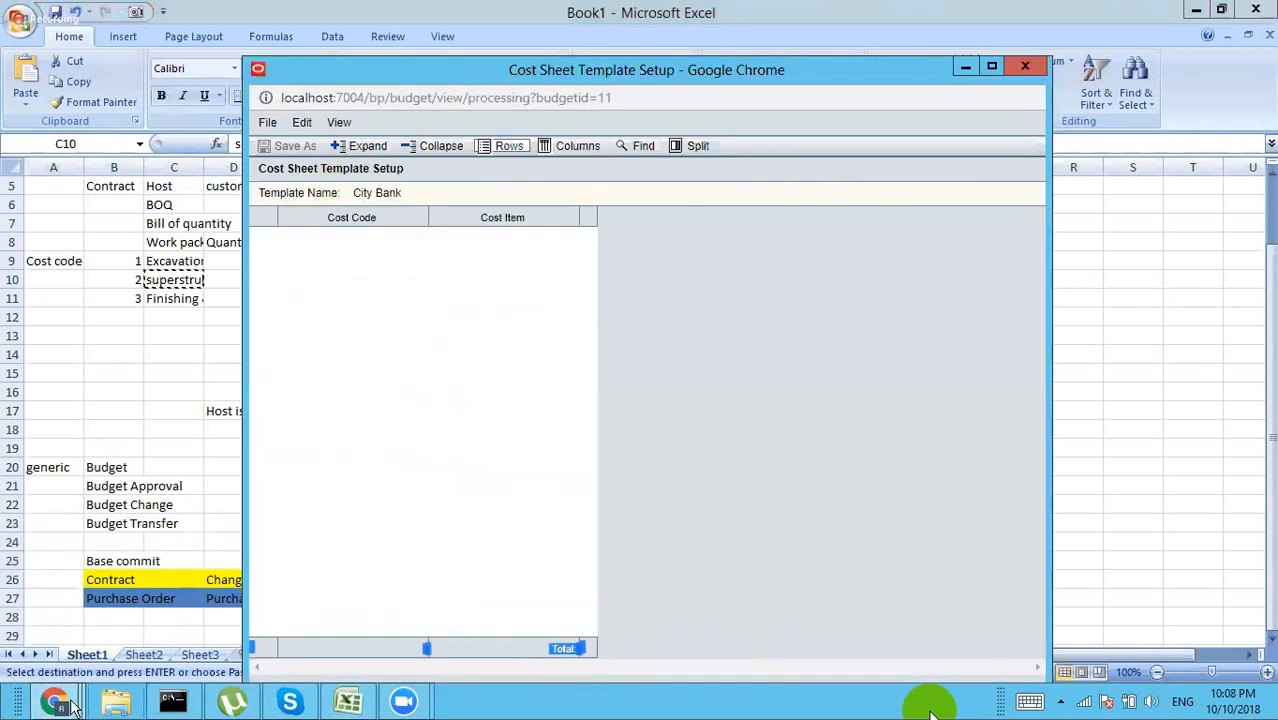
{"action": "mouse_move", "coordinate": [55, 703]}
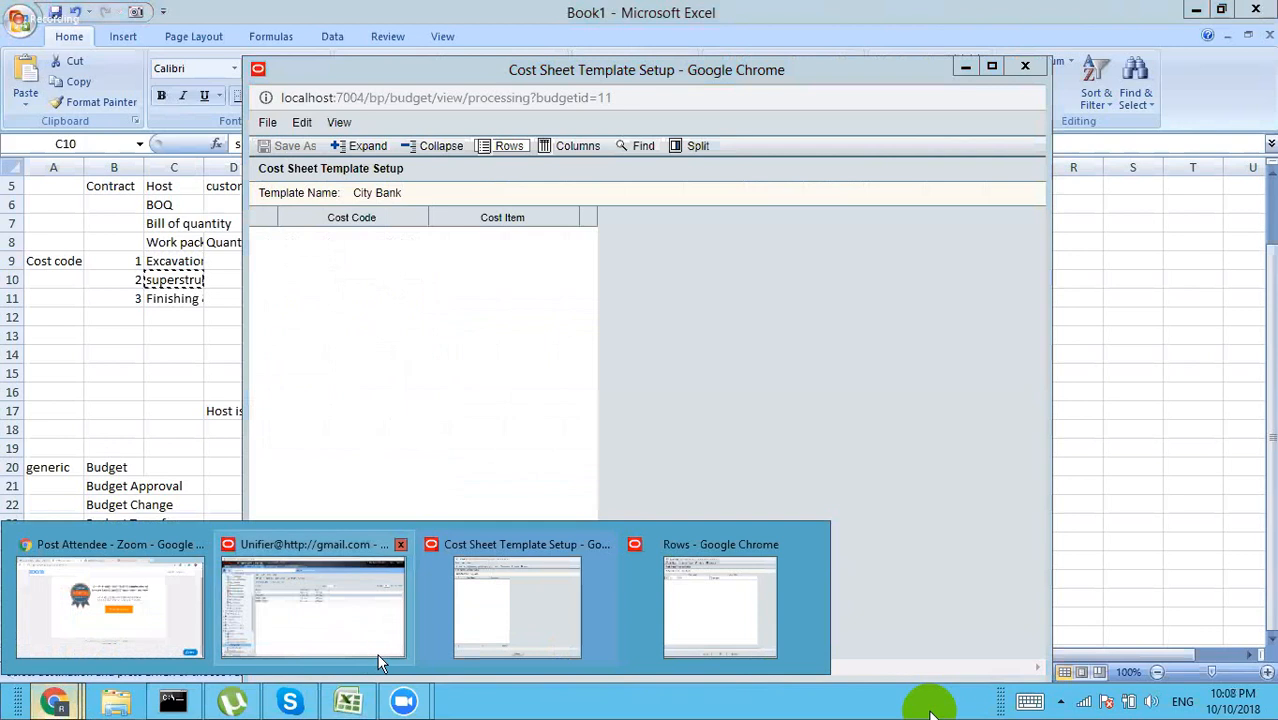
{"action": "left_click", "coordinate": [334, 607]}
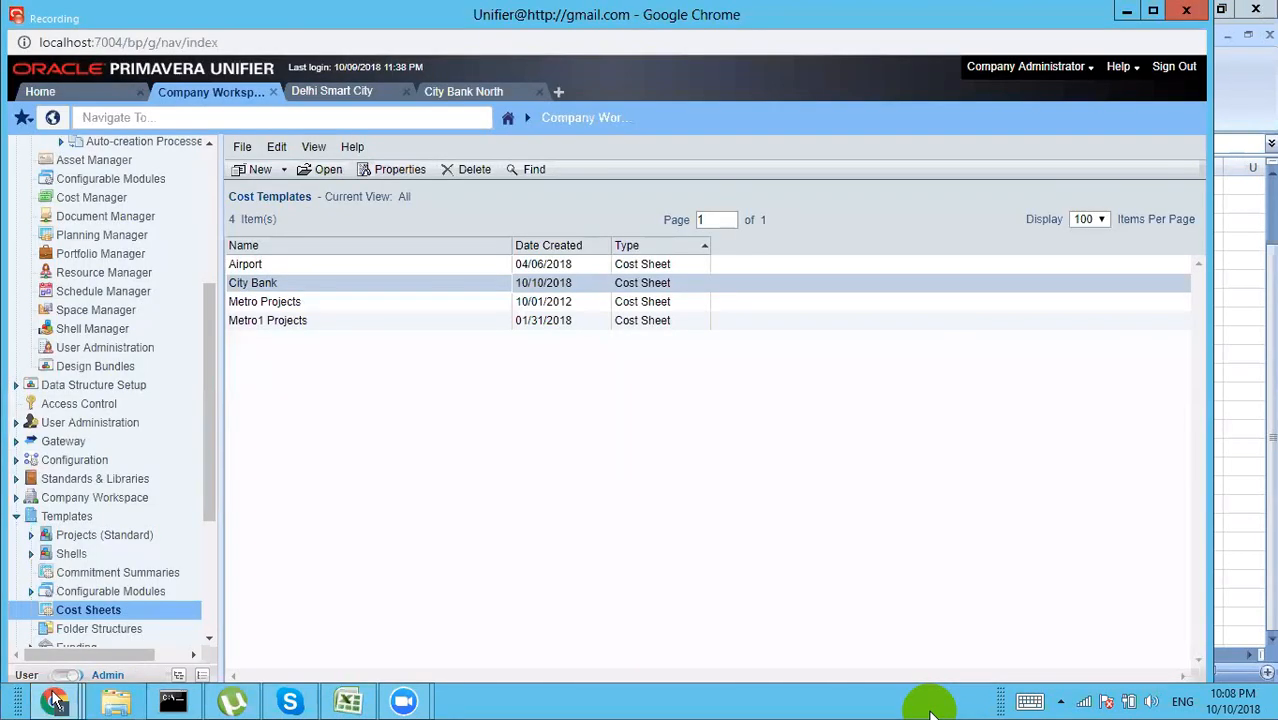
{"action": "mouse_move", "coordinate": [55, 703]}
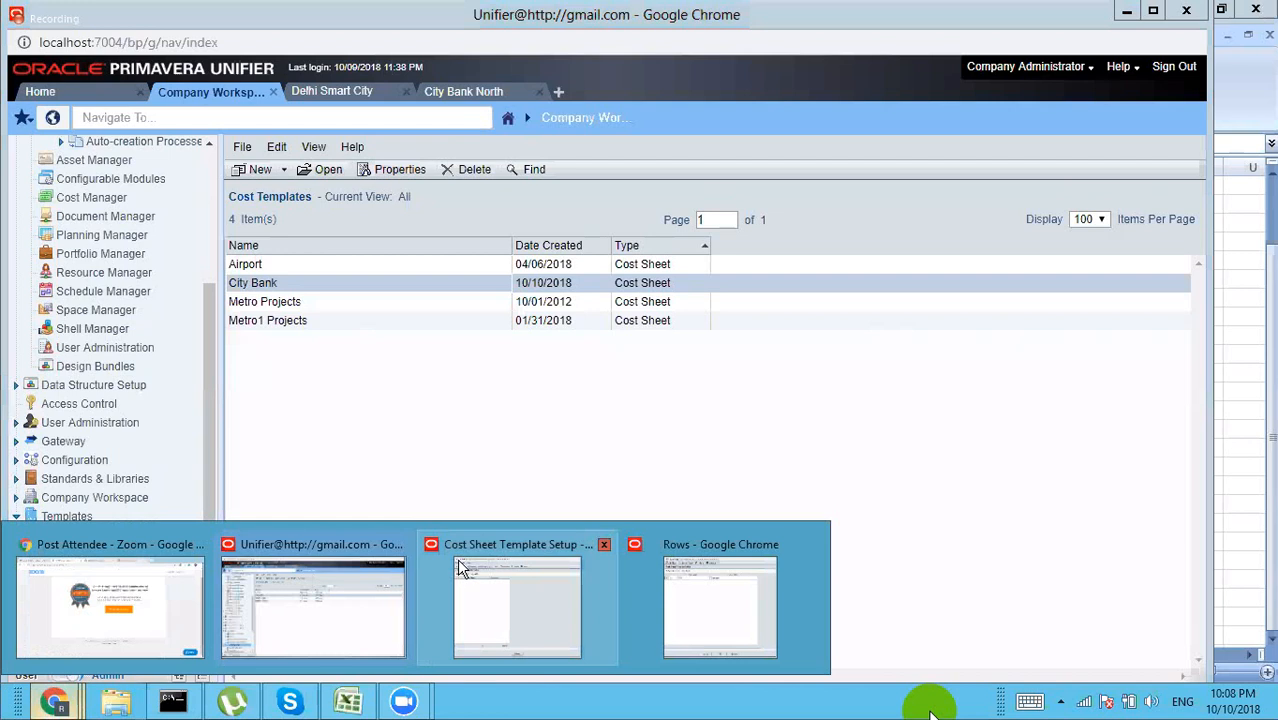
{"action": "left_click", "coordinate": [655, 629]}
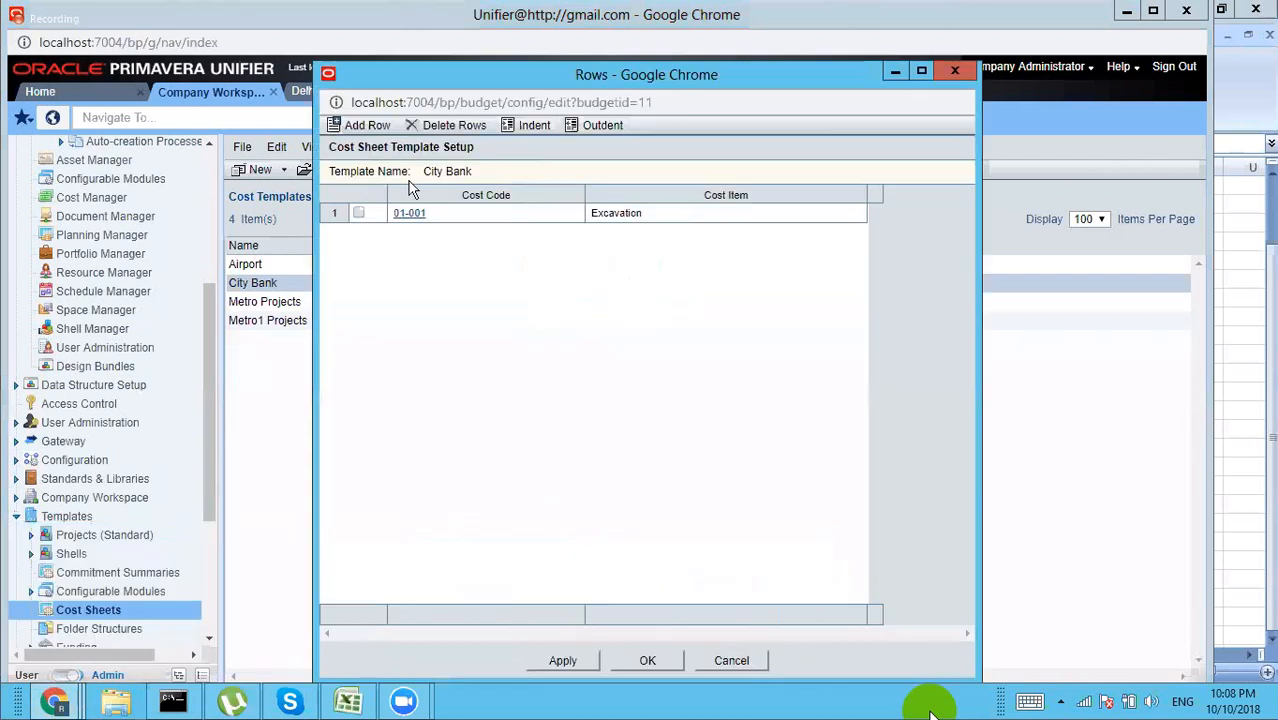
Step: Add a new template row with cost code 01-02
{"action": "left_click", "coordinate": [368, 127]}
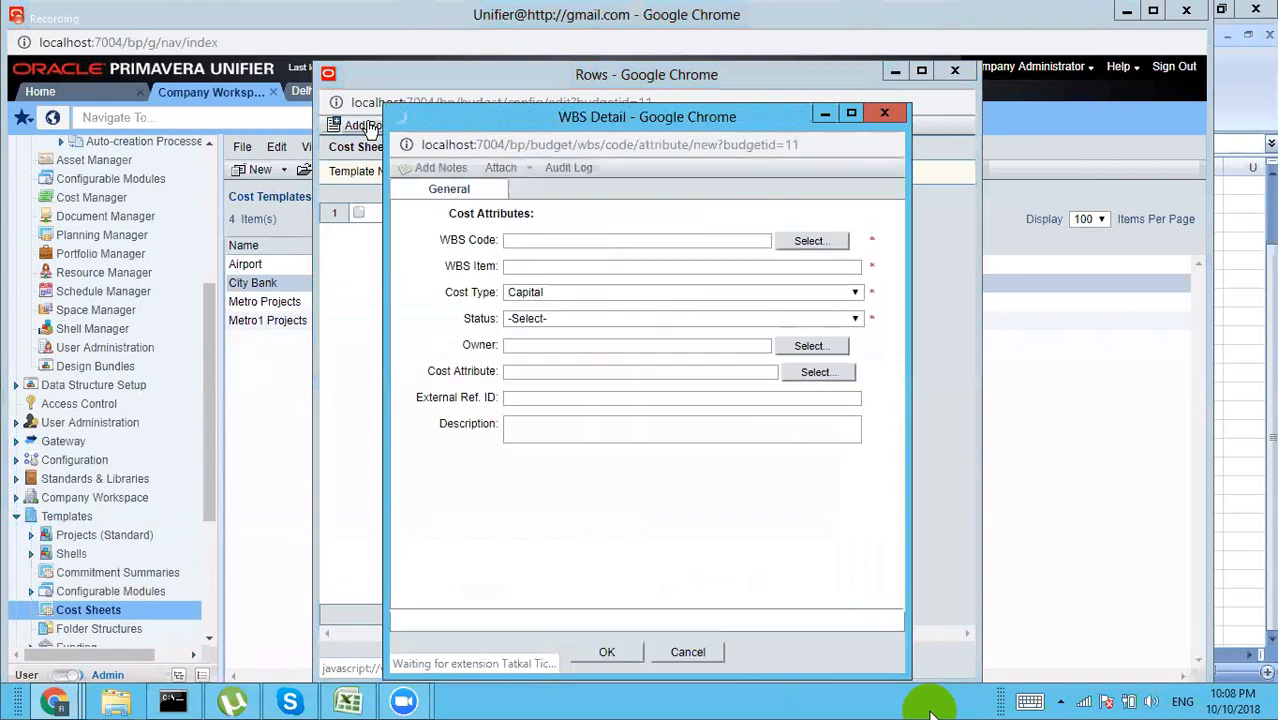
{"action": "left_click", "coordinate": [811, 241]}
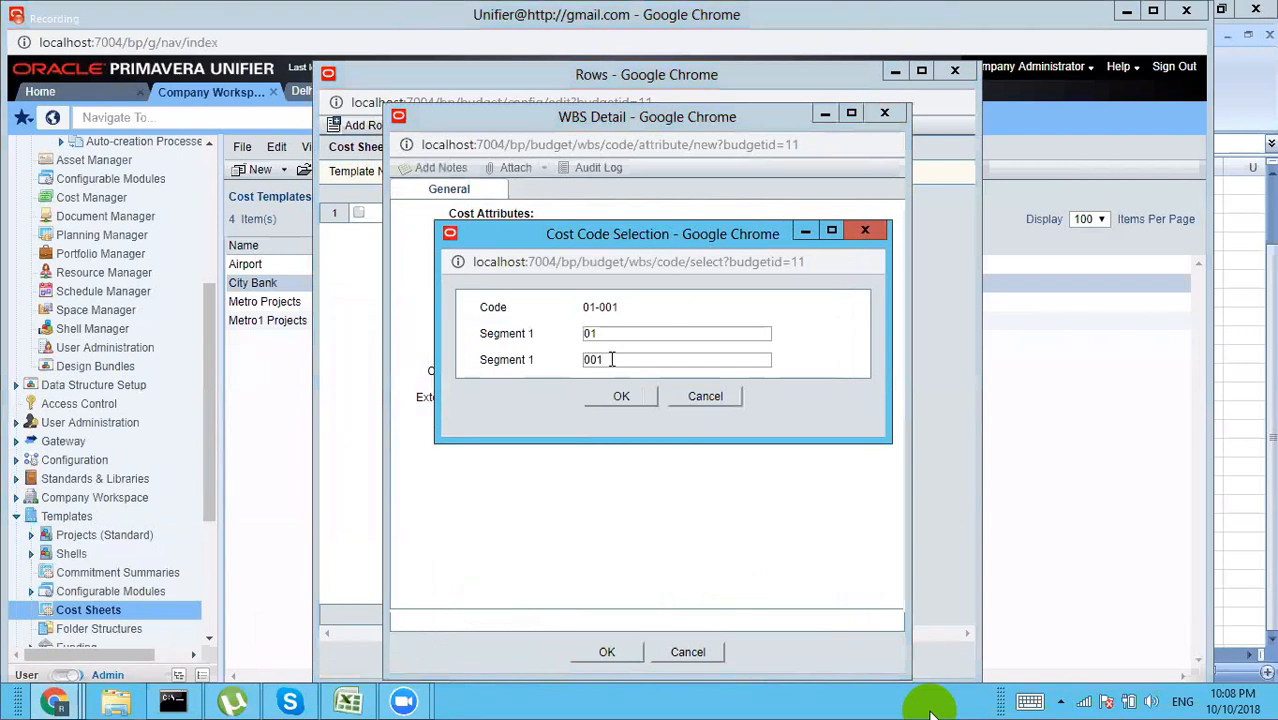
{"action": "key", "text": "BackSpace"}
{"action": "type", "text": "2"}
{"action": "left_click", "coordinate": [616, 397]}
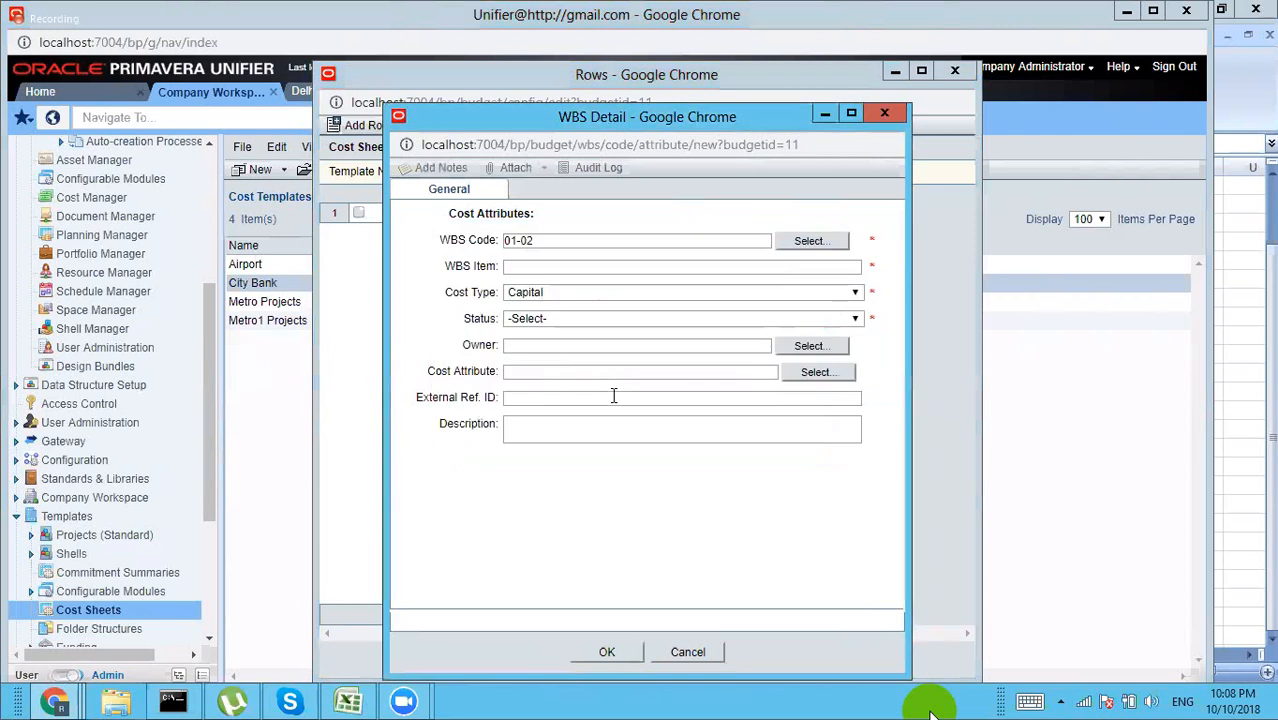
Step: Paste superstructure as item name and description, set status Active, and save the row
{"action": "left_click", "coordinate": [577, 264]}
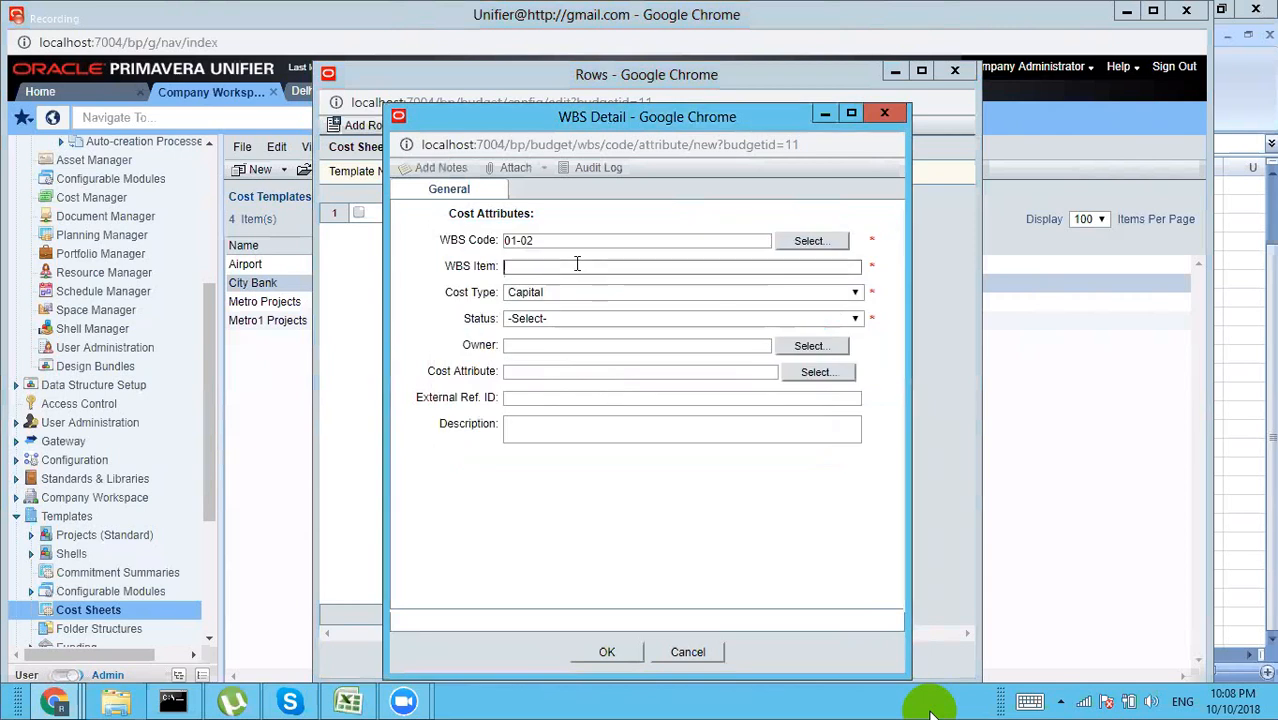
{"action": "key", "text": "ctrl+v"}
{"action": "left_click", "coordinate": [557, 320]}
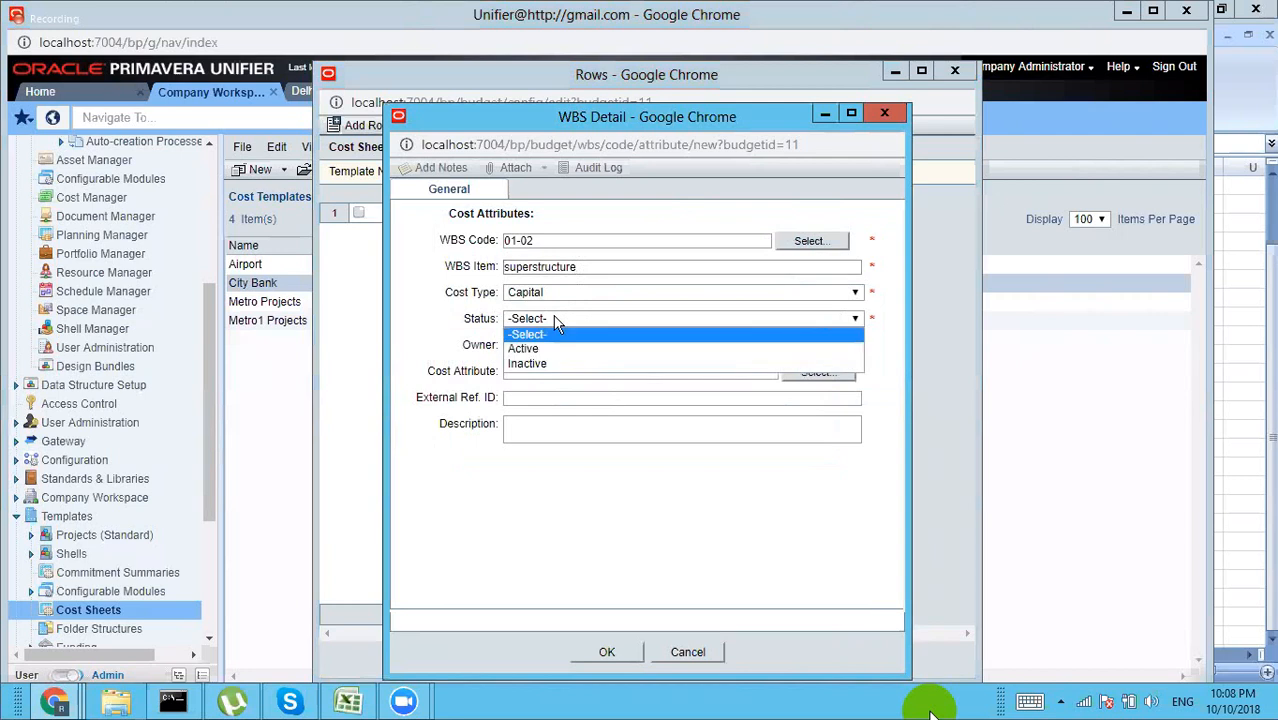
{"action": "left_click", "coordinate": [553, 348]}
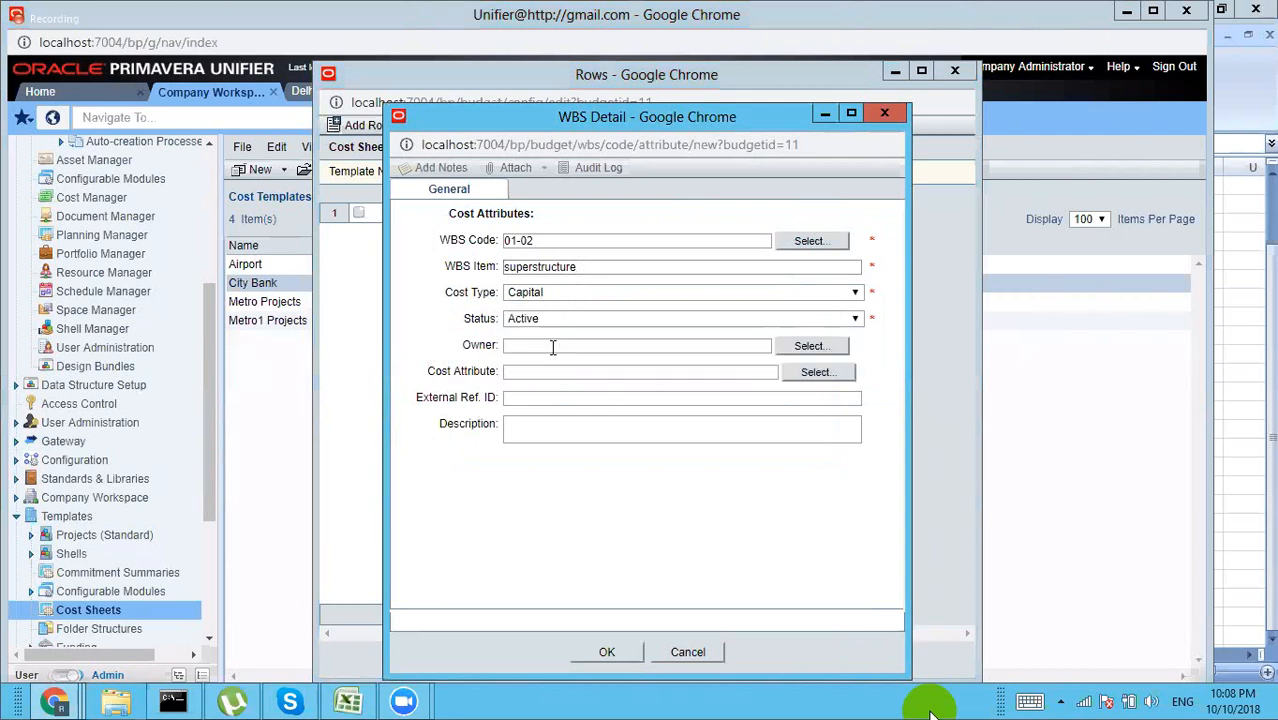
{"action": "left_click", "coordinate": [523, 424]}
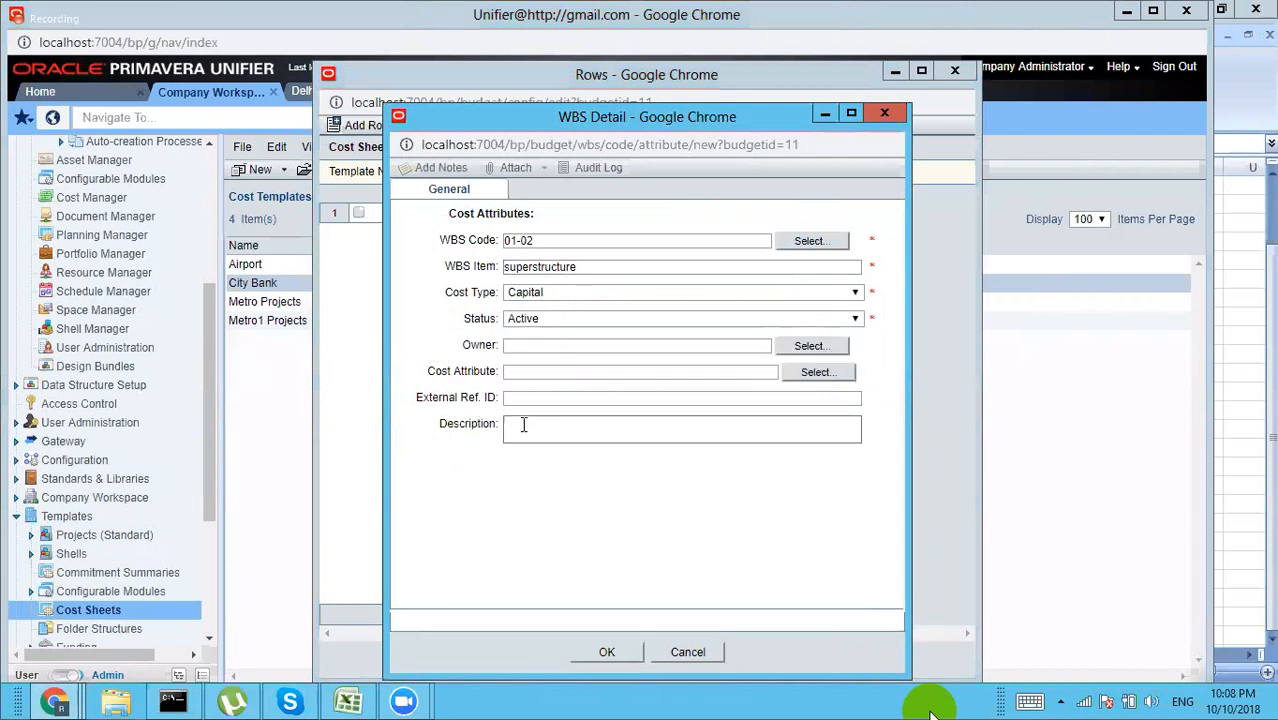
{"action": "type", "text": "superstructure"}
{"action": "left_click", "coordinate": [607, 651]}
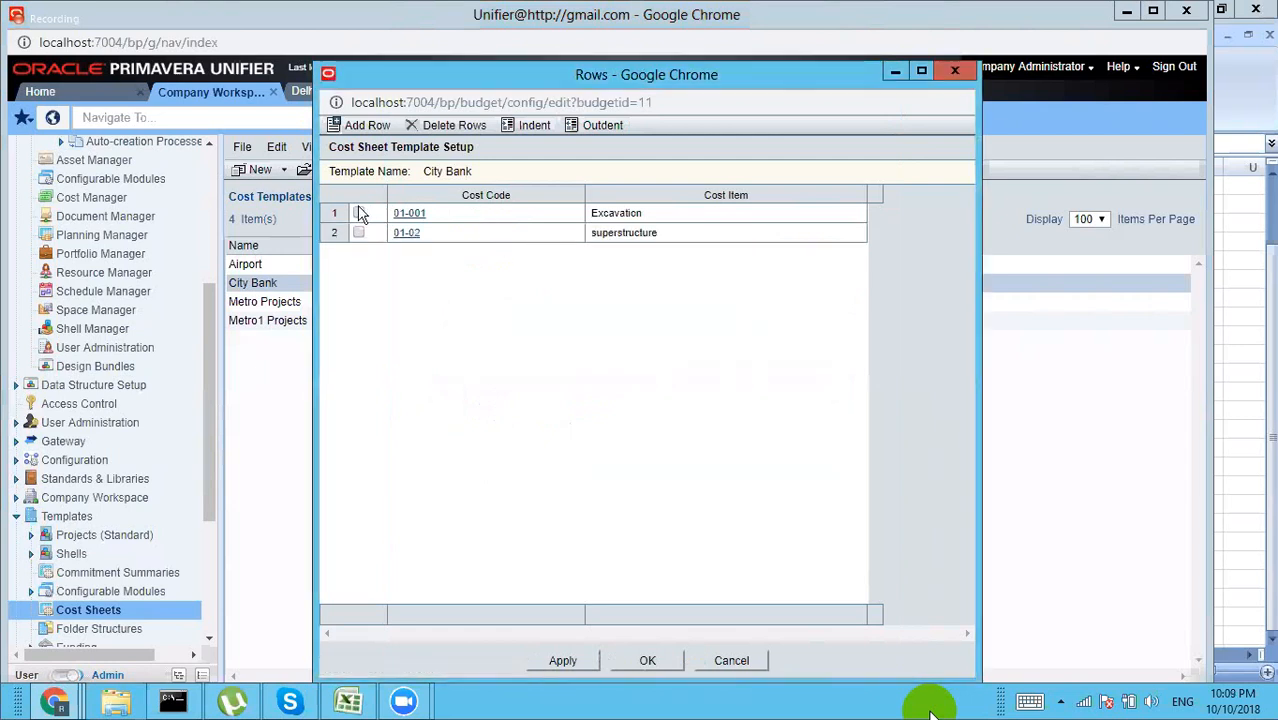
Step: Change the Excavation row's cost code from 01-001 to 01-01
{"action": "left_click", "coordinate": [396, 216]}
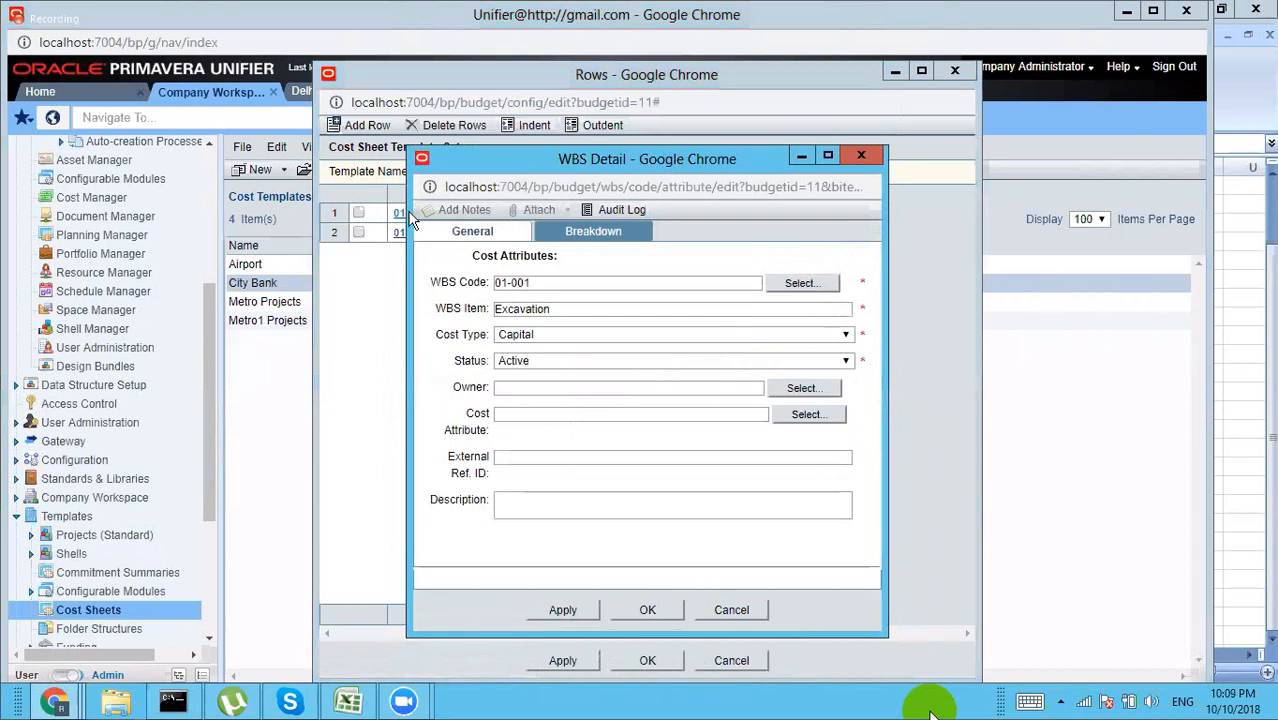
{"action": "left_click", "coordinate": [800, 284]}
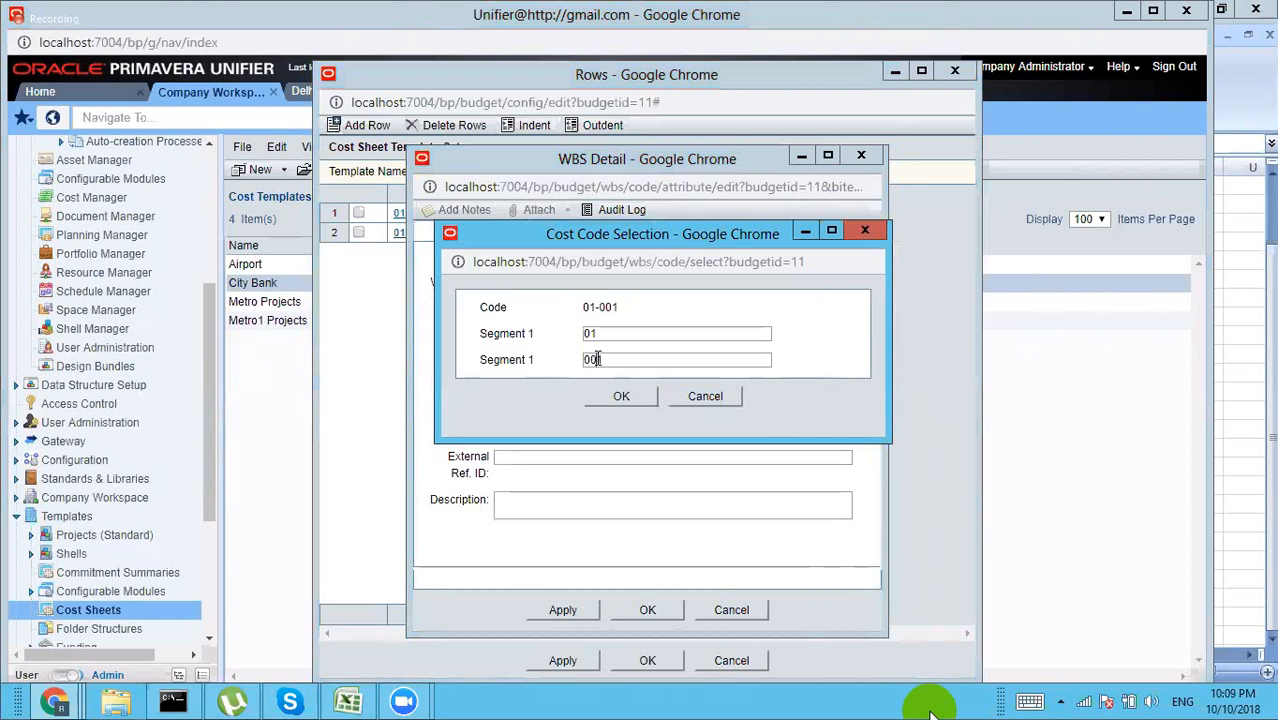
{"action": "double_click", "coordinate": [598, 358]}
{"action": "type", "text": "01"}
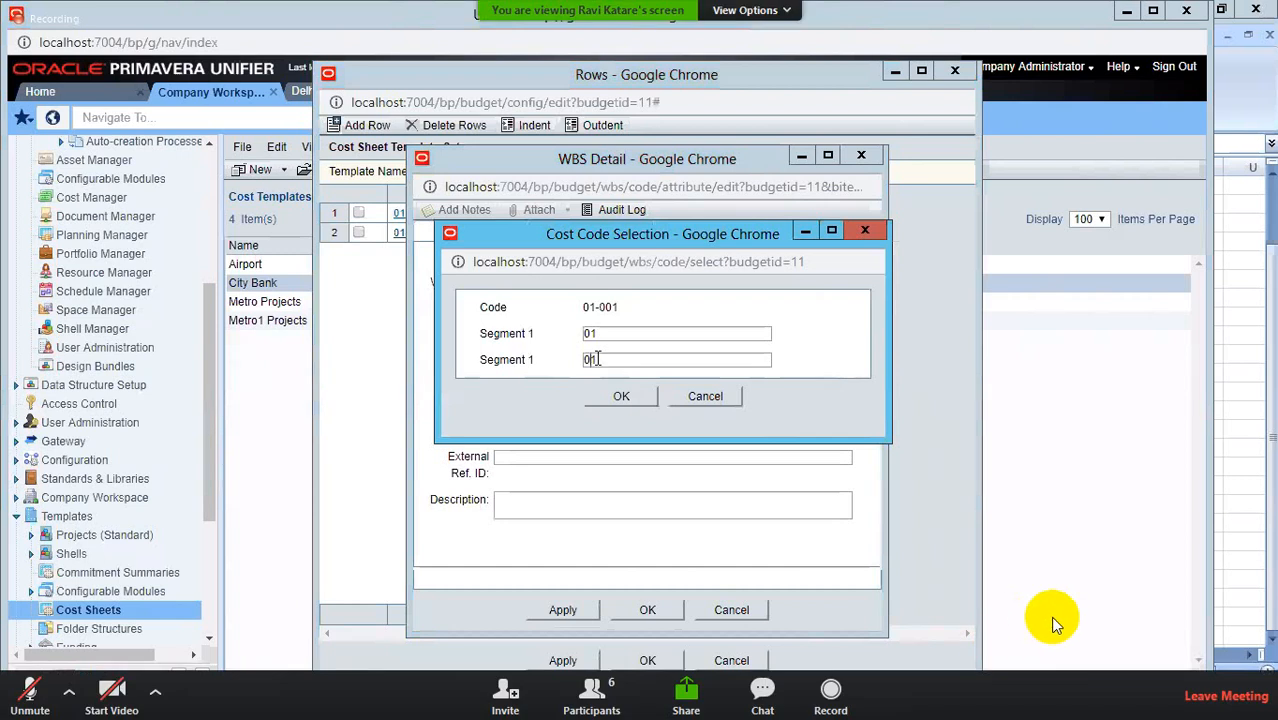
{"action": "left_click", "coordinate": [620, 397]}
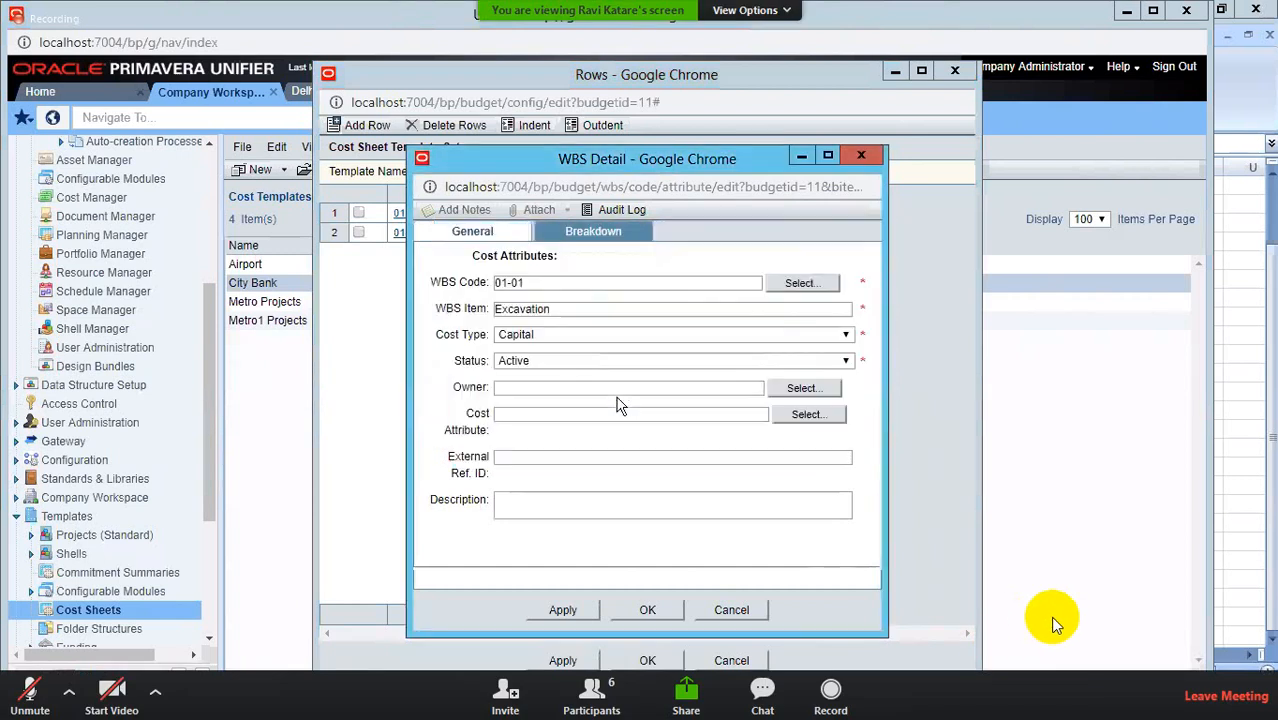
{"action": "left_click", "coordinate": [646, 612]}
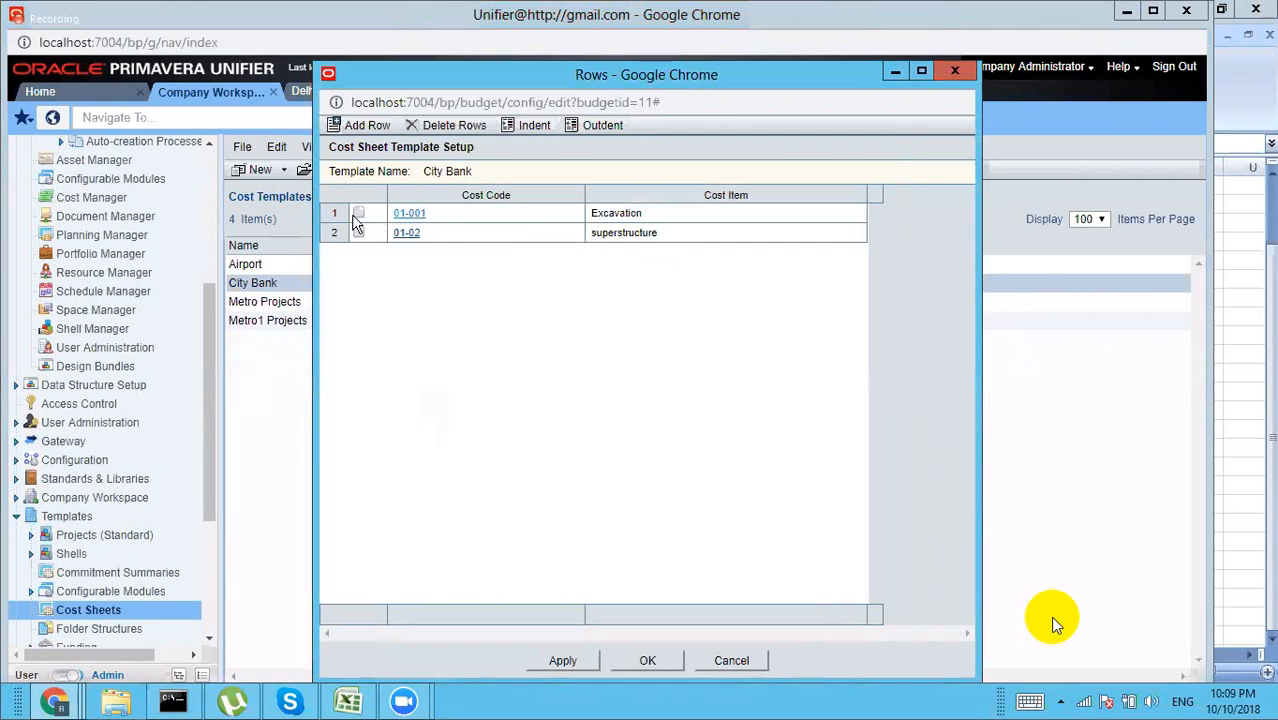
Step: Apply the Excavation row changes and save the template's updated rows
{"action": "left_click", "coordinate": [413, 214]}
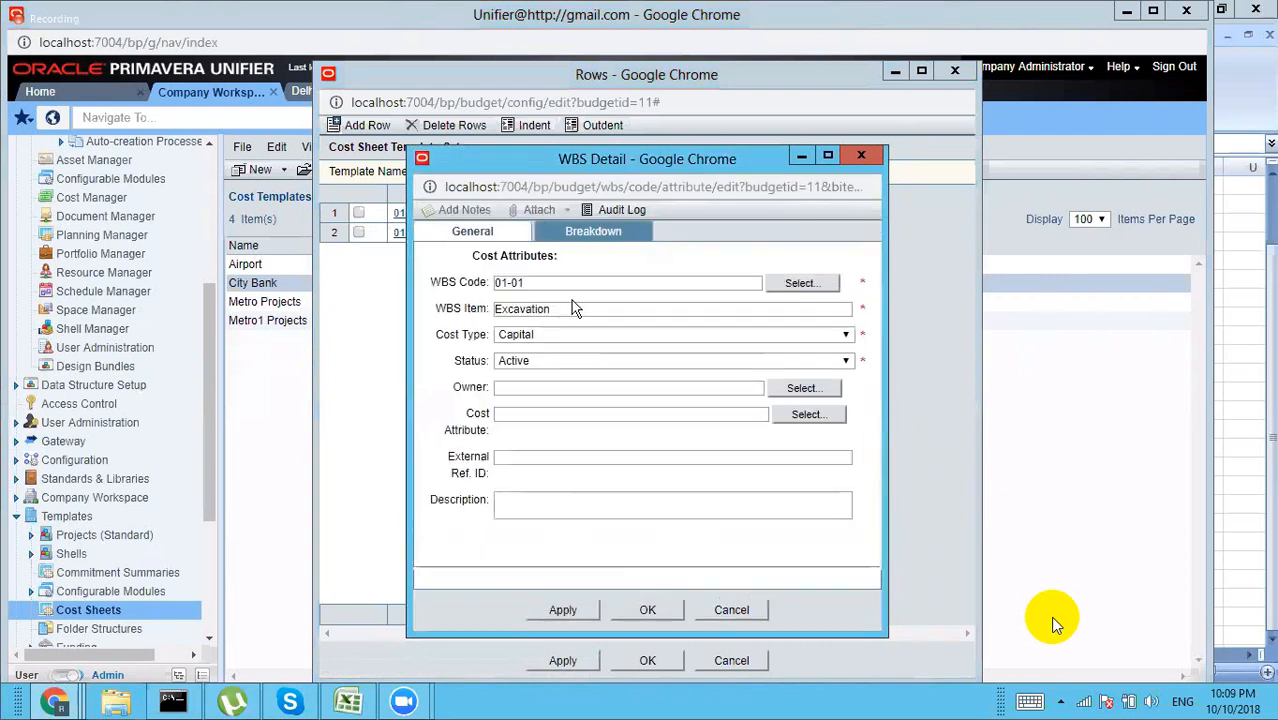
{"action": "left_click", "coordinate": [562, 610]}
{"action": "left_click", "coordinate": [624, 609]}
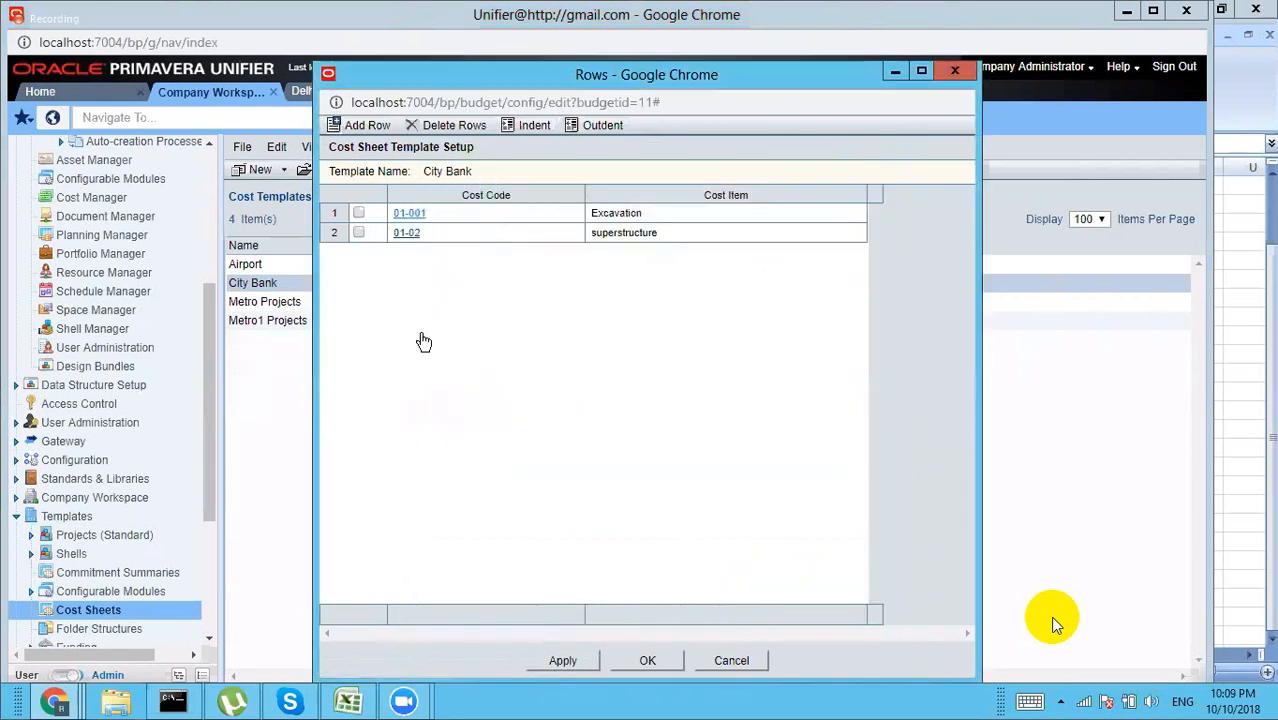
{"action": "left_click", "coordinate": [564, 660]}
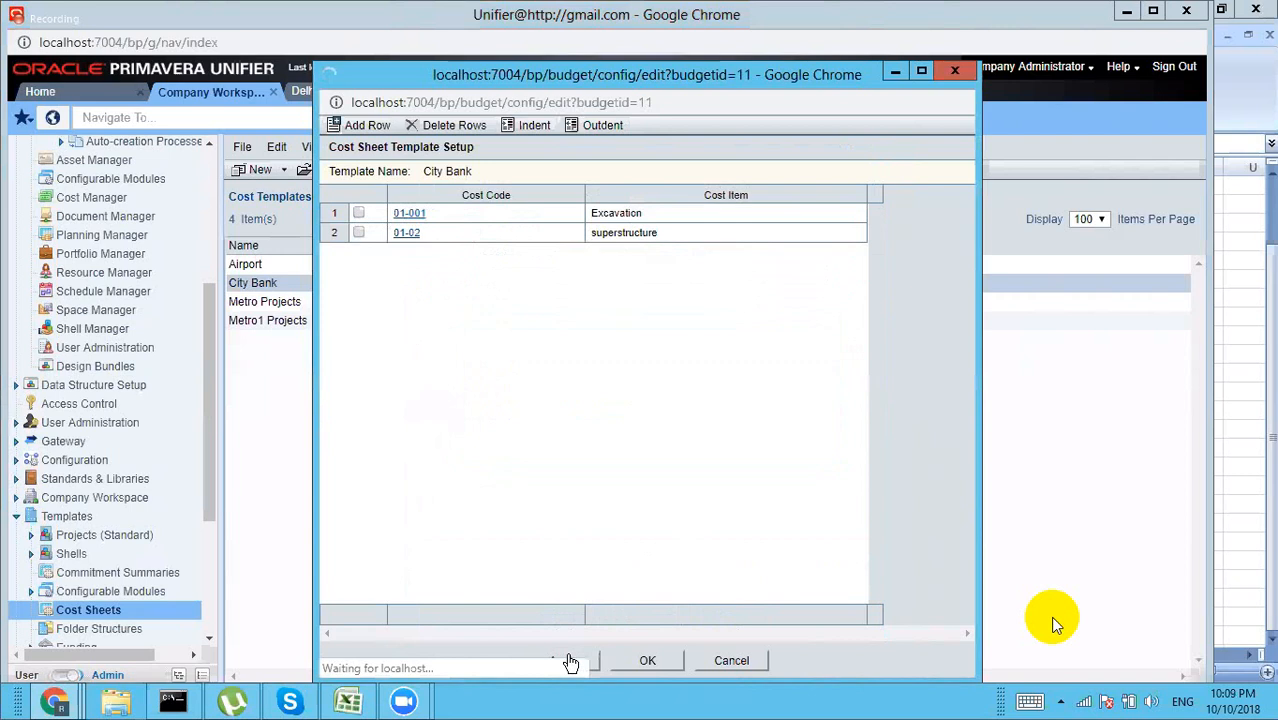
{"action": "left_click", "coordinate": [645, 661]}
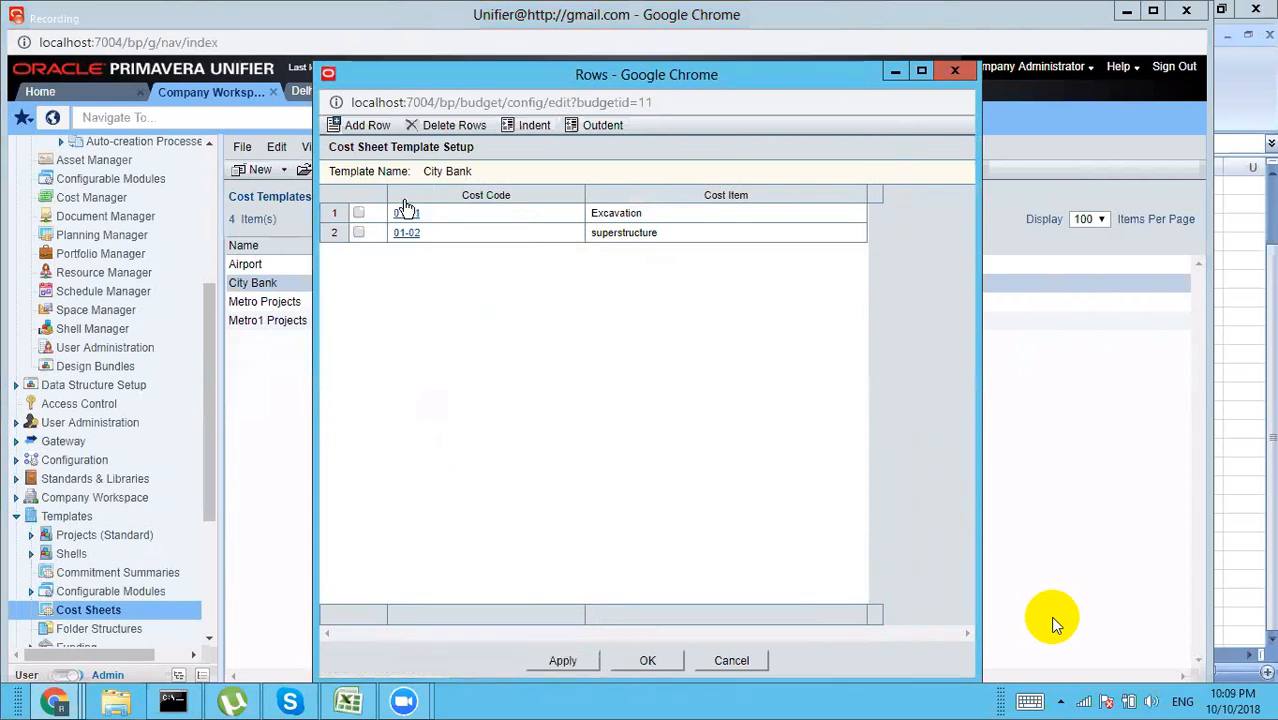
Step: Add row 01-001 'Excavation uo to -10 feet' with Active status
{"action": "left_click", "coordinate": [364, 127]}
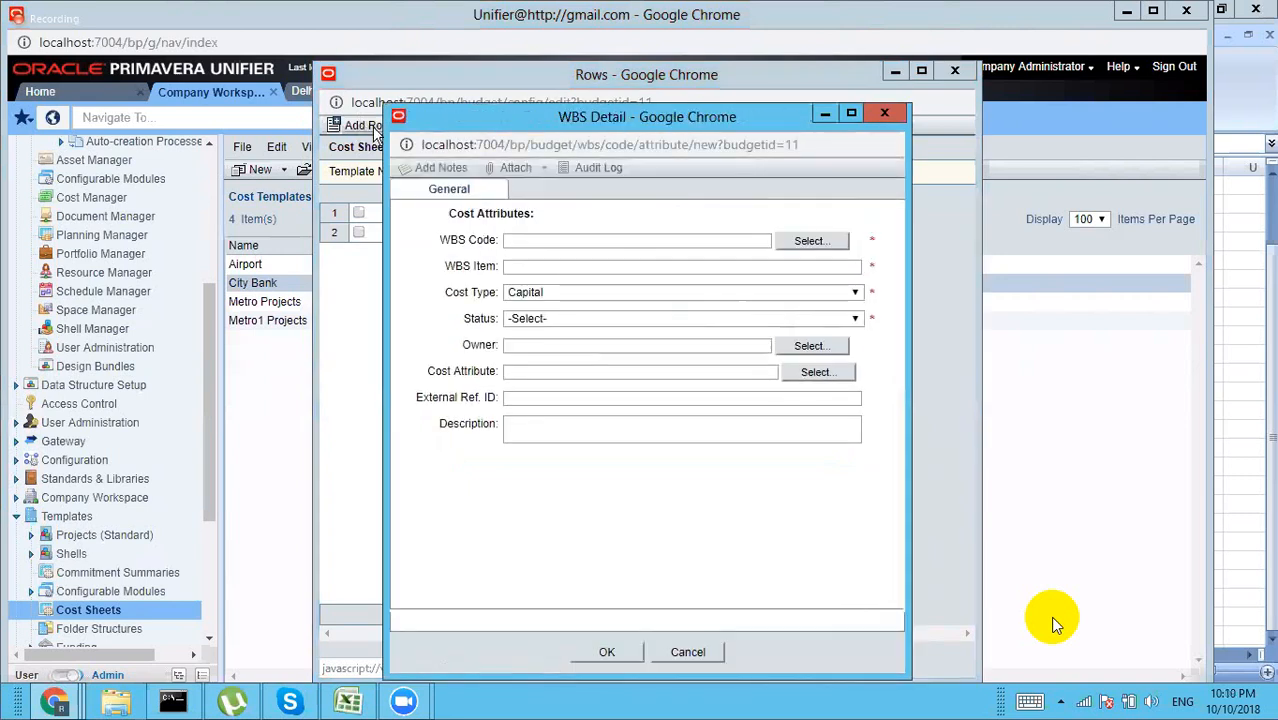
{"action": "left_click", "coordinate": [810, 241]}
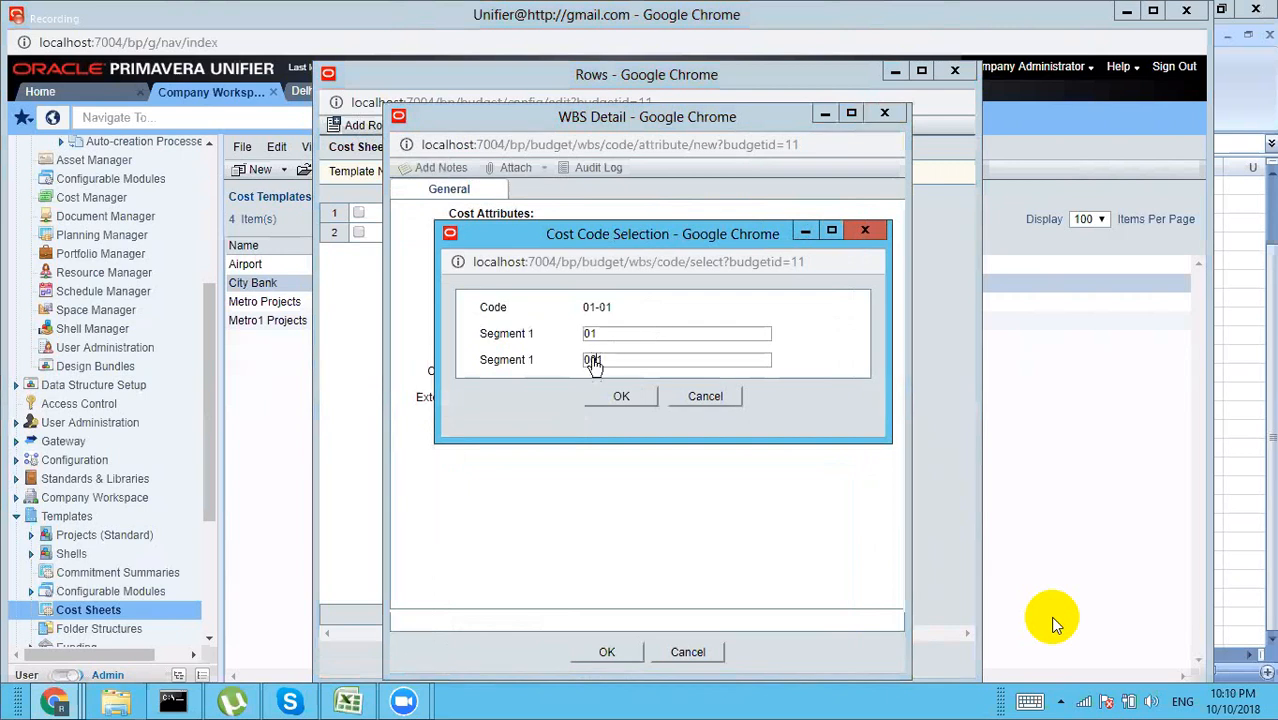
{"action": "left_click", "coordinate": [620, 396]}
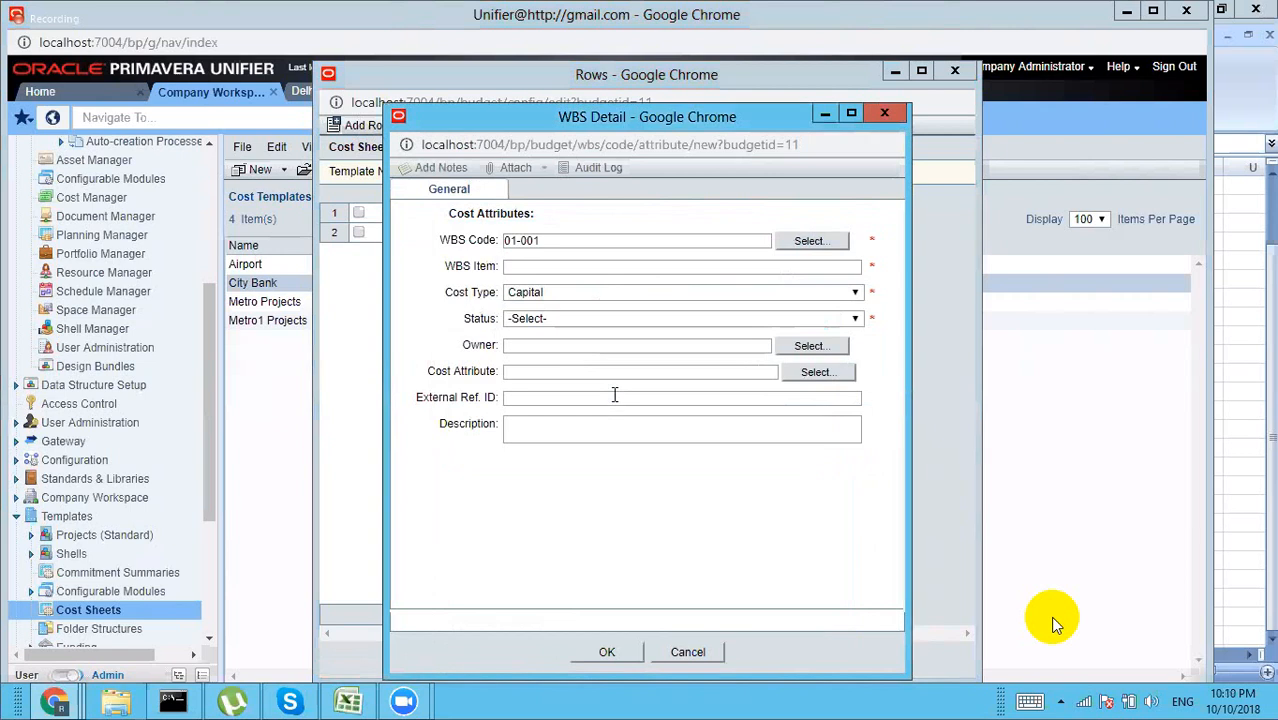
{"action": "left_click", "coordinate": [545, 265]}
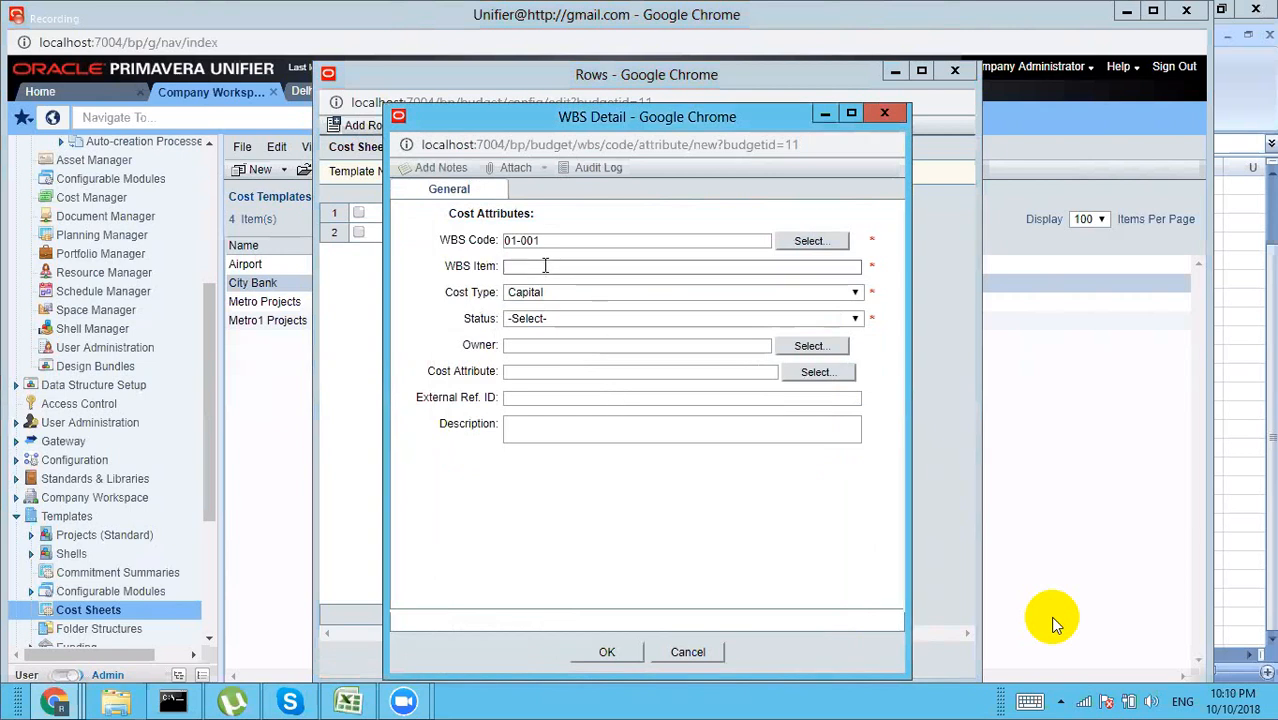
{"action": "type", "text": "Excavation "}
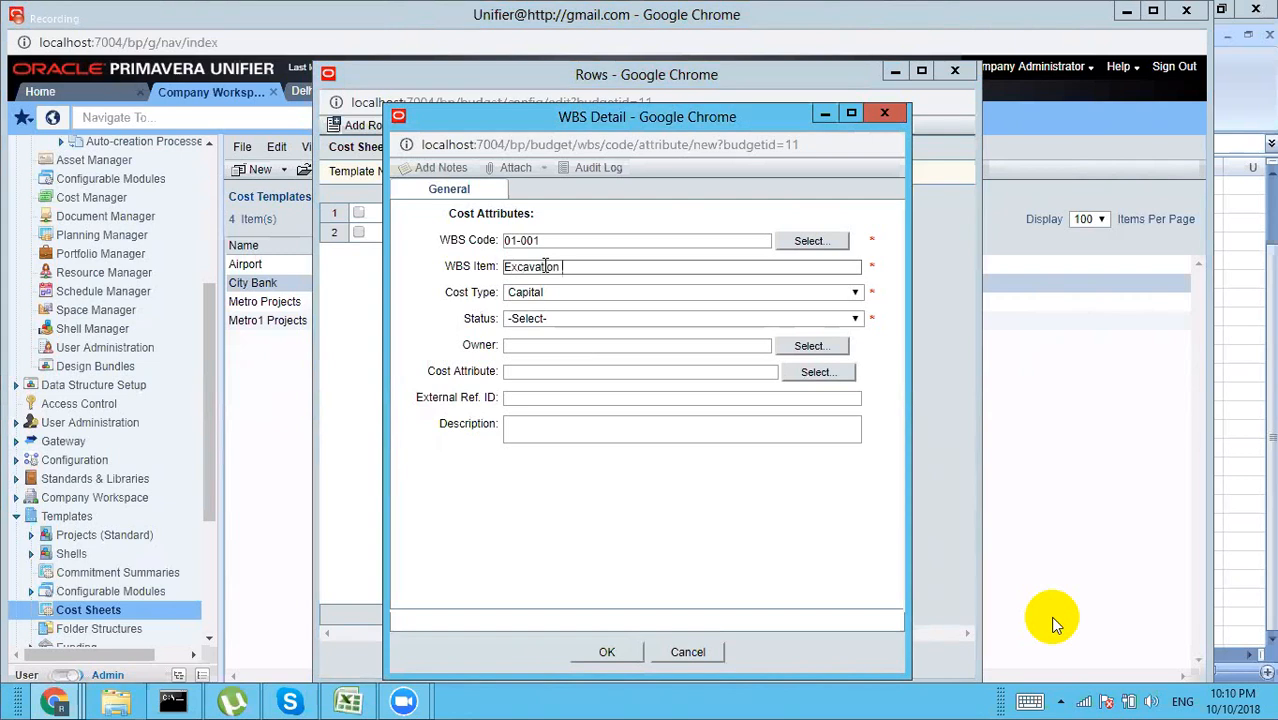
{"action": "type", "text": "wo to -10 feet"}
{"action": "left_click", "coordinate": [578, 318]}
{"action": "left_click", "coordinate": [578, 318]}
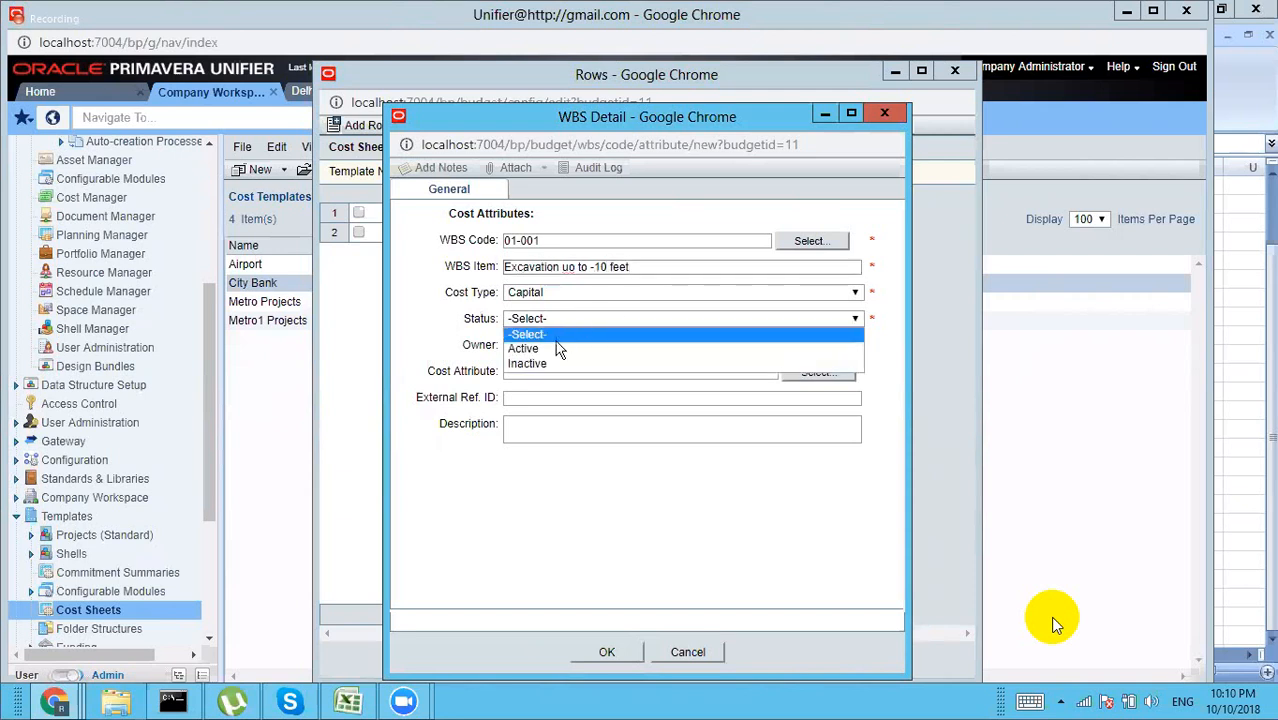
{"action": "left_click", "coordinate": [558, 348]}
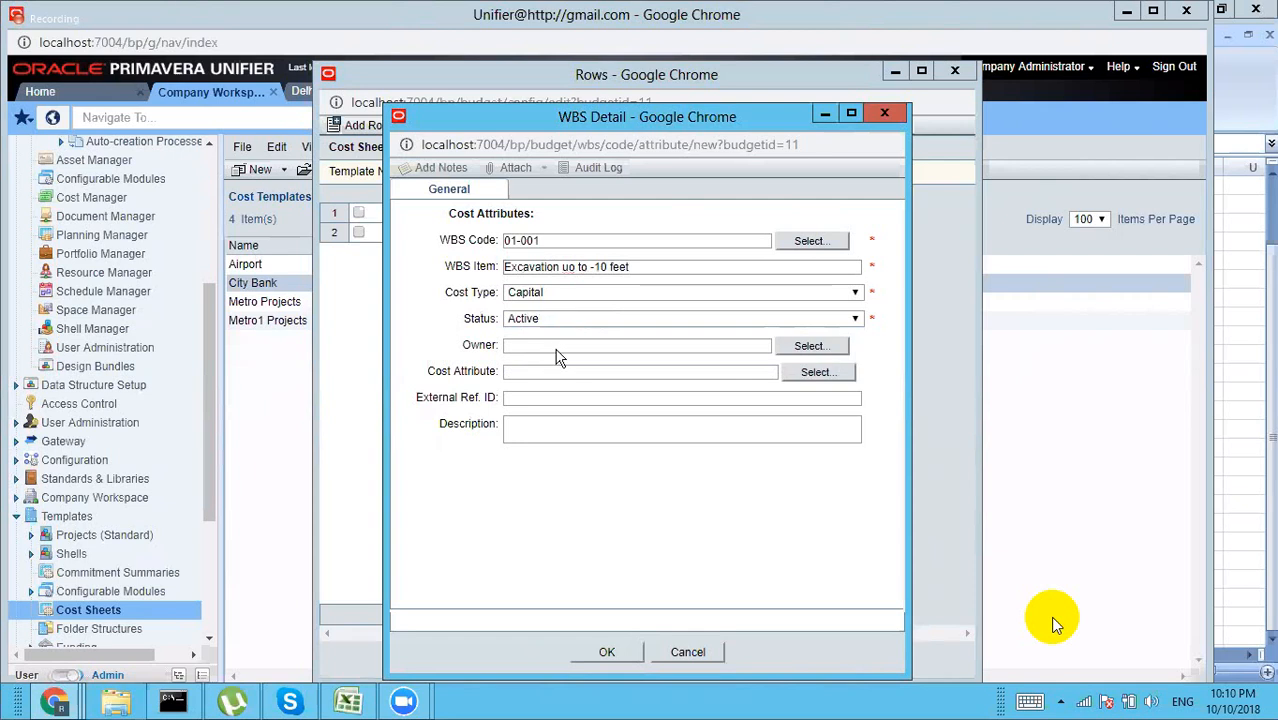
{"action": "left_click", "coordinate": [606, 653]}
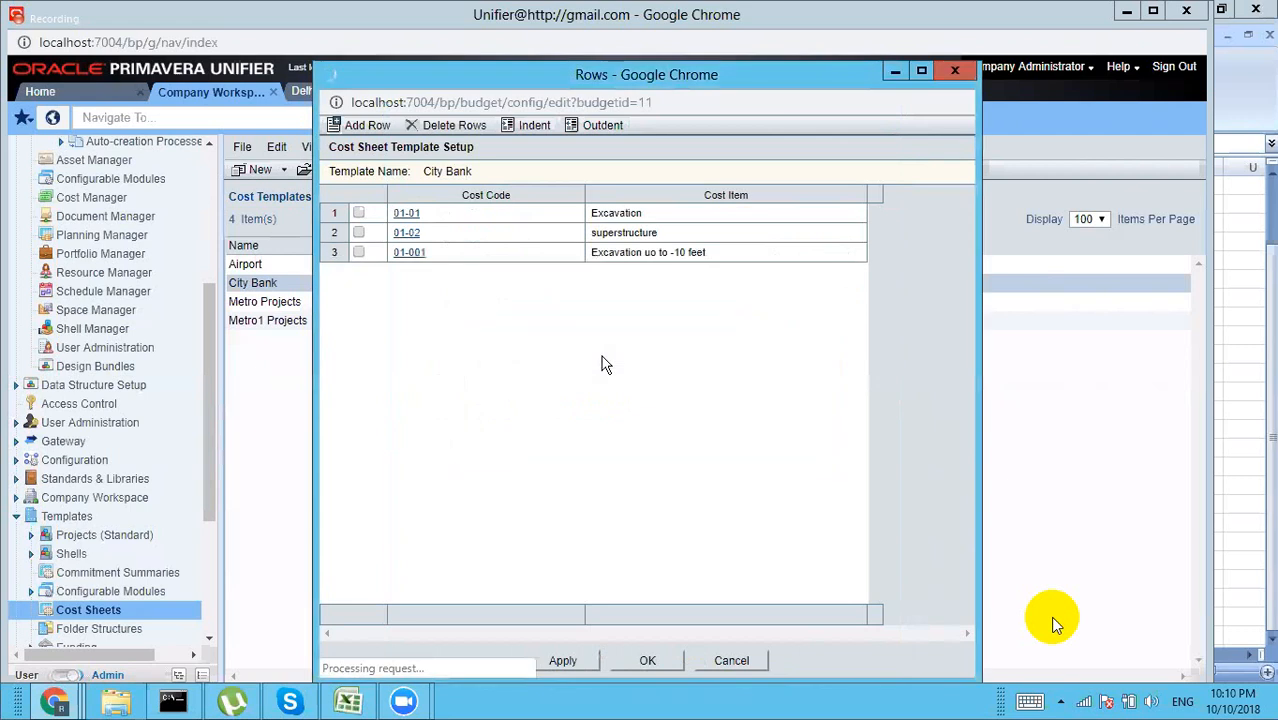
{"action": "left_click", "coordinate": [358, 252]}
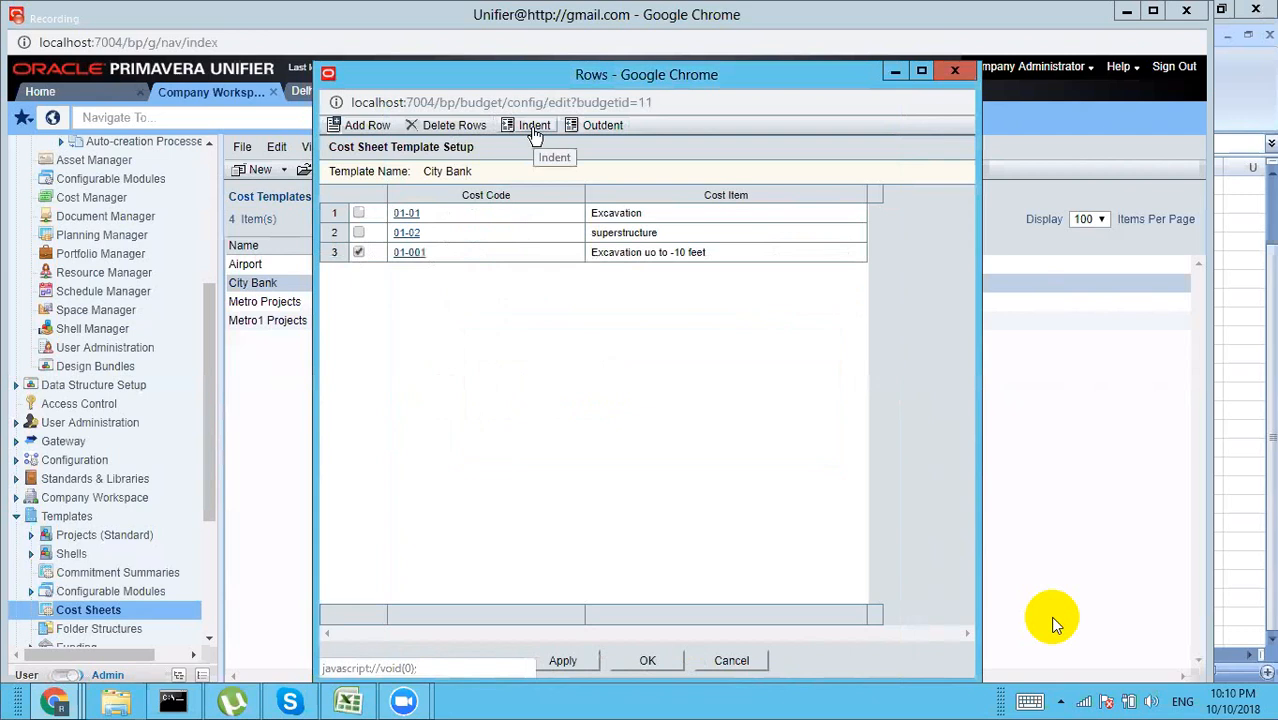
{"action": "left_click", "coordinate": [533, 128]}
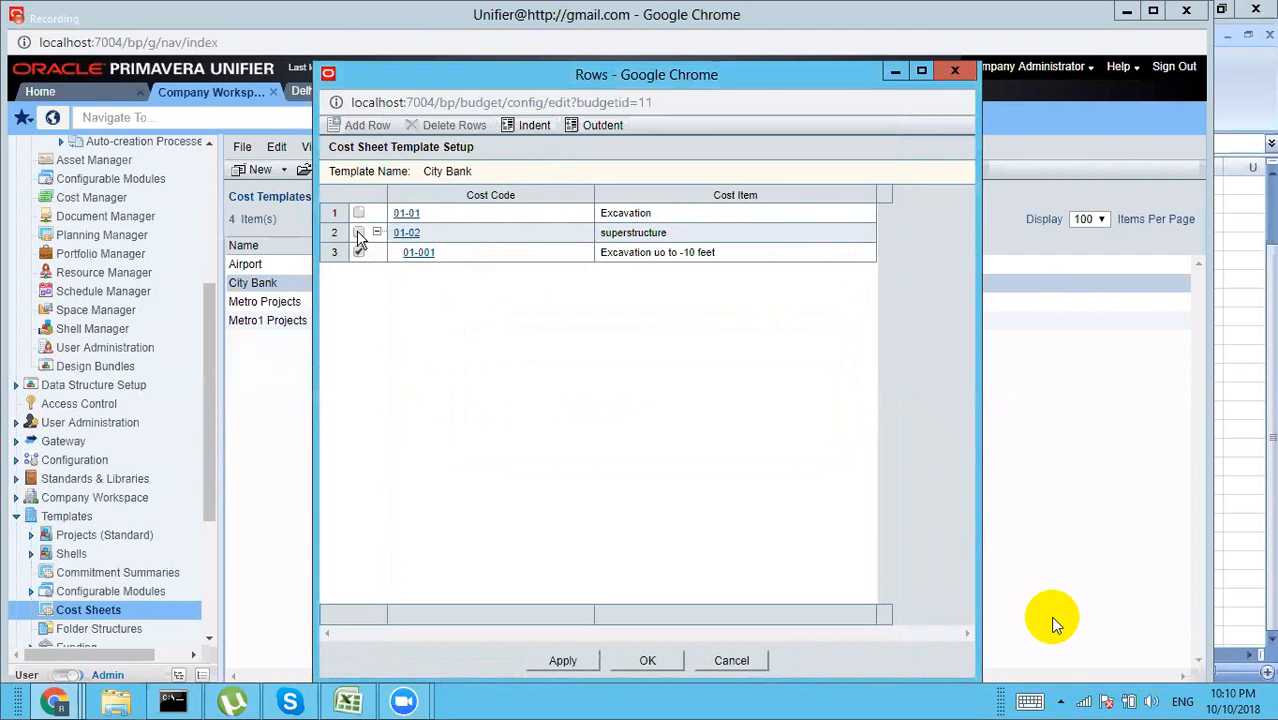
{"action": "left_click", "coordinate": [533, 128]}
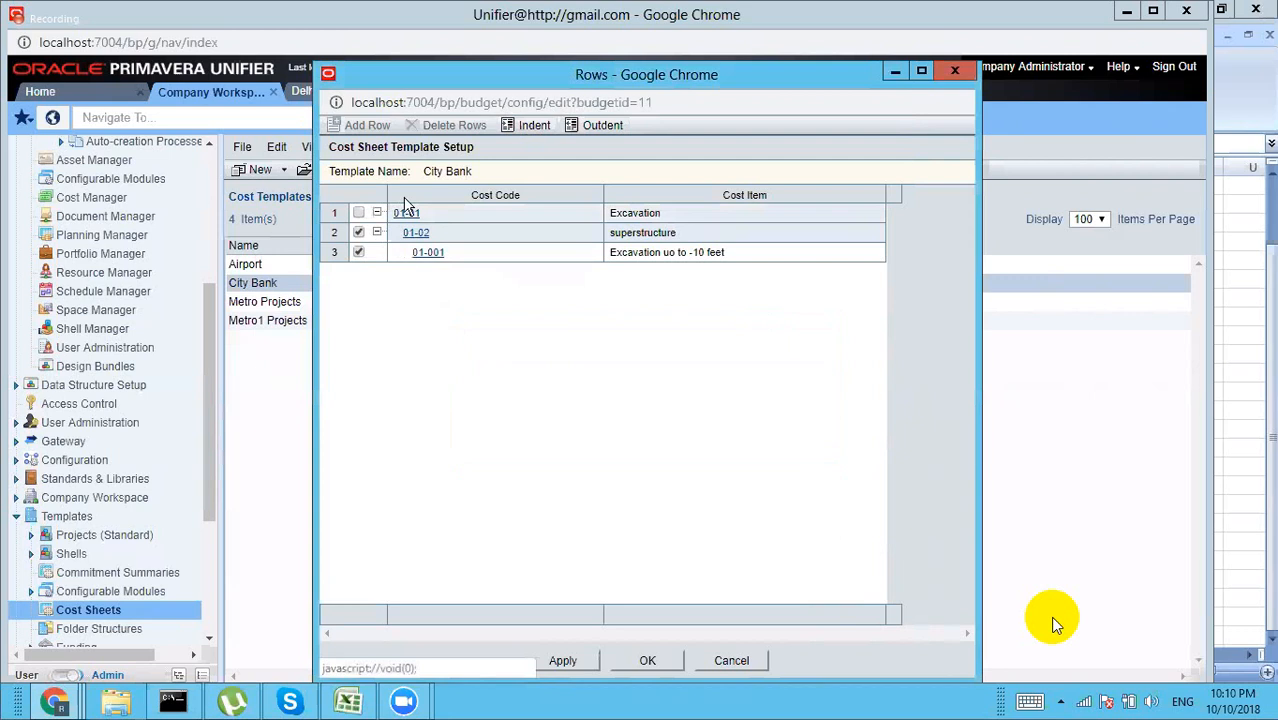
{"action": "left_click", "coordinate": [358, 234]}
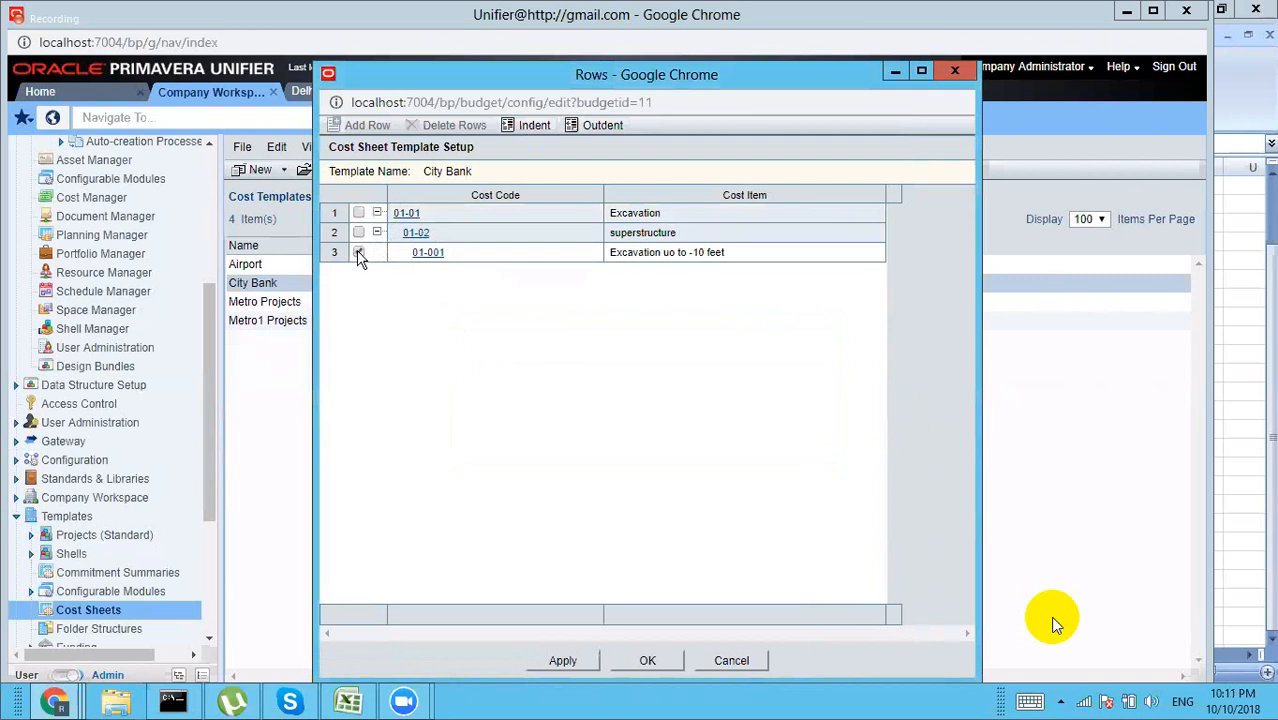
{"action": "left_click", "coordinate": [358, 252]}
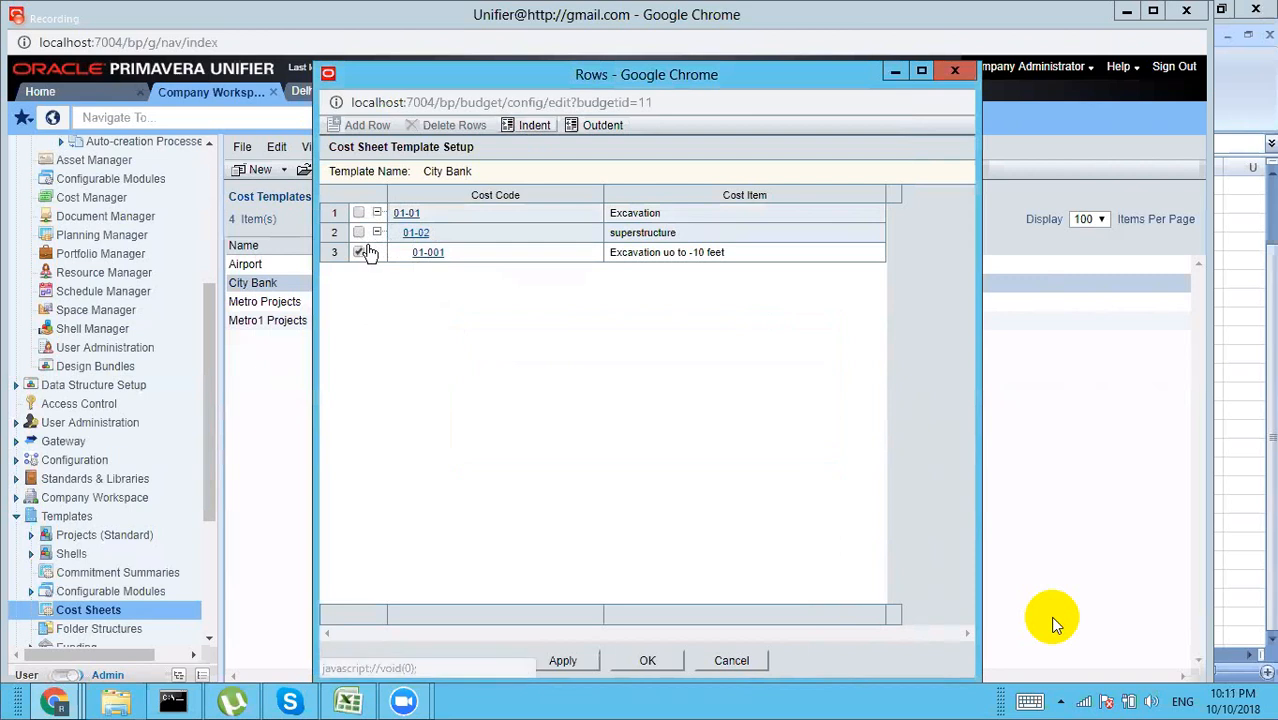
{"action": "left_click", "coordinate": [536, 126]}
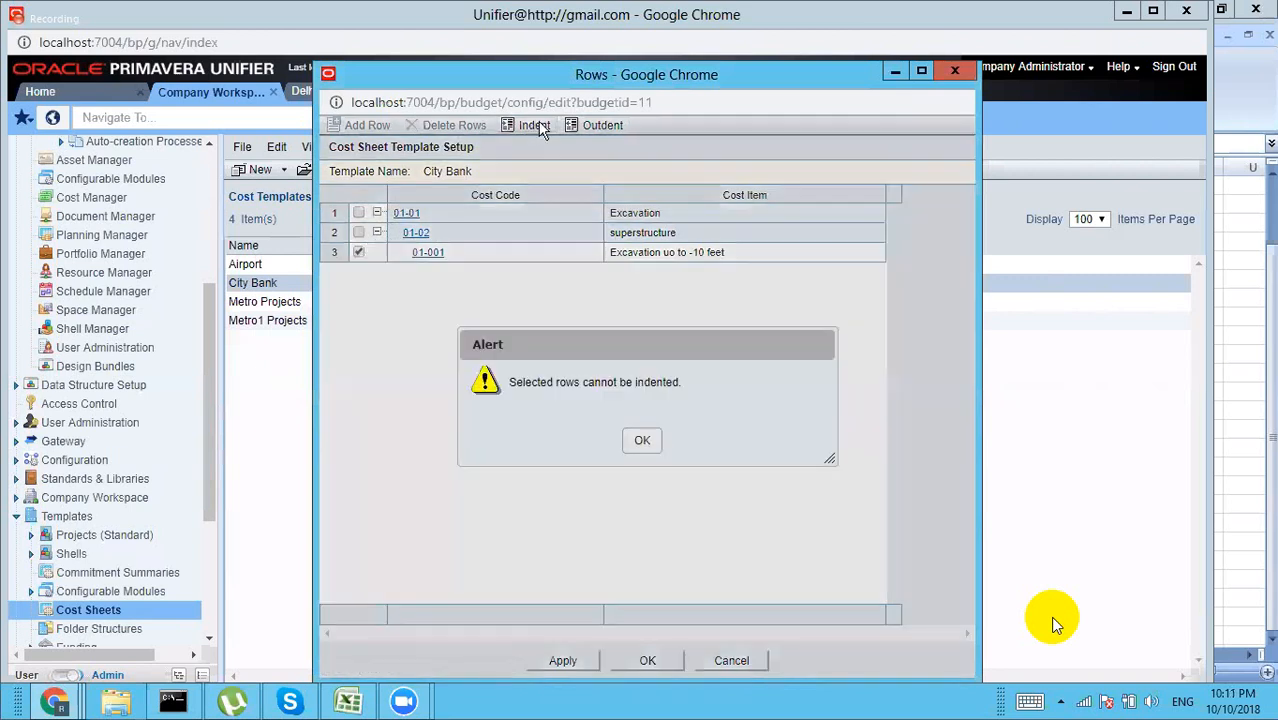
{"action": "left_click", "coordinate": [642, 440]}
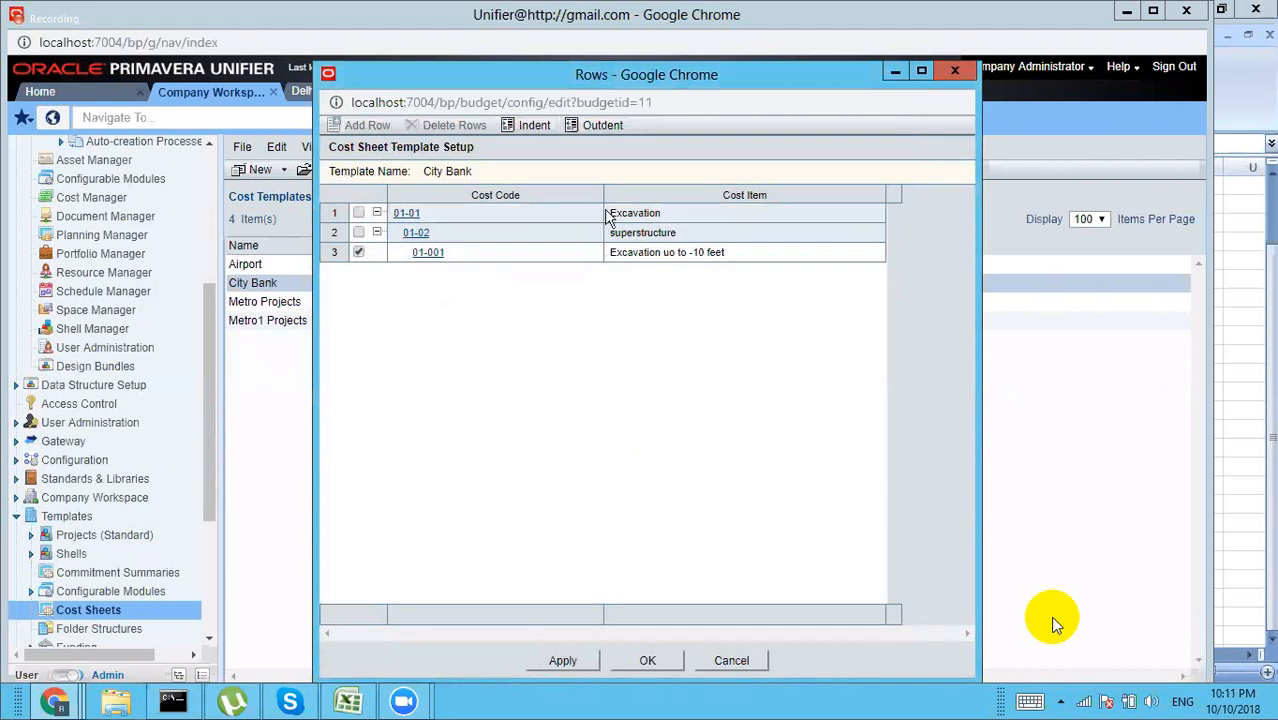
{"action": "left_click", "coordinate": [602, 128]}
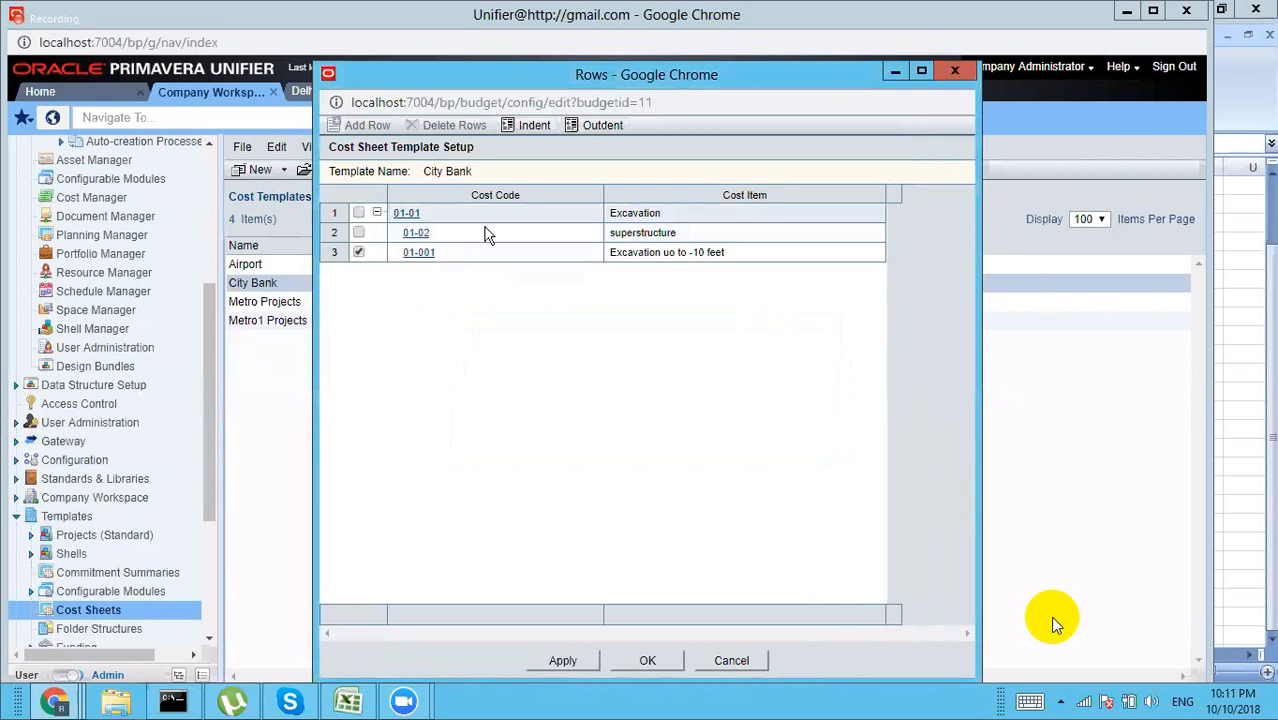
{"action": "left_click", "coordinate": [360, 252]}
{"action": "left_click", "coordinate": [359, 233]}
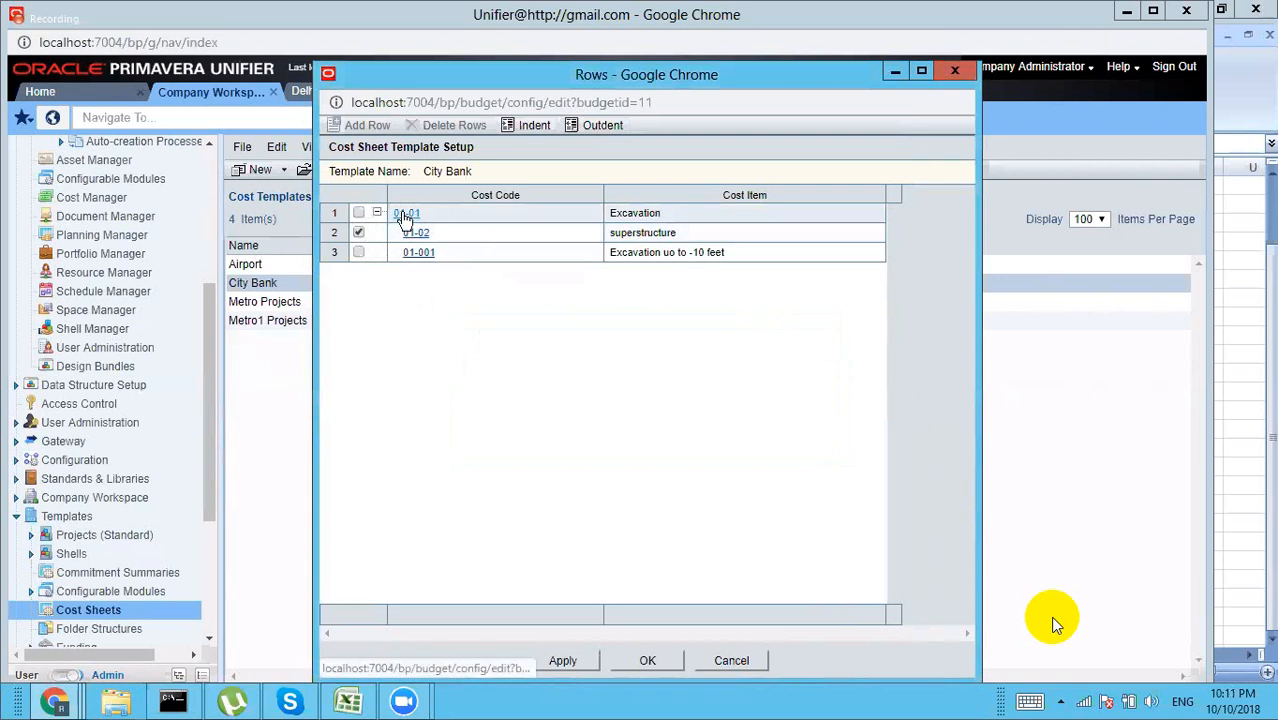
{"action": "left_click", "coordinate": [593, 130]}
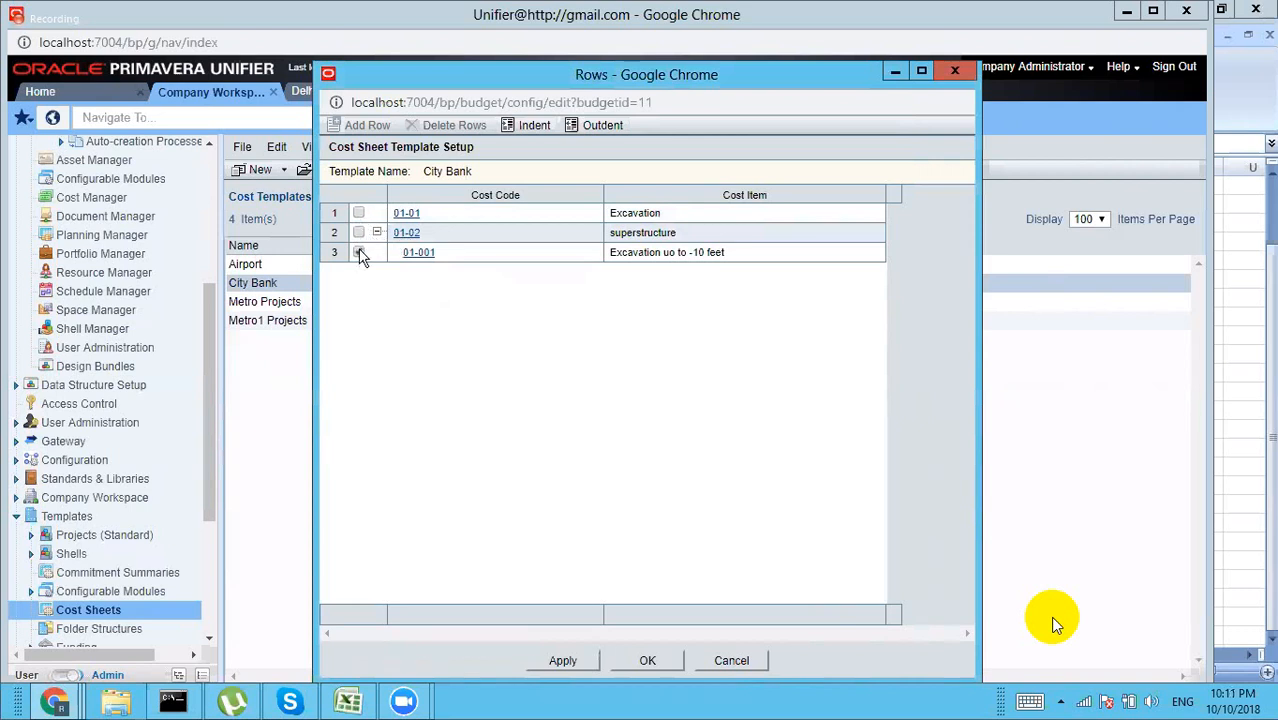
{"action": "left_click", "coordinate": [358, 252]}
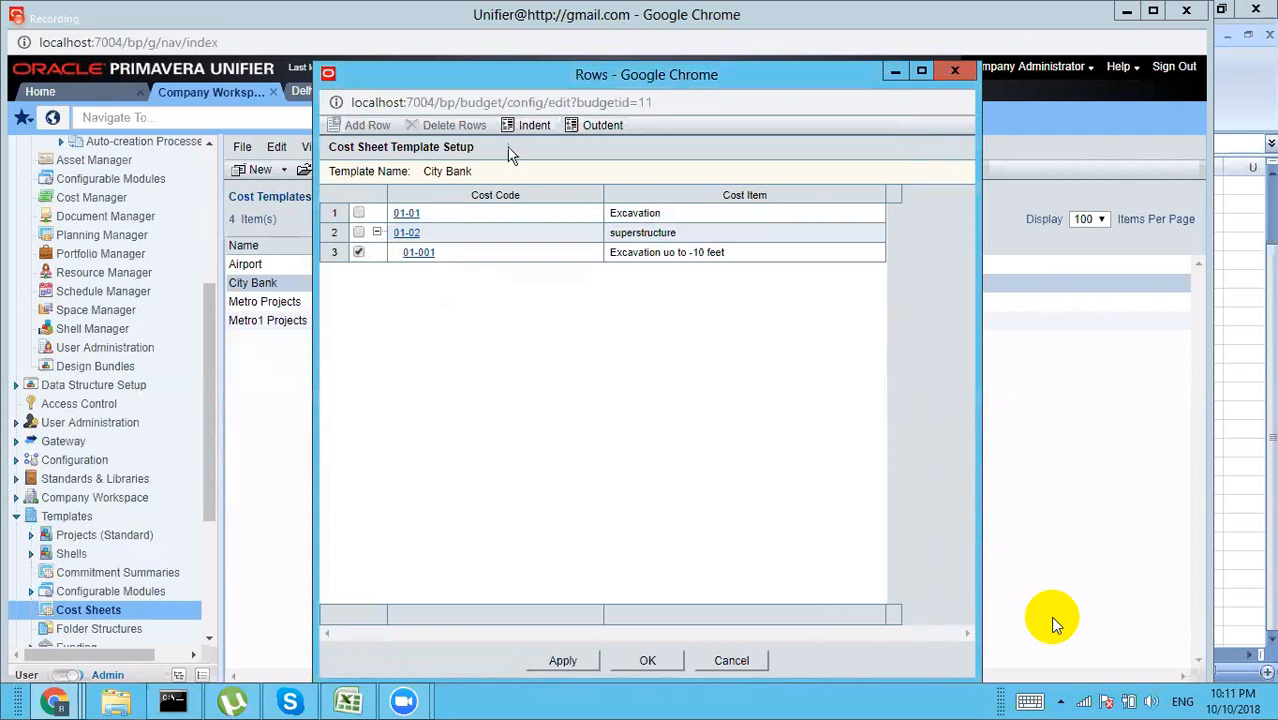
{"action": "left_click", "coordinate": [598, 127]}
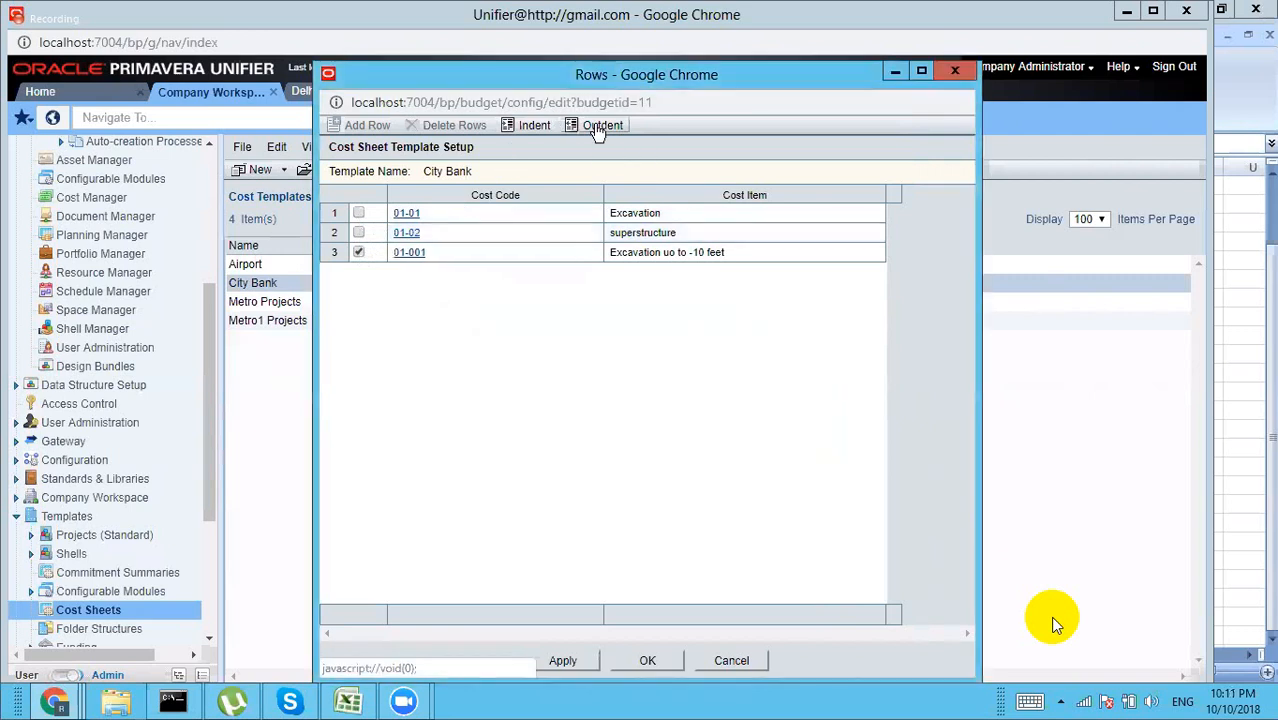
Step: Delete the 01-02 superstructure row, indent 01-001 under 01-01 Excavation, and save
{"action": "left_click", "coordinate": [359, 233]}
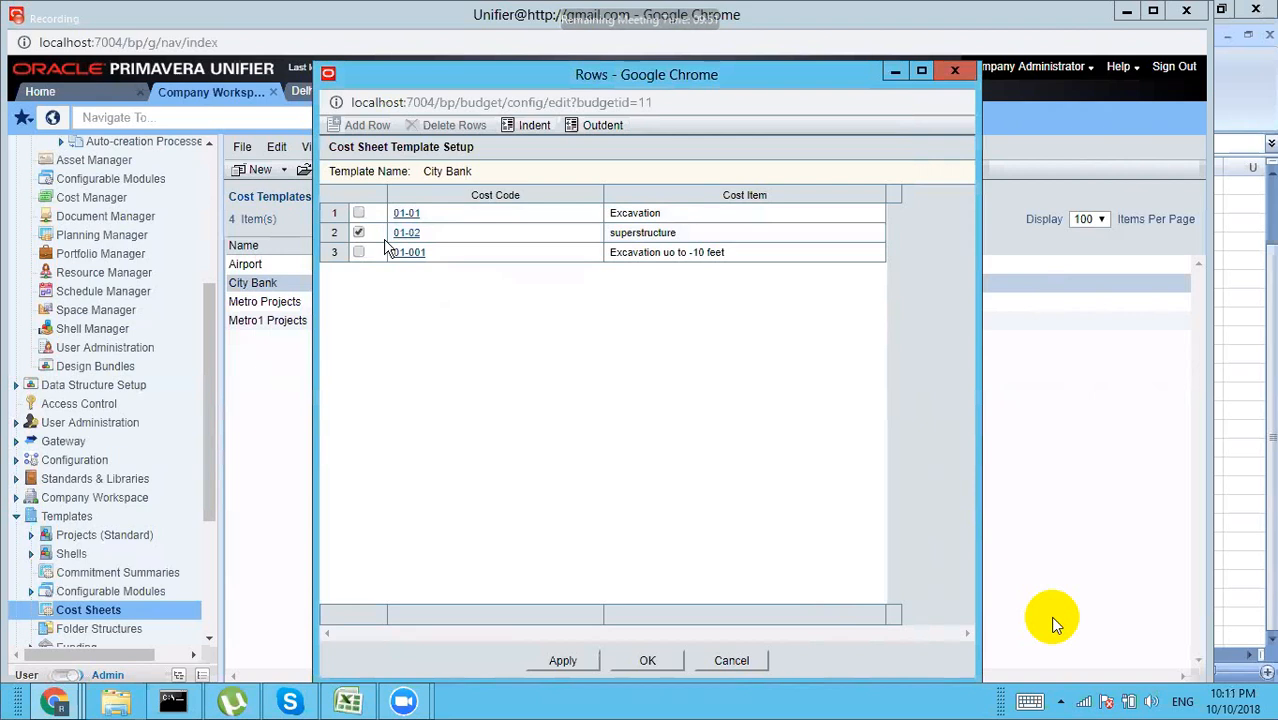
{"action": "left_click", "coordinate": [562, 660]}
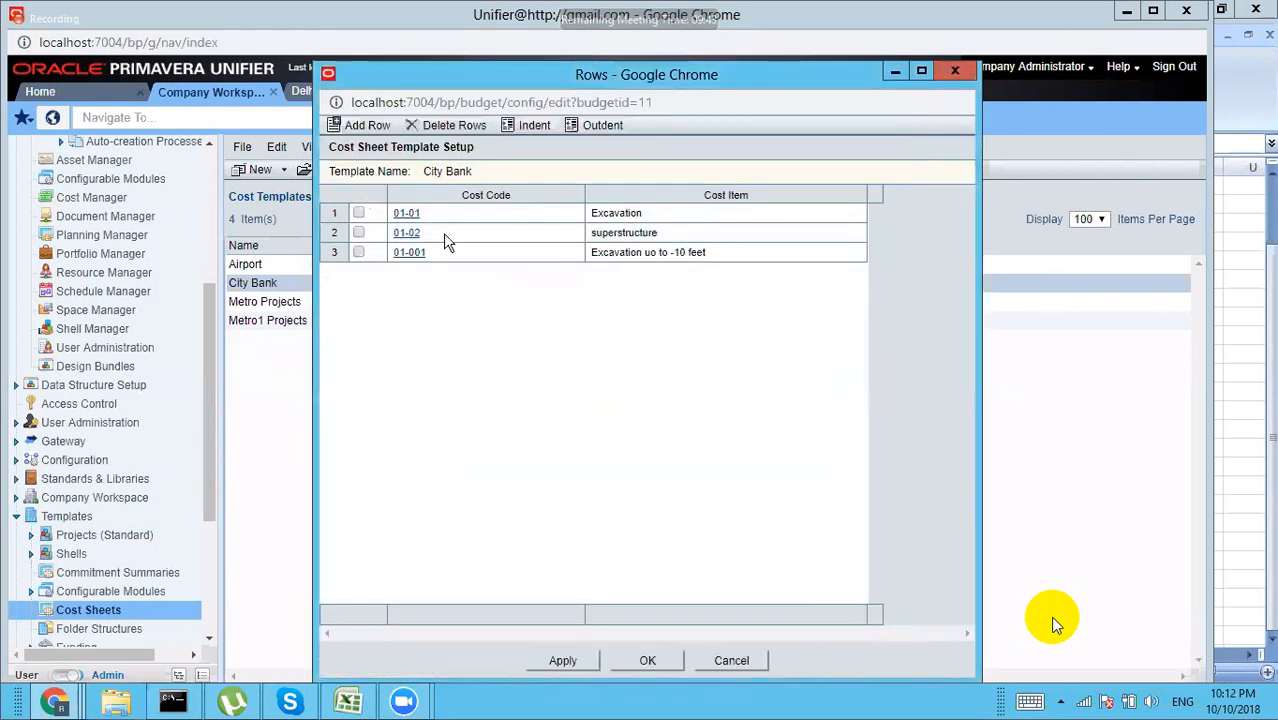
{"action": "left_click", "coordinate": [359, 233]}
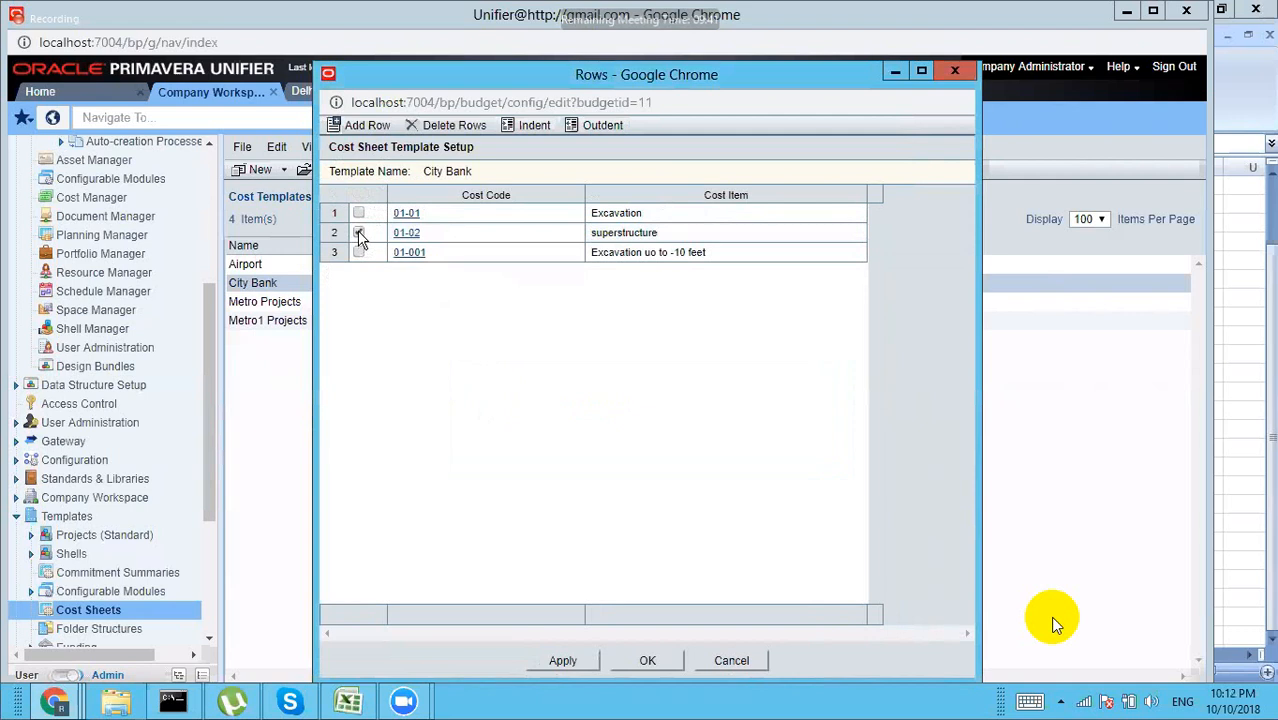
{"action": "left_click", "coordinate": [447, 128]}
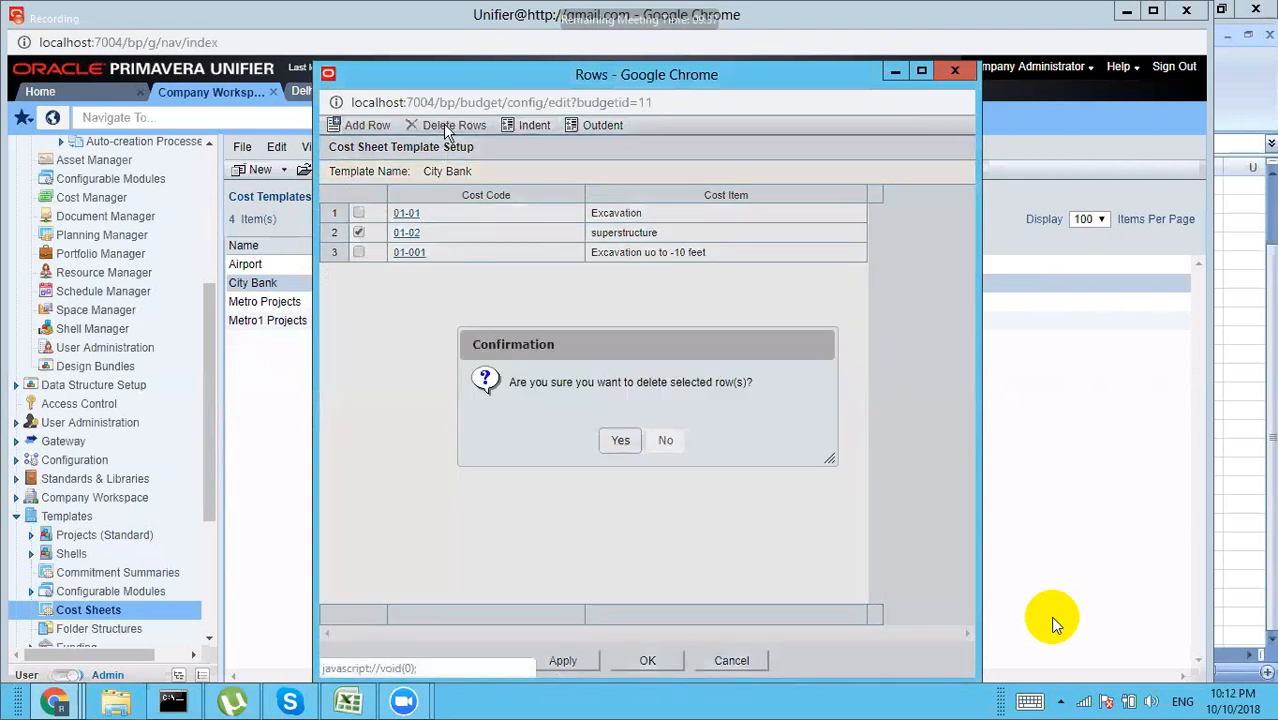
{"action": "left_click", "coordinate": [617, 441]}
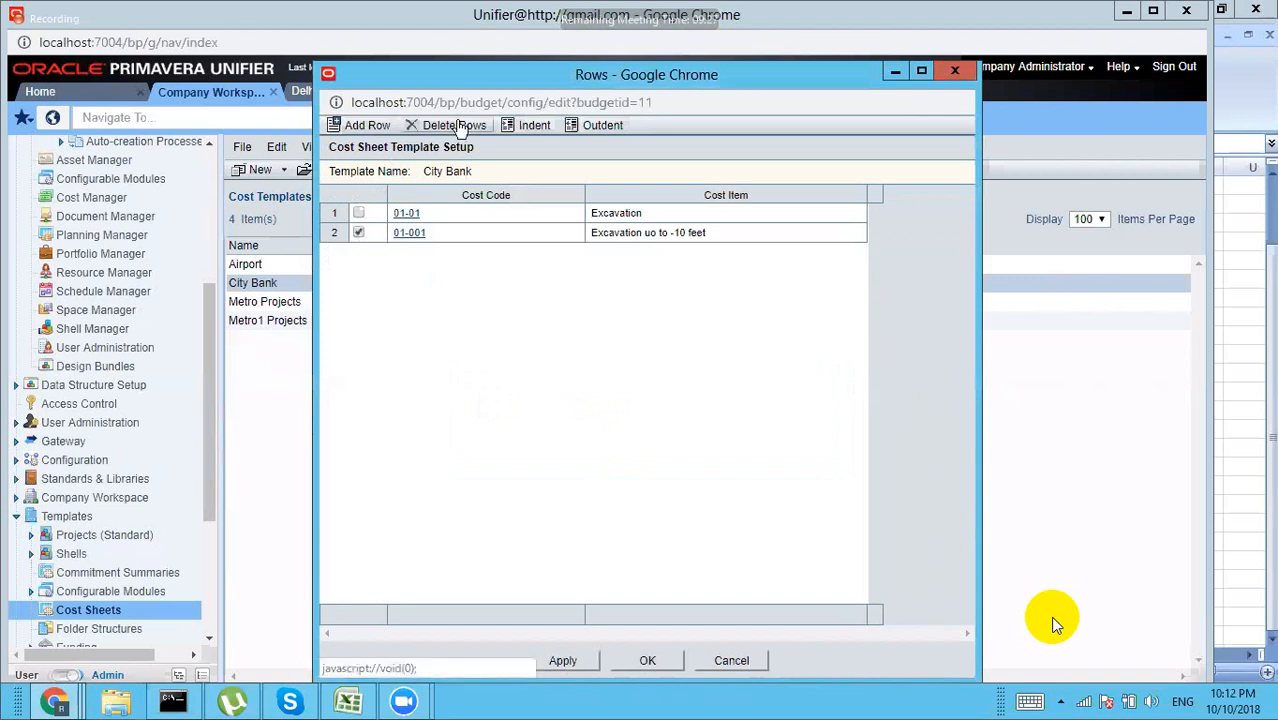
{"action": "left_click", "coordinate": [532, 128]}
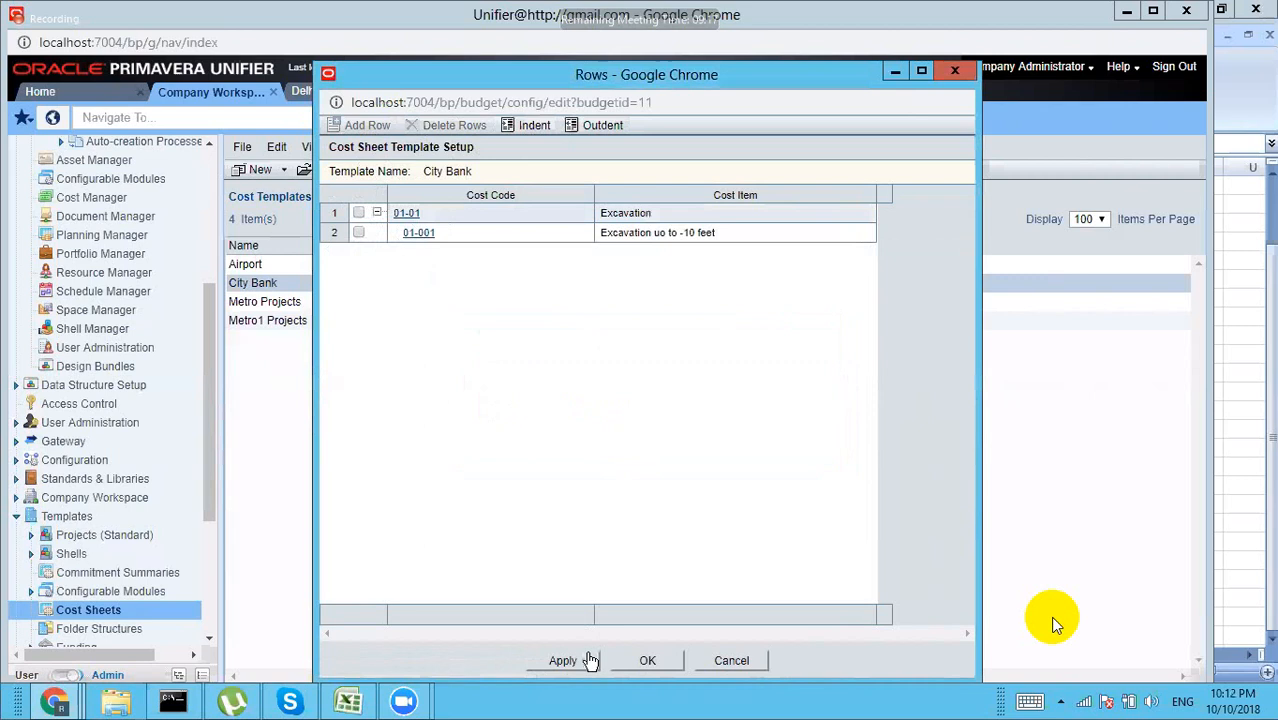
{"action": "left_click", "coordinate": [647, 662]}
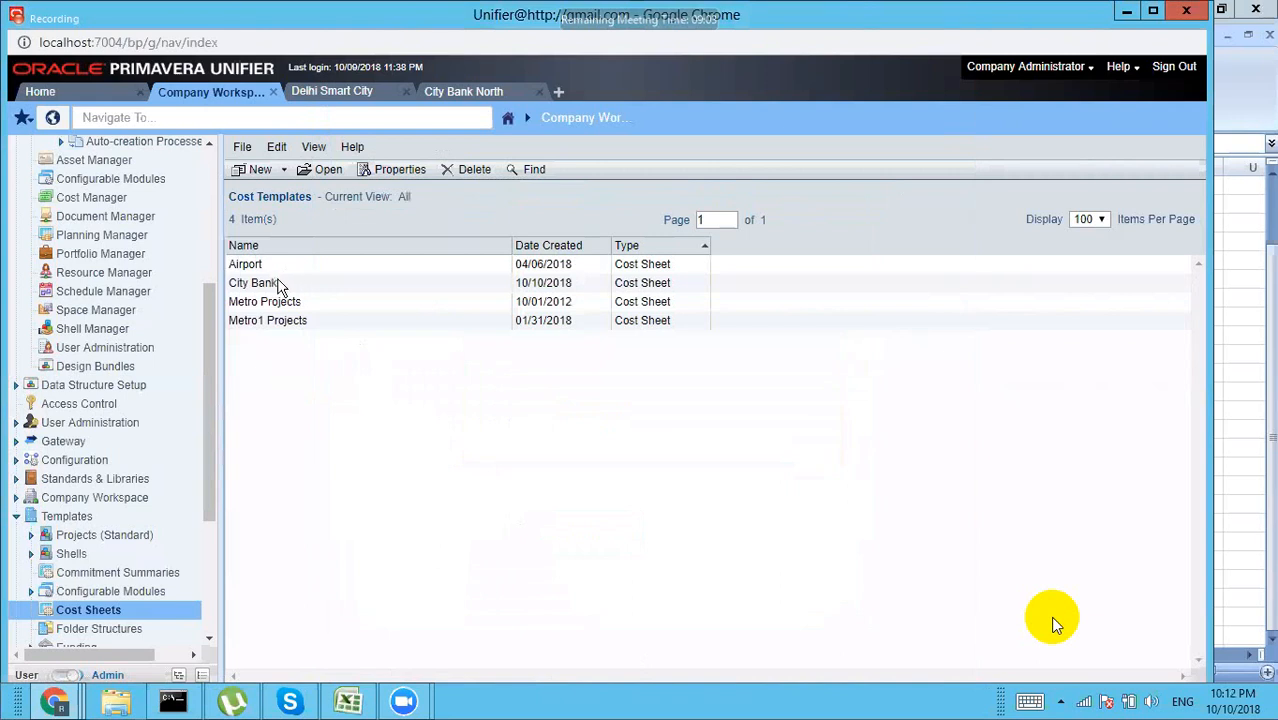
Step: Reopen the City Bank template's Rows editor
{"action": "left_click", "coordinate": [280, 288]}
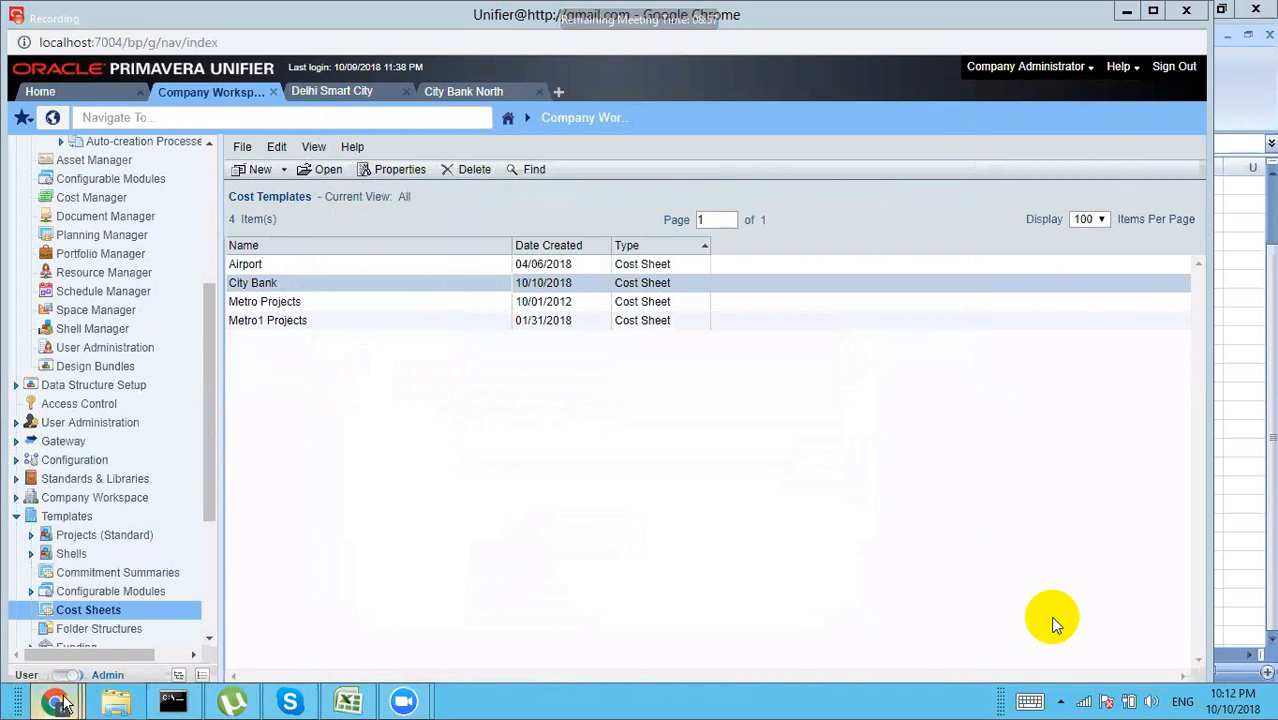
{"action": "mouse_move", "coordinate": [60, 705]}
{"action": "left_click", "coordinate": [466, 612]}
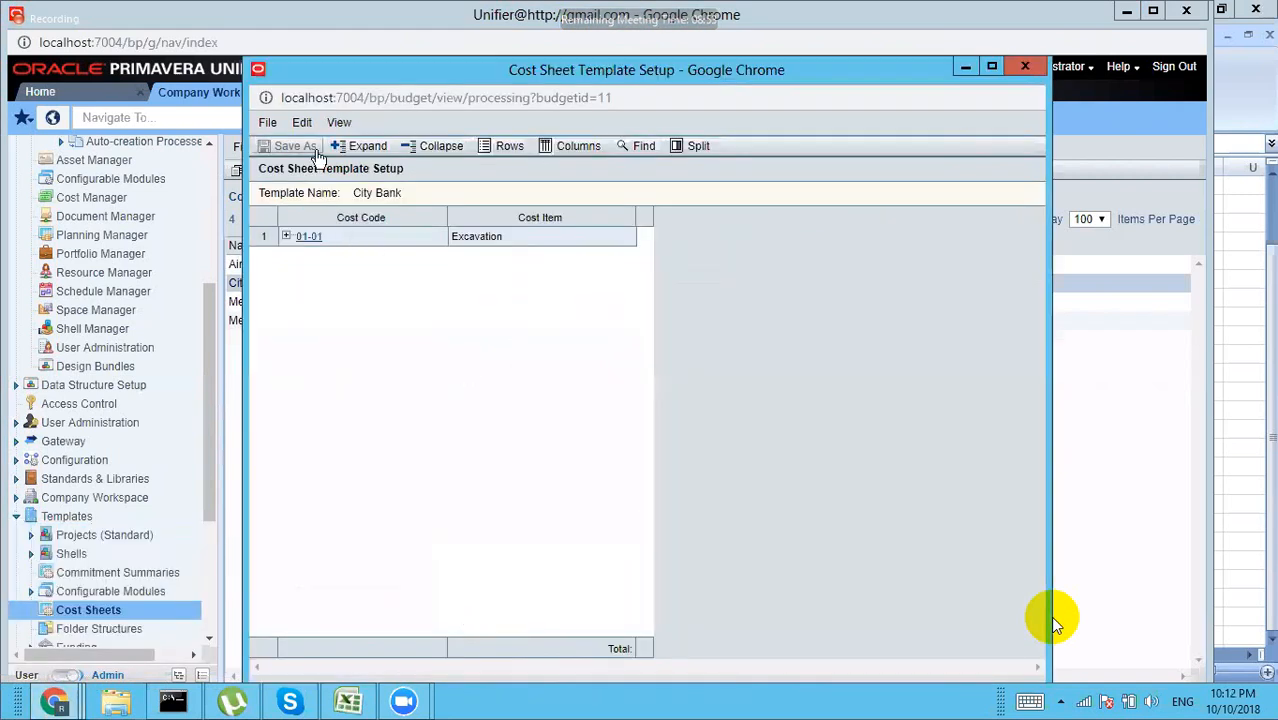
{"action": "left_click", "coordinate": [505, 148]}
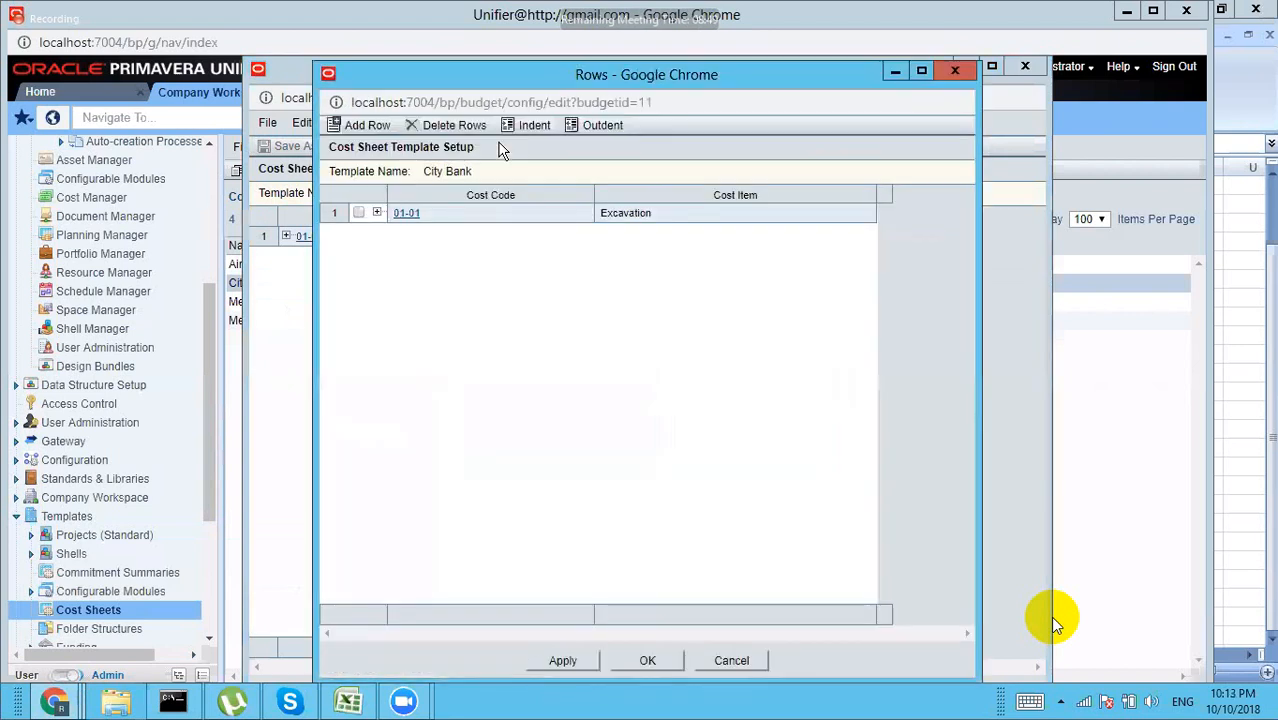
Step: Add row 01-02 'superstructure' with Active status and save it
{"action": "left_click", "coordinate": [366, 126]}
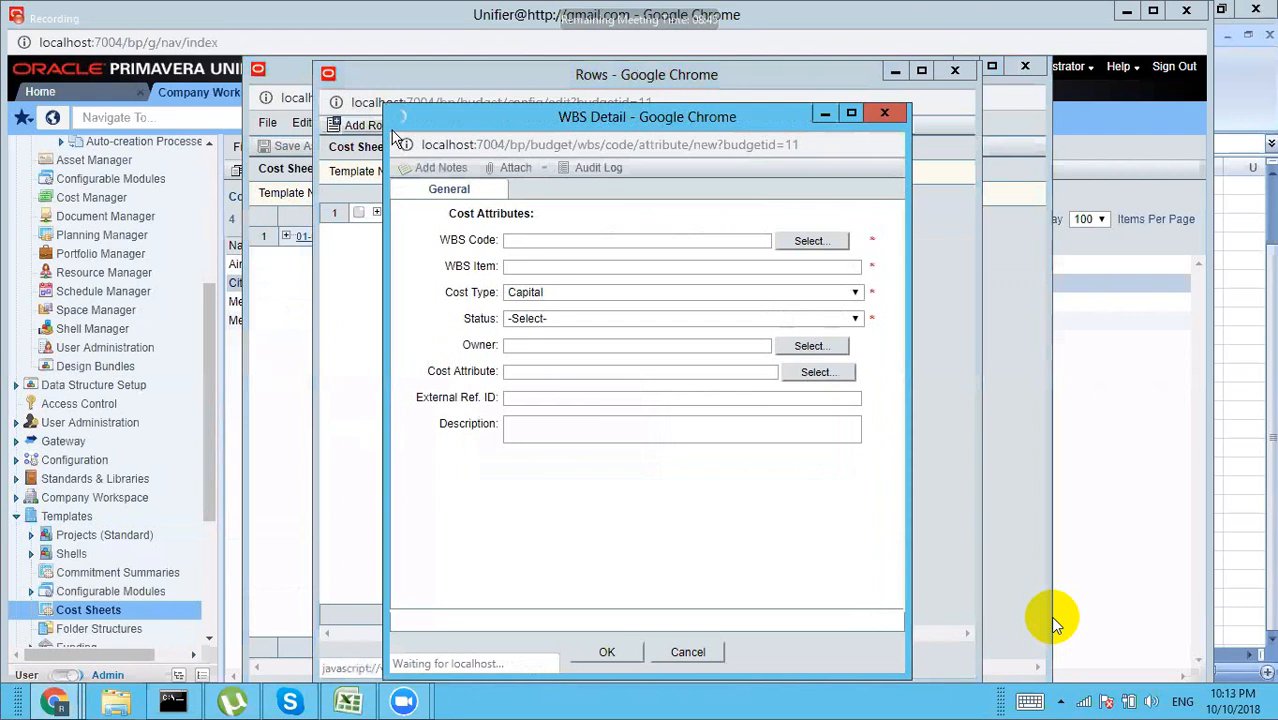
{"action": "left_click", "coordinate": [805, 242]}
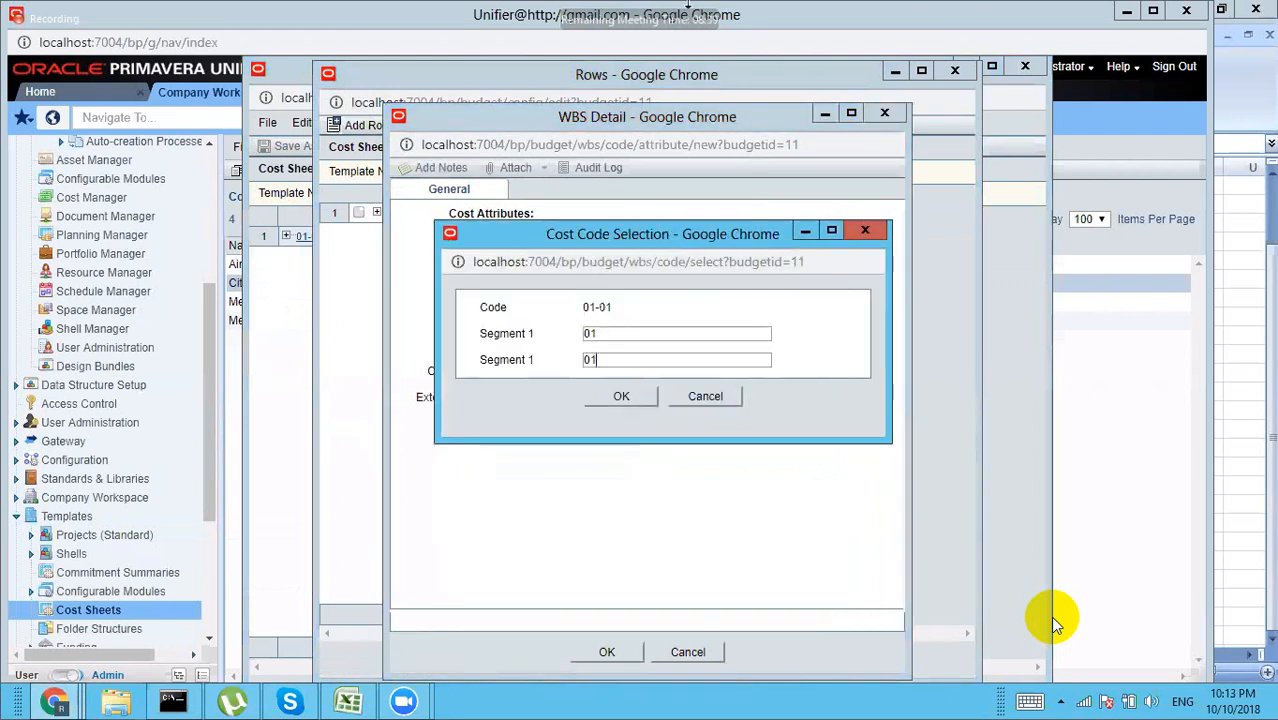
{"action": "key", "text": "BackSpace"}
{"action": "left_click", "coordinate": [621, 396]}
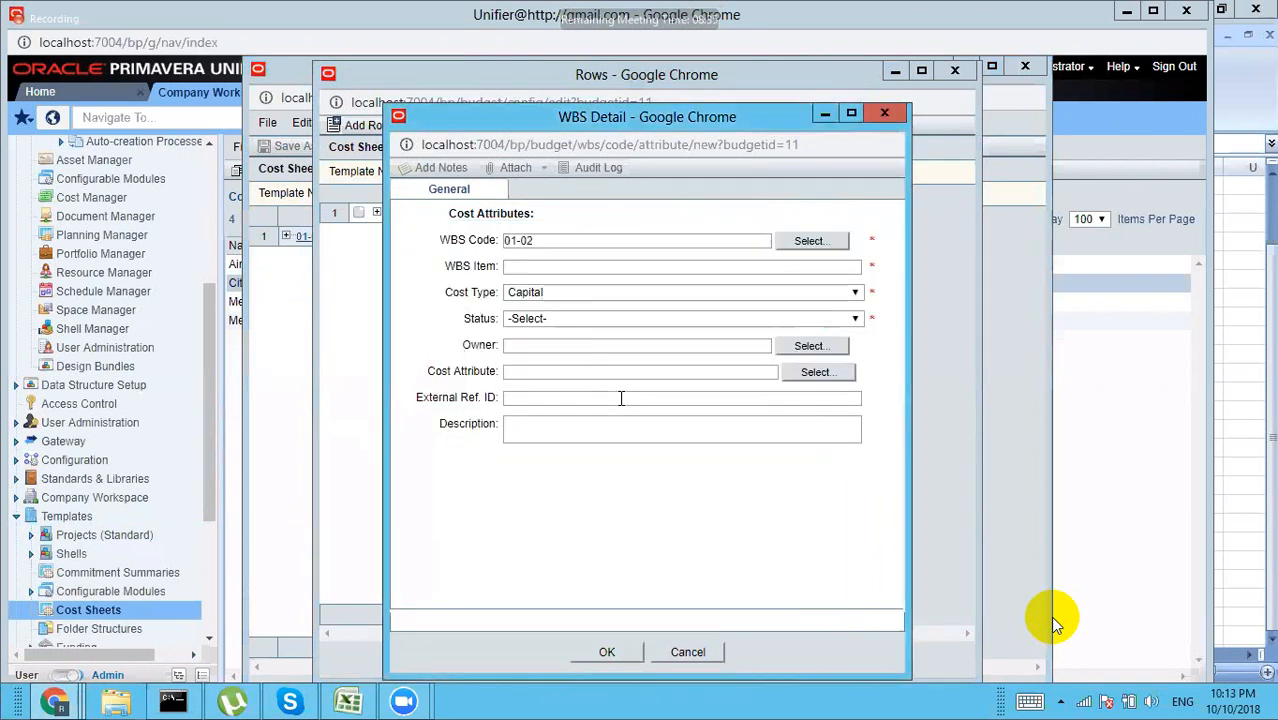
{"action": "left_click", "coordinate": [519, 265]}
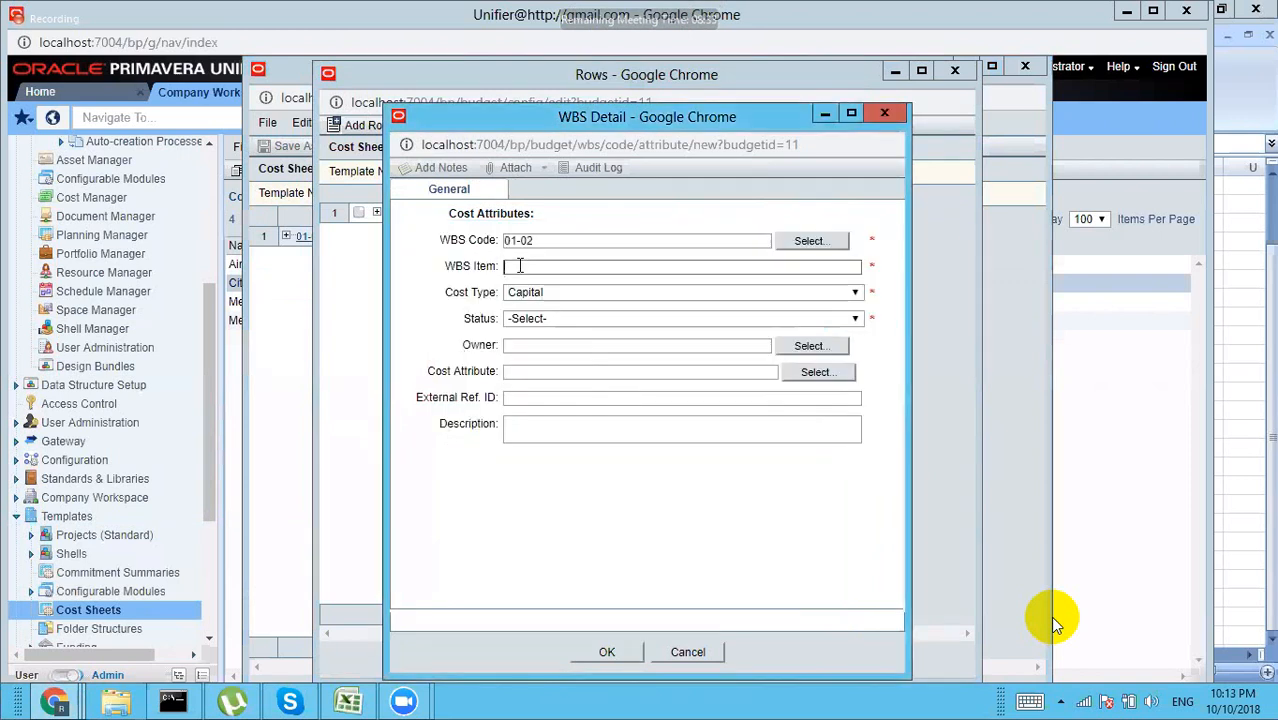
{"action": "type", "text": "superstructure"}
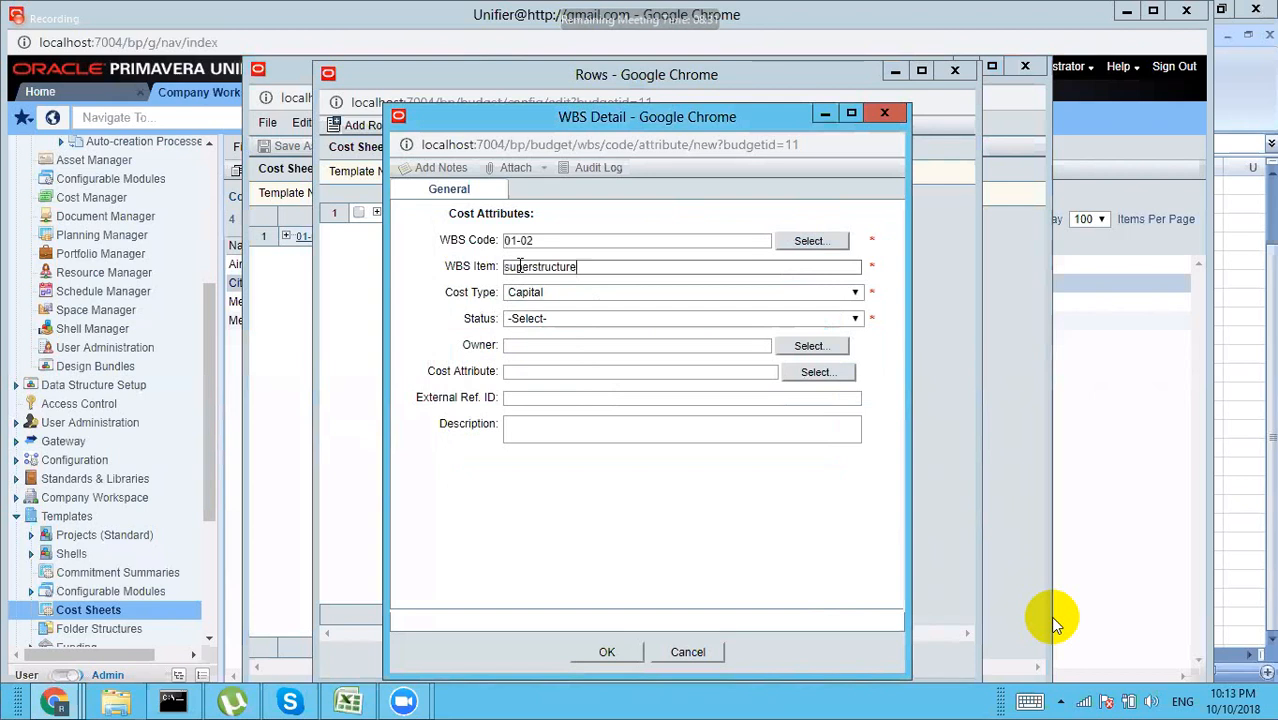
{"action": "left_click", "coordinate": [543, 318]}
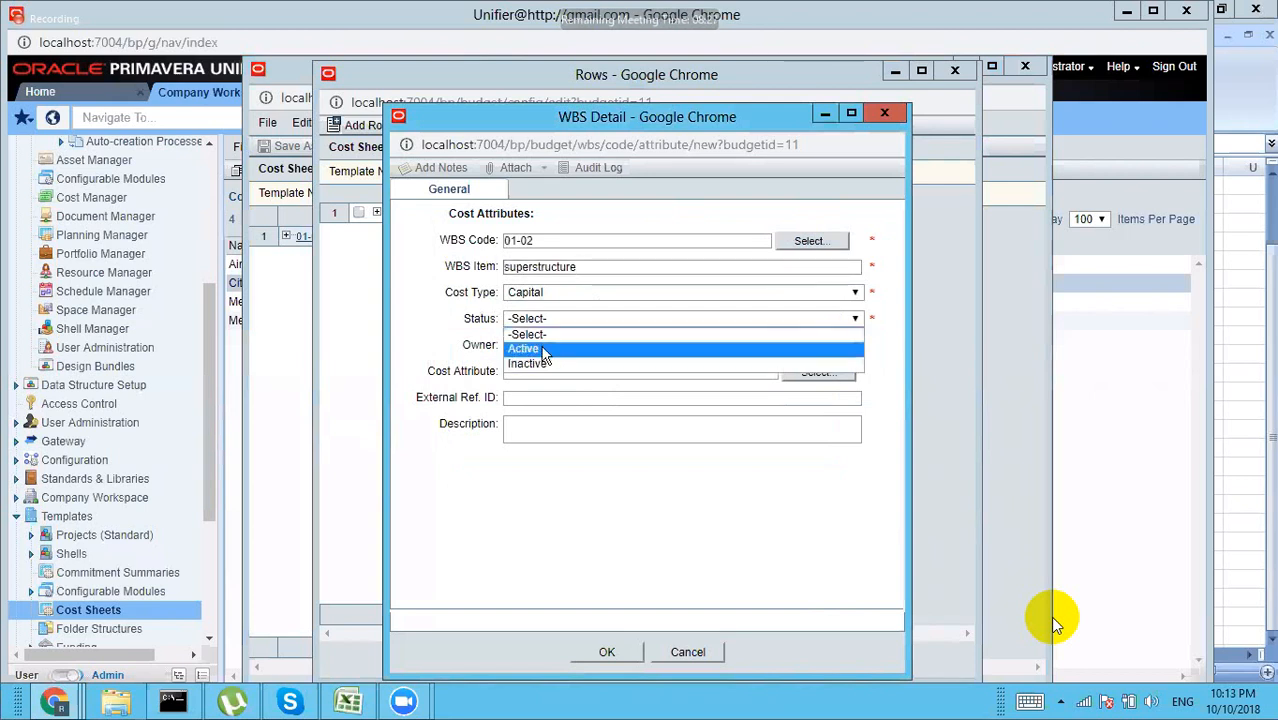
{"action": "left_click", "coordinate": [543, 348]}
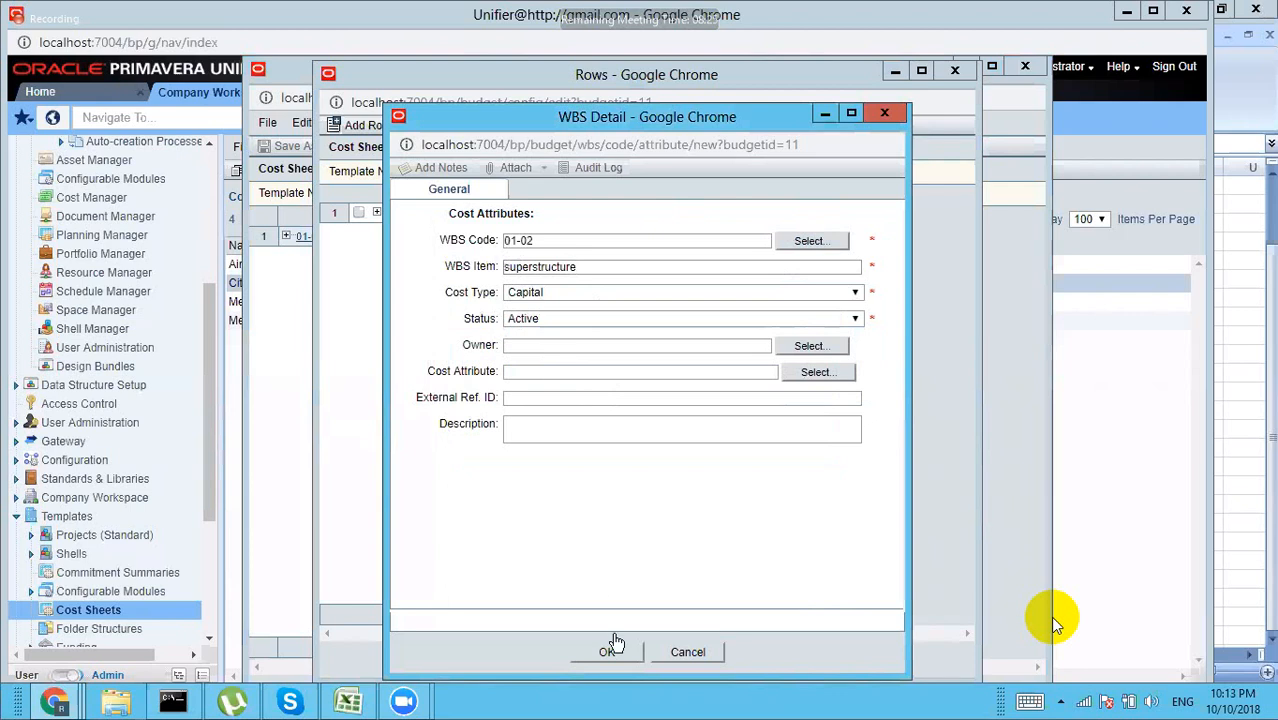
{"action": "left_click", "coordinate": [609, 654]}
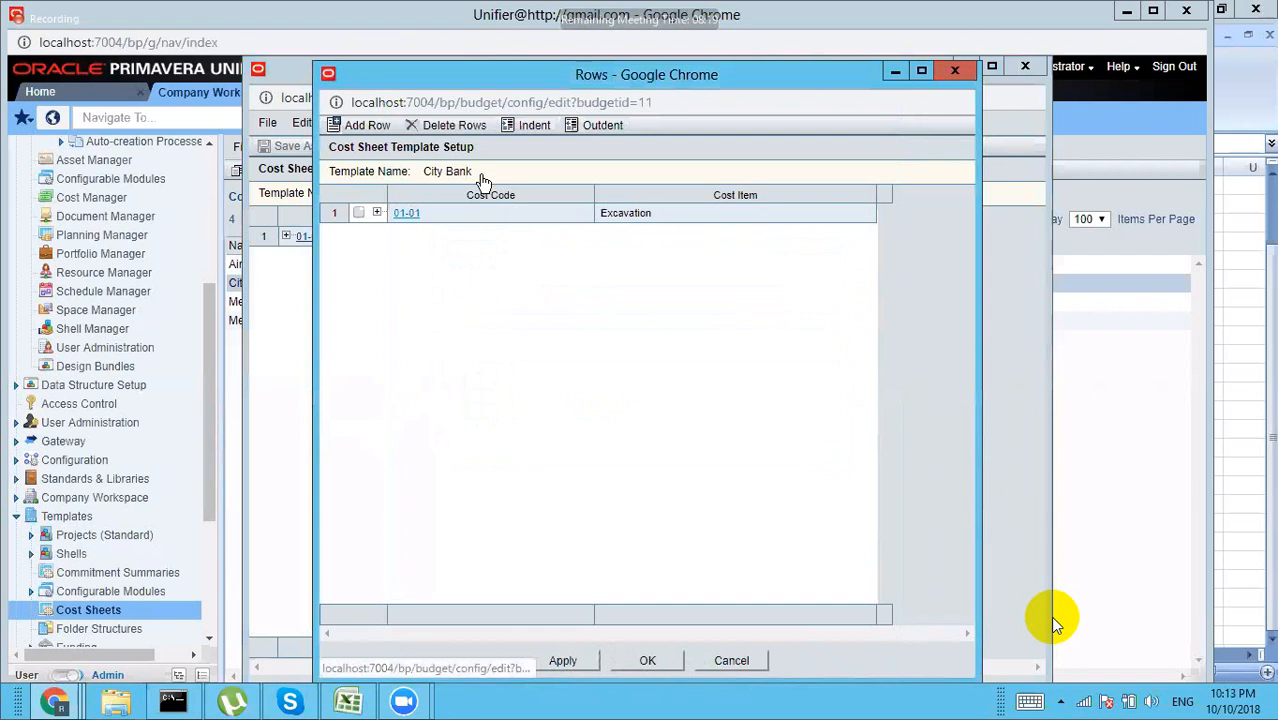
Step: Outdent the 01-02 superstructure row so it no longer sits under 01-01 Excavation
{"action": "left_click", "coordinate": [377, 214]}
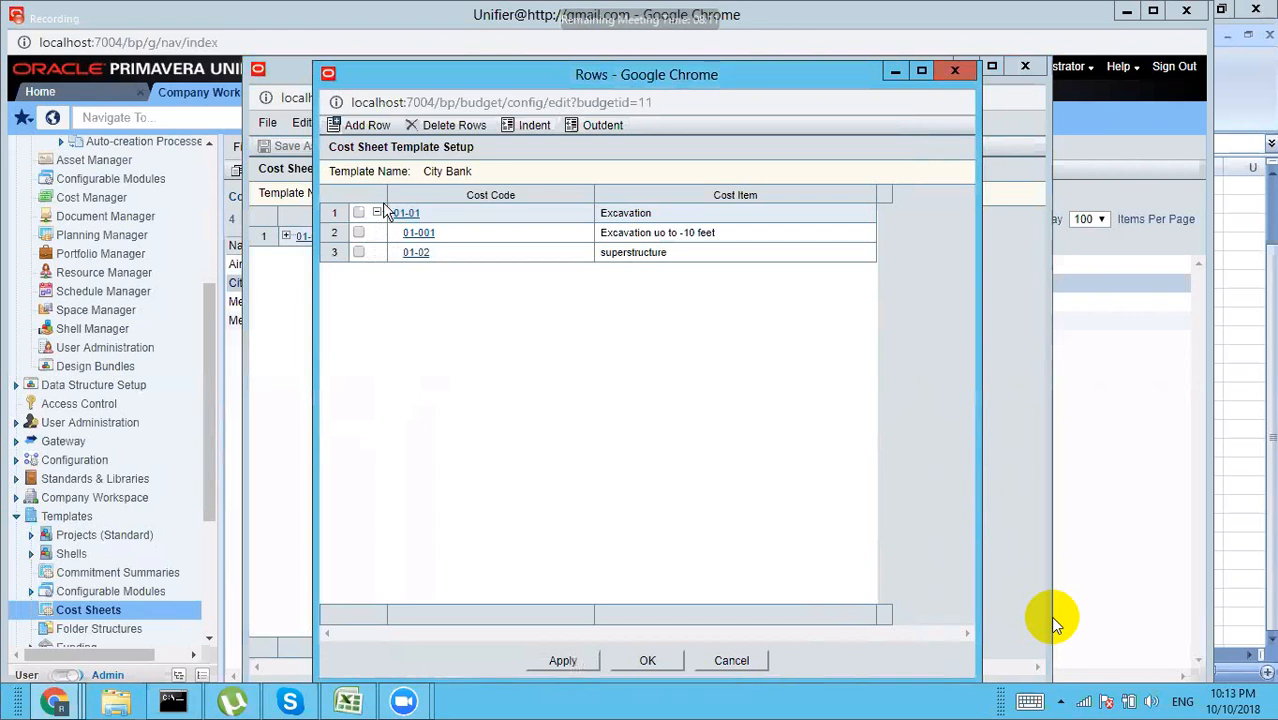
{"action": "left_click", "coordinate": [377, 214]}
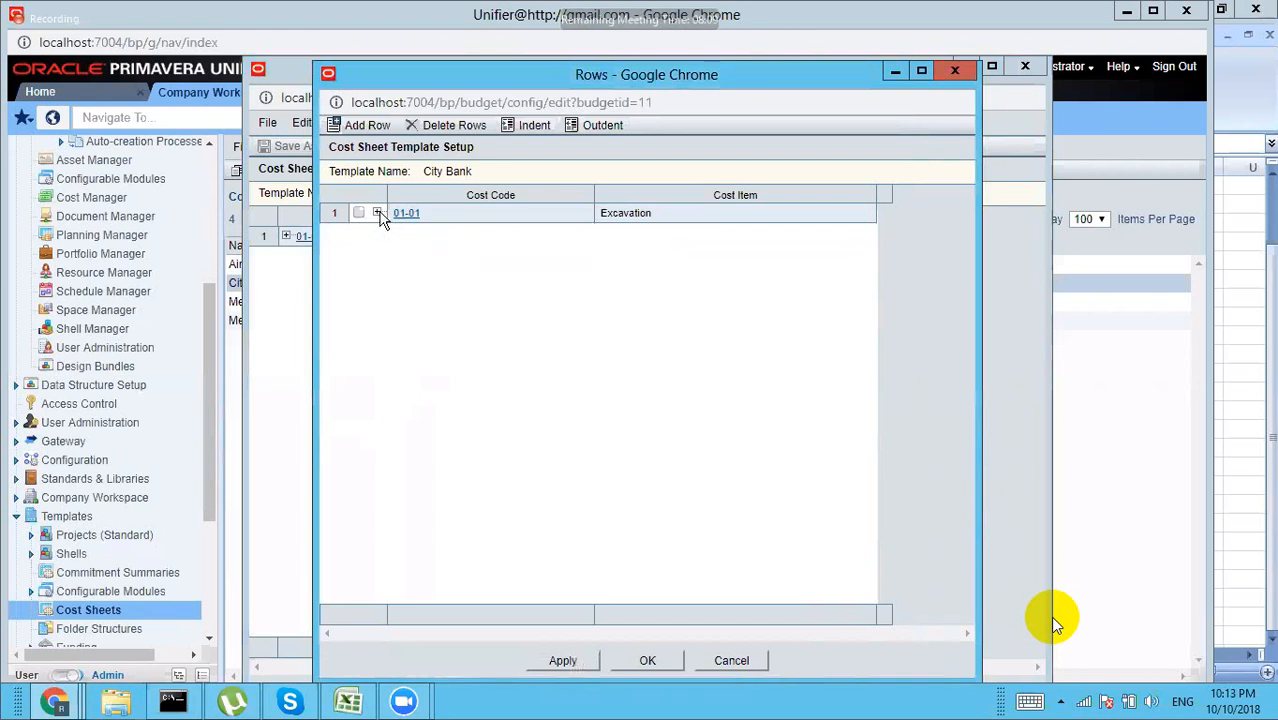
{"action": "left_click", "coordinate": [377, 213]}
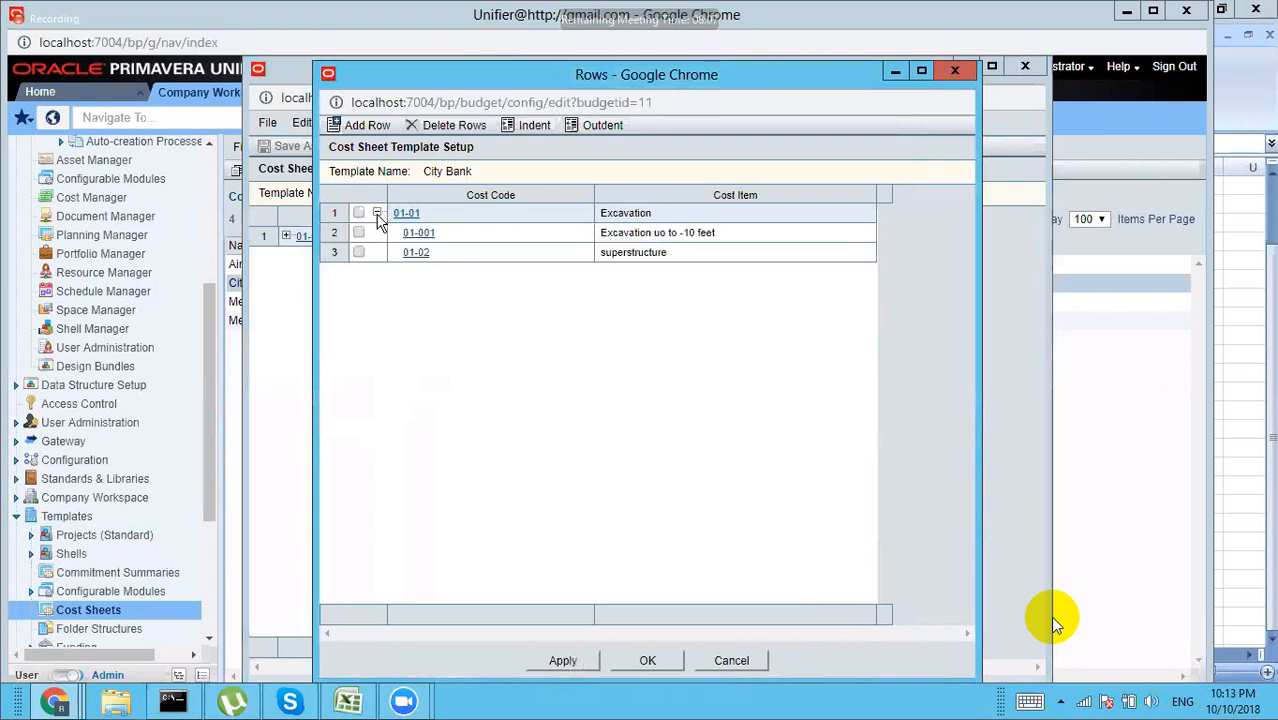
{"action": "left_click", "coordinate": [358, 253]}
{"action": "left_click", "coordinate": [597, 128]}
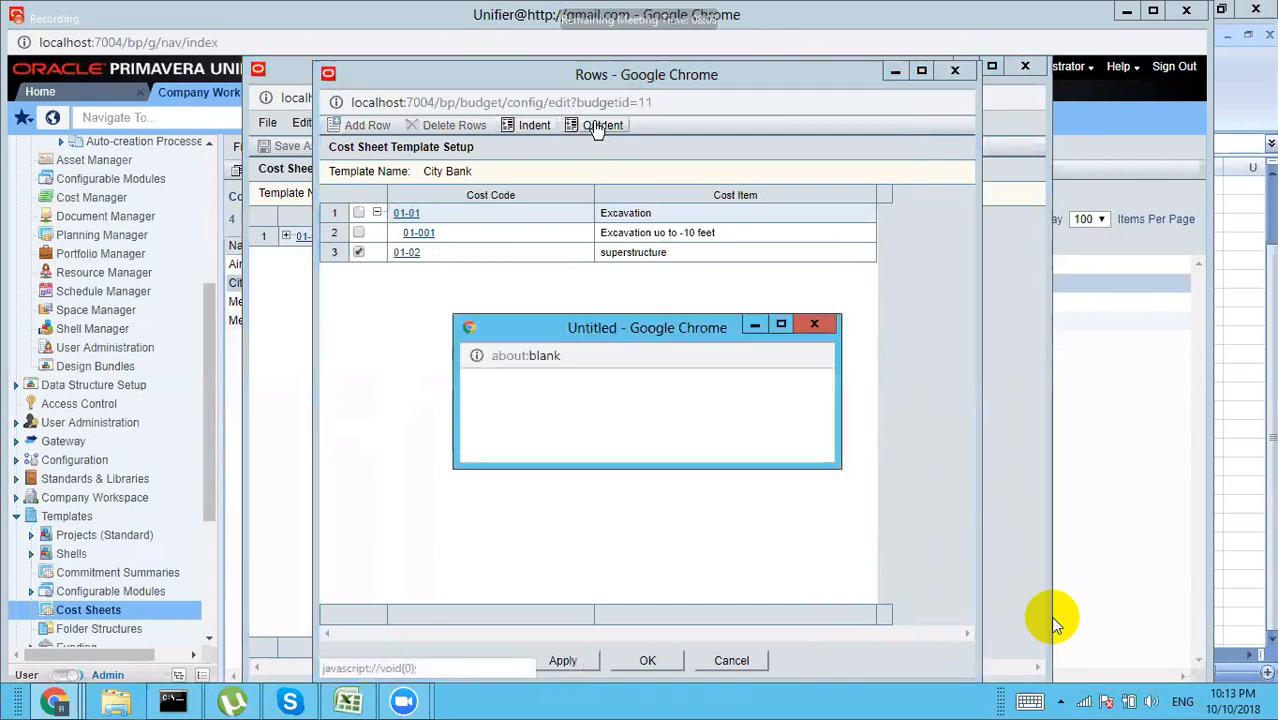
Step: Check that 01-01 Excavation and 01-02 superstructure are both top-level, then save the rows
{"action": "left_click", "coordinate": [358, 253]}
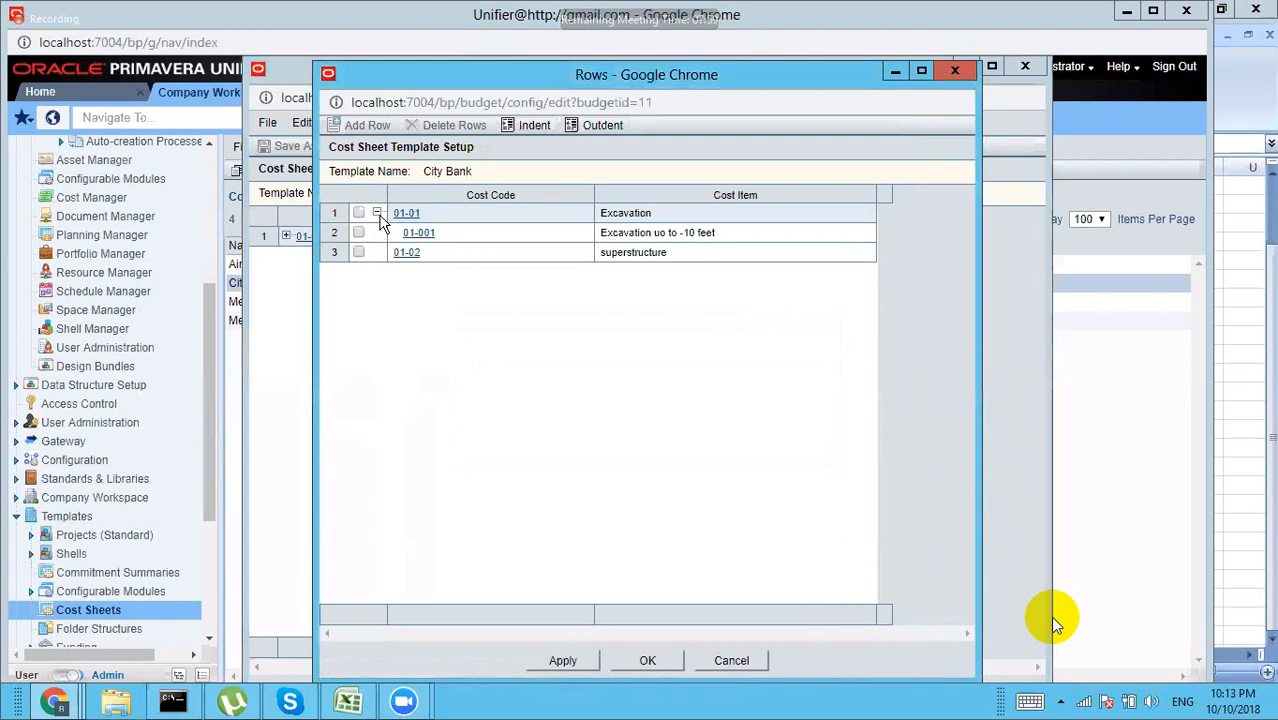
{"action": "left_click", "coordinate": [378, 214]}
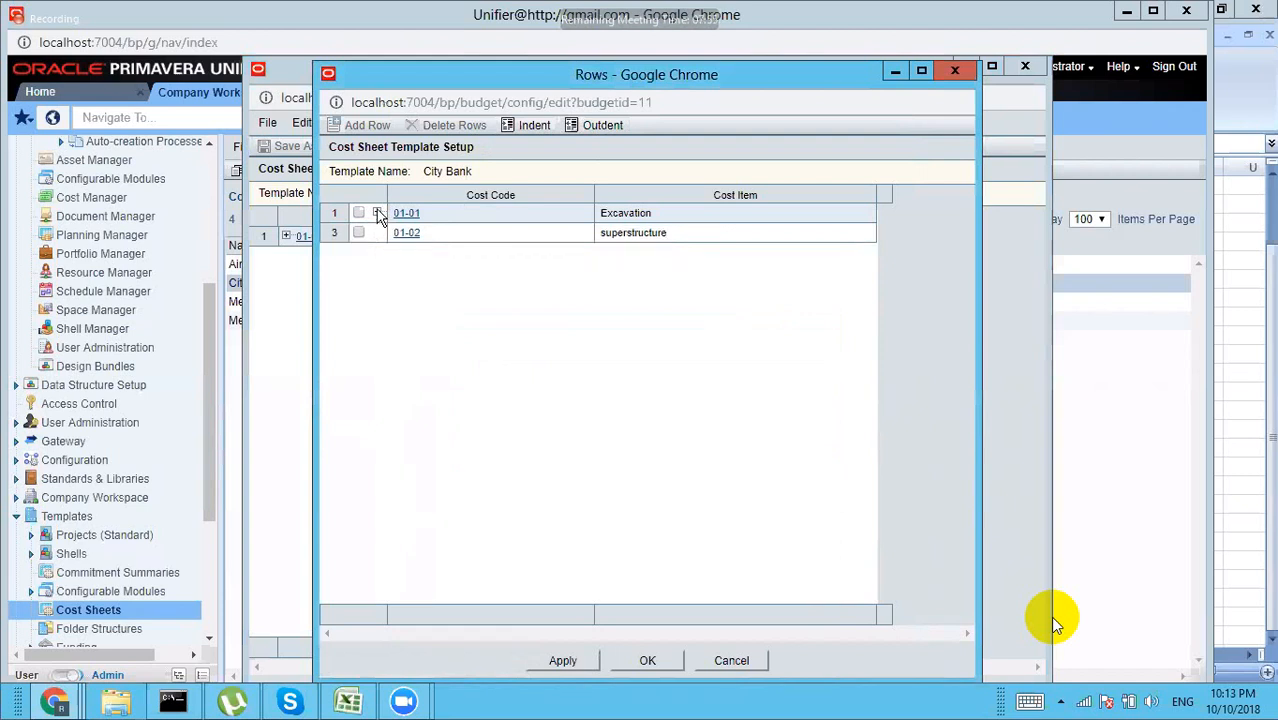
{"action": "left_click", "coordinate": [378, 214]}
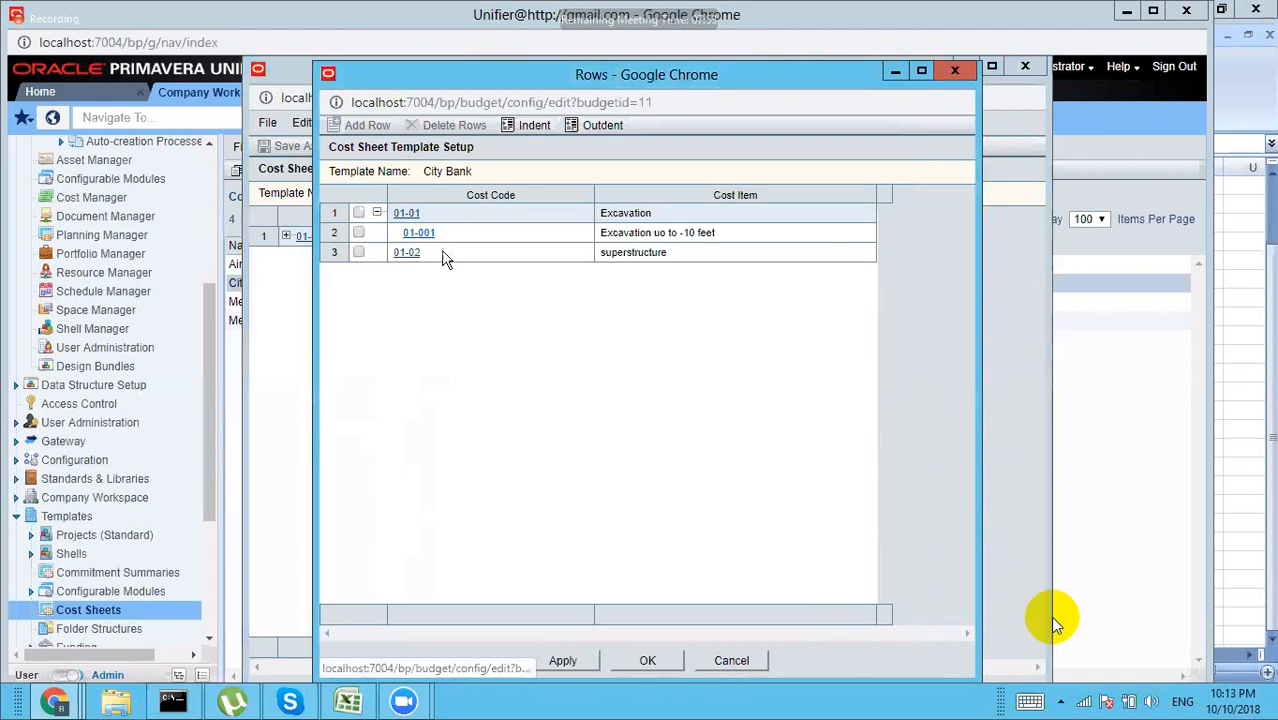
{"action": "left_click", "coordinate": [650, 660]}
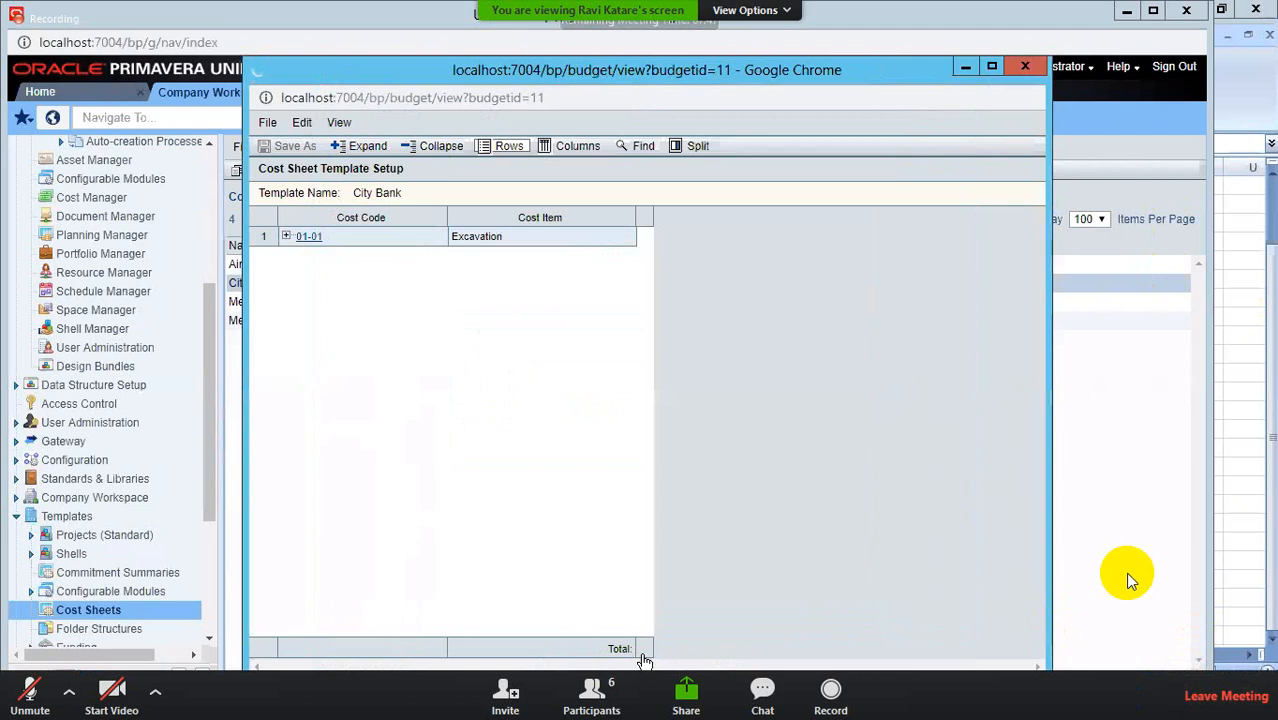
{"action": "left_click", "coordinate": [577, 147]}
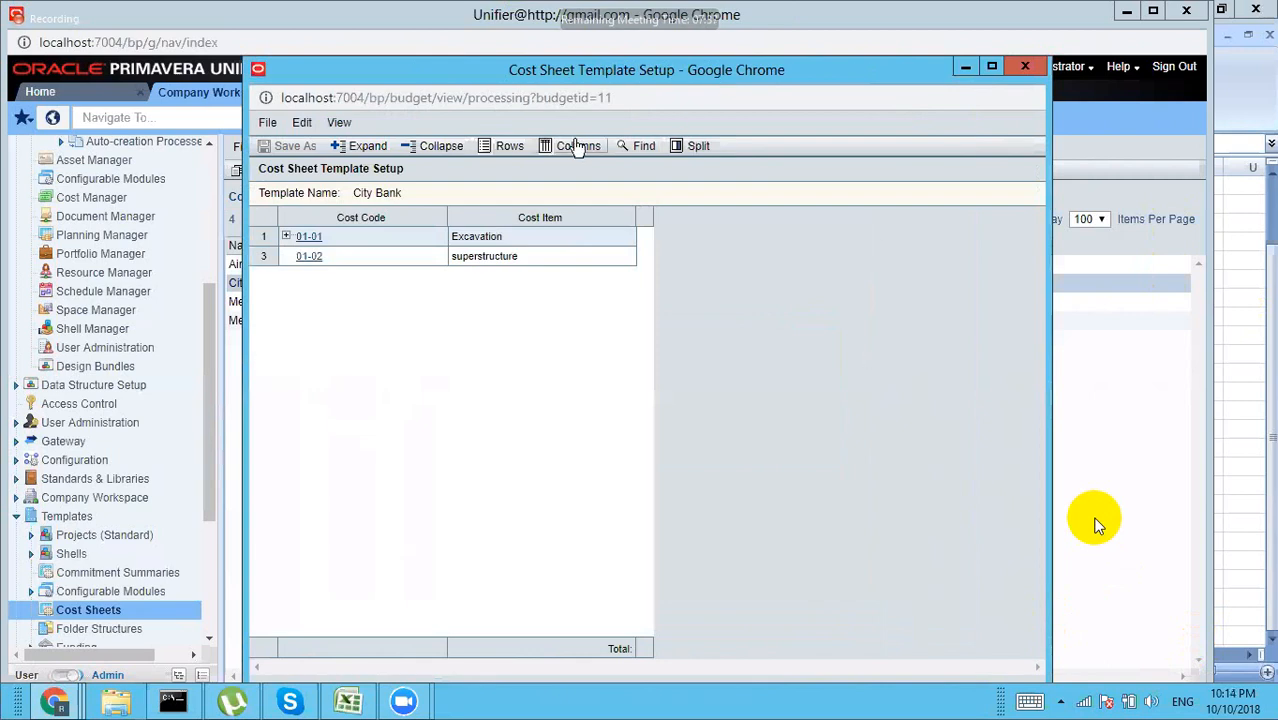
Step: Create a currency column from Budget Approval (Approved), positioned after Cost Item
{"action": "left_click", "coordinate": [577, 146]}
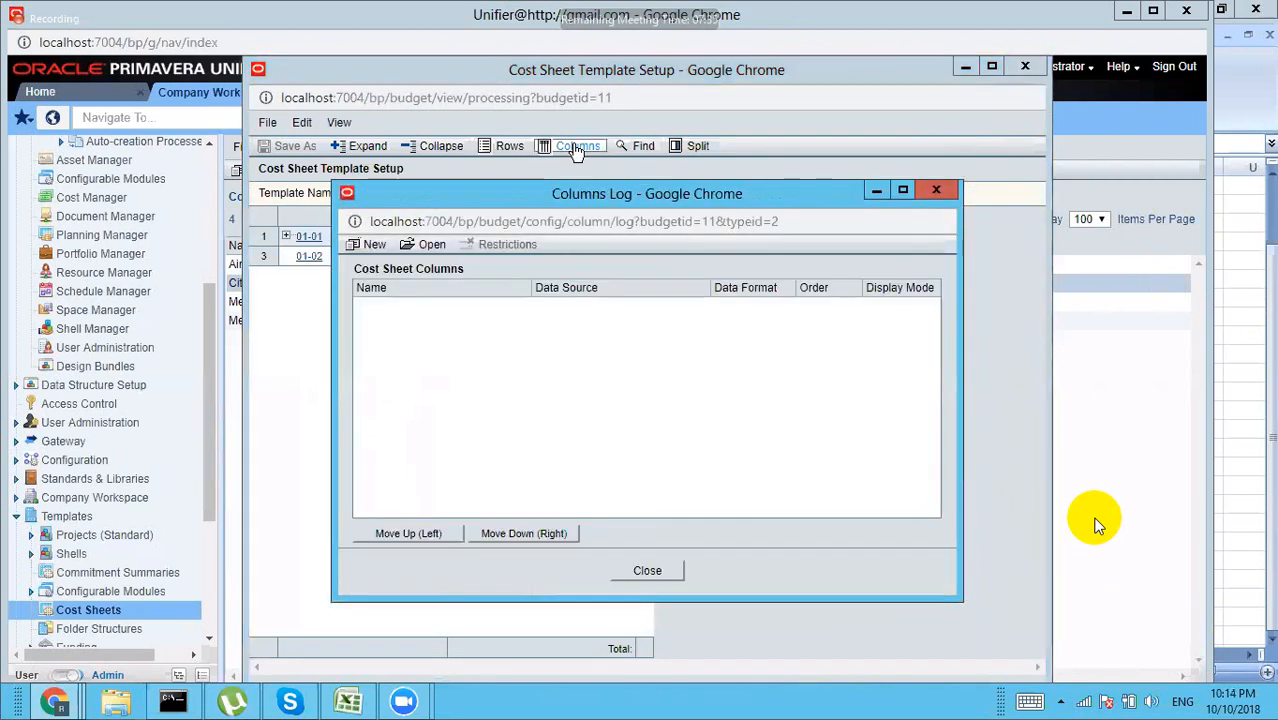
{"action": "left_click", "coordinate": [375, 246]}
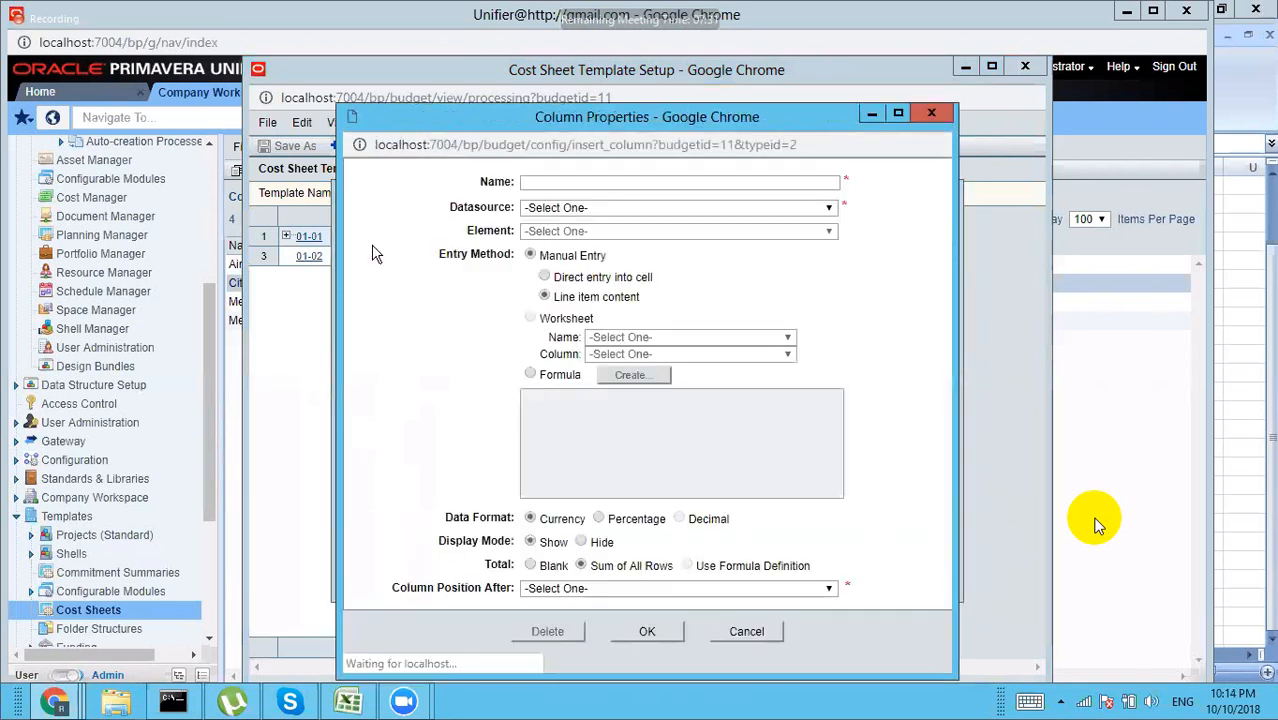
{"action": "left_click", "coordinate": [658, 208]}
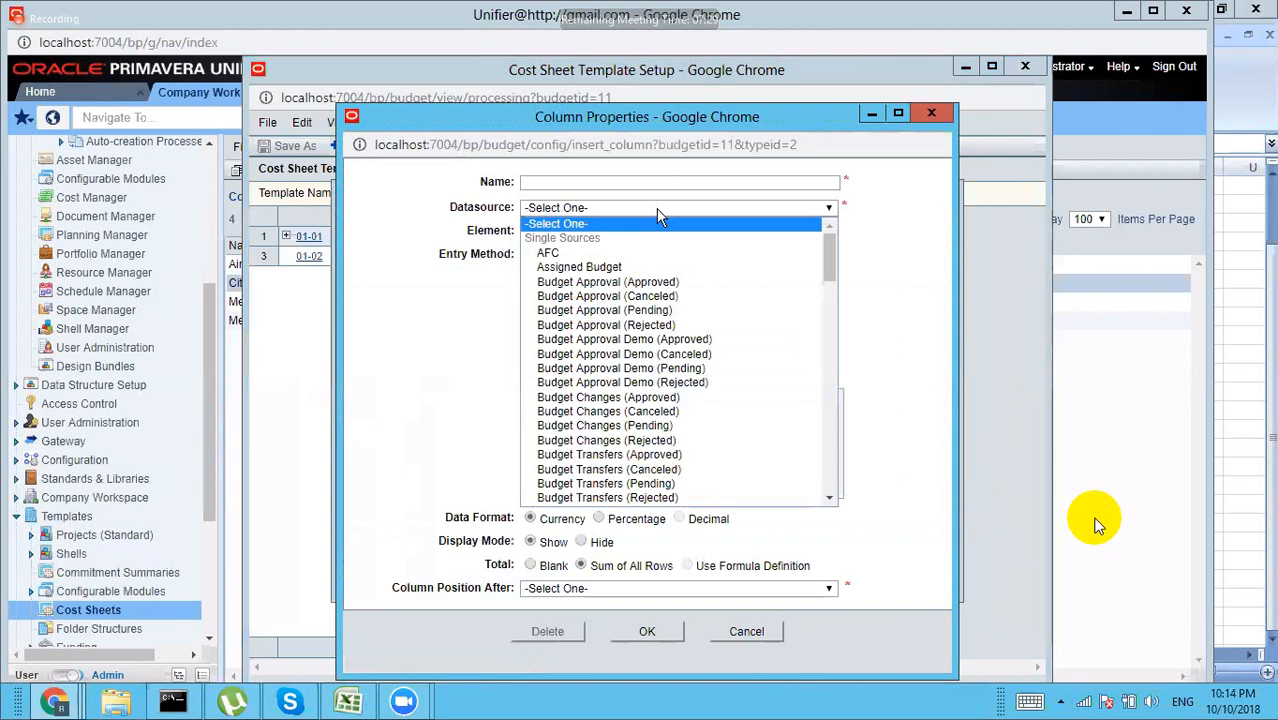
{"action": "left_click", "coordinate": [627, 283]}
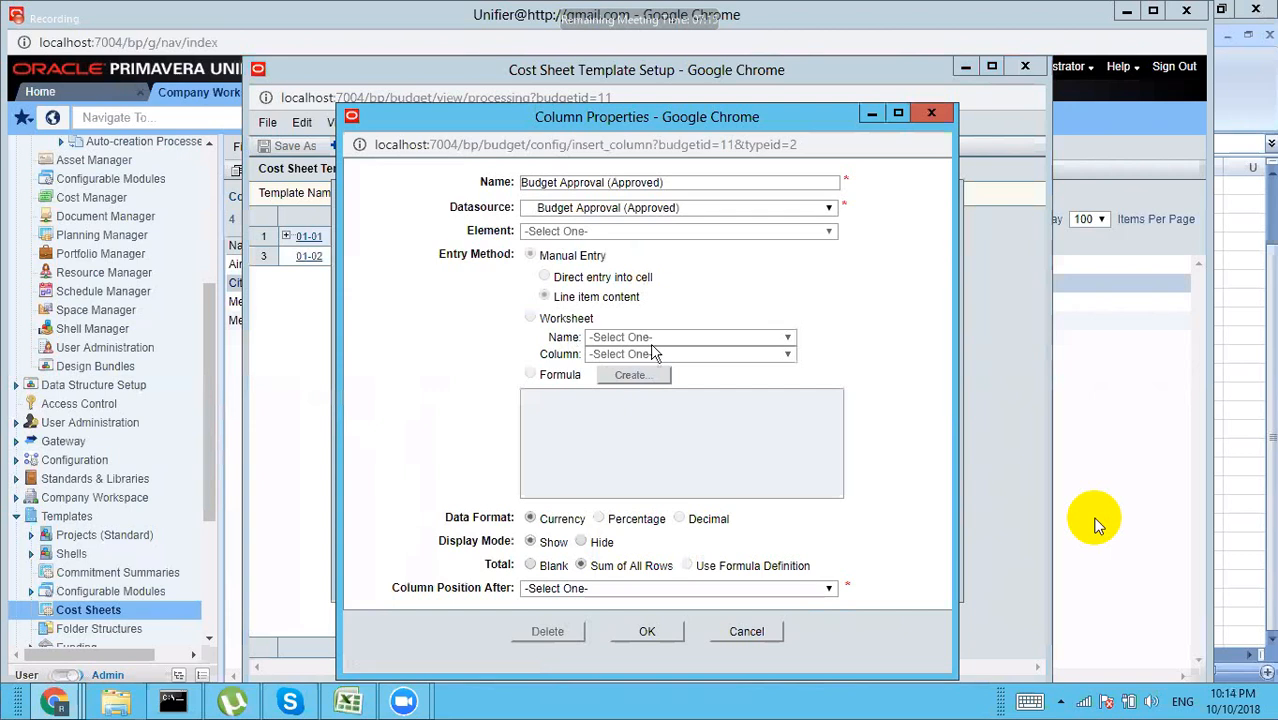
{"action": "left_click", "coordinate": [541, 592]}
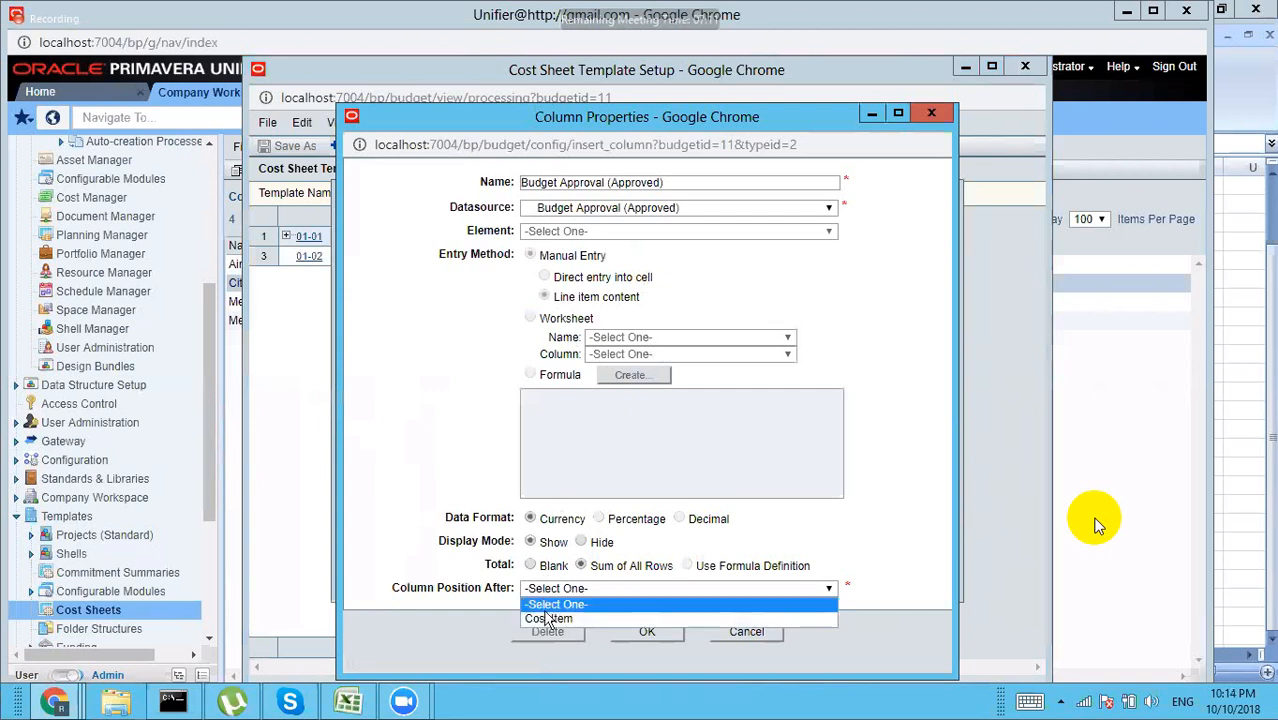
{"action": "left_click", "coordinate": [545, 617]}
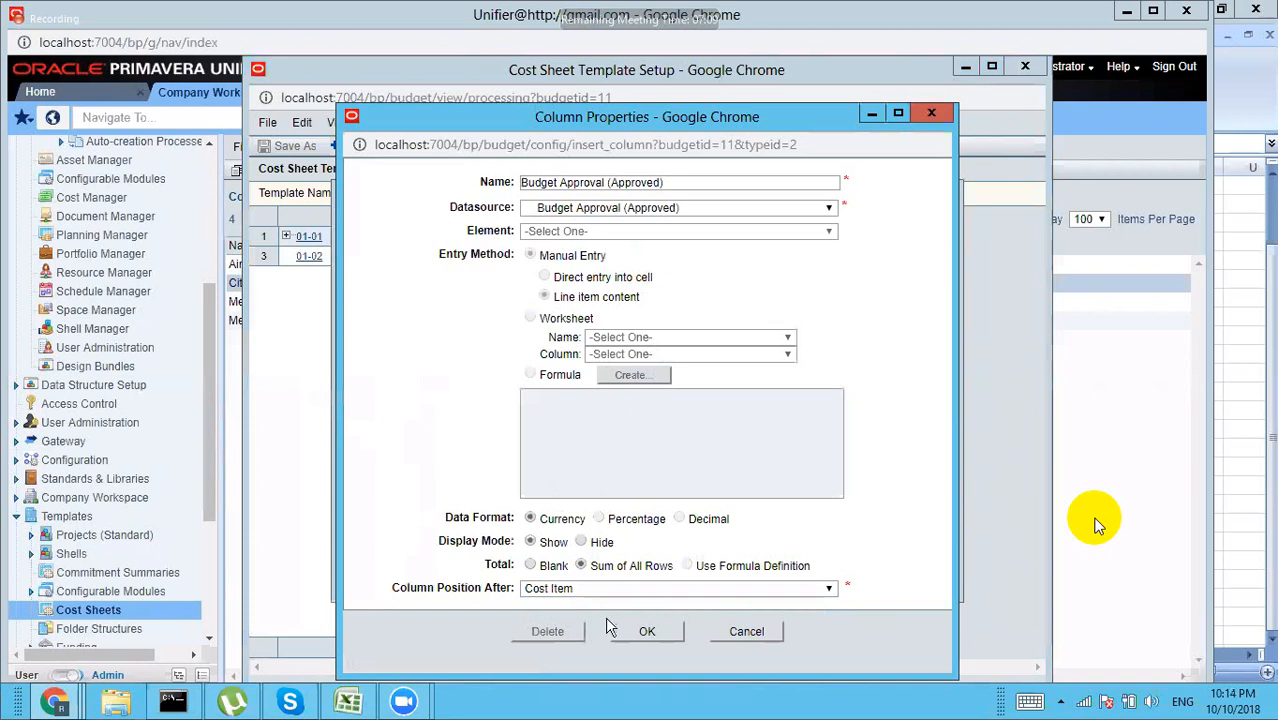
{"action": "left_click", "coordinate": [641, 630]}
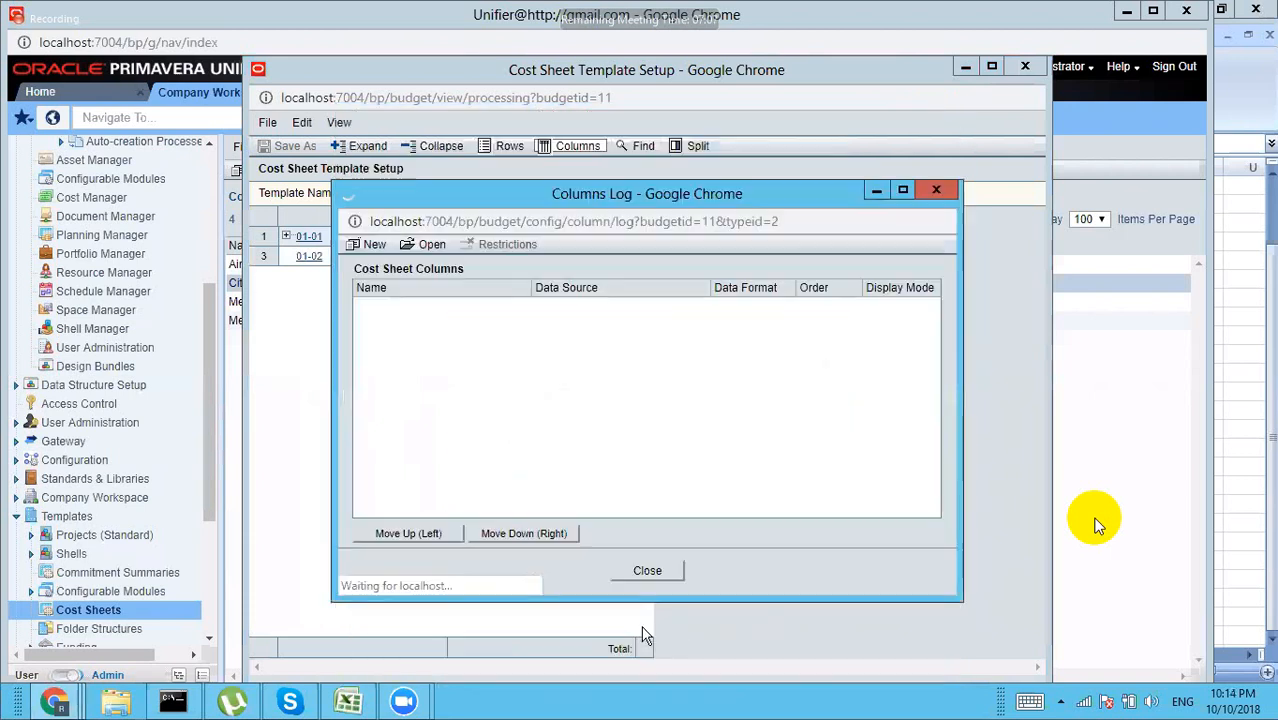
{"action": "left_click", "coordinate": [375, 246]}
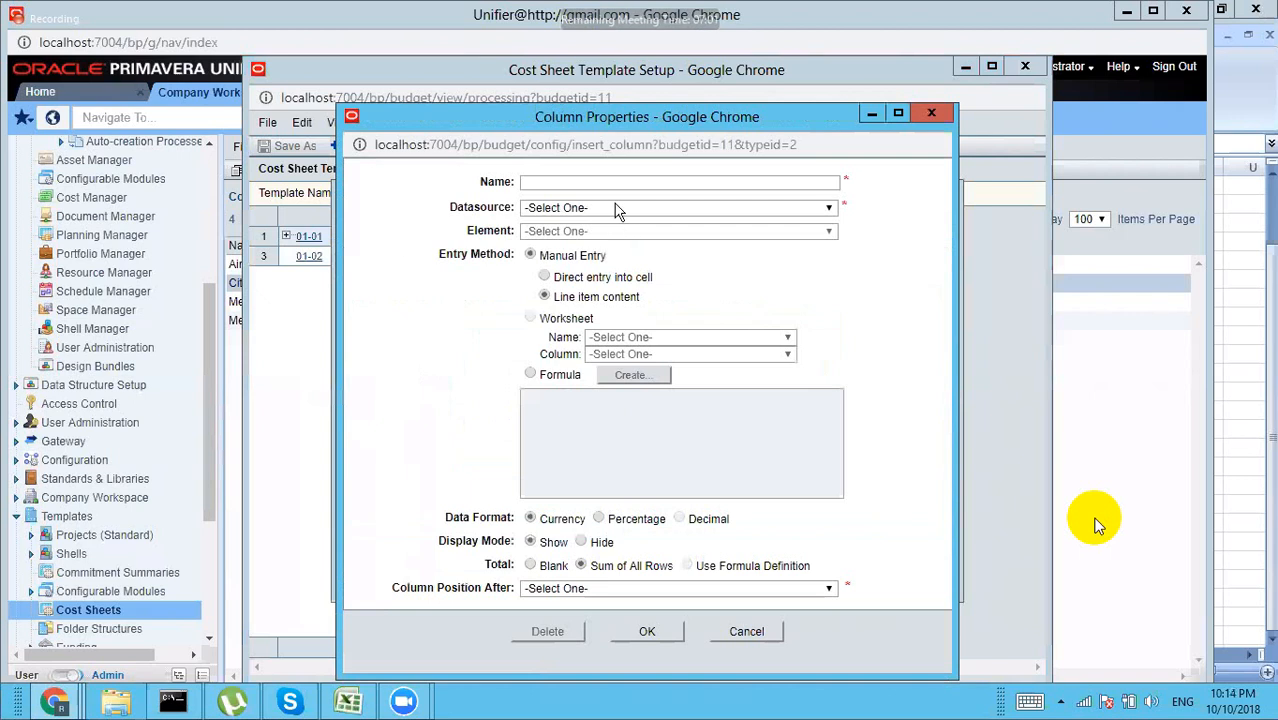
Step: Create a column from Budget Approval (Pending), placed after Cost Item instead of after Approved
{"action": "left_click", "coordinate": [617, 208]}
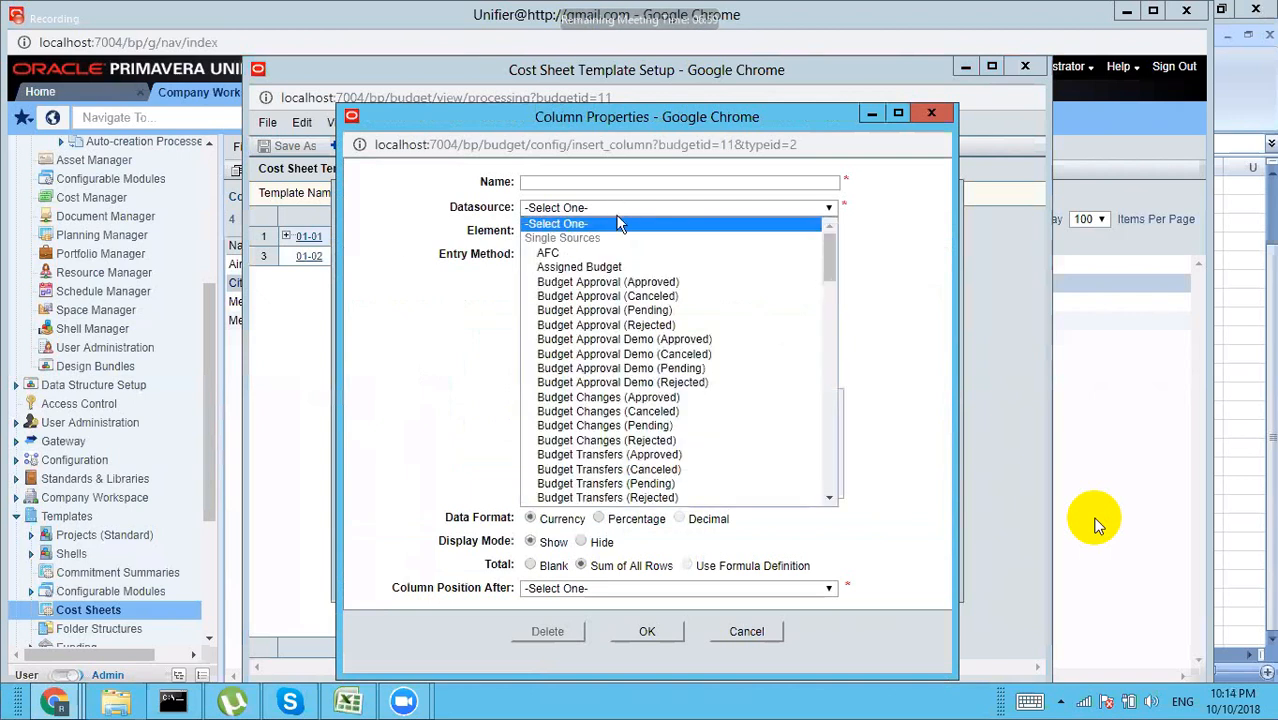
{"action": "left_click", "coordinate": [645, 312]}
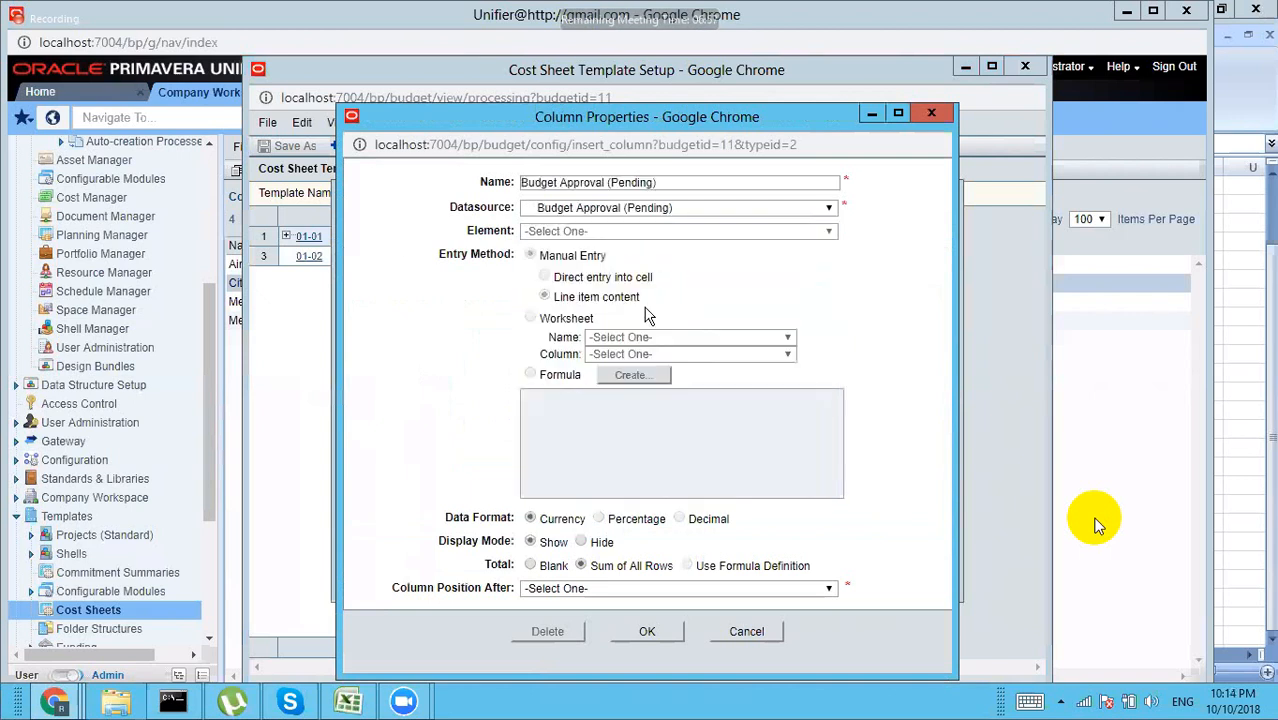
{"action": "left_click", "coordinate": [563, 590]}
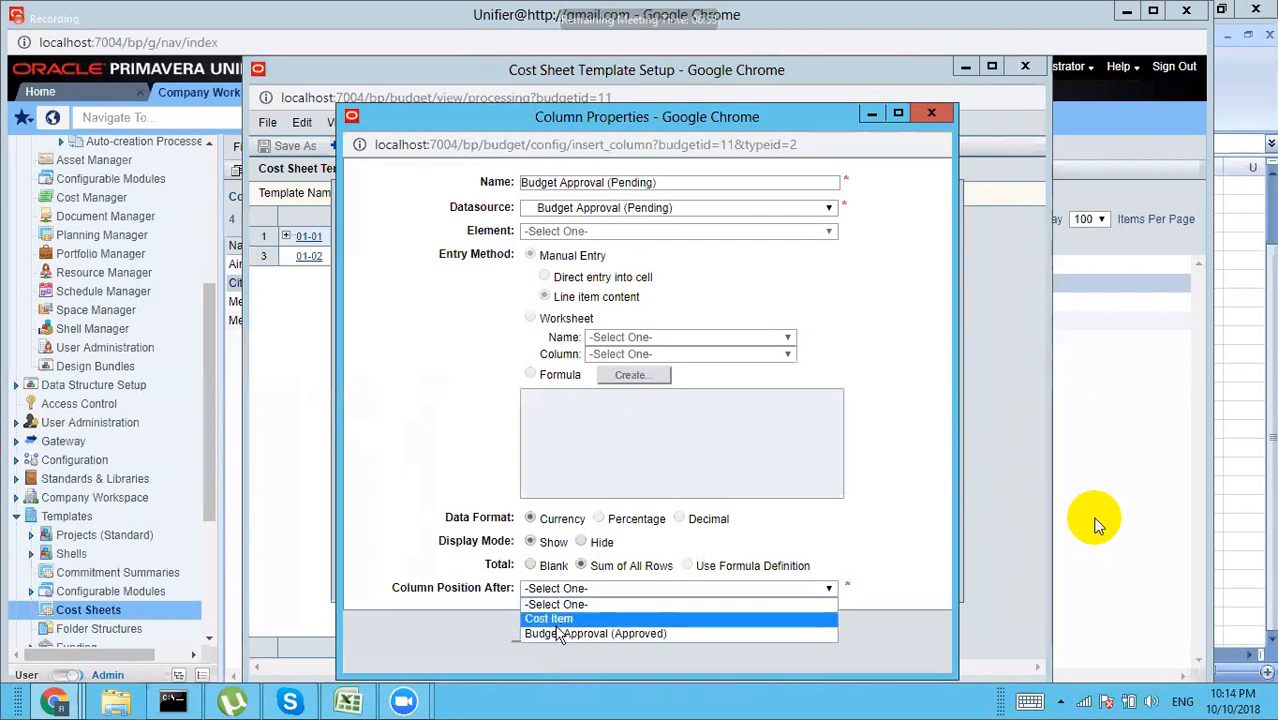
{"action": "left_click", "coordinate": [558, 634]}
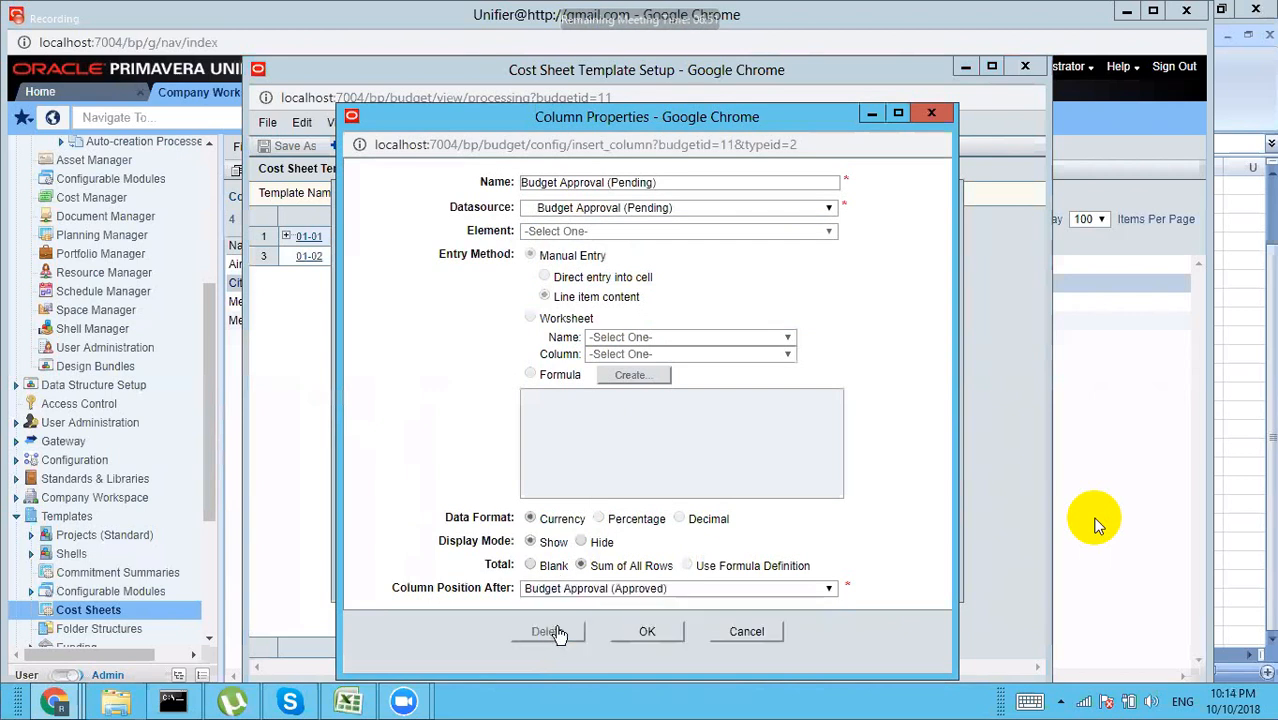
{"action": "left_click", "coordinate": [594, 592]}
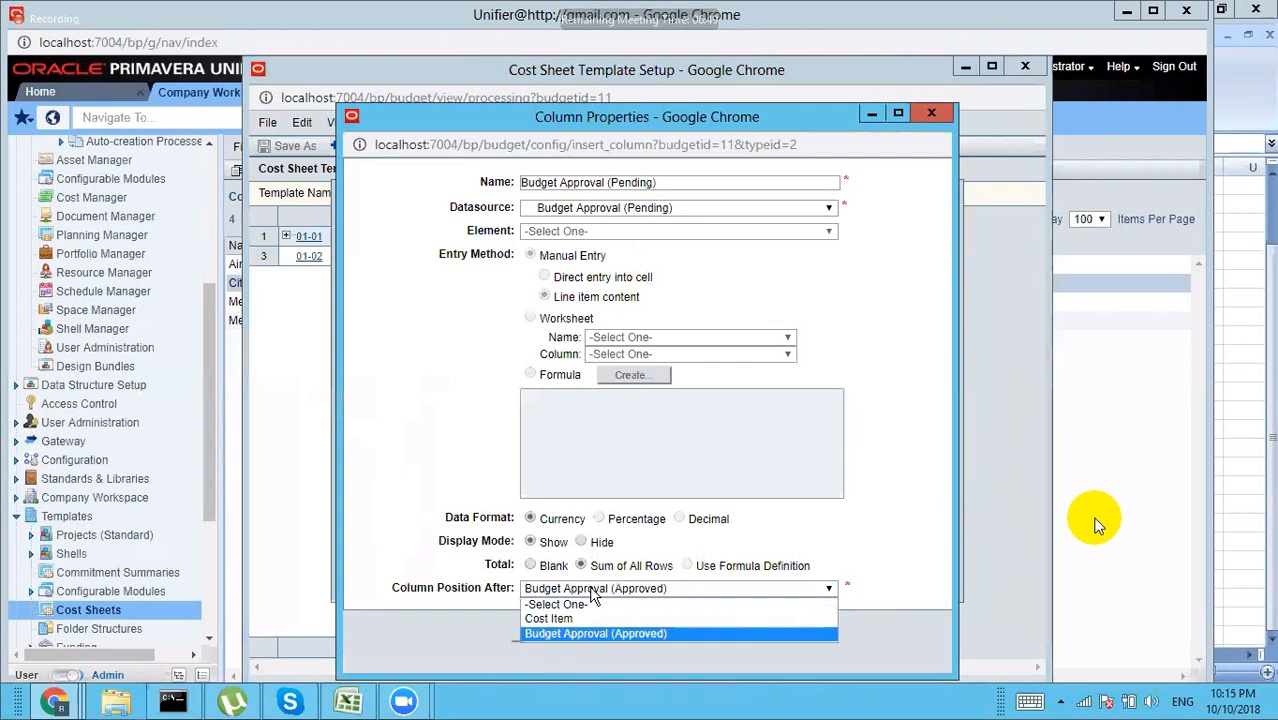
{"action": "left_click", "coordinate": [575, 618]}
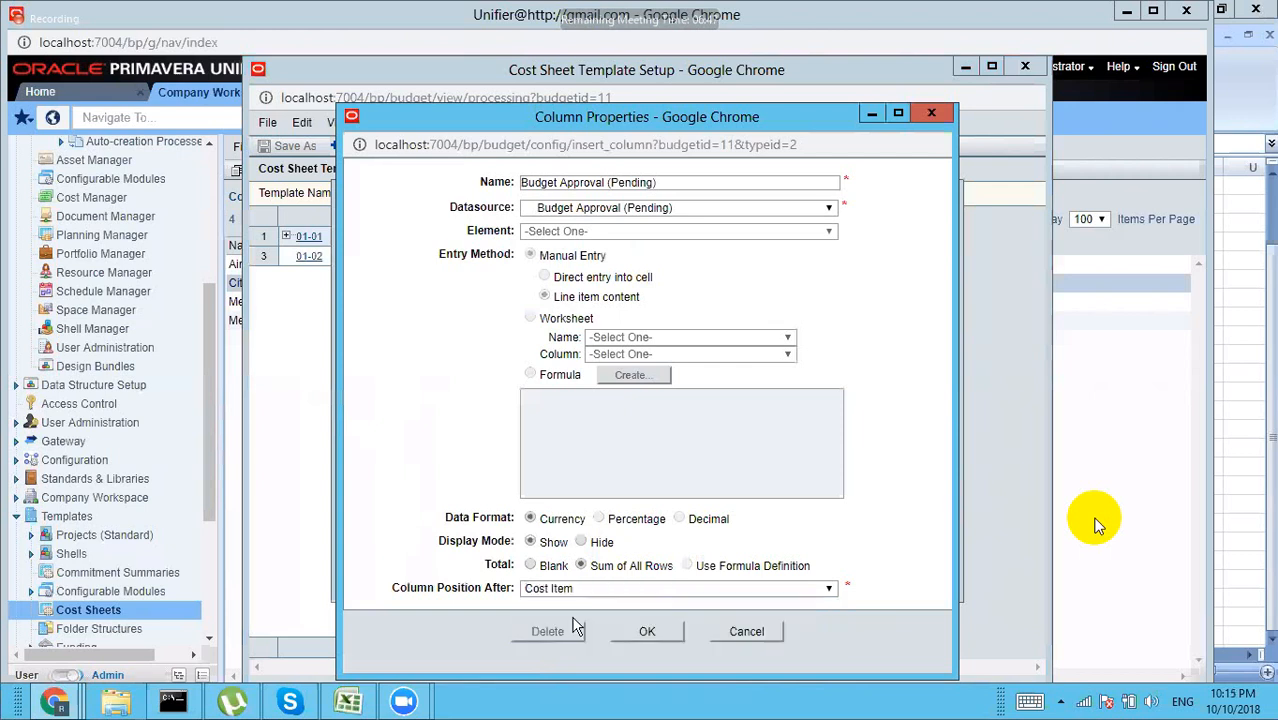
{"action": "left_click", "coordinate": [620, 630]}
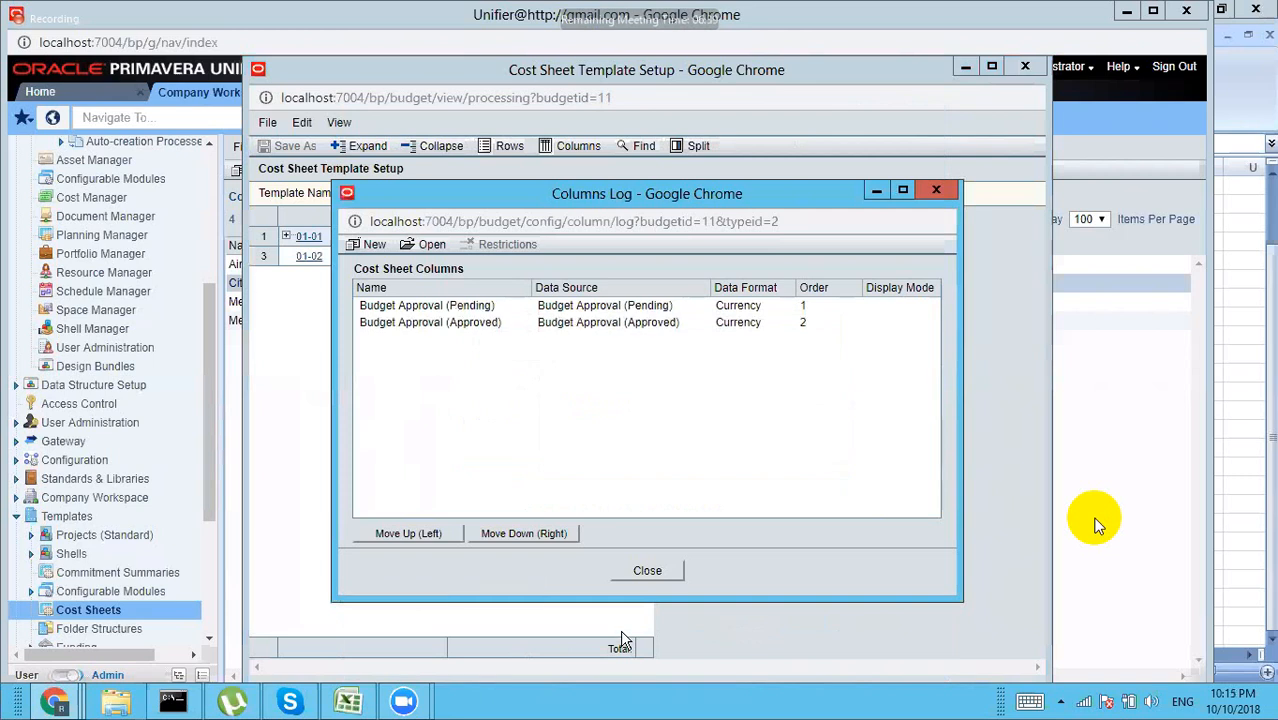
{"action": "left_click", "coordinate": [370, 245]}
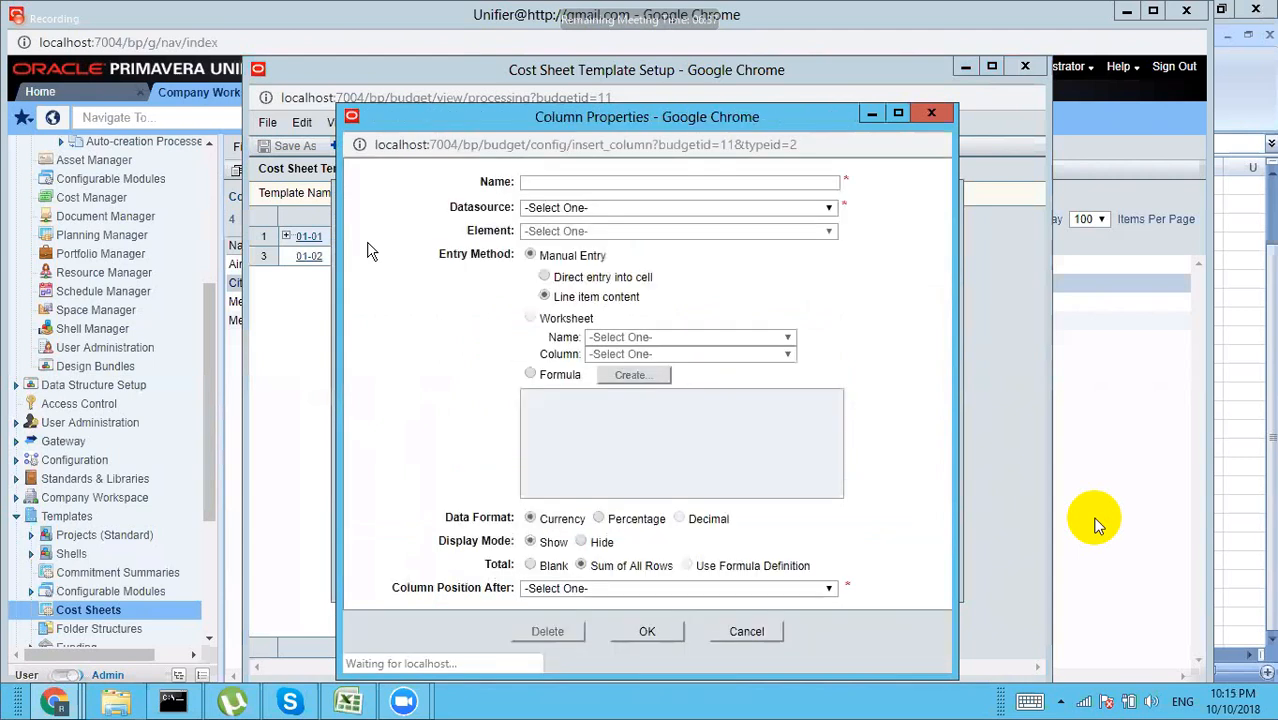
Step: Add a Budget Changes (Approved) column positioned after Budget Approval (Pending)
{"action": "left_click", "coordinate": [695, 208]}
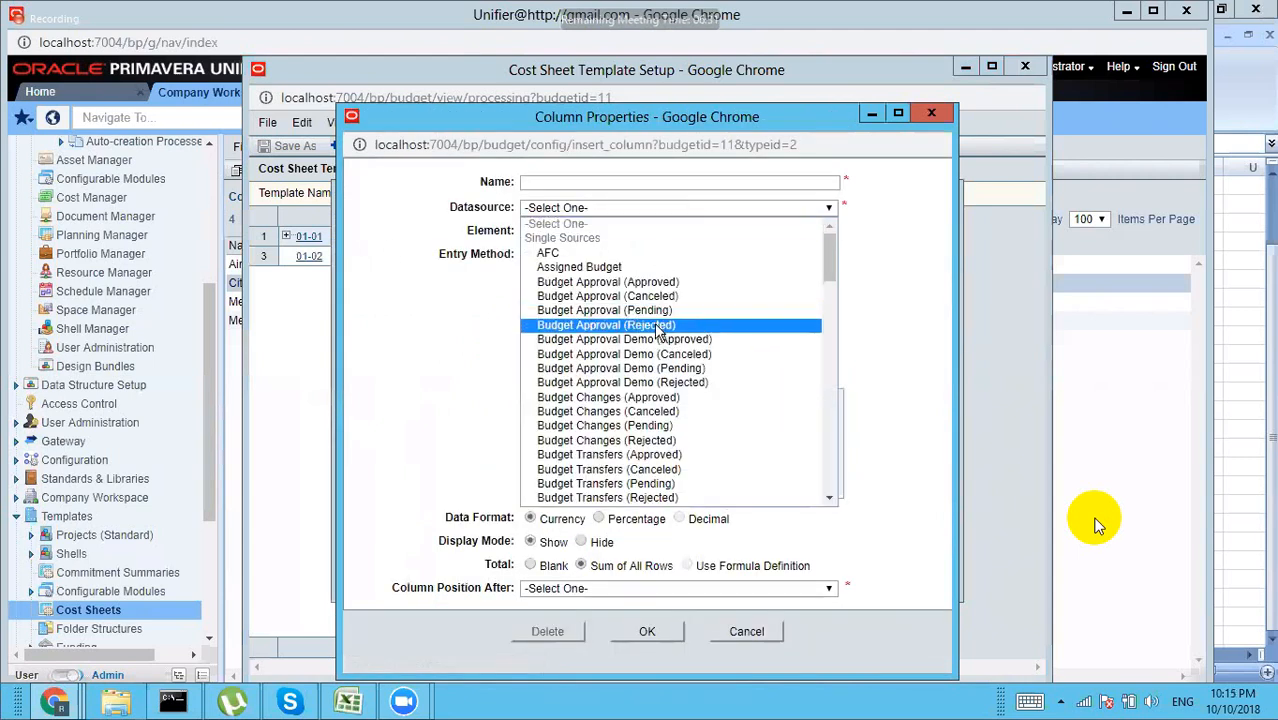
{"action": "left_click", "coordinate": [638, 398]}
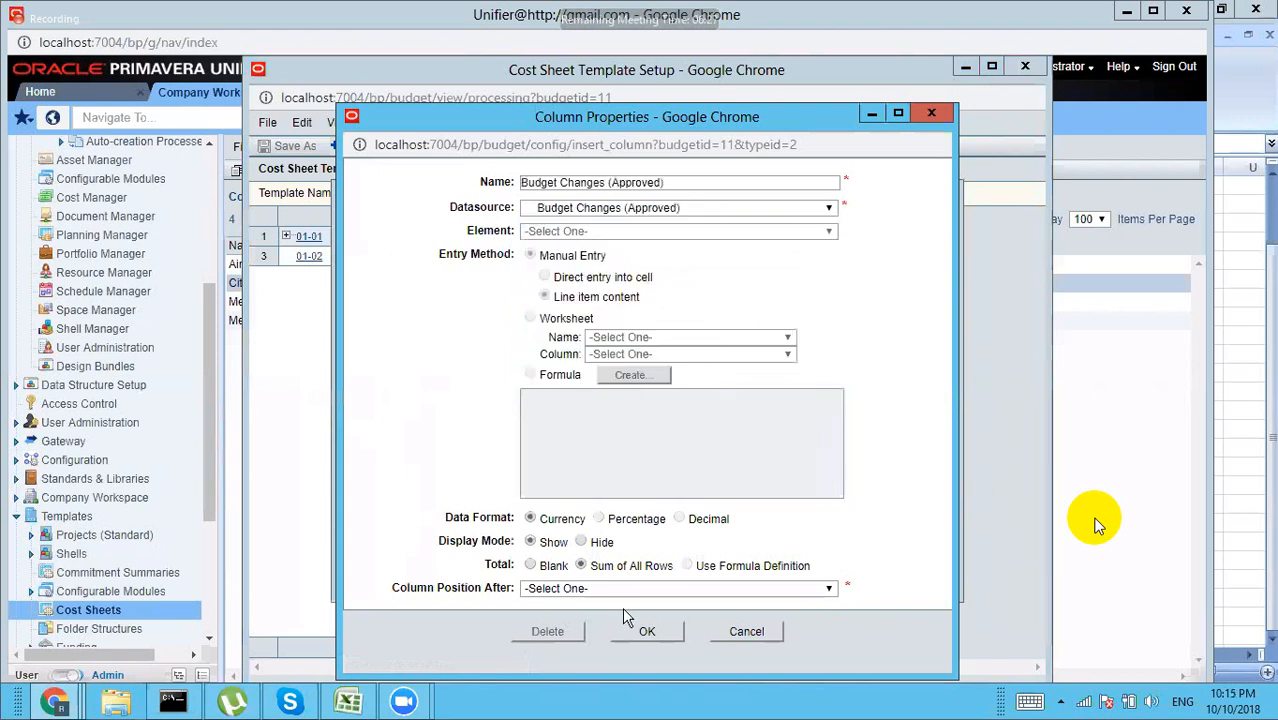
{"action": "left_click", "coordinate": [591, 591]}
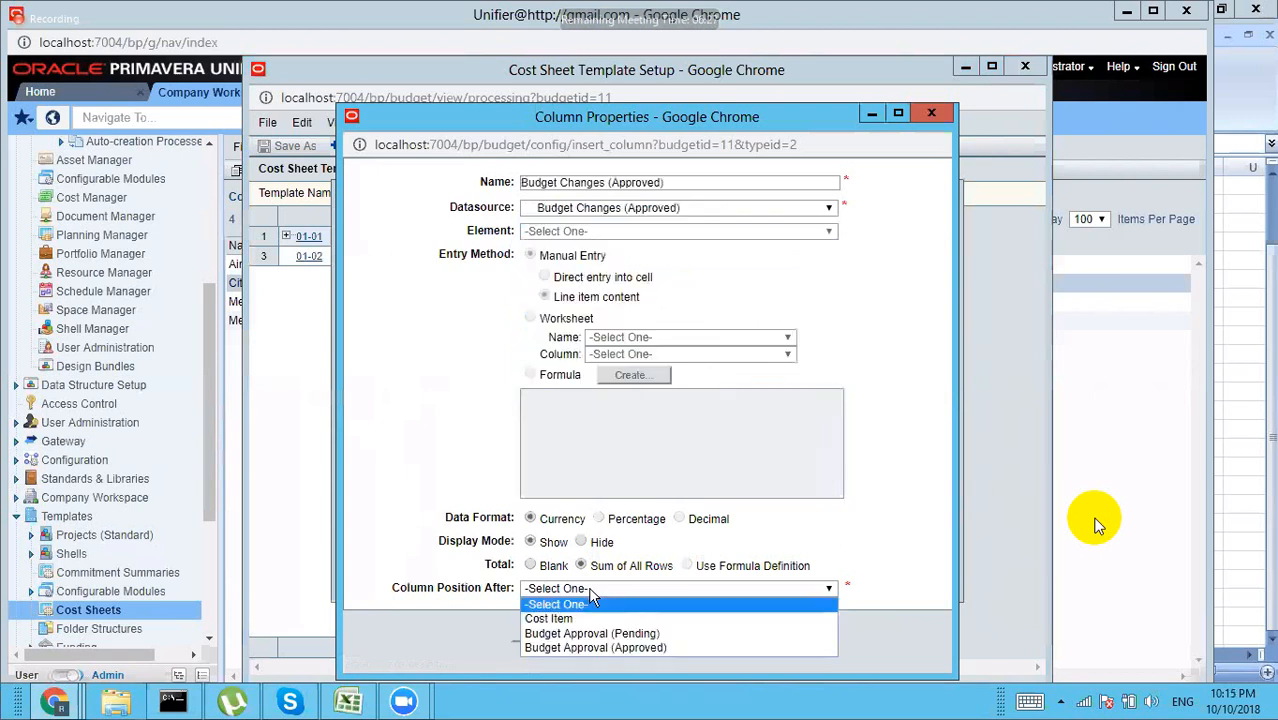
{"action": "left_click", "coordinate": [588, 647]}
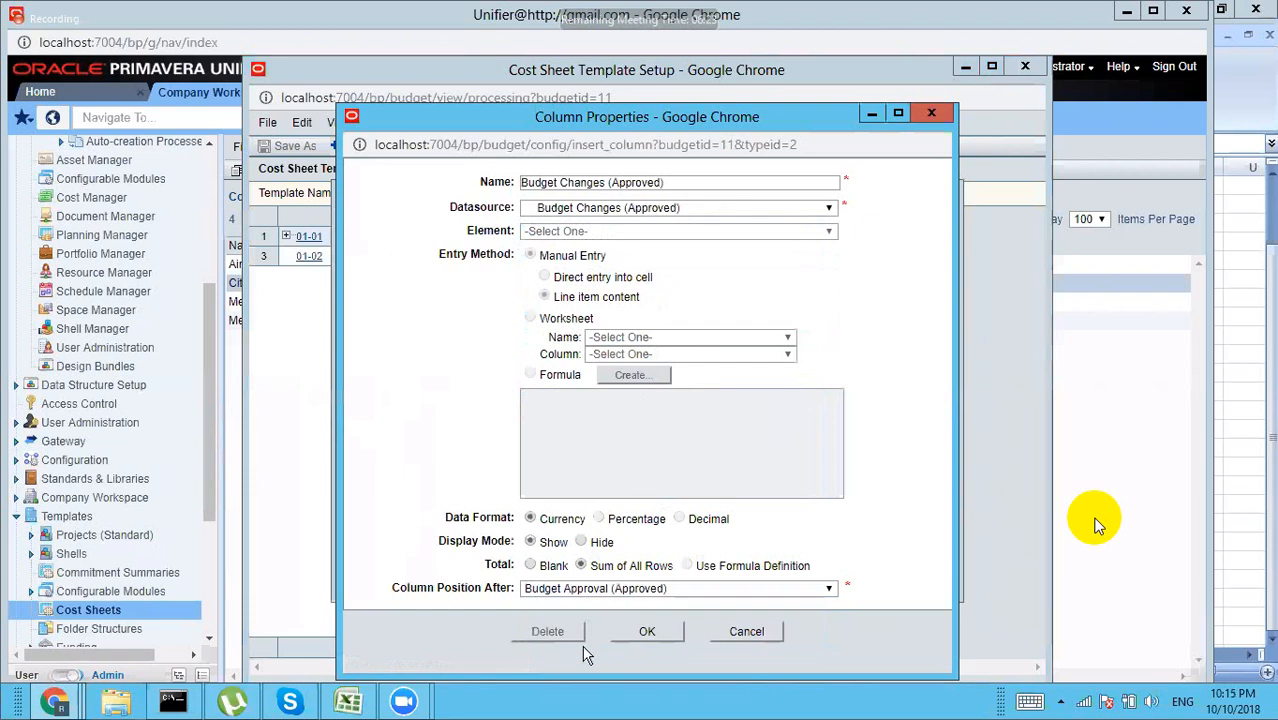
{"action": "left_click", "coordinate": [591, 592]}
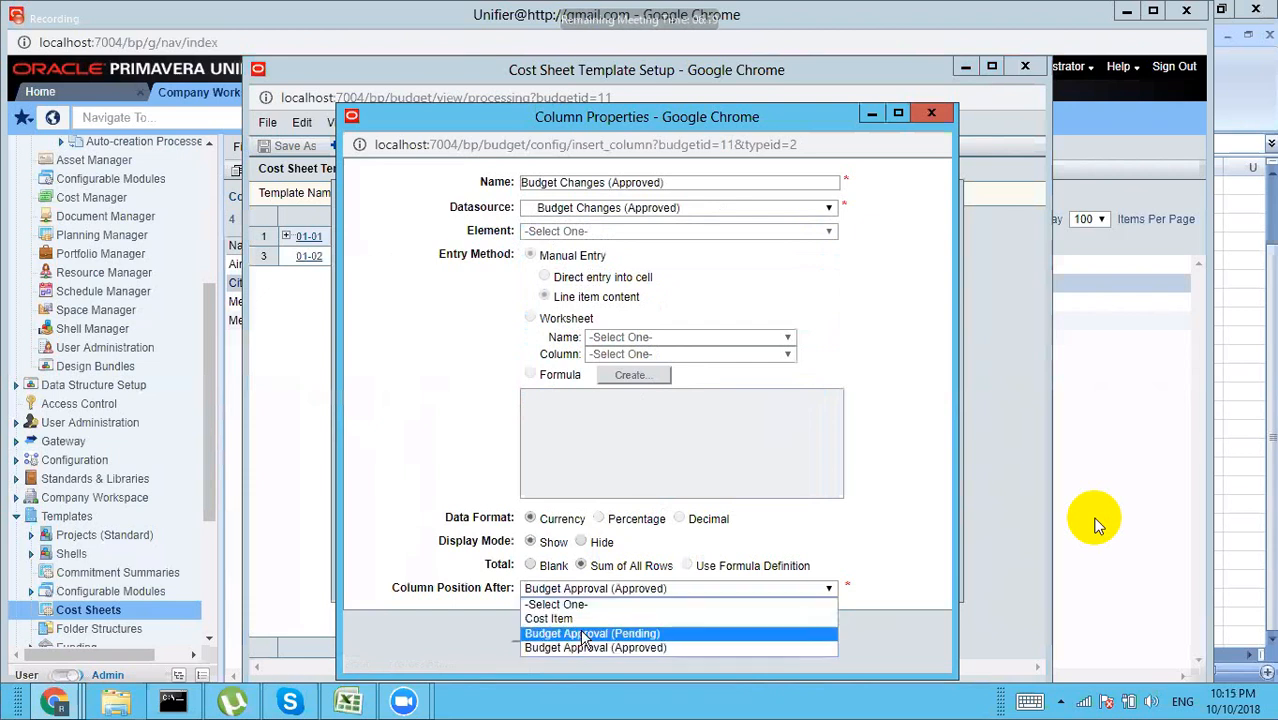
{"action": "left_click", "coordinate": [623, 635]}
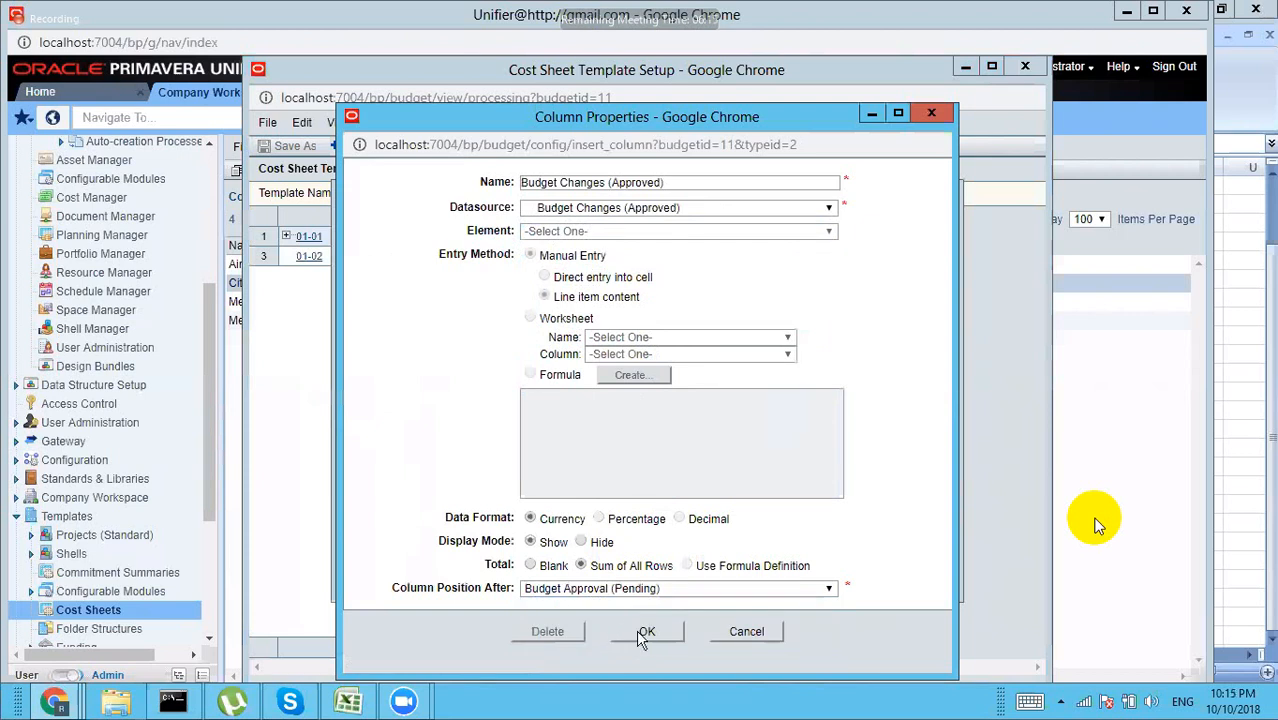
{"action": "left_click", "coordinate": [645, 632]}
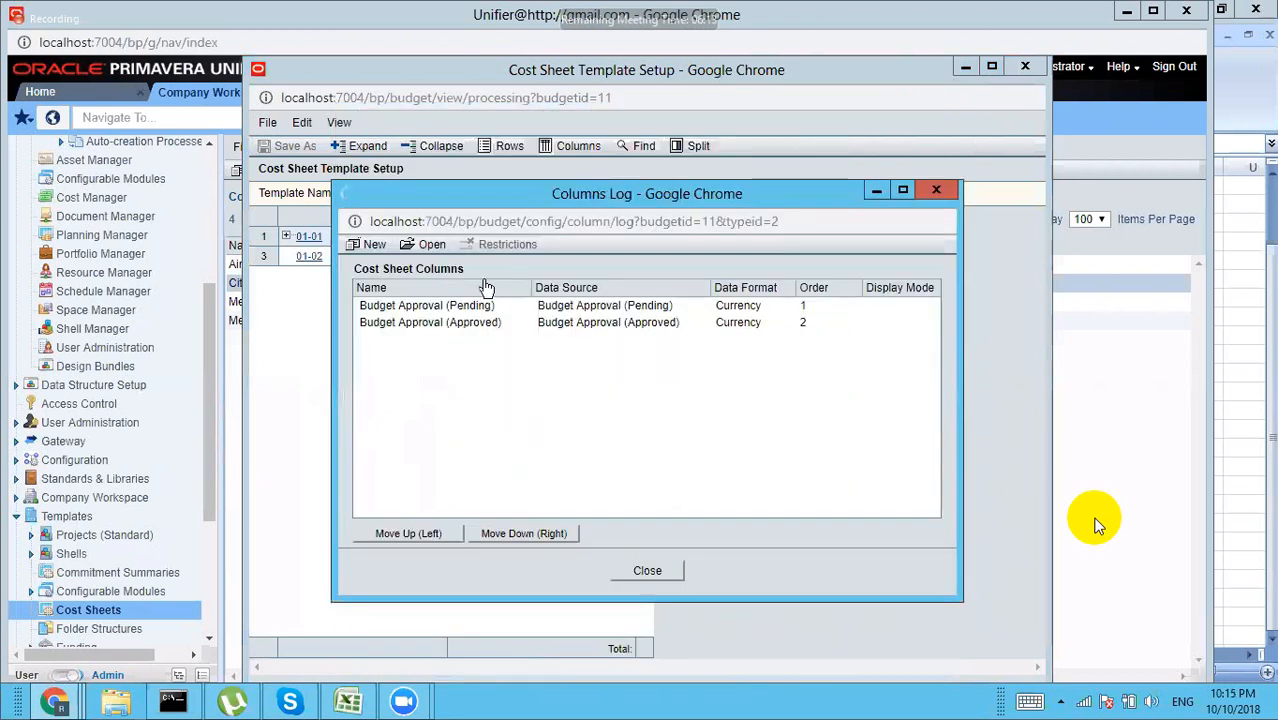
Step: Add a Budget Transfers (Approved) column positioned after Budget Changes (Approved)
{"action": "left_click", "coordinate": [372, 245]}
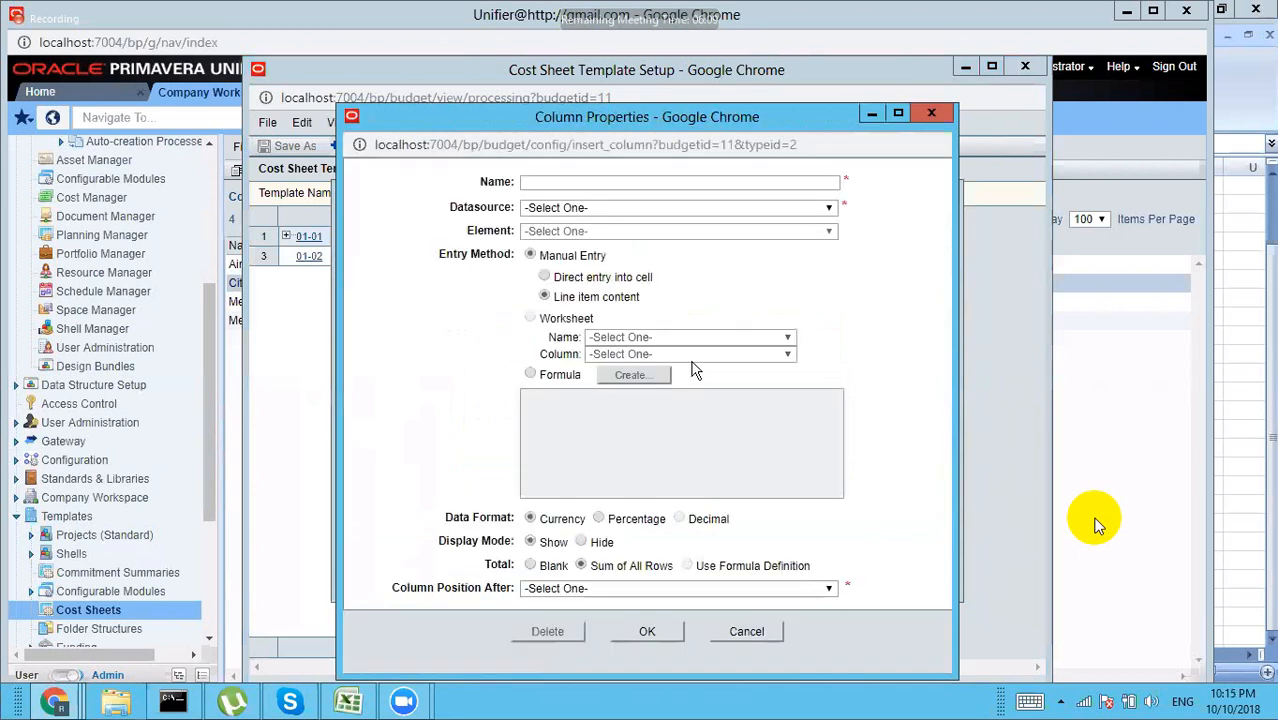
{"action": "left_click", "coordinate": [624, 208]}
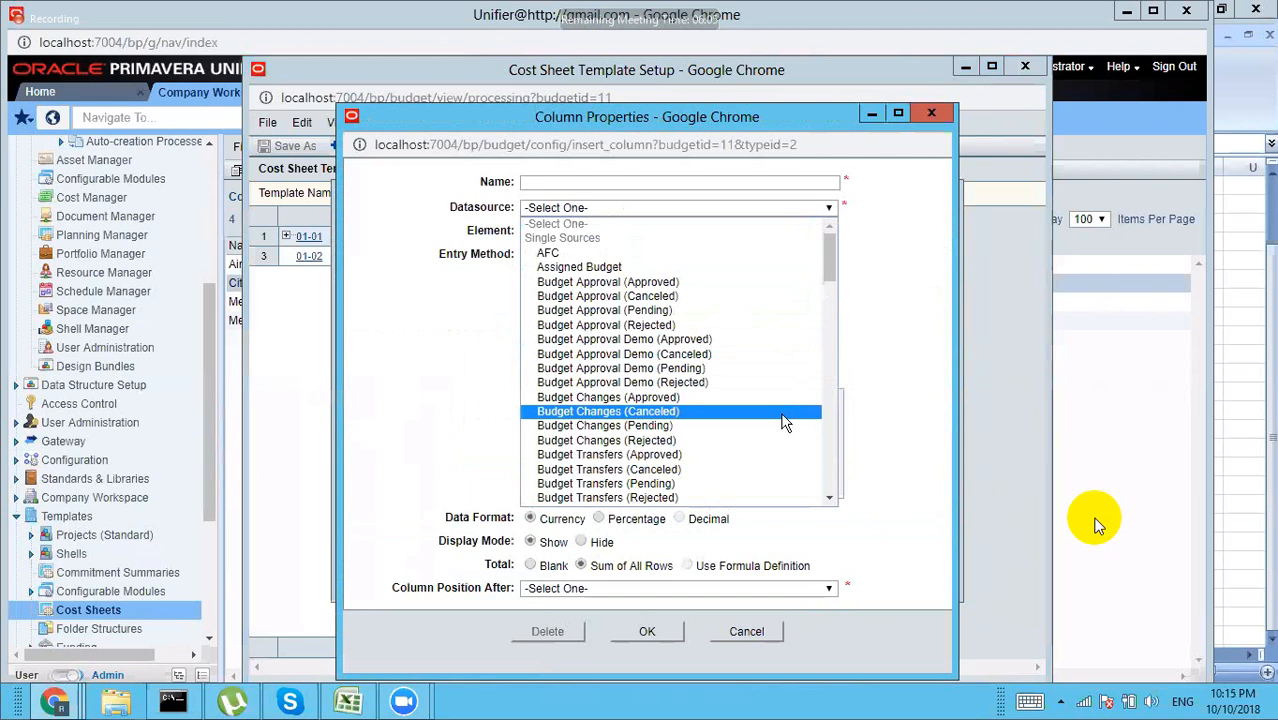
{"action": "left_click", "coordinate": [651, 456]}
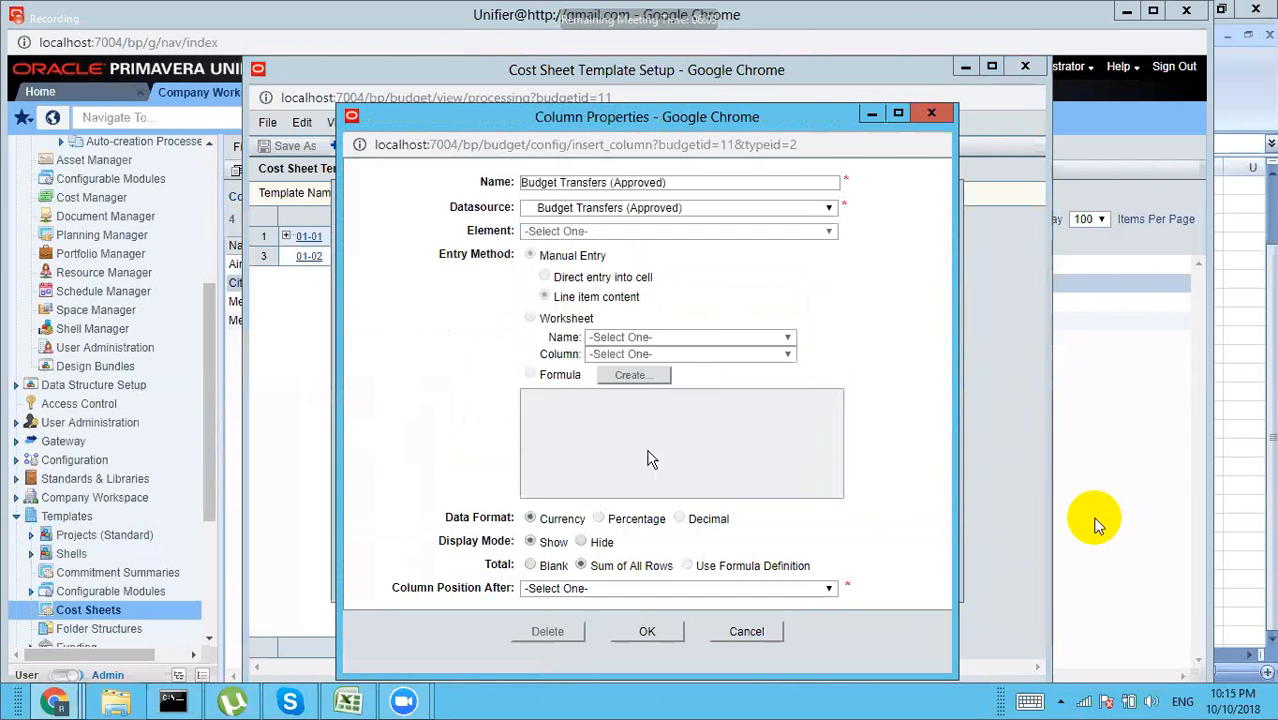
{"action": "left_click", "coordinate": [577, 589]}
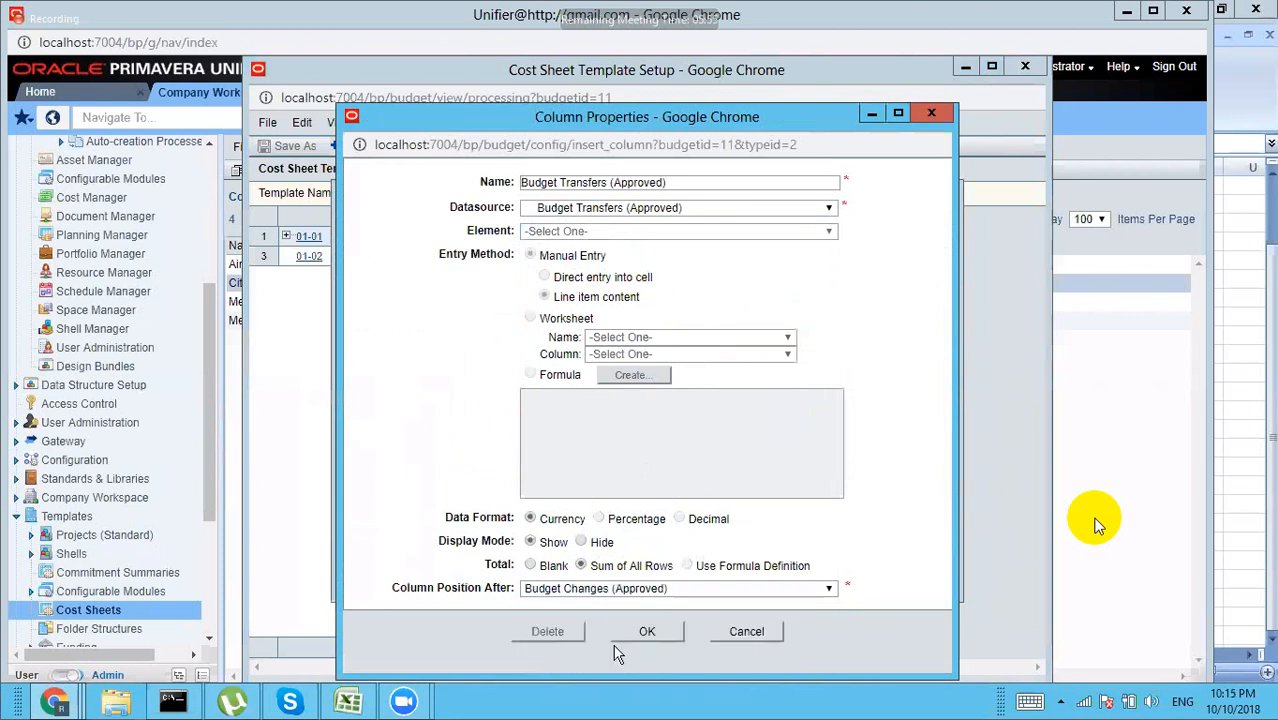
{"action": "left_click", "coordinate": [623, 631]}
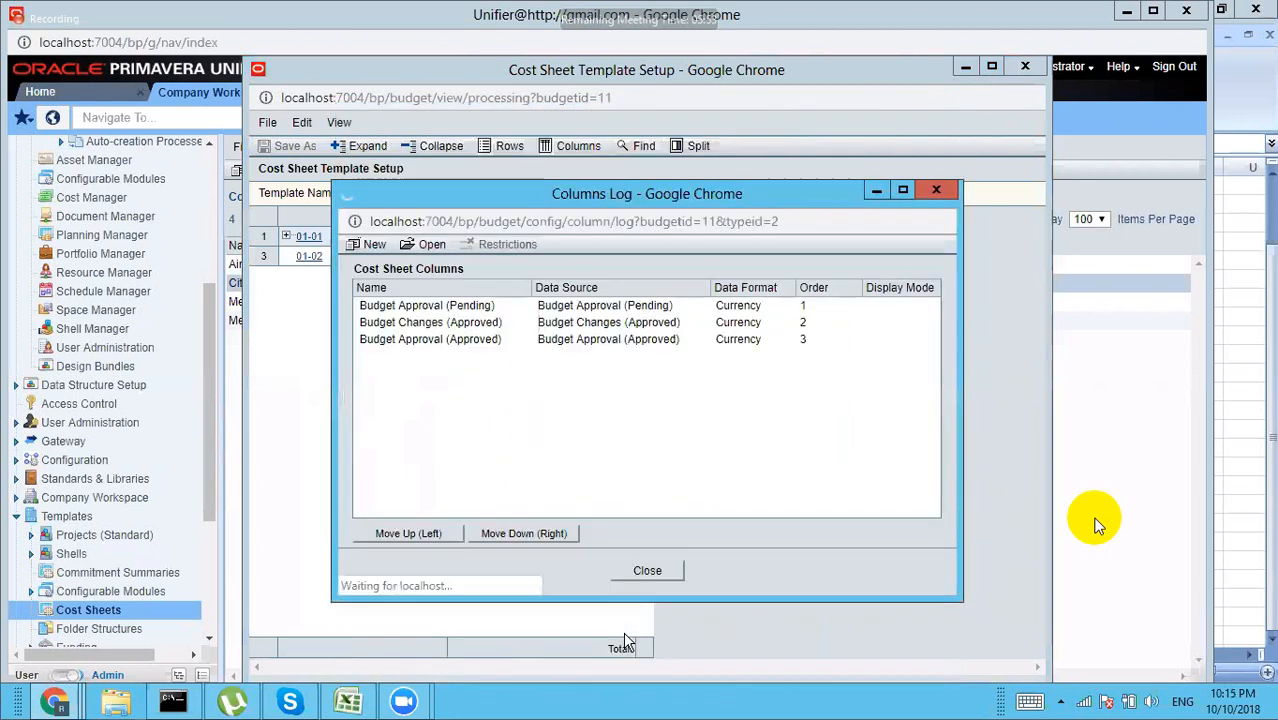
Step: Add a Contracts (Approved) column positioned after Budget Approval (Approved)
{"action": "left_click", "coordinate": [373, 246]}
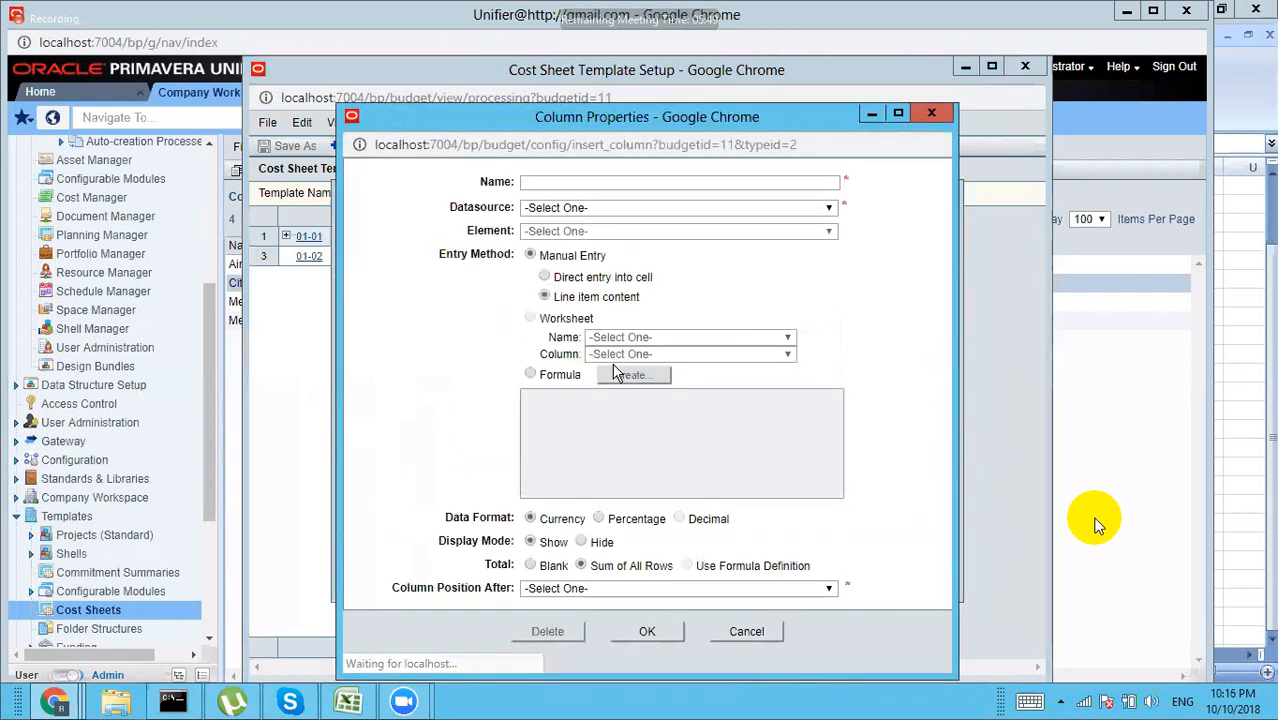
{"action": "left_click", "coordinate": [592, 209]}
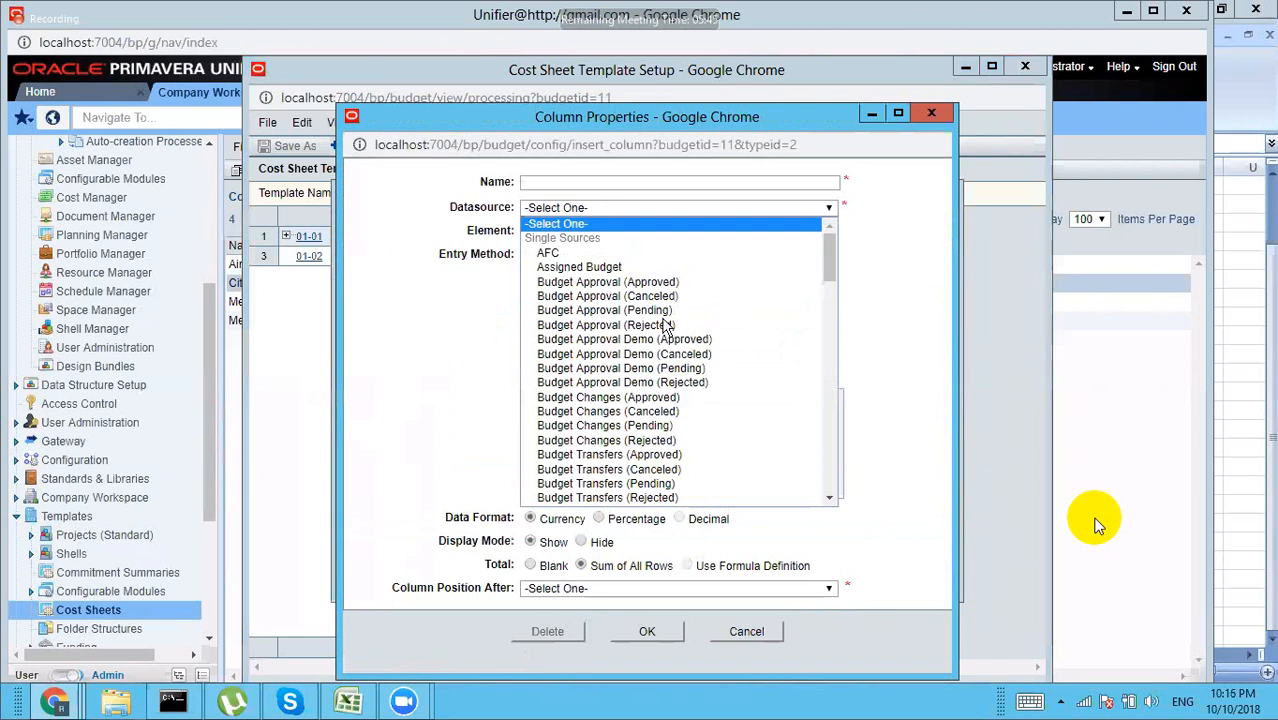
{"action": "left_click_drag", "start_coordinate": [831, 275], "coordinate": [827, 301]}
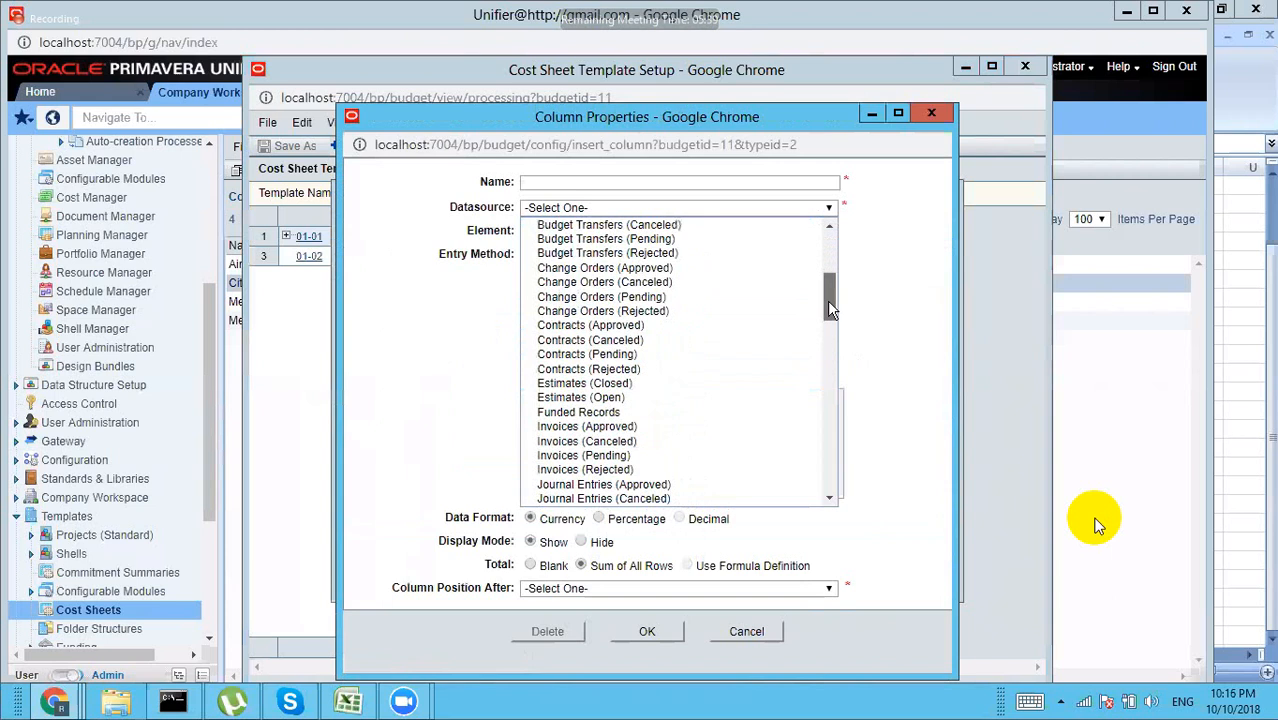
{"action": "left_click", "coordinate": [596, 325]}
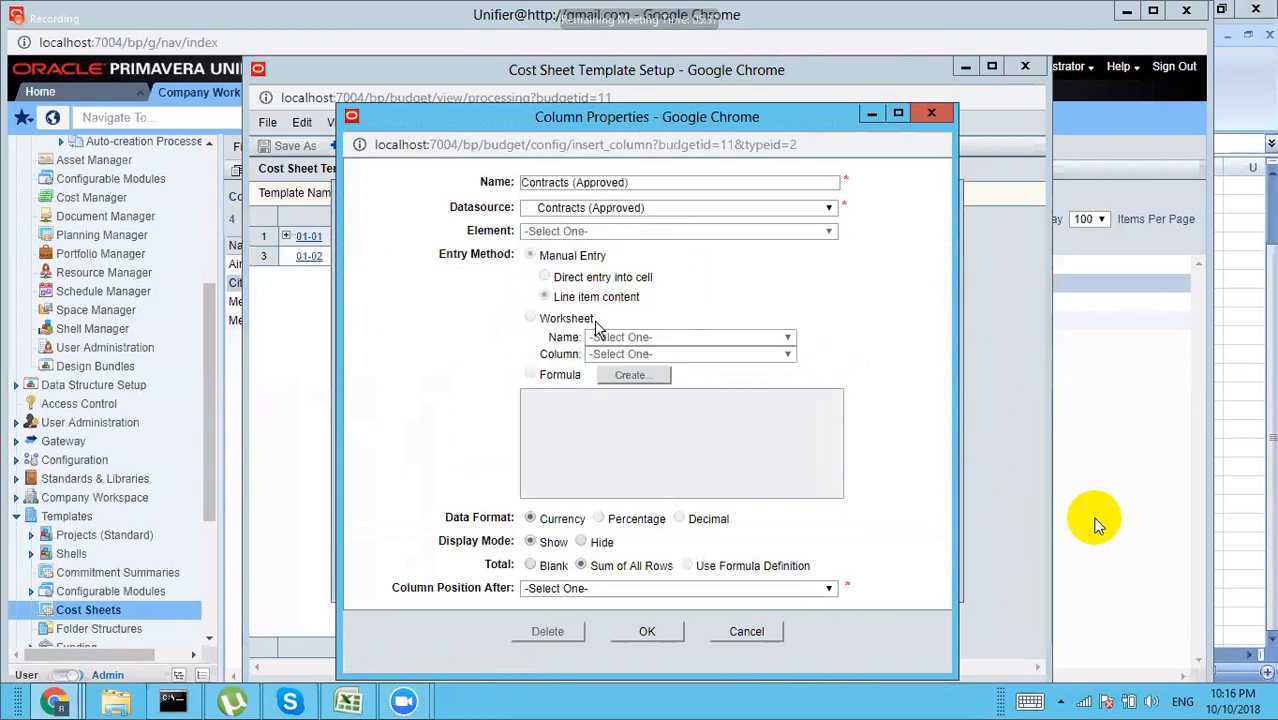
{"action": "left_click", "coordinate": [602, 590]}
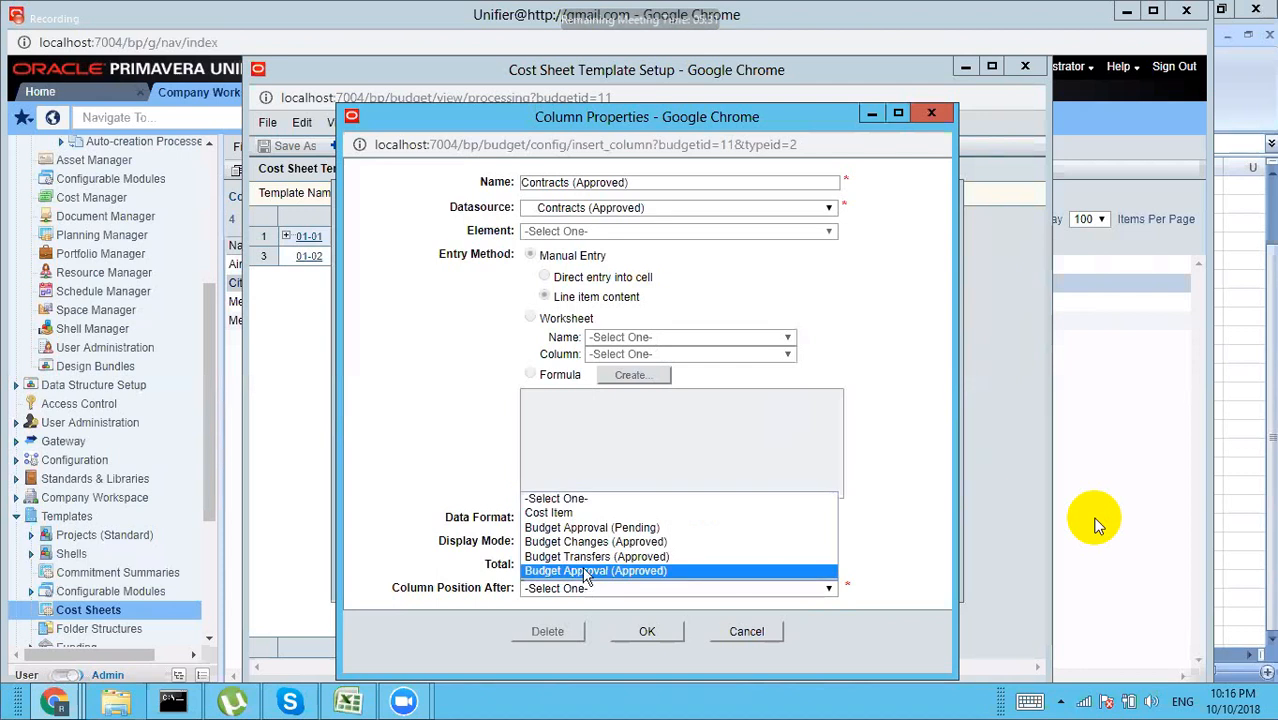
{"action": "left_click", "coordinate": [588, 572]}
{"action": "left_click", "coordinate": [646, 634]}
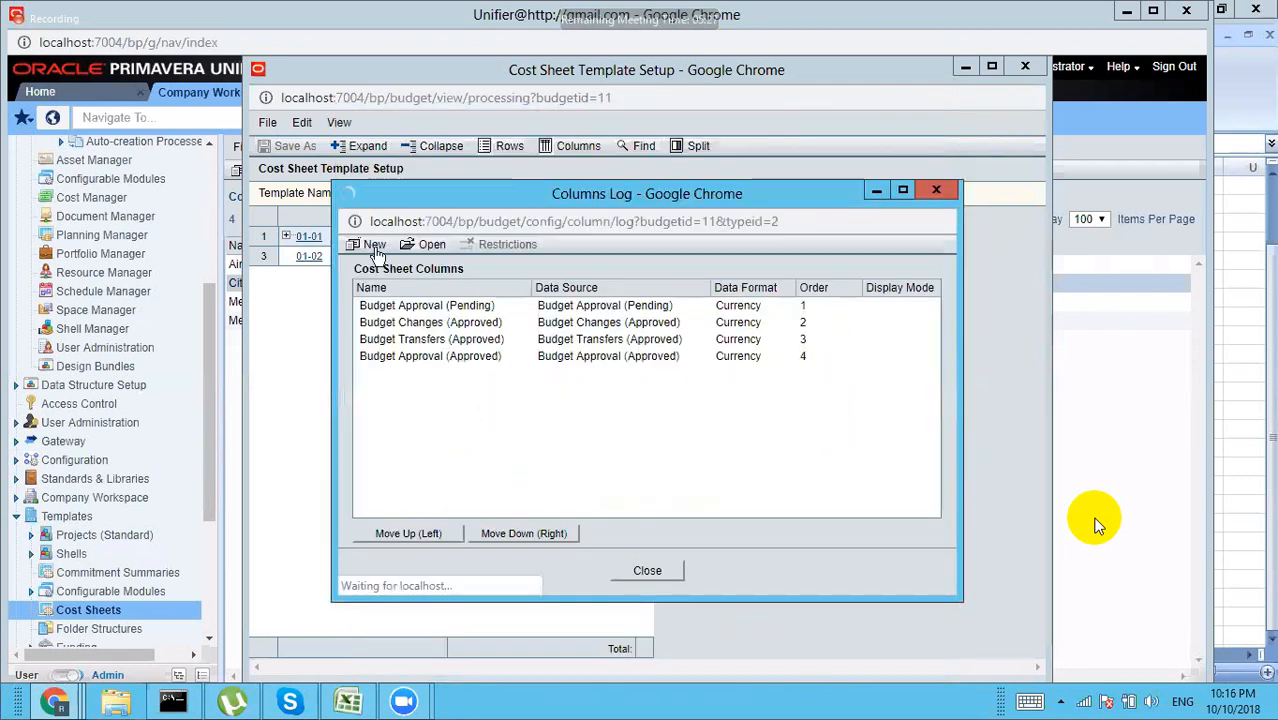
Step: Add a Payment Applications (Approved) column positioned after Contracts (Approved)
{"action": "left_click", "coordinate": [373, 246]}
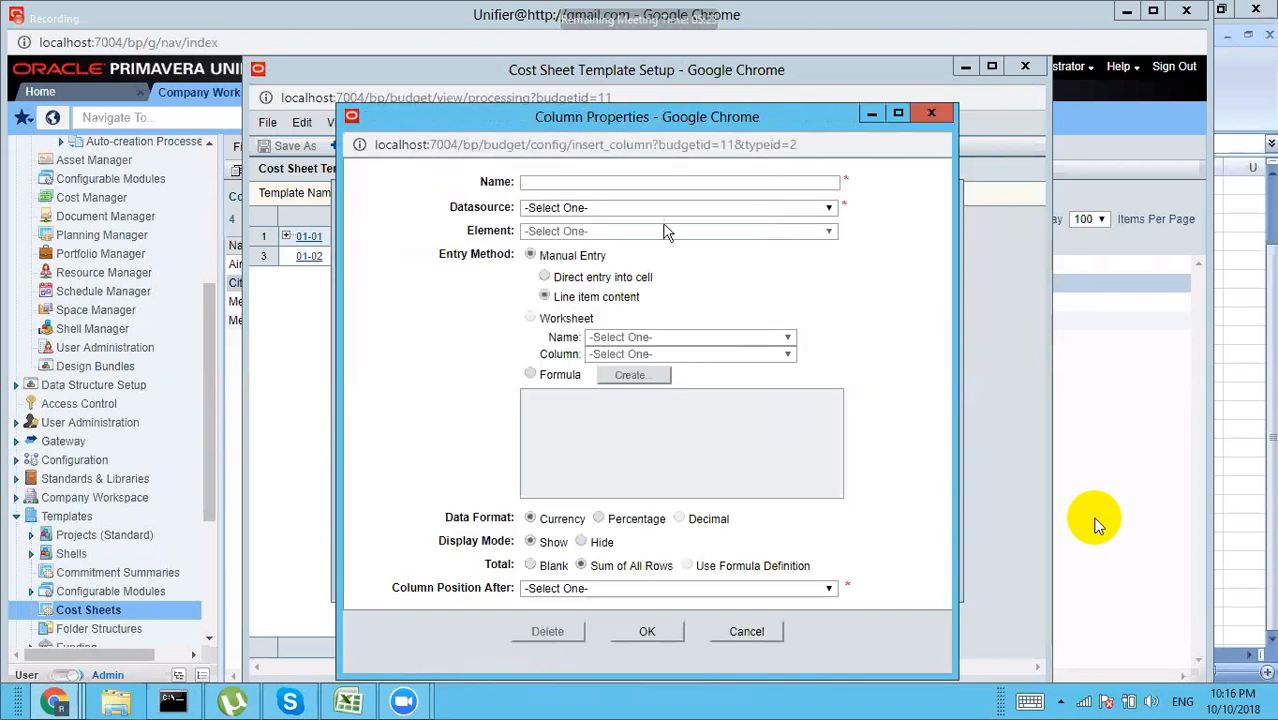
{"action": "left_click", "coordinate": [660, 209]}
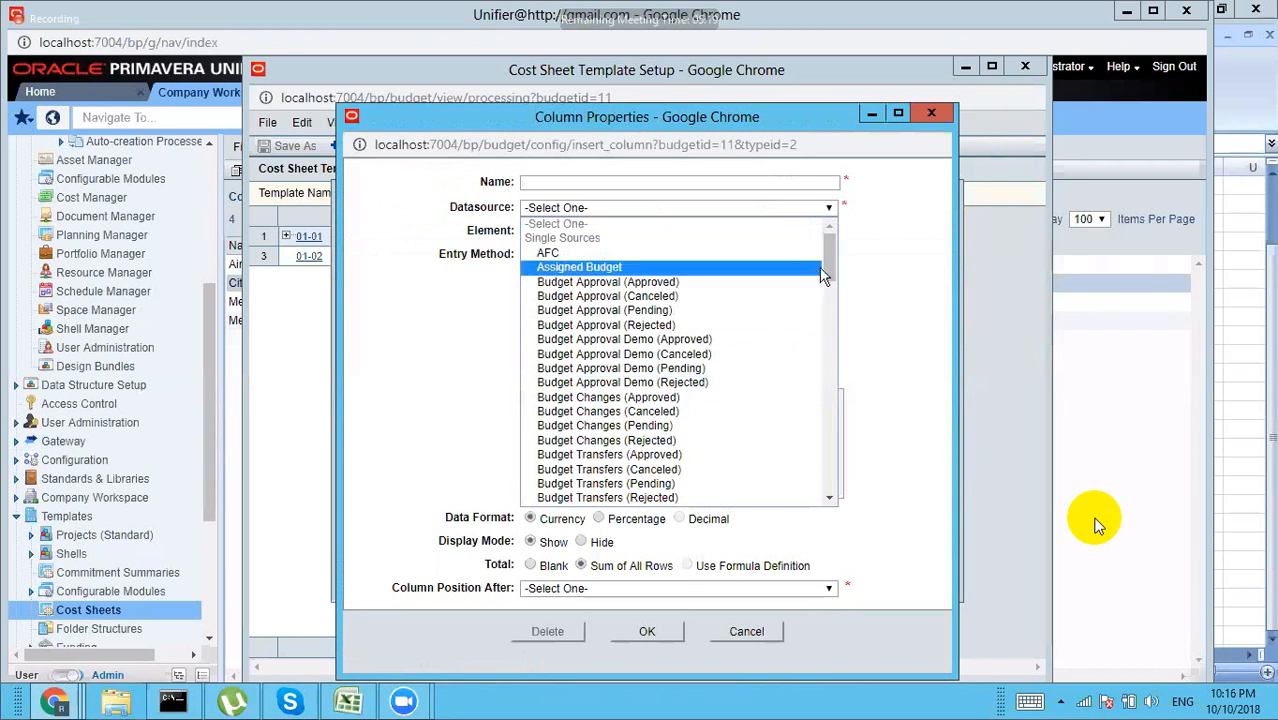
{"action": "left_click_drag", "start_coordinate": [829, 275], "coordinate": [831, 375]}
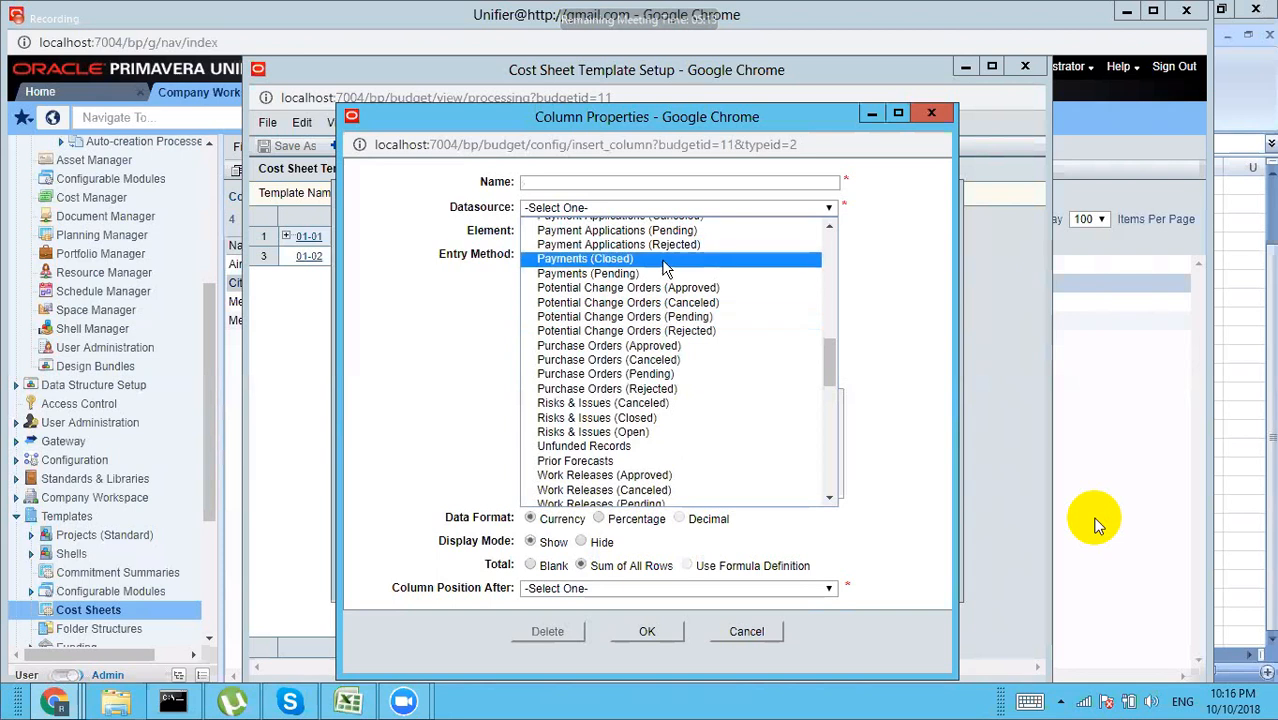
{"action": "left_click", "coordinate": [828, 226]}
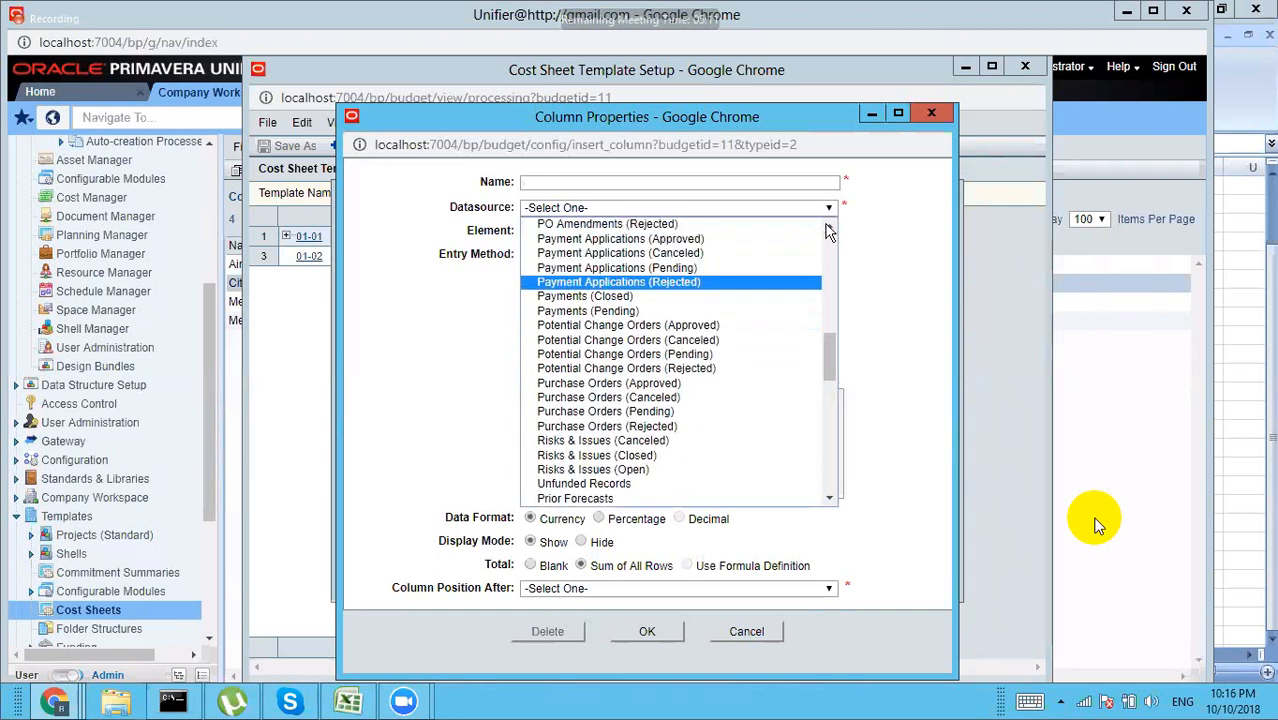
{"action": "left_click", "coordinate": [699, 239]}
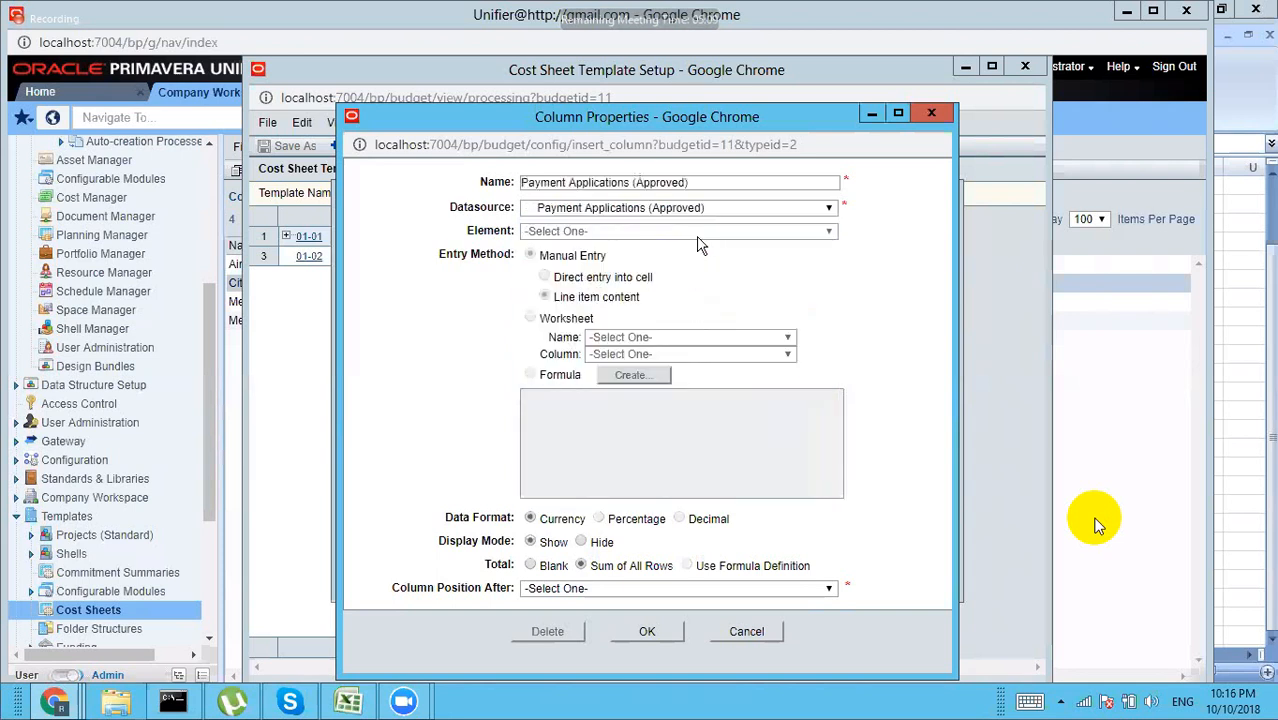
{"action": "left_click", "coordinate": [600, 588]}
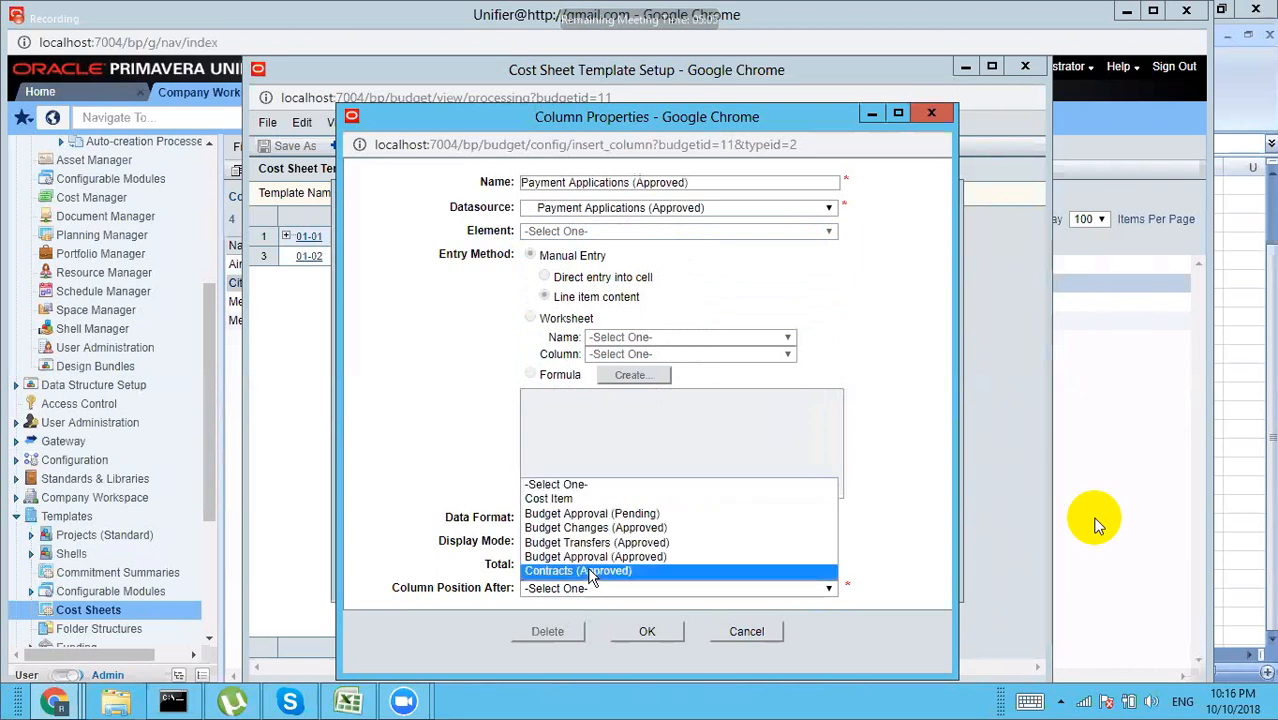
{"action": "left_click", "coordinate": [592, 570]}
{"action": "left_click", "coordinate": [647, 632]}
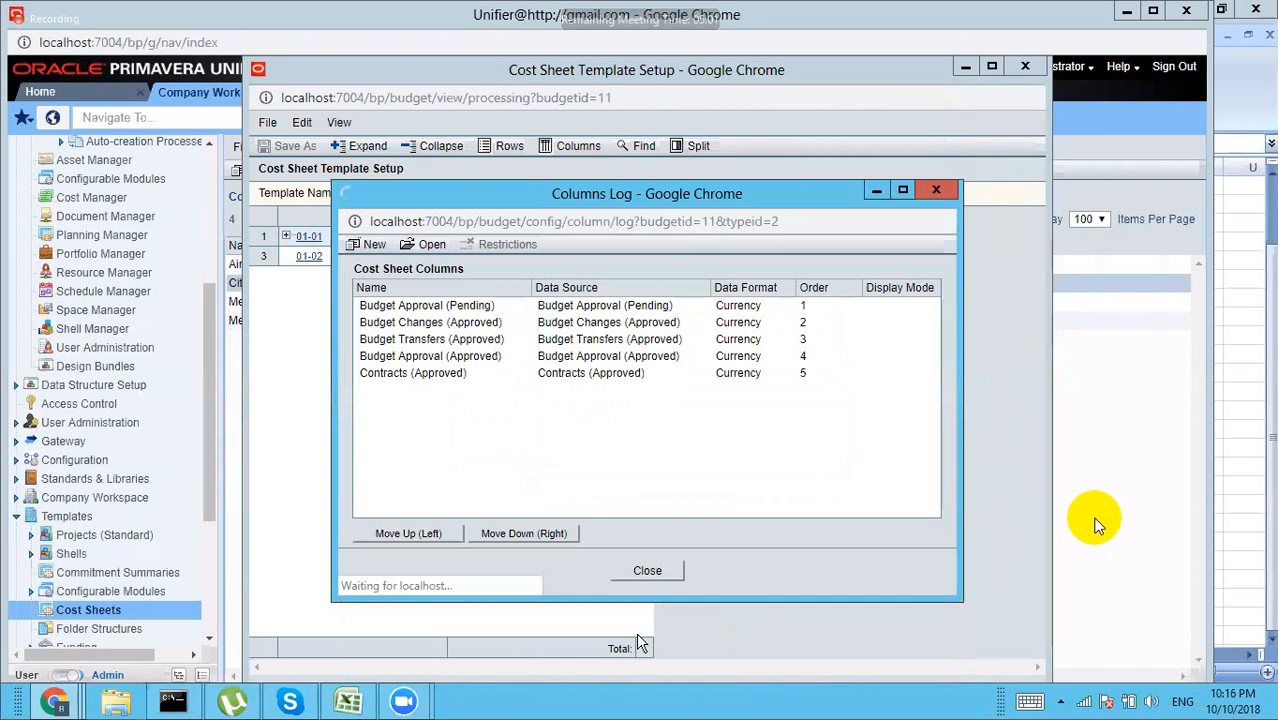
Step: Close the Columns Log and the City Bank Cost Sheet Template Setup window
{"action": "left_click", "coordinate": [648, 571]}
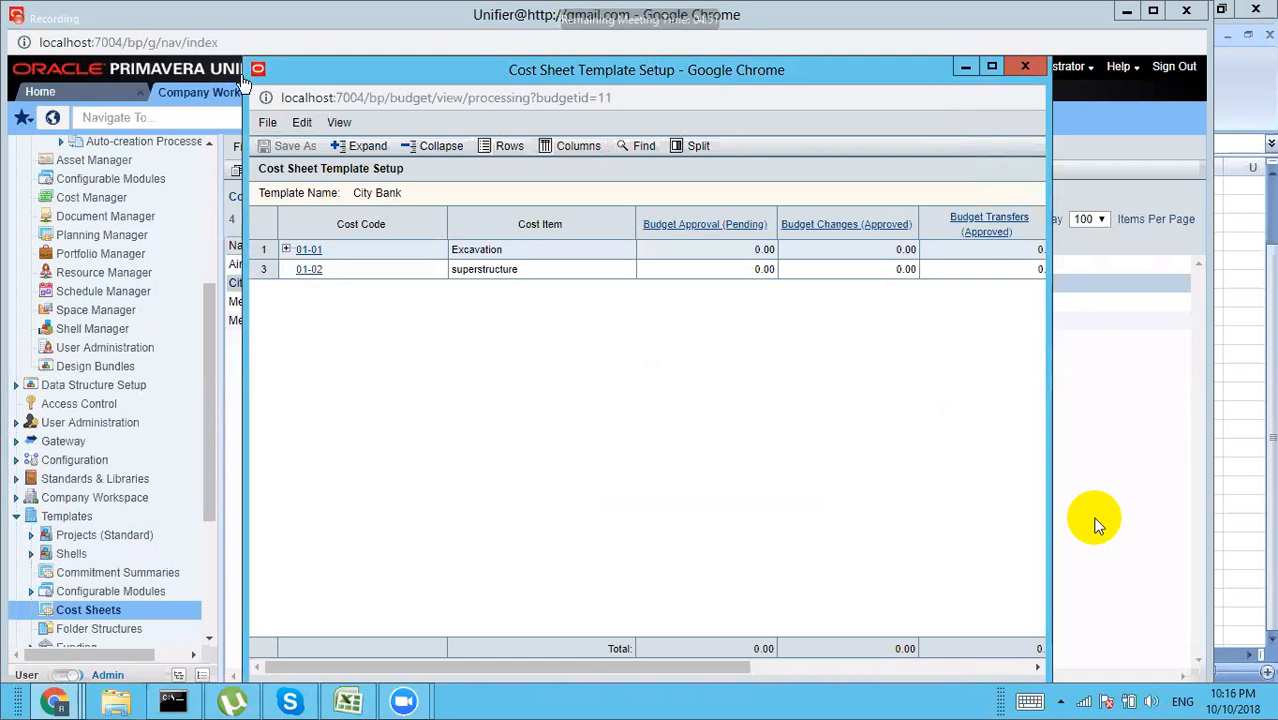
{"action": "left_click", "coordinate": [268, 124]}
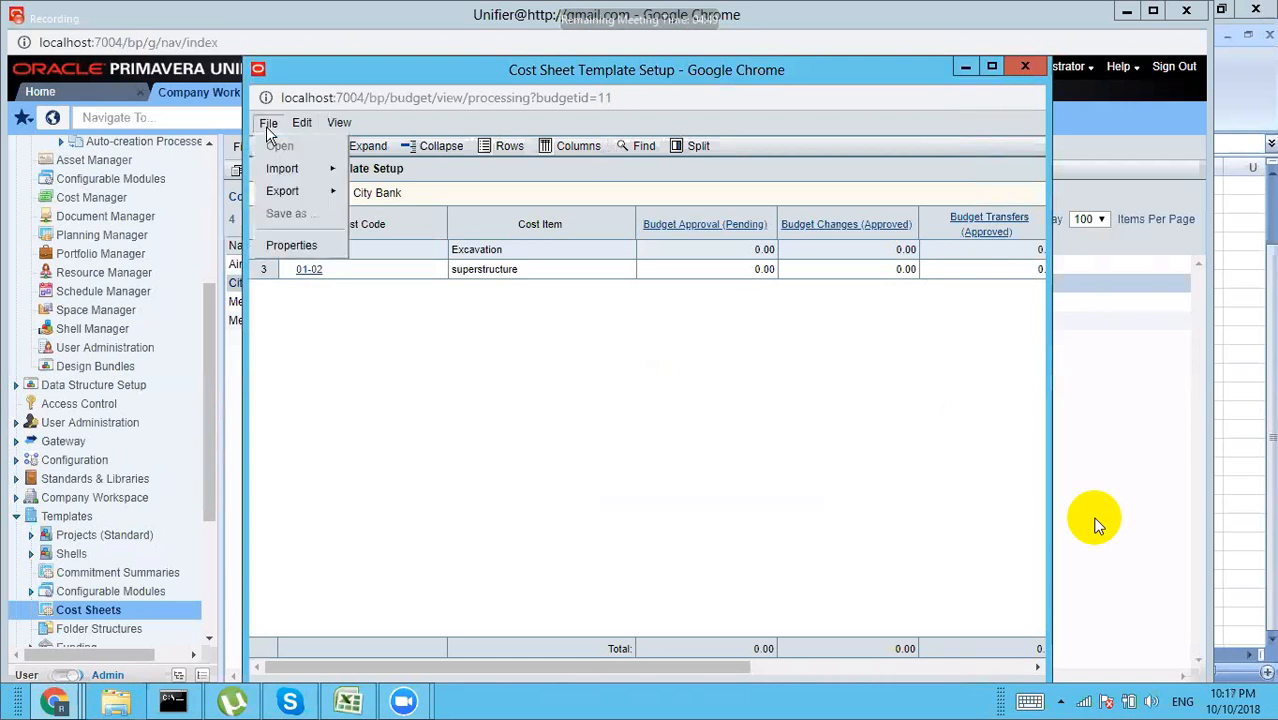
{"action": "left_click", "coordinate": [410, 343]}
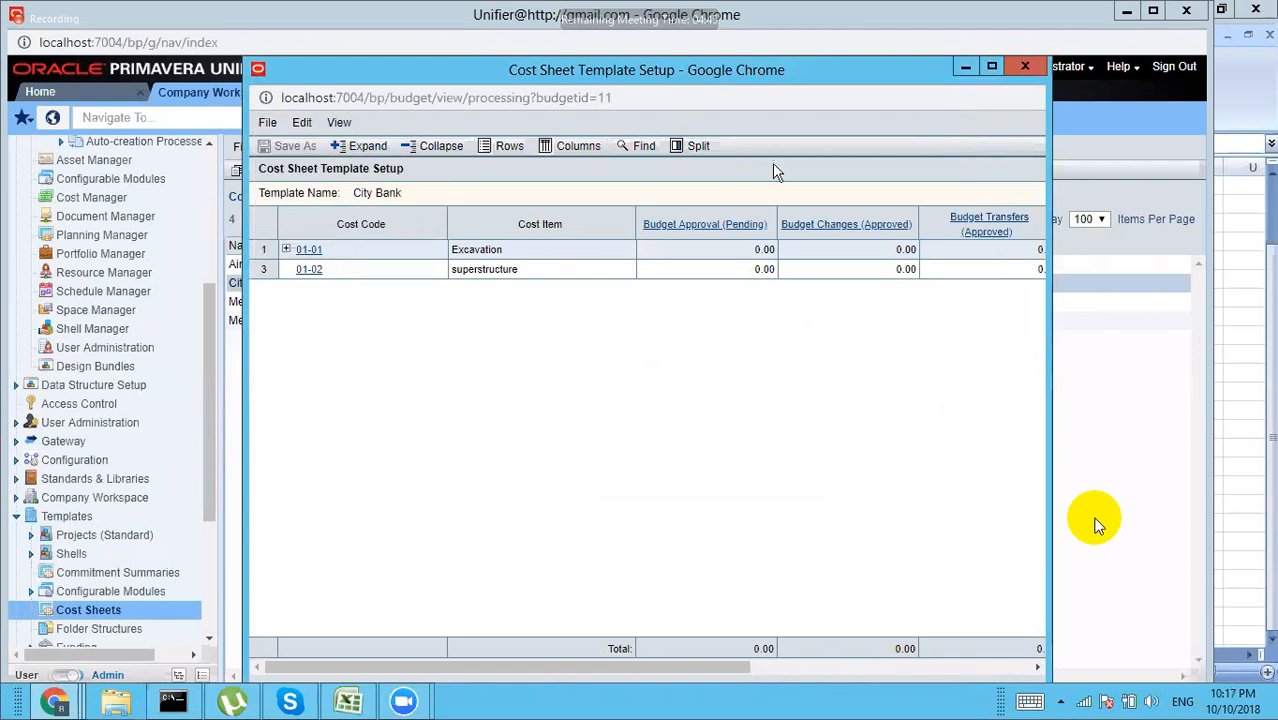
{"action": "left_click", "coordinate": [1023, 63]}
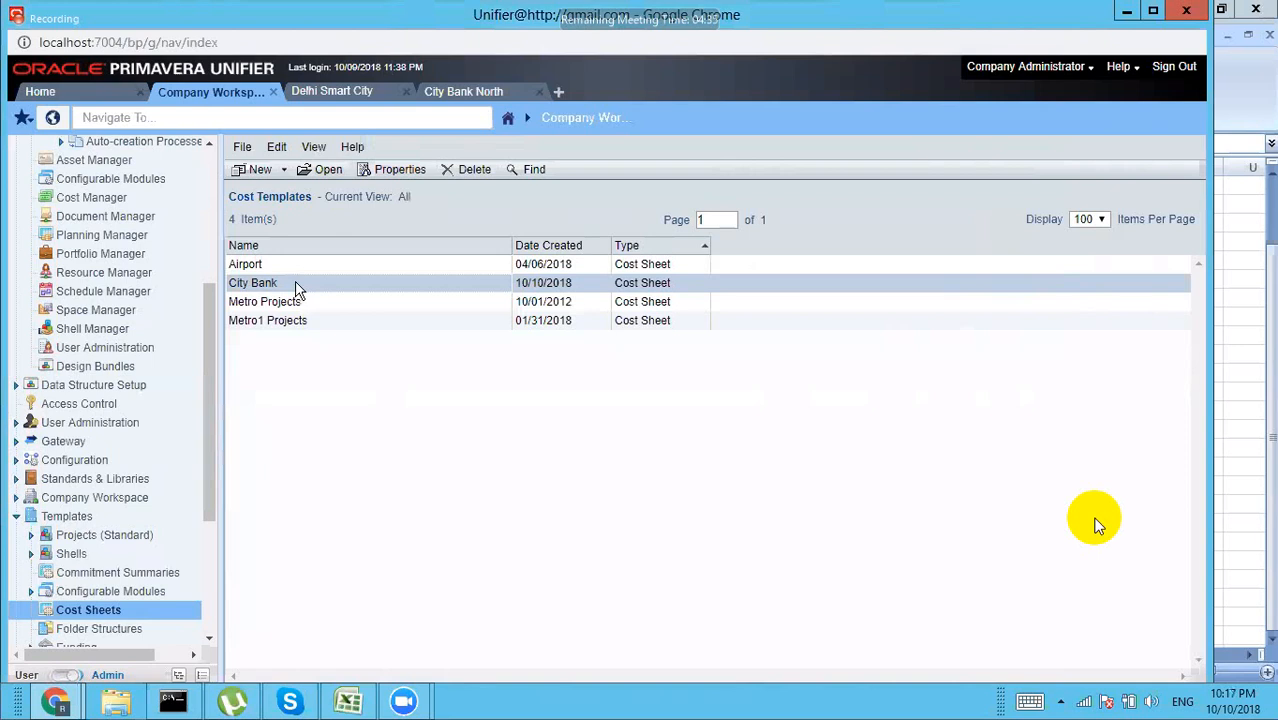
Step: In City Bank North, create the project cost sheet by copying the City Bank template
{"action": "left_click", "coordinate": [497, 92]}
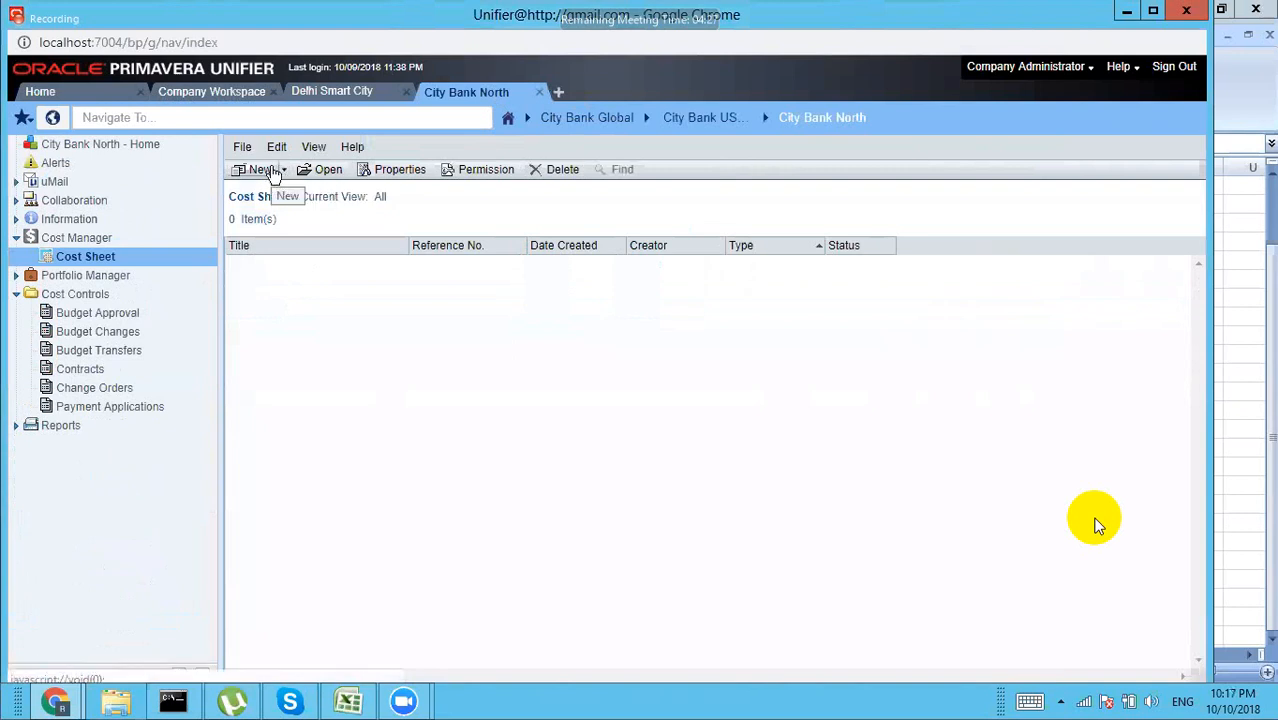
{"action": "left_click", "coordinate": [287, 173]}
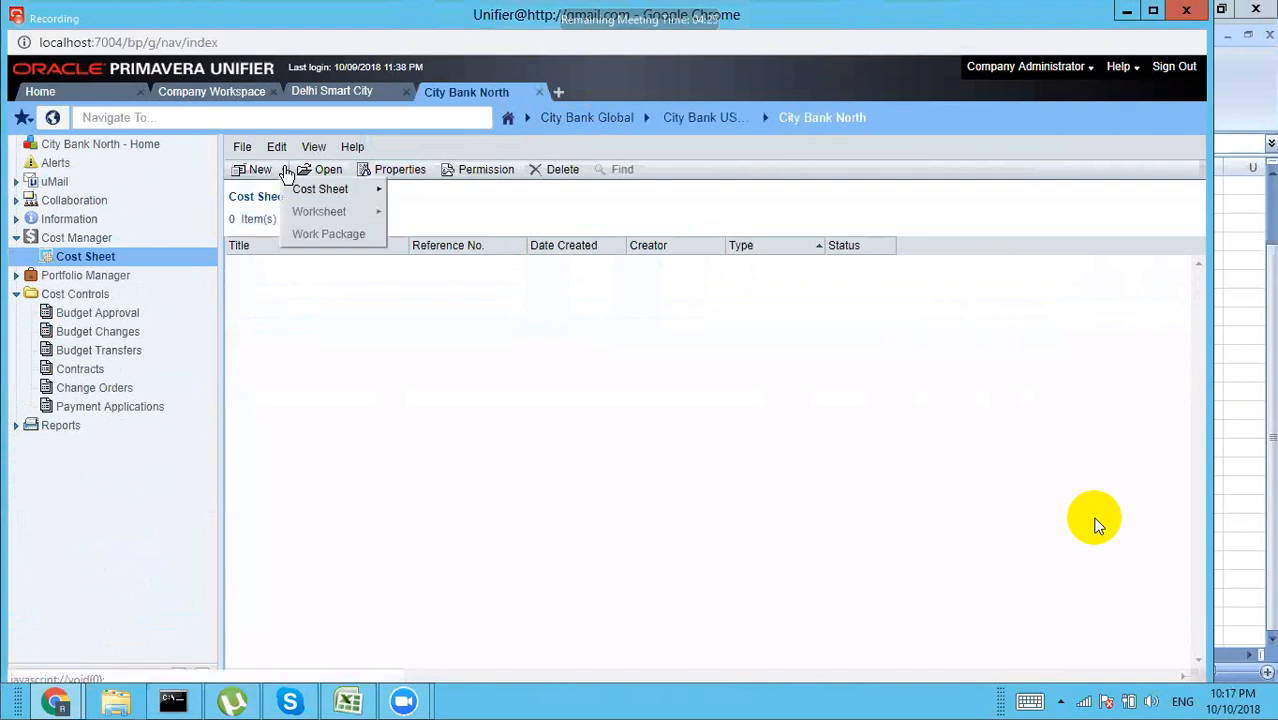
{"action": "mouse_move", "coordinate": [372, 193]}
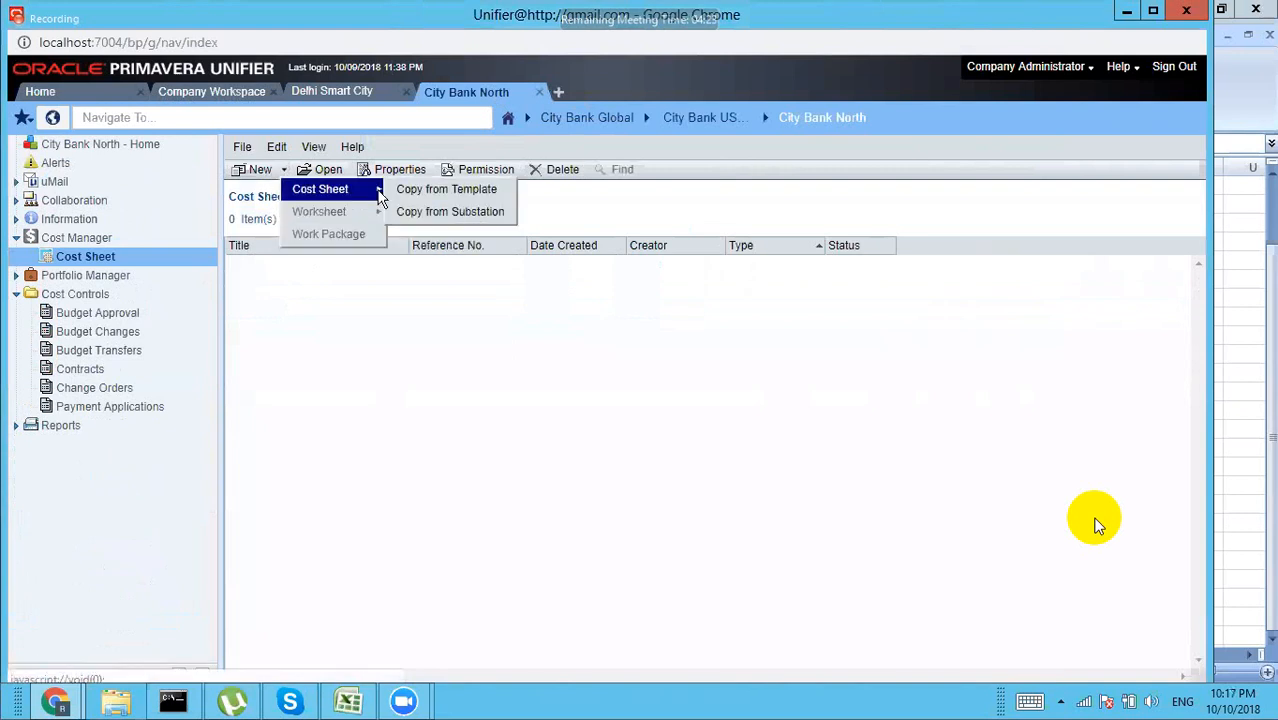
{"action": "left_click", "coordinate": [460, 192]}
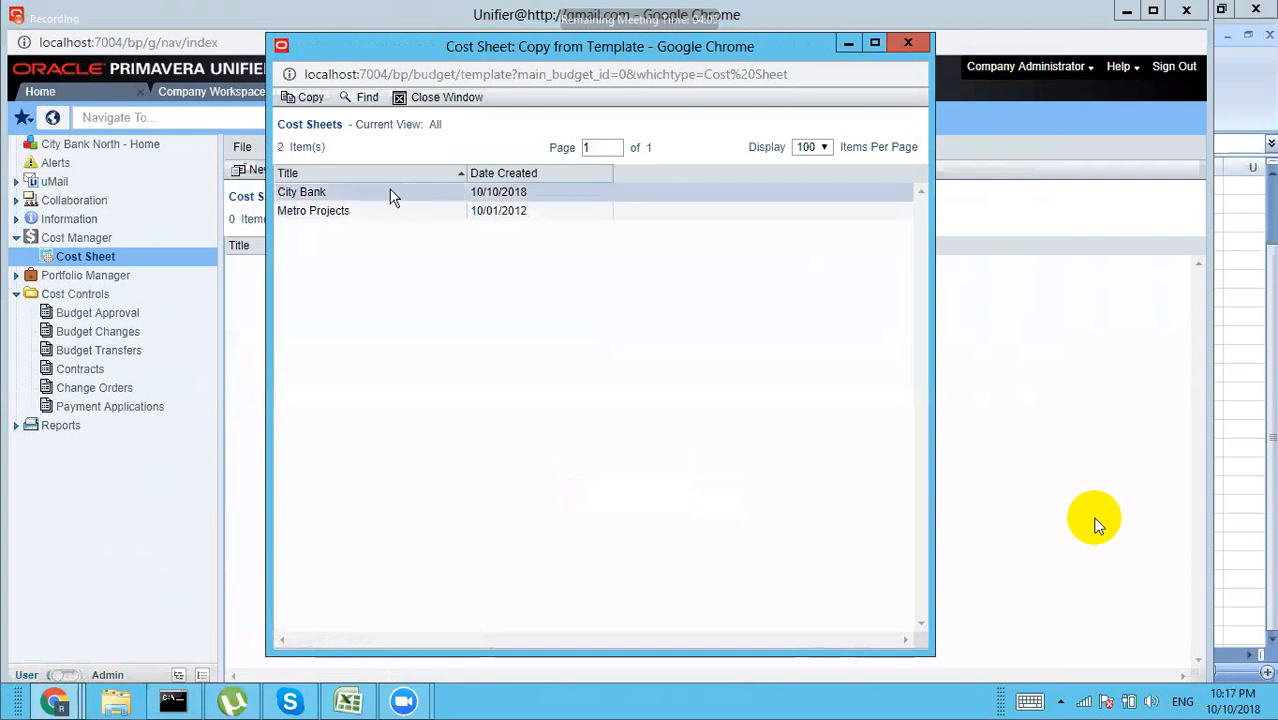
{"action": "left_click", "coordinate": [311, 97]}
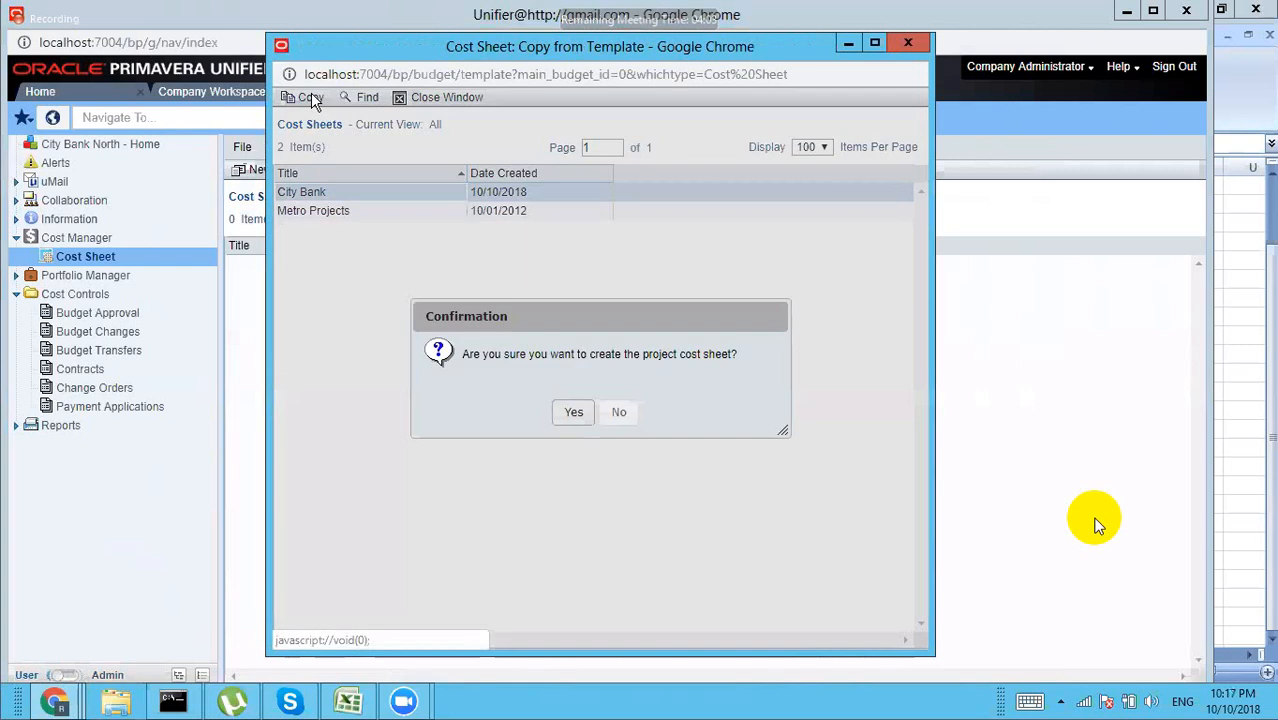
{"action": "left_click", "coordinate": [574, 413]}
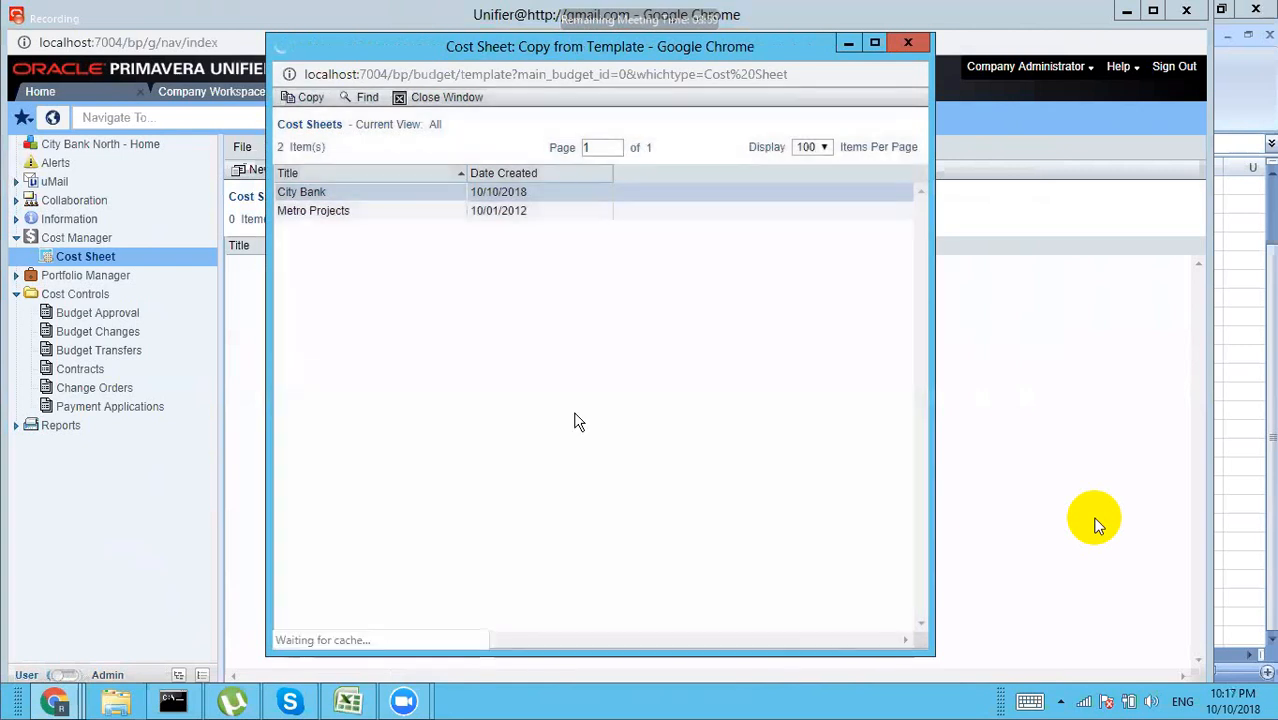
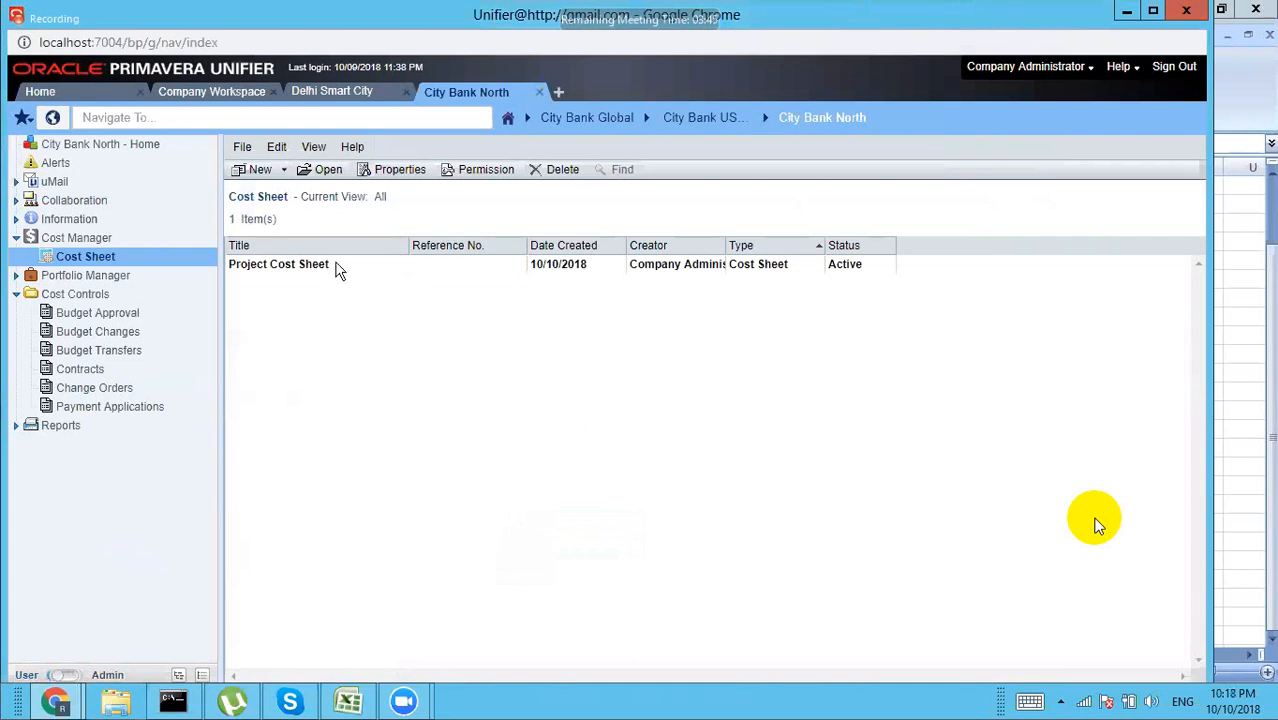
Step: Review the Project Cost Sheet, dismiss the permission alerts, and open the Budget Approval log
{"action": "double_click", "coordinate": [338, 270]}
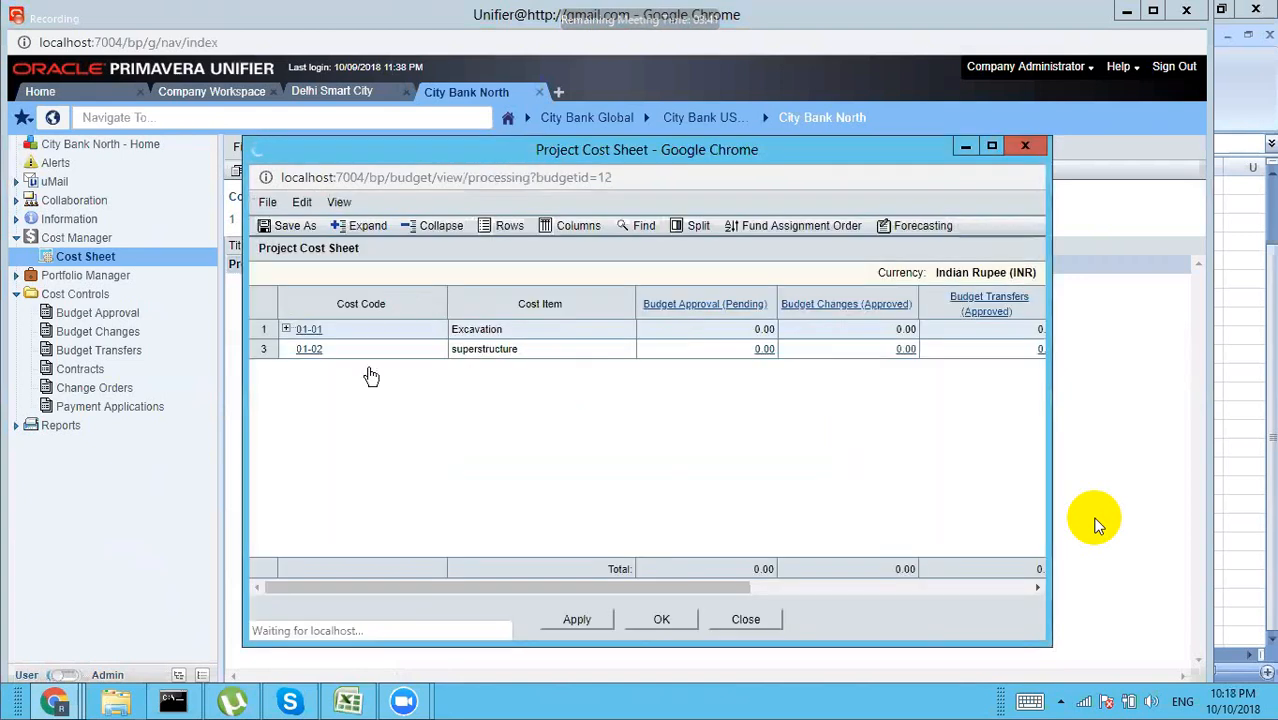
{"action": "left_click", "coordinate": [662, 622]}
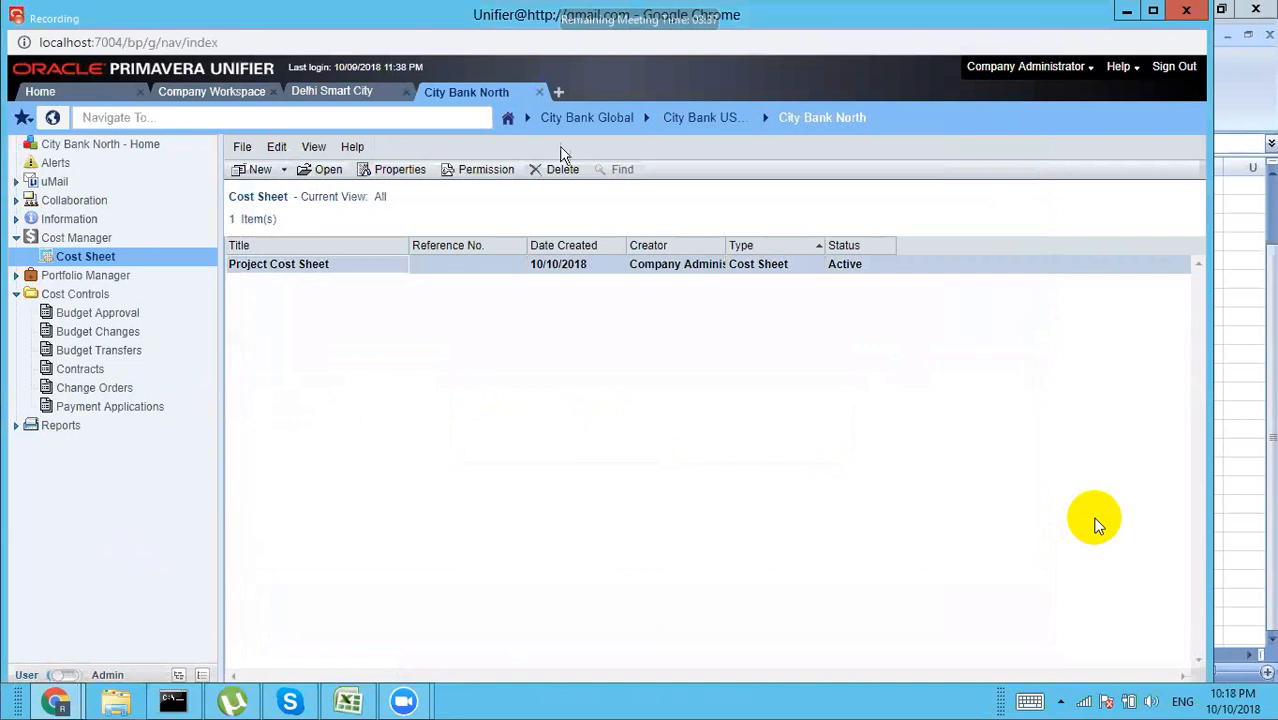
{"action": "left_click", "coordinate": [486, 170]}
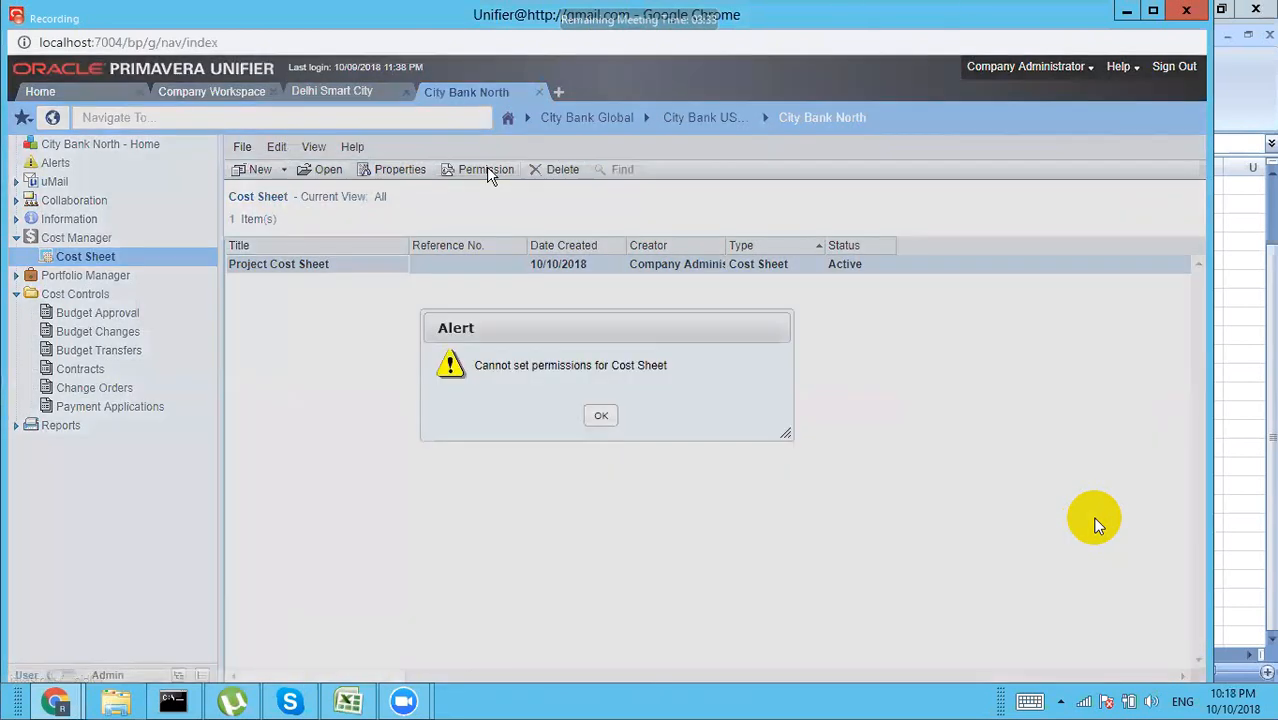
{"action": "left_click", "coordinate": [598, 415]}
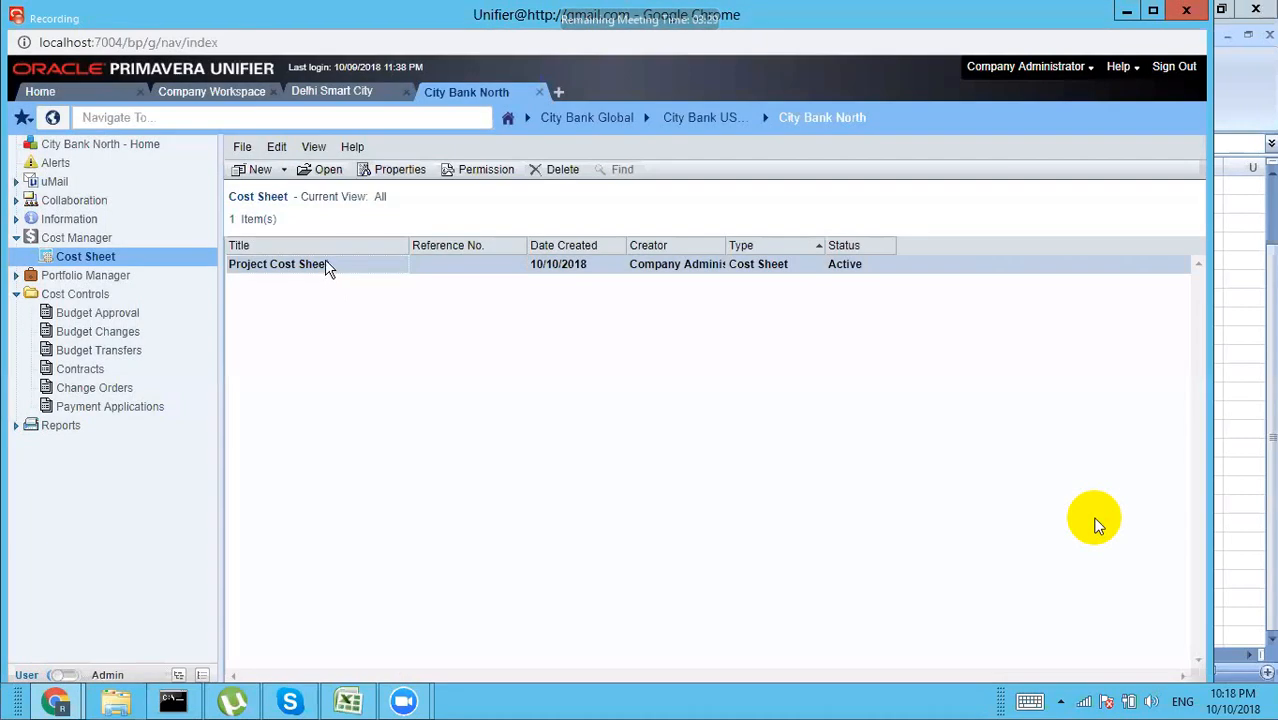
{"action": "left_click", "coordinate": [488, 172]}
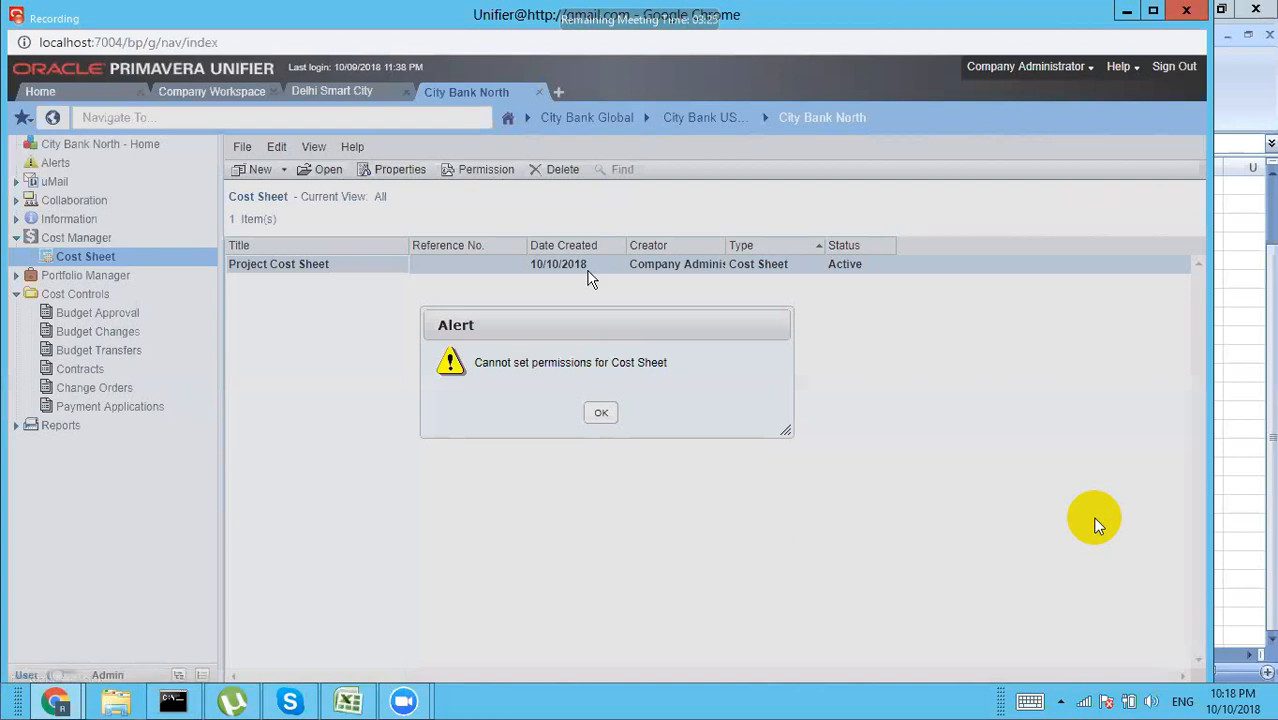
{"action": "left_click", "coordinate": [605, 413]}
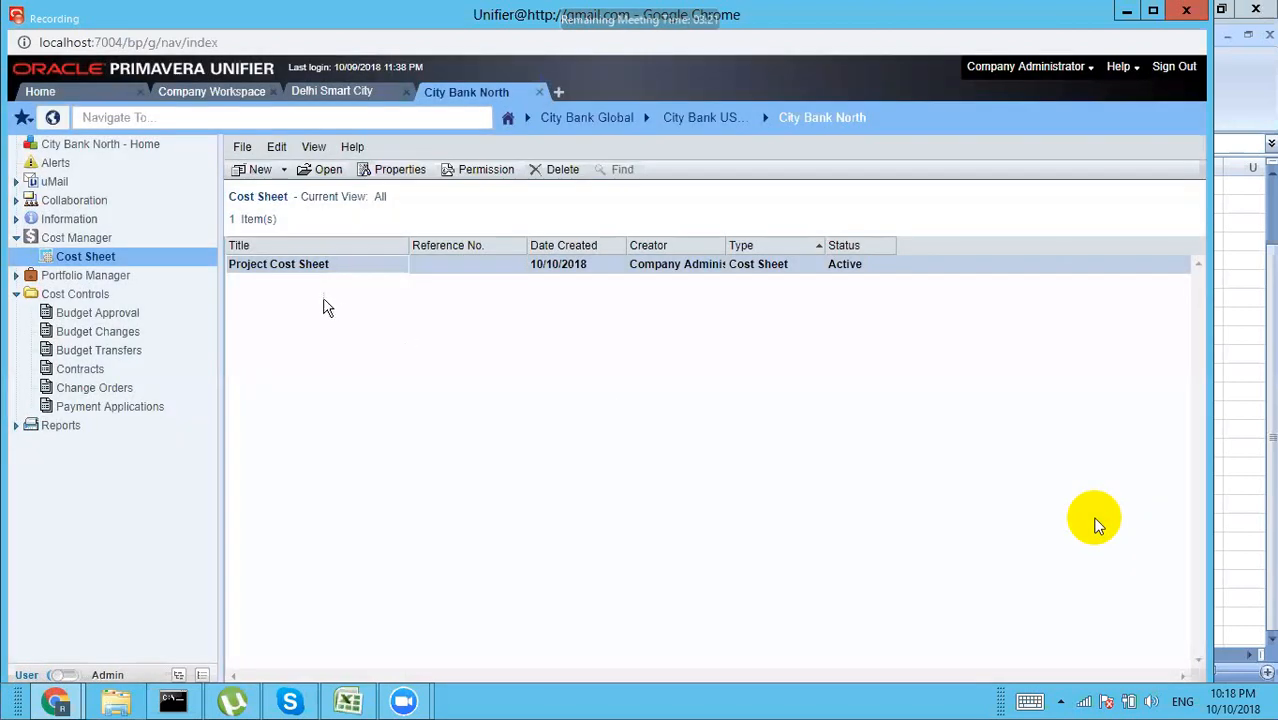
{"action": "left_click", "coordinate": [117, 314]}
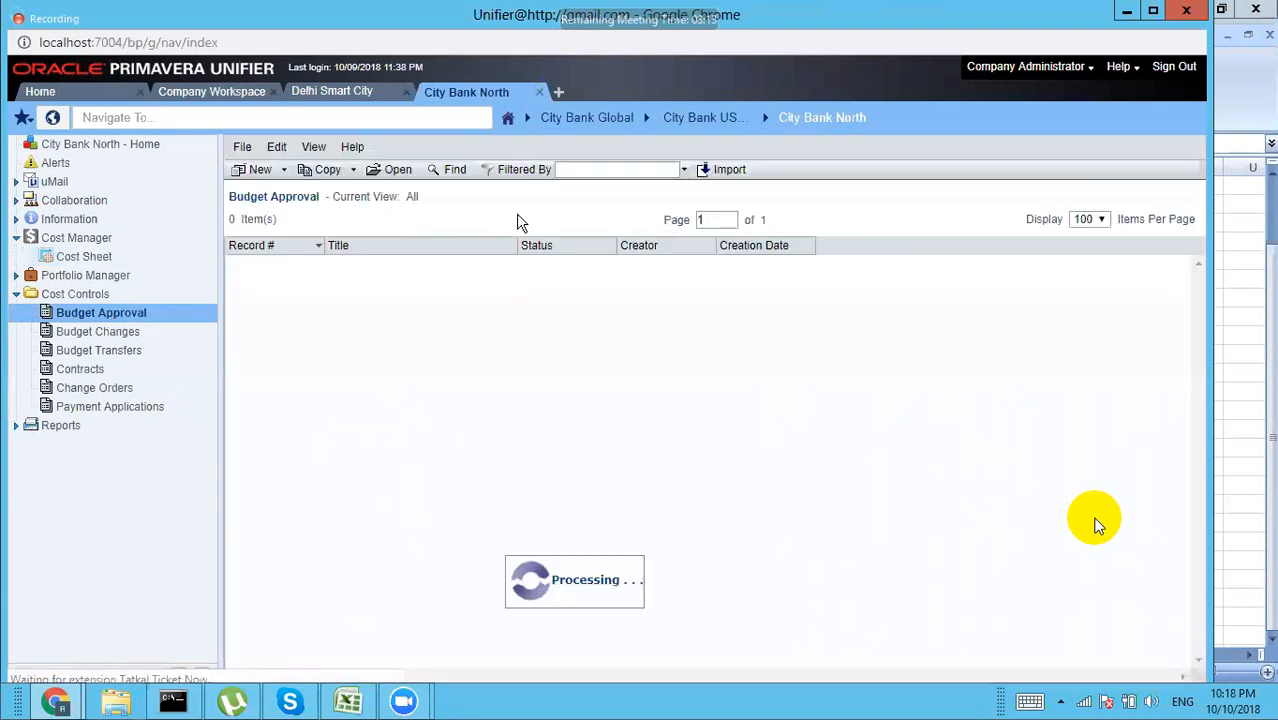
Step: Create a new budget approval titled 'Budget for Excavation', copying that title into the description
{"action": "left_click", "coordinate": [261, 171]}
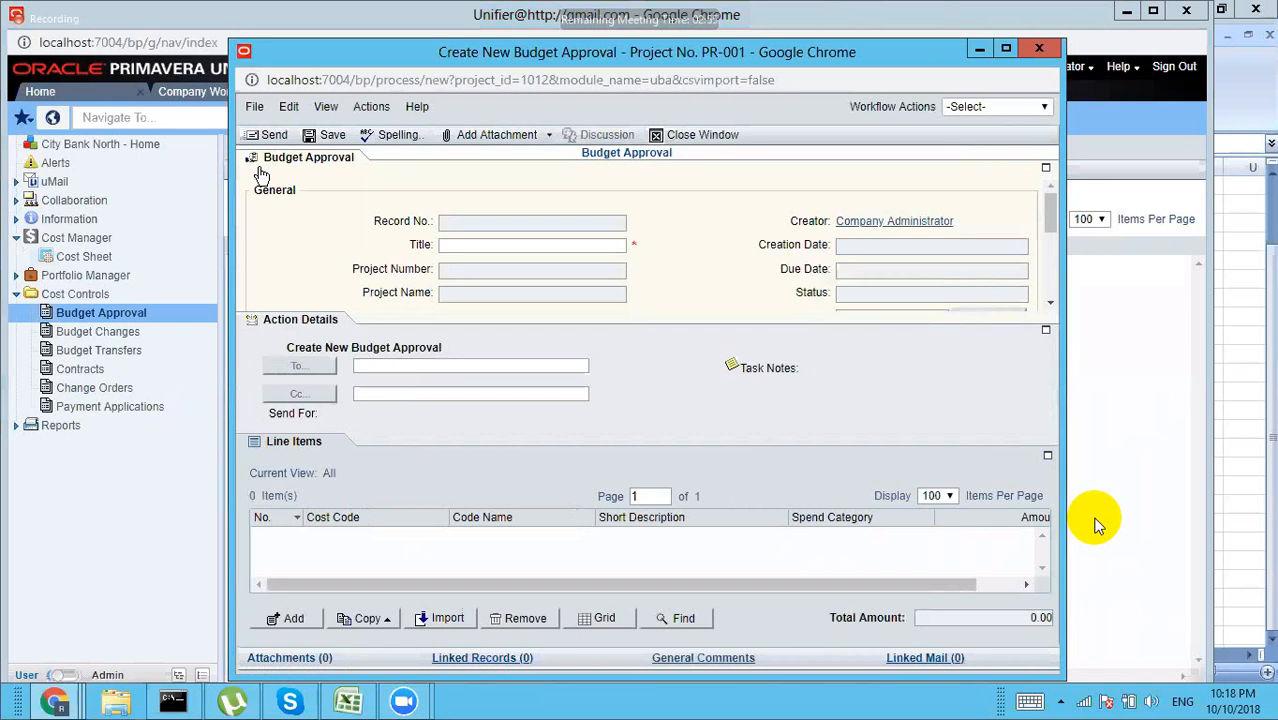
{"action": "left_click", "coordinate": [530, 241]}
{"action": "type", "text": "Budget for"}
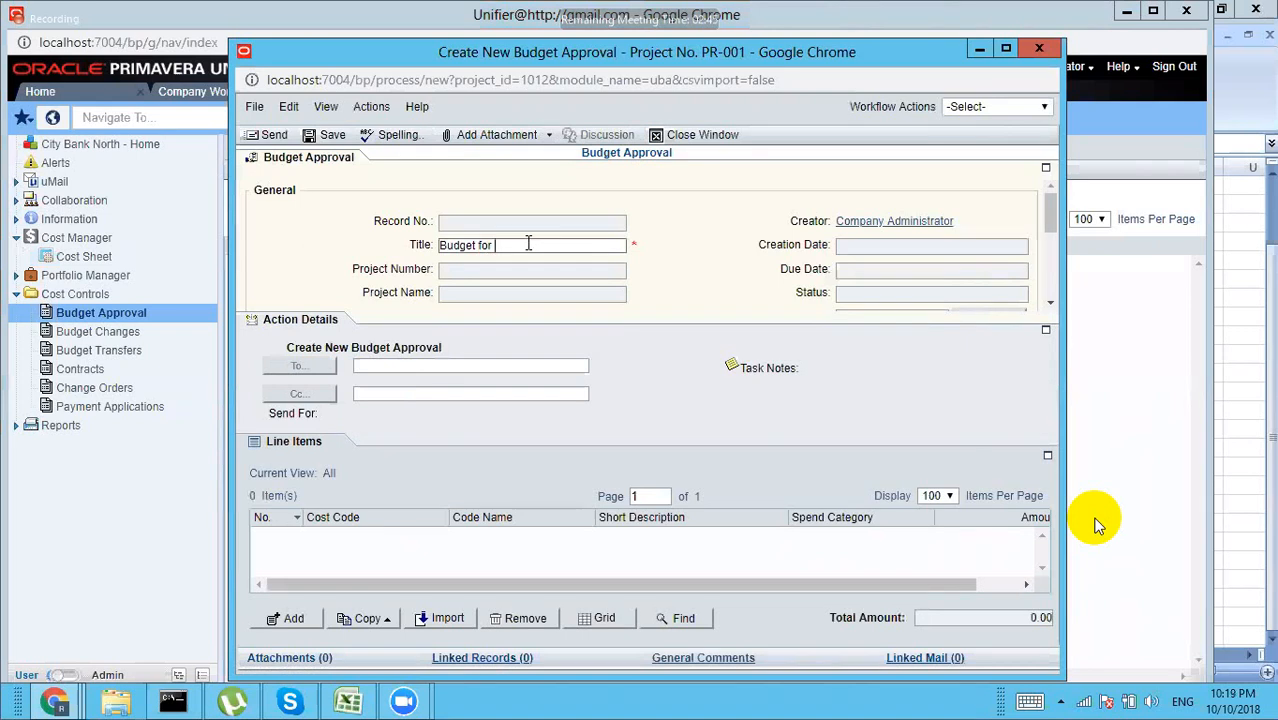
{"action": "type", "text": " Excavation"}
{"action": "left_click", "coordinate": [1046, 170]}
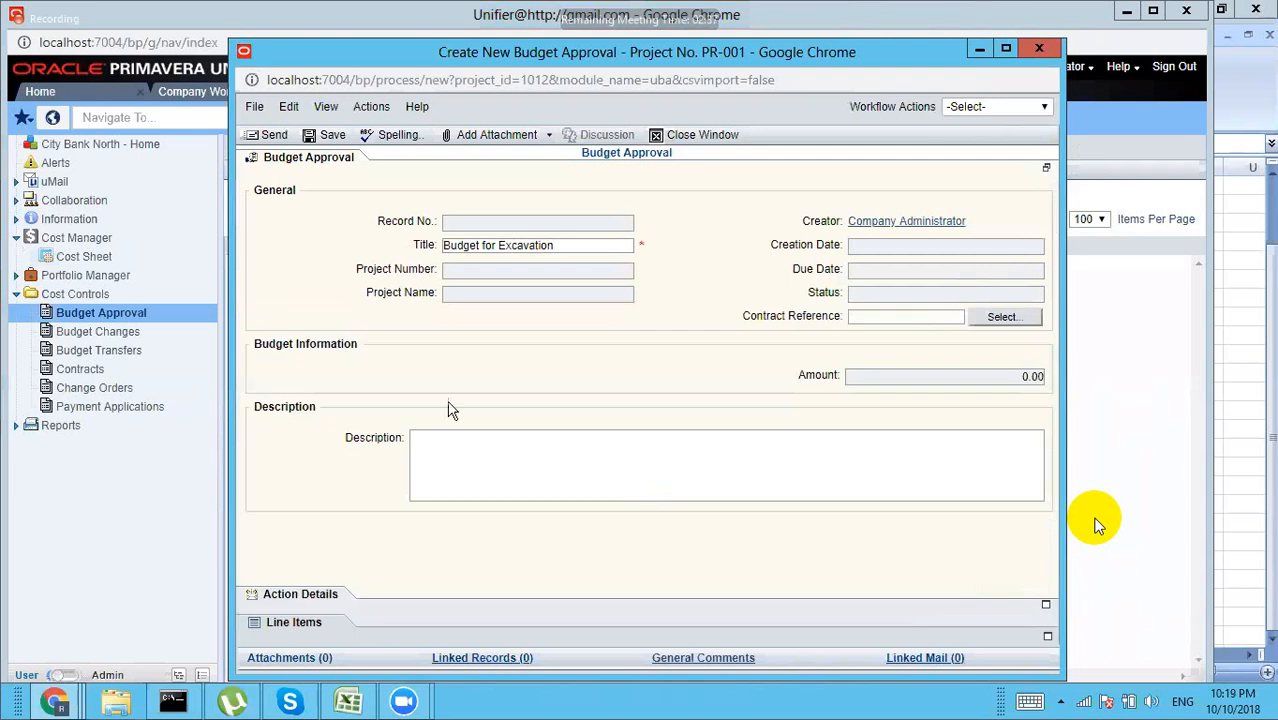
{"action": "left_click_drag", "start_coordinate": [557, 245], "coordinate": [418, 240]}
{"action": "key", "text": "ctrl+c"}
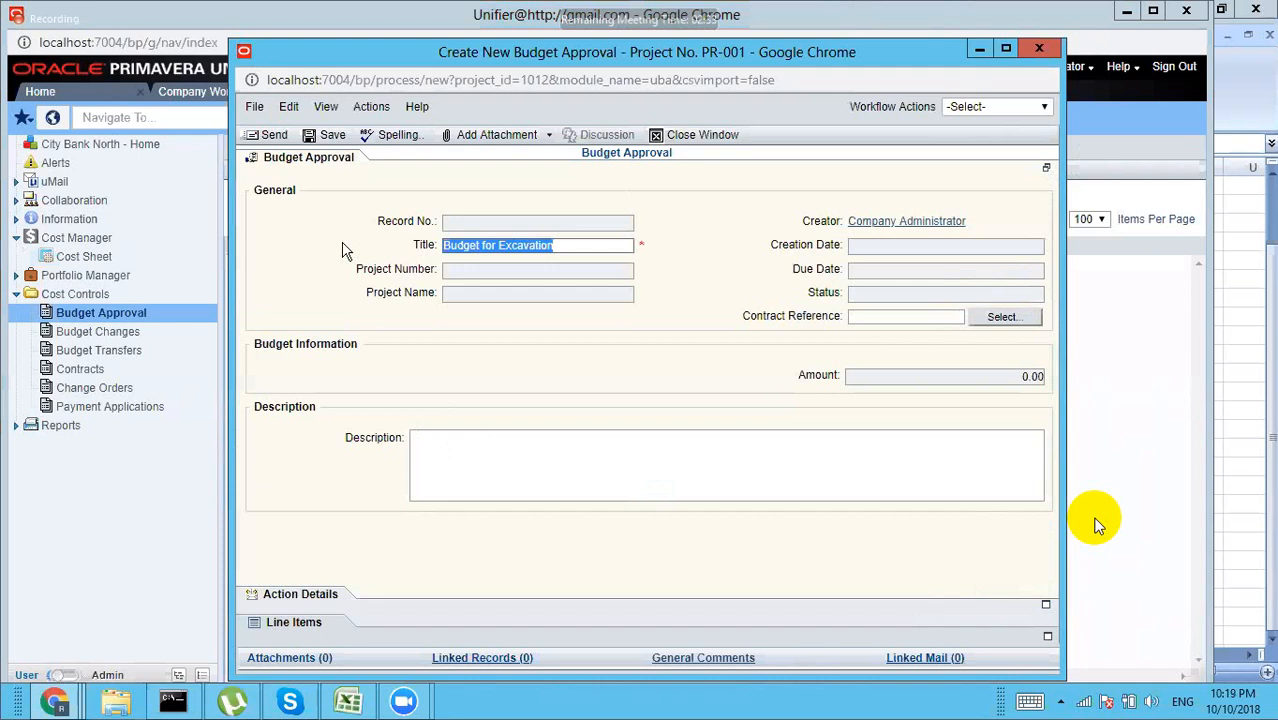
{"action": "left_click", "coordinate": [538, 467]}
{"action": "key", "text": "ctrl+v"}
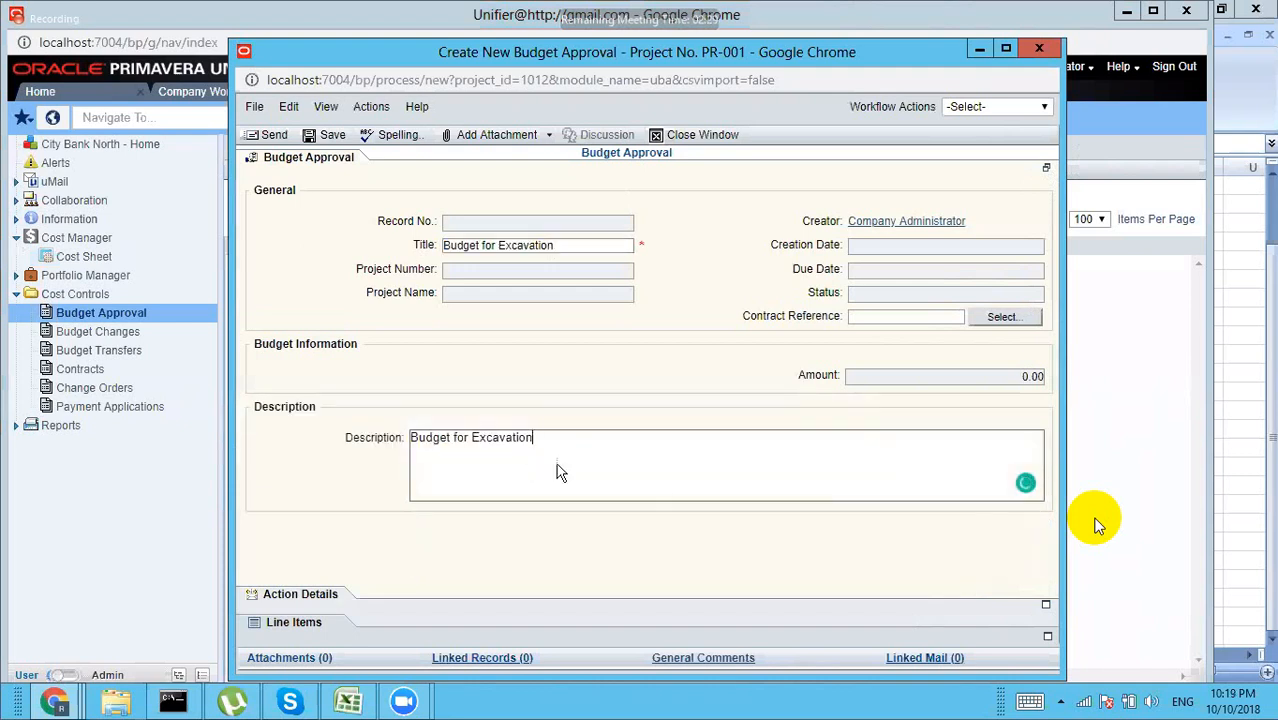
{"action": "left_click", "coordinate": [292, 624]}
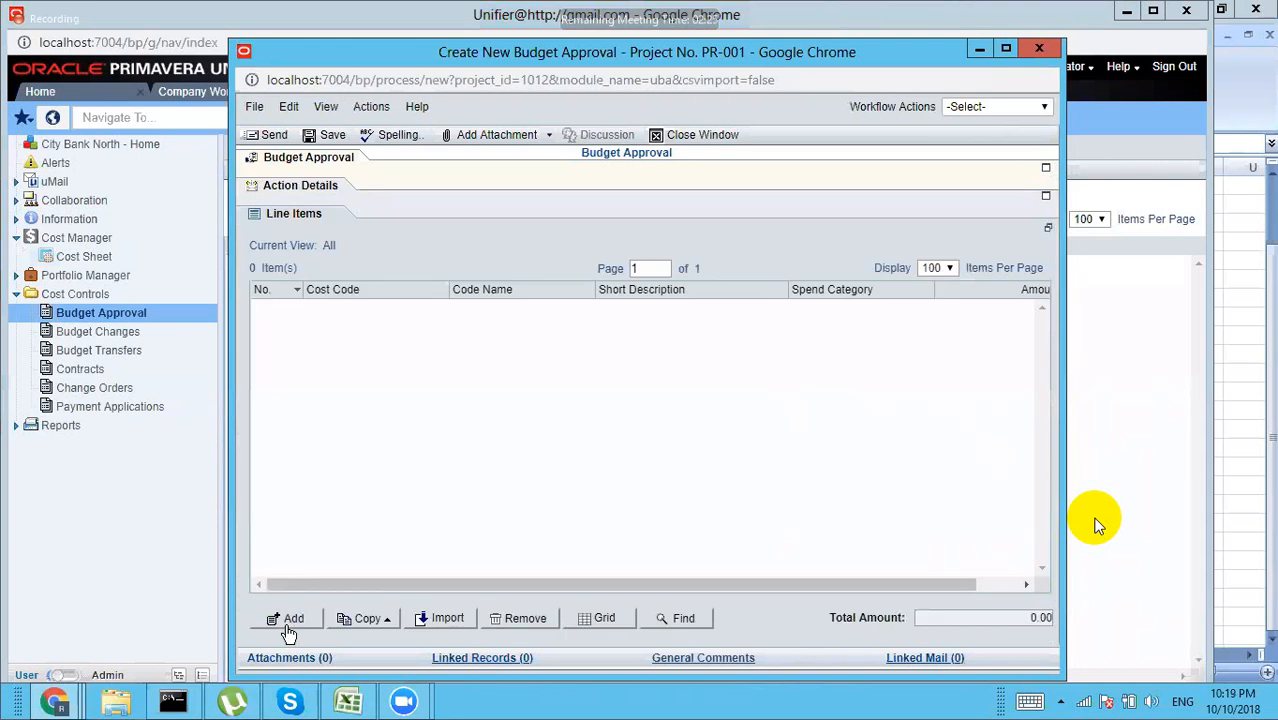
Step: Add a line item with cost code 01-001 and short description 'Budget for Excavation'
{"action": "left_click", "coordinate": [292, 622]}
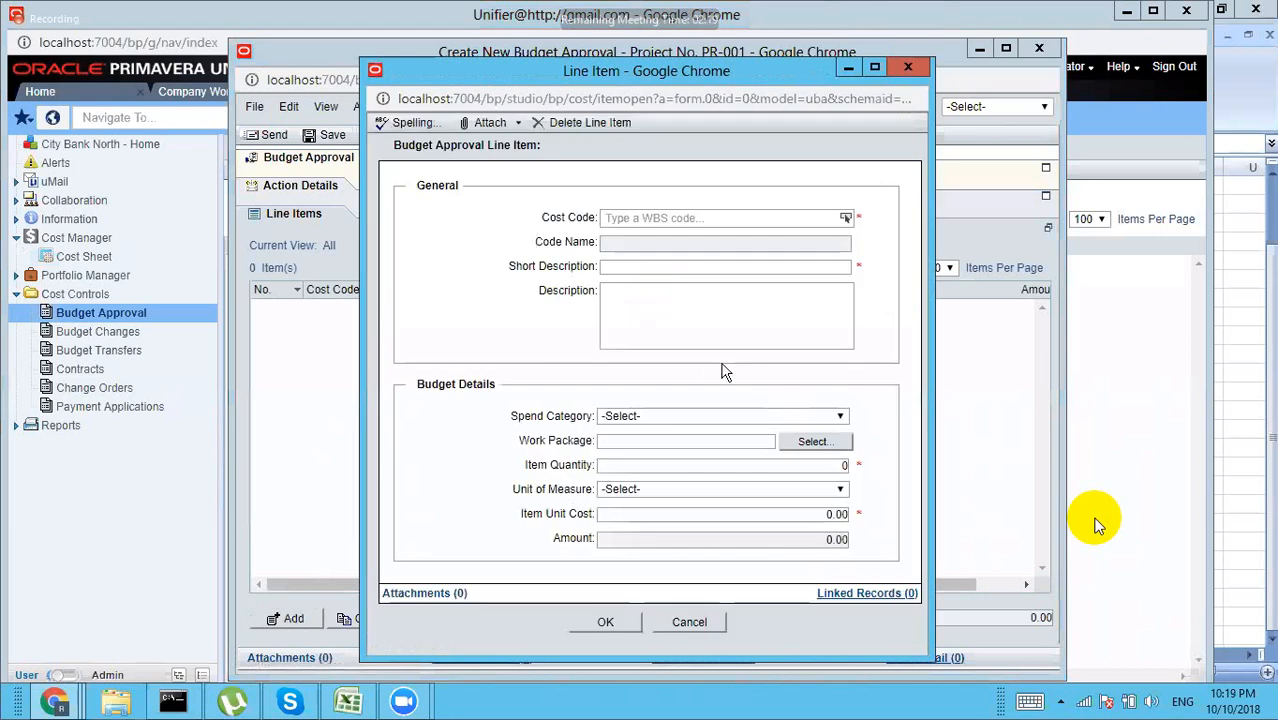
{"action": "left_click", "coordinate": [845, 218]}
{"action": "left_click", "coordinate": [845, 218]}
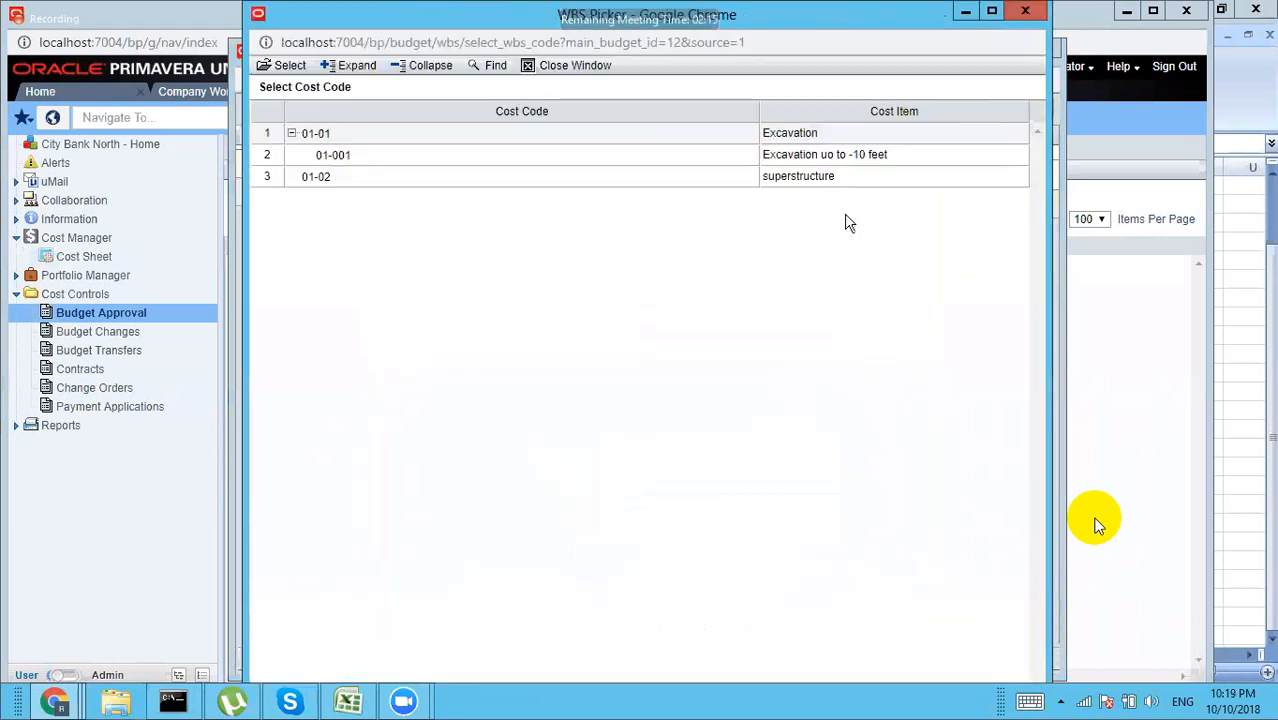
{"action": "left_click", "coordinate": [784, 149]}
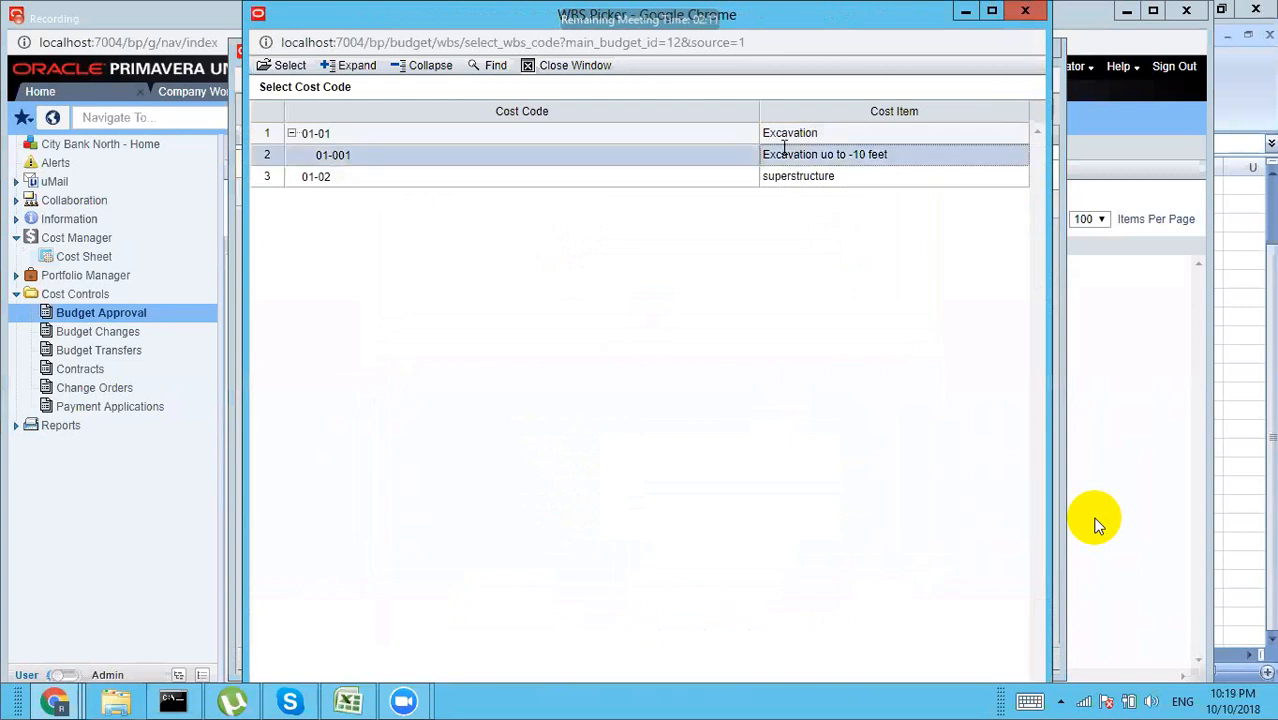
{"action": "left_click", "coordinate": [285, 68]}
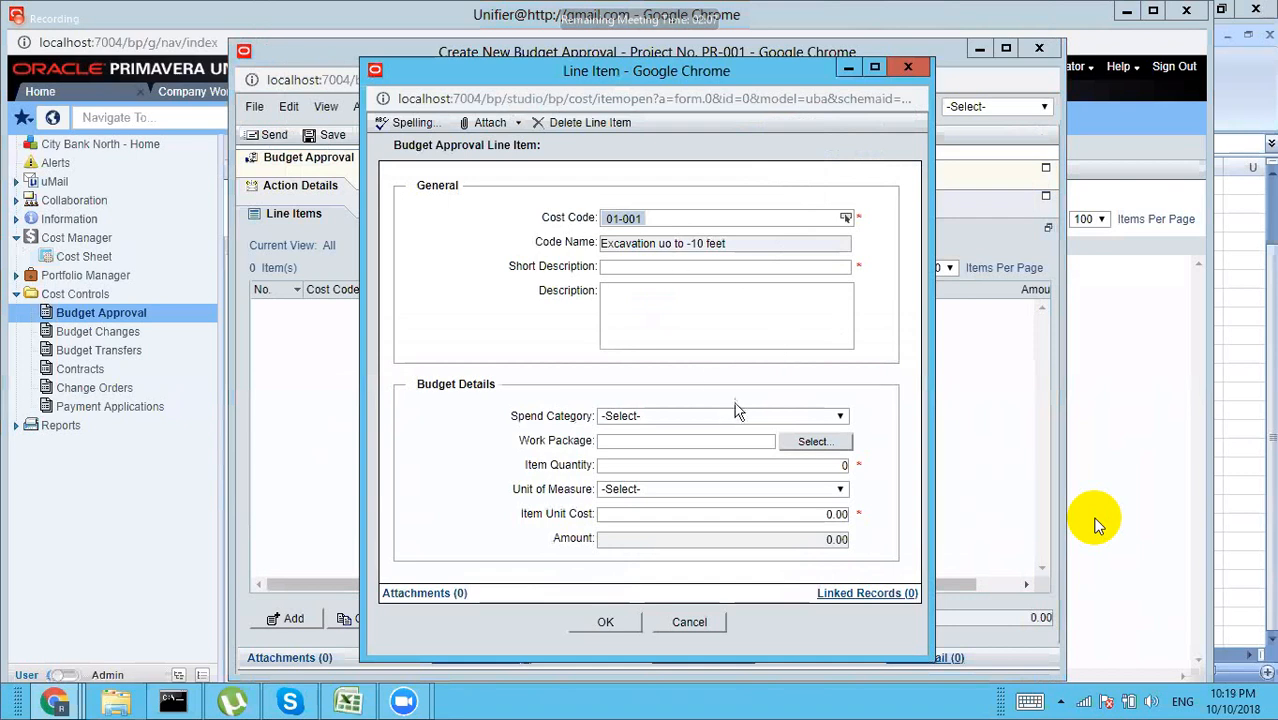
{"action": "left_click", "coordinate": [680, 264]}
{"action": "key", "text": "ctrl+v"}
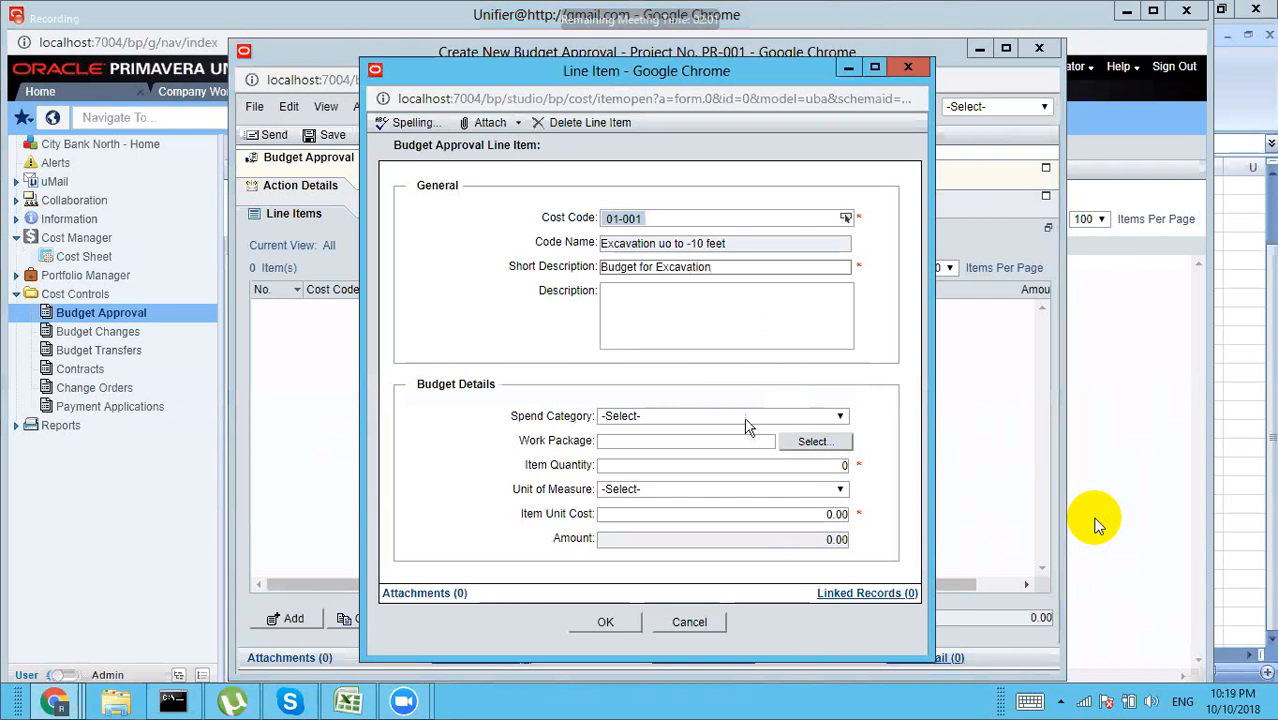
Step: Set the line item to Labor, 10 each at unit cost 20000, and save it
{"action": "left_click", "coordinate": [799, 422]}
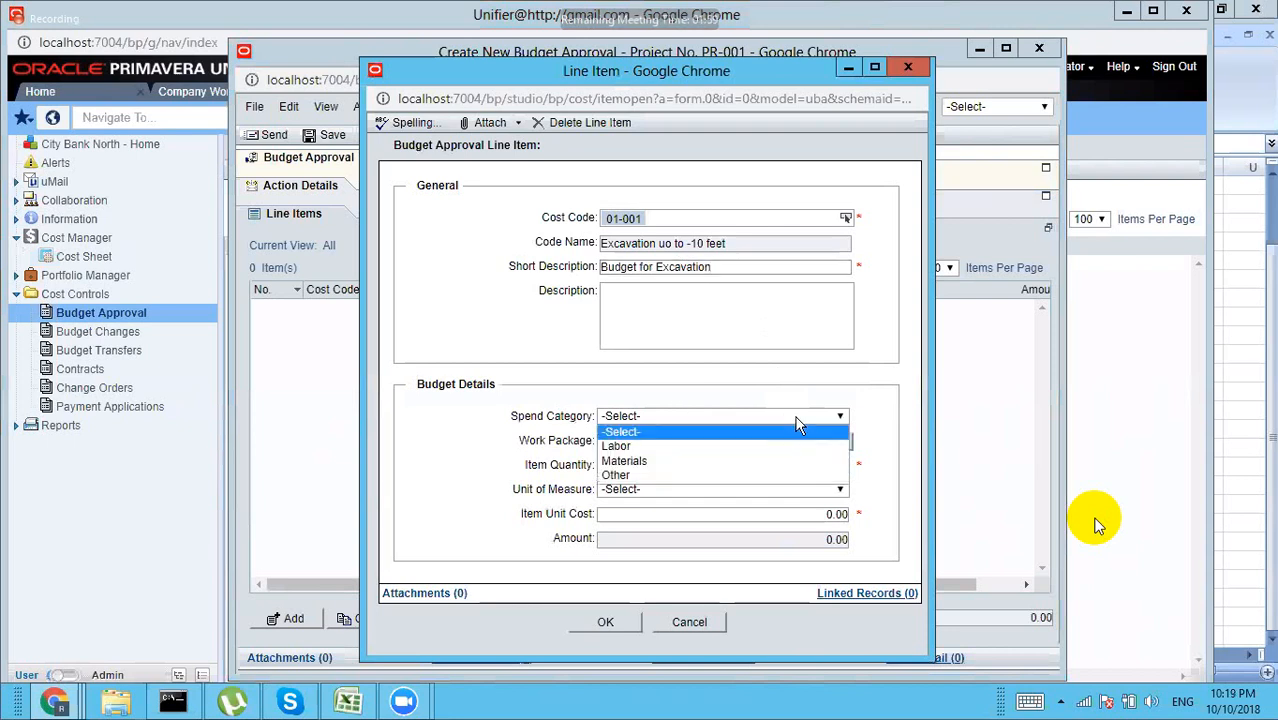
{"action": "left_click", "coordinate": [677, 445]}
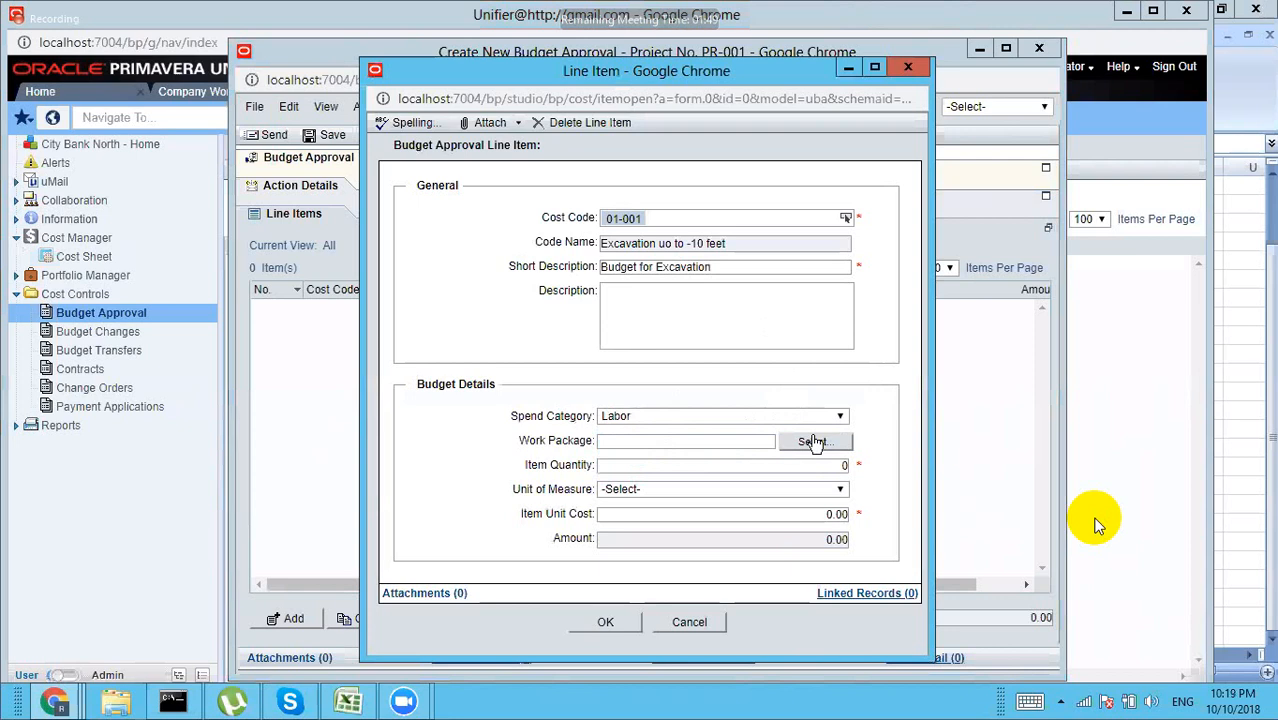
{"action": "left_click", "coordinate": [841, 465]}
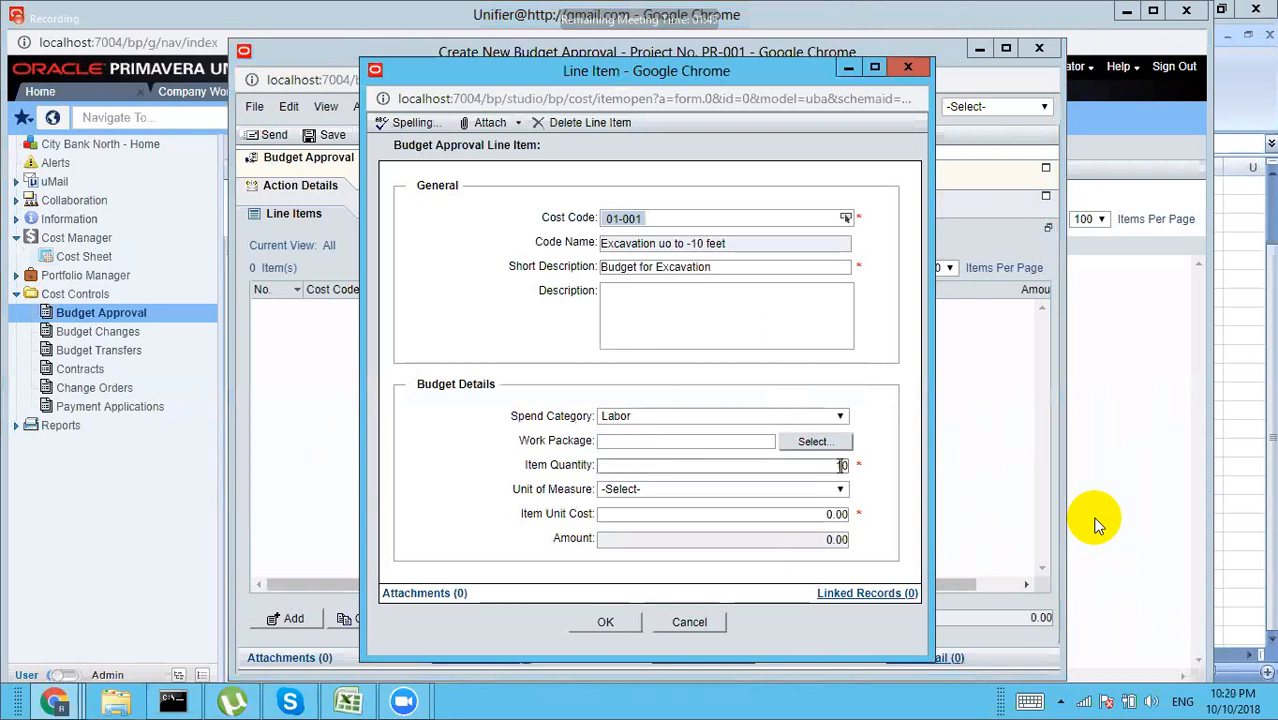
{"action": "left_click", "coordinate": [838, 490]}
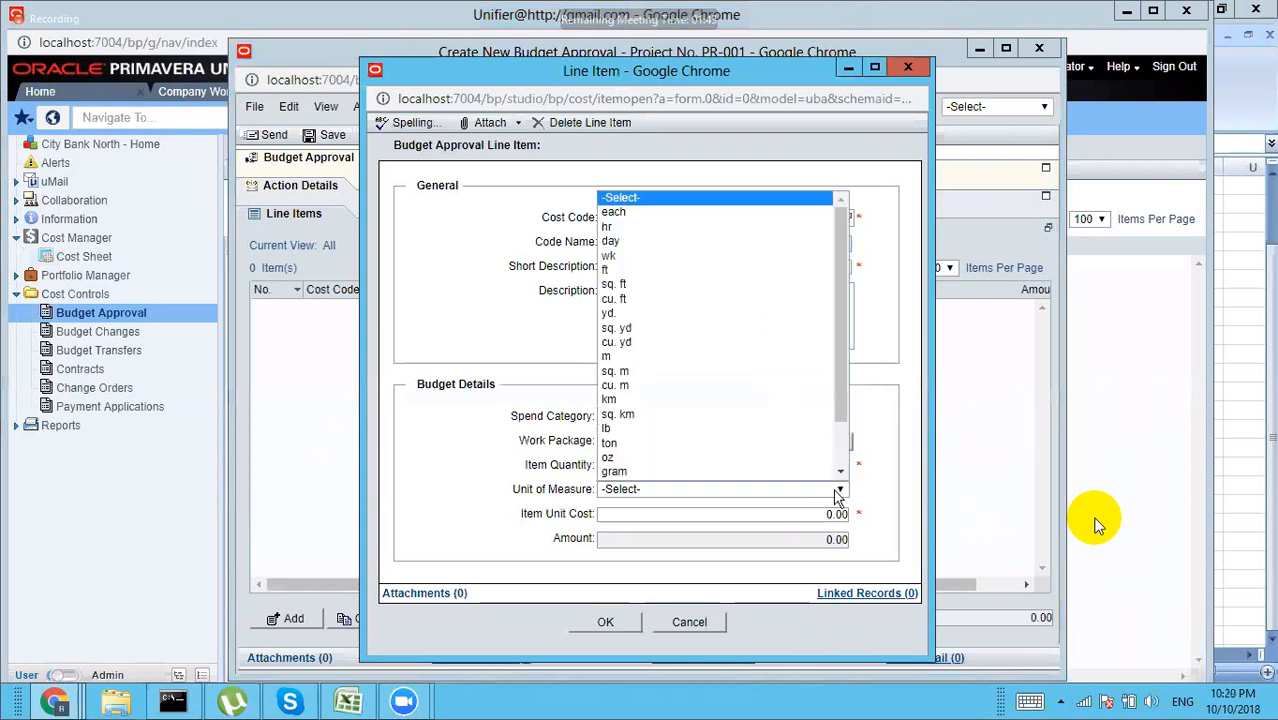
{"action": "left_click", "coordinate": [624, 212]}
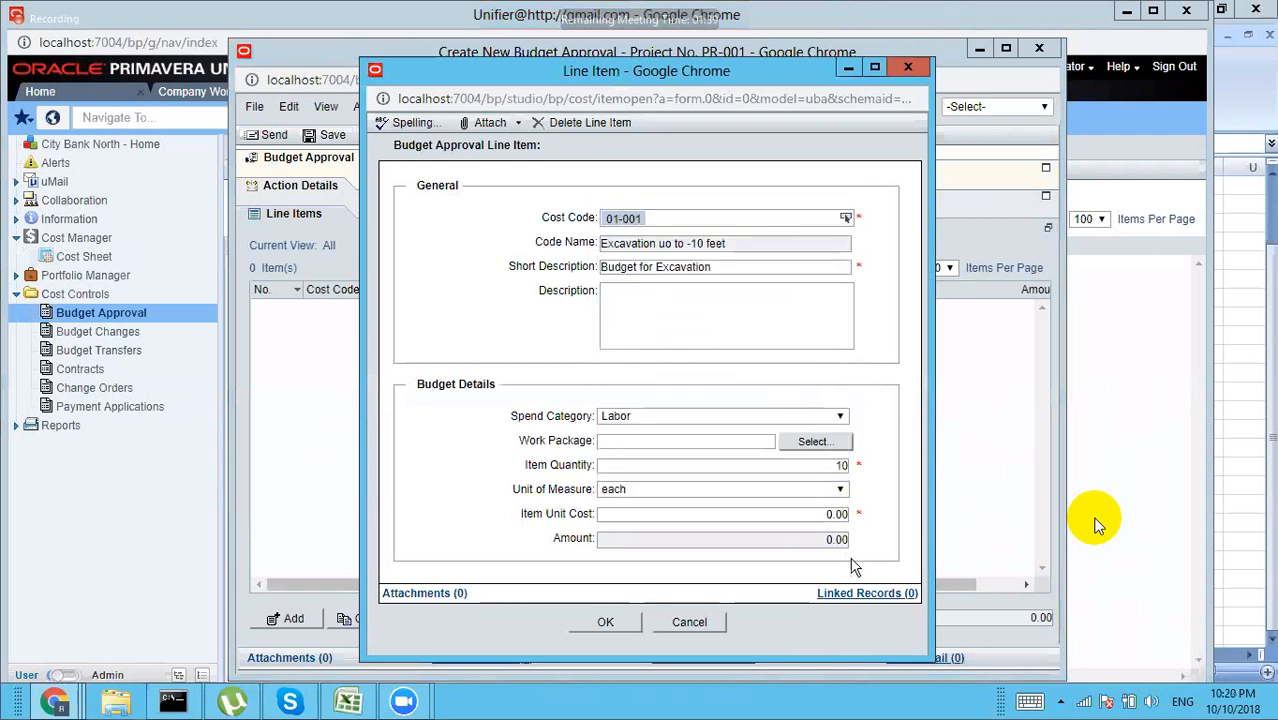
{"action": "left_click", "coordinate": [827, 515]}
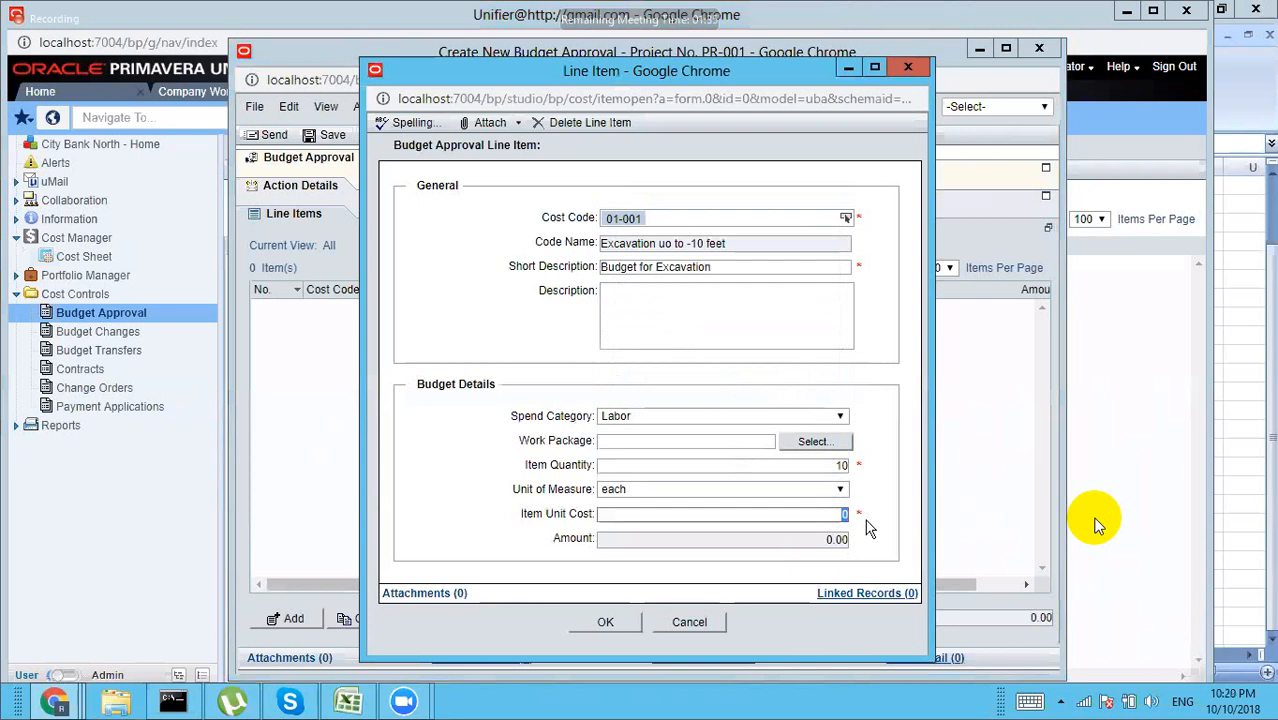
{"action": "type", "text": "20000"}
{"action": "key", "text": "Tab"}
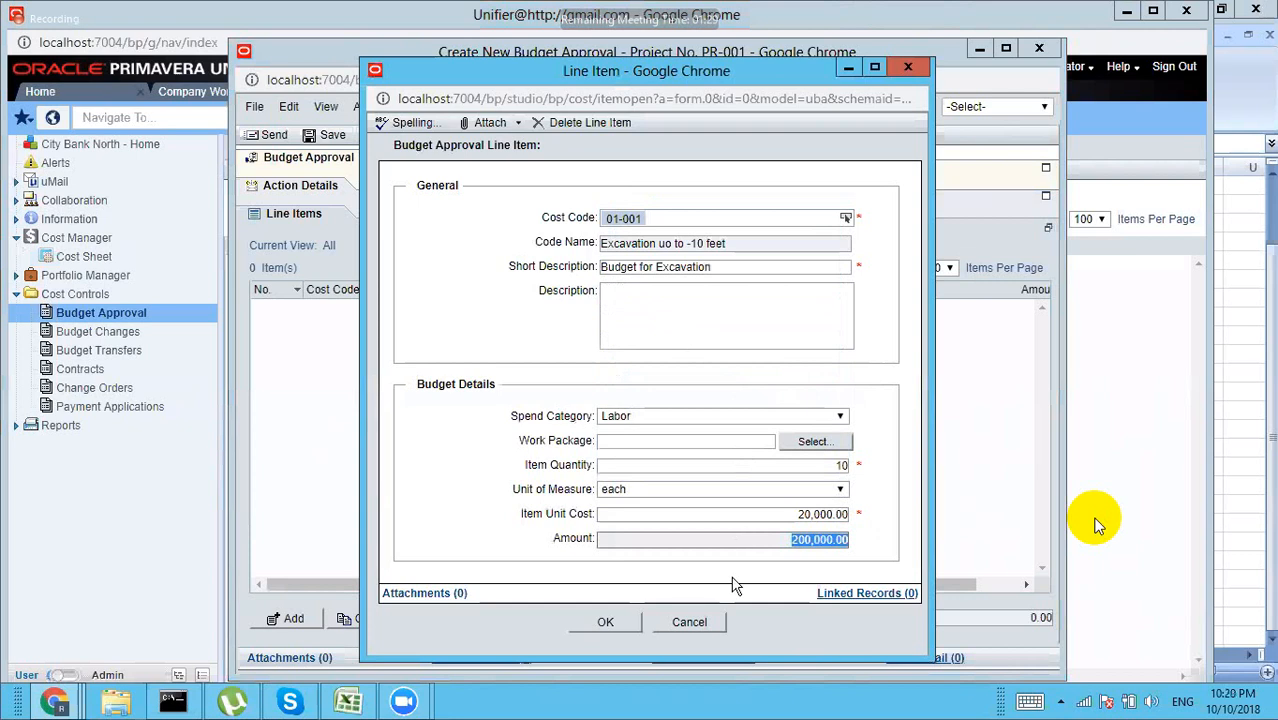
{"action": "left_click", "coordinate": [606, 622]}
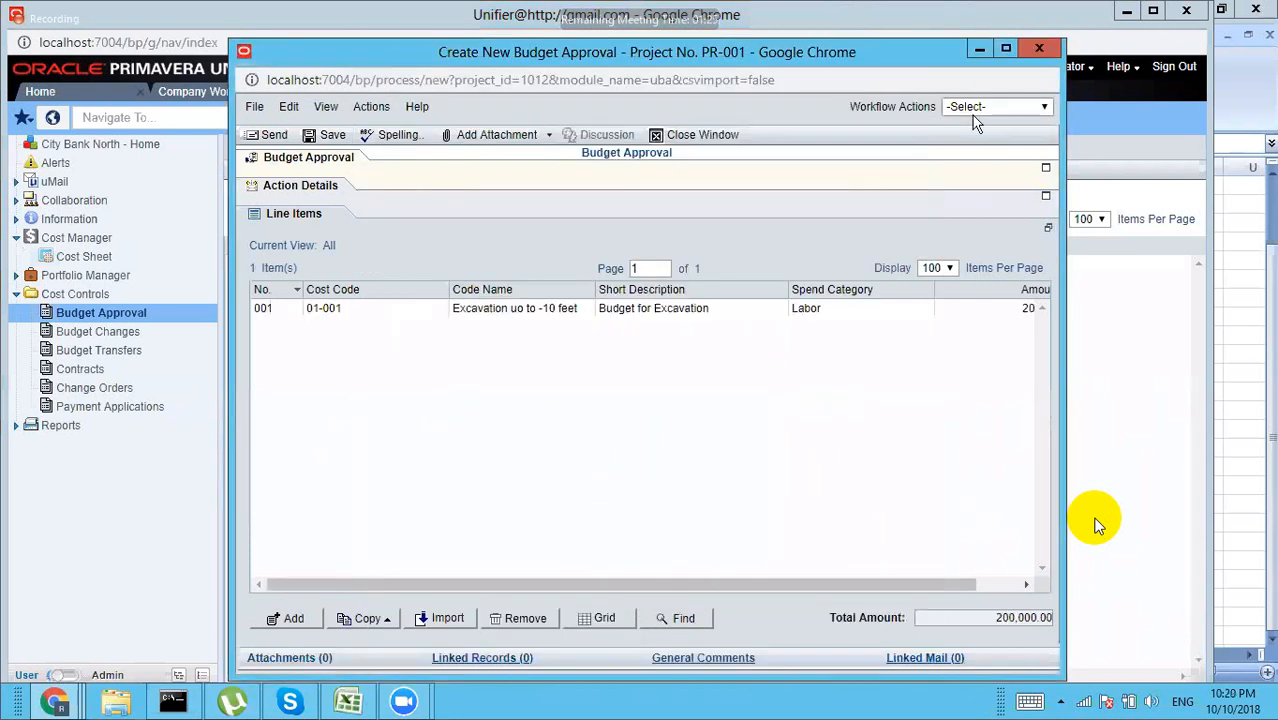
Step: Send BA-001 'Budget for Excavation' for approval to the Company Administrator
{"action": "left_click", "coordinate": [973, 116]}
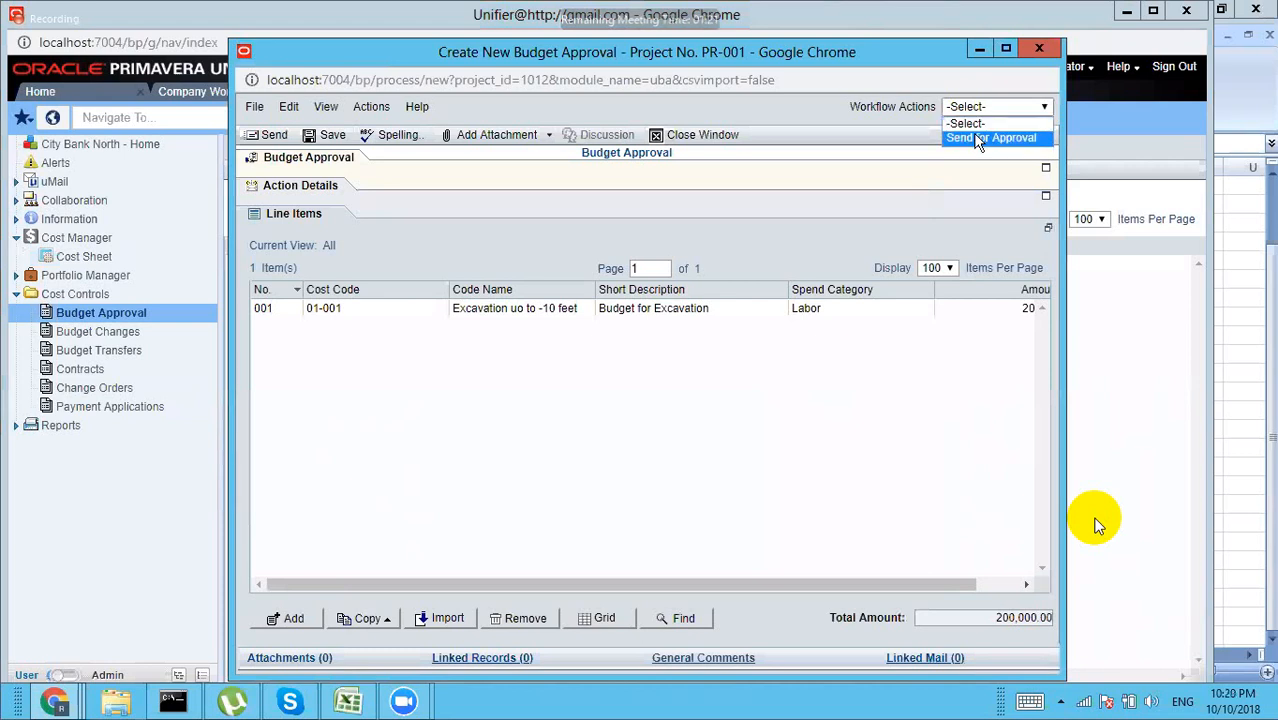
{"action": "left_click", "coordinate": [978, 137]}
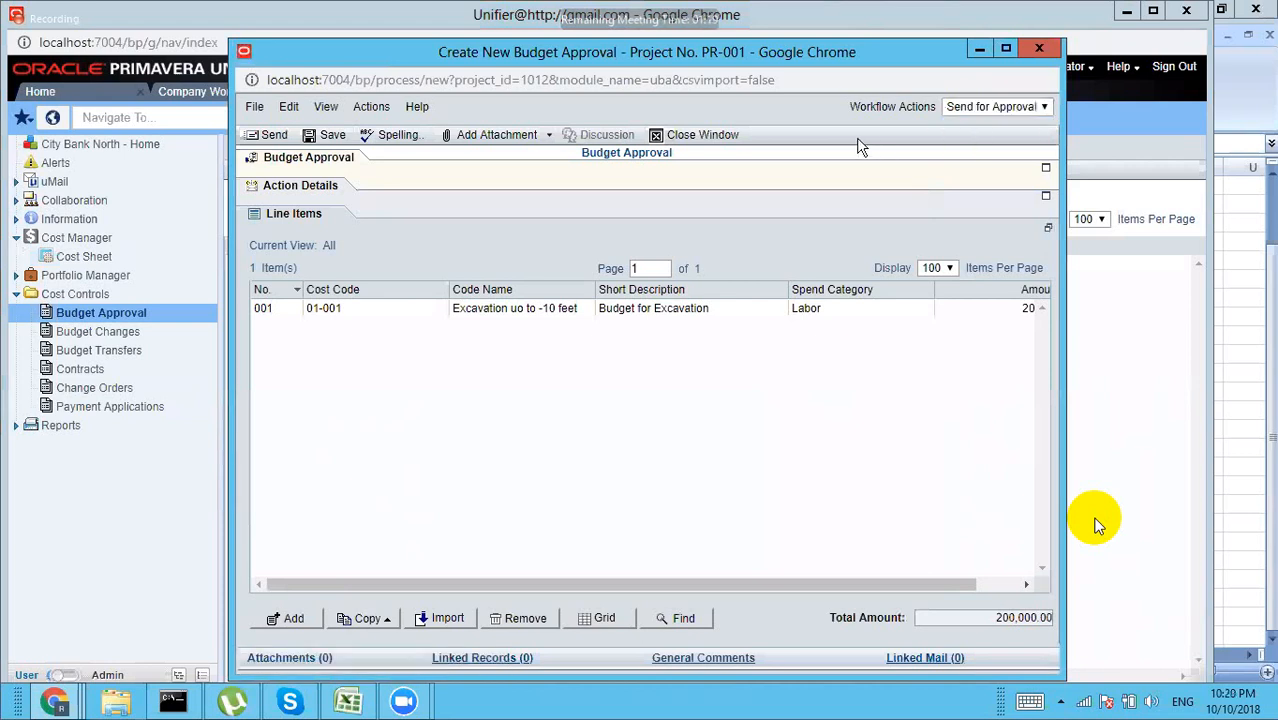
{"action": "left_click", "coordinate": [289, 190]}
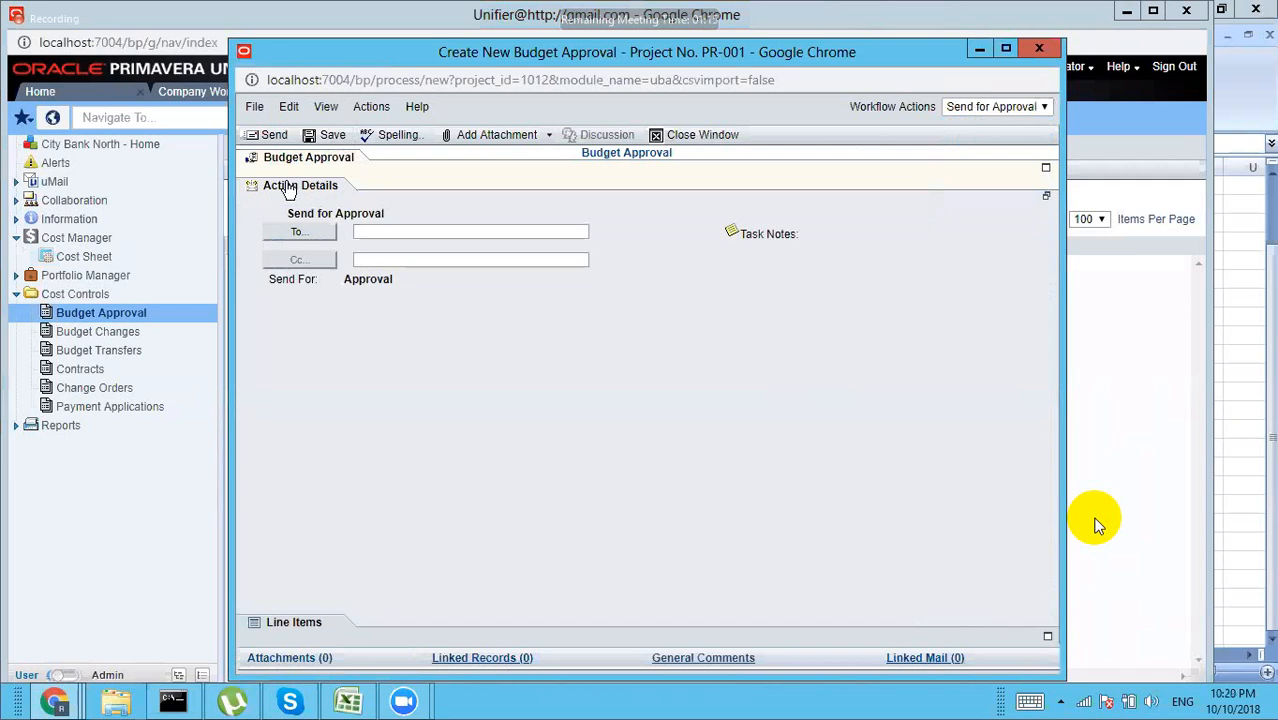
{"action": "left_click", "coordinate": [295, 235]}
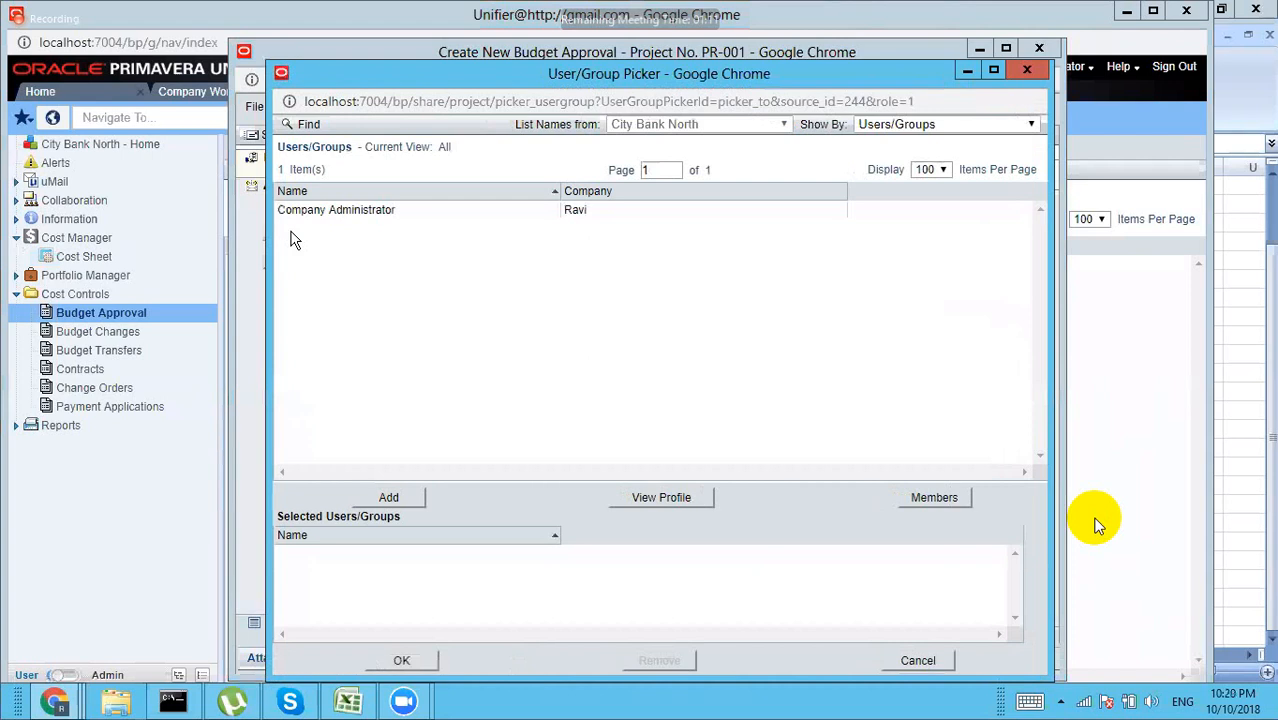
{"action": "left_click", "coordinate": [351, 212]}
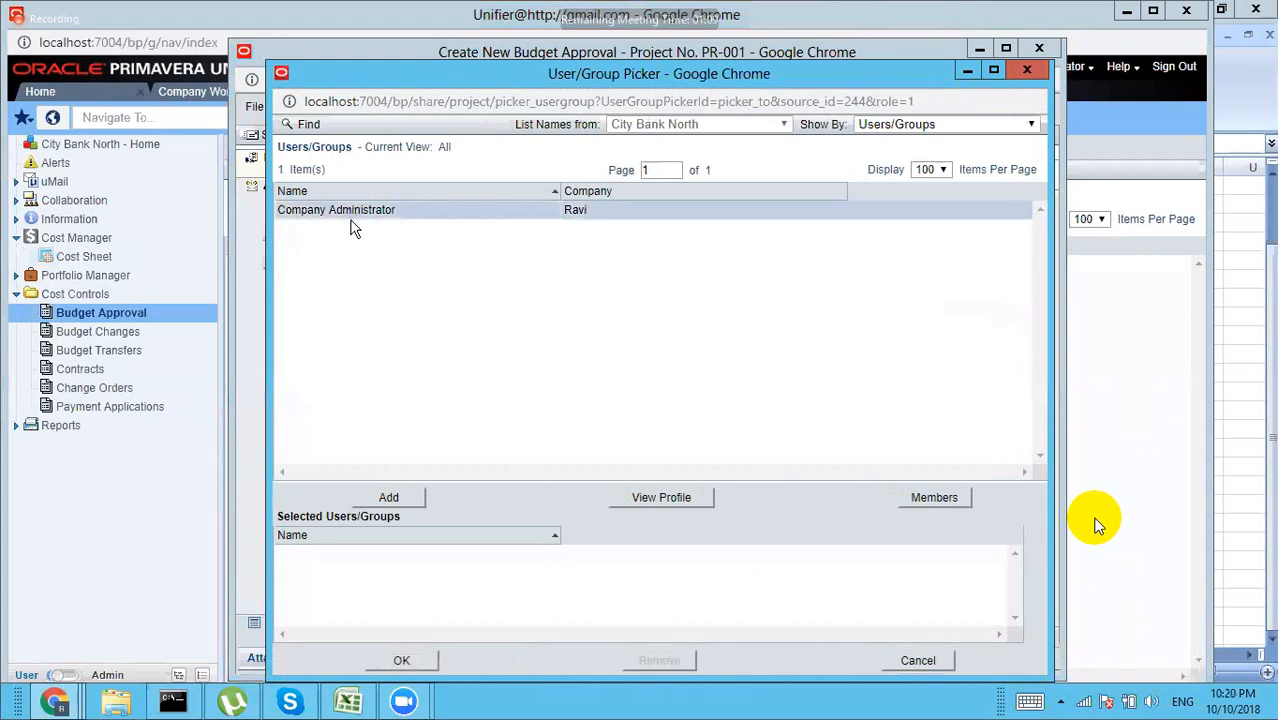
{"action": "left_click", "coordinate": [389, 498]}
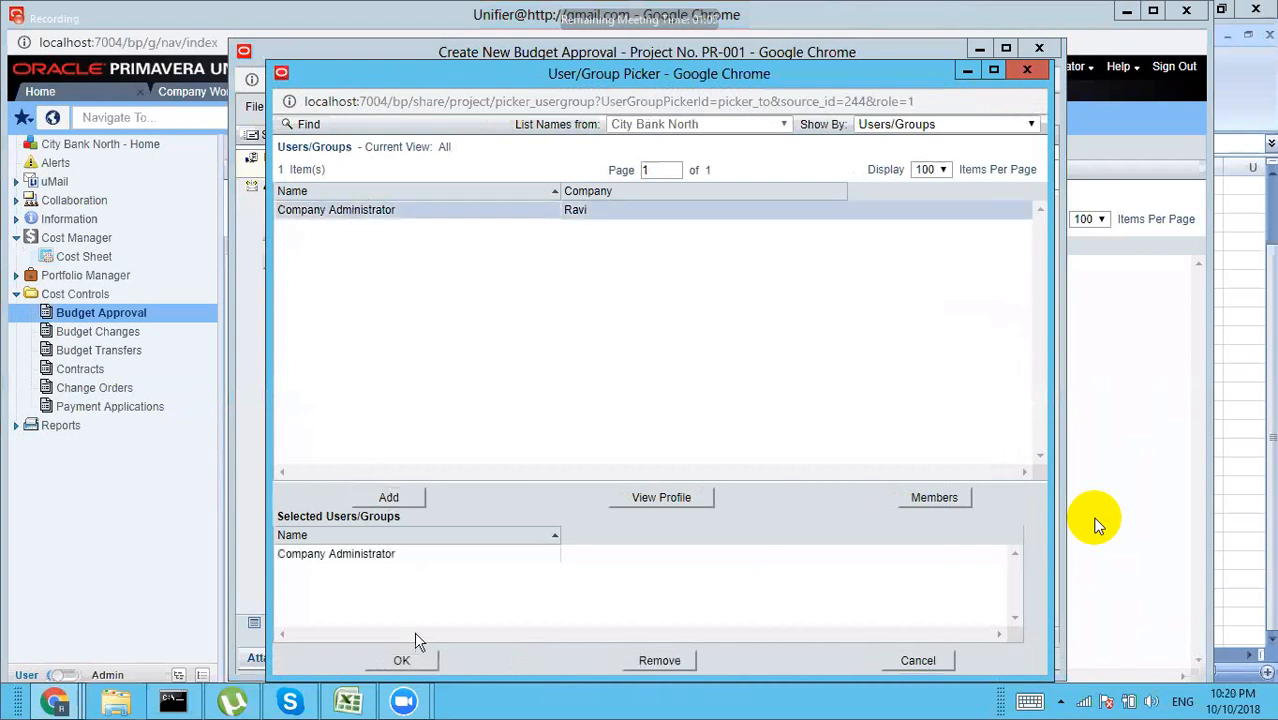
{"action": "left_click", "coordinate": [408, 662]}
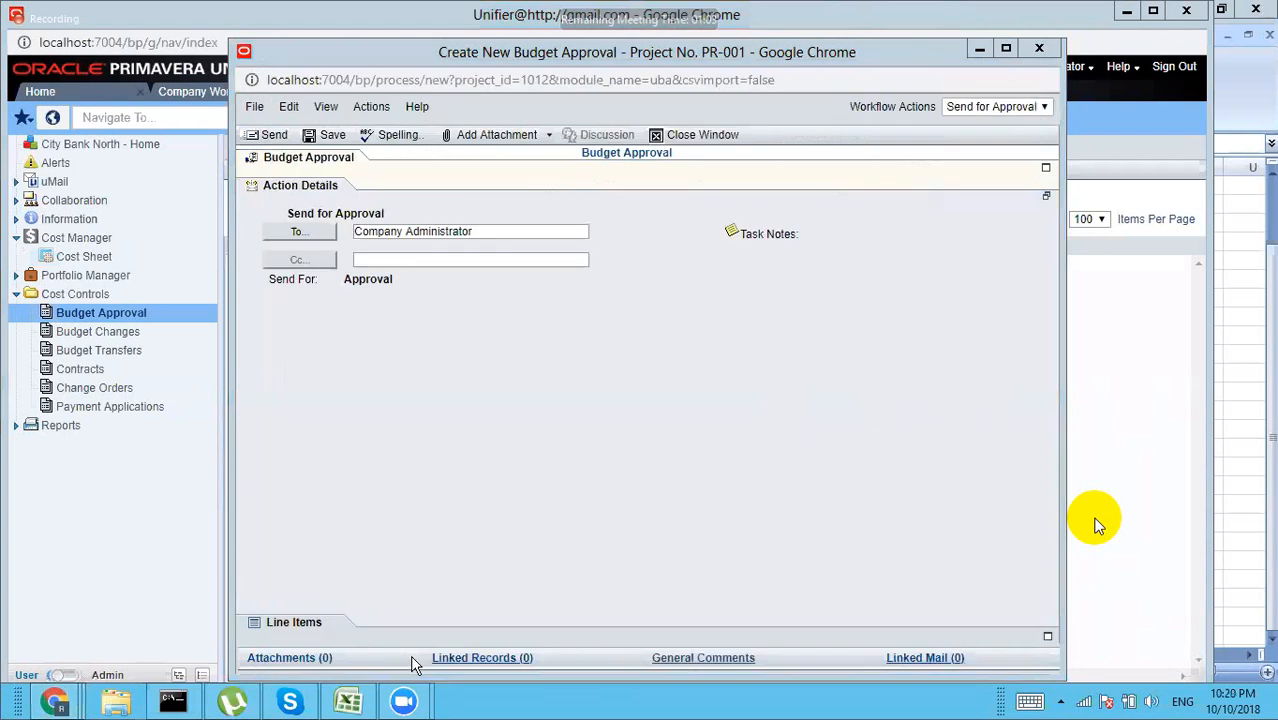
{"action": "left_click", "coordinate": [276, 137]}
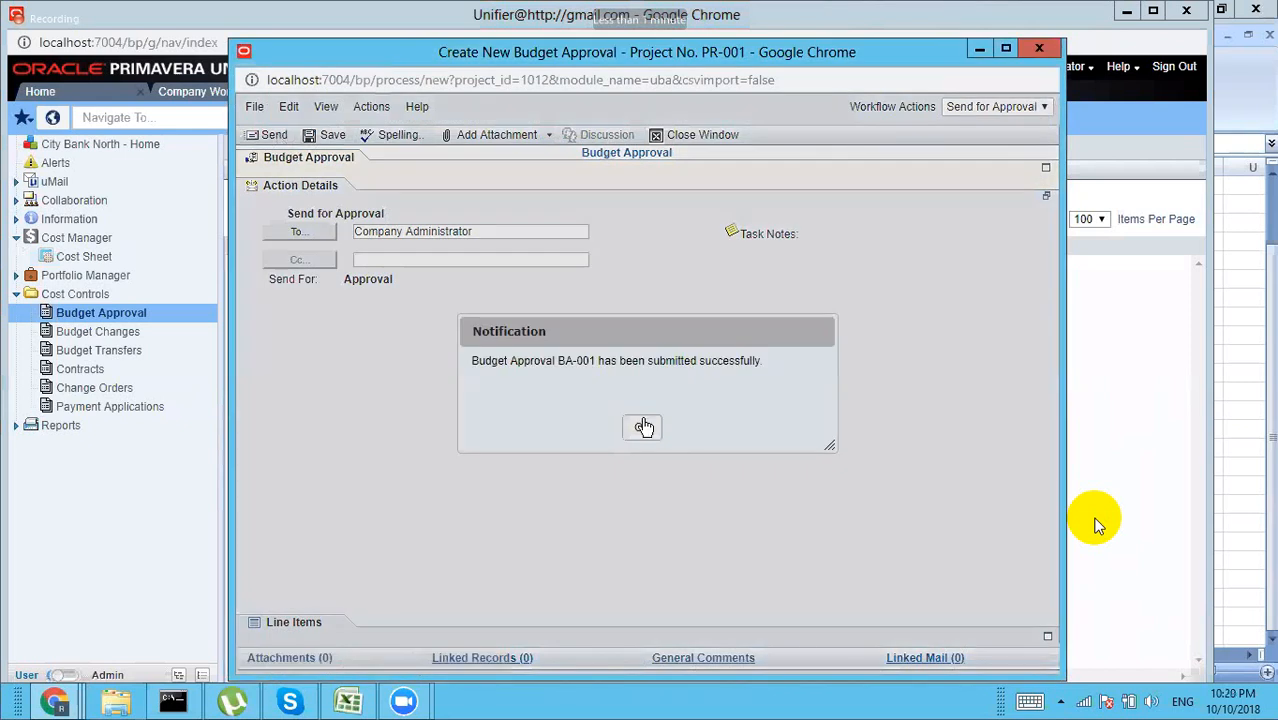
{"action": "left_click", "coordinate": [642, 427]}
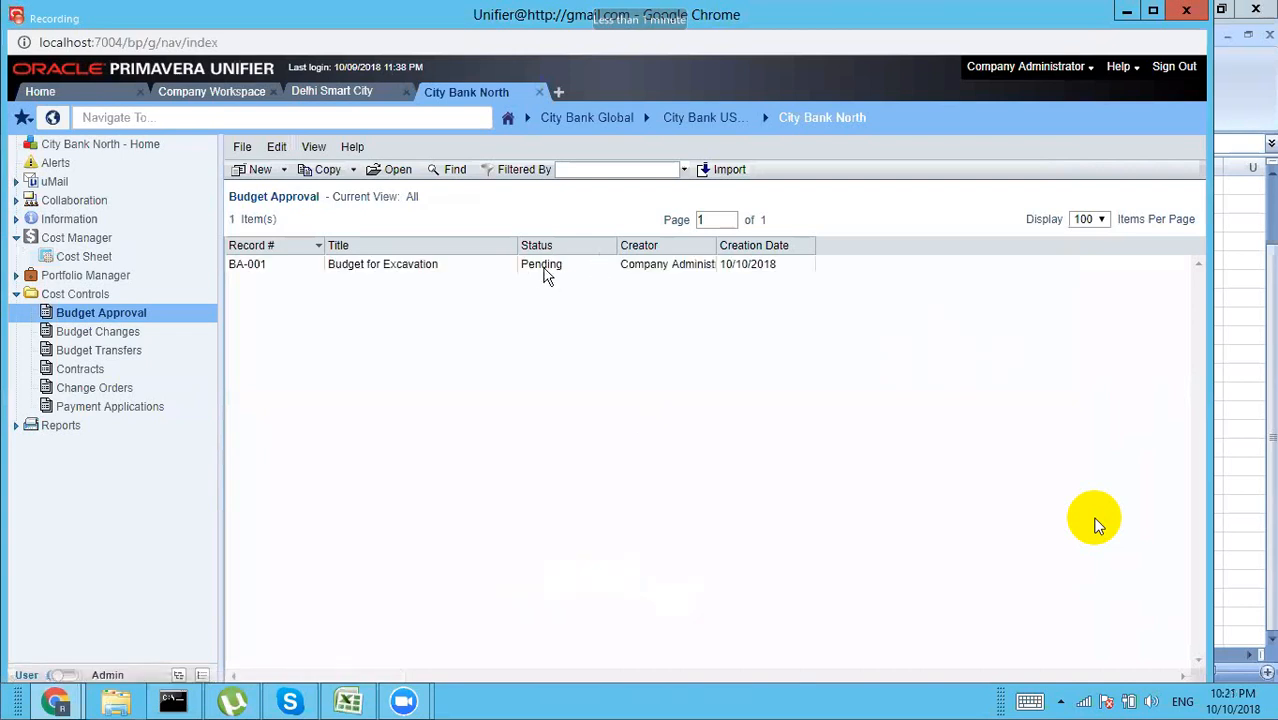
Step: Accept the BA-001 task, approve and send it, then open the Cost Sheet log
{"action": "double_click", "coordinate": [405, 268]}
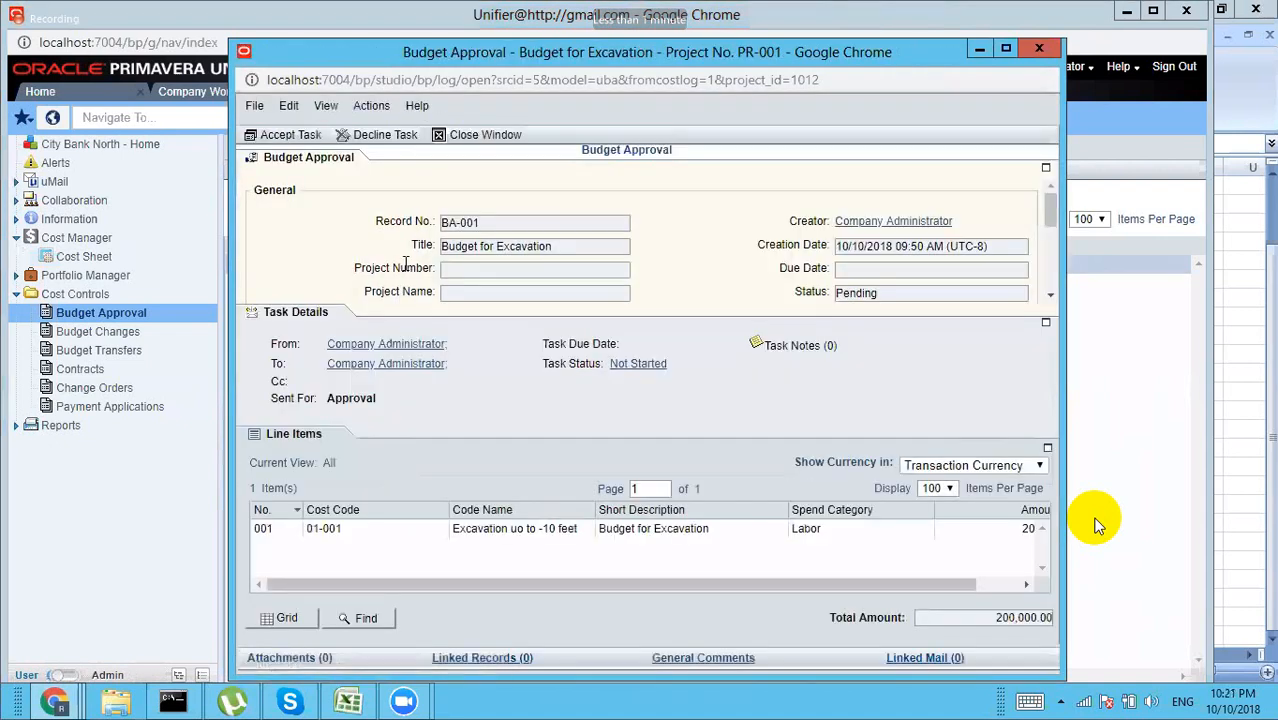
{"action": "left_click", "coordinate": [292, 141]}
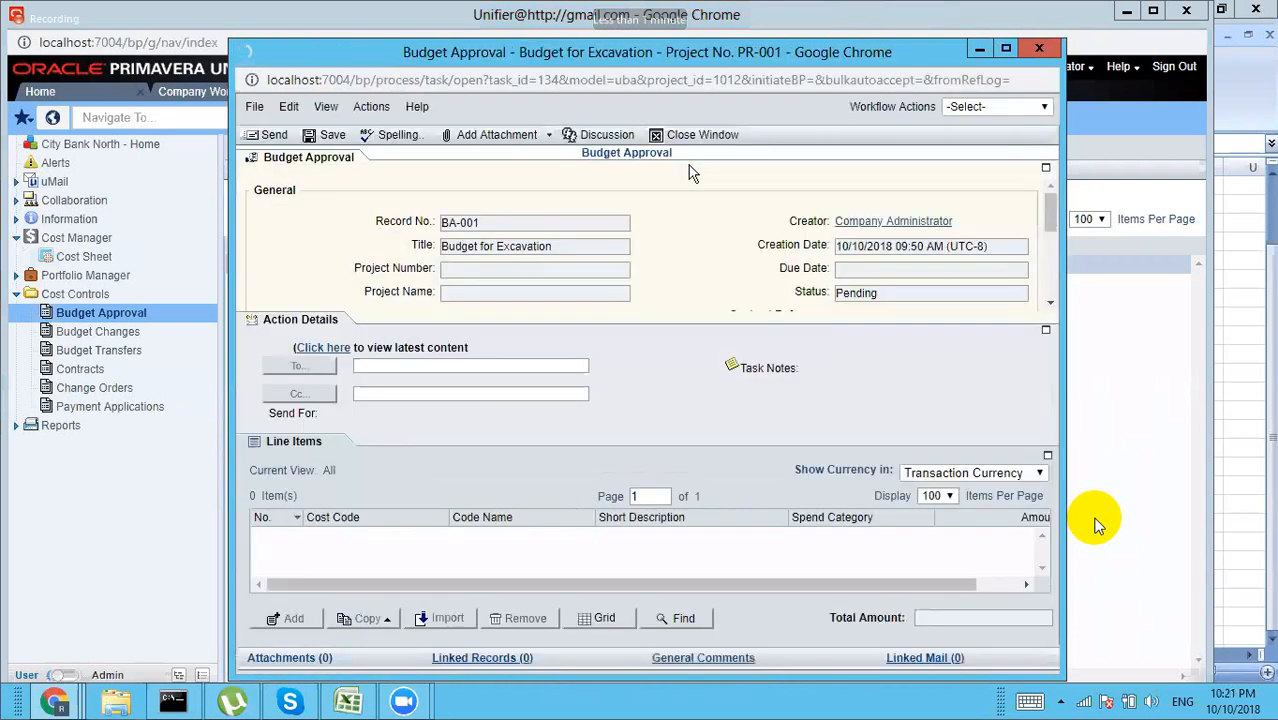
{"action": "left_click", "coordinate": [988, 111]}
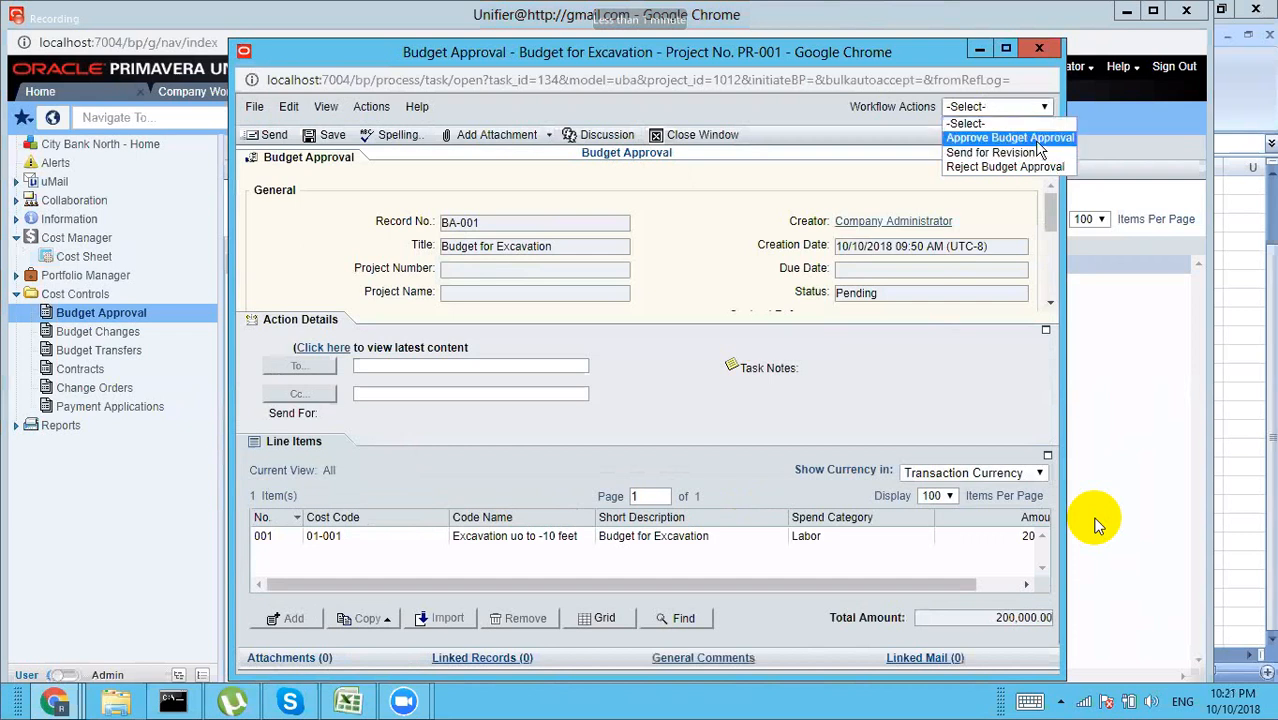
{"action": "left_click", "coordinate": [1010, 138]}
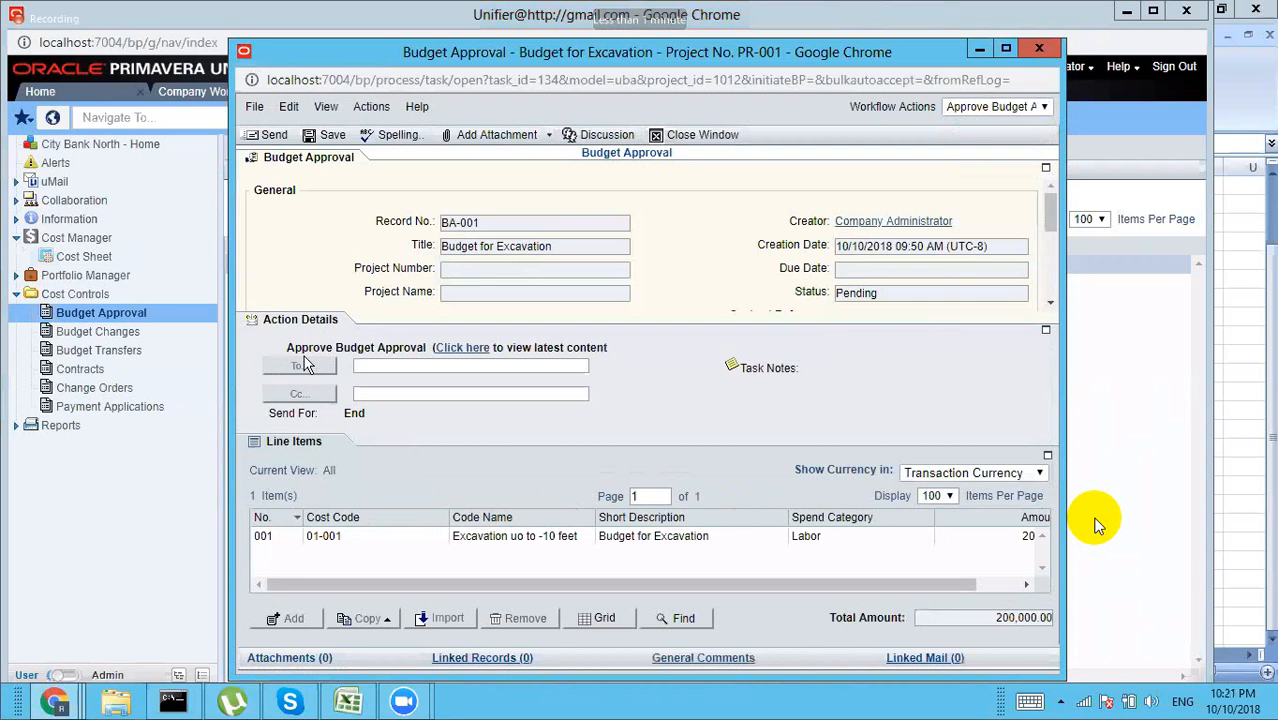
{"action": "left_click", "coordinate": [274, 136]}
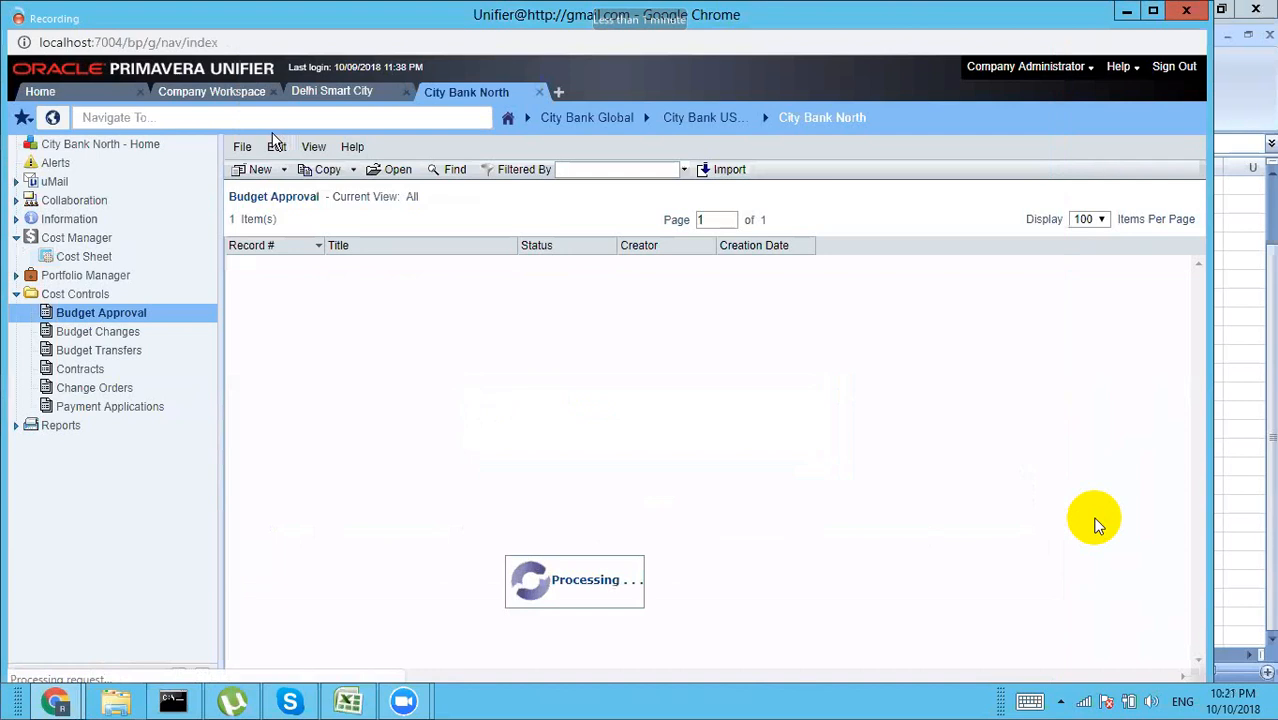
{"action": "left_click", "coordinate": [100, 407]}
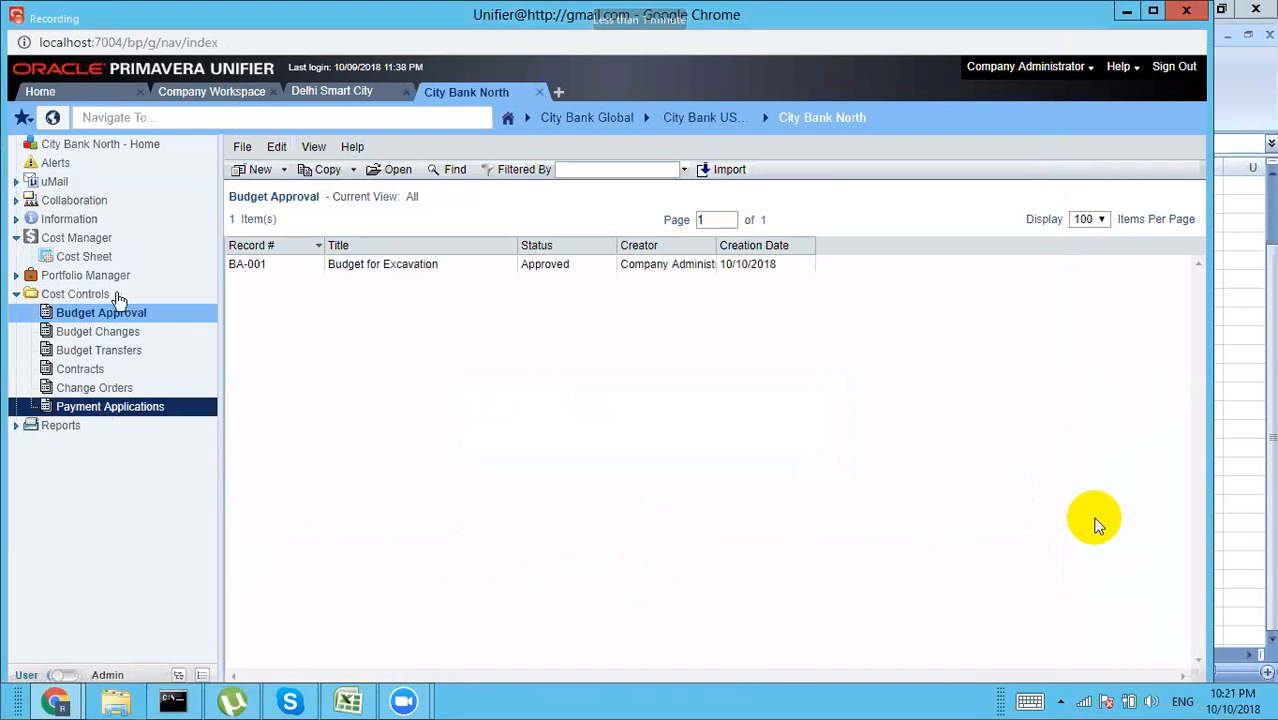
{"action": "left_click", "coordinate": [99, 257]}
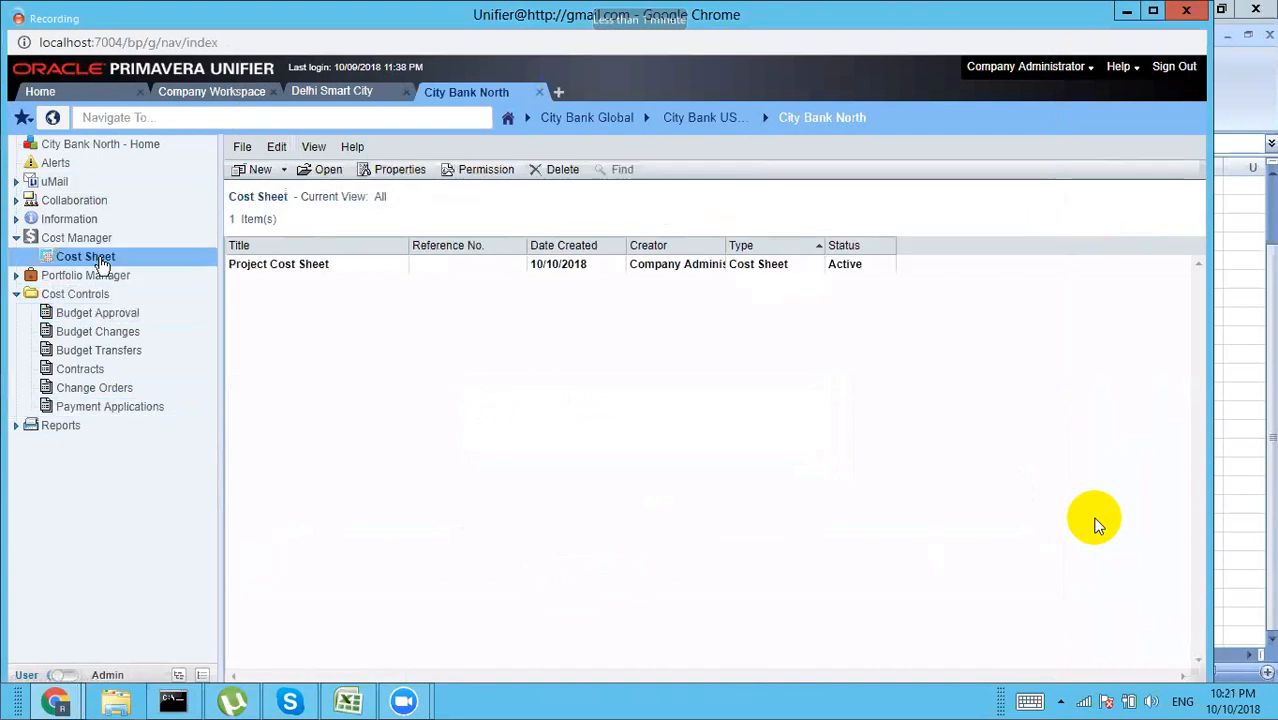
Step: Open the Project Cost Sheet and maximize its window
{"action": "double_click", "coordinate": [576, 264]}
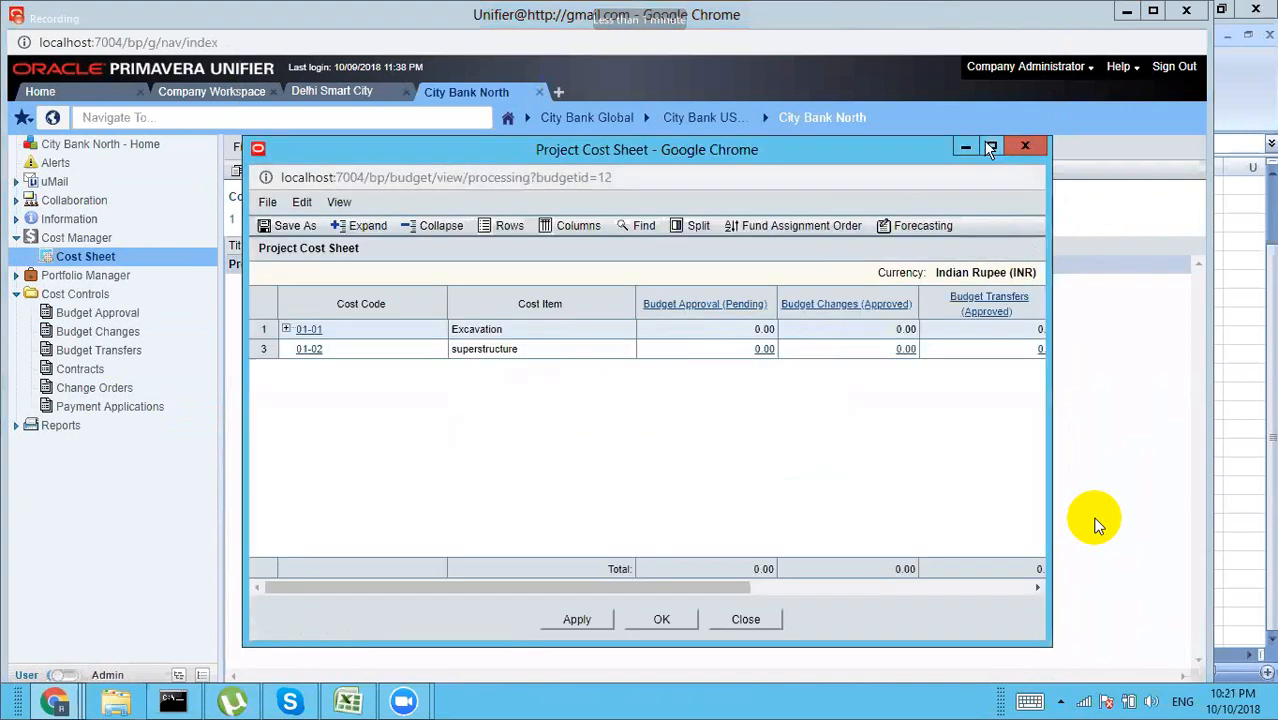
{"action": "left_click", "coordinate": [990, 148]}
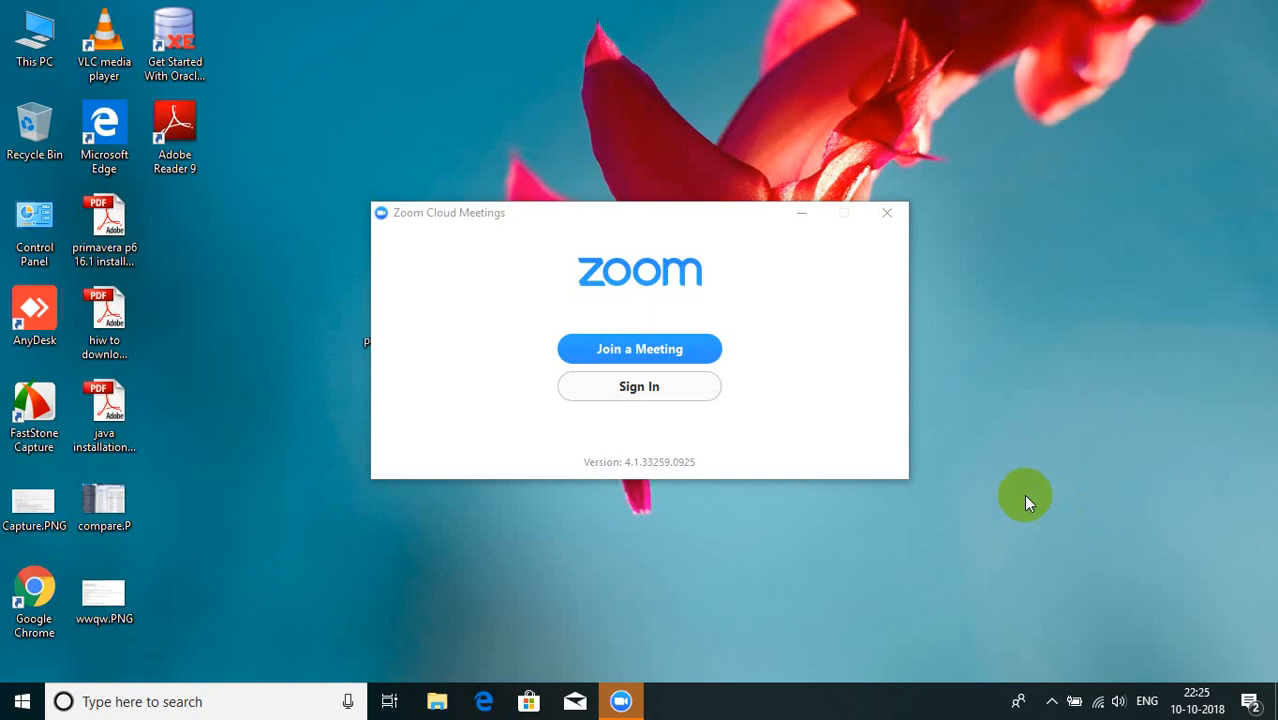
Step: Try joining a Zoom meeting using the entered meeting ID
{"action": "left_click", "coordinate": [662, 360]}
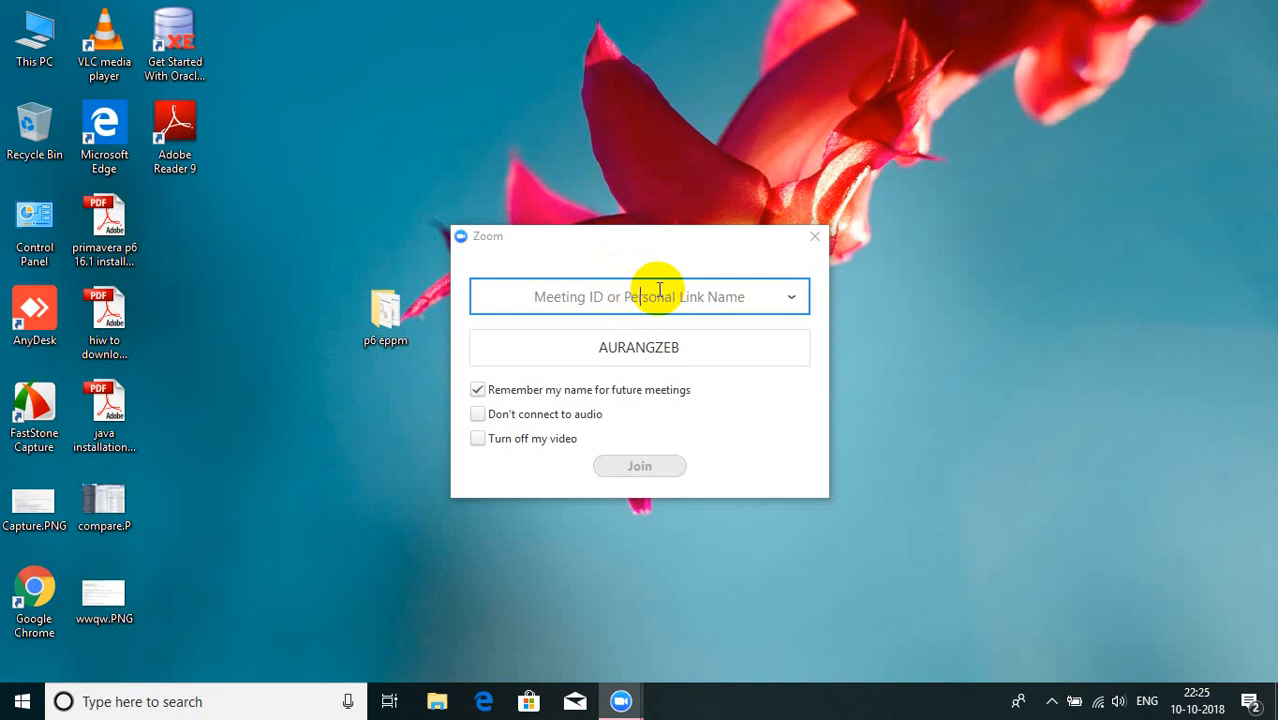
{"action": "type", "text": "5"}
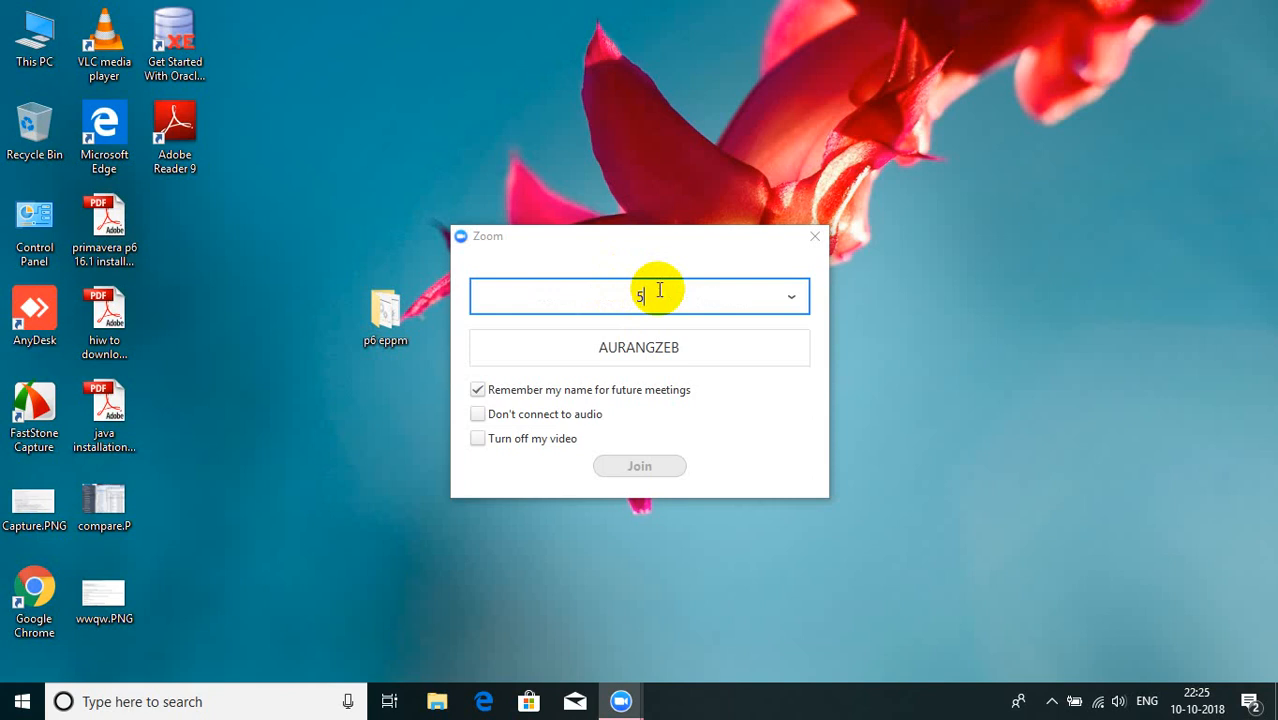
{"action": "type", "text": "00-706-649"}
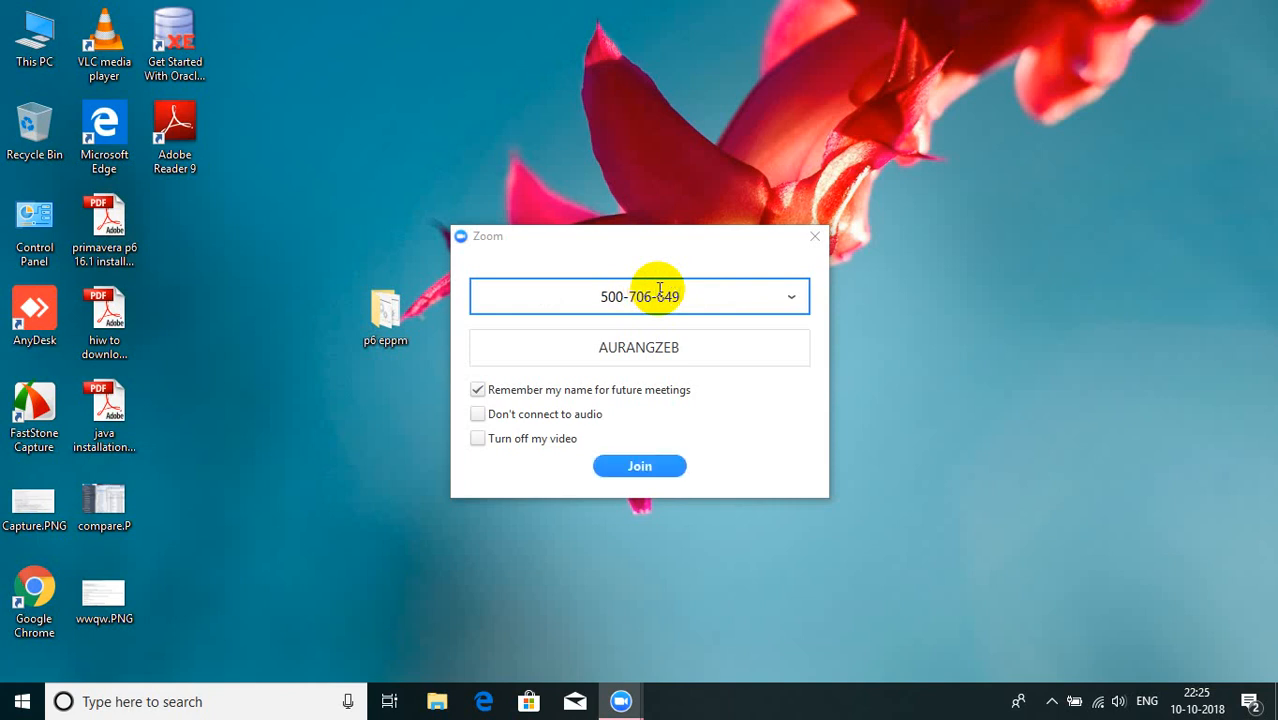
{"action": "type", "text": "6"}
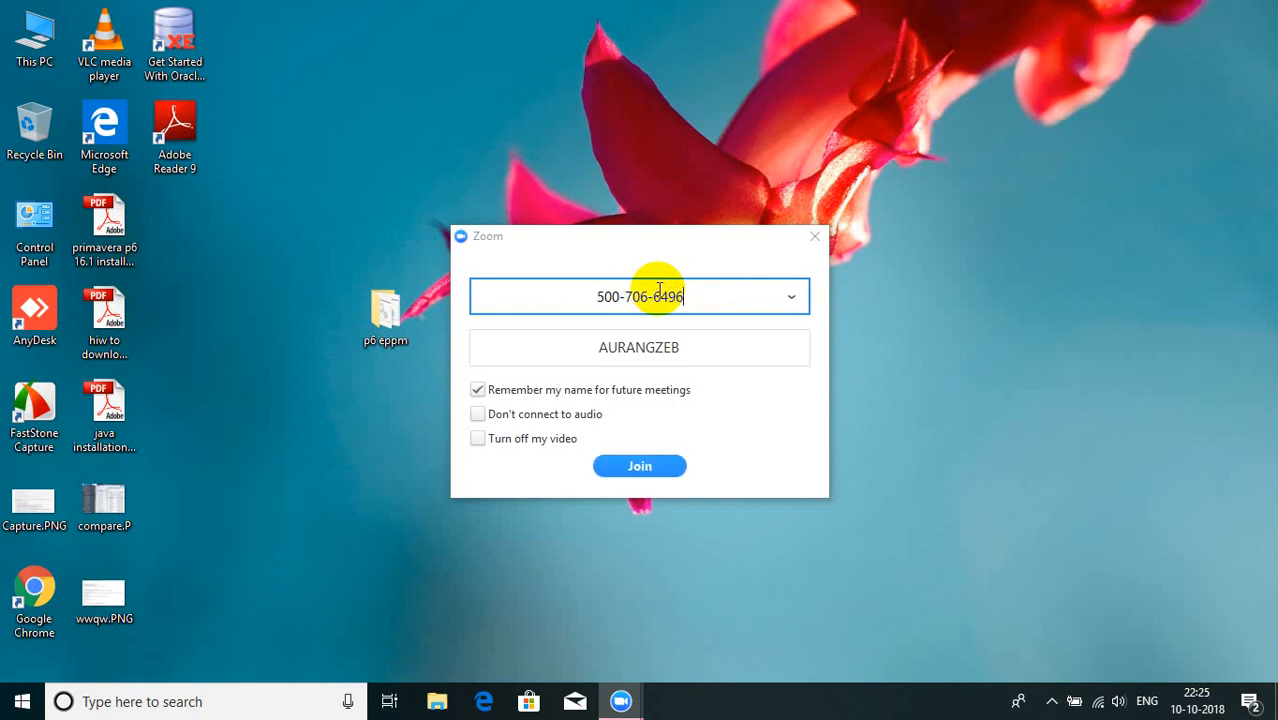
{"action": "left_click", "coordinate": [639, 468]}
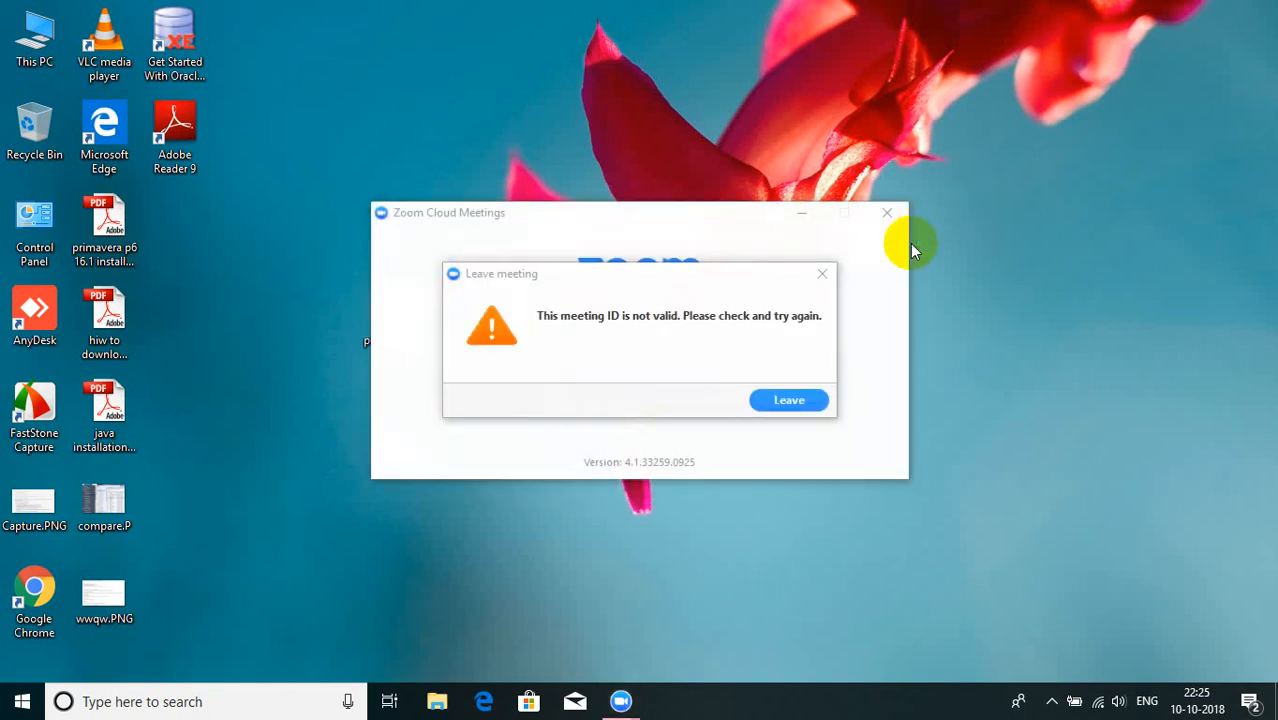
Step: Dismiss the invalid-ID error and retry joining with a retyped meeting ID
{"action": "left_click", "coordinate": [822, 273]}
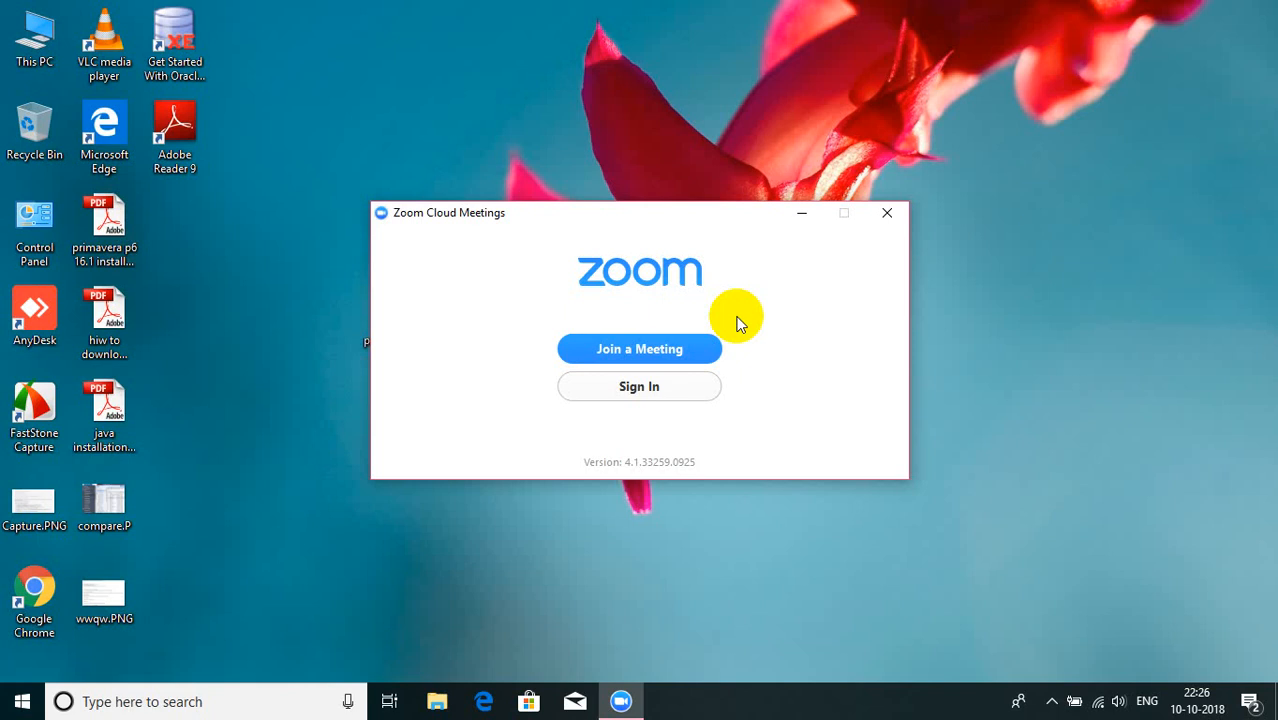
{"action": "left_click", "coordinate": [621, 352]}
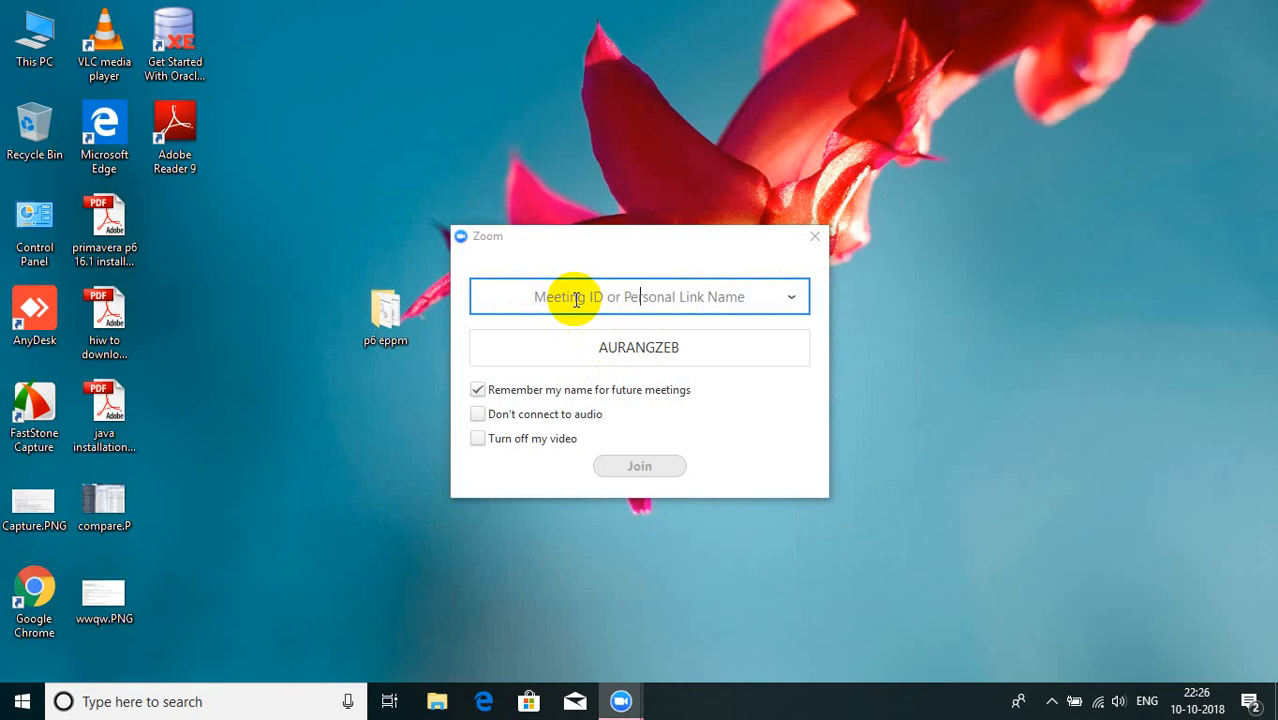
{"action": "type", "text": "5"}
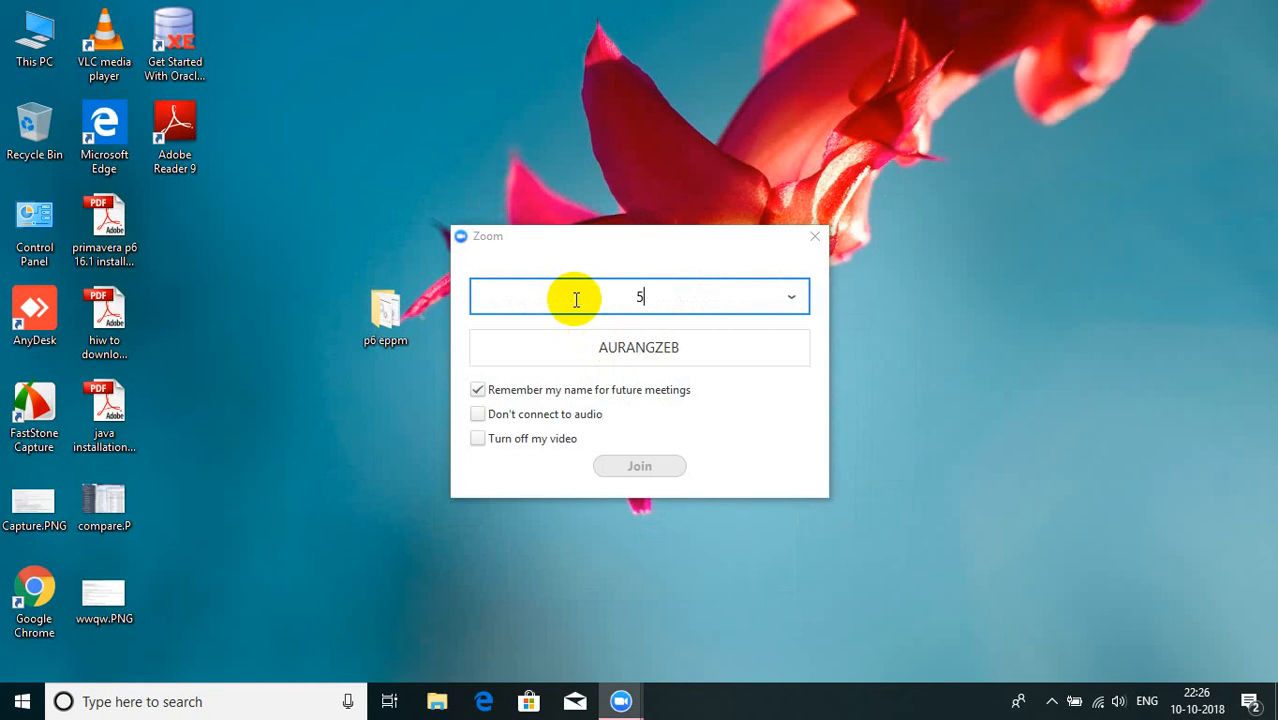
{"action": "type", "text": "00-706-6496"}
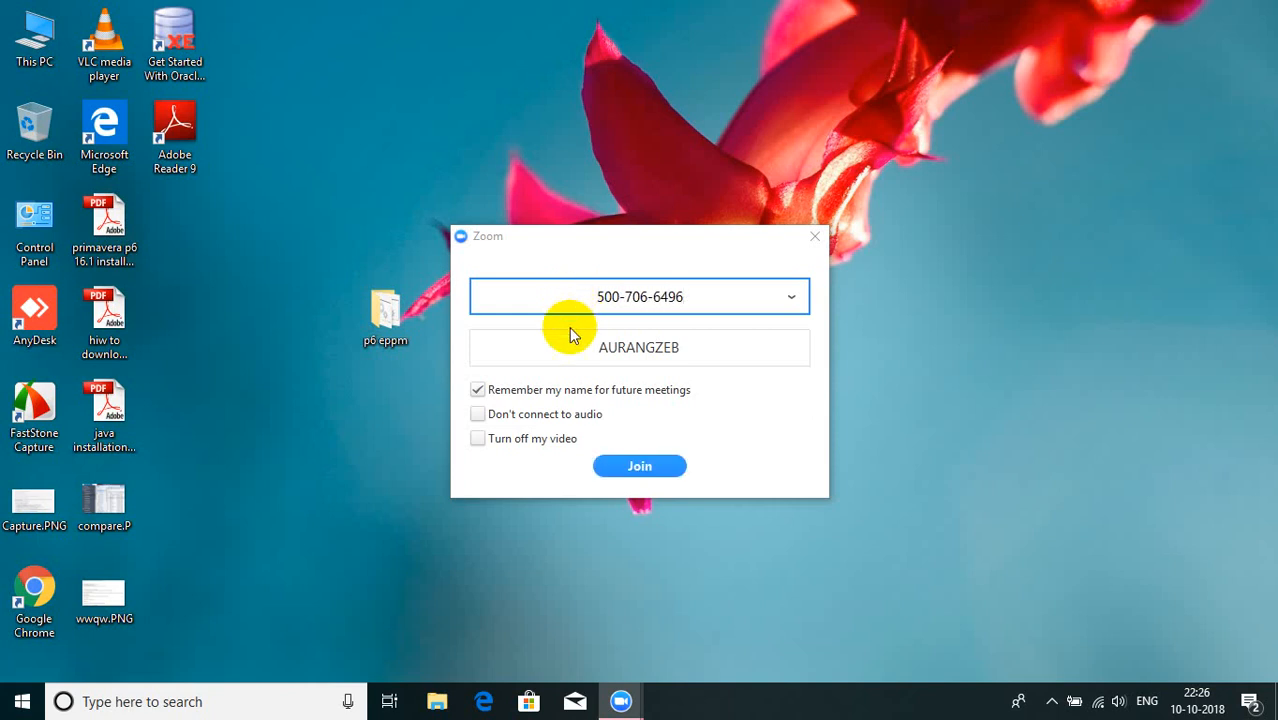
{"action": "left_click", "coordinate": [665, 474]}
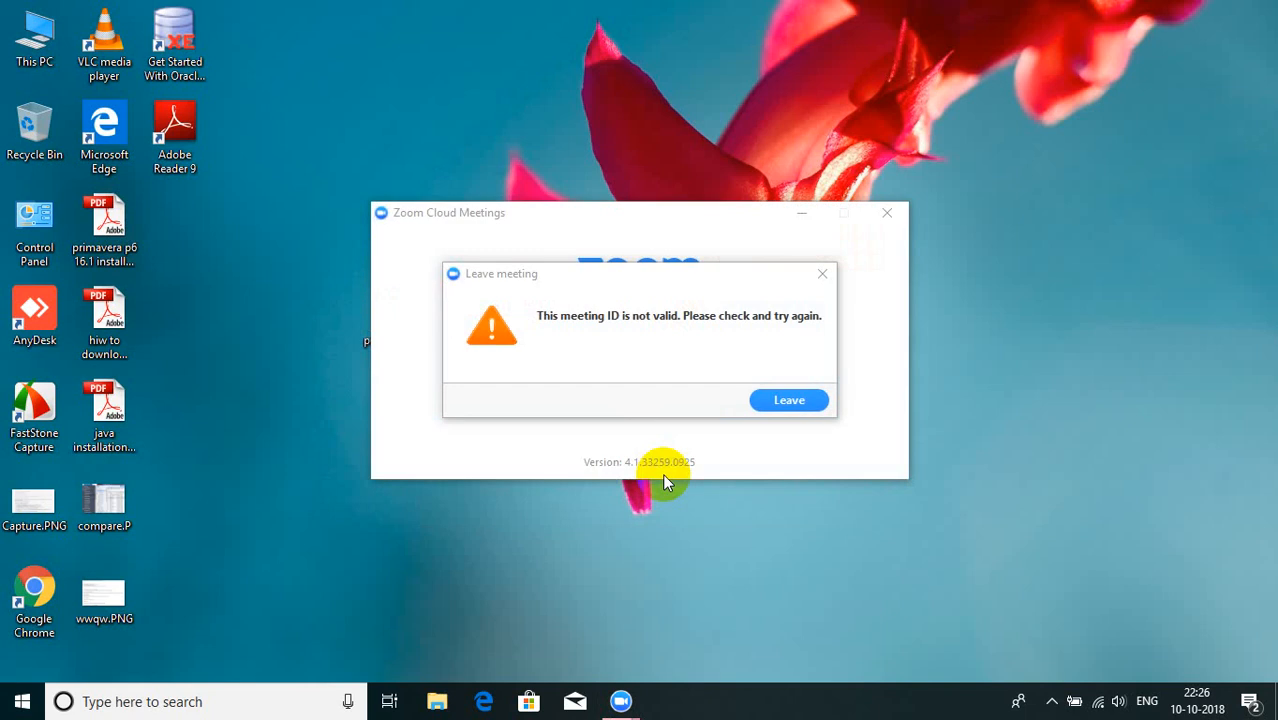
Step: Rejoin the Zoom meeting with the corrected meeting ID and connect via computer audio
{"action": "left_click", "coordinate": [781, 406]}
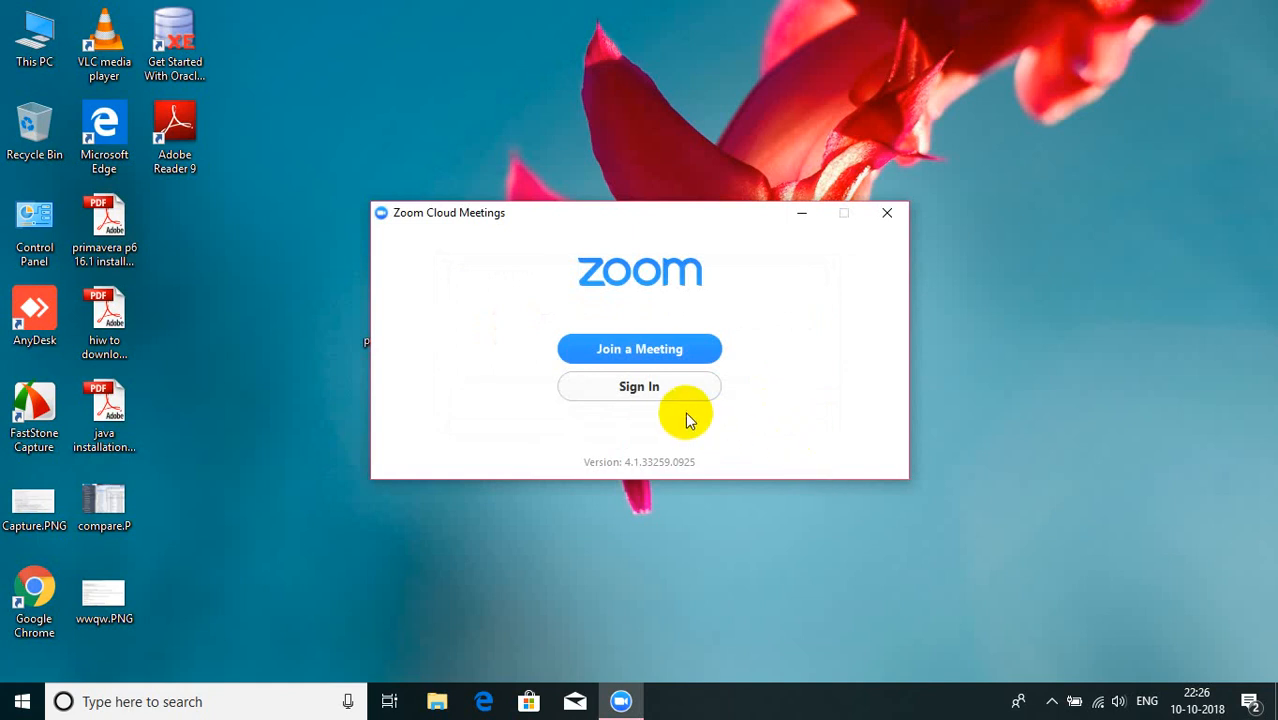
{"action": "left_click", "coordinate": [621, 350]}
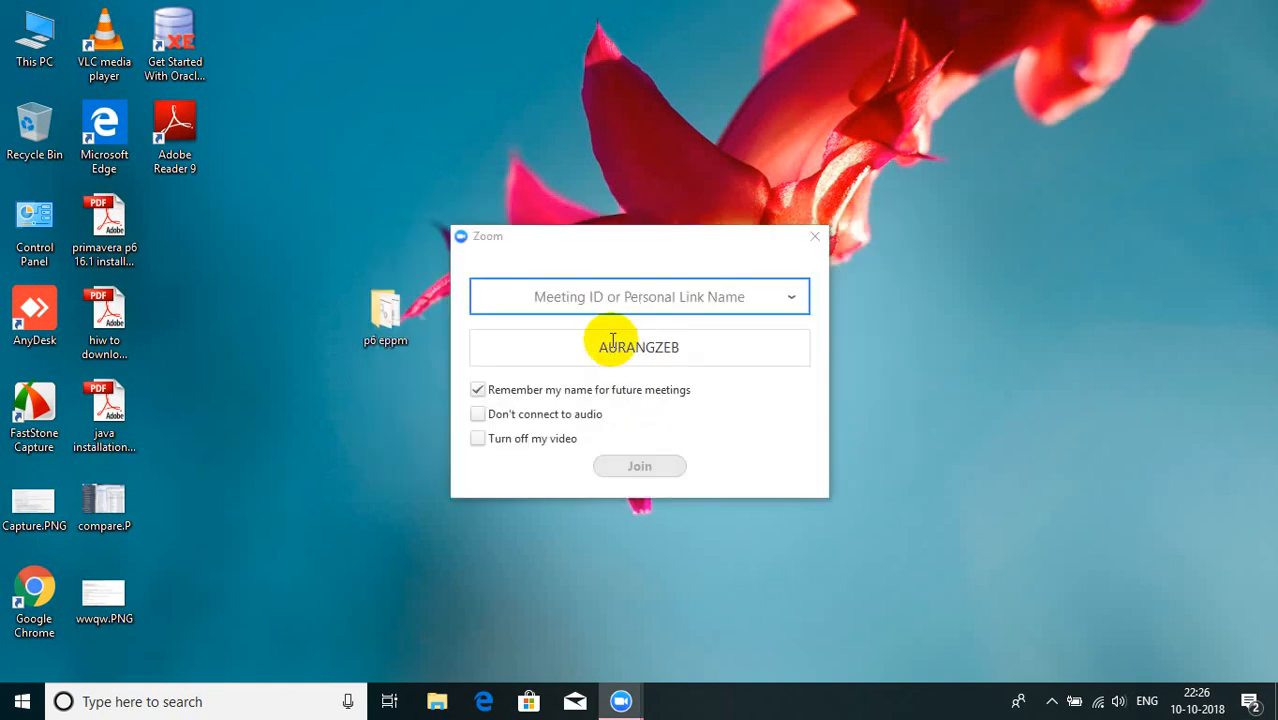
{"action": "left_click", "coordinate": [634, 293]}
{"action": "type", "text": "300-"}
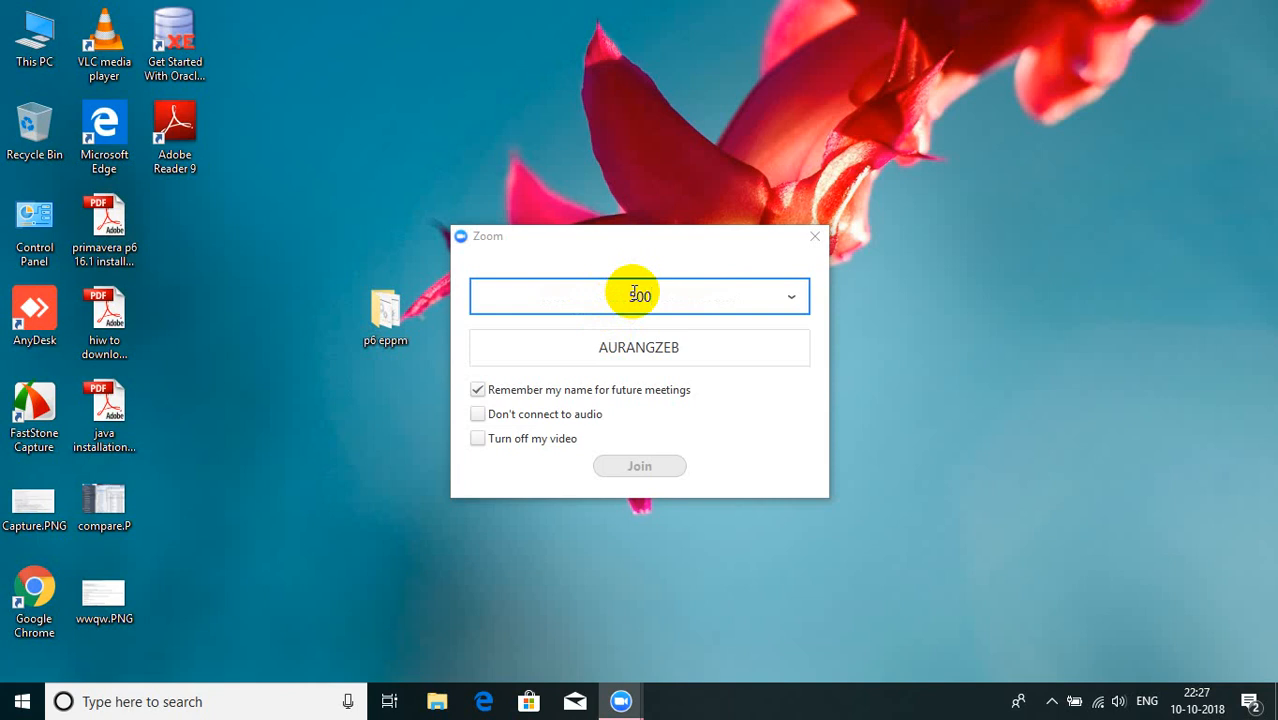
{"action": "type", "text": "706-"}
{"action": "type", "text": "496"}
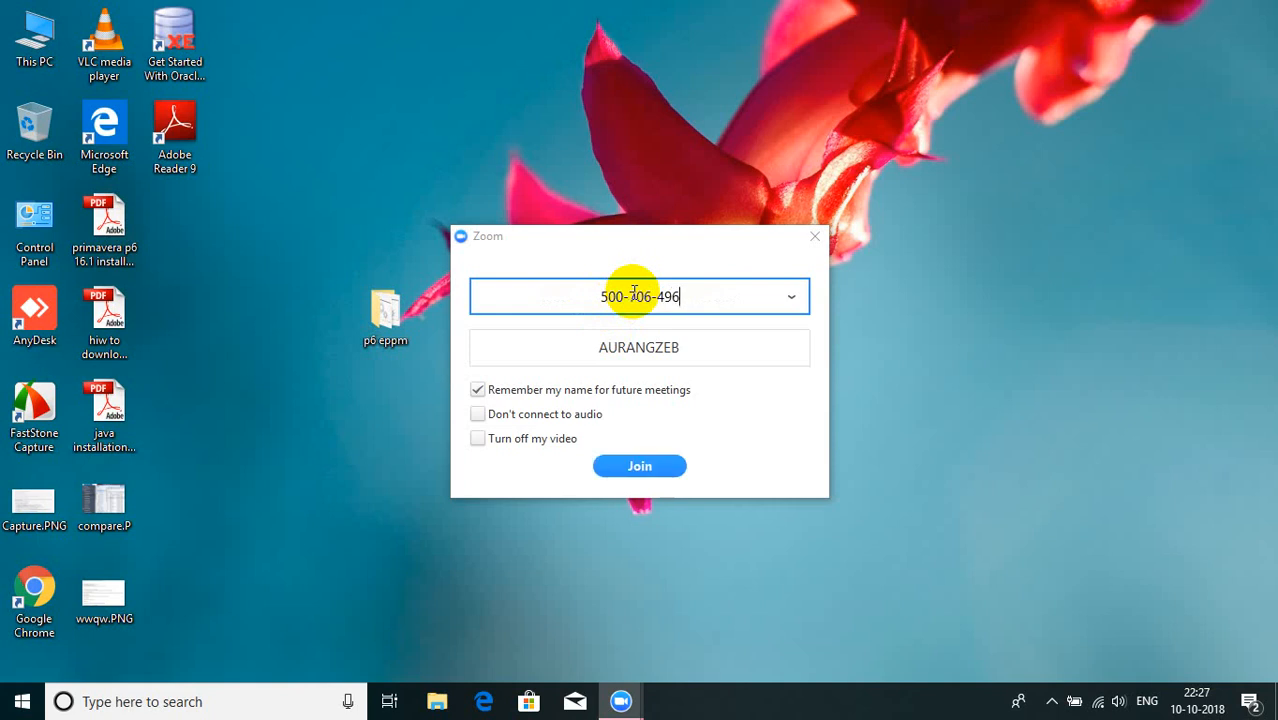
{"action": "left_click", "coordinate": [640, 476]}
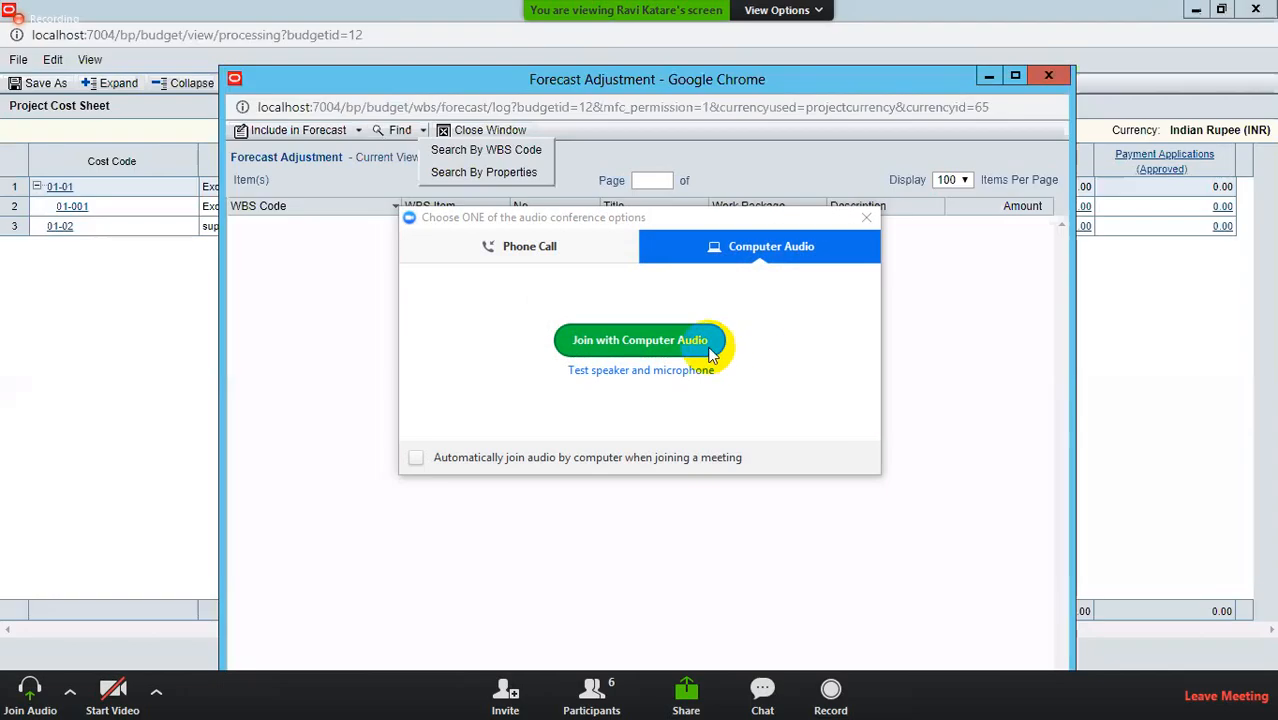
{"action": "left_click", "coordinate": [641, 339]}
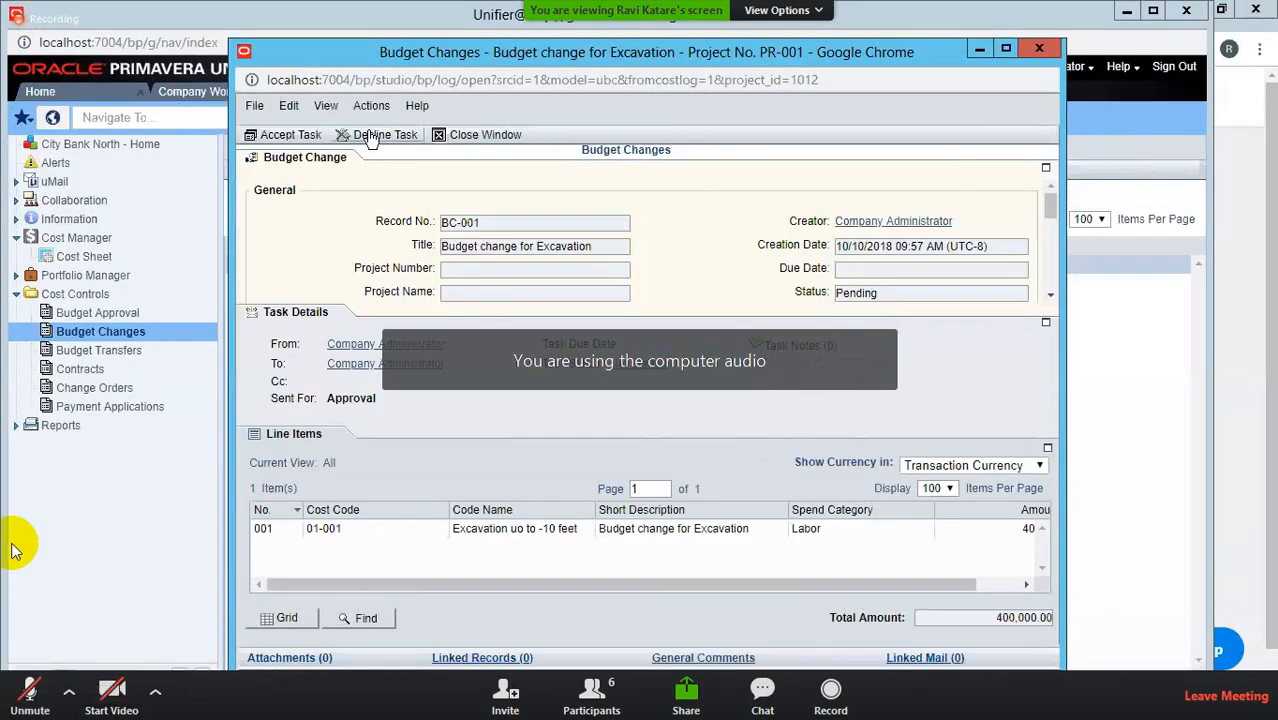
Step: Accept the BC-001 task, choose Approve Budget Change, and send it
{"action": "left_click", "coordinate": [283, 134]}
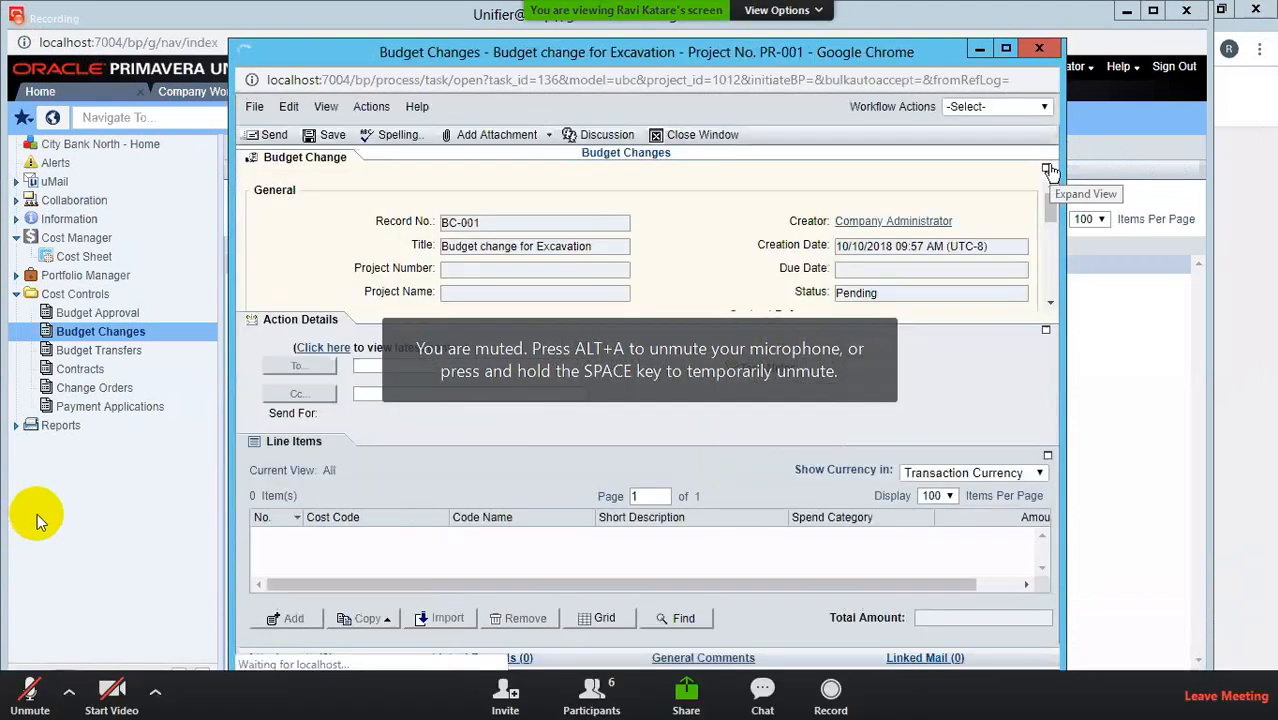
{"action": "left_click", "coordinate": [1047, 169]}
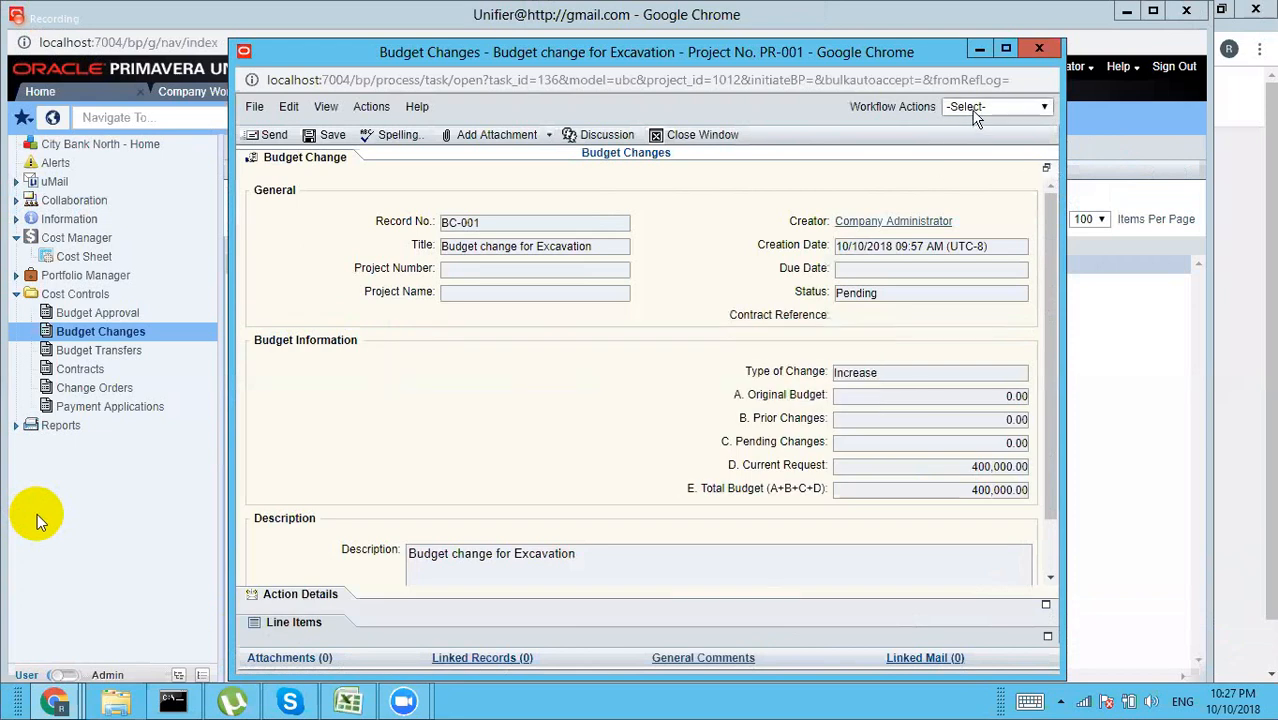
{"action": "left_click", "coordinate": [975, 112]}
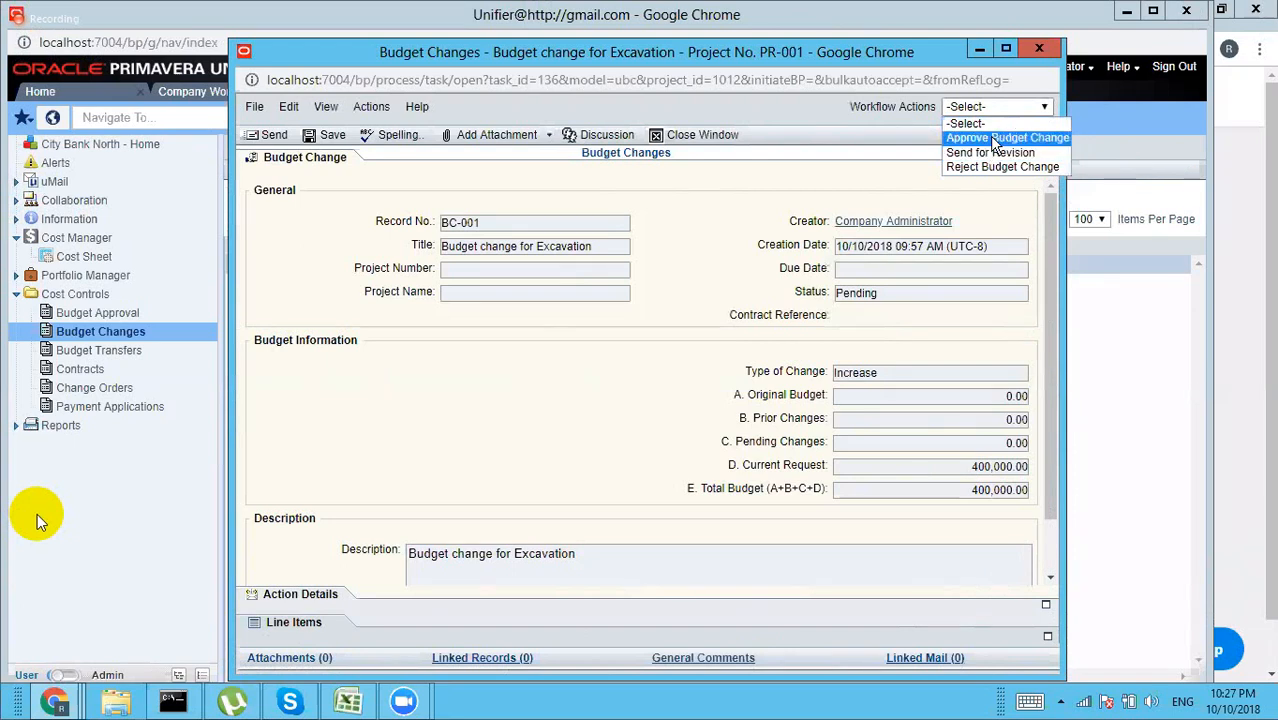
{"action": "left_click", "coordinate": [996, 145]}
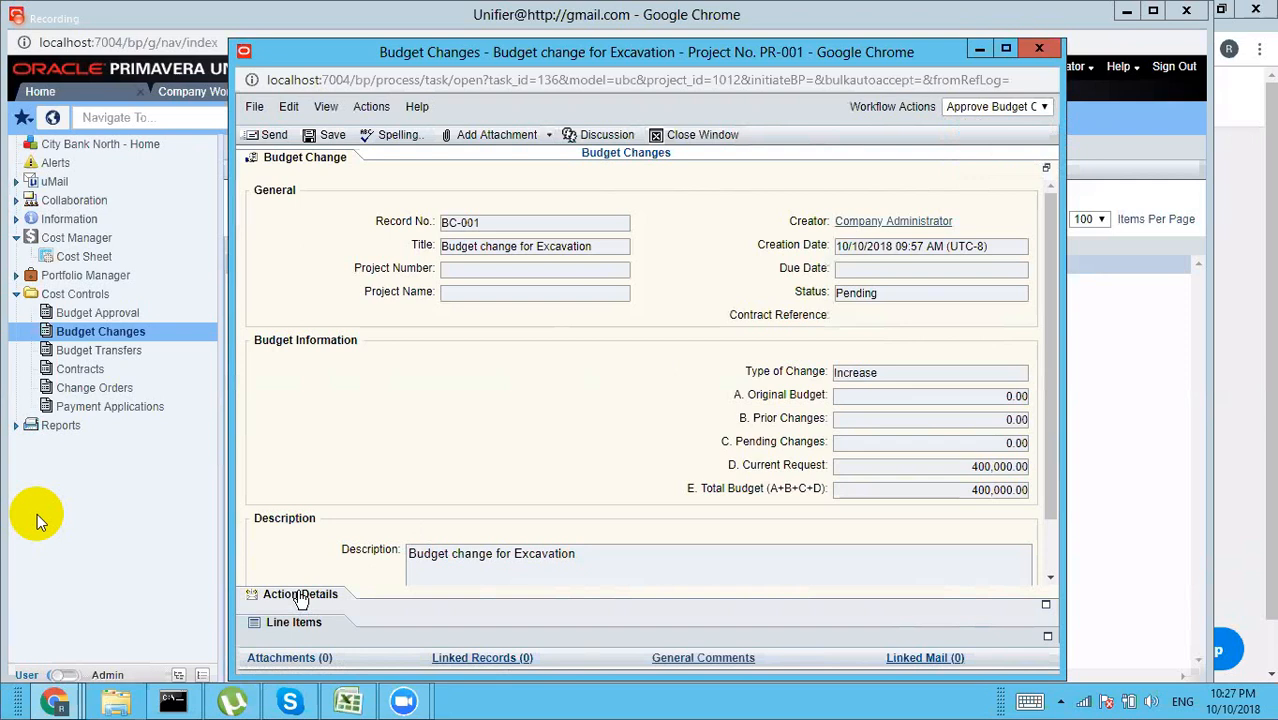
{"action": "left_click", "coordinate": [296, 594]}
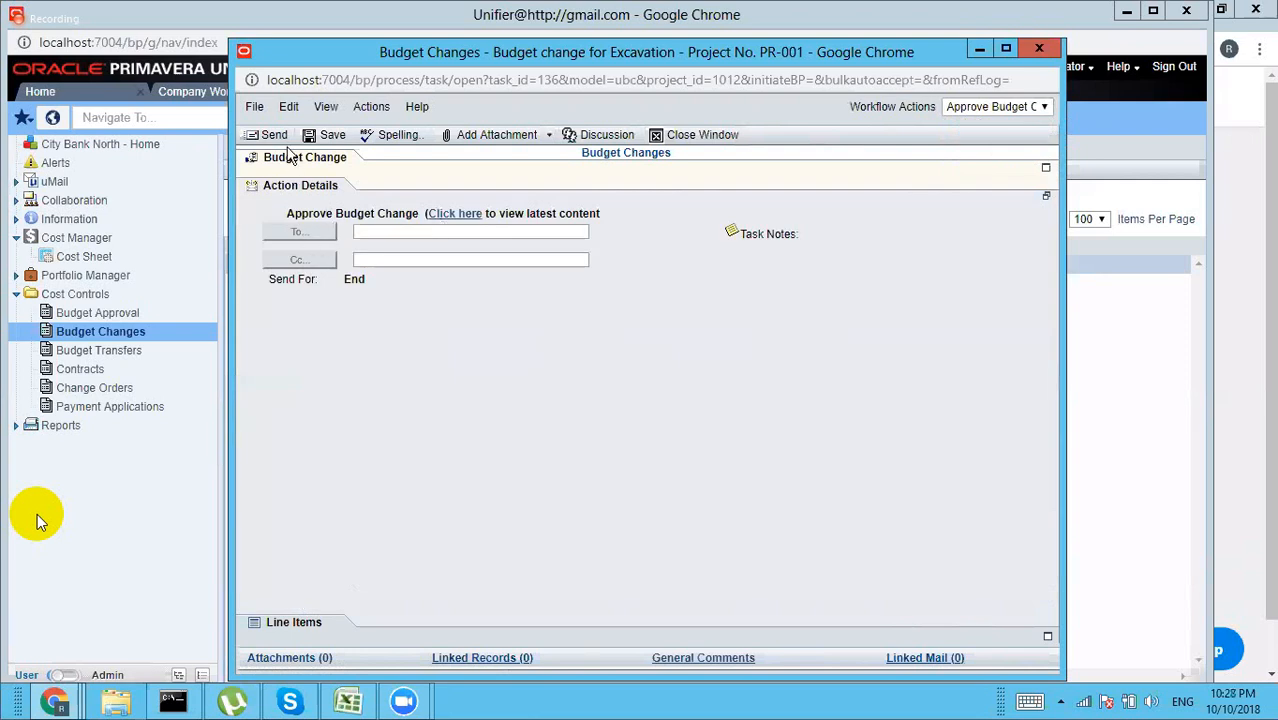
{"action": "left_click", "coordinate": [272, 135]}
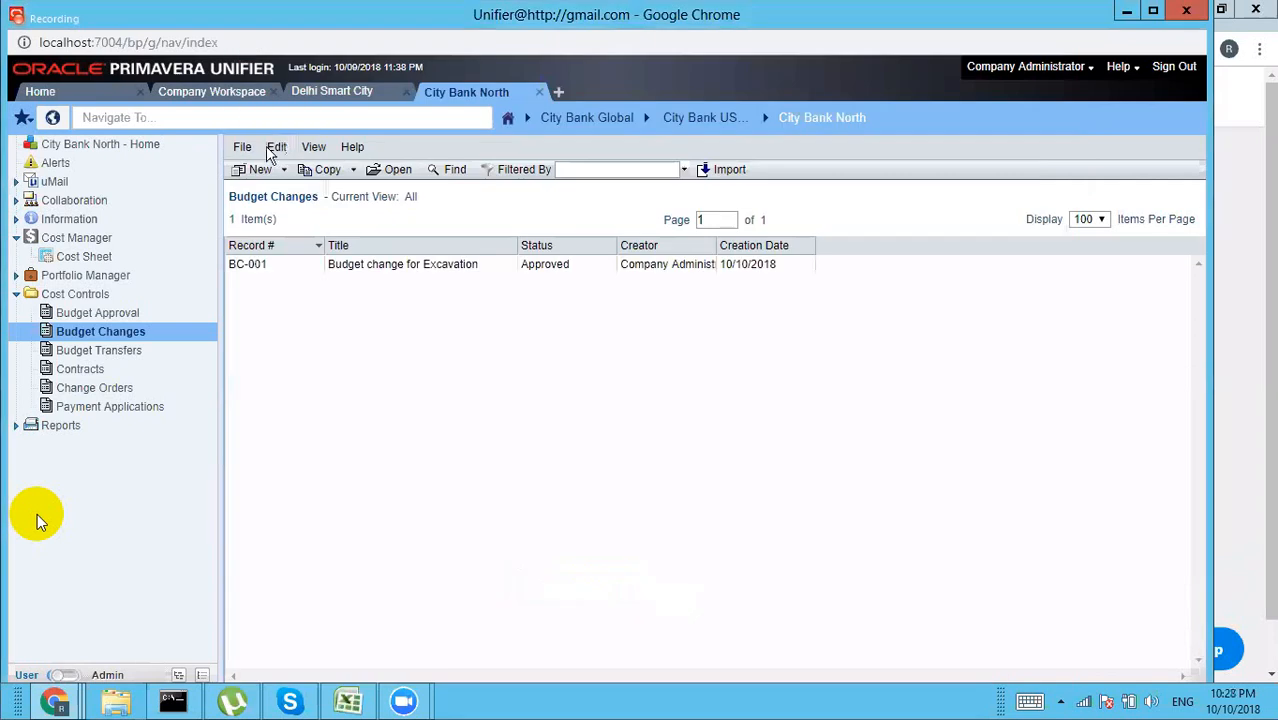
Step: Open the Project Cost Sheet full-screen to see Excavation's 400,000.00 approved budget changes
{"action": "left_click", "coordinate": [87, 259]}
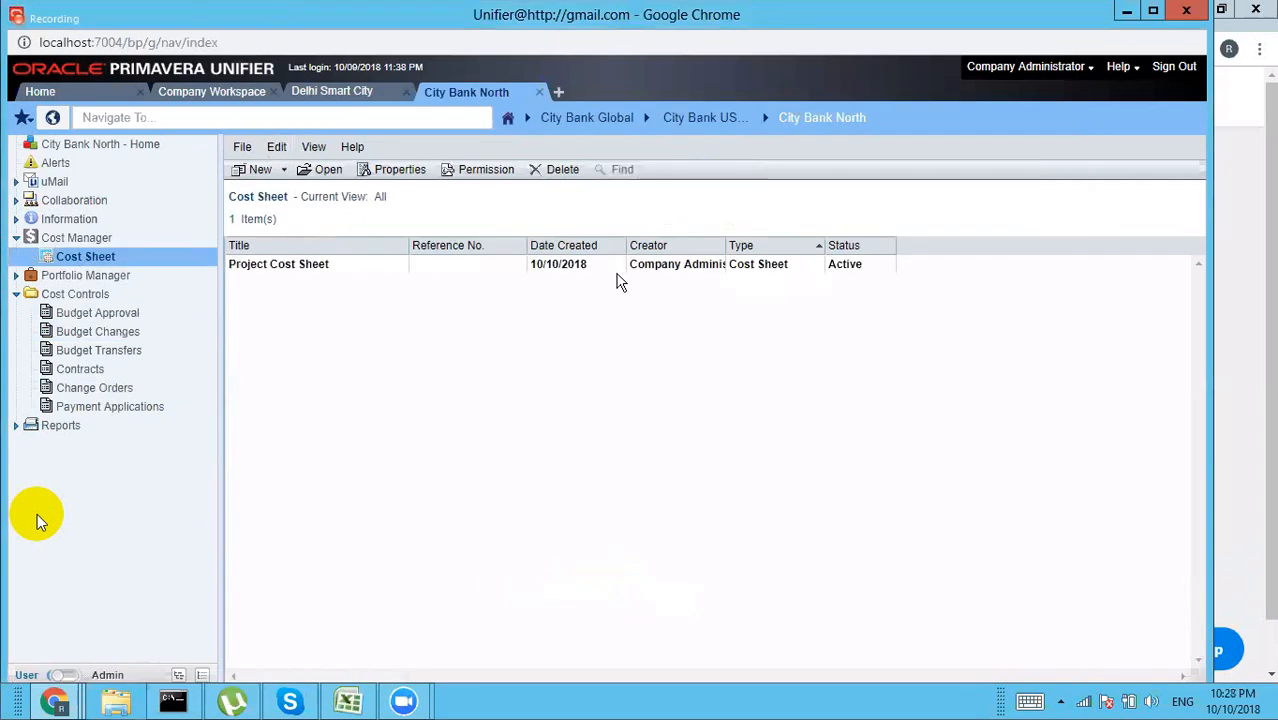
{"action": "double_click", "coordinate": [607, 268]}
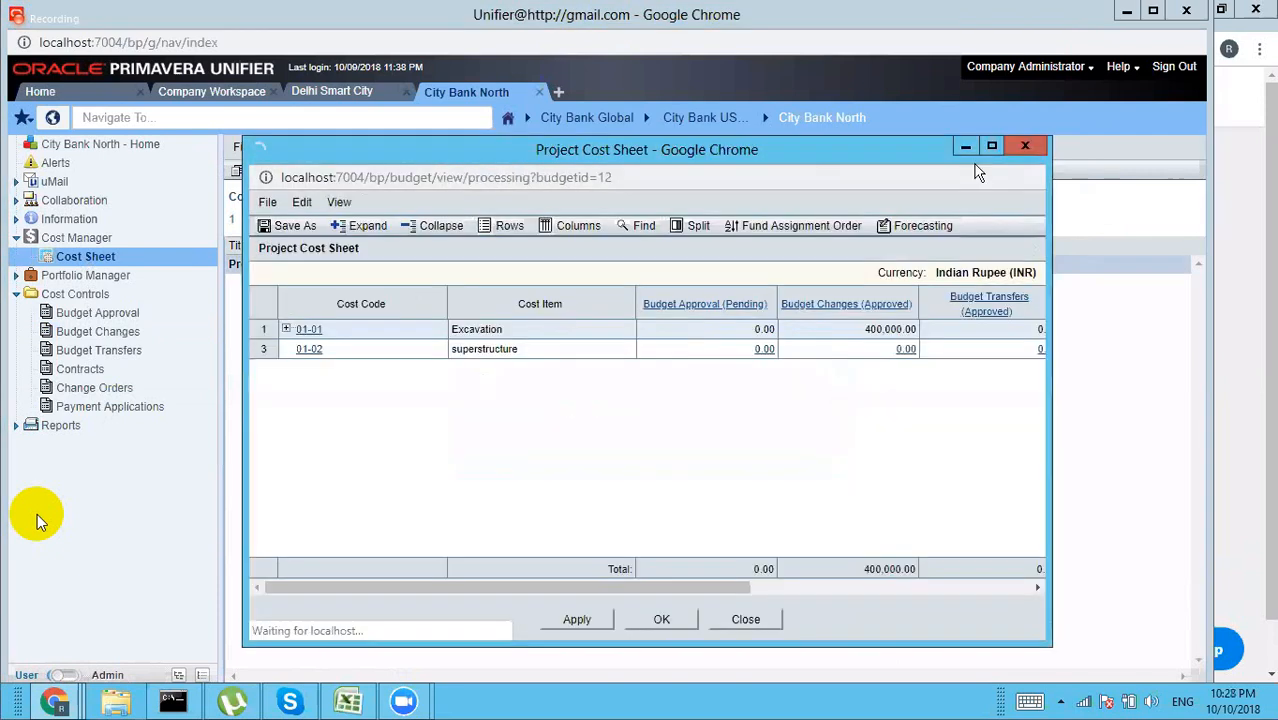
{"action": "left_click", "coordinate": [994, 150]}
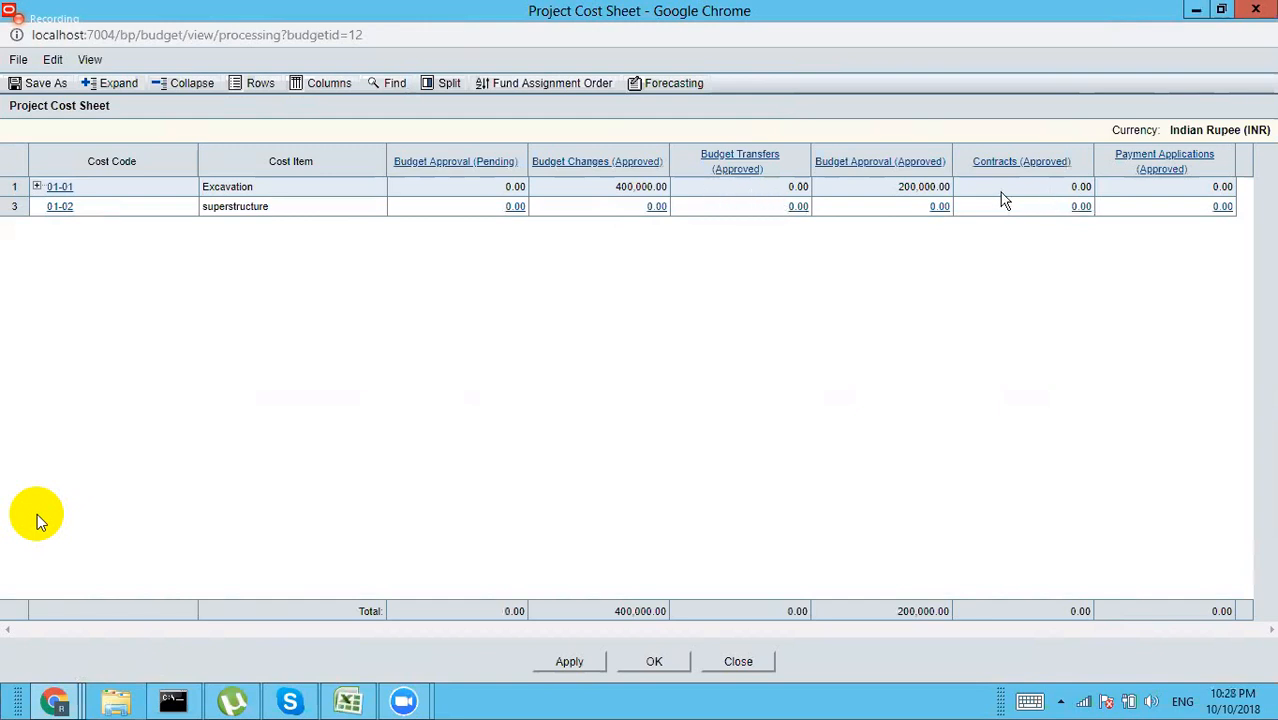
{"action": "key", "text": "XF86AudioRaiseVolume"}
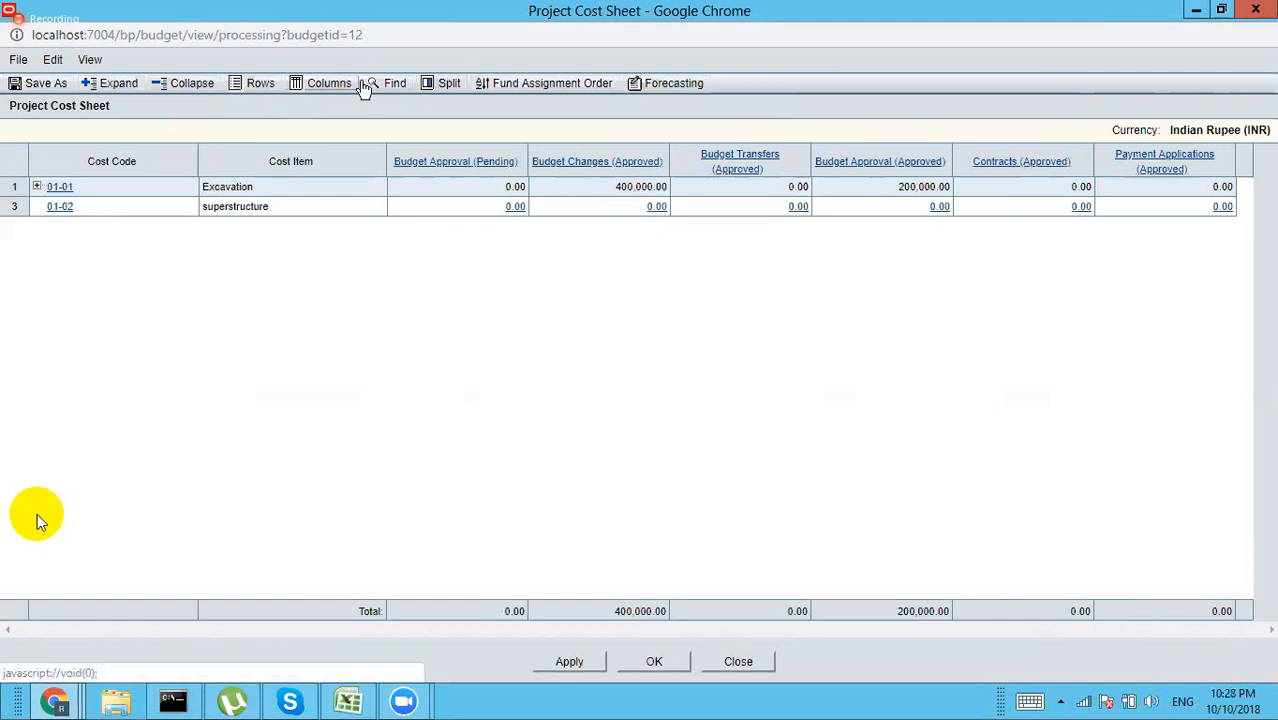
Step: Create a column named Total Budget with formula Budget Approval (Pending) + Budget Changes (Approved)
{"action": "left_click", "coordinate": [331, 86]}
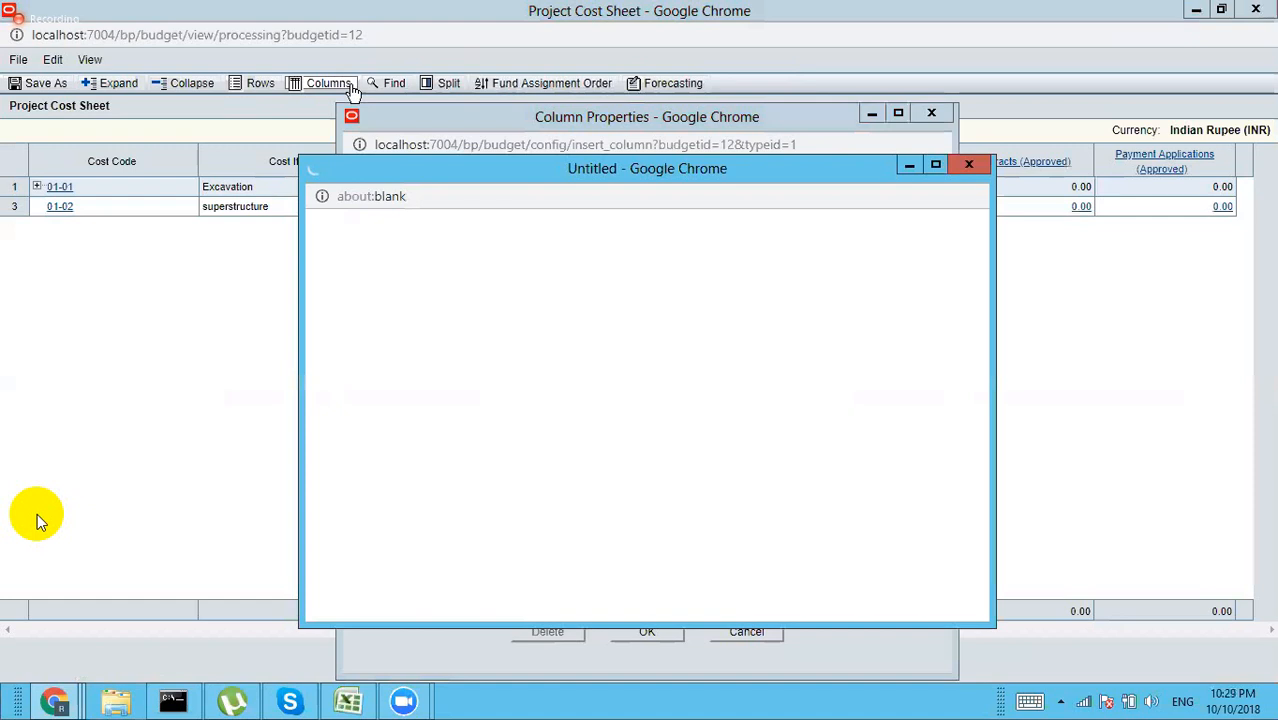
{"action": "double_click", "coordinate": [420, 257]}
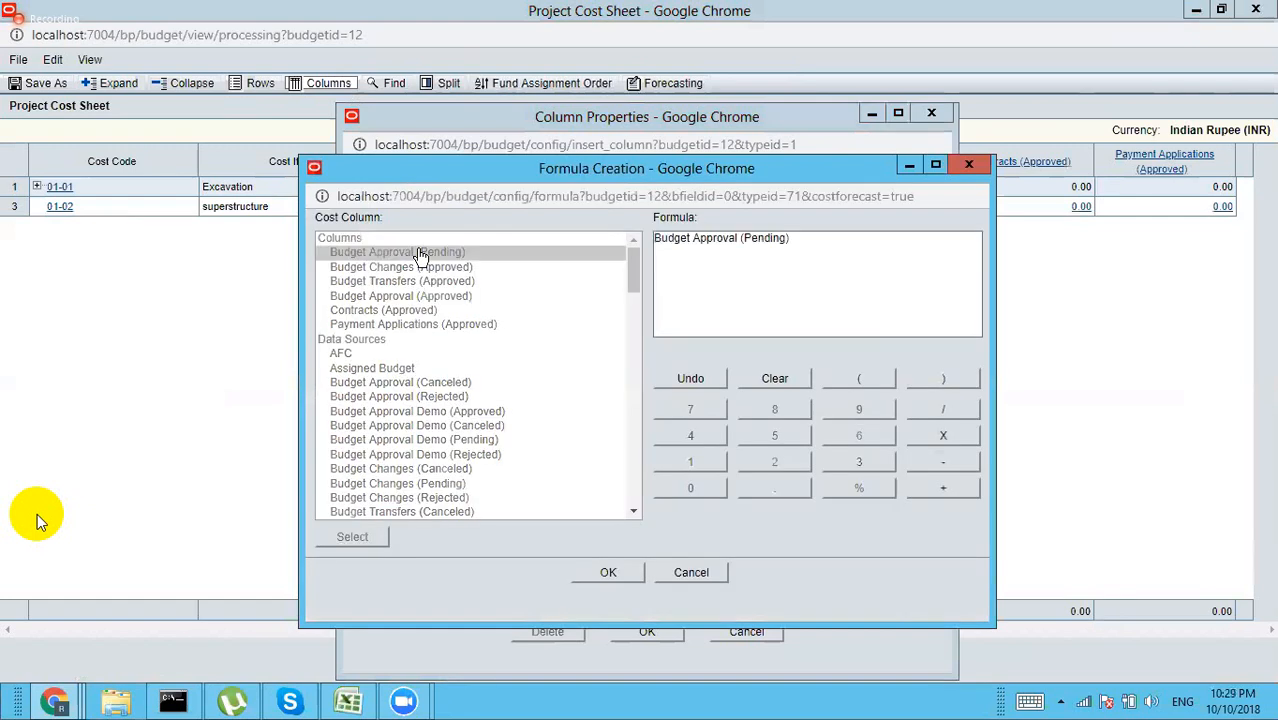
{"action": "left_click", "coordinate": [945, 490]}
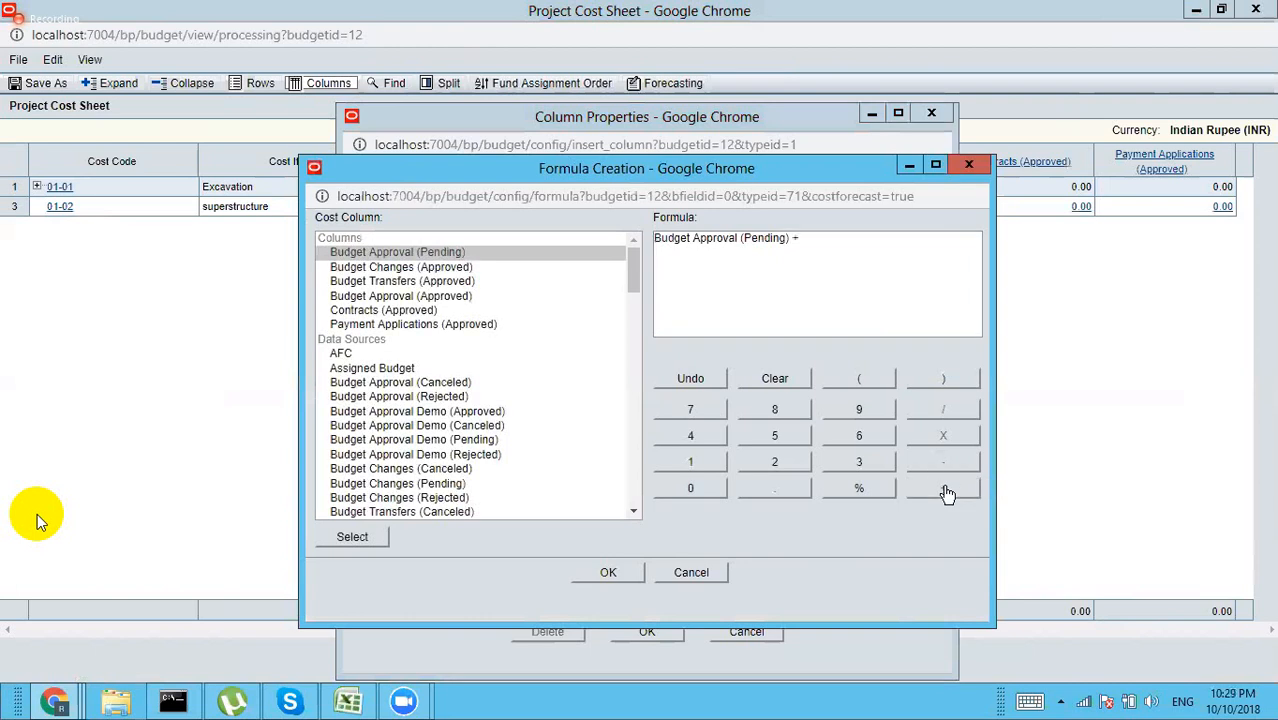
{"action": "double_click", "coordinate": [465, 270]}
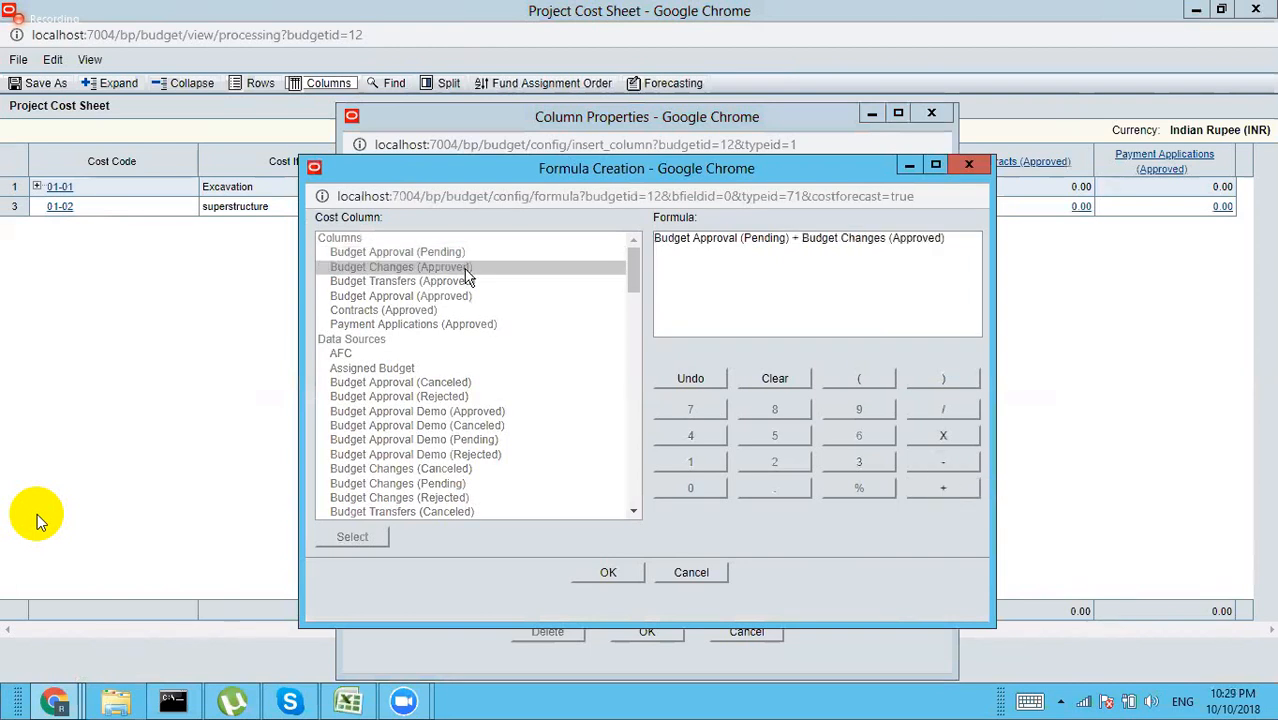
{"action": "left_click", "coordinate": [610, 572]}
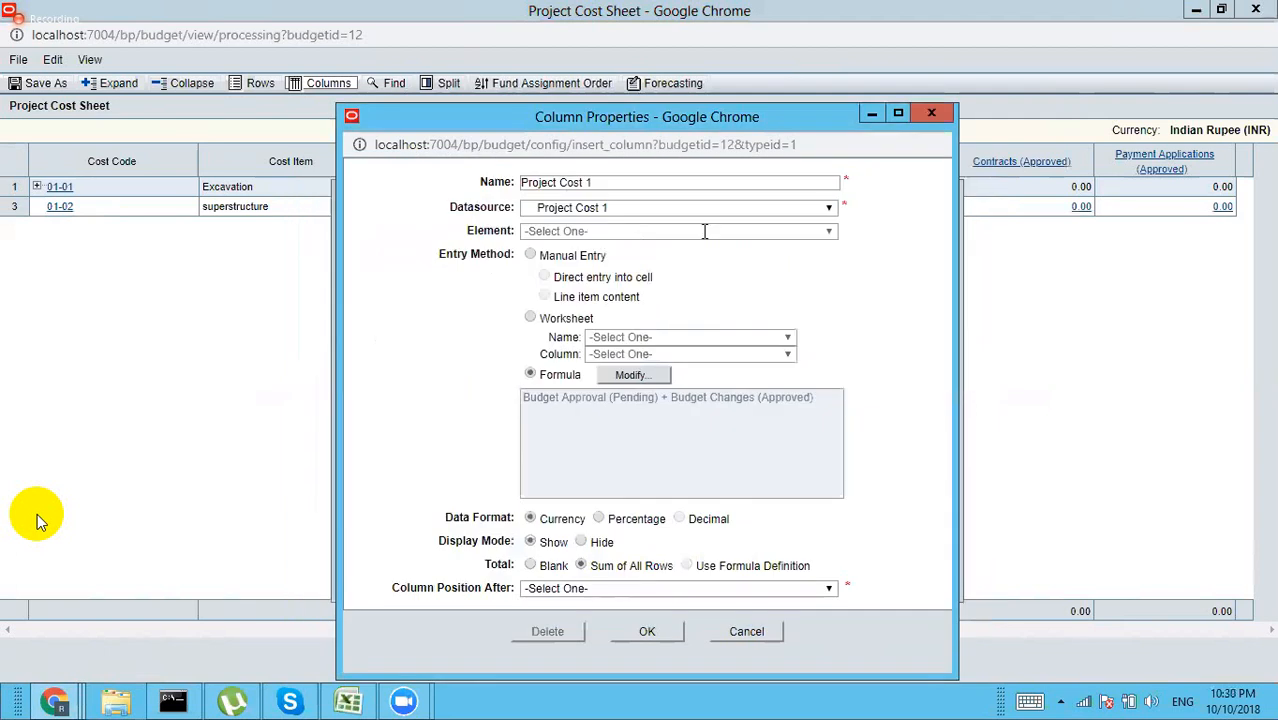
{"action": "left_click_drag", "start_coordinate": [592, 182], "coordinate": [452, 183]}
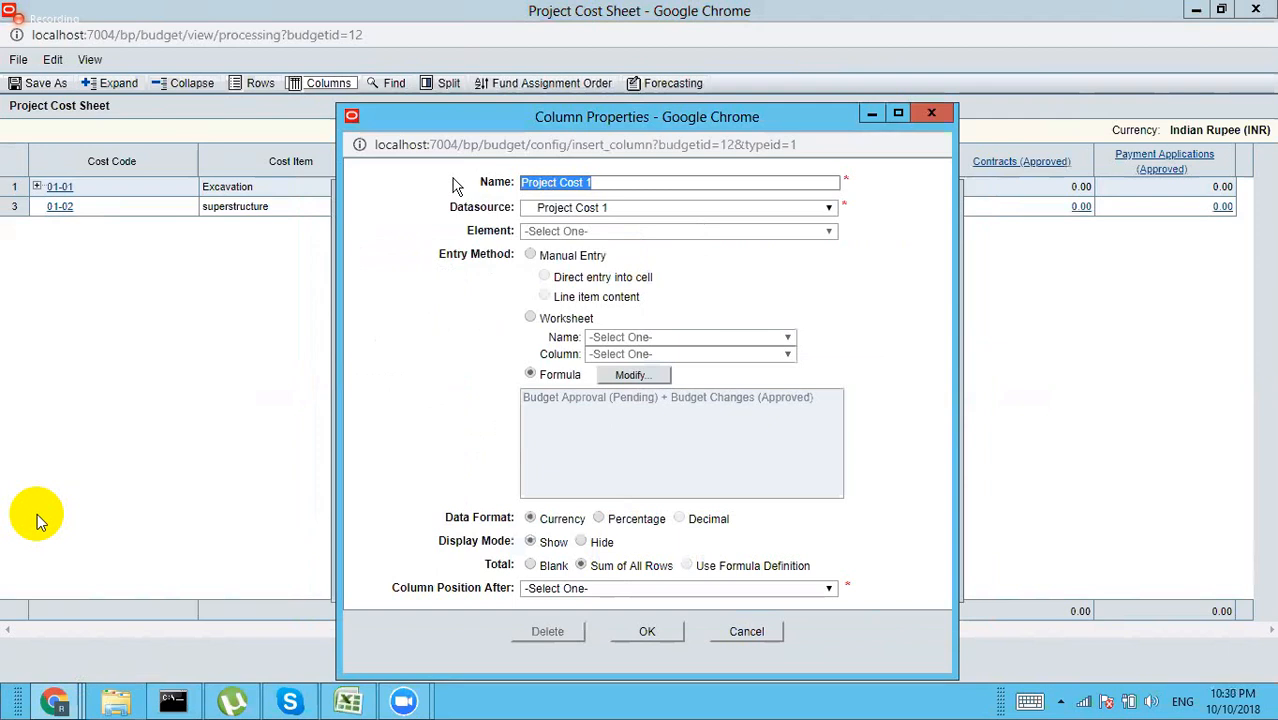
{"action": "type", "text": "Total Budget"}
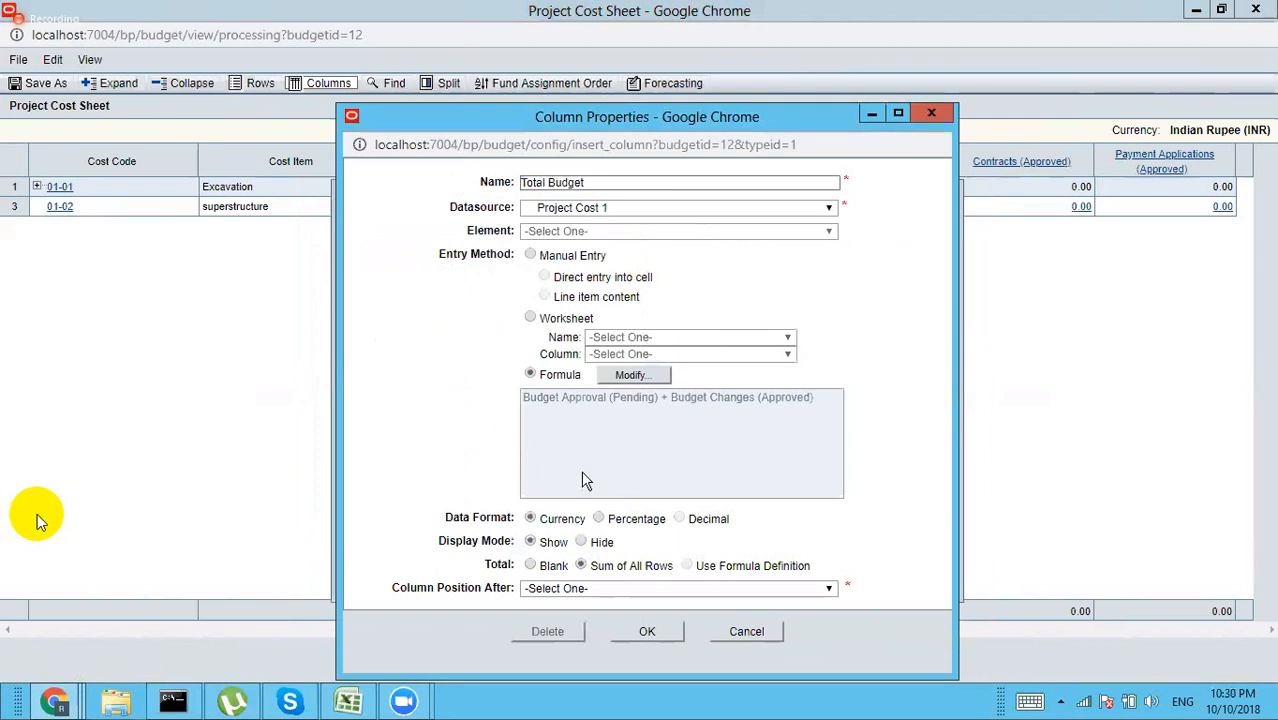
Step: Extend the Total Budget formula to subtract Budget Transfers (Approved)
{"action": "left_click", "coordinate": [616, 377]}
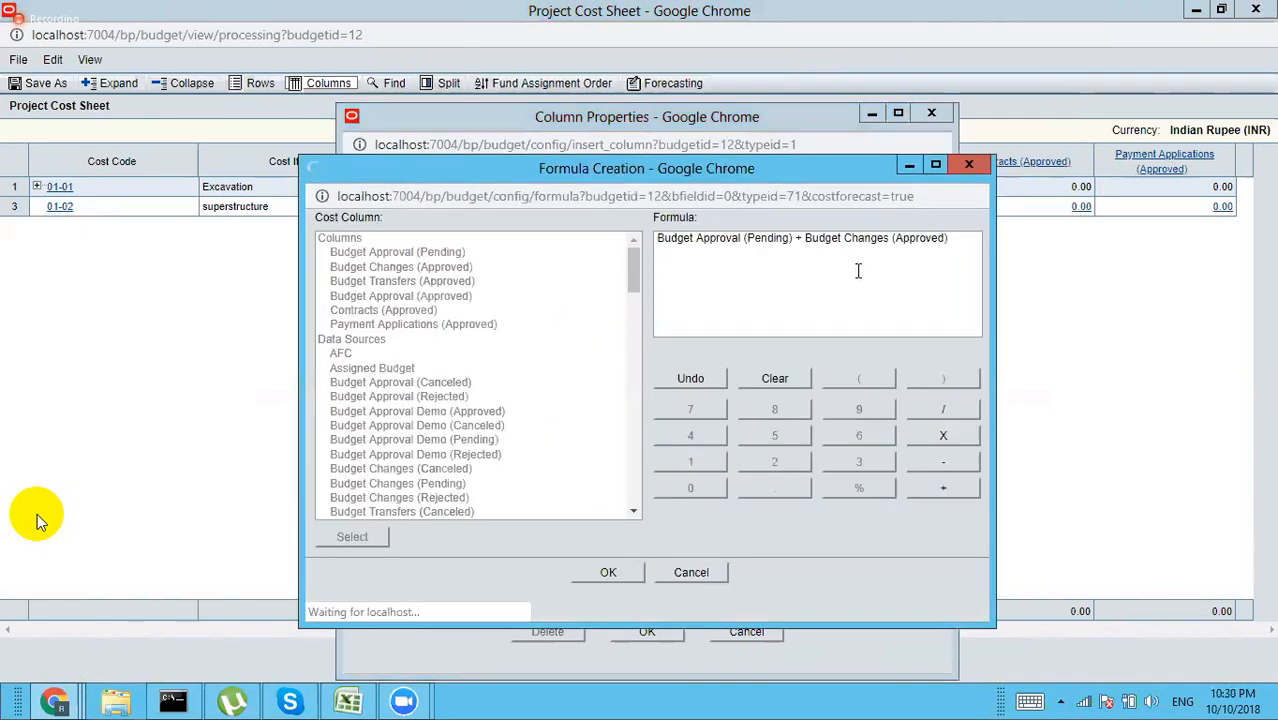
{"action": "left_click", "coordinate": [955, 242]}
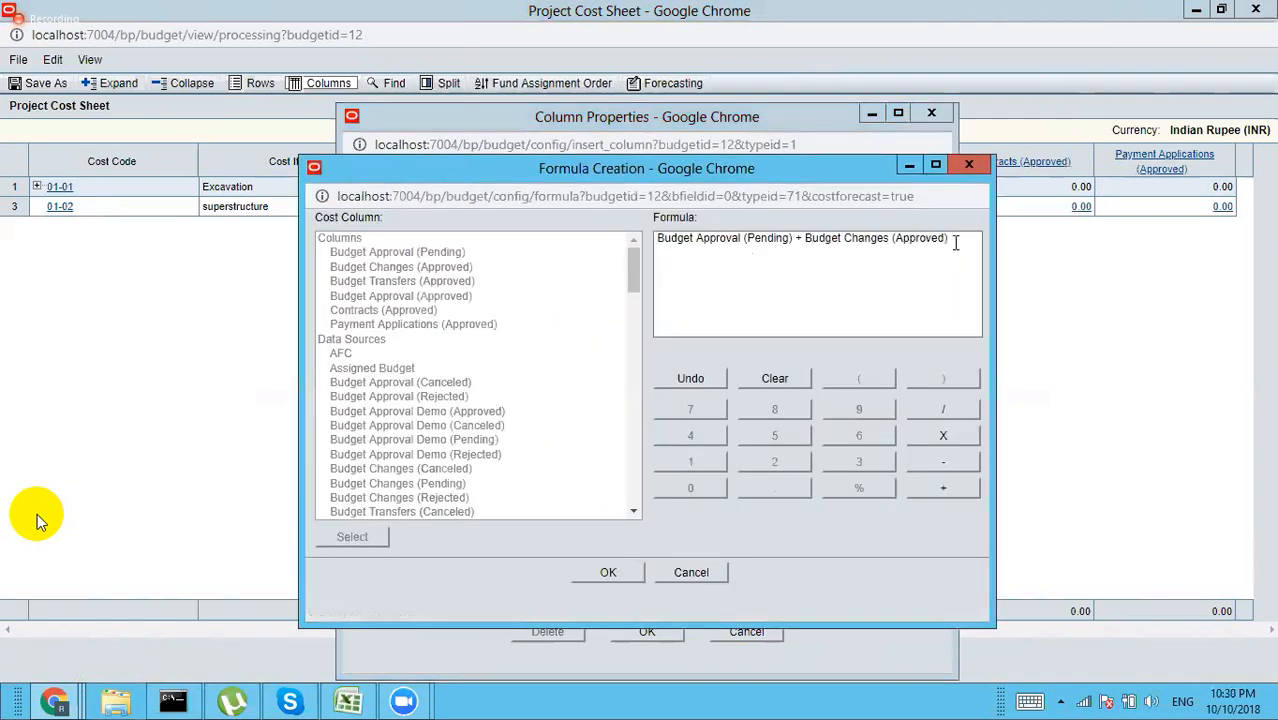
{"action": "left_click", "coordinate": [958, 467]}
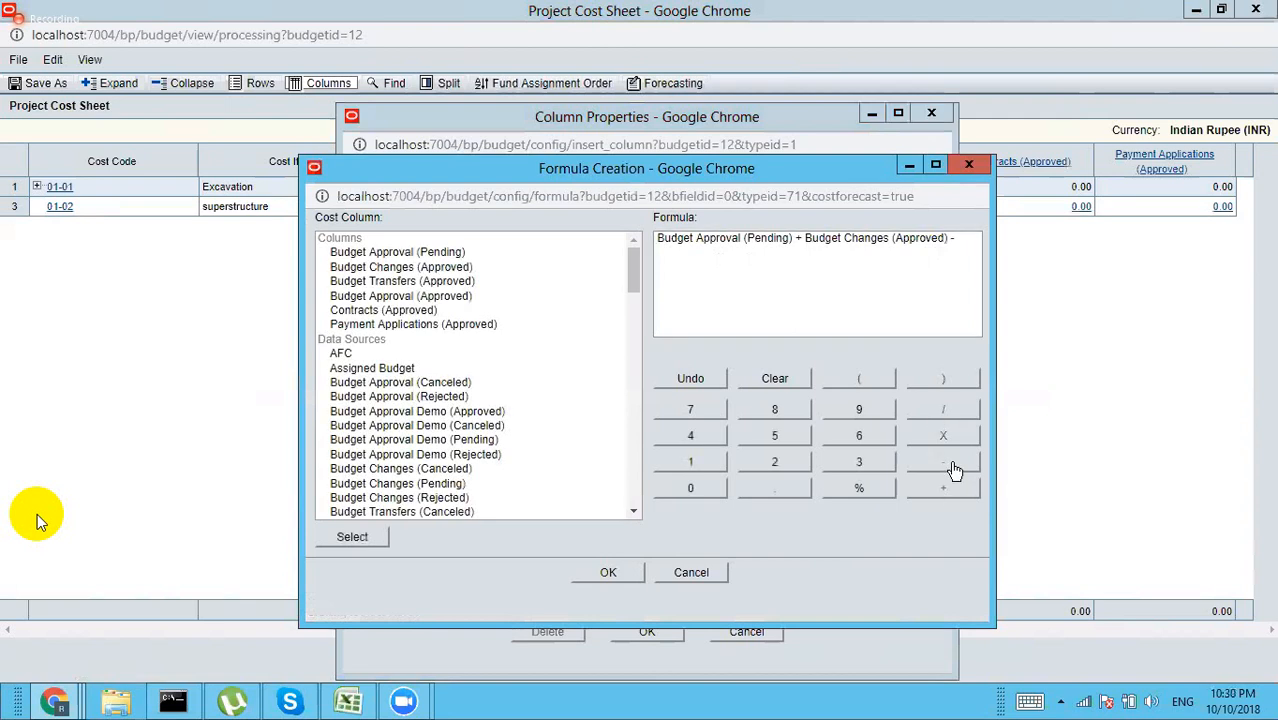
{"action": "left_click", "coordinate": [430, 284]}
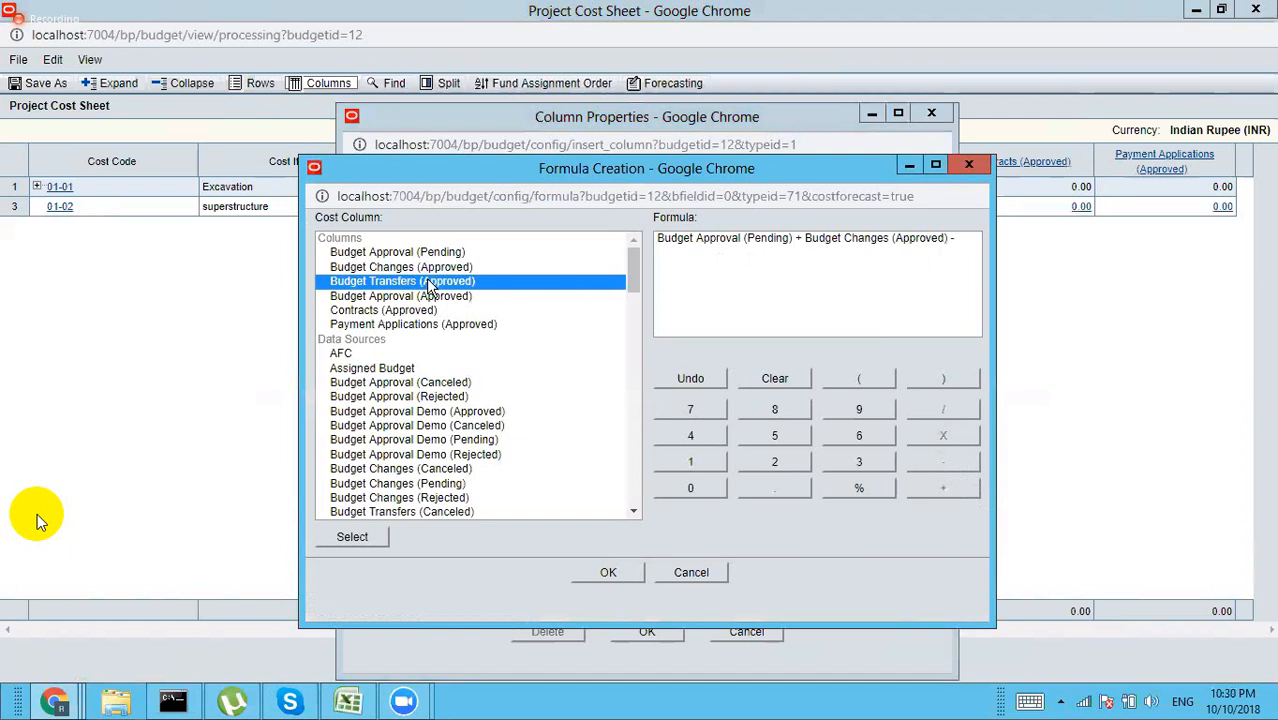
{"action": "double_click", "coordinate": [428, 284]}
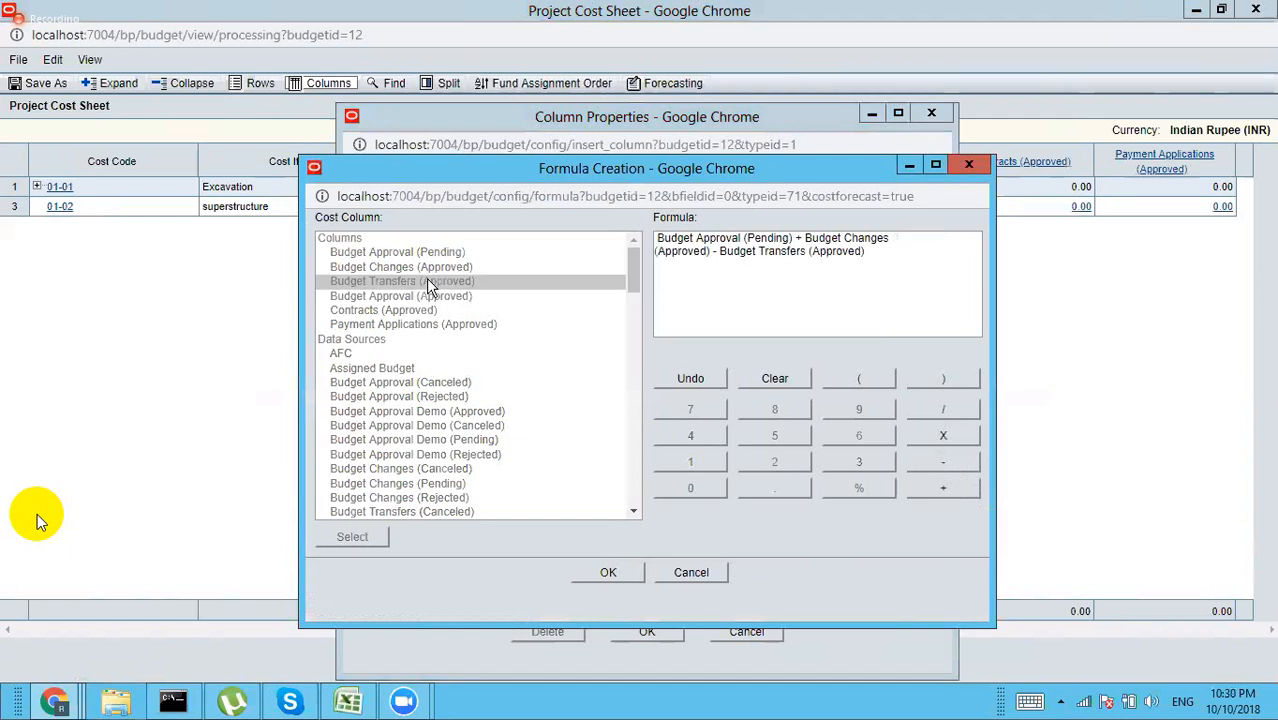
{"action": "left_click", "coordinate": [612, 572]}
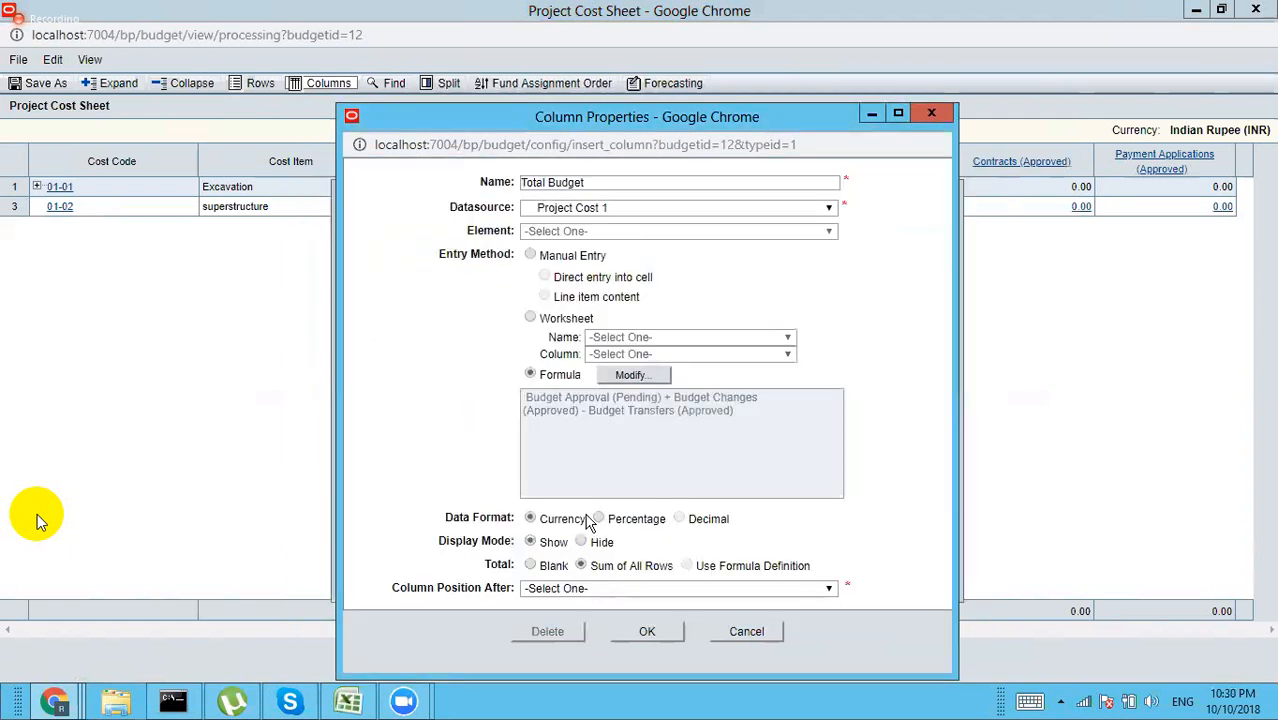
Step: Position Total Budget after Budget Approval (Approved) and save the column
{"action": "left_click", "coordinate": [590, 588]}
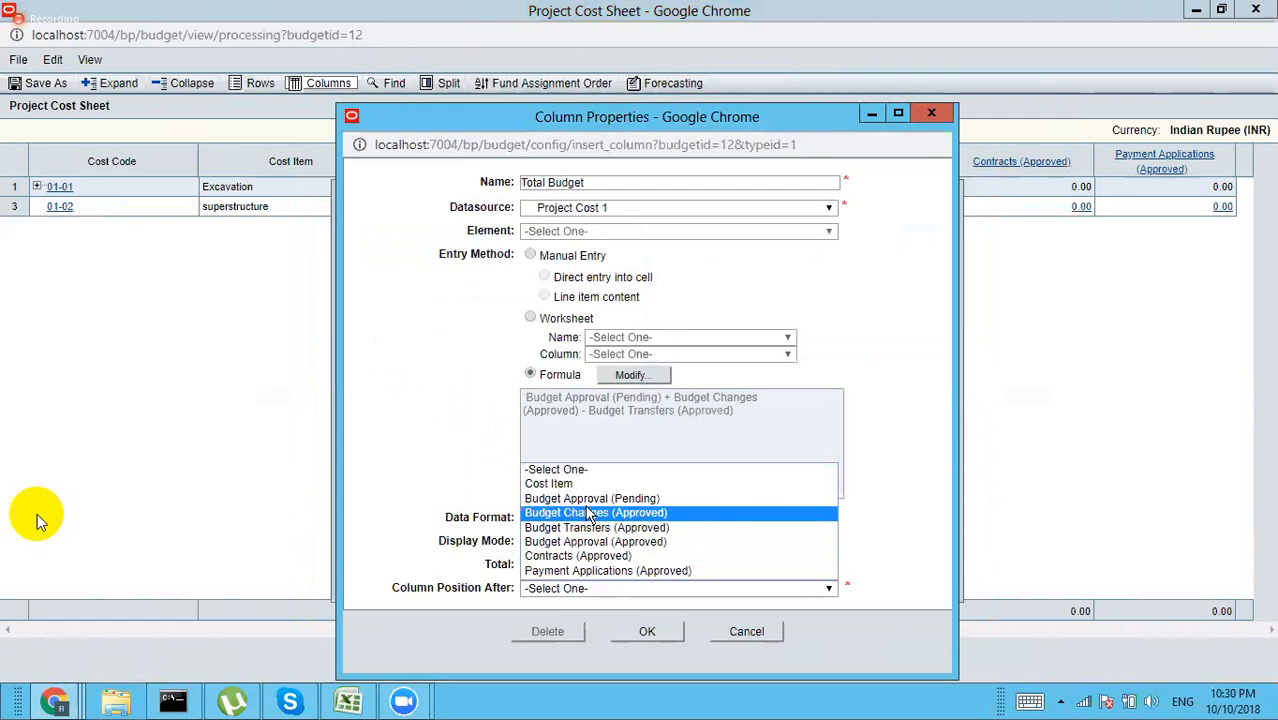
{"action": "key", "text": "Up"}
{"action": "key", "text": "Return"}
{"action": "left_click", "coordinate": [630, 638]}
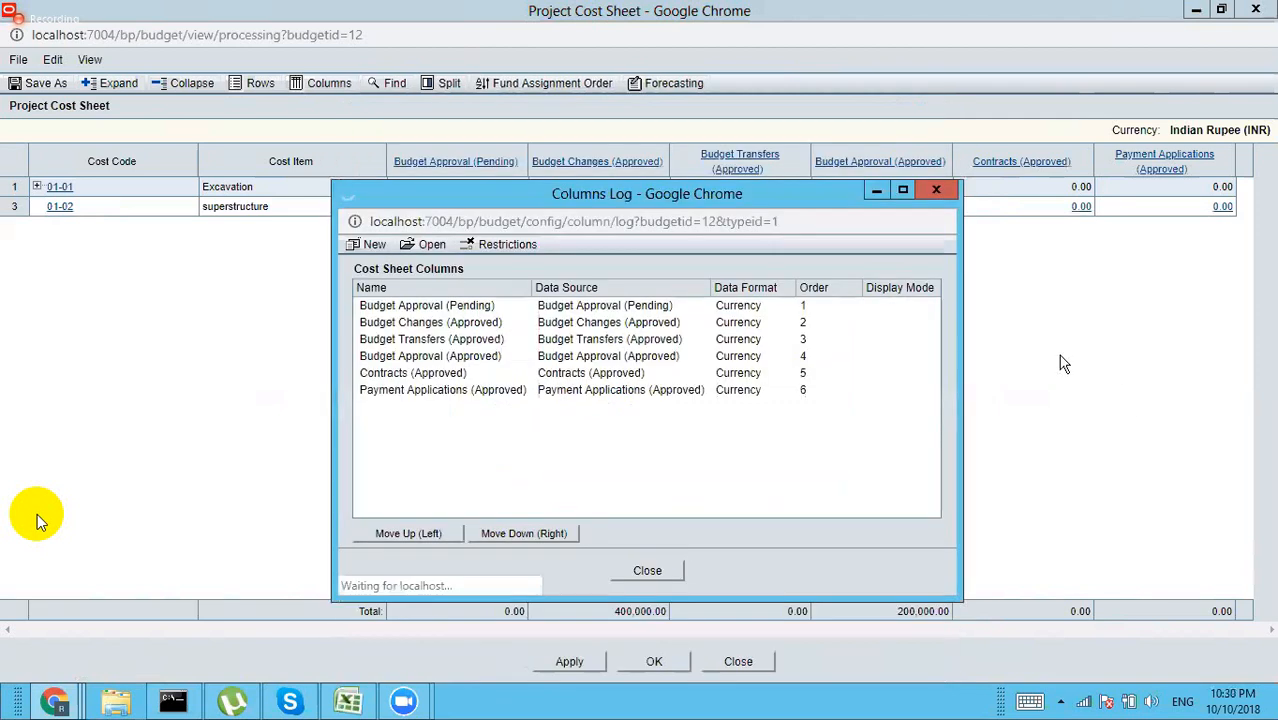
Step: Close the Columns Log and the Project Cost Sheet window
{"action": "left_click", "coordinate": [662, 571]}
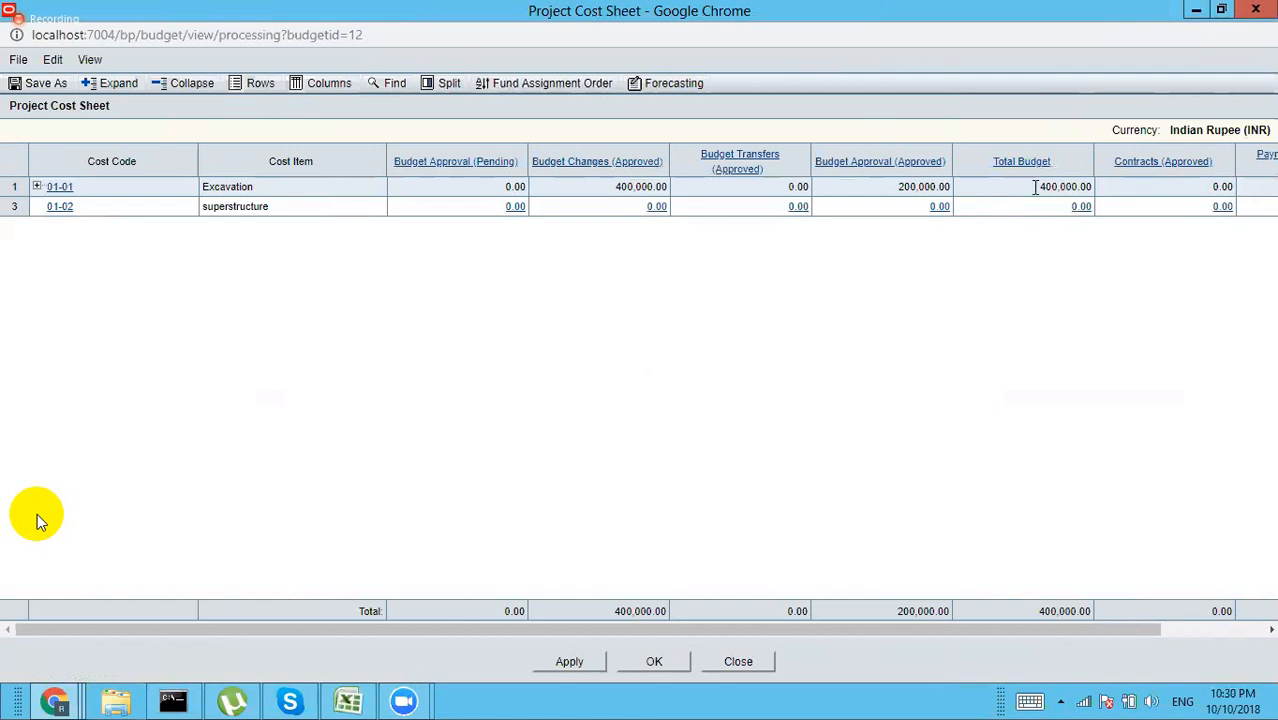
{"action": "left_click", "coordinate": [1248, 14]}
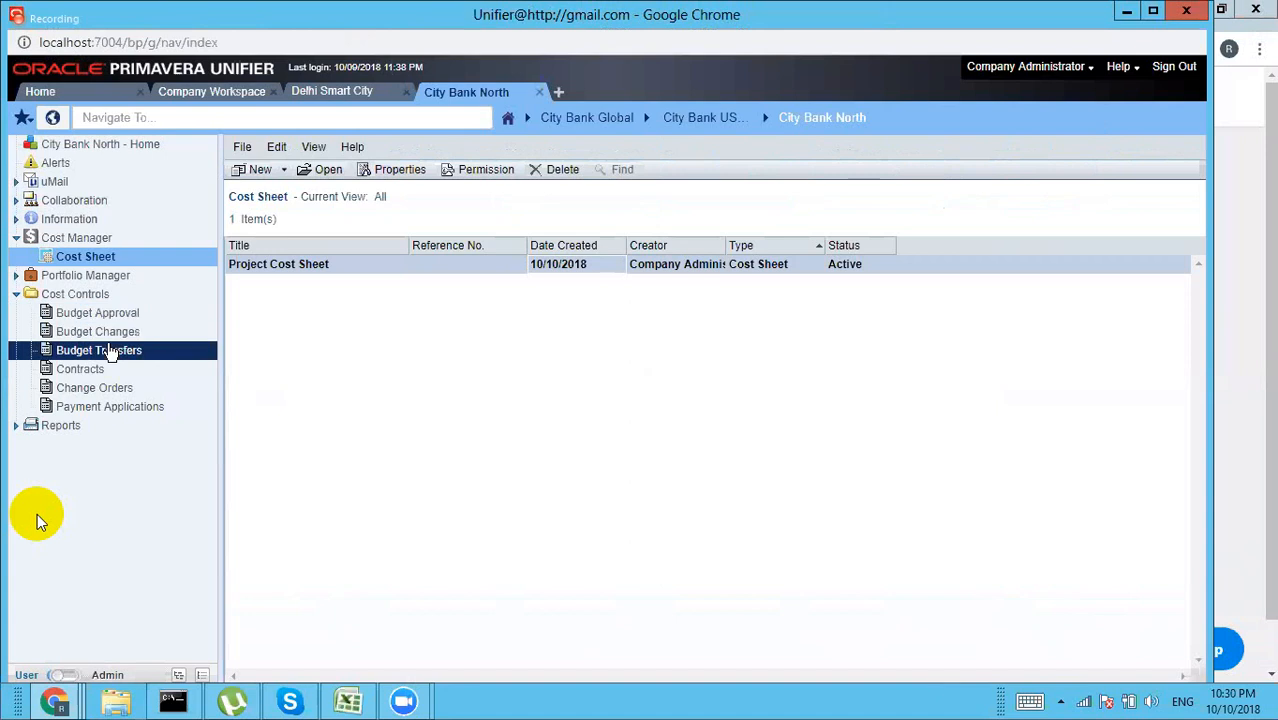
Step: Open a blank Create New Contracts form from project PR-001's Contracts log
{"action": "left_click", "coordinate": [100, 375]}
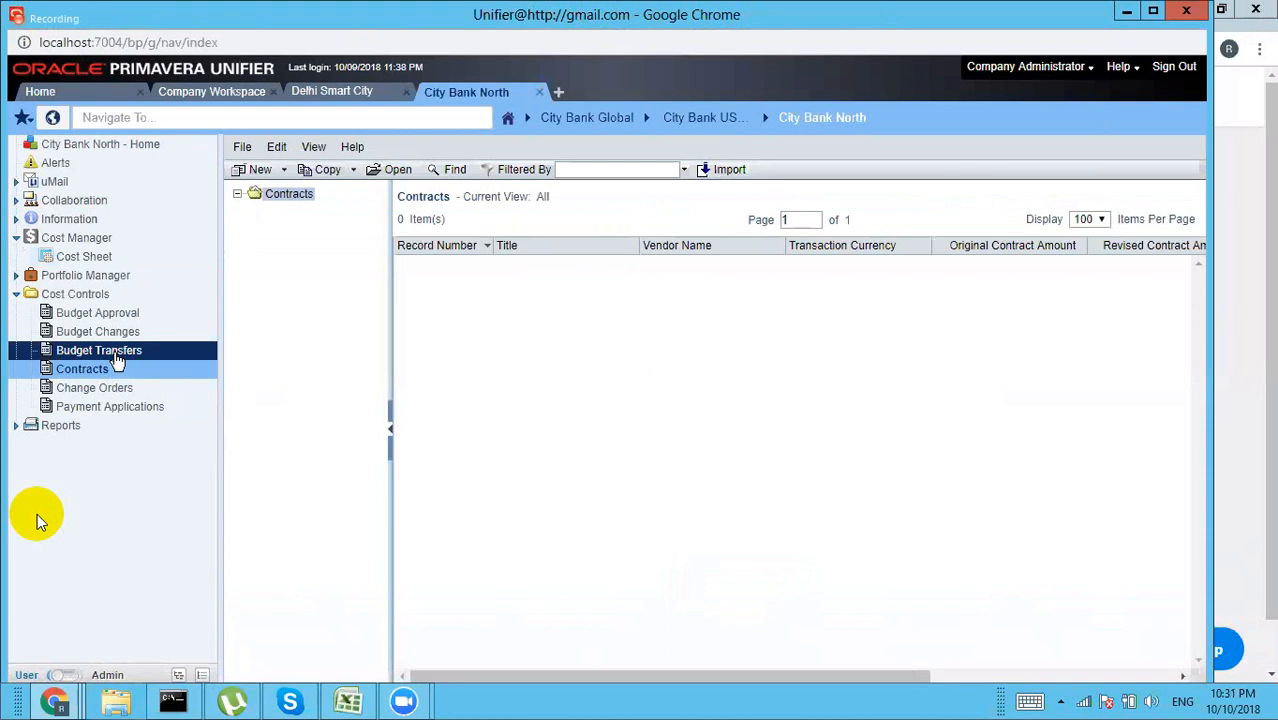
{"action": "double_click", "coordinate": [290, 193]}
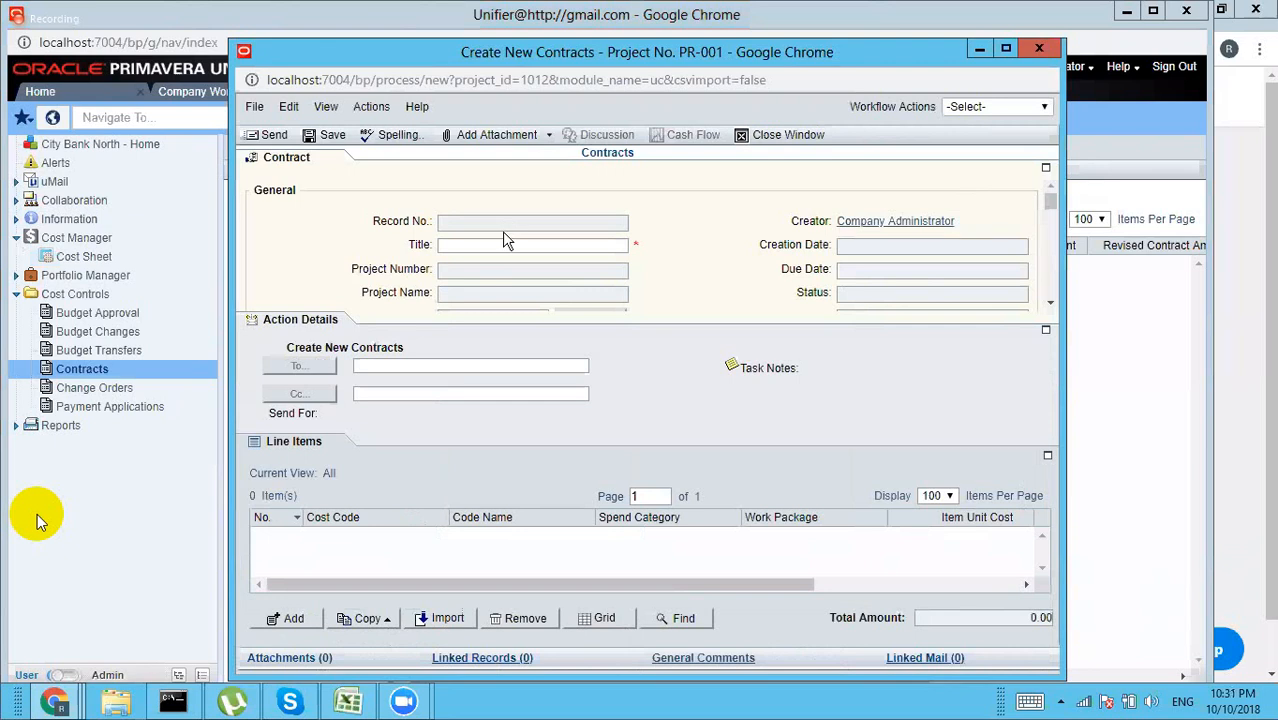
Step: Title the contract 'Contract for Excavation' and maximize the Contract information section
{"action": "left_click", "coordinate": [449, 250]}
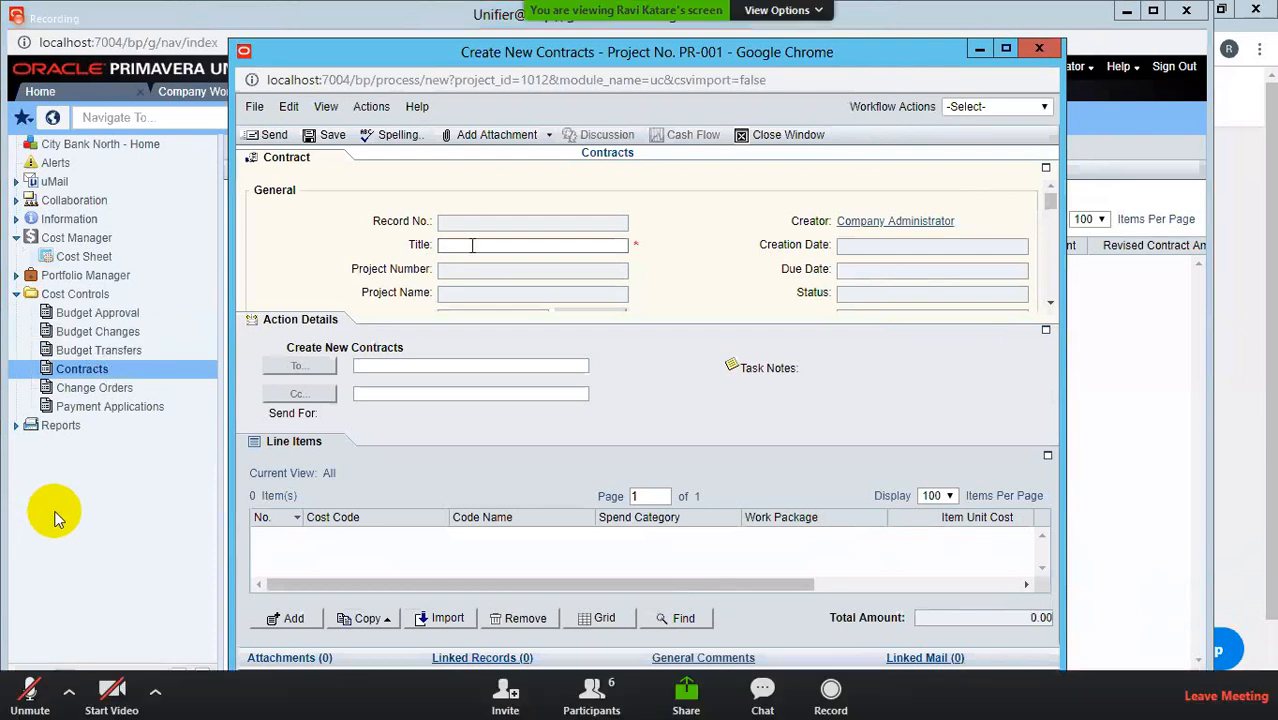
{"action": "type", "text": "Con"}
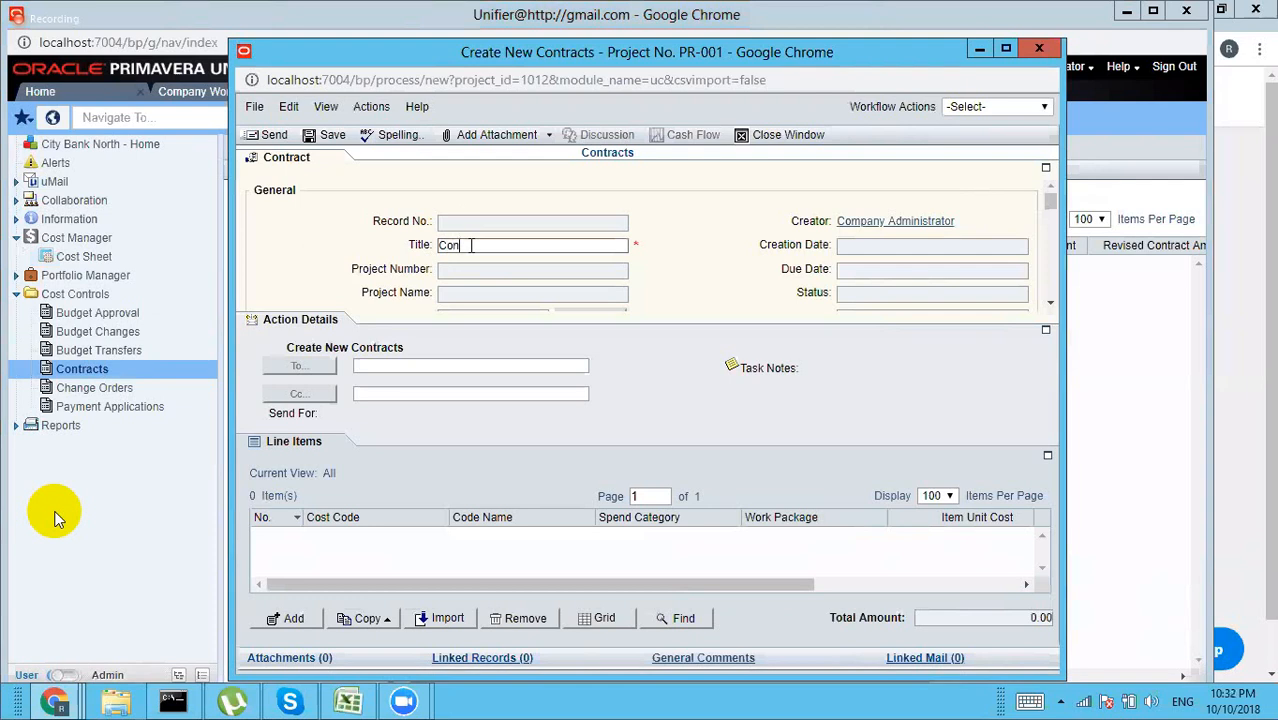
{"action": "type", "text": "tract for Excavation"}
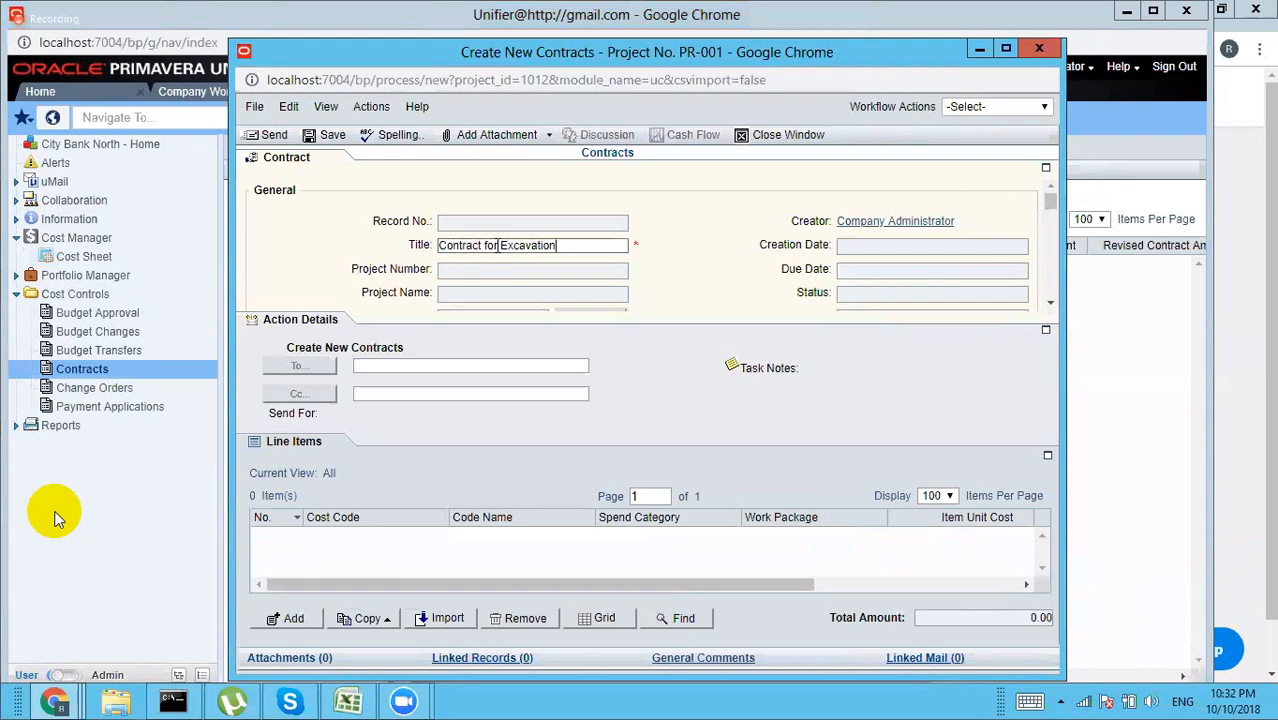
{"action": "left_click", "coordinate": [1050, 303]}
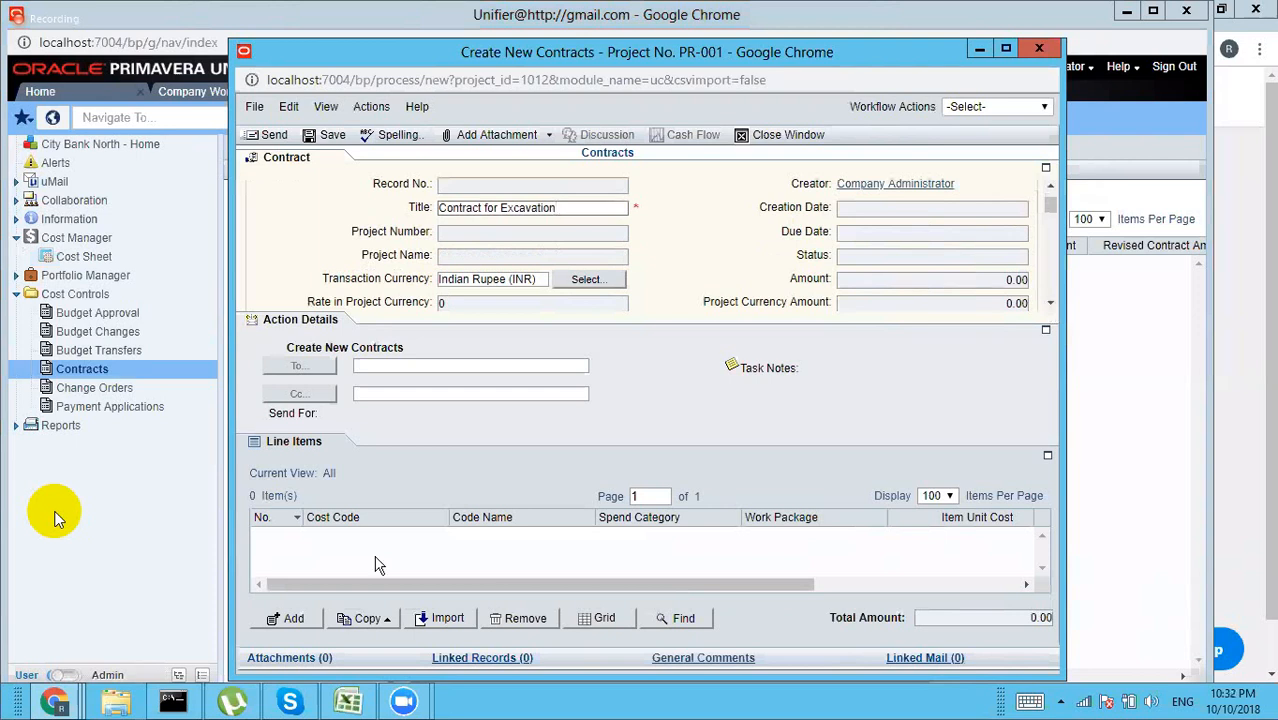
{"action": "left_click", "coordinate": [292, 619]}
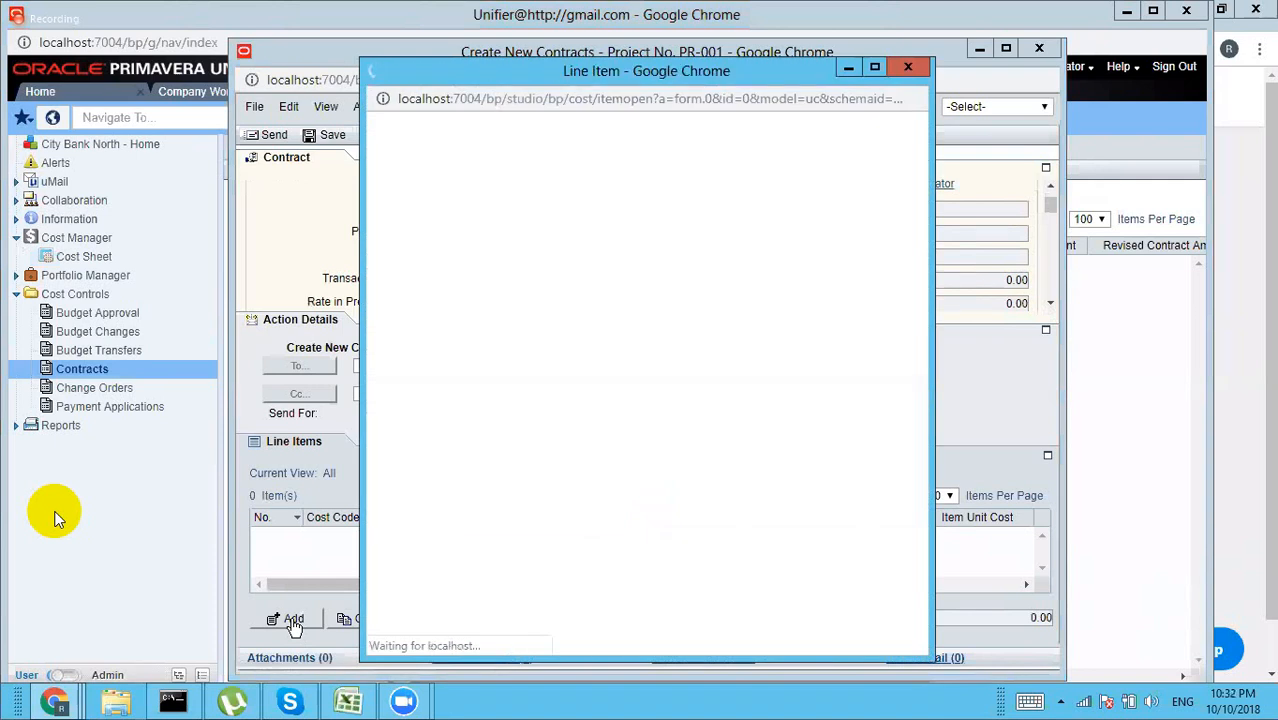
{"action": "left_click", "coordinate": [908, 68]}
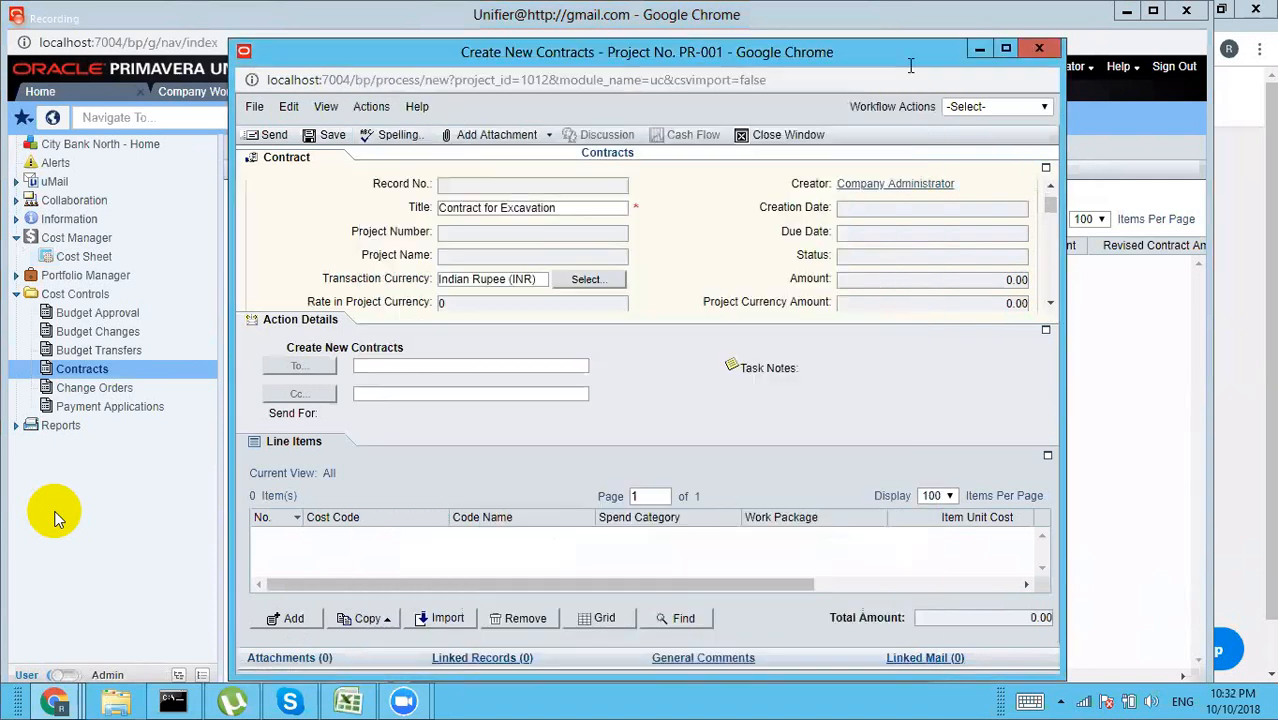
{"action": "left_click", "coordinate": [1047, 170]}
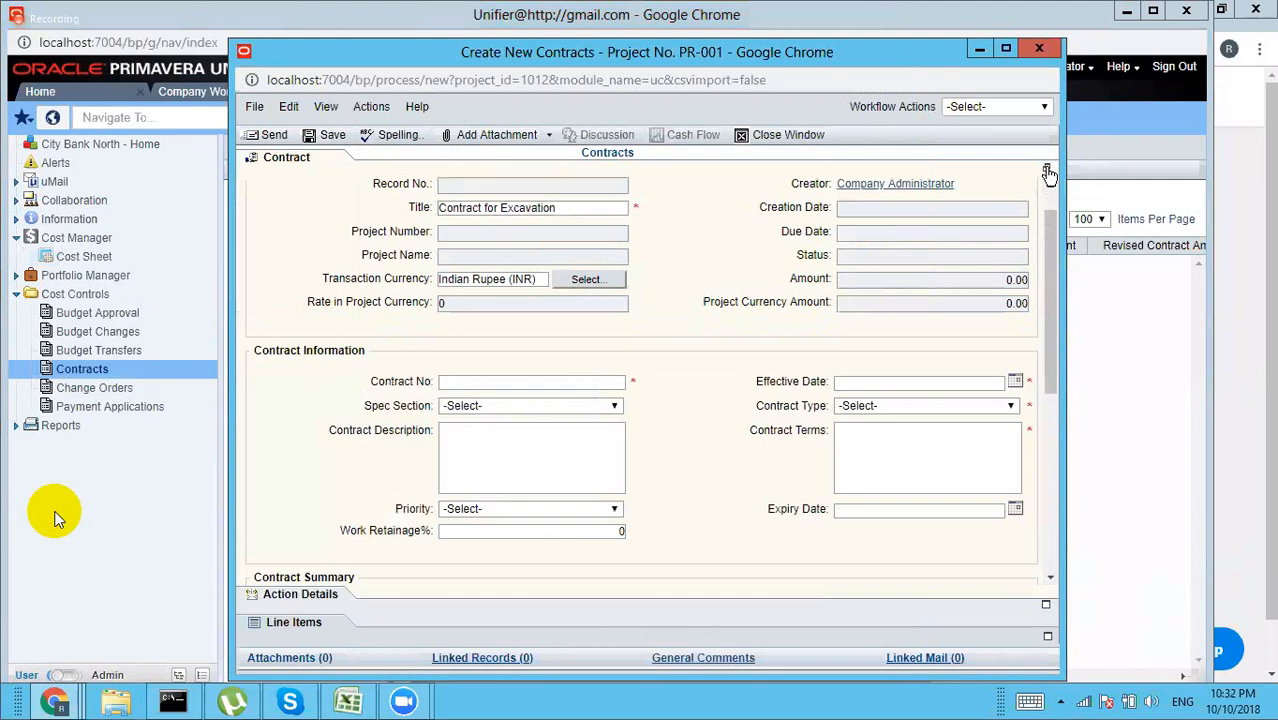
Step: Set contract number CN001, effective date 10/01/2018, spec Section 1 and type Lump Sum
{"action": "left_click", "coordinate": [556, 381]}
{"action": "type", "text": "CN001"}
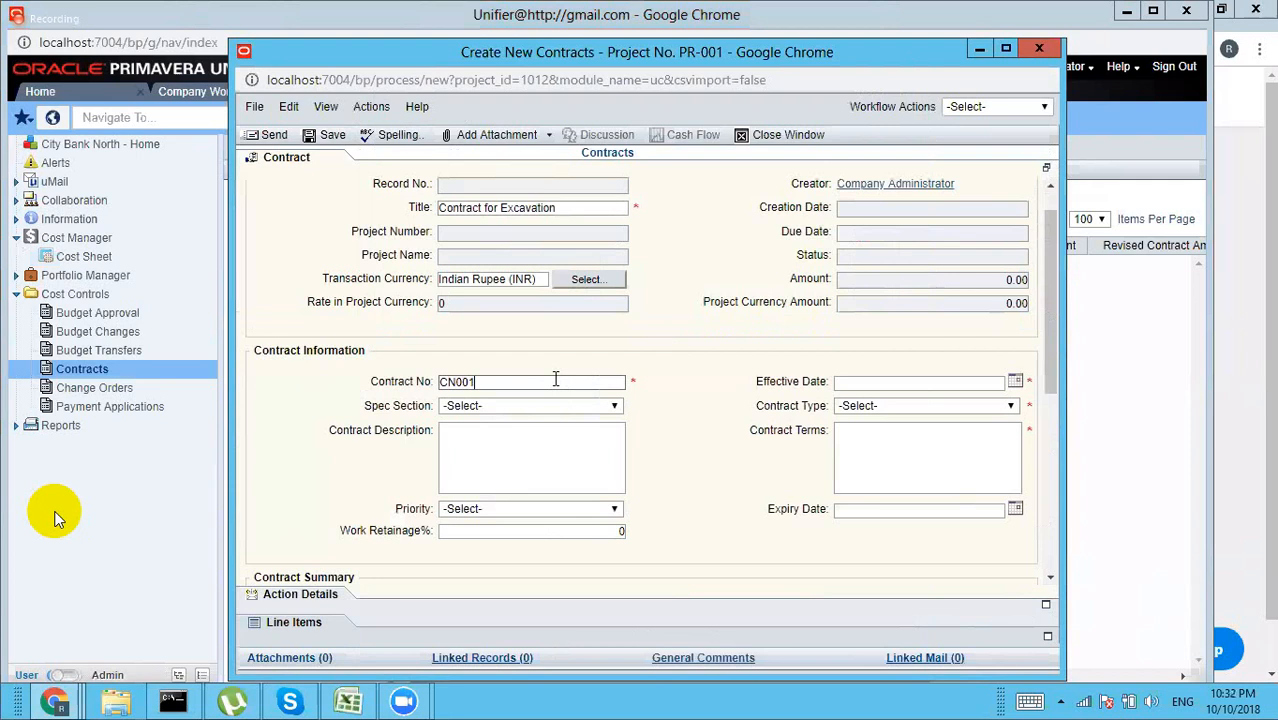
{"action": "left_click", "coordinate": [1016, 383]}
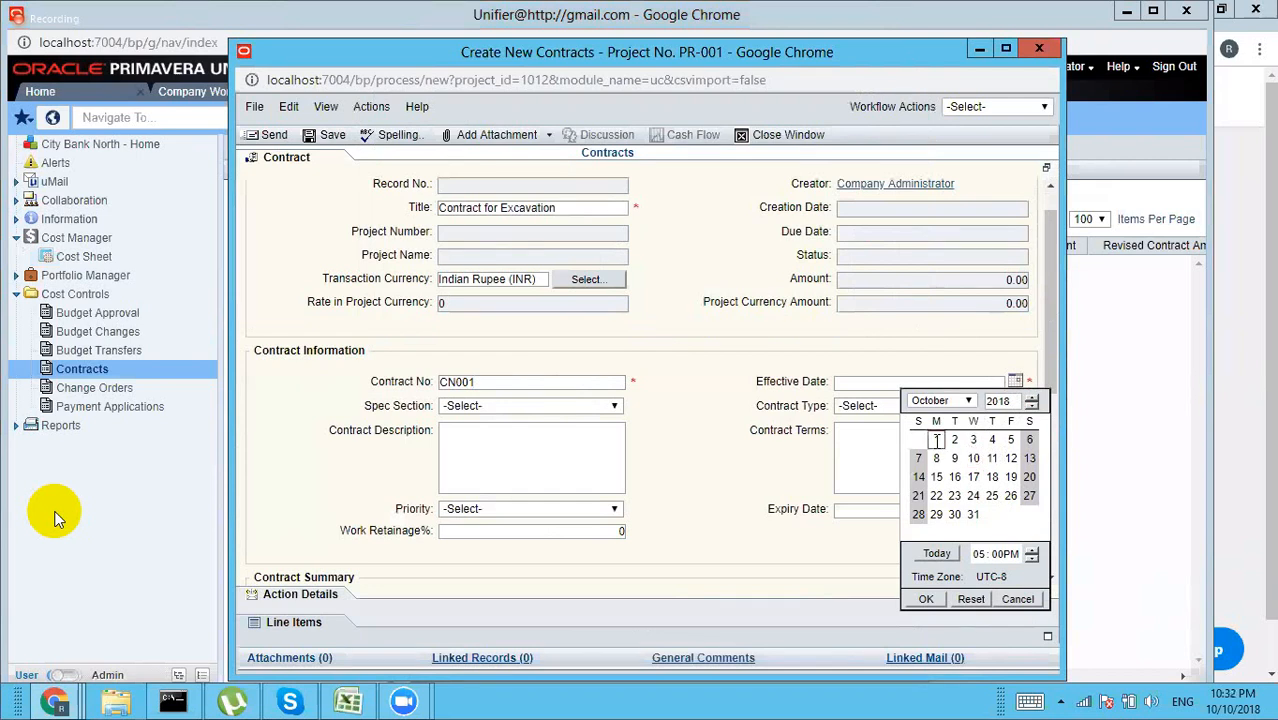
{"action": "left_click", "coordinate": [925, 603]}
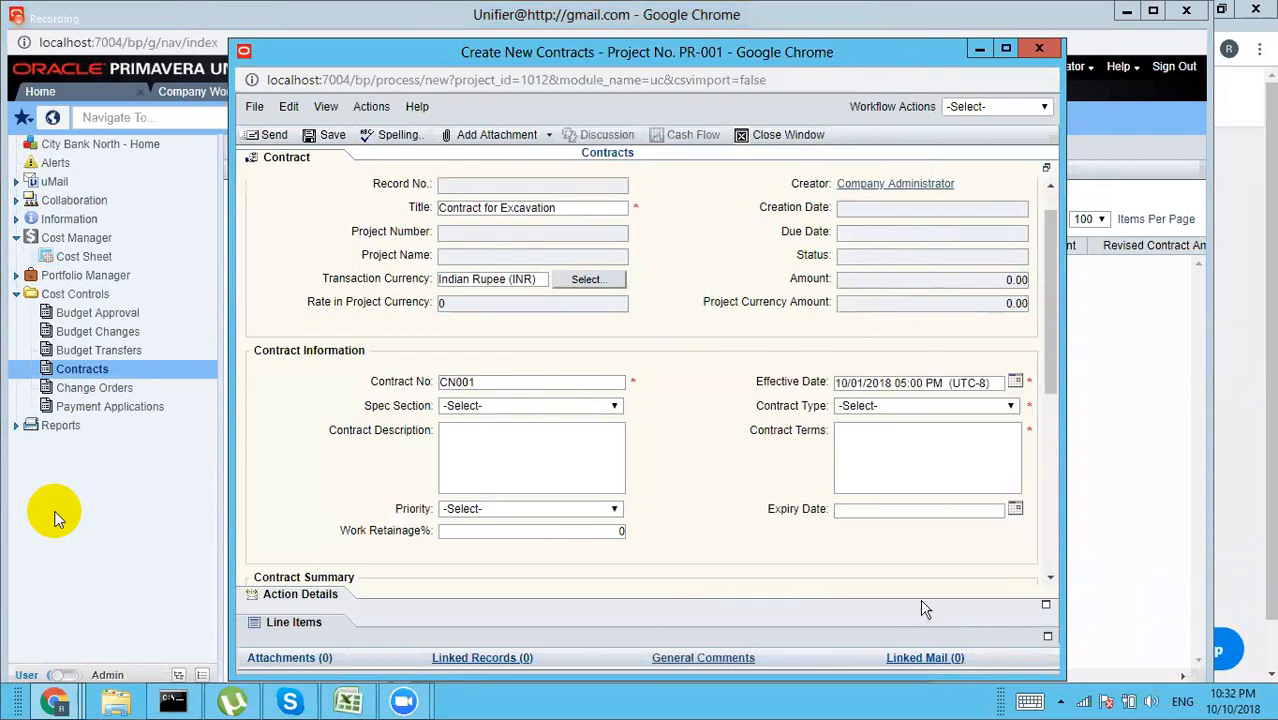
{"action": "left_click", "coordinate": [575, 410]}
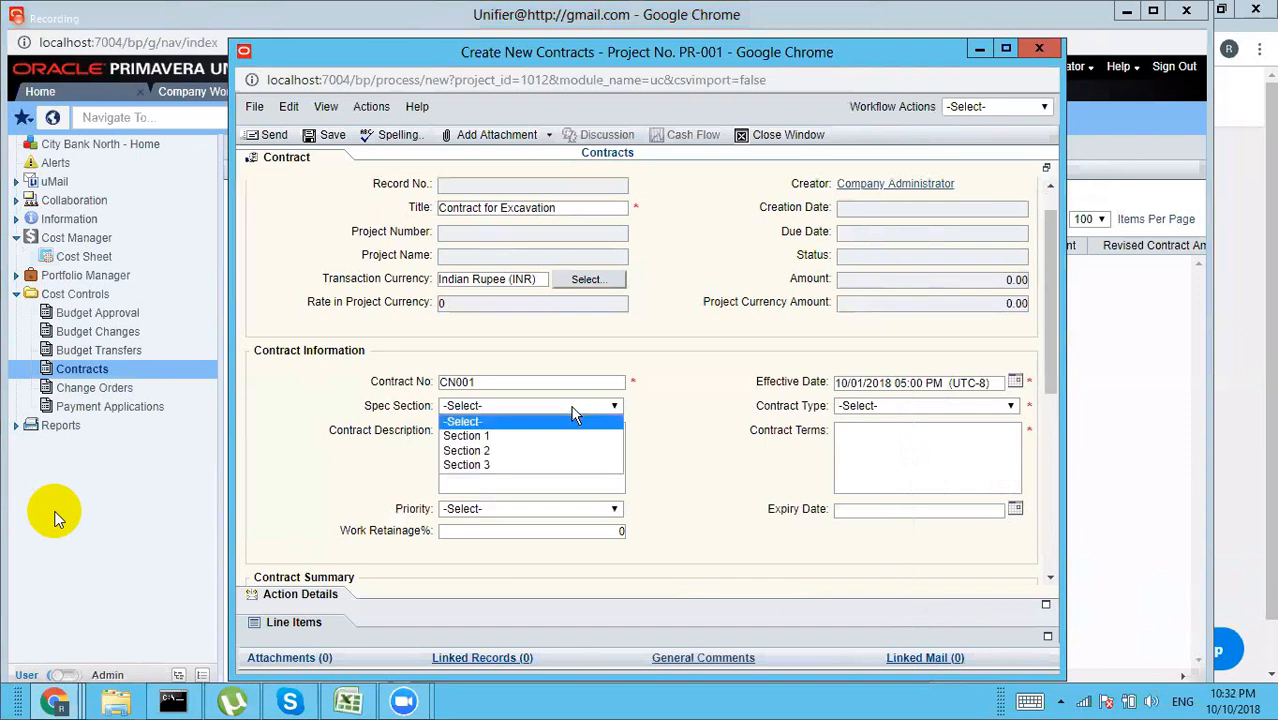
{"action": "left_click", "coordinate": [490, 436]}
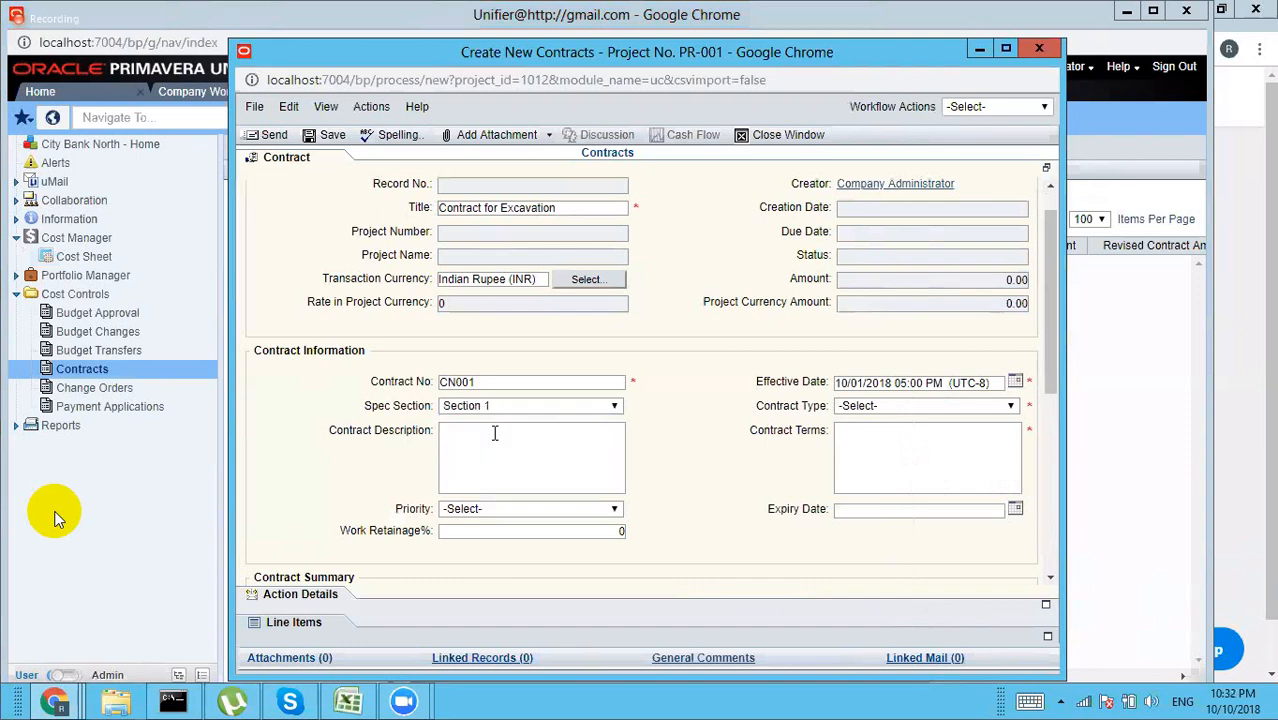
{"action": "left_click", "coordinate": [910, 408]}
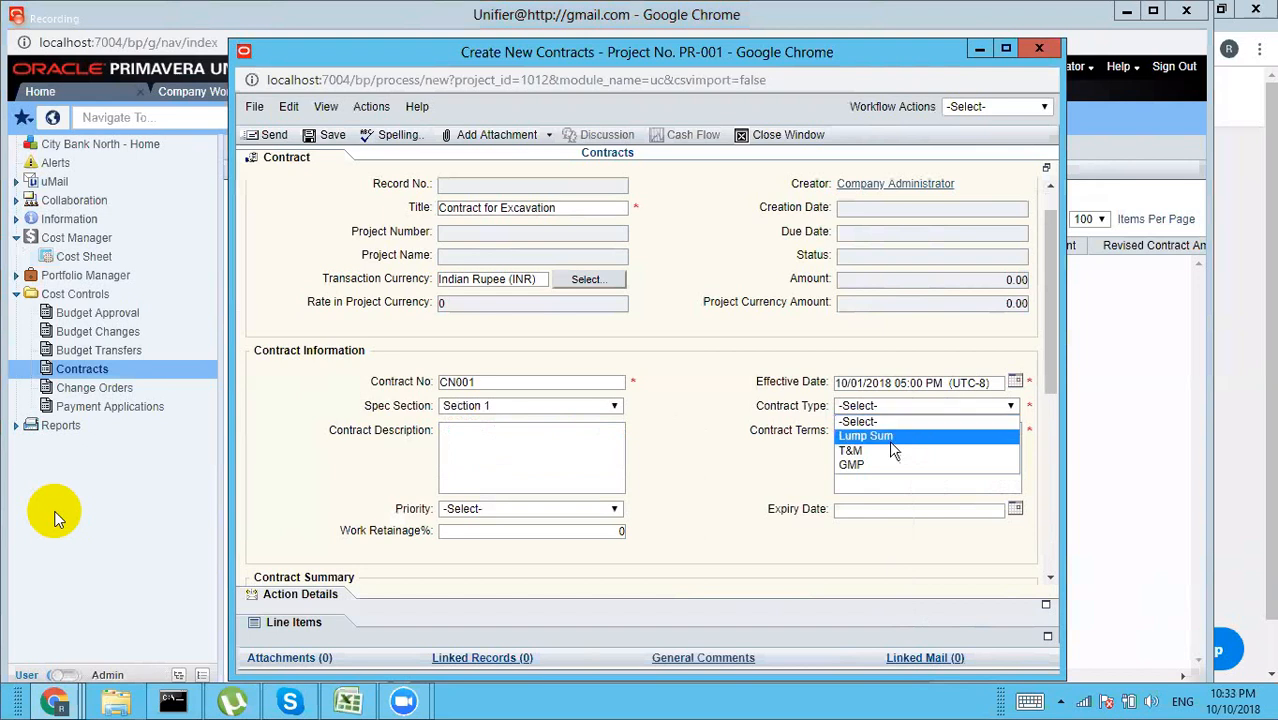
{"action": "left_click", "coordinate": [887, 437]}
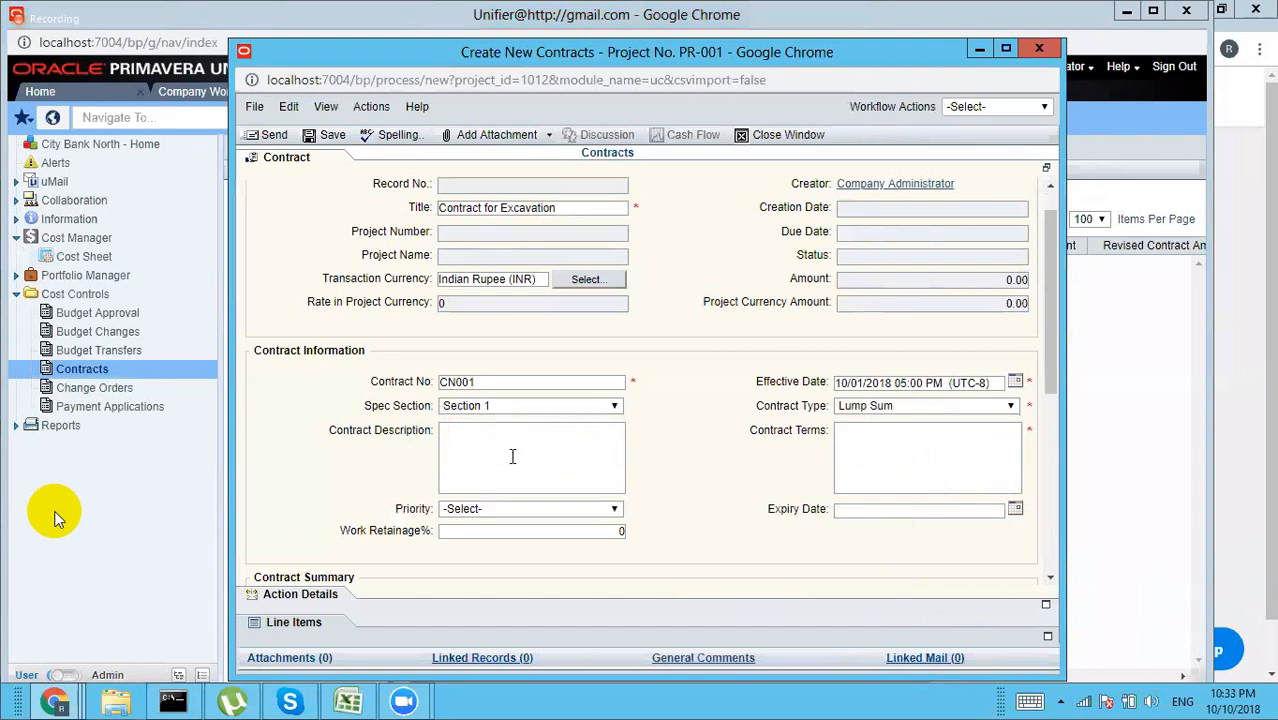
Step: Enter terms 'Complete in 30 days', High priority, 10% retainage and expiry 10/31/2018
{"action": "left_click", "coordinate": [850, 450]}
{"action": "type", "text": "Complete in 3"}
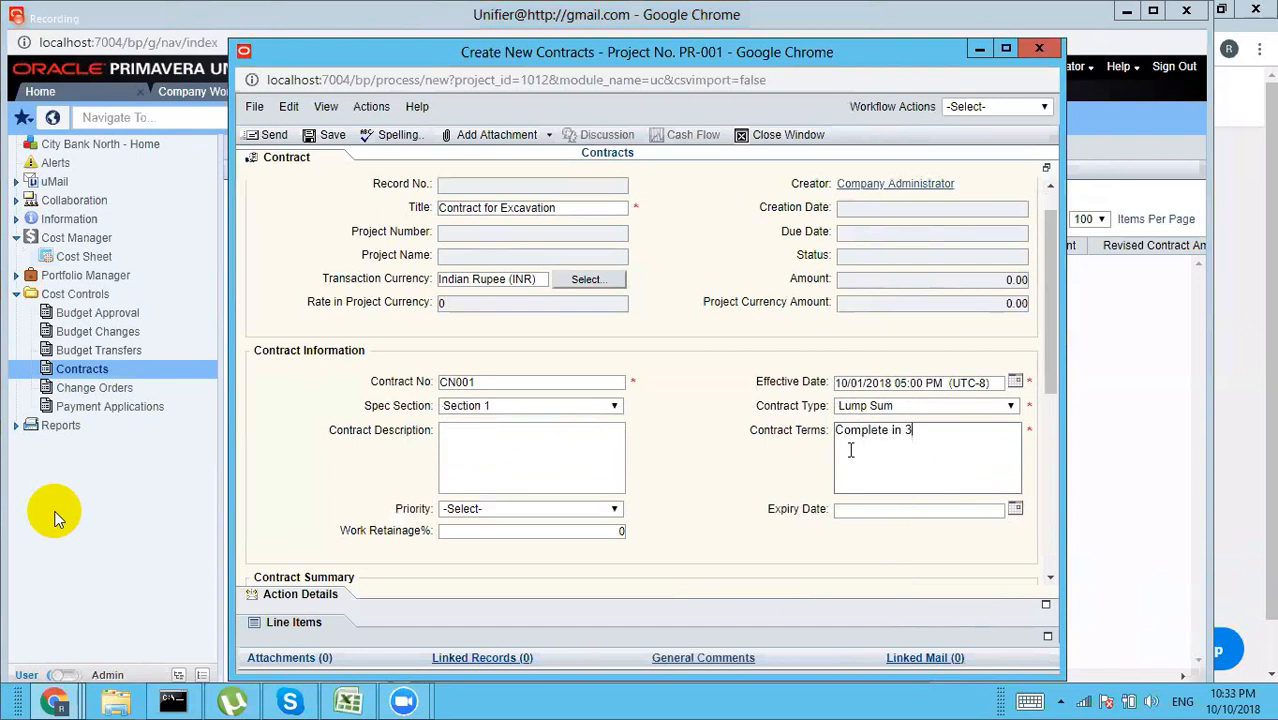
{"action": "type", "text": "0 days"}
{"action": "left_click", "coordinate": [604, 517]}
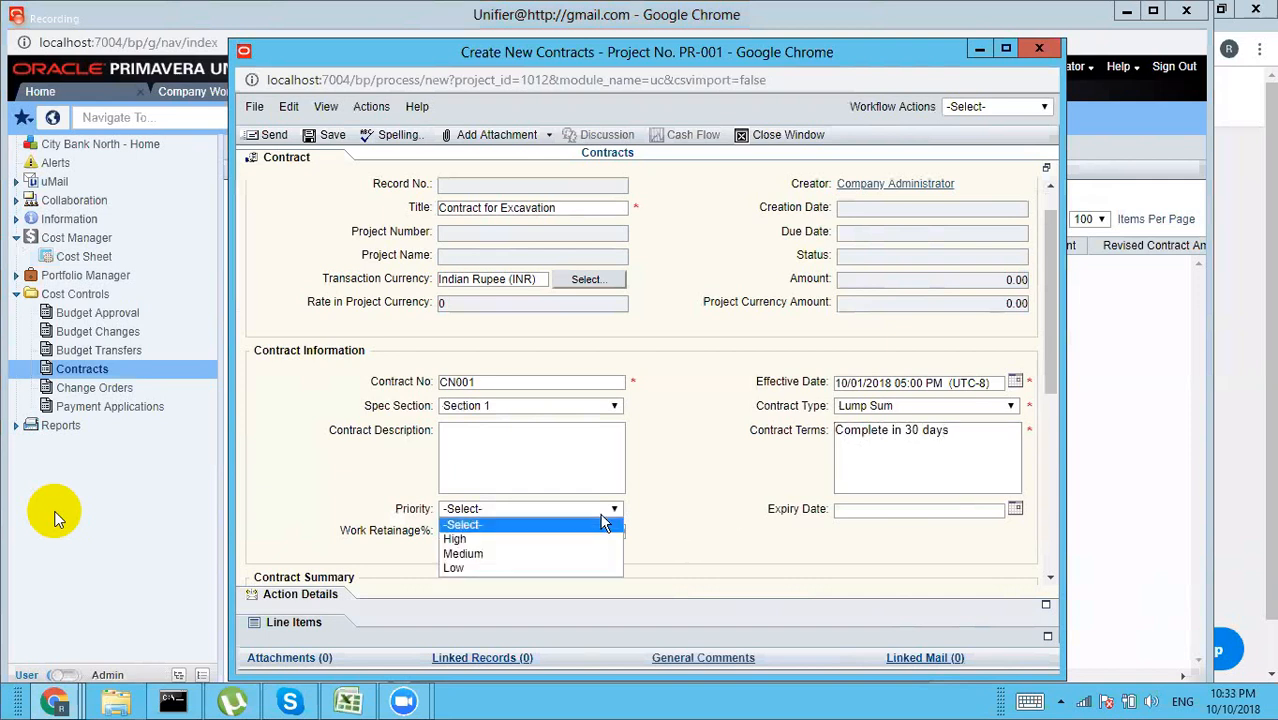
{"action": "left_click", "coordinate": [500, 541]}
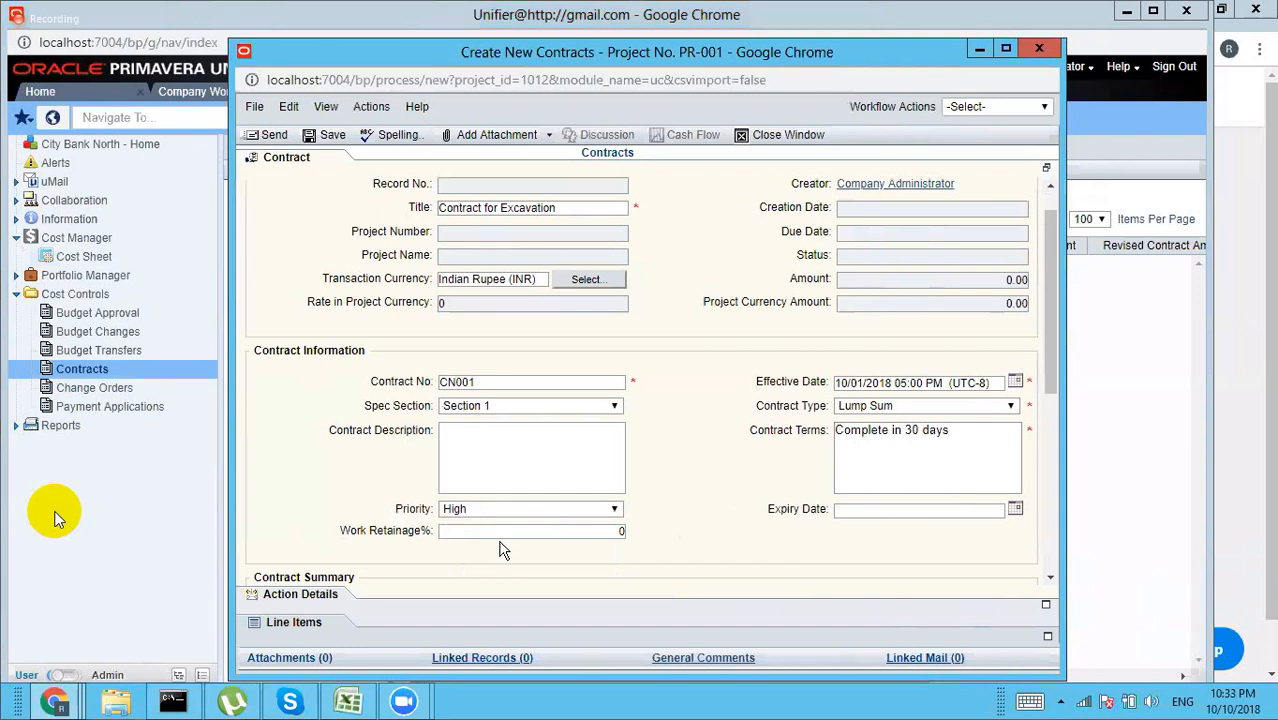
{"action": "left_click", "coordinate": [617, 530]}
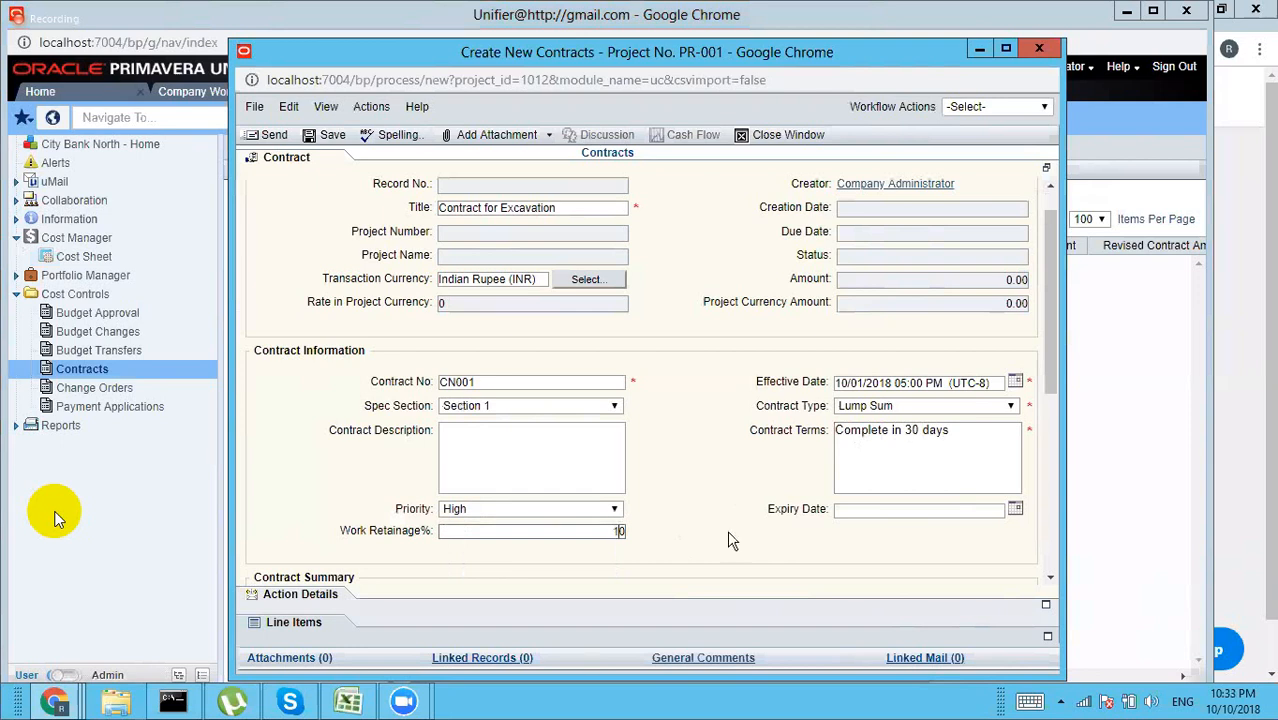
{"action": "type", "text": "1"}
{"action": "left_click", "coordinate": [1015, 508]}
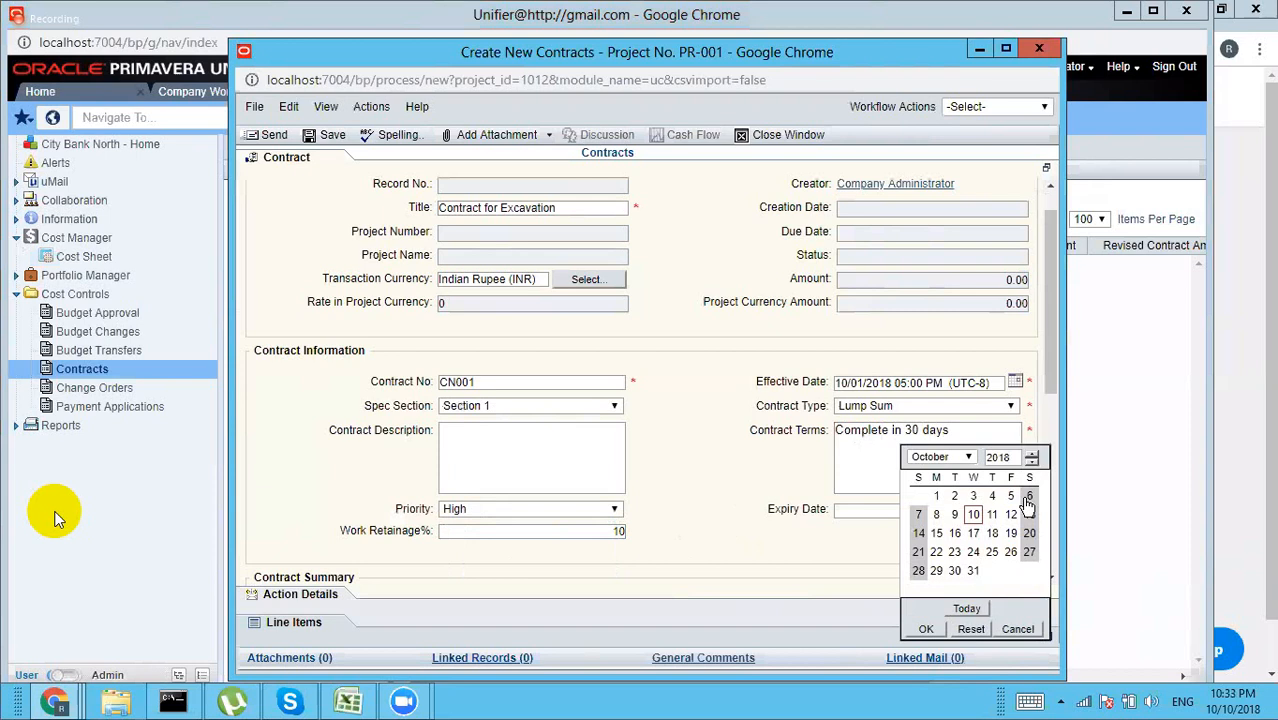
{"action": "left_click", "coordinate": [969, 457]}
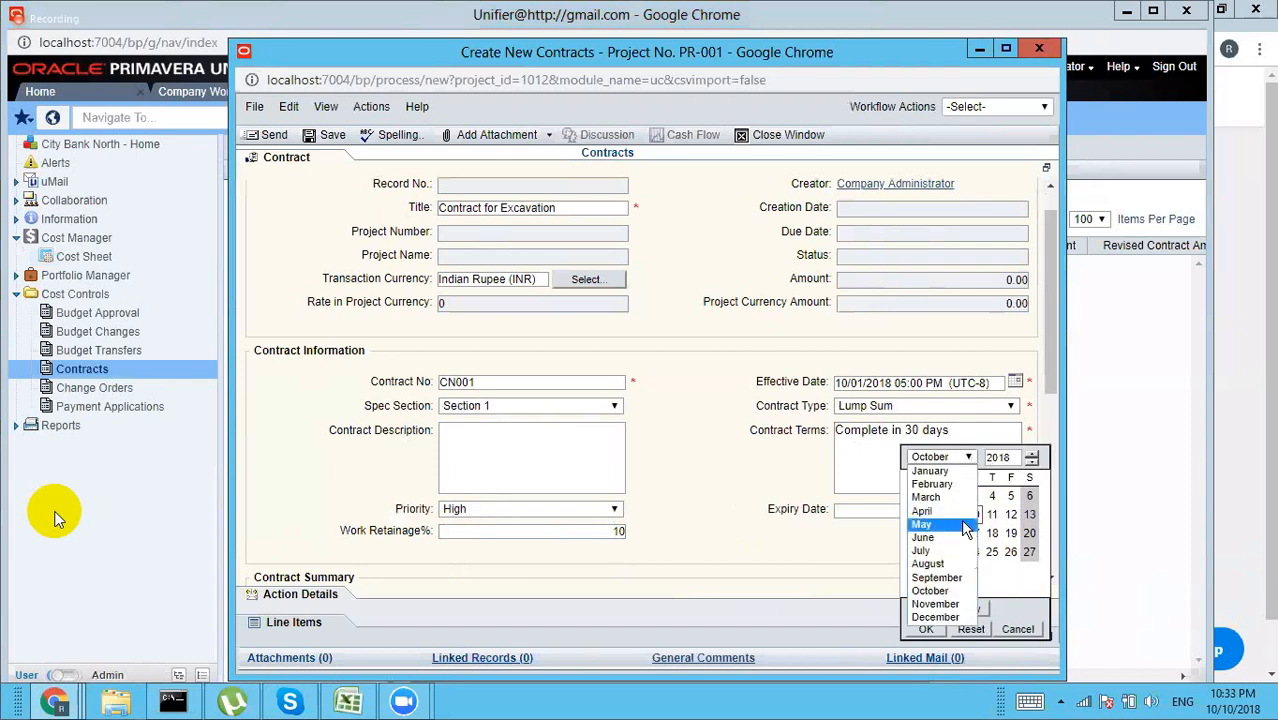
{"action": "left_click", "coordinate": [1003, 590]}
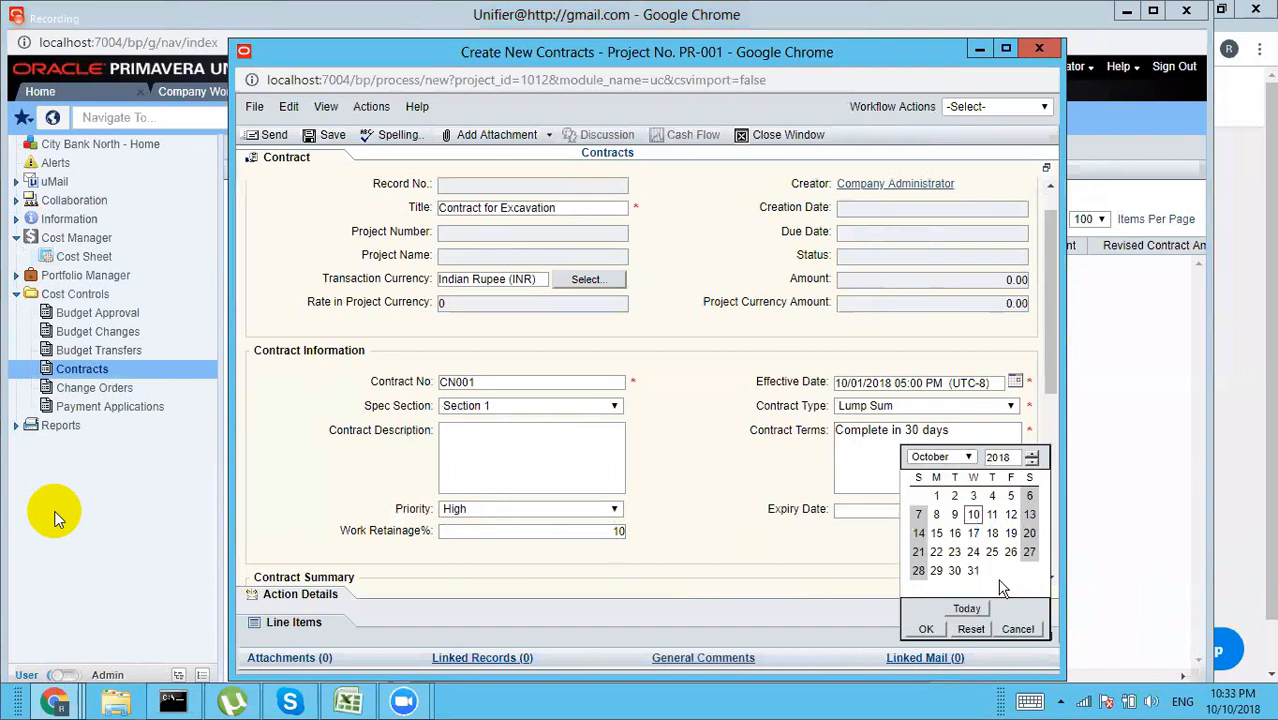
{"action": "left_click", "coordinate": [973, 571]}
{"action": "left_click", "coordinate": [926, 629]}
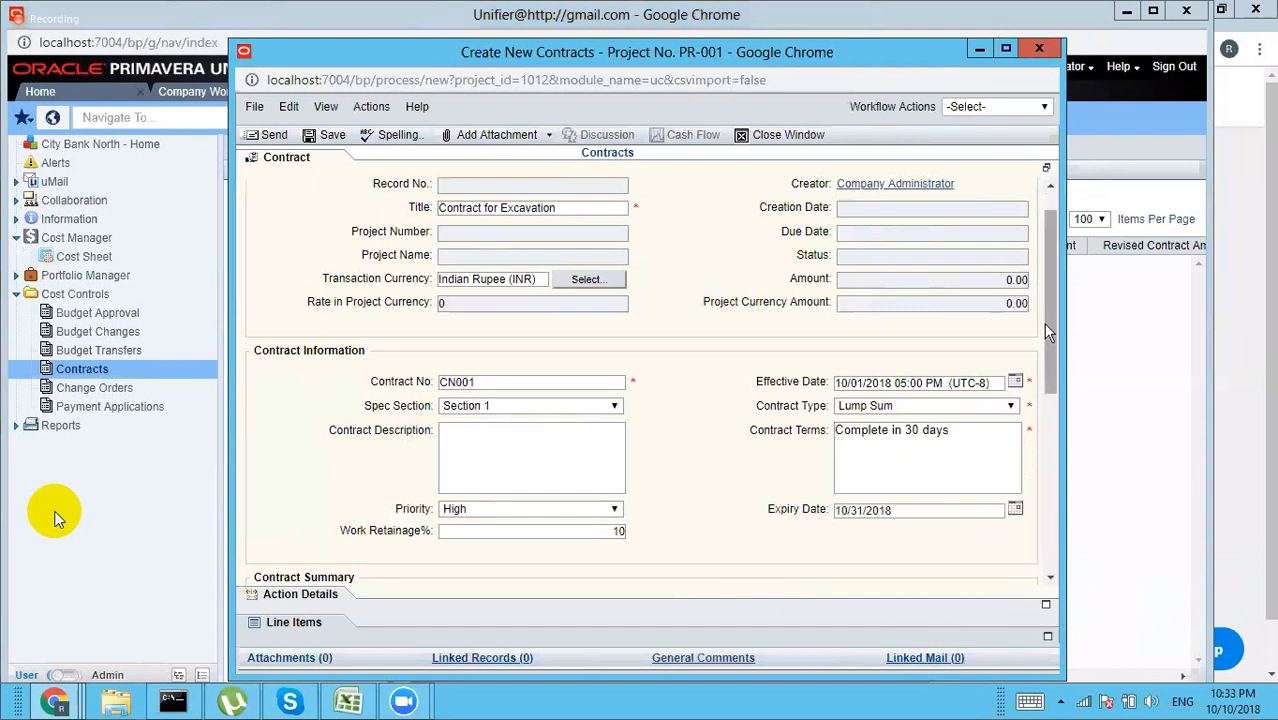
{"action": "left_click_drag", "start_coordinate": [1049, 322], "coordinate": [1050, 465]}
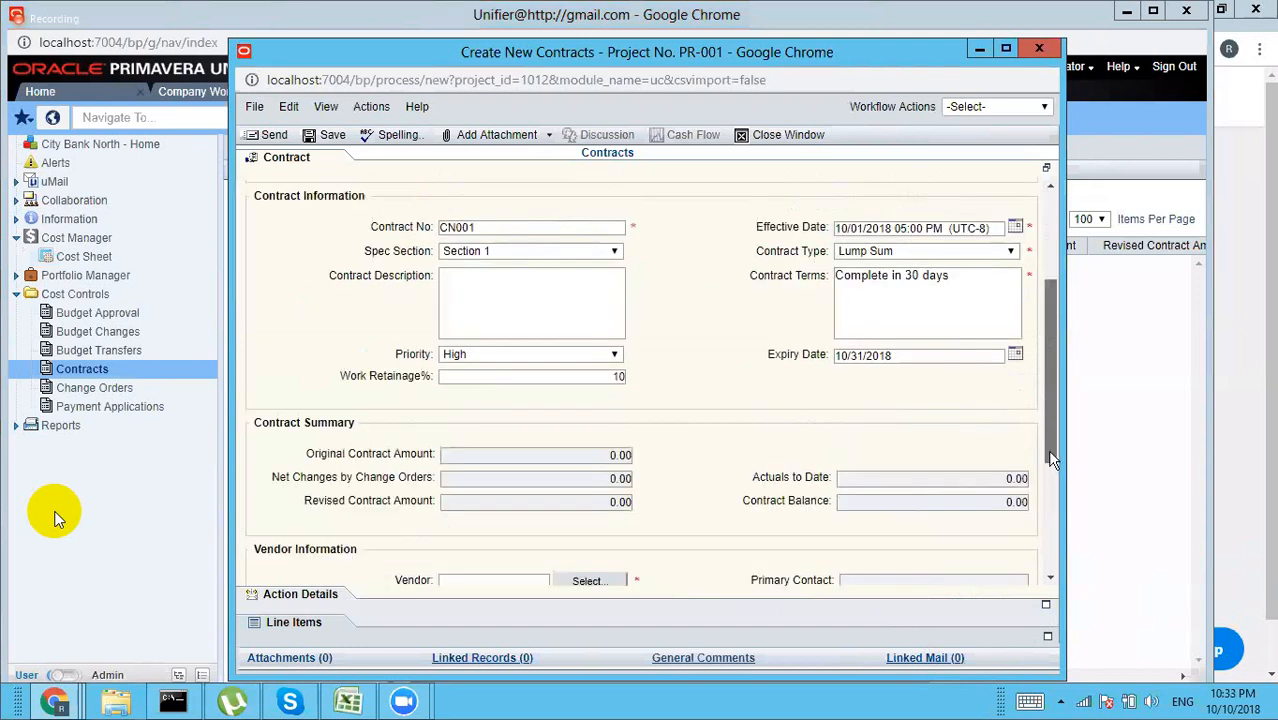
Step: Assign vendor VEN-001 Alstom to the contract and expand the Line Items section
{"action": "scroll", "coordinate": [1053, 333], "scroll_direction": "down", "scroll_amount": 2}
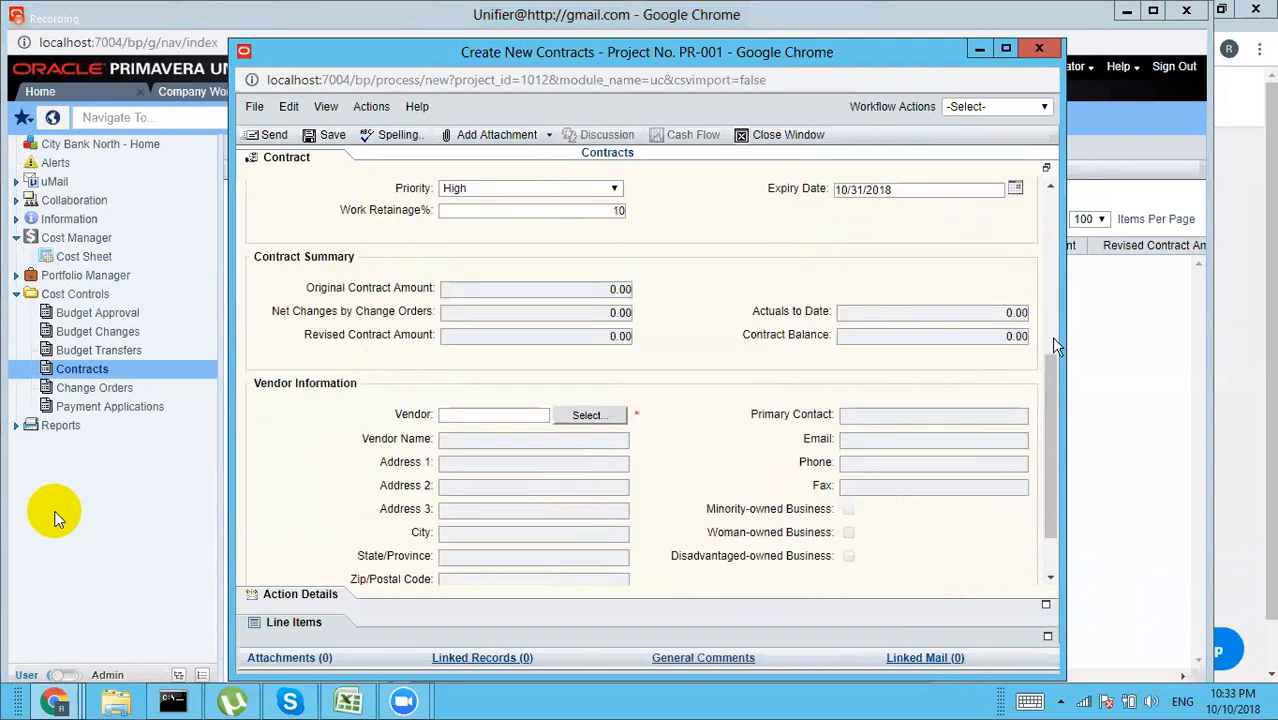
{"action": "left_click", "coordinate": [590, 416]}
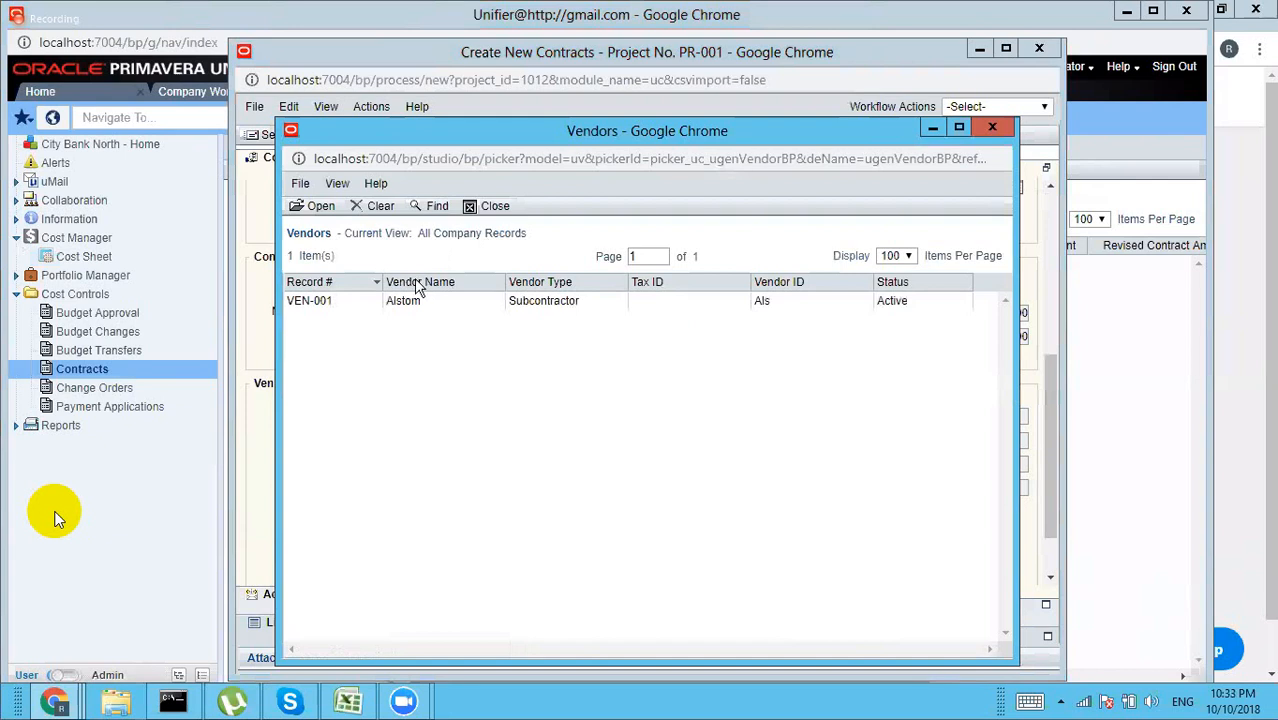
{"action": "left_click", "coordinate": [407, 305]}
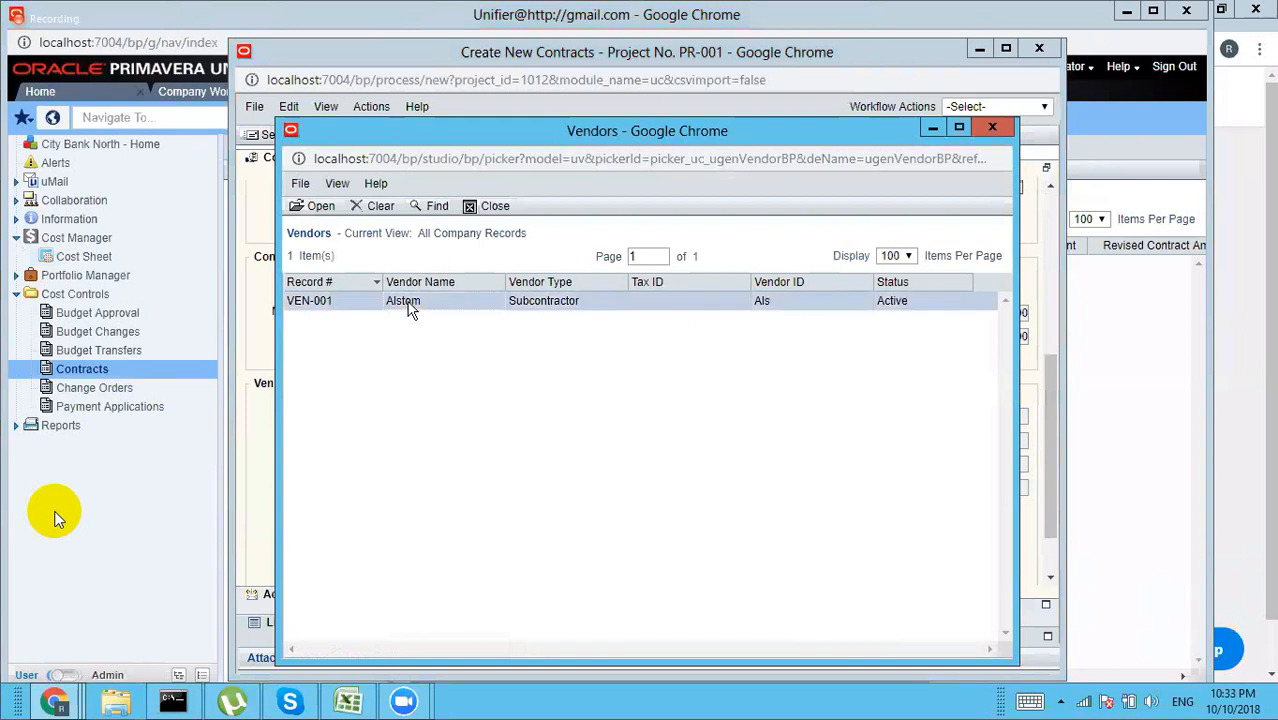
{"action": "left_click", "coordinate": [320, 207]}
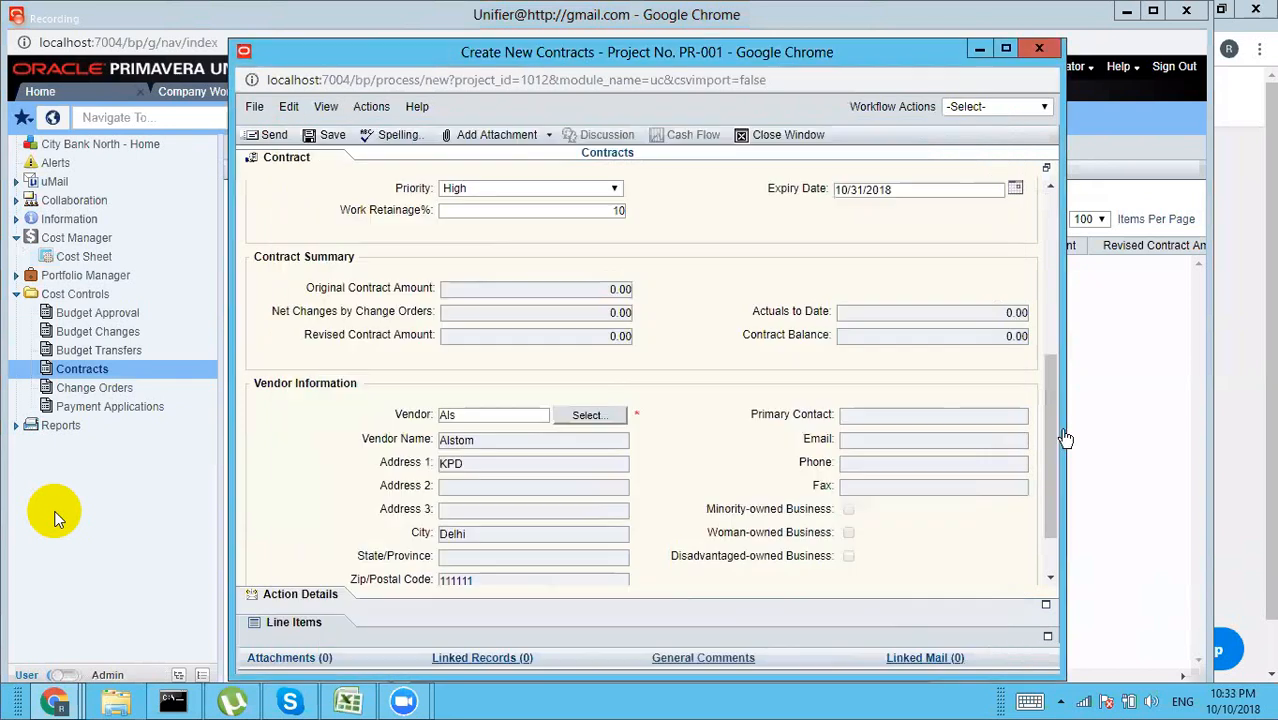
{"action": "left_click_drag", "start_coordinate": [1050, 437], "coordinate": [1050, 470]}
{"action": "left_click", "coordinate": [302, 623]}
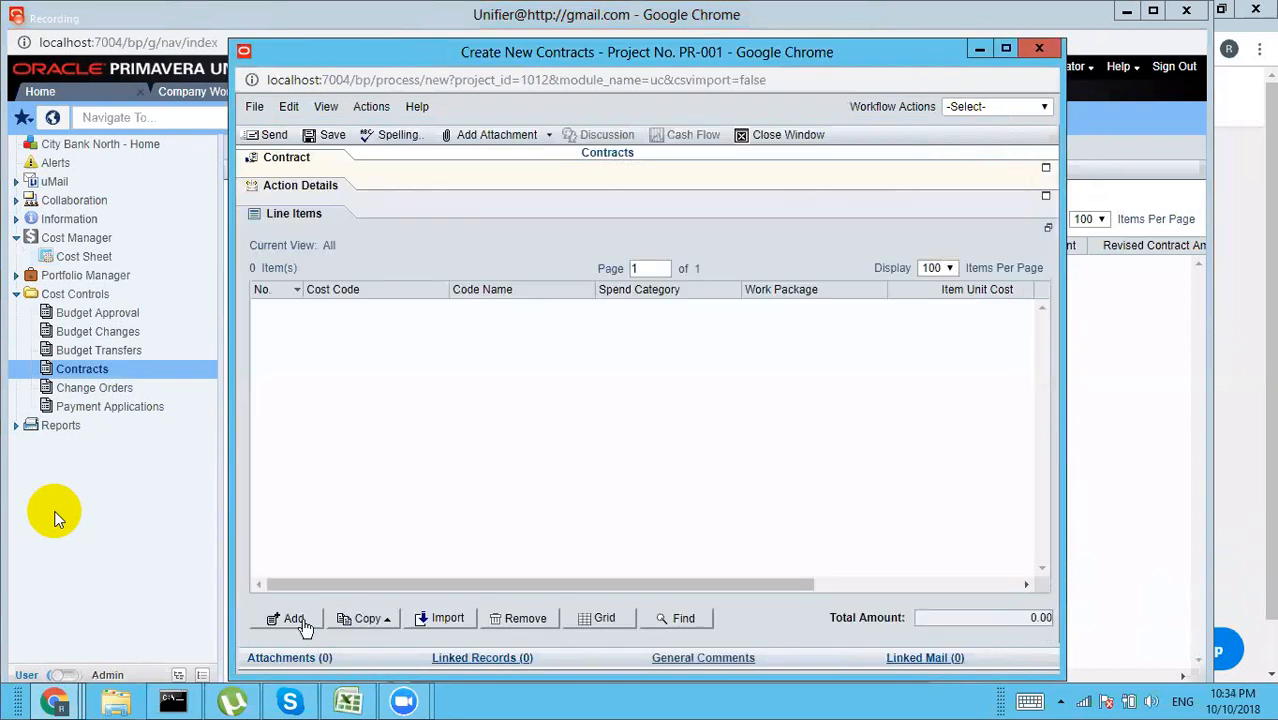
Step: Add a line item with short description 'Contract for Excavation'
{"action": "left_click", "coordinate": [293, 619]}
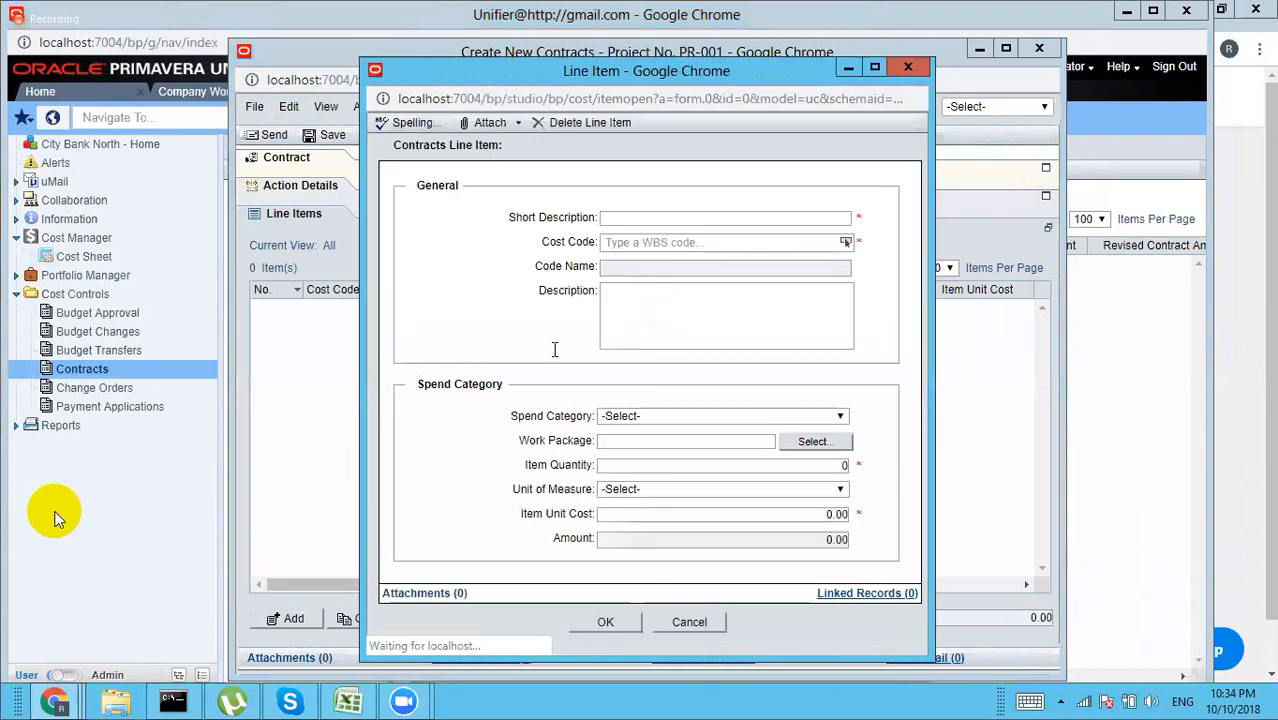
{"action": "left_click", "coordinate": [740, 216]}
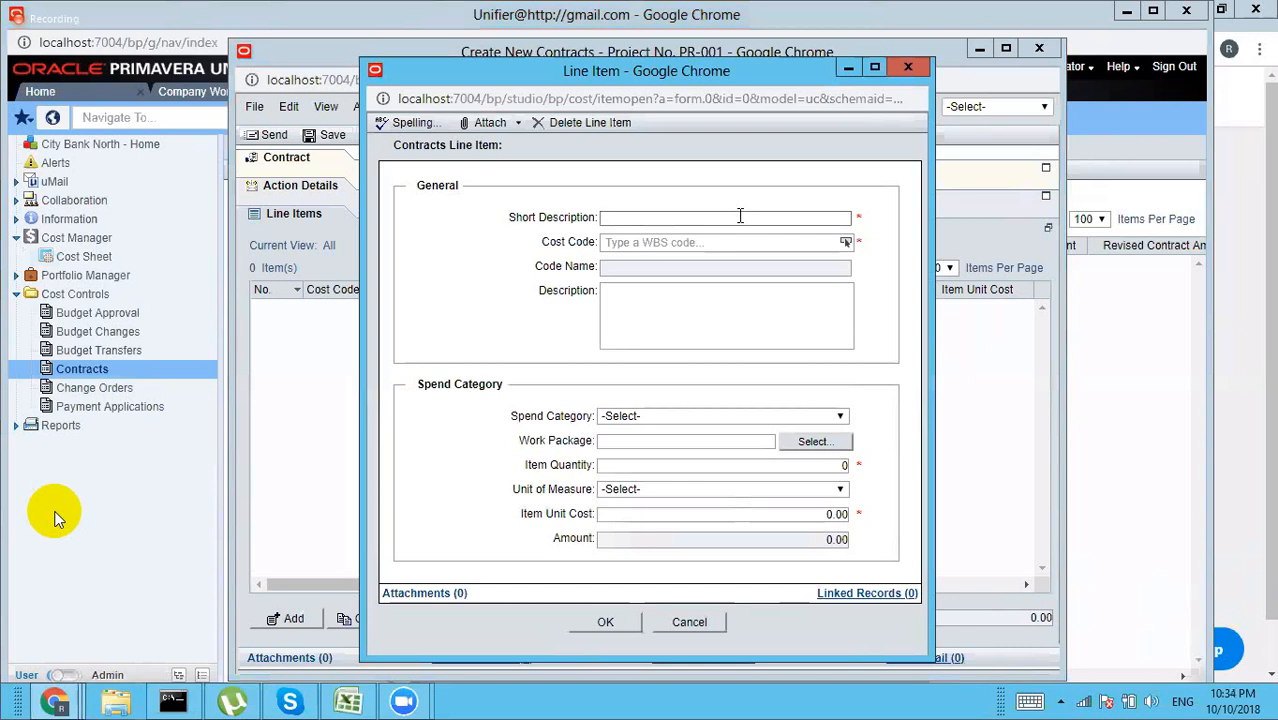
{"action": "type", "text": "Budget change for Excavation"}
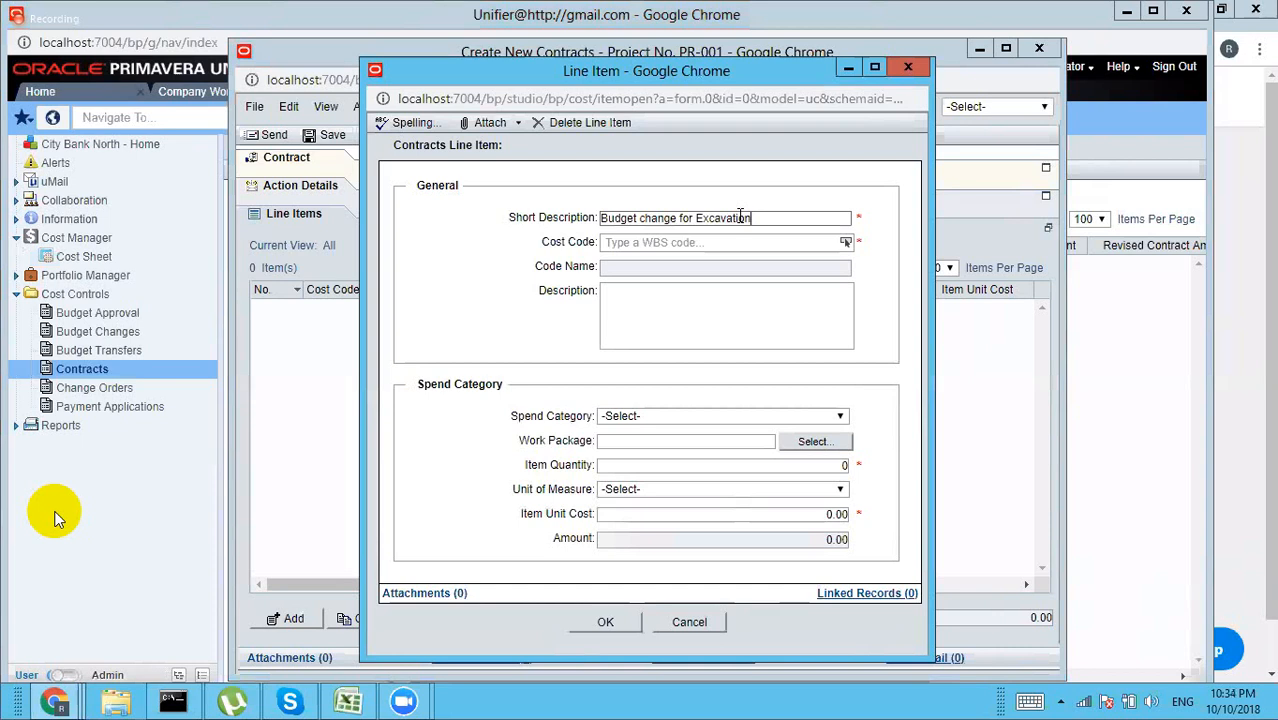
{"action": "left_click_drag", "start_coordinate": [676, 217], "coordinate": [455, 214]}
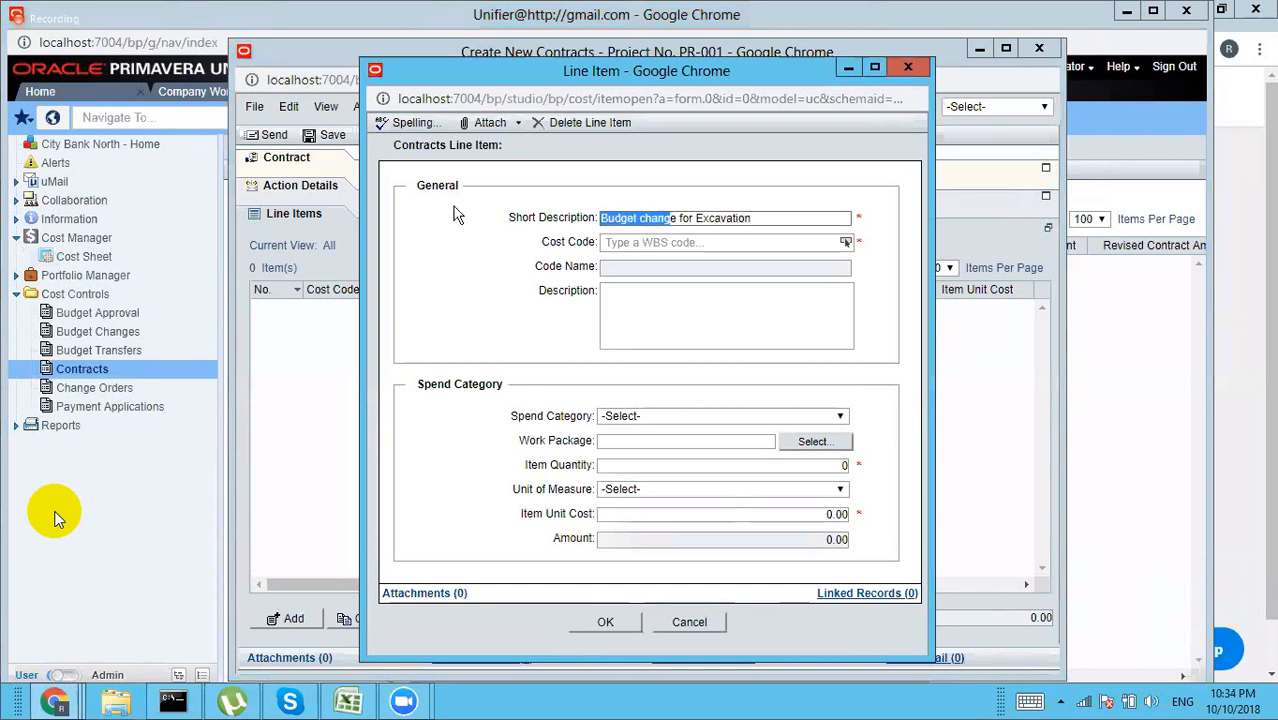
{"action": "key", "text": "Delete"}
{"action": "key", "text": "Delete"}
{"action": "key", "text": "Delete"}
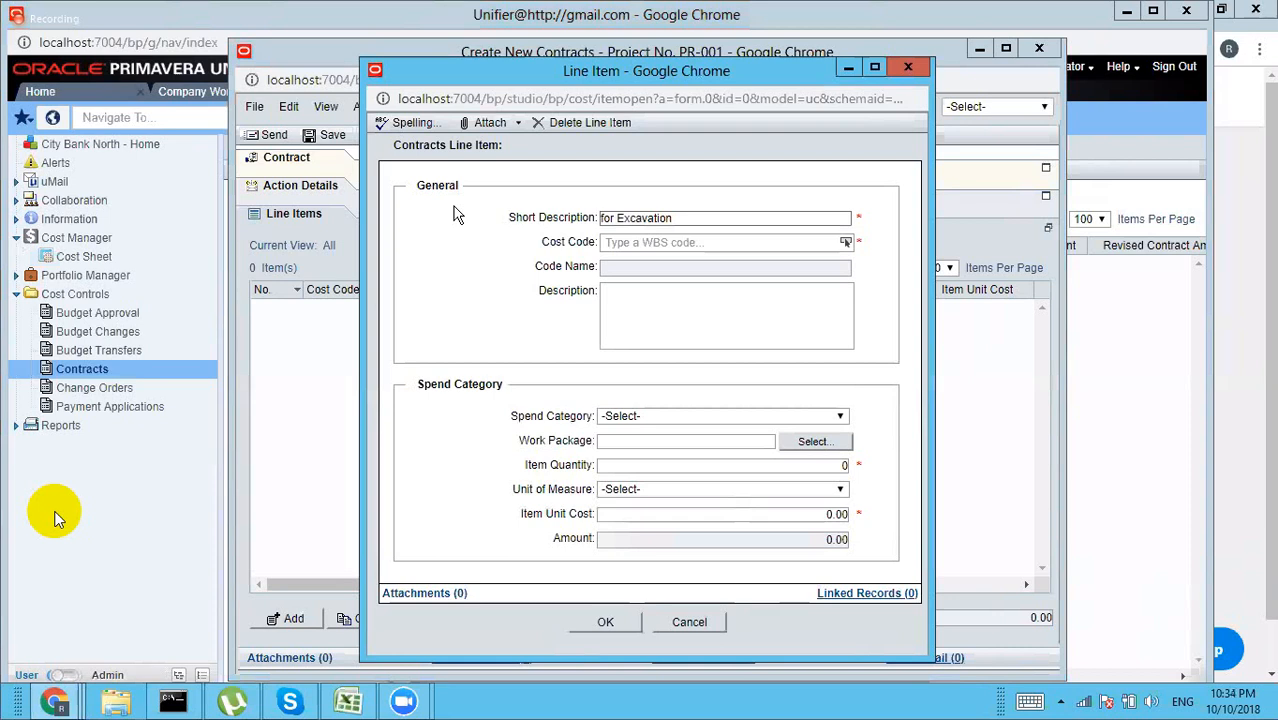
{"action": "type", "text": "Contract"}
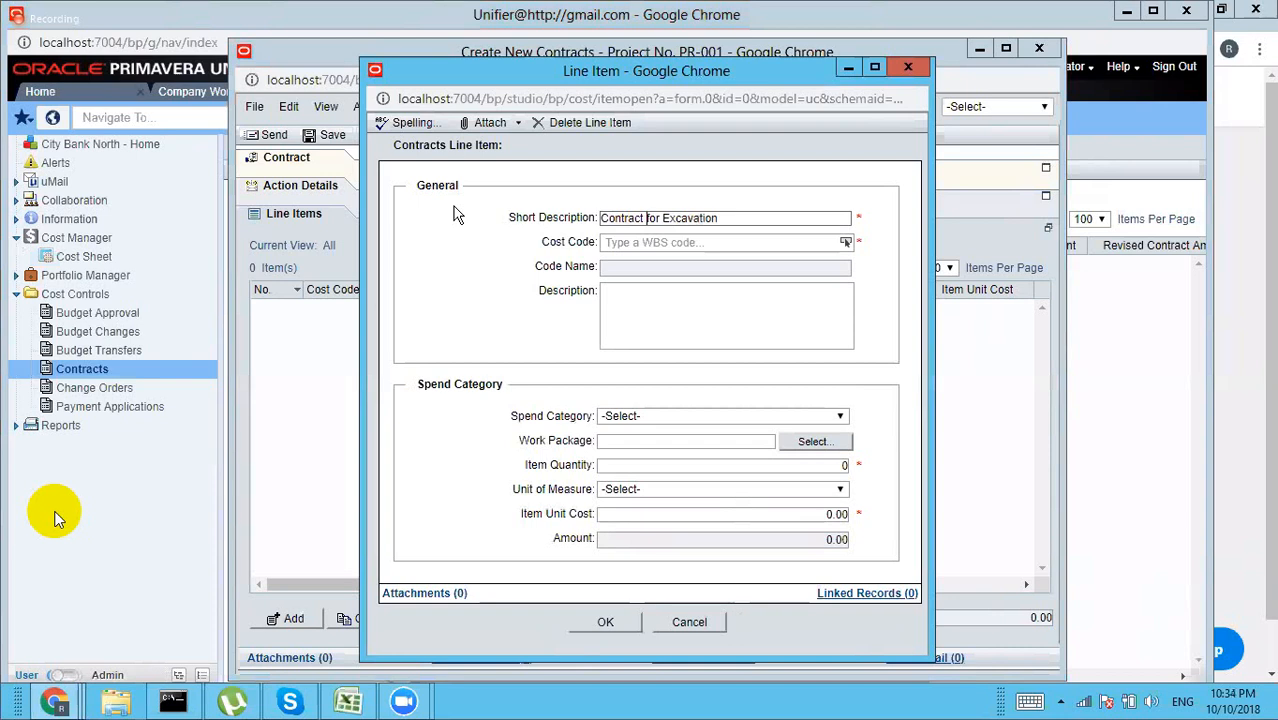
Step: Give the line cost code 01-001, Labor, 10 each at 200,000 unit cost, and save
{"action": "left_click", "coordinate": [846, 242]}
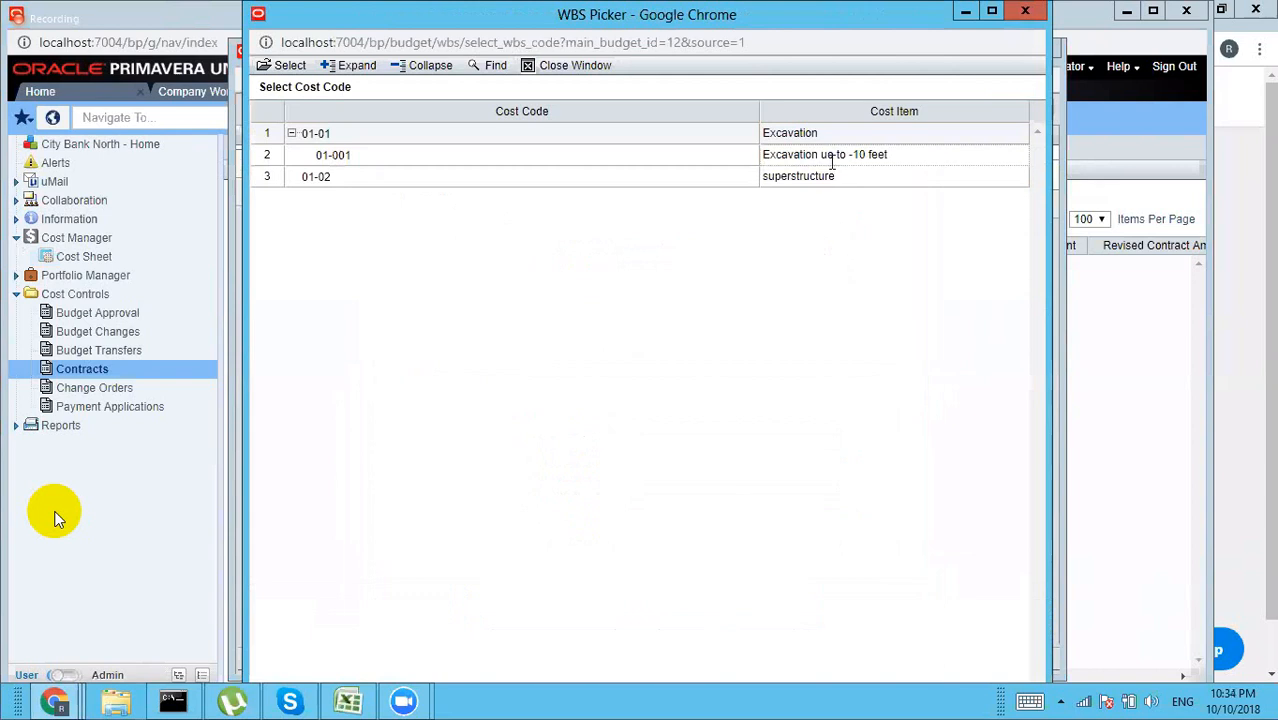
{"action": "left_click", "coordinate": [801, 155]}
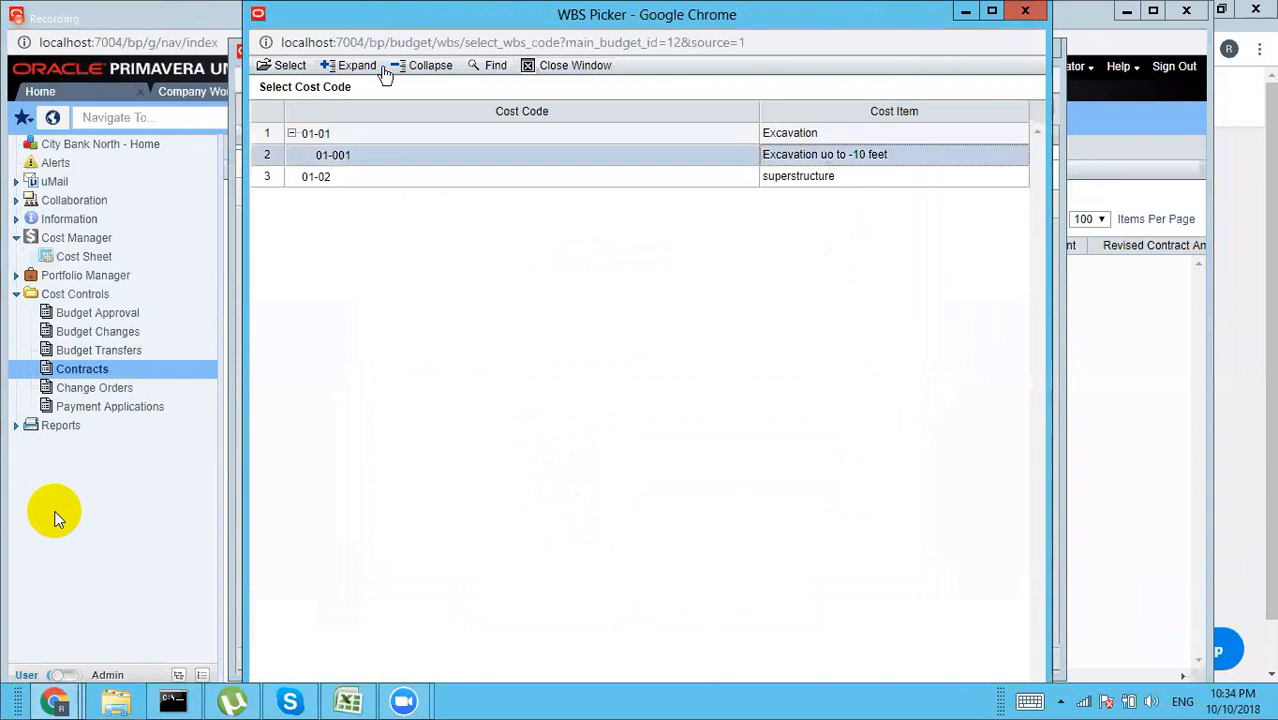
{"action": "left_click", "coordinate": [289, 66]}
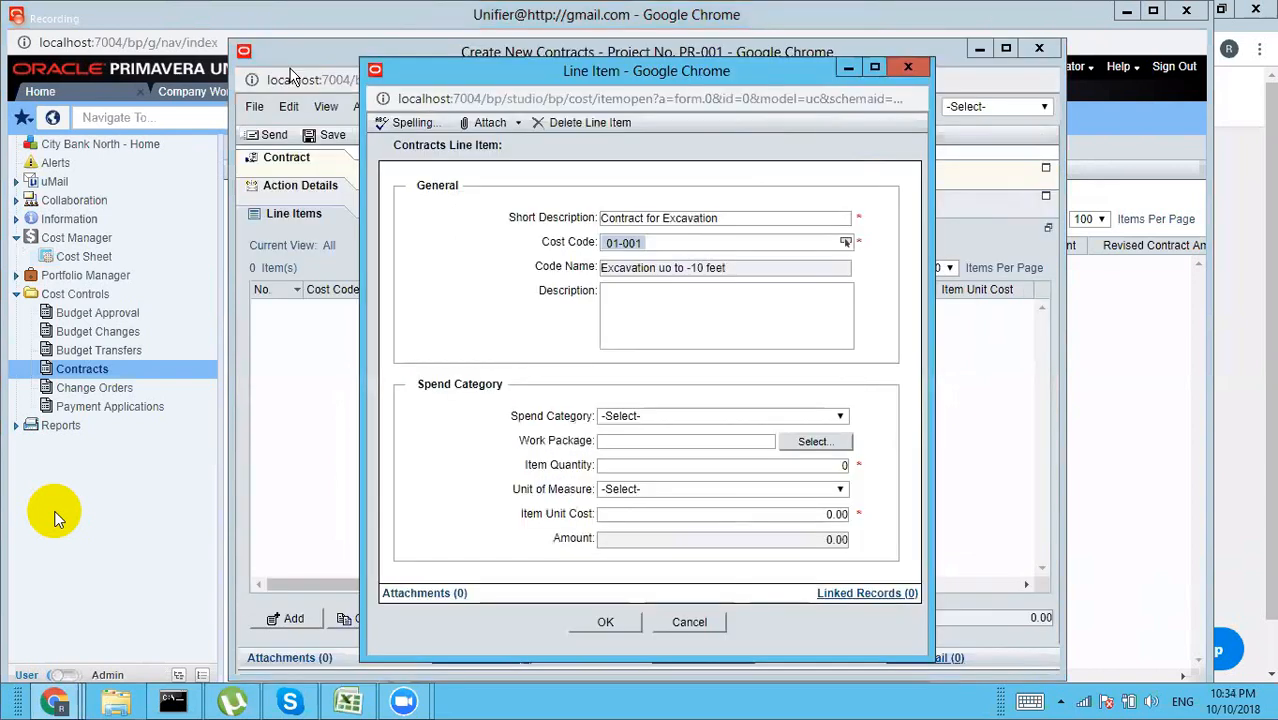
{"action": "left_click", "coordinate": [821, 416]}
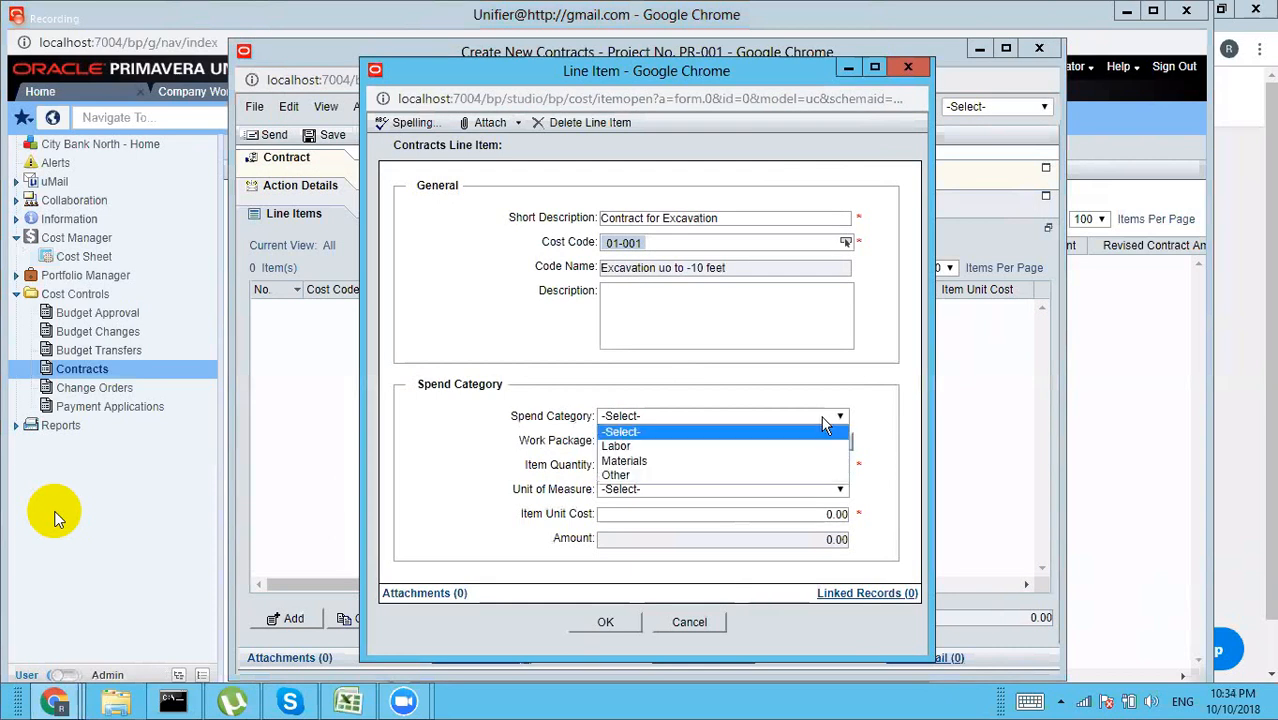
{"action": "left_click", "coordinate": [685, 447]}
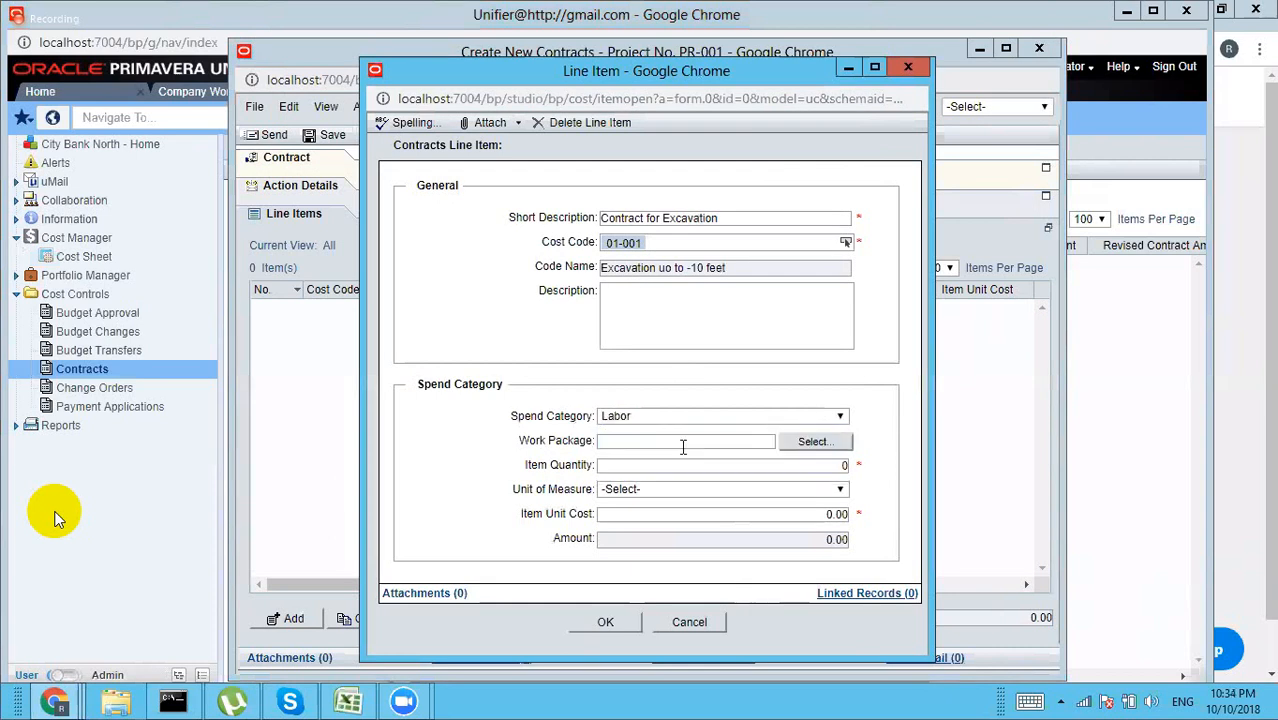
{"action": "left_click", "coordinate": [840, 466]}
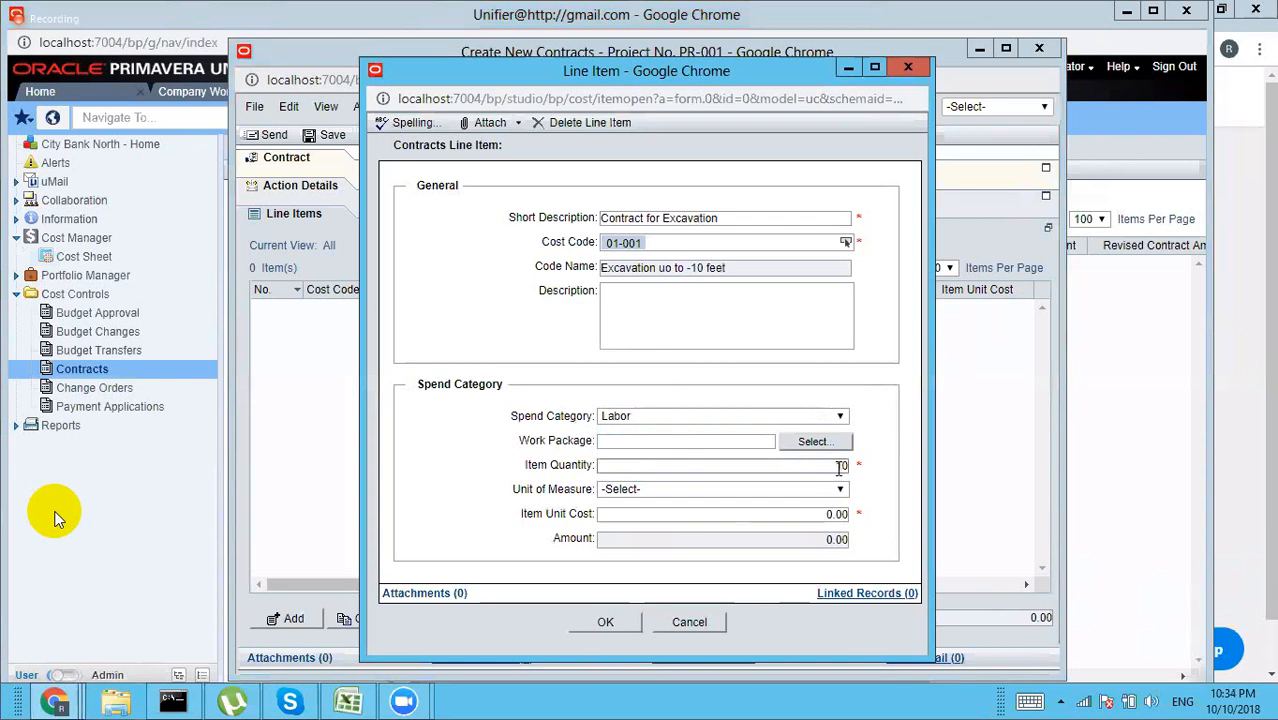
{"action": "left_click", "coordinate": [840, 490]}
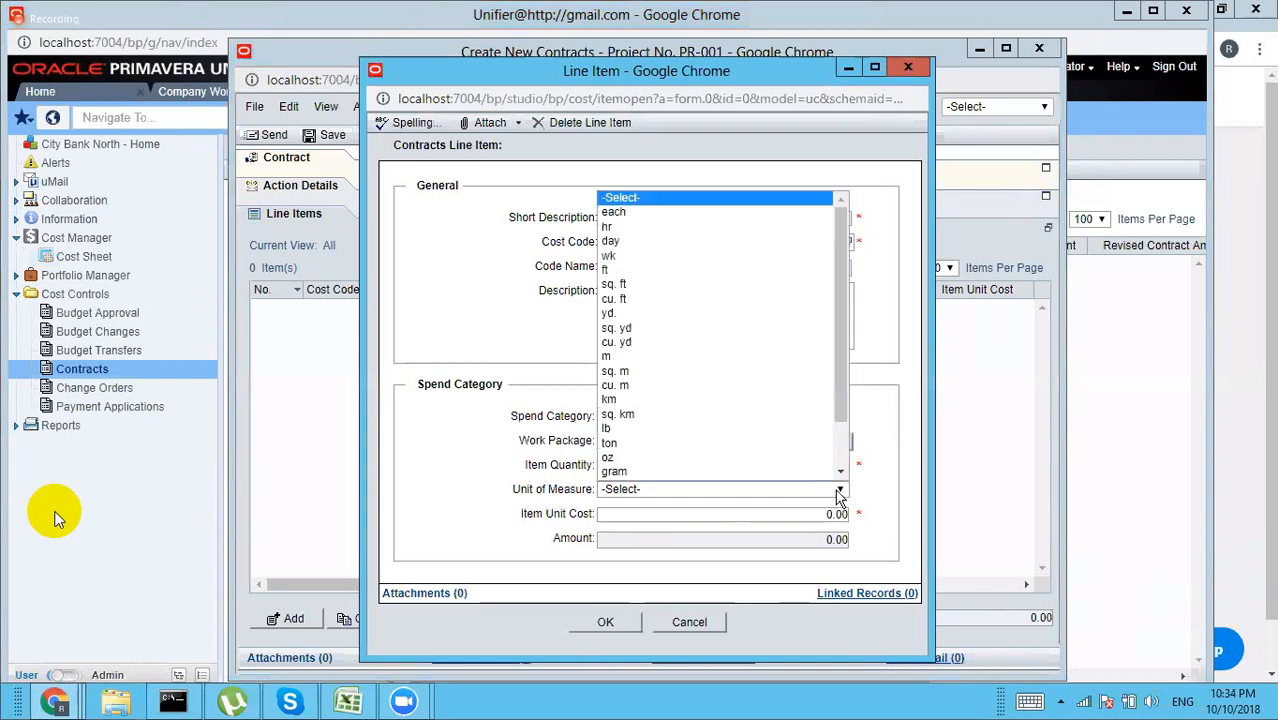
{"action": "left_click", "coordinate": [620, 213]}
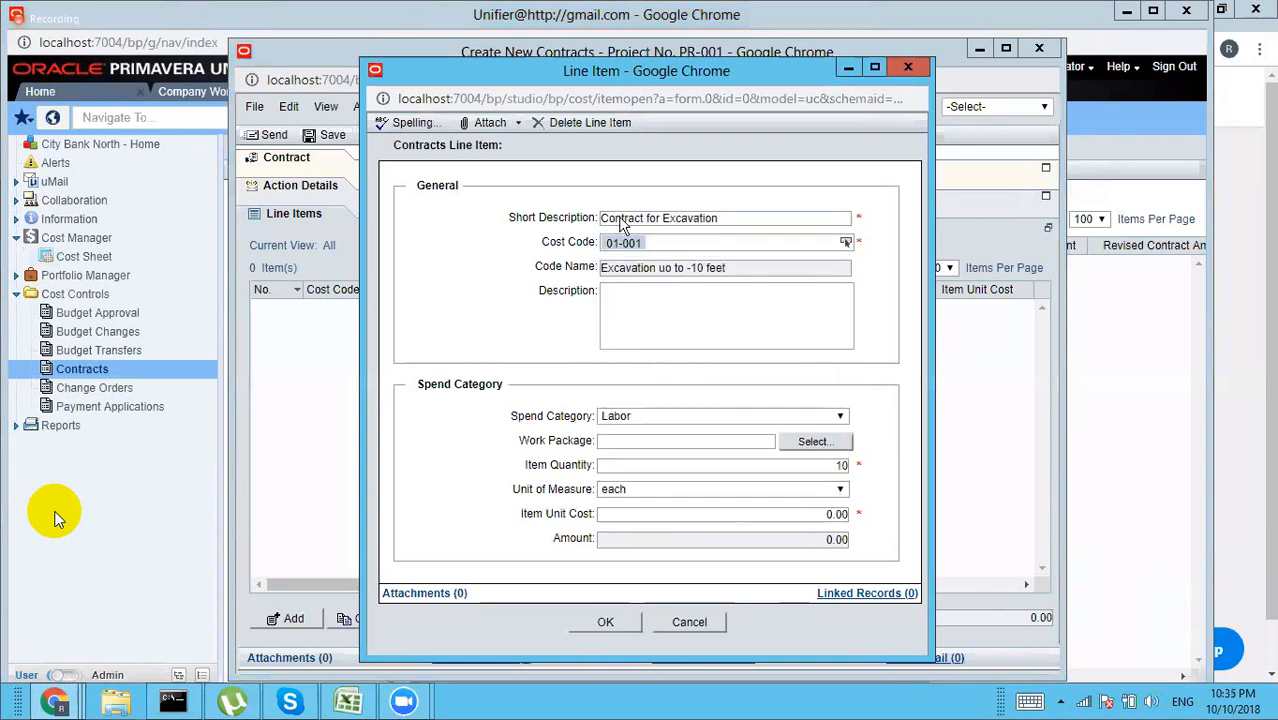
{"action": "left_click", "coordinate": [828, 513]}
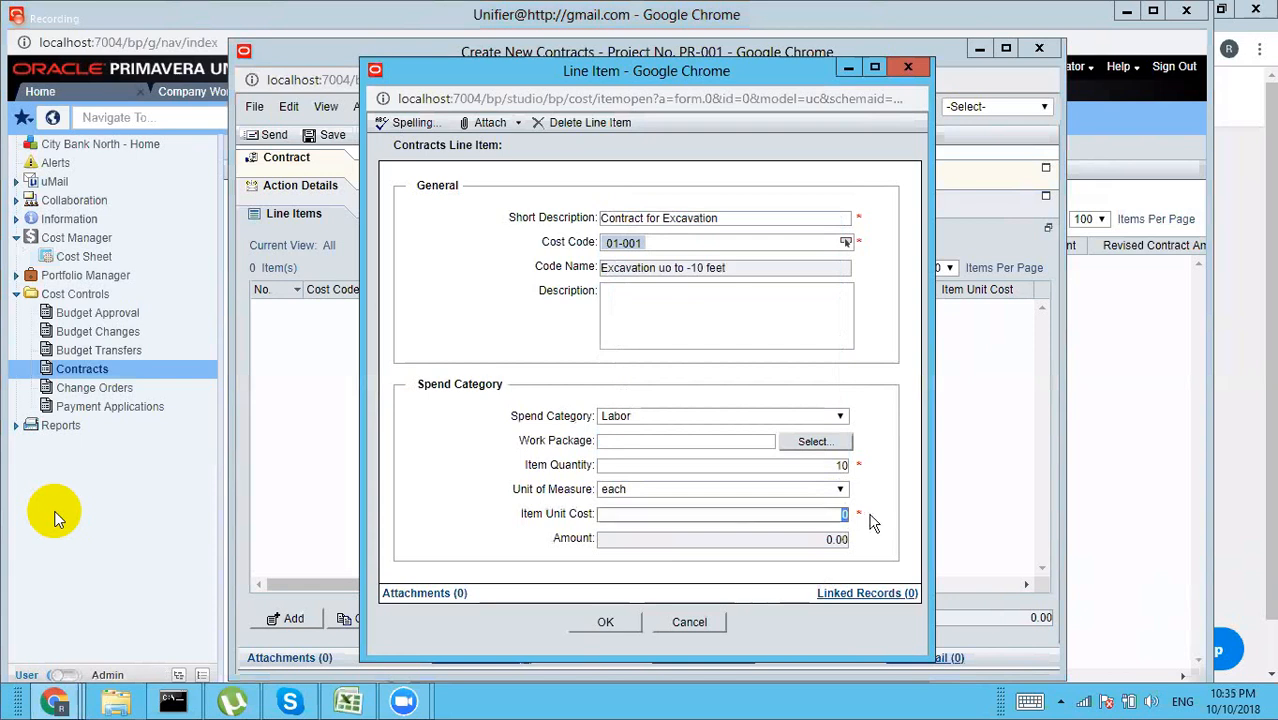
{"action": "type", "text": "200000"}
{"action": "key", "text": "Tab"}
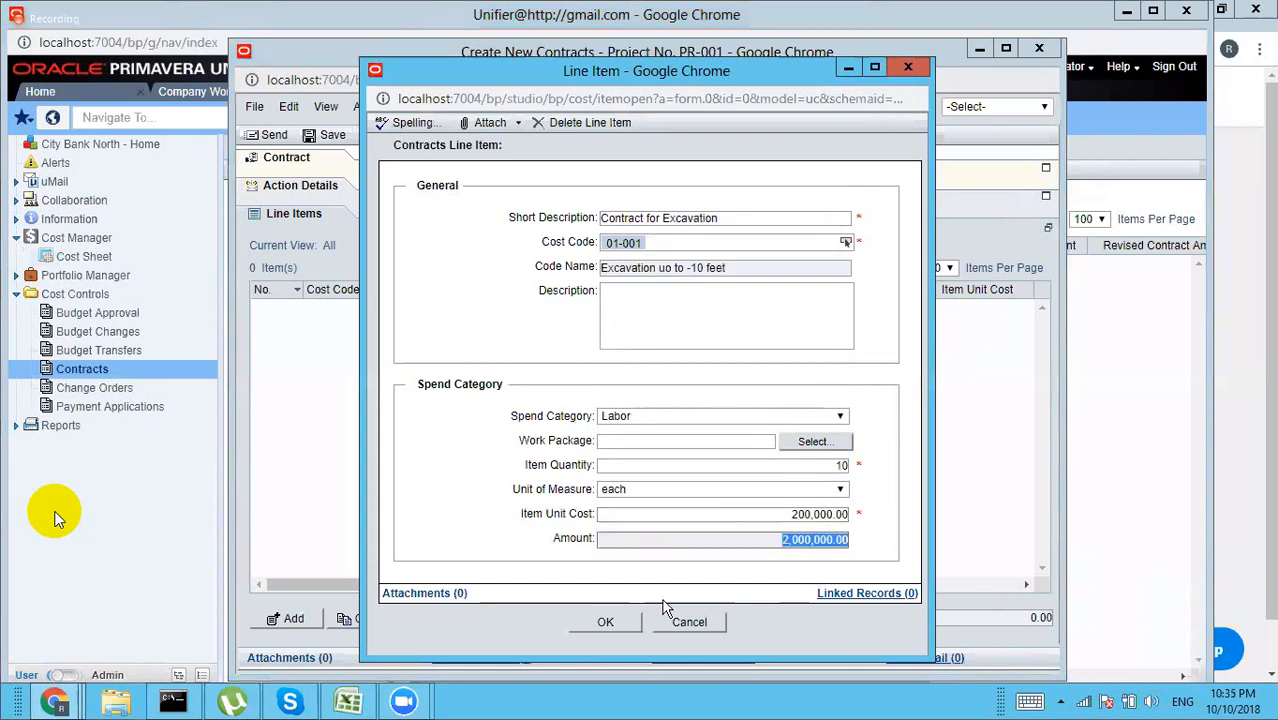
{"action": "left_click", "coordinate": [631, 628]}
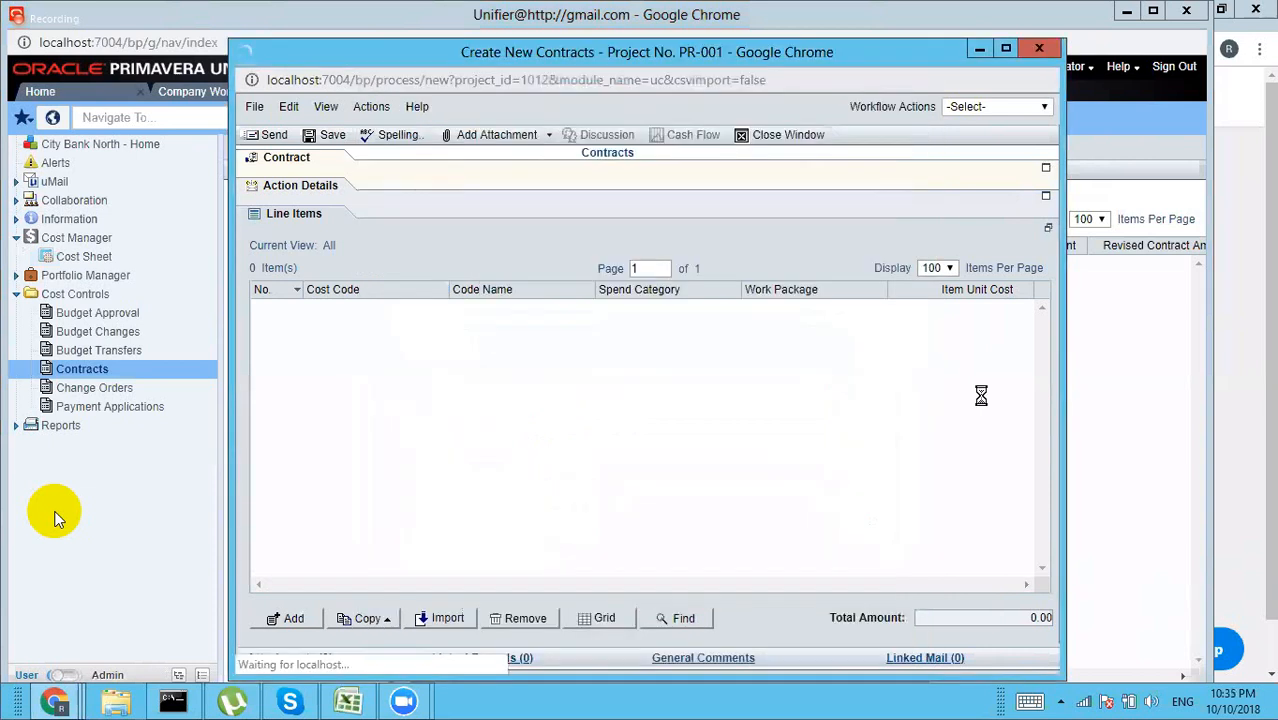
Step: Send contract CON-001 for approval to the Company Administrator
{"action": "left_click", "coordinate": [298, 168]}
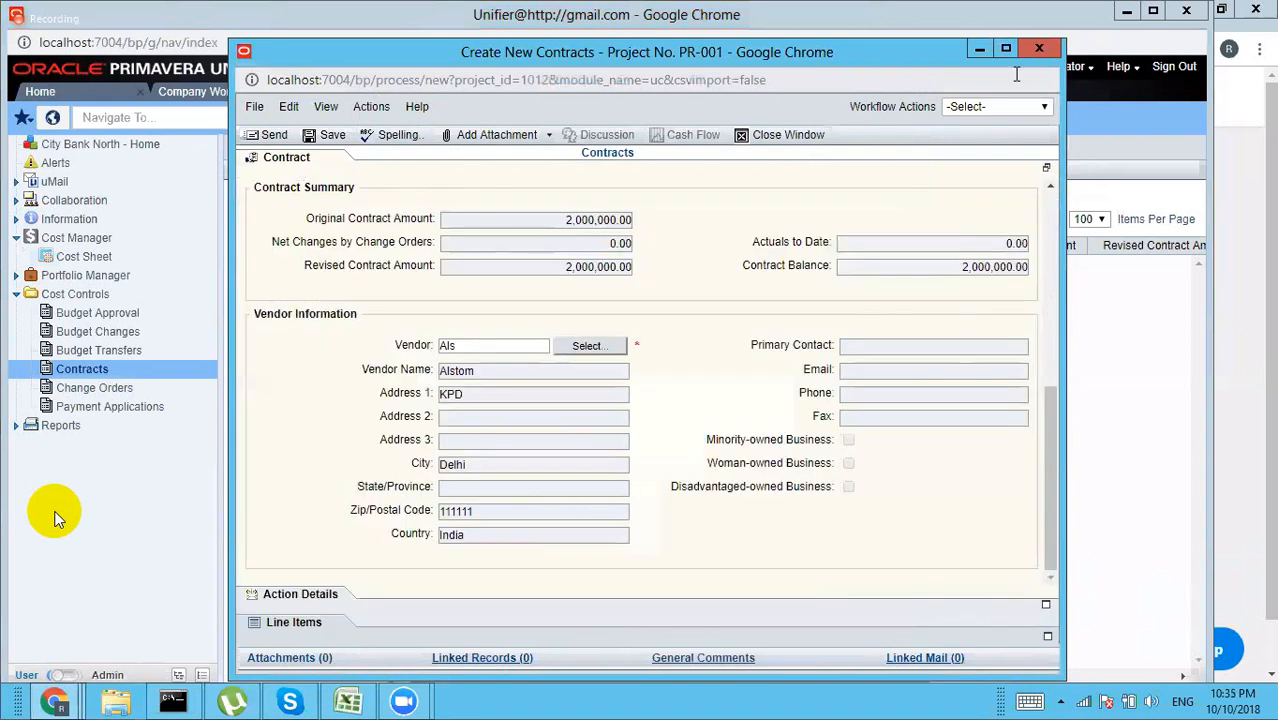
{"action": "left_click", "coordinate": [995, 110]}
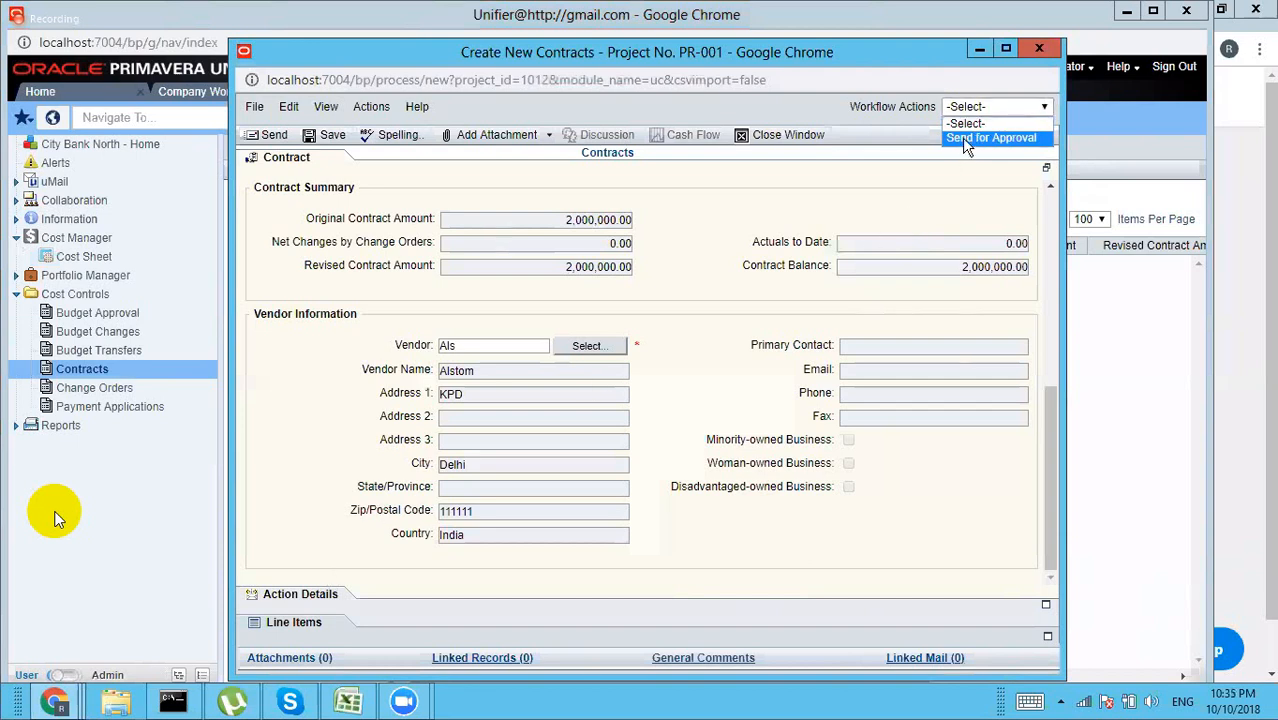
{"action": "left_click", "coordinate": [990, 138]}
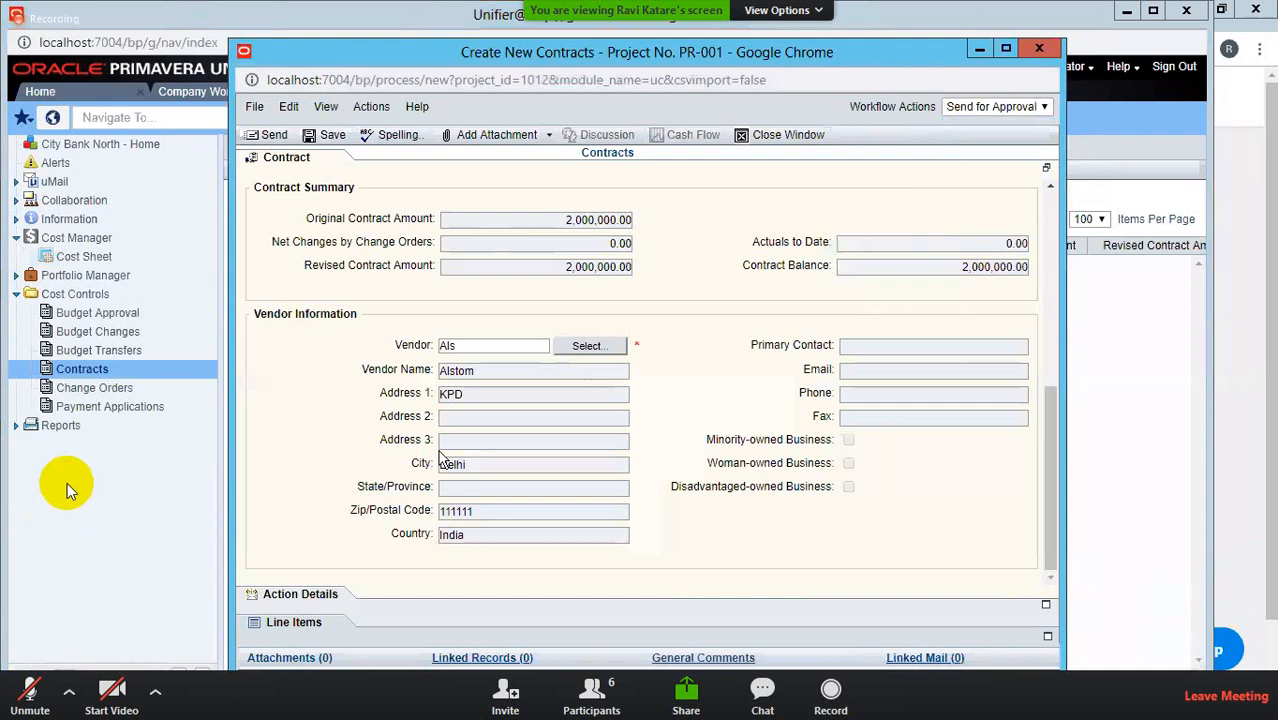
{"action": "left_click", "coordinate": [300, 594]}
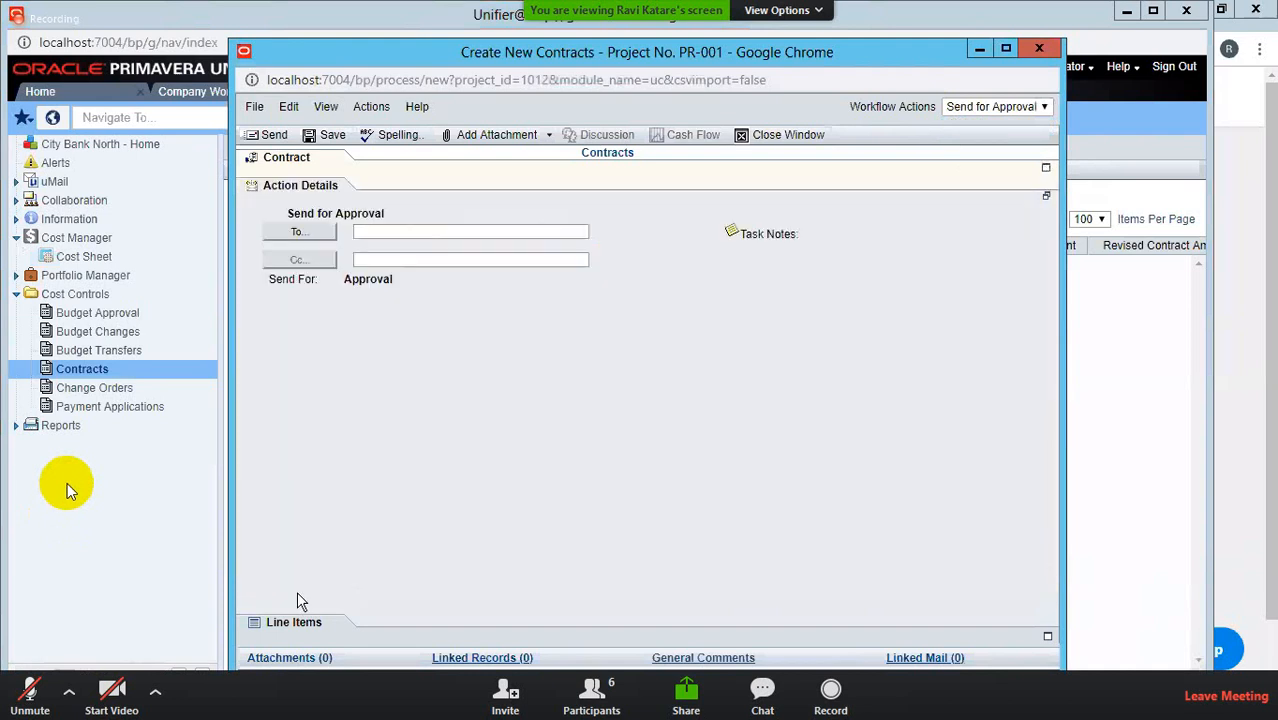
{"action": "left_click", "coordinate": [300, 231]}
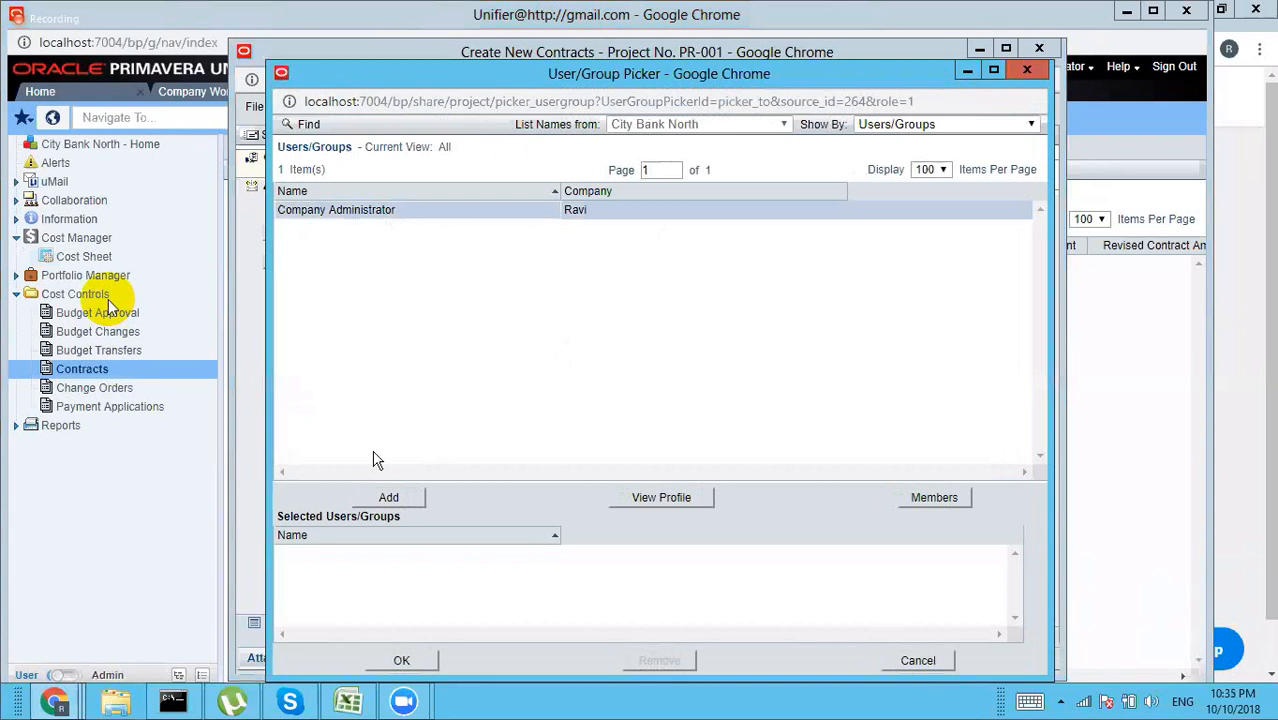
{"action": "left_click", "coordinate": [386, 496]}
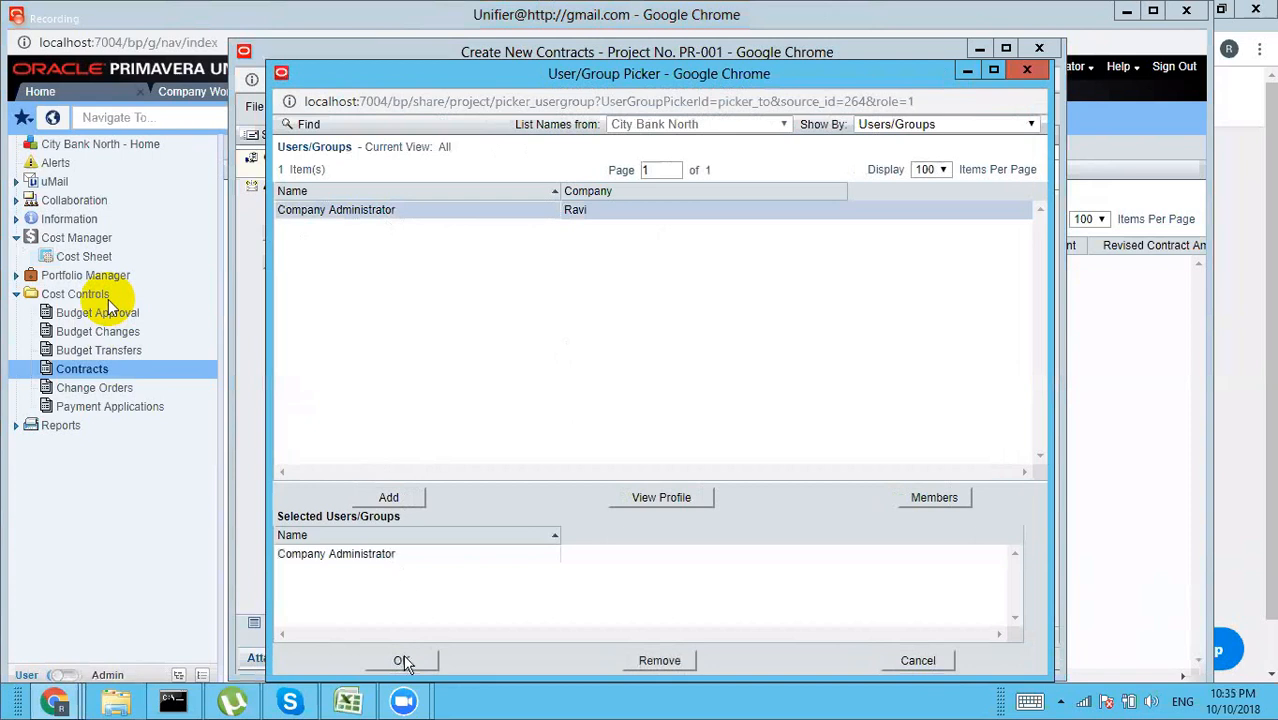
{"action": "left_click", "coordinate": [401, 661]}
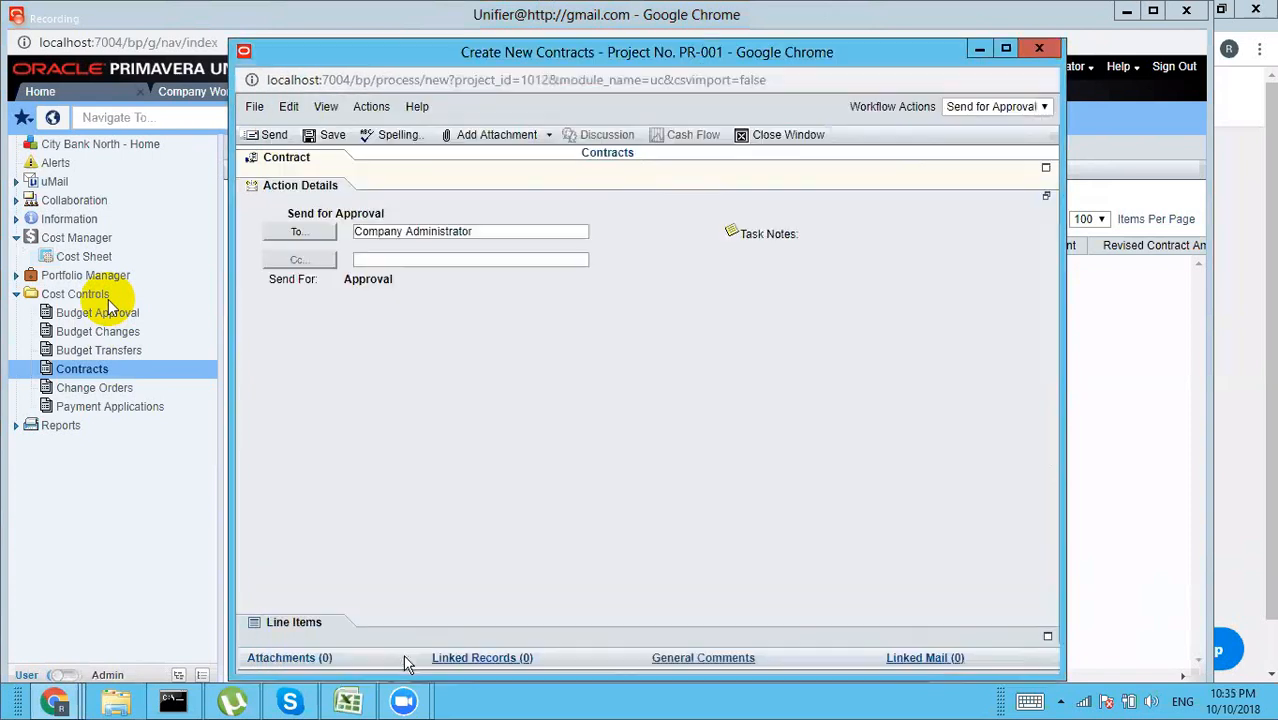
{"action": "left_click", "coordinate": [274, 135]}
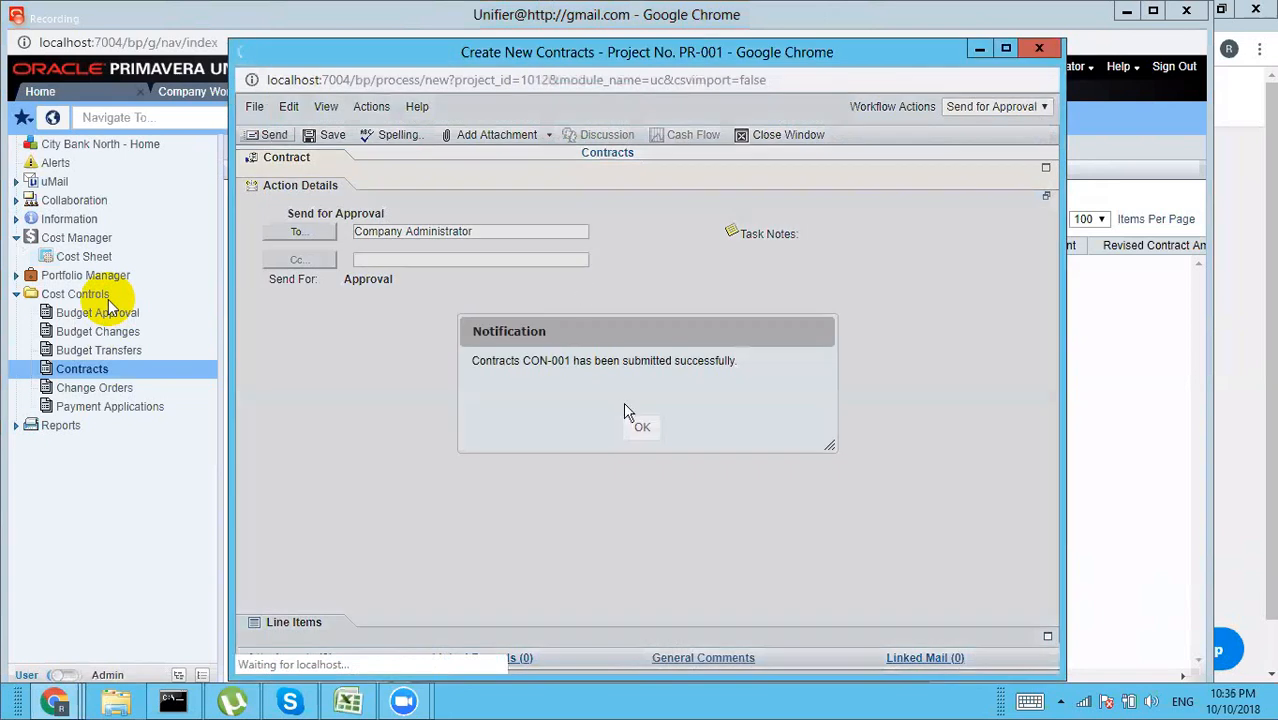
{"action": "left_click", "coordinate": [640, 426]}
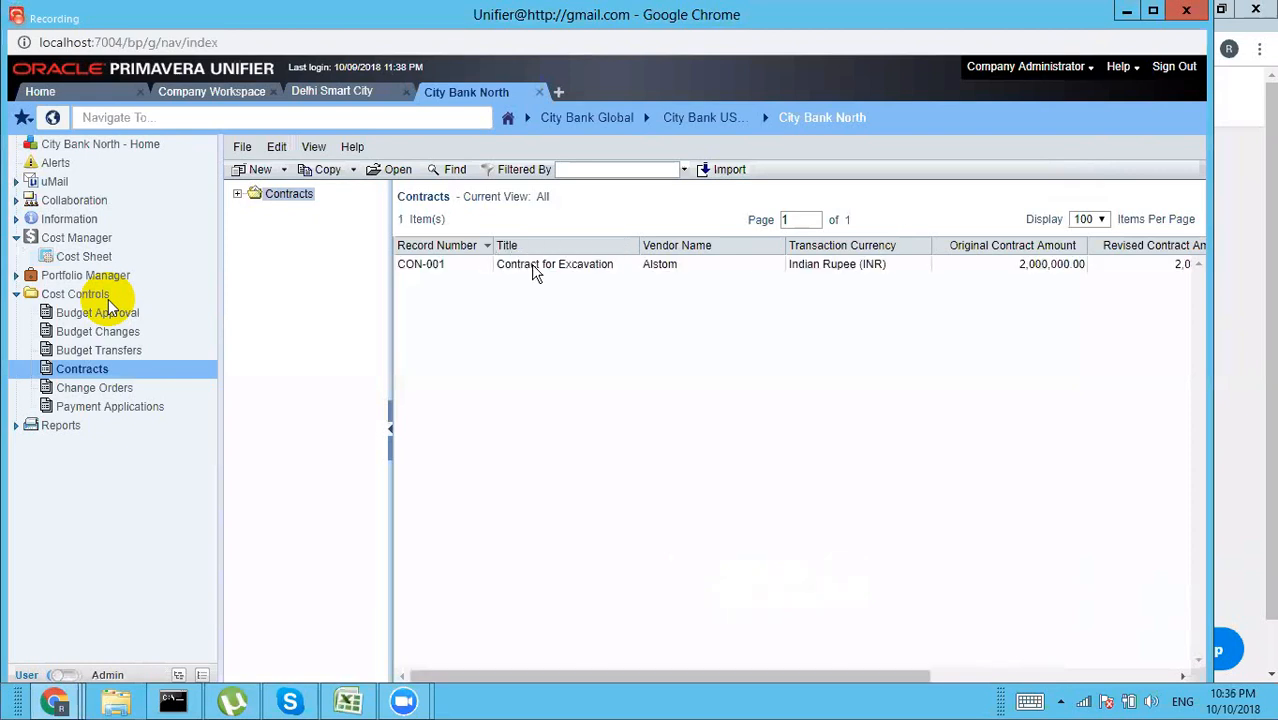
Step: Approve contract CON-001 through Workflow Actions > Approve Contract and send it
{"action": "double_click", "coordinate": [528, 271]}
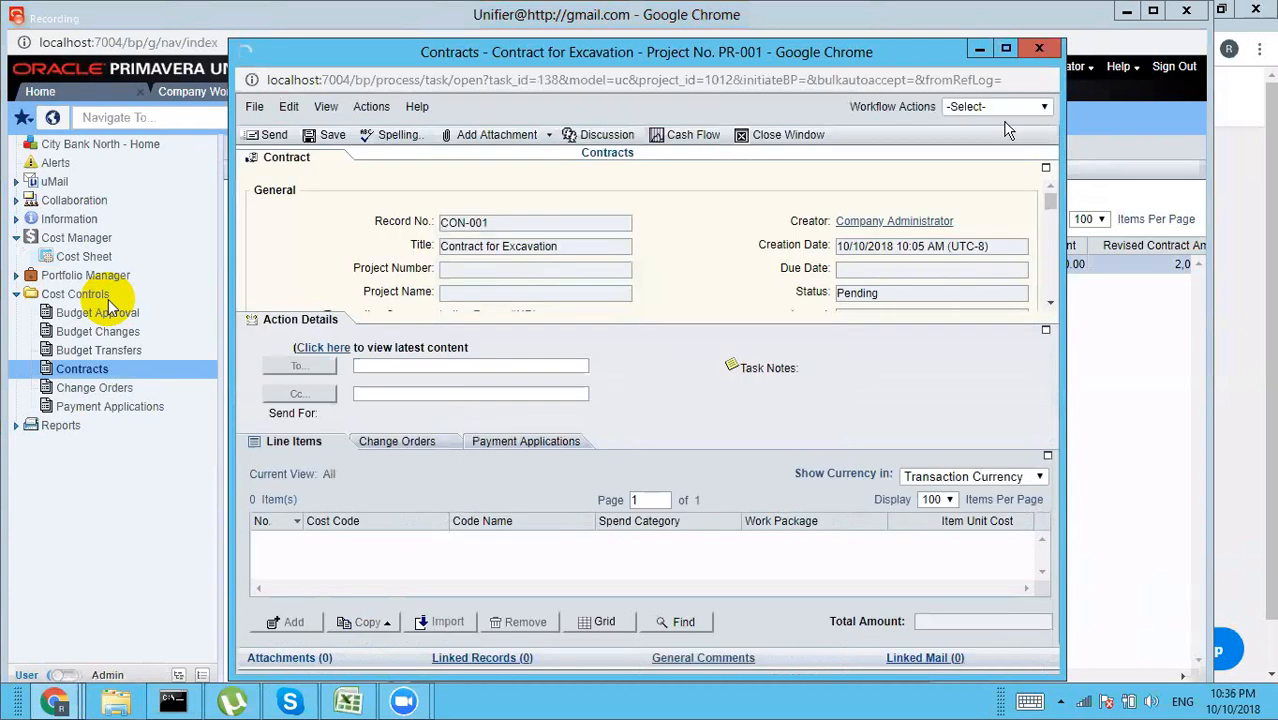
{"action": "left_click", "coordinate": [970, 107]}
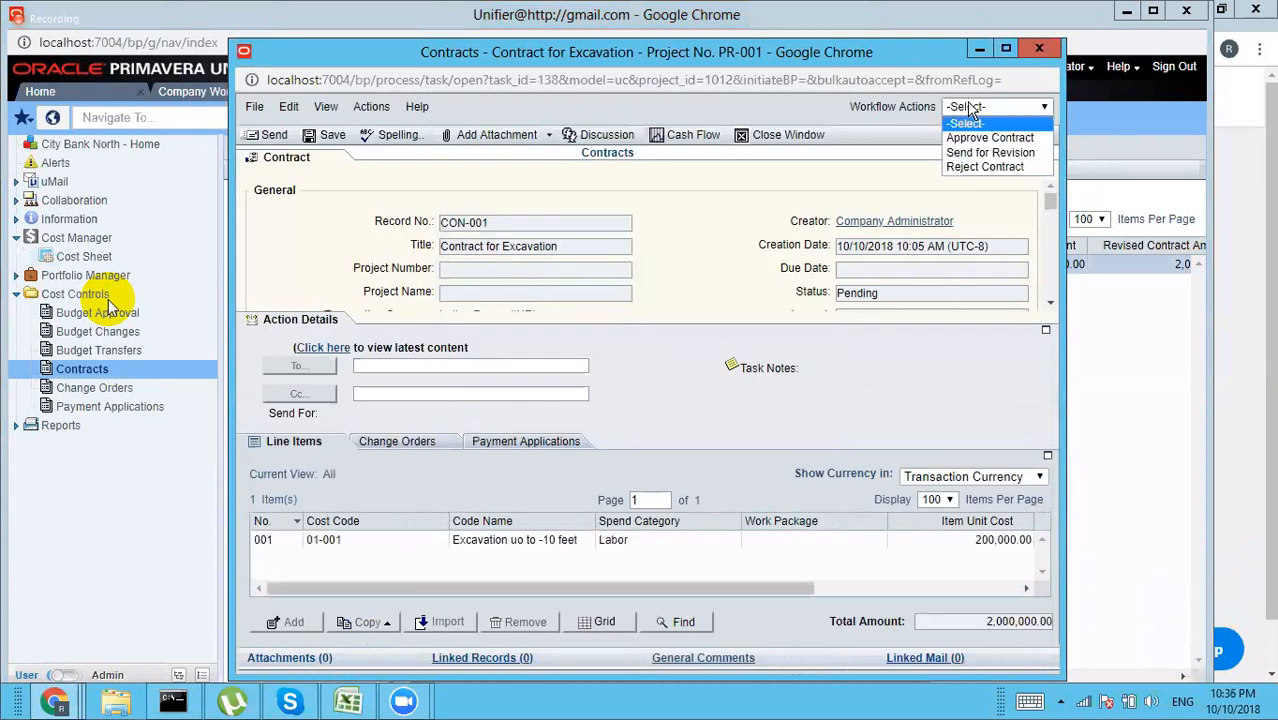
{"action": "left_click", "coordinate": [979, 139]}
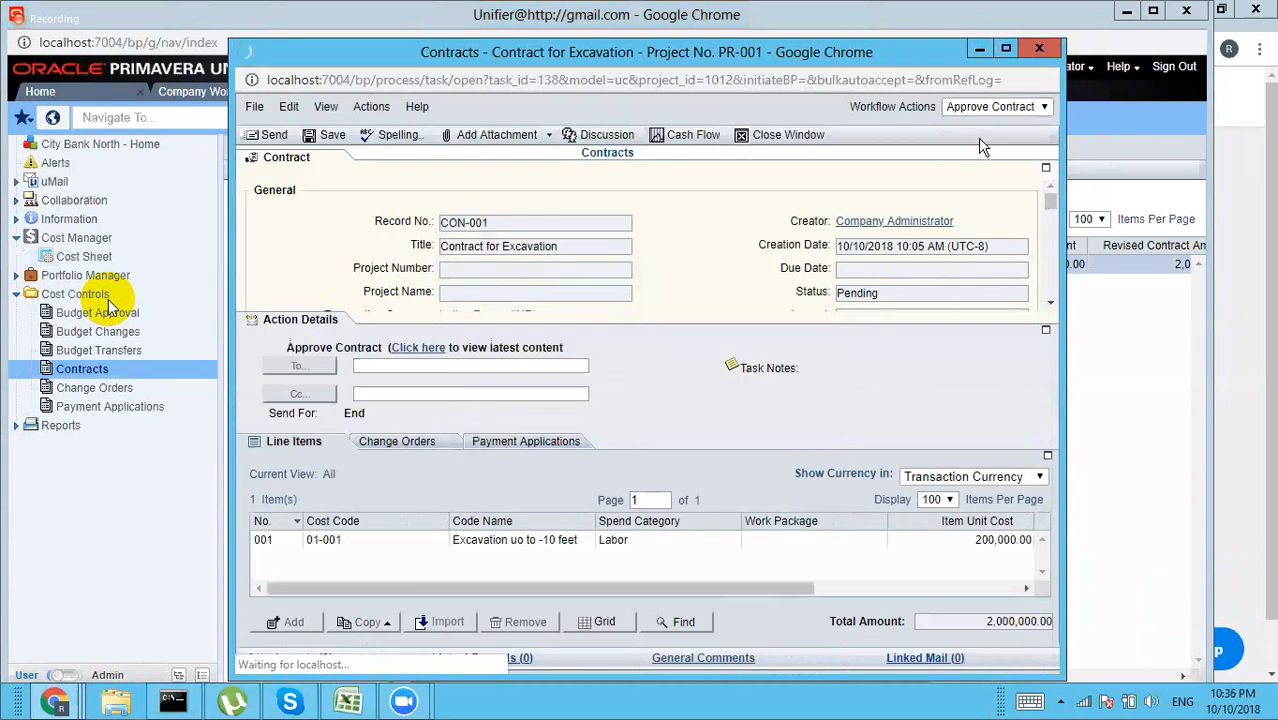
{"action": "left_click", "coordinate": [270, 136]}
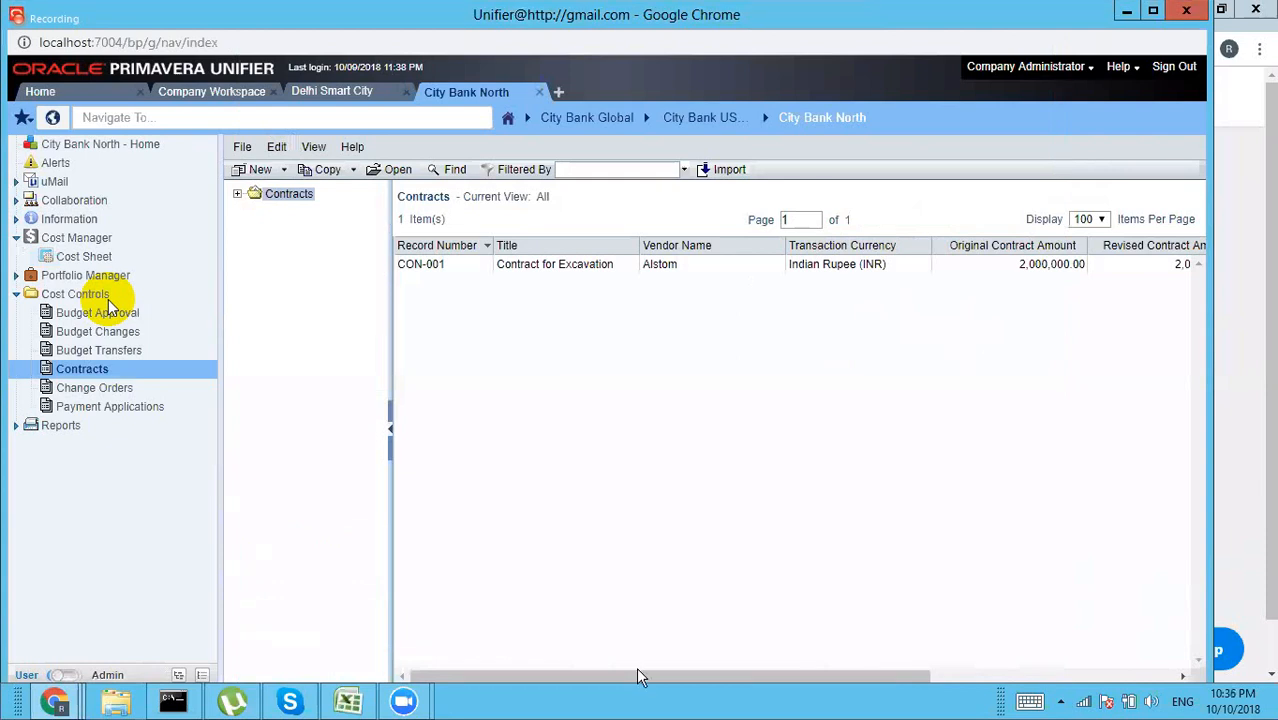
{"action": "mouse_move", "coordinate": [640, 677]}
{"action": "left_mouse_down"}
{"action": "mouse_move", "coordinate": [985, 688]}
{"action": "mouse_move", "coordinate": [631, 684]}
{"action": "left_mouse_up"}
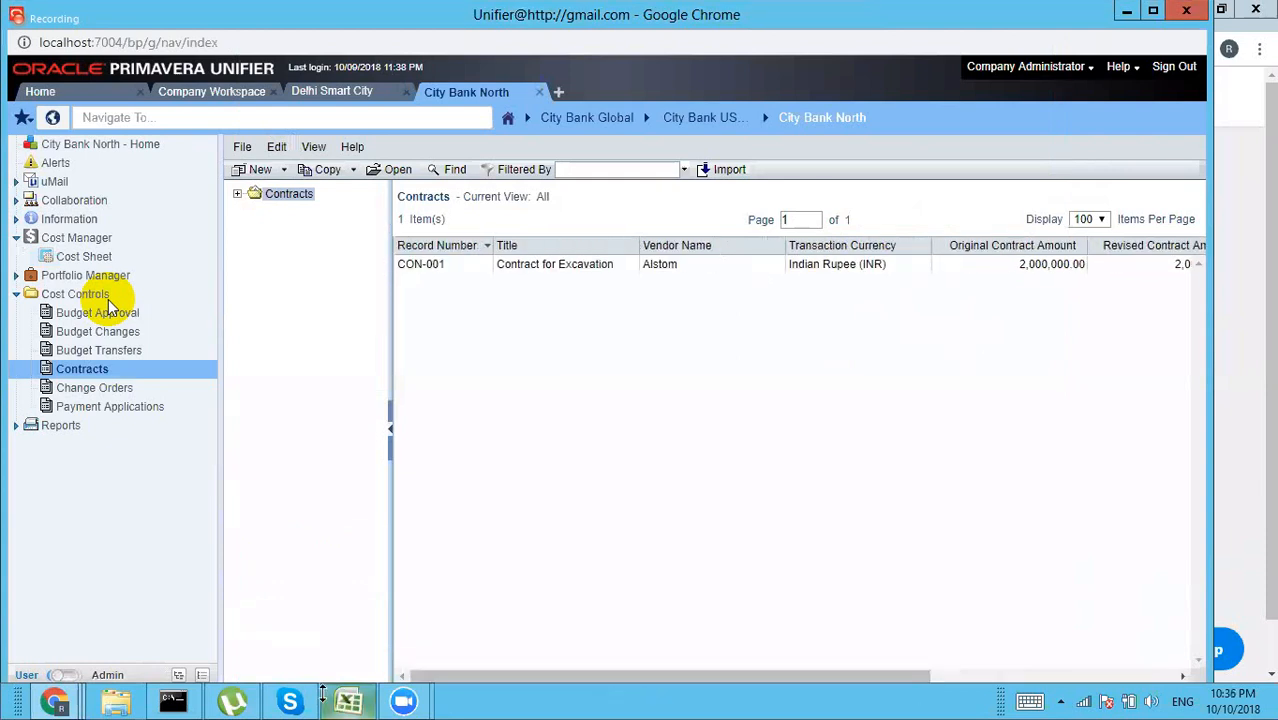
Step: Open budget approval BA-001, toggle its Task Details panel size, and close the record
{"action": "left_click", "coordinate": [108, 300]}
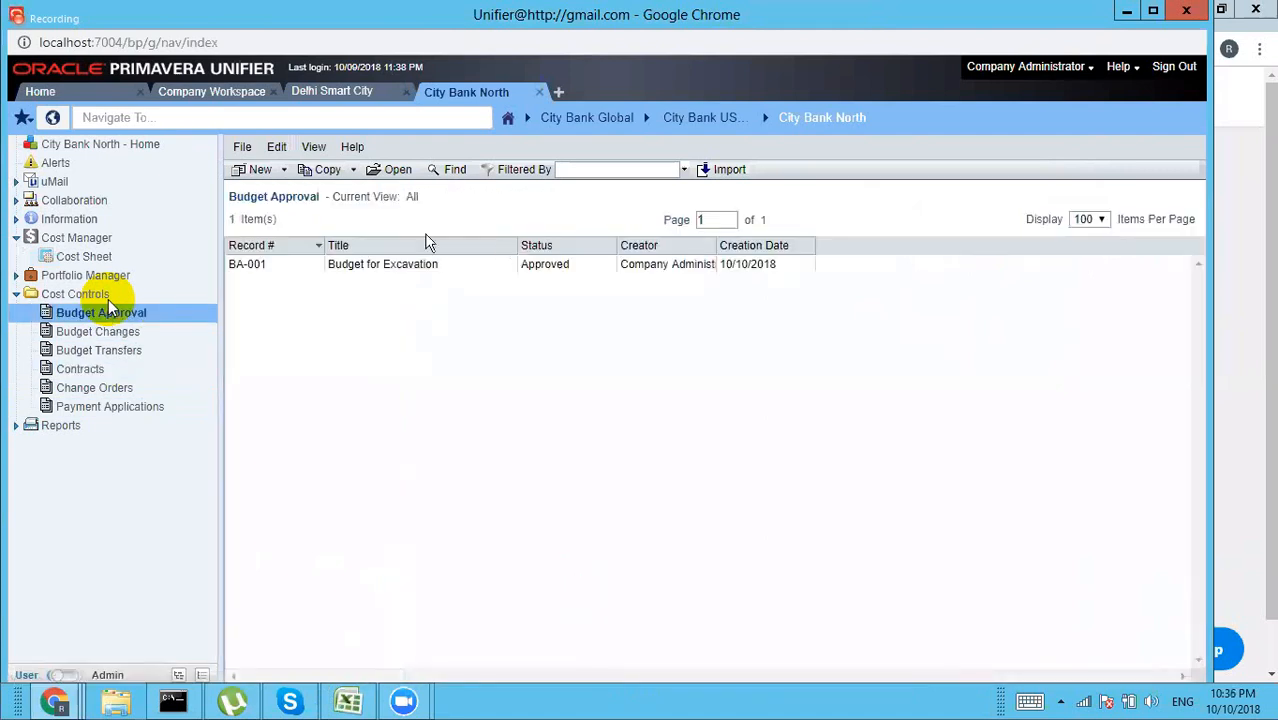
{"action": "double_click", "coordinate": [383, 264]}
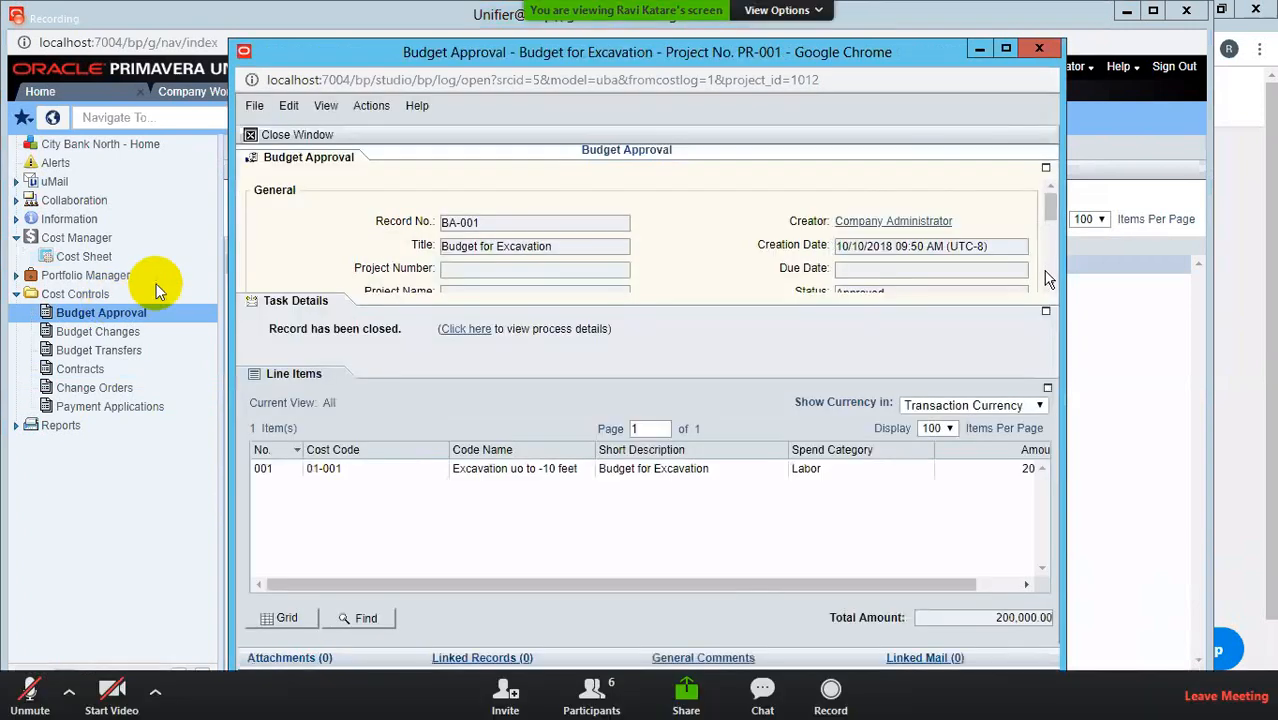
{"action": "left_click", "coordinate": [1046, 311]}
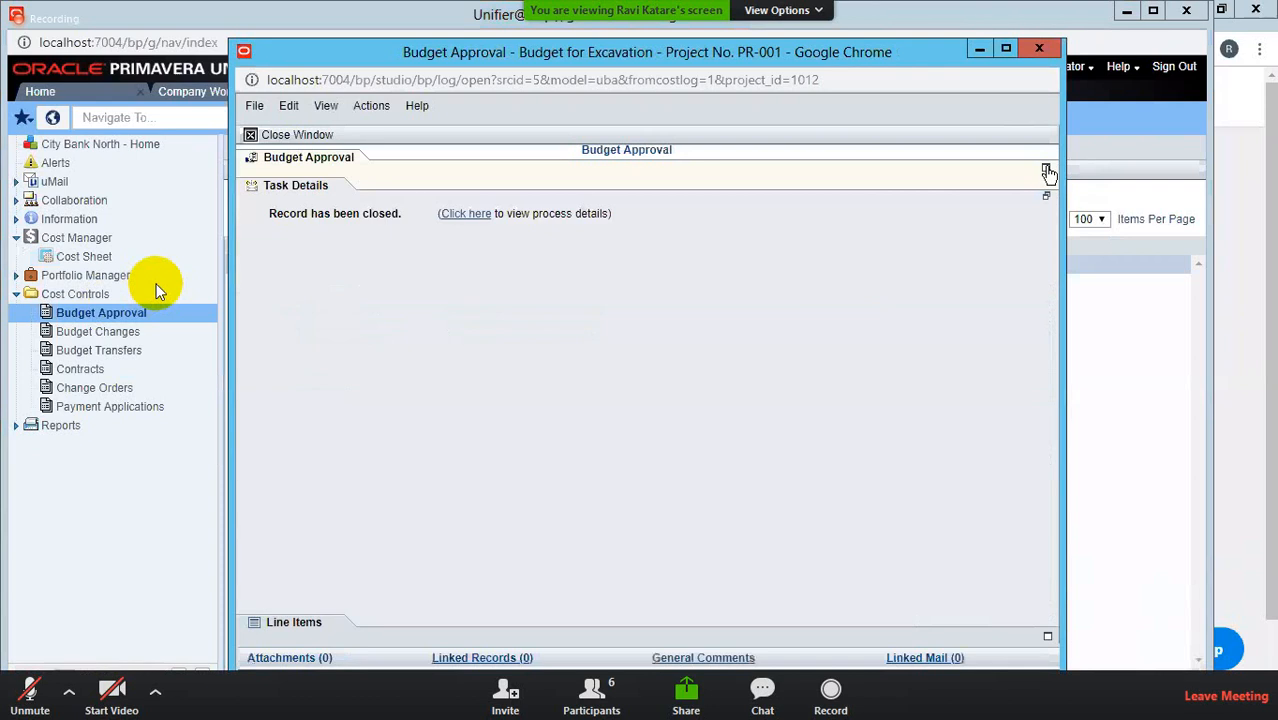
{"action": "left_click", "coordinate": [1046, 171]}
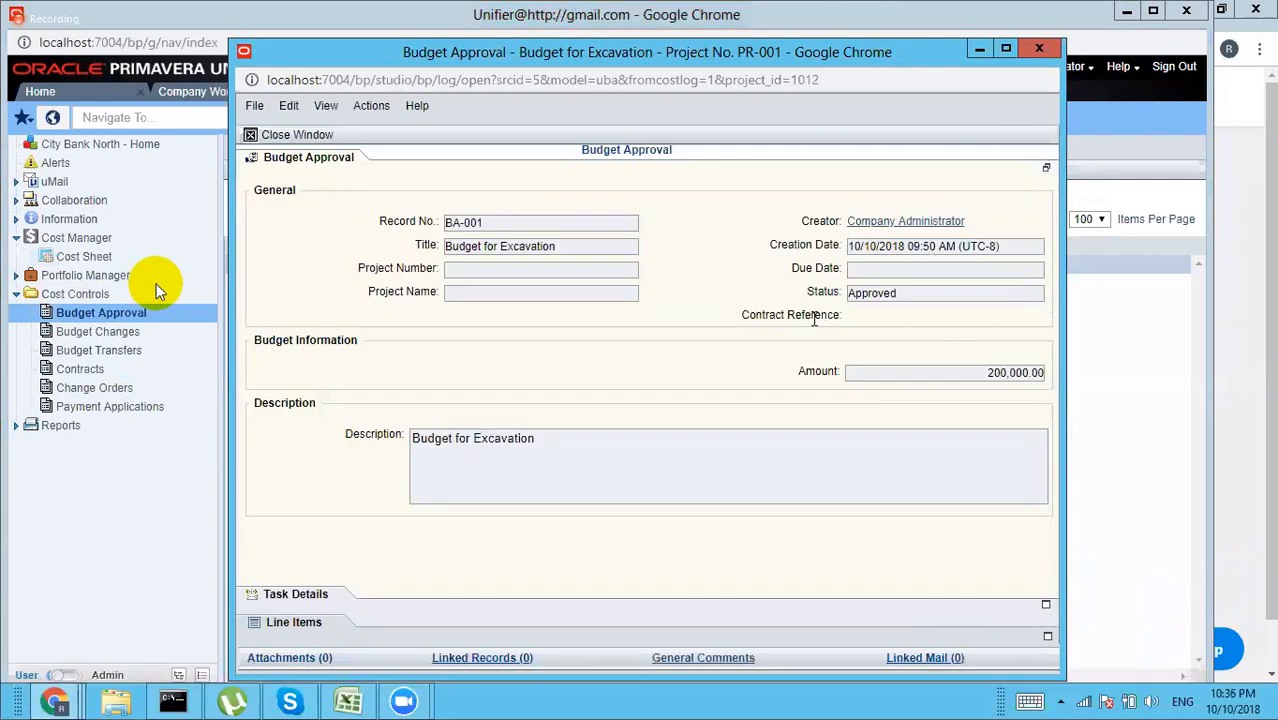
{"action": "left_click", "coordinate": [1040, 53]}
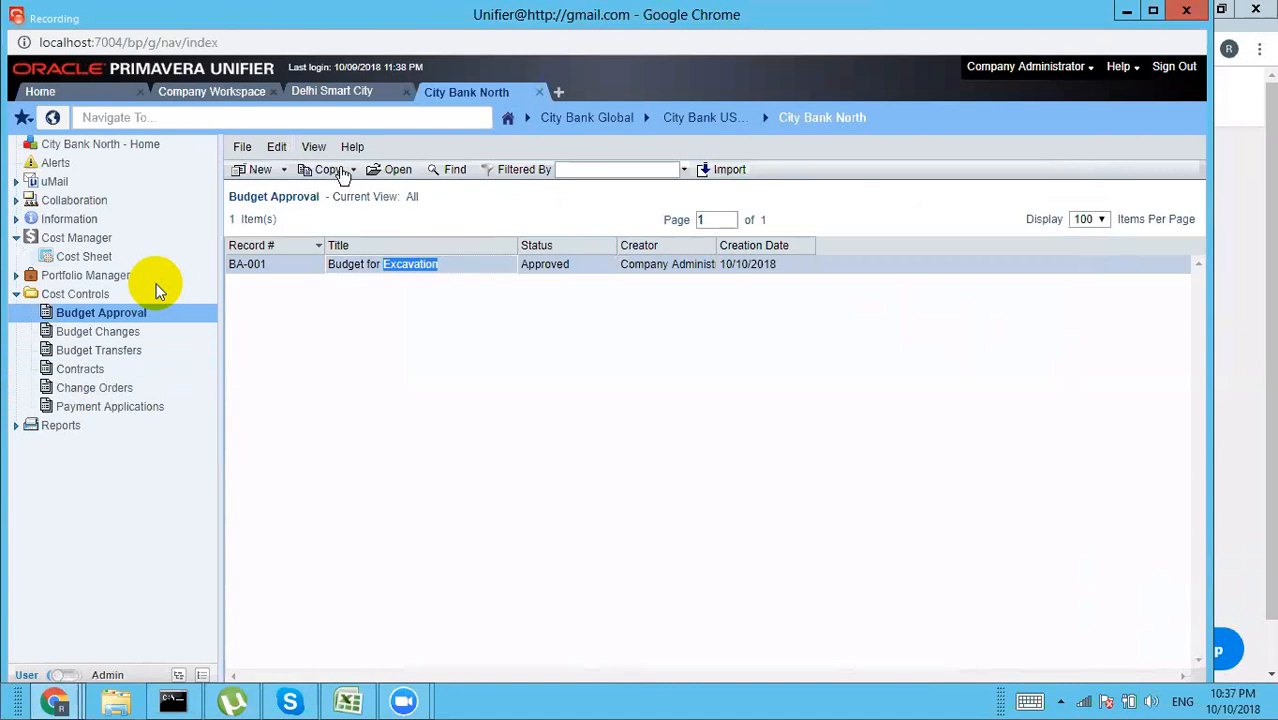
Step: Bulk-edit BA-001 so its Contract Reference is CON-001, confirming the update
{"action": "left_click", "coordinate": [279, 148]}
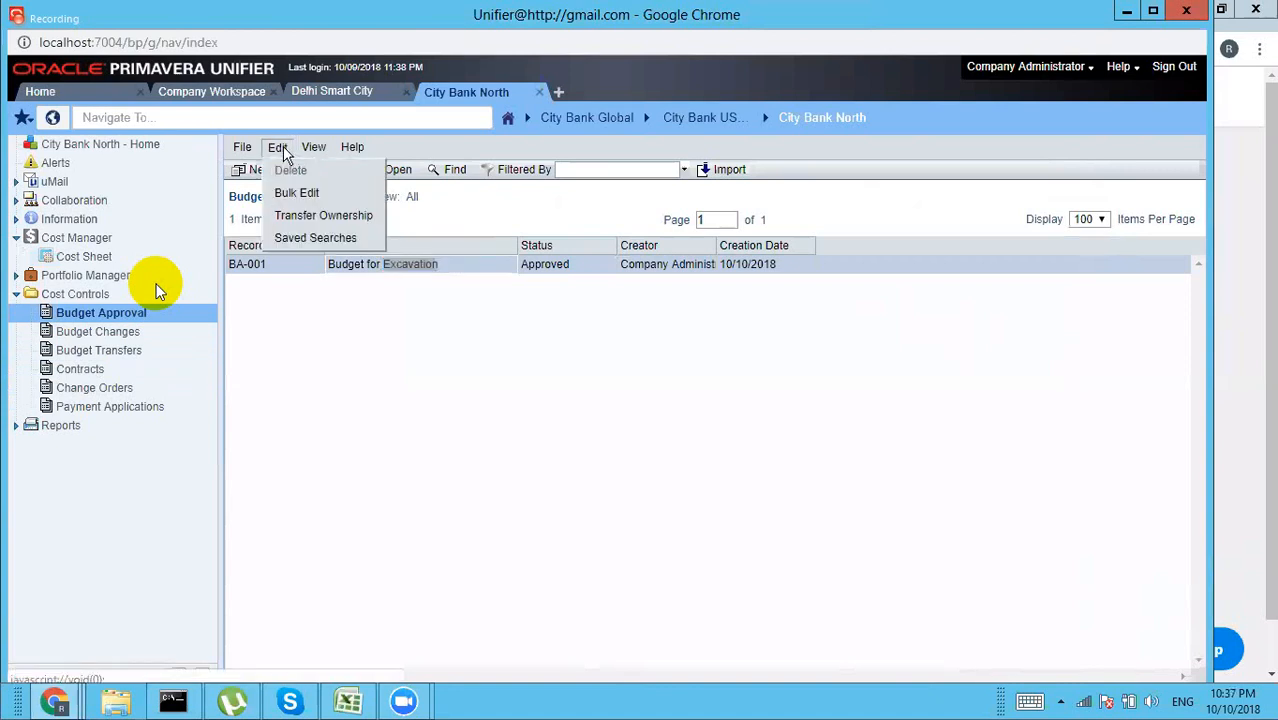
{"action": "left_click", "coordinate": [300, 194]}
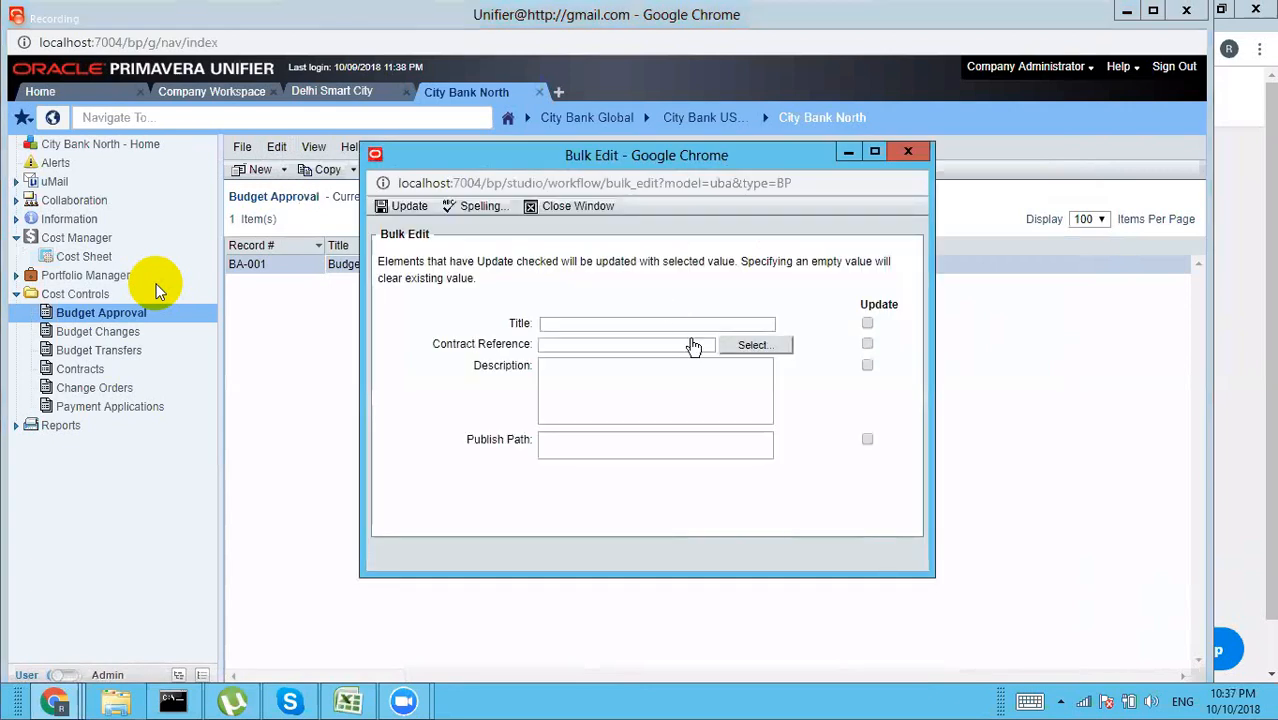
{"action": "left_click", "coordinate": [752, 345]}
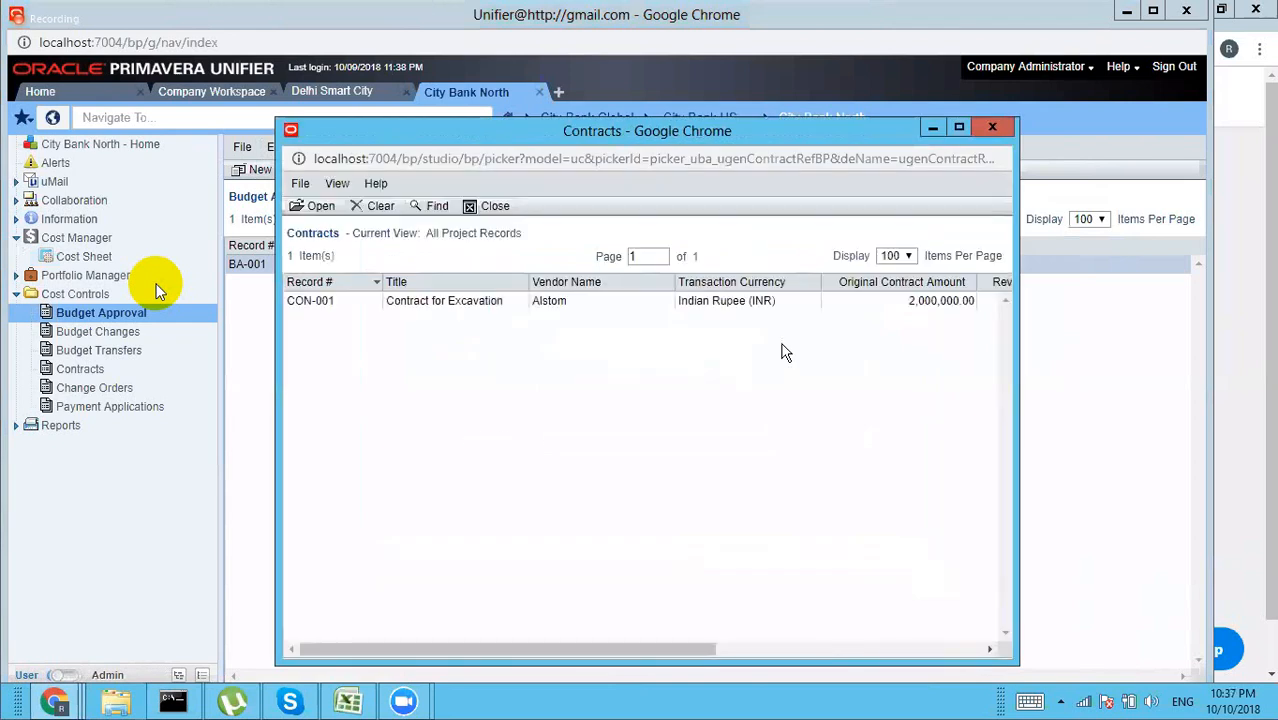
{"action": "left_click", "coordinate": [485, 303]}
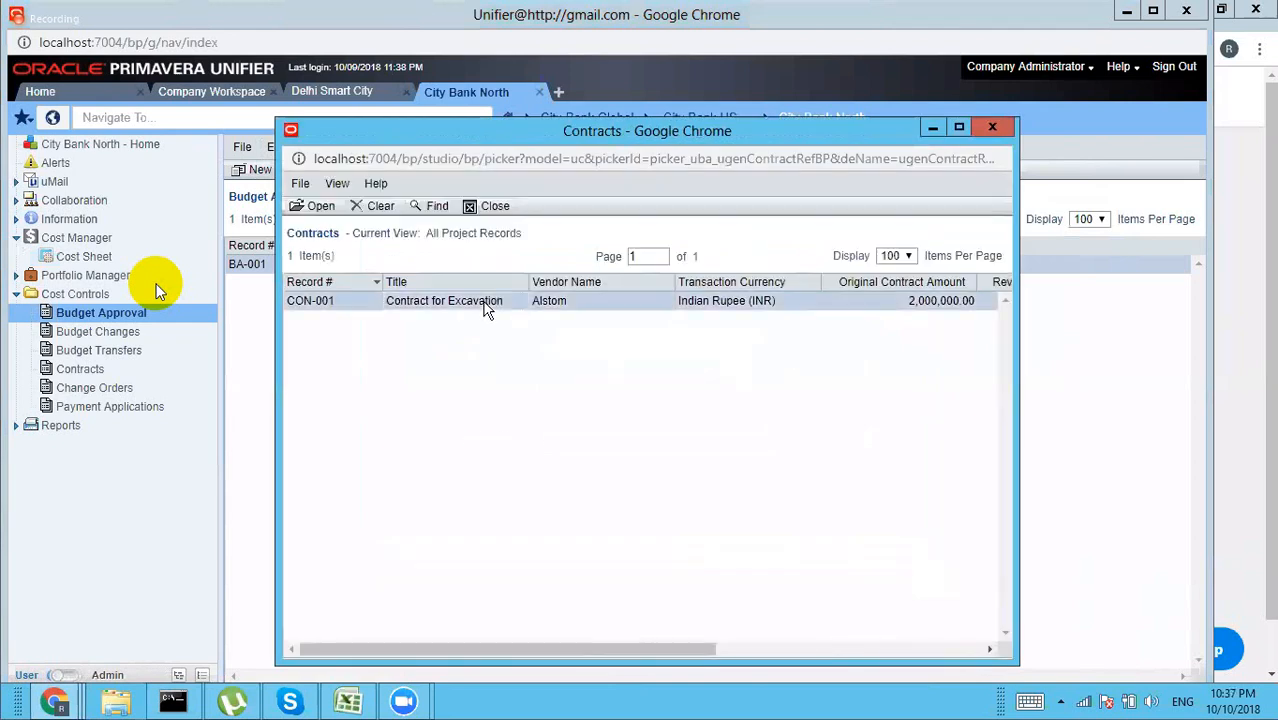
{"action": "left_click", "coordinate": [320, 207]}
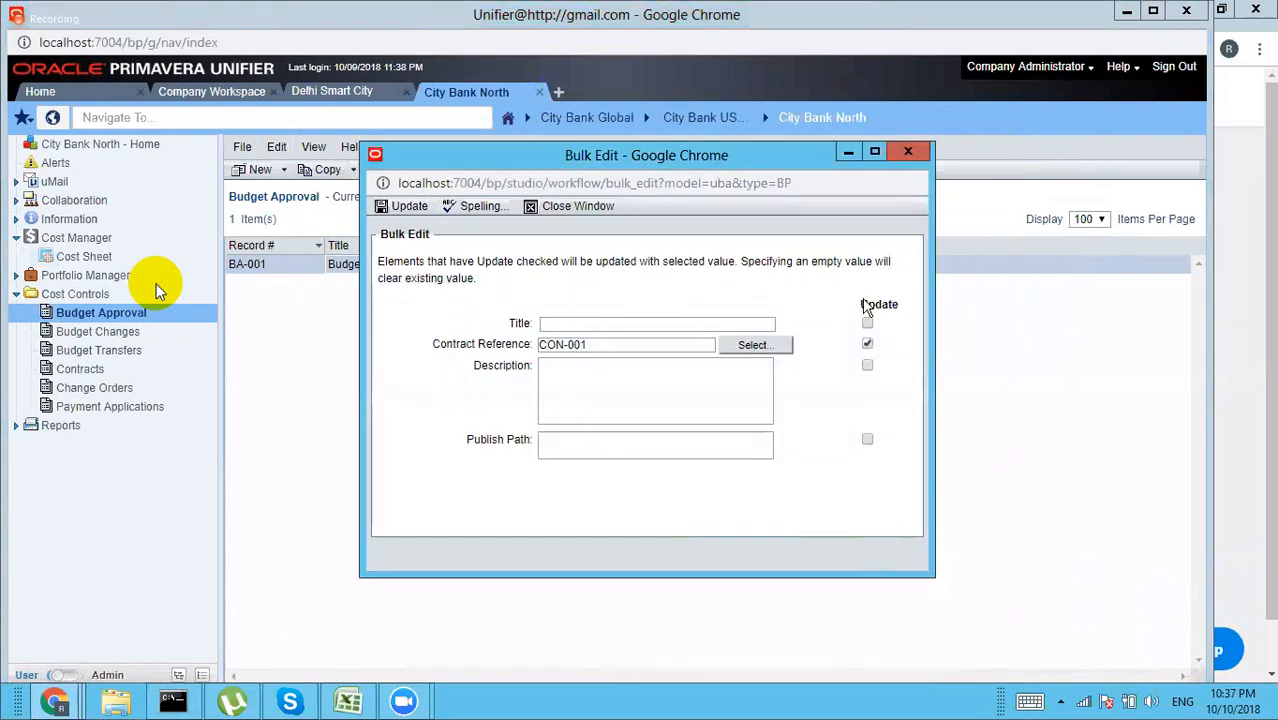
{"action": "left_click", "coordinate": [408, 210]}
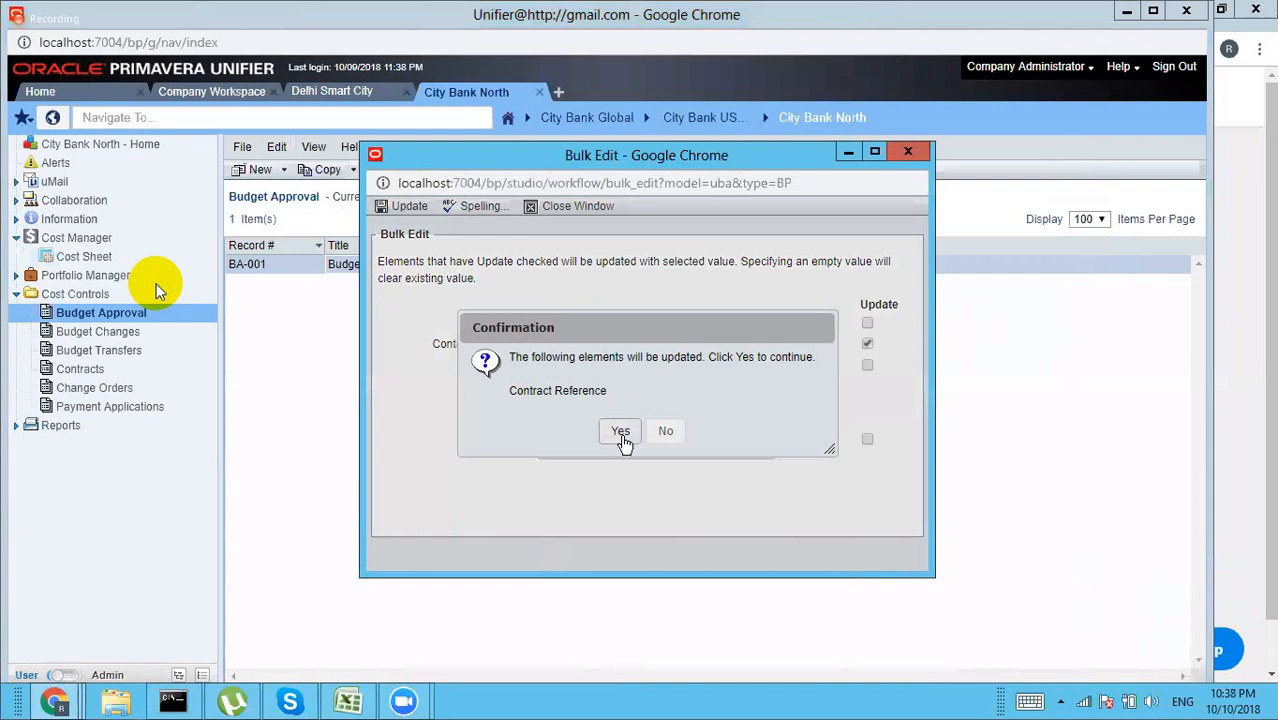
{"action": "left_click", "coordinate": [620, 432]}
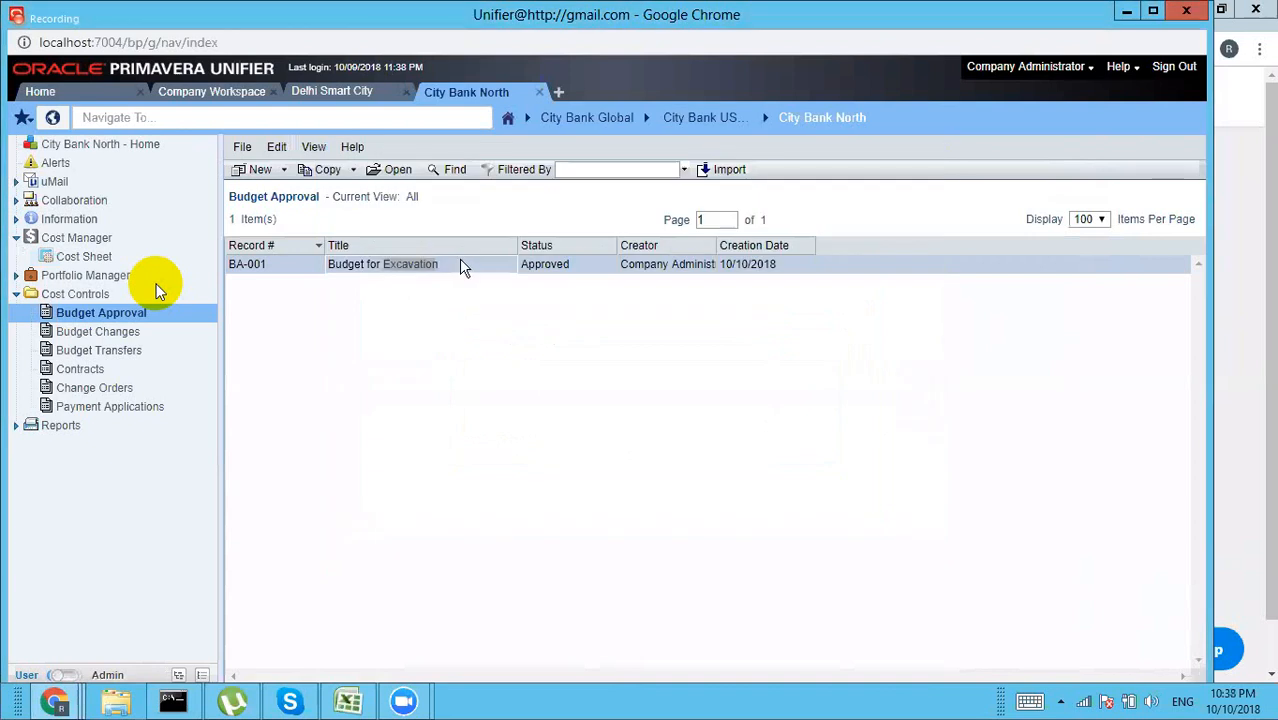
Step: Open BA-001, check its linked contract CON-001, then close the contract and the record
{"action": "double_click", "coordinate": [460, 266]}
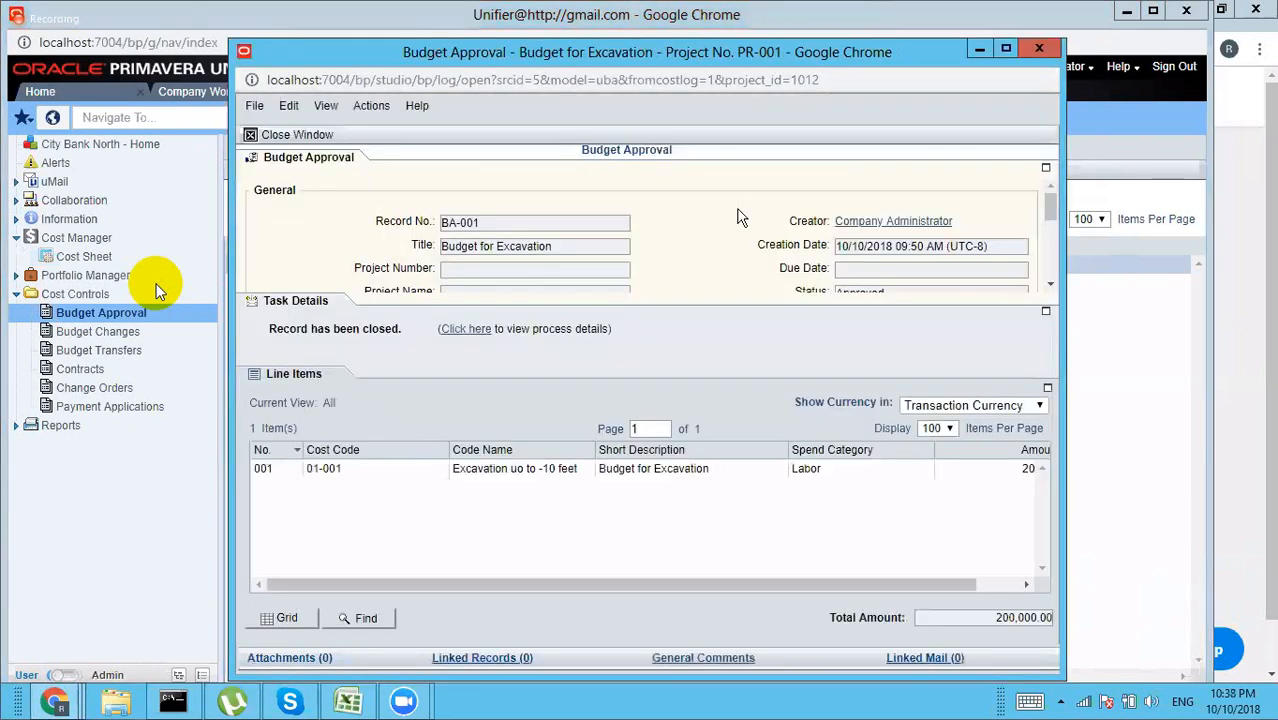
{"action": "left_click_drag", "start_coordinate": [1044, 210], "coordinate": [1028, 272]}
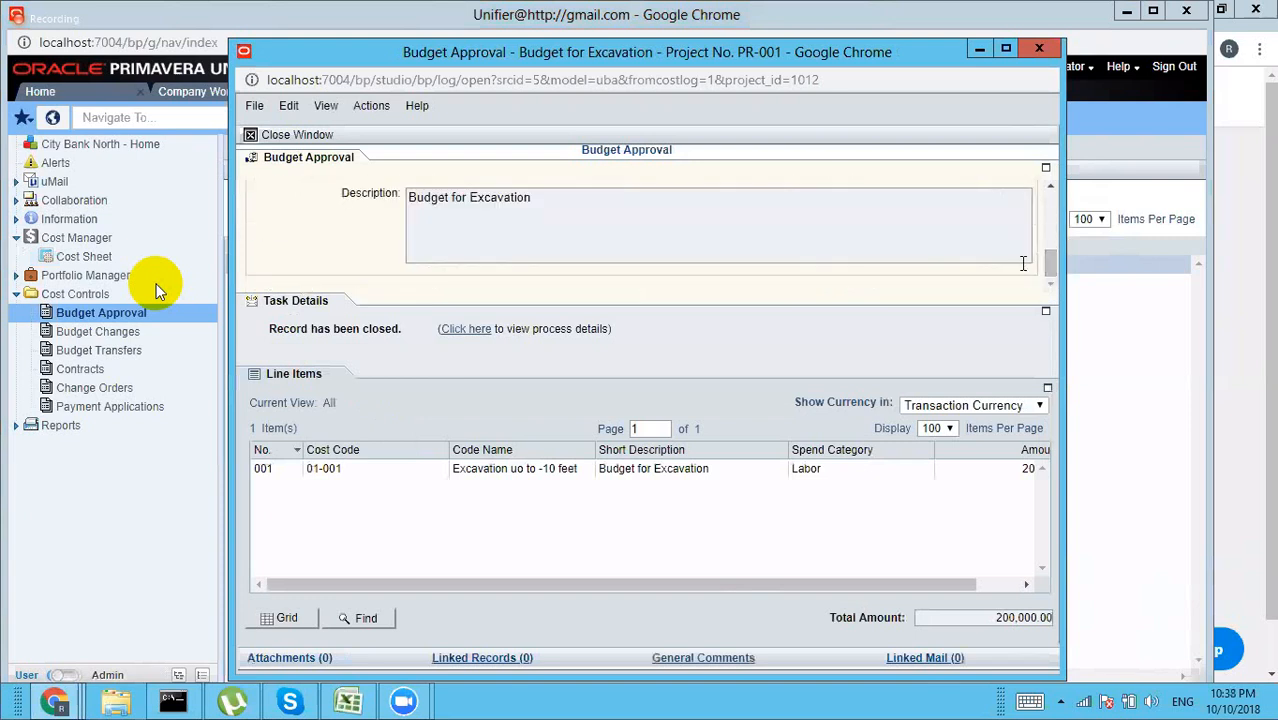
{"action": "left_click", "coordinate": [1046, 168]}
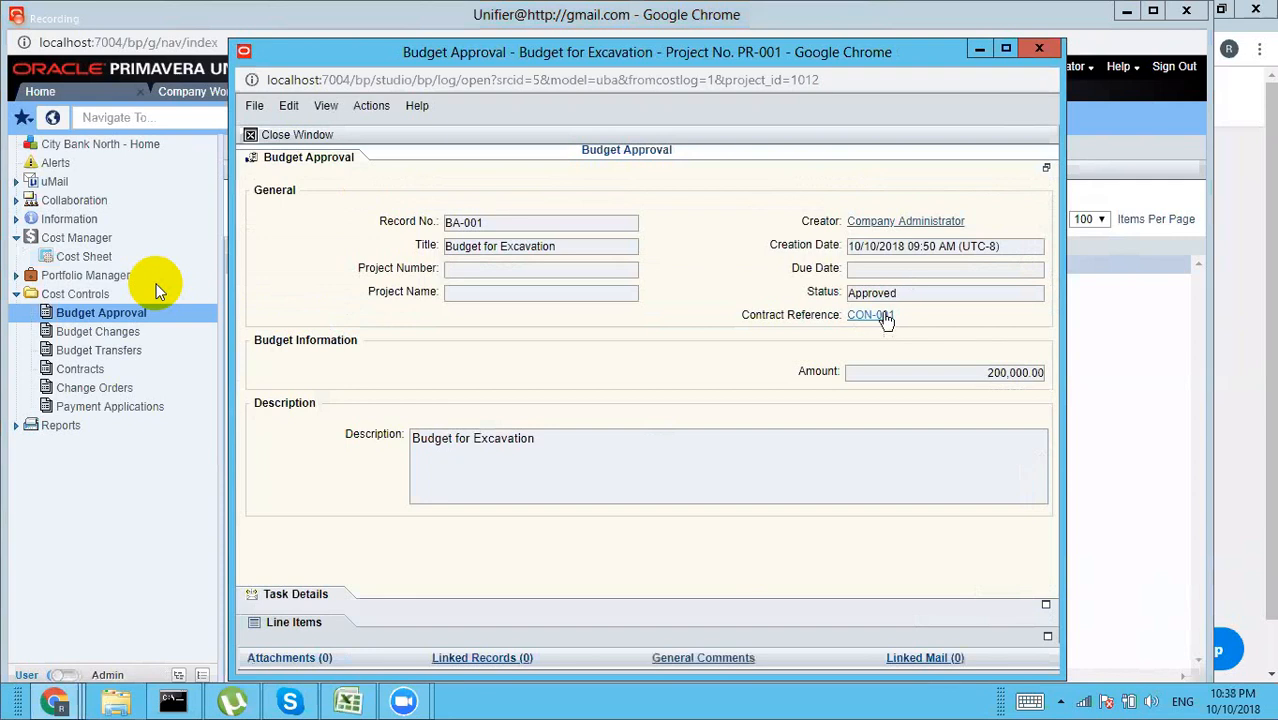
{"action": "left_click", "coordinate": [885, 316]}
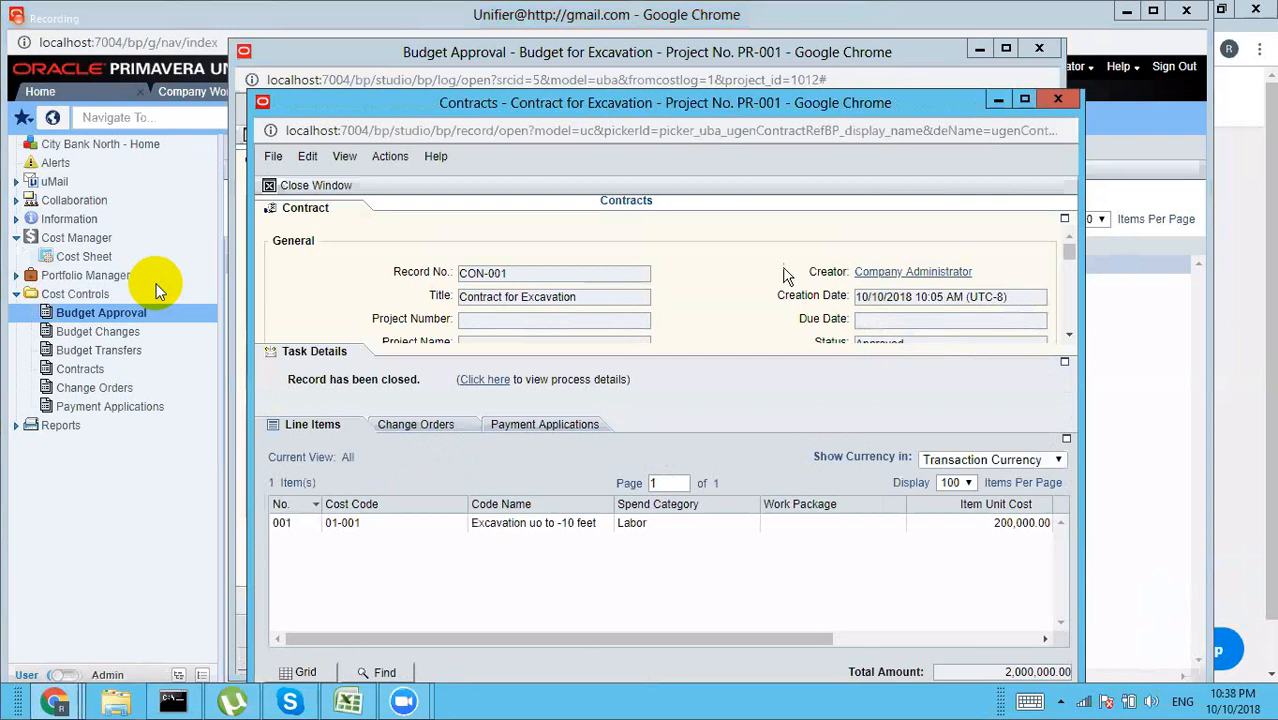
{"action": "left_click", "coordinate": [315, 186]}
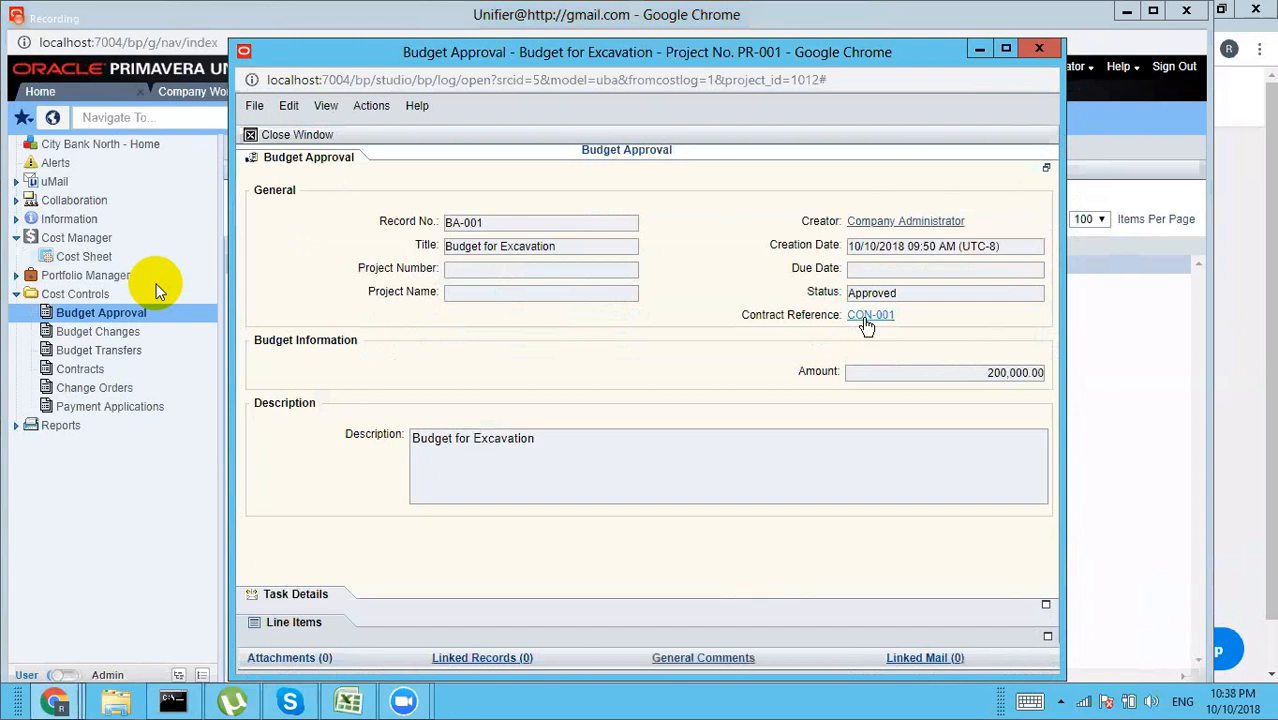
{"action": "left_click", "coordinate": [866, 316]}
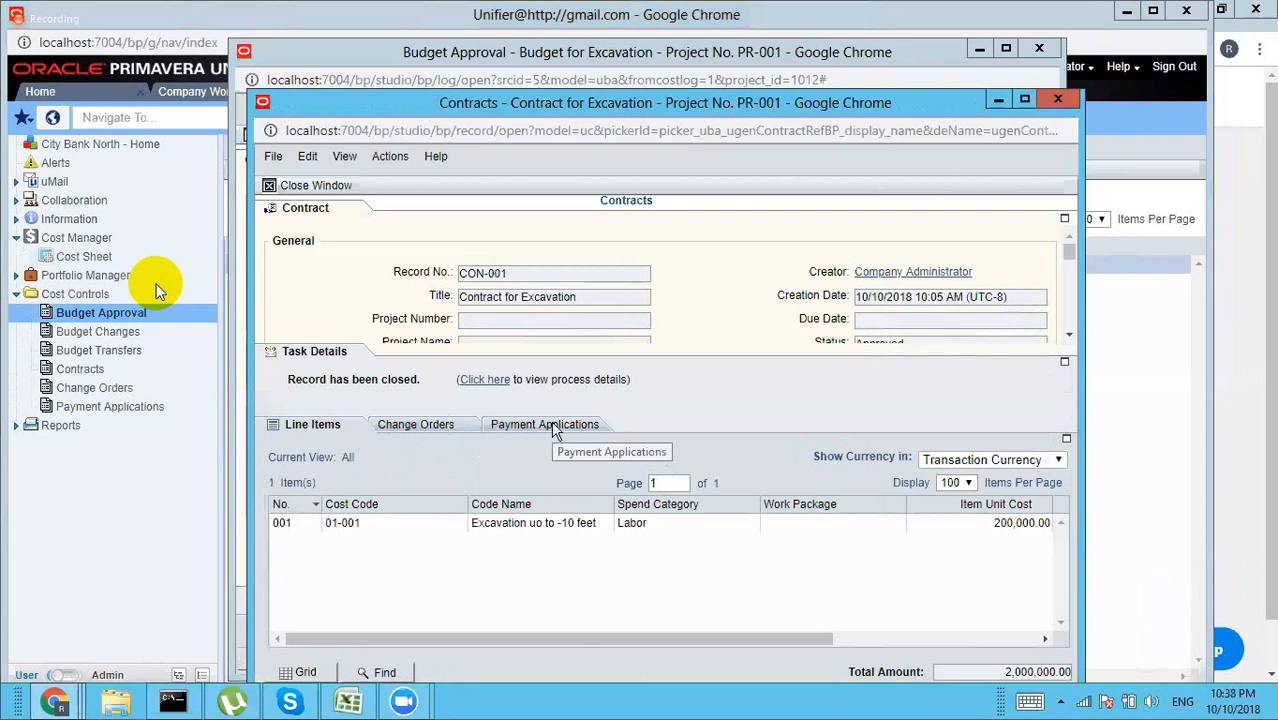
{"action": "left_click", "coordinate": [1057, 99]}
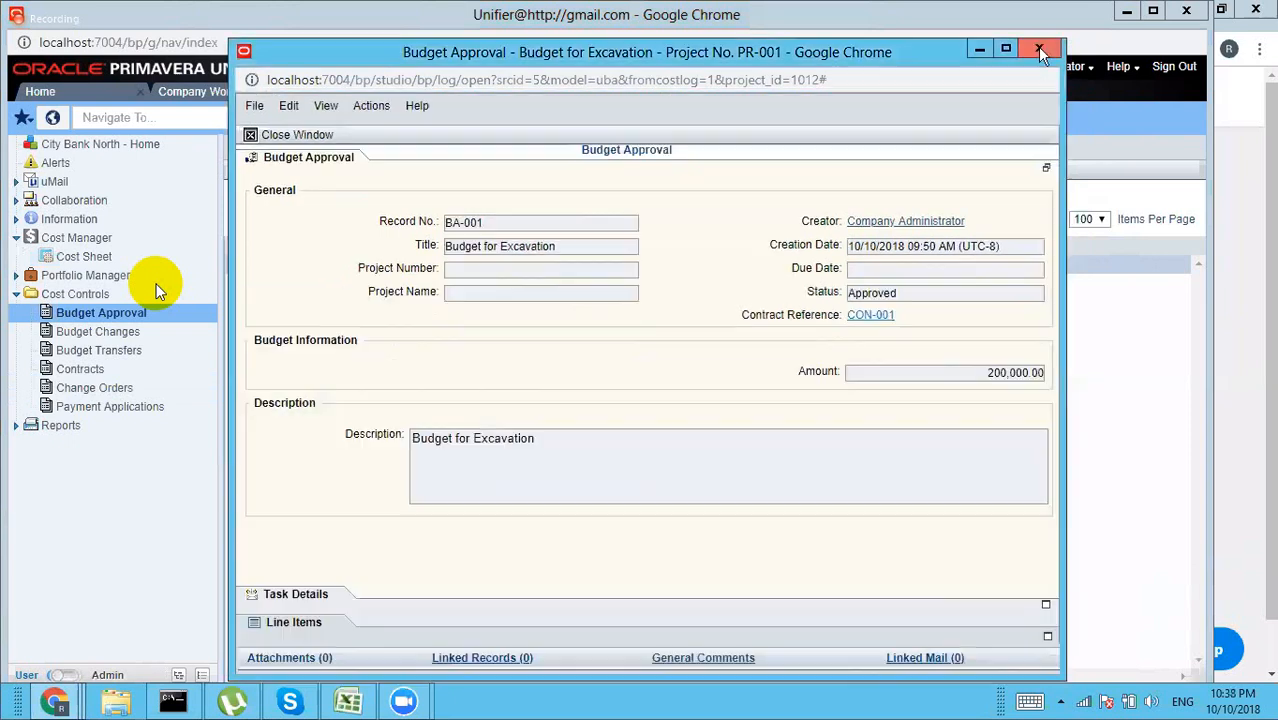
{"action": "left_click", "coordinate": [1040, 52]}
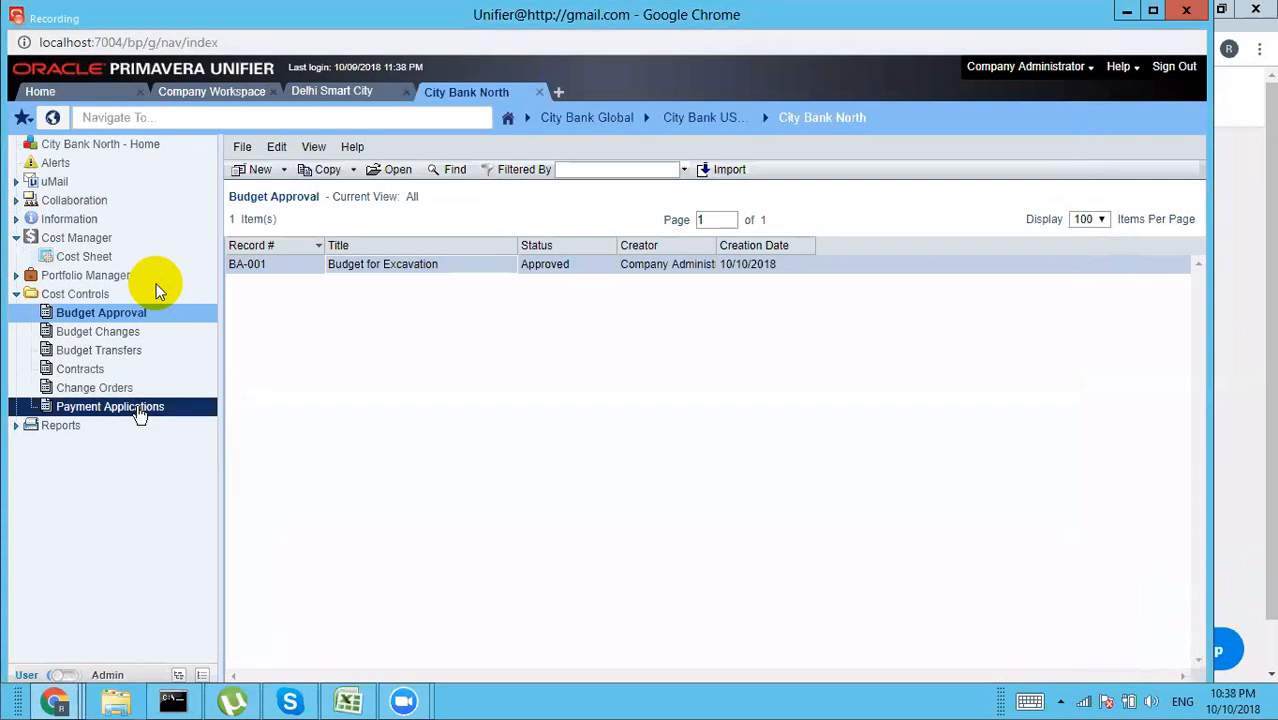
Step: Try a new payment application, dismiss the missing Funding Sheet alert, and switch to Admin mode
{"action": "left_click", "coordinate": [140, 410]}
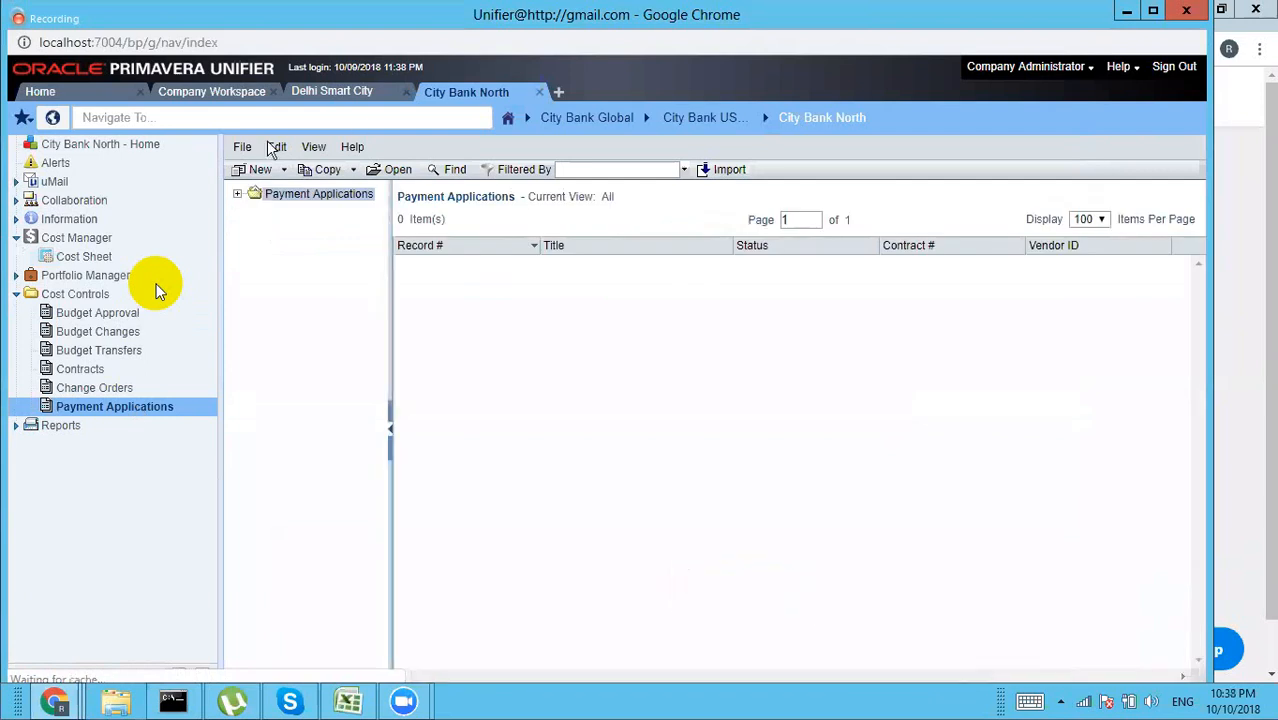
{"action": "left_click", "coordinate": [258, 172]}
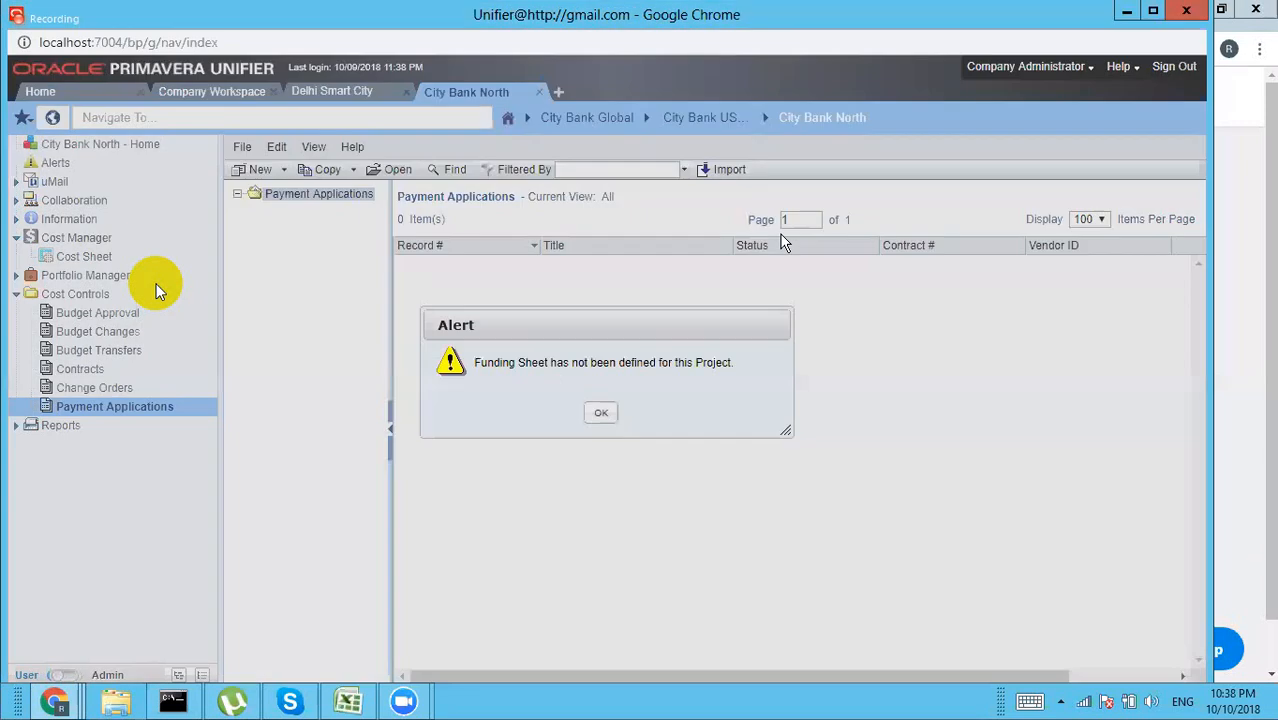
{"action": "left_click", "coordinate": [602, 414]}
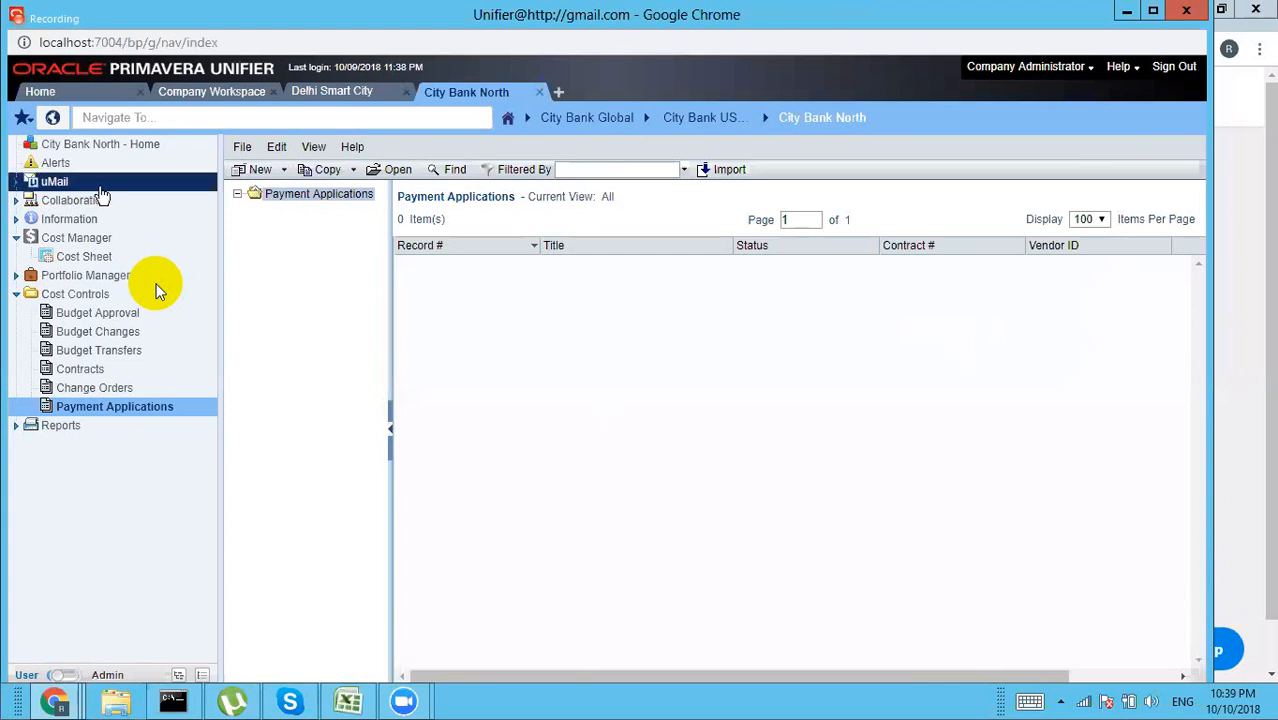
{"action": "left_click", "coordinate": [68, 676]}
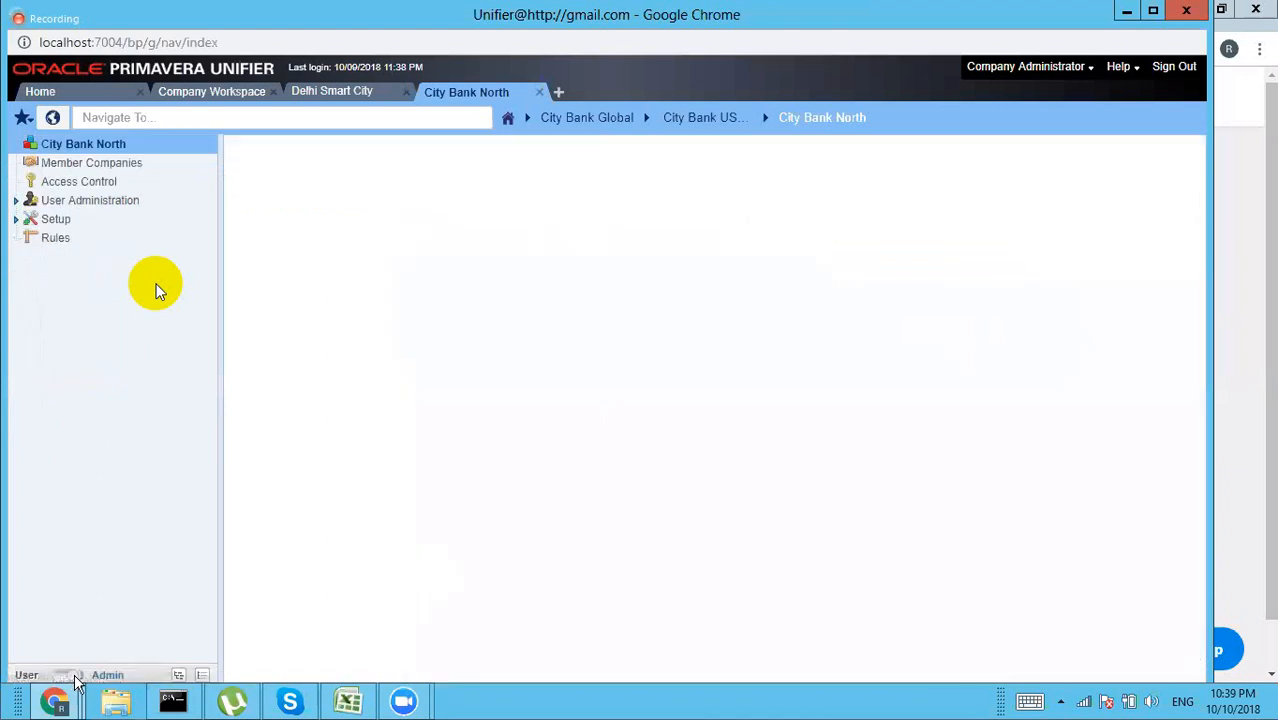
Step: Grant Company Administrator Create, Modify and View permissions on the Funding Sheet module
{"action": "left_click", "coordinate": [71, 181]}
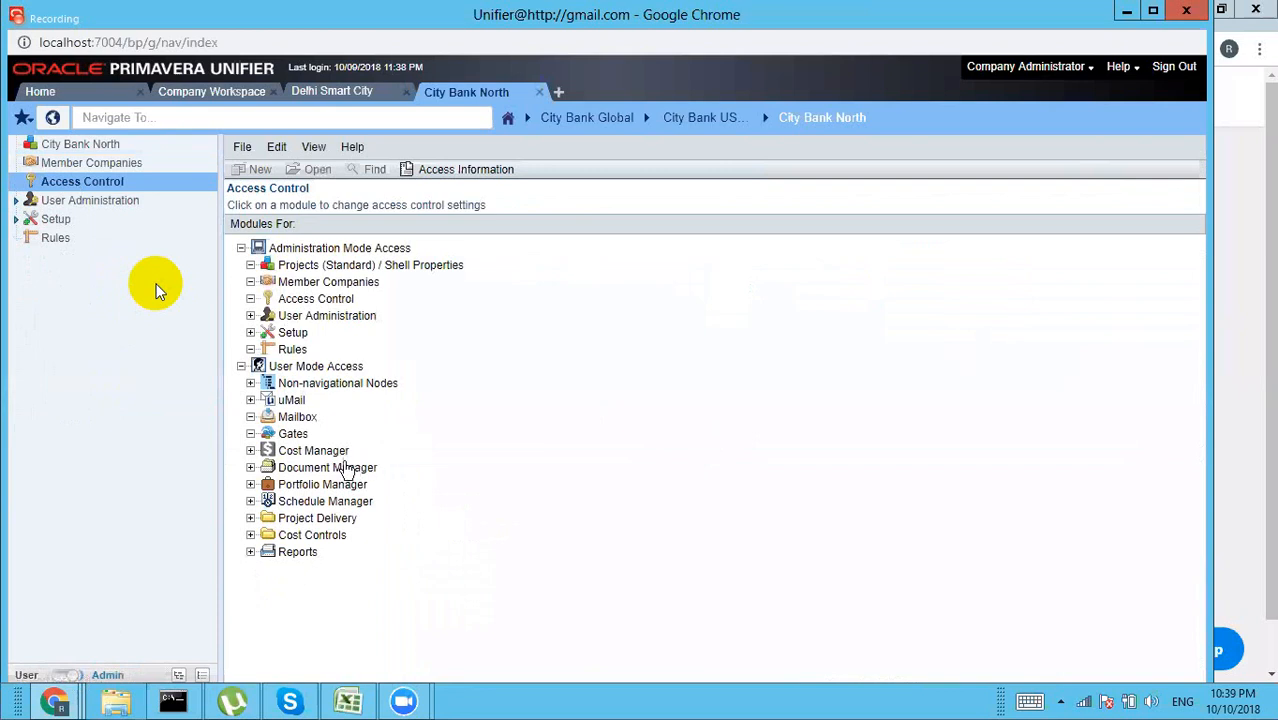
{"action": "left_click", "coordinate": [305, 452]}
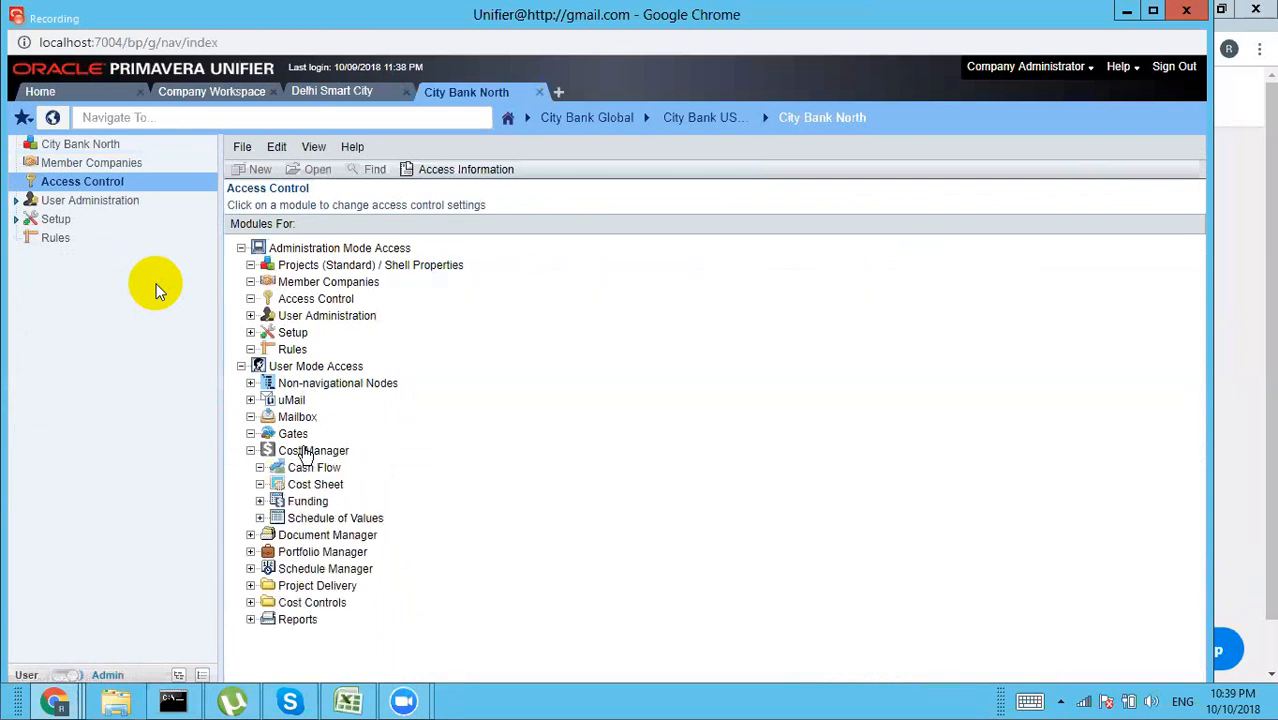
{"action": "left_click", "coordinate": [312, 505]}
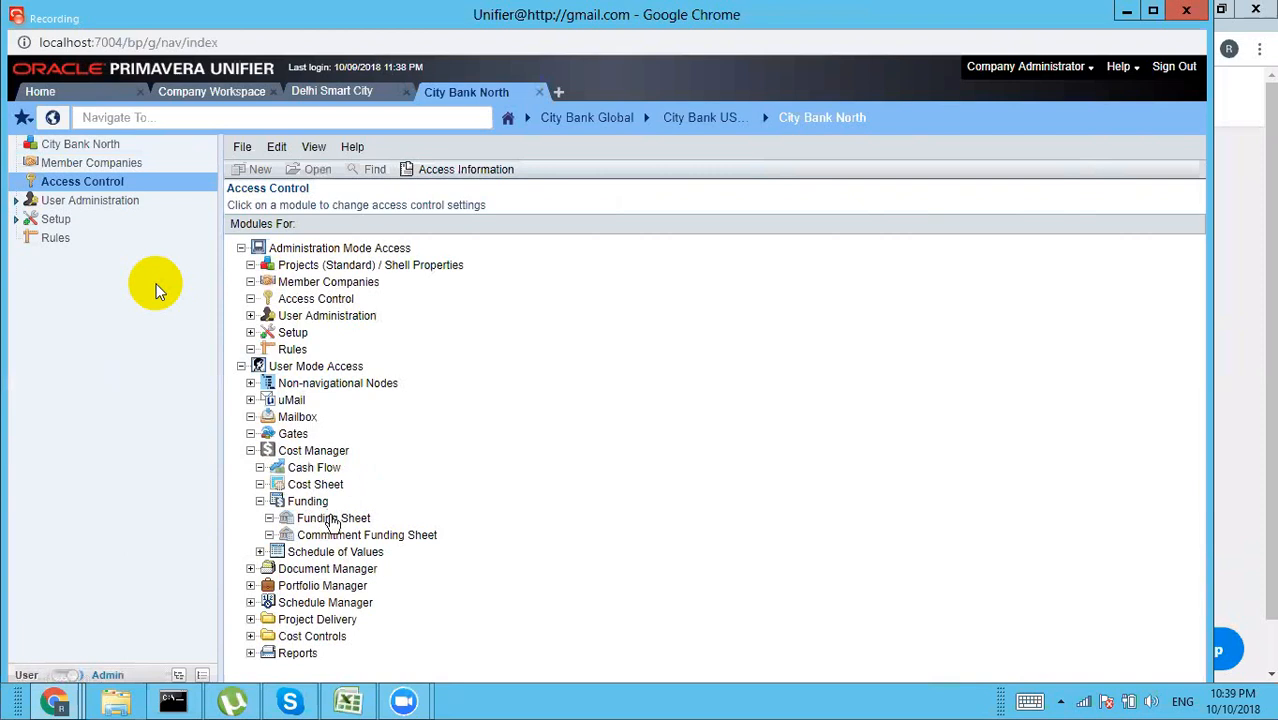
{"action": "double_click", "coordinate": [331, 519]}
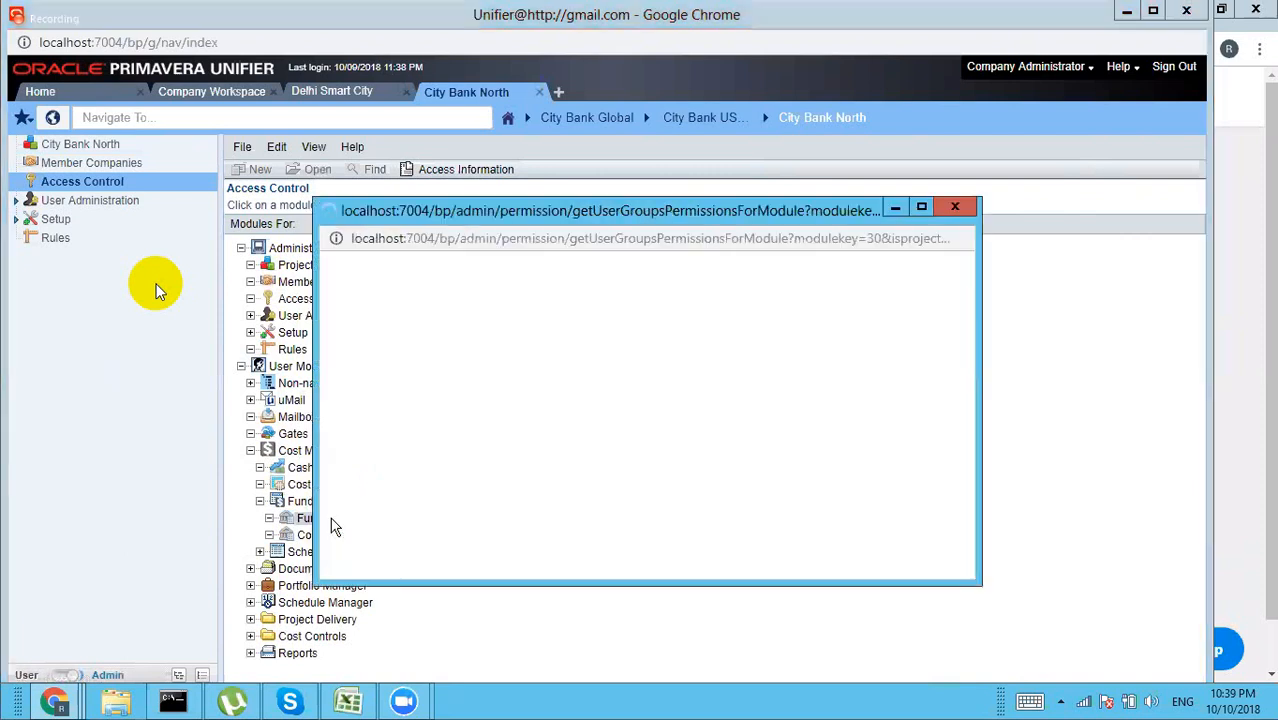
{"action": "left_click", "coordinate": [360, 501]}
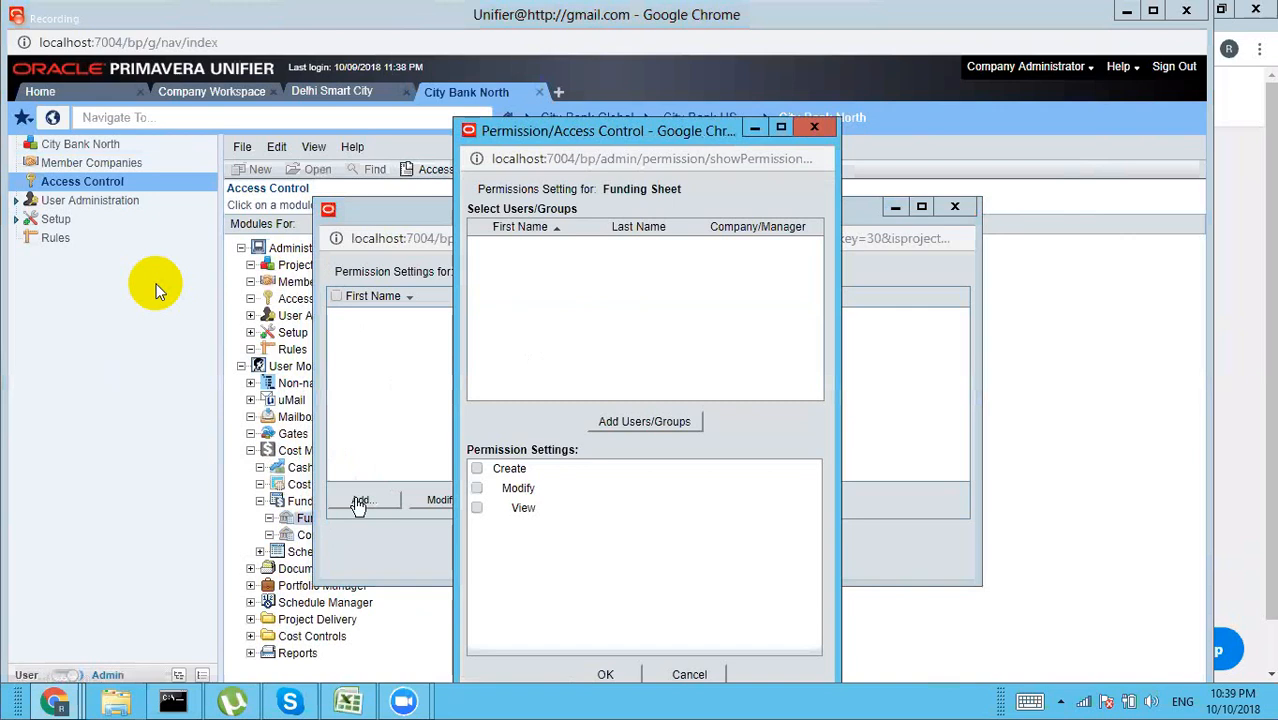
{"action": "left_click", "coordinate": [622, 427]}
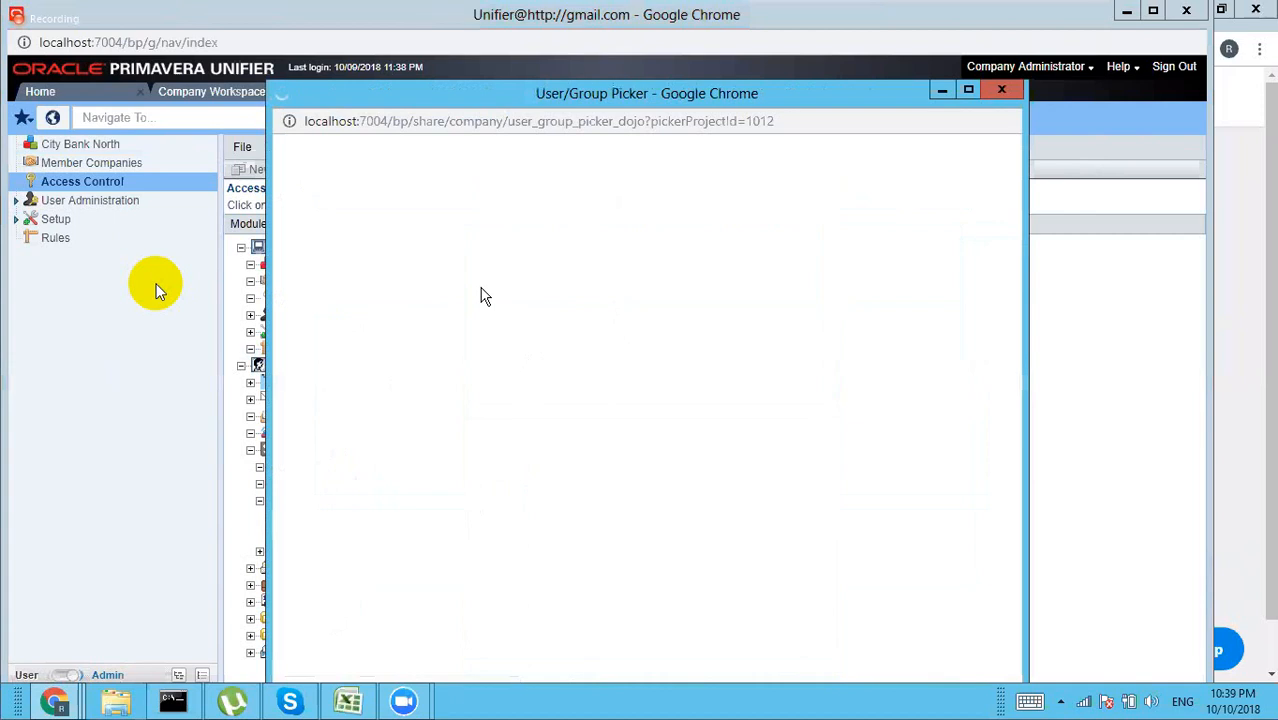
{"action": "left_click", "coordinate": [385, 518]}
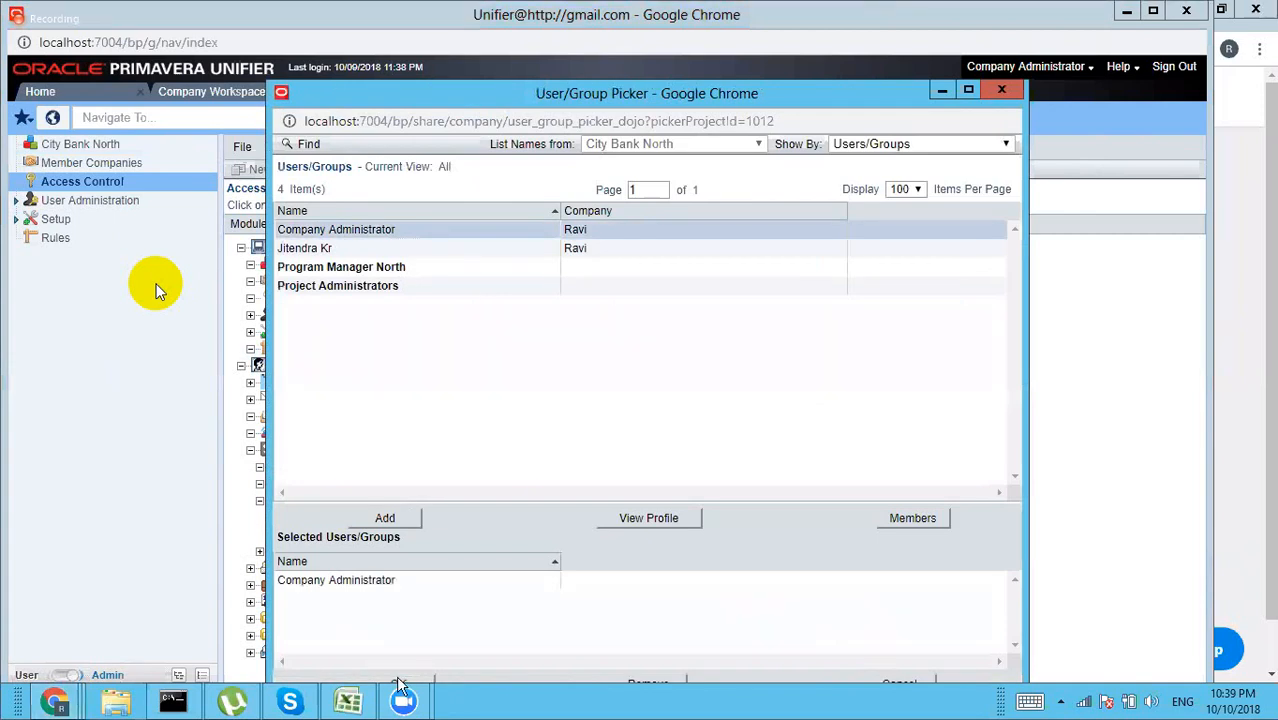
{"action": "left_click", "coordinate": [398, 683]}
{"action": "left_click", "coordinate": [477, 468]}
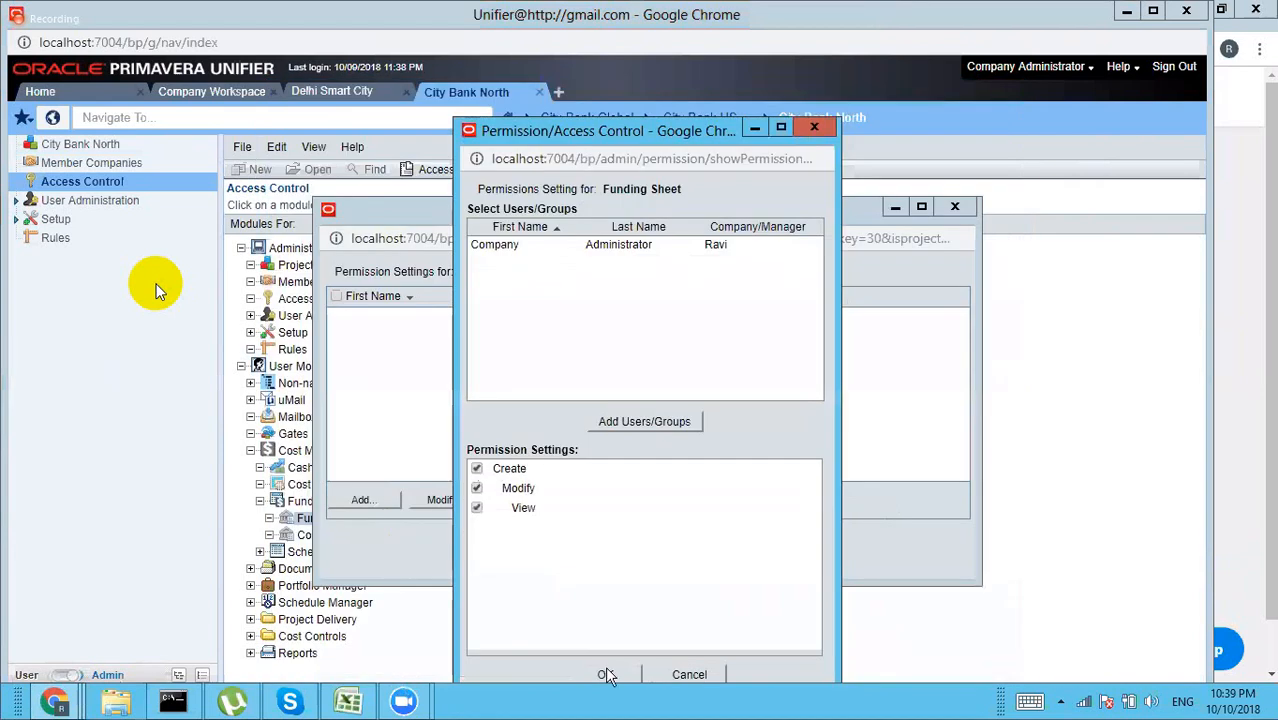
{"action": "key", "text": "Return"}
{"action": "left_click", "coordinate": [647, 544]}
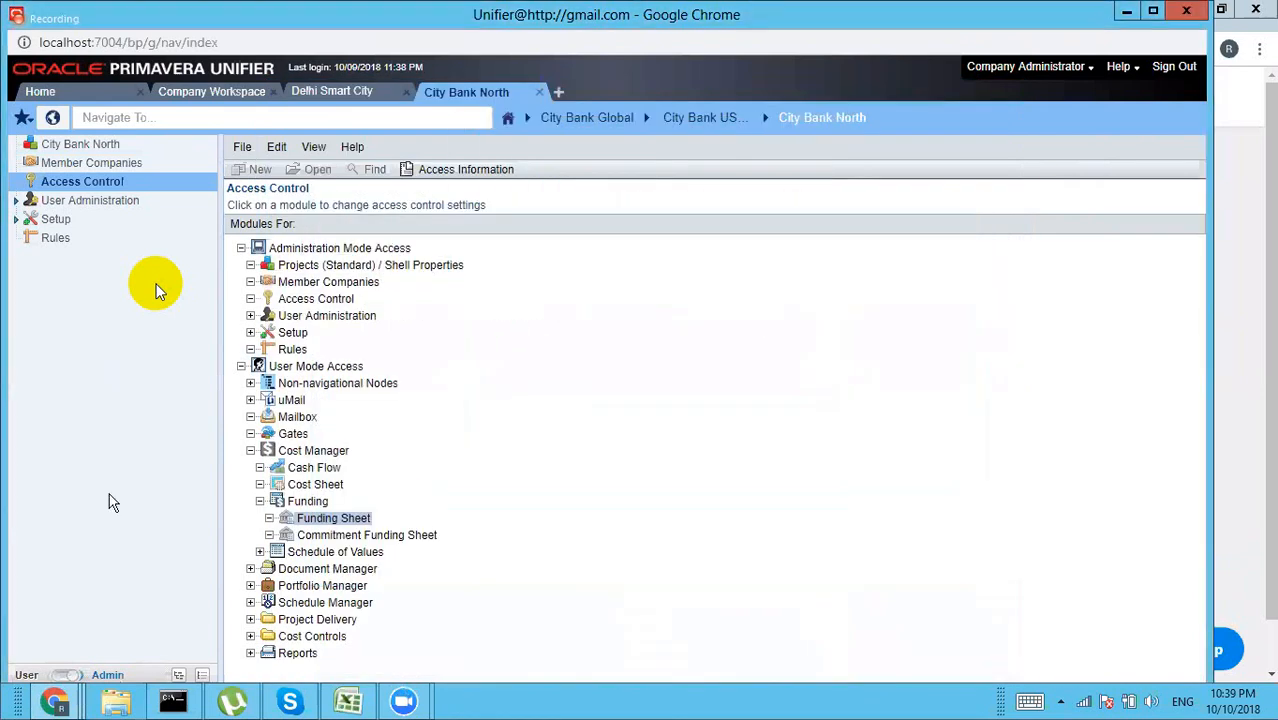
Step: Switch to User mode, open the Funding Sheet log, and cancel the new-sheet template chooser
{"action": "left_click", "coordinate": [66, 676]}
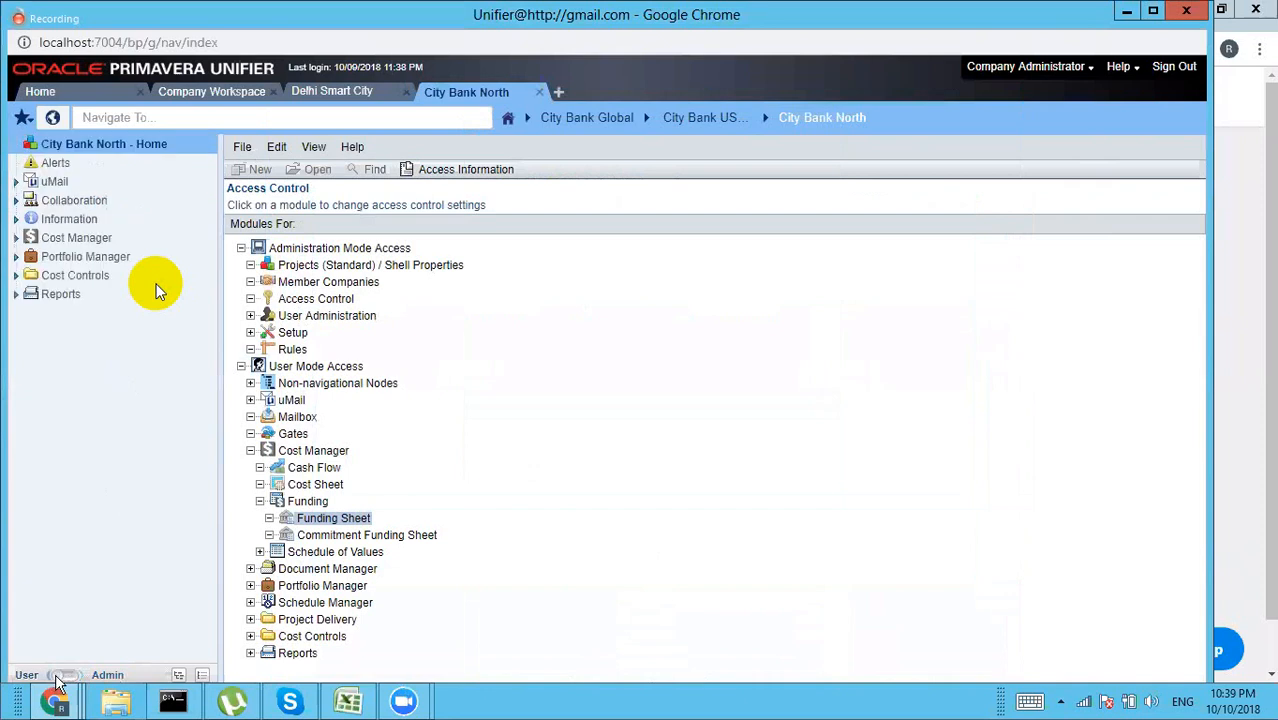
{"action": "left_click", "coordinate": [70, 238]}
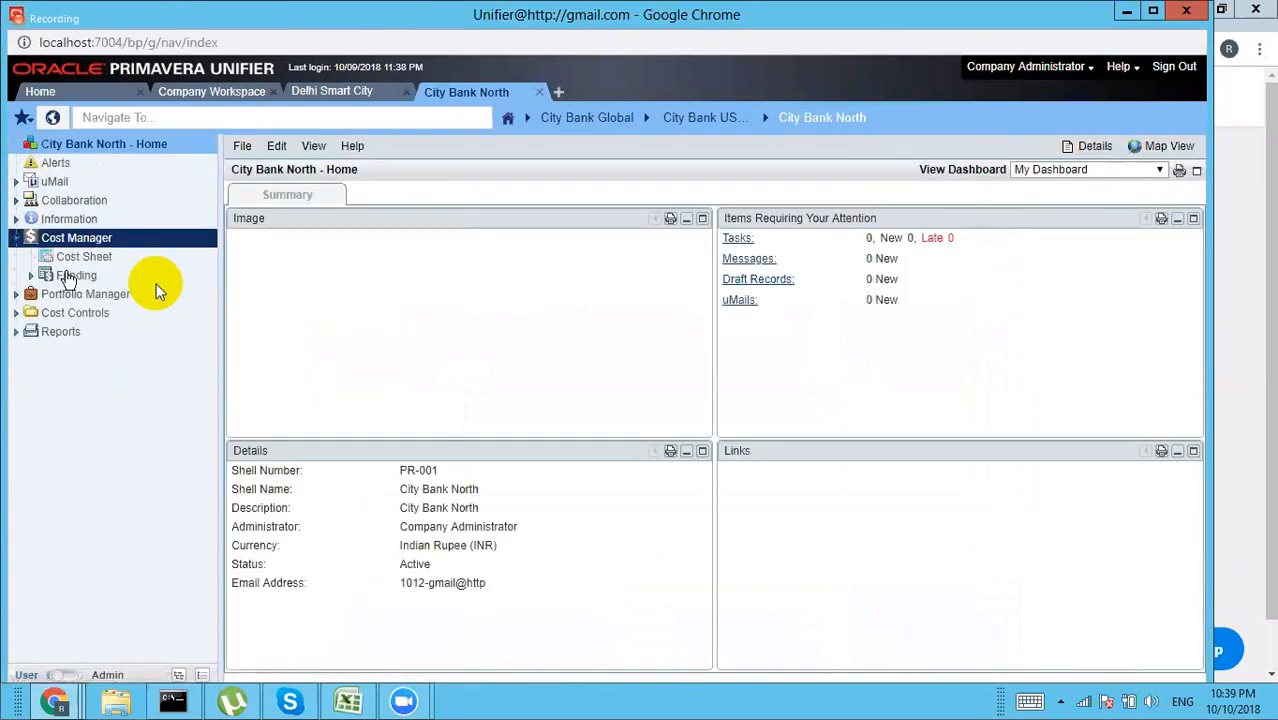
{"action": "left_click", "coordinate": [74, 275]}
{"action": "left_click", "coordinate": [86, 294]}
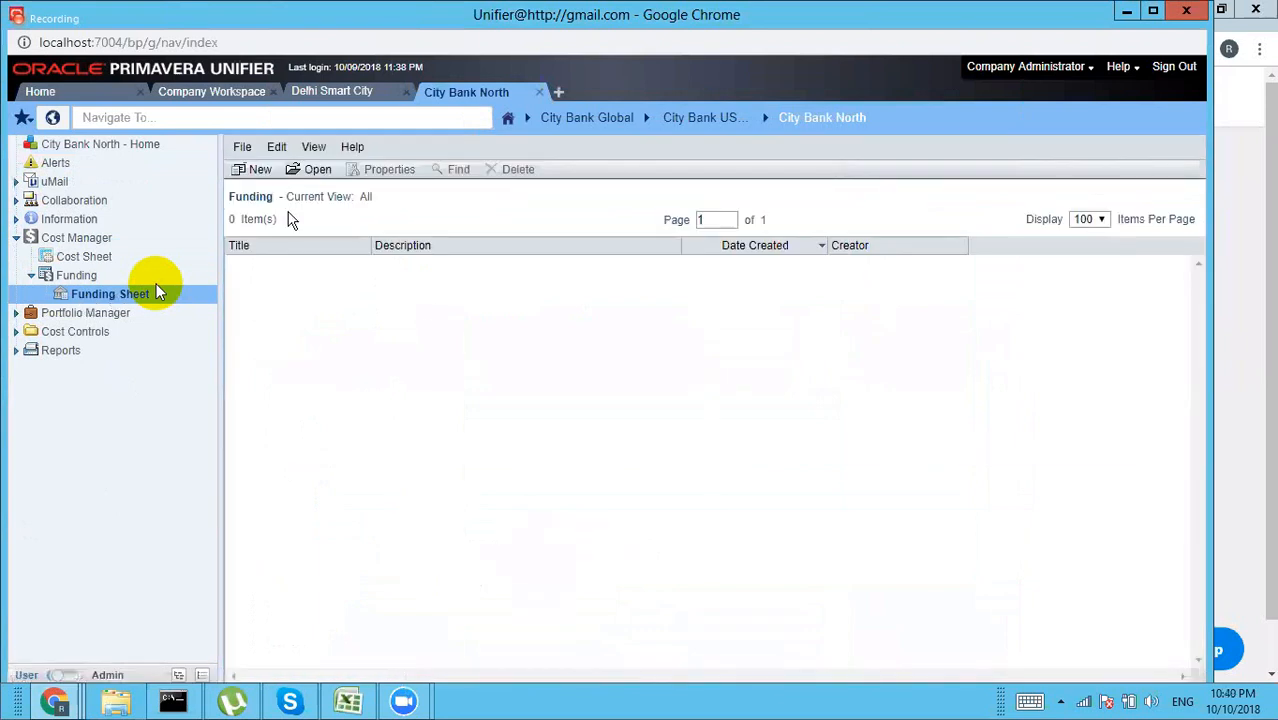
{"action": "left_click", "coordinate": [259, 172]}
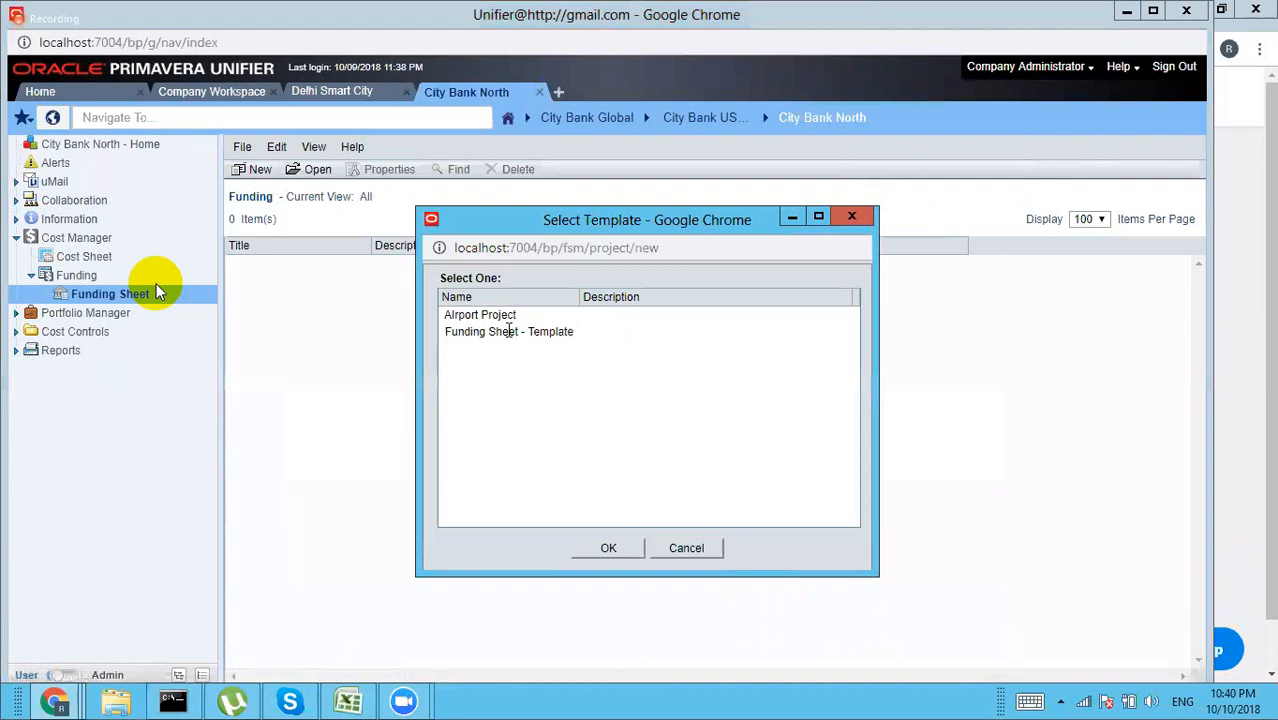
{"action": "left_click", "coordinate": [850, 219]}
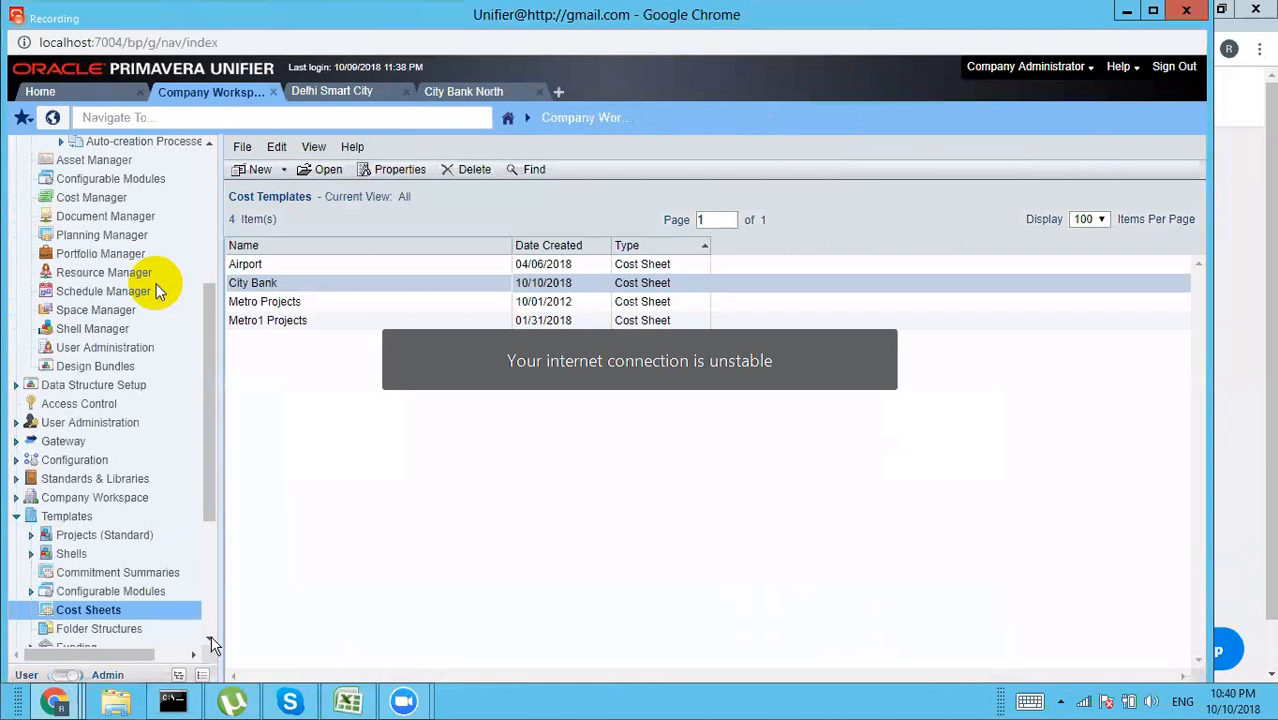
{"action": "scroll", "coordinate": [86, 620], "scroll_direction": "down", "scroll_amount": 1}
Step: Add a Manual Funding by WBS column after Fund Name to Funding Sheet - Template
{"action": "left_click", "coordinate": [84, 612]}
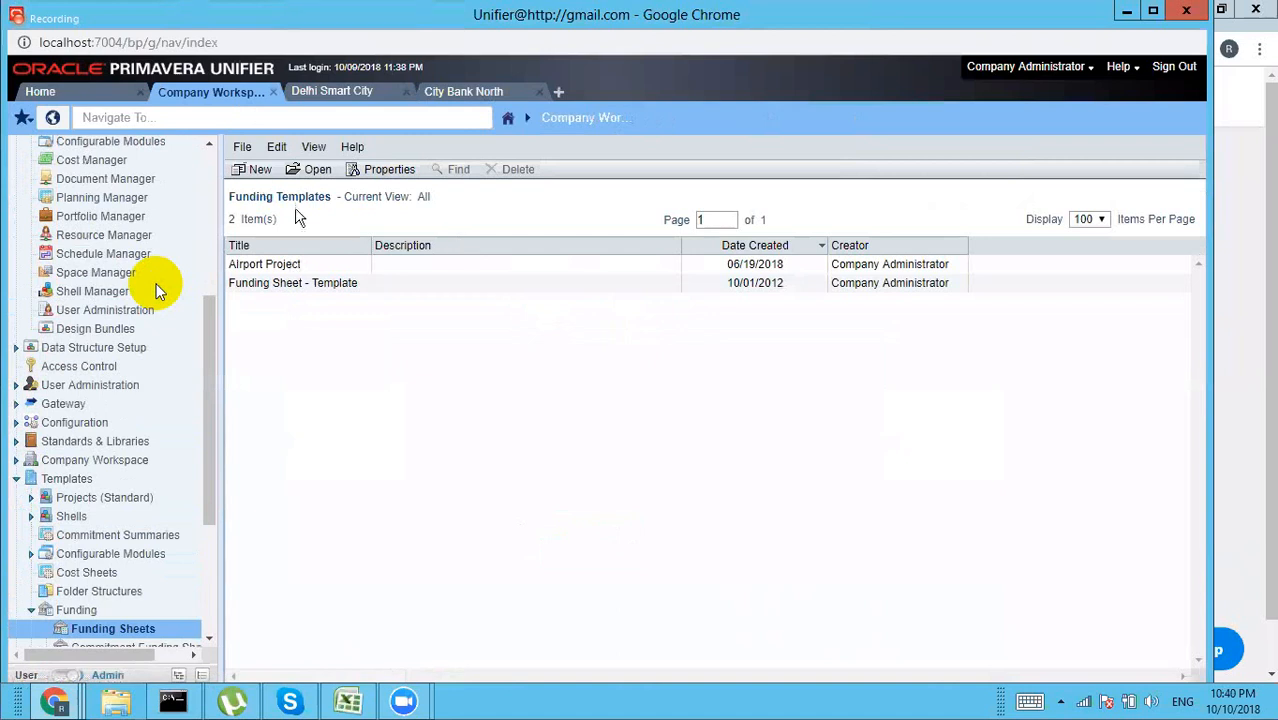
{"action": "double_click", "coordinate": [316, 285]}
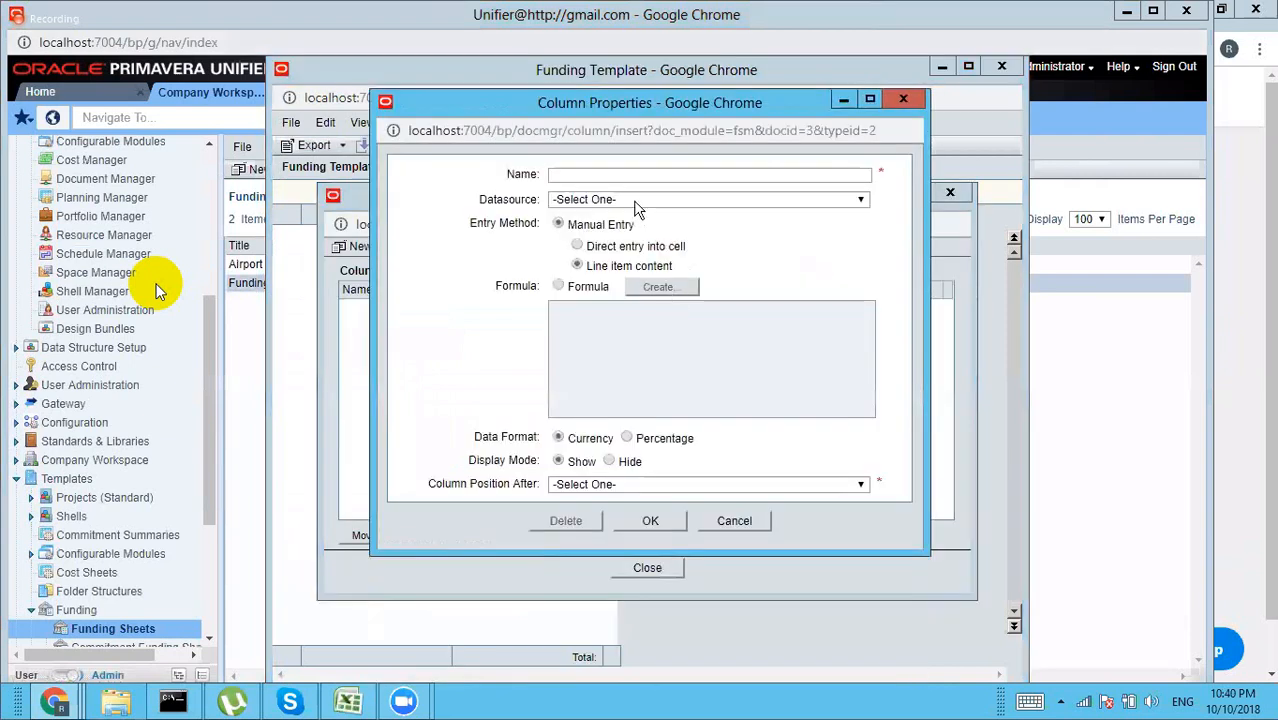
{"action": "left_click", "coordinate": [635, 202]}
{"action": "left_click", "coordinate": [665, 232]}
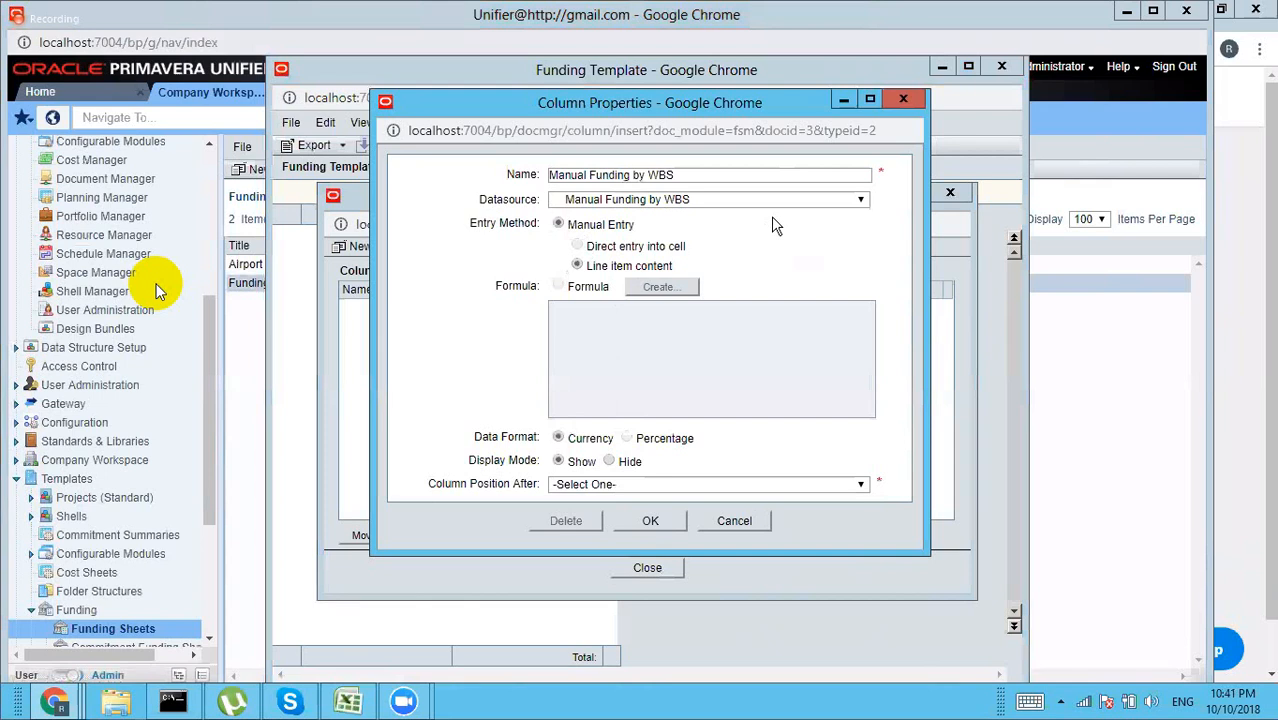
{"action": "left_click", "coordinate": [641, 484]}
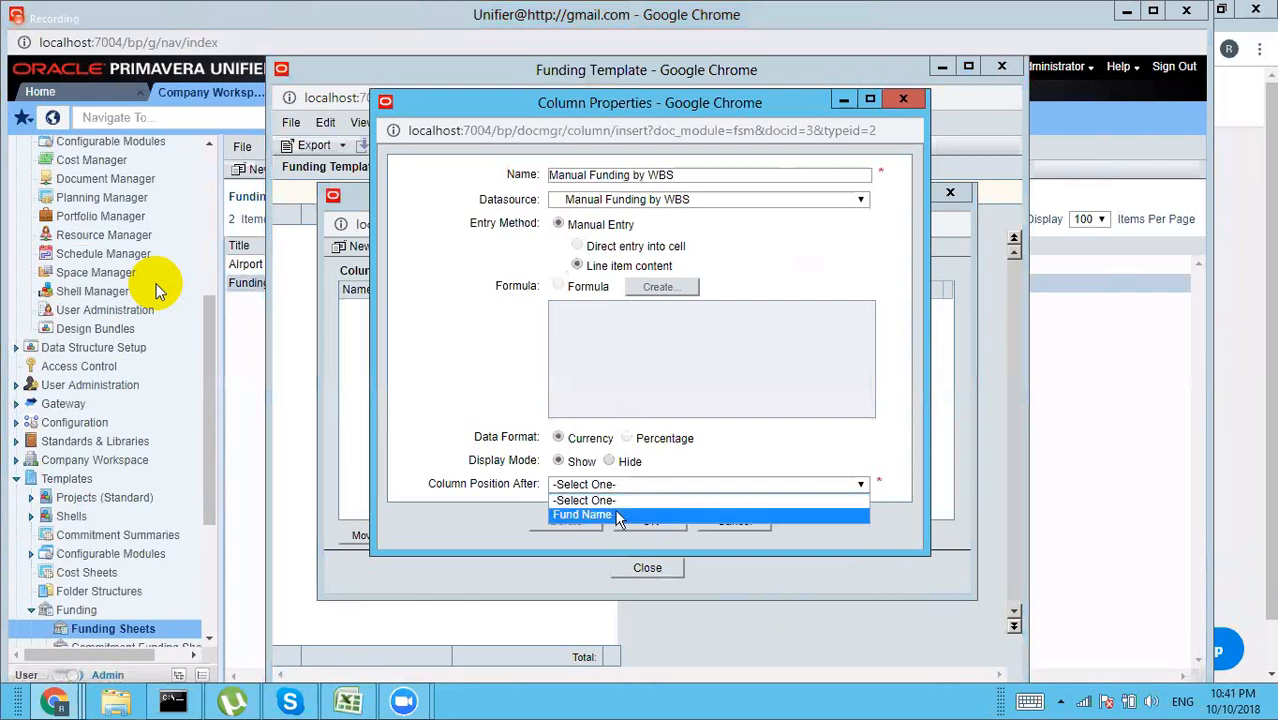
{"action": "left_click", "coordinate": [619, 515]}
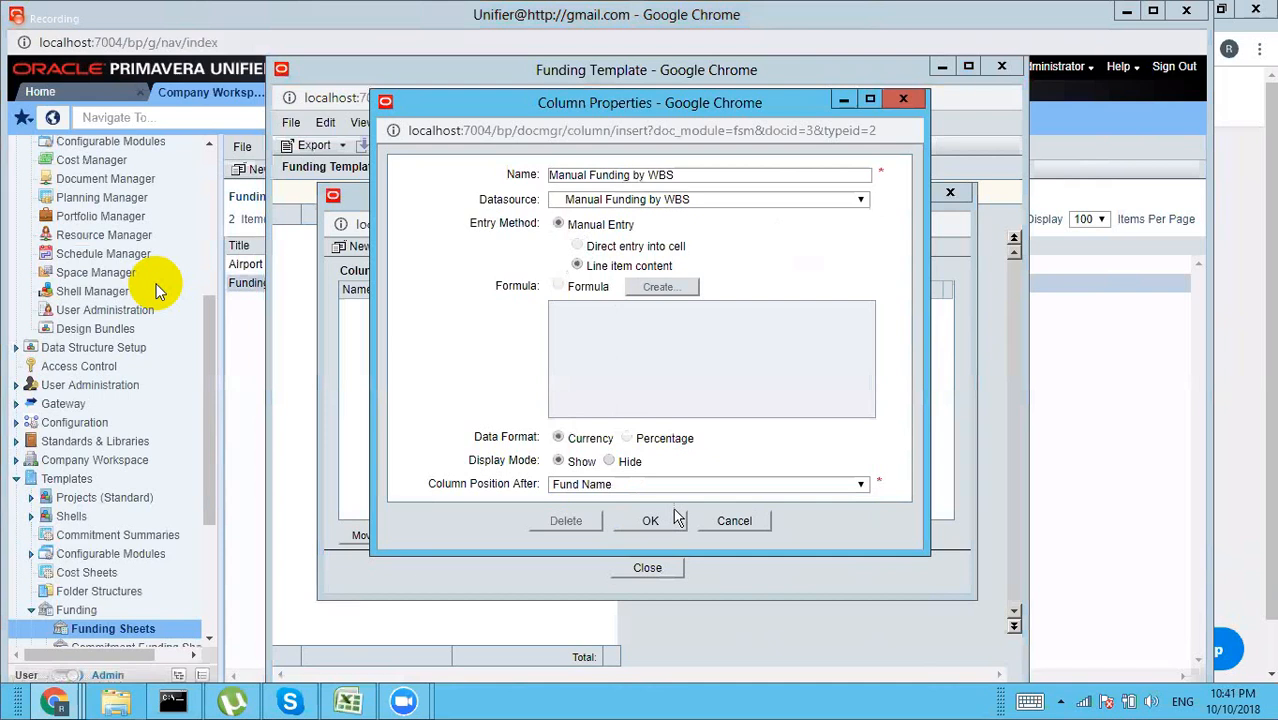
{"action": "left_click", "coordinate": [653, 520]}
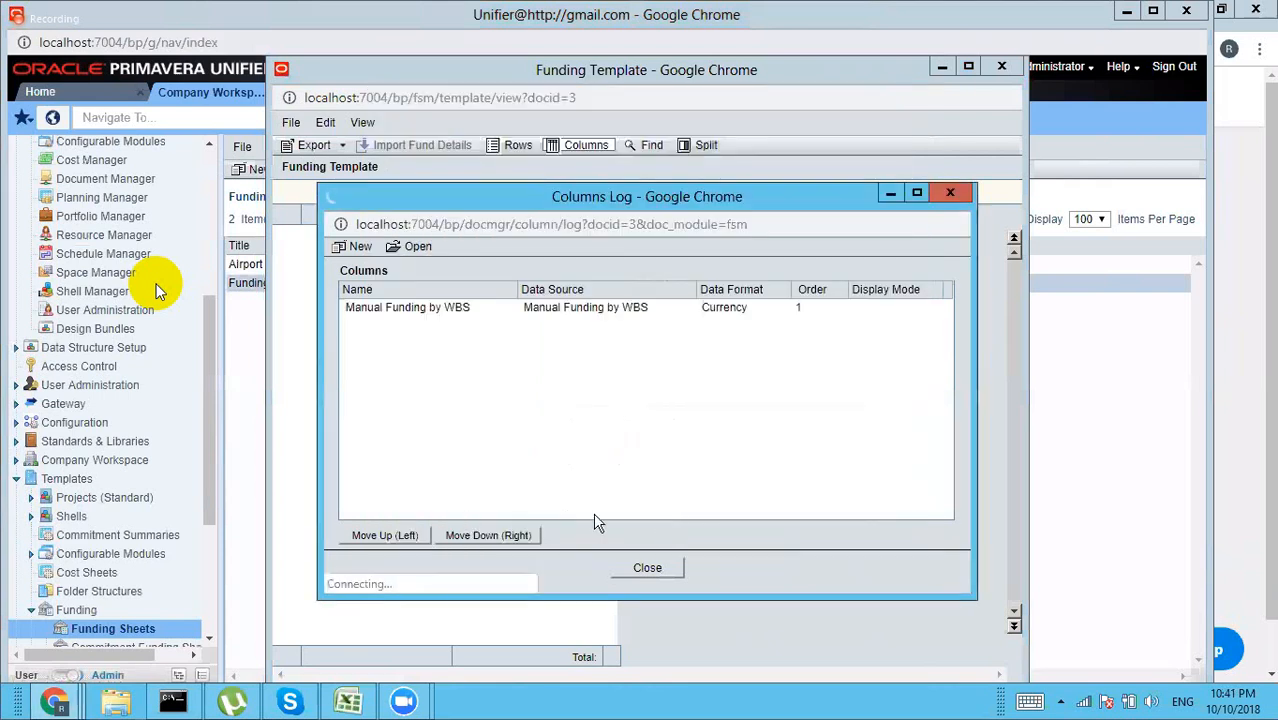
{"action": "left_click", "coordinate": [650, 568]}
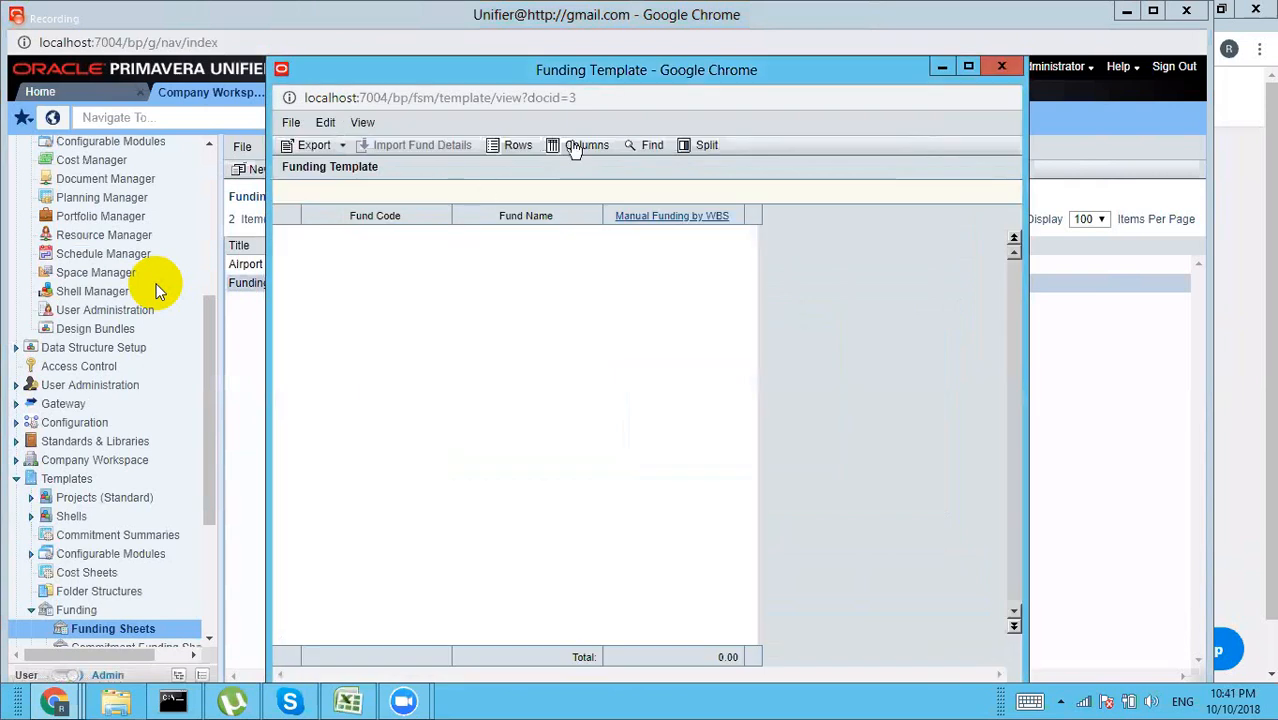
{"action": "left_click", "coordinate": [1005, 67]}
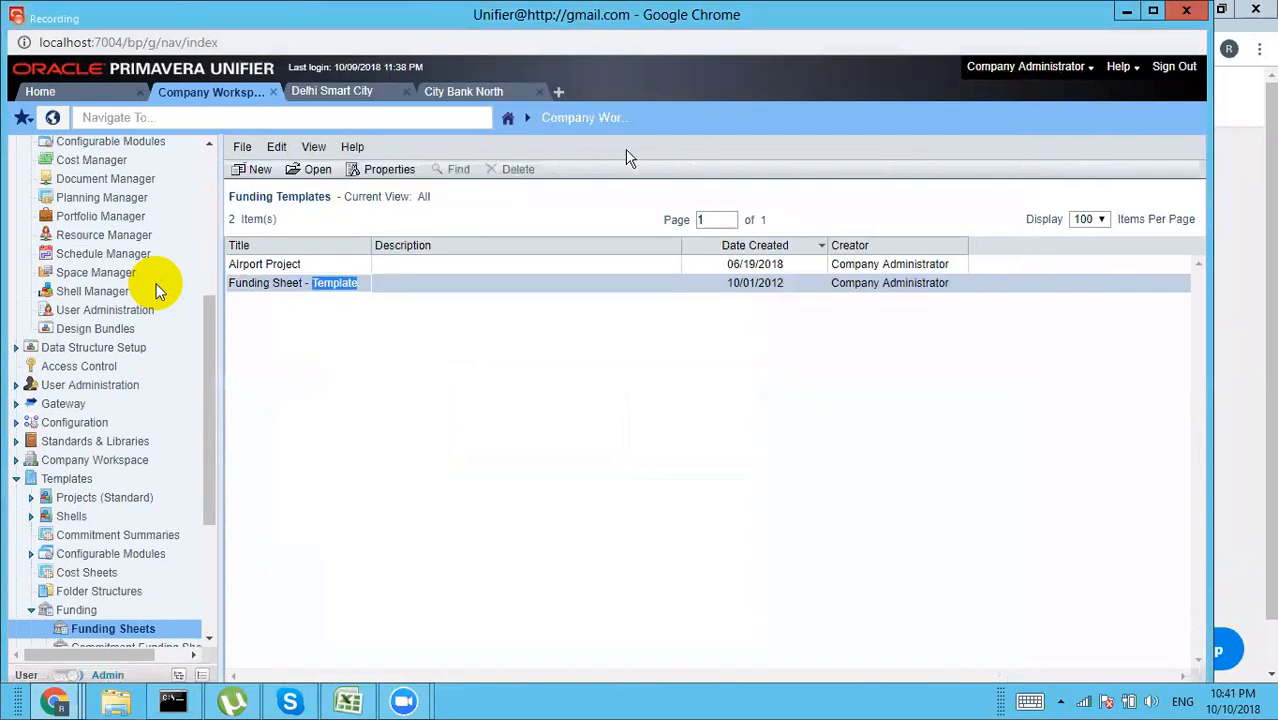
Step: Create City Bank North's funding sheet from Funding Sheet - Template, accepting the warning
{"action": "left_click", "coordinate": [468, 96]}
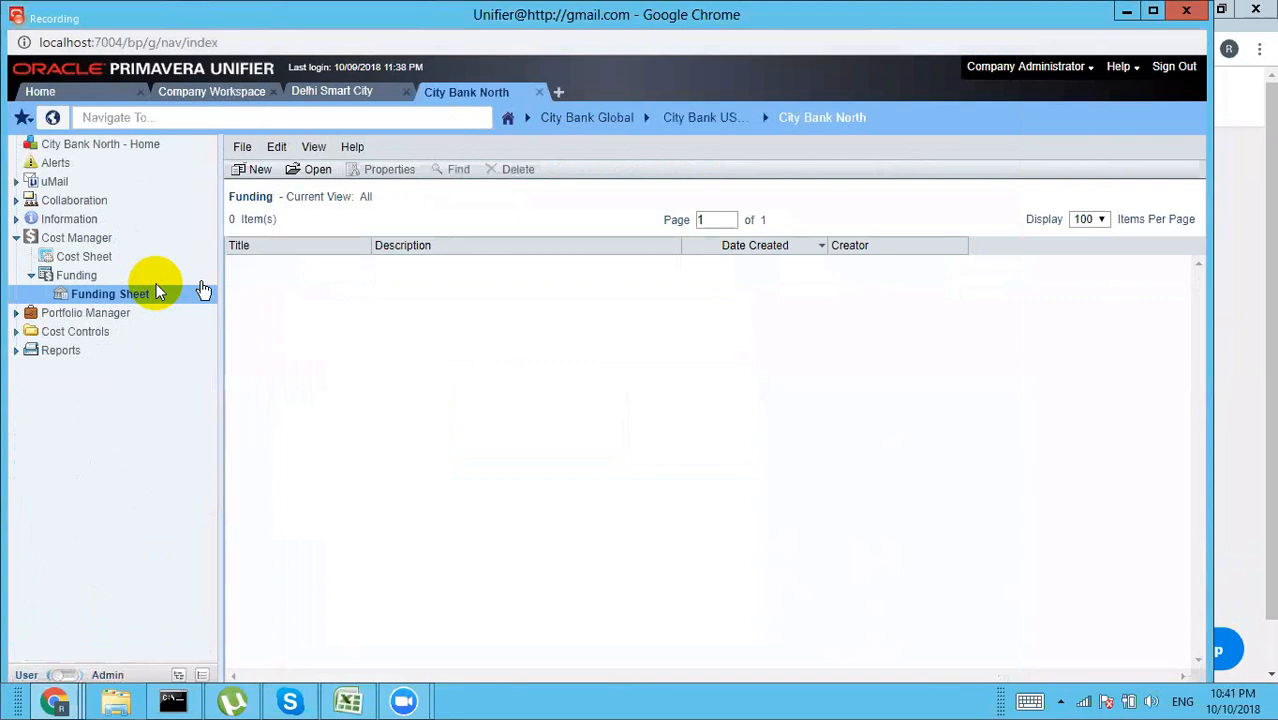
{"action": "left_click", "coordinate": [257, 172]}
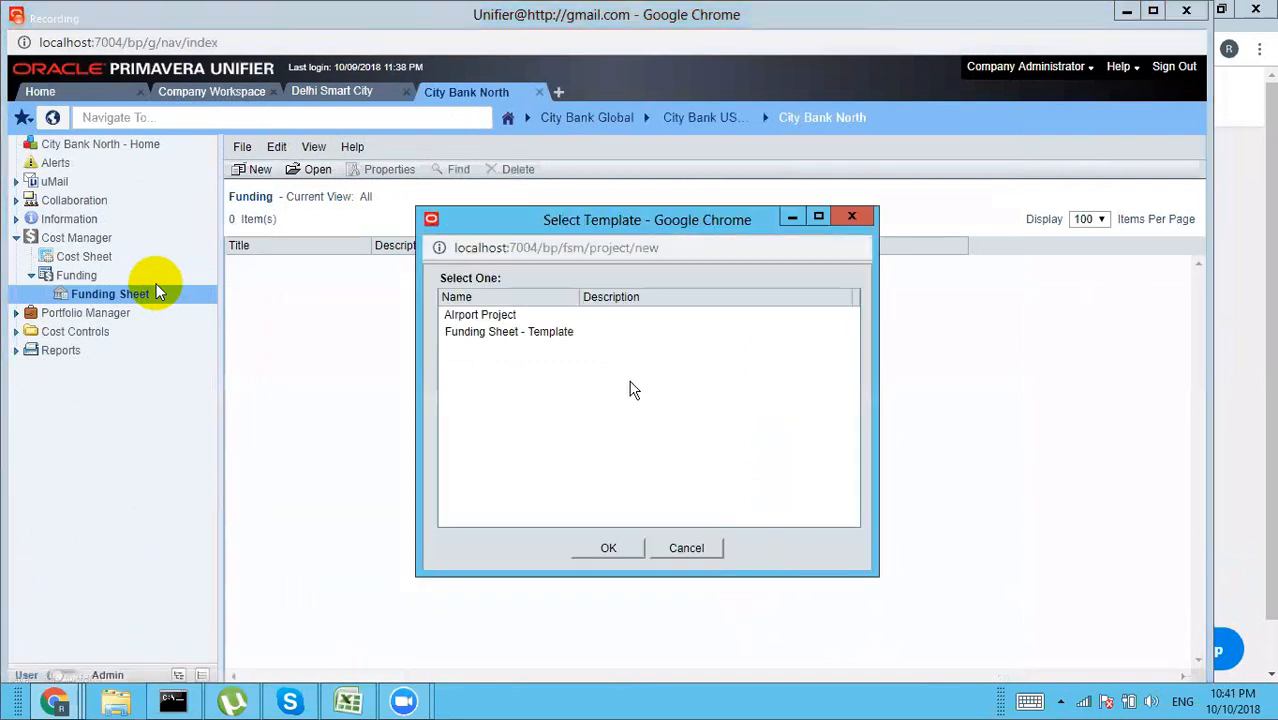
{"action": "left_click", "coordinate": [525, 333]}
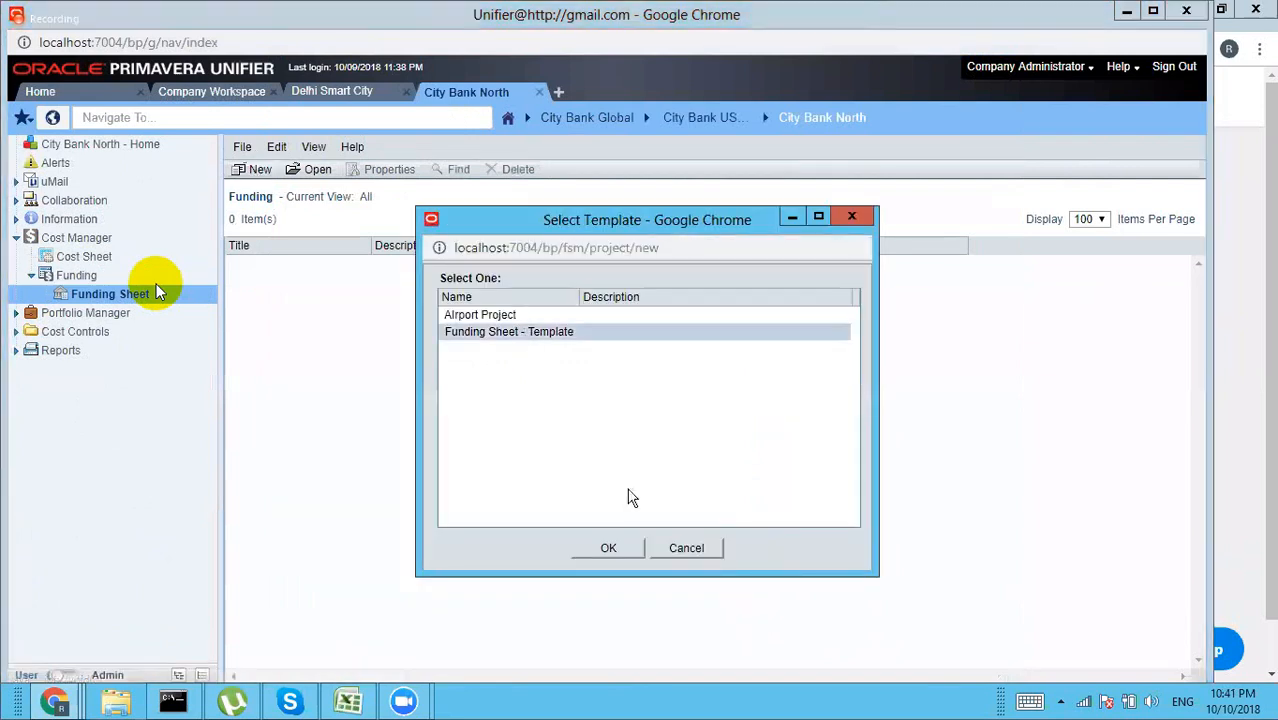
{"action": "left_click", "coordinate": [610, 548]}
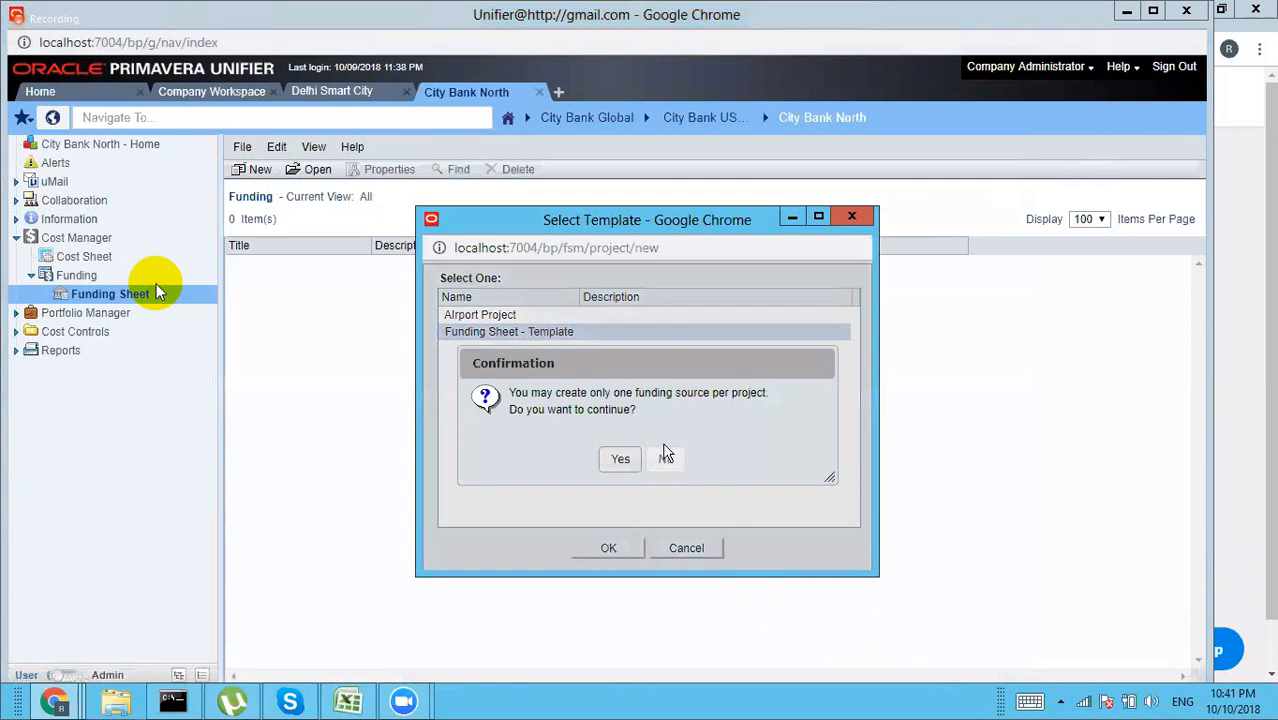
{"action": "left_click", "coordinate": [621, 462]}
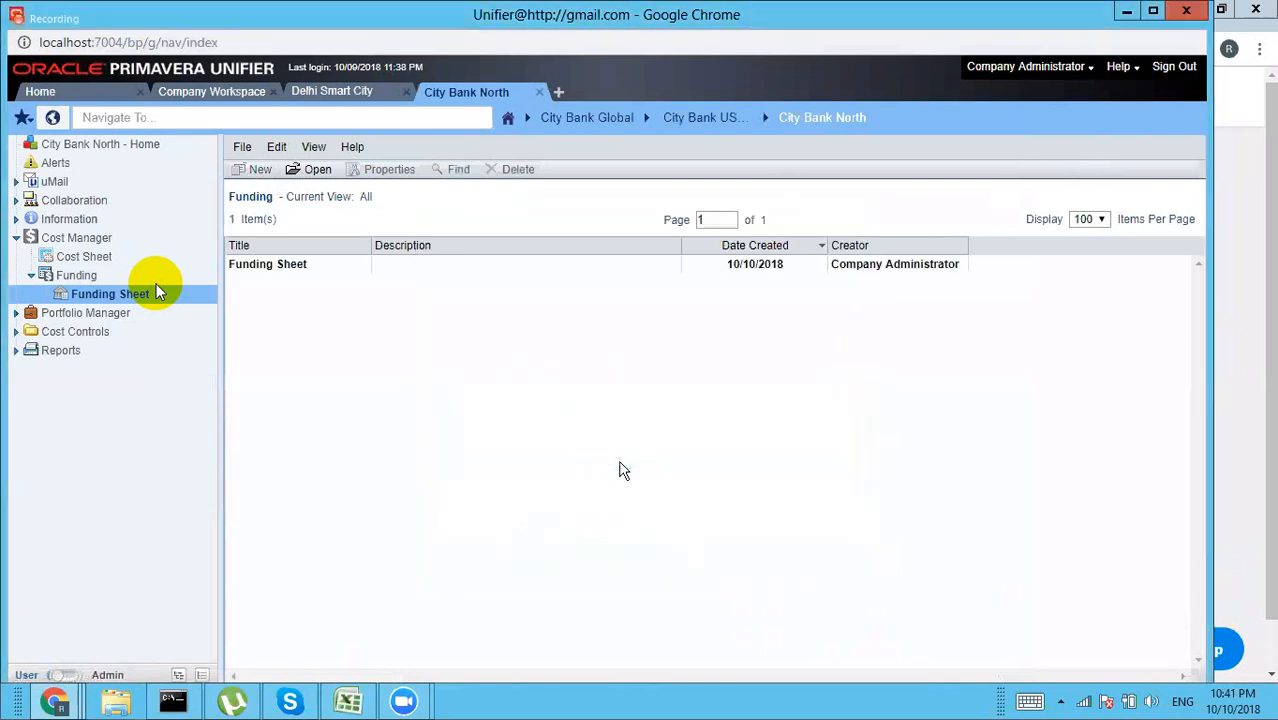
Step: Add a Delhi Govt fund row to the project funding sheet
{"action": "double_click", "coordinate": [309, 268]}
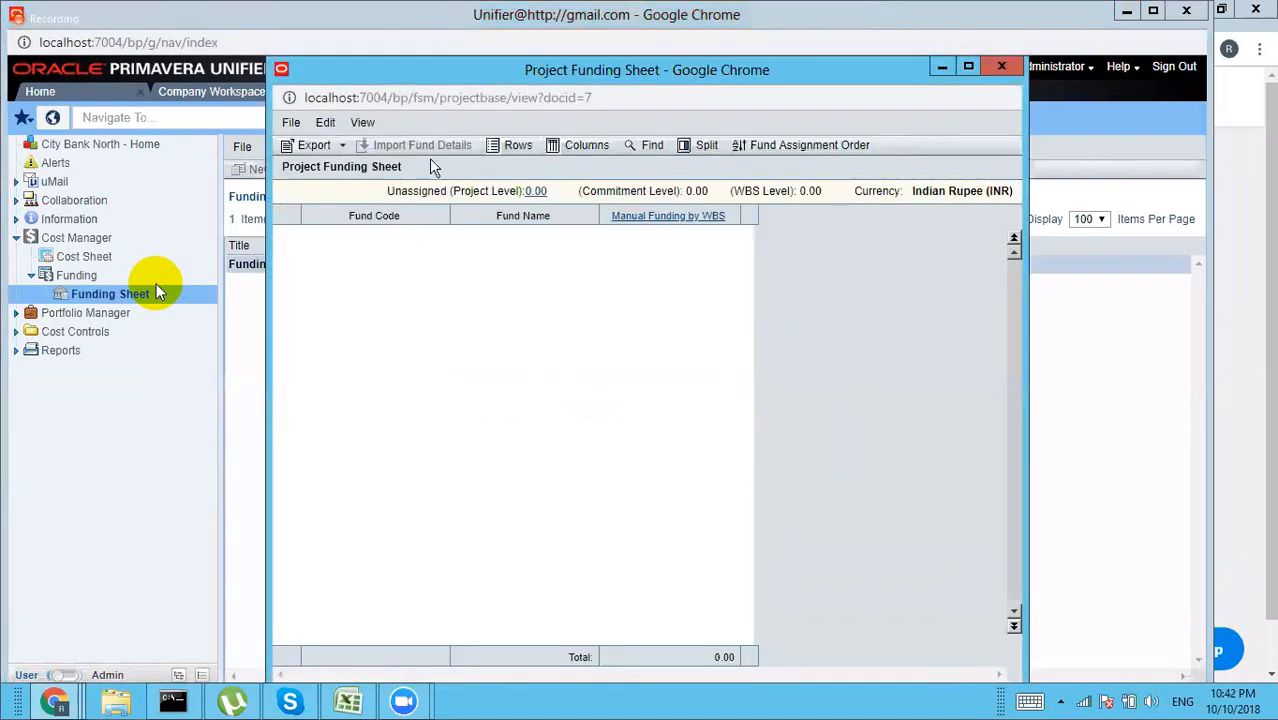
{"action": "left_click", "coordinate": [518, 146]}
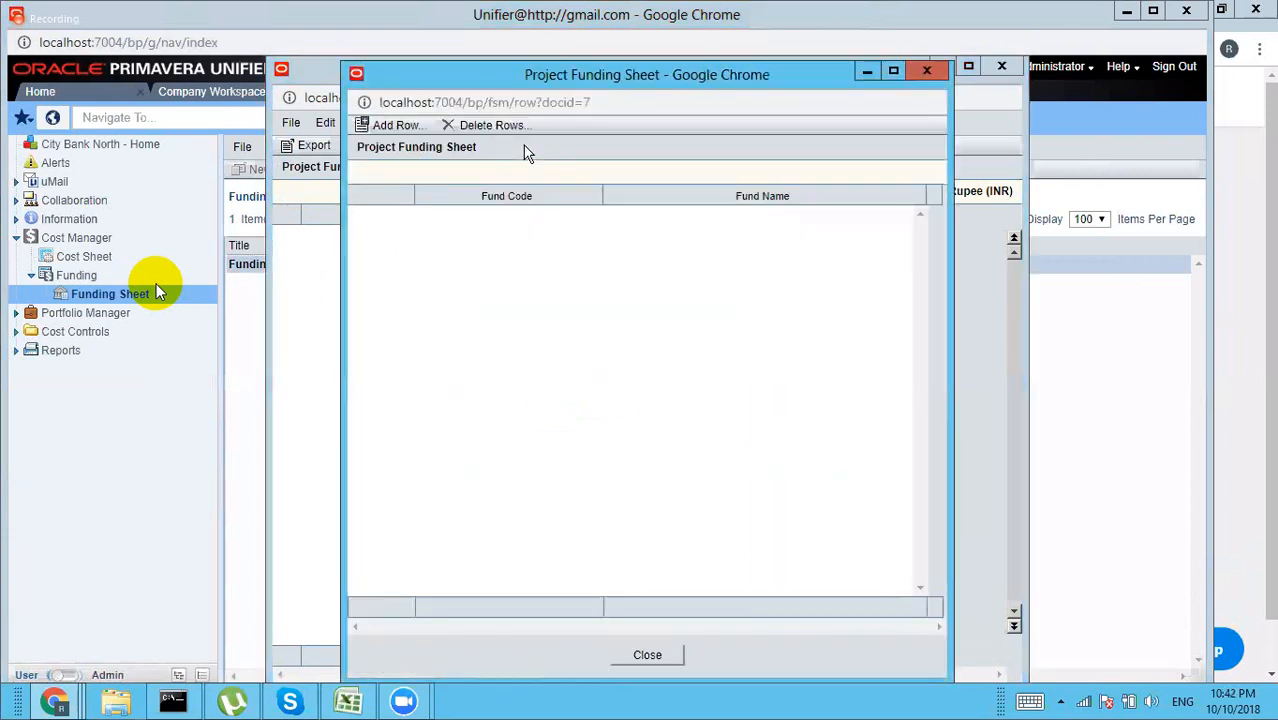
{"action": "left_click", "coordinate": [399, 125]}
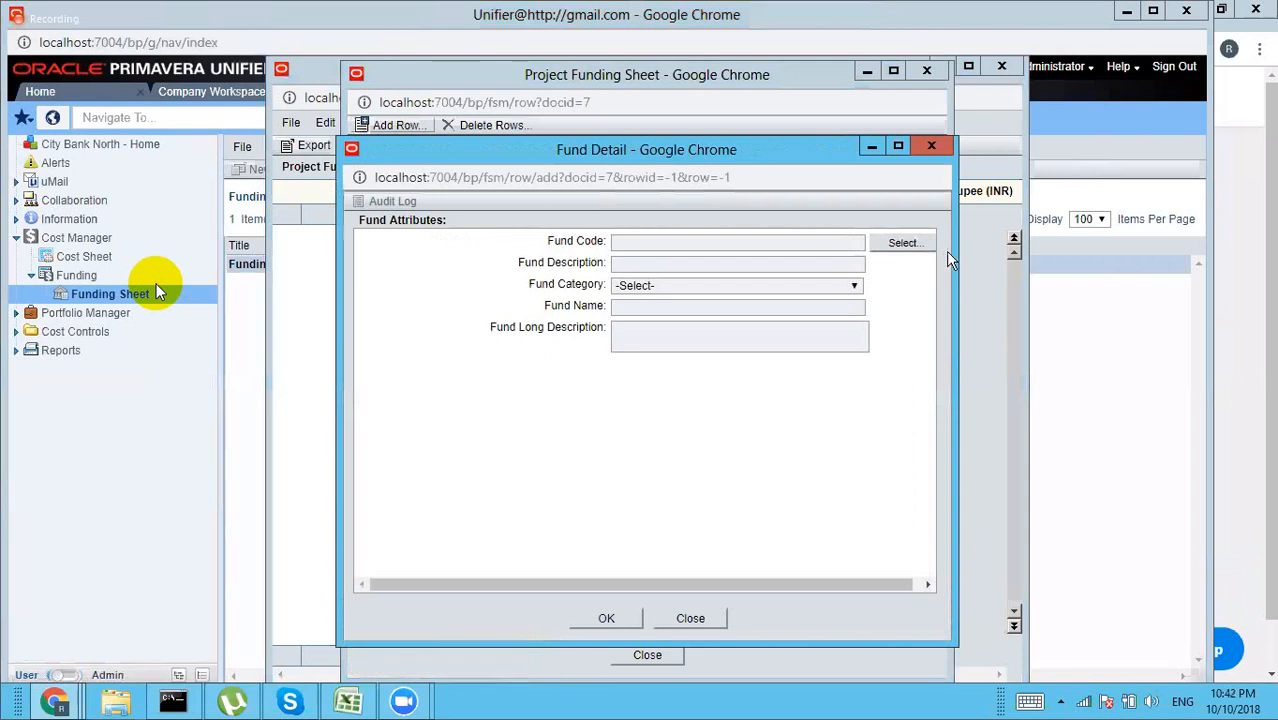
{"action": "left_click", "coordinate": [903, 245]}
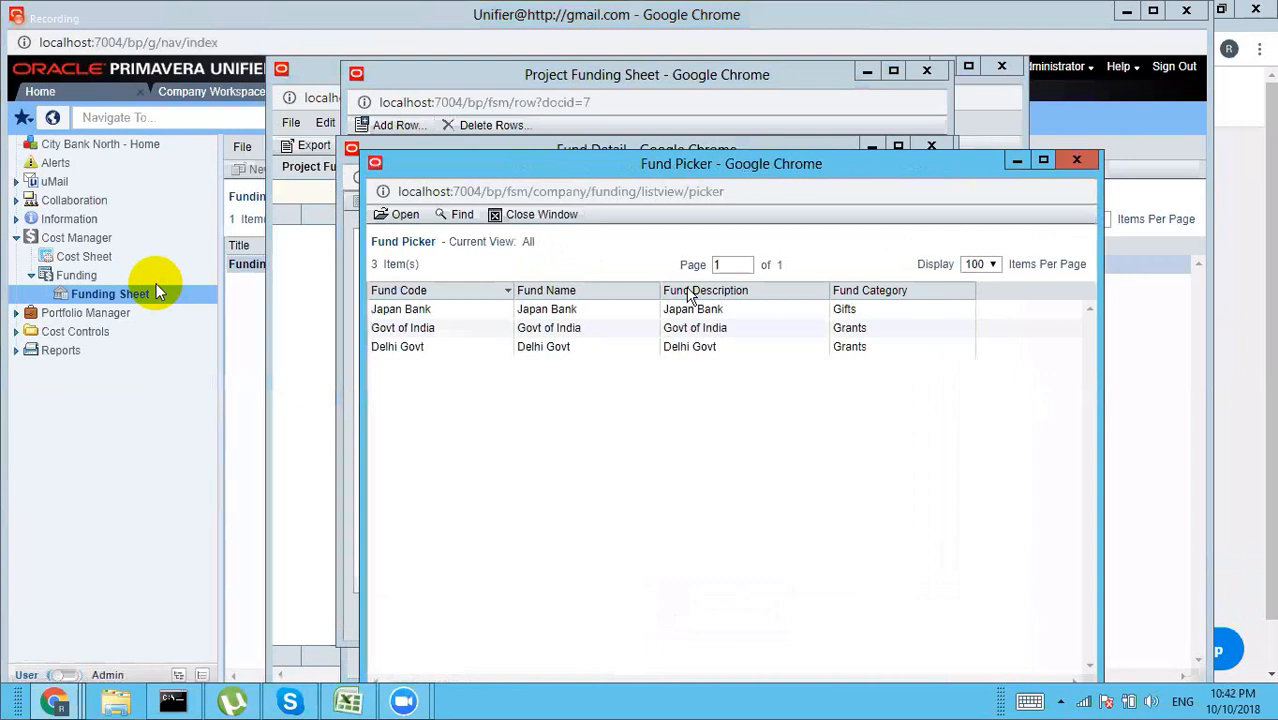
{"action": "left_click", "coordinate": [537, 350]}
{"action": "left_click", "coordinate": [406, 216]}
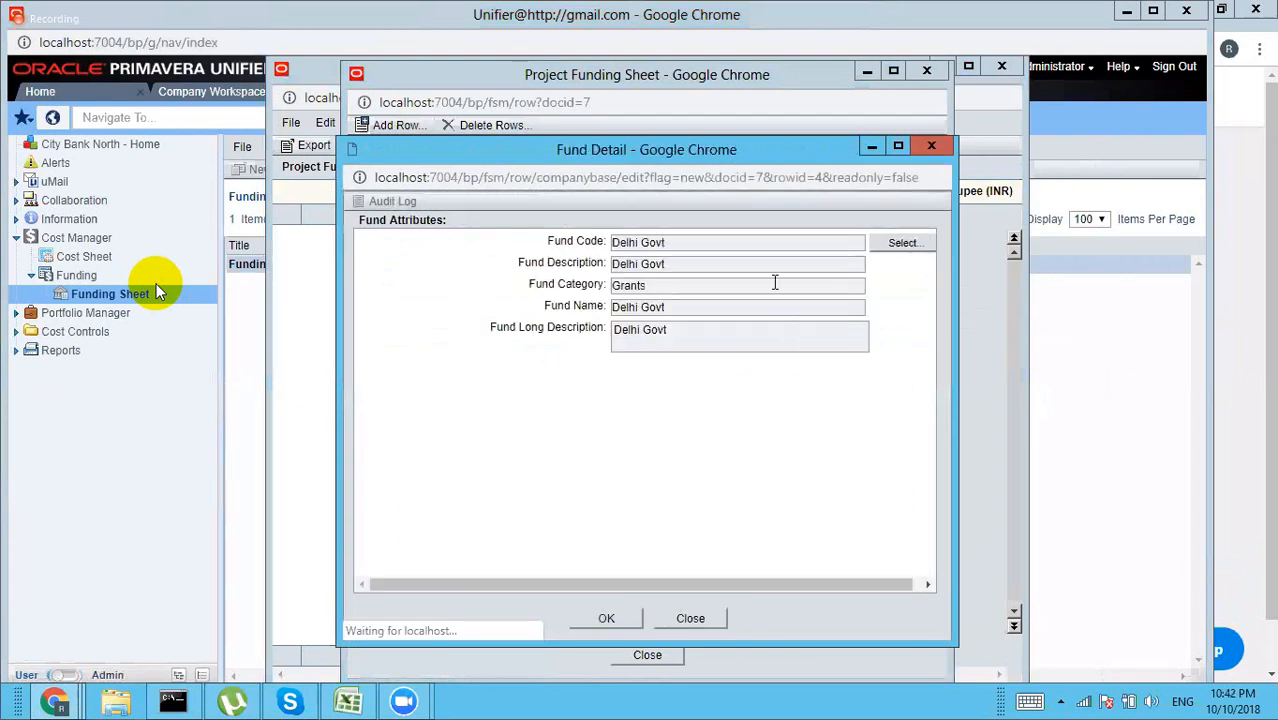
{"action": "left_click", "coordinate": [609, 619]}
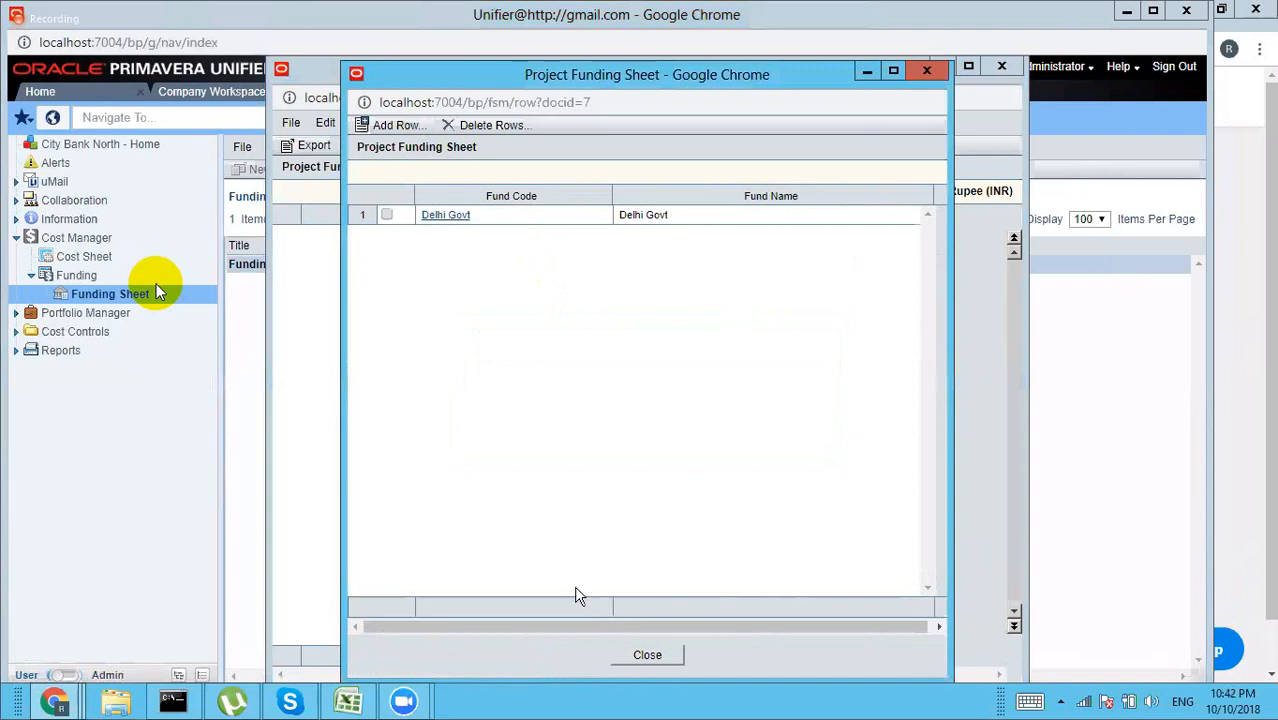
{"action": "left_click", "coordinate": [647, 655]}
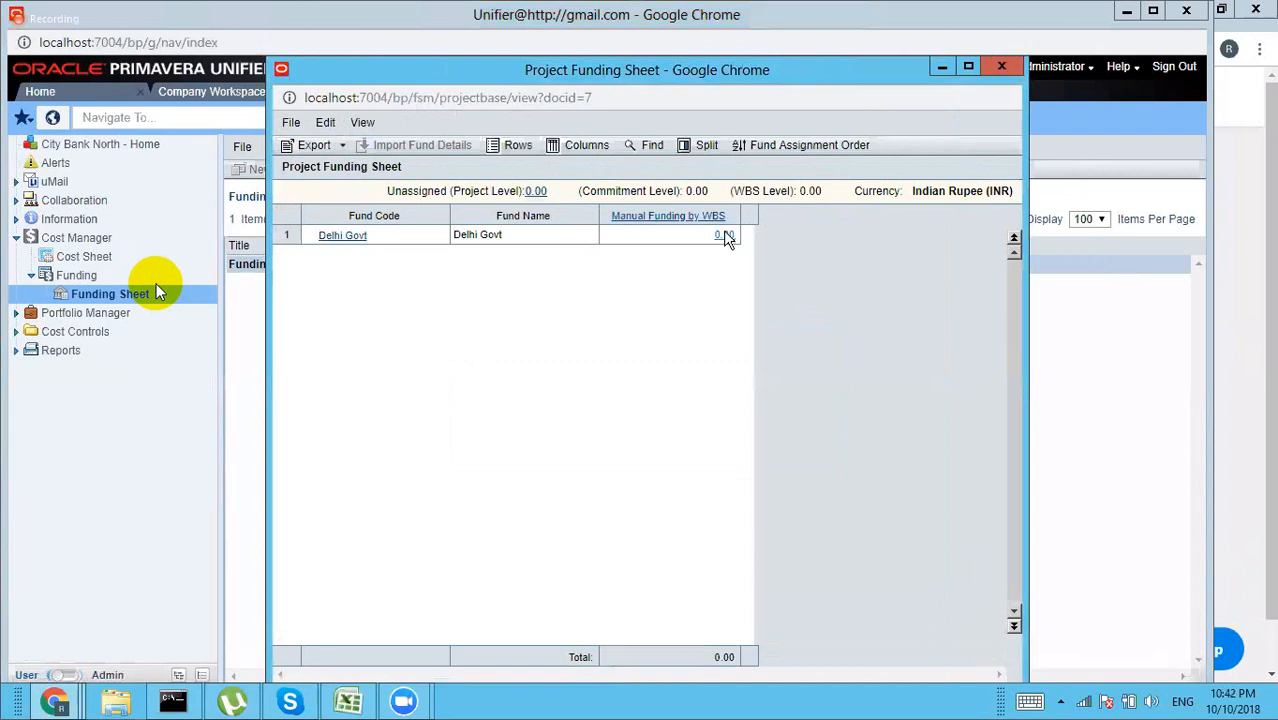
{"action": "left_click", "coordinate": [724, 235]}
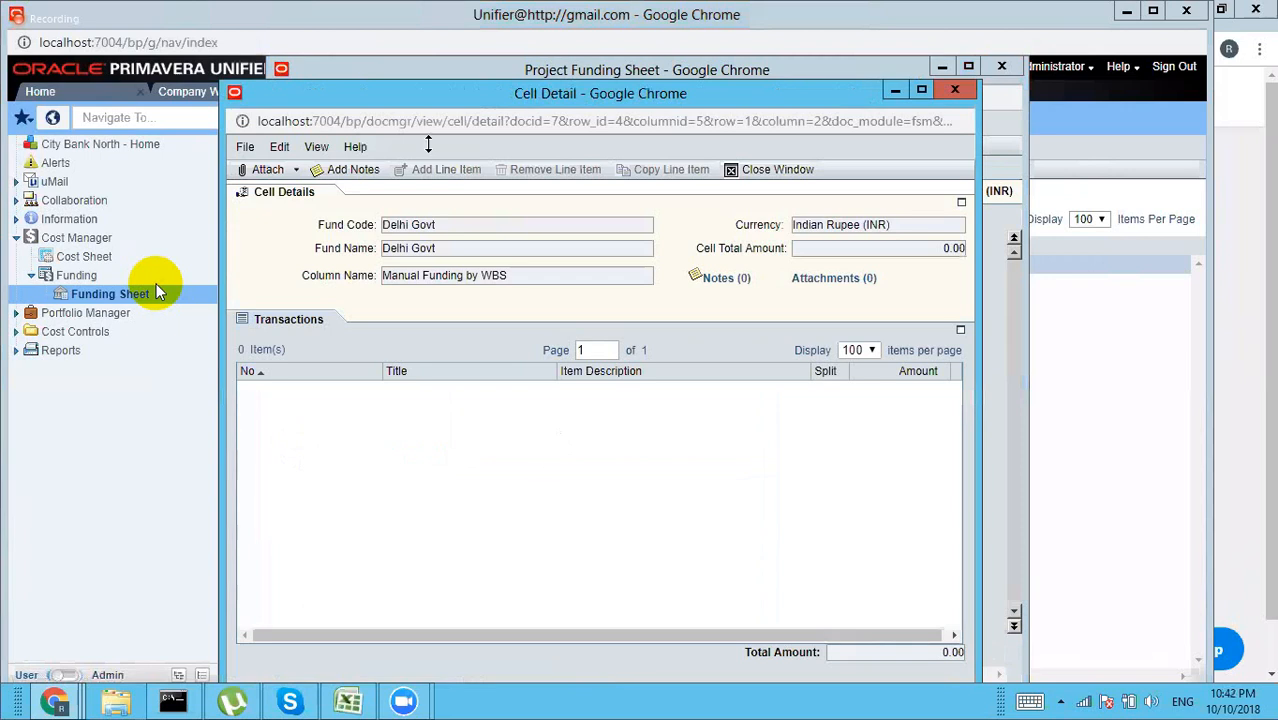
{"action": "left_click_drag", "start_coordinate": [698, 93], "coordinate": [695, 70]}
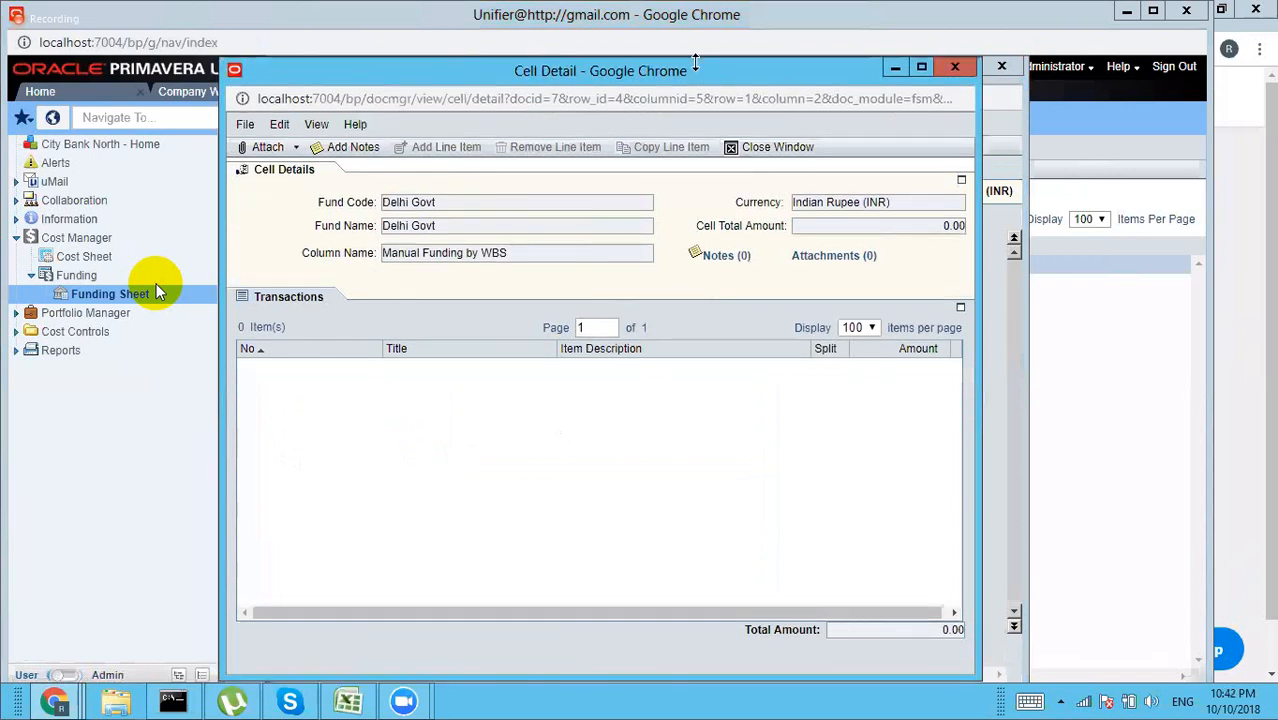
{"action": "left_click", "coordinate": [958, 72]}
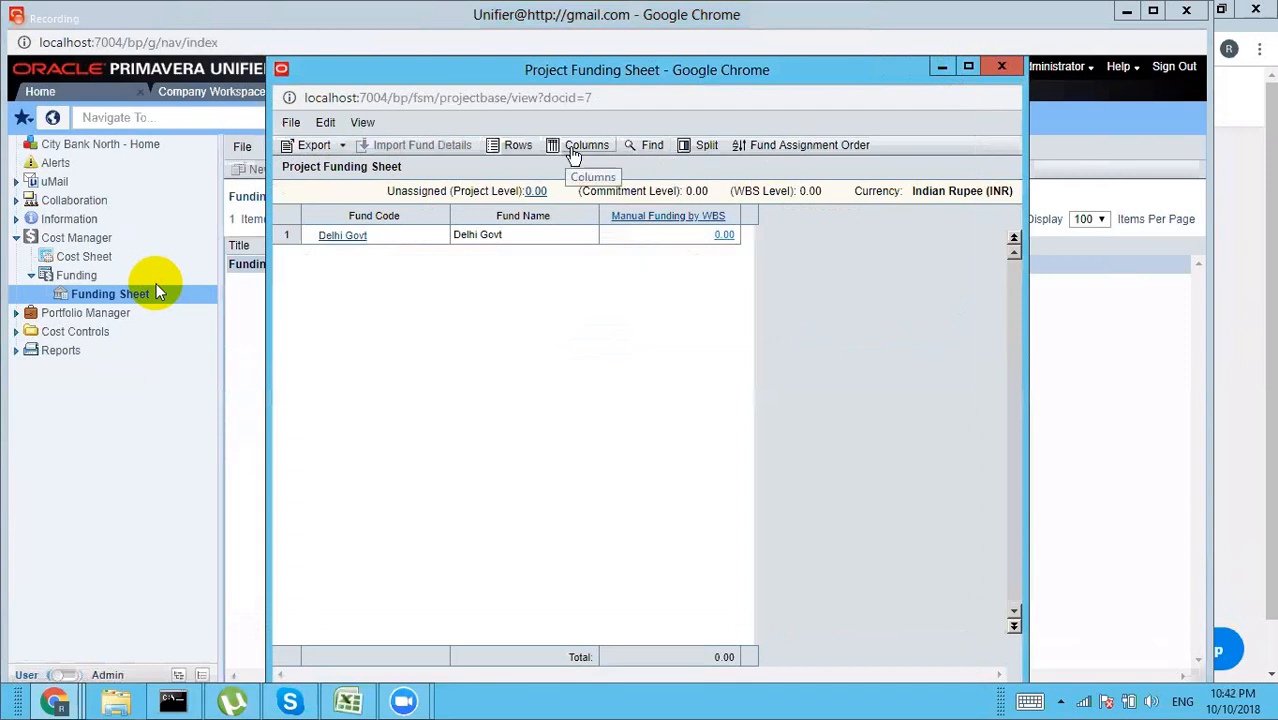
Step: Define a new column sourced from Manual Funding by Project, direct cell entry, after Fund Name
{"action": "left_click", "coordinate": [572, 151]}
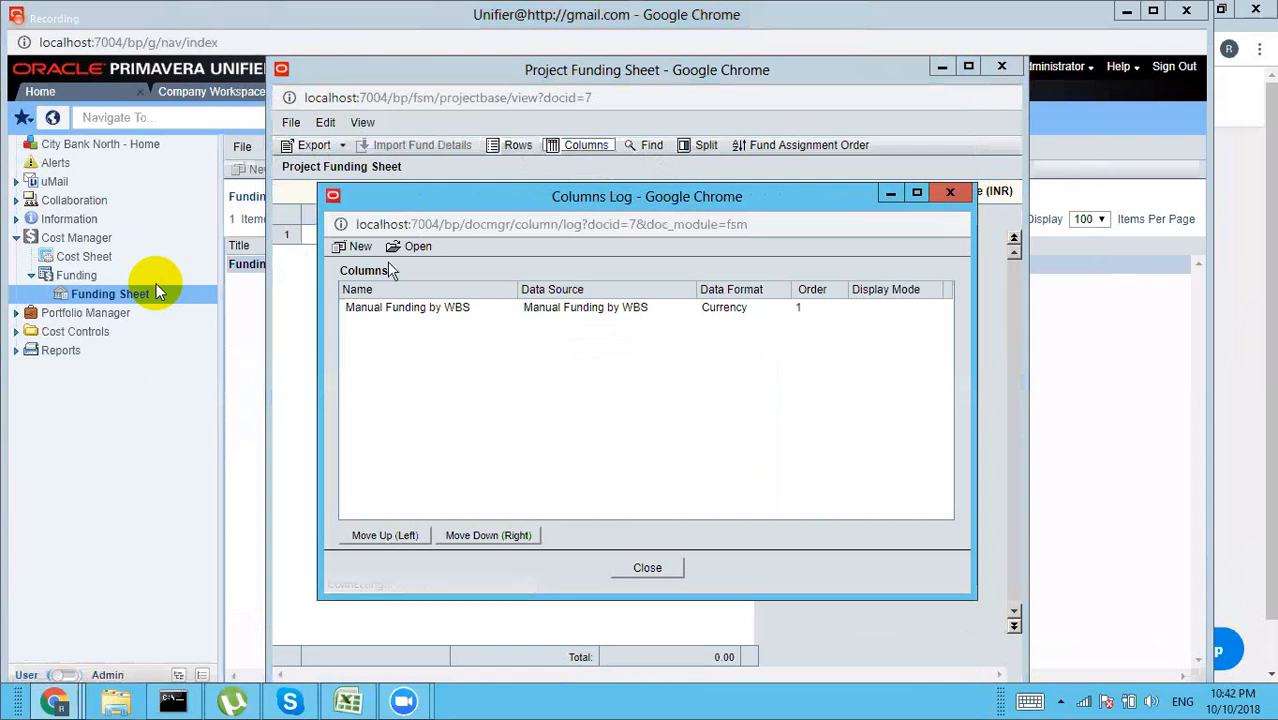
{"action": "left_click", "coordinate": [360, 247]}
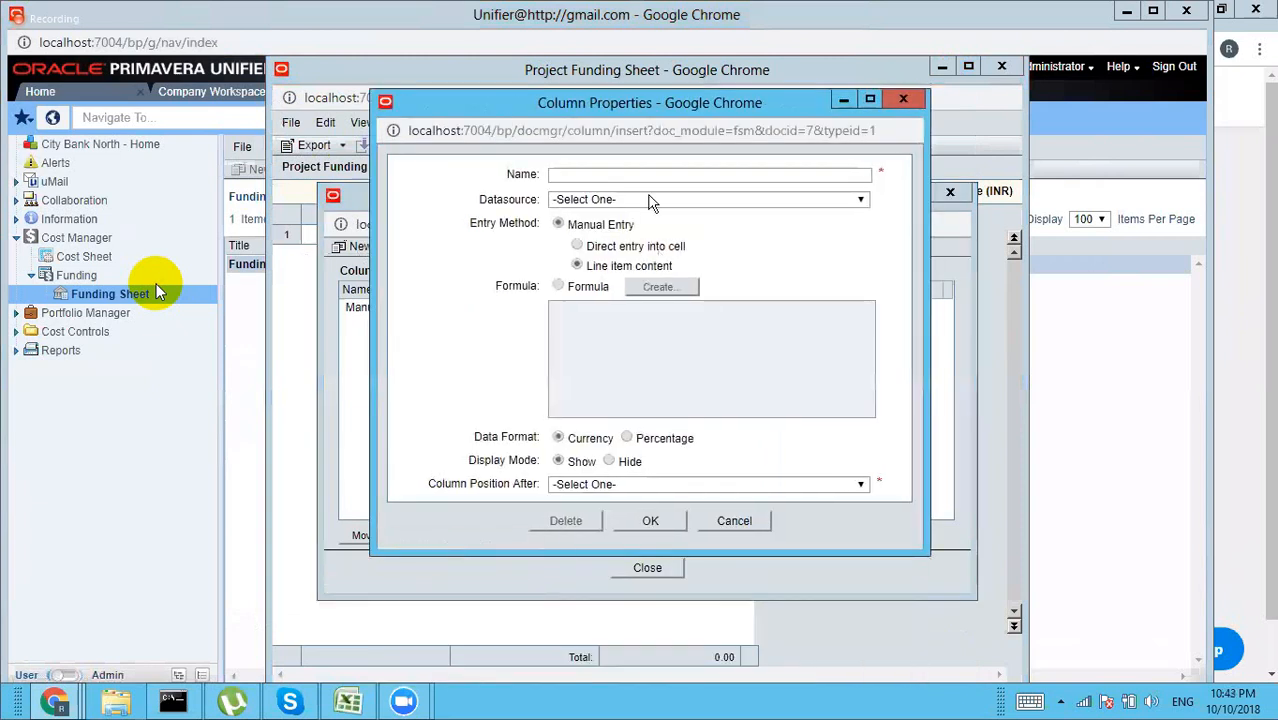
{"action": "left_click", "coordinate": [651, 204]}
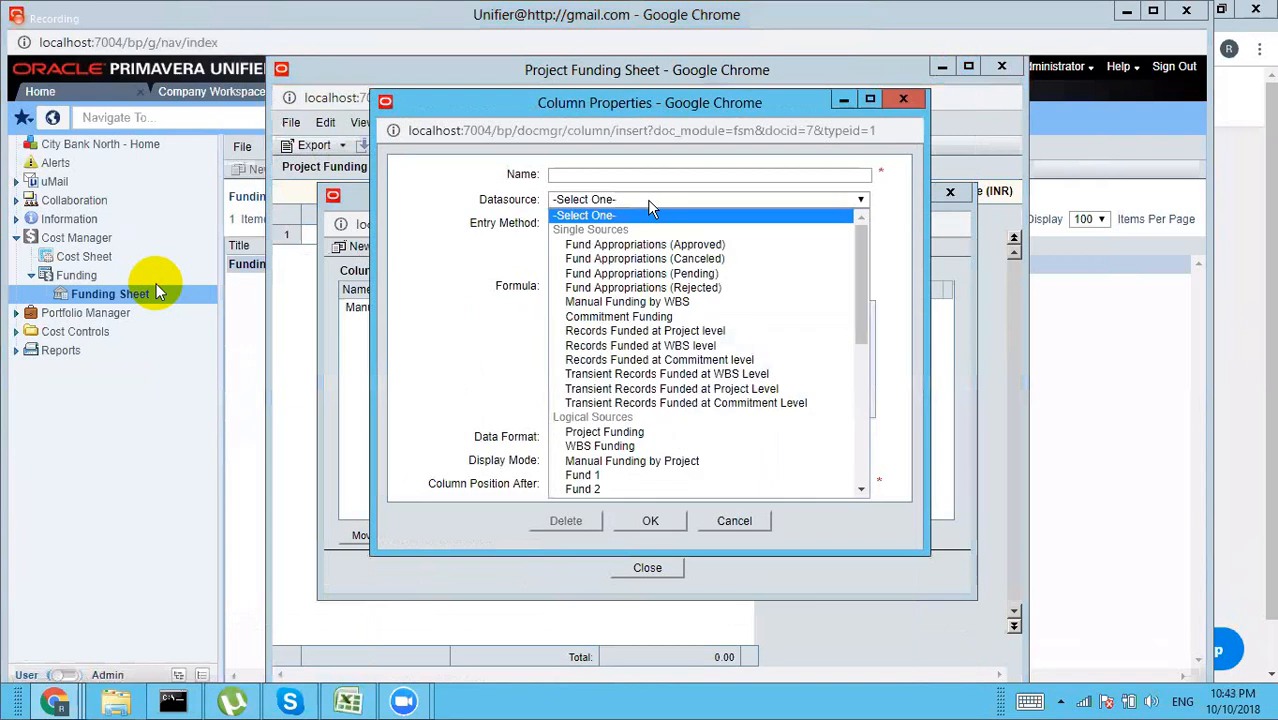
{"action": "left_click", "coordinate": [607, 447]}
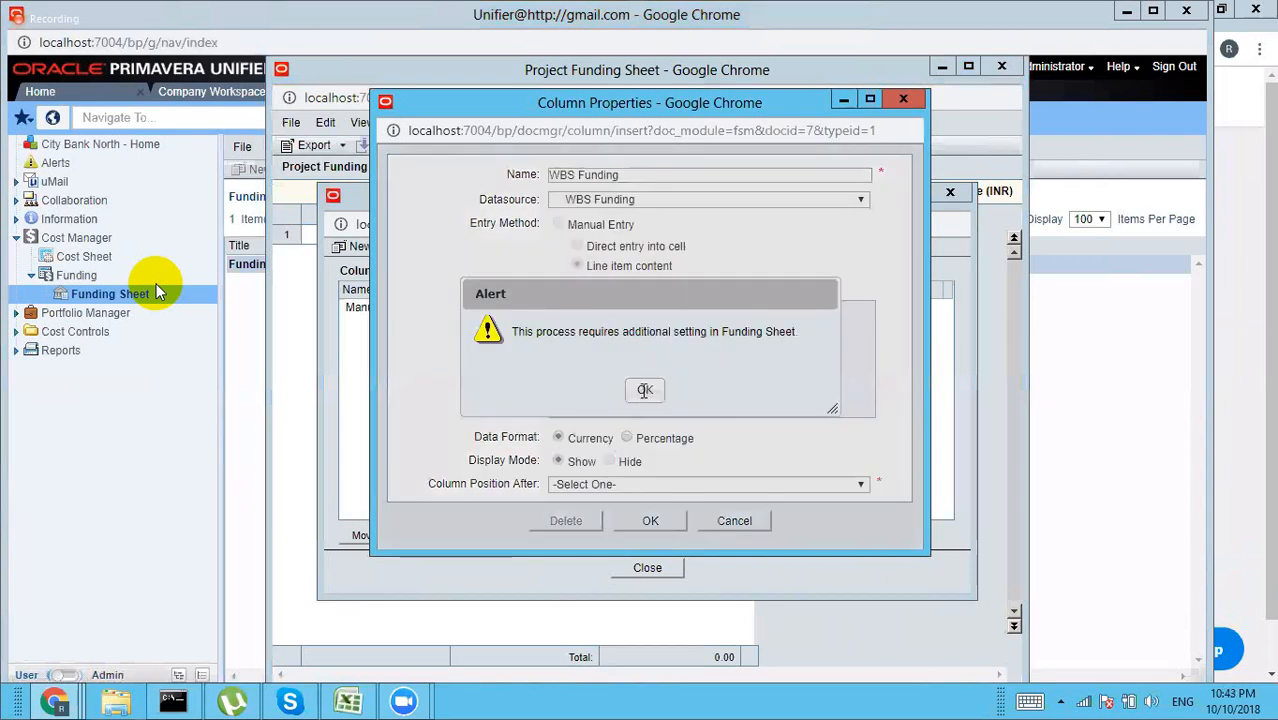
{"action": "left_click", "coordinate": [645, 393]}
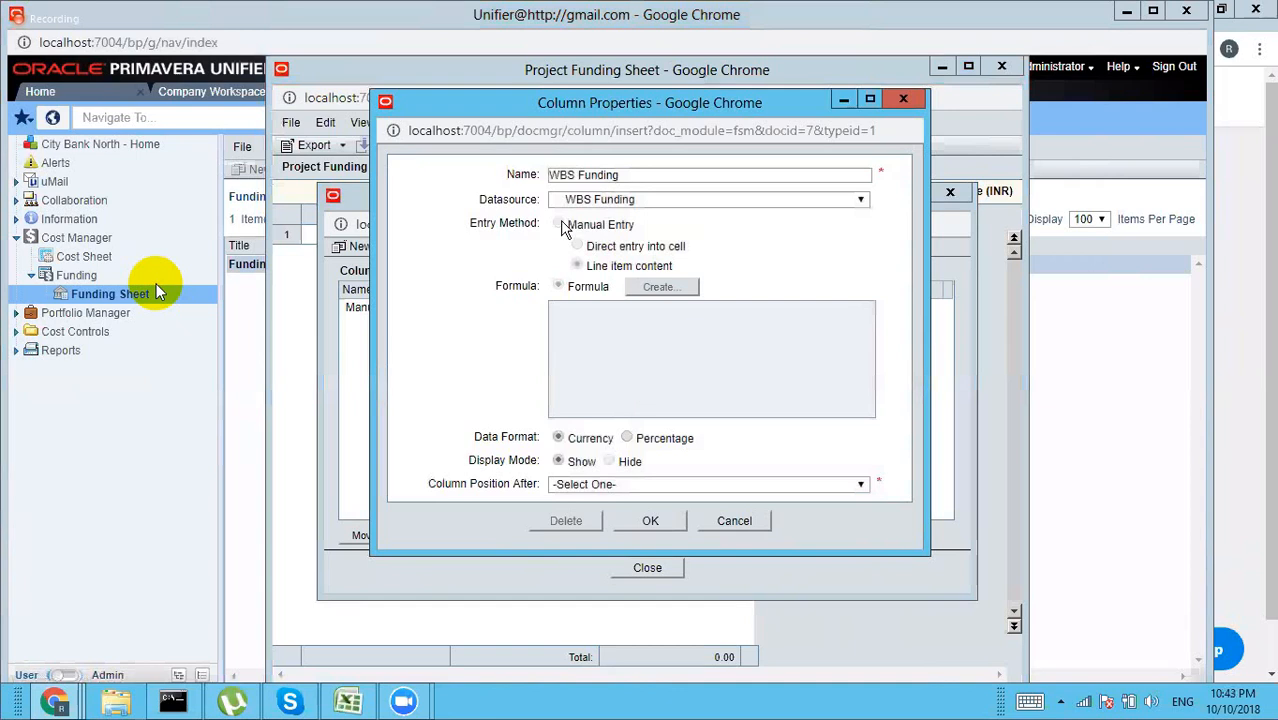
{"action": "left_click", "coordinate": [637, 201]}
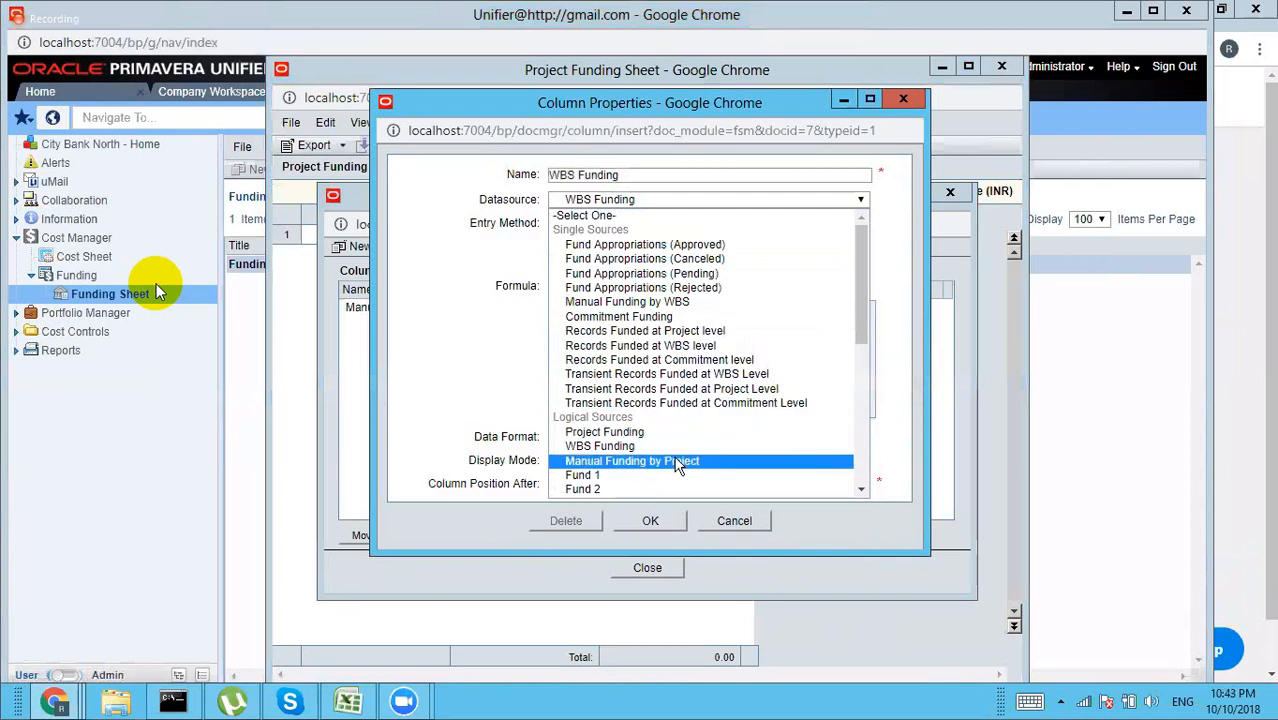
{"action": "left_click", "coordinate": [679, 462]}
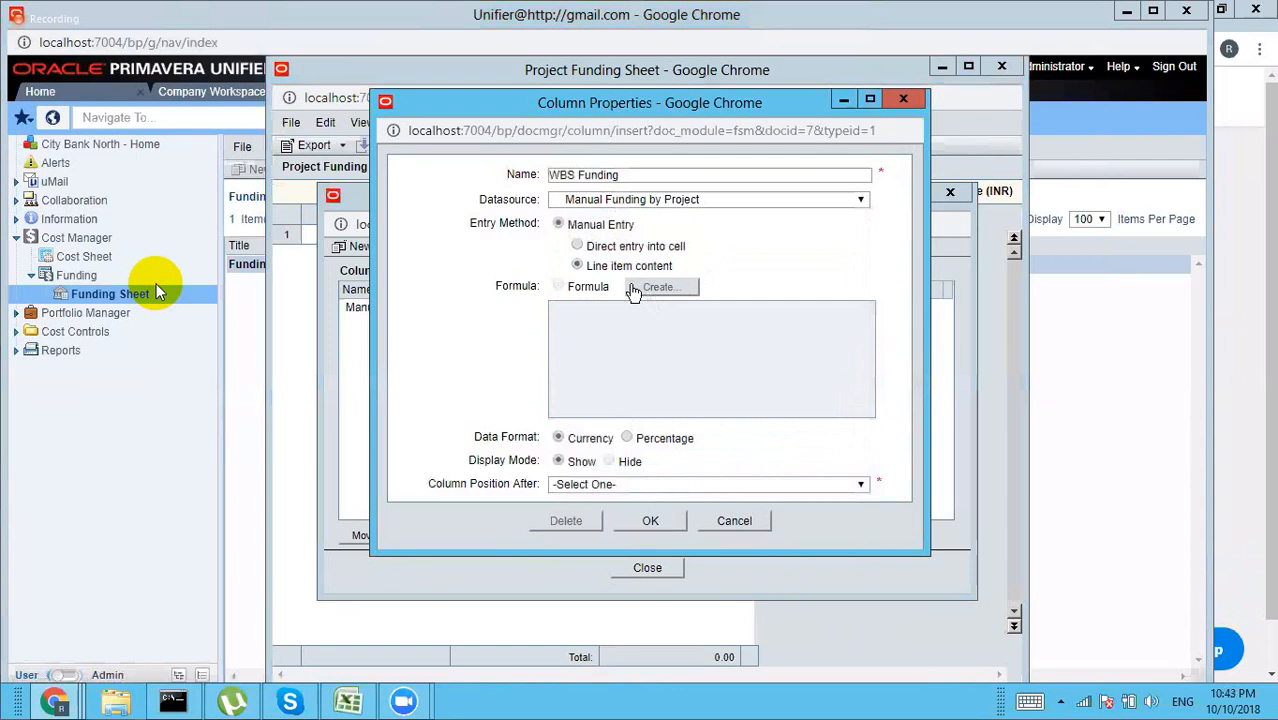
{"action": "left_click", "coordinate": [578, 247]}
{"action": "left_click", "coordinate": [597, 484]}
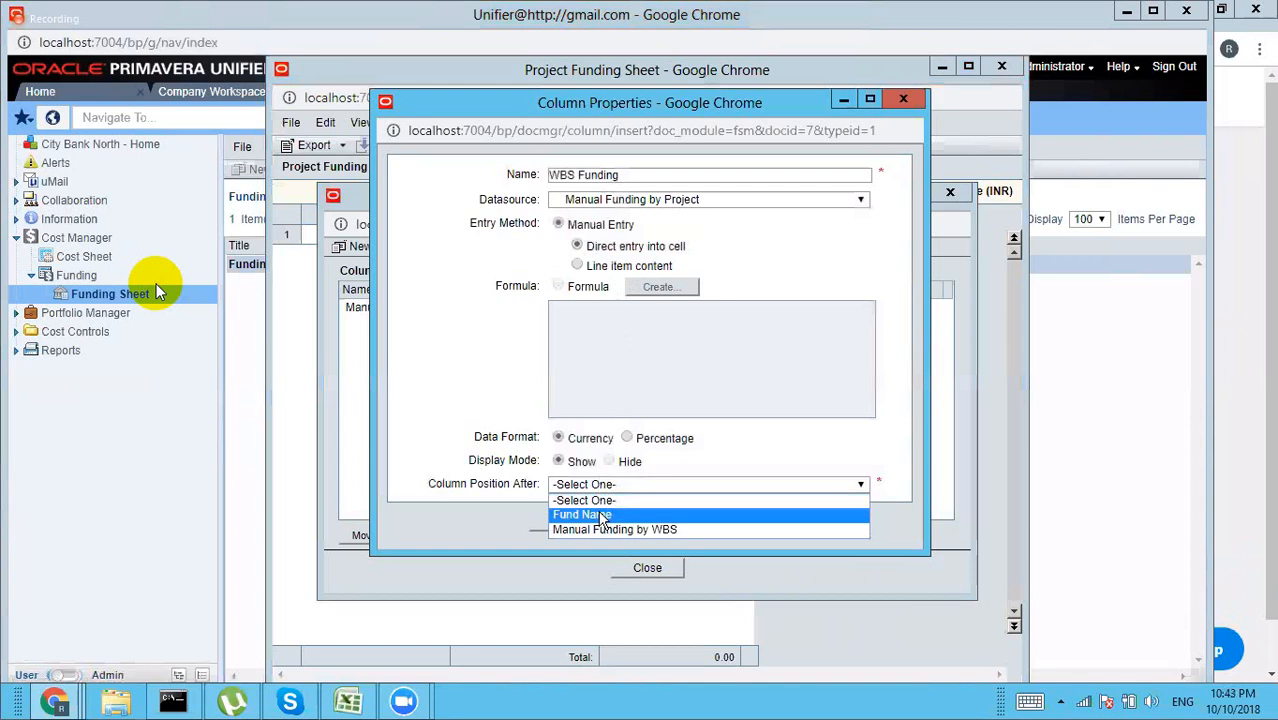
{"action": "left_click", "coordinate": [603, 515]}
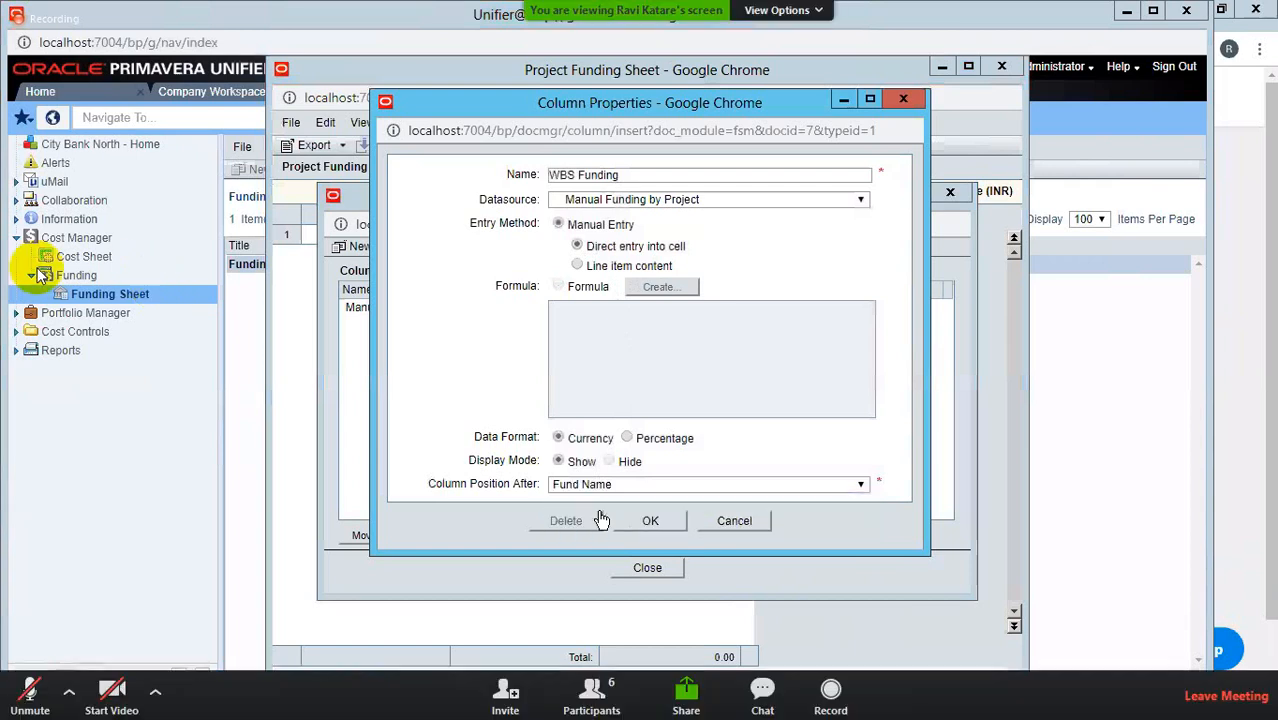
{"action": "left_click", "coordinate": [645, 521]}
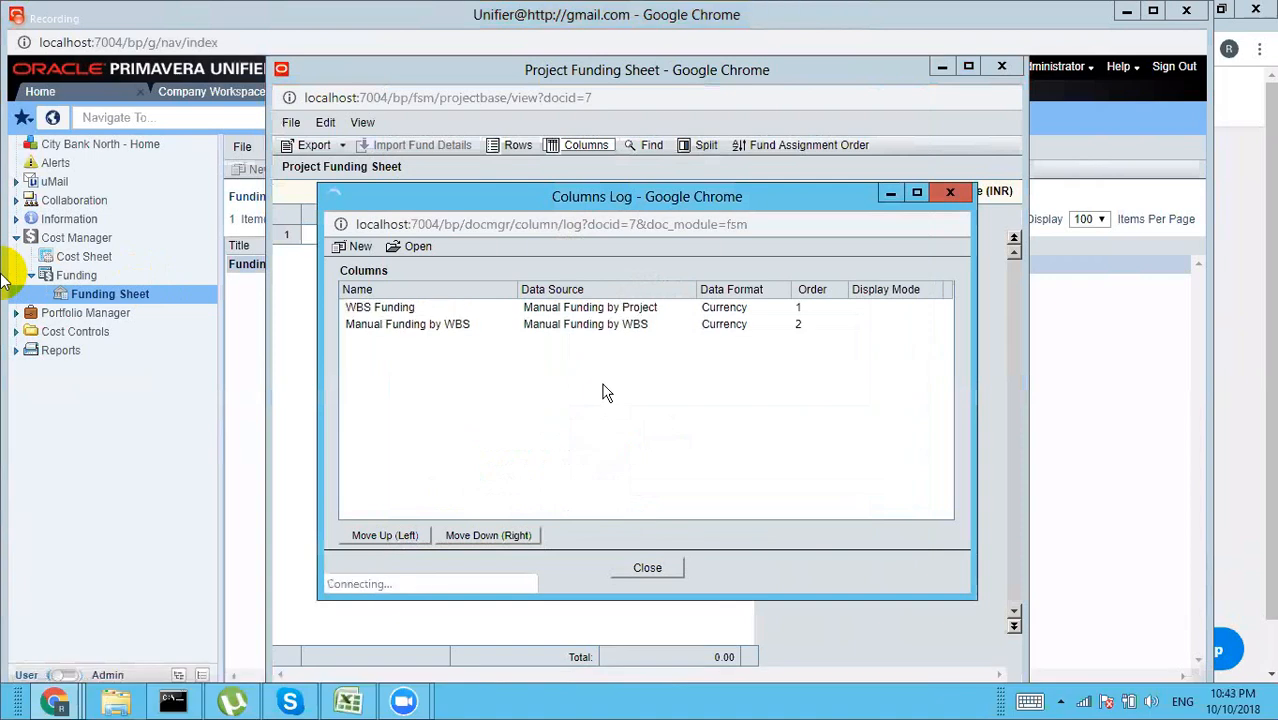
Step: Reopen the WBS Funding column's properties, confirm them, and close the Columns Log
{"action": "left_click", "coordinate": [625, 306]}
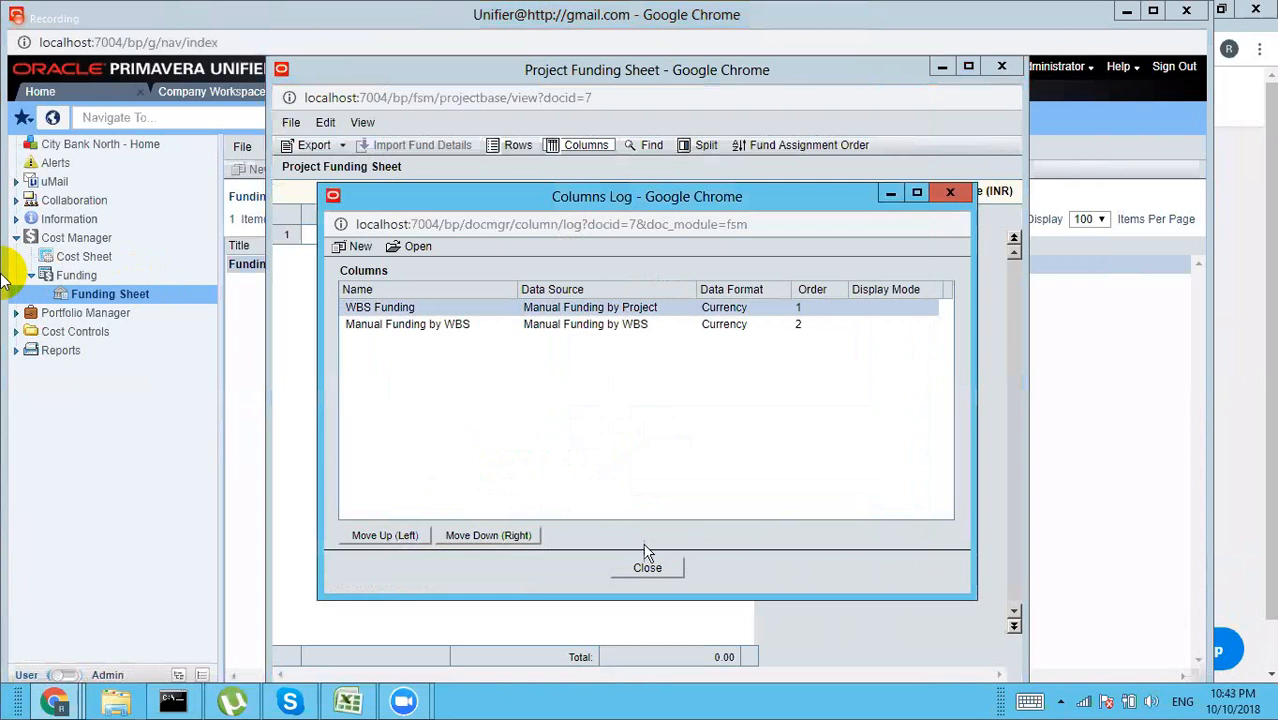
{"action": "left_click", "coordinate": [418, 247]}
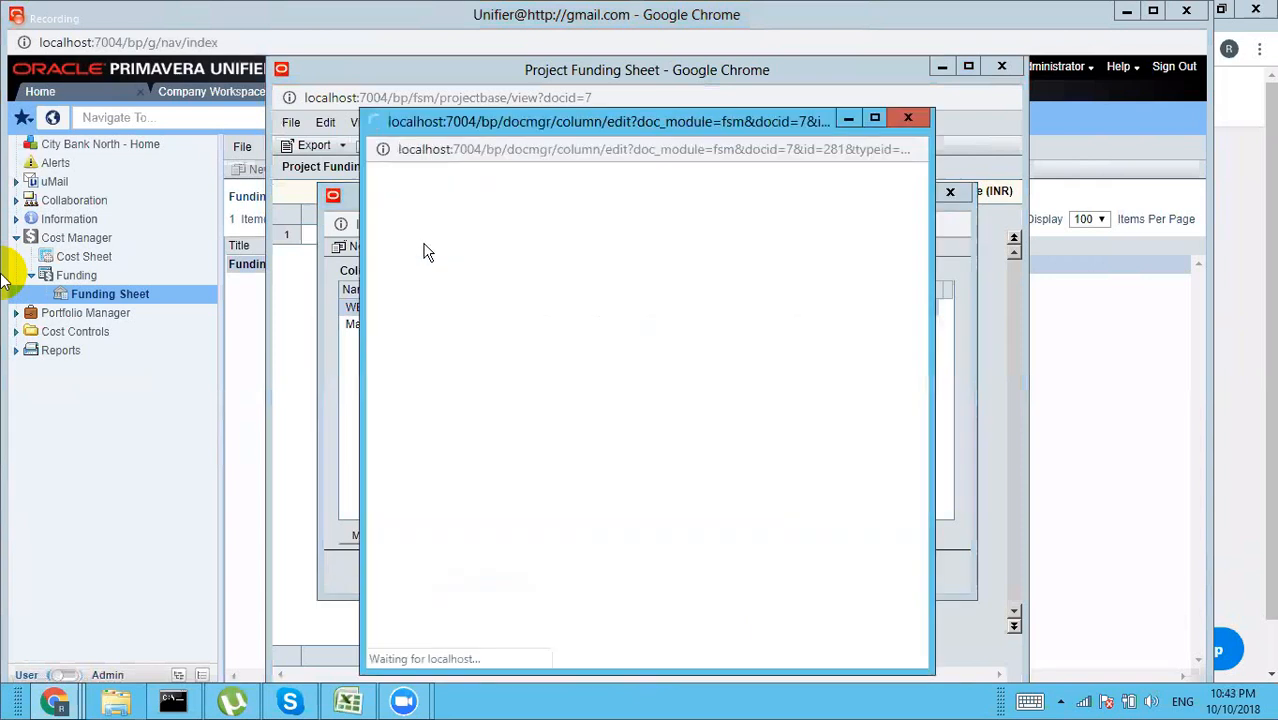
{"action": "left_click", "coordinate": [638, 541]}
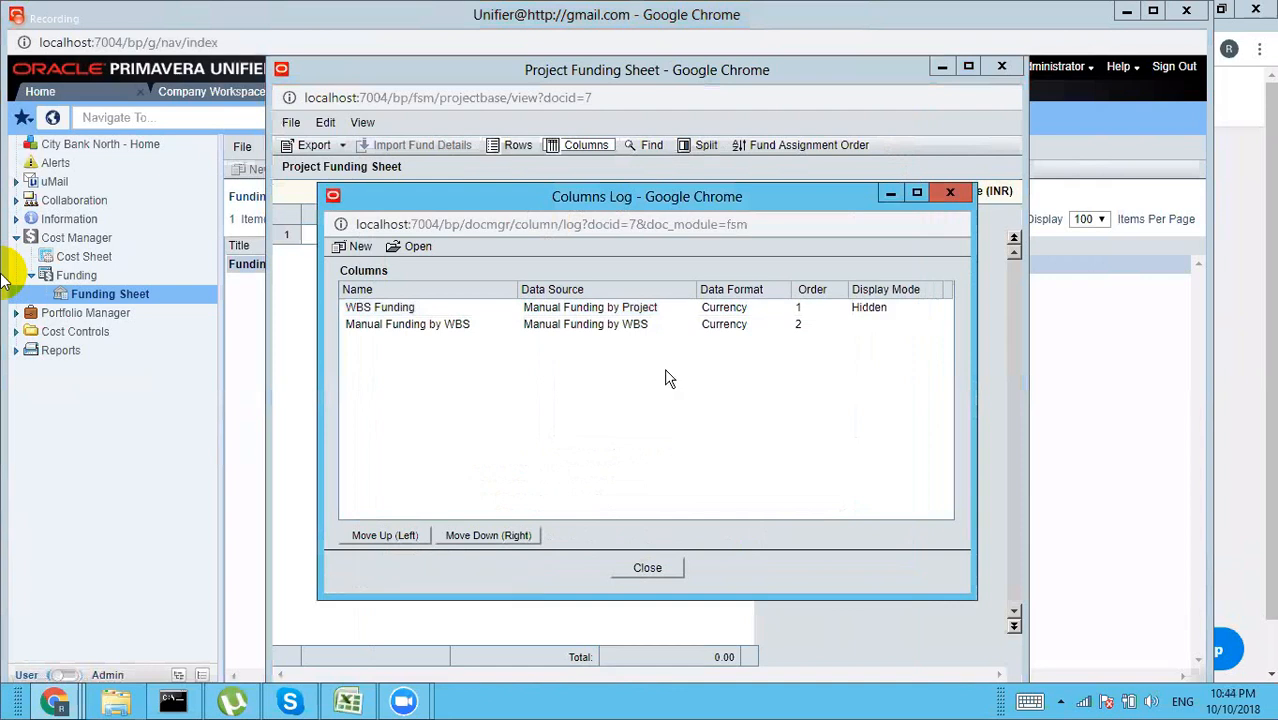
{"action": "left_click", "coordinate": [646, 574]}
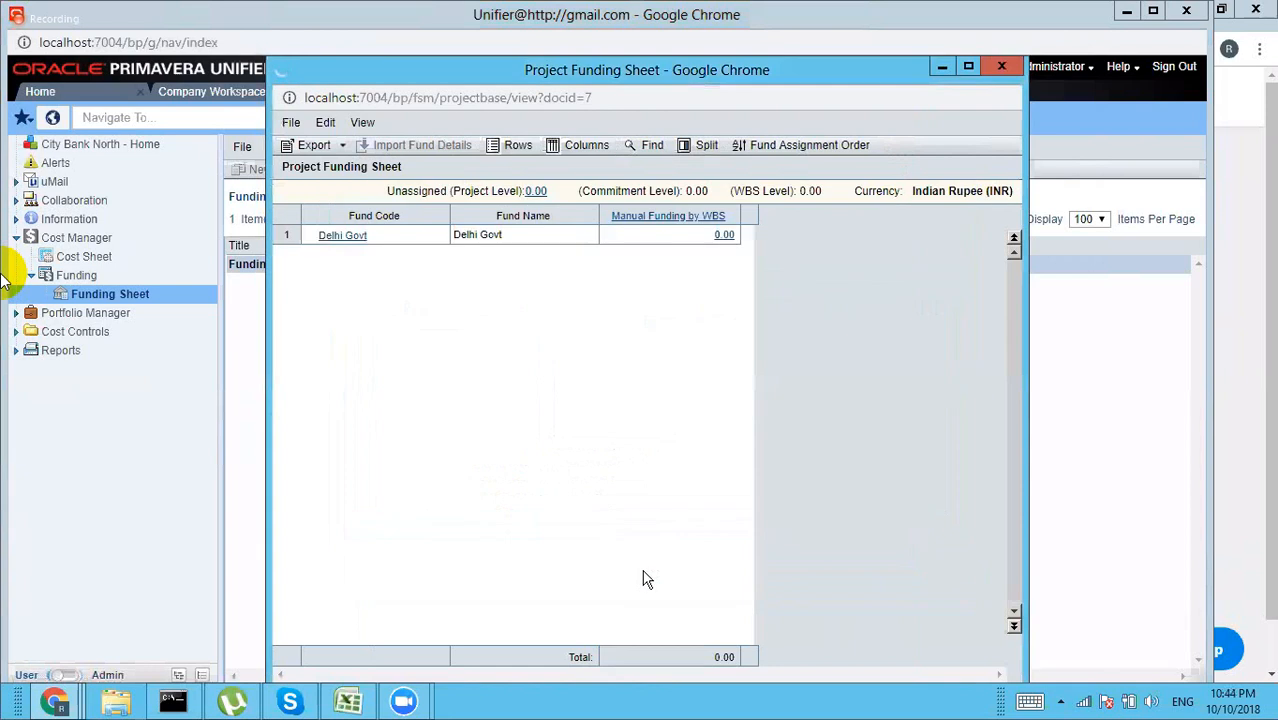
{"action": "left_click", "coordinate": [723, 236]}
{"action": "left_click", "coordinate": [724, 237]}
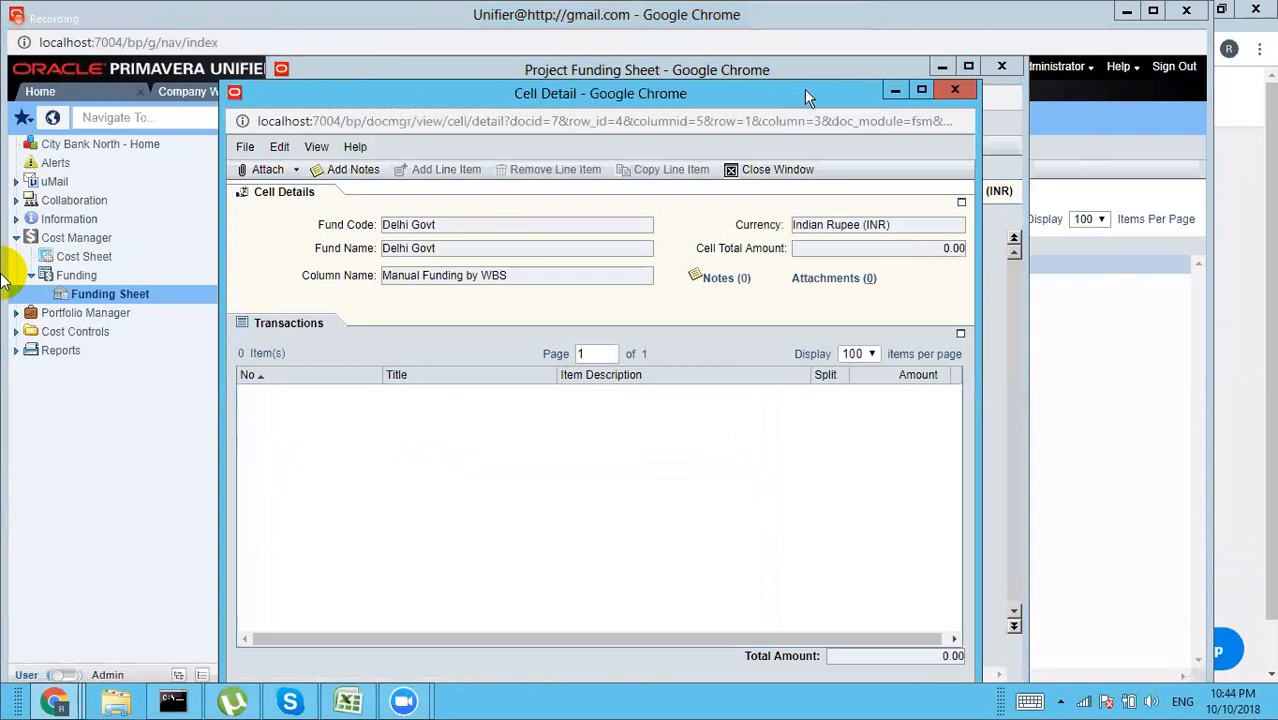
{"action": "left_click_drag", "start_coordinate": [804, 89], "coordinate": [805, 72]}
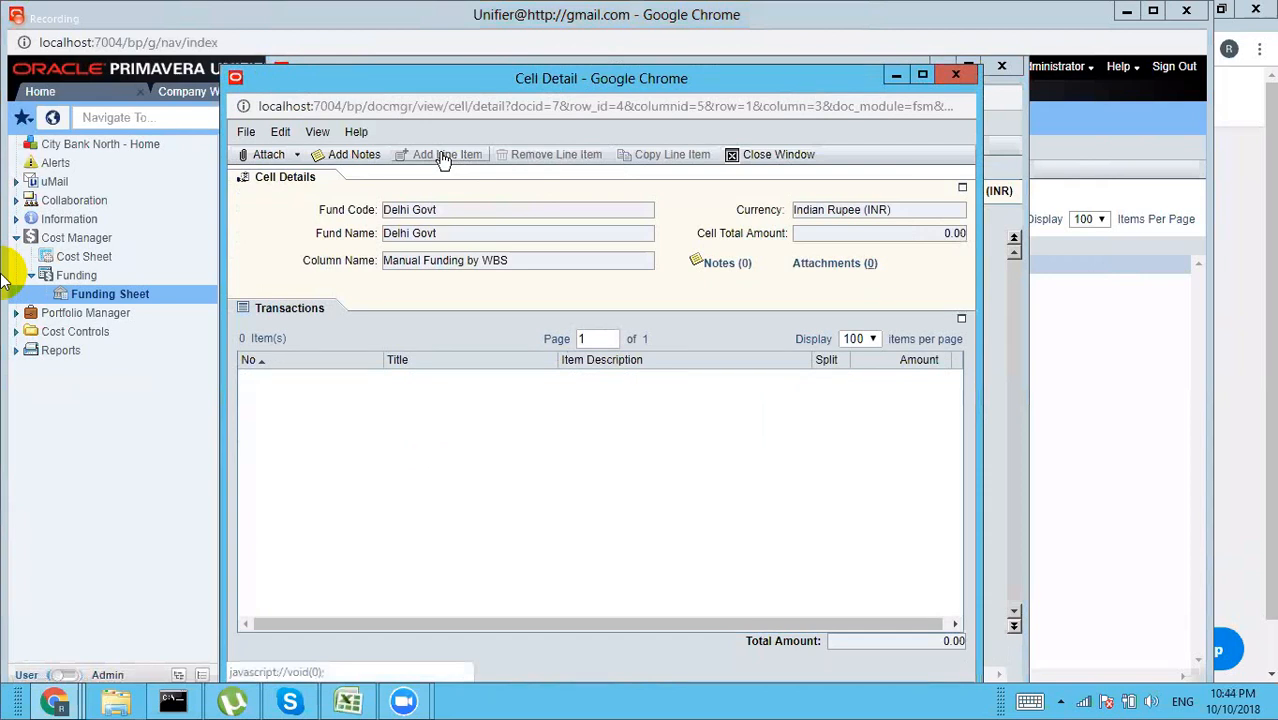
{"action": "left_click", "coordinate": [956, 77]}
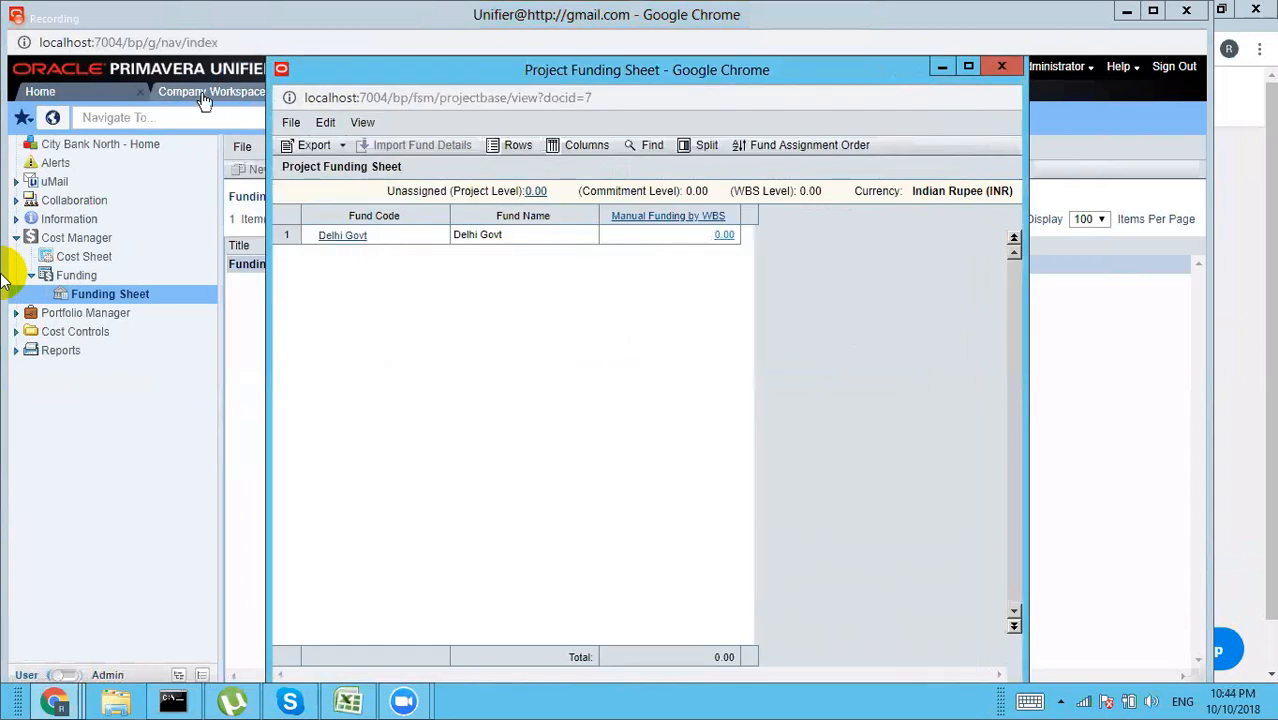
Step: Close the project funding sheet and show the Company Workspace Funding log in User mode
{"action": "left_click", "coordinate": [1002, 68]}
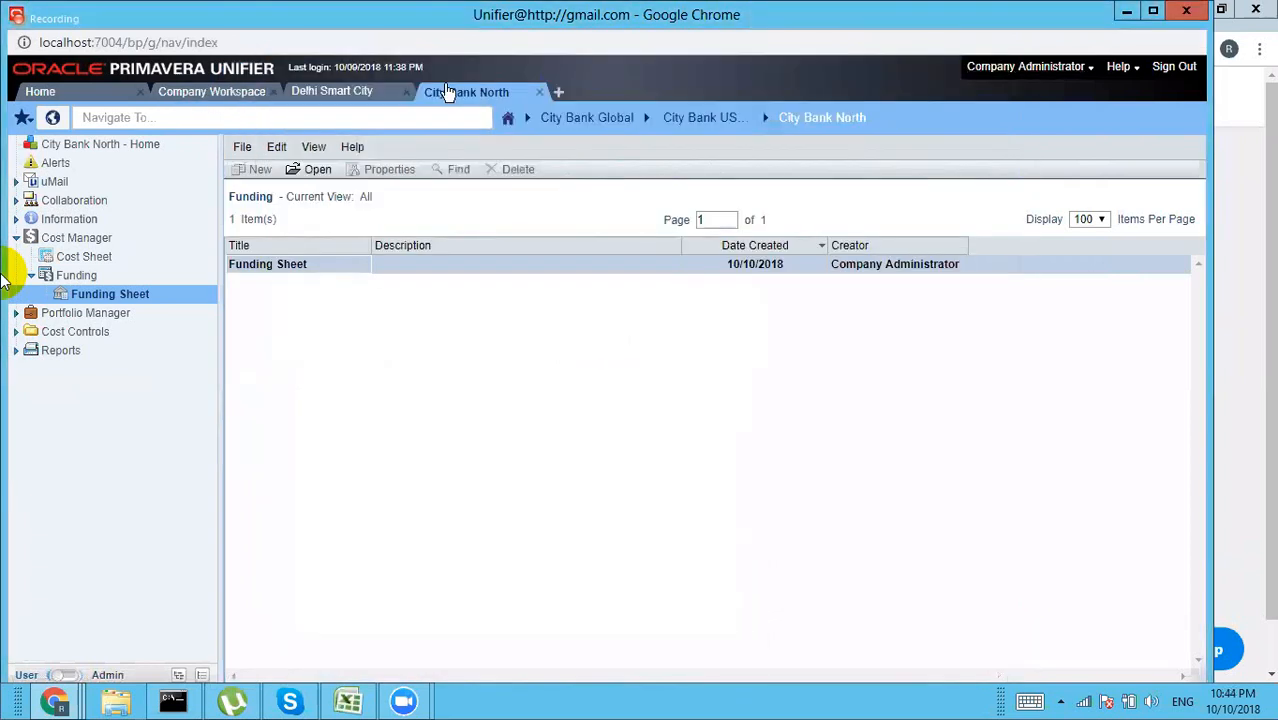
{"action": "left_click", "coordinate": [226, 92]}
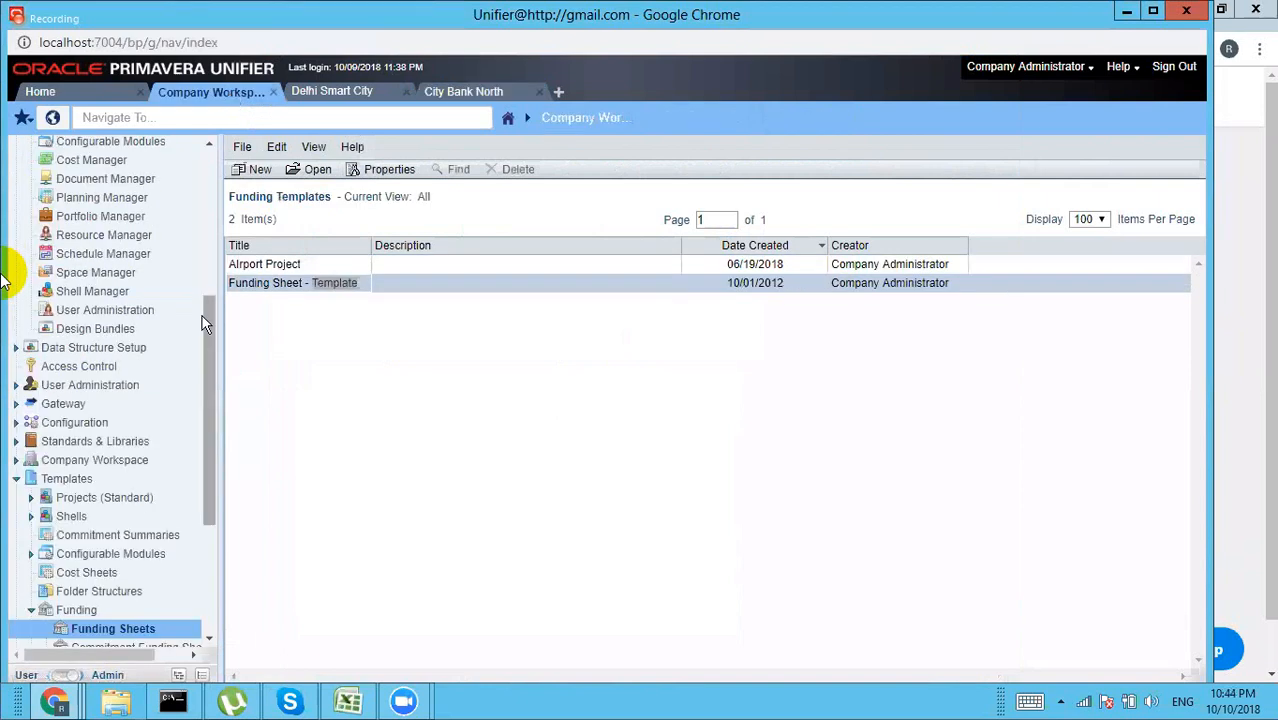
{"action": "left_click", "coordinate": [58, 677]}
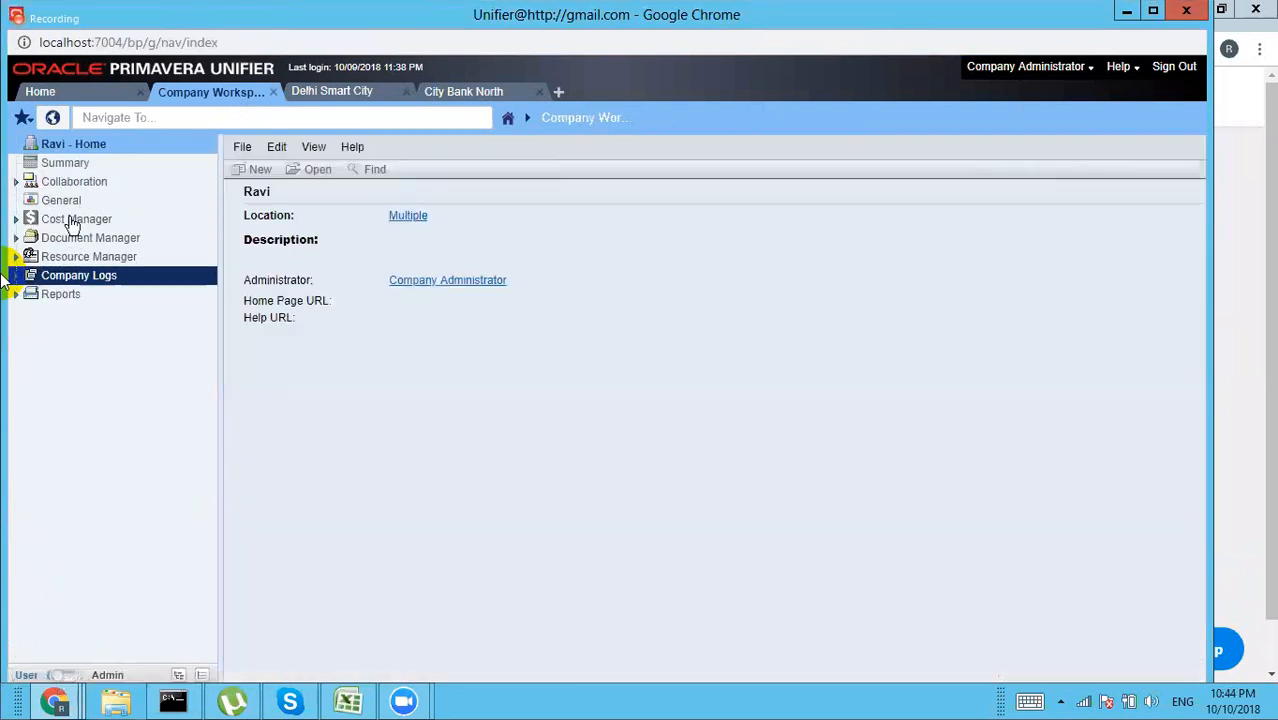
{"action": "left_click", "coordinate": [72, 220]}
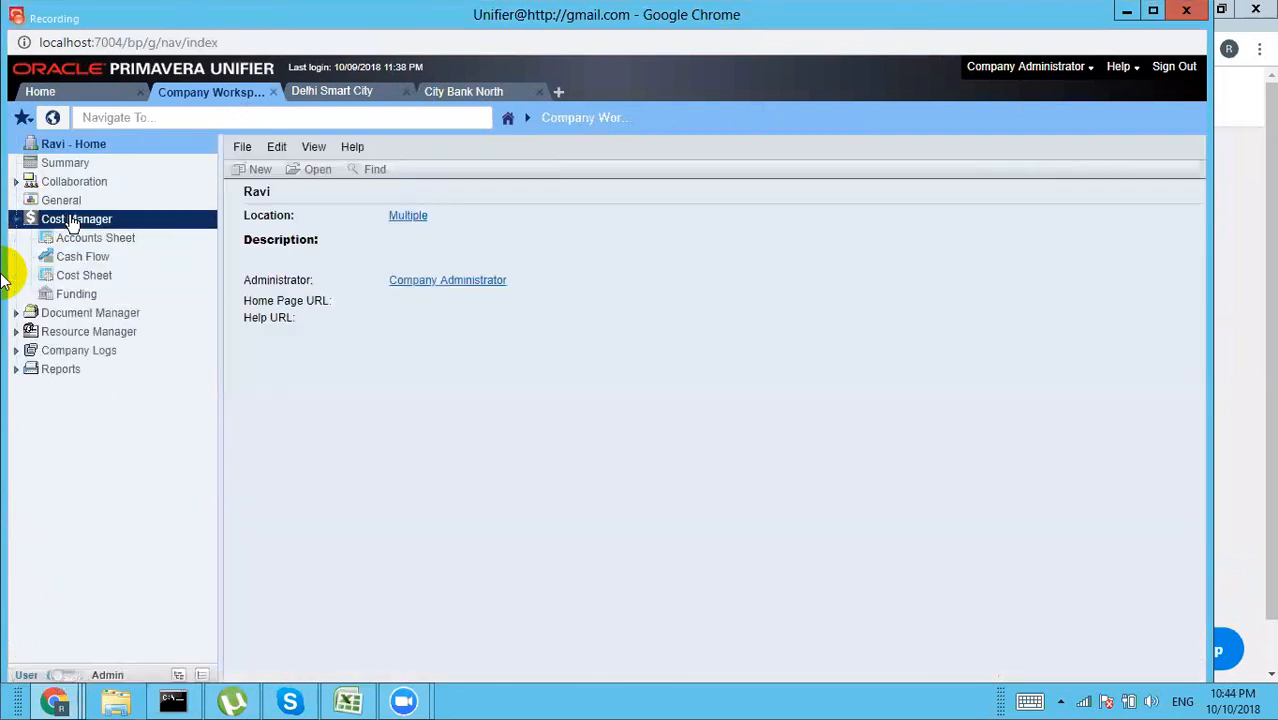
{"action": "left_click", "coordinate": [78, 294]}
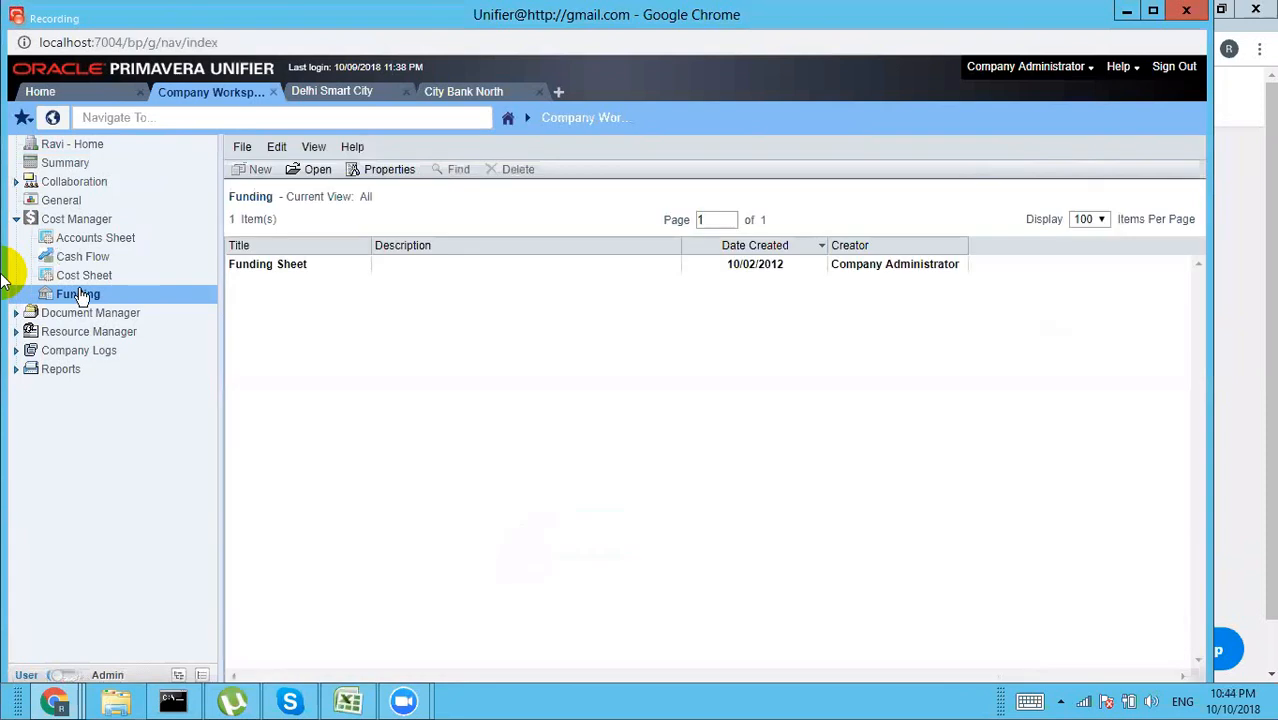
Step: Review the company funding sheet's Delhi Govt Project Funding detail, then close the sheet
{"action": "double_click", "coordinate": [294, 272]}
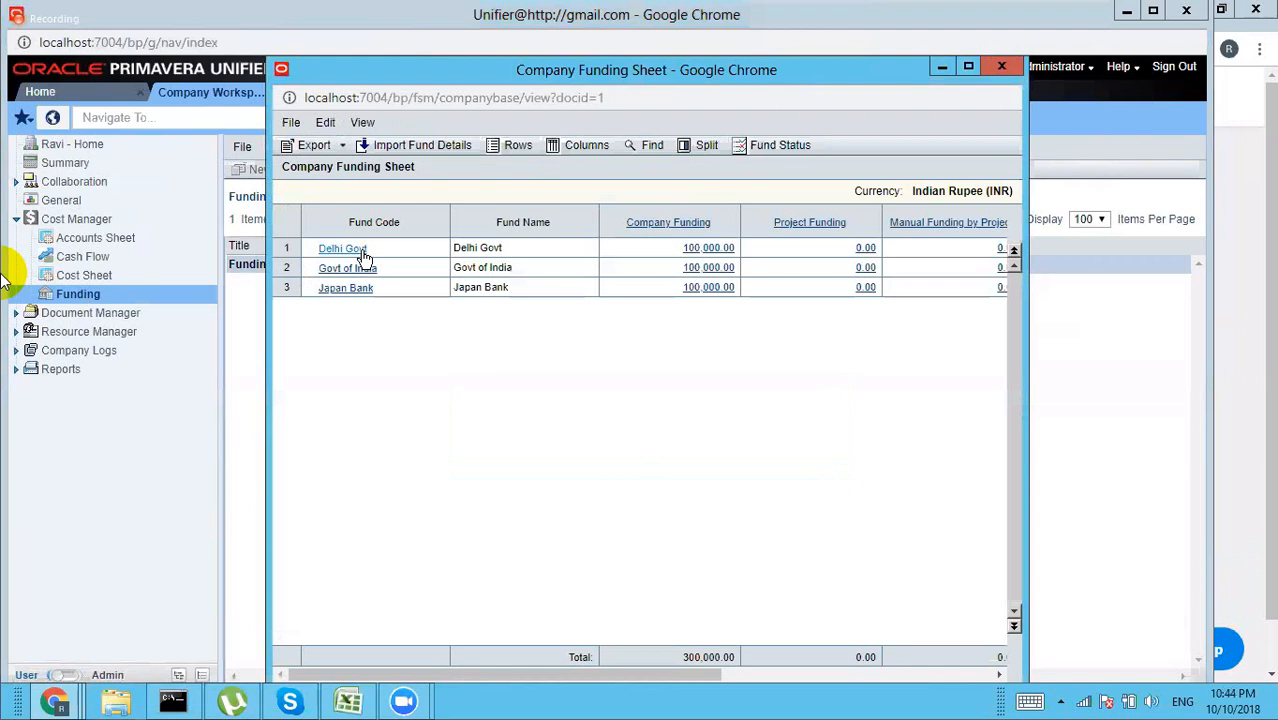
{"action": "left_click", "coordinate": [866, 249]}
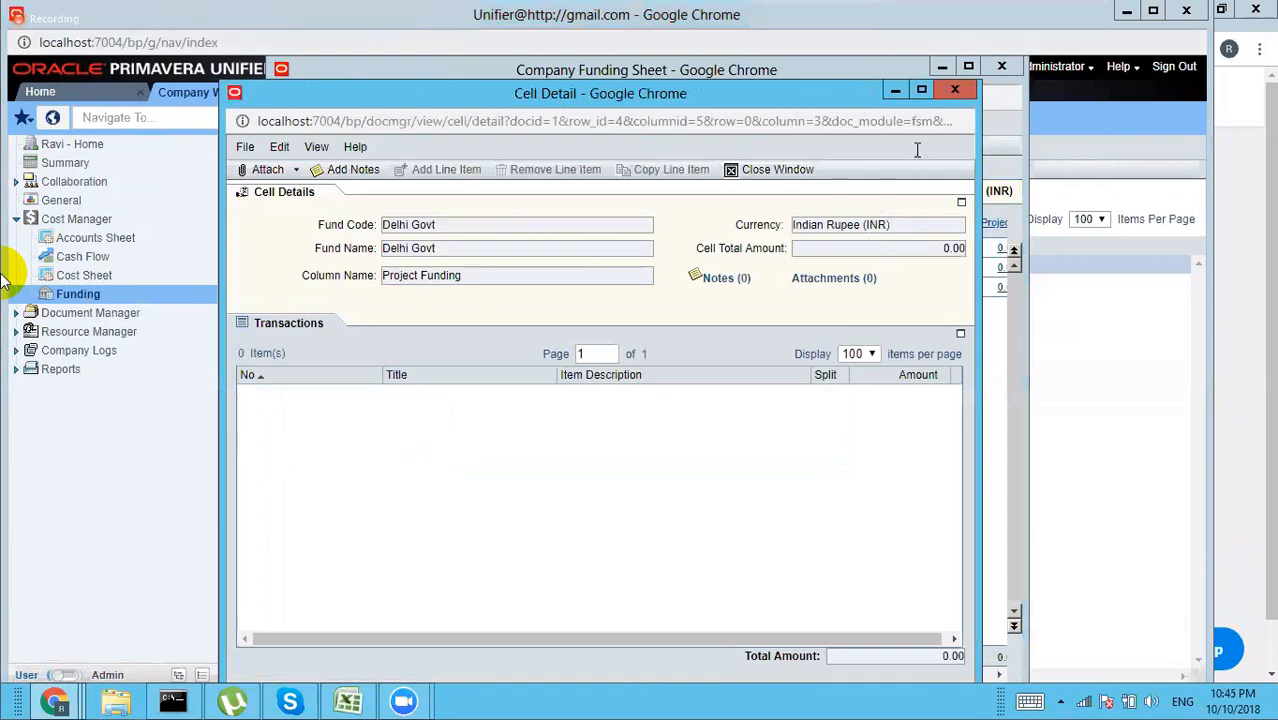
{"action": "left_click", "coordinate": [954, 92]}
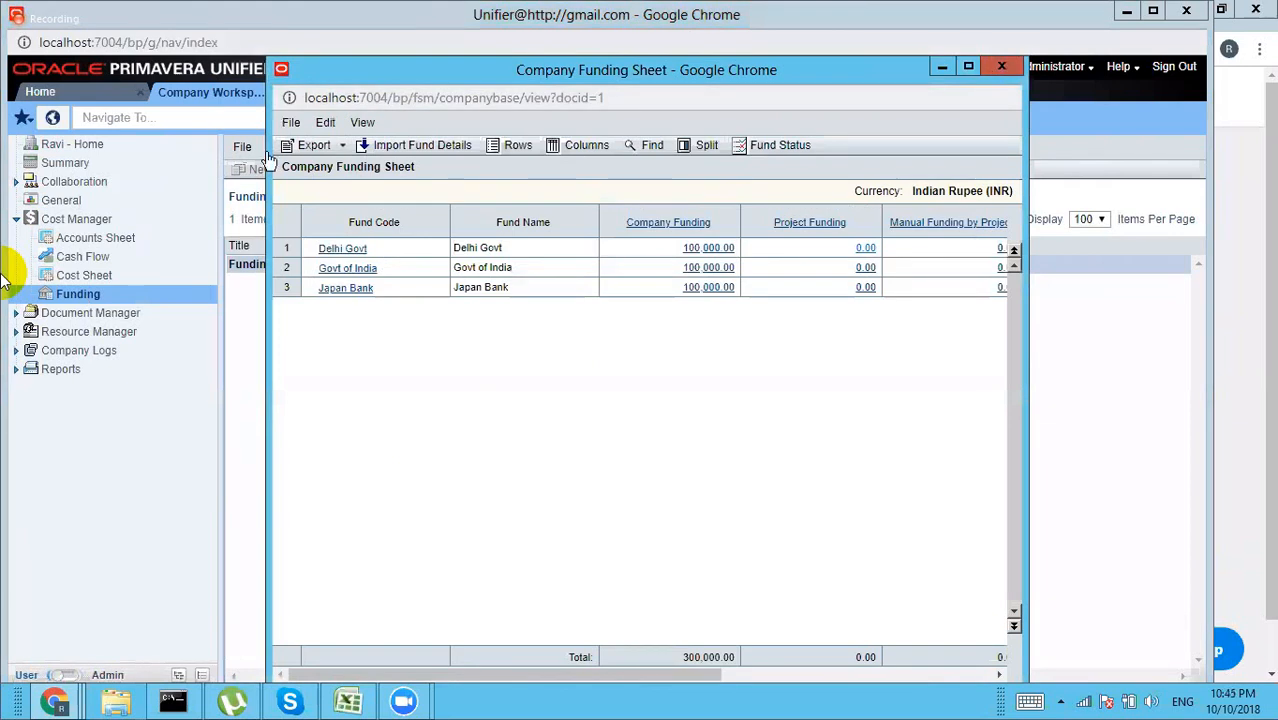
{"action": "left_click", "coordinate": [1000, 68]}
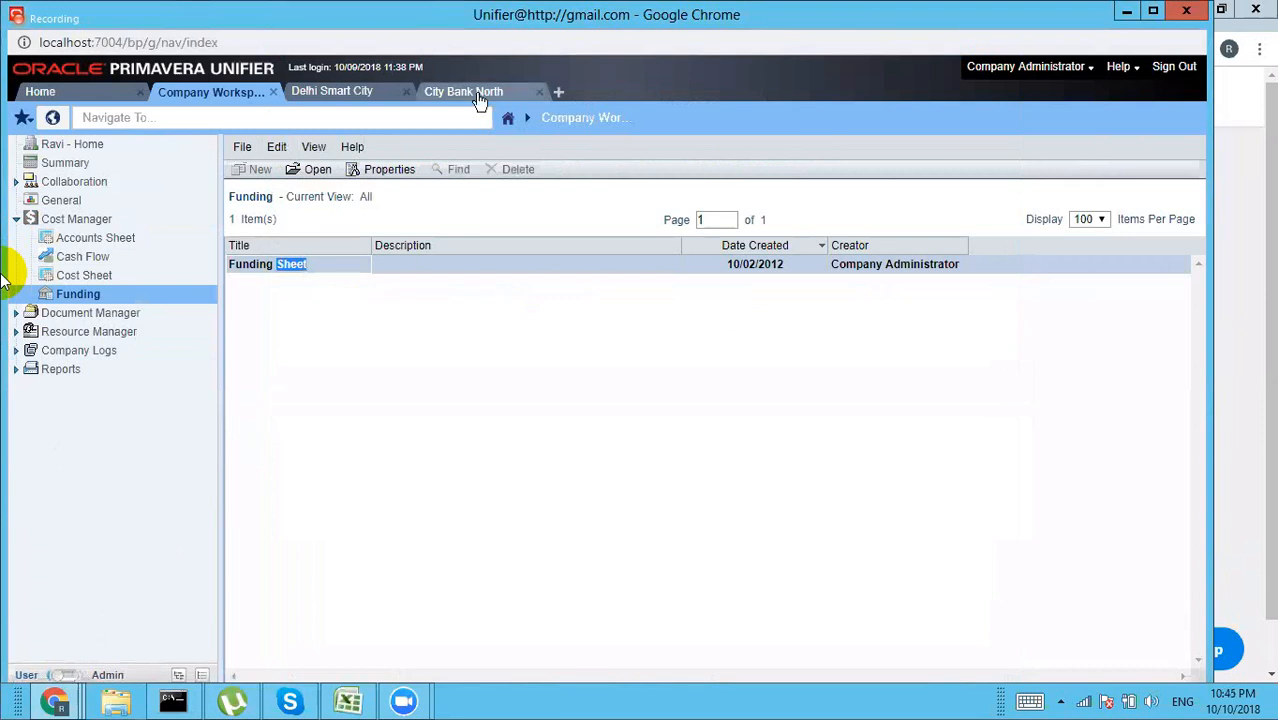
Step: Expand Cost Controls in City Bank North and view the empty Payment Applications log (0 items)
{"action": "key", "text": "XF86AudioLowerVolume"}
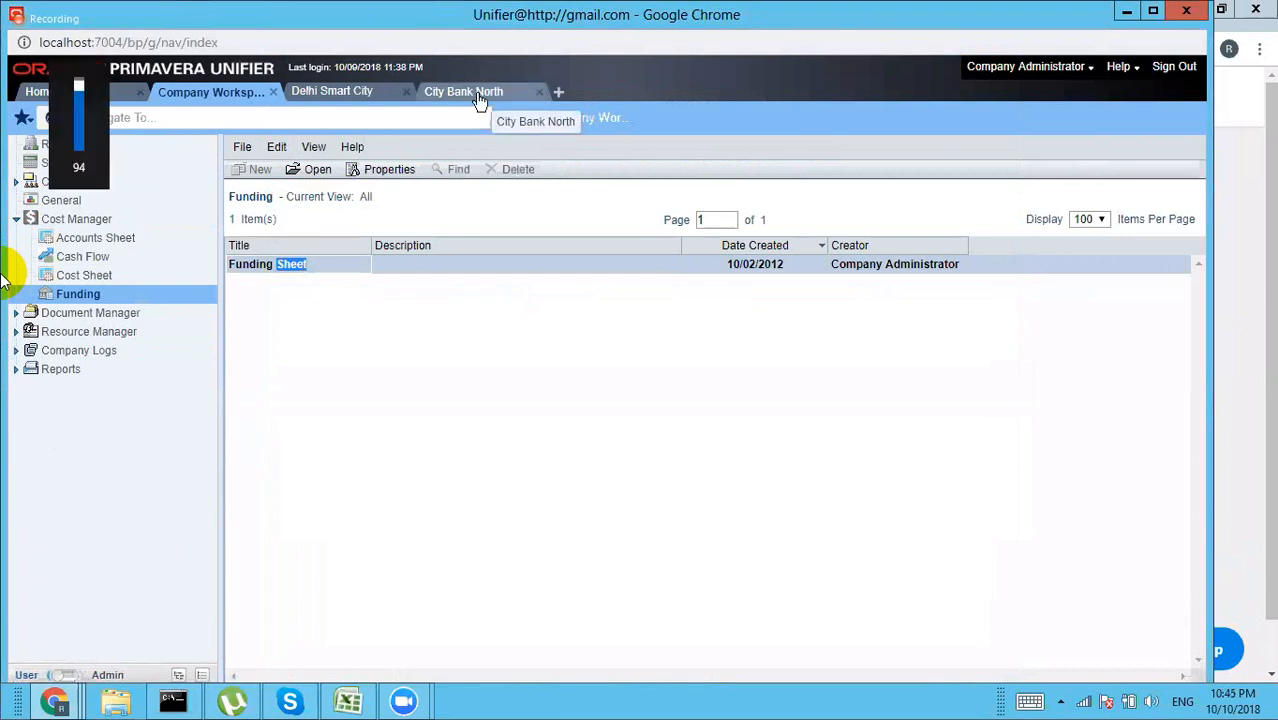
{"action": "key", "text": "XF86AudioRaiseVolume"}
{"action": "key", "text": "XF86AudioRaiseVolume"}
{"action": "key", "text": "XF86AudioRaiseVolume"}
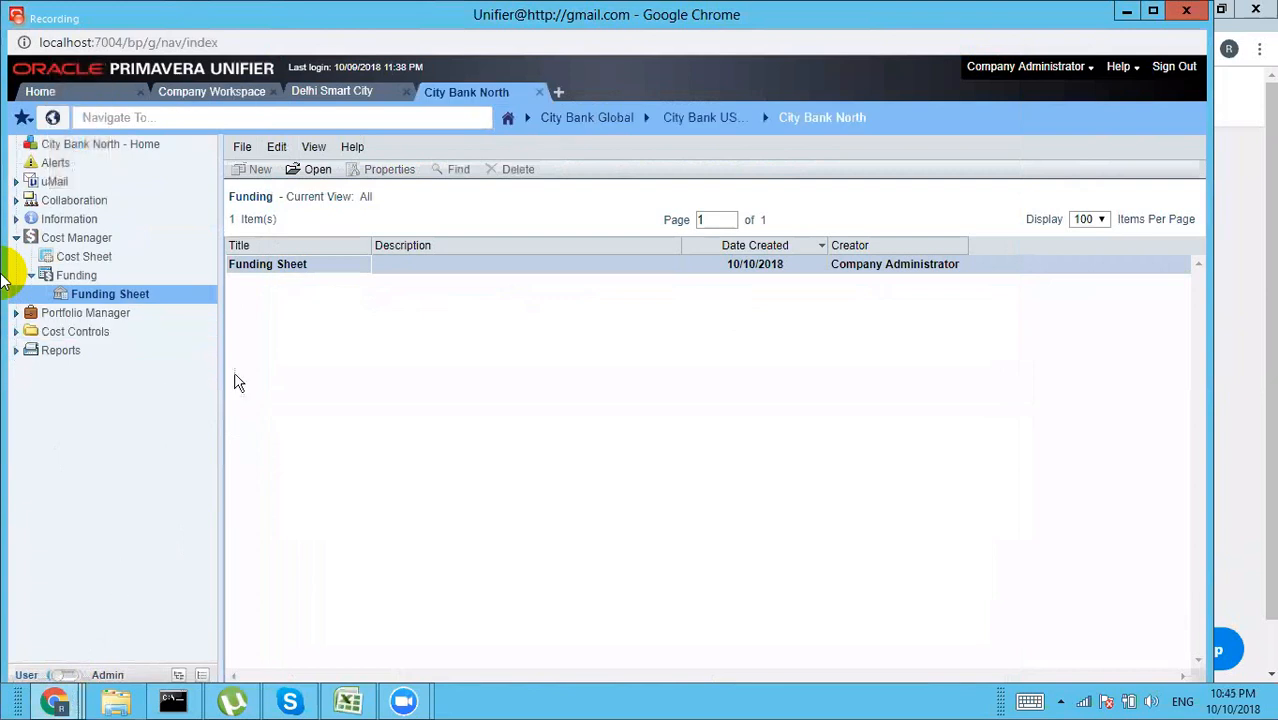
{"action": "left_click", "coordinate": [73, 333]}
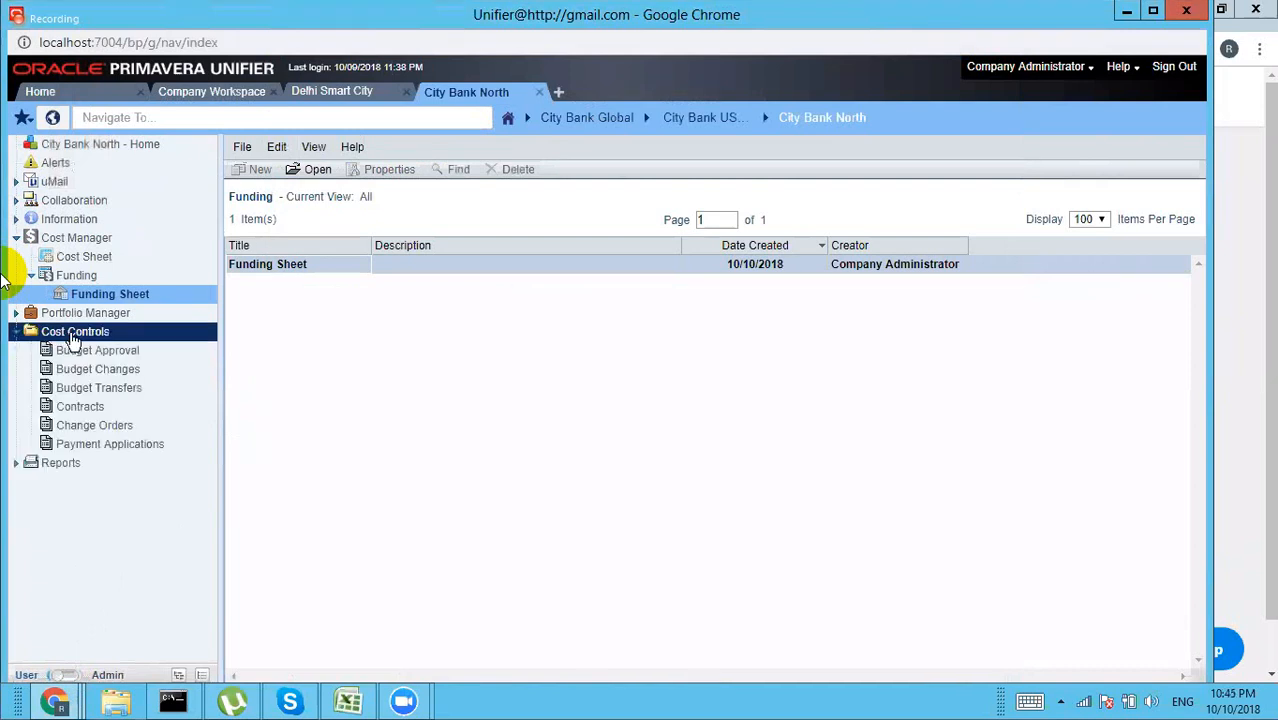
{"action": "left_click", "coordinate": [80, 444]}
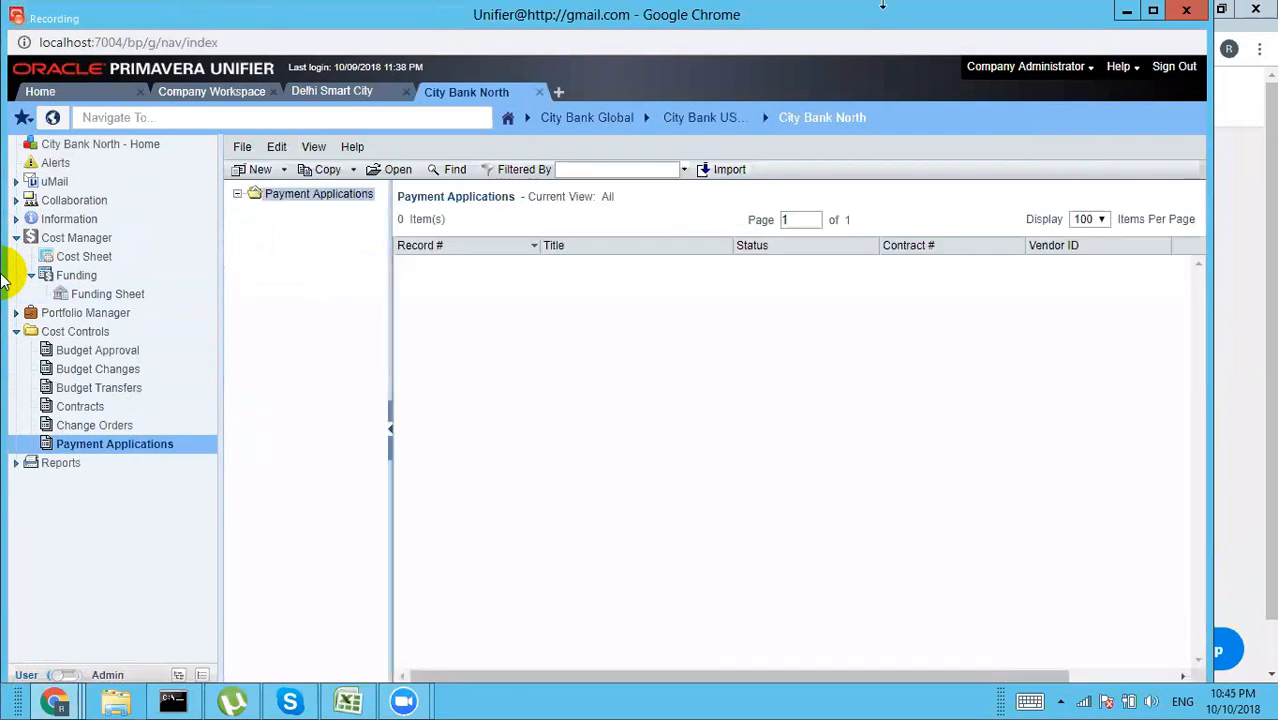
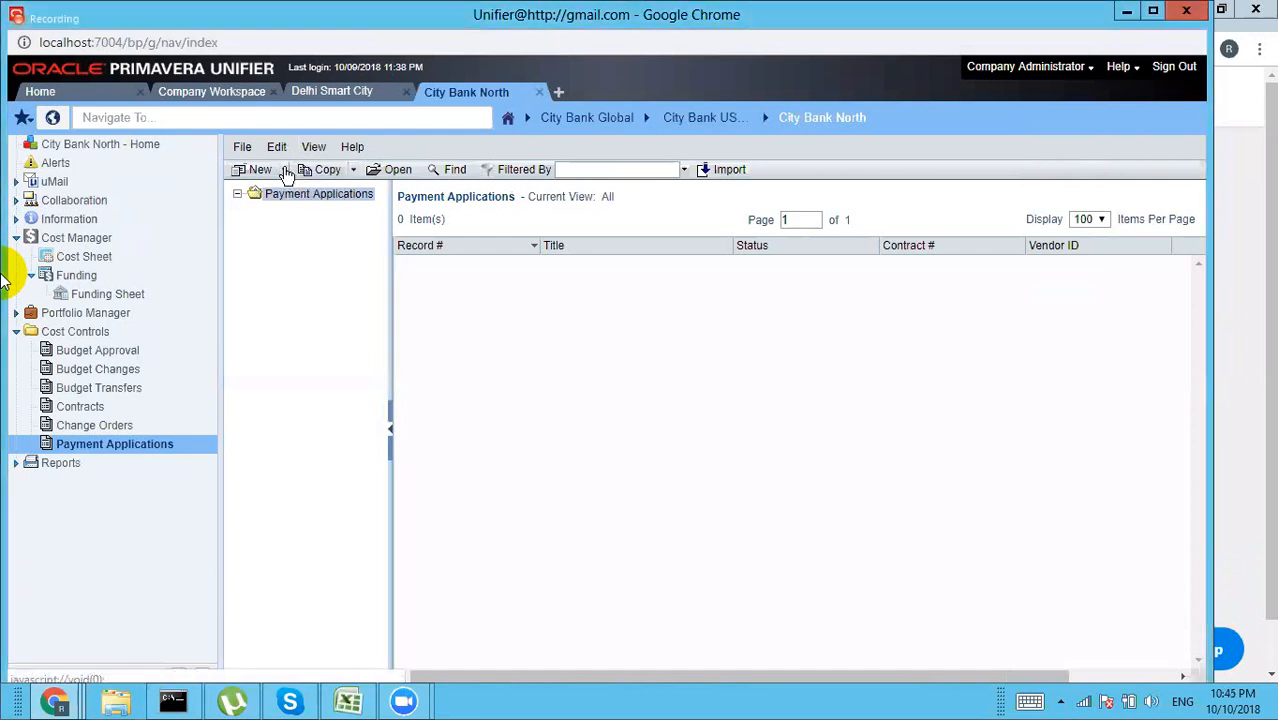
Step: Start a new Payment Applications record for PR-001 from the New menu
{"action": "left_click", "coordinate": [287, 174]}
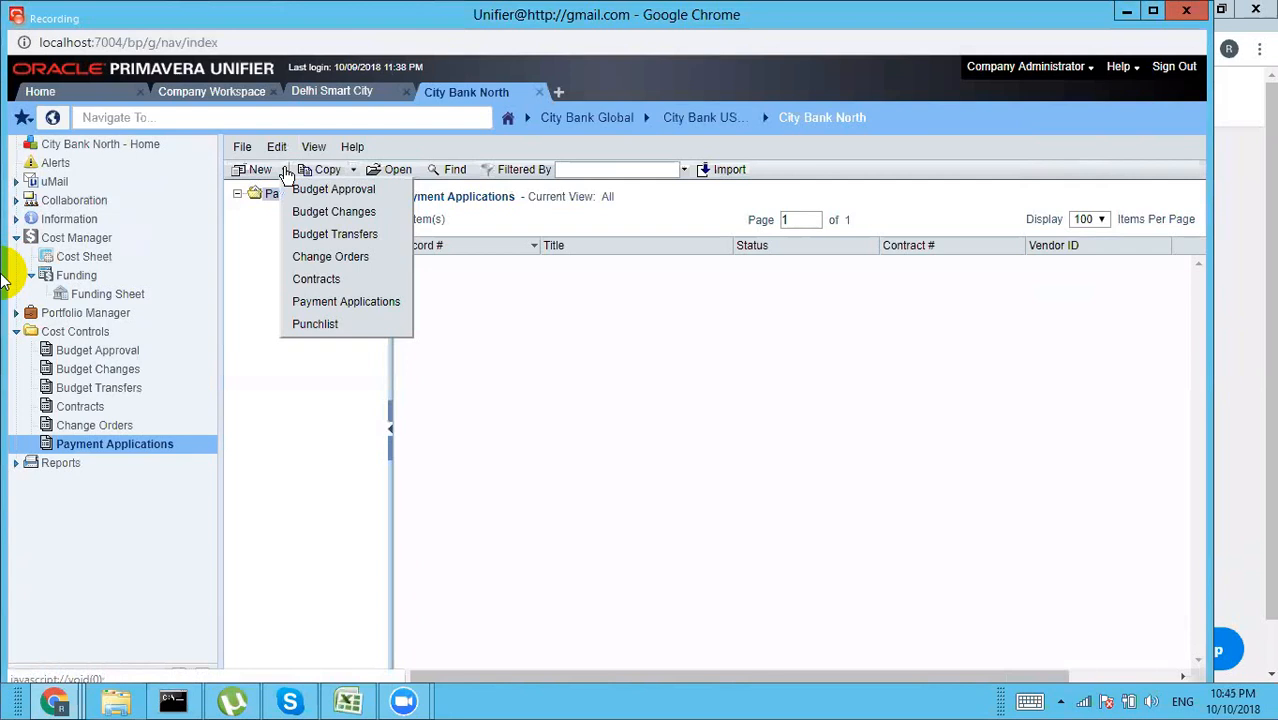
{"action": "left_click", "coordinate": [340, 302]}
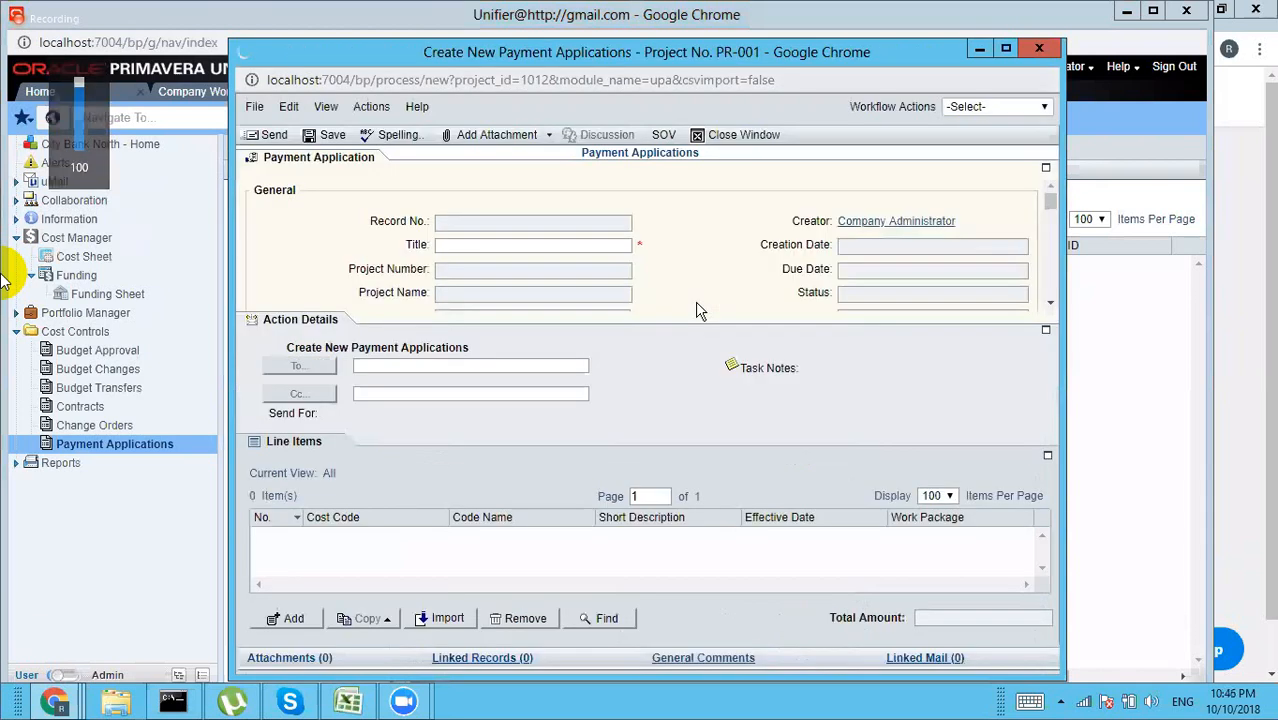
Step: Title the payment 'Payment for excavation' and select contract CON-001, loading line 01-001 worth 2,000,000
{"action": "left_click", "coordinate": [488, 244]}
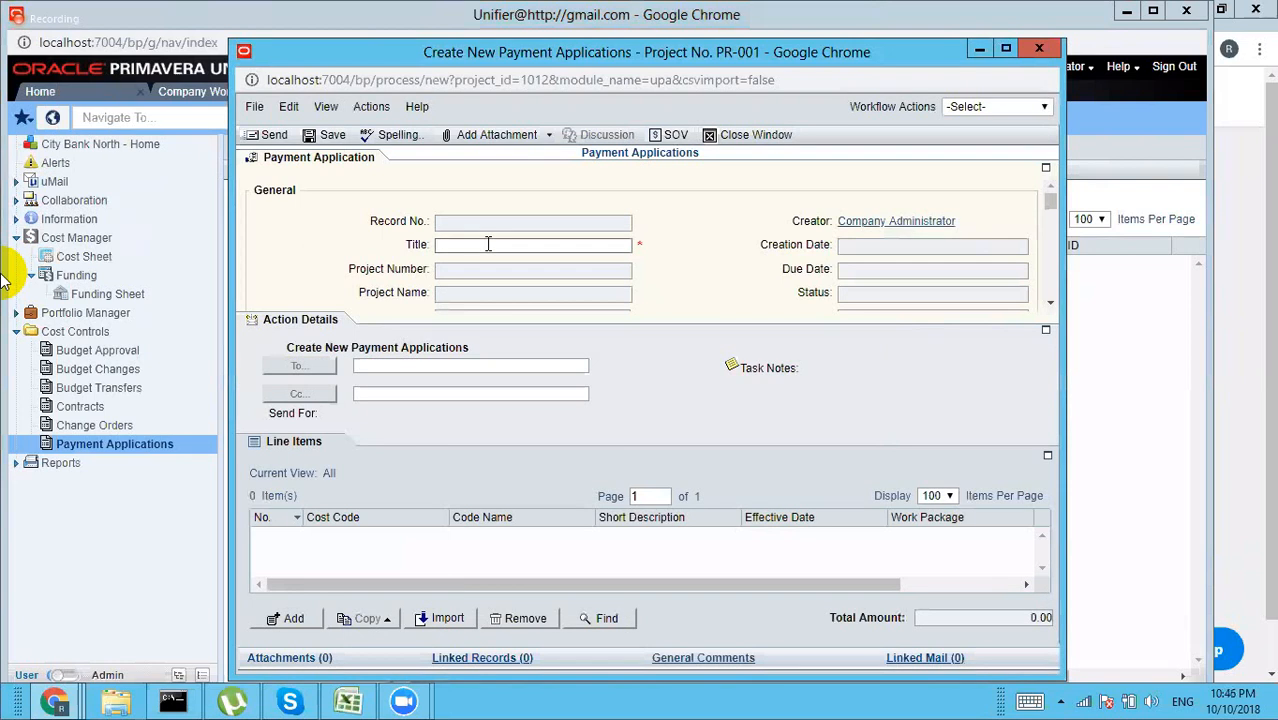
{"action": "left_click", "coordinate": [488, 244]}
{"action": "type", "text": "Payment for excavation"}
{"action": "left_click", "coordinate": [572, 423]}
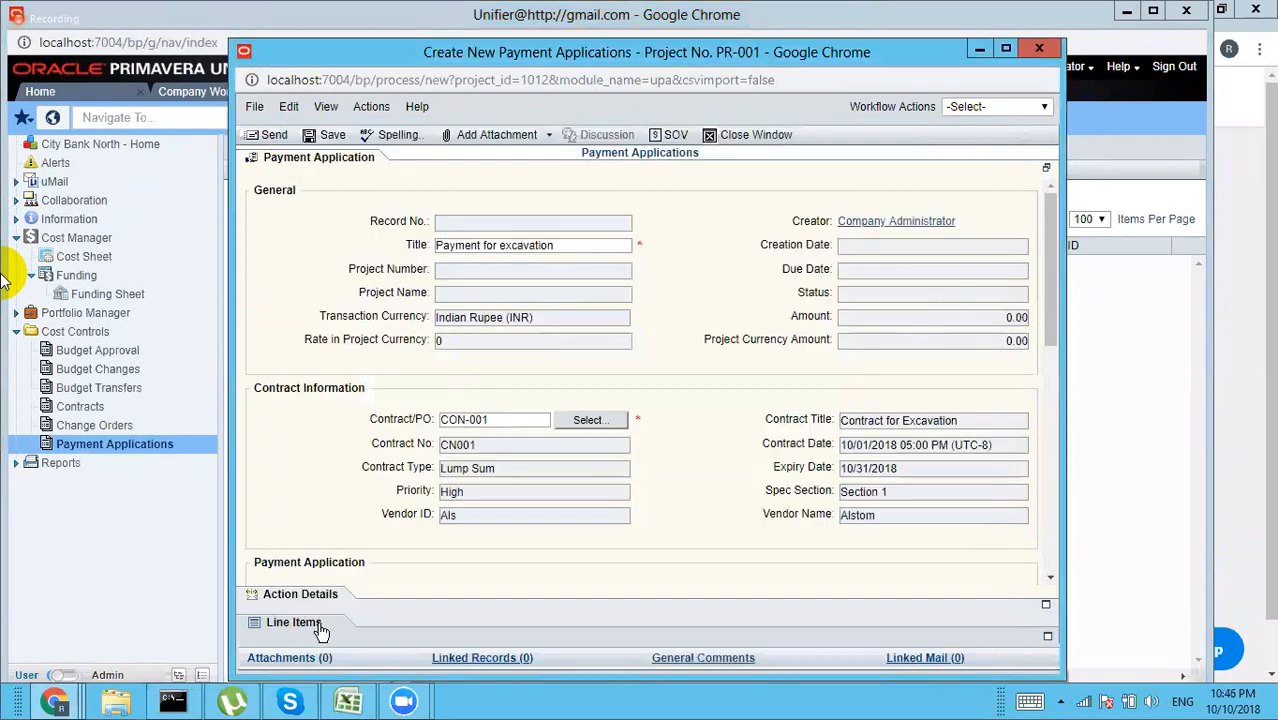
{"action": "left_click", "coordinate": [315, 625]}
Step: Add the contract line items and set line 001's work completed this period, giving 5.00 and 4.50 payment due
{"action": "left_click", "coordinate": [305, 626]}
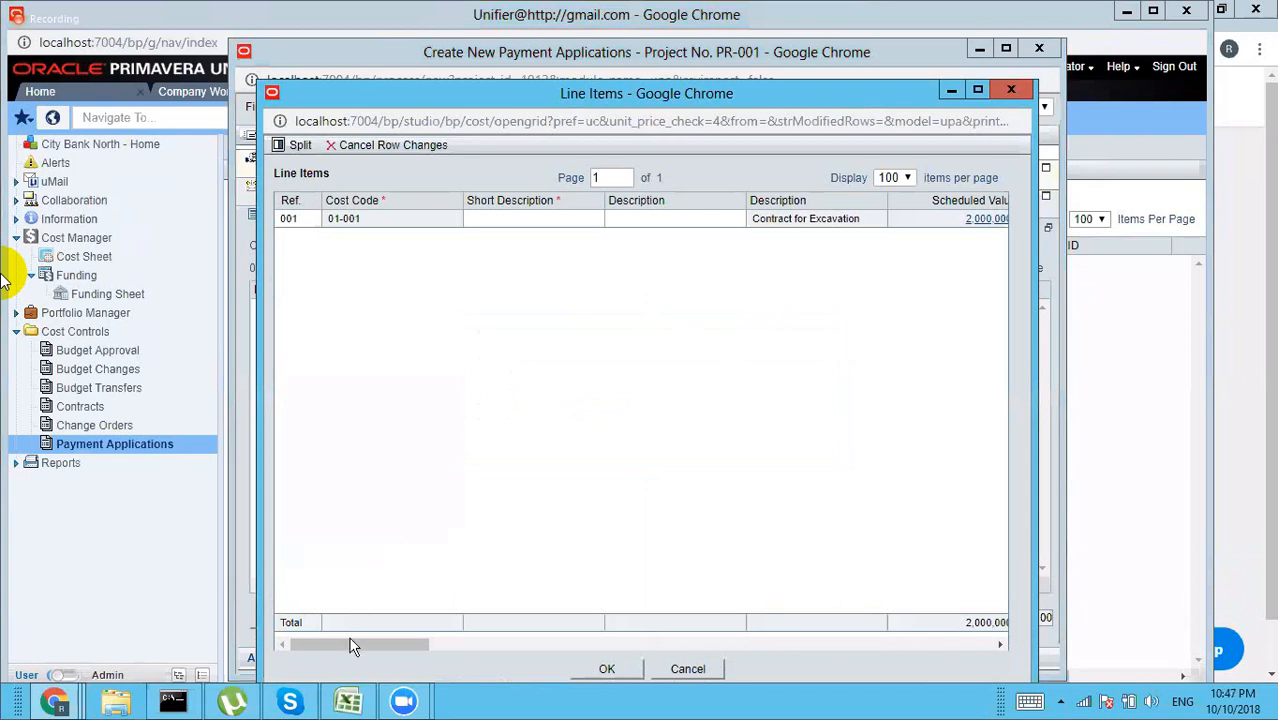
{"action": "left_click_drag", "start_coordinate": [352, 646], "coordinate": [410, 648]}
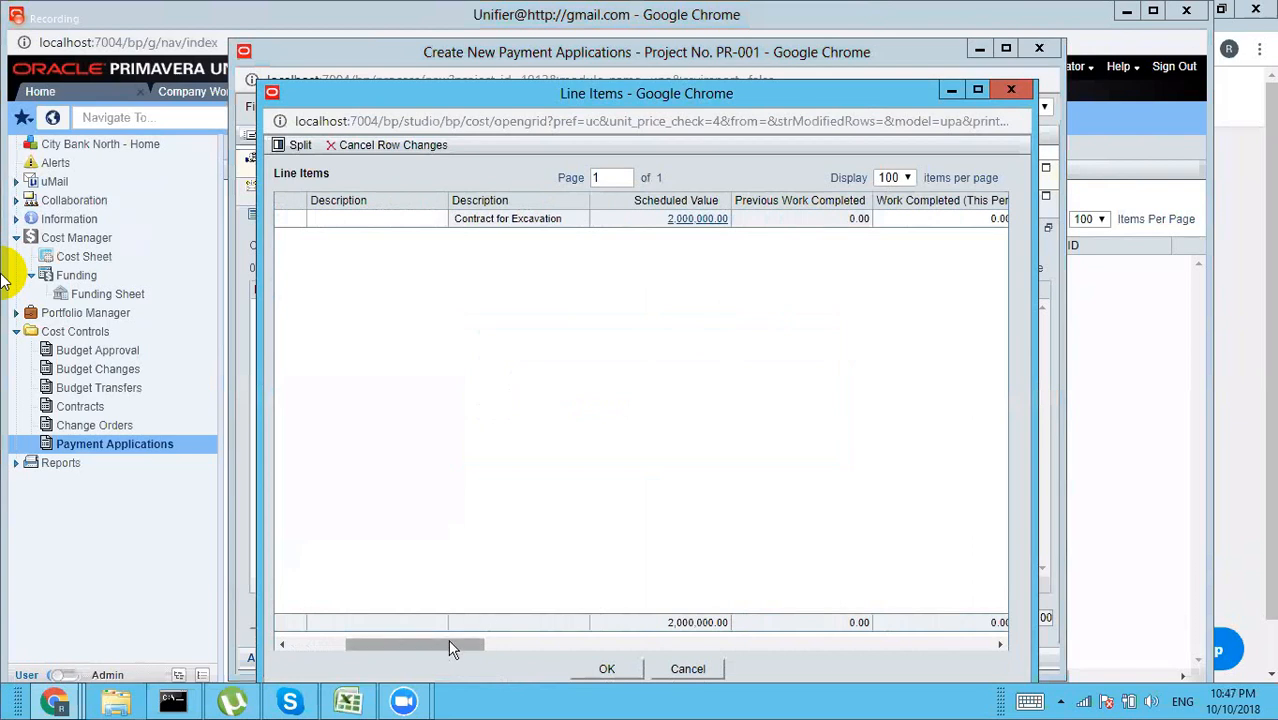
{"action": "left_click_drag", "start_coordinate": [449, 644], "coordinate": [522, 648]}
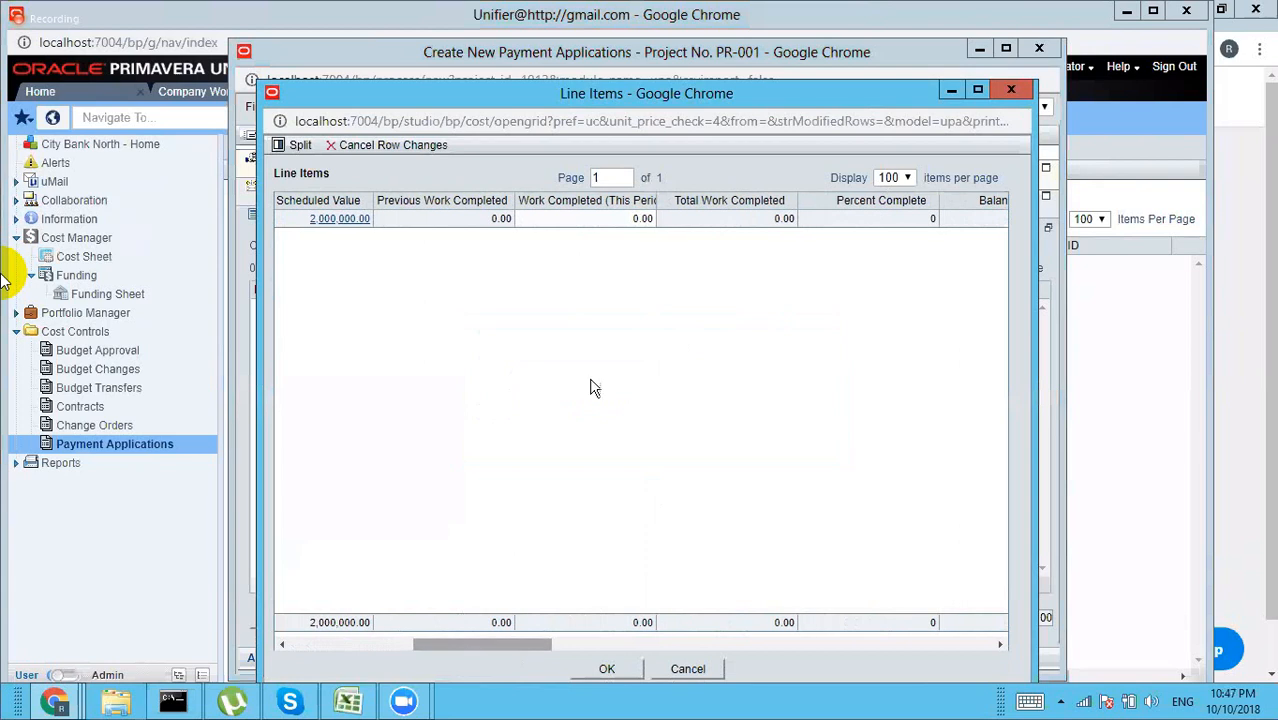
{"action": "left_click", "coordinate": [640, 218]}
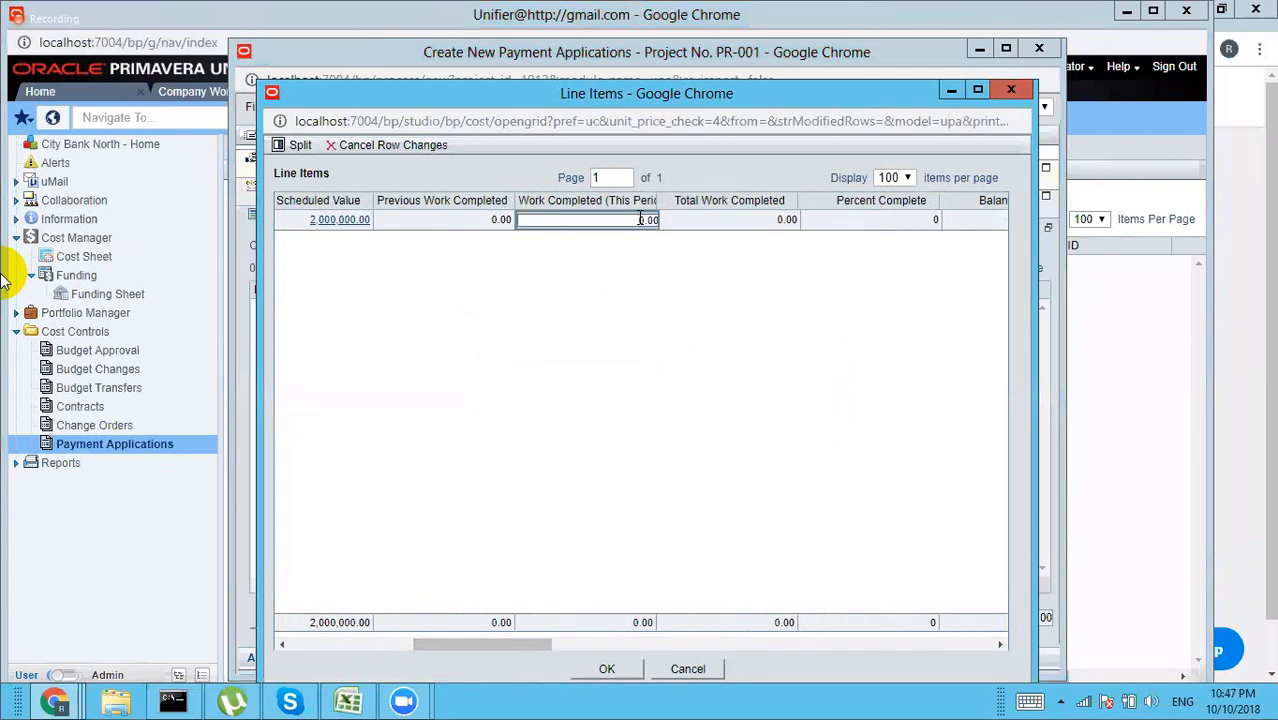
{"action": "key", "text": "Delete"}
{"action": "key", "text": "Delete"}
{"action": "key", "text": "Delete"}
{"action": "key", "text": "Delete"}
{"action": "type", "text": "0"}
{"action": "left_click", "coordinate": [734, 317]}
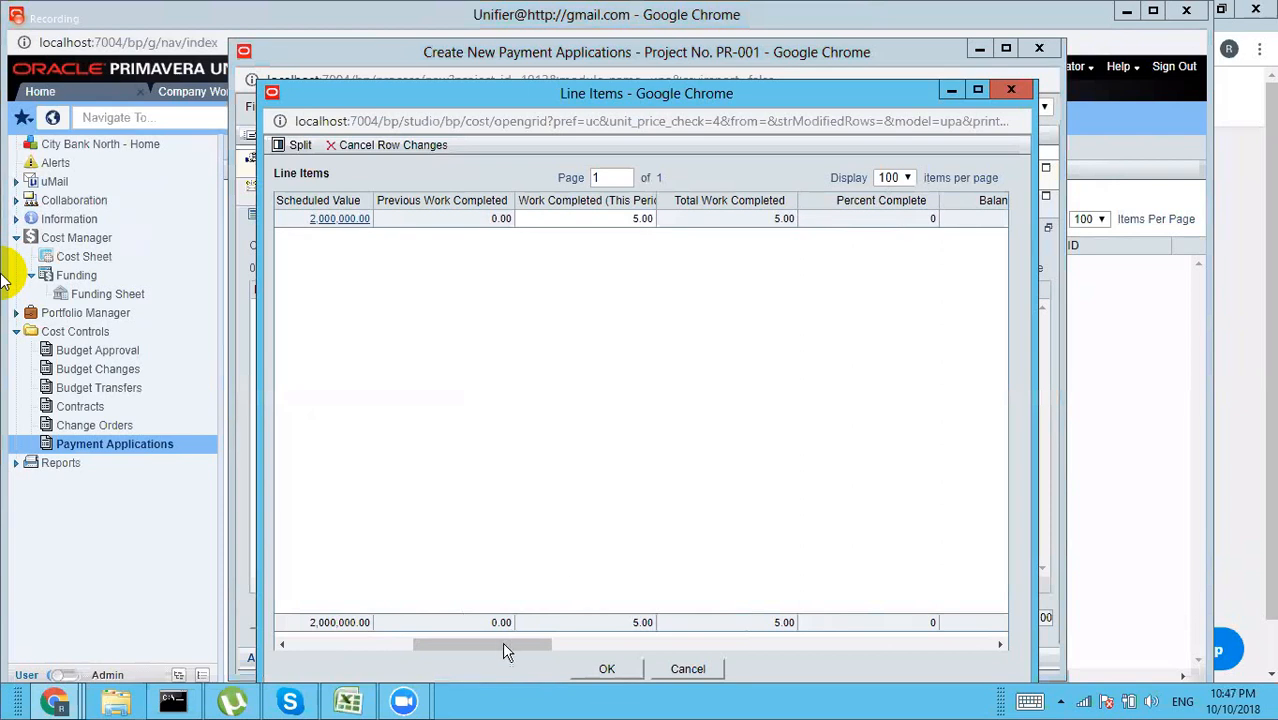
{"action": "left_click_drag", "start_coordinate": [505, 651], "coordinate": [588, 651]}
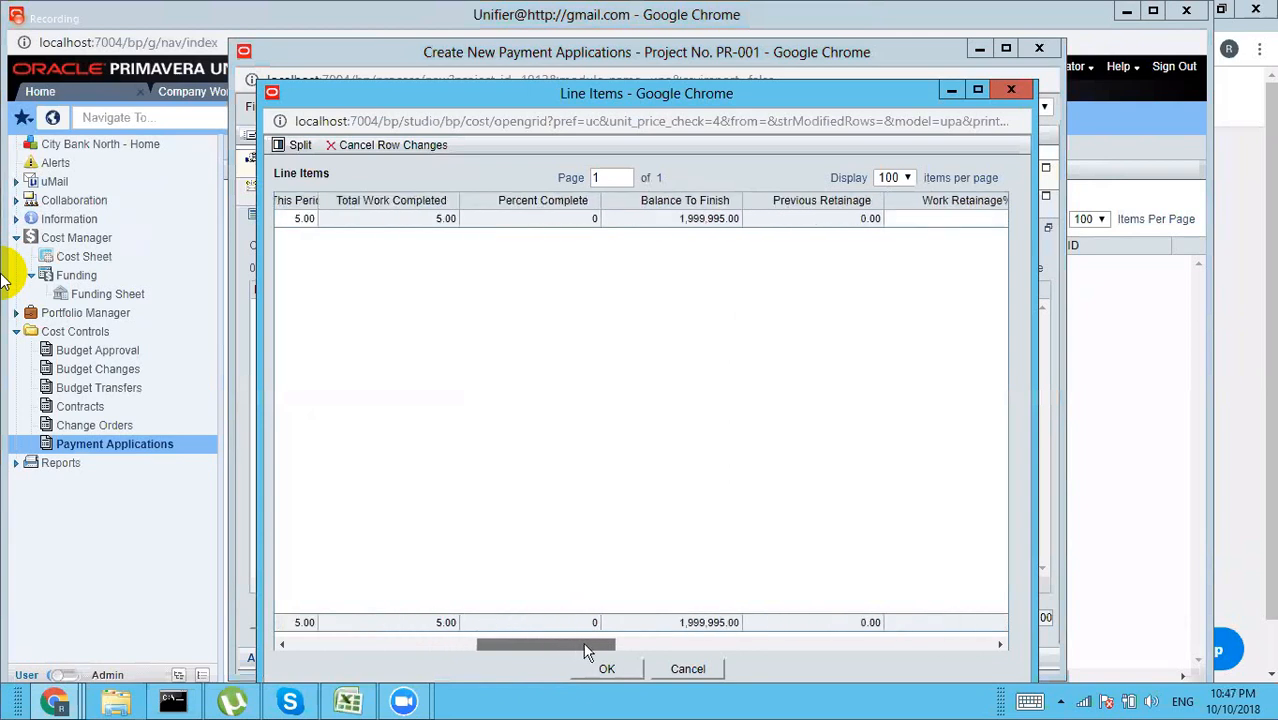
{"action": "left_click_drag", "start_coordinate": [617, 651], "coordinate": [487, 638]}
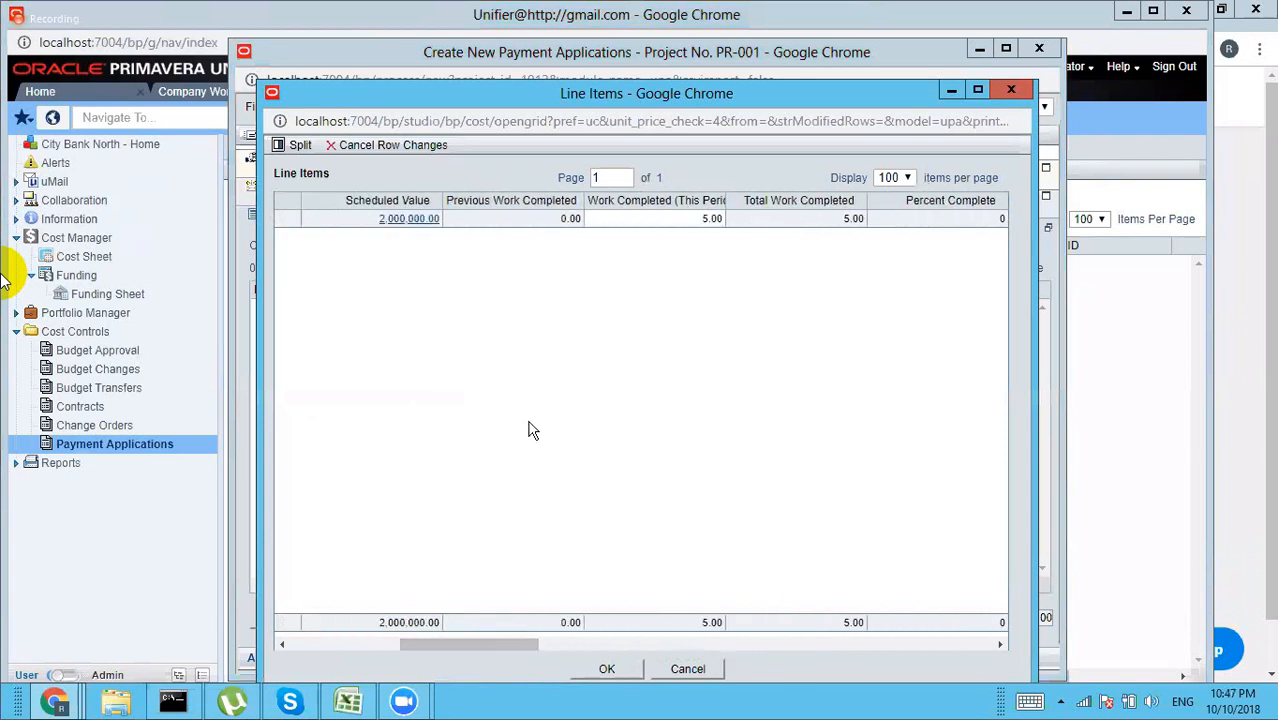
Step: Enter 100,000 as line 001's work completed and review 10,000.00 retainage and 90,000.00 payment due
{"action": "left_click", "coordinate": [707, 220]}
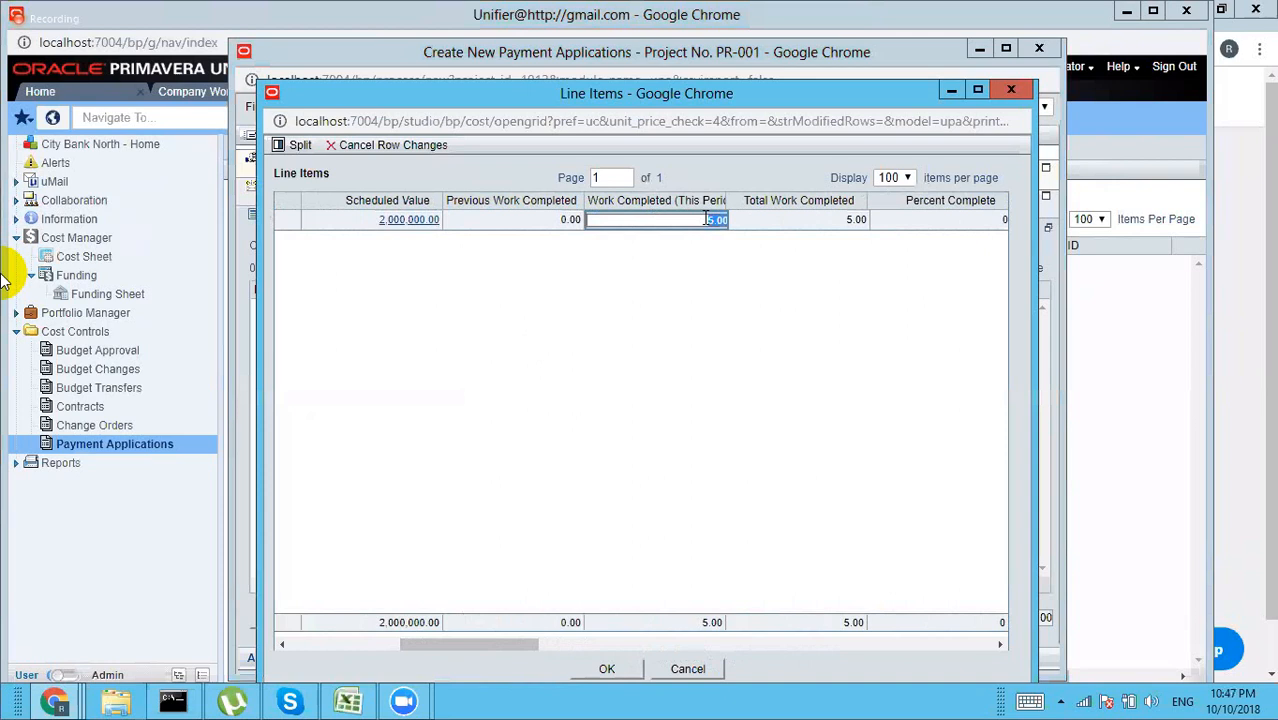
{"action": "type", "text": "100000"}
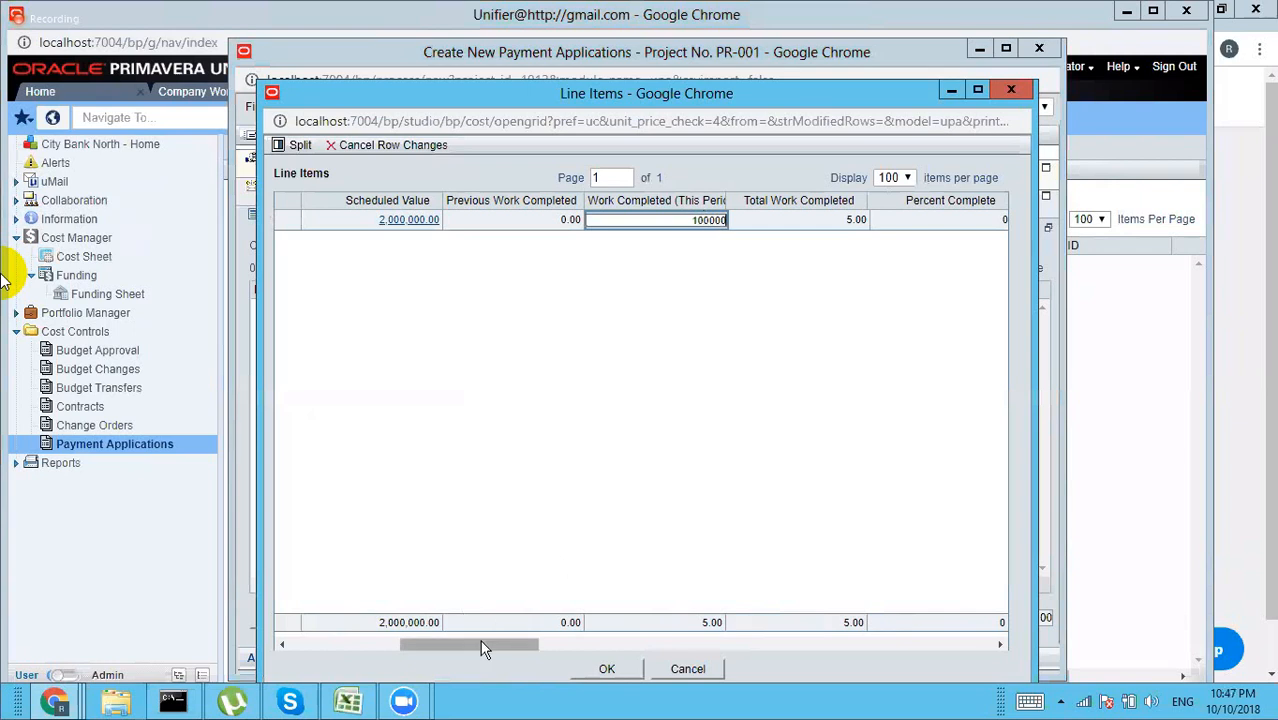
{"action": "left_click_drag", "start_coordinate": [481, 642], "coordinate": [486, 644]}
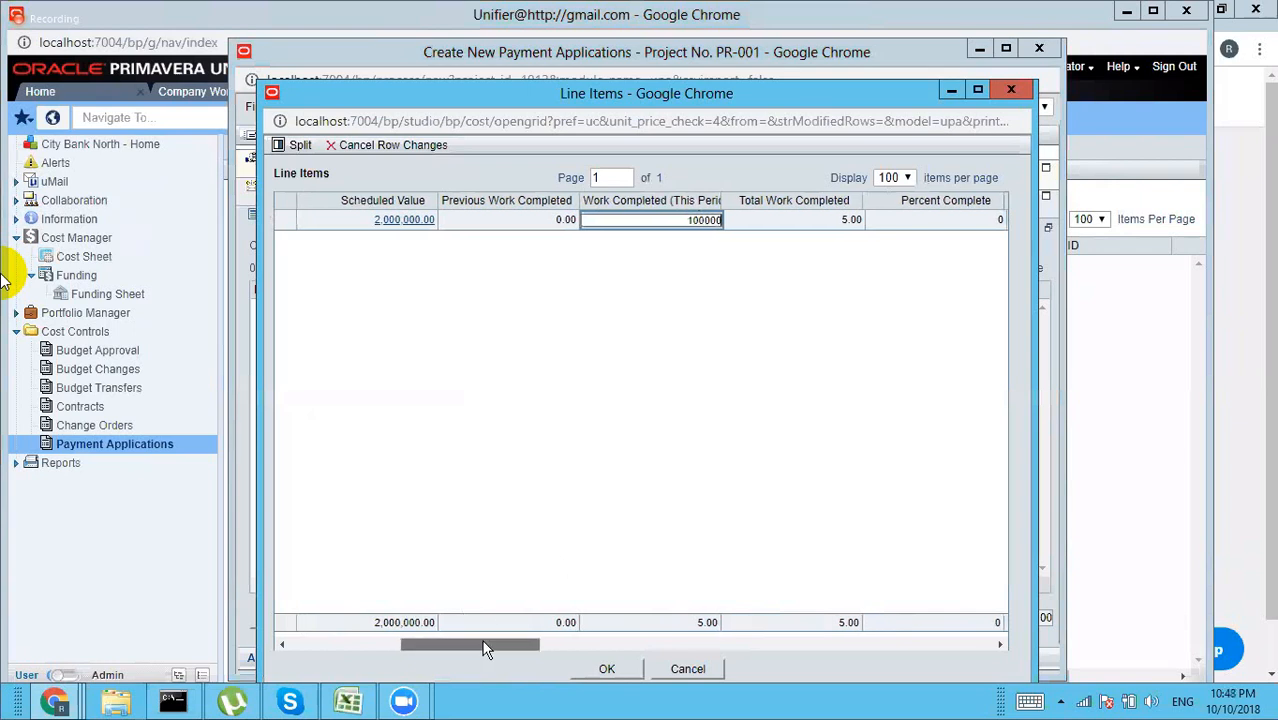
{"action": "left_click", "coordinate": [802, 219]}
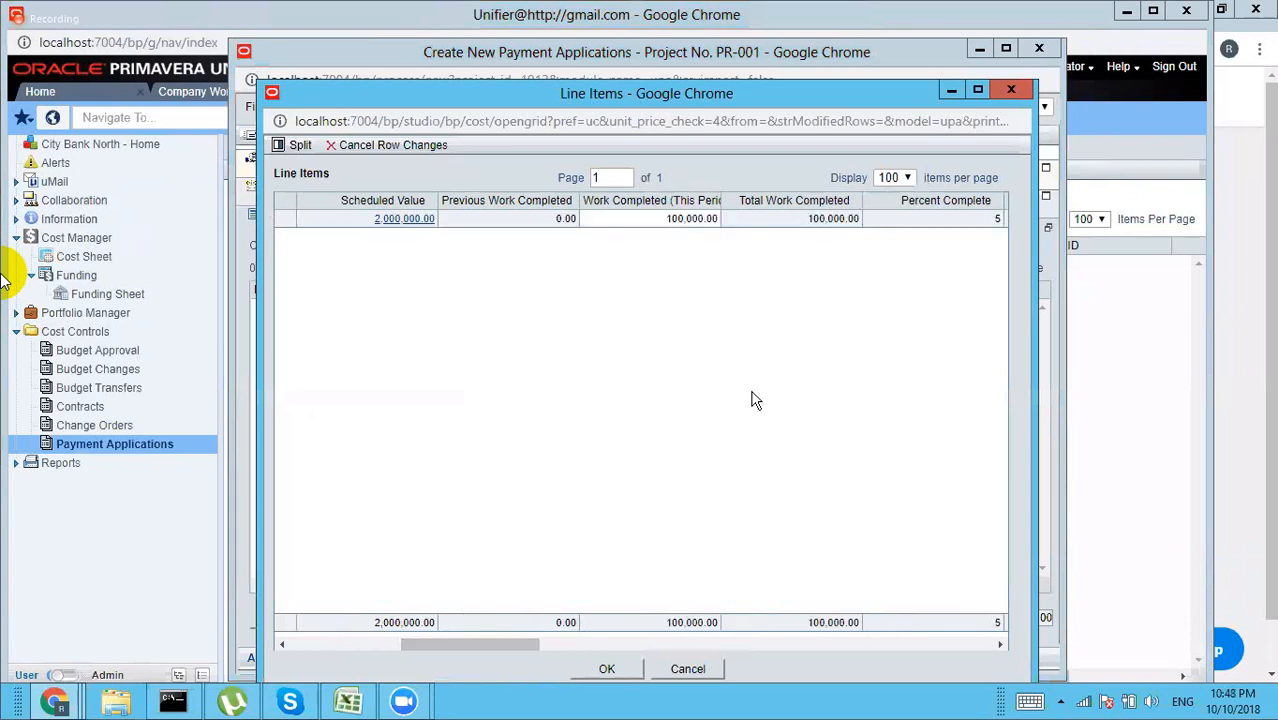
{"action": "left_click_drag", "start_coordinate": [493, 642], "coordinate": [566, 644]}
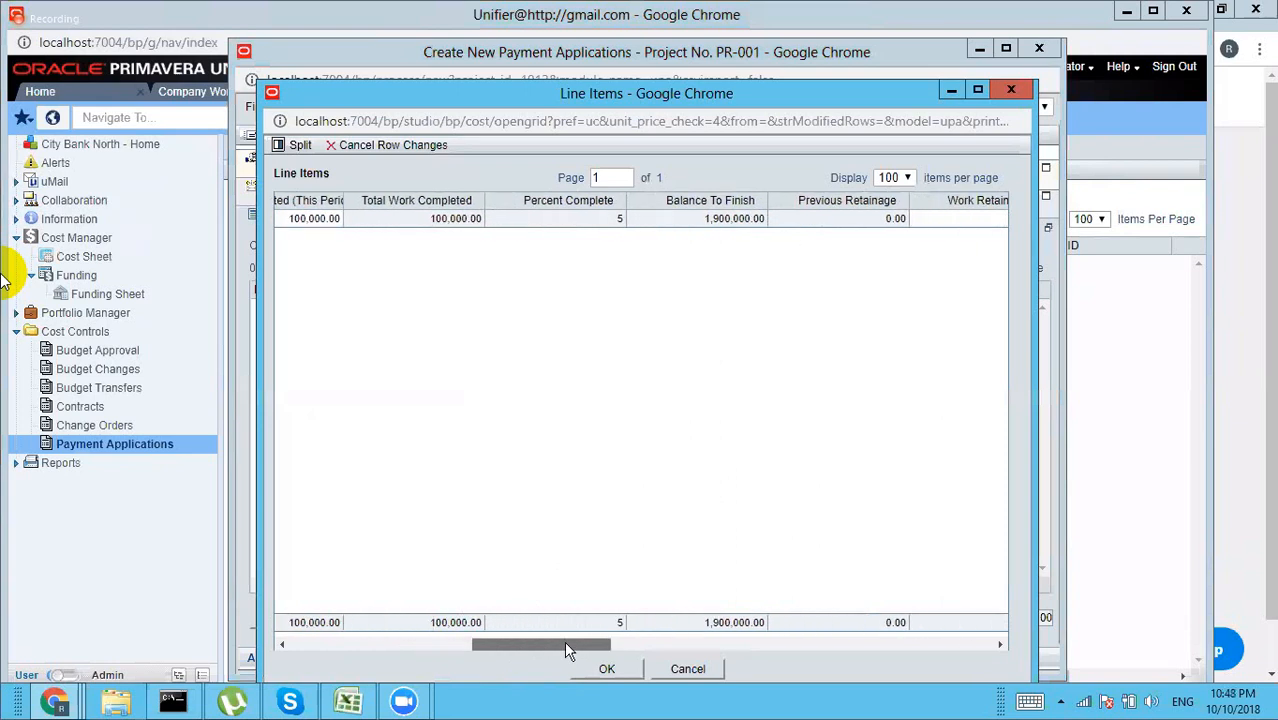
{"action": "left_click_drag", "start_coordinate": [565, 644], "coordinate": [567, 644]}
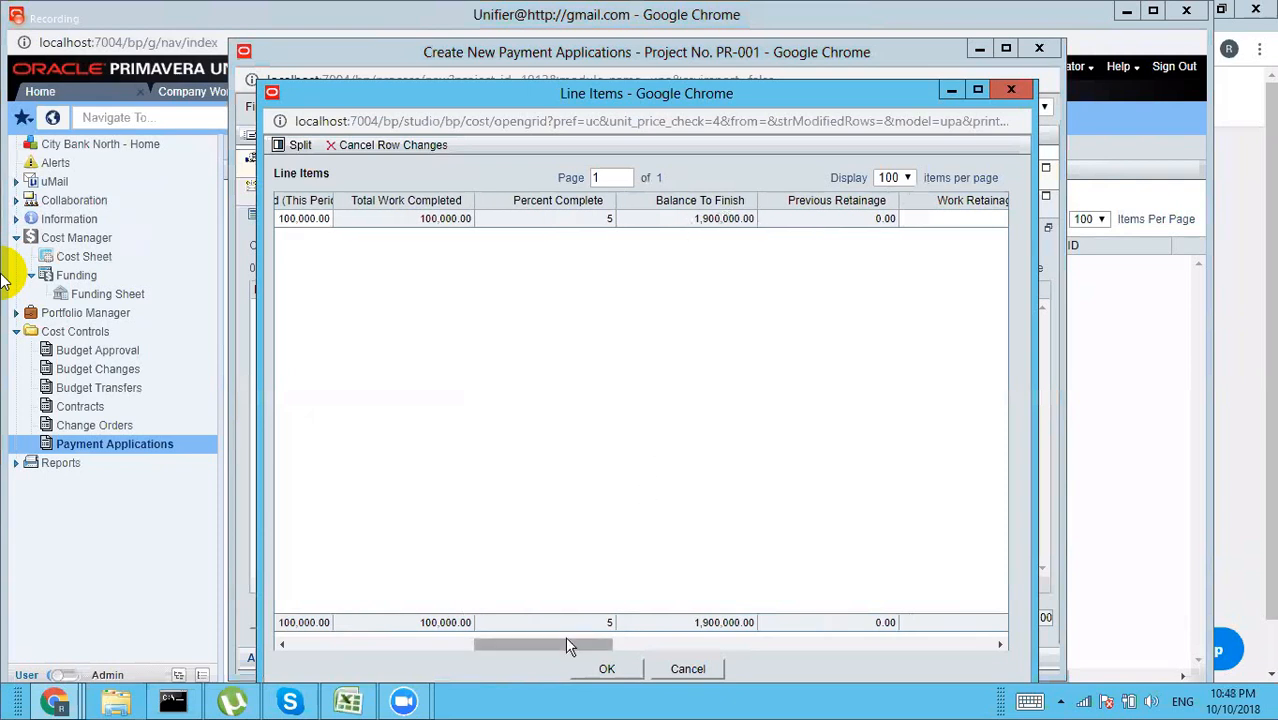
{"action": "left_click_drag", "start_coordinate": [565, 648], "coordinate": [685, 647]}
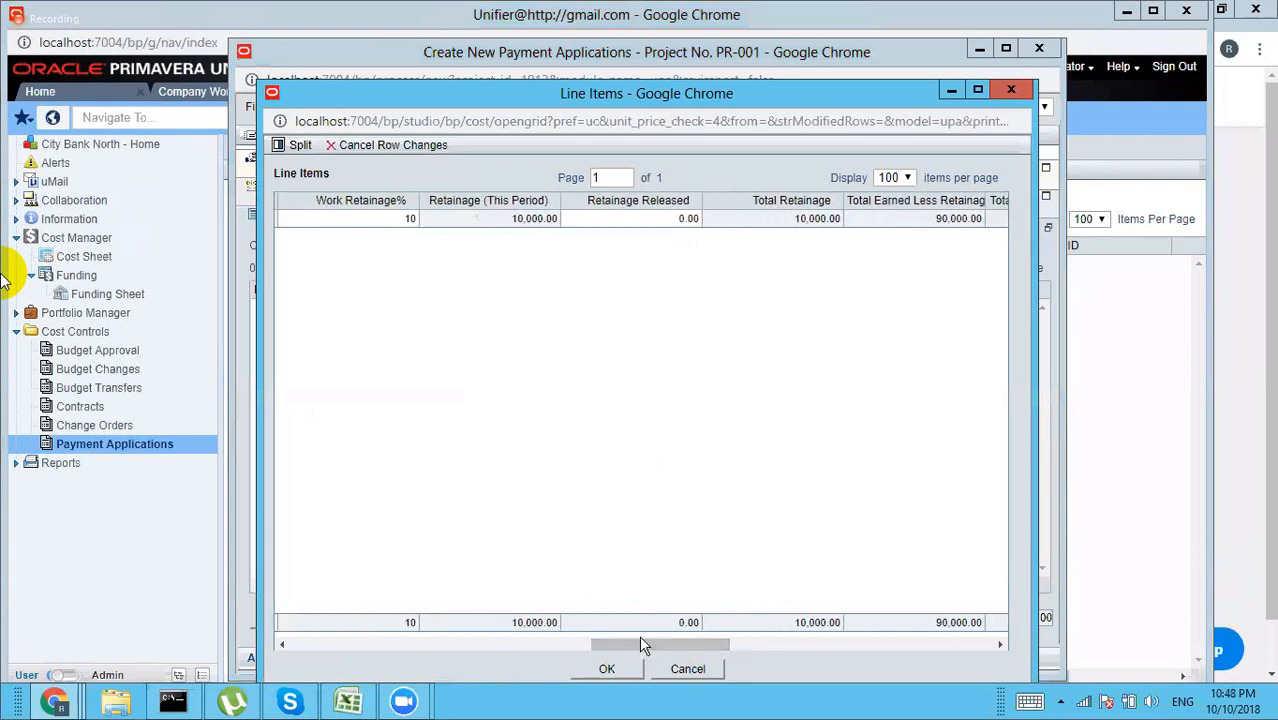
{"action": "left_click_drag", "start_coordinate": [640, 640], "coordinate": [640, 637]}
{"action": "left_click_drag", "start_coordinate": [665, 640], "coordinate": [787, 645]}
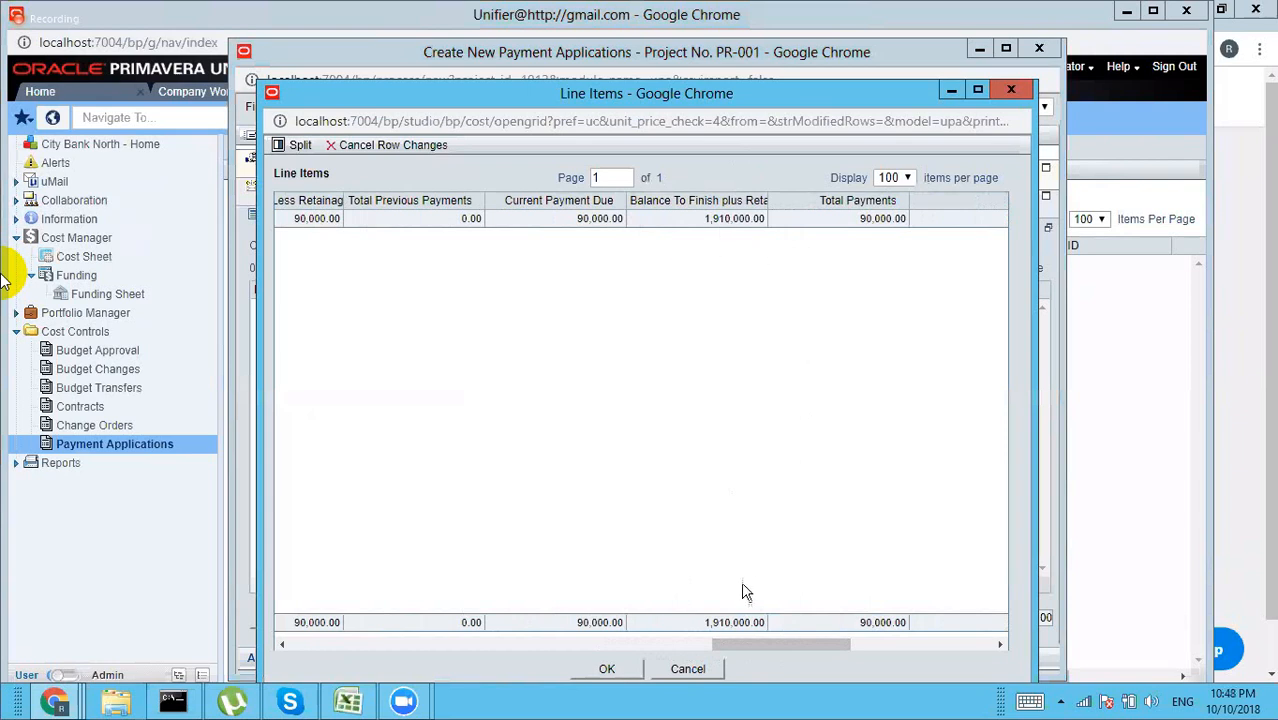
{"action": "left_click_drag", "start_coordinate": [748, 641], "coordinate": [920, 647]}
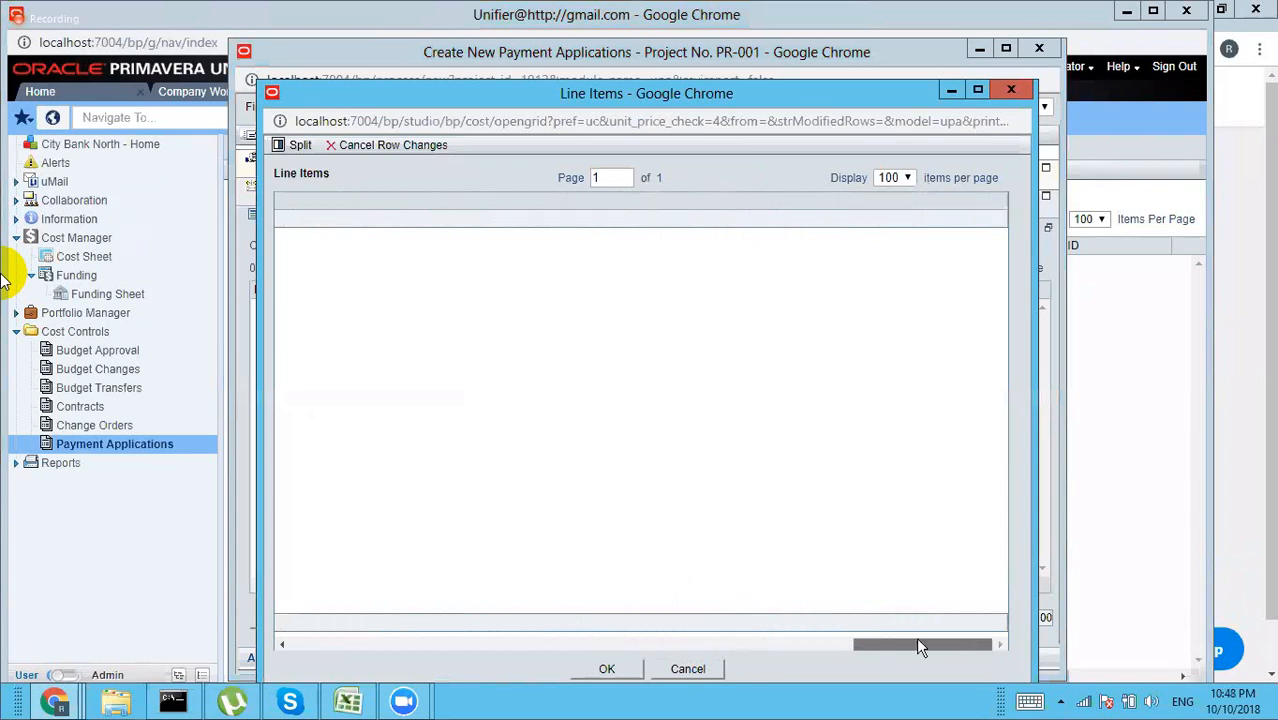
{"action": "left_click", "coordinate": [672, 644]}
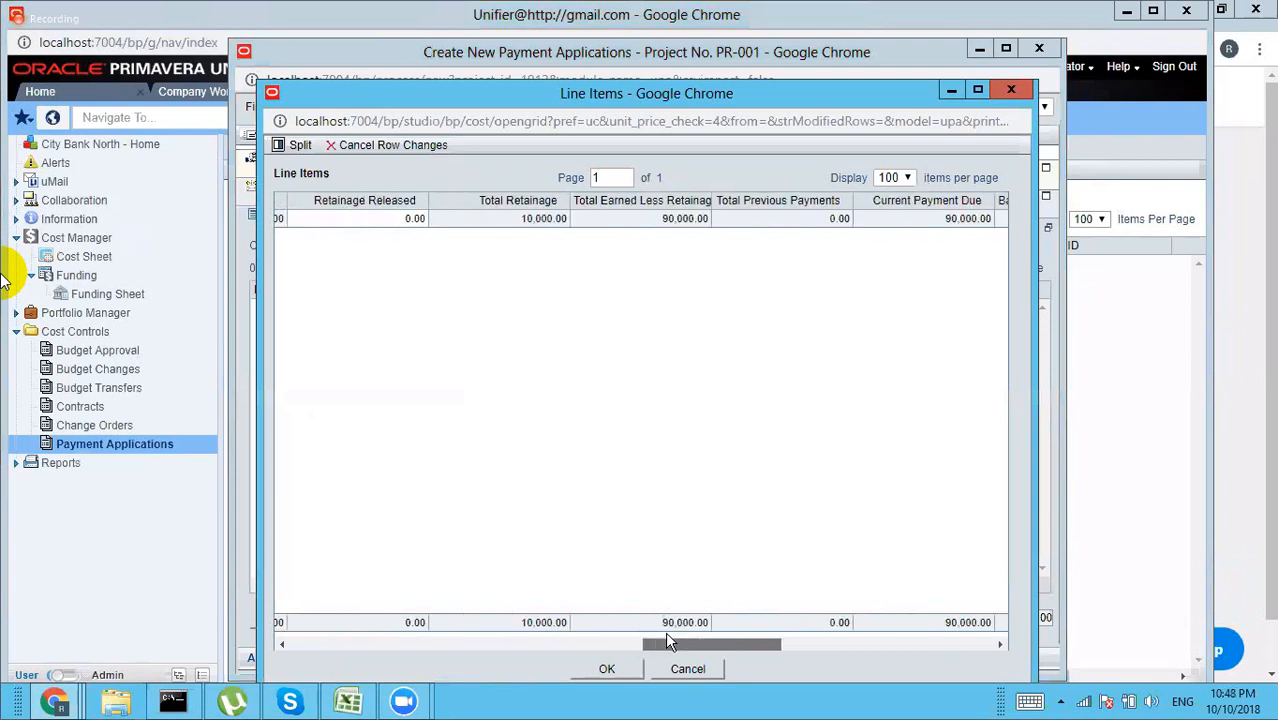
{"action": "left_click_drag", "start_coordinate": [670, 641], "coordinate": [297, 647]}
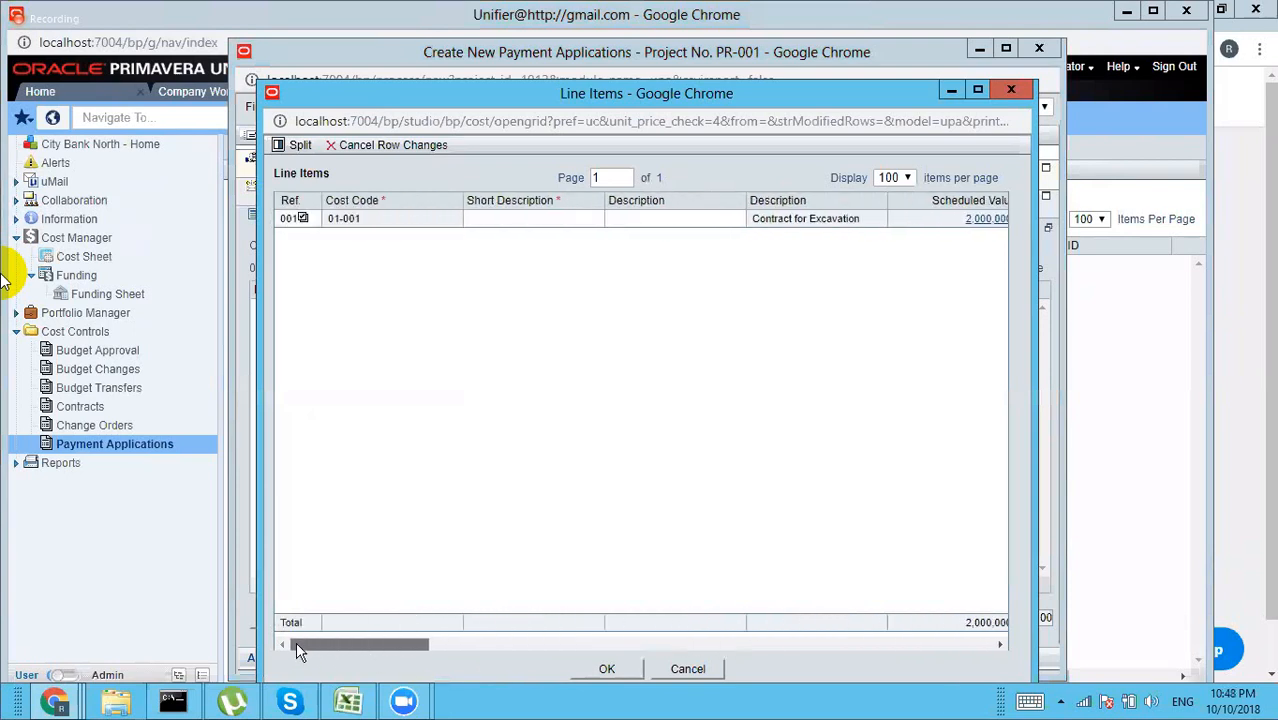
Step: Give line 001 the short description '10% of exacavation' and return the line items to the form
{"action": "left_click", "coordinate": [608, 670]}
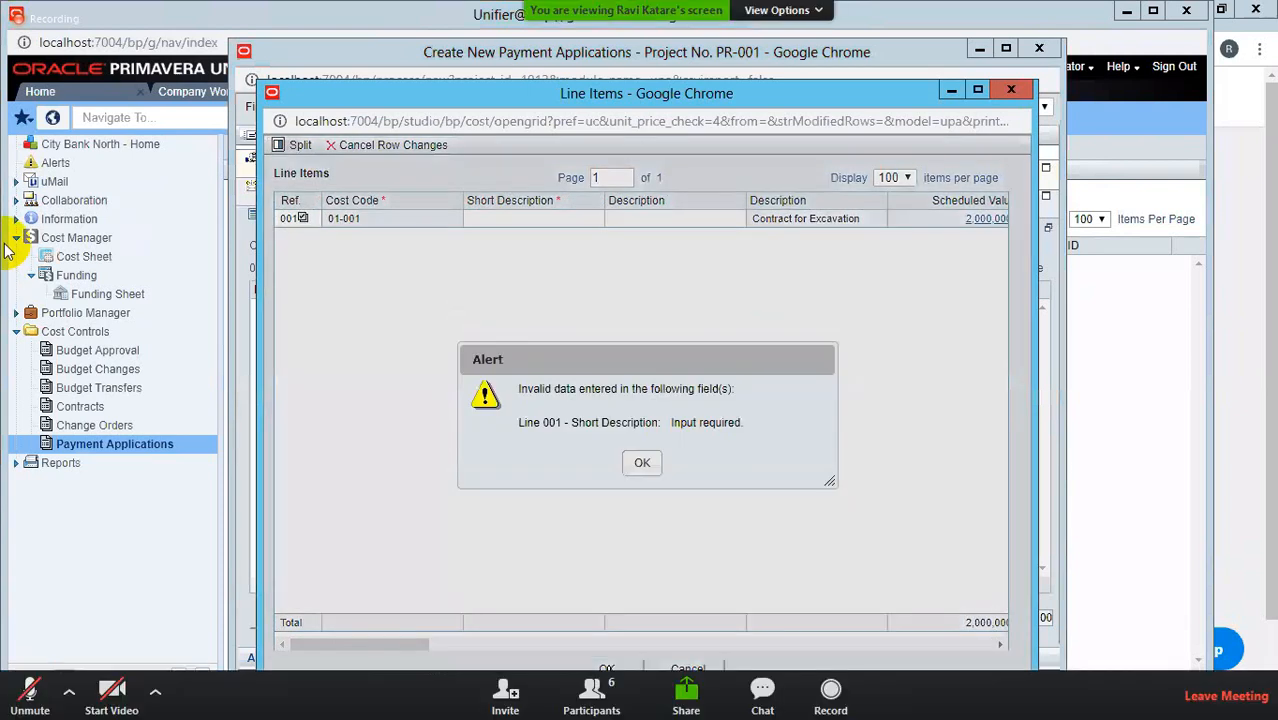
{"action": "left_click", "coordinate": [642, 466]}
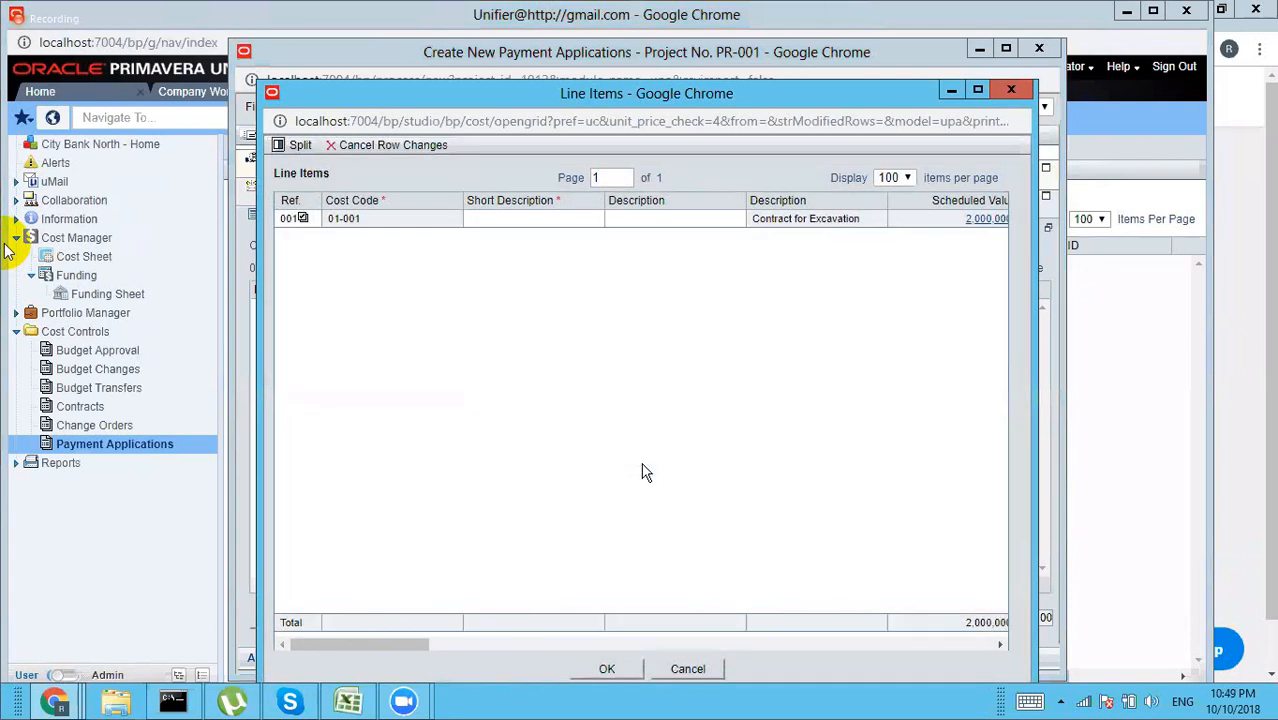
{"action": "left_click", "coordinate": [527, 219]}
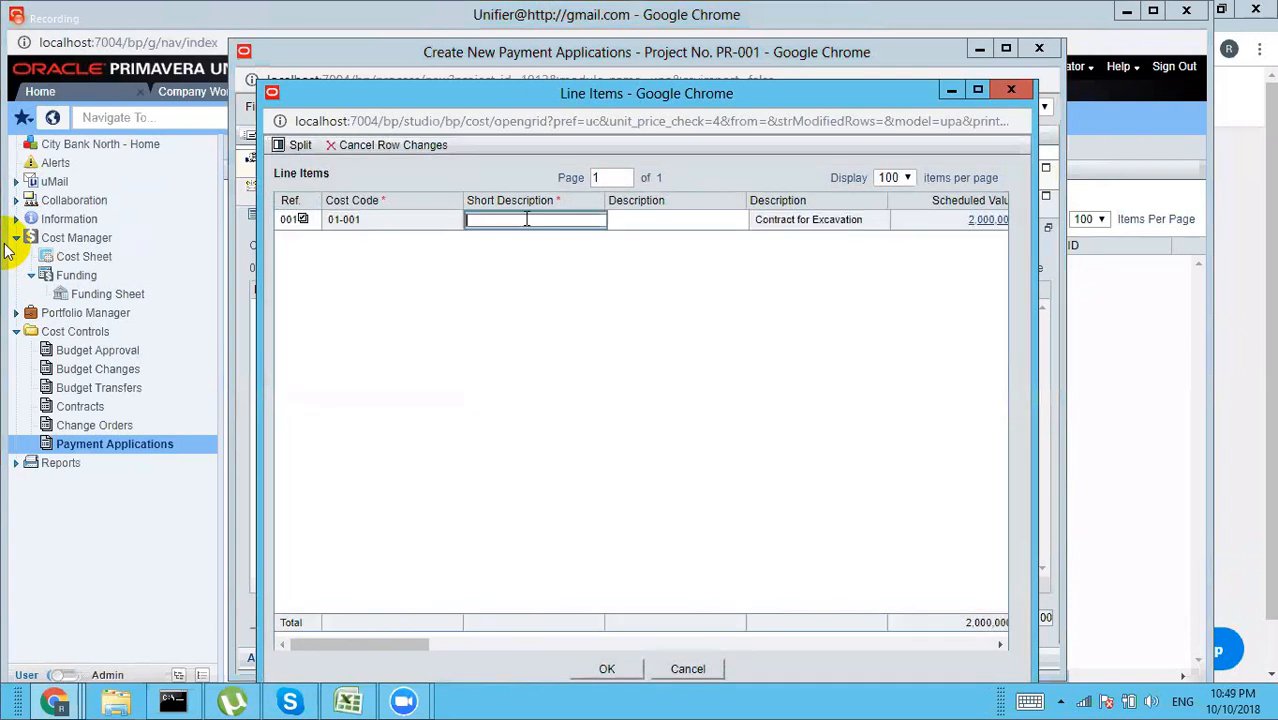
{"action": "type", "text": "Ex"}
{"action": "key", "text": "BackSpace"}
{"action": "key", "text": "BackSpace"}
{"action": "type", "text": "10% of exacavation"}
{"action": "left_click", "coordinate": [607, 669]}
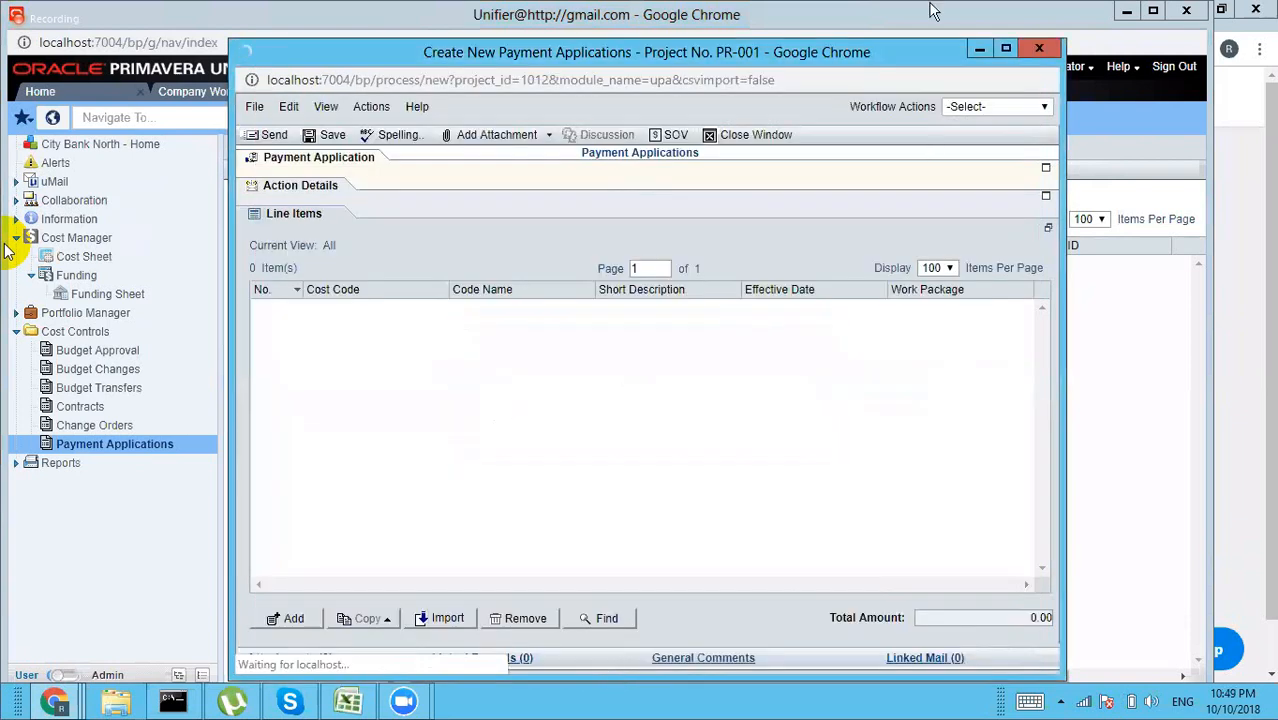
Step: Choose Send for Approval and try sending, which flags missing due date, invoice date and recipient
{"action": "left_click", "coordinate": [983, 106]}
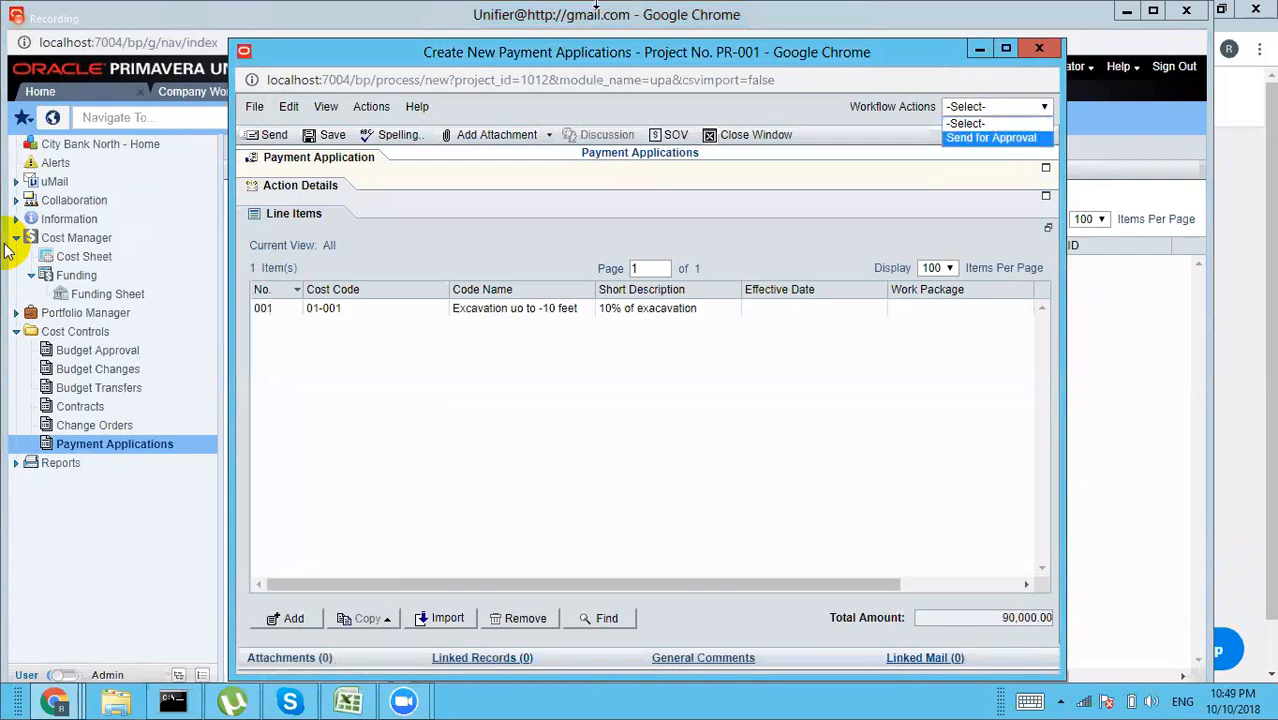
{"action": "left_click", "coordinate": [996, 137]}
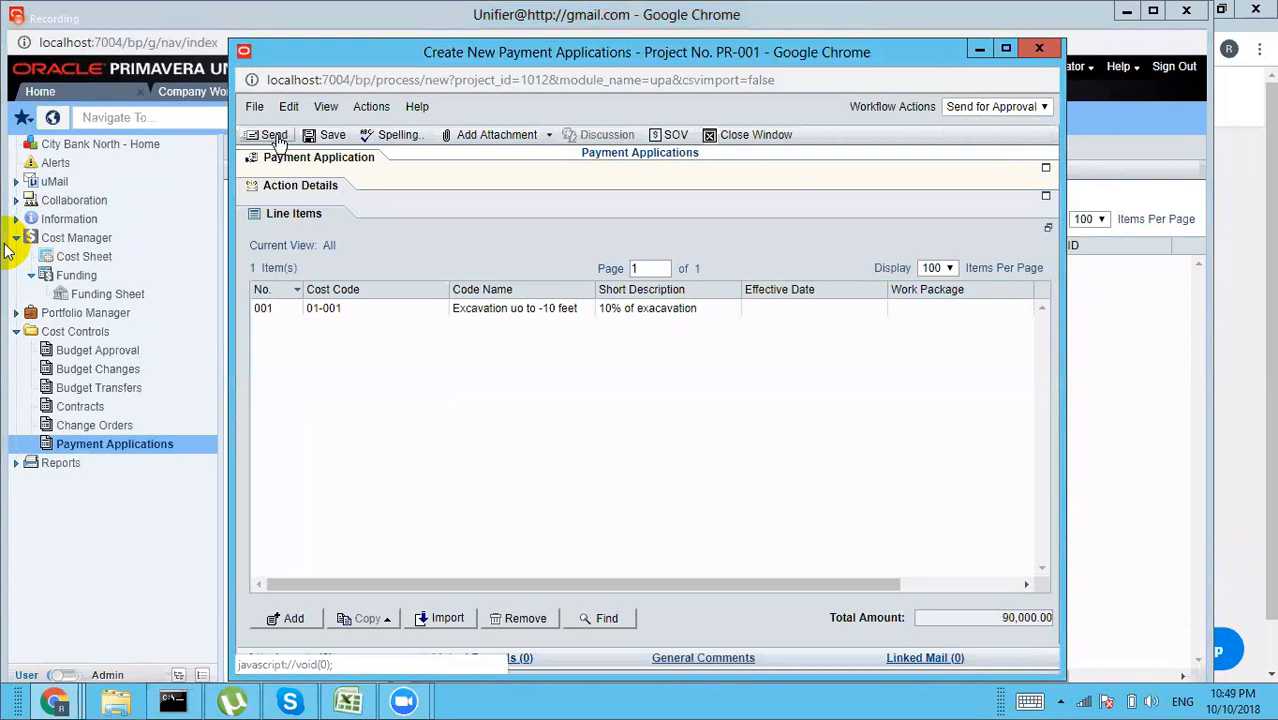
{"action": "left_click", "coordinate": [279, 142]}
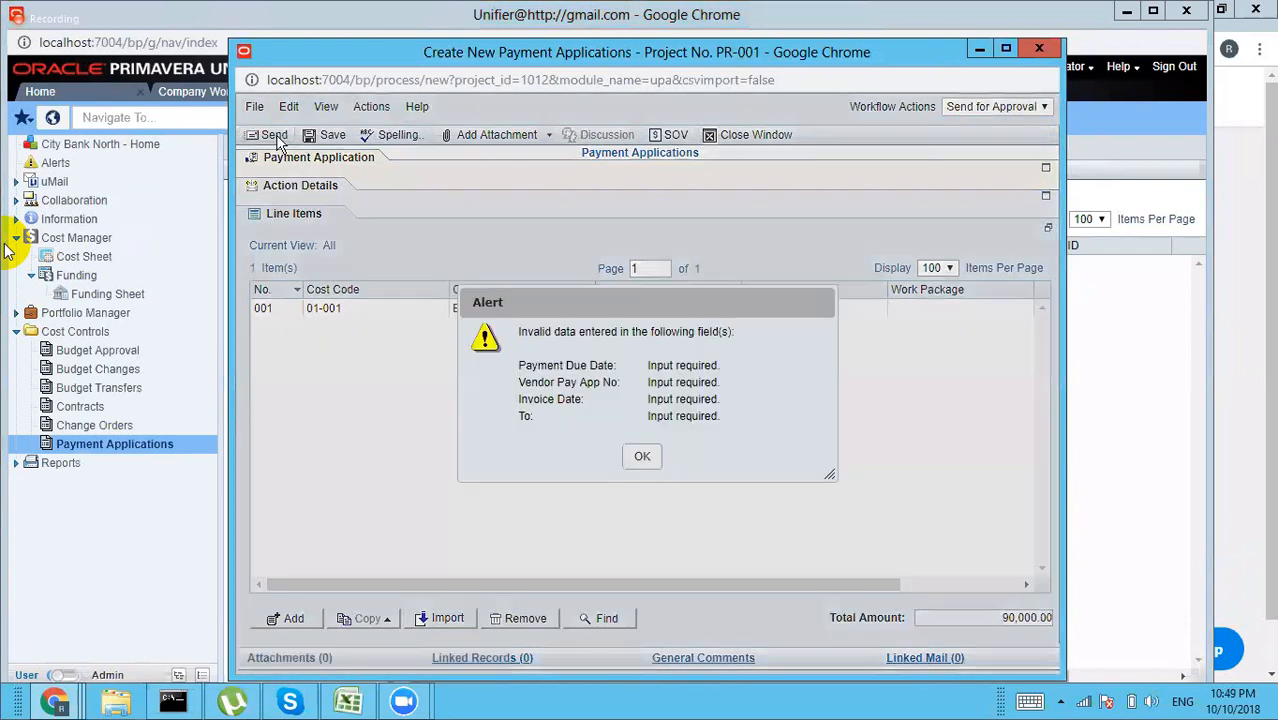
{"action": "left_click", "coordinate": [641, 459]}
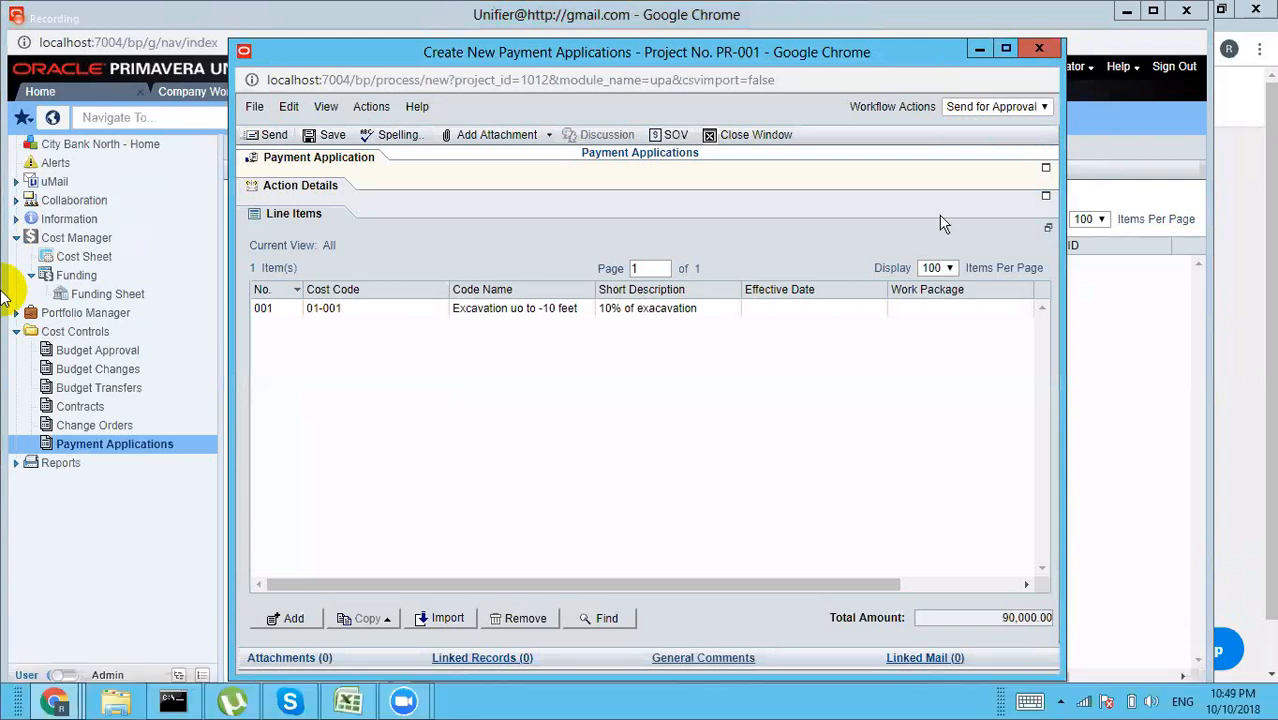
{"action": "left_click", "coordinate": [1046, 167]}
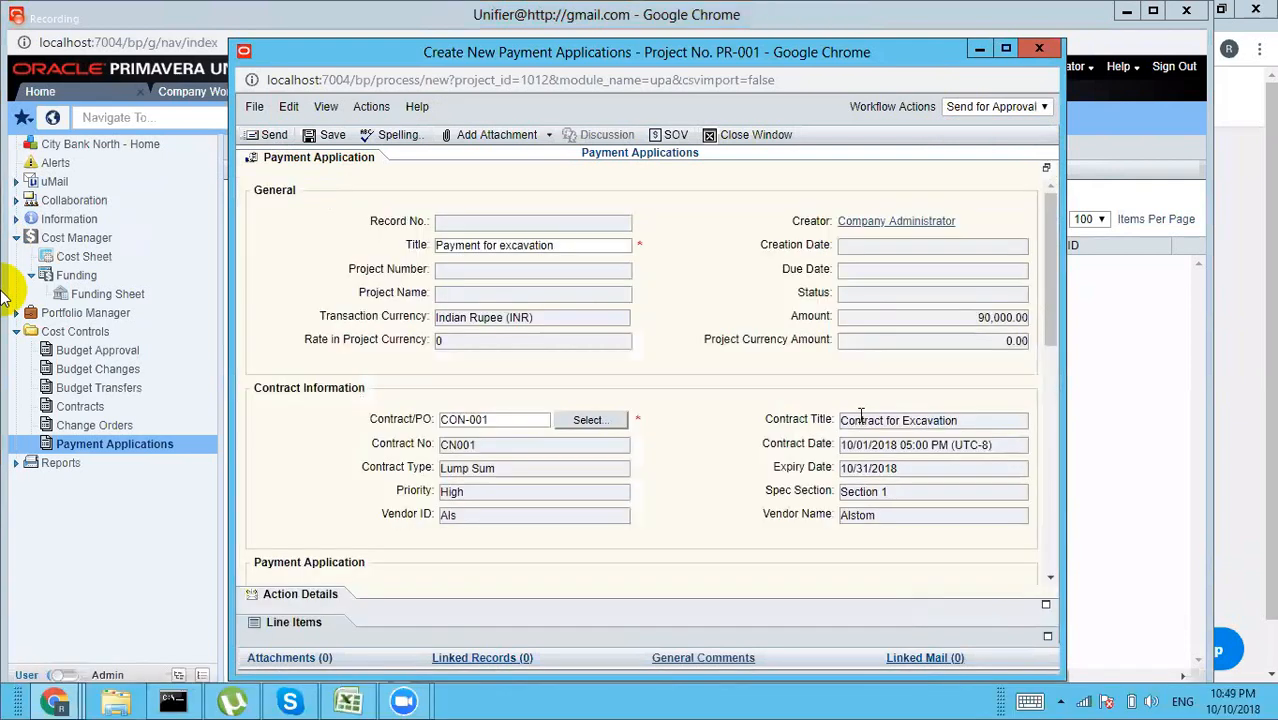
Step: Enter Vendor Pay App No 1001, Invoice Date 10/10/2018 and Payment Due Date 10/15/2018, then retry sending
{"action": "scroll", "coordinate": [1048, 289], "scroll_direction": "down", "scroll_amount": 3}
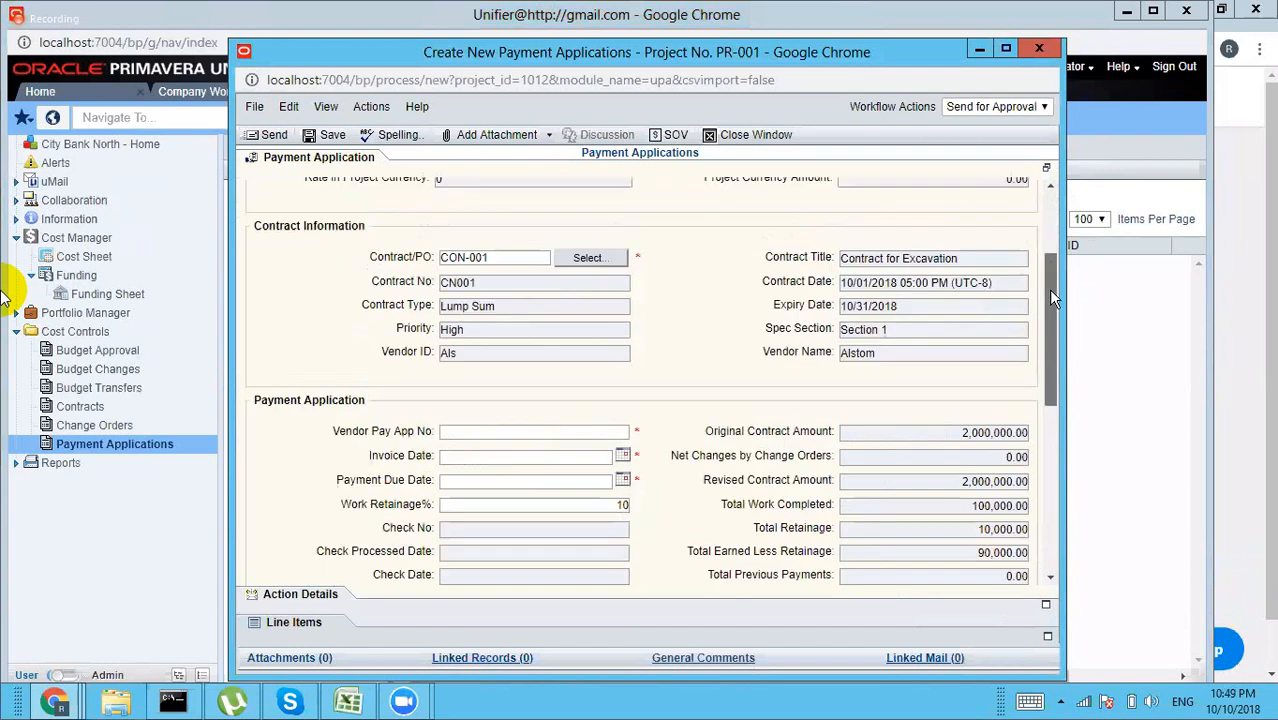
{"action": "scroll", "coordinate": [564, 408], "scroll_direction": "down", "scroll_amount": 3}
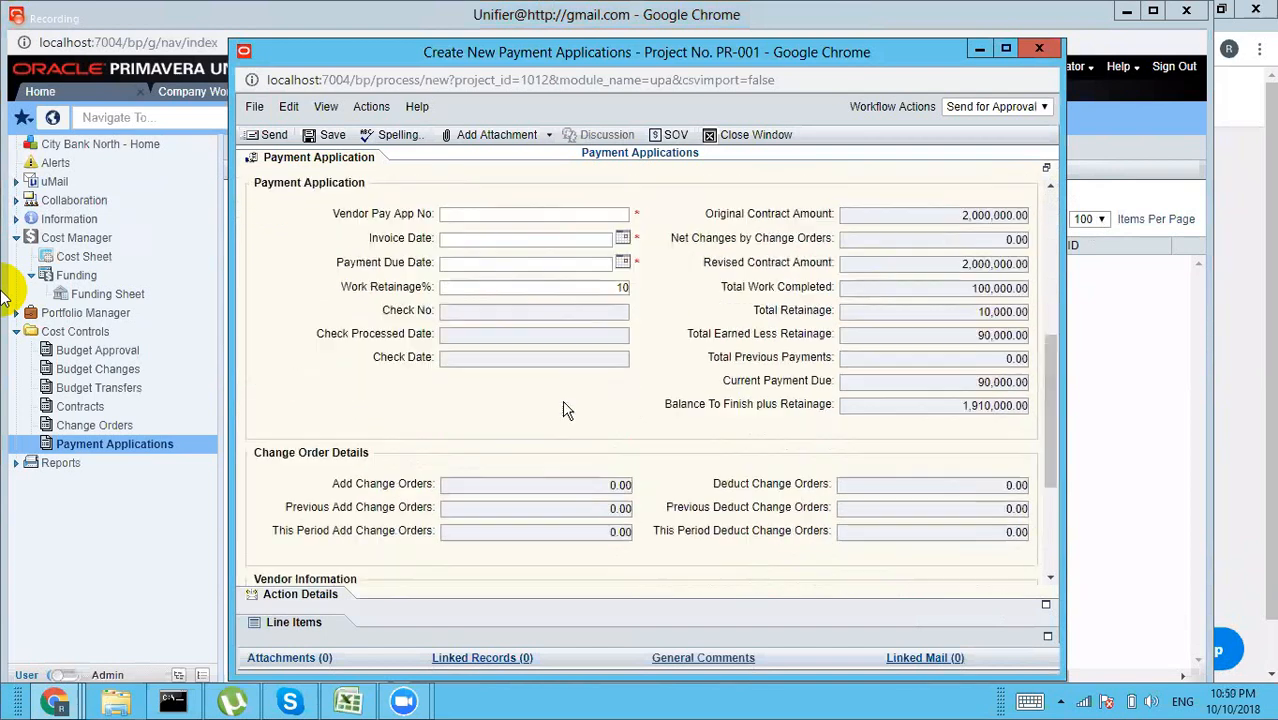
{"action": "left_click", "coordinate": [613, 214]}
{"action": "type", "text": "1"}
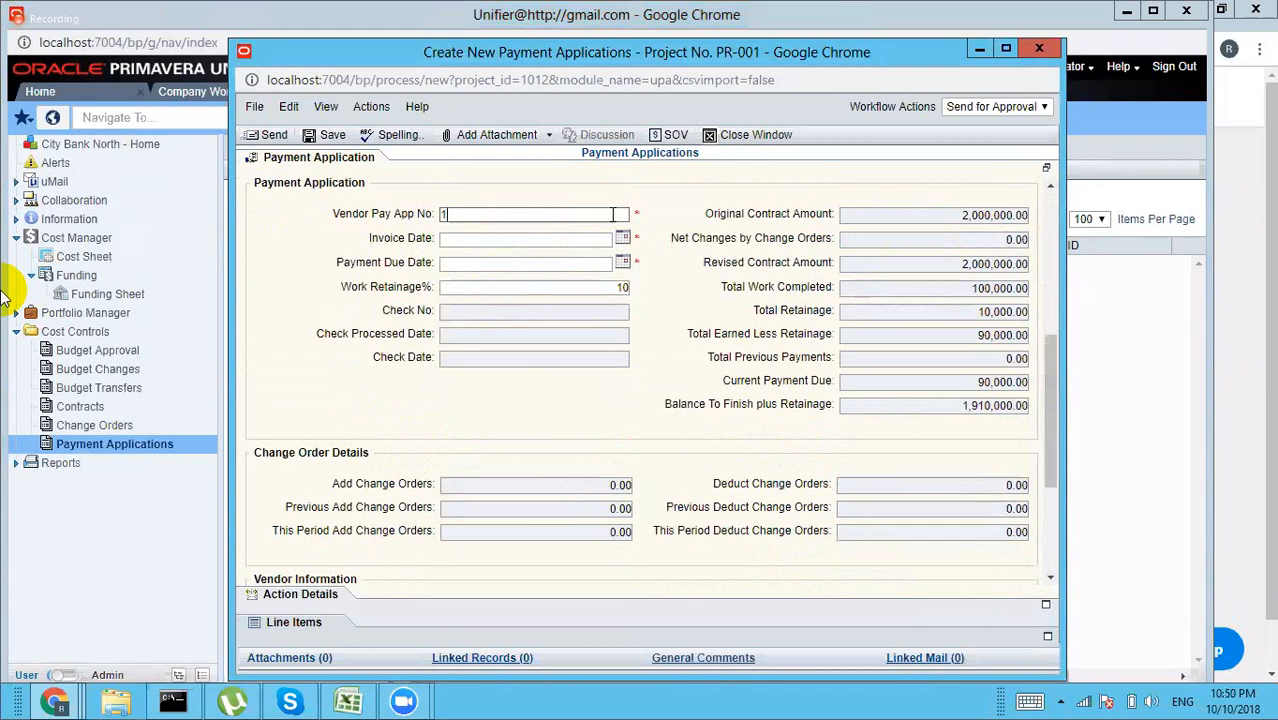
{"action": "type", "text": "001"}
{"action": "left_click", "coordinate": [622, 240]}
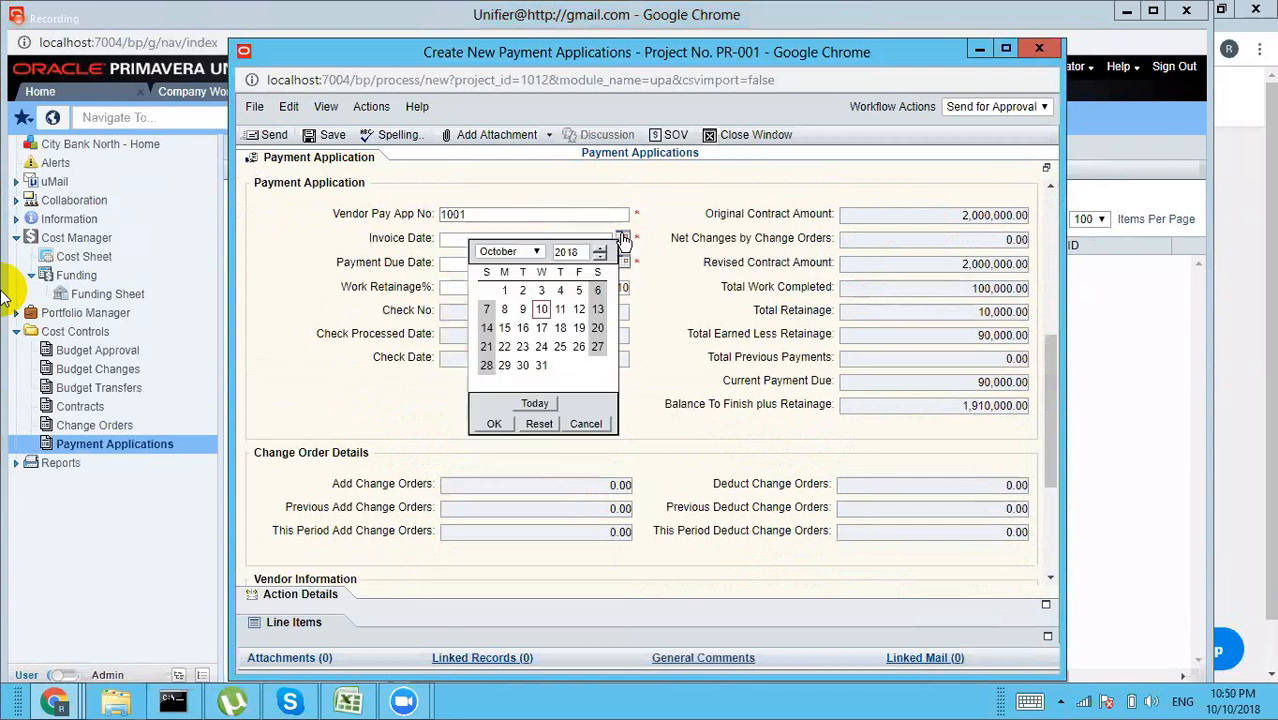
{"action": "left_click", "coordinate": [499, 423]}
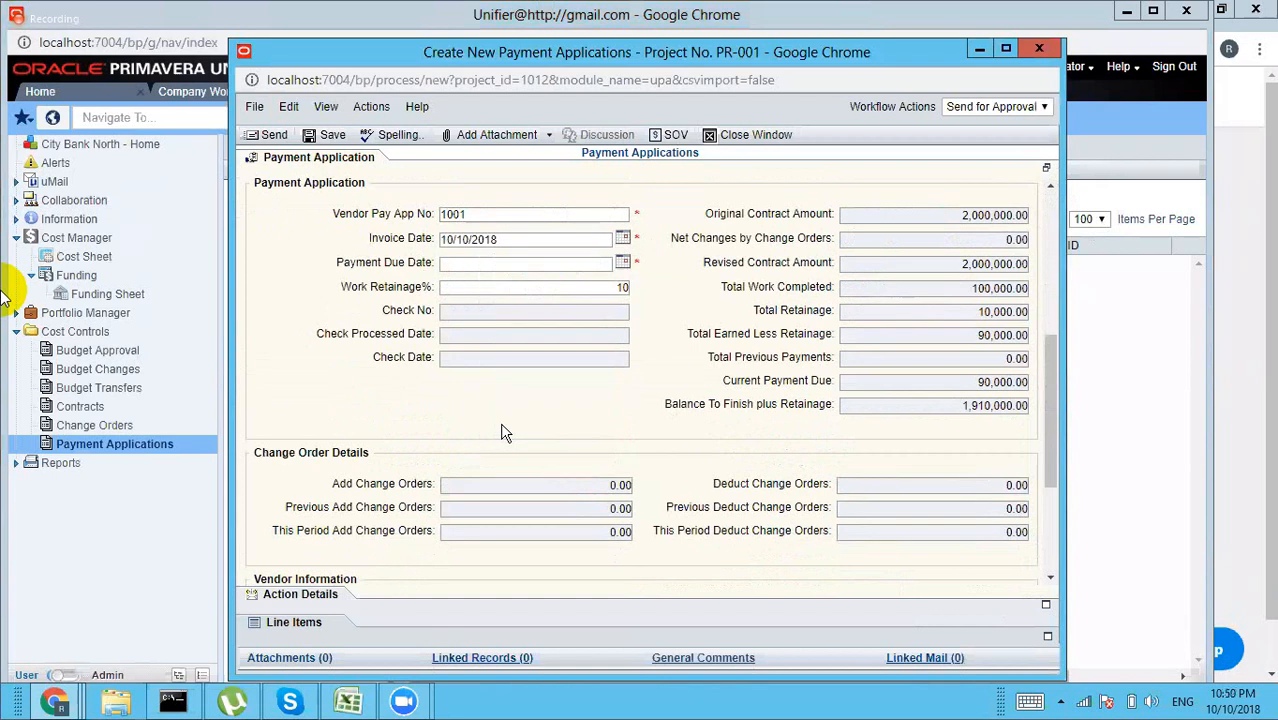
{"action": "left_click", "coordinate": [622, 263]}
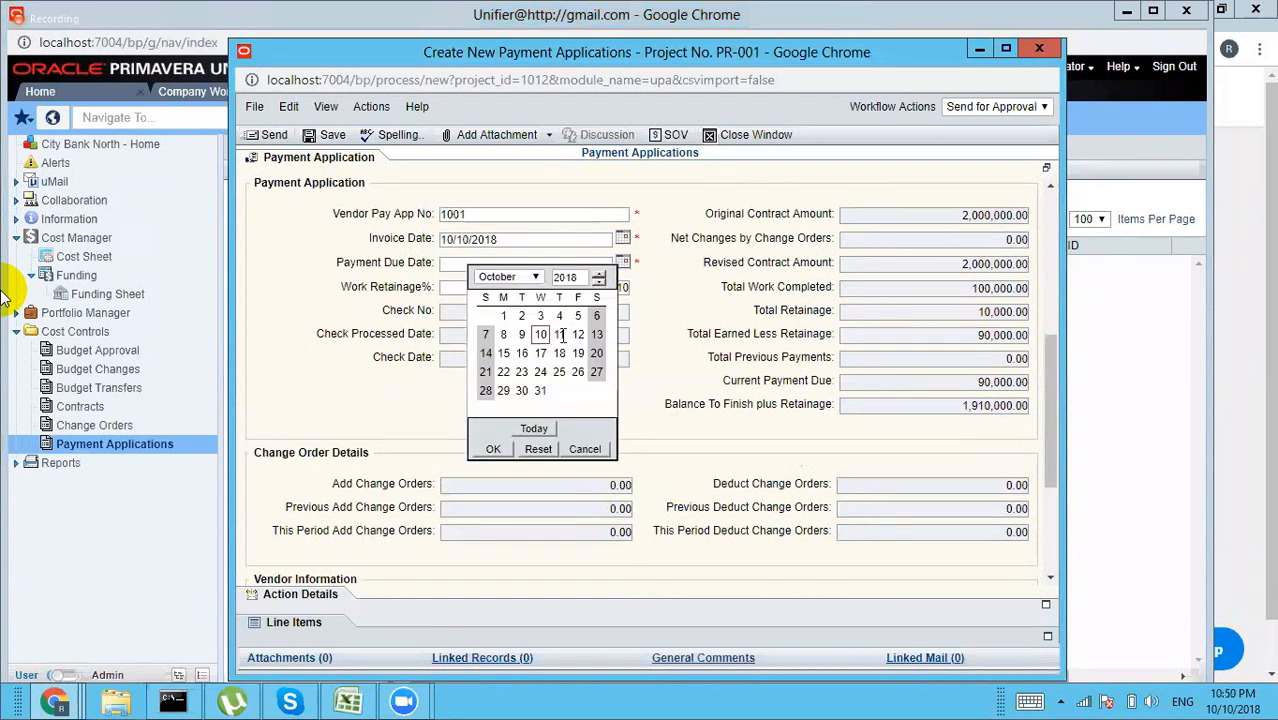
{"action": "left_click", "coordinate": [504, 355]}
{"action": "left_click", "coordinate": [489, 450]}
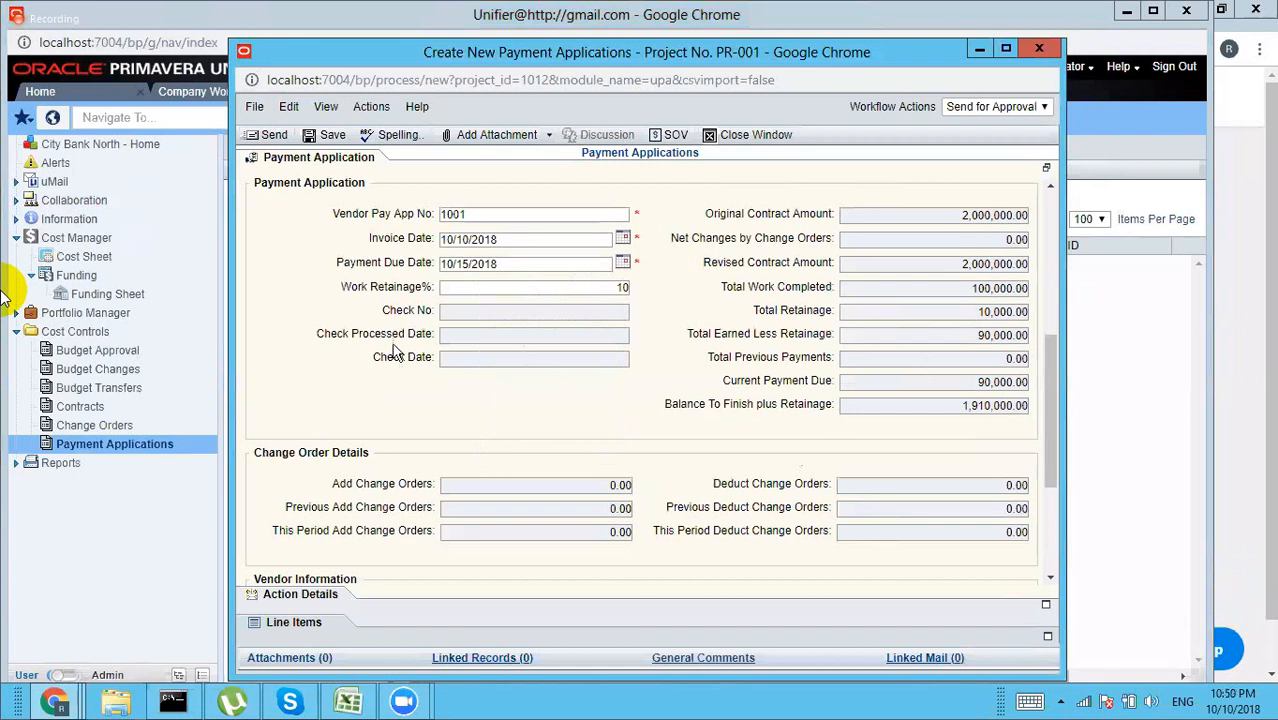
{"action": "left_click", "coordinate": [275, 136]}
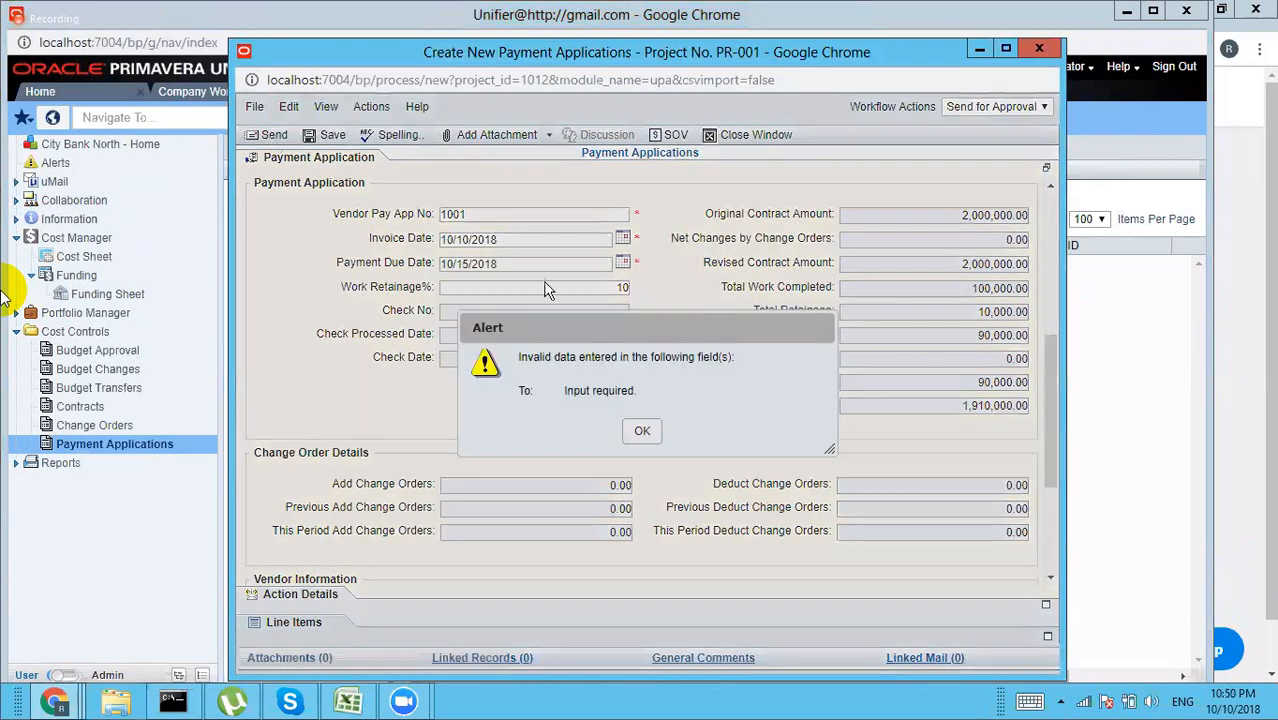
{"action": "left_click", "coordinate": [641, 431]}
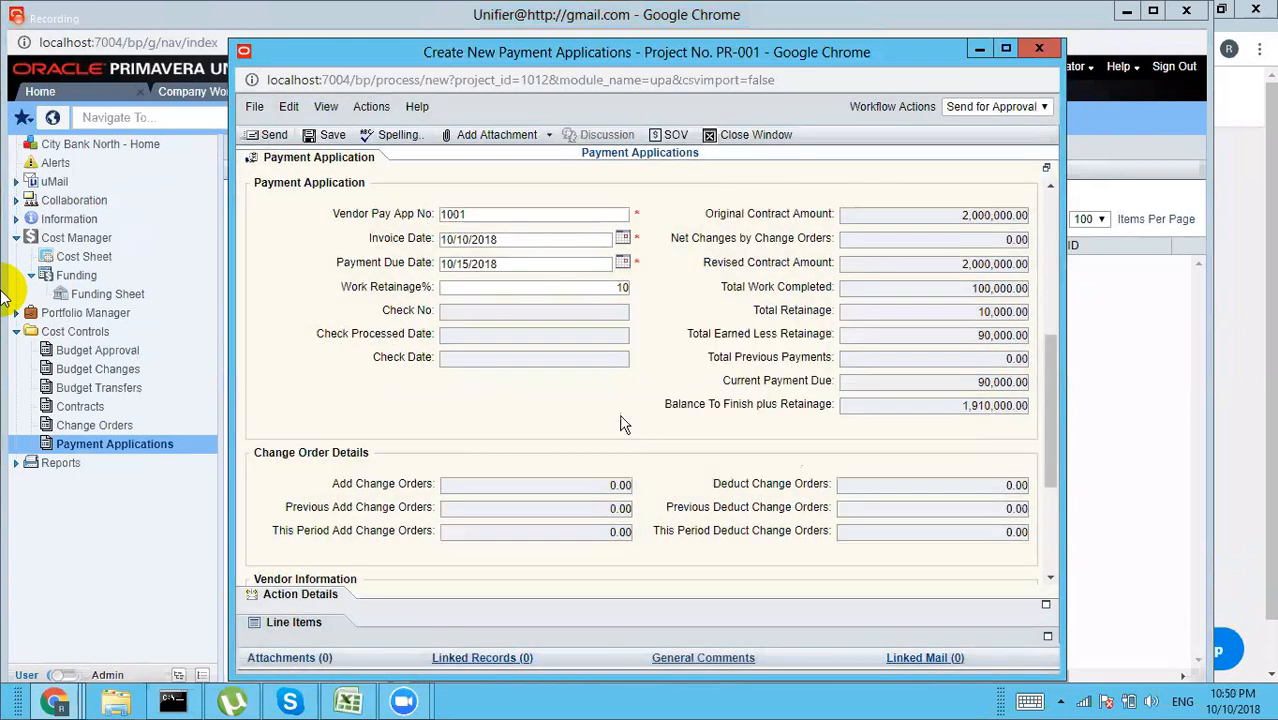
Step: Set Company Administrator as the approval recipient in Action Details
{"action": "left_click", "coordinate": [284, 598]}
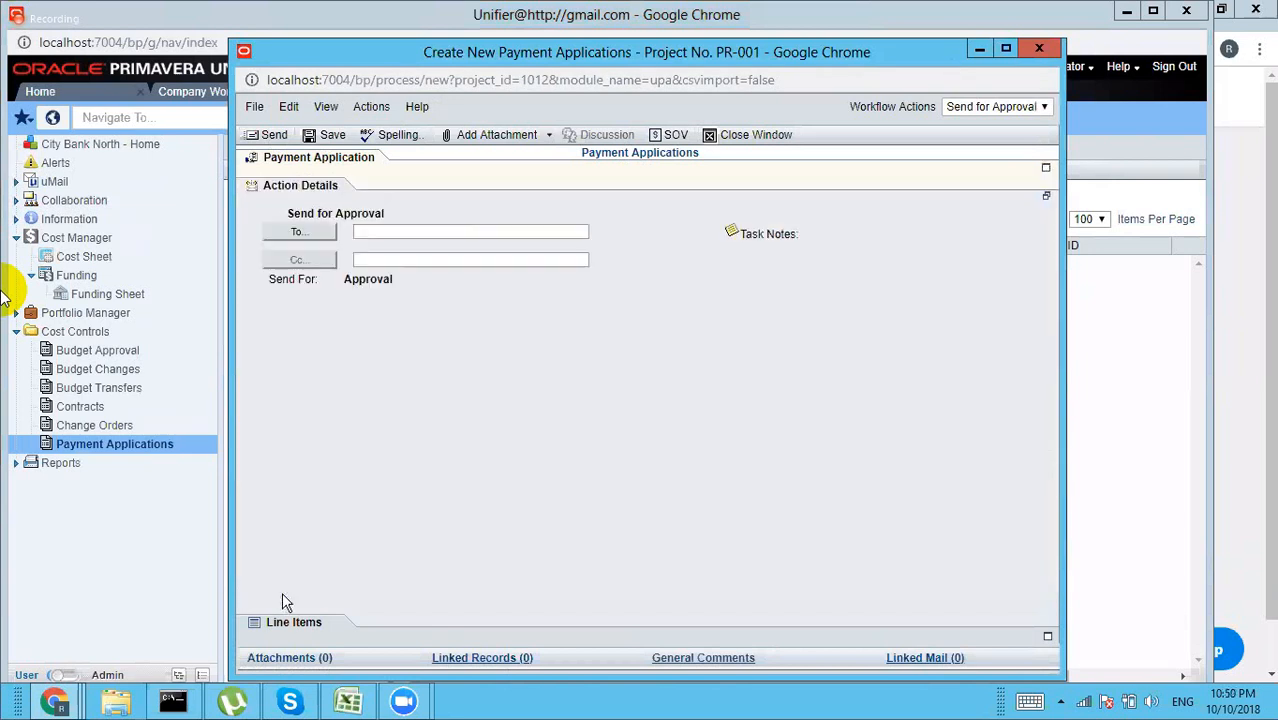
{"action": "left_click", "coordinate": [330, 238]}
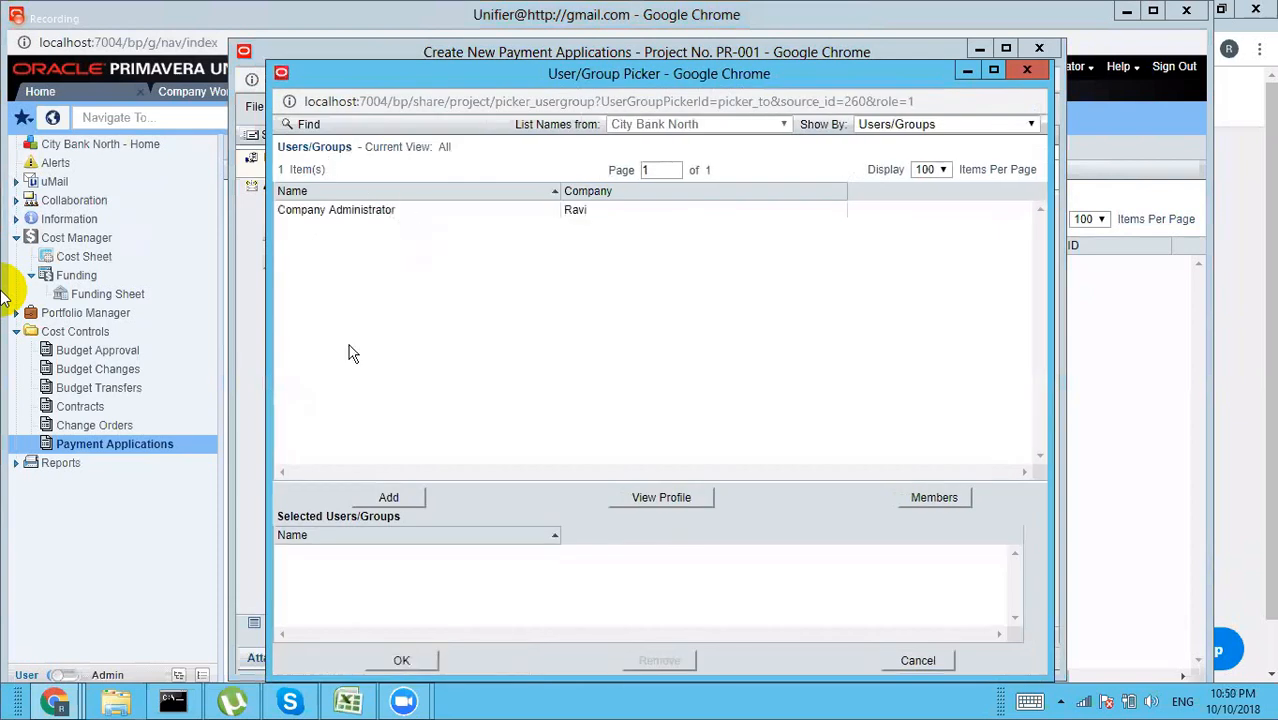
{"action": "left_click", "coordinate": [386, 500]}
{"action": "left_click", "coordinate": [400, 660]}
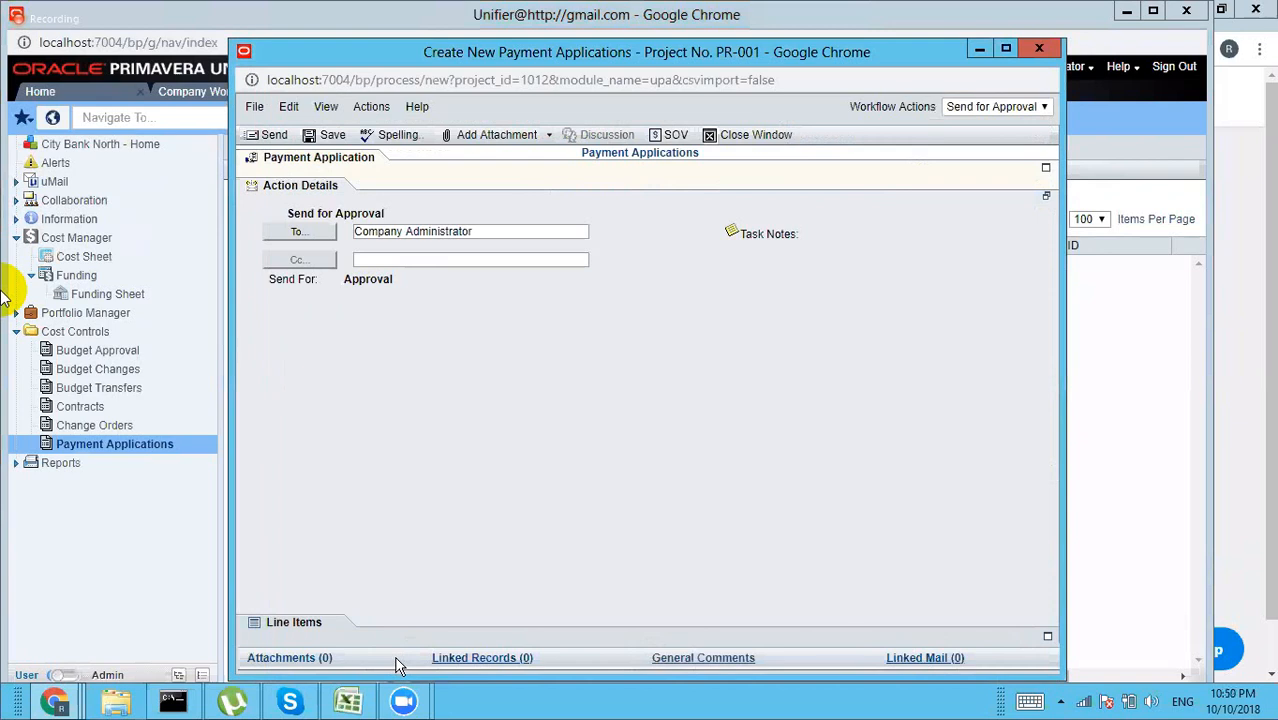
Step: Try sending the payment application twice; both attempts are blocked by the funding setup notification
{"action": "left_click", "coordinate": [279, 141]}
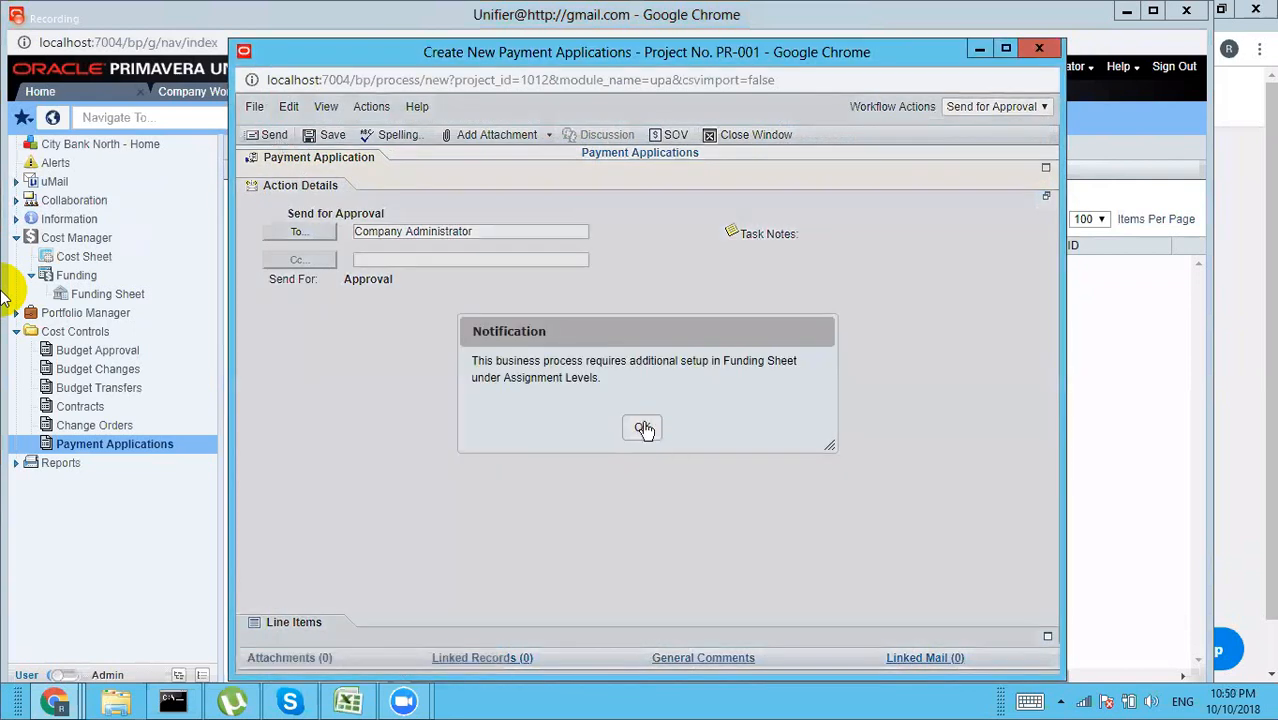
{"action": "left_click", "coordinate": [643, 428]}
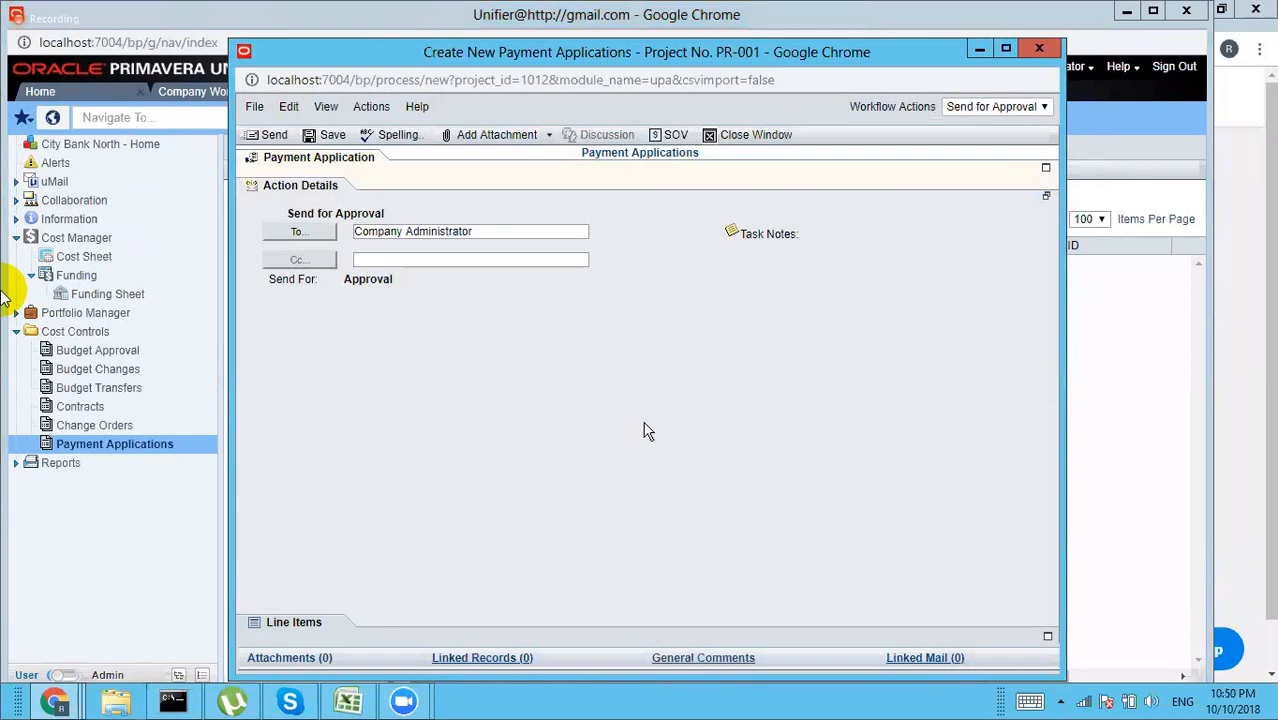
{"action": "left_click", "coordinate": [275, 136]}
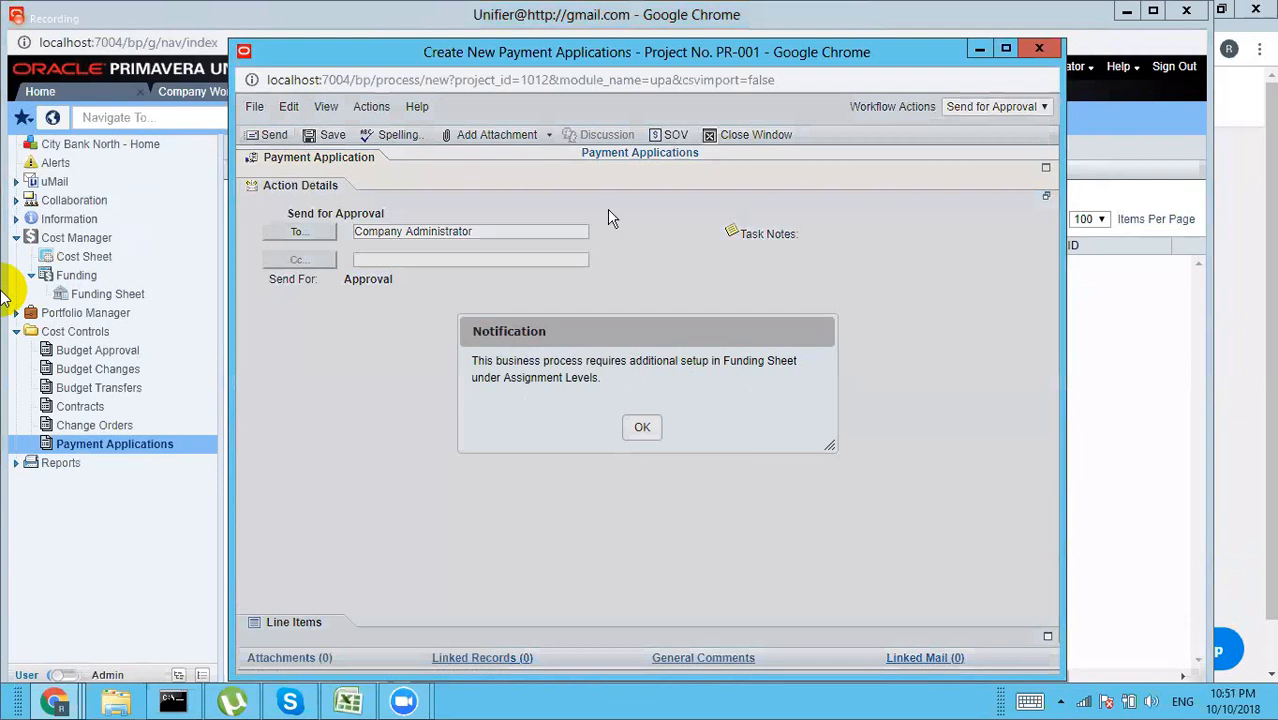
{"action": "key", "text": "ctrl+a"}
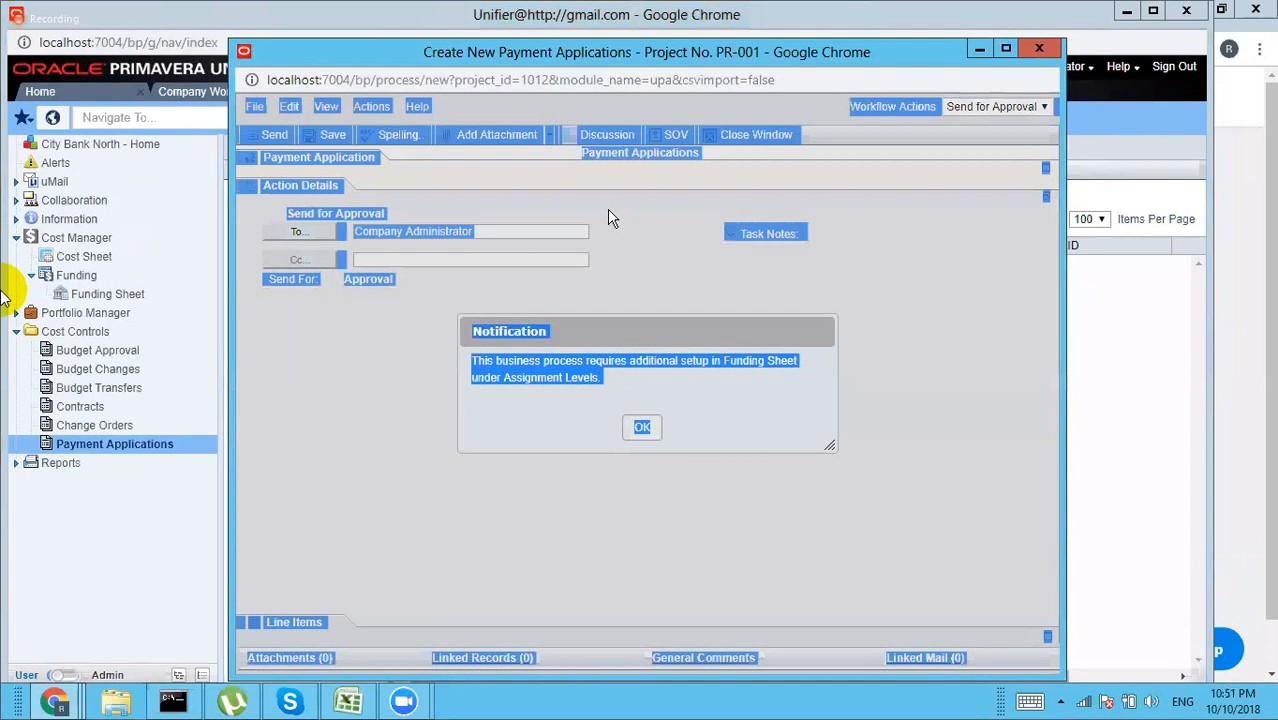
{"action": "left_click", "coordinate": [385, 425]}
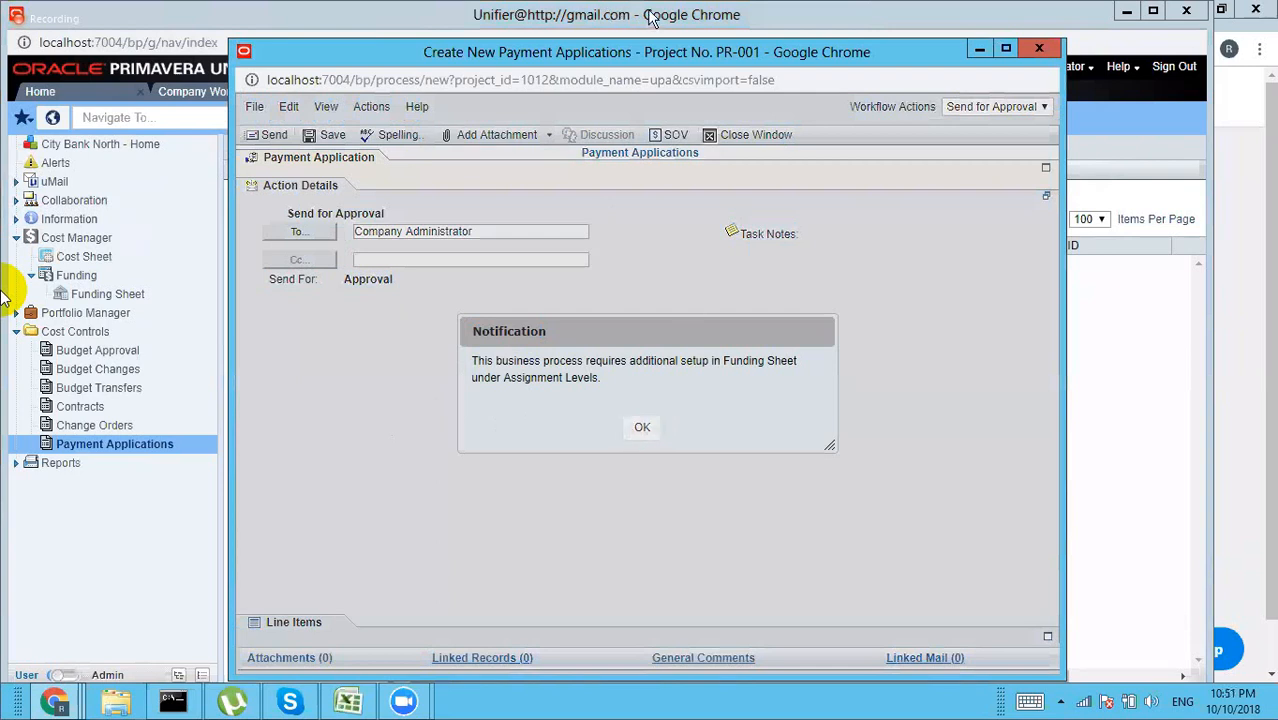
{"action": "left_click", "coordinate": [642, 430]}
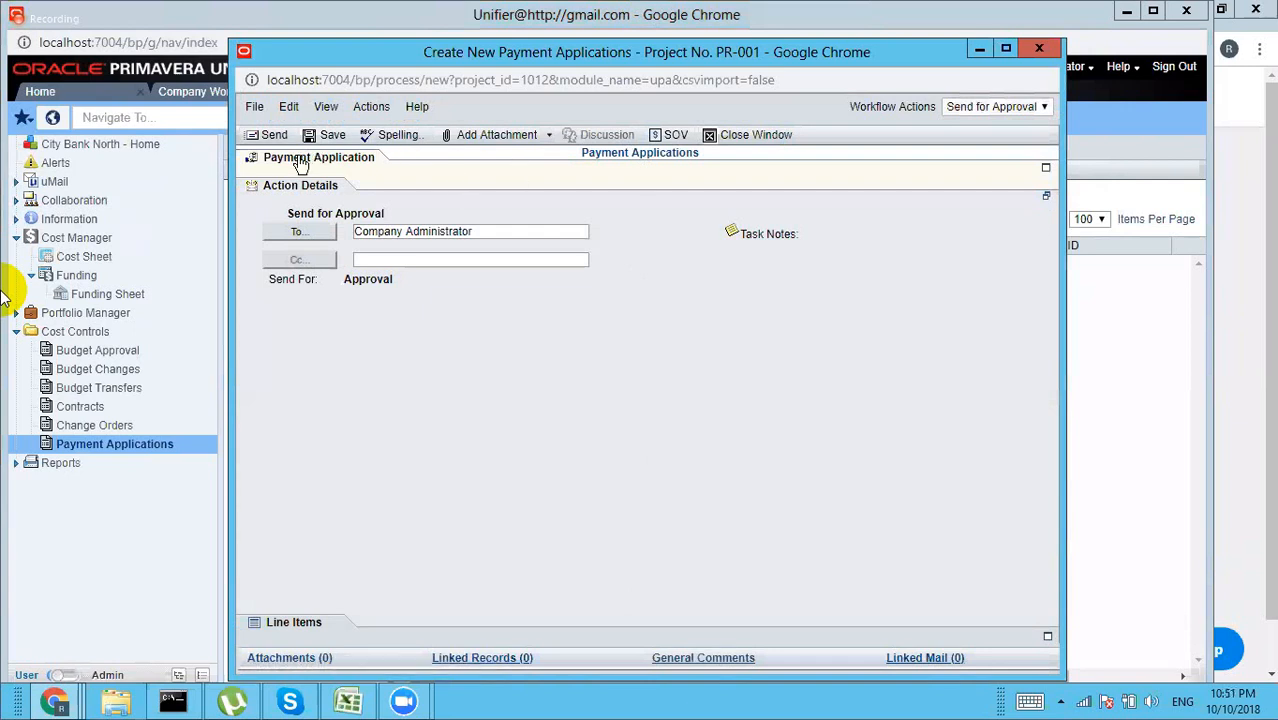
Step: Collapse Action Details to bring the payment application fields back into view
{"action": "left_click", "coordinate": [680, 186]}
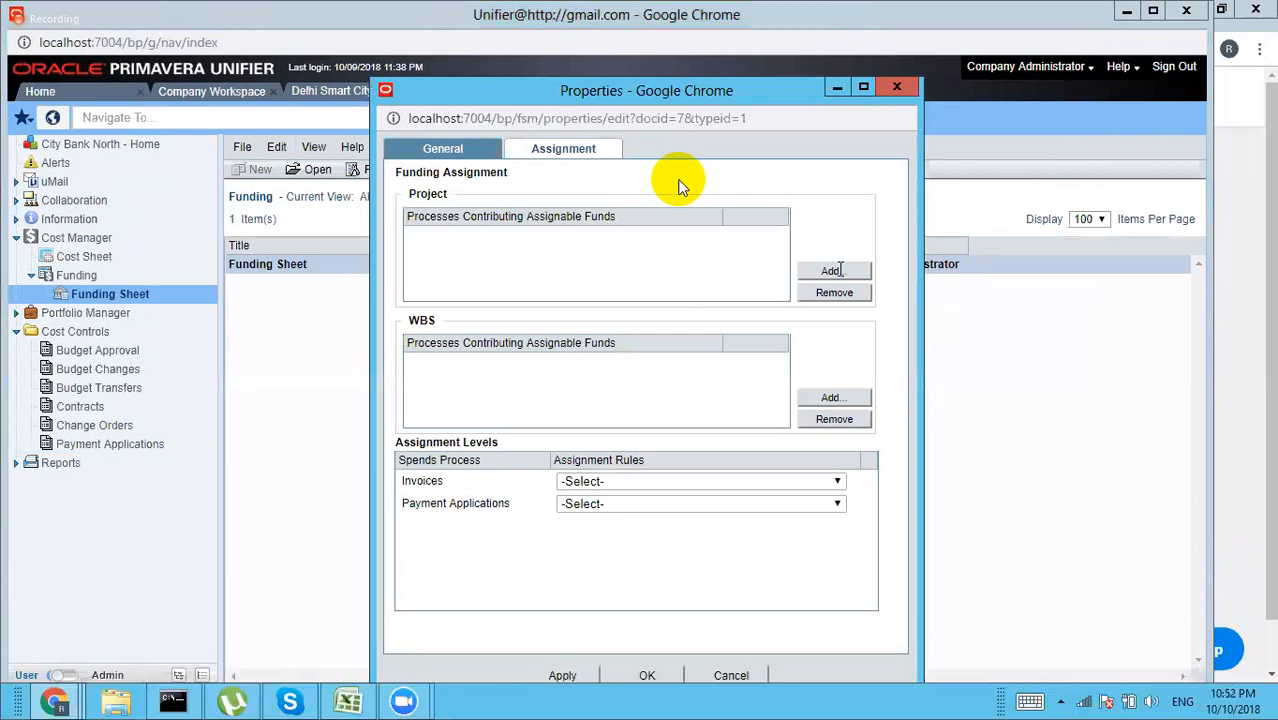
Step: Add Manual Funding as the fund source for both the Project and WBS levels
{"action": "left_click", "coordinate": [833, 271]}
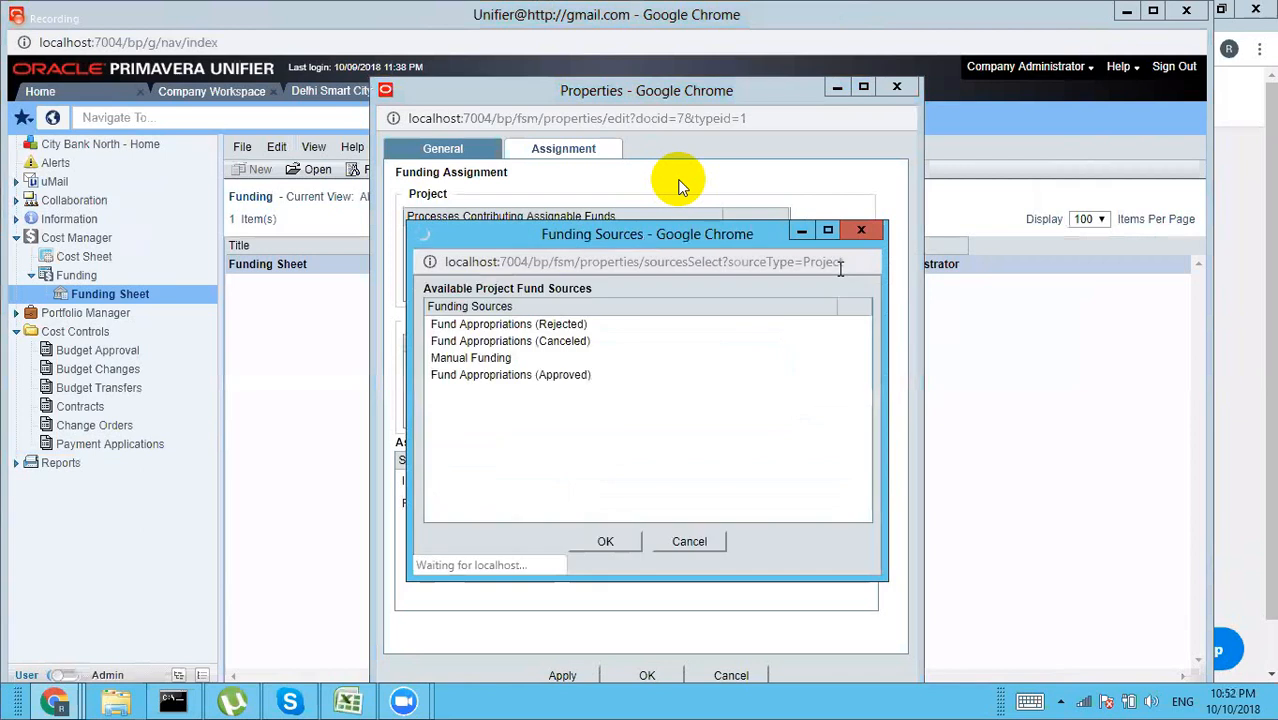
{"action": "left_click", "coordinate": [470, 357]}
{"action": "left_click", "coordinate": [606, 541]}
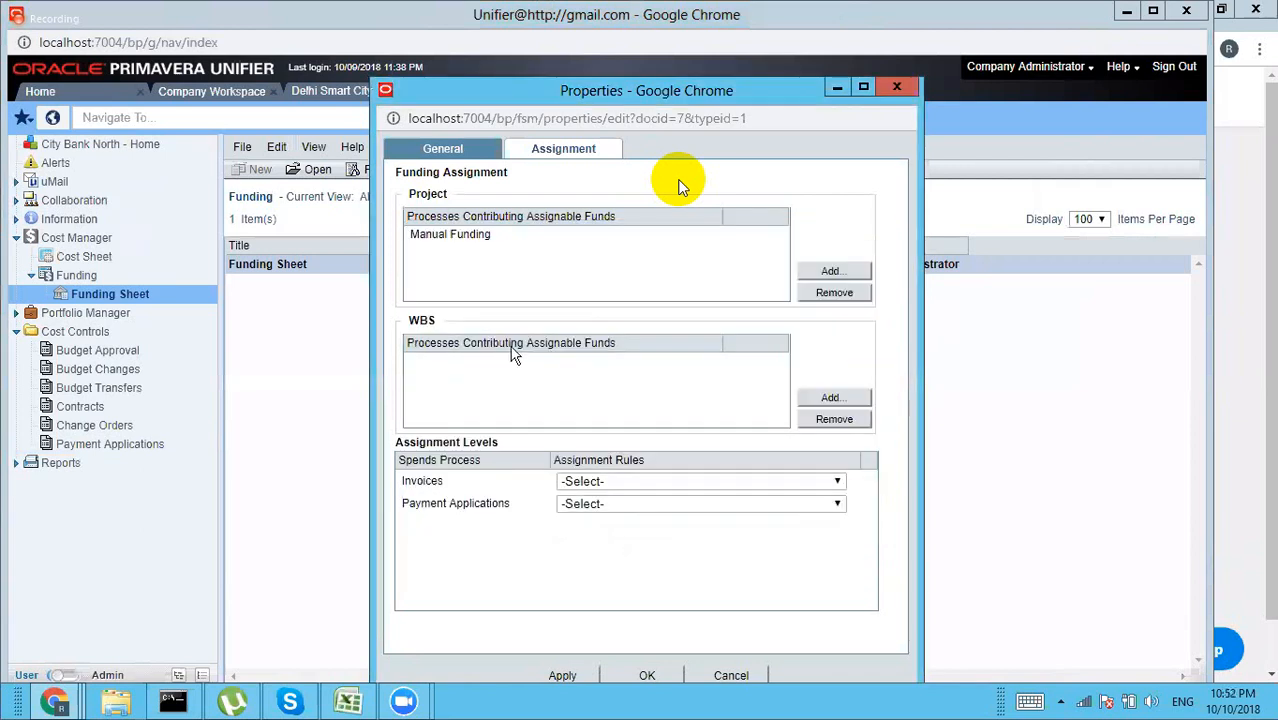
{"action": "left_click", "coordinate": [834, 398]}
{"action": "left_click", "coordinate": [474, 324]}
{"action": "left_click", "coordinate": [611, 540]}
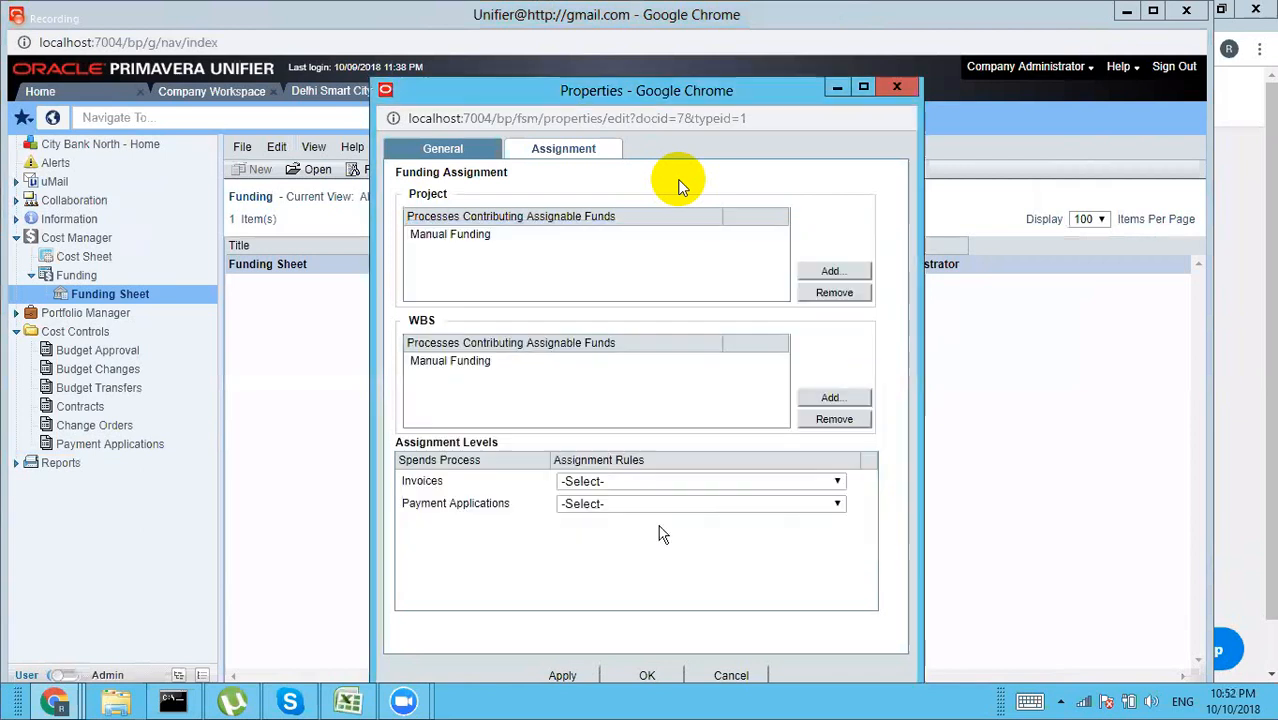
Step: Set the Invoices and Payment Applications assignment rules to WBS Level - Manual
{"action": "left_click", "coordinate": [700, 482]}
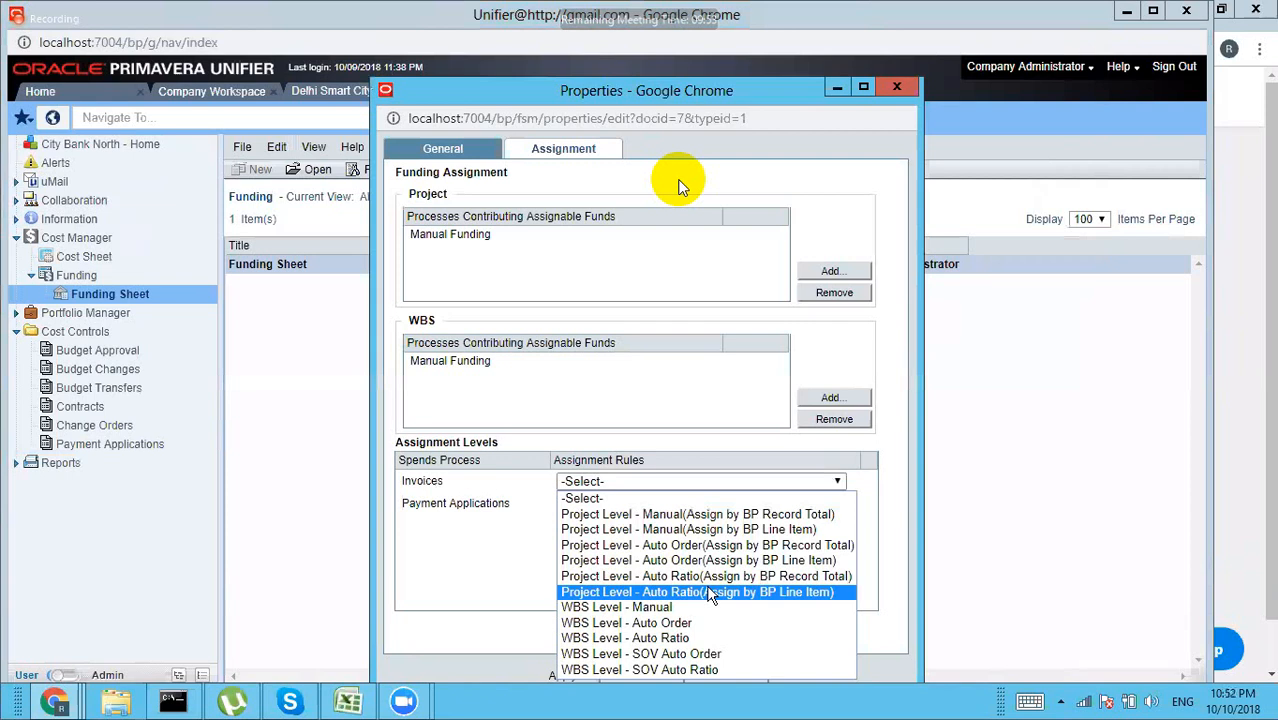
{"action": "left_click", "coordinate": [655, 607]}
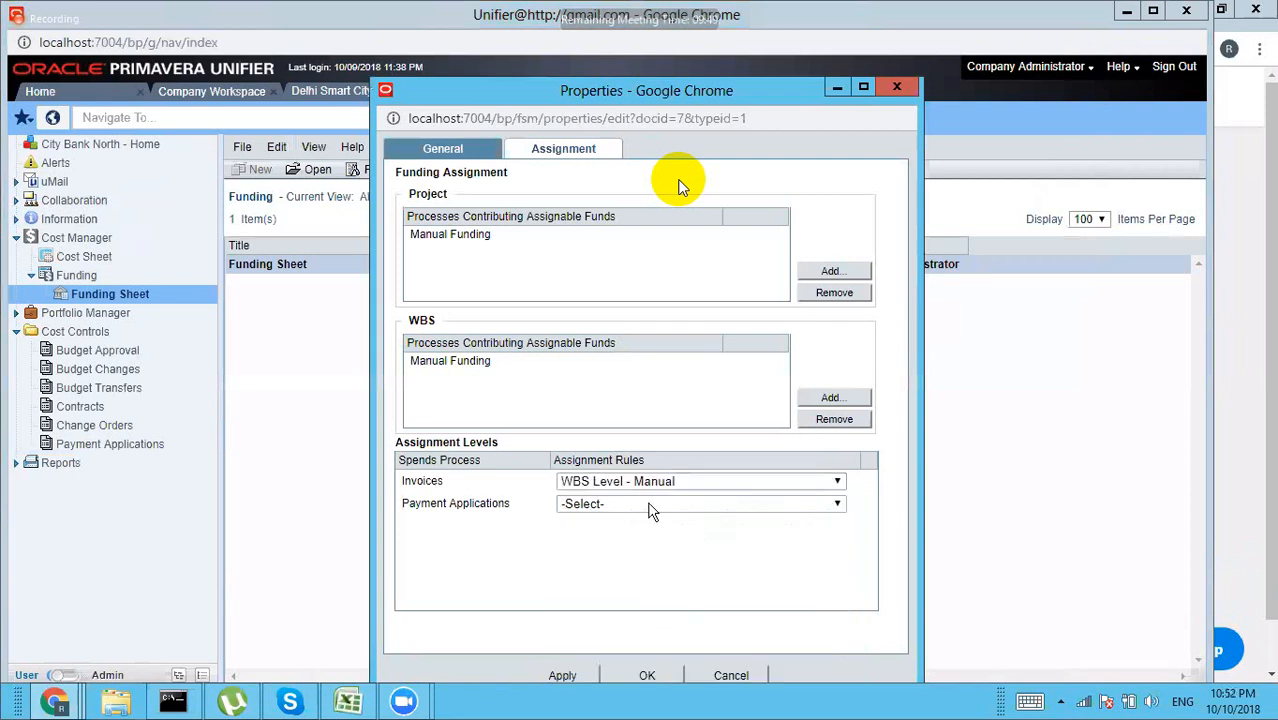
{"action": "left_click", "coordinate": [652, 508]}
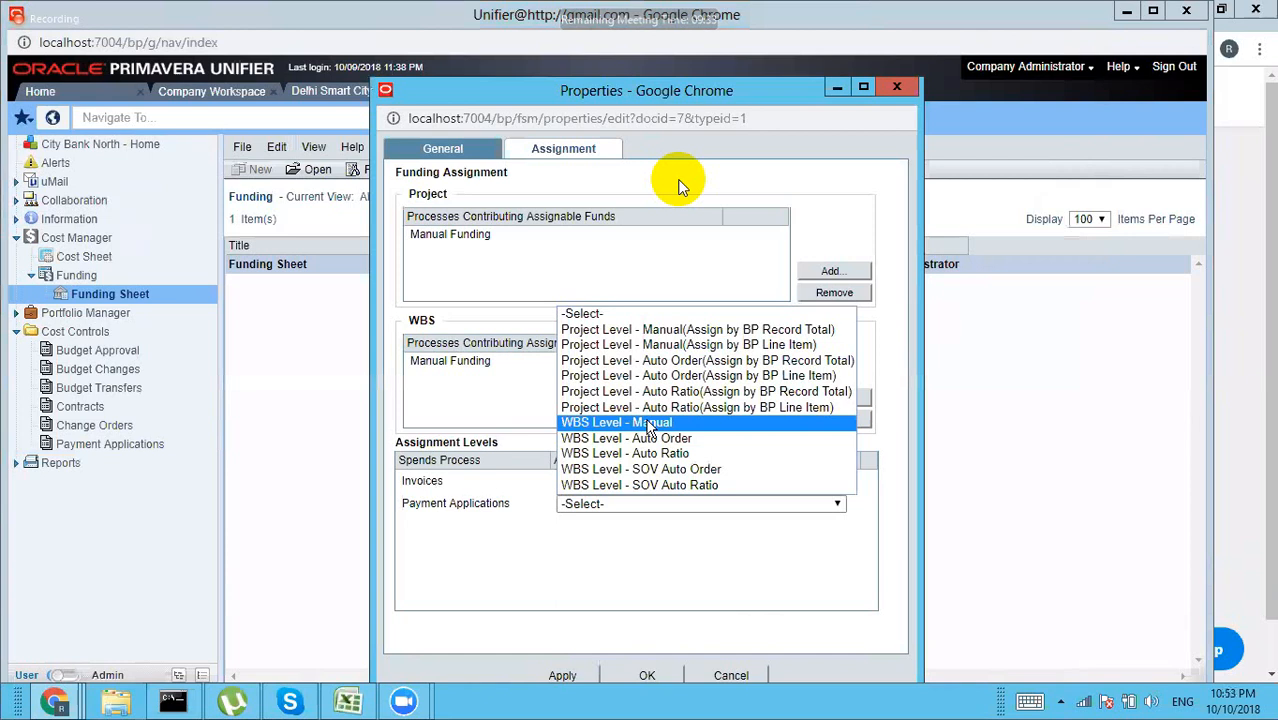
{"action": "left_click", "coordinate": [650, 423]}
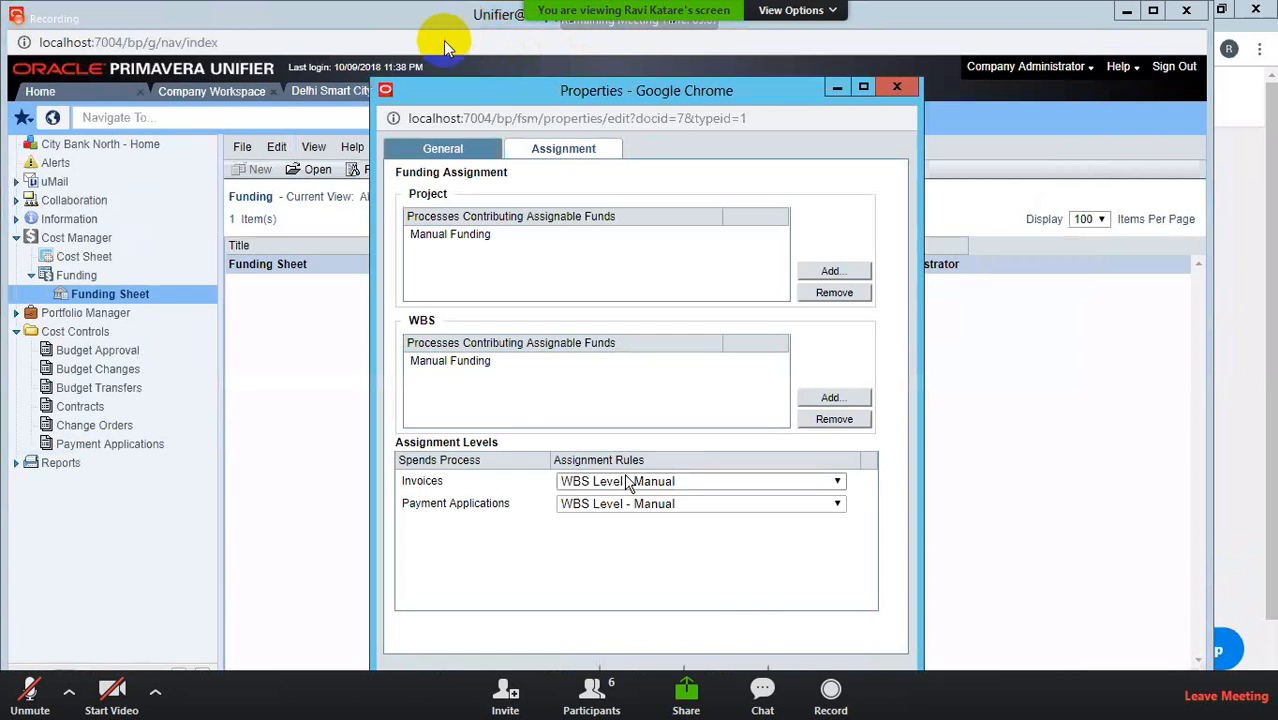
{"action": "double_click", "coordinate": [1061, 440]}
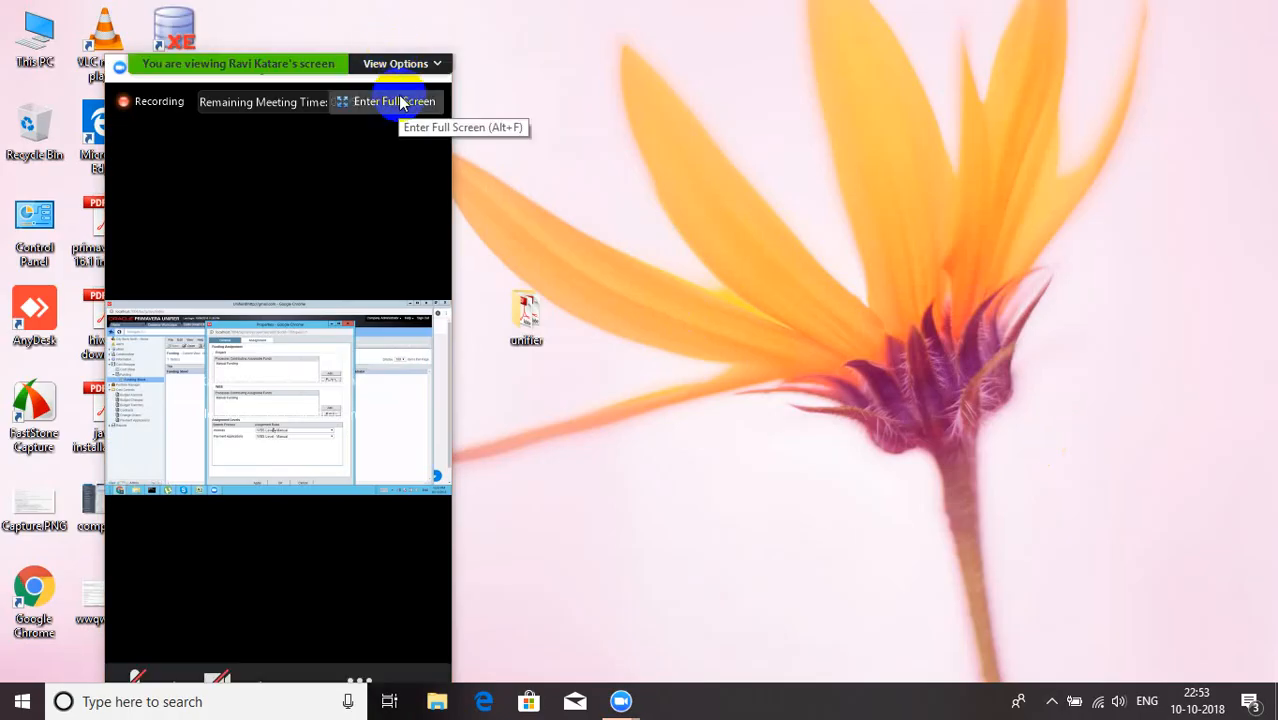
{"action": "left_click", "coordinate": [398, 95]}
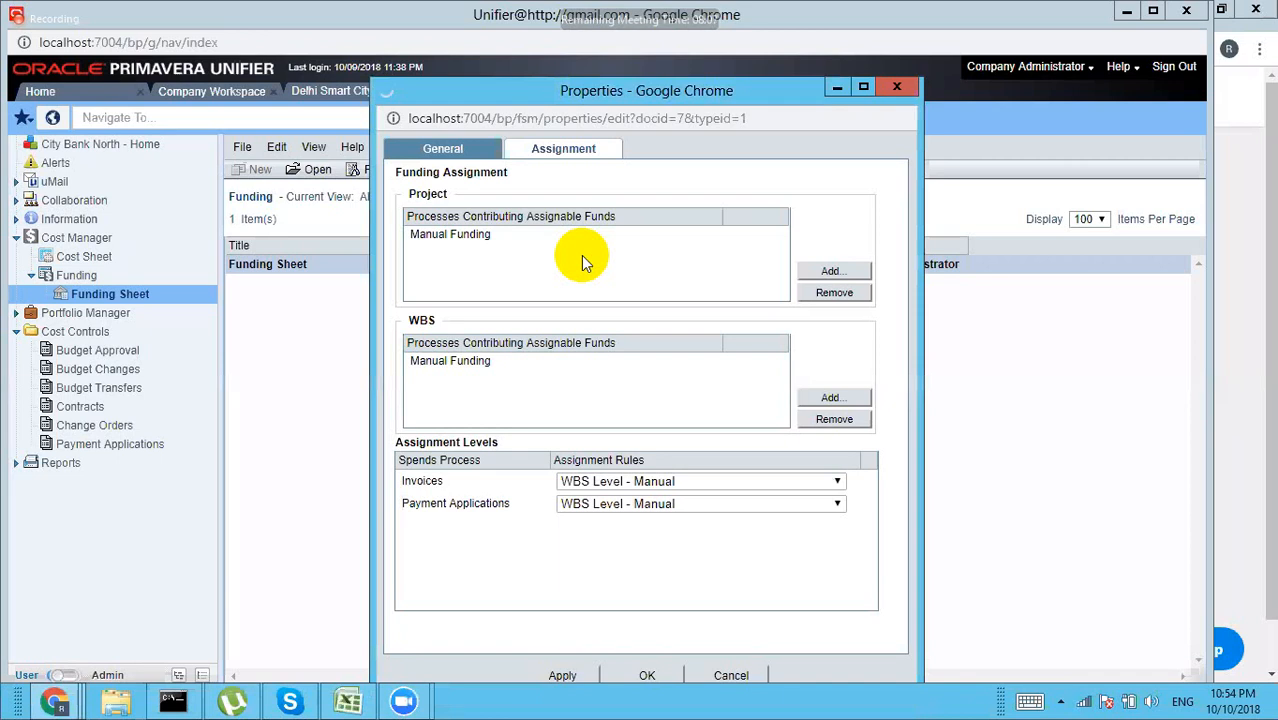
Step: Save the funding assignment and reopen the draft payment application from Collaboration drafts
{"action": "left_click", "coordinate": [647, 675]}
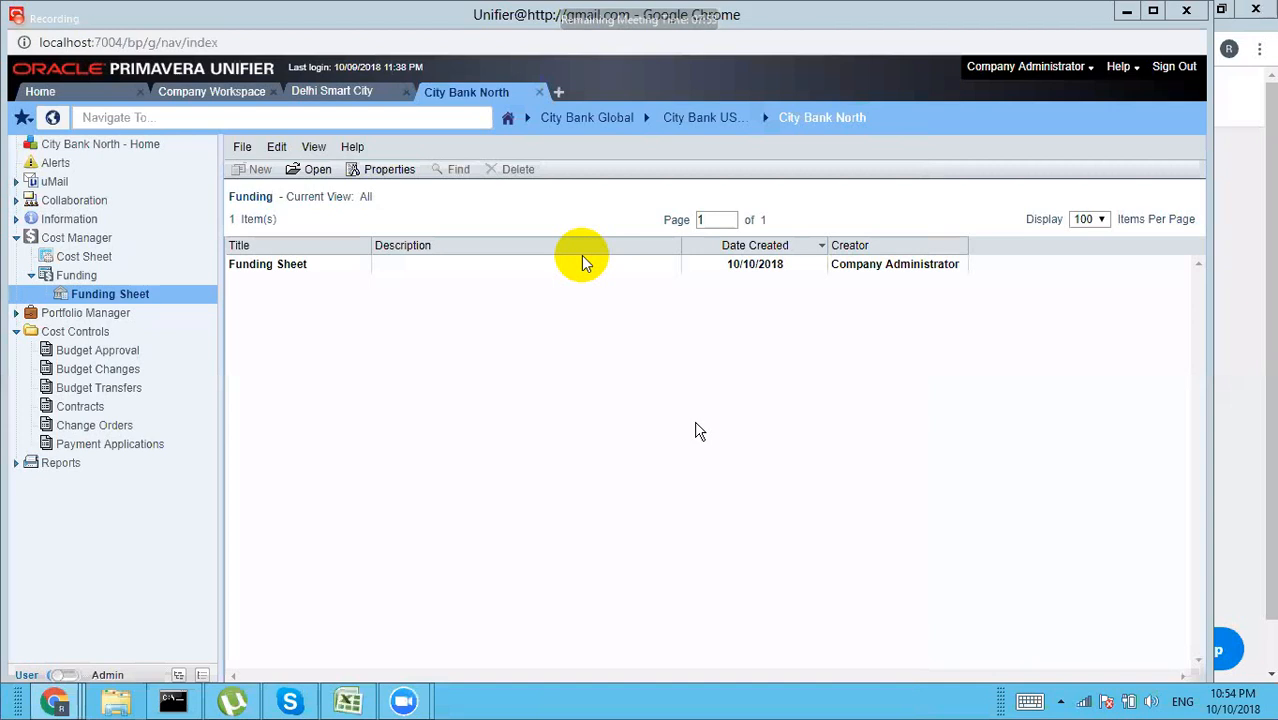
{"action": "left_click", "coordinate": [16, 201]}
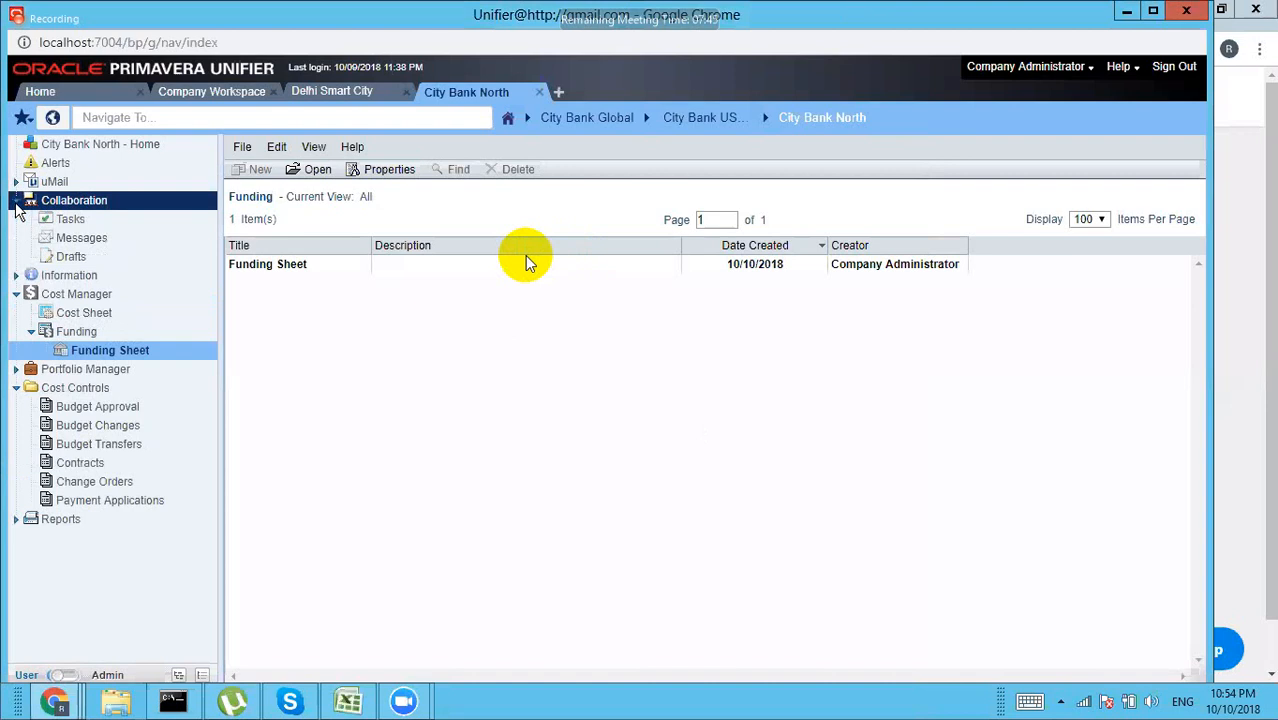
{"action": "left_click", "coordinate": [72, 257]}
{"action": "double_click", "coordinate": [303, 264]}
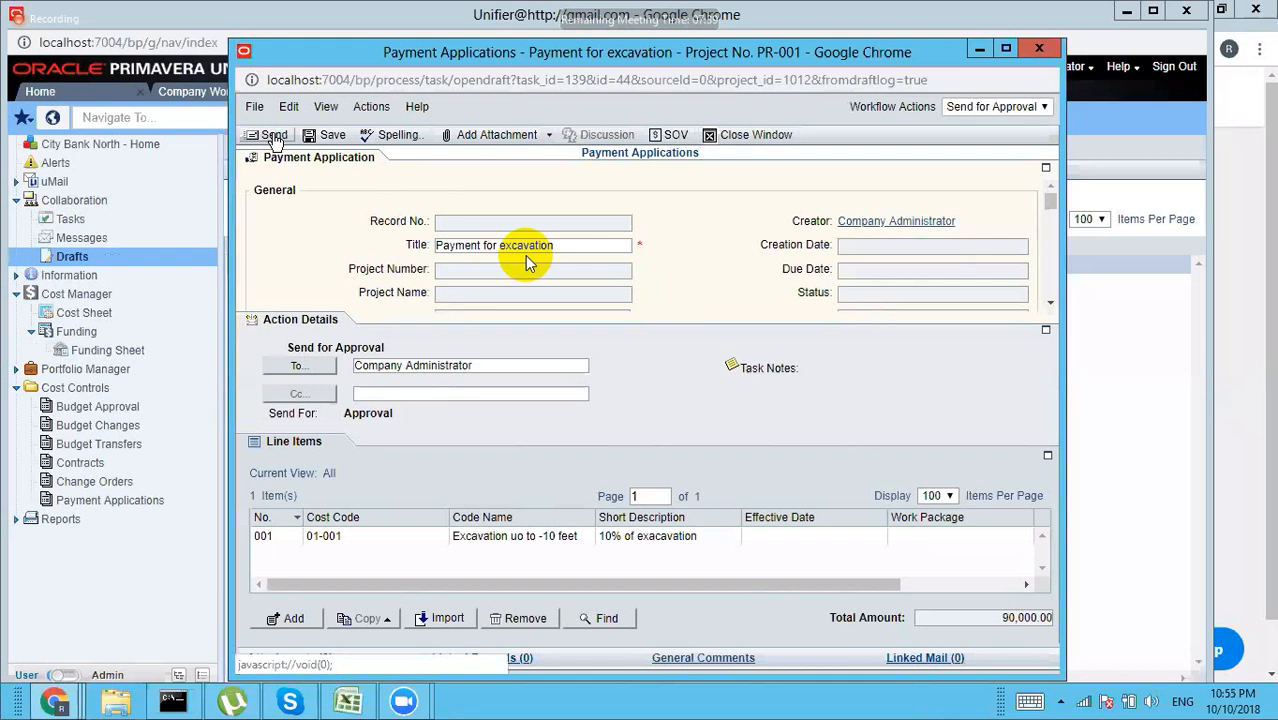
Step: Submit 'Payment for excavation' for approval, then reopen UPA-001 from the Payment Applications log
{"action": "left_click", "coordinate": [274, 136]}
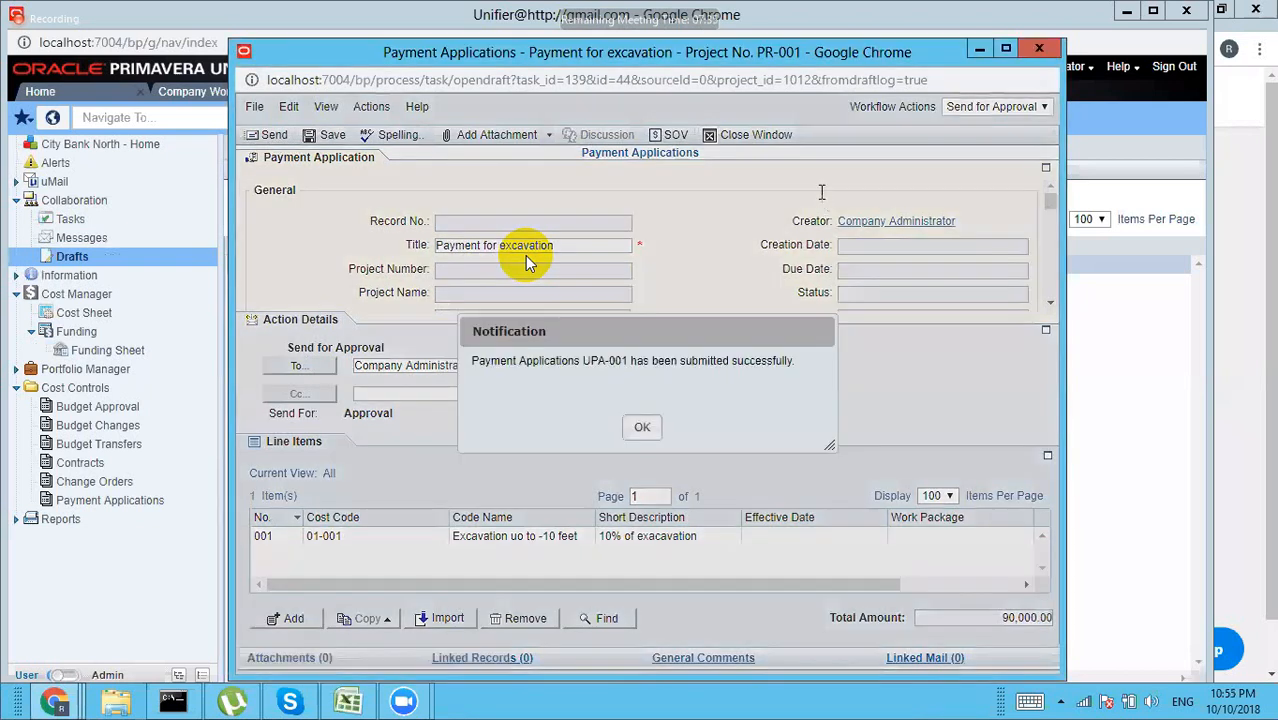
{"action": "left_click", "coordinate": [643, 428]}
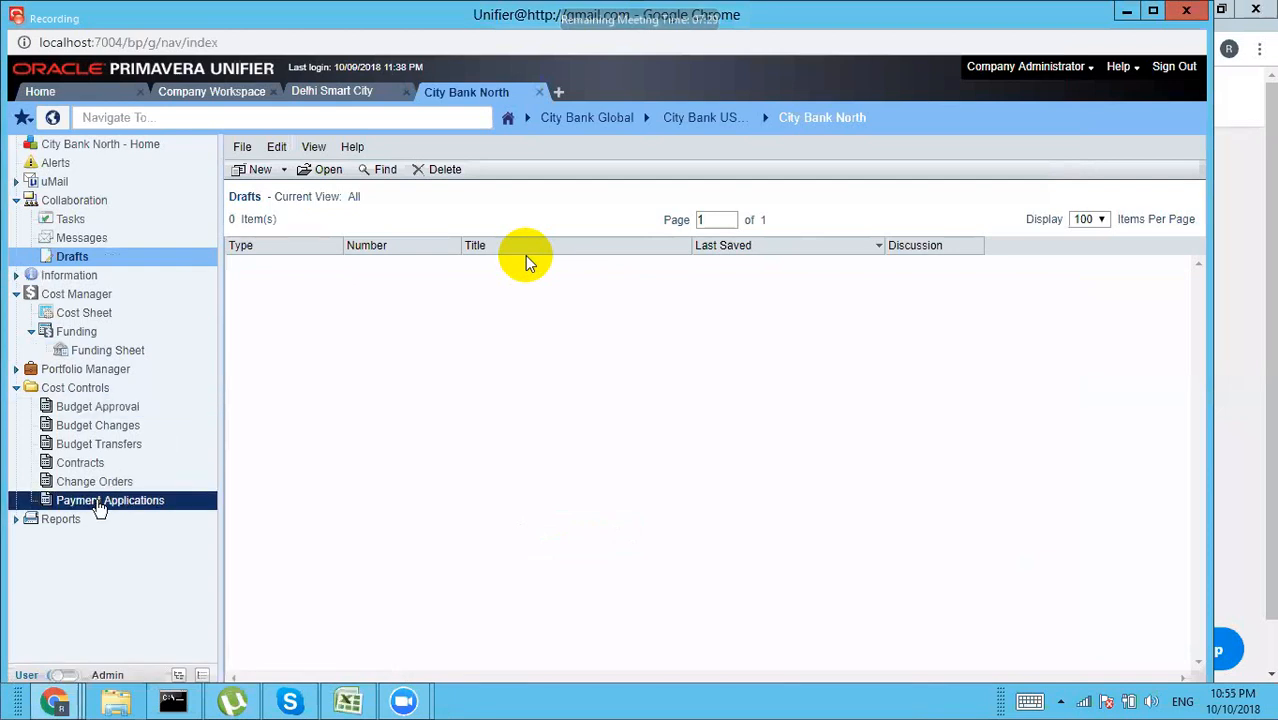
{"action": "left_click", "coordinate": [98, 503]}
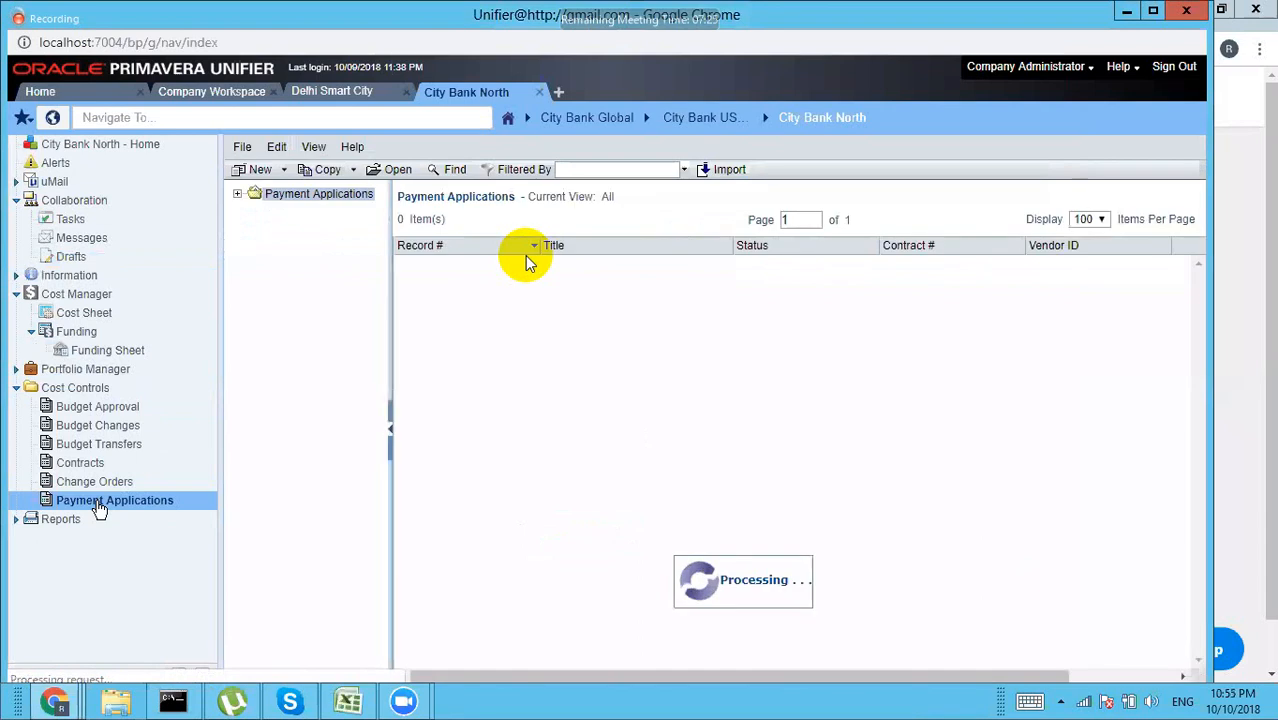
{"action": "double_click", "coordinate": [441, 264]}
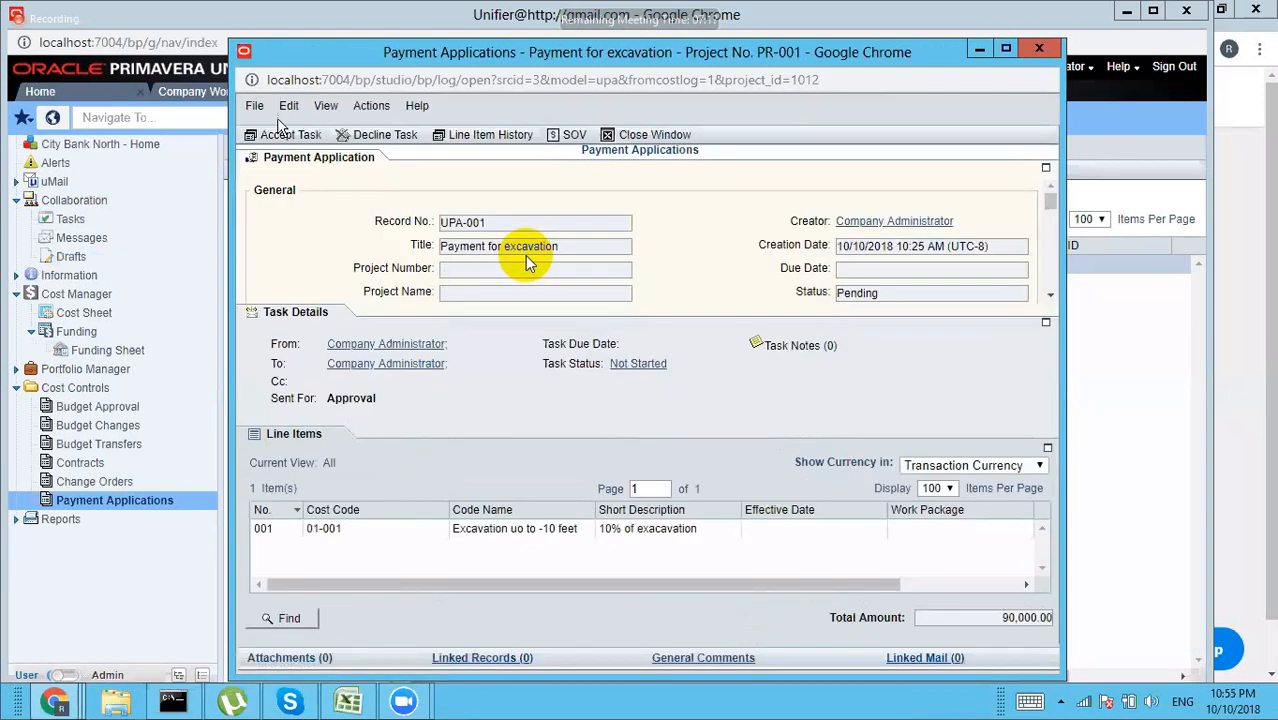
Step: Accept the UPA-001 task and send it with the Approve Pay App workflow action
{"action": "left_click", "coordinate": [281, 139]}
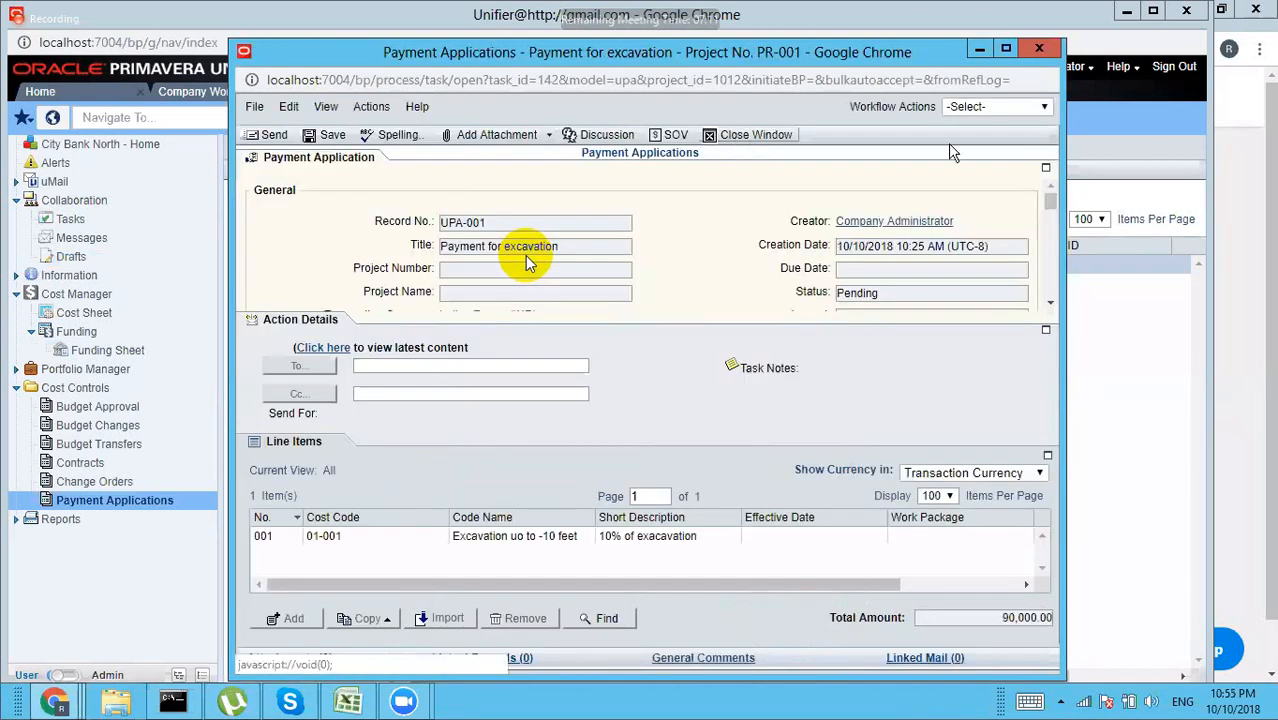
{"action": "left_click", "coordinate": [1003, 108]}
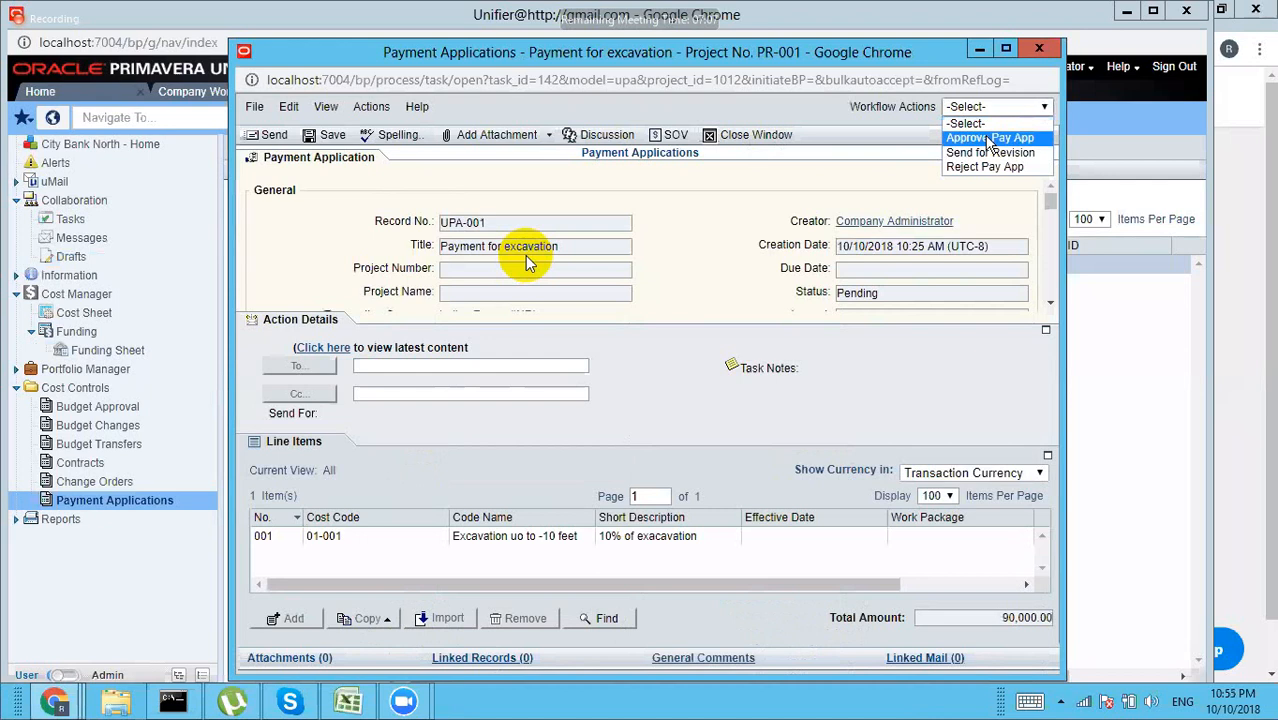
{"action": "left_click", "coordinate": [988, 138]}
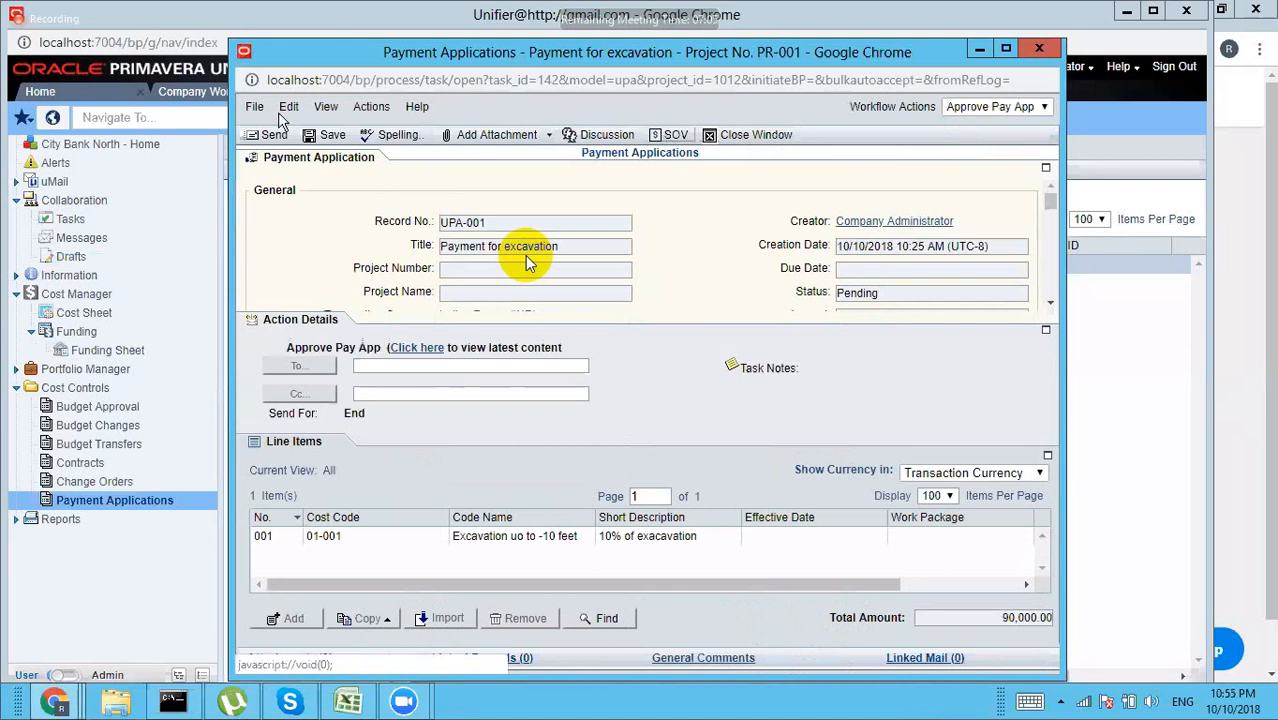
{"action": "left_click", "coordinate": [279, 139]}
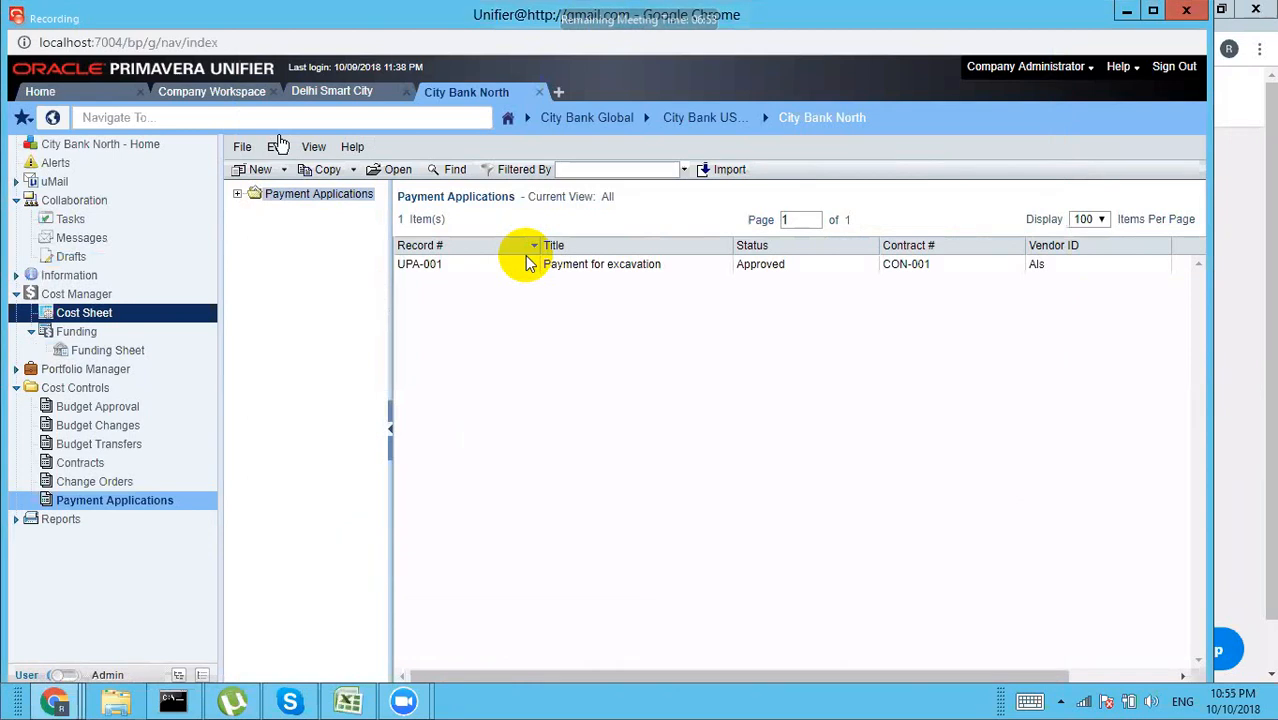
{"action": "left_click", "coordinate": [108, 355]}
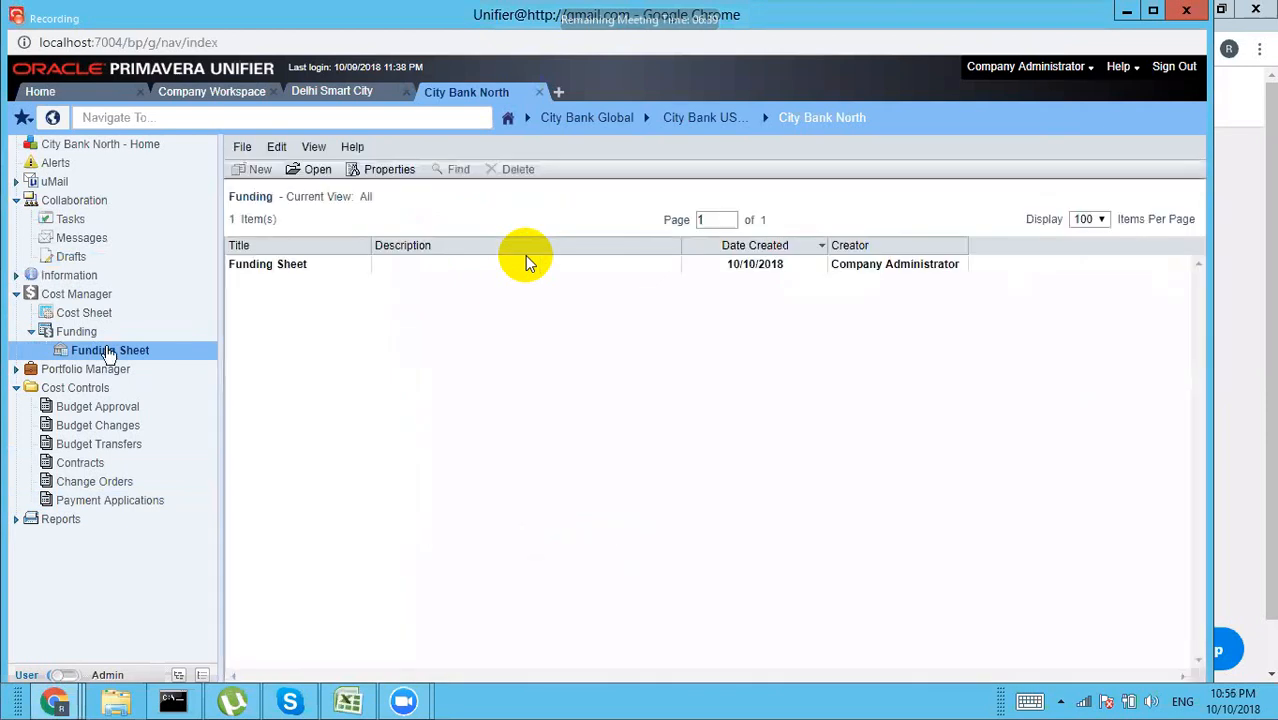
{"action": "left_click", "coordinate": [72, 313]}
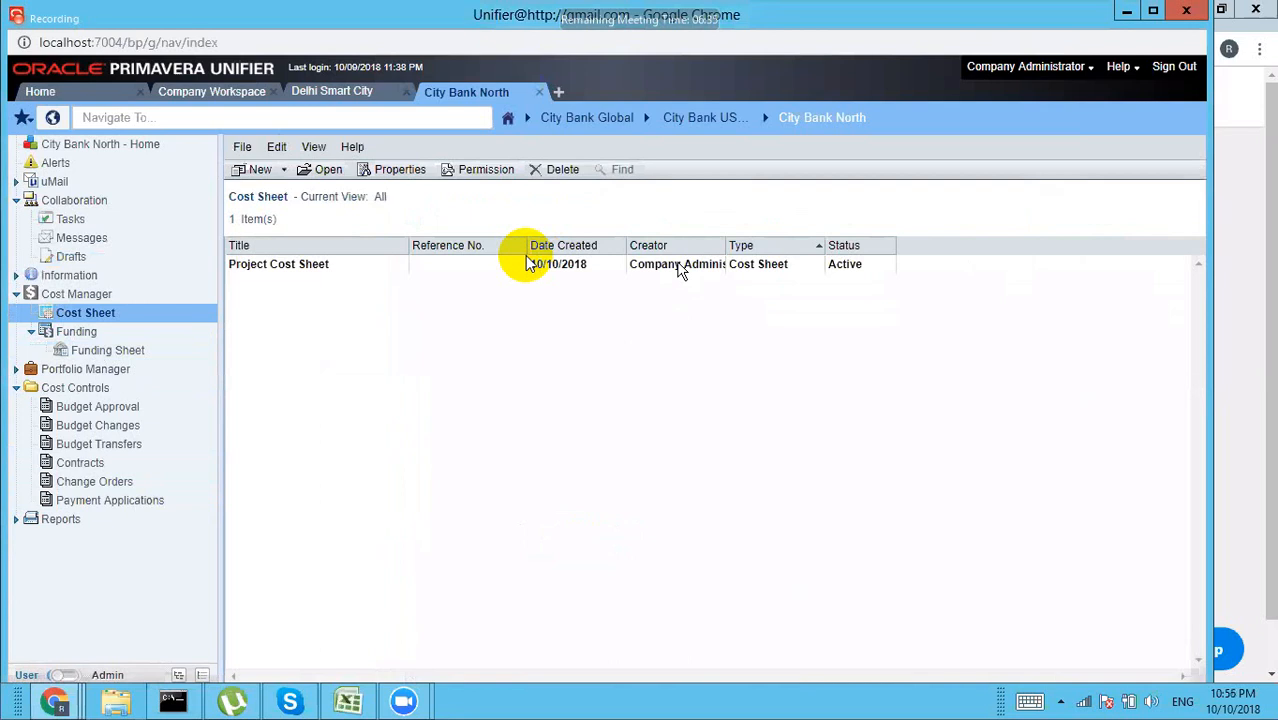
{"action": "double_click", "coordinate": [527, 263]}
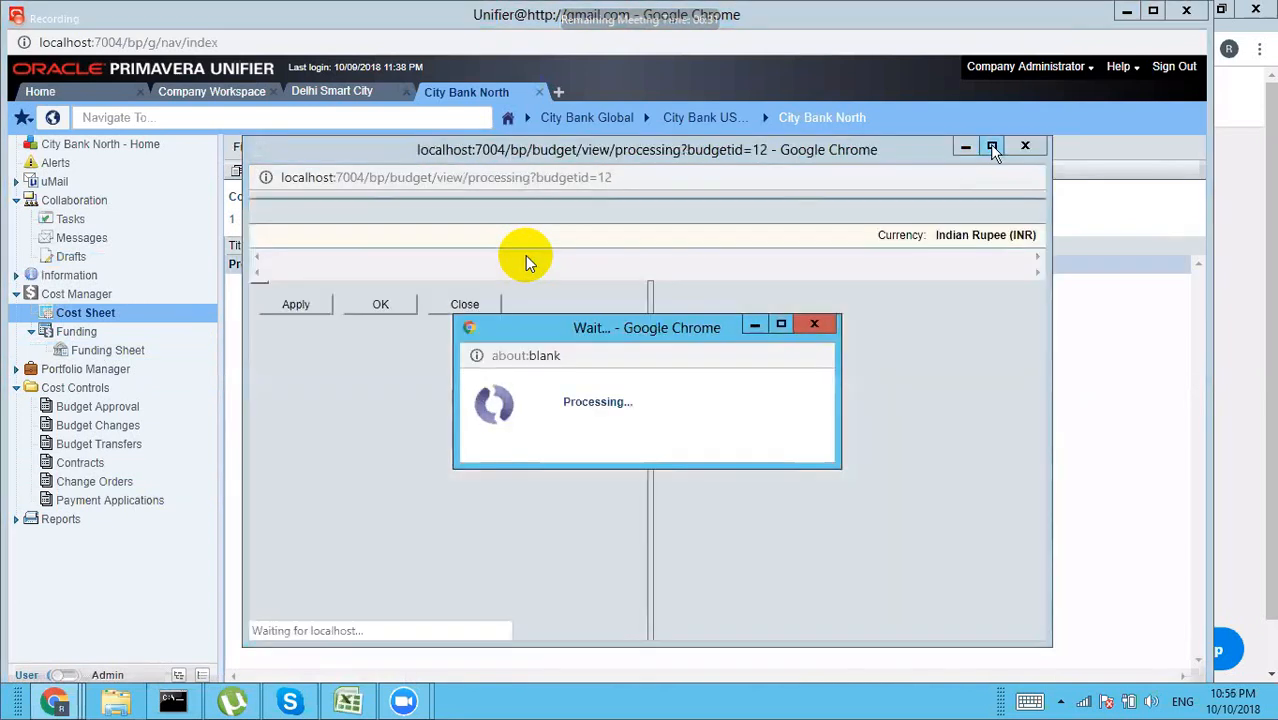
{"action": "left_click", "coordinate": [991, 146]}
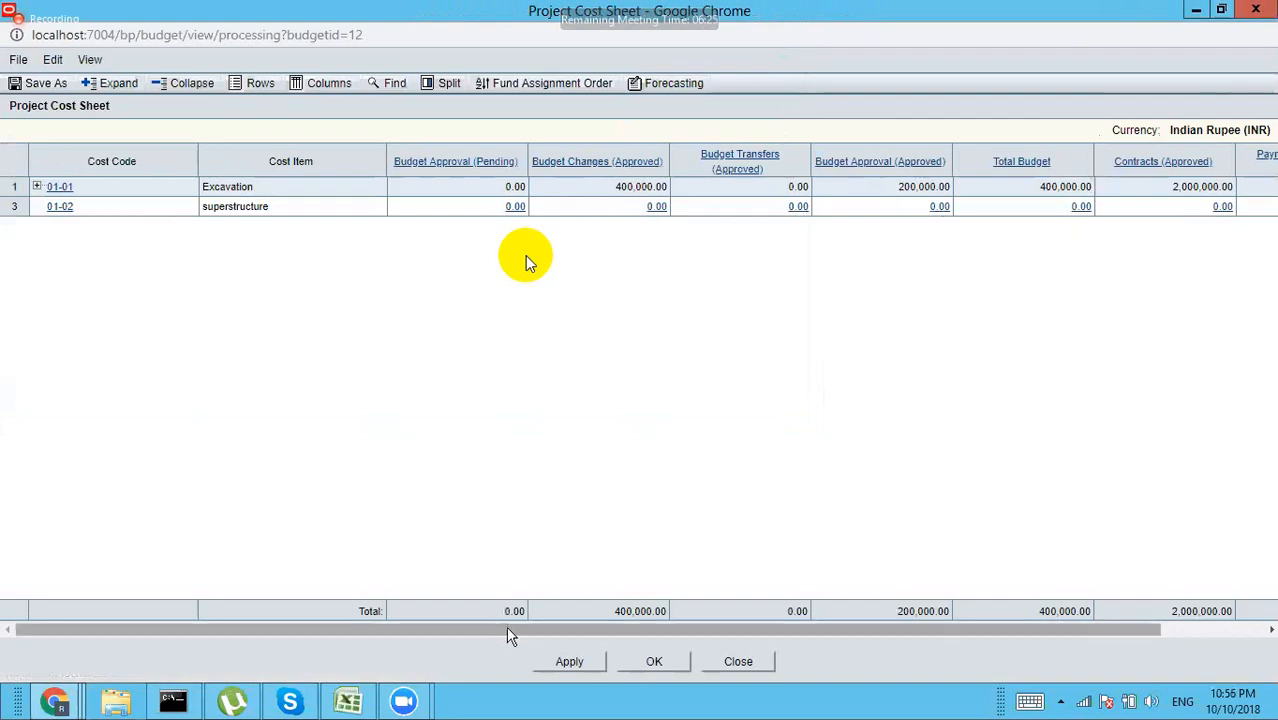
{"action": "left_click_drag", "start_coordinate": [508, 631], "coordinate": [656, 644]}
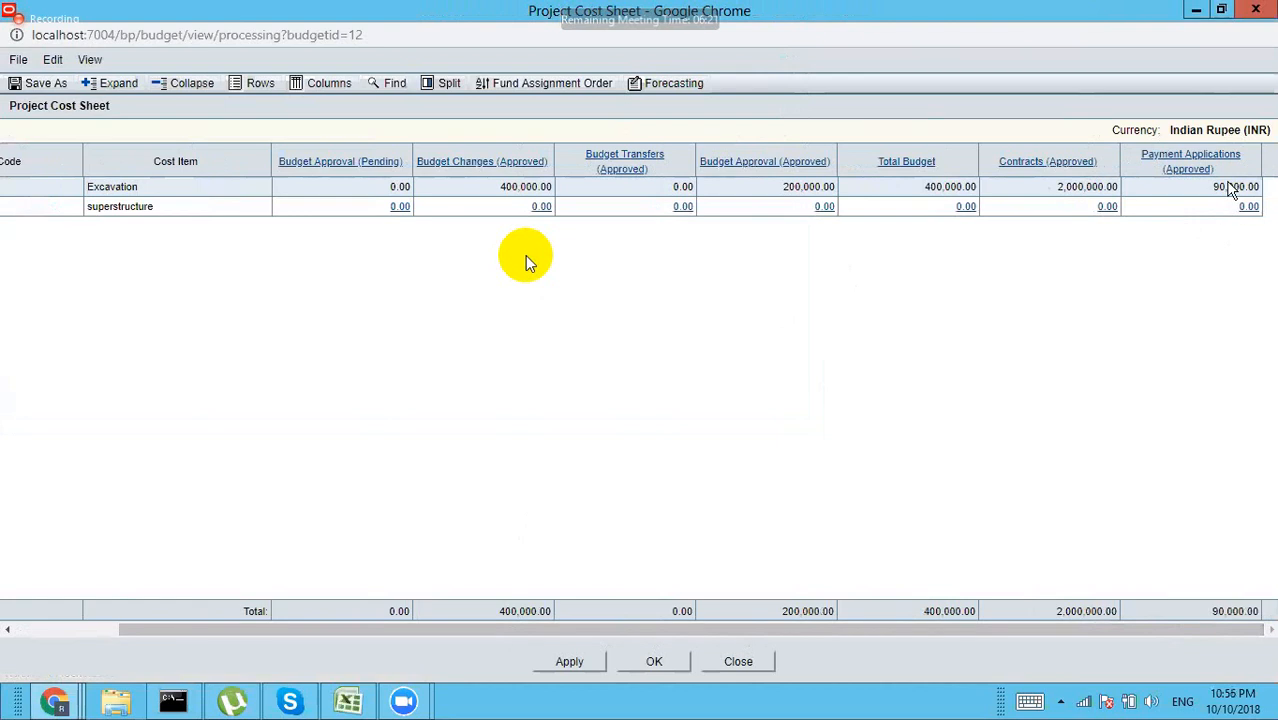
{"action": "left_click", "coordinate": [1255, 9]}
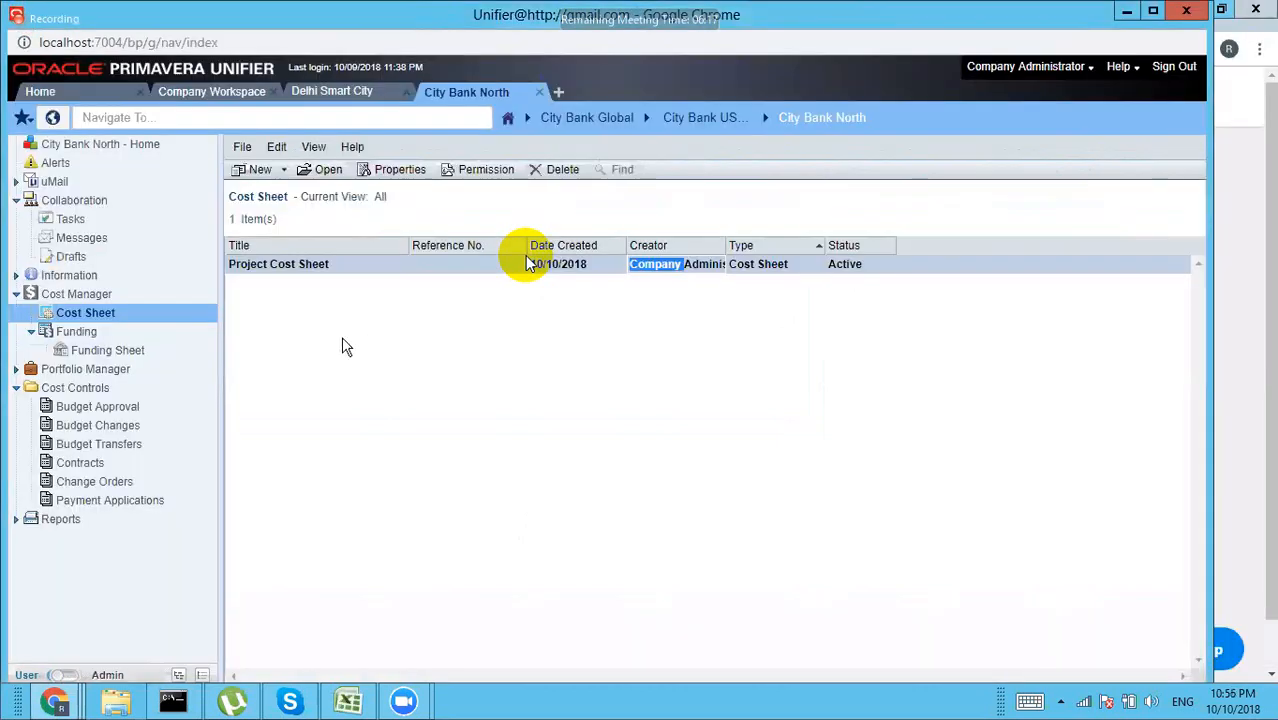
{"action": "left_click", "coordinate": [145, 462]}
{"action": "left_click", "coordinate": [107, 501]}
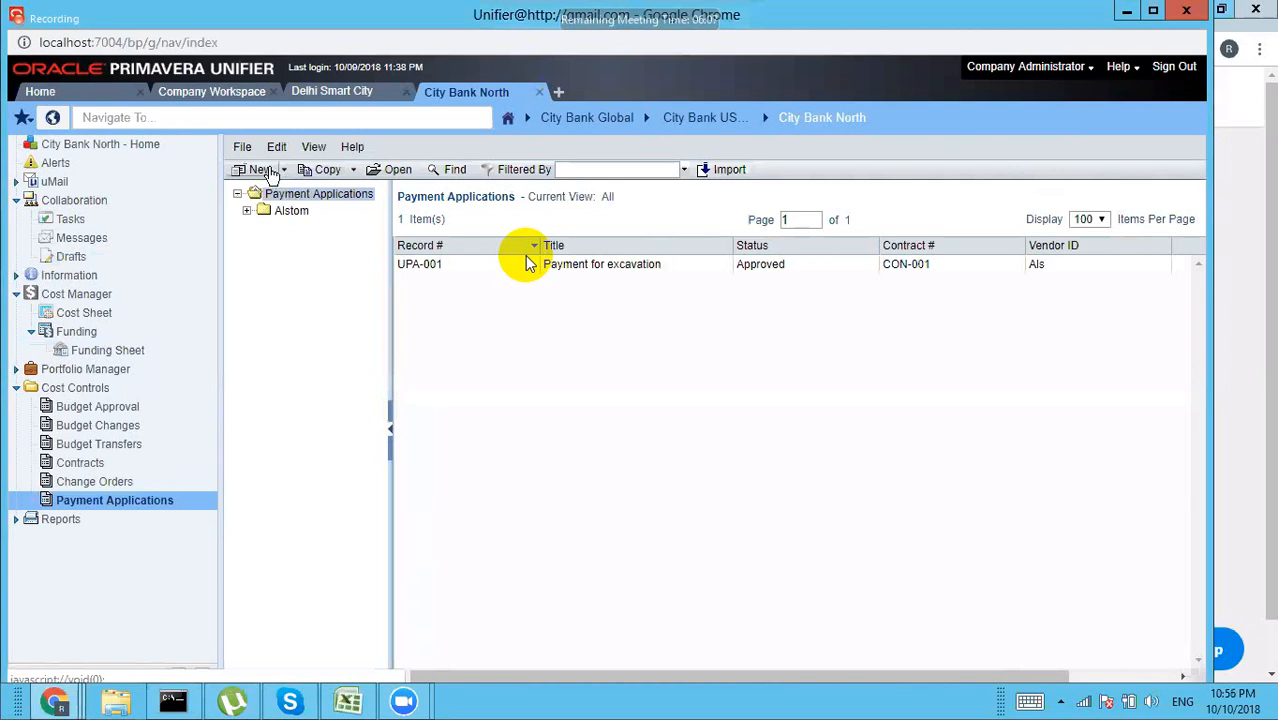
{"action": "left_click", "coordinate": [262, 170]}
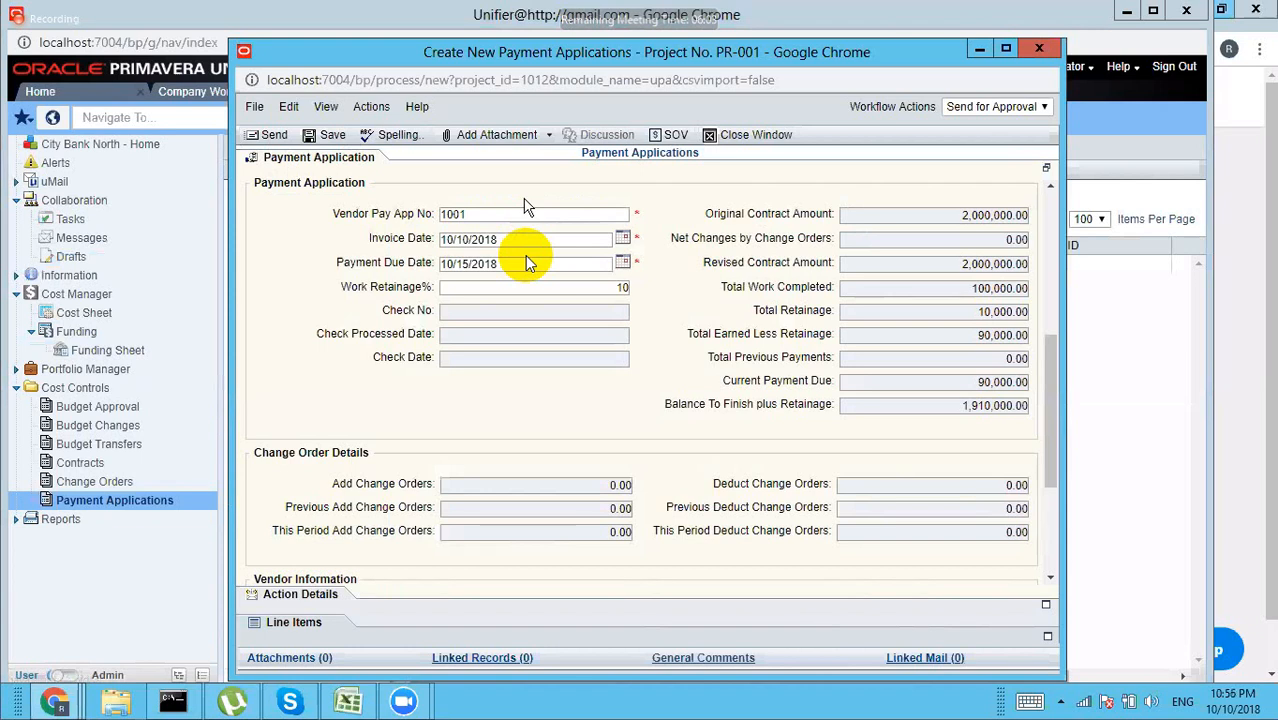
{"action": "left_click", "coordinate": [1039, 49]}
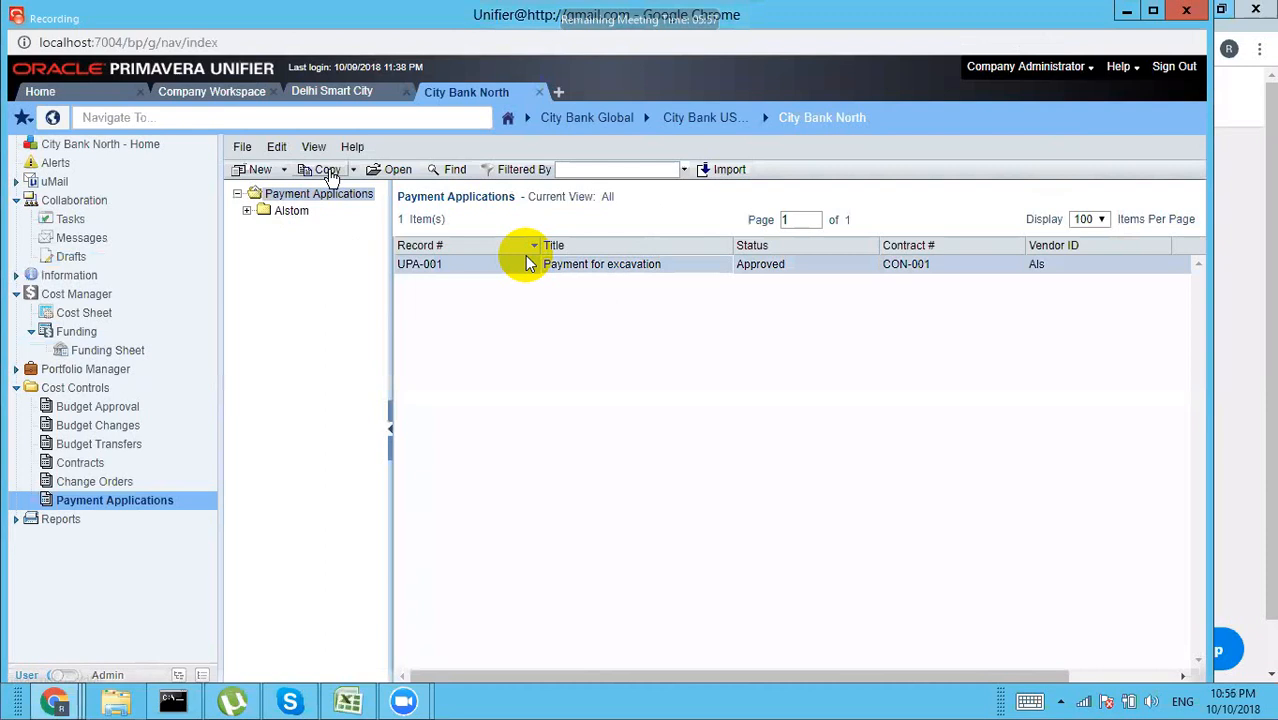
Step: Copy UPA-001 with attachments and begin adding a line item to the copy
{"action": "left_click", "coordinate": [328, 170]}
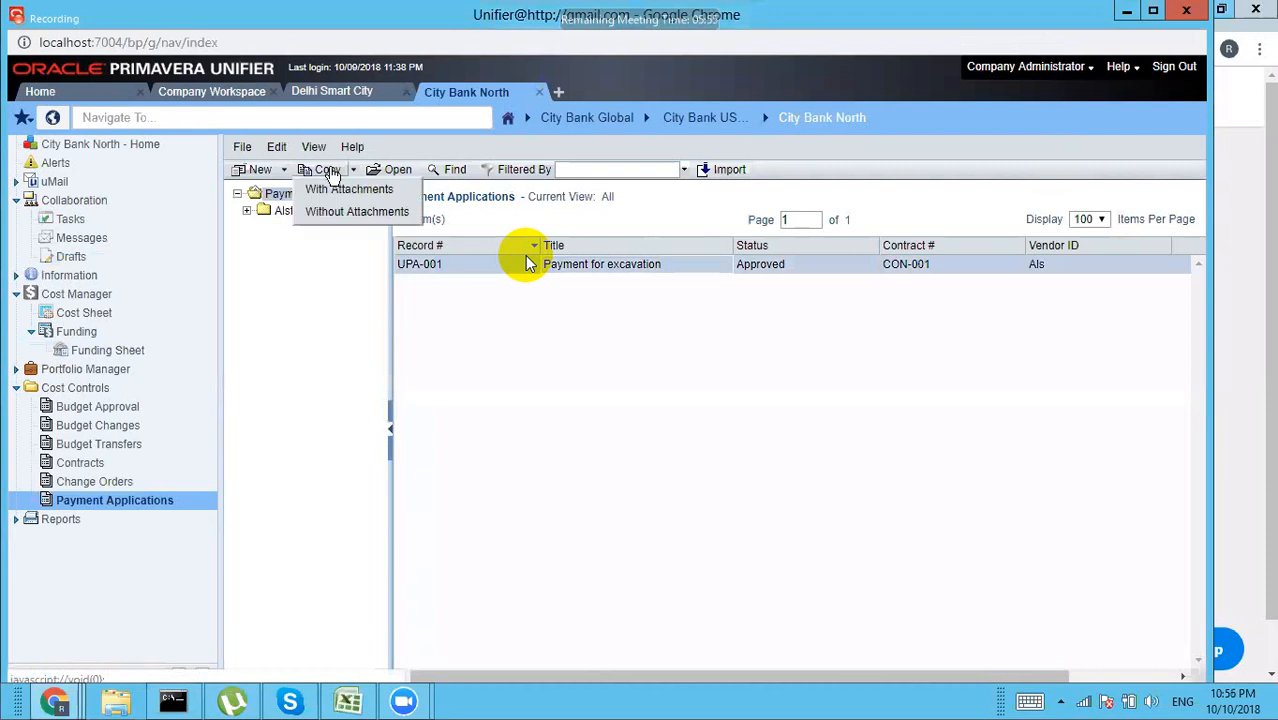
{"action": "left_click", "coordinate": [337, 190]}
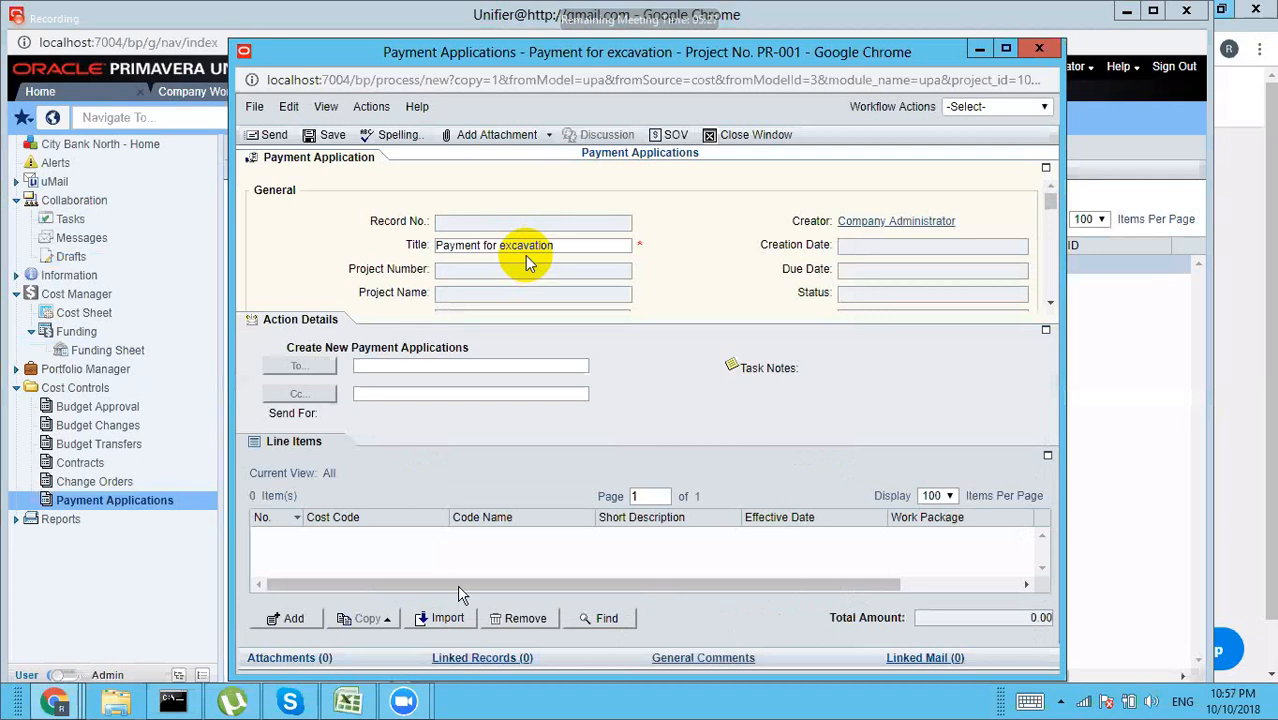
{"action": "left_click", "coordinate": [294, 620]}
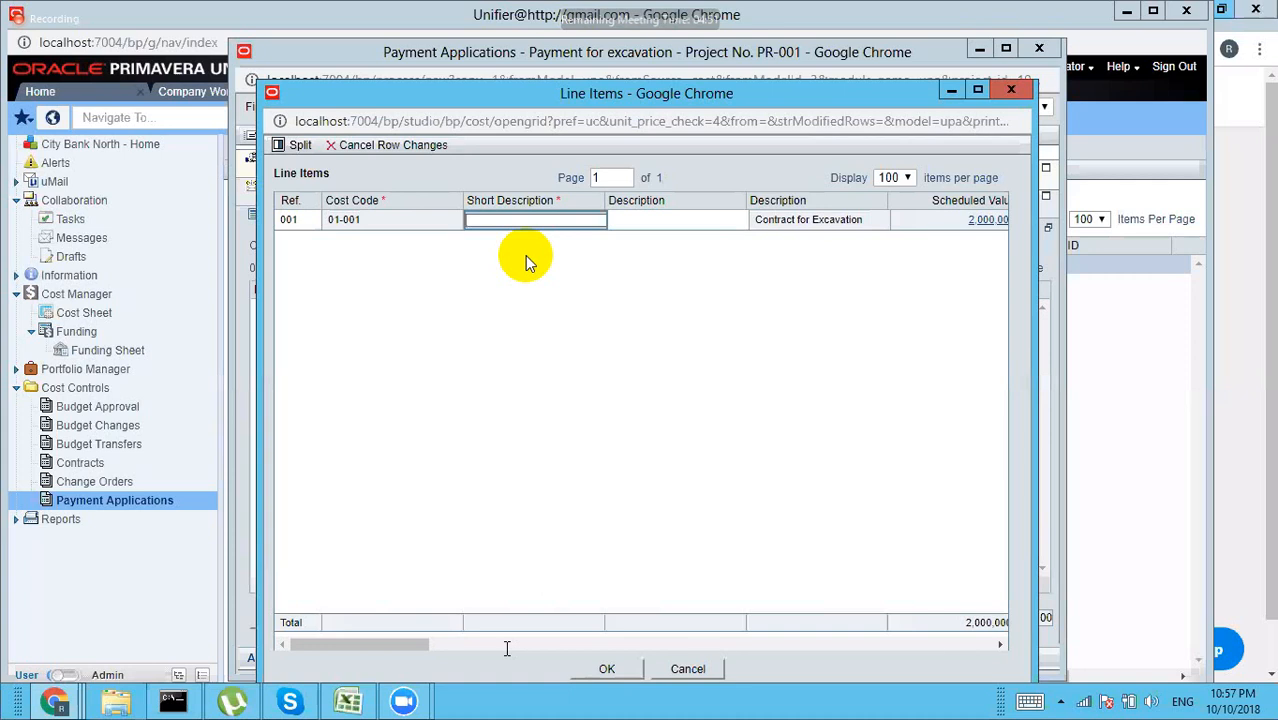
Step: Enter -100,001.00 as this period's work completed for line 01-001 and save the line item
{"action": "key", "text": "Tab"}
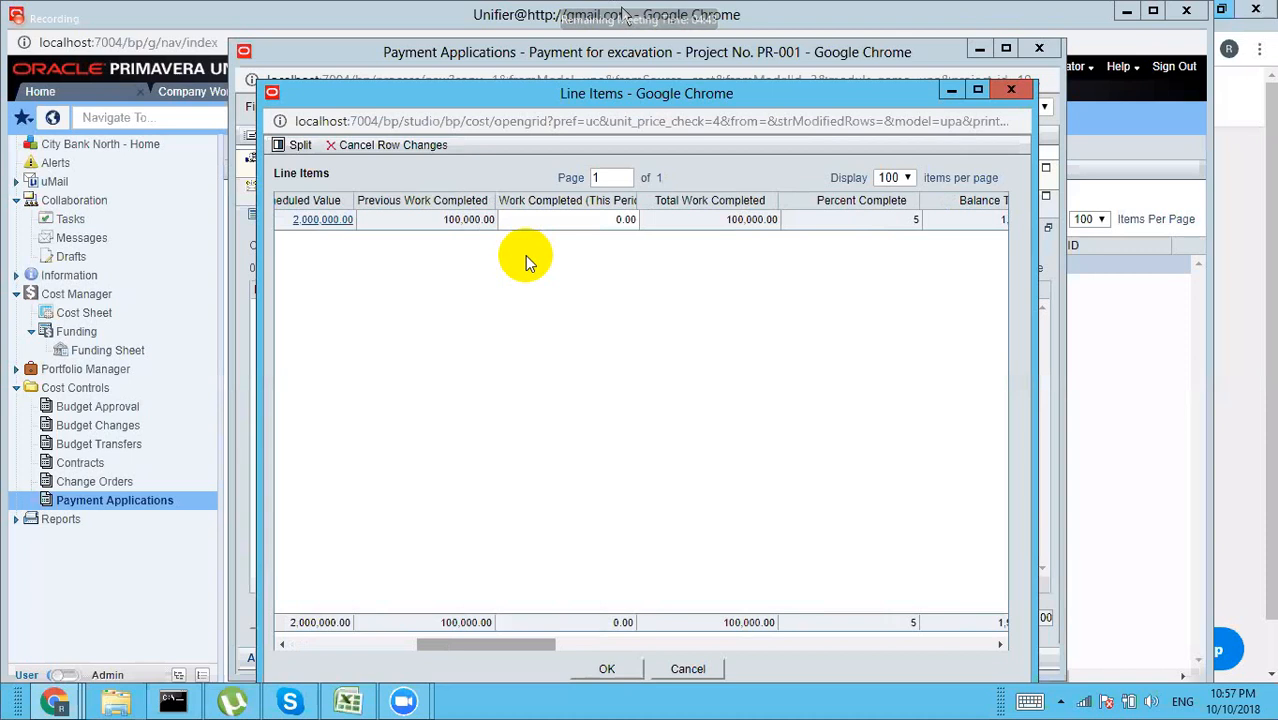
{"action": "left_click", "coordinate": [567, 219]}
{"action": "type", "text": "-1"}
{"action": "key", "text": "Return"}
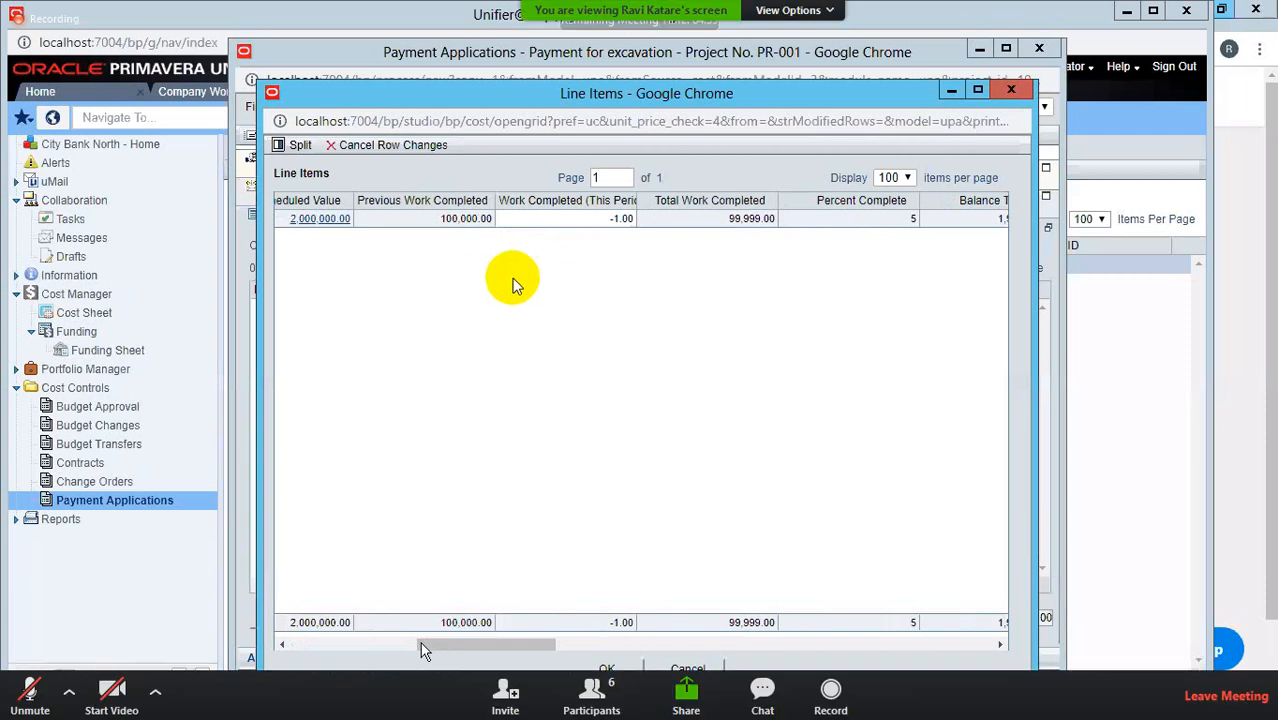
{"action": "key", "text": "alt+Tab"}
{"action": "key", "text": "alt+Tab"}
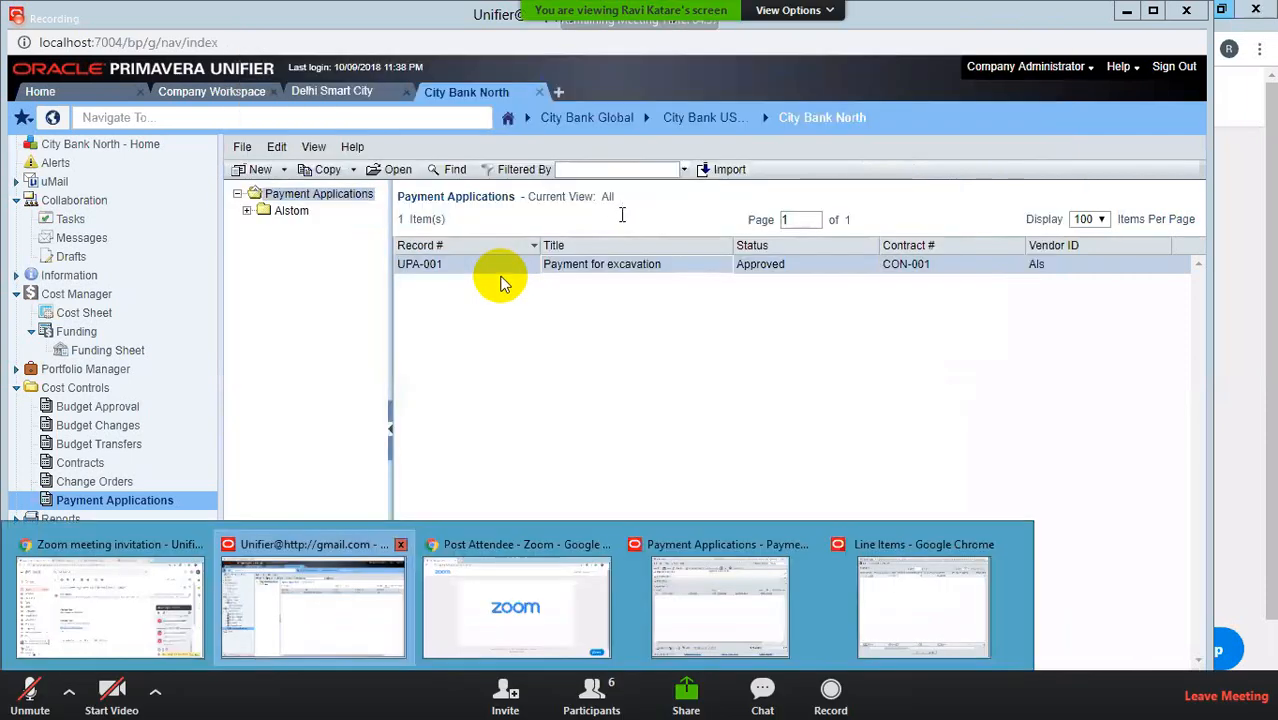
{"action": "type", "text": "-100000-1.00"}
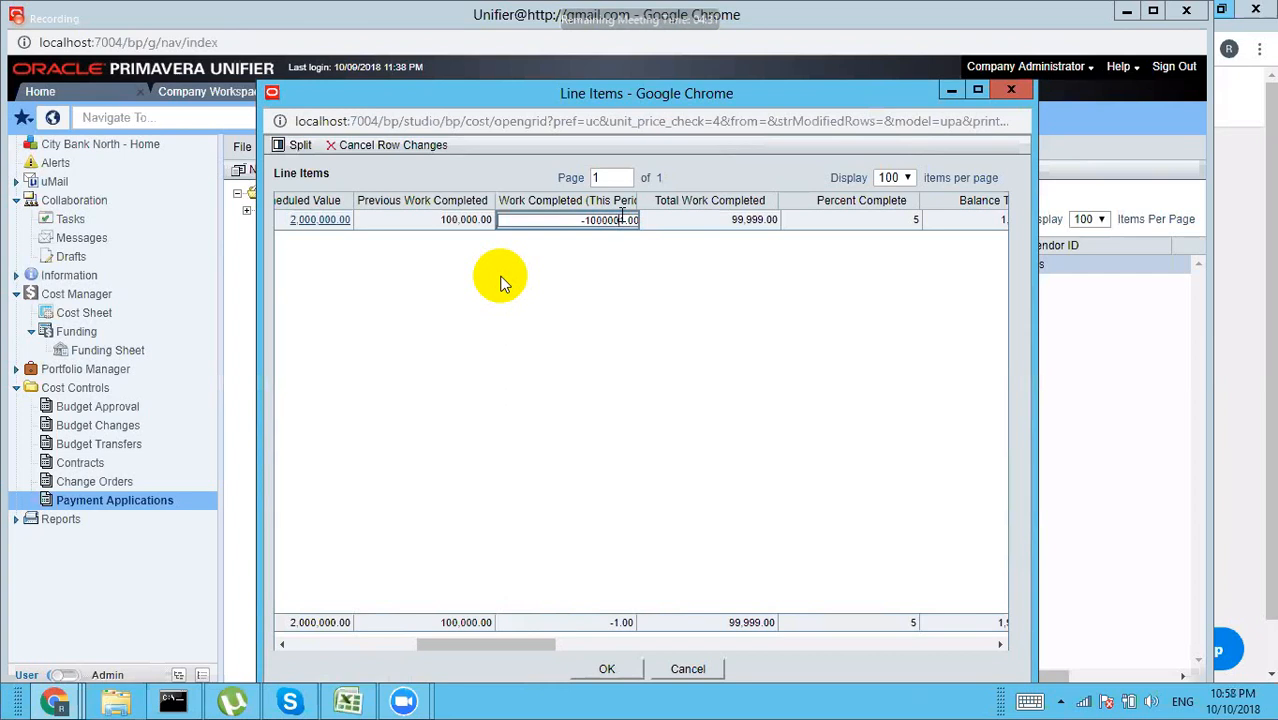
{"action": "key", "text": "BackSpace"}
{"action": "type", "text": "1"}
{"action": "key", "text": "Return"}
{"action": "left_click_drag", "start_coordinate": [485, 653], "coordinate": [697, 652]}
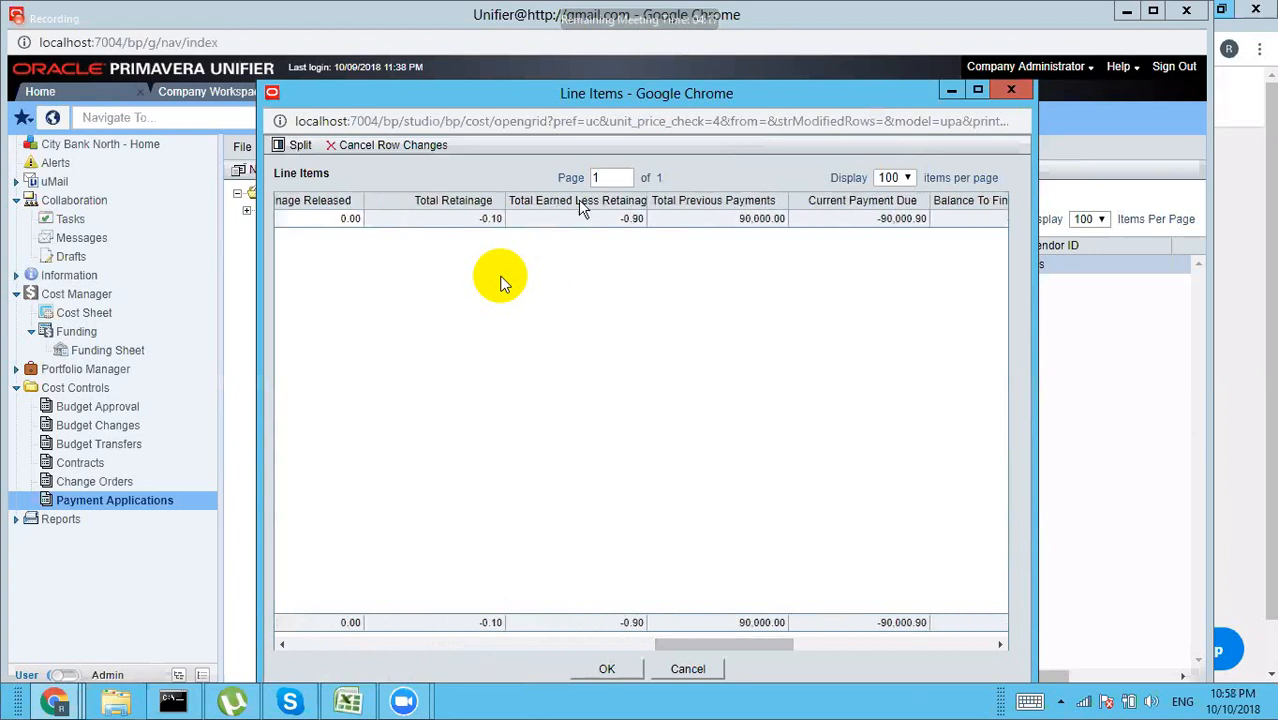
{"action": "left_click", "coordinate": [603, 670]}
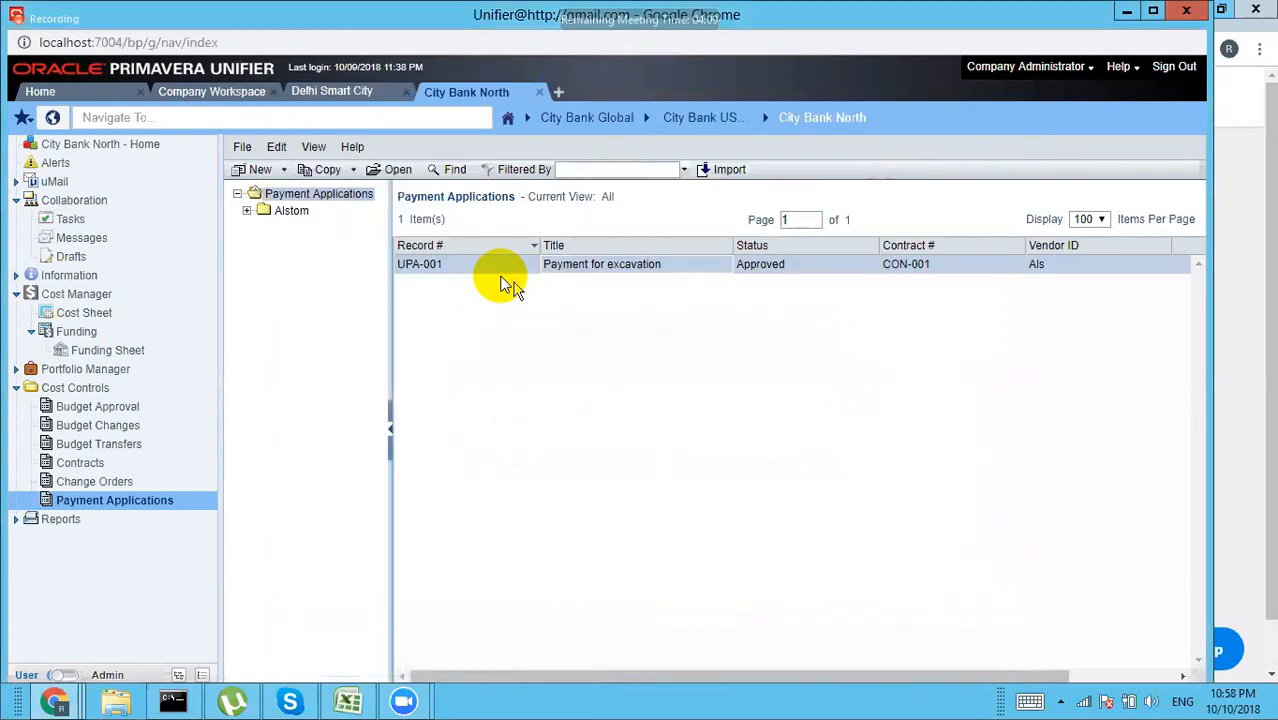
Step: Return to the copied payment application form and set its workflow action to Send for Approval
{"action": "left_click", "coordinate": [57, 702]}
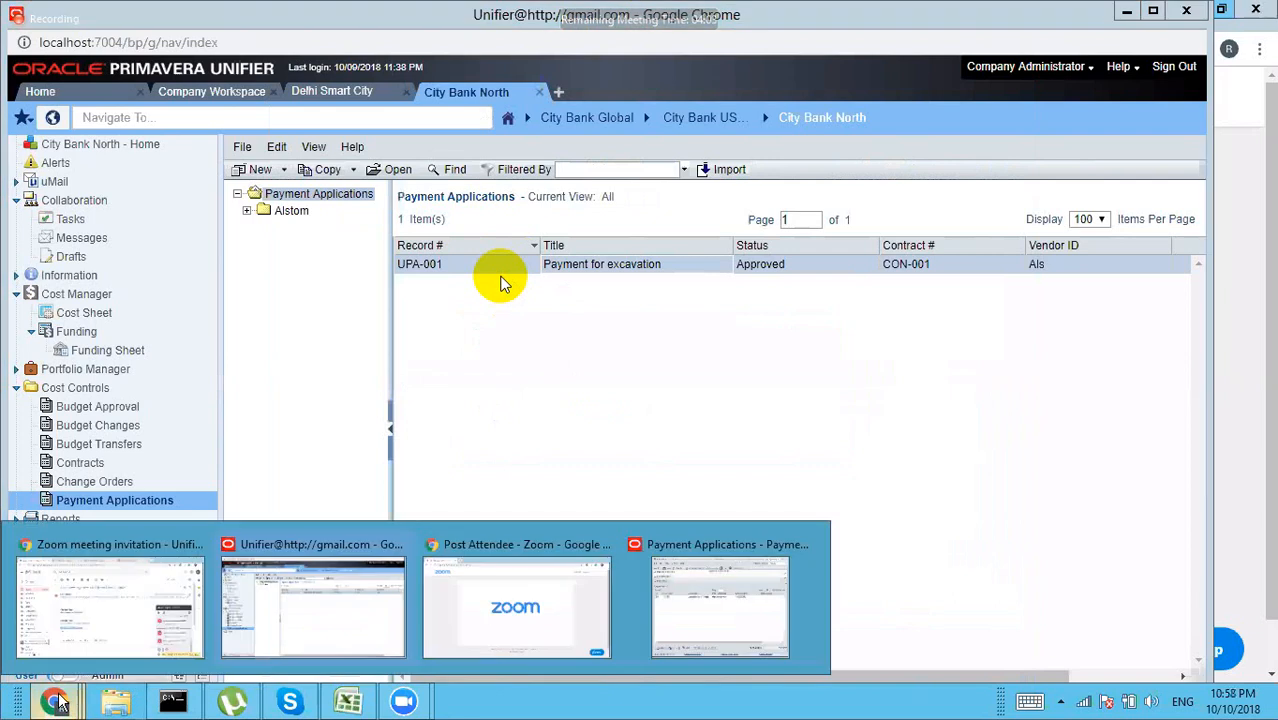
{"action": "left_click", "coordinate": [703, 612]}
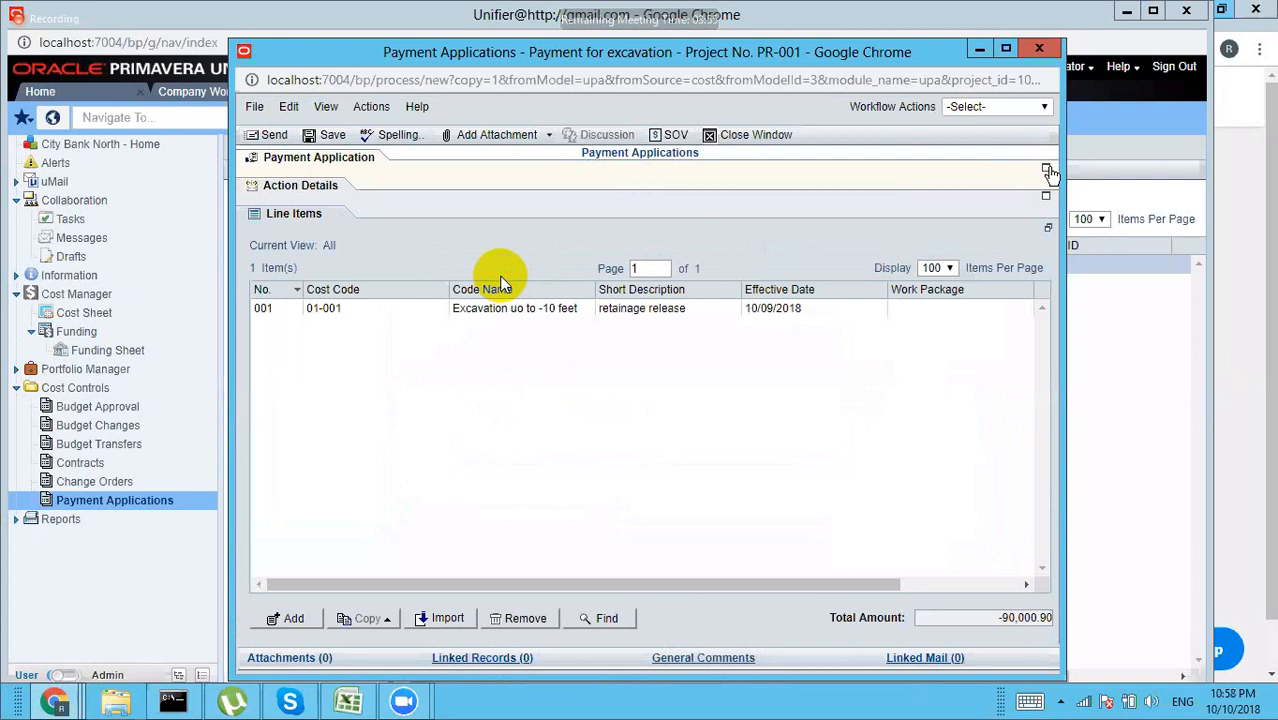
{"action": "left_click", "coordinate": [1047, 169]}
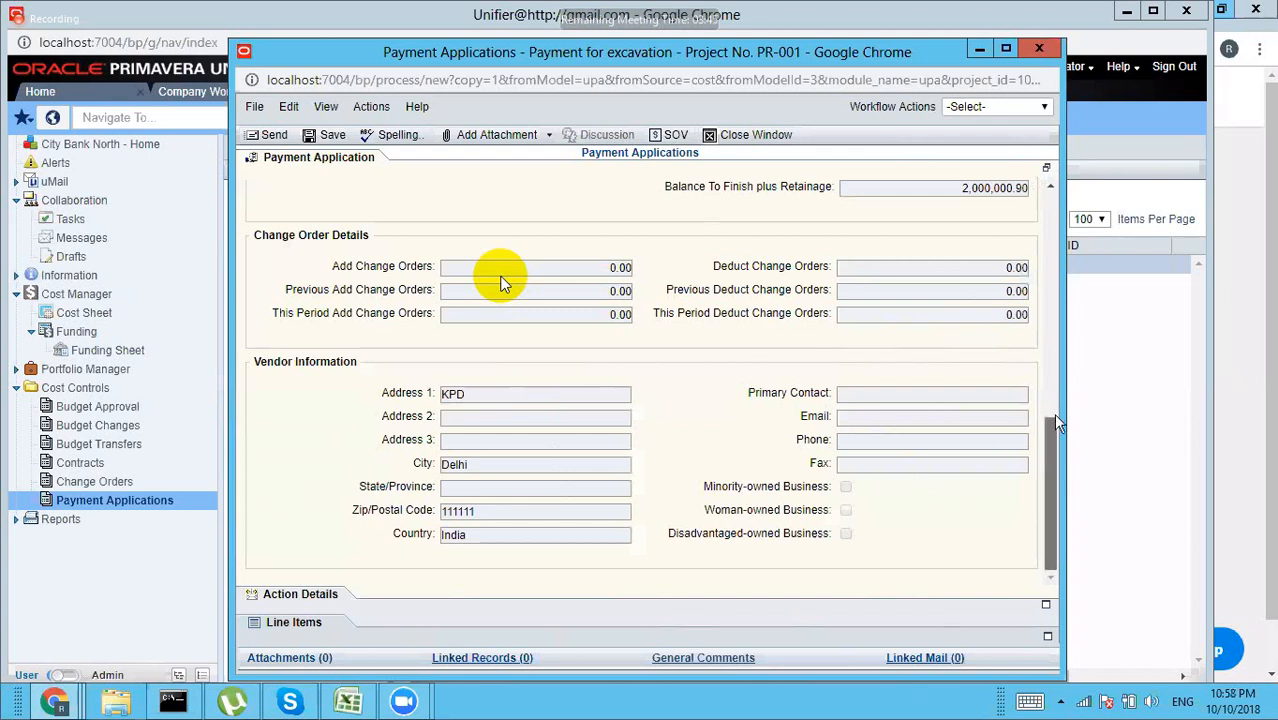
{"action": "scroll", "coordinate": [1055, 323], "scroll_direction": "up", "scroll_amount": 2}
{"action": "scroll", "coordinate": [1055, 323], "scroll_direction": "up", "scroll_amount": 2}
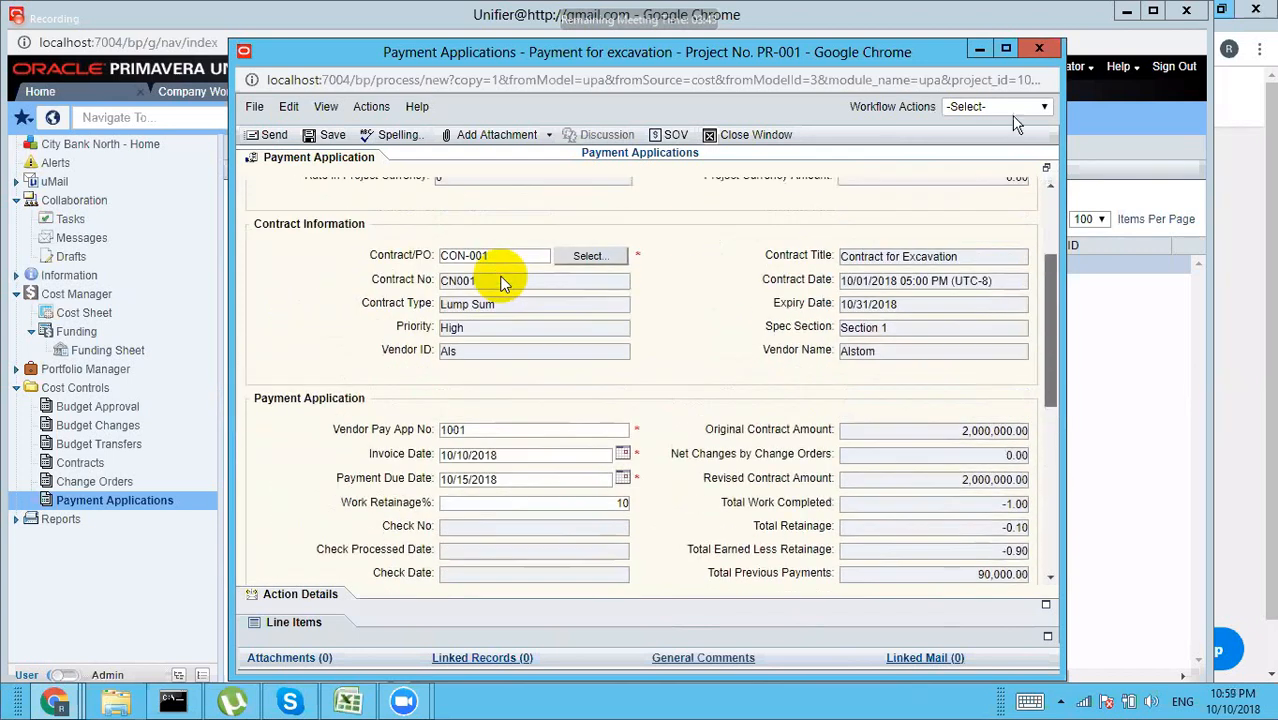
{"action": "left_click", "coordinate": [1000, 106]}
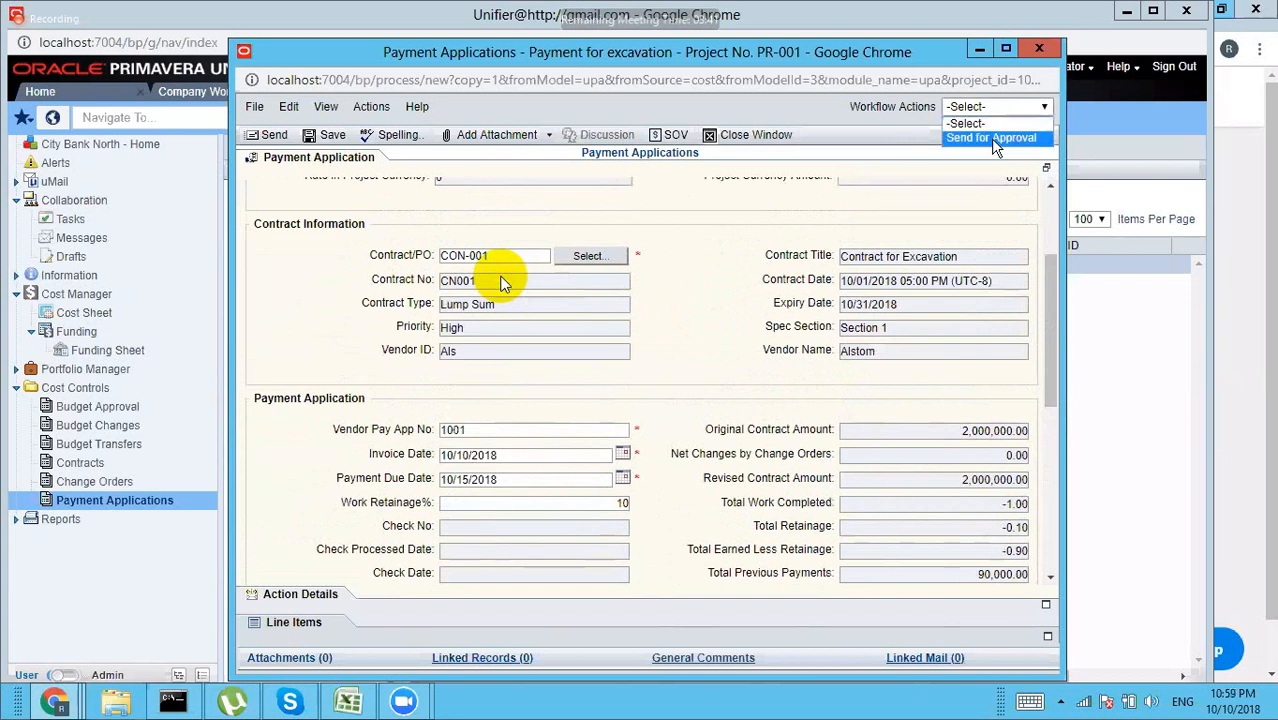
{"action": "left_click", "coordinate": [995, 137]}
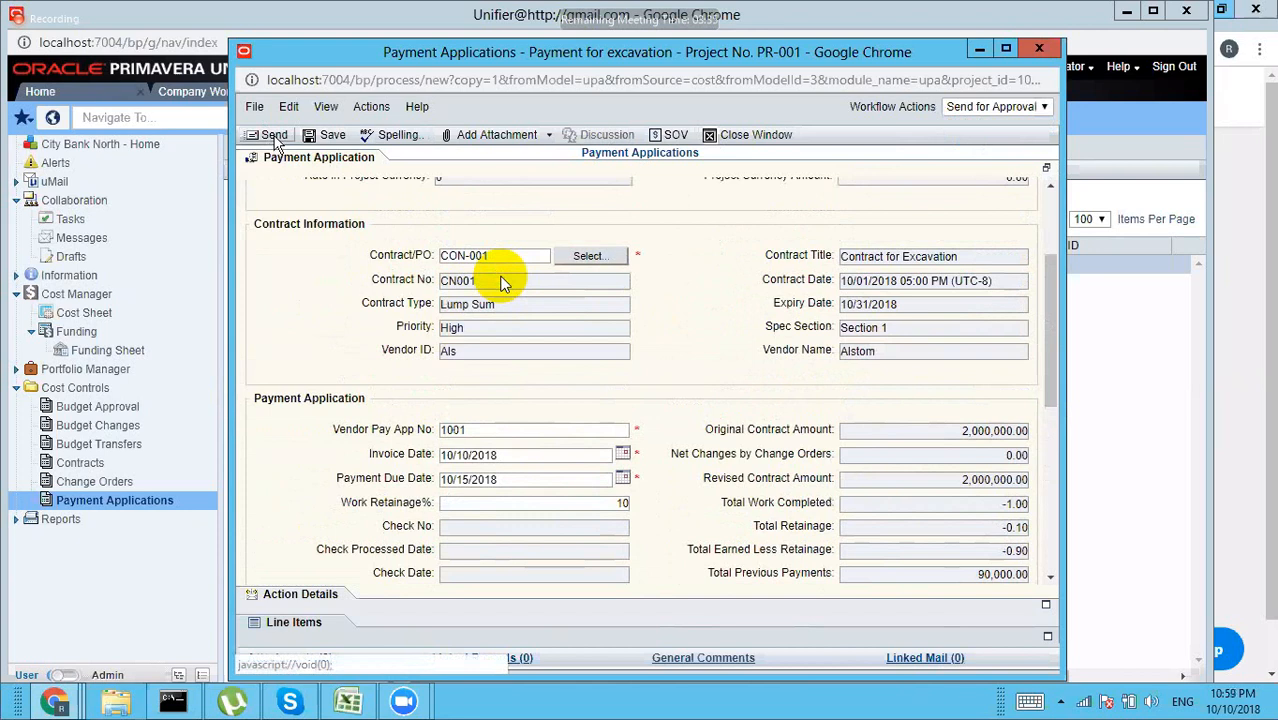
Step: Add Company Administrator as the recipient and send UPA-002 for approval
{"action": "left_click", "coordinate": [273, 136]}
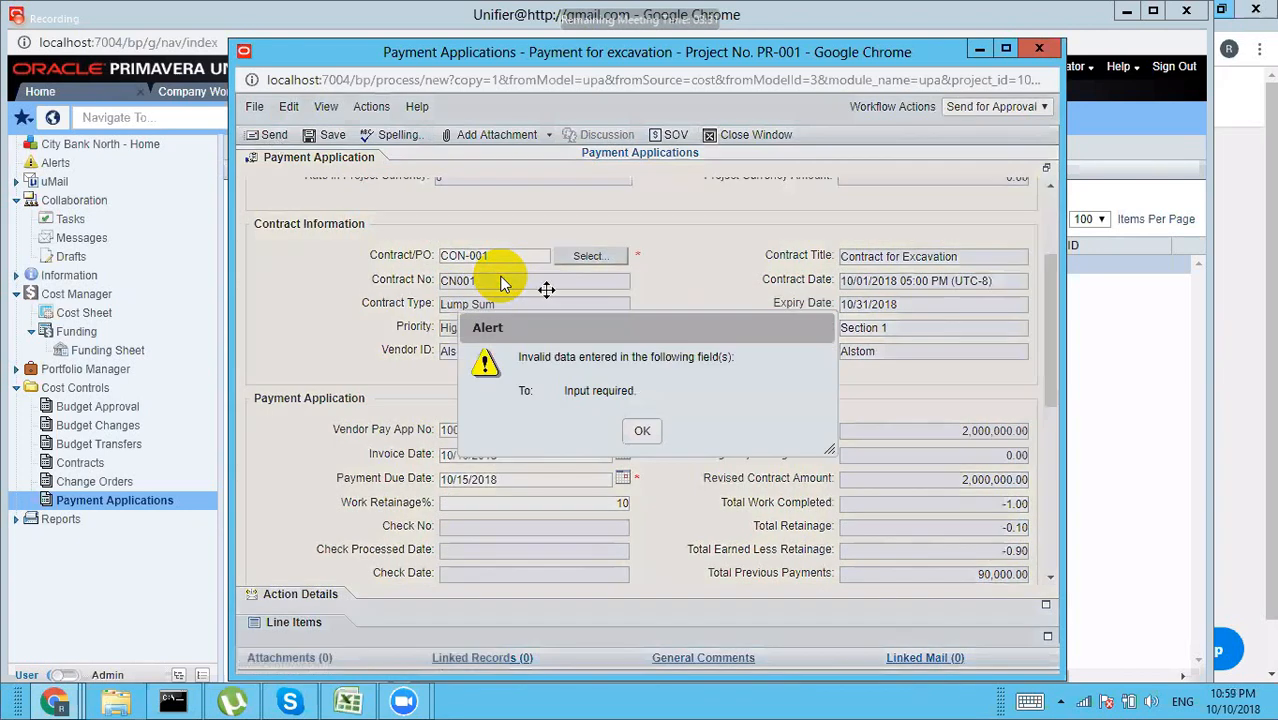
{"action": "left_click", "coordinate": [643, 431]}
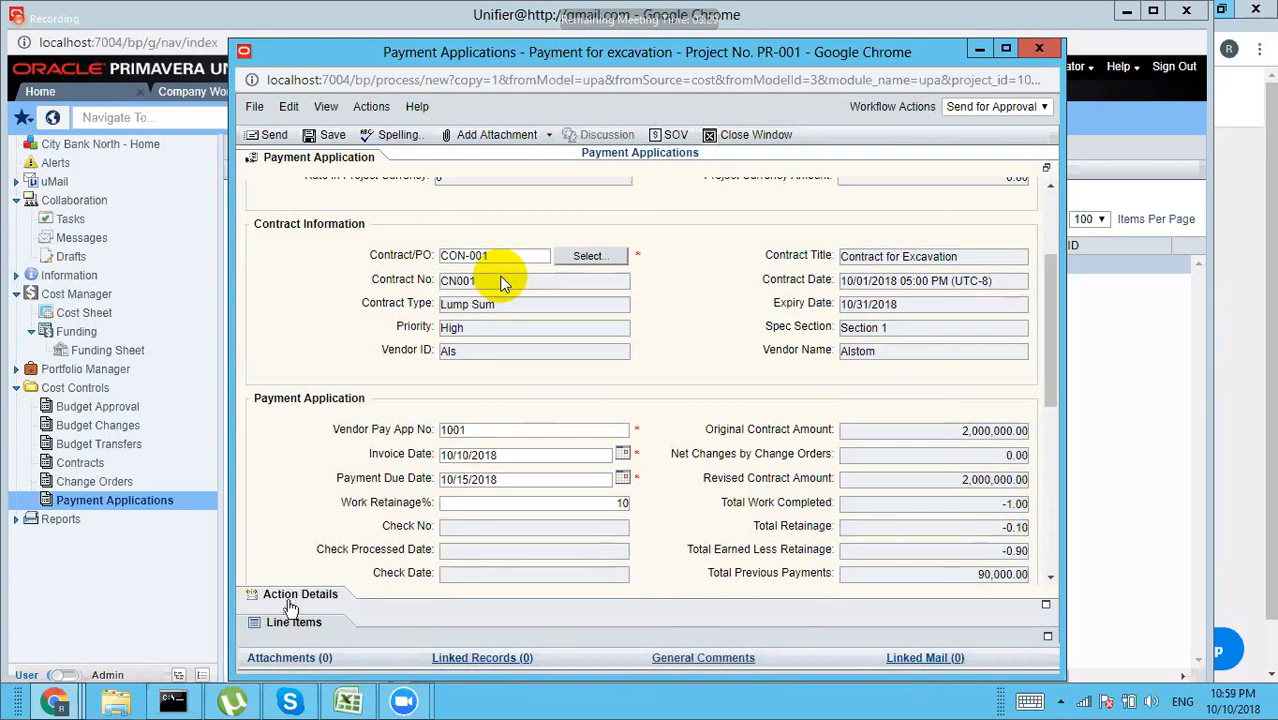
{"action": "left_click", "coordinate": [293, 598]}
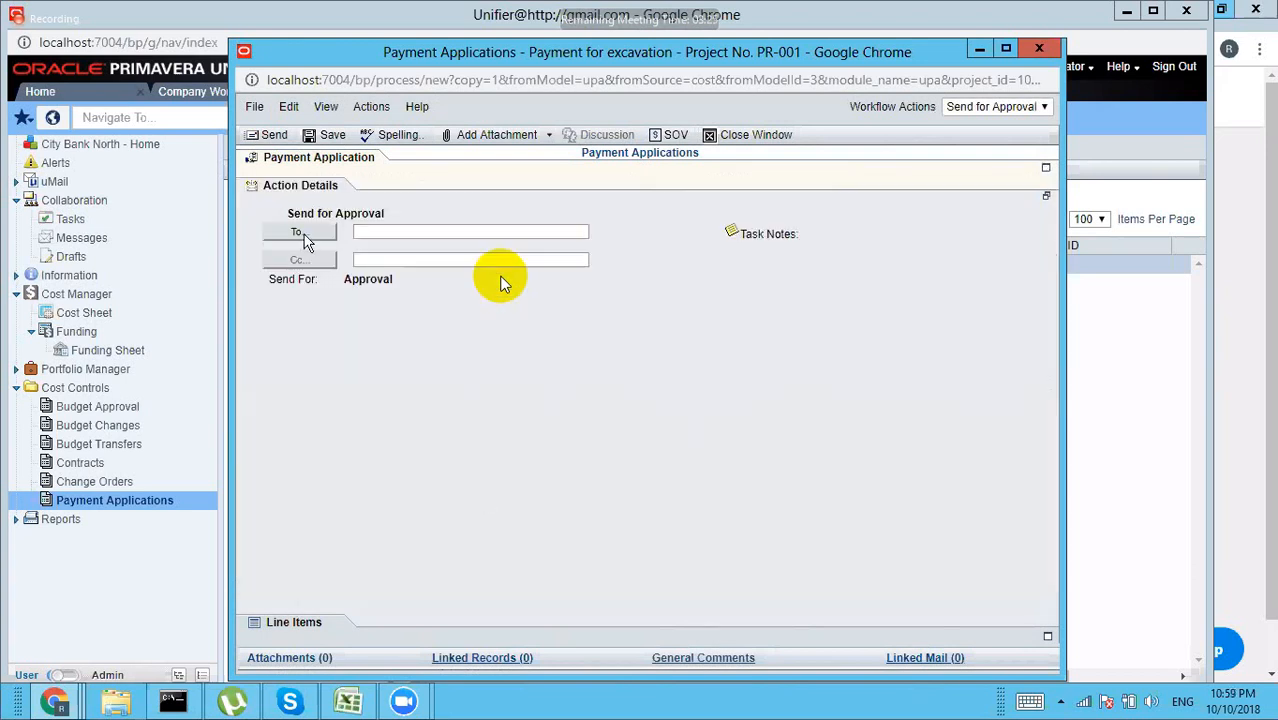
{"action": "left_click", "coordinate": [303, 235]}
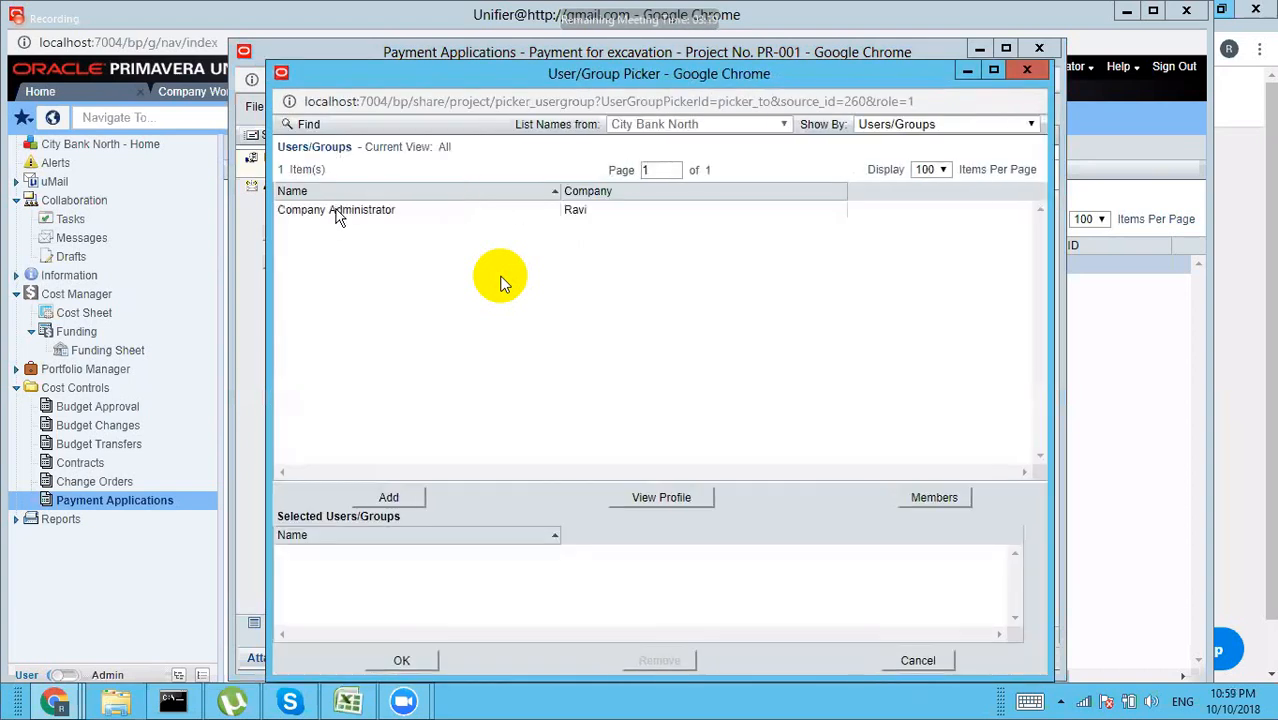
{"action": "left_click", "coordinate": [388, 497]}
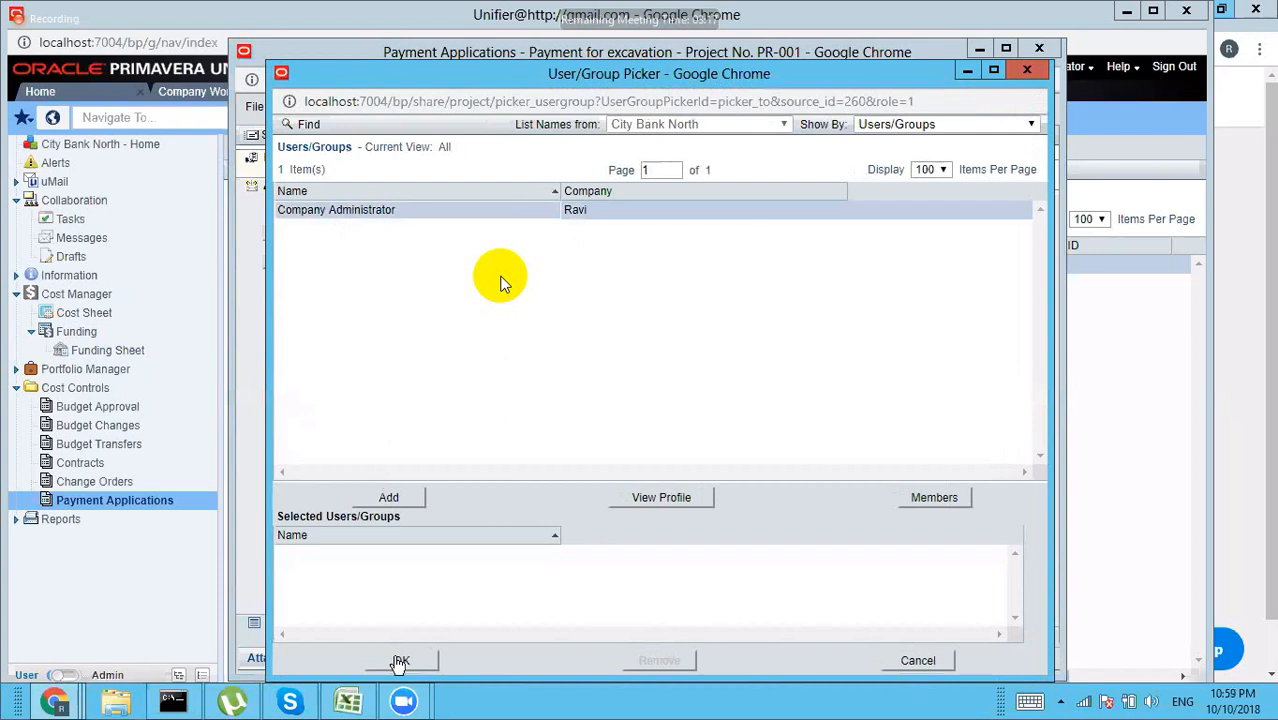
{"action": "left_click", "coordinate": [399, 662]}
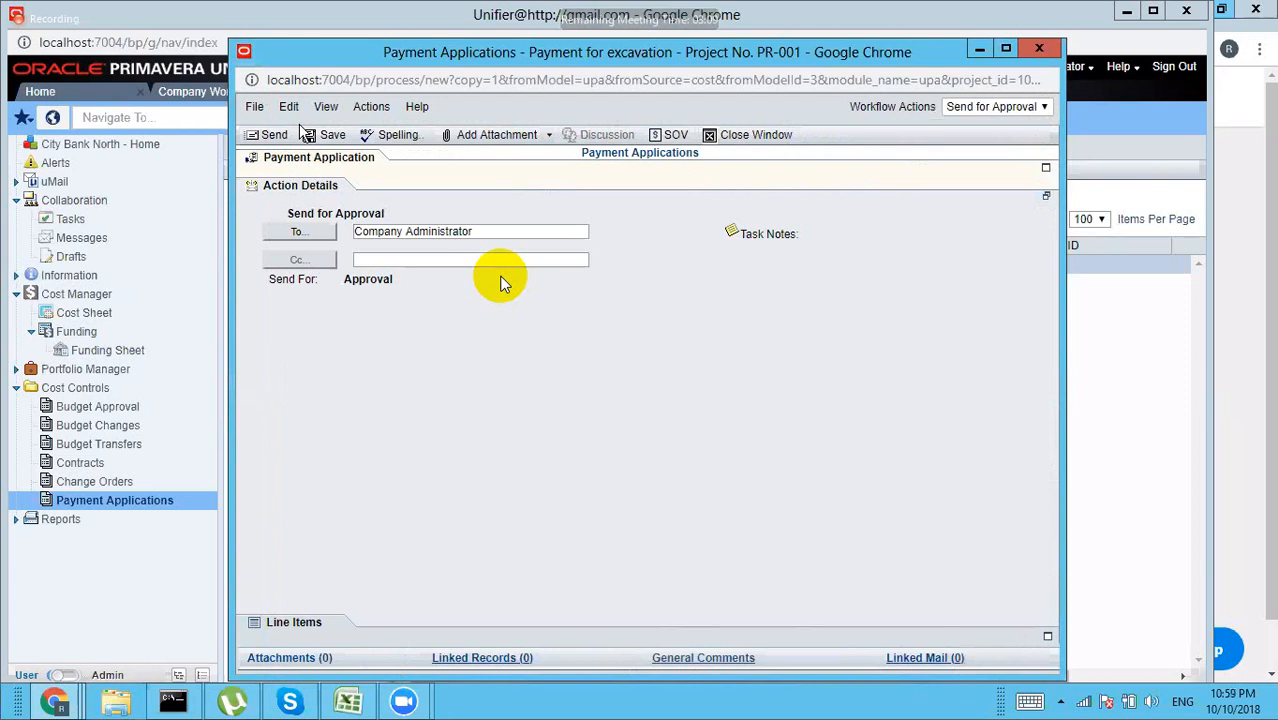
{"action": "left_click", "coordinate": [272, 134]}
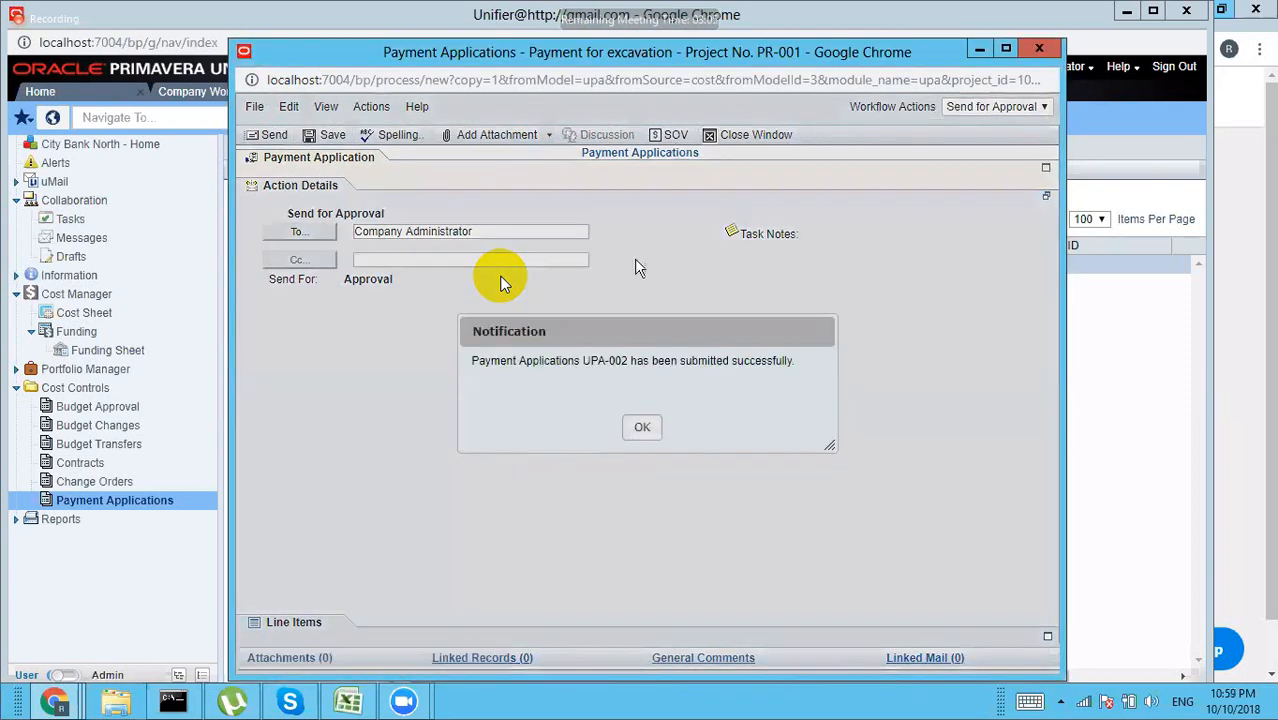
{"action": "left_click", "coordinate": [642, 427]}
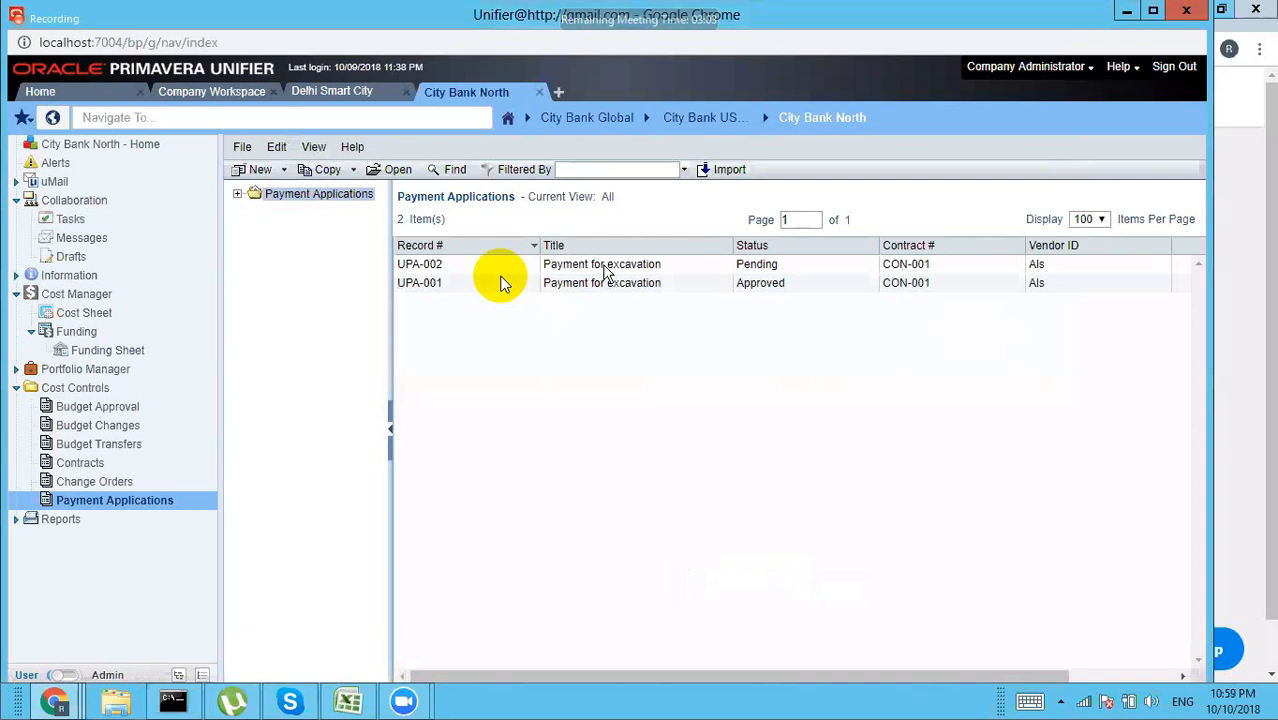
{"action": "double_click", "coordinate": [609, 286]}
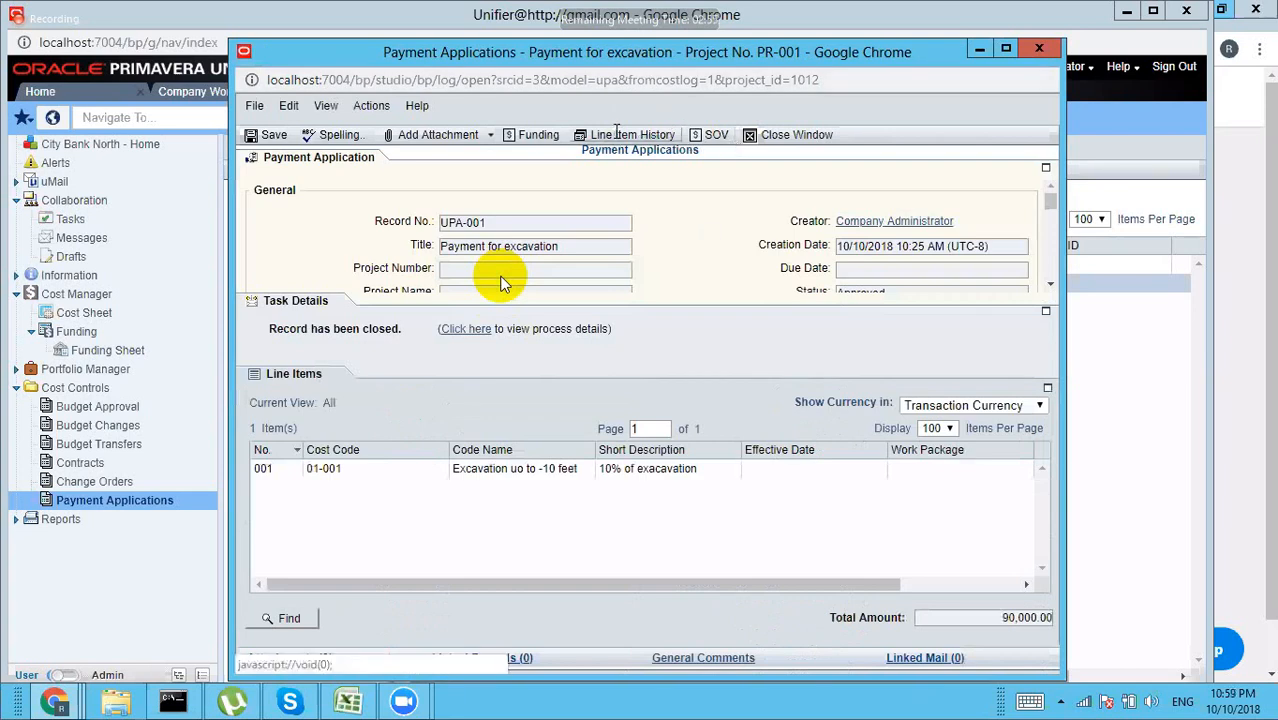
{"action": "left_click", "coordinate": [617, 134]}
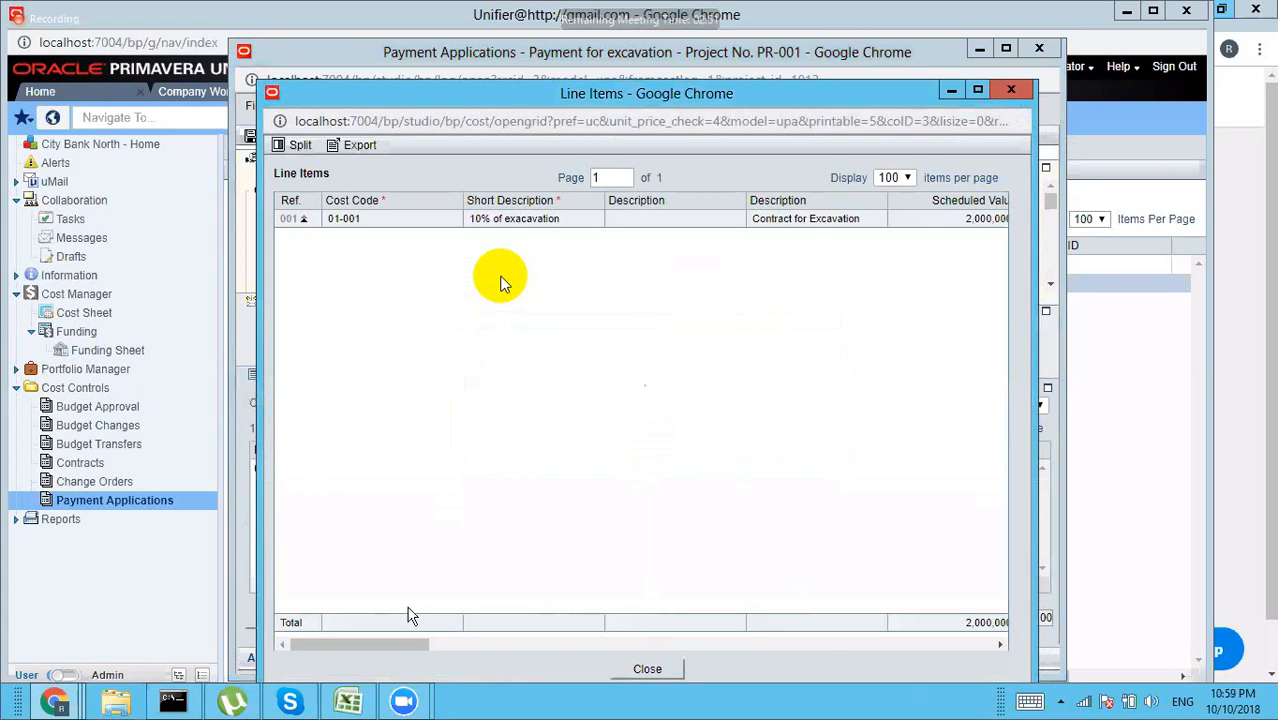
{"action": "left_click_drag", "start_coordinate": [380, 640], "coordinate": [648, 617]}
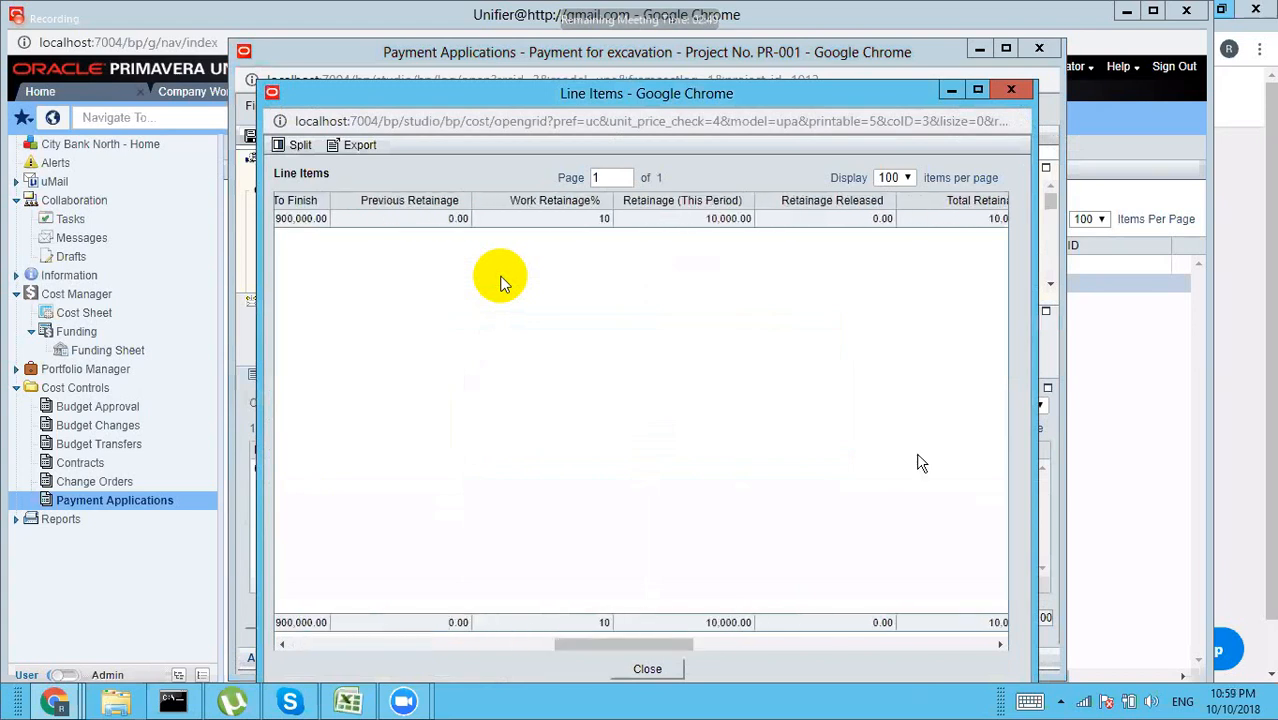
{"action": "left_click", "coordinate": [1010, 90]}
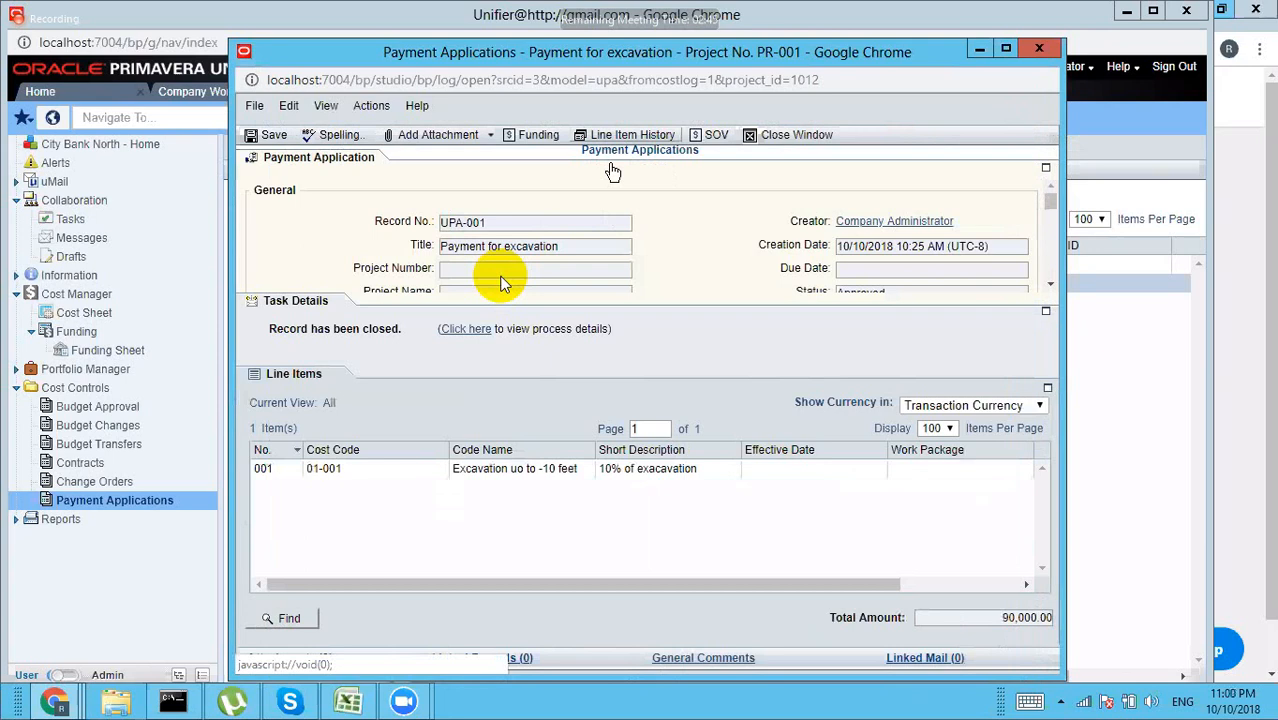
{"action": "left_click", "coordinate": [535, 140]}
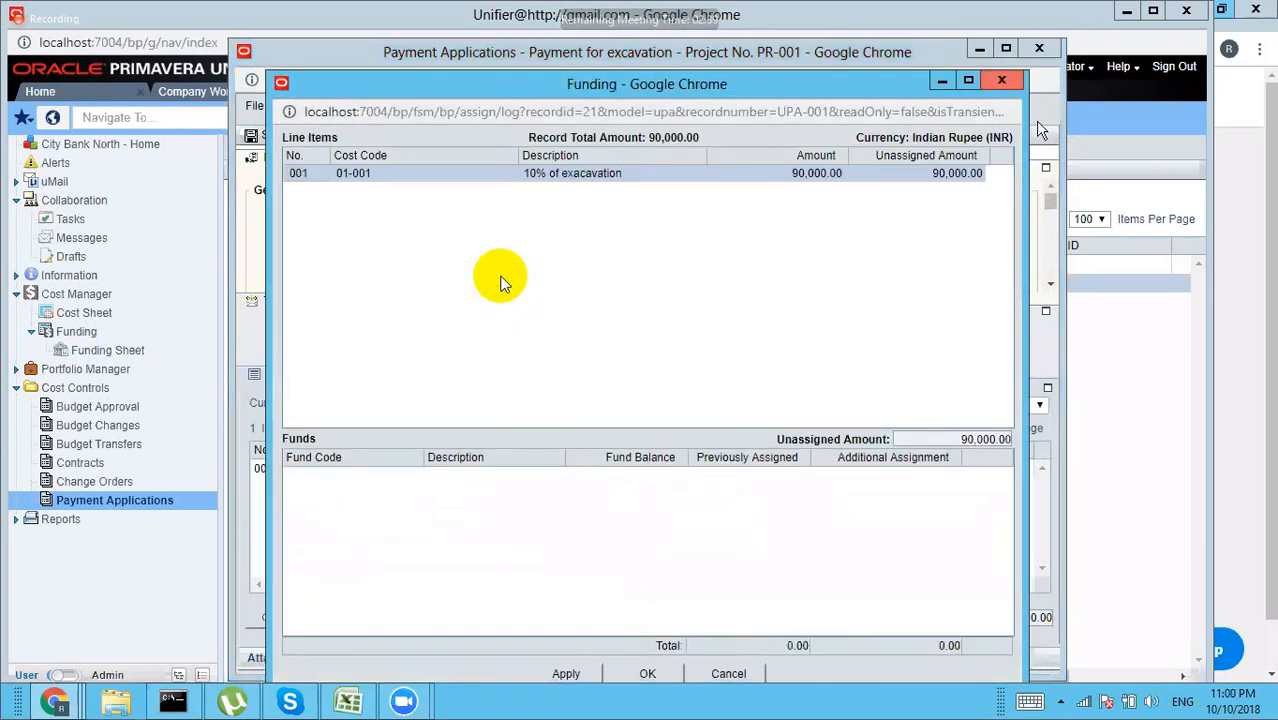
{"action": "left_click", "coordinate": [1002, 80]}
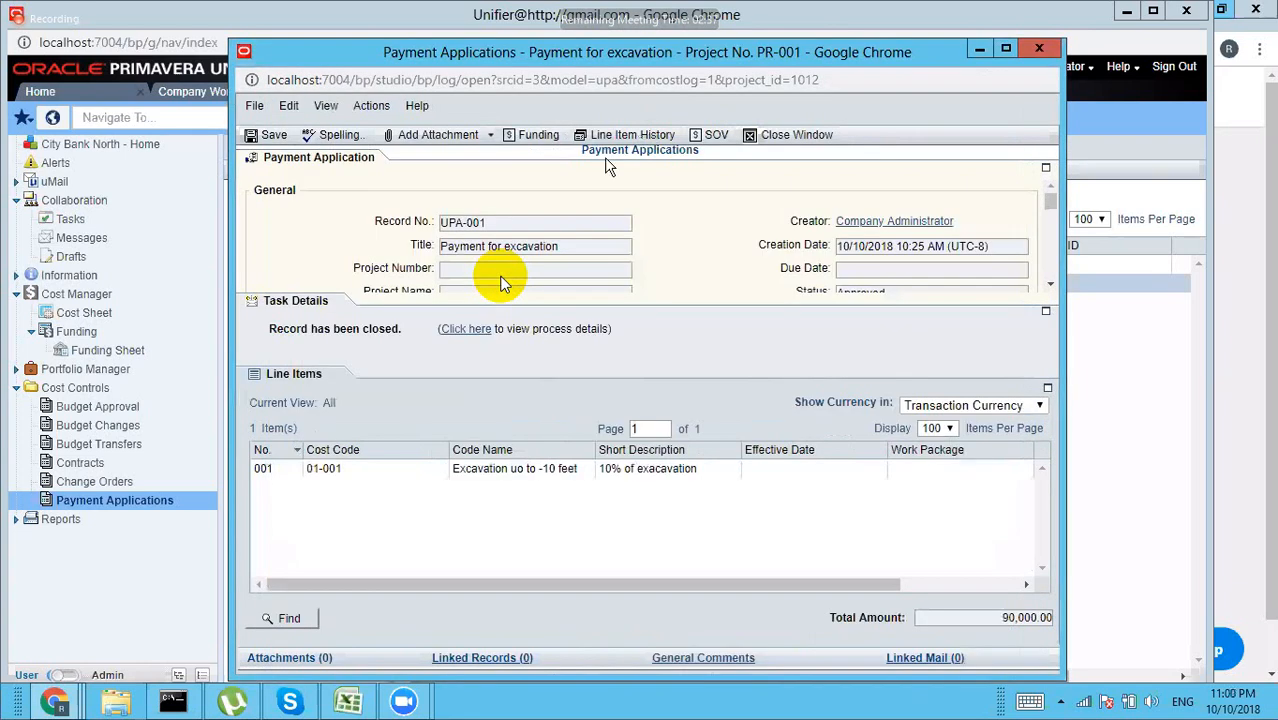
{"action": "left_click", "coordinate": [718, 136]}
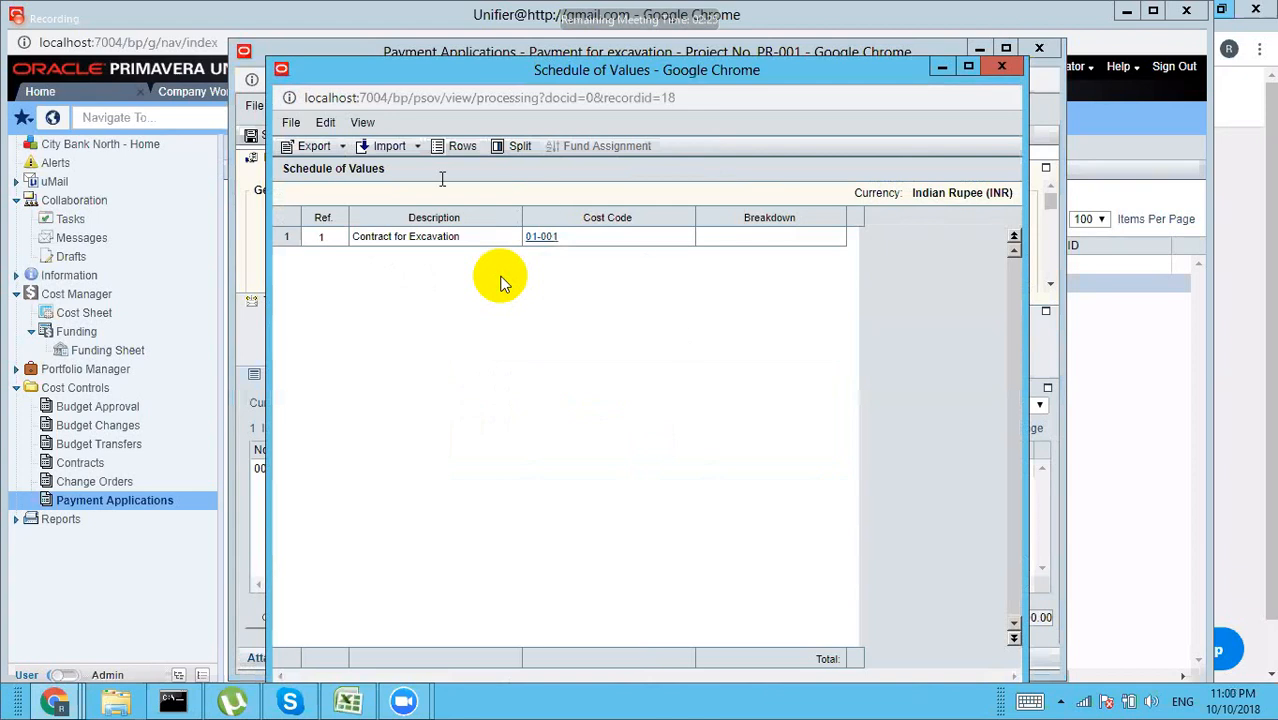
{"action": "left_click", "coordinate": [340, 152]}
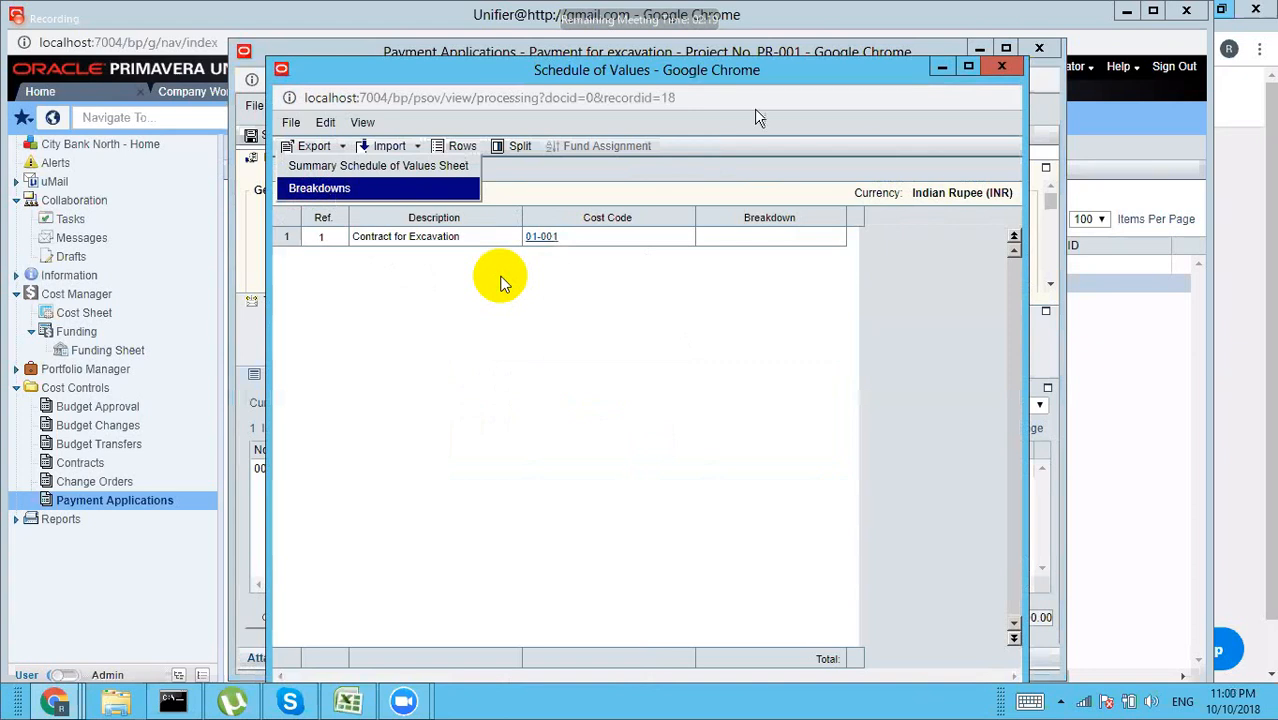
{"action": "left_click", "coordinate": [1002, 67]}
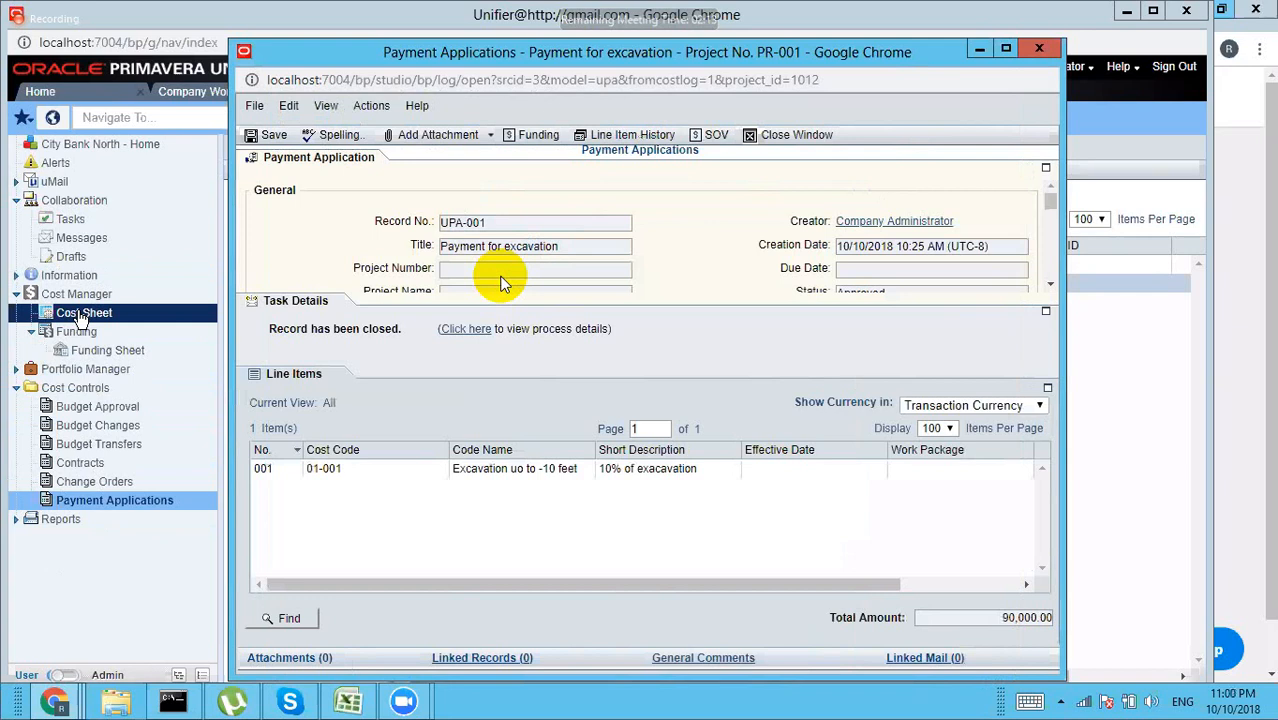
{"action": "left_click", "coordinate": [803, 136]}
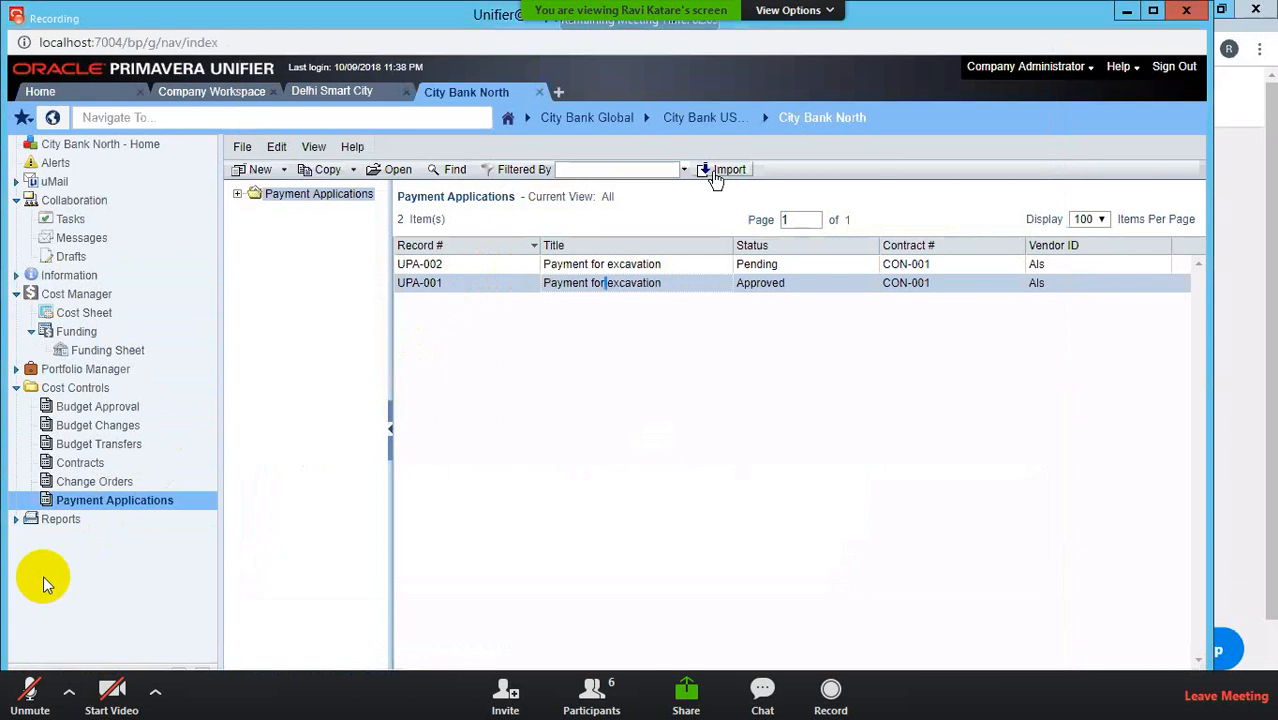
{"action": "left_click", "coordinate": [28, 693]}
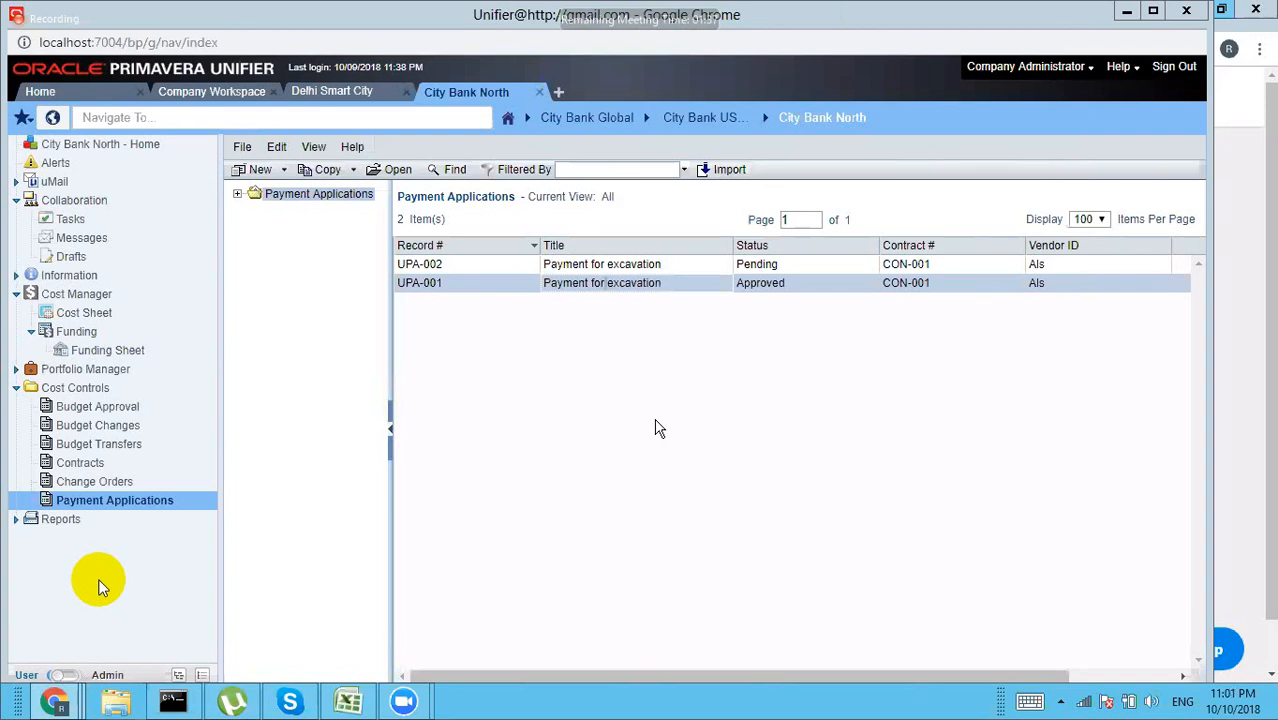
{"action": "mouse_move", "coordinate": [94, 593]}
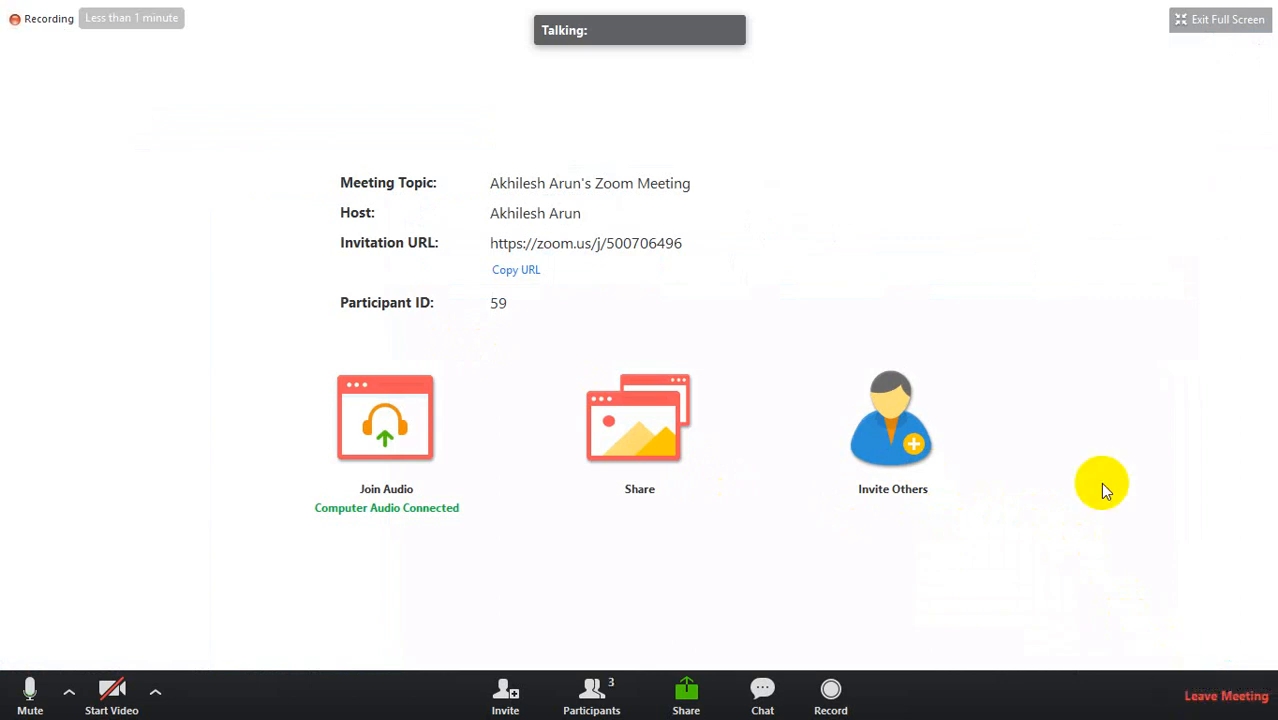
Step: End the Zoom meeting for all participants and close the Zoom home window
{"action": "left_click", "coordinate": [589, 685]}
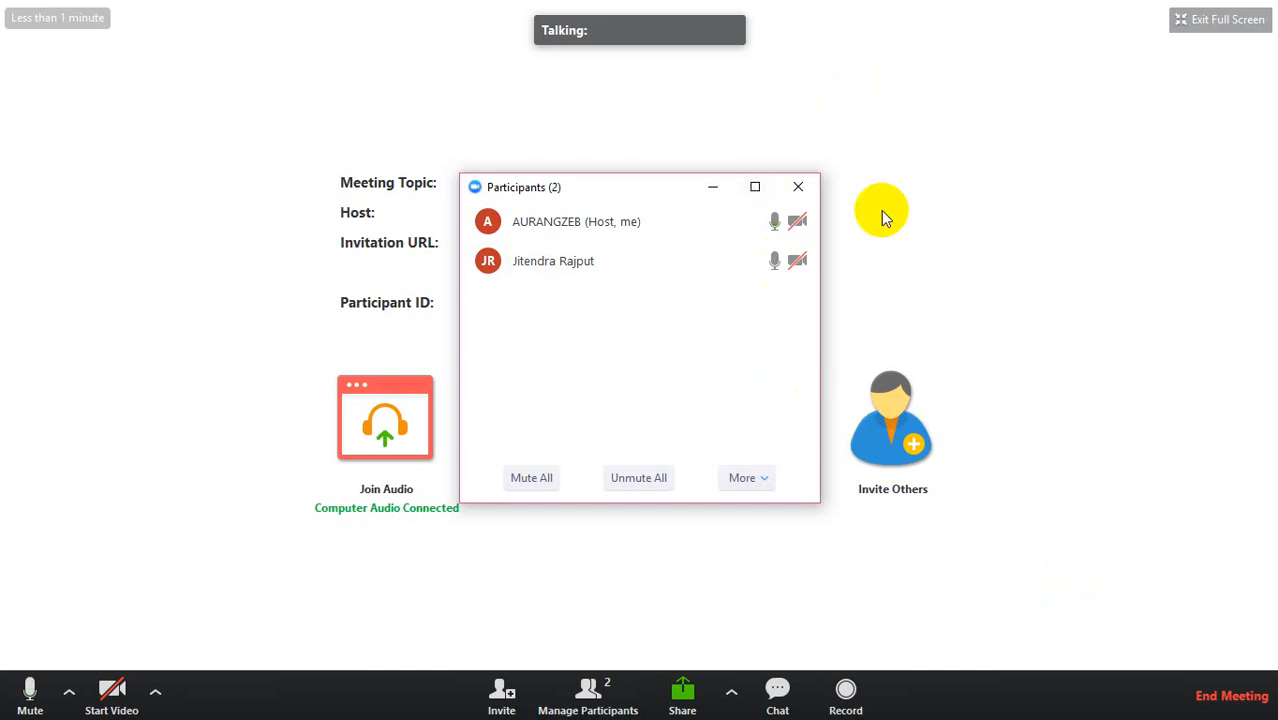
{"action": "left_click", "coordinate": [1232, 695]}
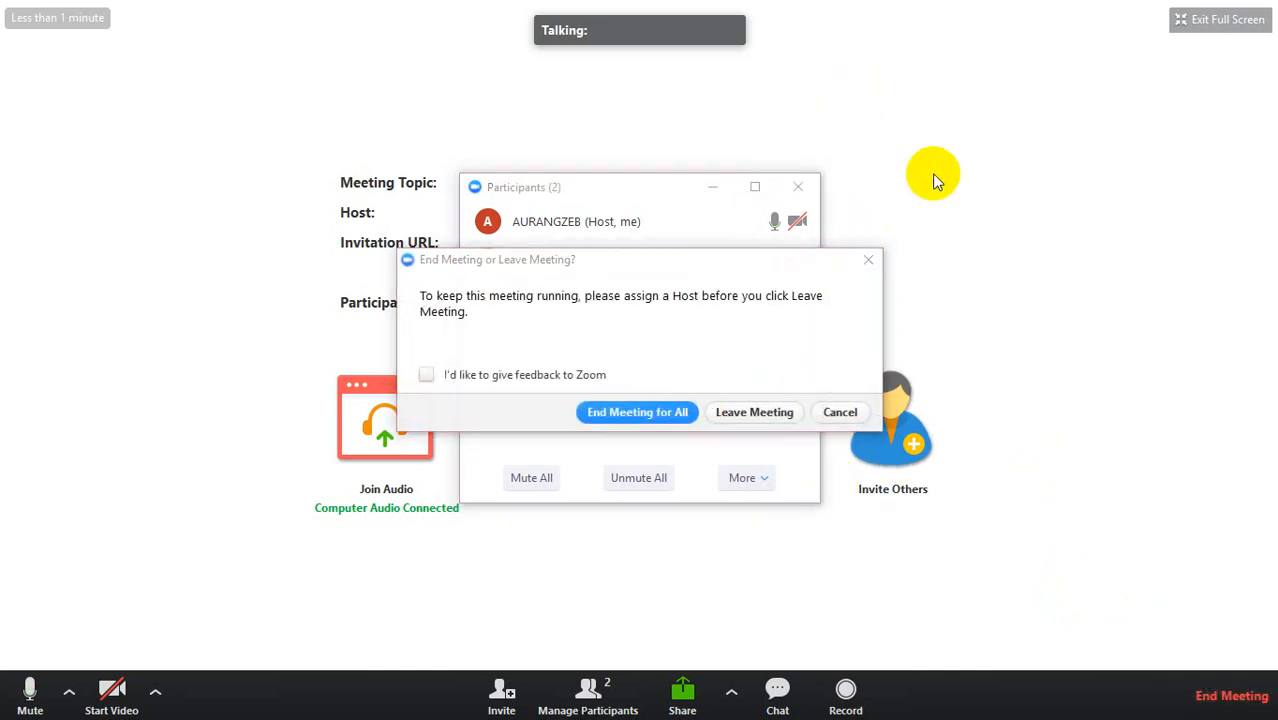
{"action": "left_click", "coordinate": [868, 259]}
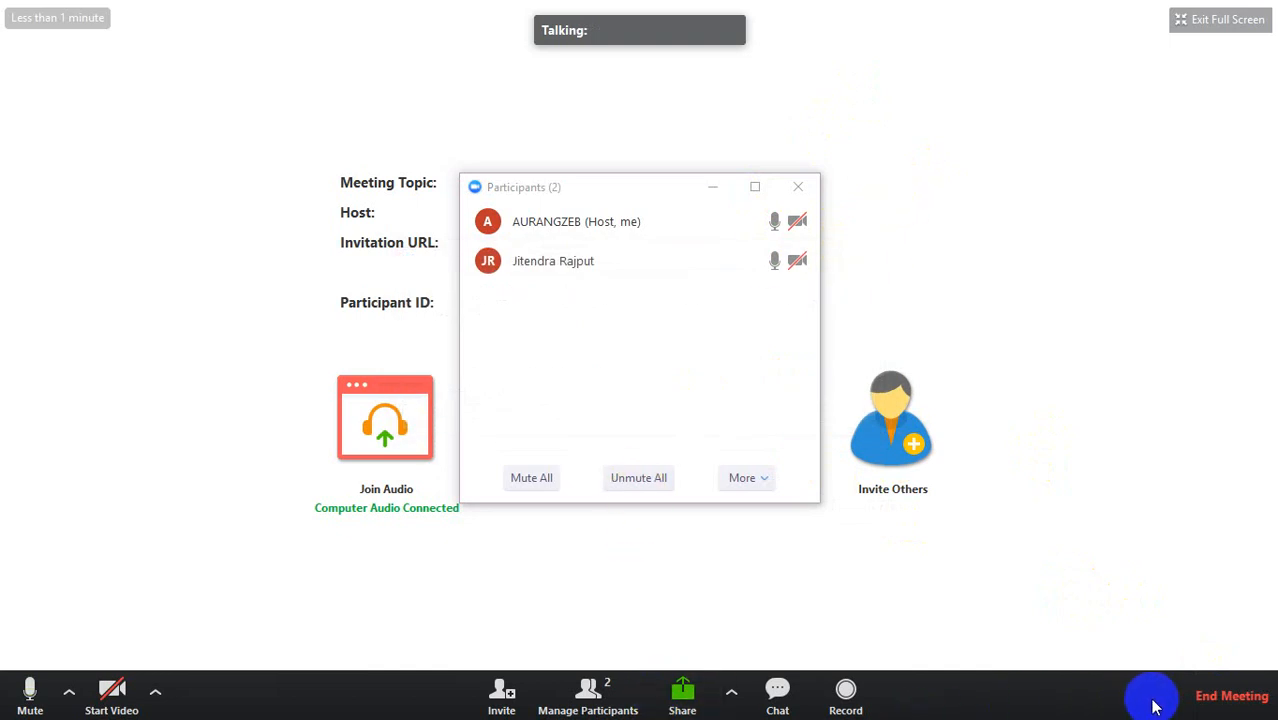
{"action": "left_click", "coordinate": [1232, 695]}
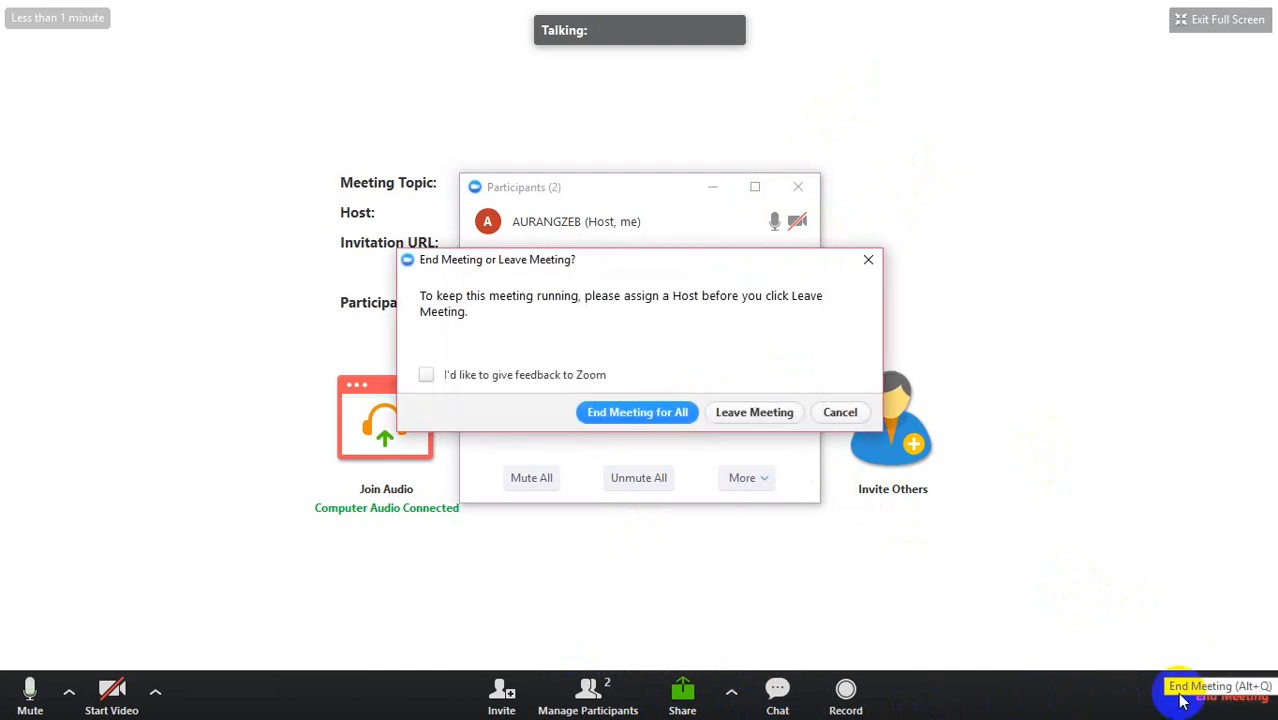
{"action": "left_click", "coordinate": [640, 413]}
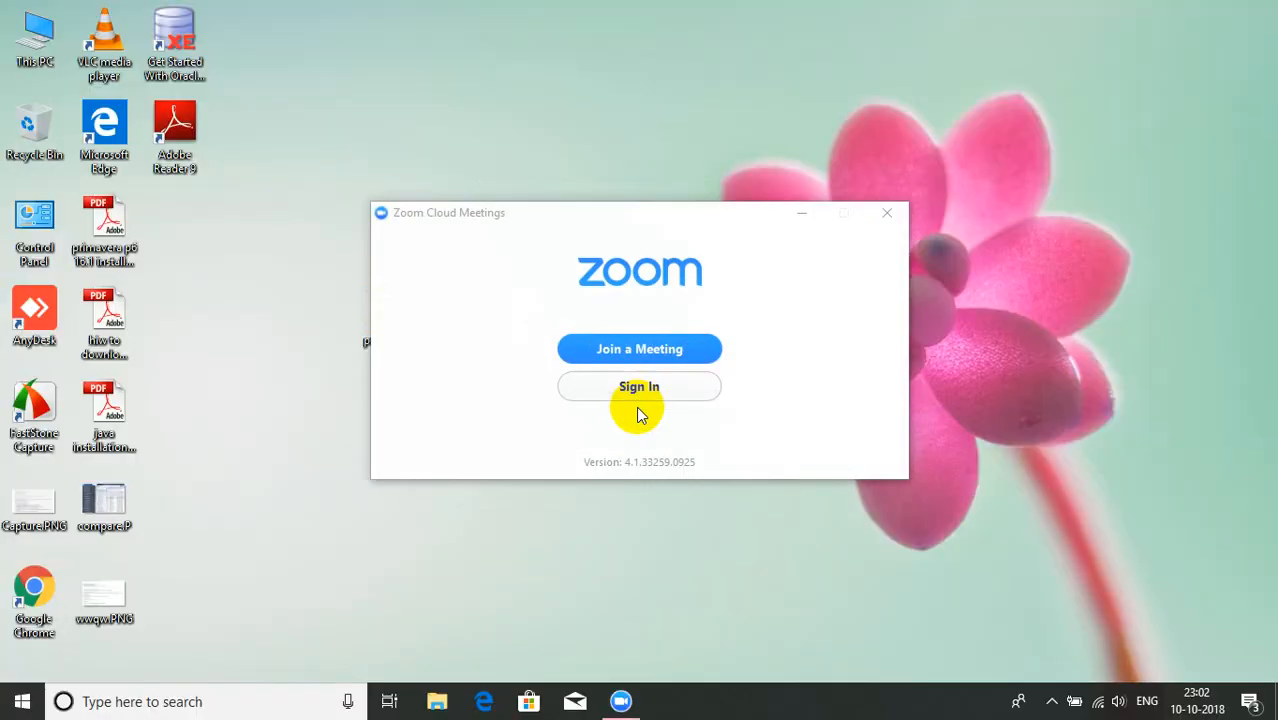
{"action": "left_click", "coordinate": [891, 222]}
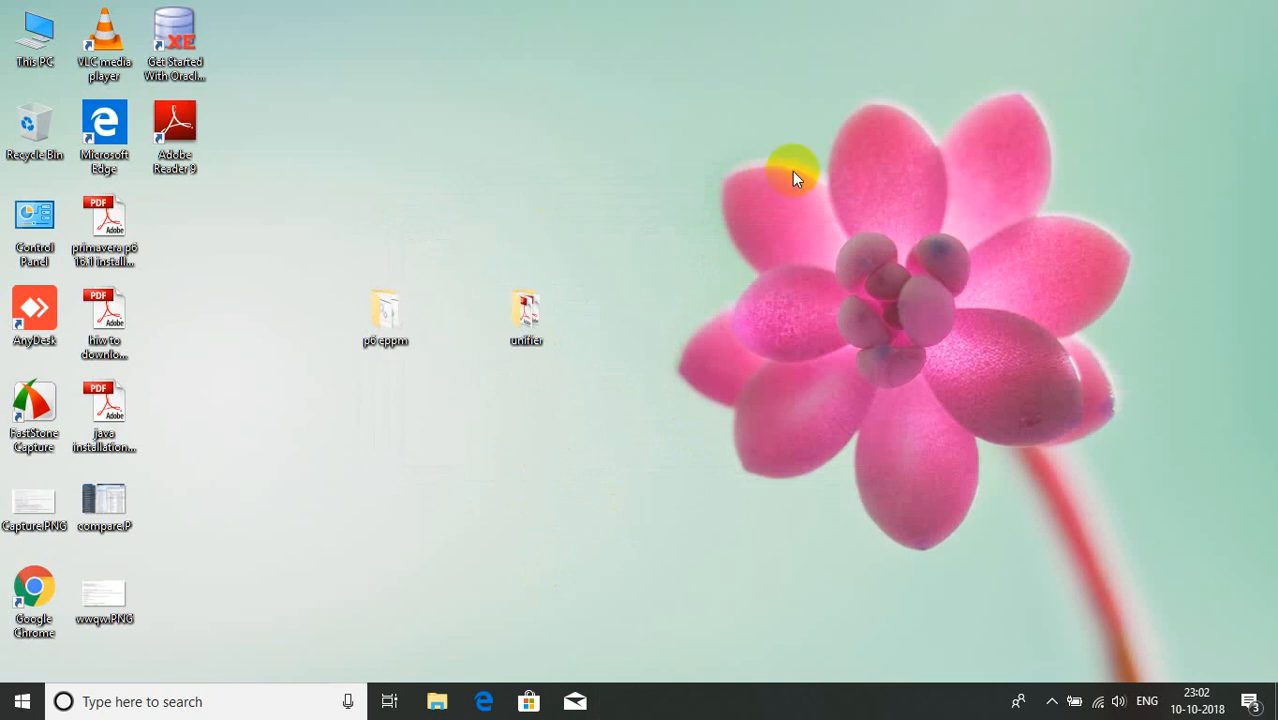
{"action": "left_click", "coordinate": [1051, 701]}
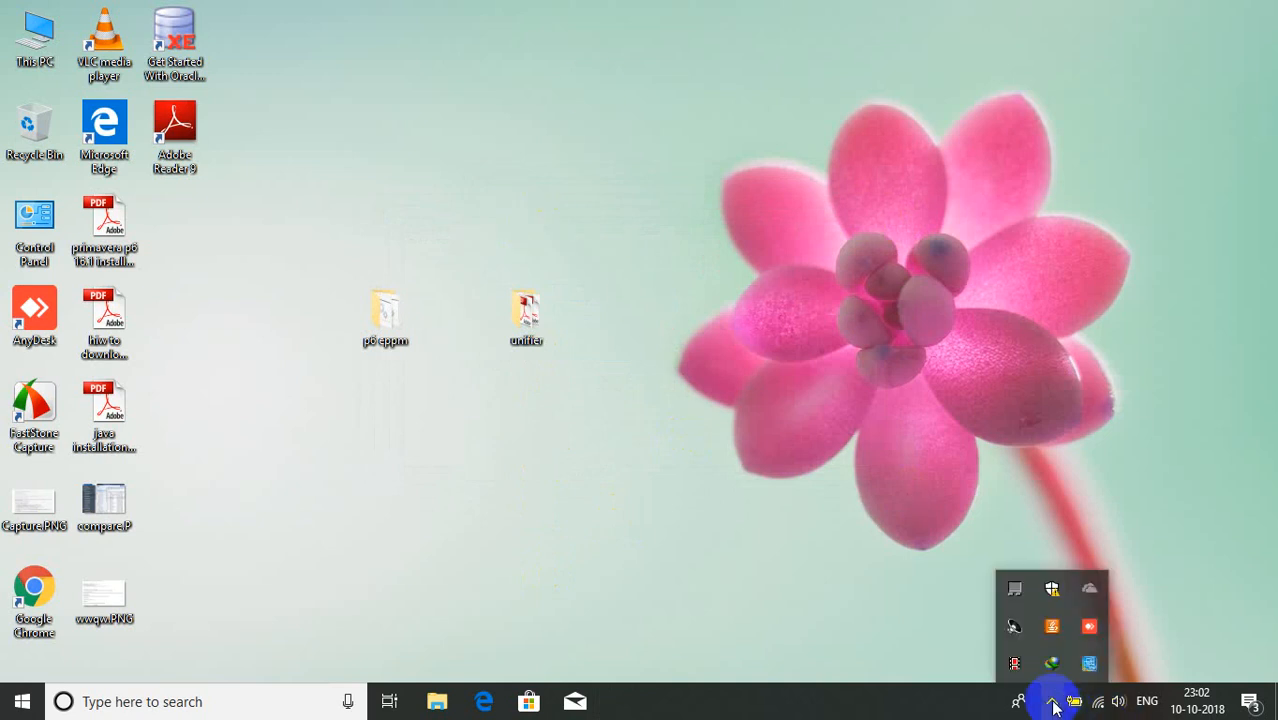